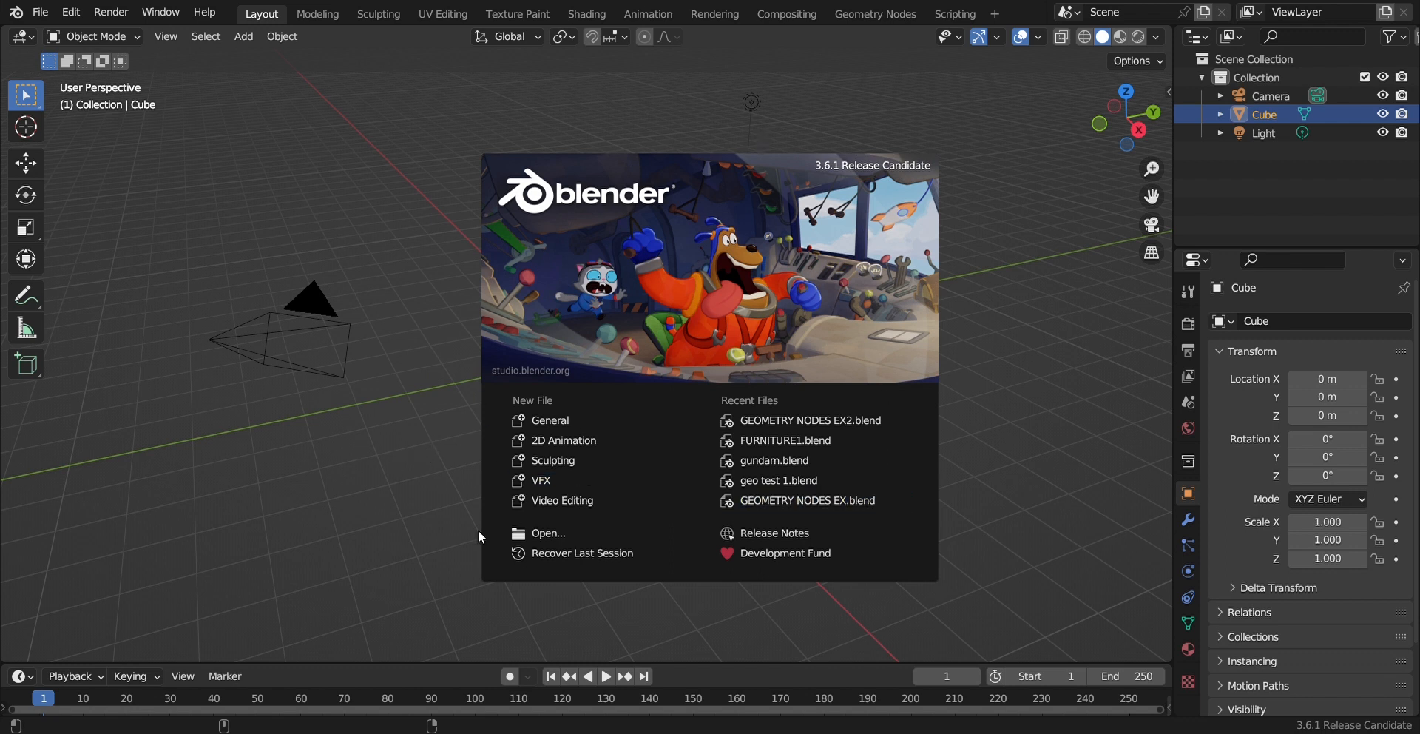
Step: Switch to the Geometry Nodes workspace and create a new geometry node tree on the default cube
click(405, 458)
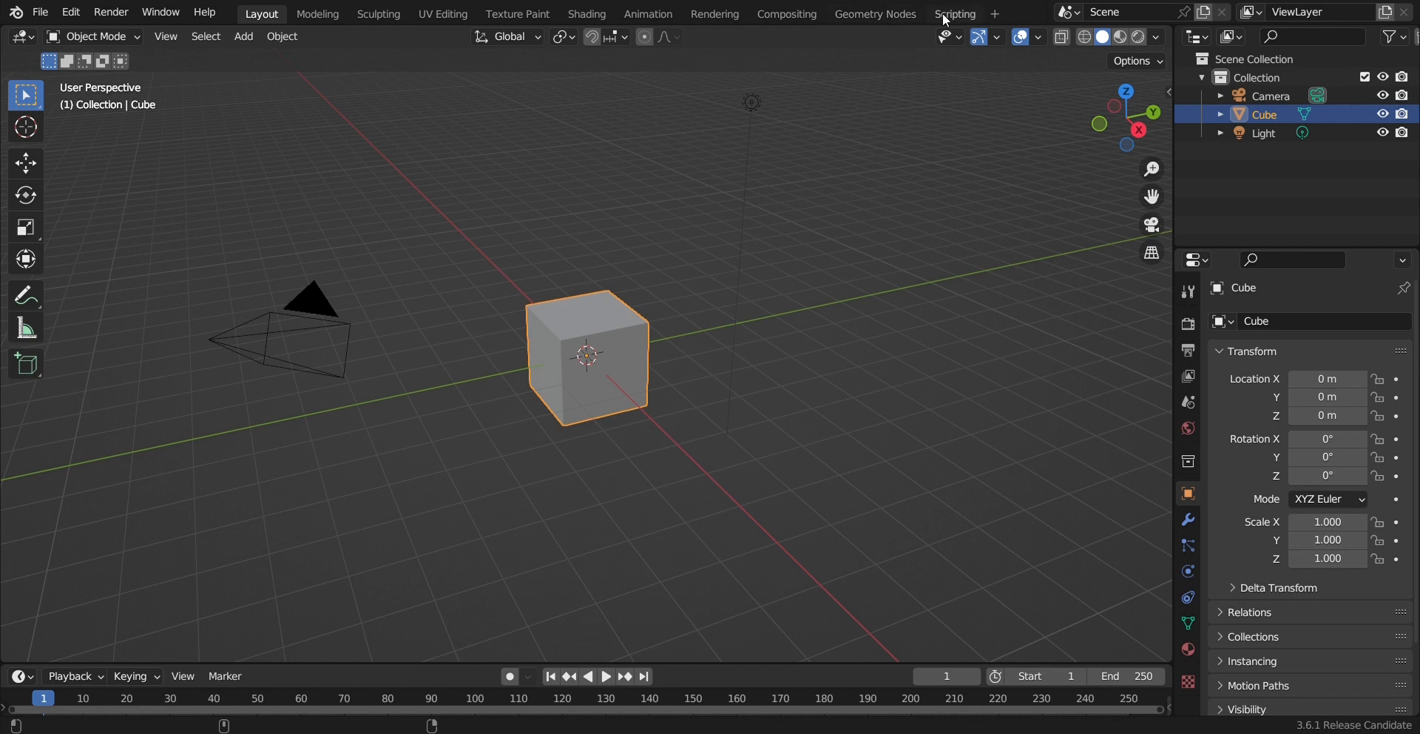
click(867, 17)
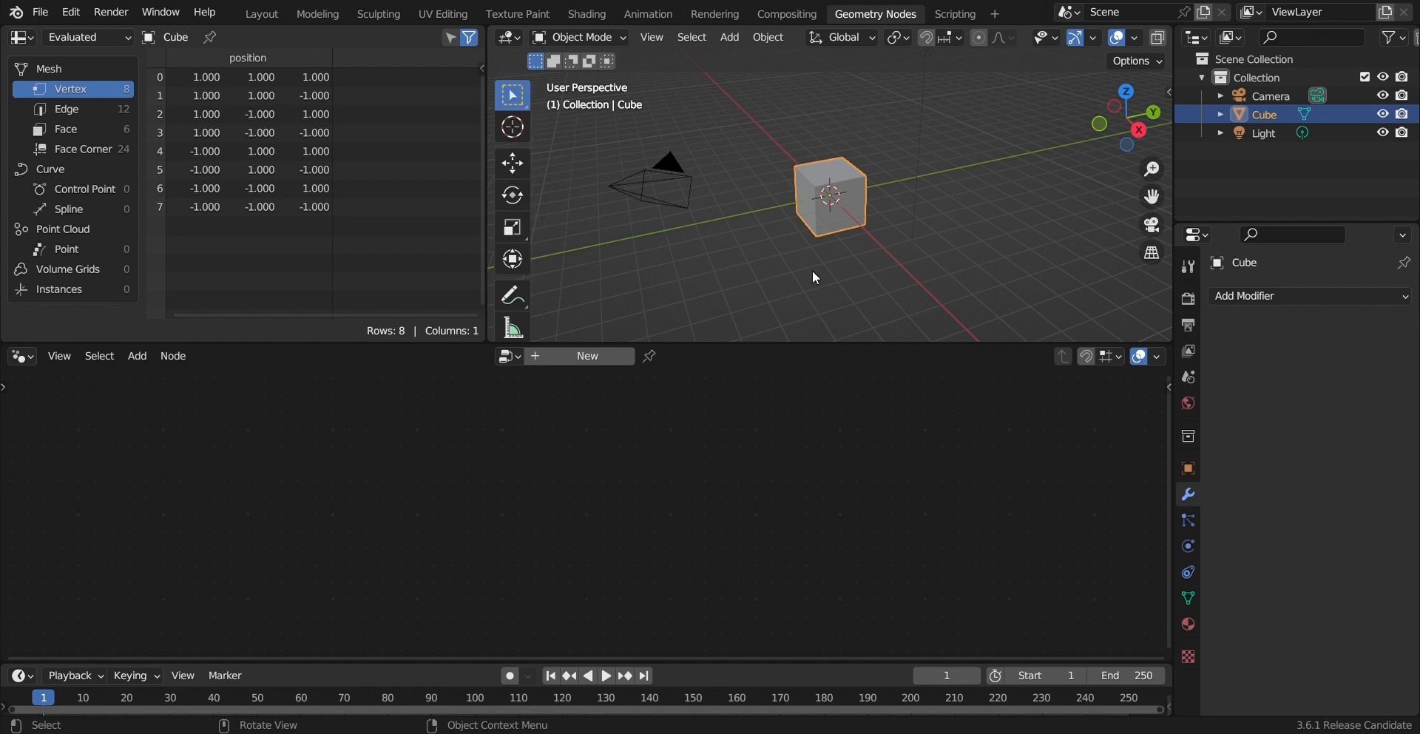
middle_drag(929, 282, 763, 323)
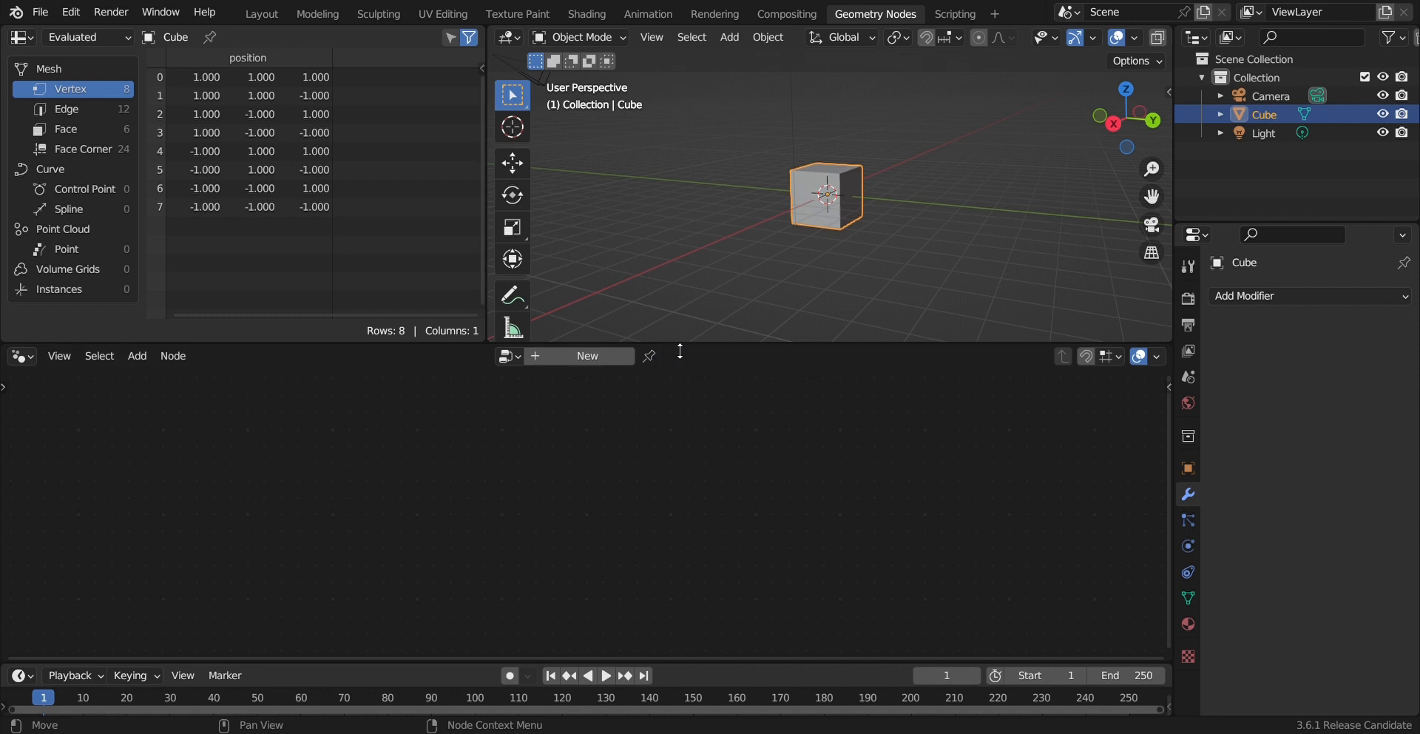
mouse_move(680, 351)
mouse_down()
mouse_move(681, 397)
mouse_move(687, 353)
mouse_up()
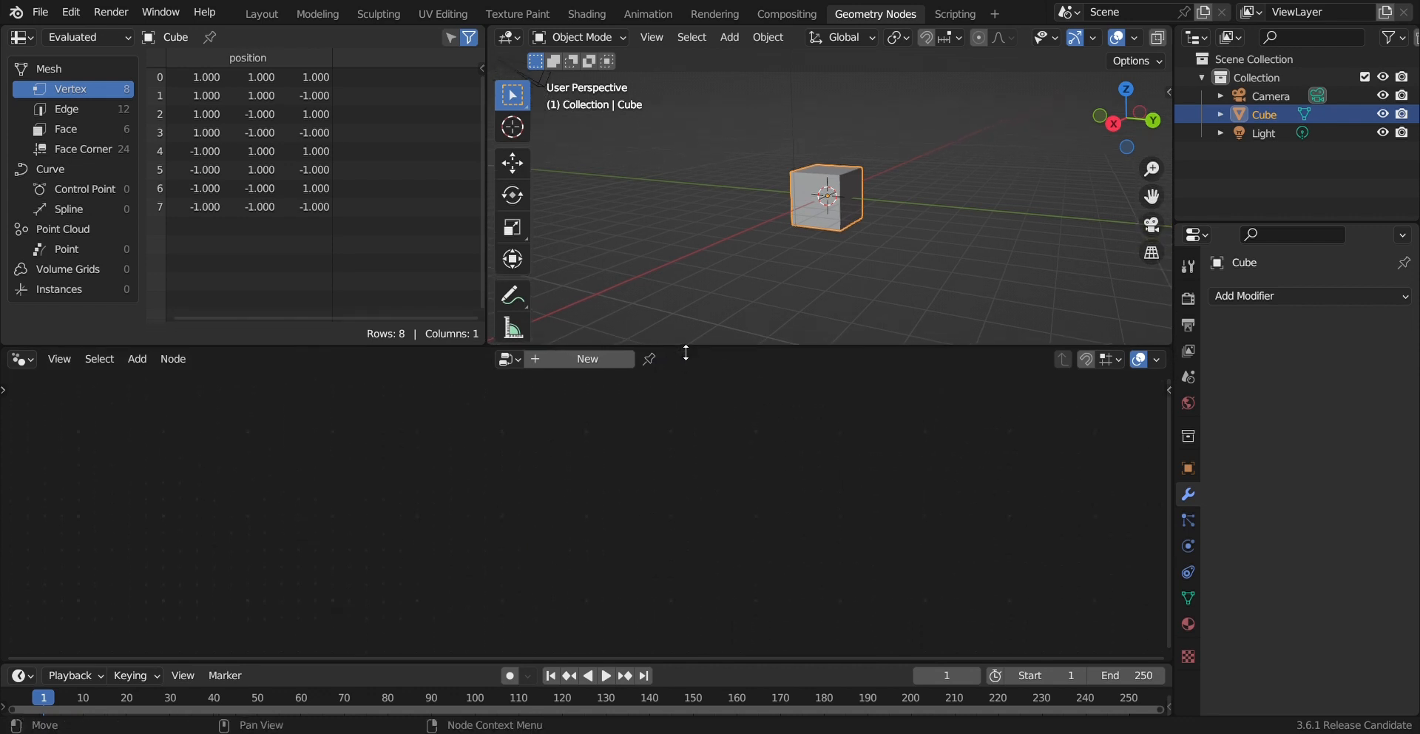
click(582, 360)
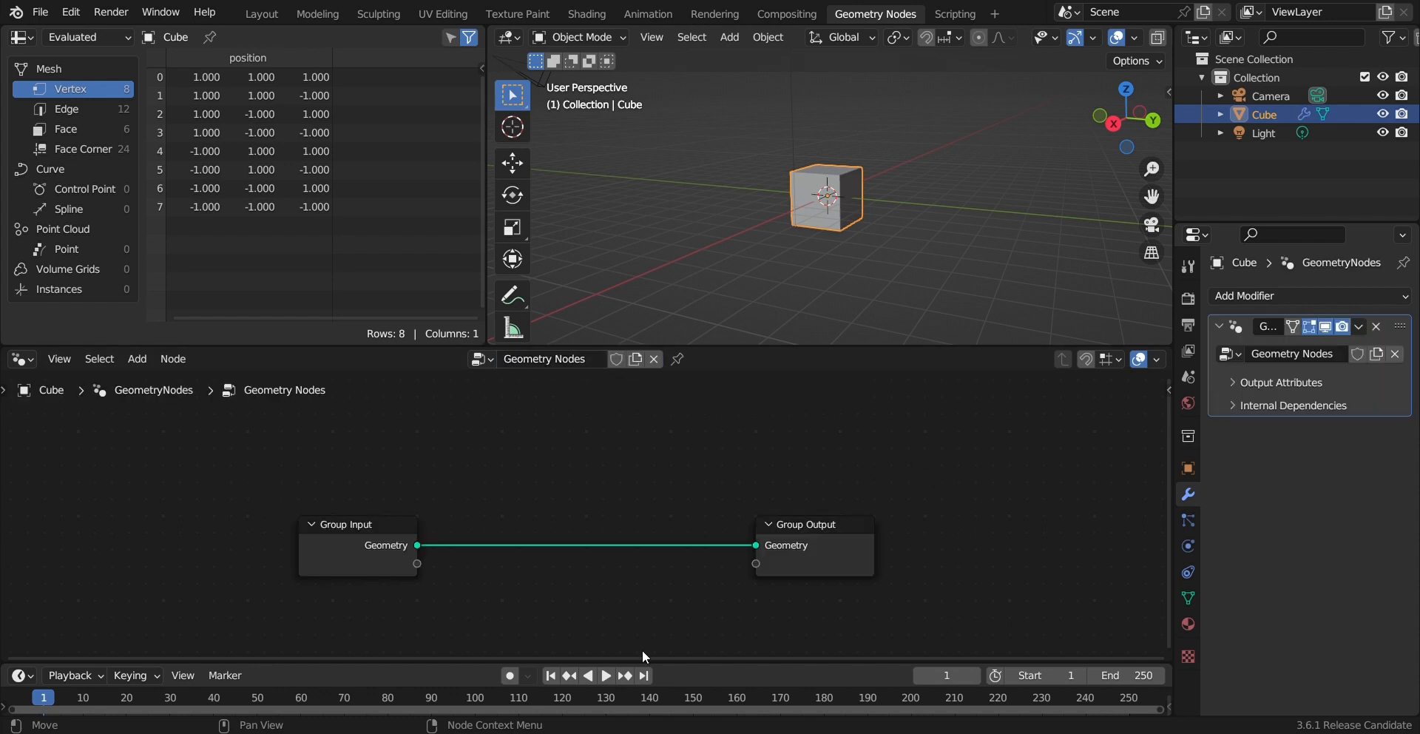
Step: Spread the Group Input and Group Output nodes apart at roughly the same height, leaving room for nodes between them
drag(356, 524, 259, 493)
drag(830, 536, 848, 505)
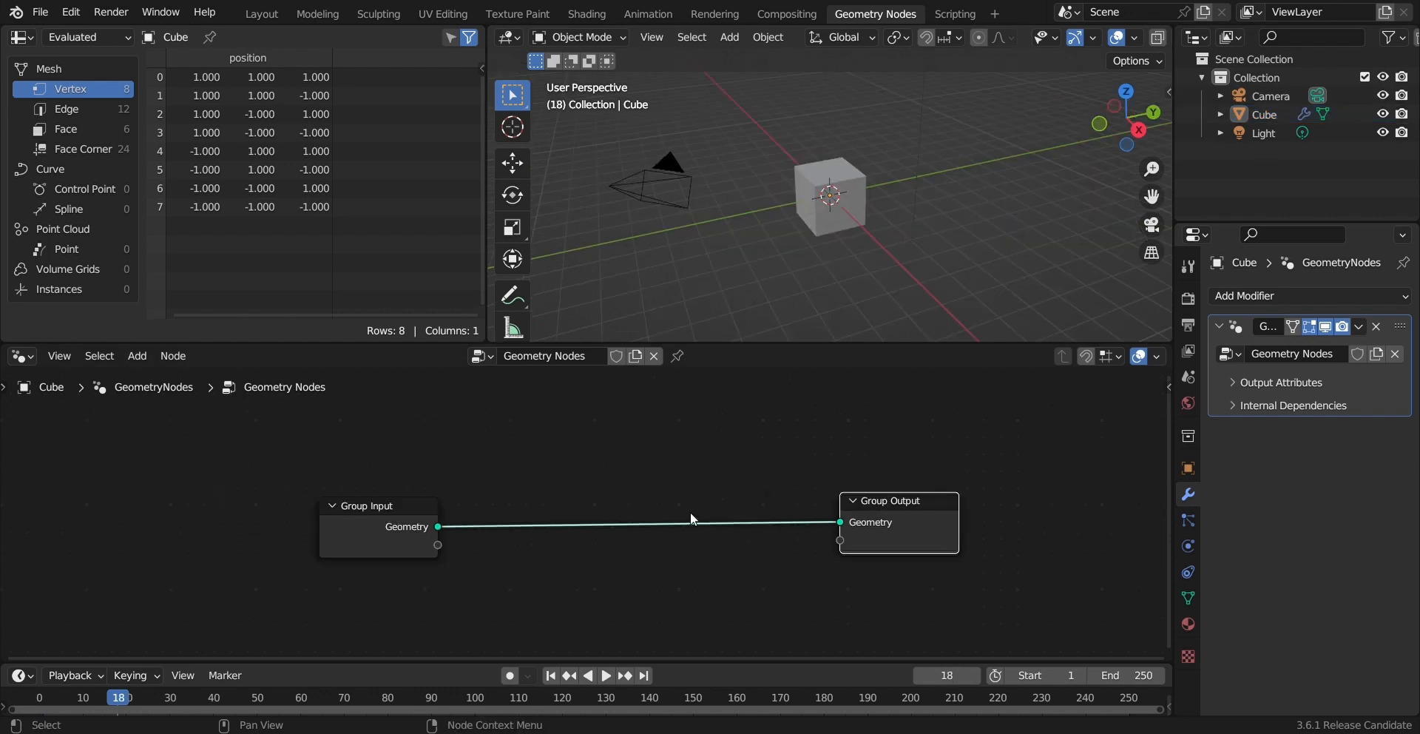
drag(410, 511, 406, 510)
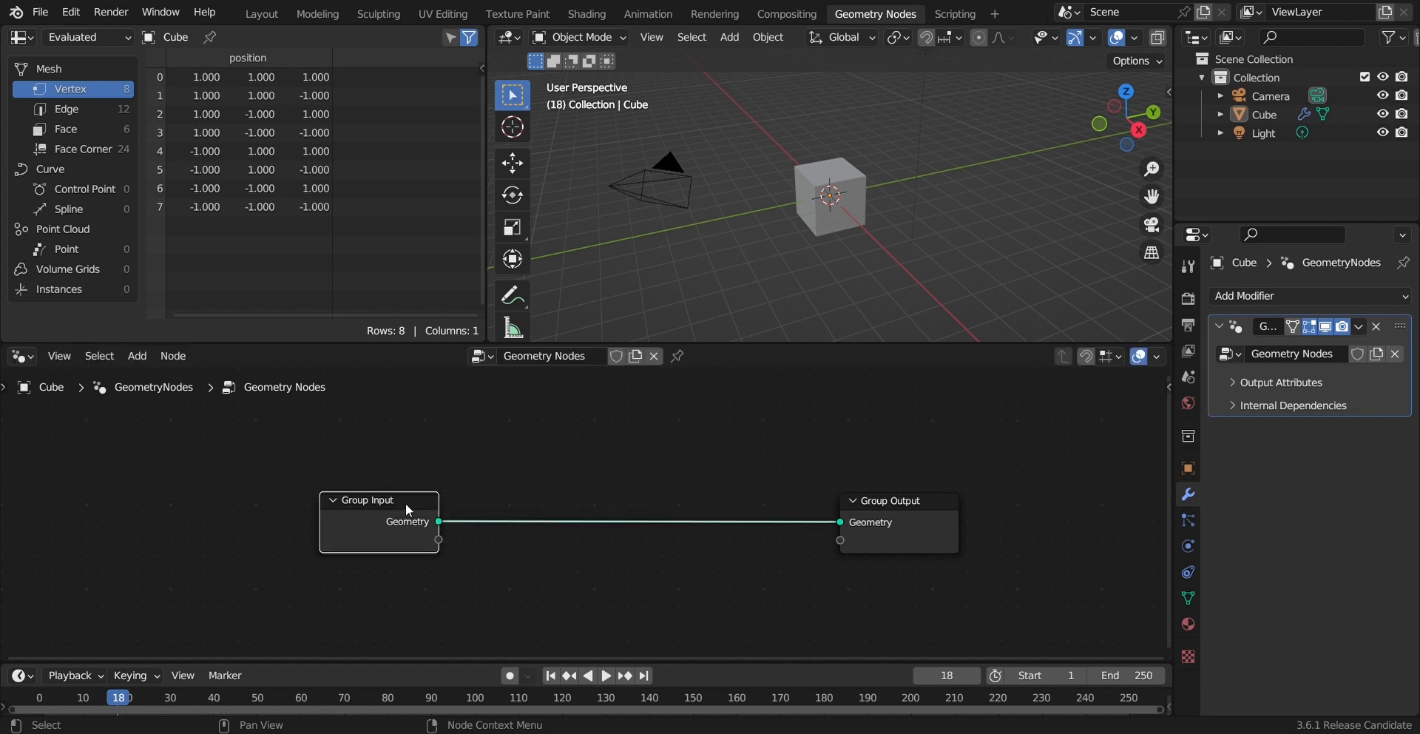
drag(384, 503, 374, 508)
drag(917, 503, 928, 511)
mouse_move(353, 509)
mouse_down()
mouse_move(370, 512)
mouse_move(341, 507)
mouse_move(345, 520)
mouse_move(347, 503)
mouse_up()
drag(930, 514, 923, 508)
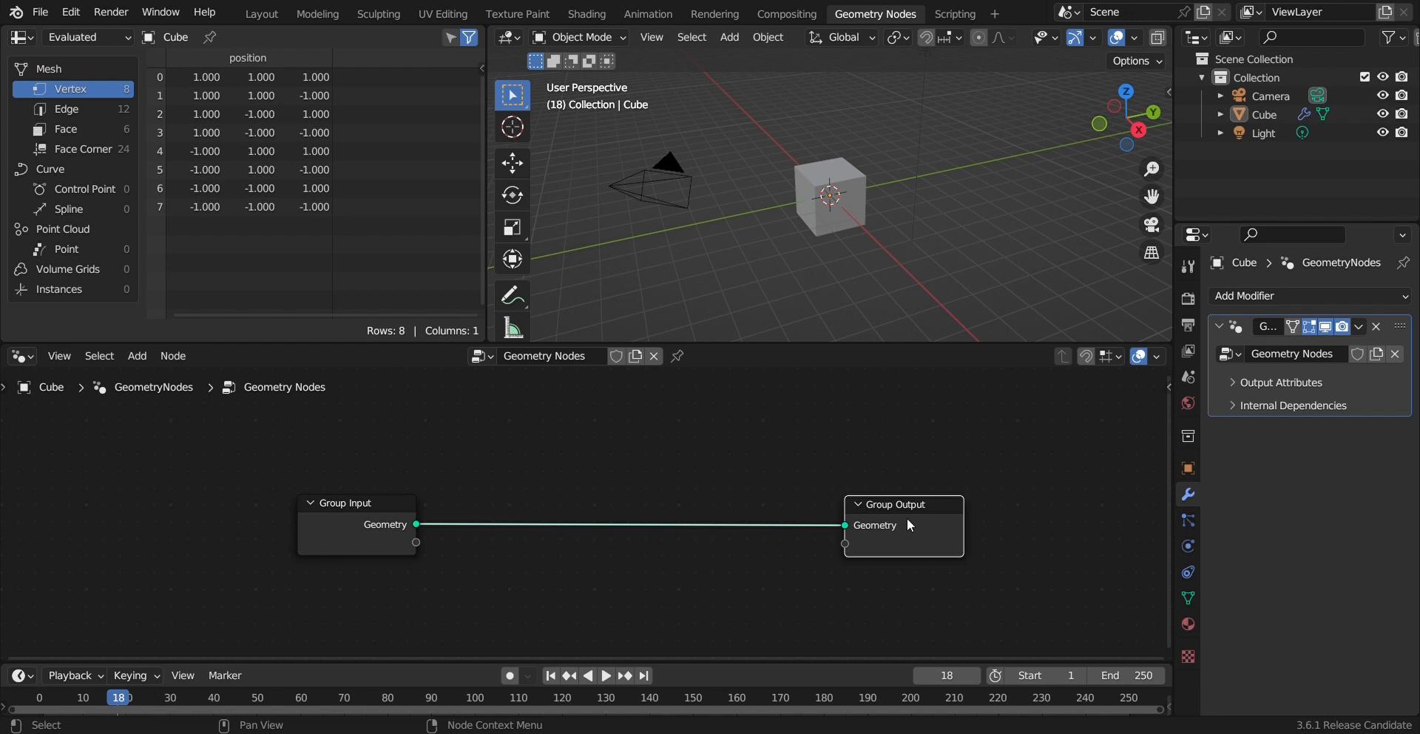
mouse_move(910, 525)
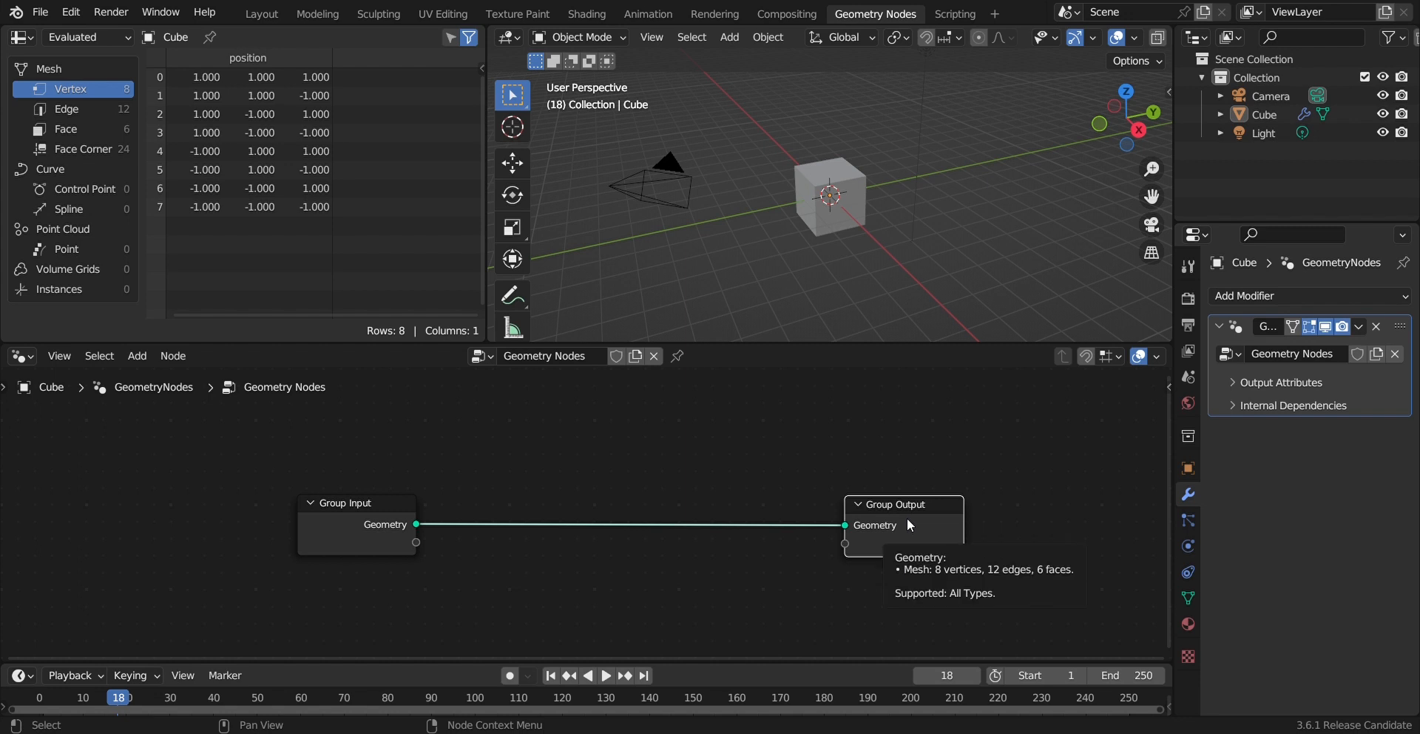
drag(935, 512, 937, 518)
drag(354, 503, 303, 518)
mouse_move(911, 517)
mouse_down()
mouse_move(921, 528)
mouse_move(910, 521)
mouse_up()
drag(292, 504, 294, 489)
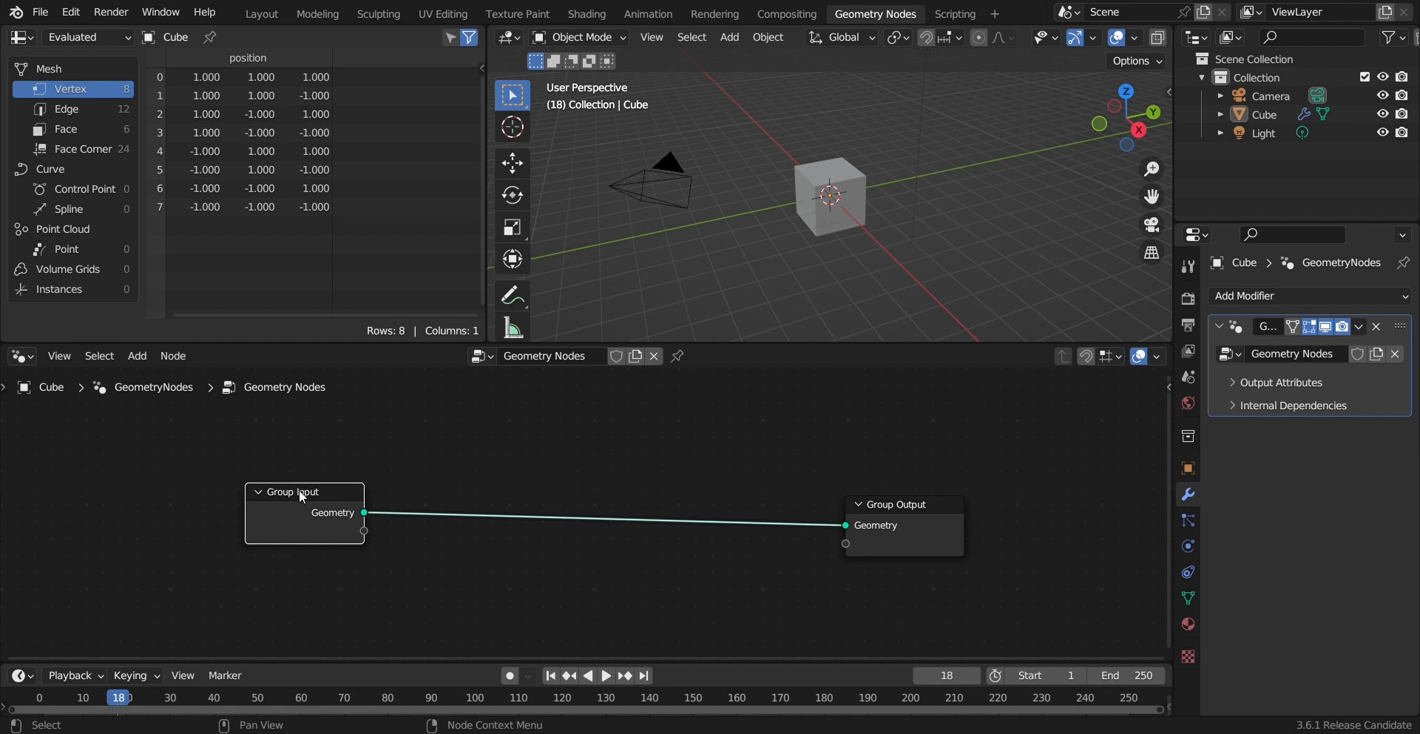
drag(308, 495, 333, 482)
mouse_move(916, 508)
mouse_down()
mouse_move(917, 481)
mouse_move(907, 491)
mouse_up()
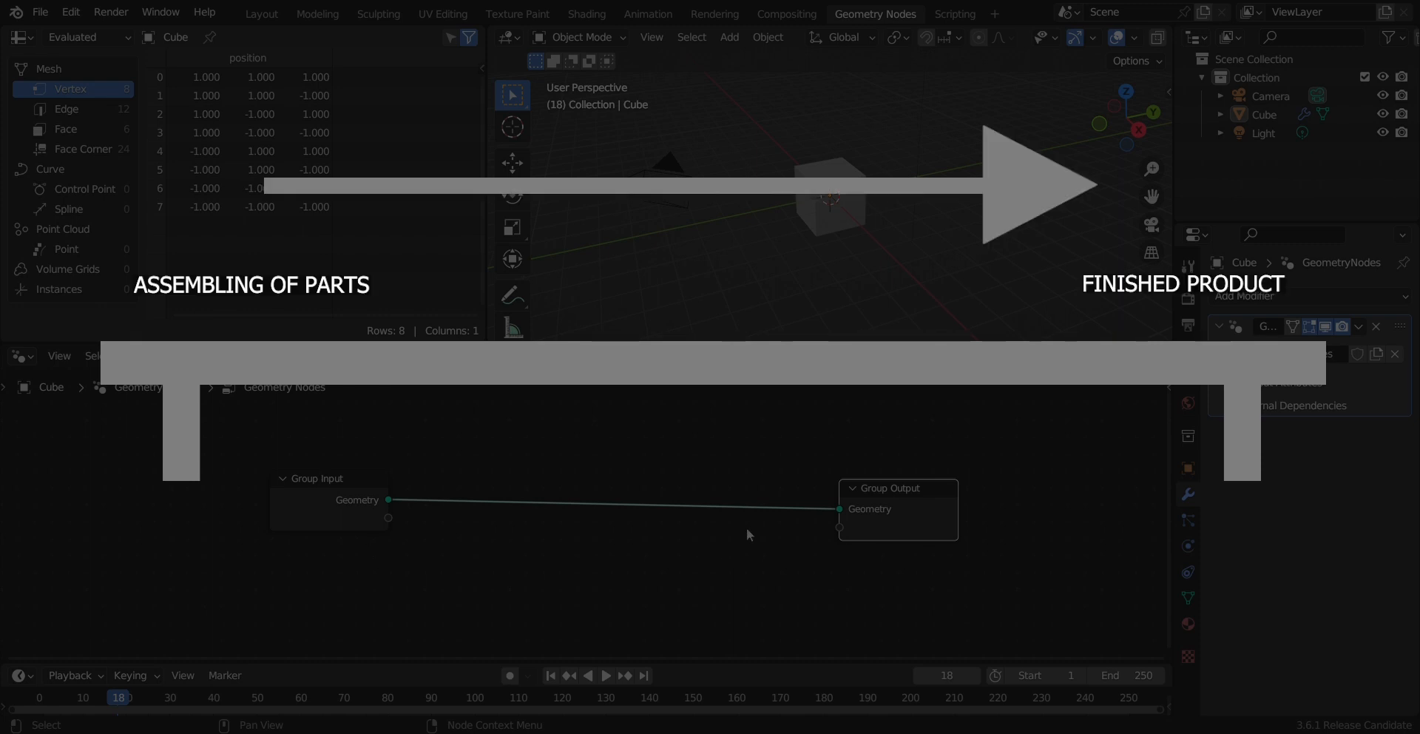
drag(933, 490, 932, 485)
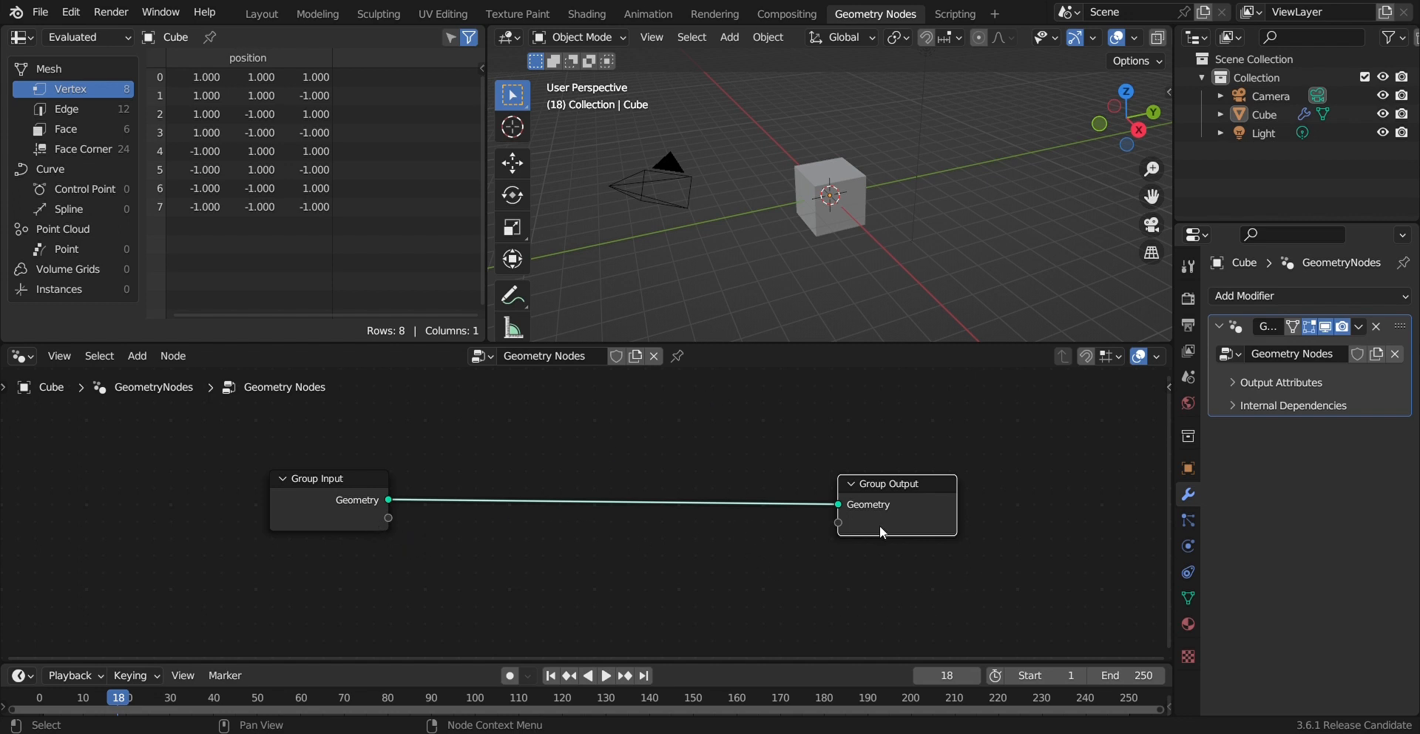
mouse_move(875, 523)
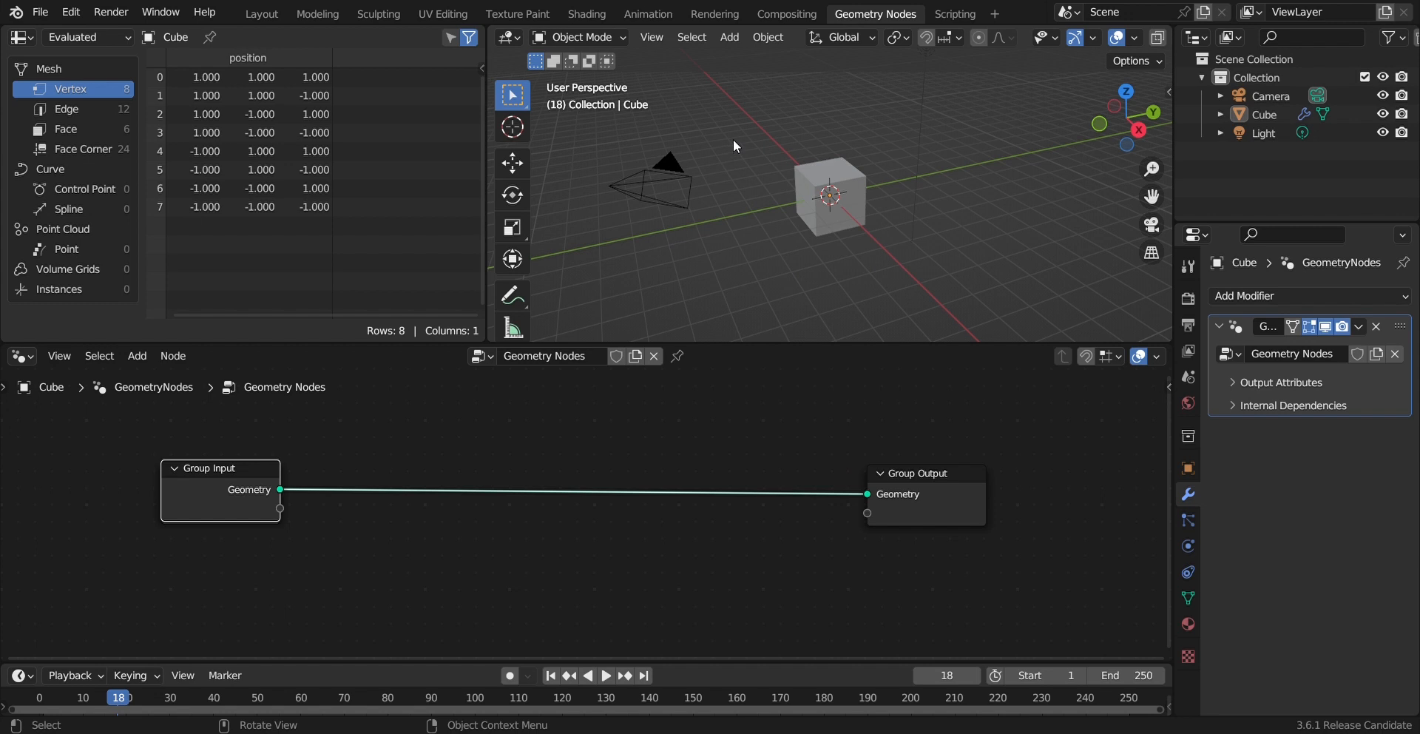
Step: Enlarge the node editor area slightly by shrinking the 3D viewport and spreadsheet above it
middle_drag(739, 130, 688, 137)
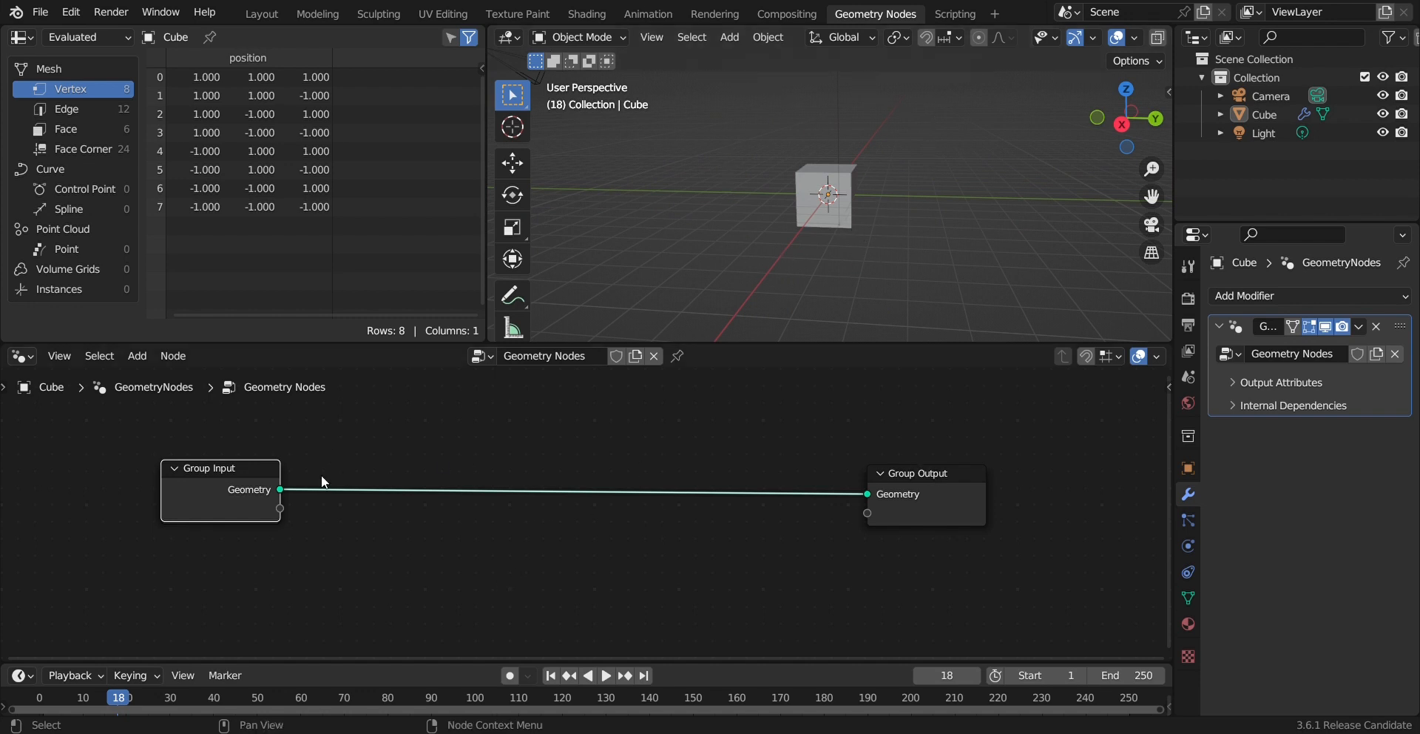
drag(758, 343, 762, 335)
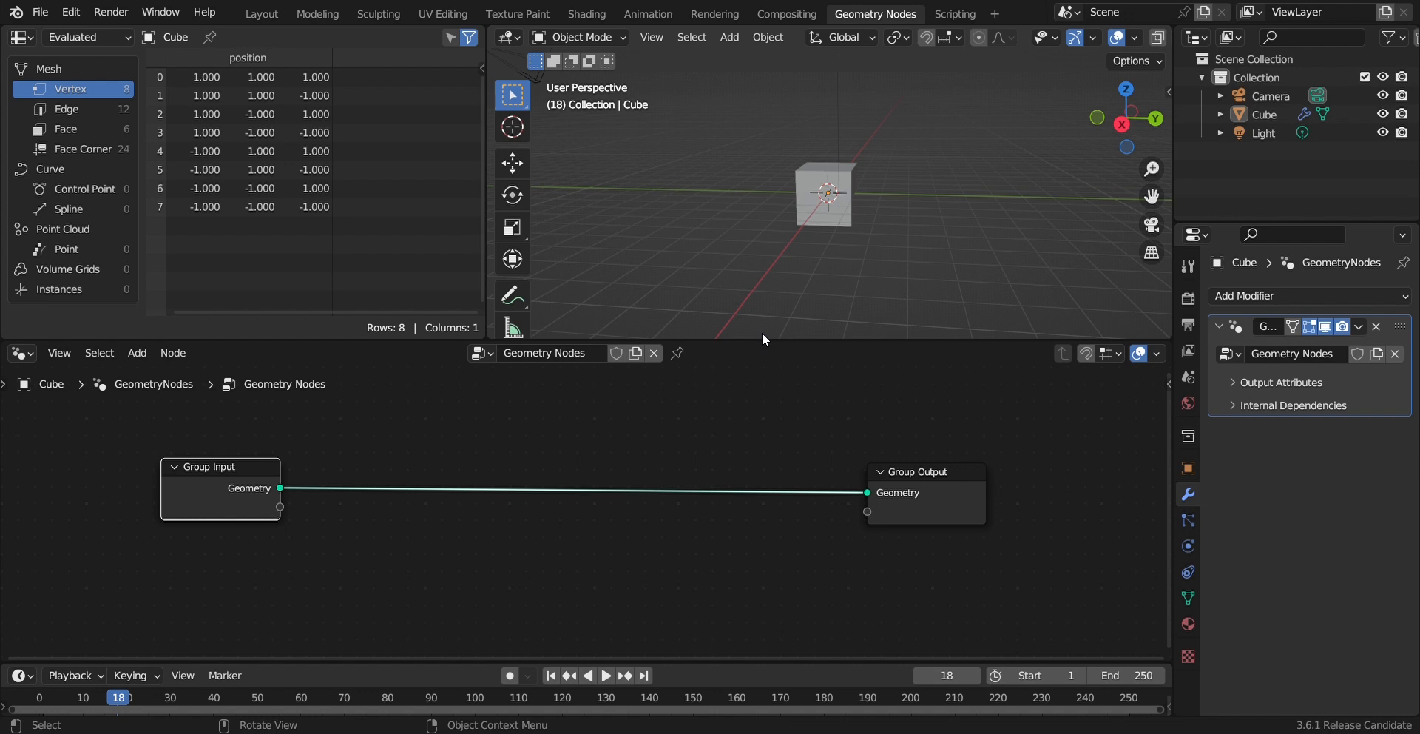
drag(755, 342, 748, 326)
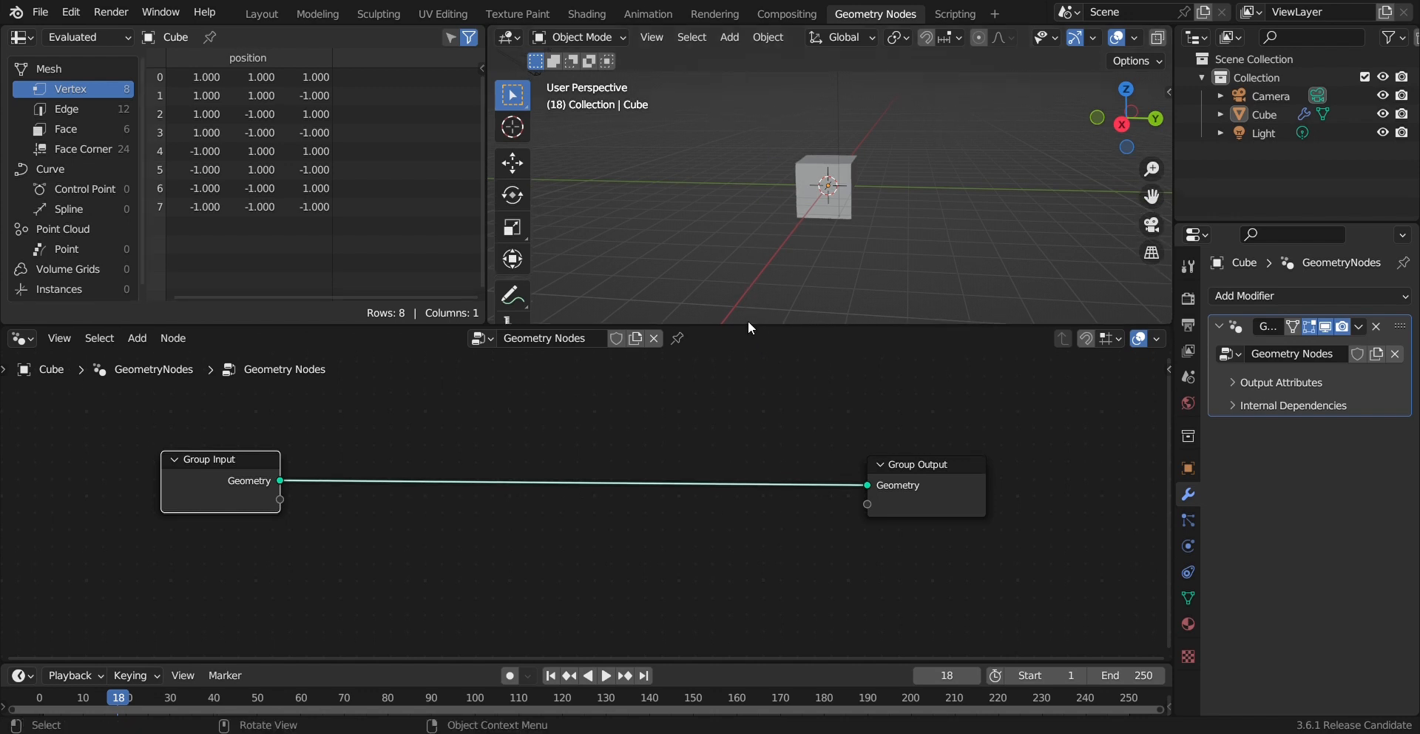
Step: Move the Group Input node farther from the Group Output and cut the Geometry link between them
mouse_move(193, 466)
mouse_down()
mouse_move(141, 484)
mouse_move(168, 447)
mouse_move(171, 500)
mouse_move(185, 477)
mouse_up()
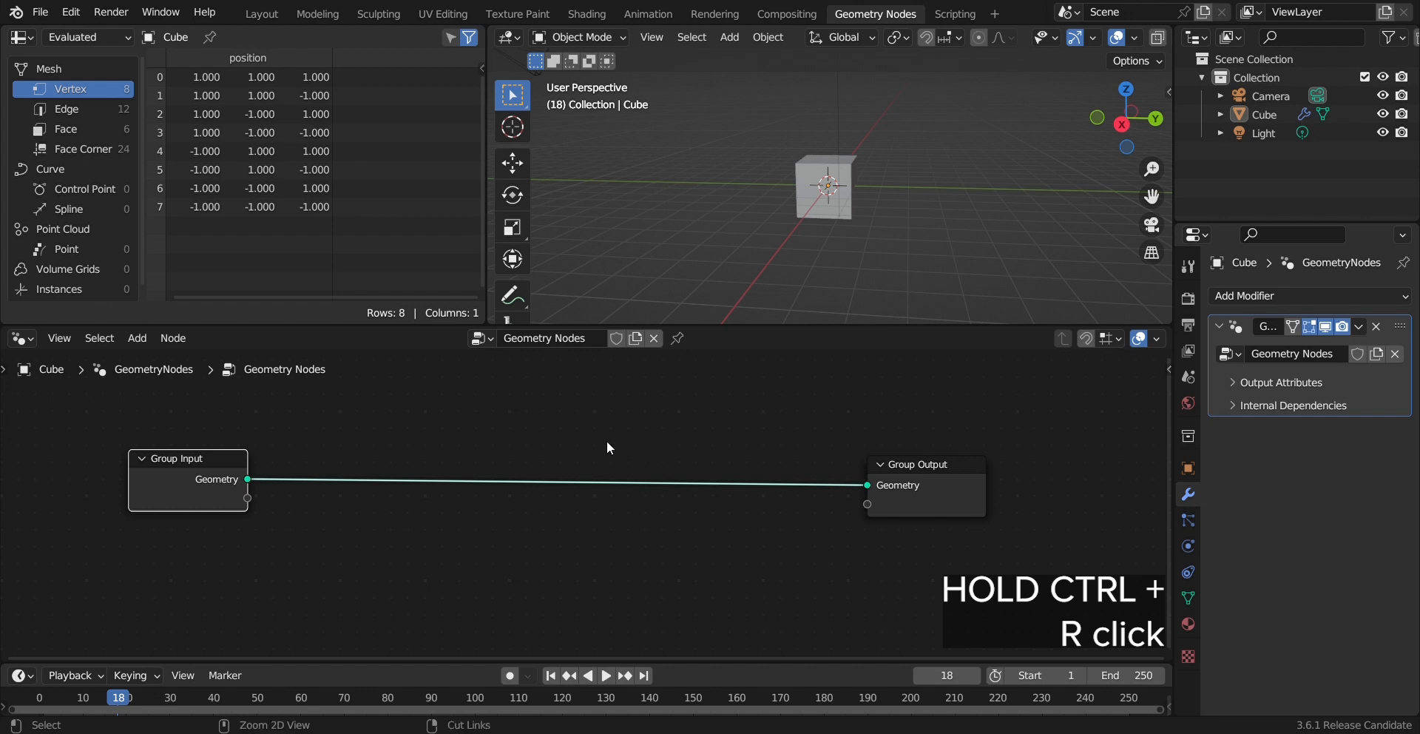
mouse_move(605, 441)
ctrl+right_down()
mouse_move(571, 556)
mouse_move(562, 547)
ctrl+right_up()
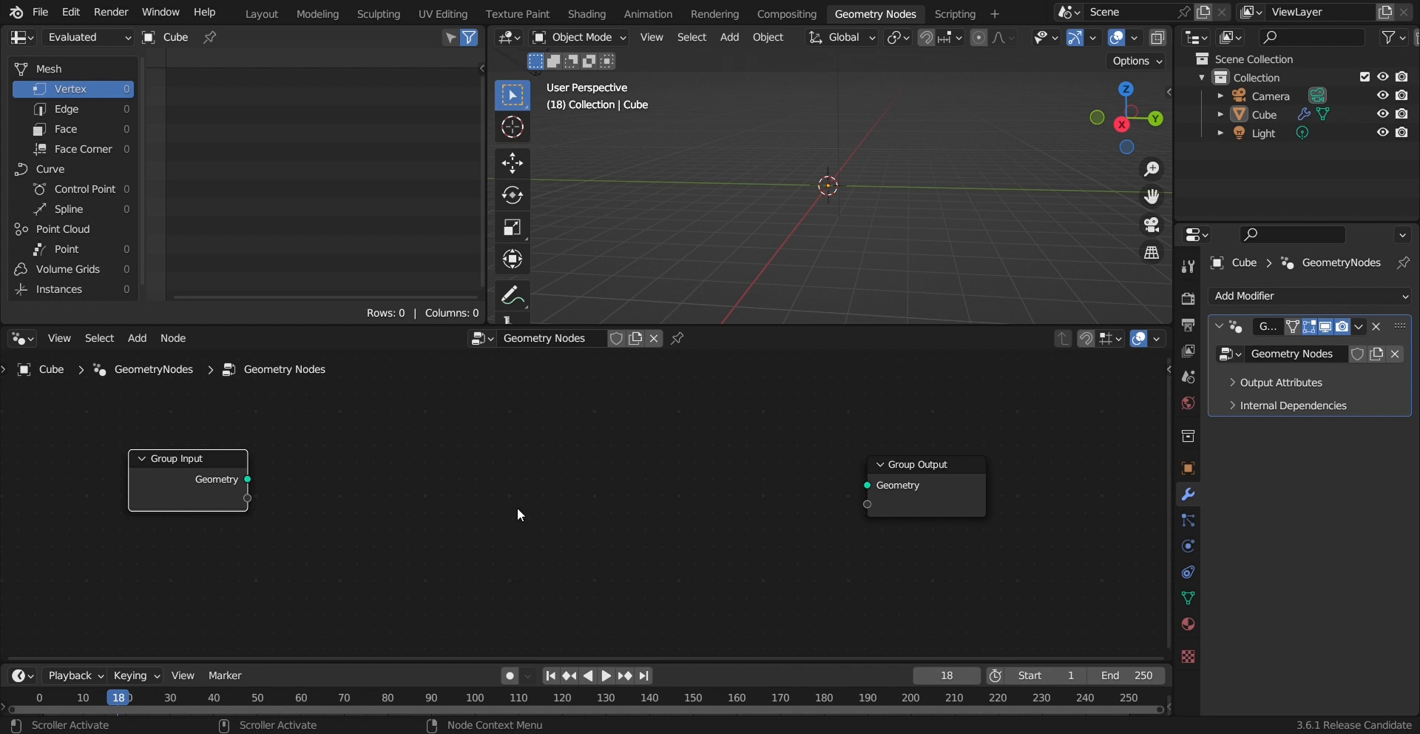
Step: Add a Cube mesh primitive node between the Group Input and Group Output nodes
key(shift+a)
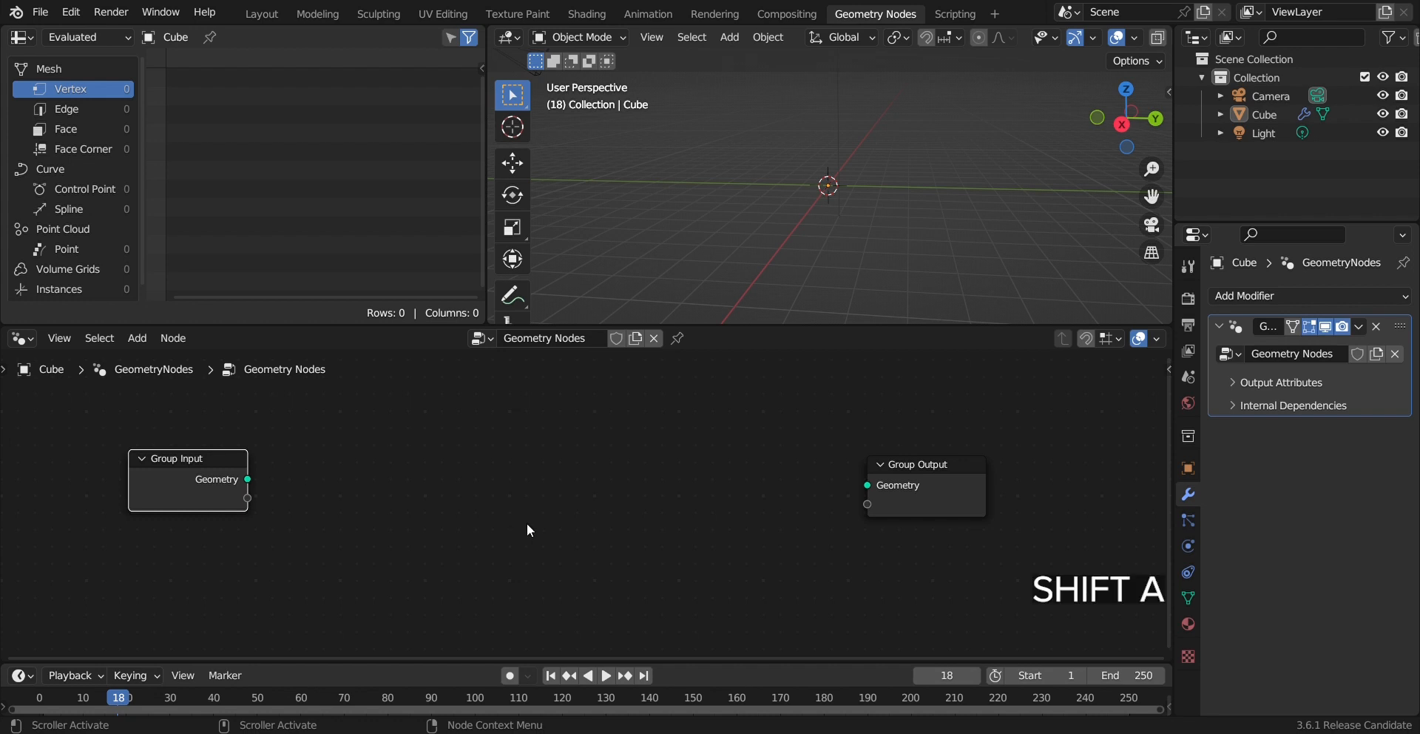
mouse_move(527, 522)
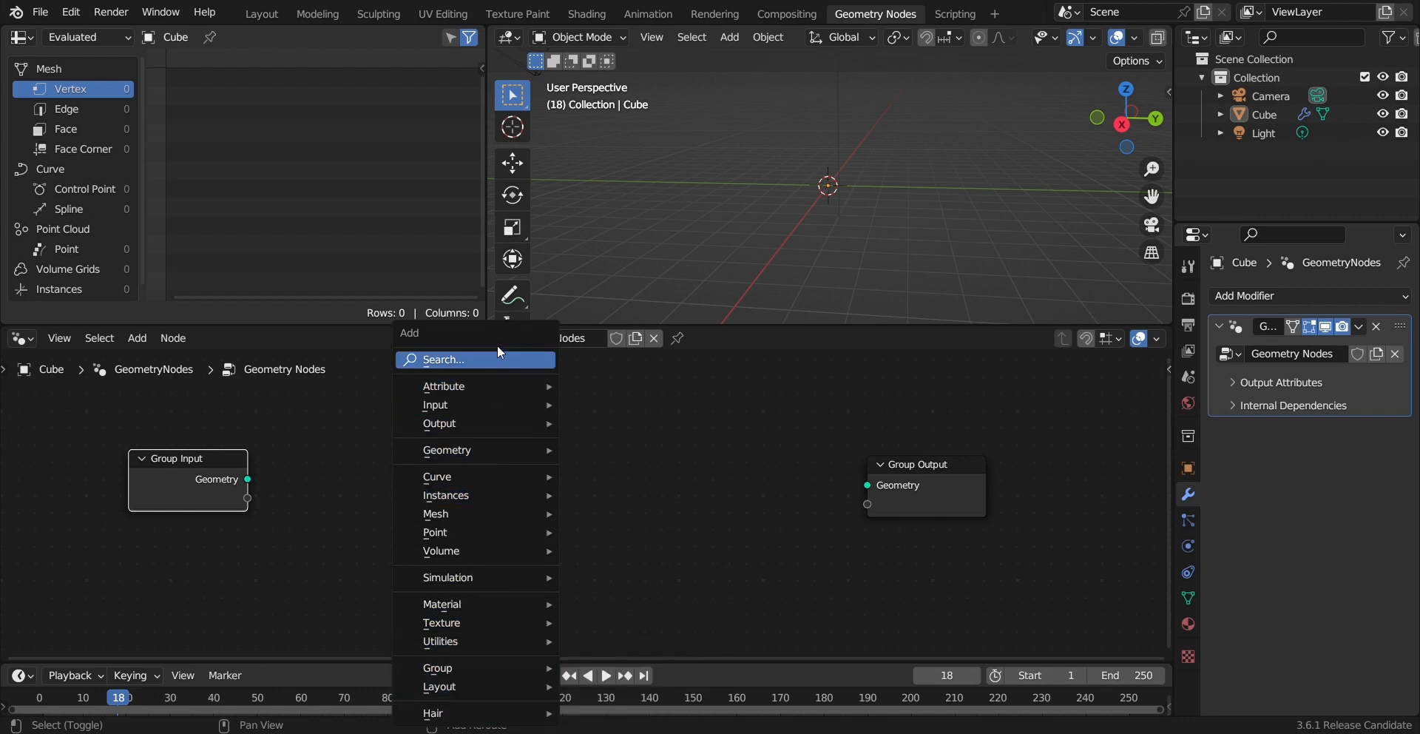
mouse_move(478, 385)
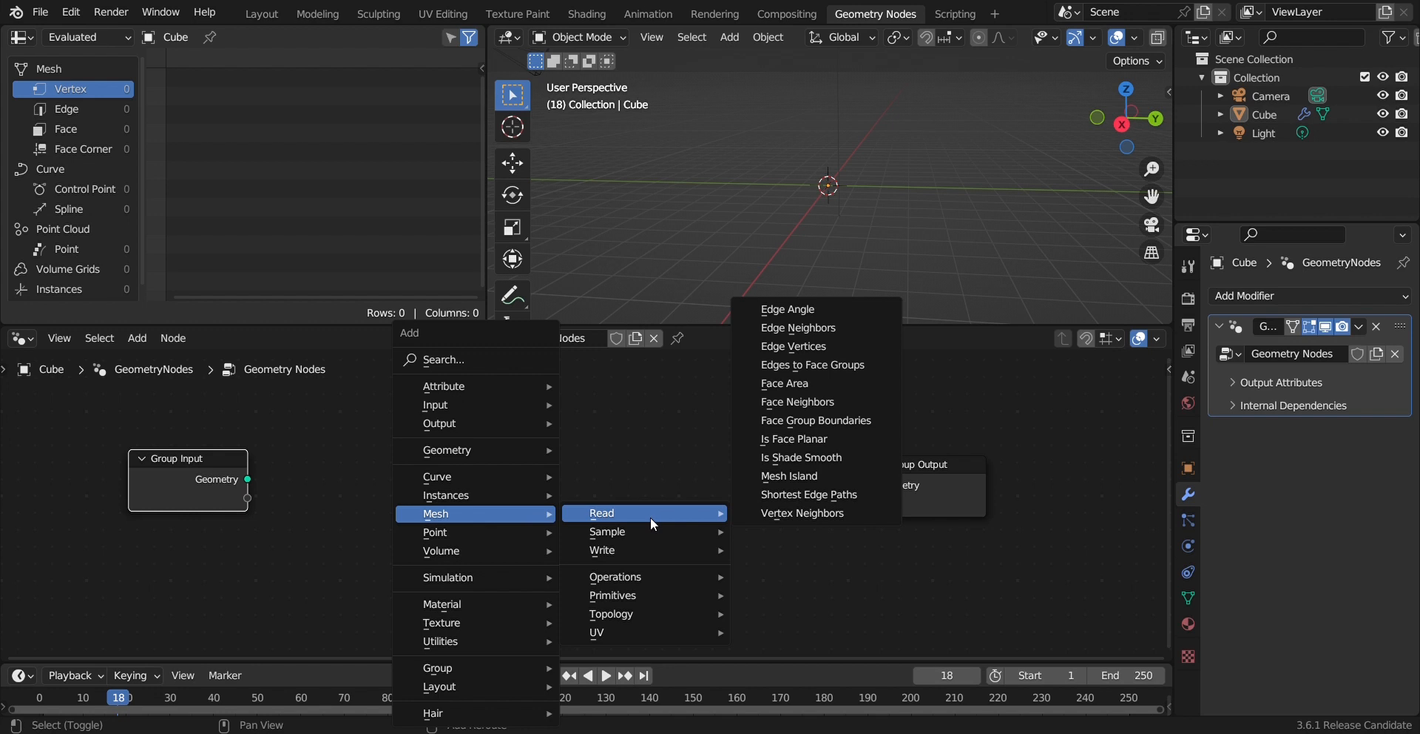
mouse_move(649, 593)
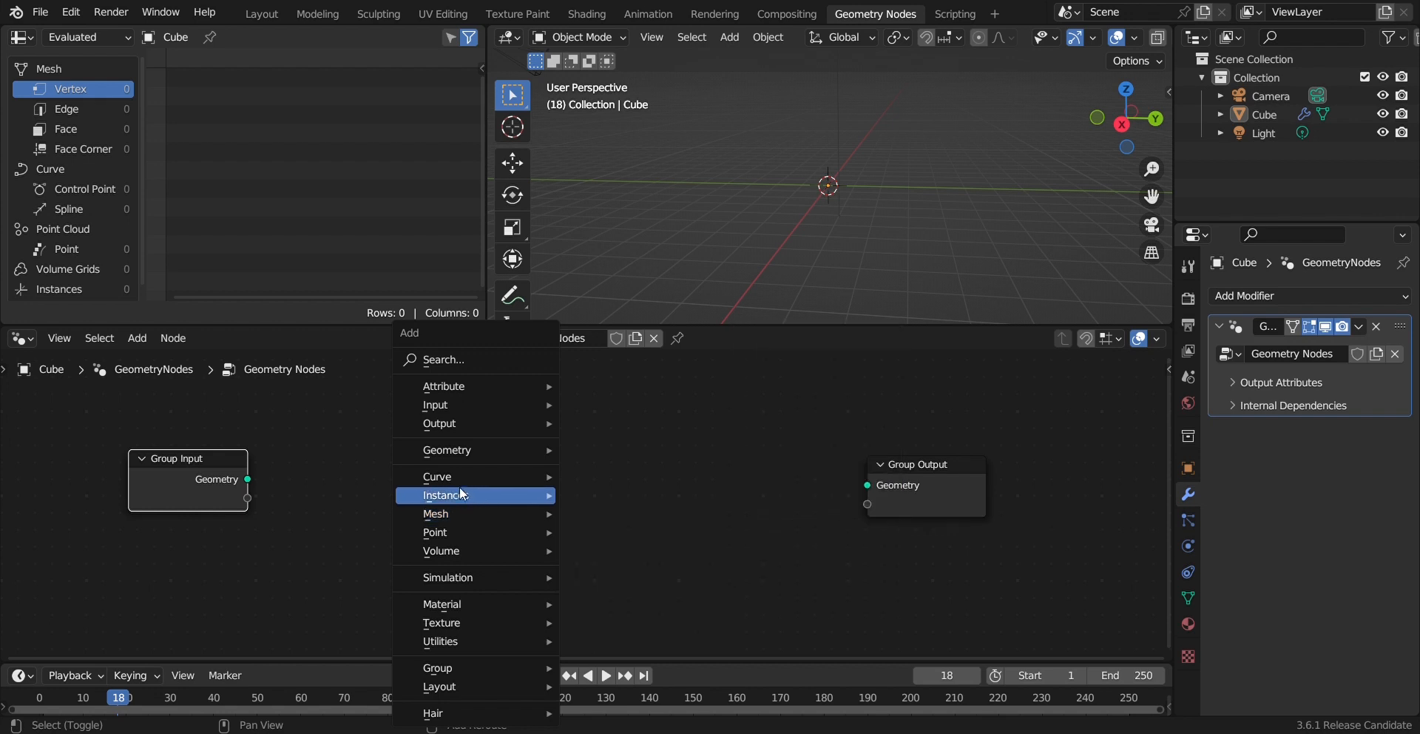
click(458, 361)
text(cube)
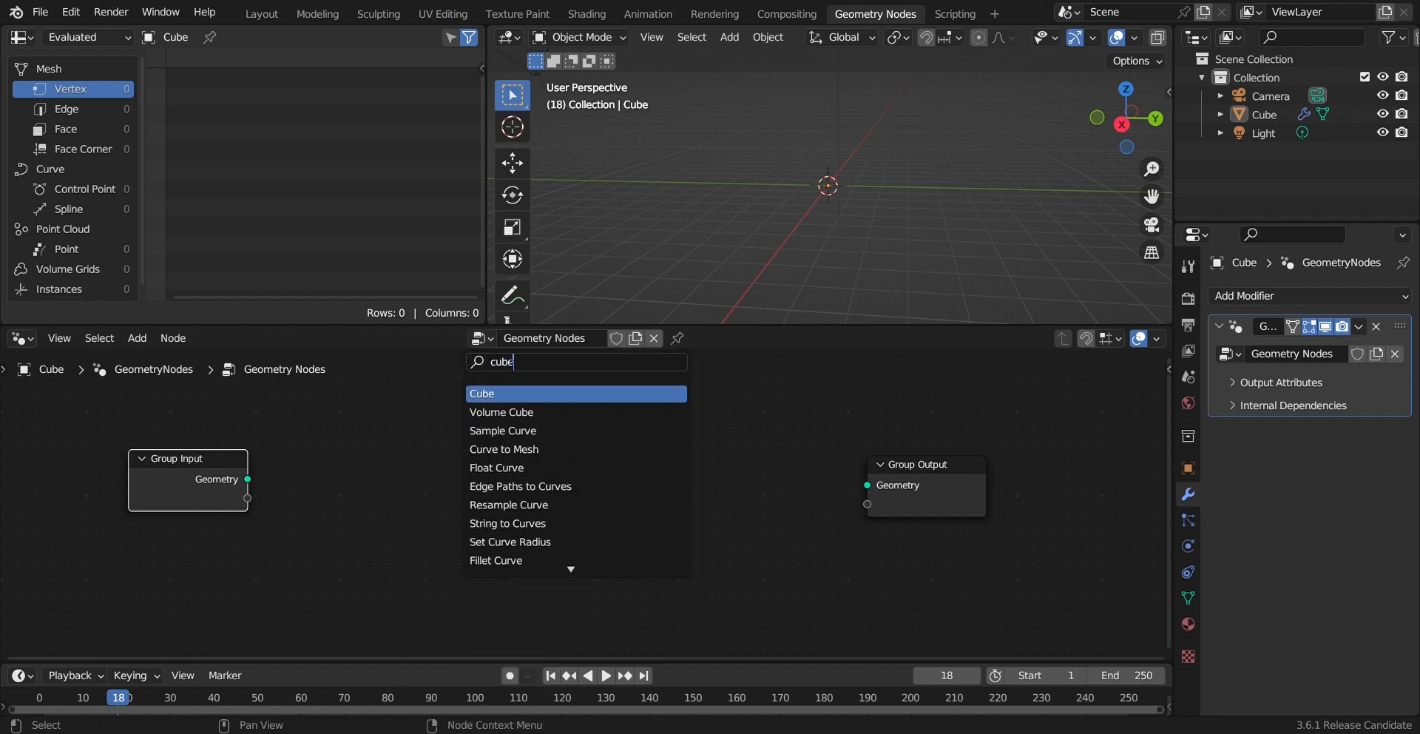
key(Return)
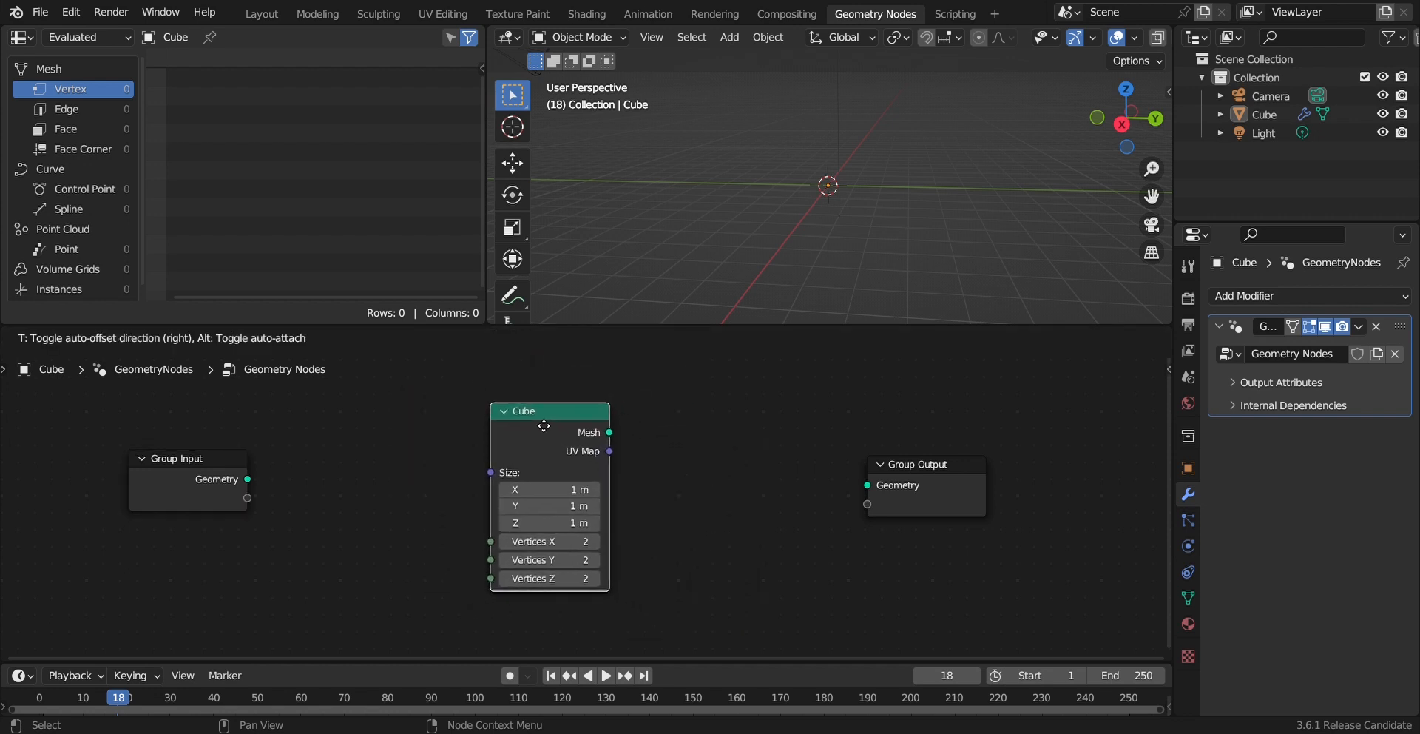
click(549, 424)
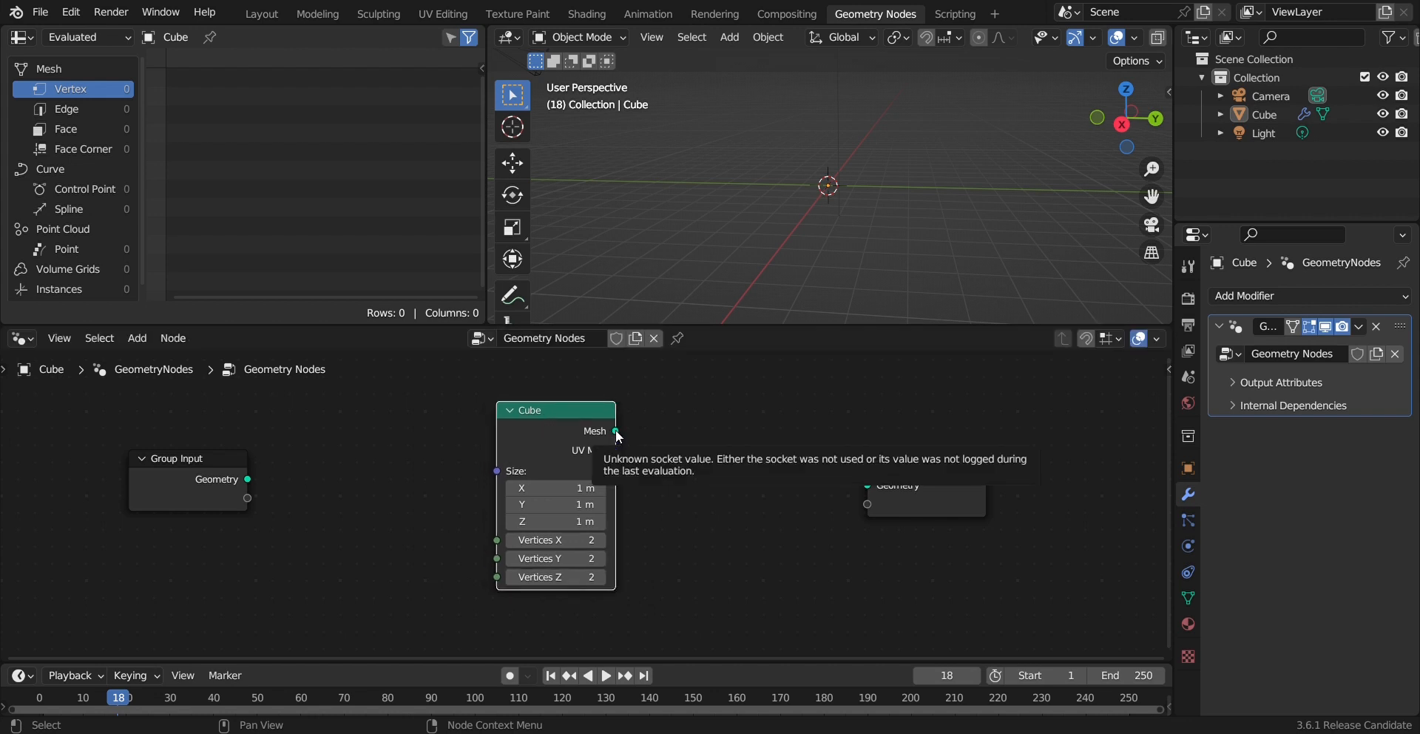
Step: Connect the Cube node's Mesh output to the Group Output's Geometry input and move the node closer to Group Input
drag(615, 430, 863, 487)
drag(554, 415, 449, 444)
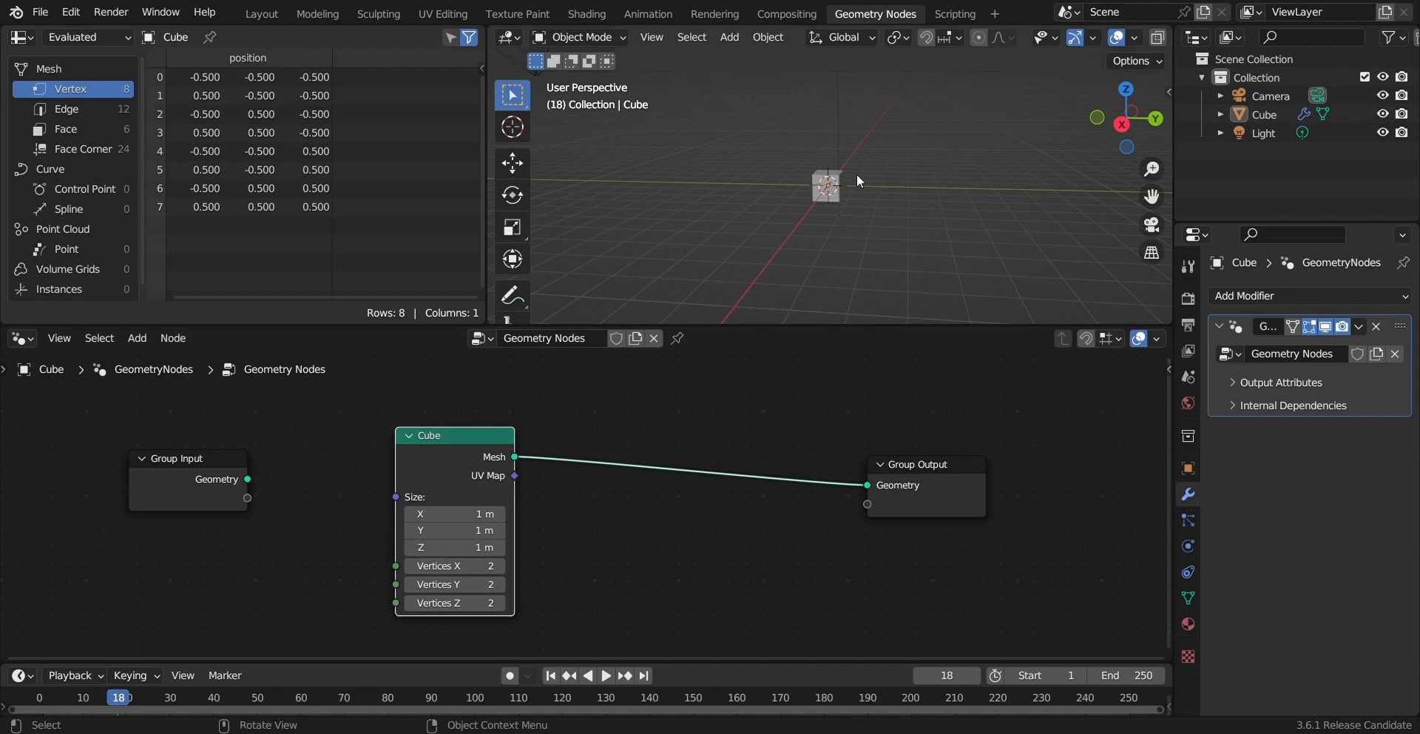
scroll(857, 174, up, 5)
middle_drag(861, 179, 762, 281)
scroll(838, 225, down, 3)
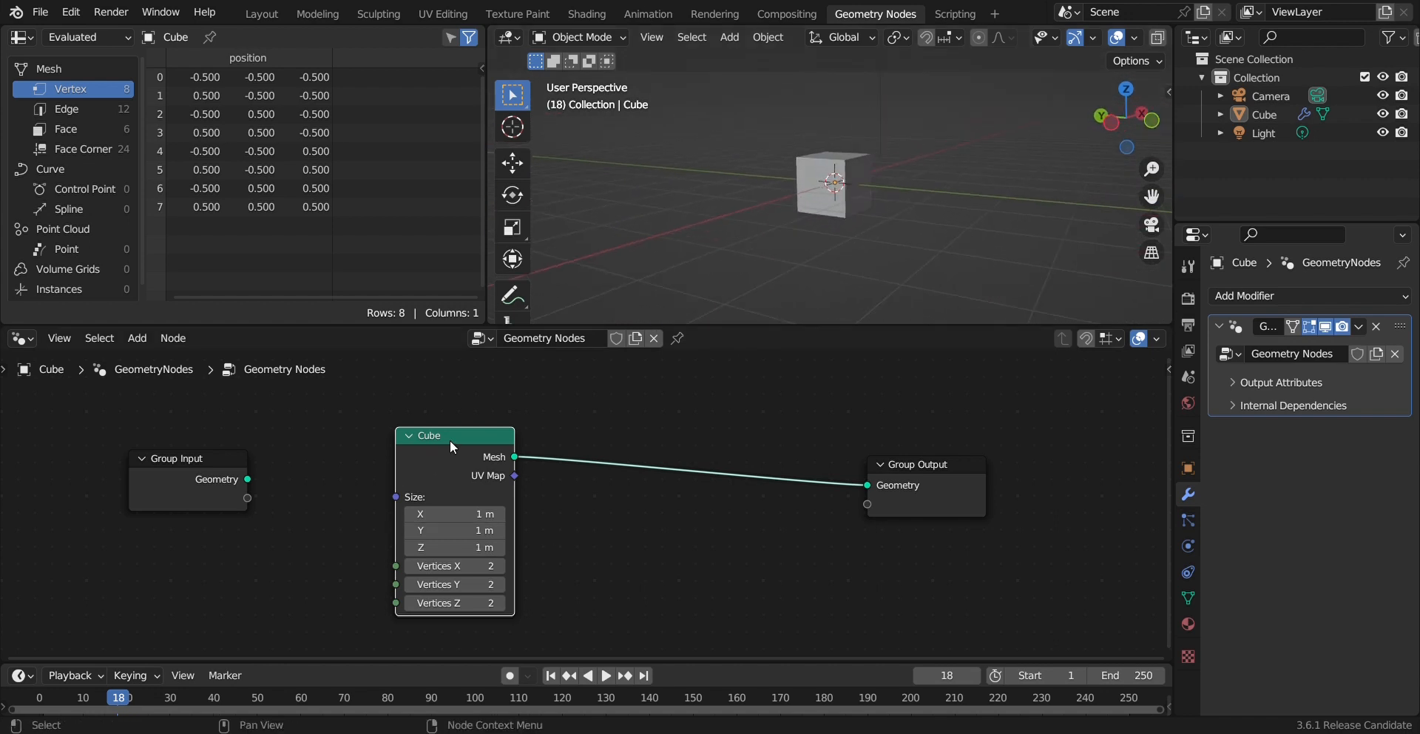
Step: Replace the Cube node with a Cylinder mesh primitive and connect its Mesh output to the Group Output's Geometry input
key(x)
key(shift+a)
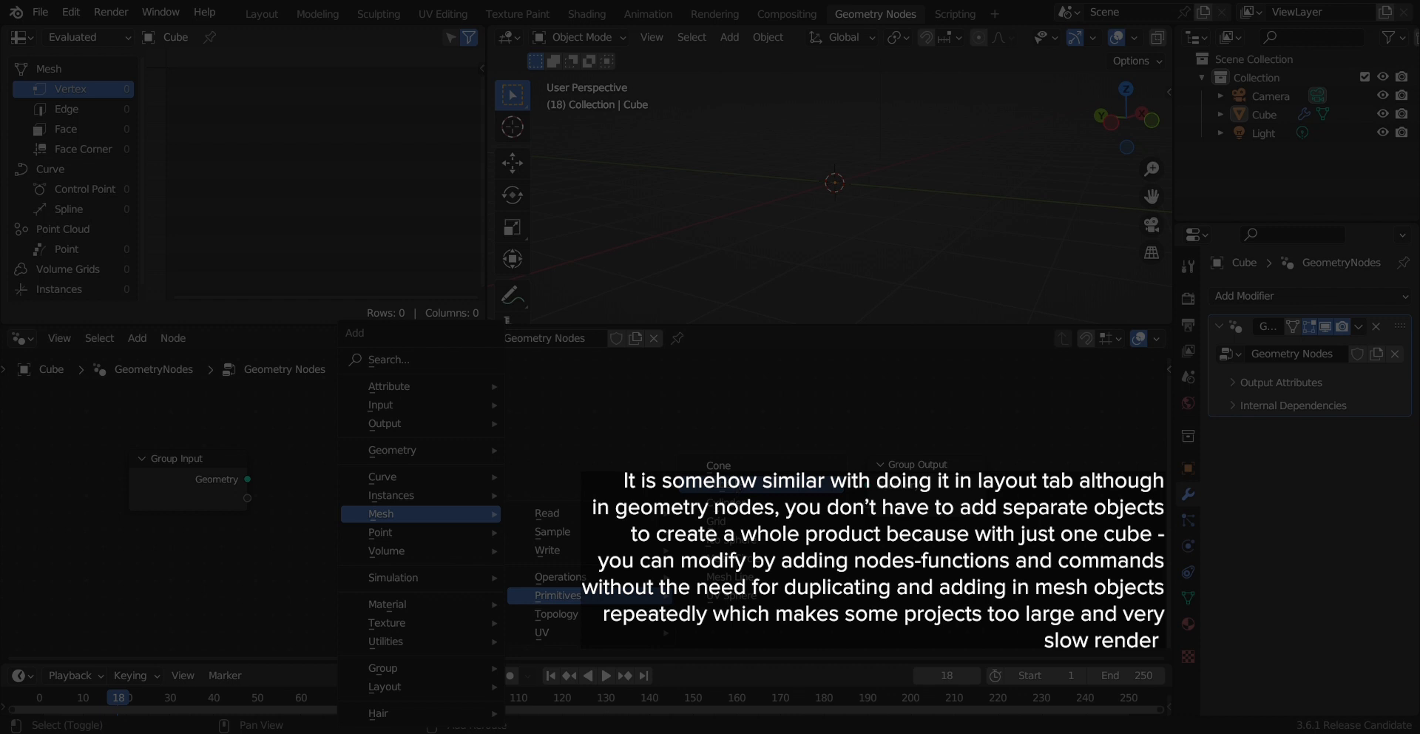
click(710, 502)
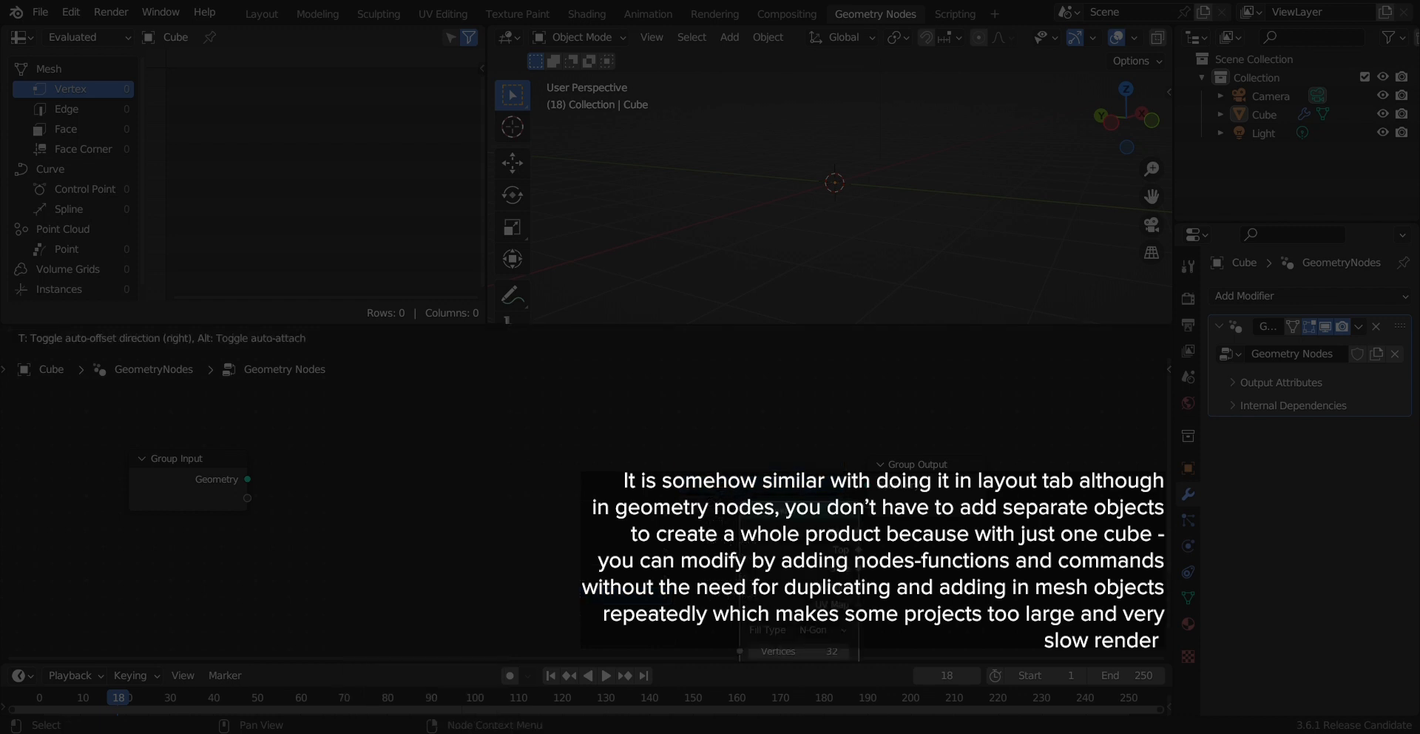
click(595, 456)
drag(613, 447, 879, 483)
drag(549, 434, 483, 413)
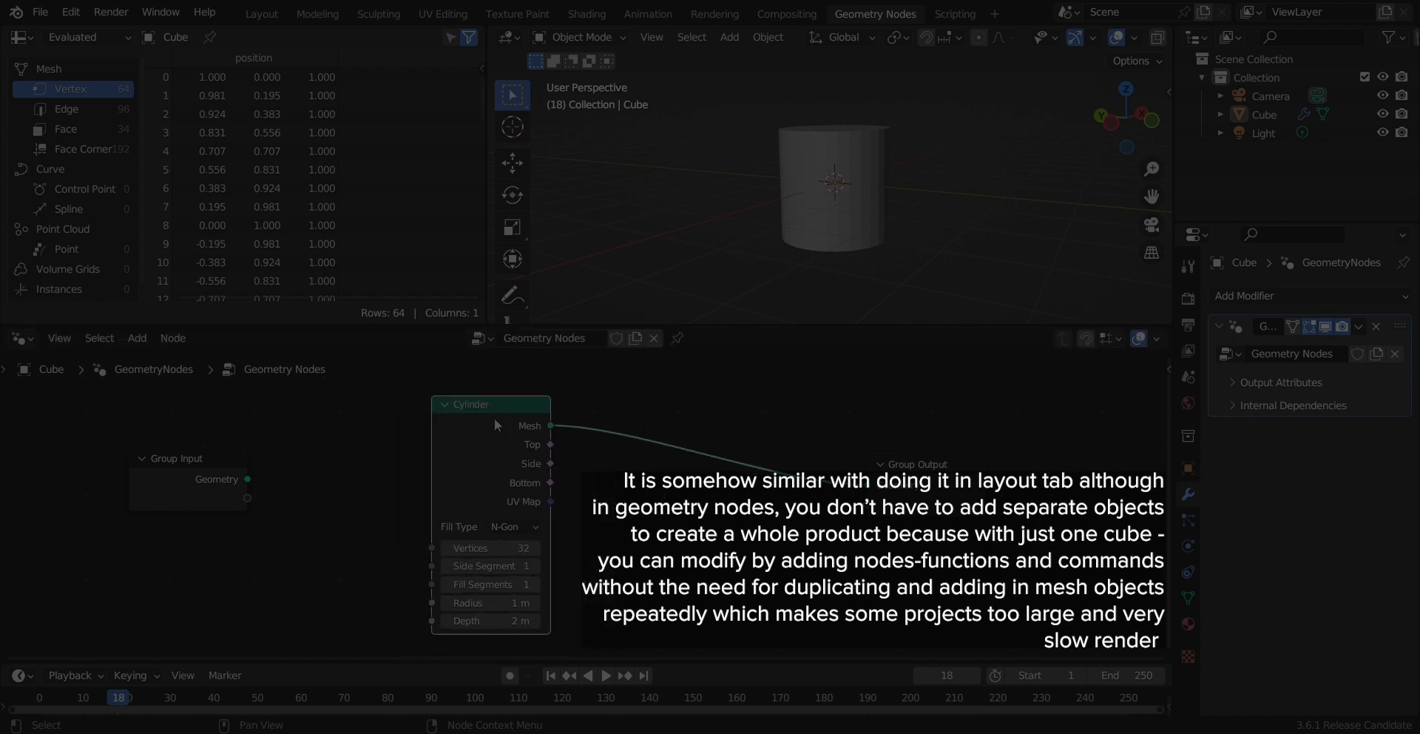
Step: Replace the Cylinder node with a Cone mesh primitive feeding the Group Output's Geometry, placed midway between the group nodes
key(x)
key(shift+a)
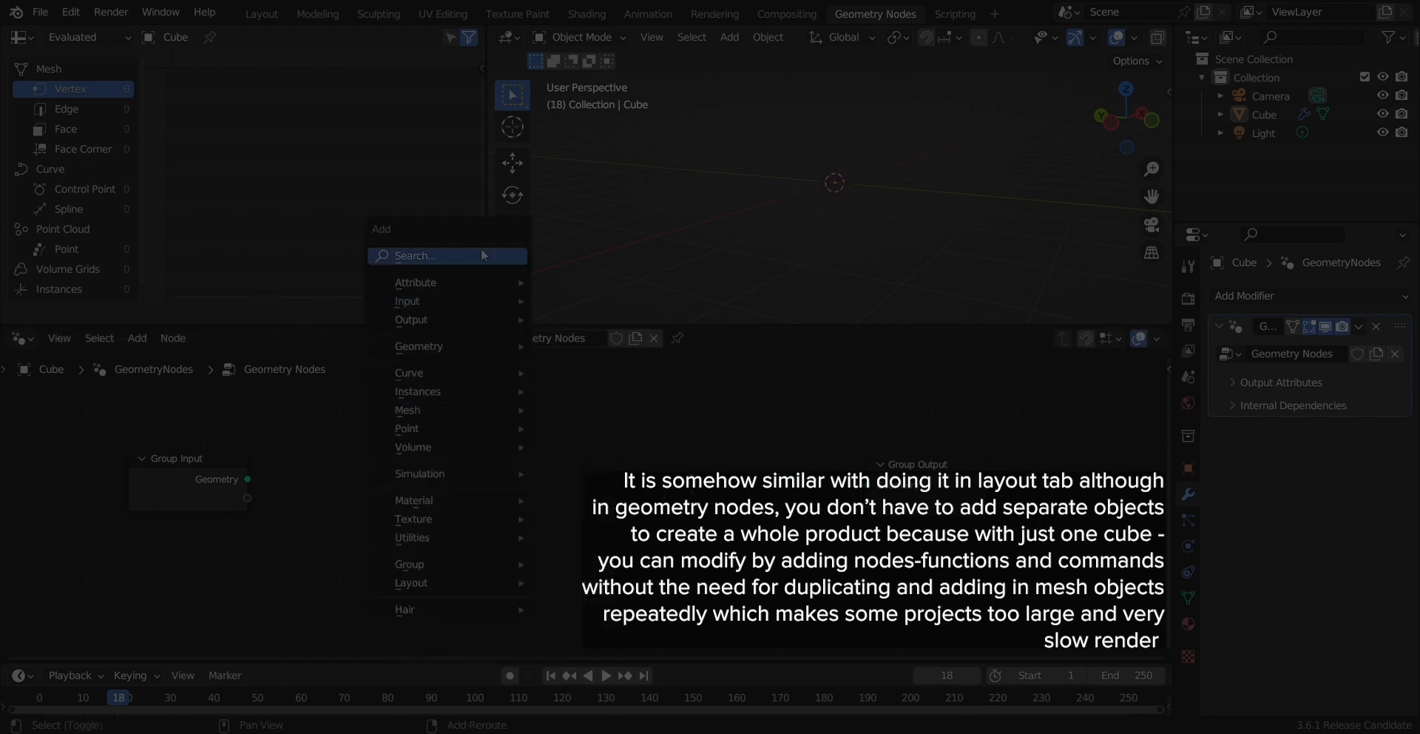
mouse_move(507, 412)
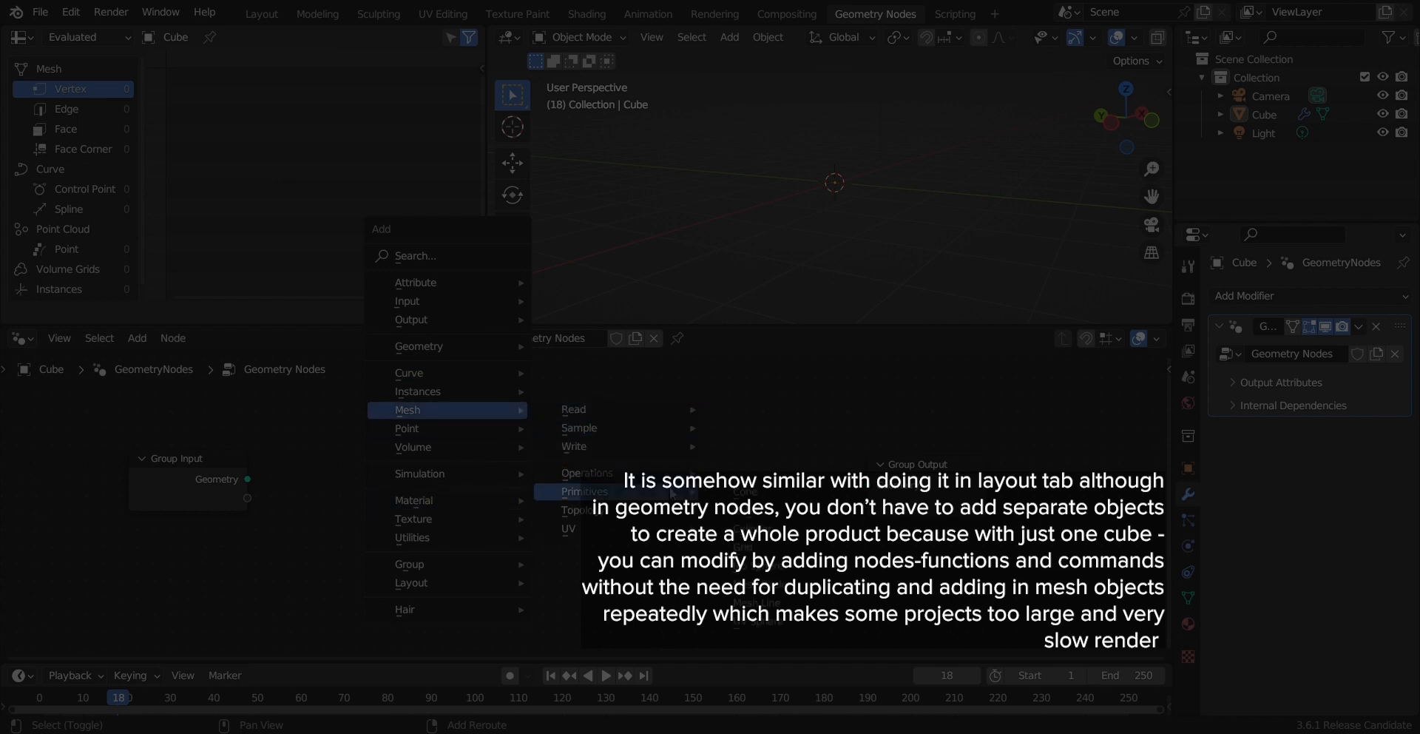
mouse_move(677, 492)
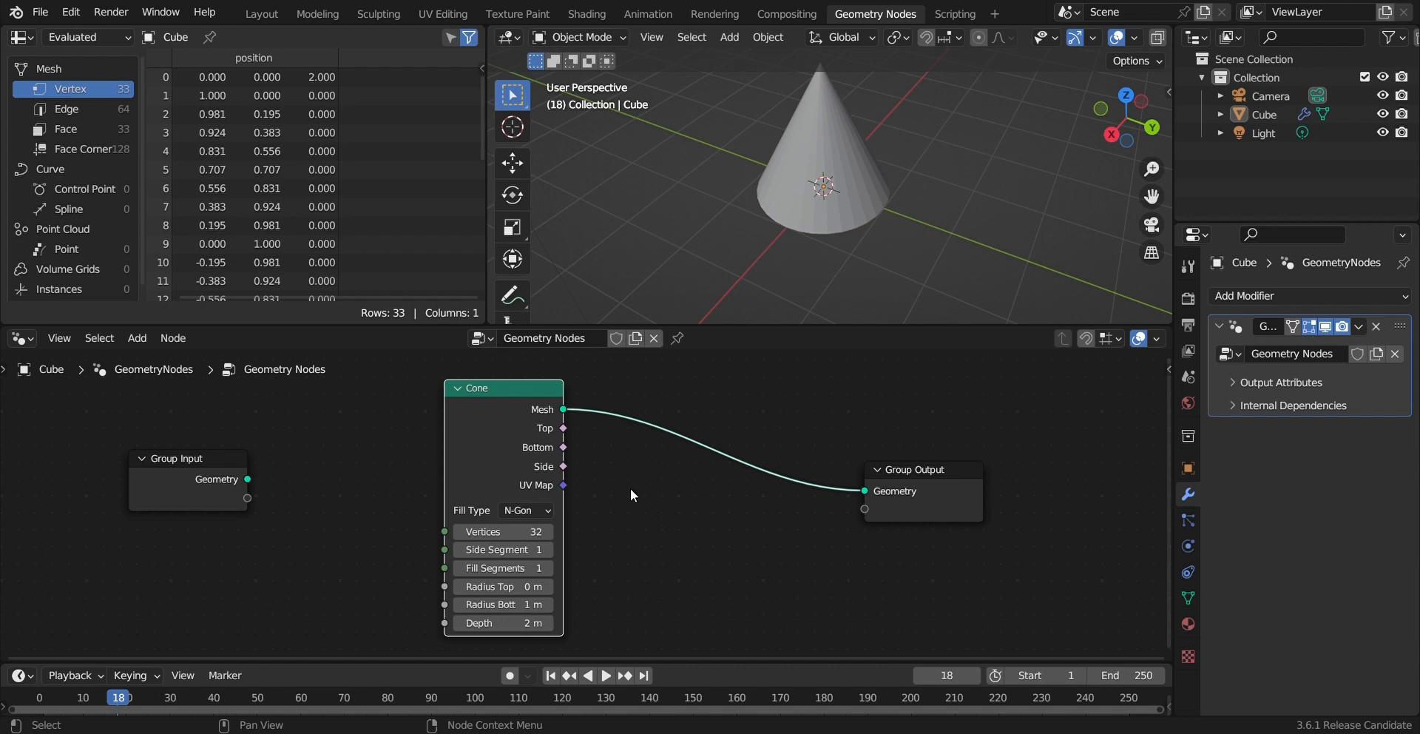
scroll(633, 495, down, 4)
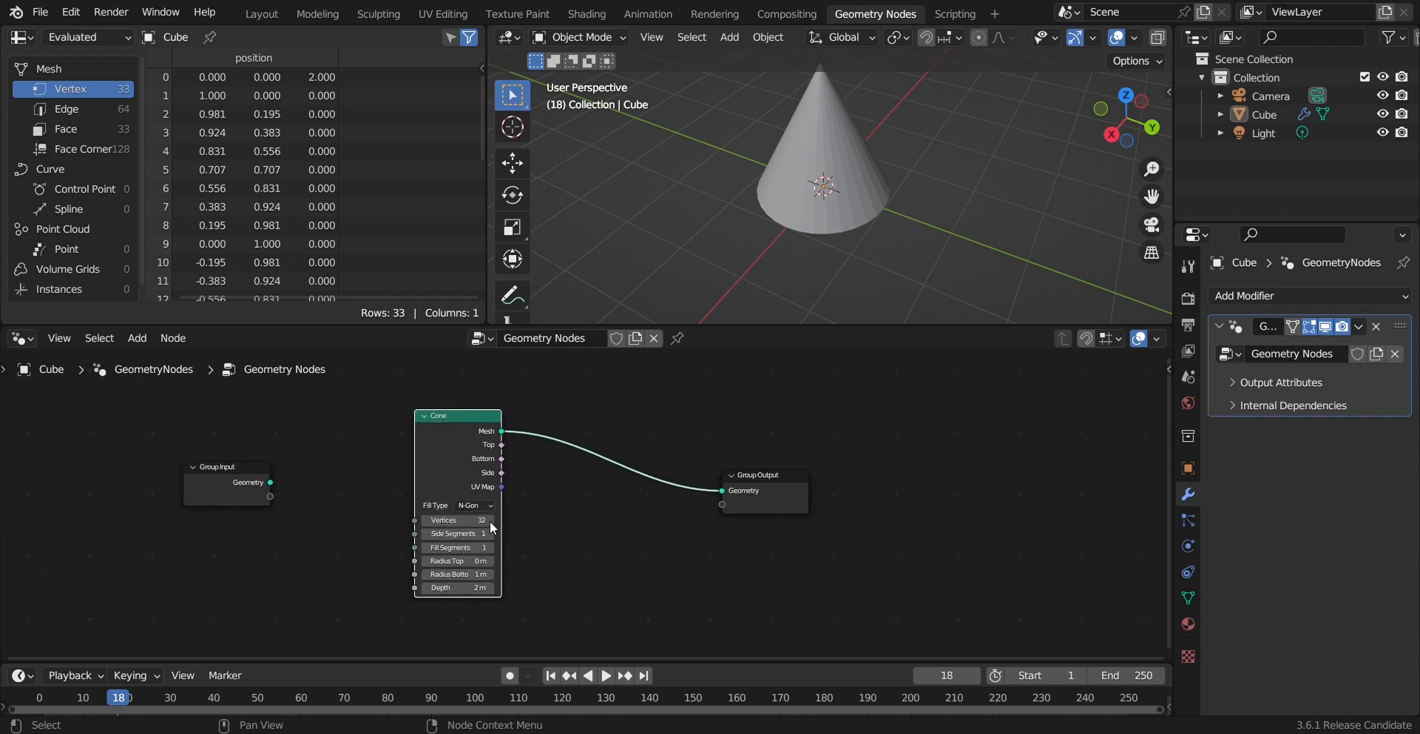
drag(446, 418, 505, 419)
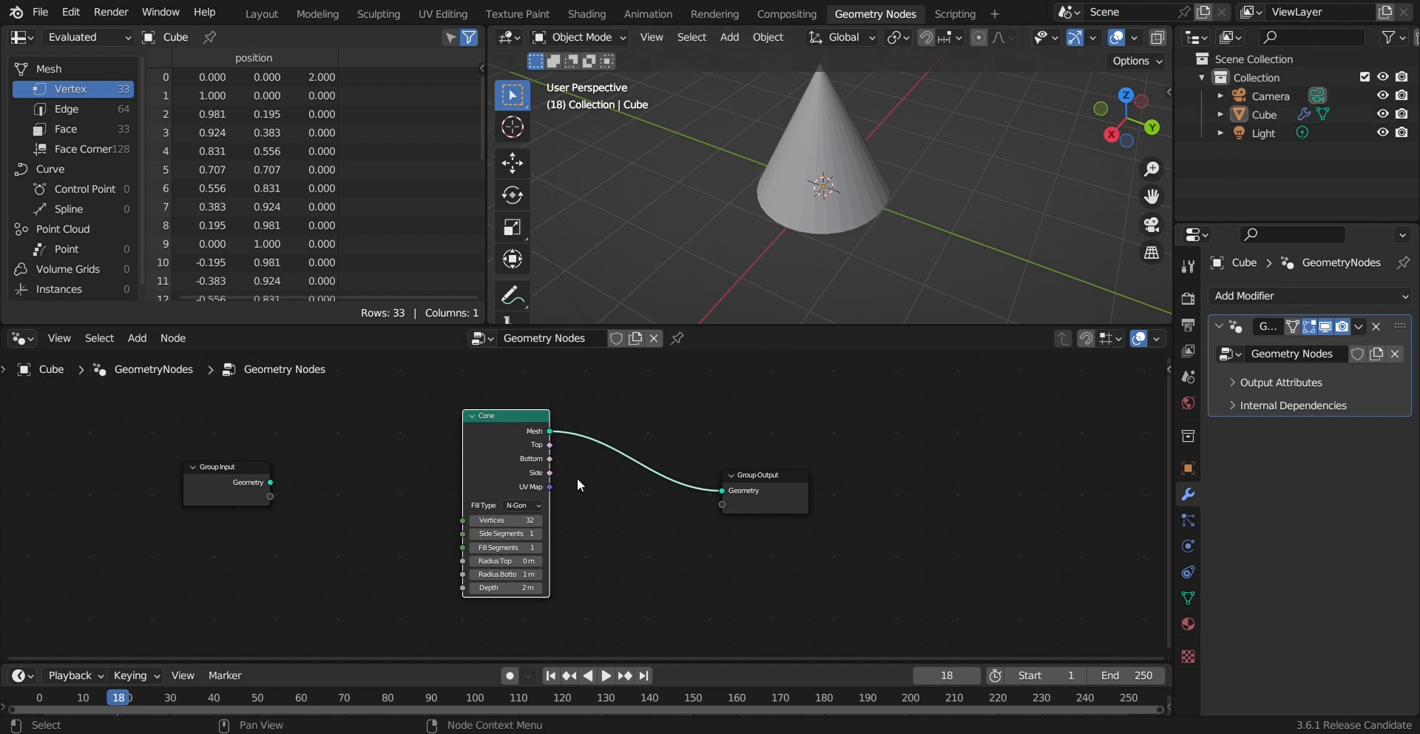
middle_drag(713, 267, 753, 153)
scroll(844, 144, down, 2)
middle_drag(888, 135, 873, 170)
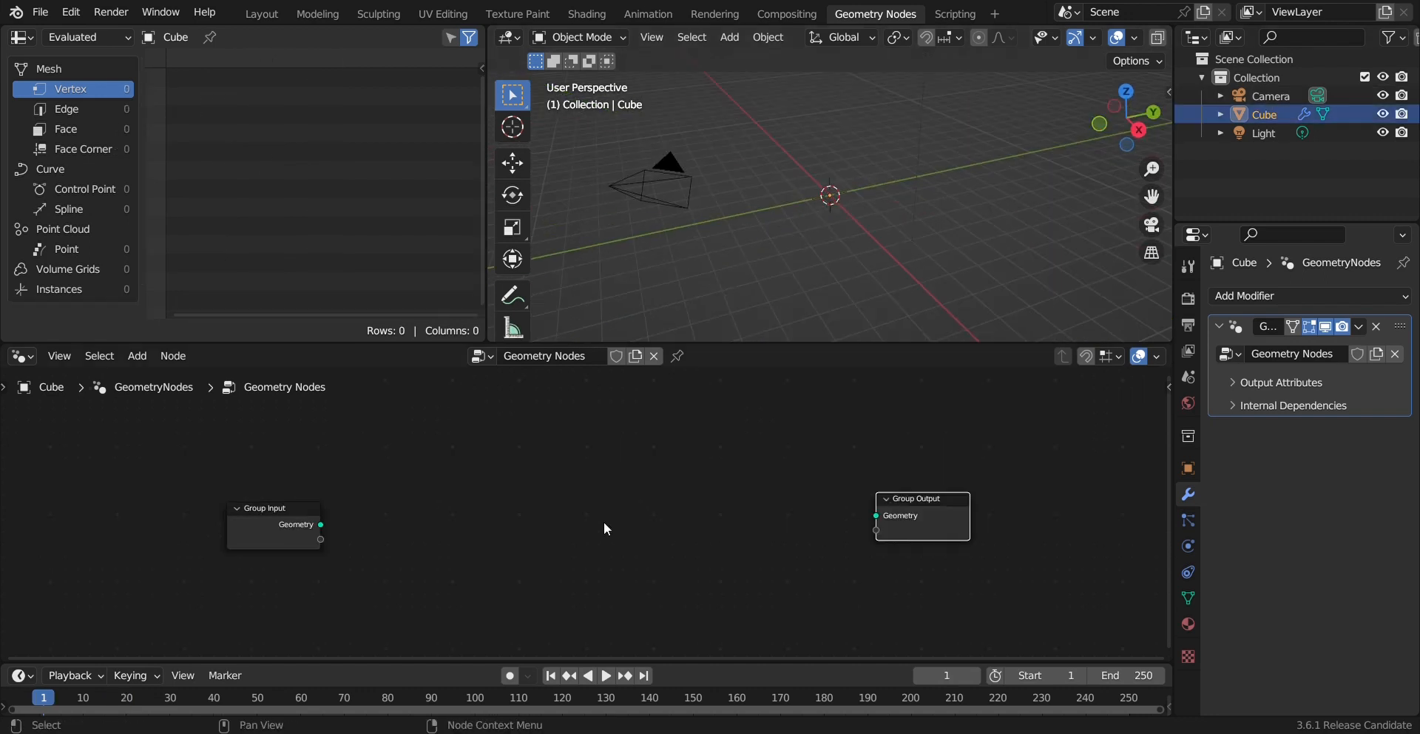
Step: Move the Group Input and Group Output nodes farther apart to leave room for new nodes
drag(273, 508, 280, 511)
drag(923, 505, 1006, 513)
drag(270, 515, 188, 521)
Step: Add a Cube mesh primitive node between the group nodes and connect its Mesh output to the Group Output's Geometry input
key(shift+a)
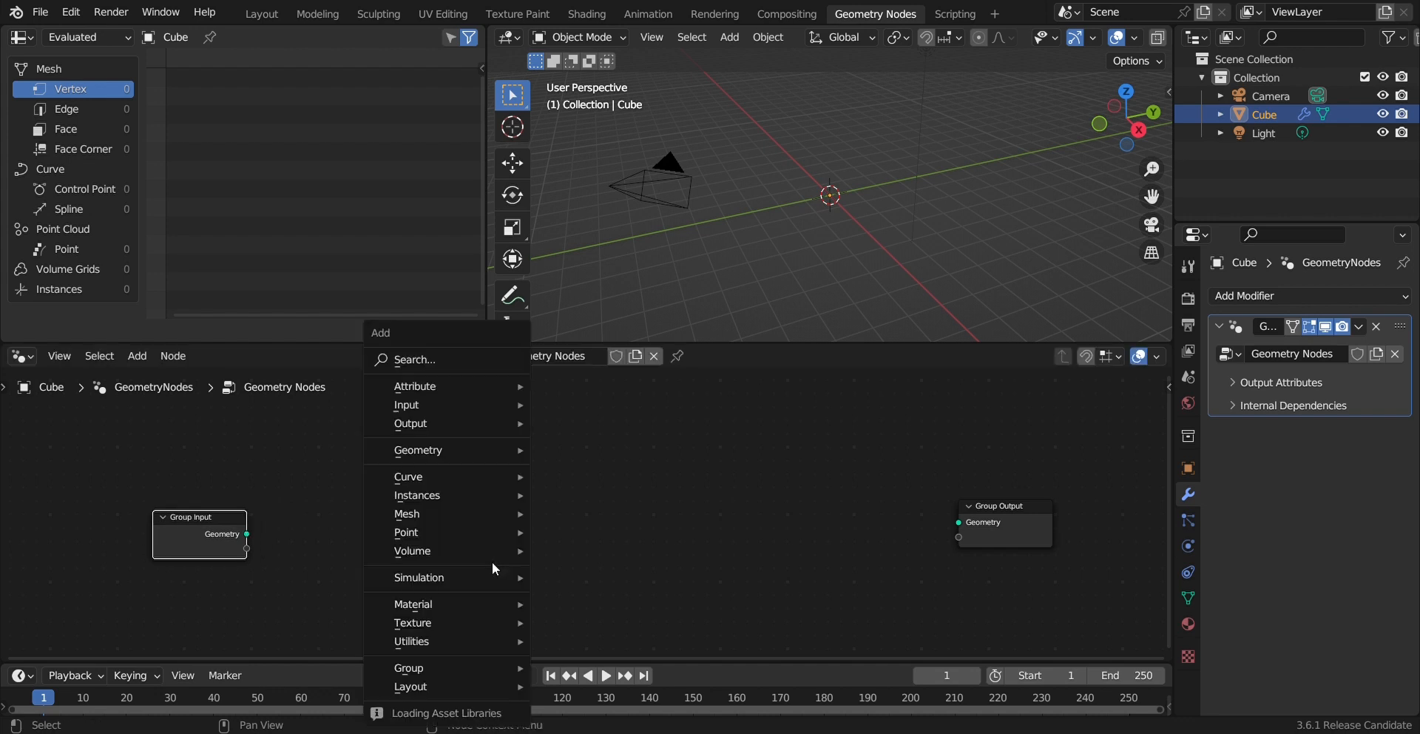
click(457, 361)
text(cube)
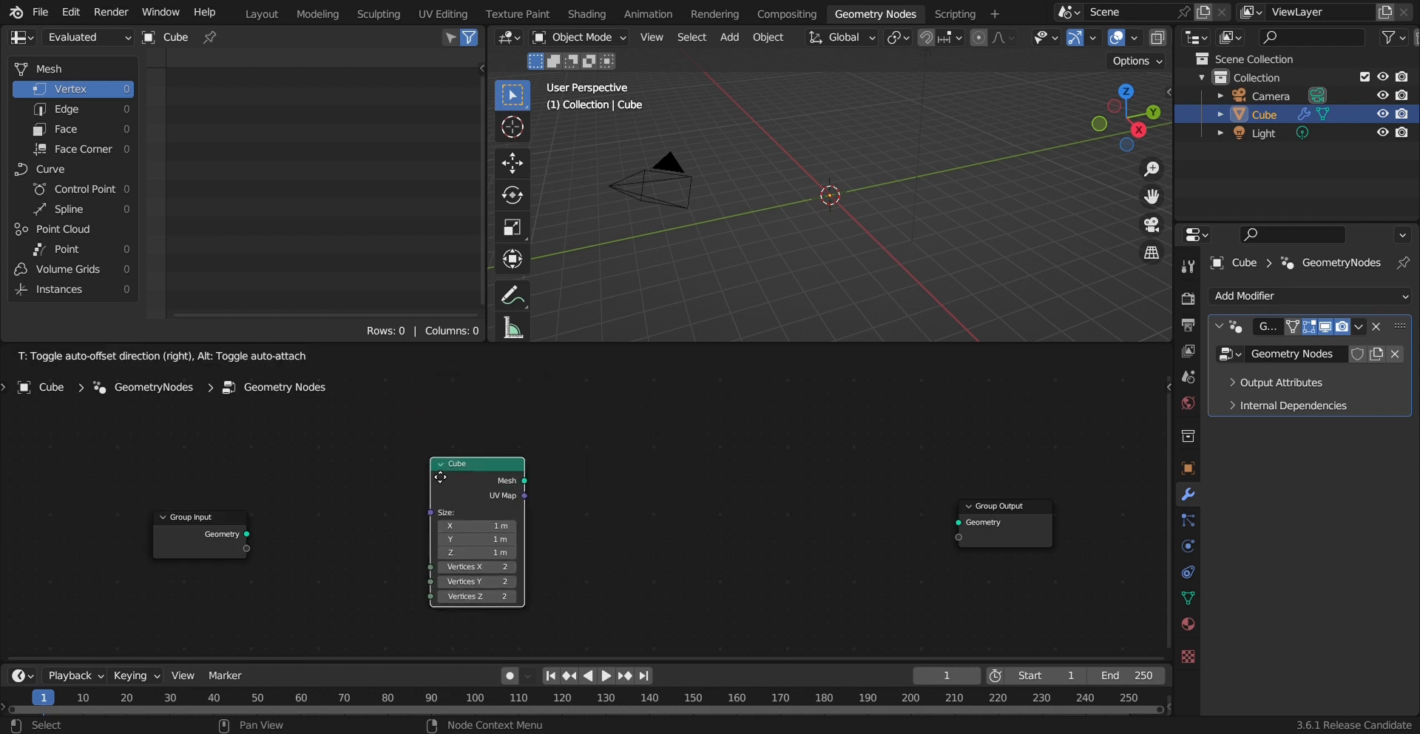
click(444, 495)
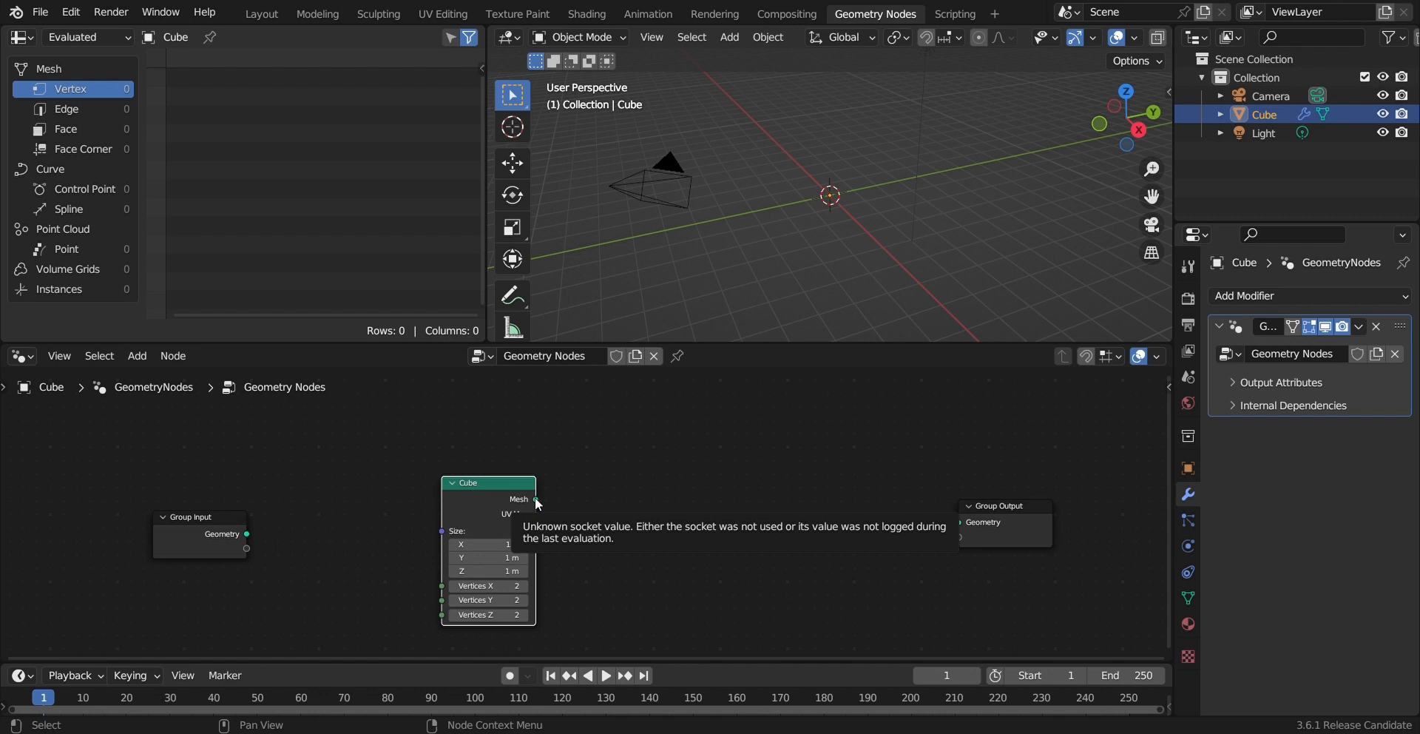
drag(536, 499, 959, 523)
mouse_move(476, 484)
mouse_down()
mouse_move(510, 499)
mouse_move(484, 503)
mouse_up()
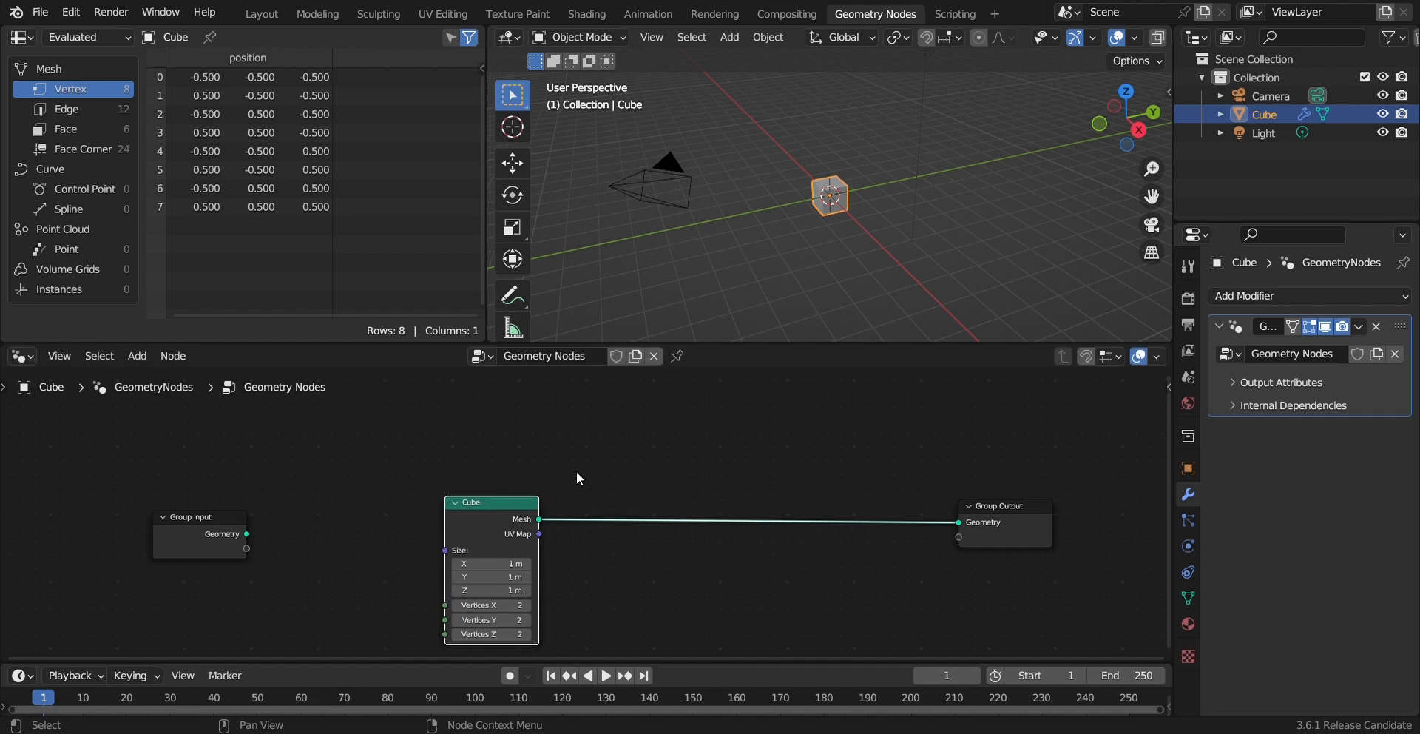
Step: Move the Group Input node farther from the Cube node and shift the Cube node slightly toward Group Output
scroll(578, 477, down, 1)
drag(260, 520, 131, 516)
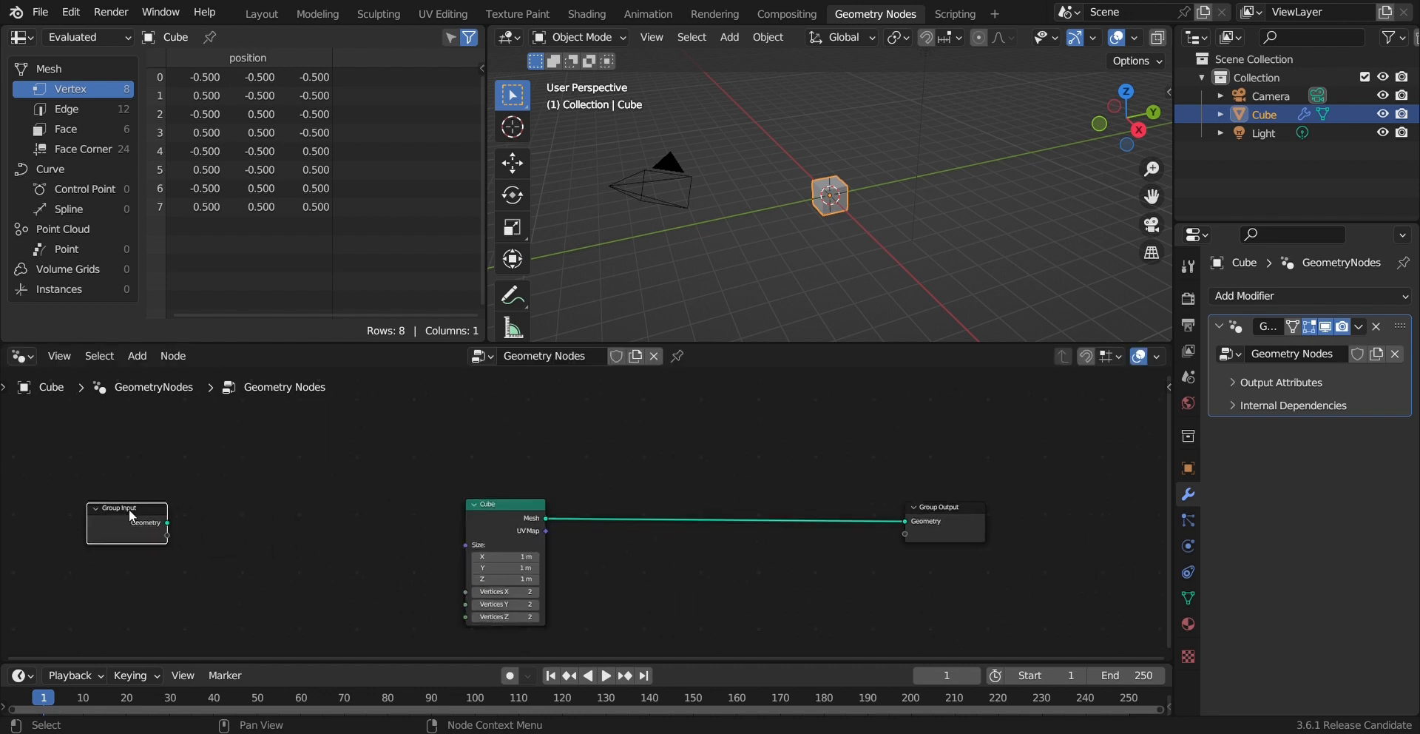
drag(494, 507, 506, 520)
middle_drag(540, 512, 560, 463)
scroll(822, 220, up, 5)
middle_drag(825, 219, 699, 238)
scroll(899, 192, up, 3)
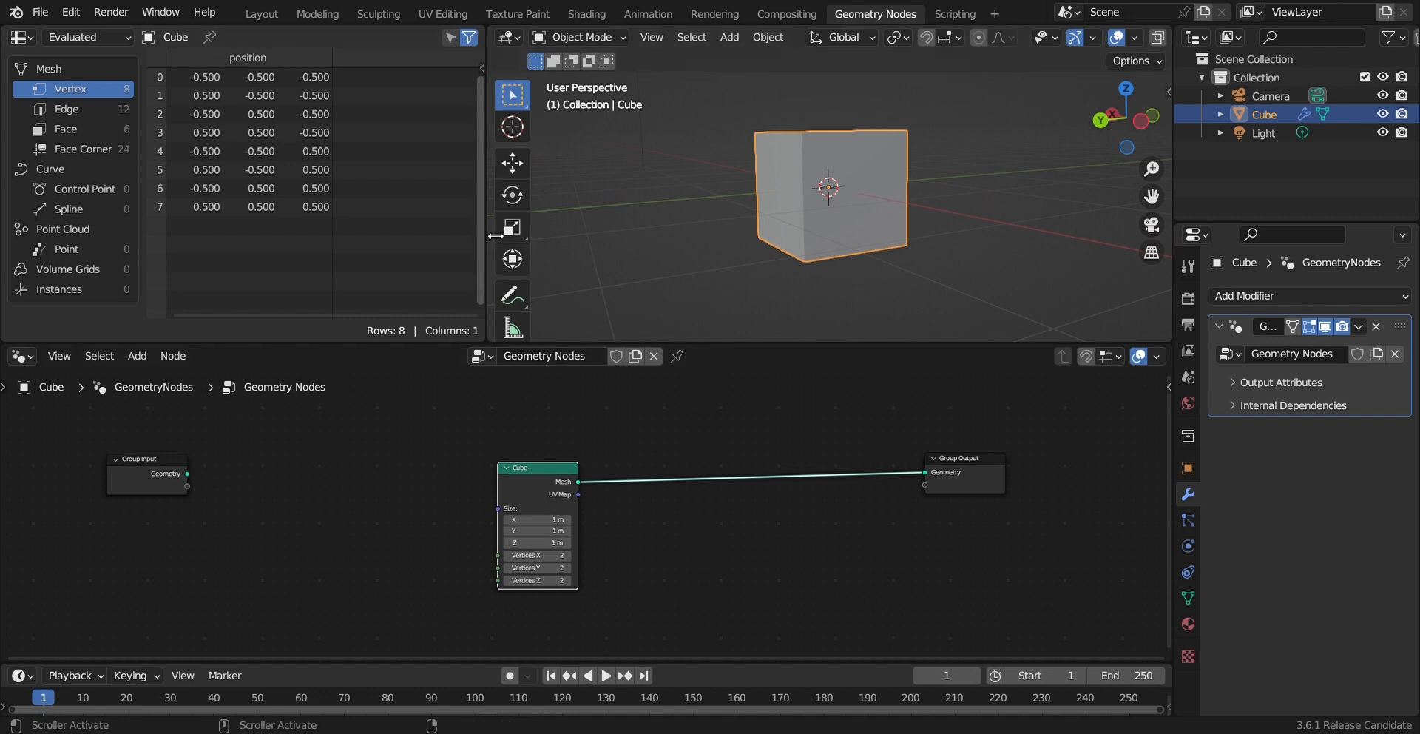
Step: Insert an Instance on Points node into the link between the Cube node and Group Output
key(shift+a)
click(465, 359)
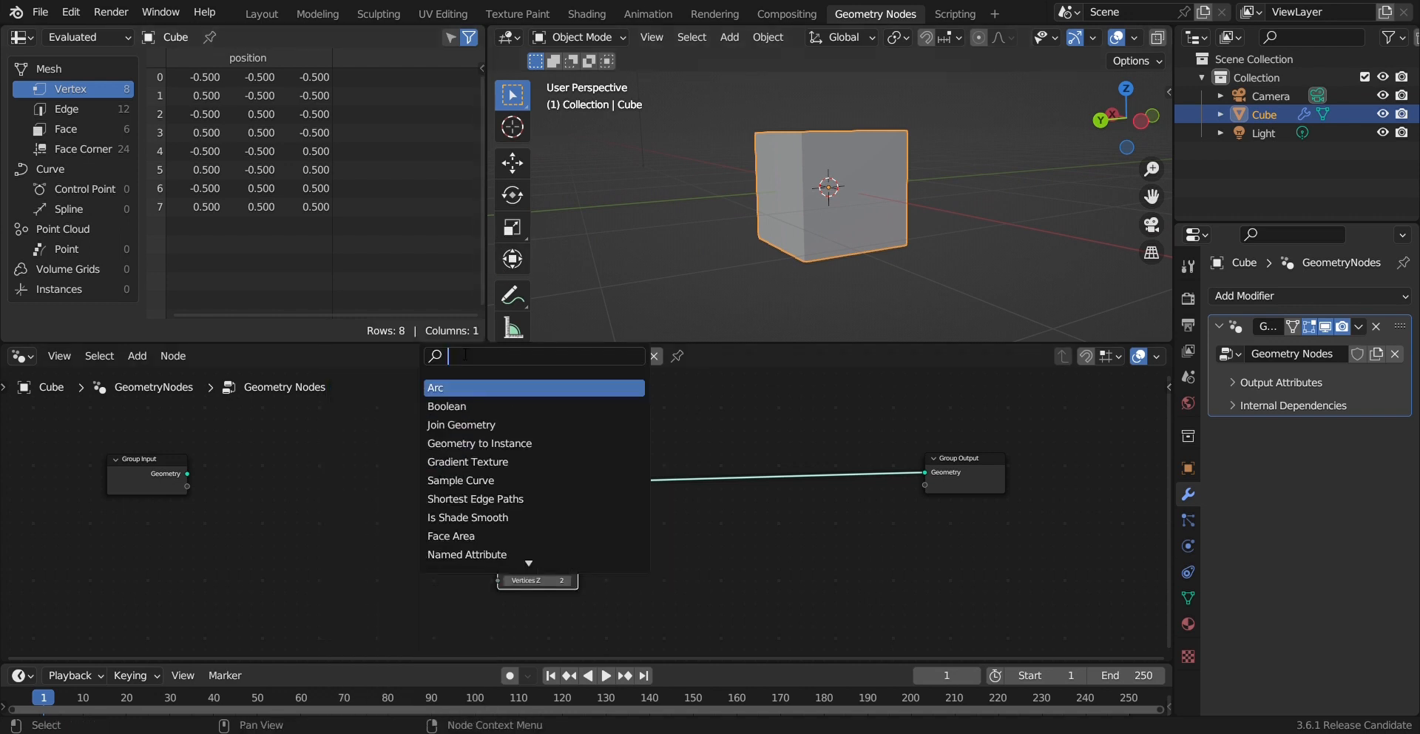
text(instances)
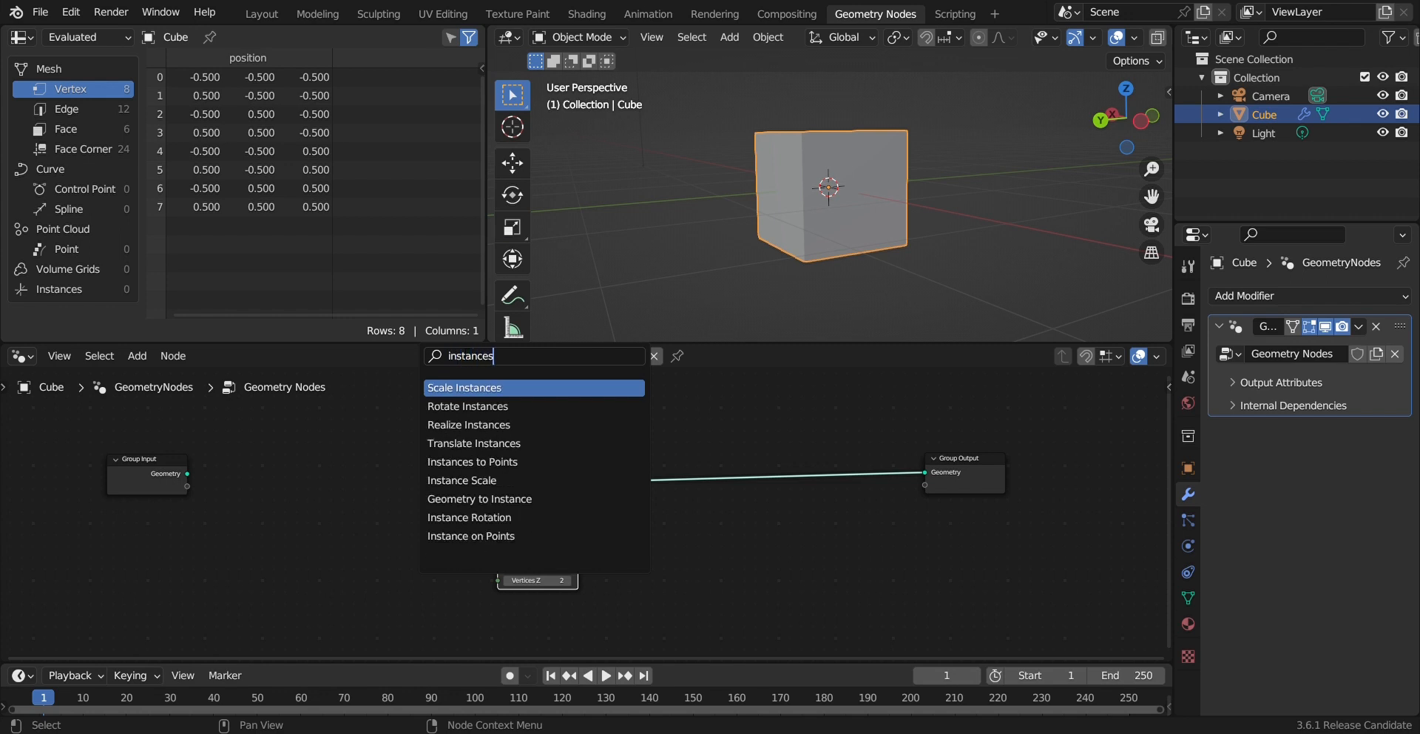
text( on)
key(Return)
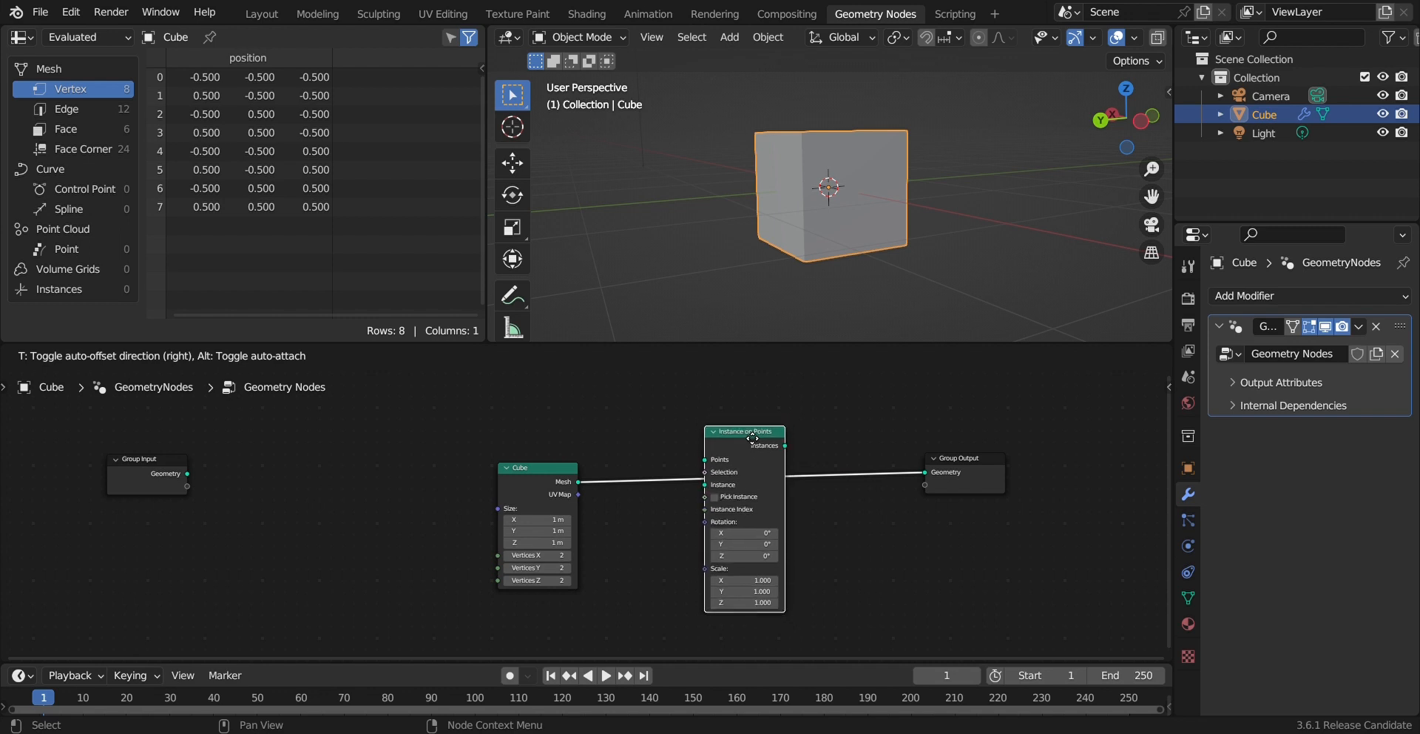
click(731, 433)
Step: Widen the 3D viewport at the spreadsheet's expense and space the Cube and Instance on Points nodes apart
drag(500, 472, 469, 473)
drag(493, 219, 185, 219)
mouse_move(509, 477)
mouse_down()
mouse_move(478, 475)
mouse_move(491, 475)
mouse_up()
drag(729, 432, 743, 441)
drag(482, 476, 470, 444)
drag(742, 440, 740, 433)
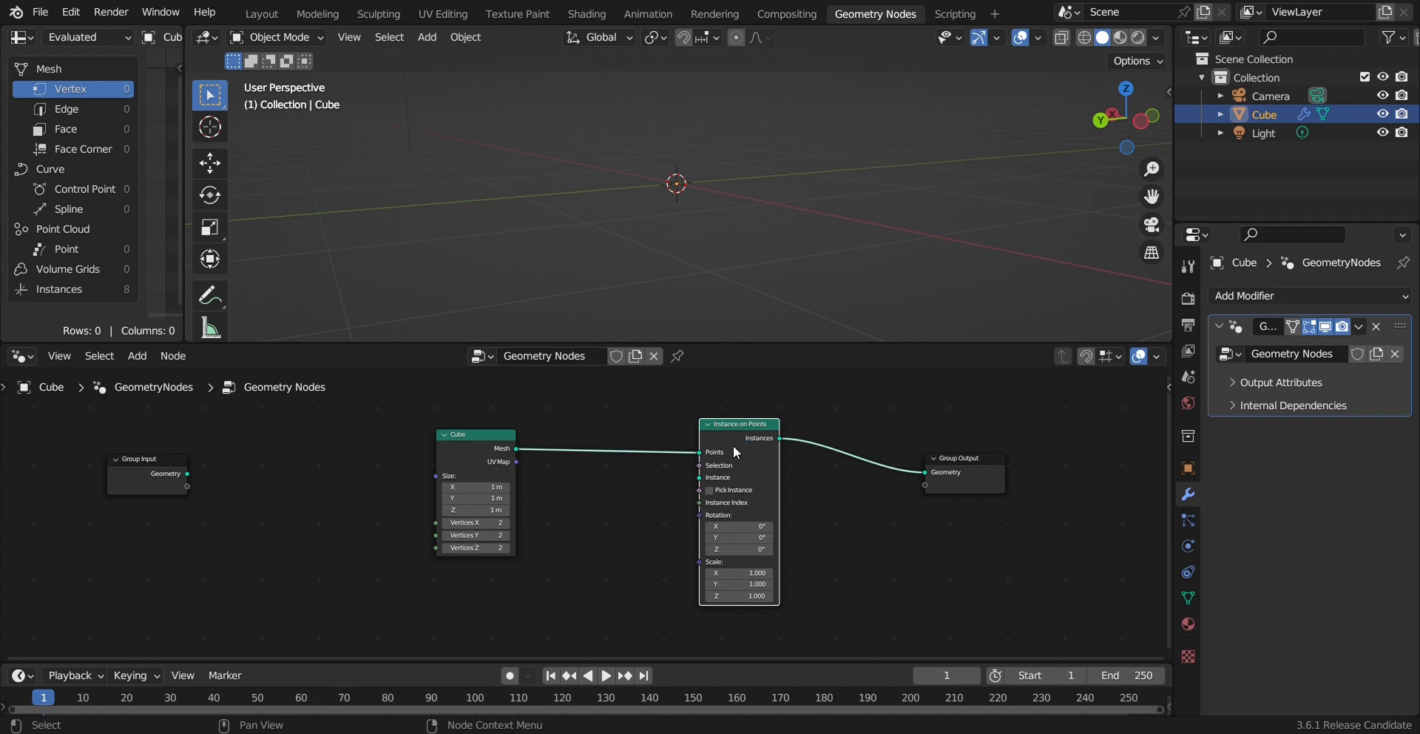
Step: Raise the Cube node above Instance on Points and move the Group Input node farther away from them
scroll(733, 447, down, 3)
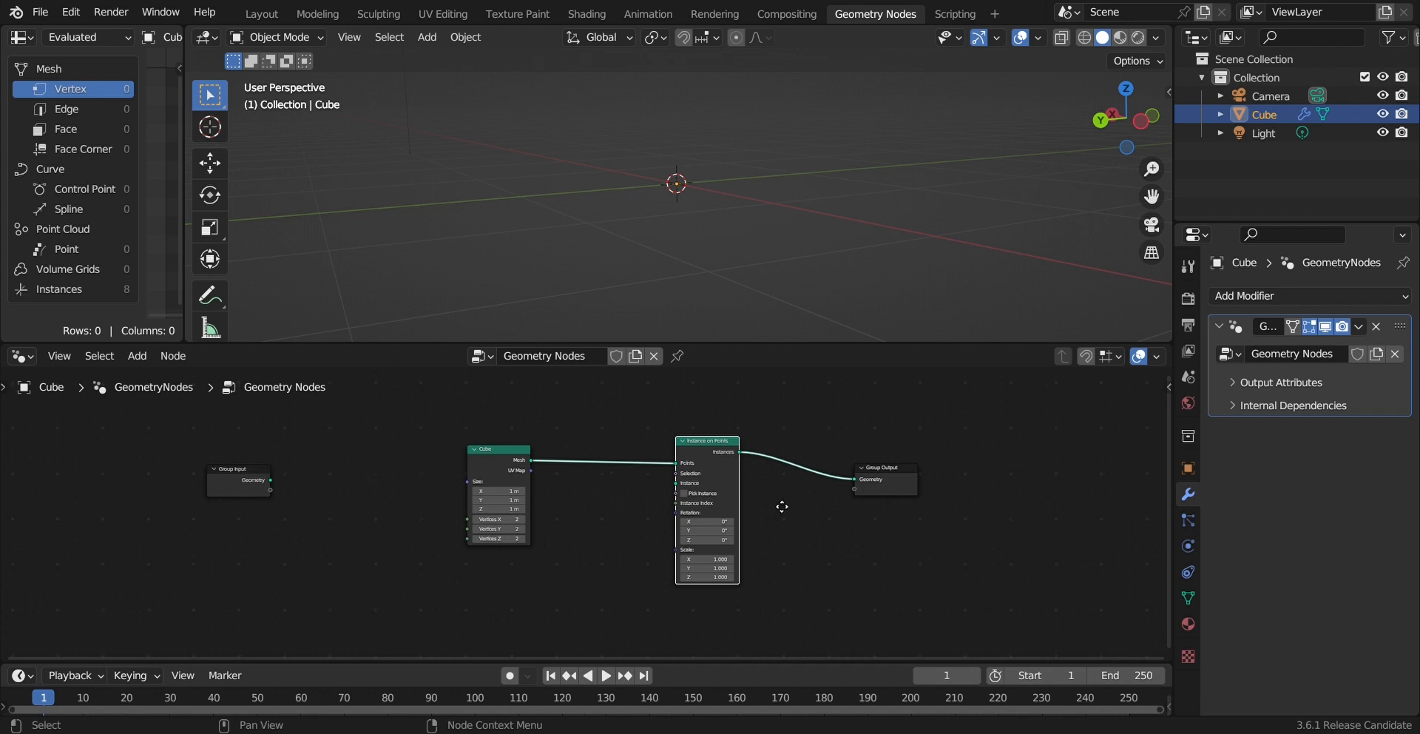
middle_drag(782, 506, 788, 481)
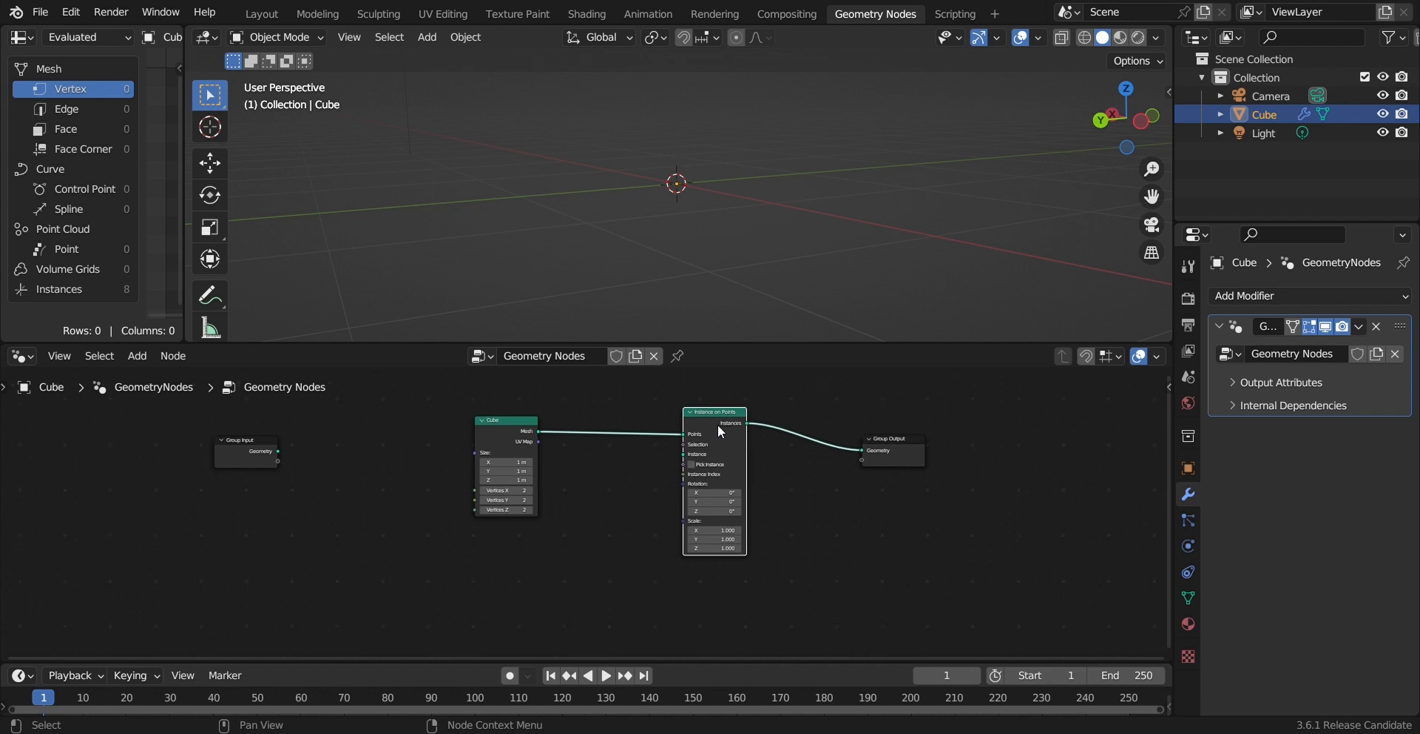
key(g)
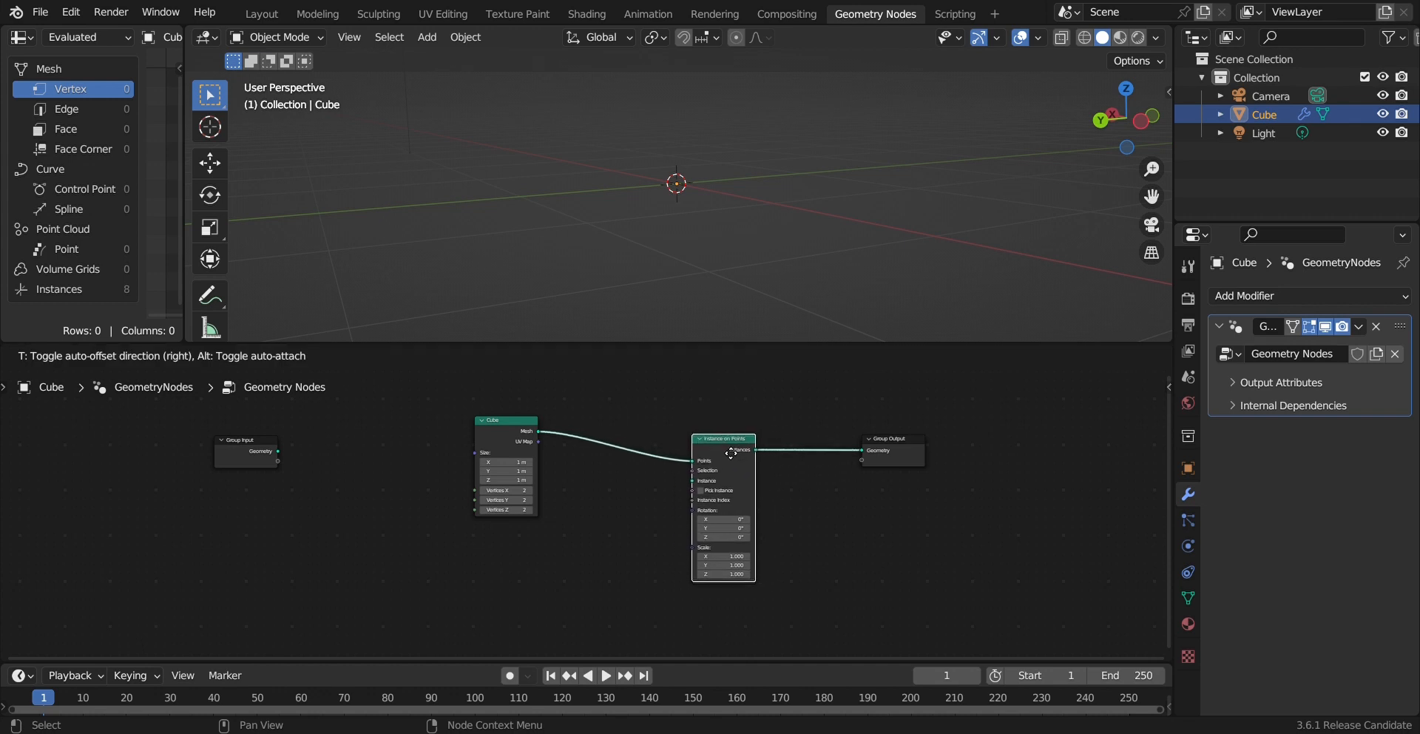
click(724, 450)
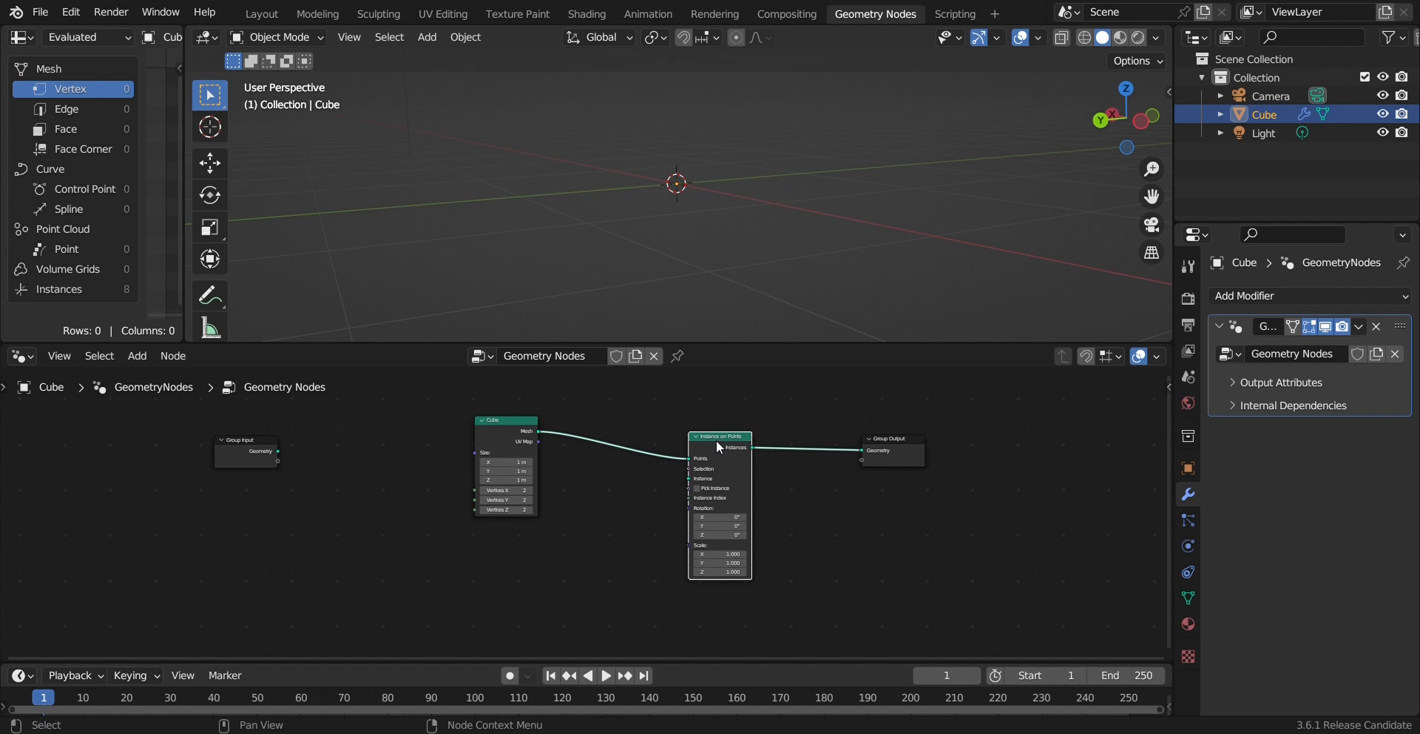
click(509, 430)
key(g)
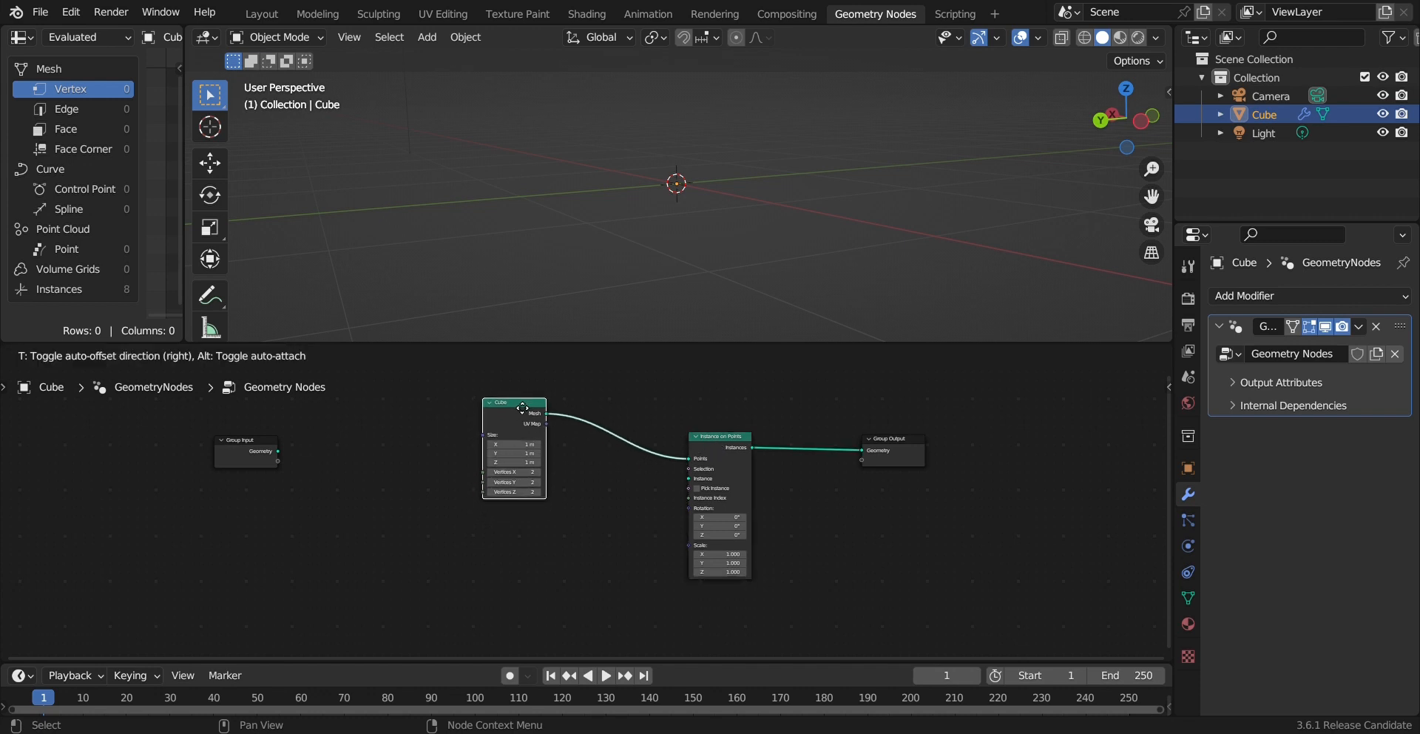
click(540, 473)
middle_drag(703, 475, 747, 397)
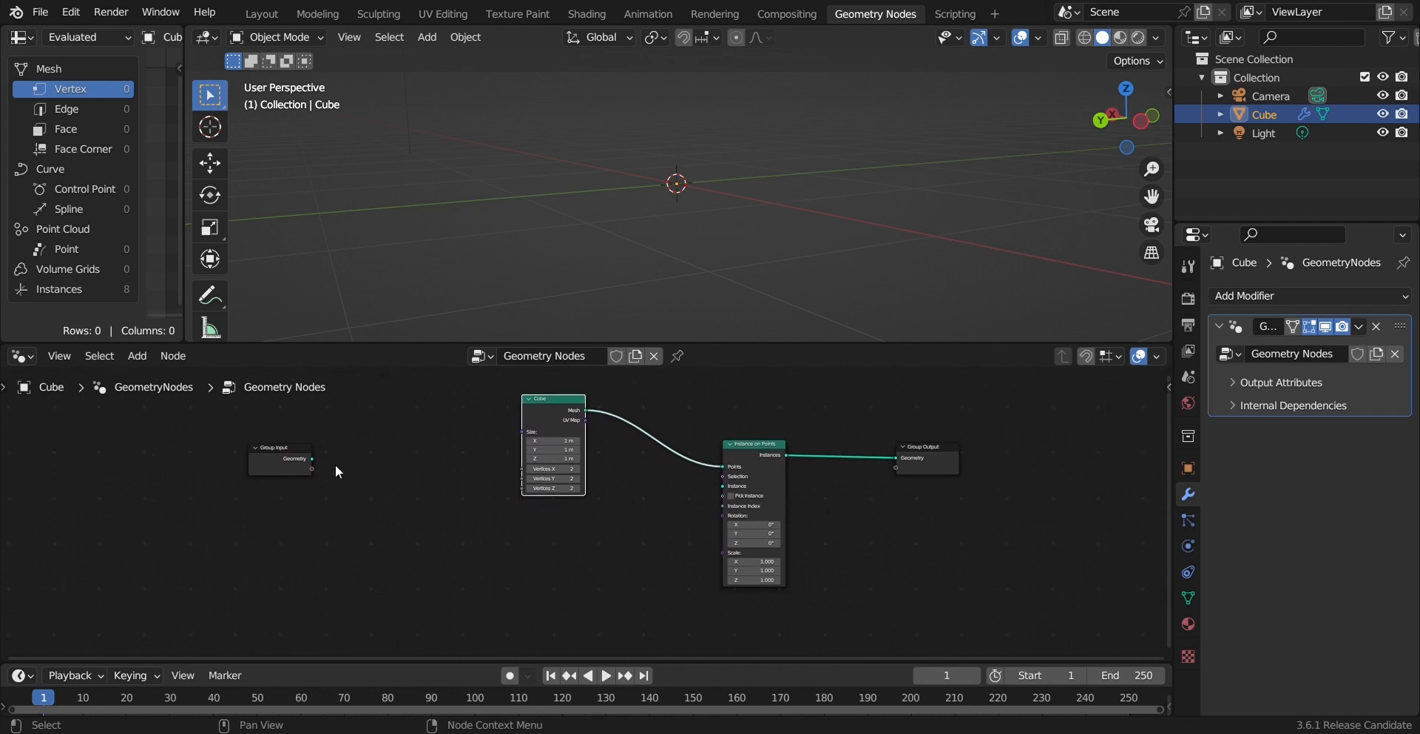
drag(281, 445, 138, 452)
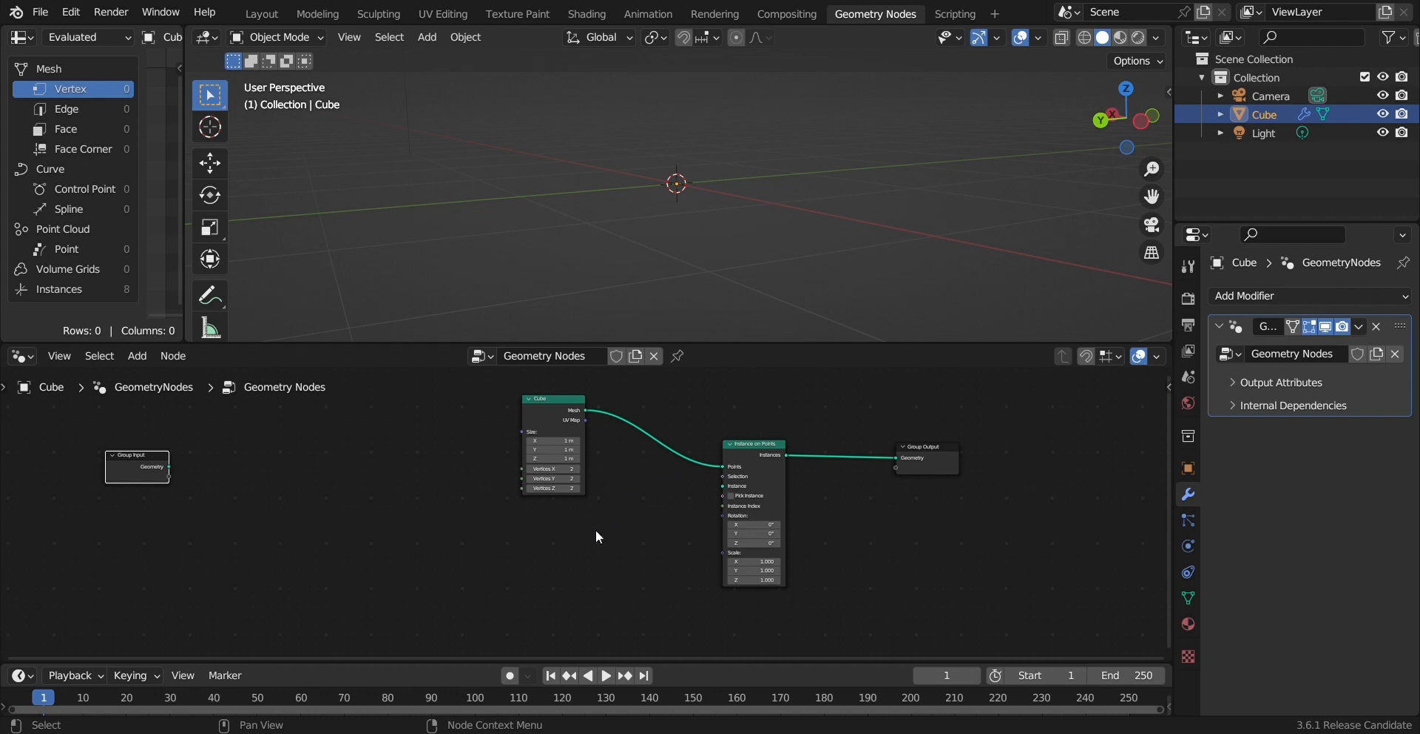
Step: Cut the Cube's link to Points and connect its Mesh output to the Instance input of Instance on Points
drag(545, 400, 527, 405)
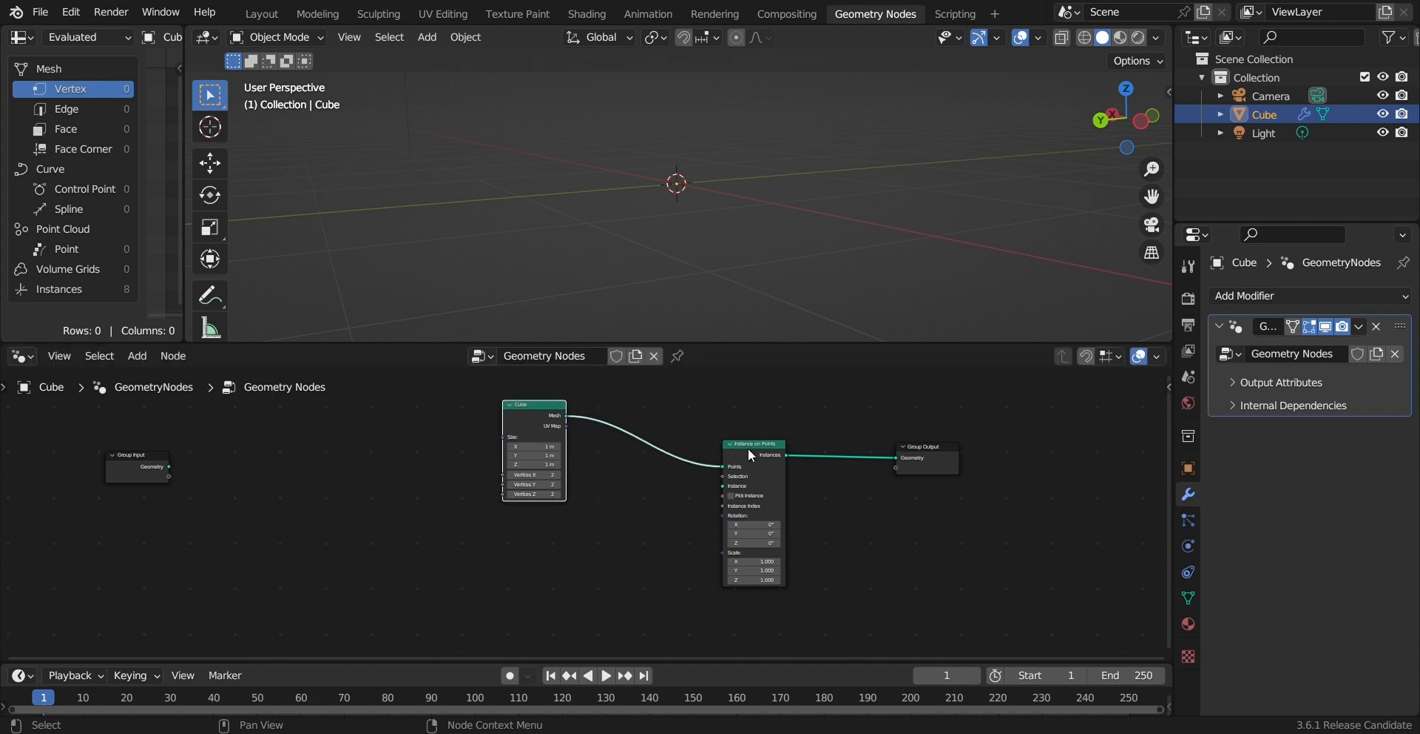
drag(754, 450, 728, 449)
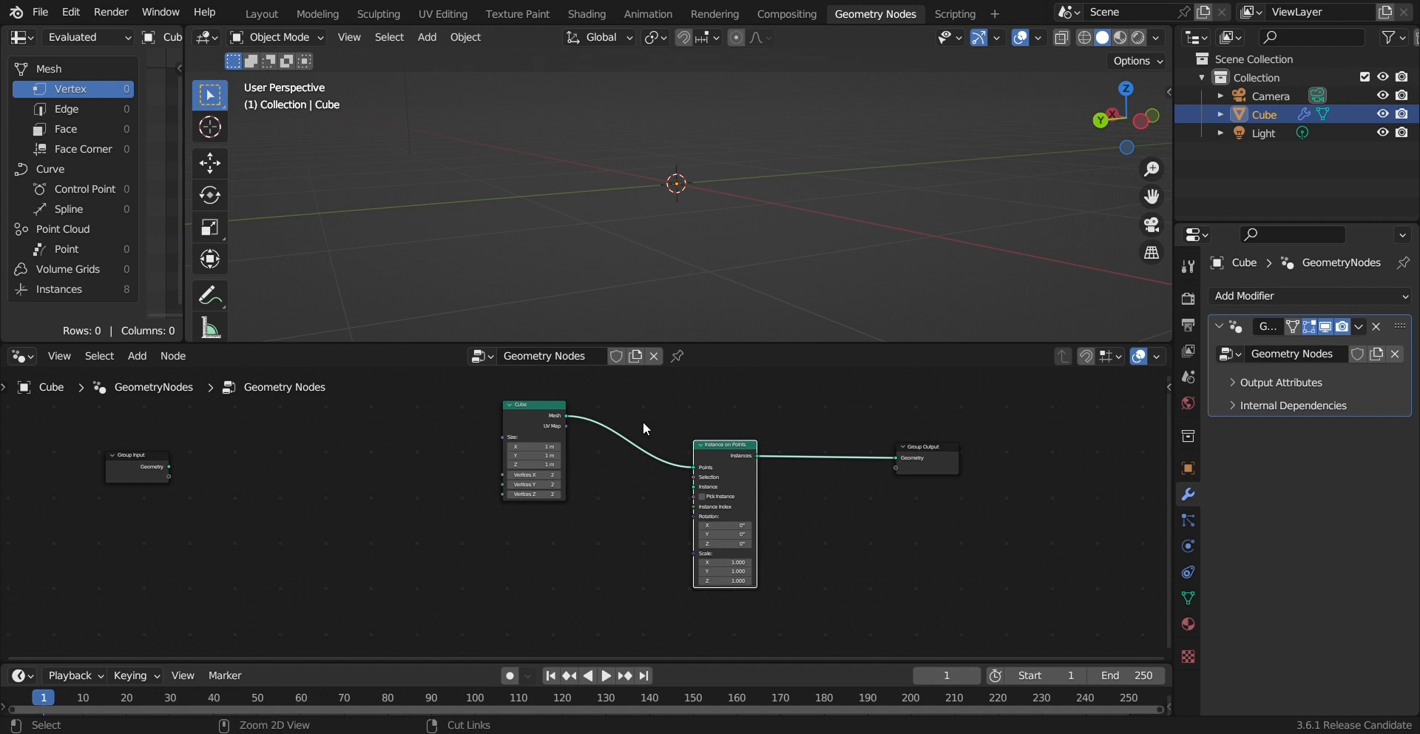
ctrl+right_drag(642, 420, 637, 477)
drag(566, 414, 695, 486)
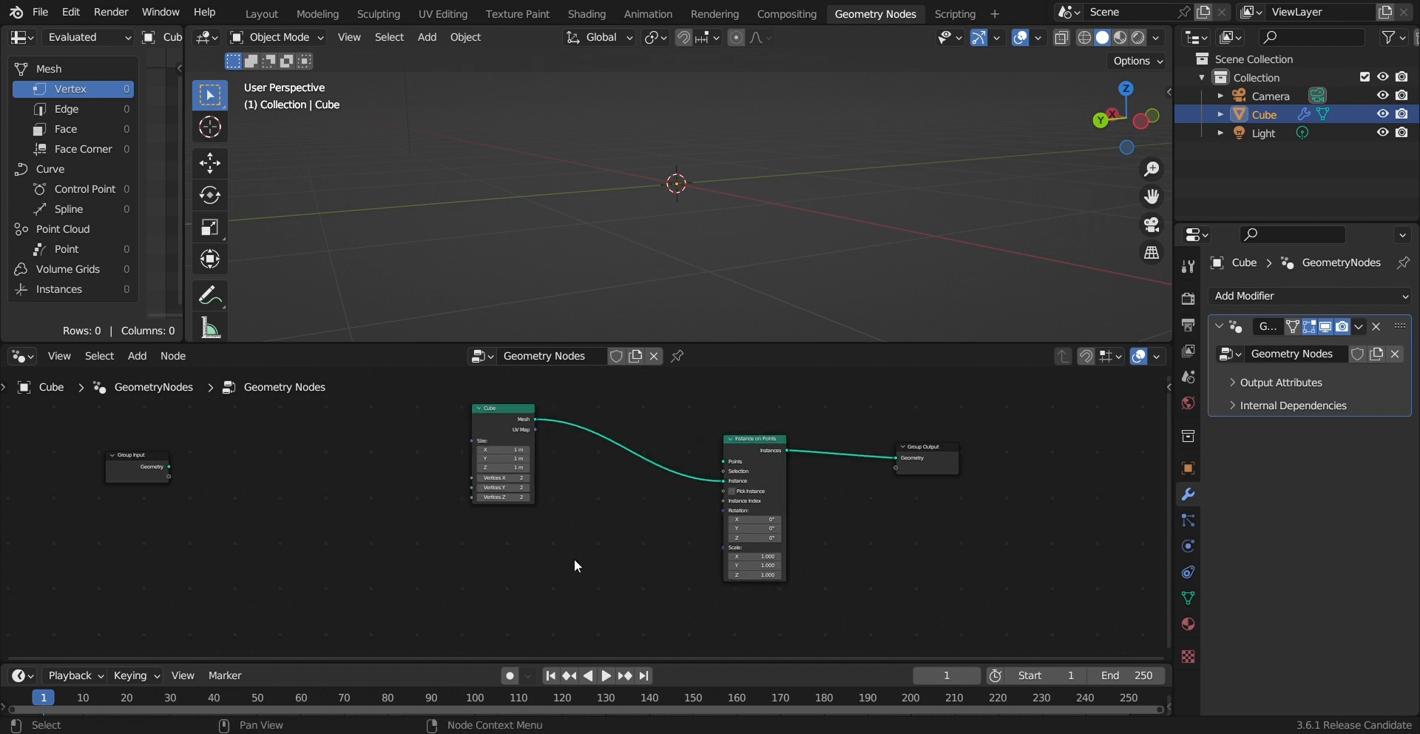
Step: Add a Mesh Line node below the Cube node and connect its Mesh output to the Points input of Instance on Points
key(shift+a)
click(517, 366)
text(k)
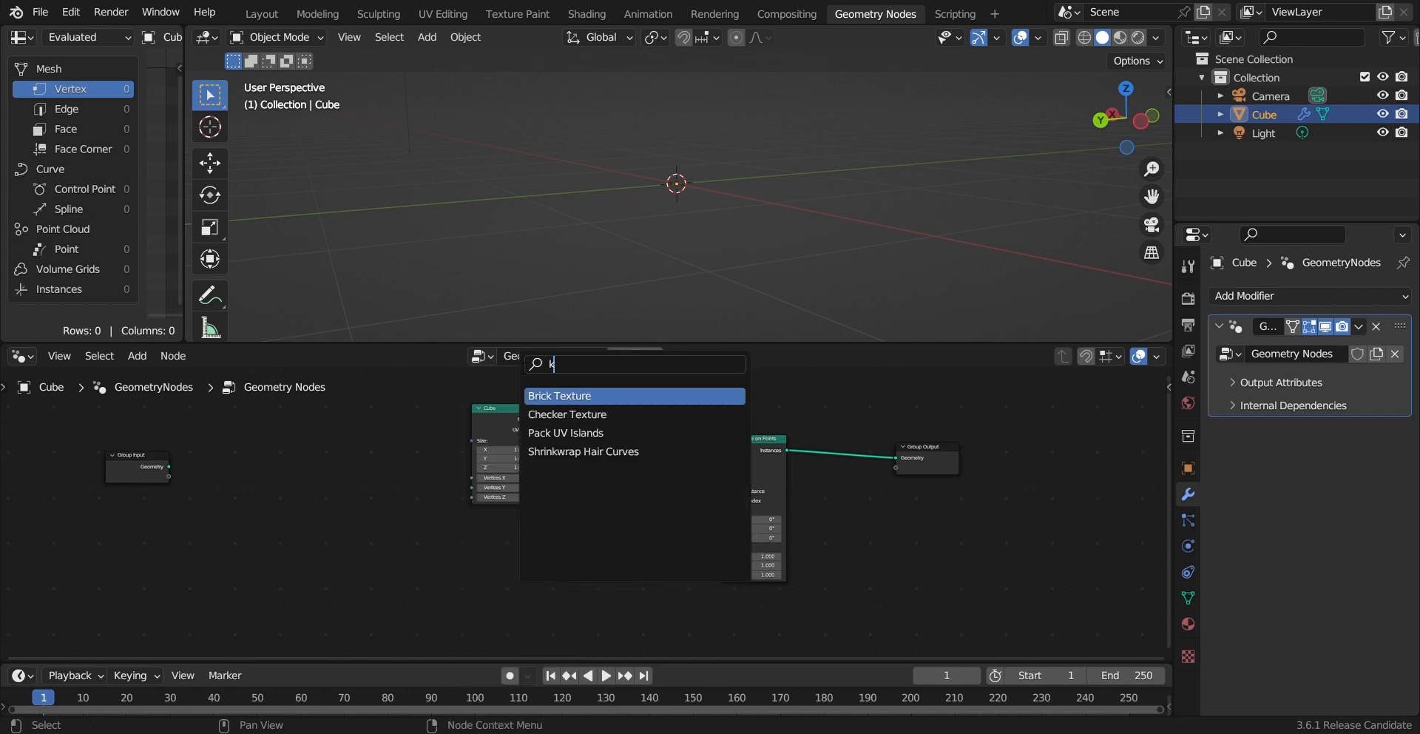
key(BackSpace)
text(mesh line)
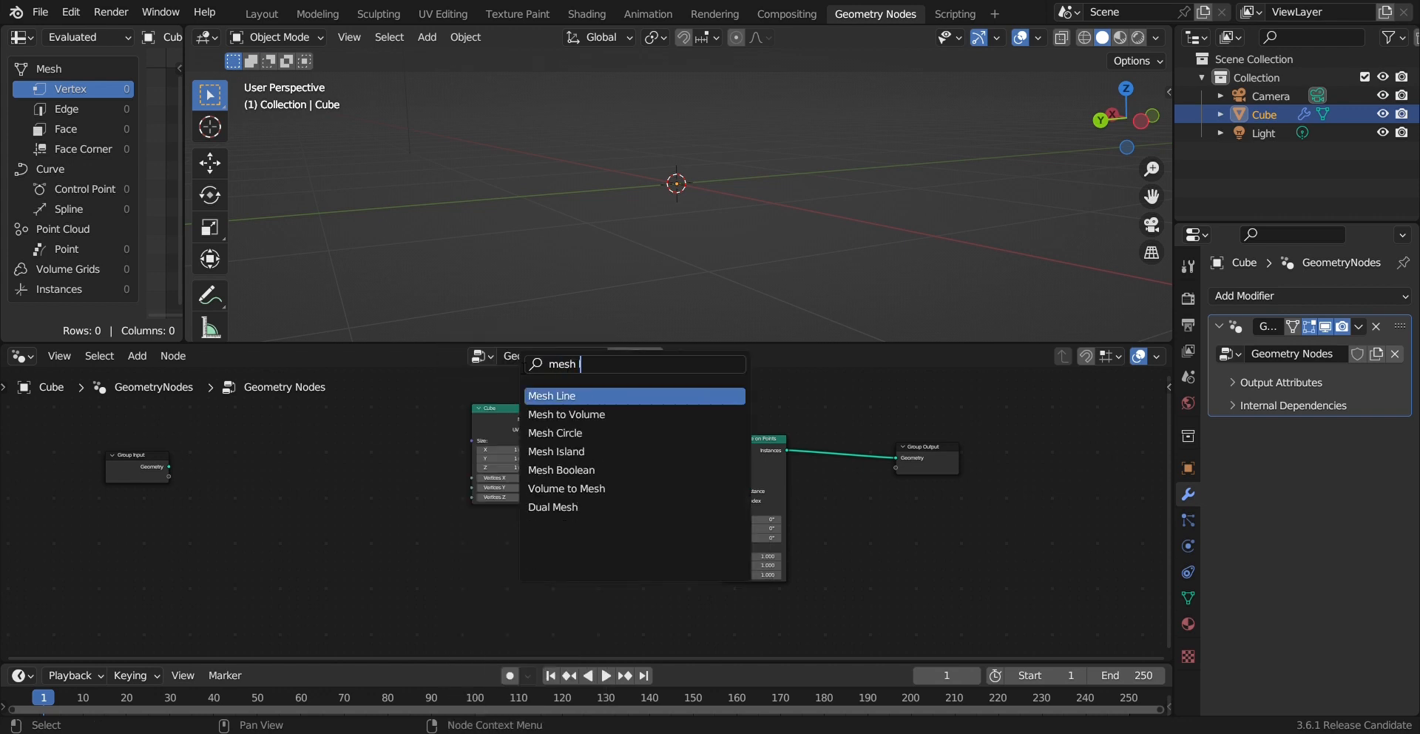
key(Return)
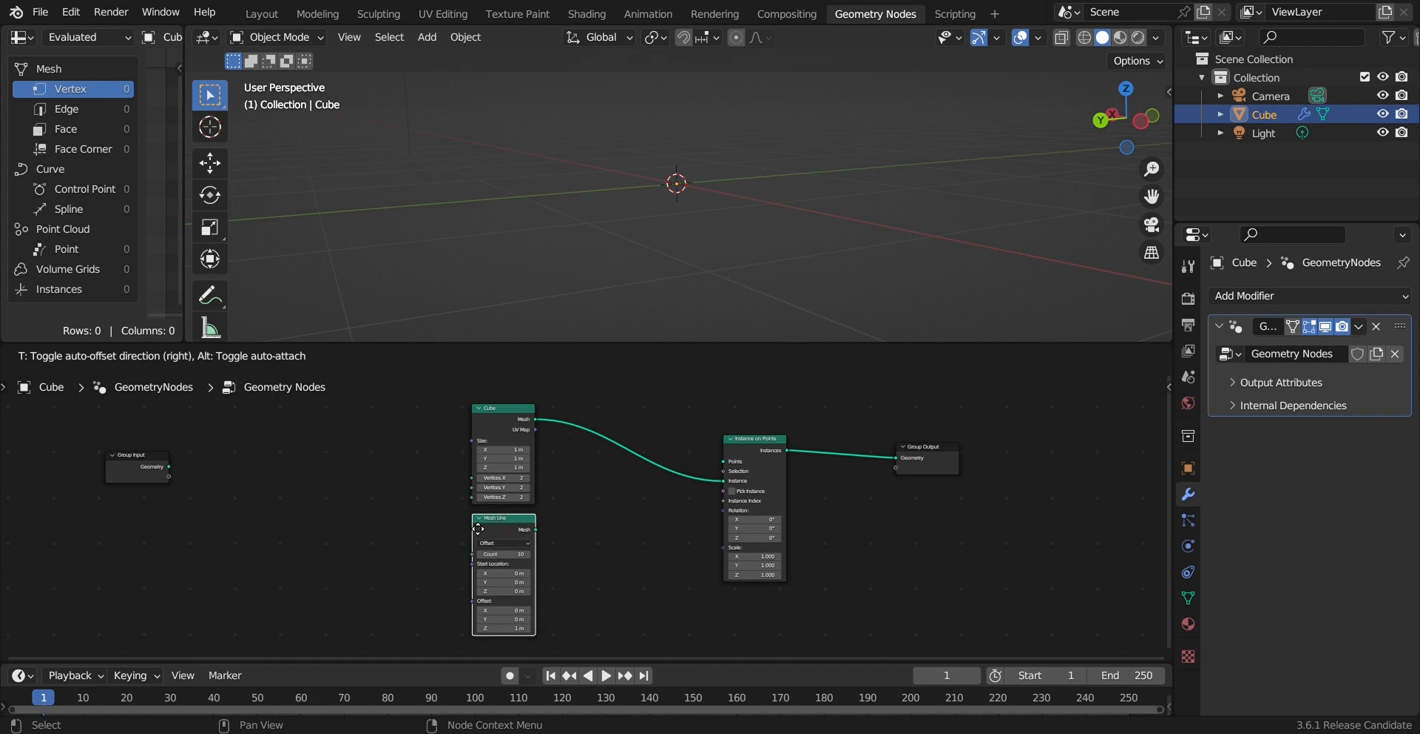
click(516, 526)
drag(534, 528, 722, 460)
Step: Reduce the Mesh Line node's Count to 3
scroll(710, 196, down, 6)
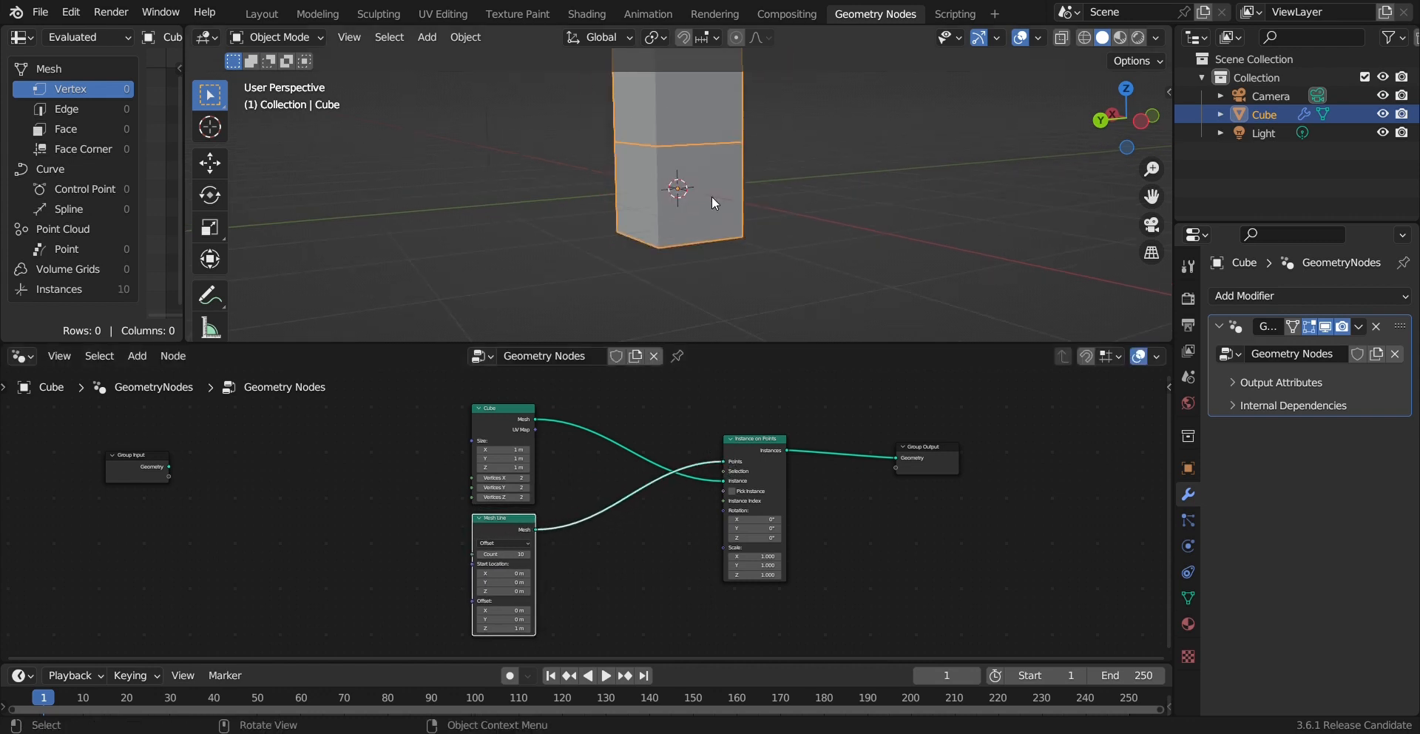
middle_drag(744, 172, 568, 256)
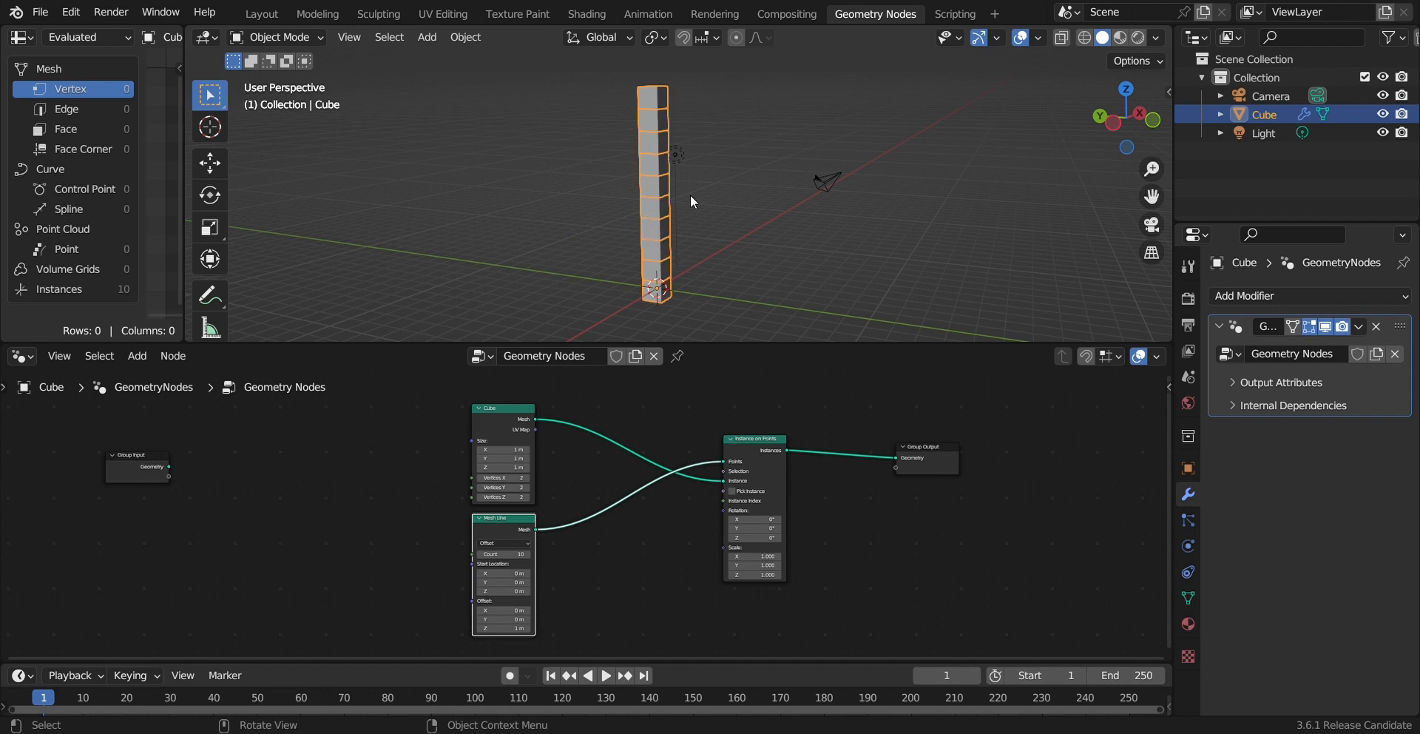
middle_drag(682, 220, 534, 357)
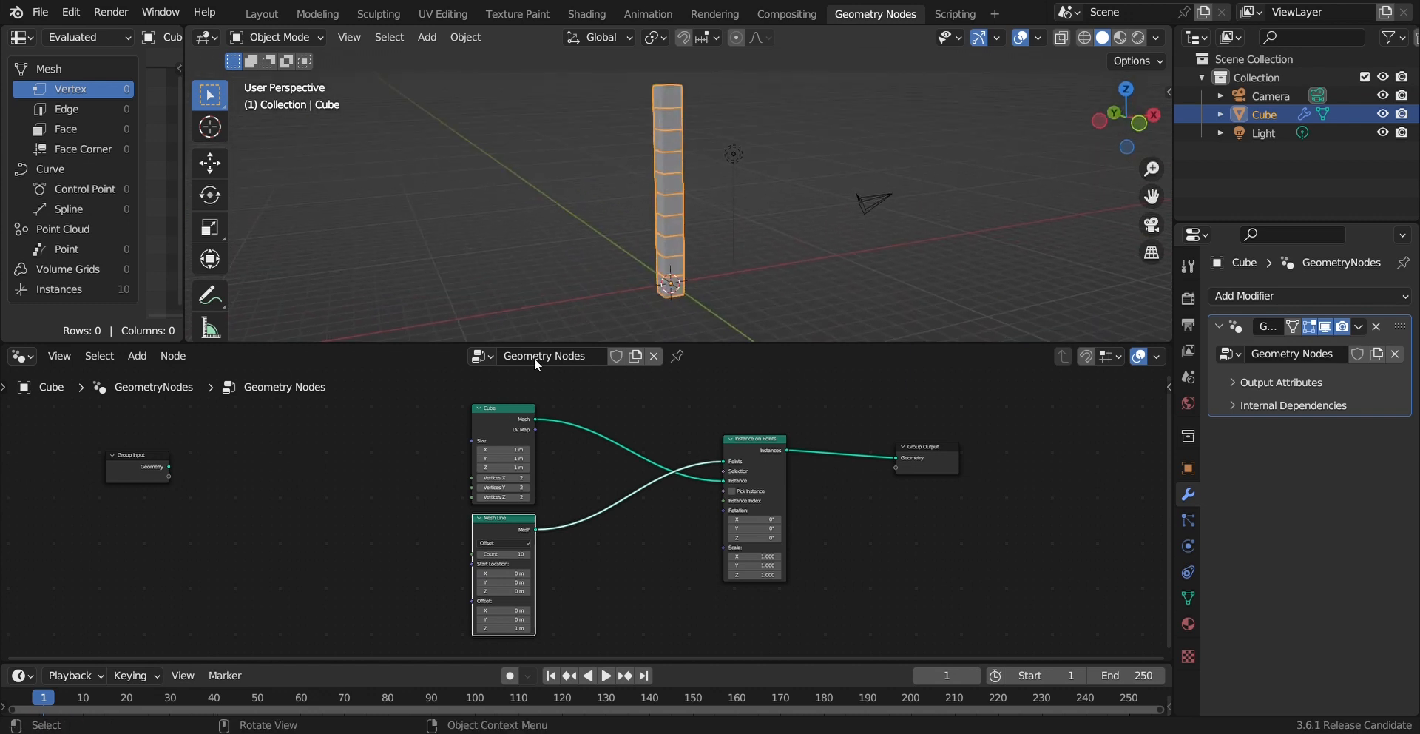
click(478, 554)
click(479, 554)
click(479, 554)
click(479, 554)
click(478, 554)
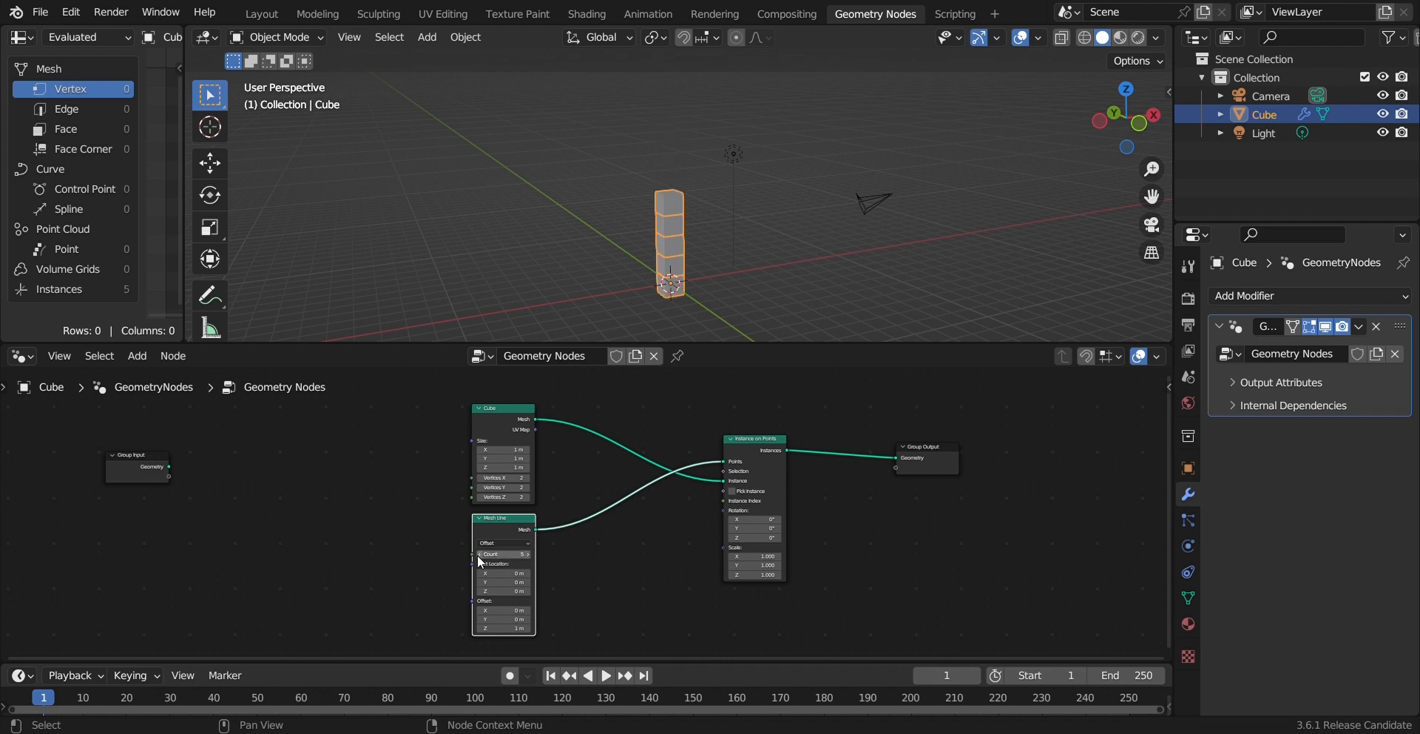
click(479, 554)
click(478, 554)
Step: Experiment with the Mesh Line's Start Location and Offset, and set its X, Y and Z Offset to 0 m
drag(503, 573, 525, 628)
click(513, 611)
text(0)
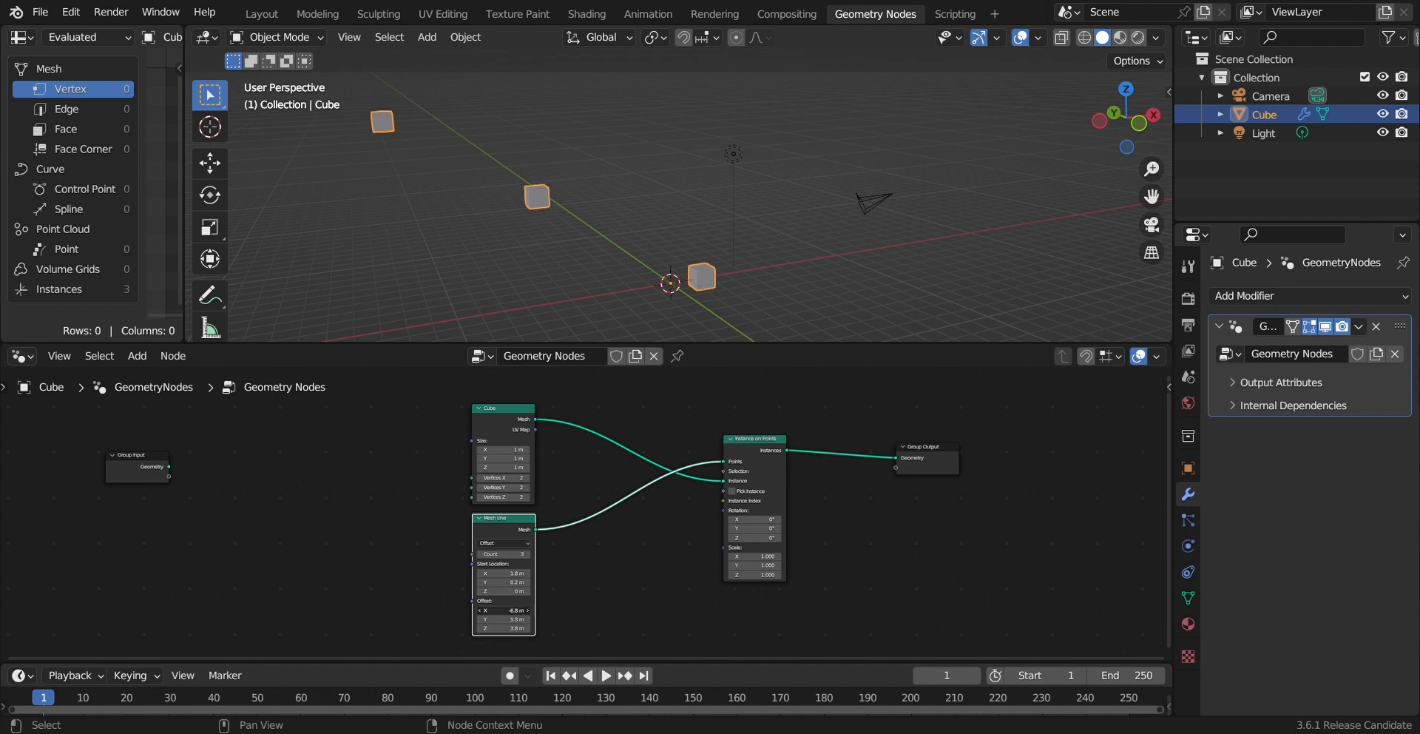
key(Tab)
text(0)
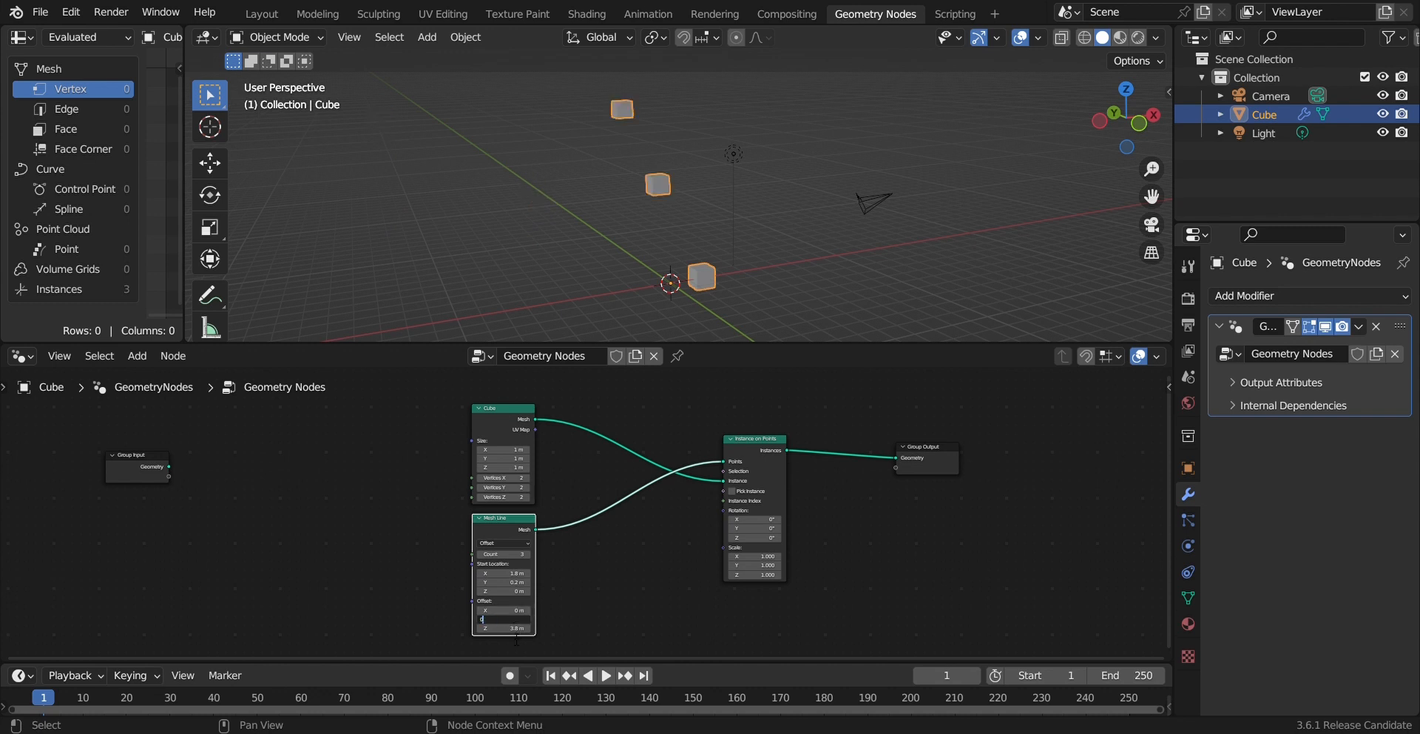
key(Tab)
text(0)
key(Return)
Step: Reset the Mesh Line's Start Location X and Y to 0 m
click(510, 573)
text(0)
key(Return)
click(516, 582)
text(0)
key(Return)
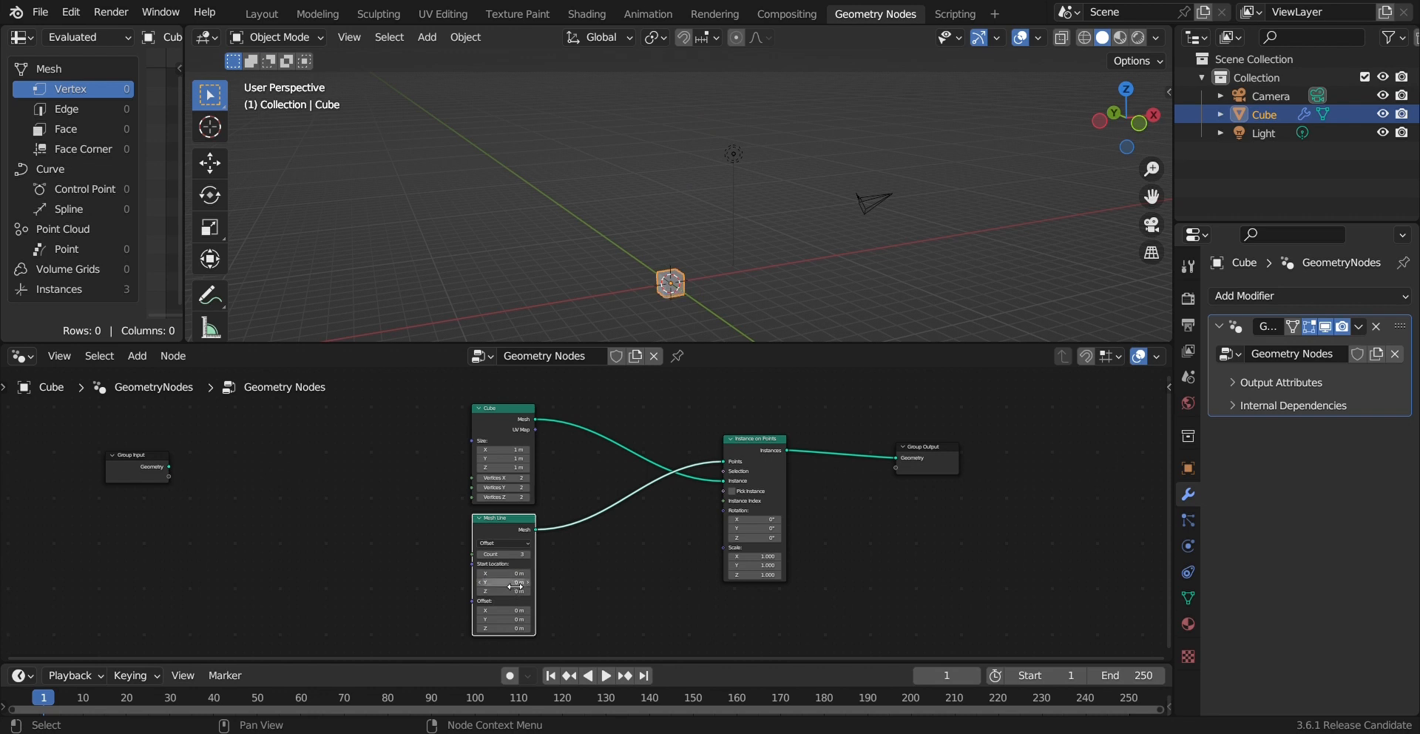
Step: Resize the Cube node to 1.7 m in X and 1.6 m in Z, and vary the Rotation and Scale of Instance on Points
scroll(591, 510, down, 1)
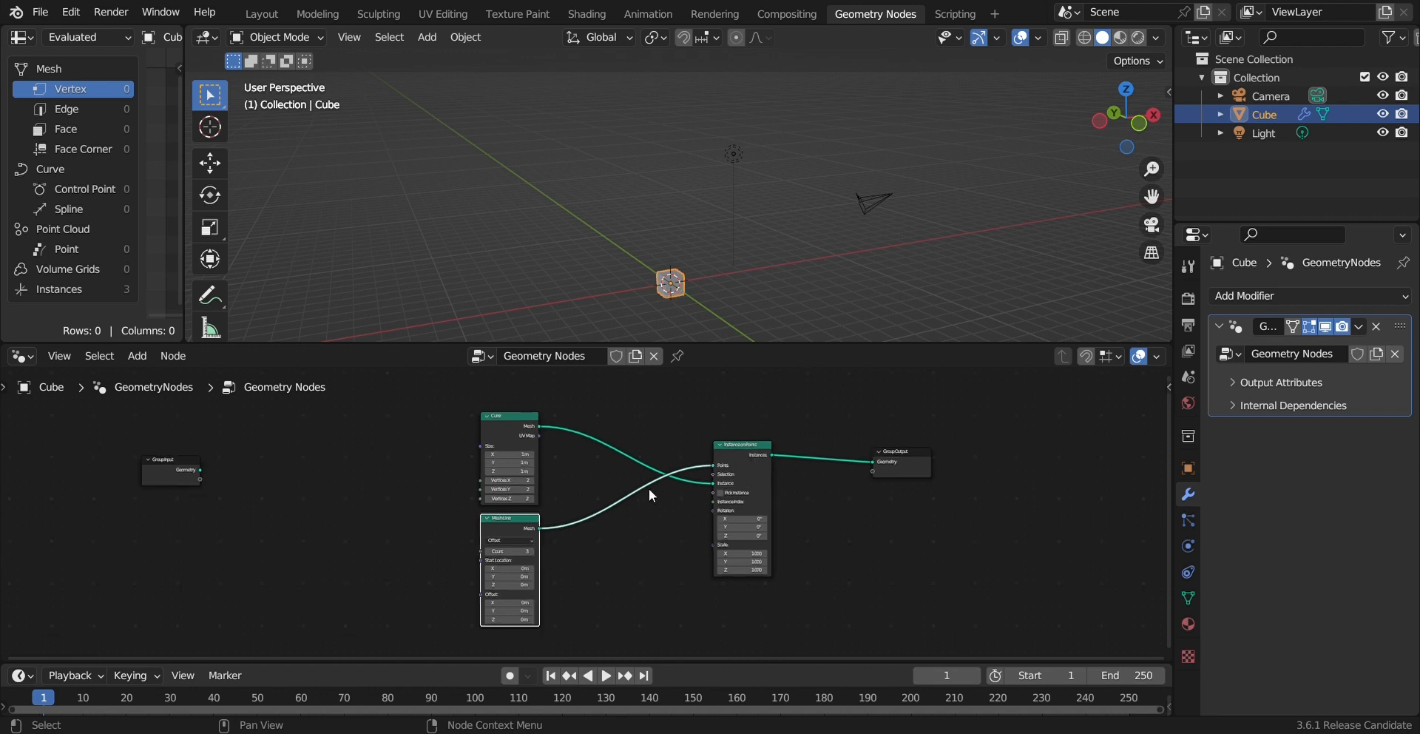
middle_drag(690, 318, 655, 322)
drag(508, 454, 533, 471)
drag(752, 519, 788, 556)
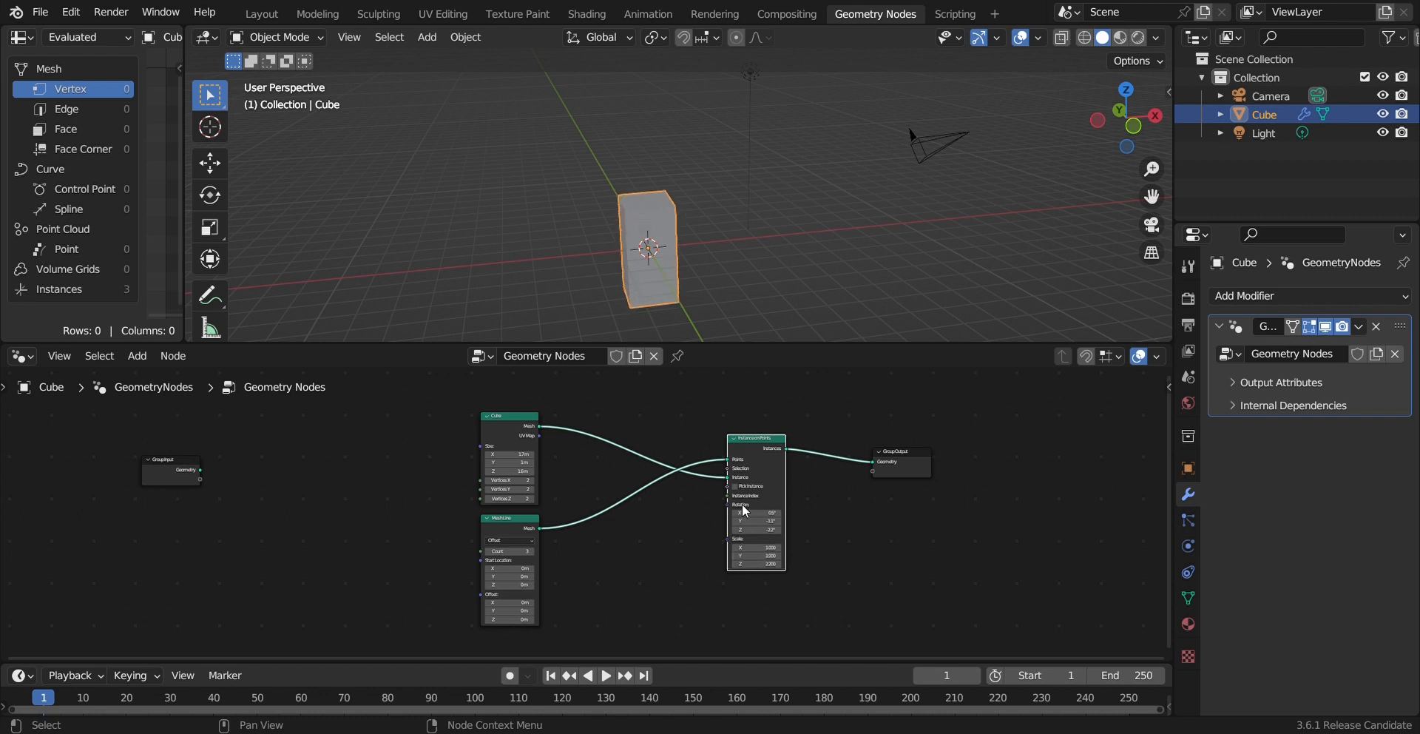
Step: Set the Instance on Points node's X, Y and Z Rotation to 0°
scroll(749, 512, up, 1)
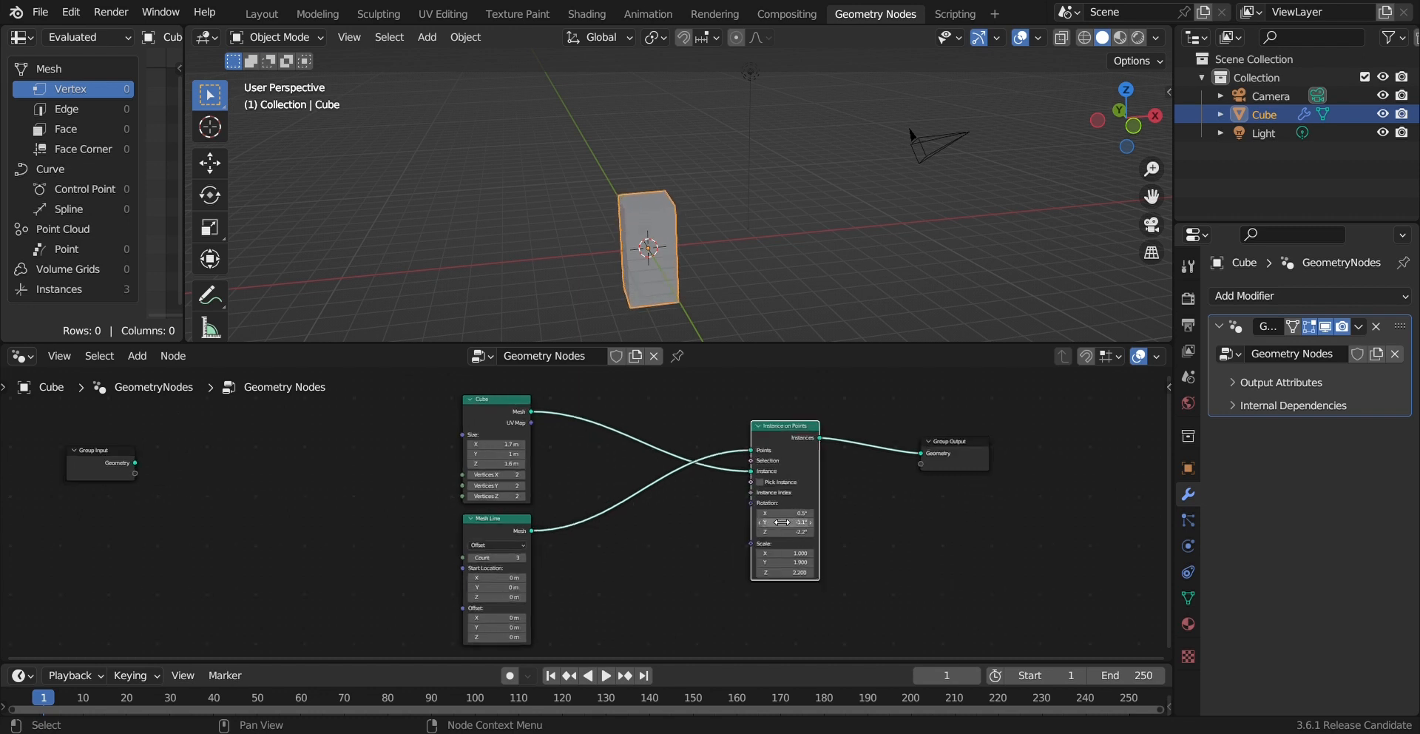
drag(802, 514, 725, 514)
click(822, 515)
text(0)
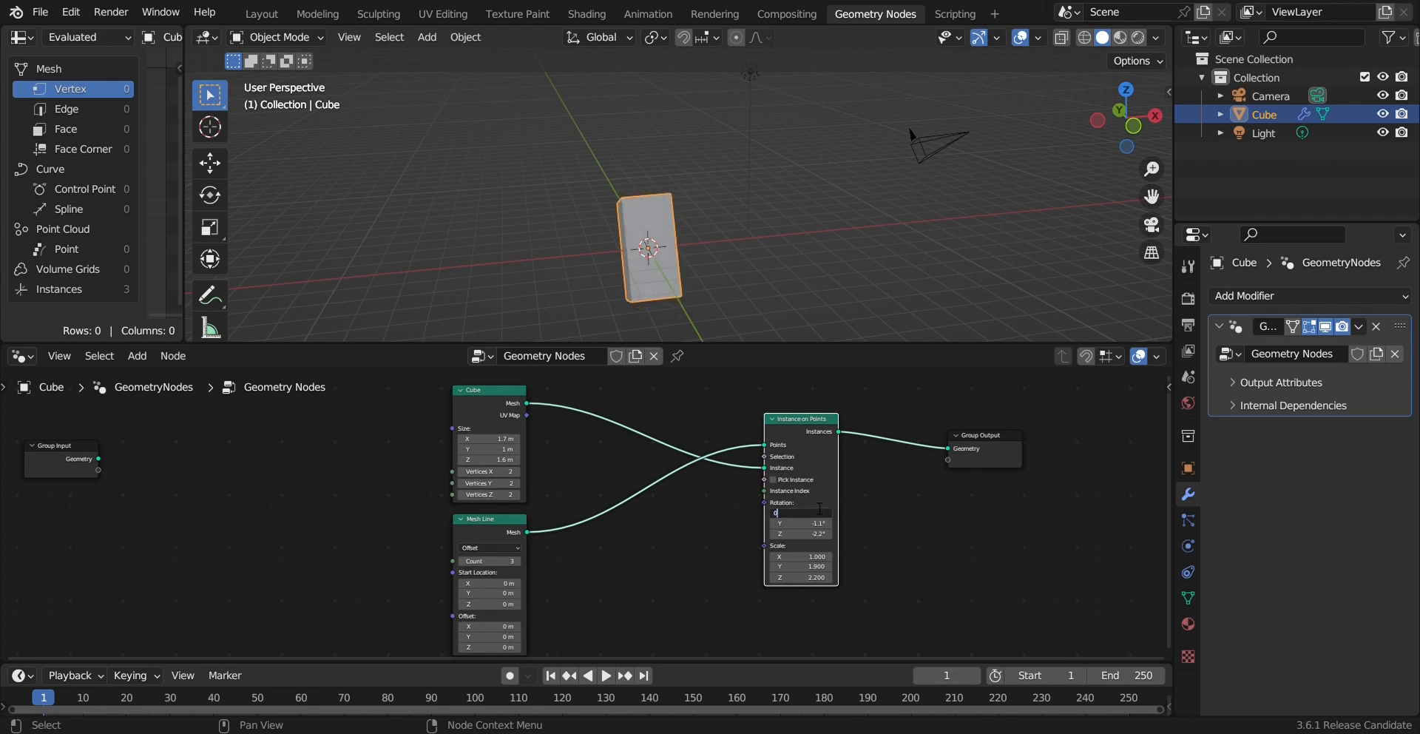
key(Tab)
text(0)
key(Return)
click(802, 533)
text(0)
key(Return)
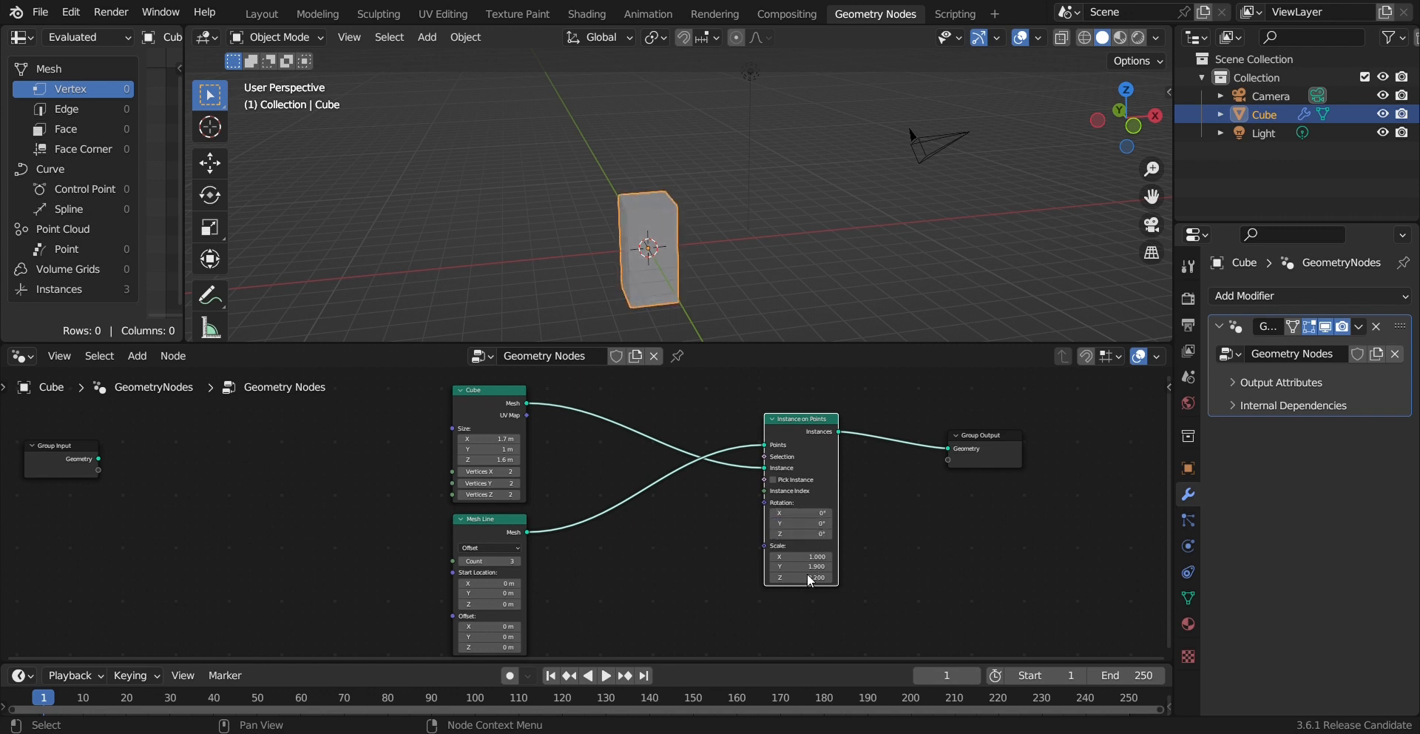
Step: Set the Instance on Points node's Z Scale to 1
click(813, 575)
text(1)
key(Return)
Step: Set the Cube node's X and Z Size to 1 m
click(510, 440)
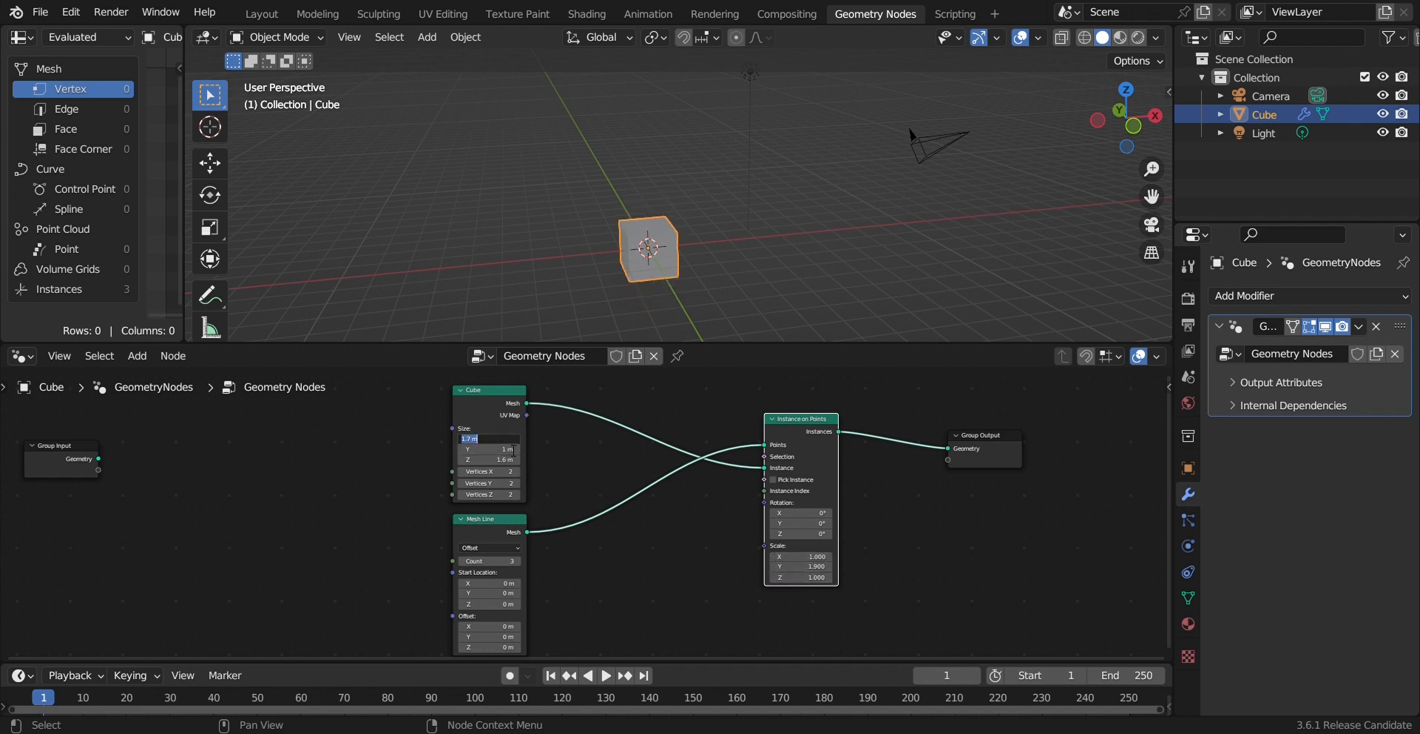
text(1)
key(Return)
click(509, 459)
text(1)
key(Return)
Step: Set the Instance on Points node's Y Scale to 1
middle_drag(665, 326, 828, 276)
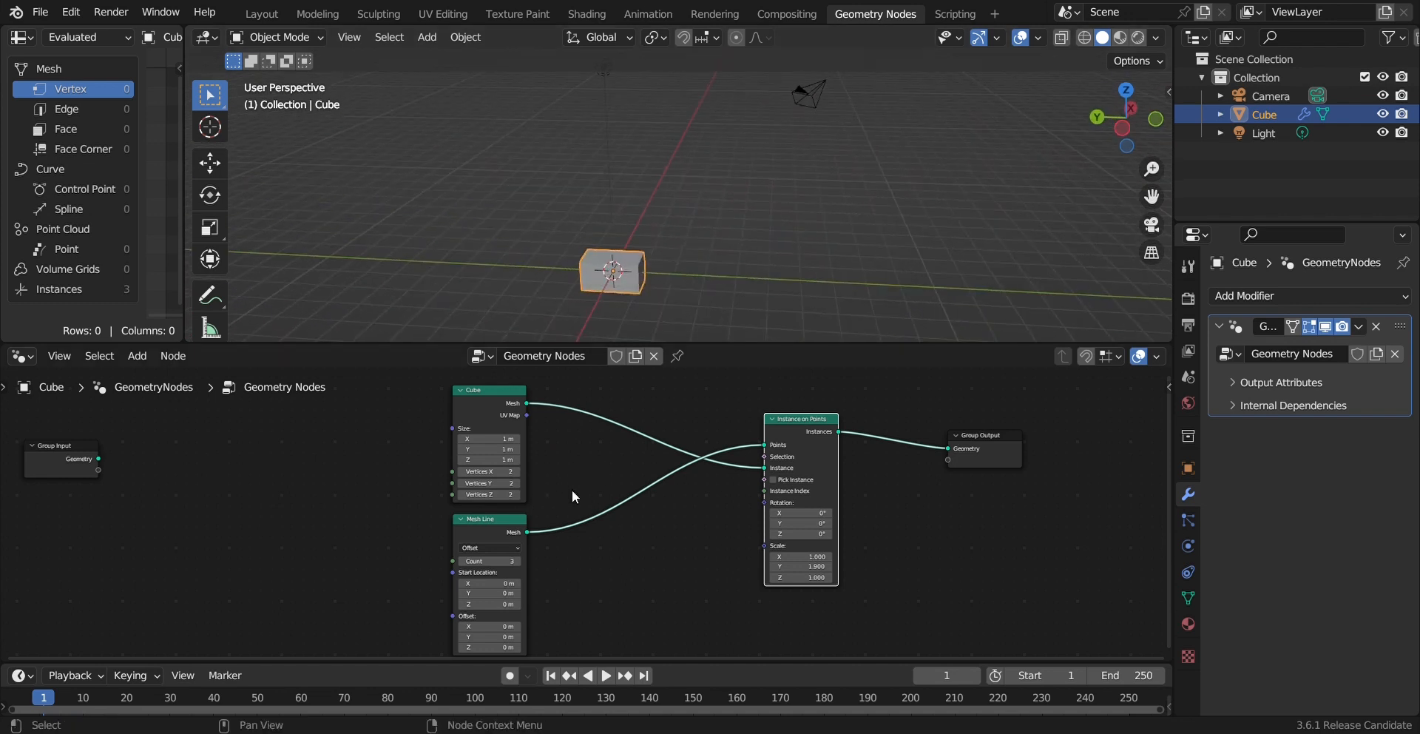
click(812, 565)
key(Return)
key(Home)
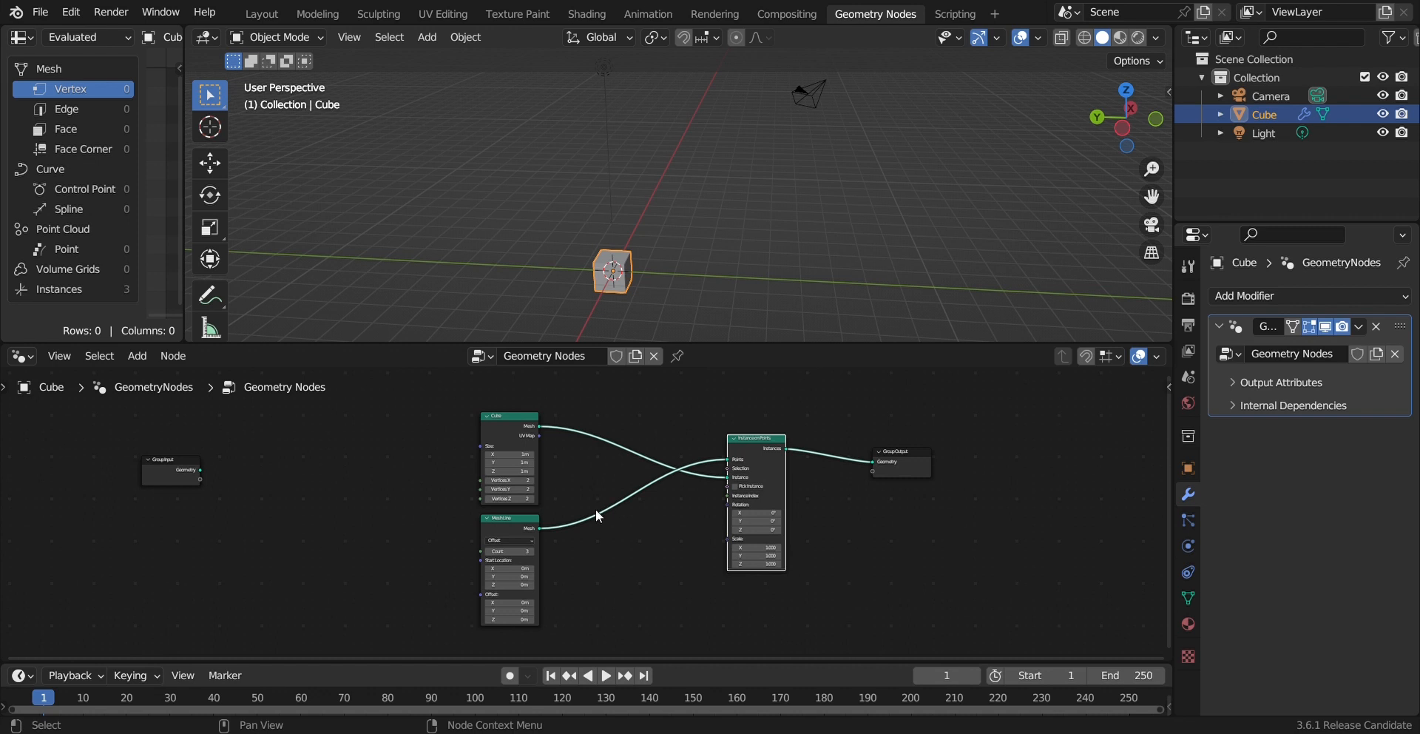
Step: Shift the Cube and Mesh Line nodes closer to Instance on Points and add a Combine XYZ node before the Mesh Line
drag(533, 426, 628, 529)
drag(596, 407, 633, 414)
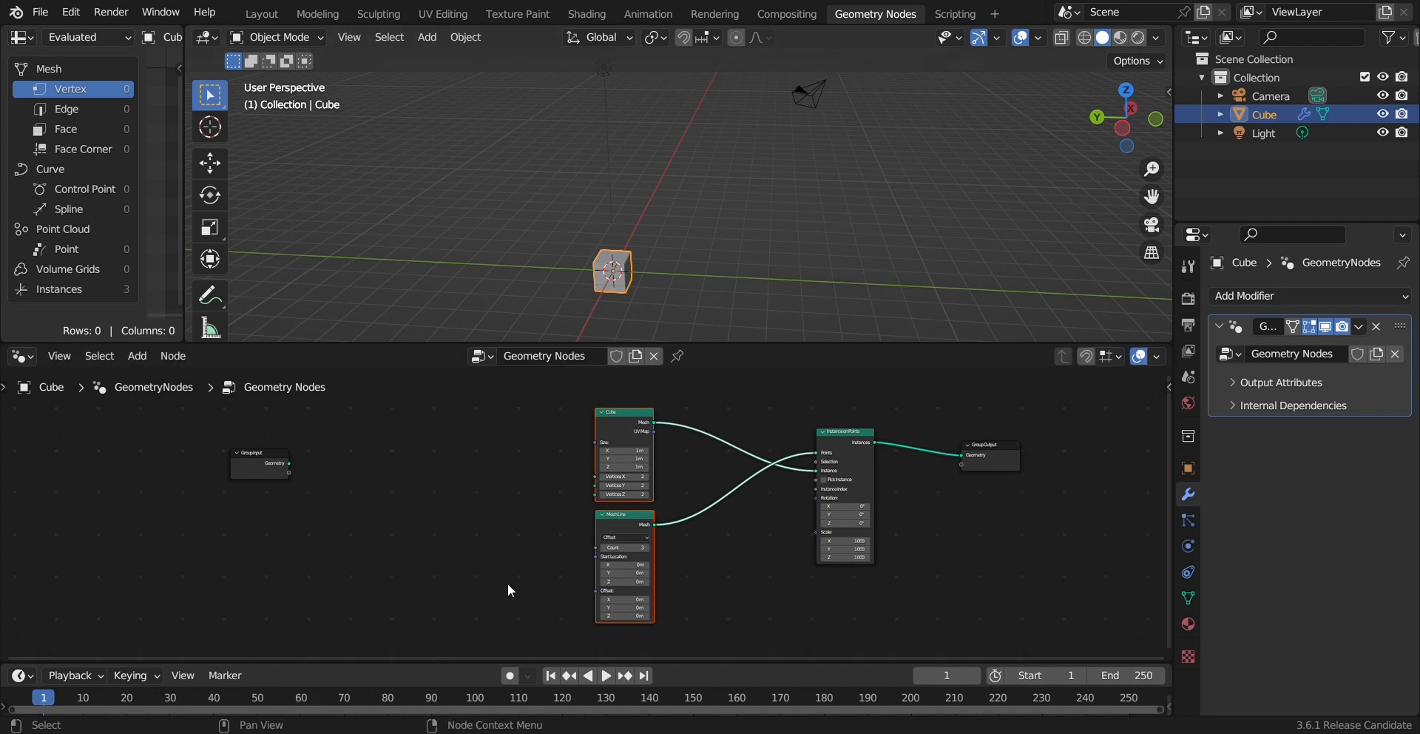
key(shift+a)
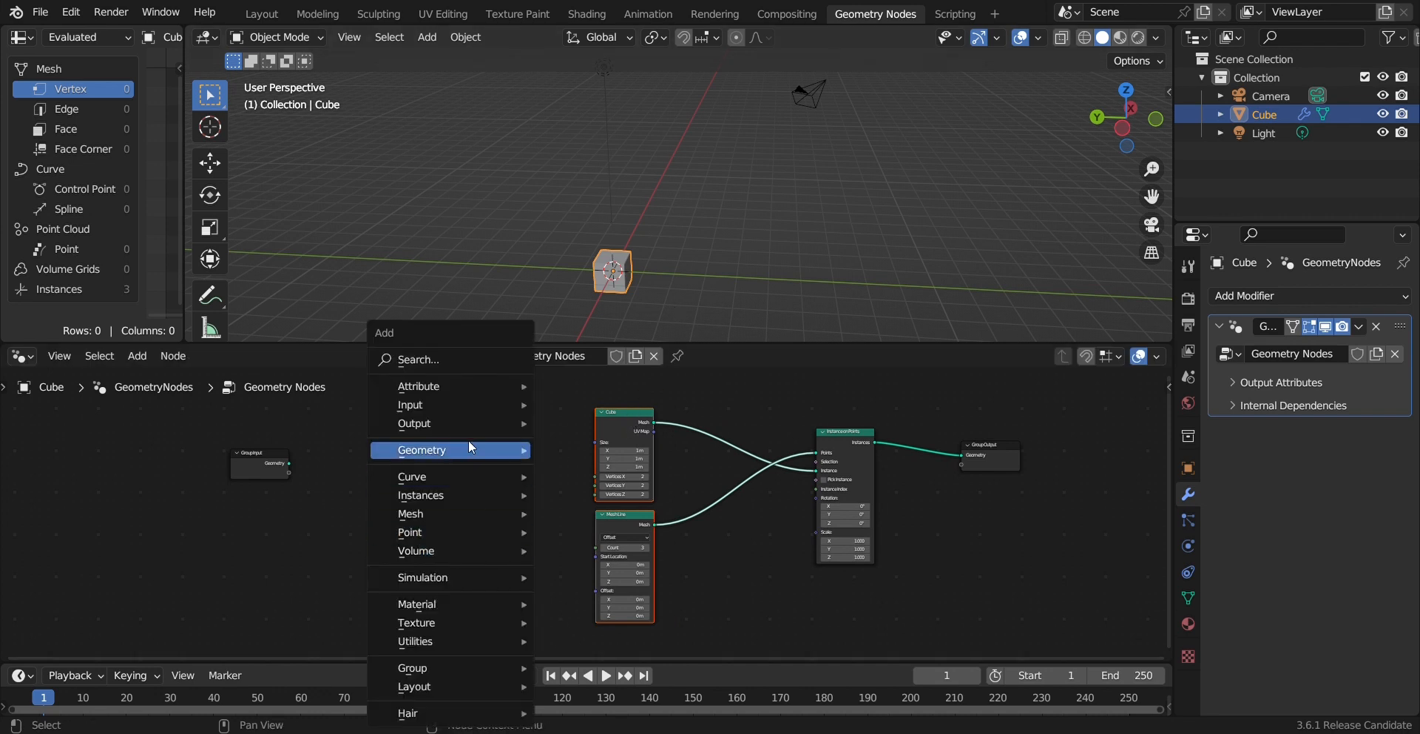
click(467, 362)
text(combine)
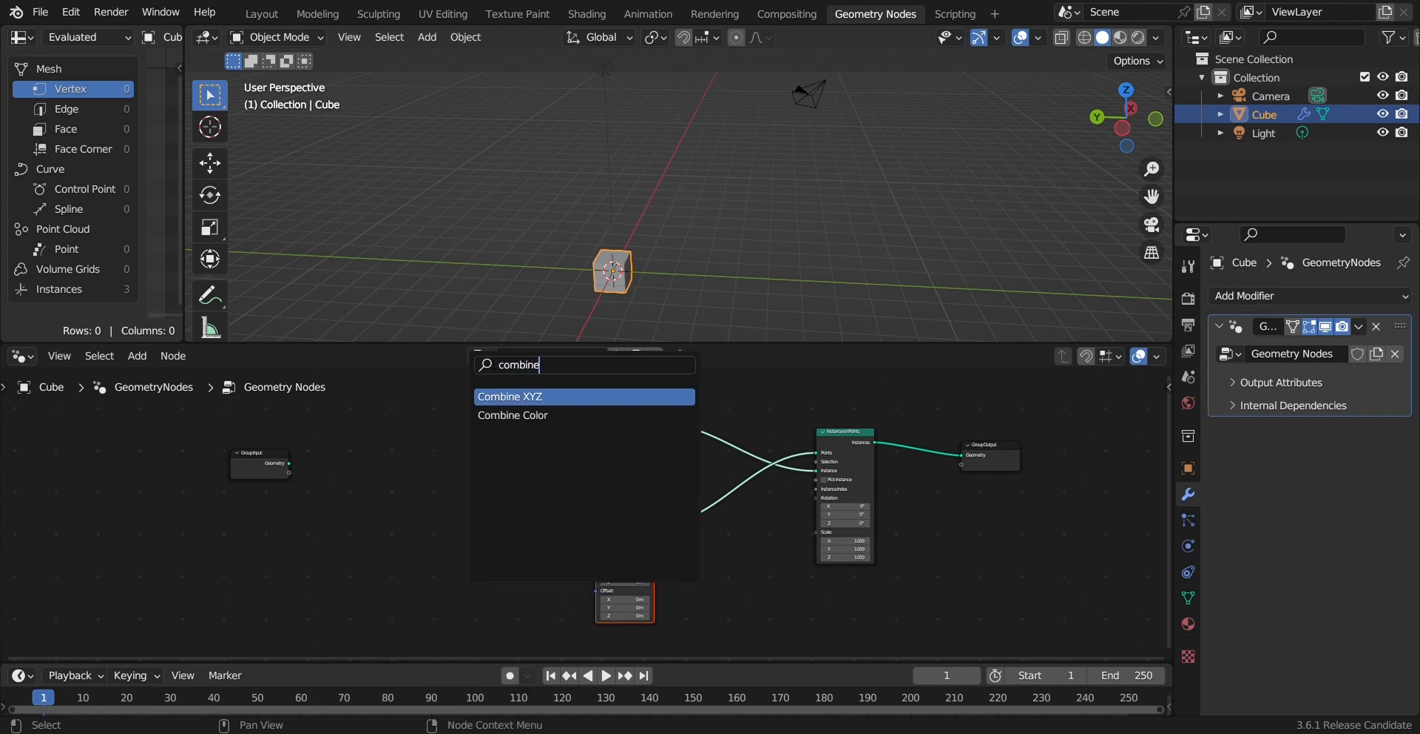
key(Return)
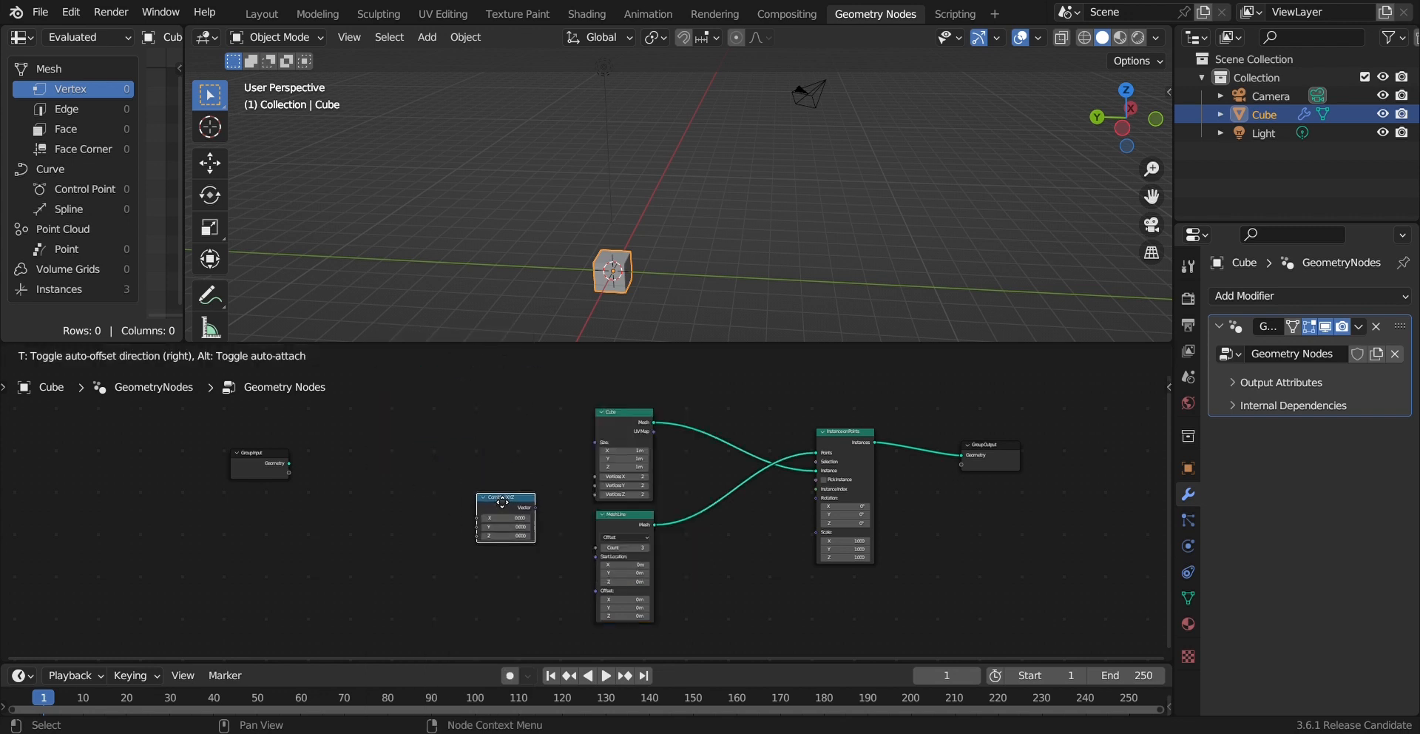
click(509, 533)
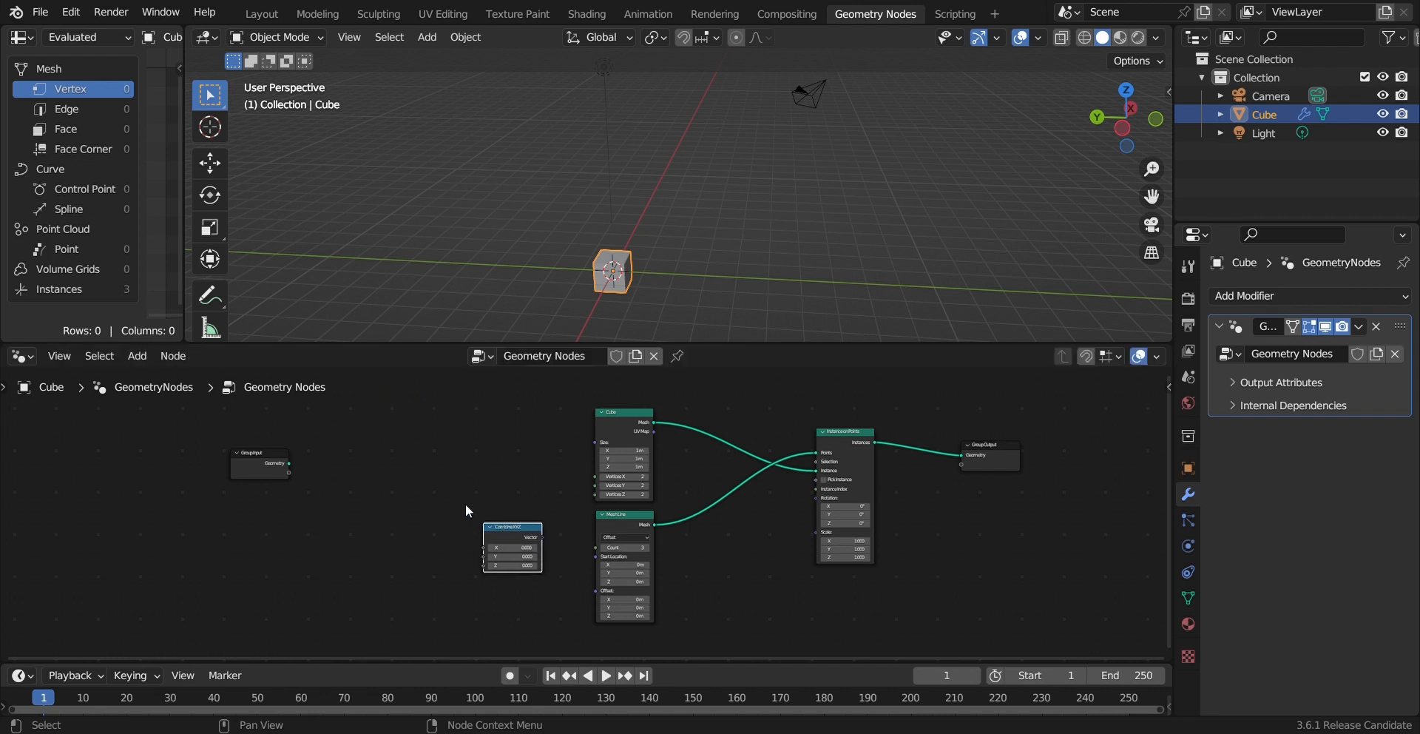
Step: Connect the Combine XYZ Vector to the Mesh Line's Start Location and expose its X input through the Group Input's empty socket
scroll(464, 503, up, 2)
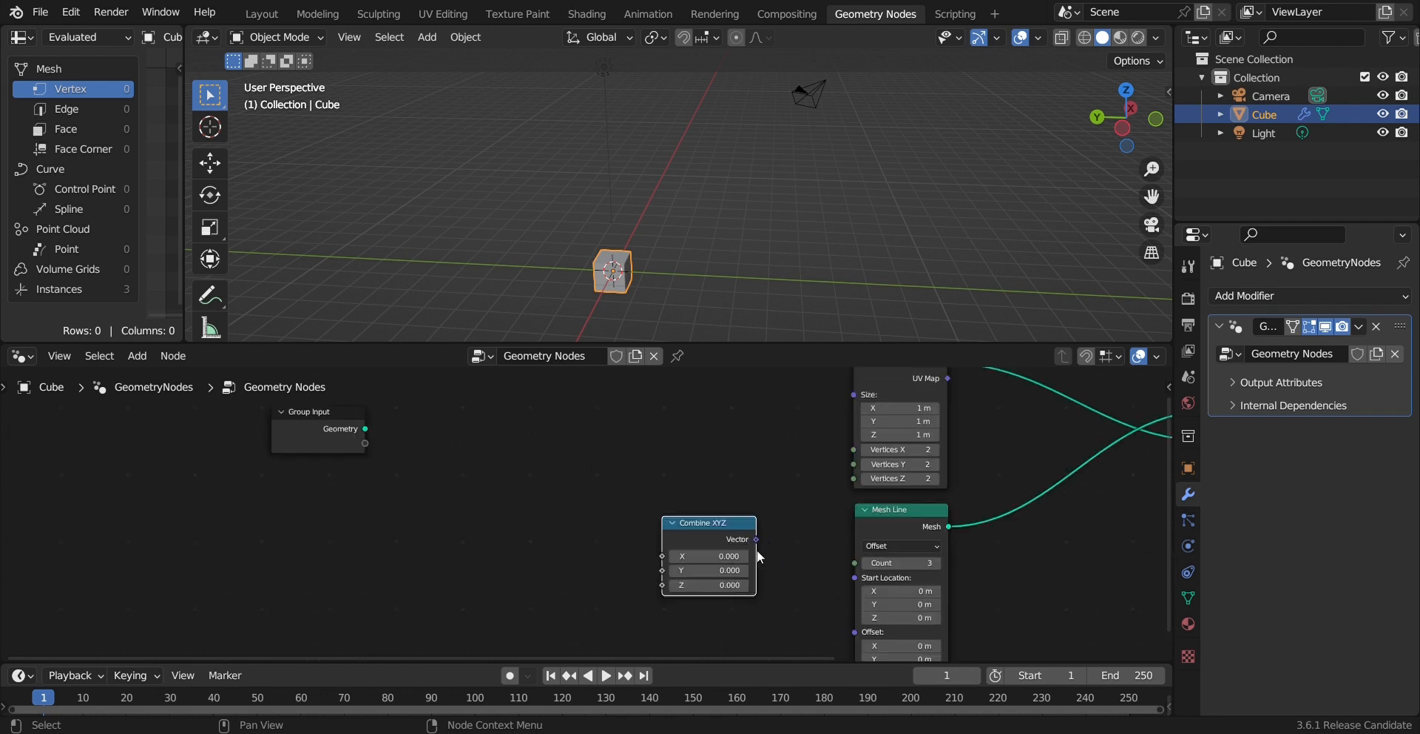
drag(756, 540, 852, 575)
click(722, 556)
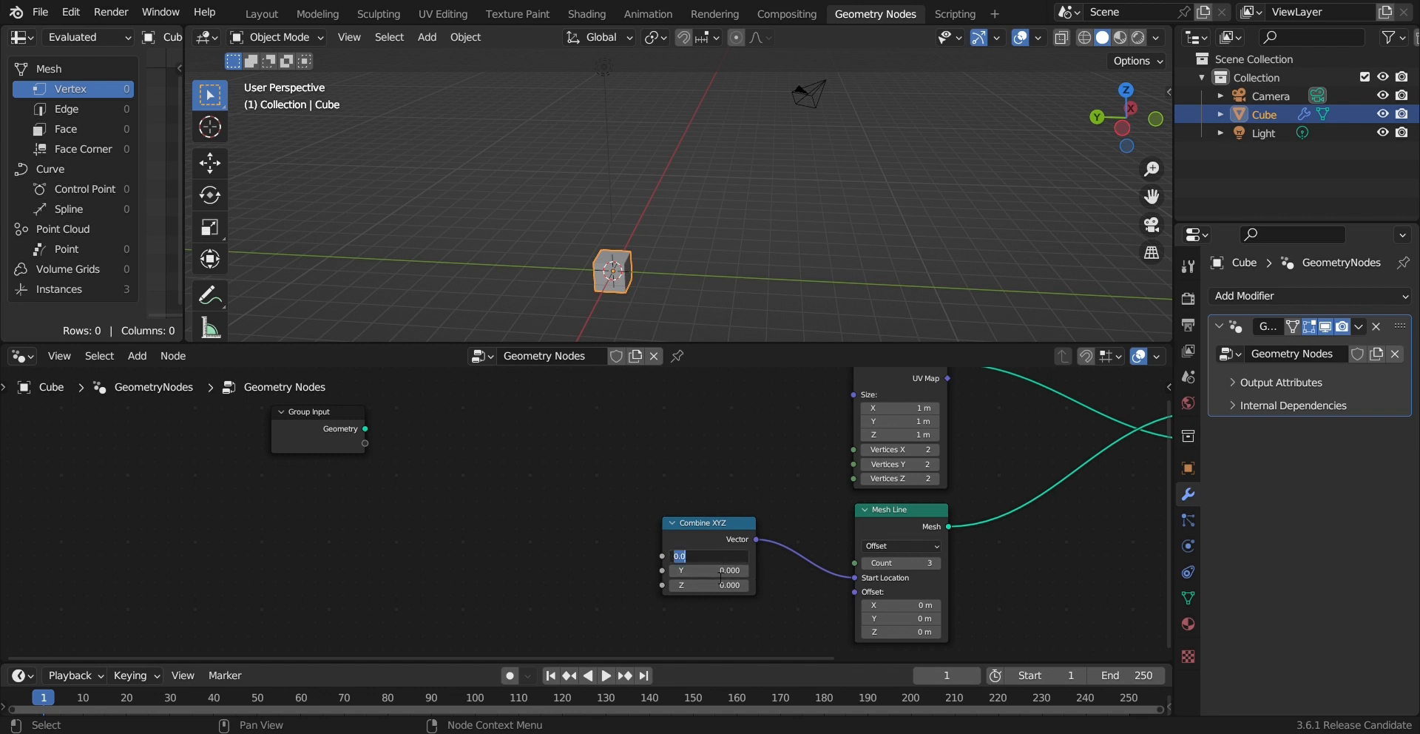
click(658, 554)
drag(663, 555, 365, 443)
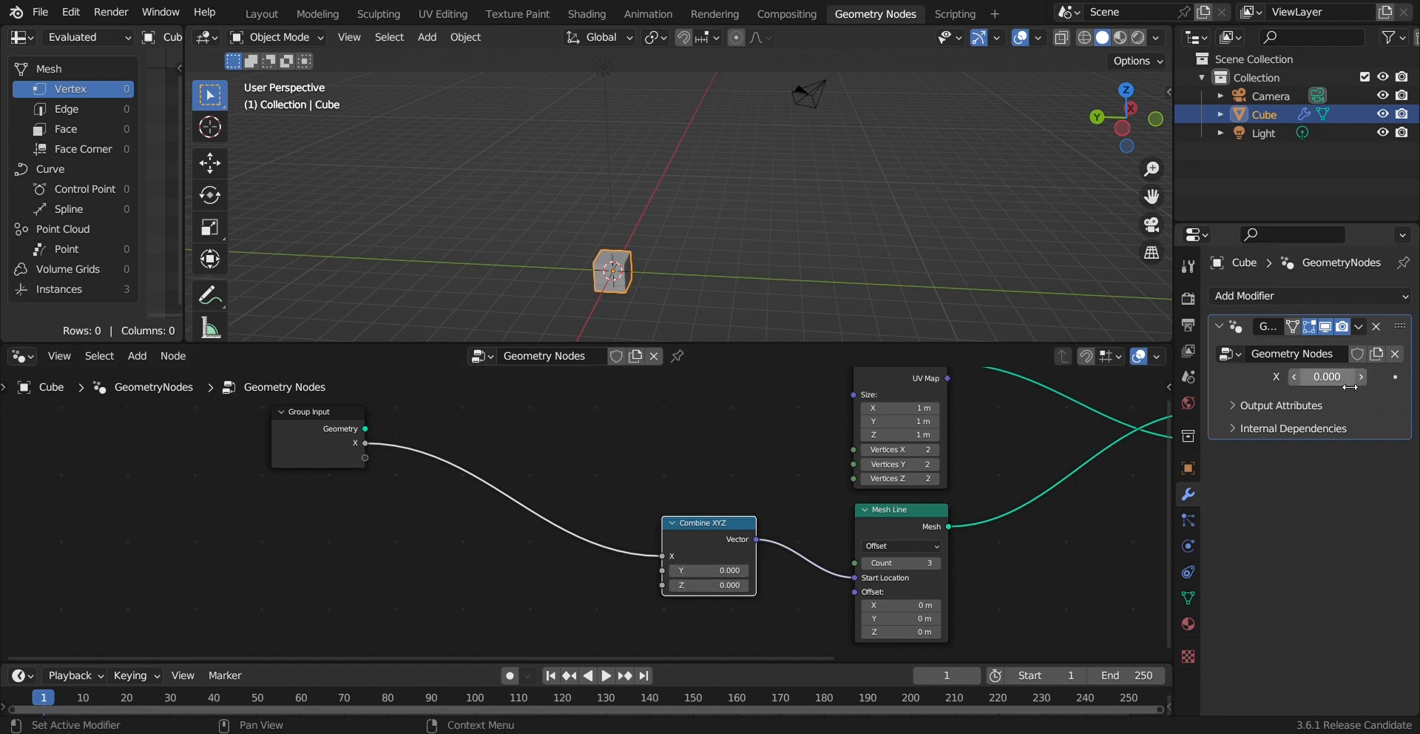
Step: Vary the exposed X value in the Geometry Nodes modifier, leaving it at -4.540
drag(1327, 377, 1376, 377)
middle_drag(690, 259, 625, 266)
drag(1327, 377, 1227, 377)
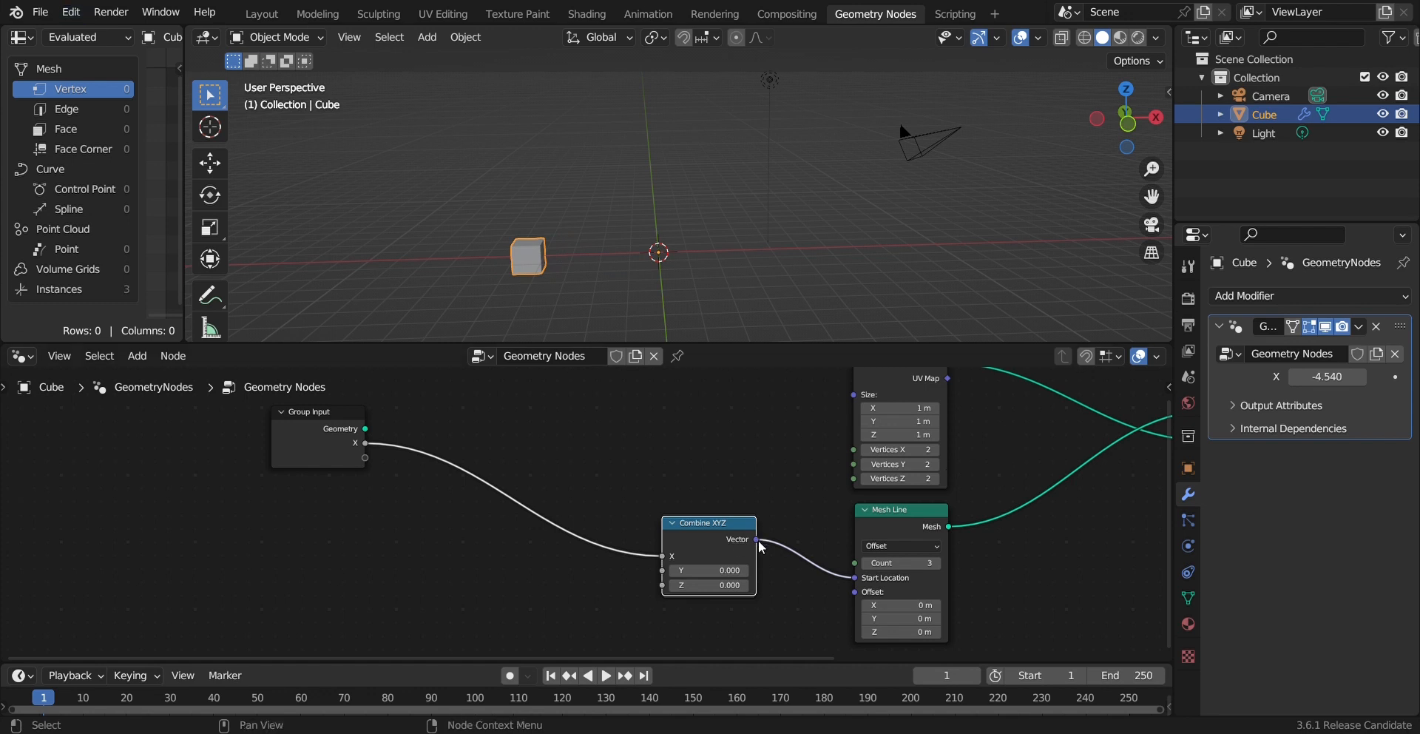
Step: Cut the Group Input link, set the Combine XYZ's X directly to -7.900, and reconnect the Group Input's X to it
ctrl+right_drag(548, 466, 556, 514)
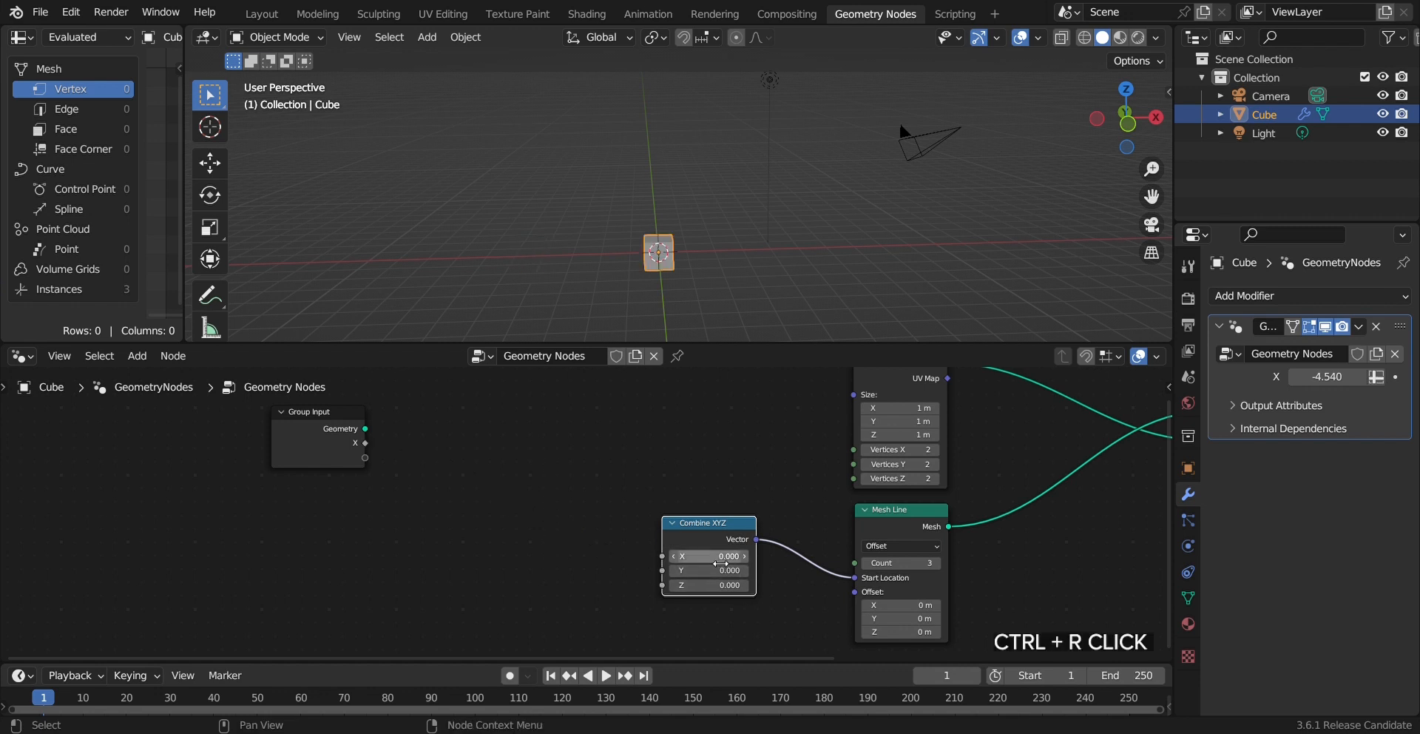
drag(710, 556, 665, 555)
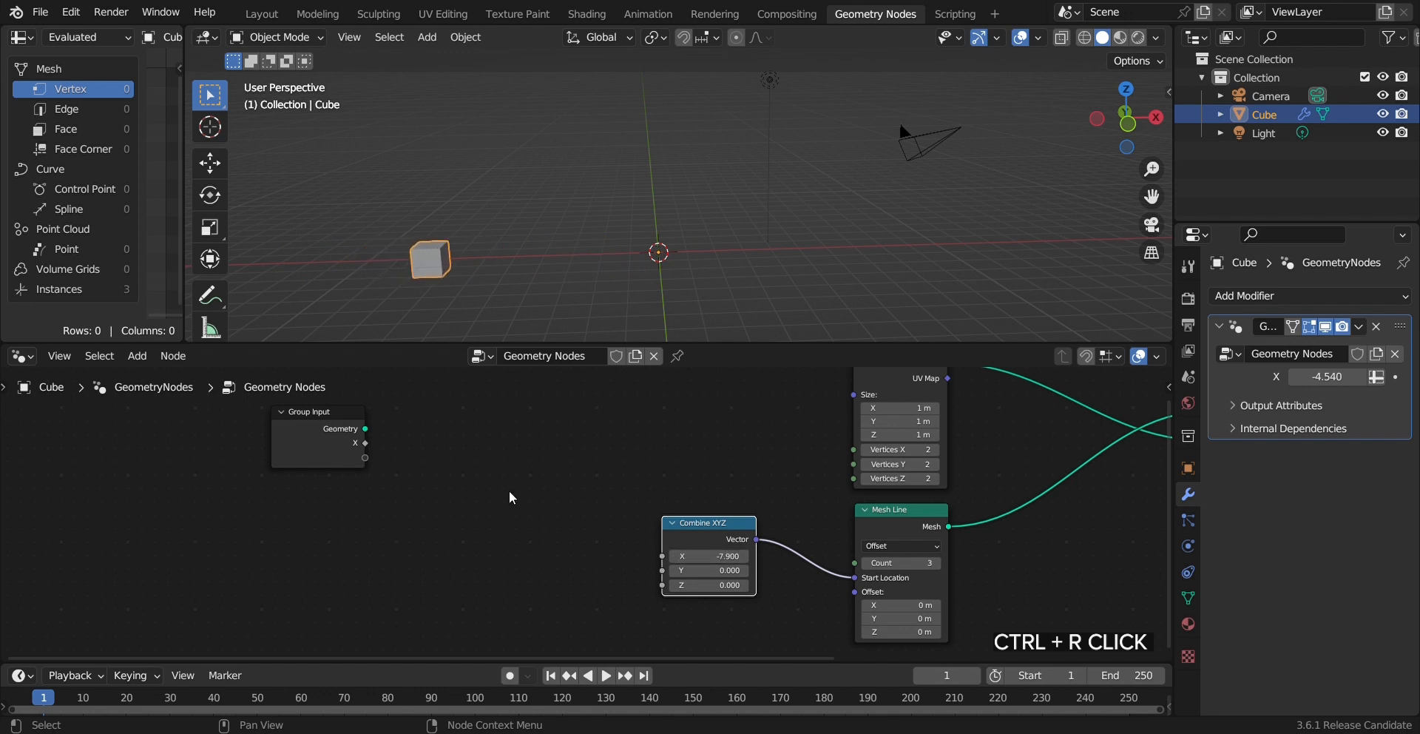
drag(366, 444, 662, 558)
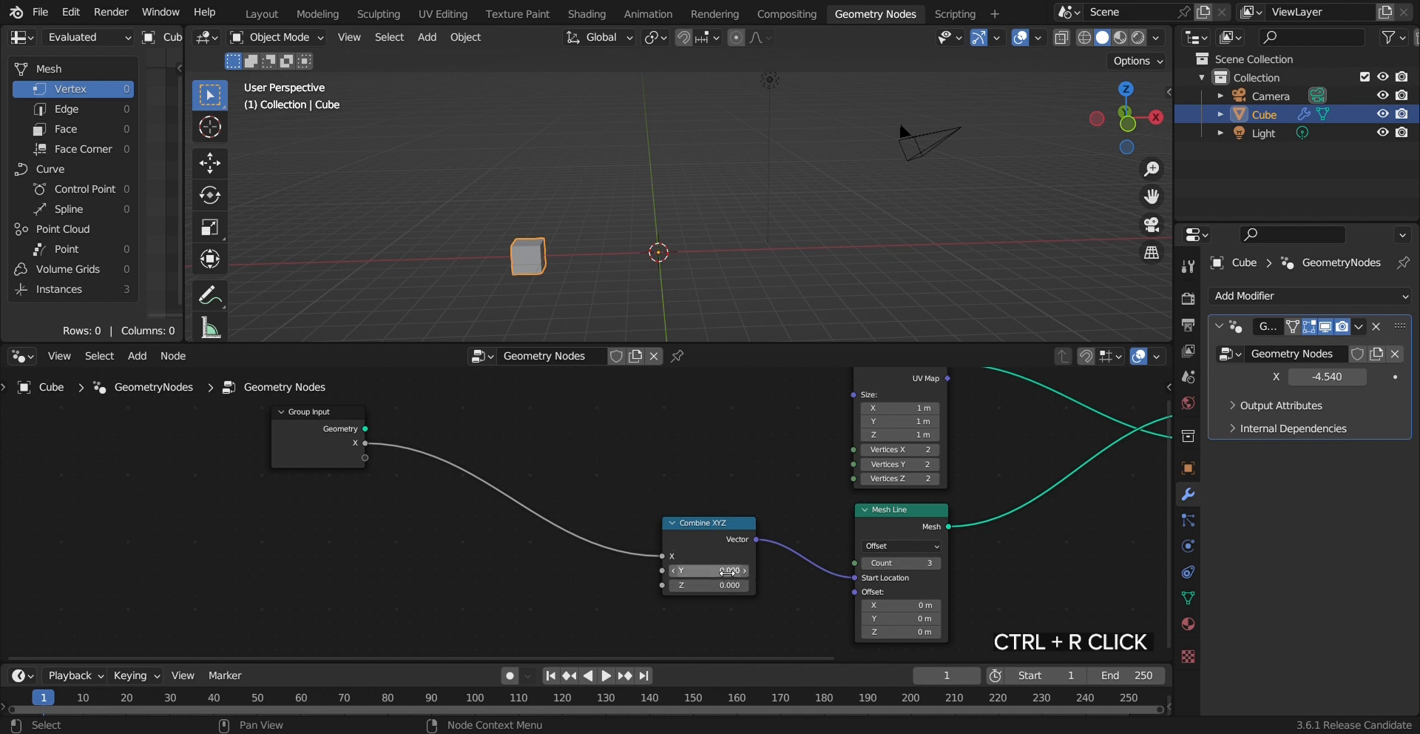
Step: Move the Group Input node farther from the chain and bring the Combine XYZ node closer to the Mesh Line
scroll(629, 452, down, 1)
middle_drag(644, 453, 721, 460)
drag(437, 445, 235, 438)
drag(799, 541, 834, 537)
drag(948, 526, 950, 520)
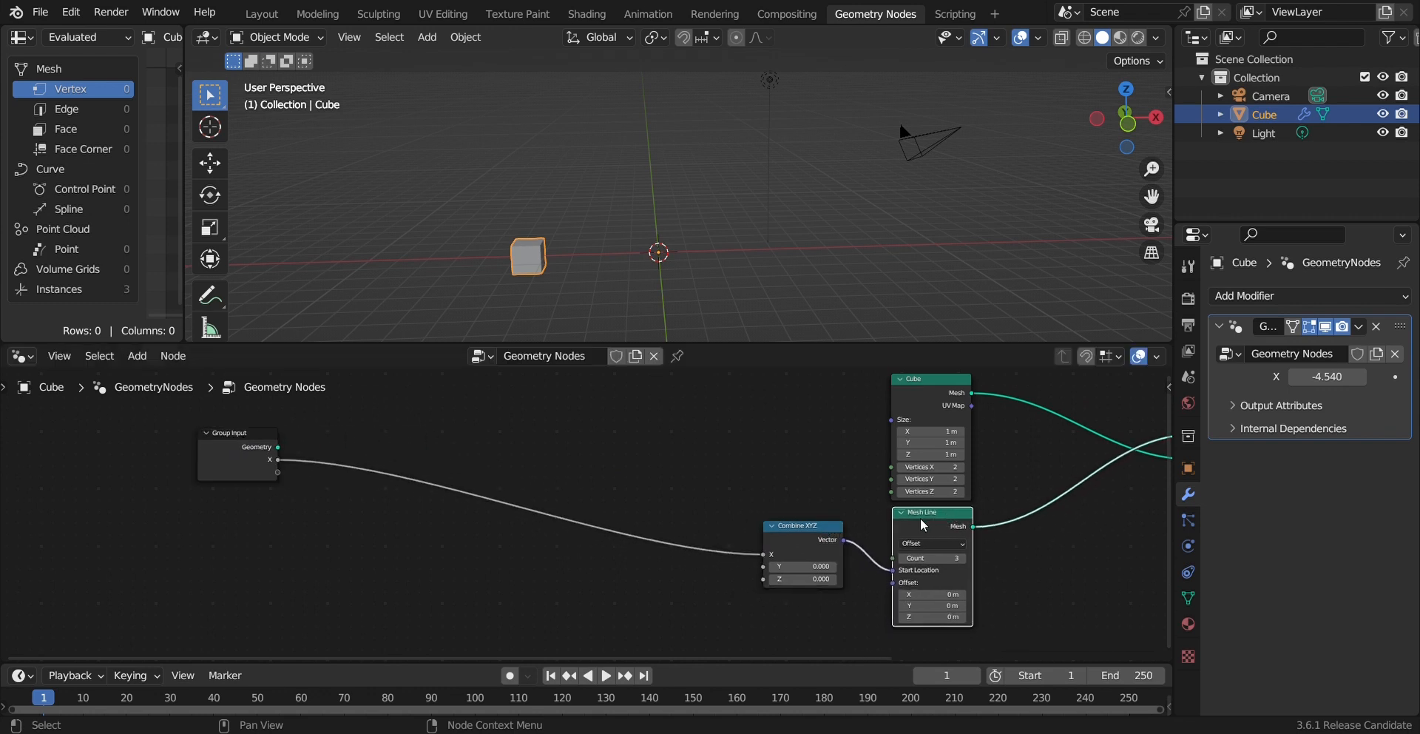
Step: Collapse the Cube node and pack the Mesh Line, Combine XYZ and Instance on Points nodes compactly around it
click(901, 380)
drag(950, 520, 954, 422)
drag(827, 532, 854, 463)
scroll(997, 456, down, 1)
middle_drag(997, 456, 762, 495)
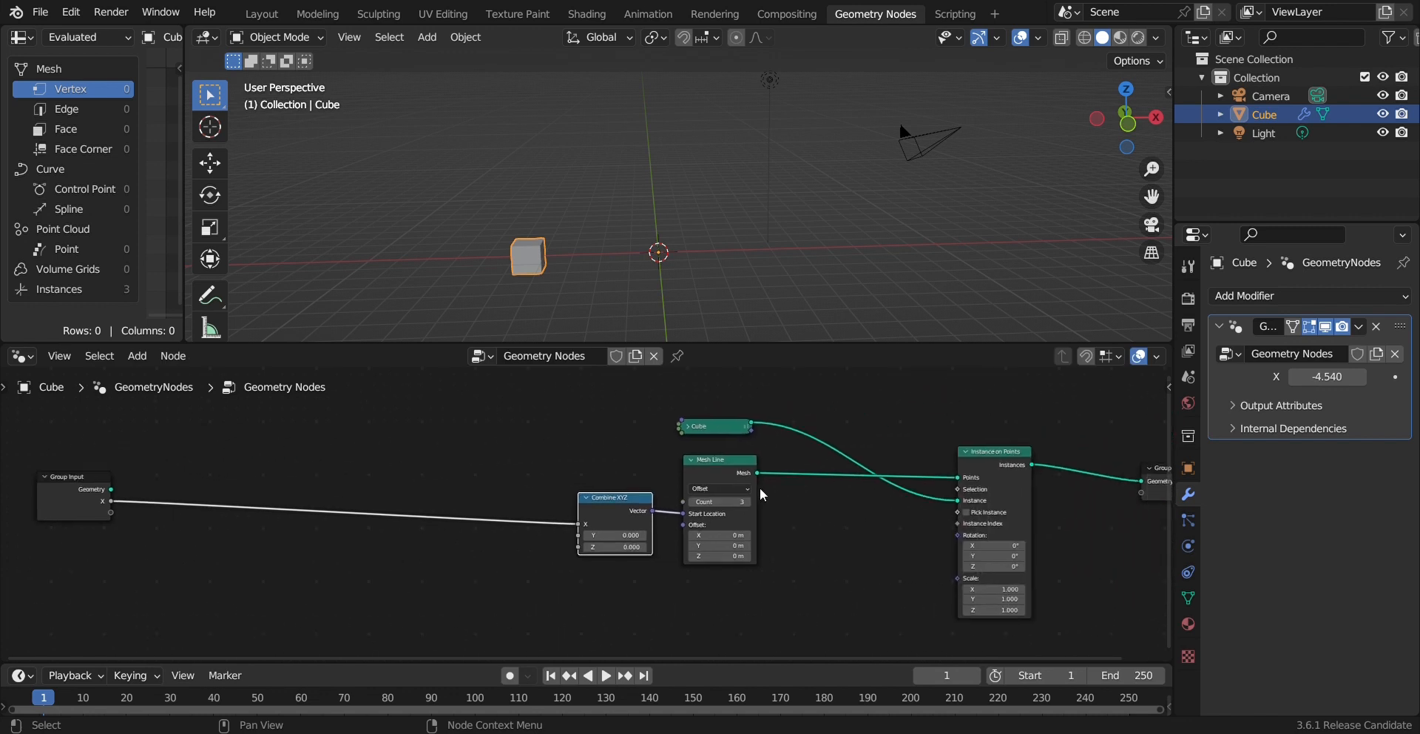
drag(737, 465, 730, 463)
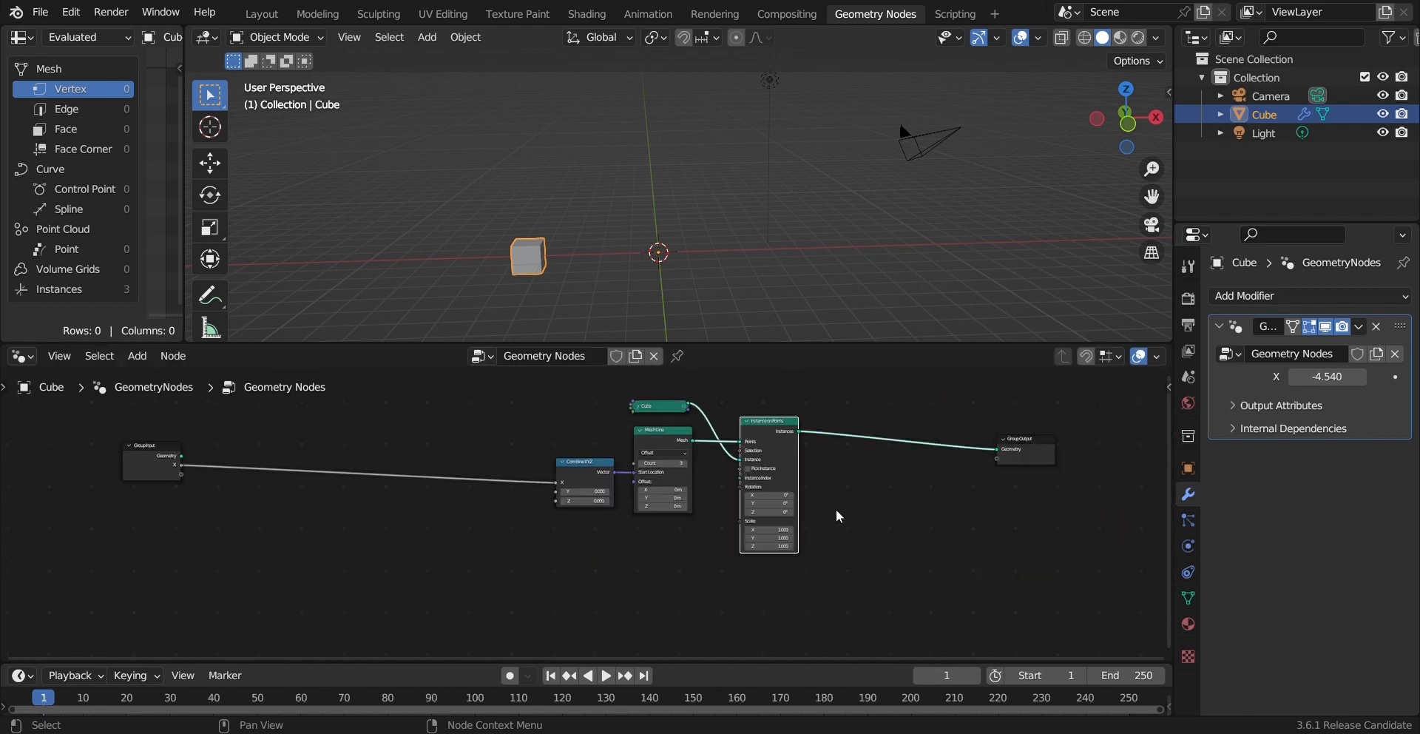
Step: Duplicate the Combine XYZ, Cube, Mesh Line and Instance on Points nodes and place the copies below the originals
drag(834, 547, 566, 420)
scroll(577, 433, down, 1)
scroll(656, 448, down, 1)
scroll(774, 542, down, 1)
key(shift+d)
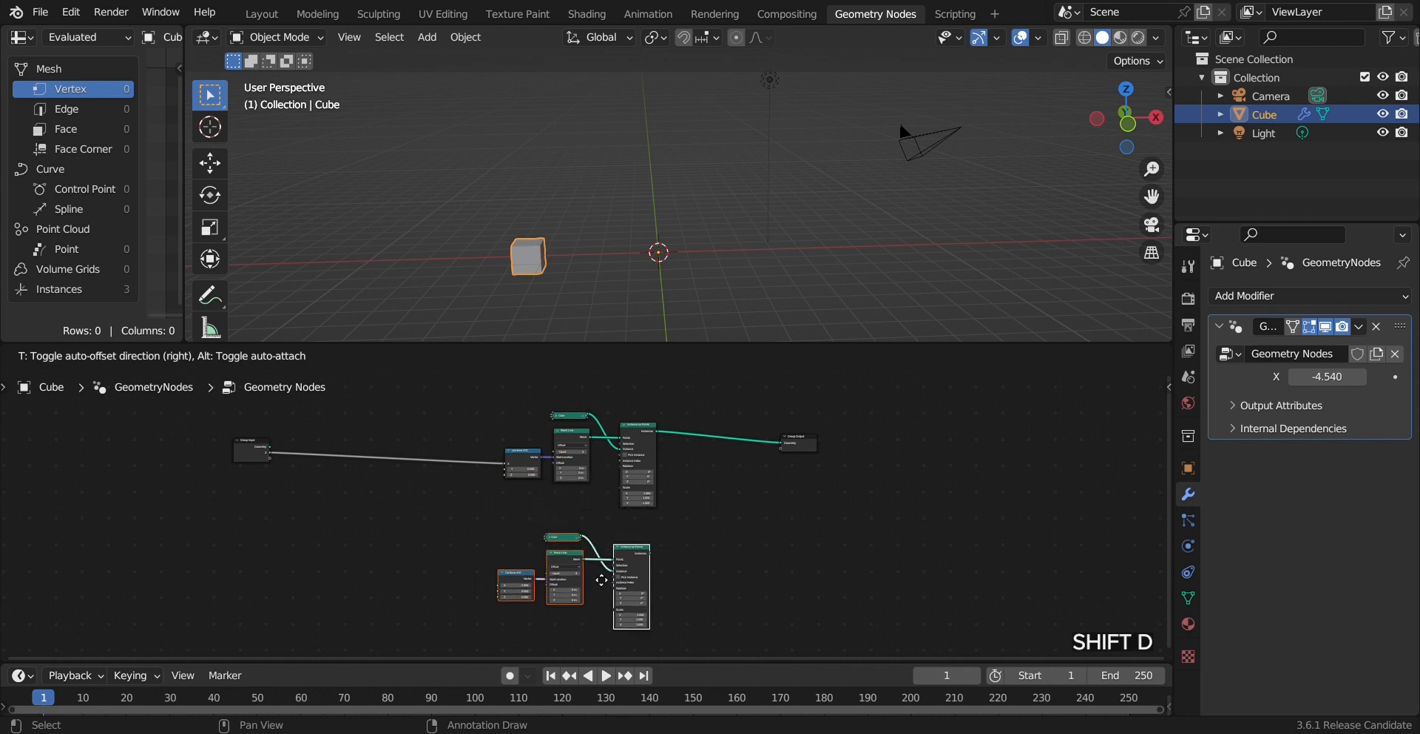
click(603, 566)
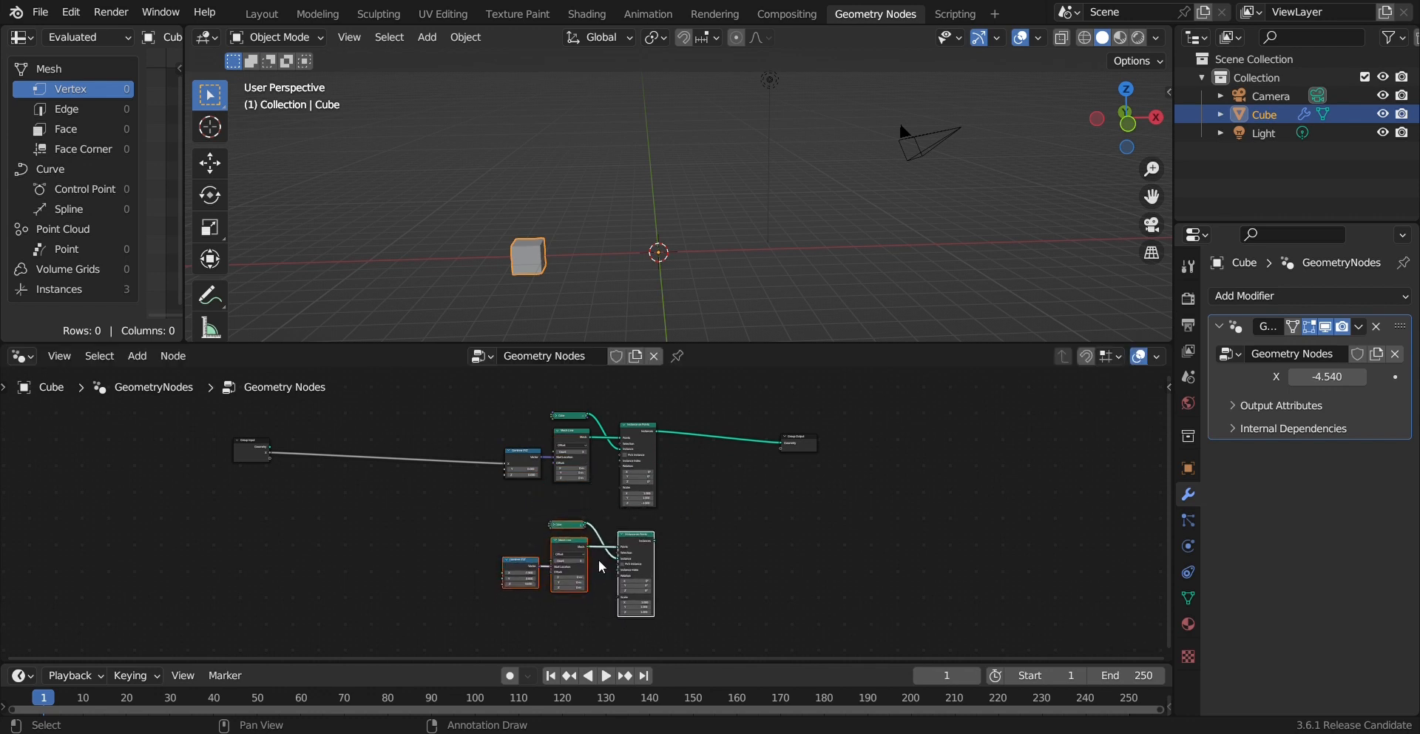
Step: Move the Group Input node down to a height between the original and duplicated node chains
scroll(646, 503, up, 4)
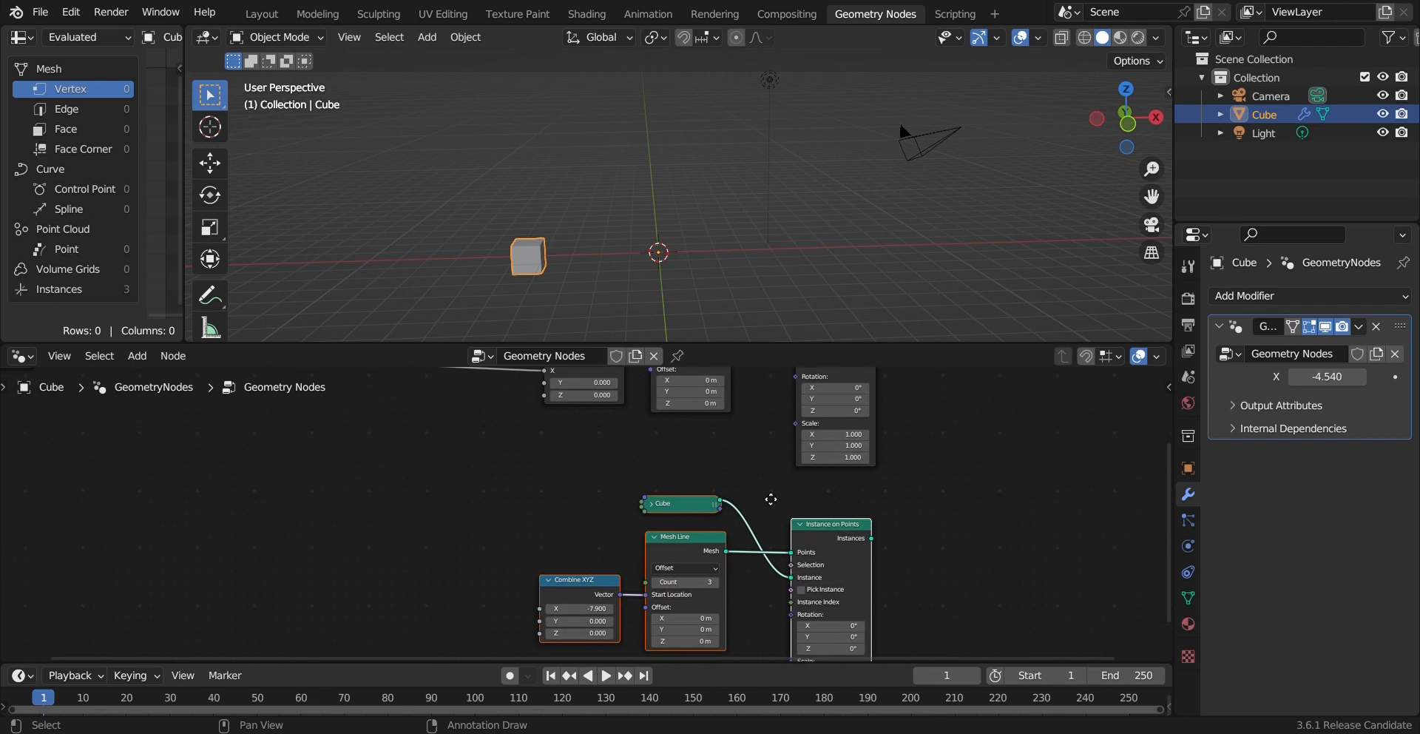
scroll(635, 525, down, 3)
drag(195, 408, 214, 499)
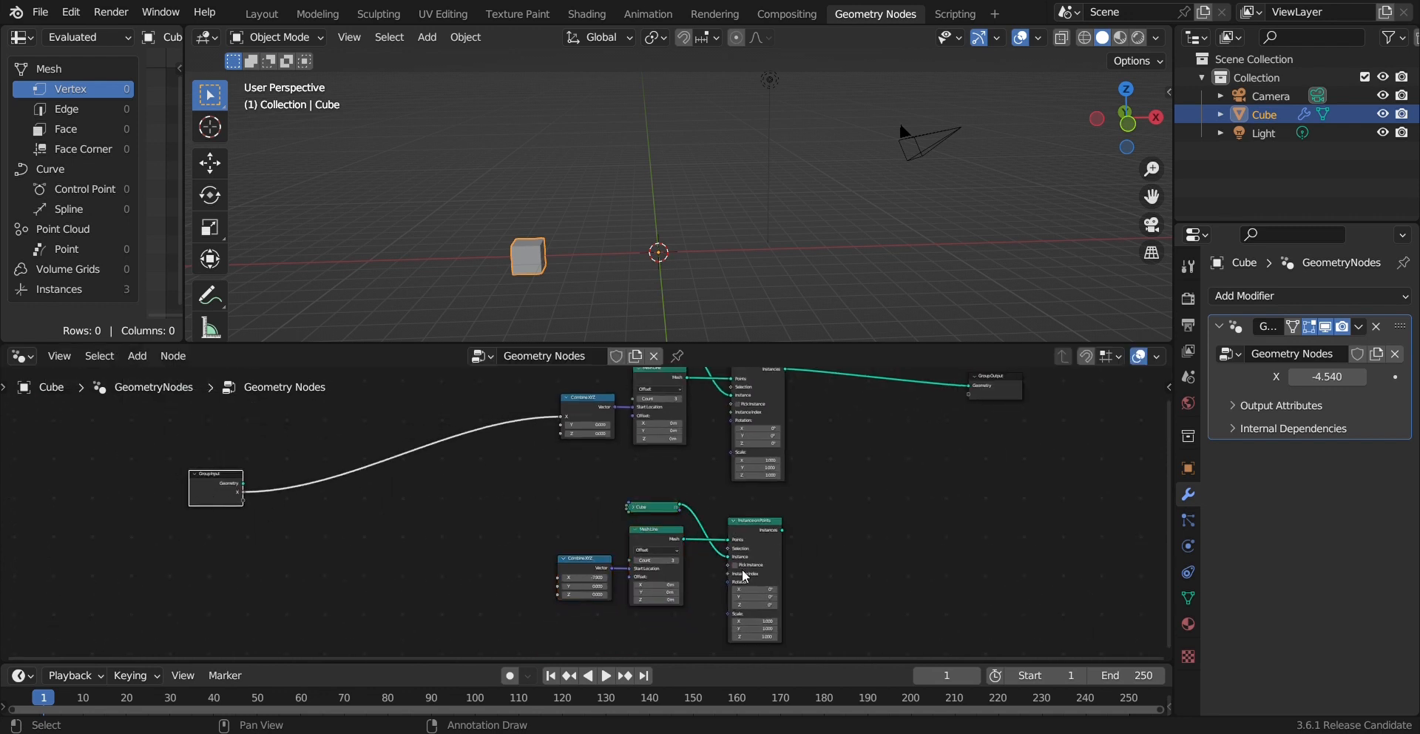
middle_drag(844, 477, 790, 510)
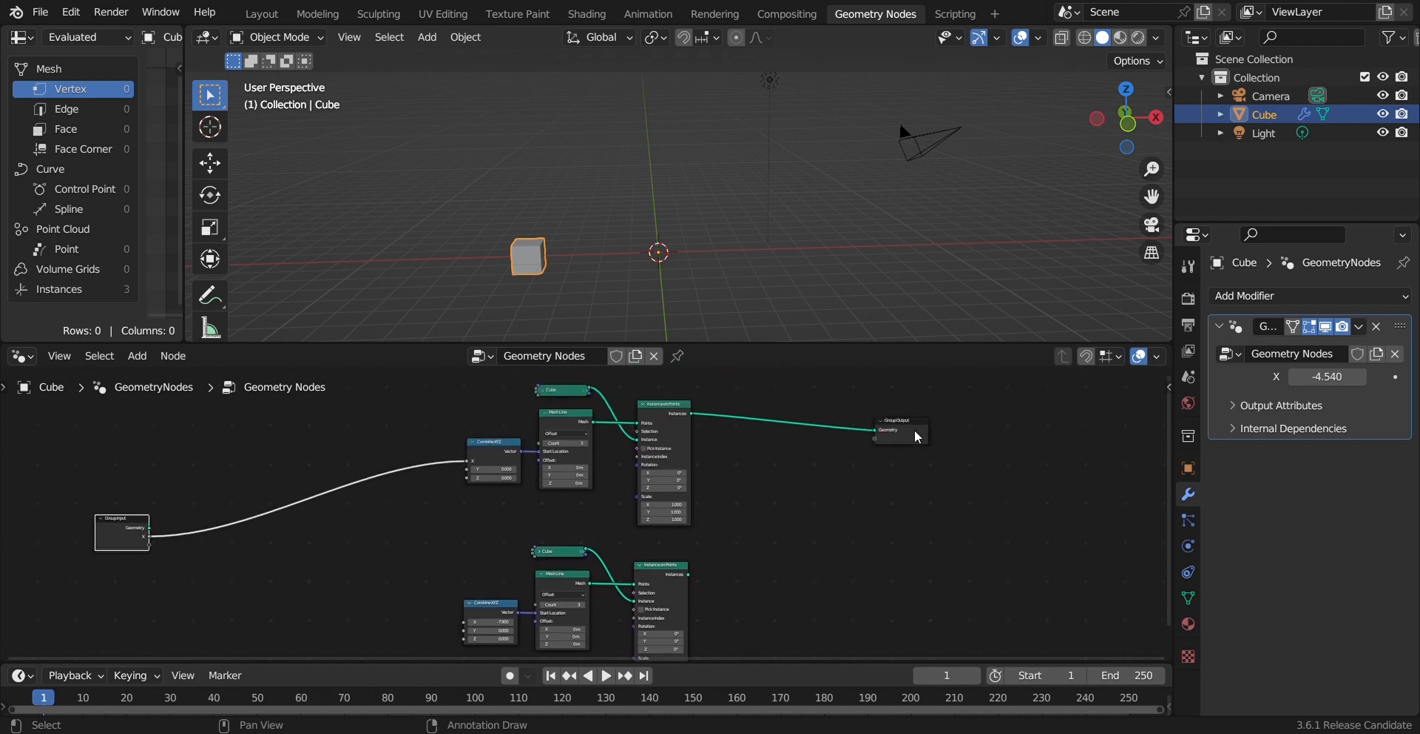
Step: Enlarge the node editor area and connect the duplicated Instance on Points output to the Group Output's Geometry
scroll(966, 467, up, 4)
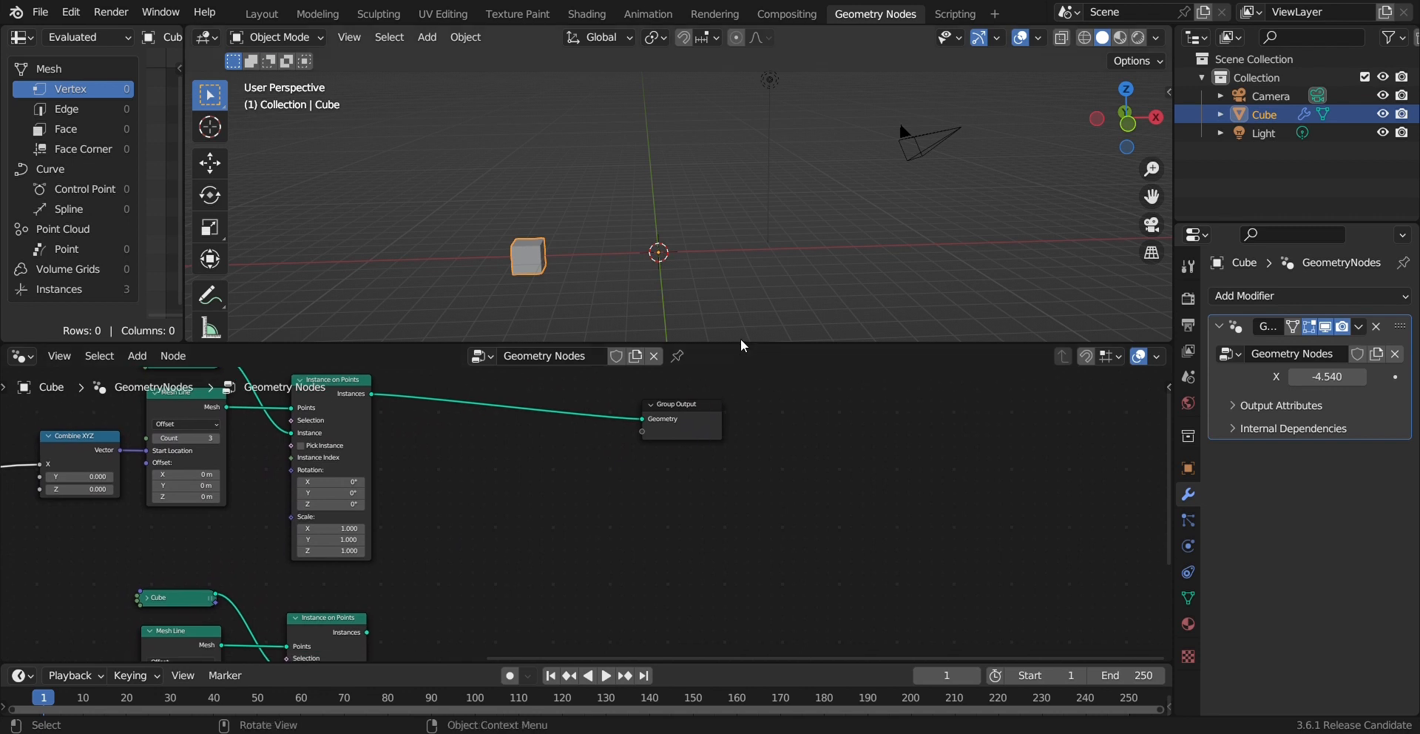
drag(745, 342, 744, 268)
middle_drag(621, 409, 717, 407)
drag(464, 593, 744, 384)
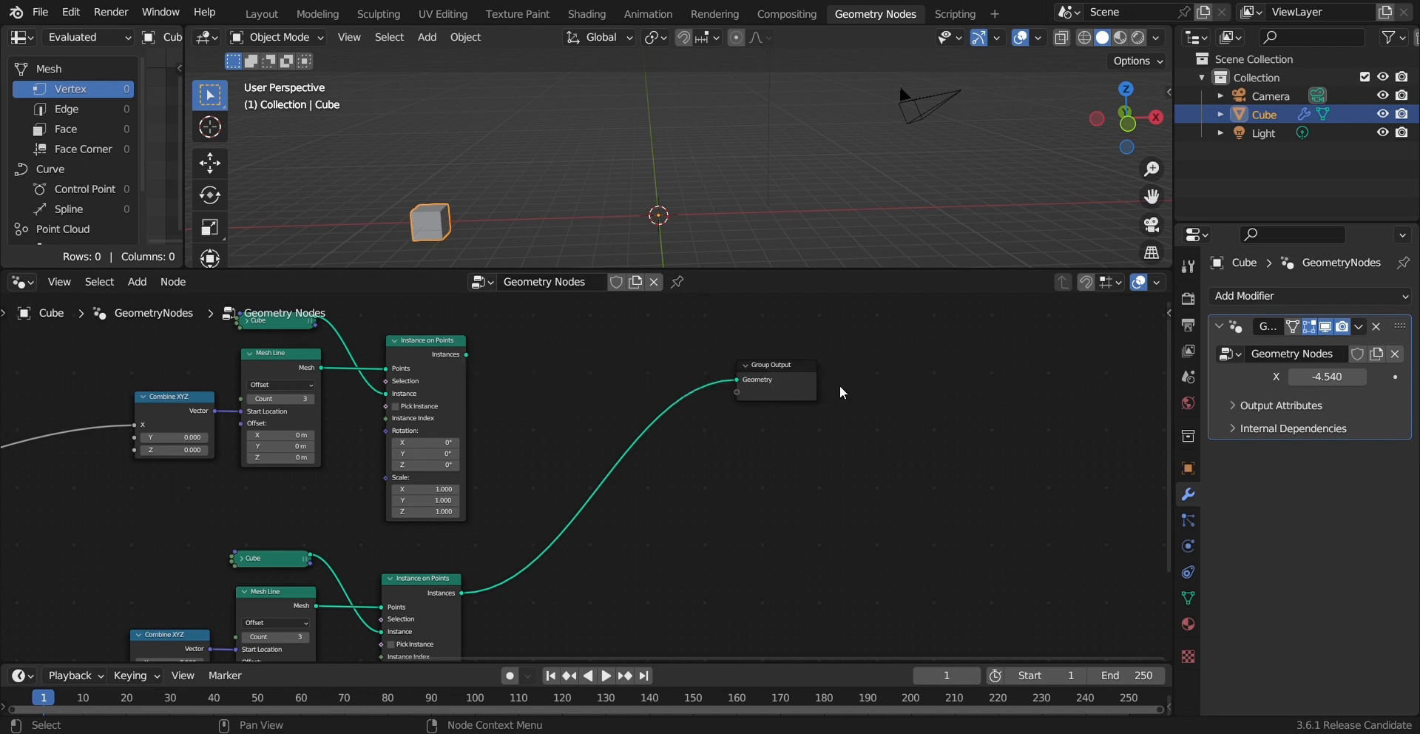
Step: Move the Group Output node farther away and insert a Join Geometry node on the link leading into it
drag(791, 365, 1097, 377)
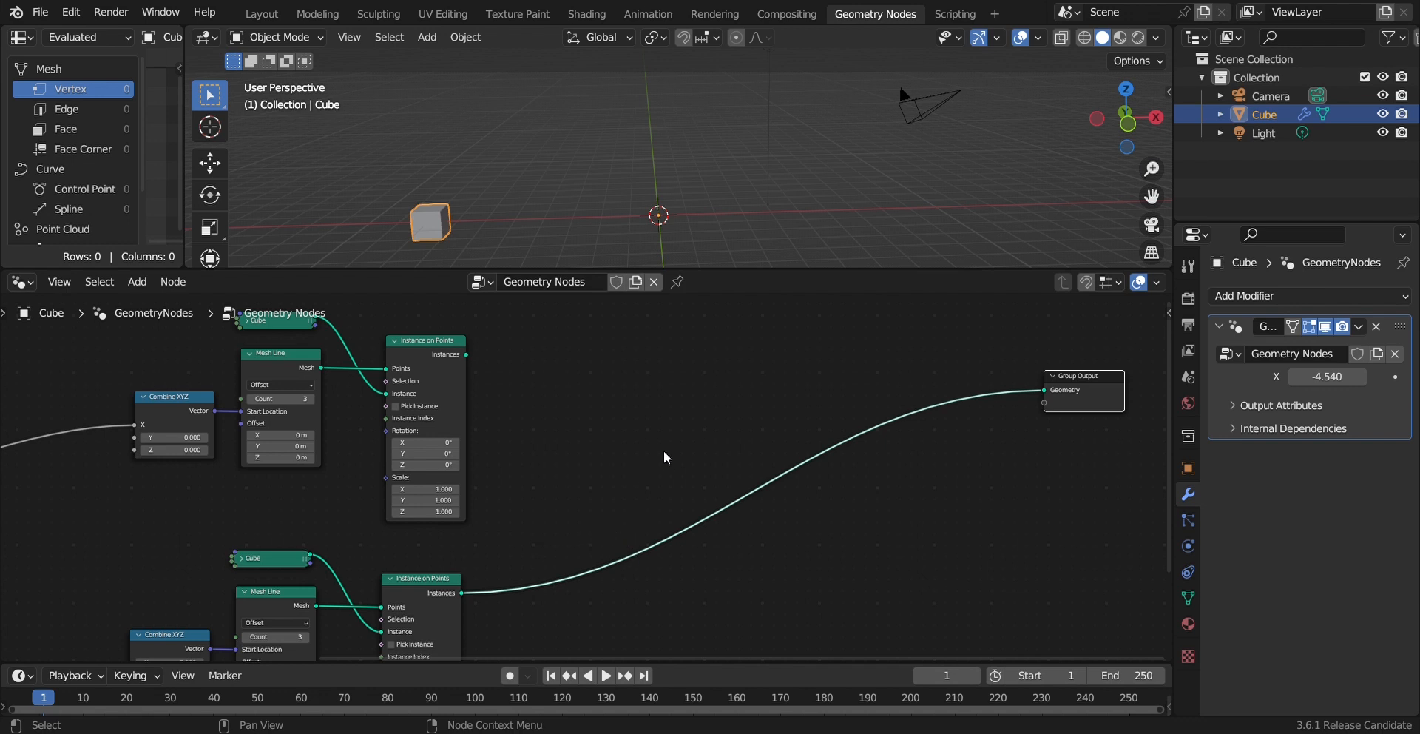
key(shift+a)
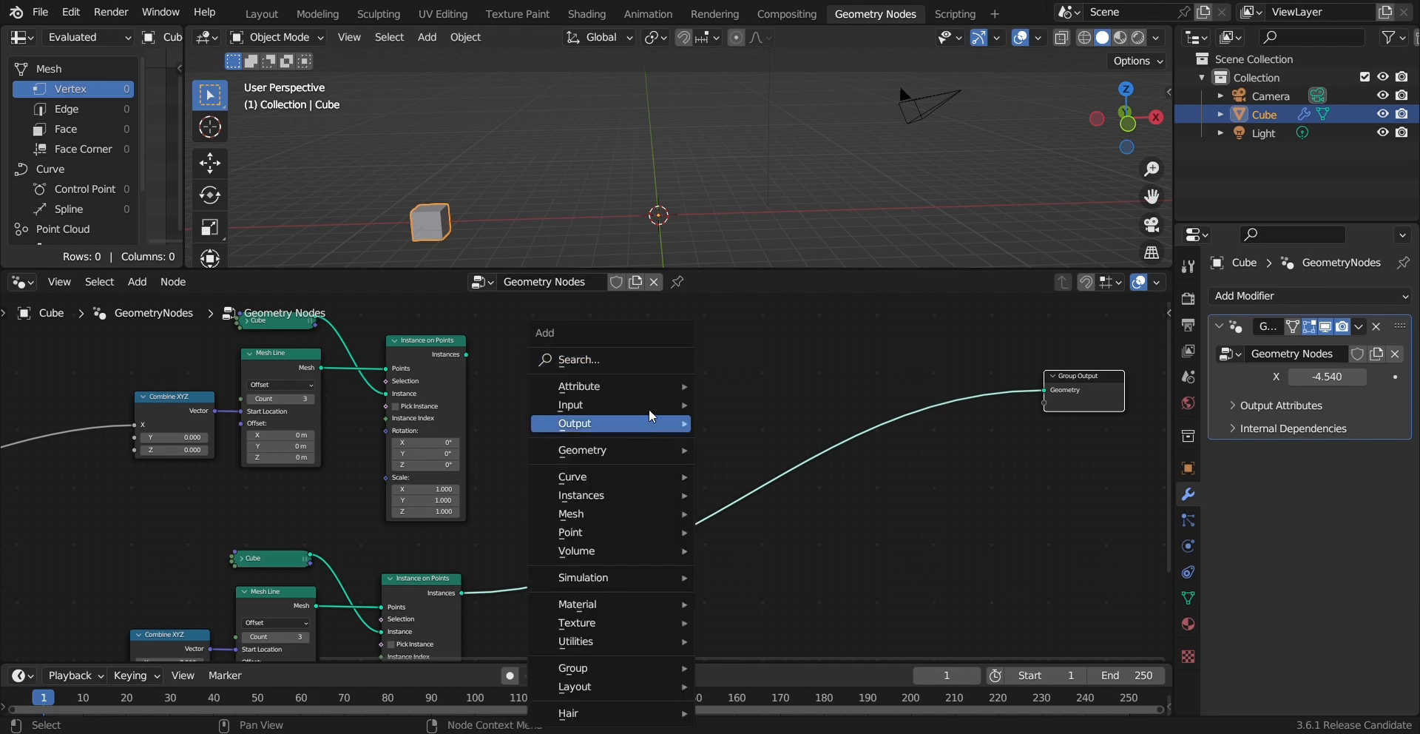
click(643, 358)
text(join)
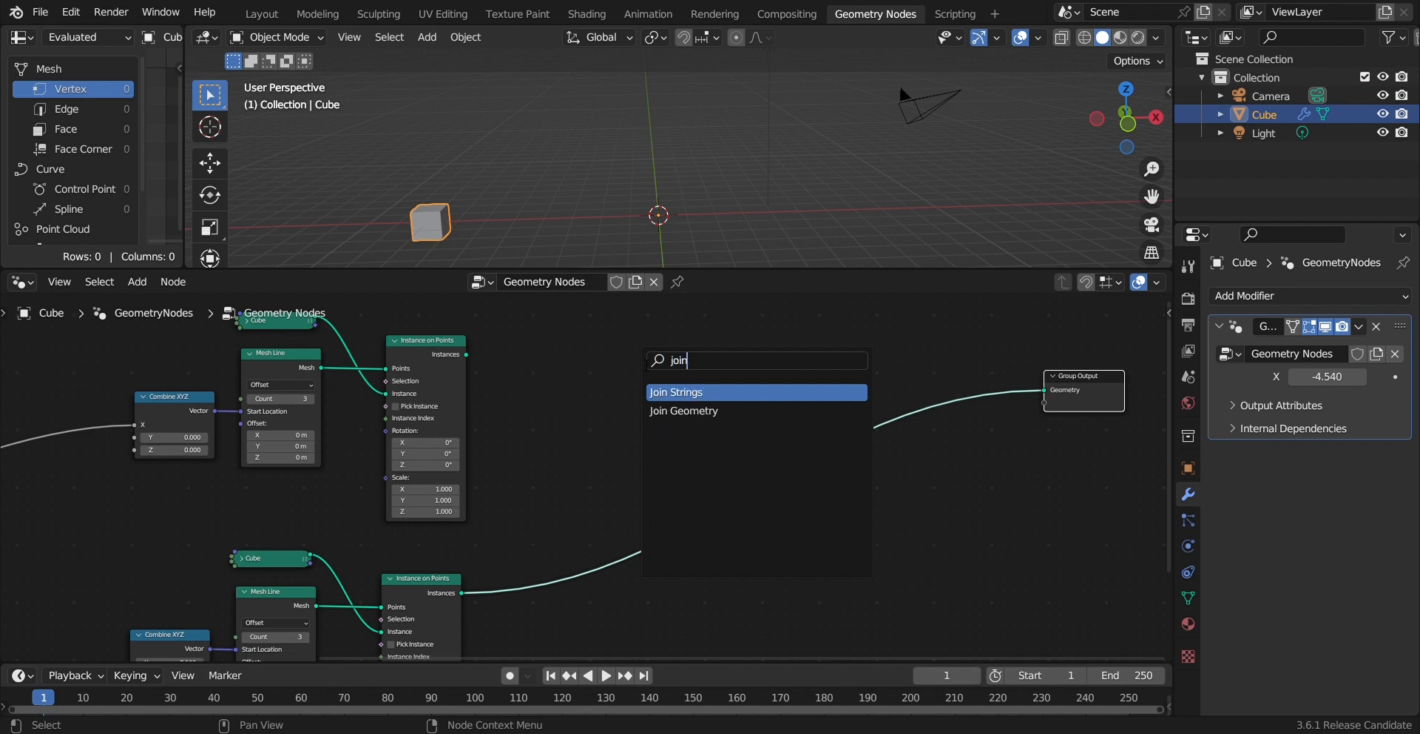
text( geom)
key(Return)
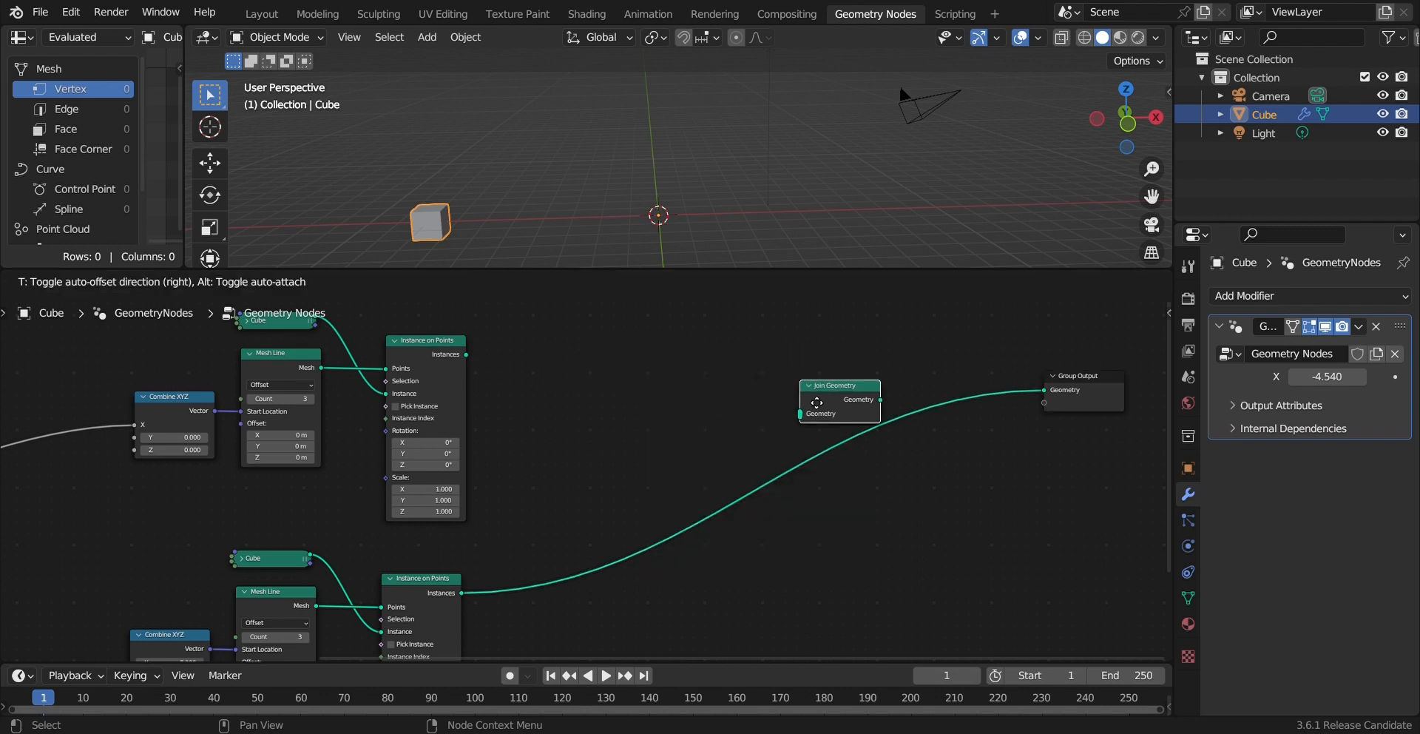
click(829, 416)
mouse_move(853, 422)
mouse_down()
mouse_move(769, 419)
mouse_move(841, 406)
mouse_up()
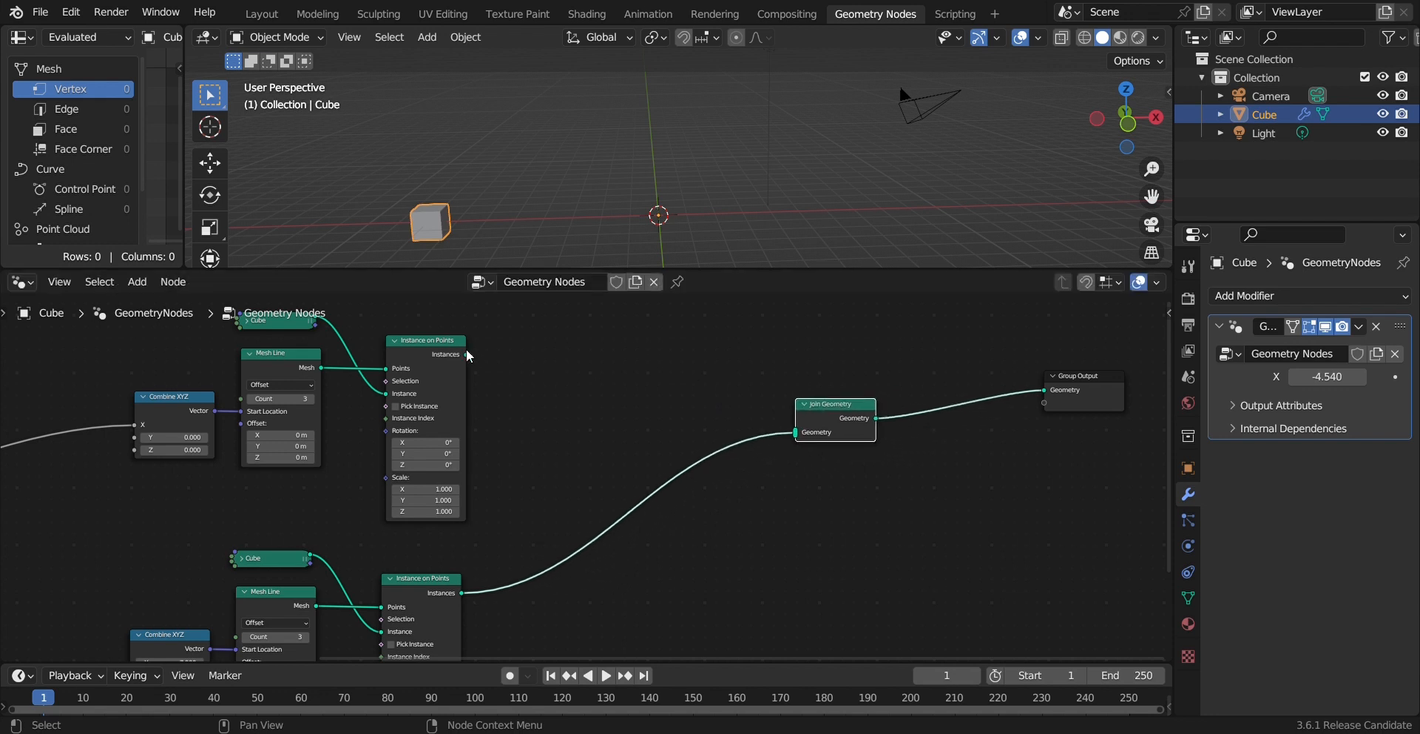
Step: Connect the original Instance on Points node's Instances output to the Join Geometry node
drag(468, 355, 798, 435)
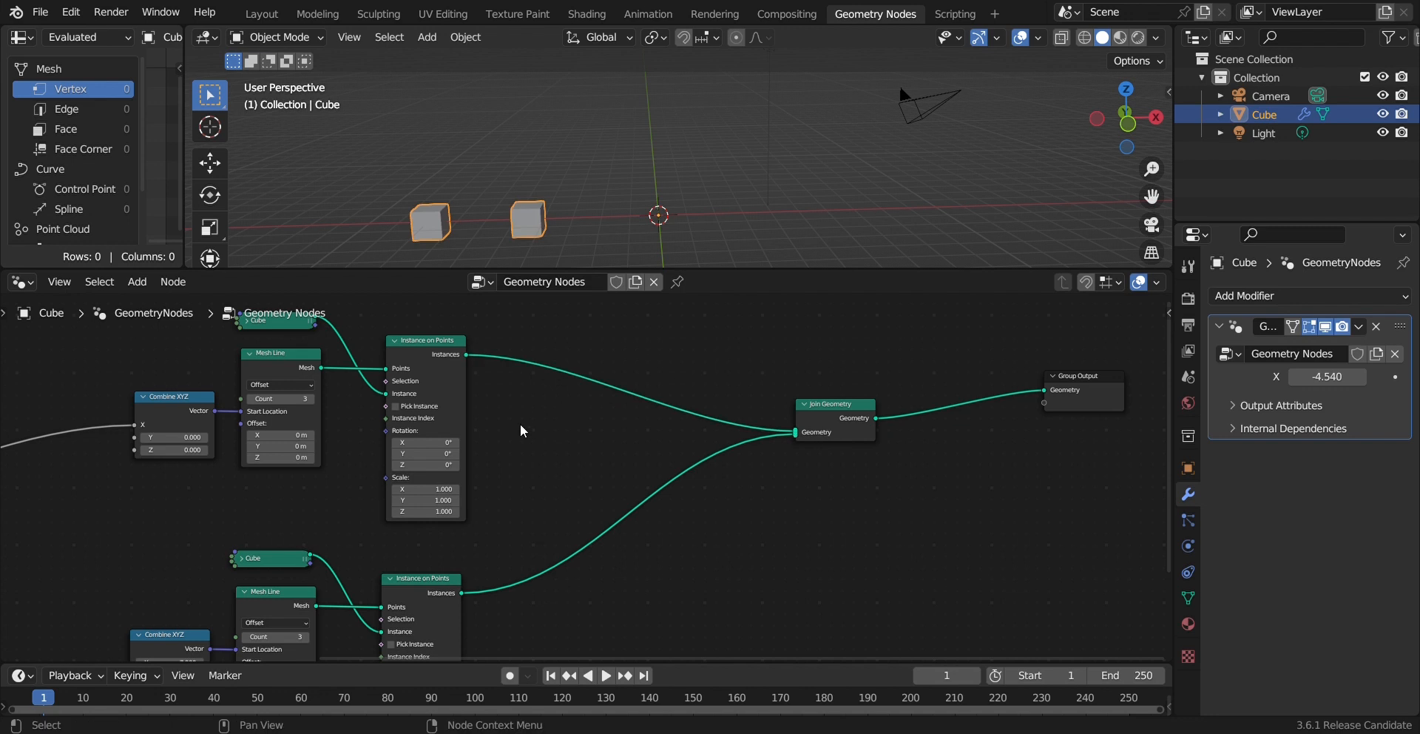
scroll(526, 440, down, 2)
scroll(762, 415, down, 1)
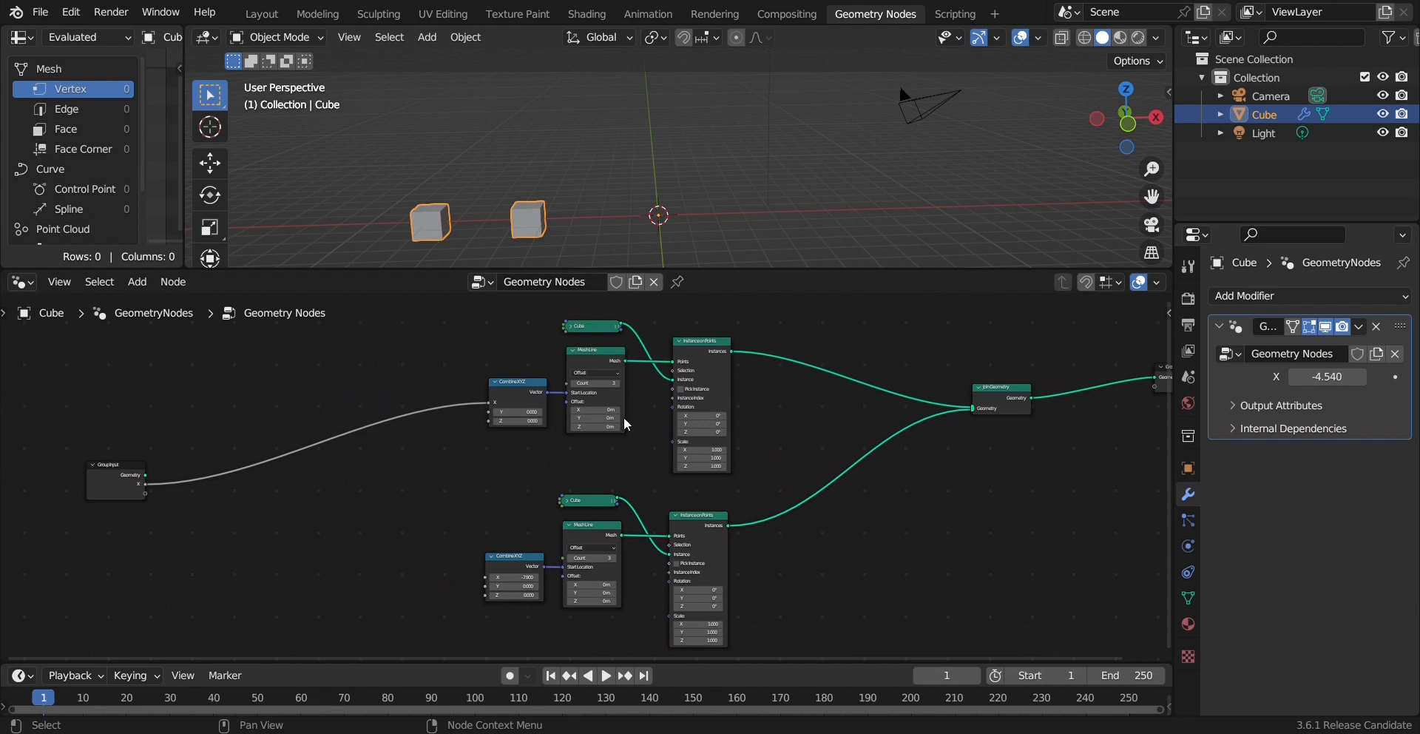
Step: Set the modifier's X value to 6.970 and connect the duplicated Combine XYZ's X to the Group Input's X
mouse_move(1327, 376)
mouse_down()
mouse_move(1309, 377)
mouse_move(1392, 378)
mouse_move(1237, 376)
mouse_move(1309, 376)
mouse_up()
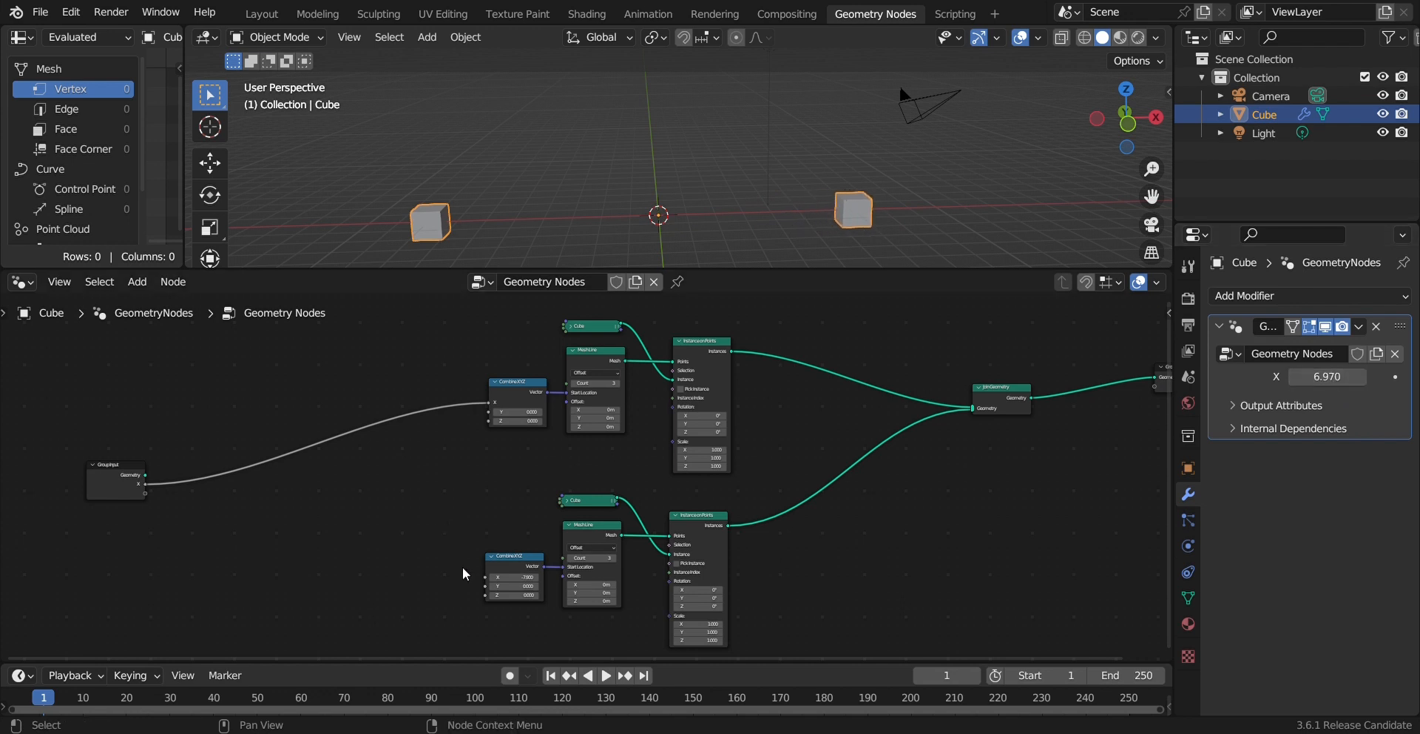
scroll(474, 536, up, 2)
middle_drag(469, 514, 674, 495)
drag(642, 600, 145, 469)
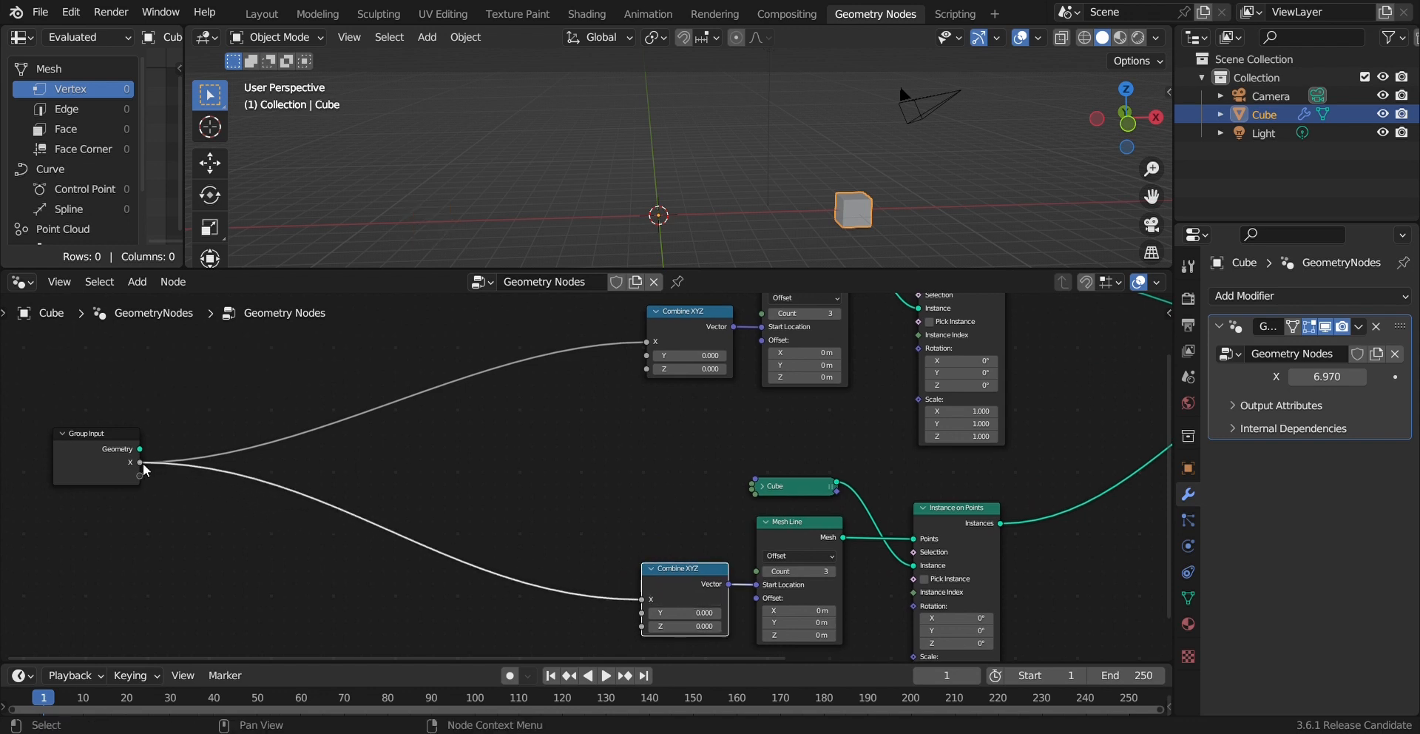
Step: Try a Y offset on the duplicated Combine XYZ, reset it to 0.000, and set the modifier's X to -7.170
mouse_move(1327, 377)
mouse_down()
mouse_move(1184, 376)
mouse_move(1369, 377)
mouse_move(1344, 377)
mouse_up()
mouse_move(699, 617)
mouse_down()
mouse_move(732, 616)
mouse_move(710, 616)
mouse_up()
click(702, 614)
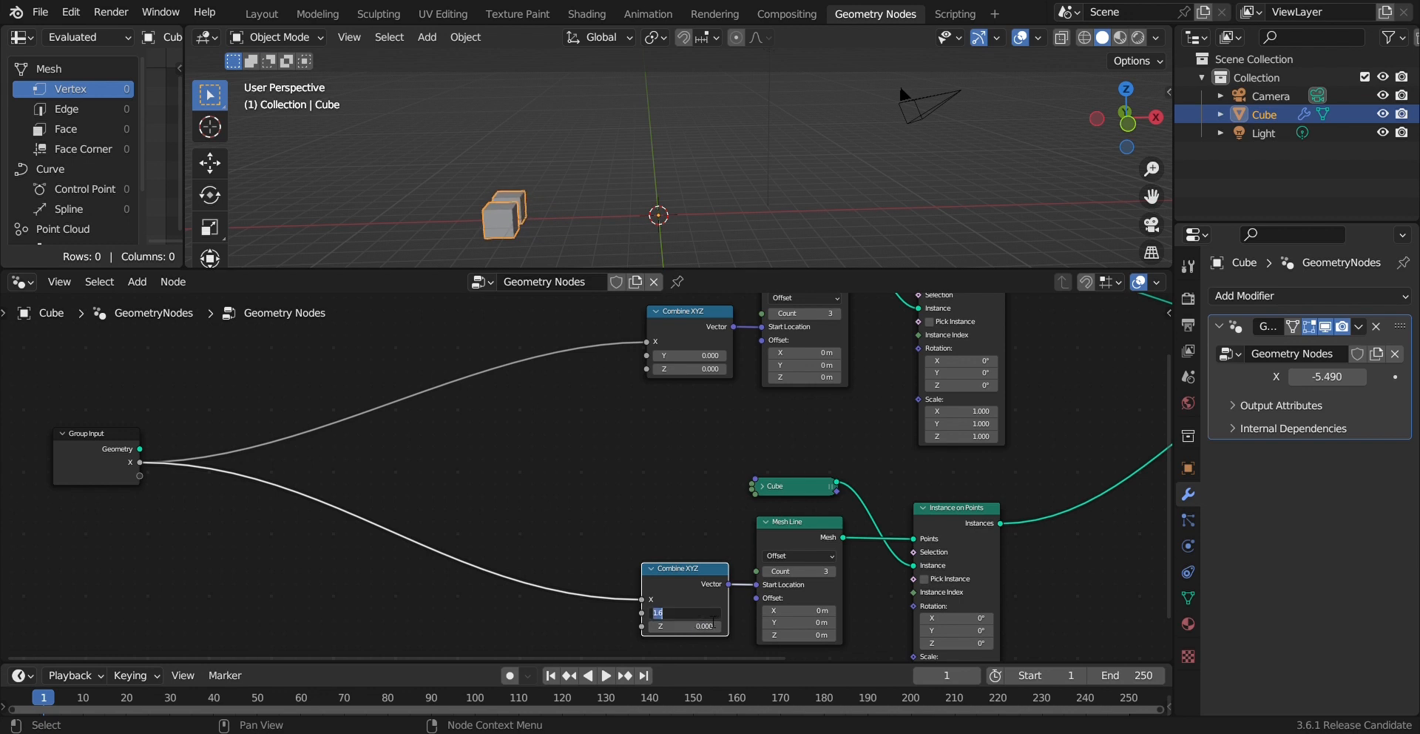
key(Return)
drag(1331, 377, 1302, 378)
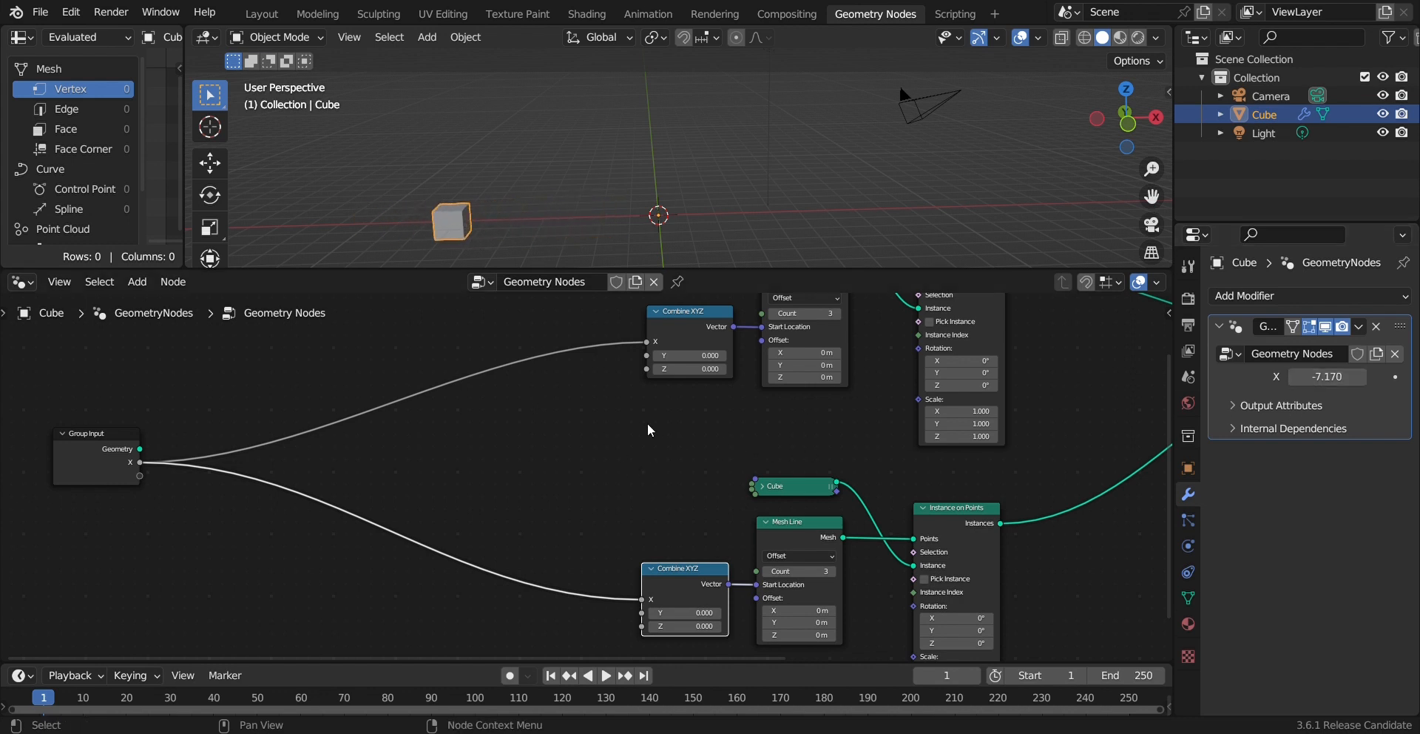
Step: Move the duplicated node chain farther down and away from the Group Input to make room before its Combine XYZ
scroll(600, 461, down, 1)
middle_drag(634, 464, 588, 459)
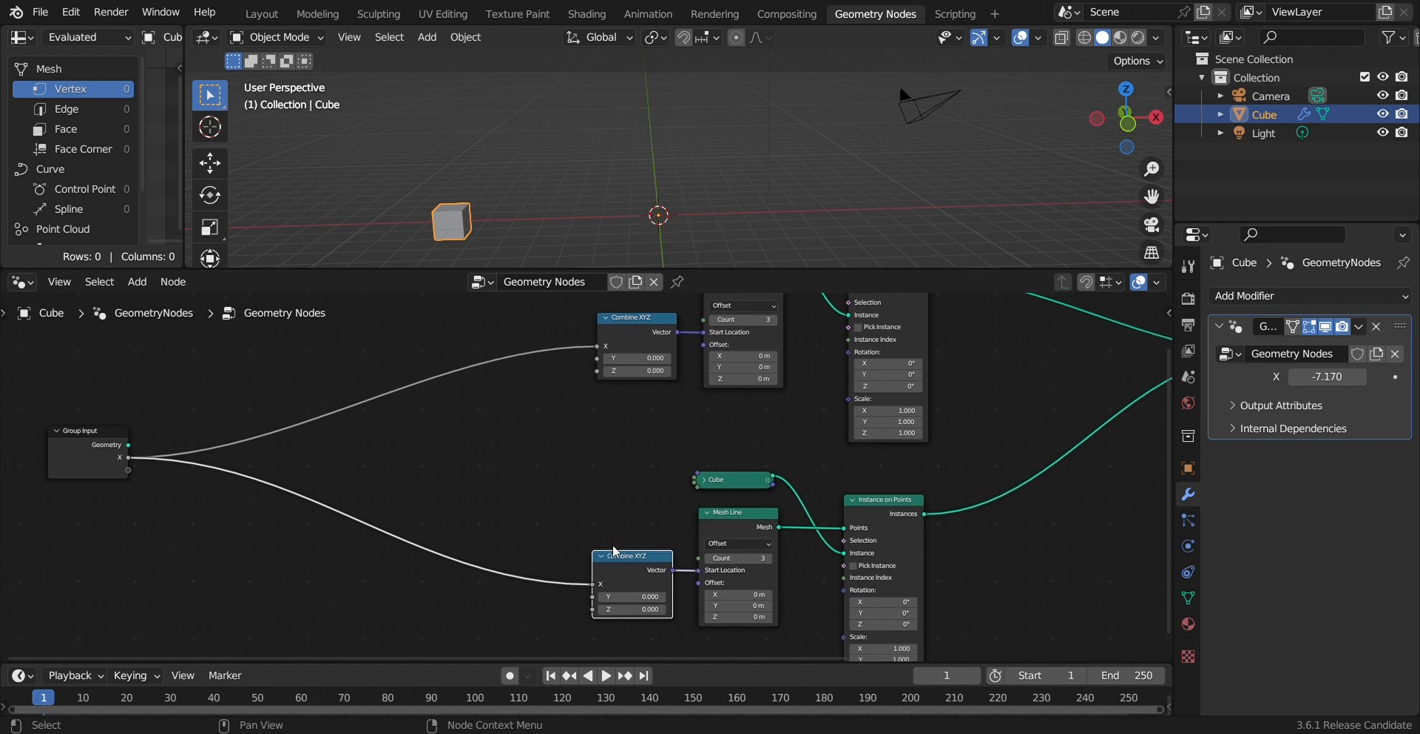
drag(637, 553, 645, 552)
scroll(838, 542, down, 2)
drag(823, 500, 828, 498)
drag(553, 472, 807, 591)
drag(805, 494, 793, 526)
middle_drag(793, 527, 792, 383)
scroll(663, 481, up, 2)
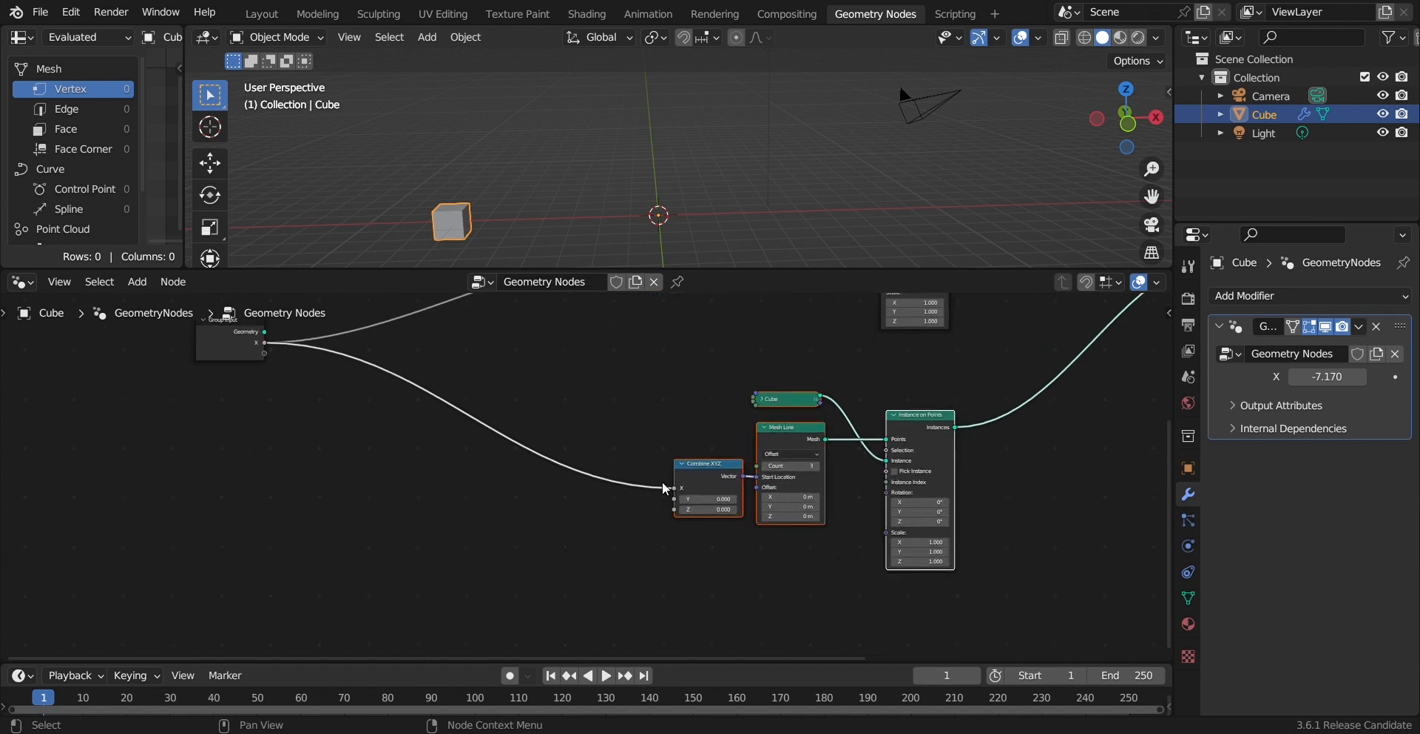
Step: Insert a Math node on the link between the Group Input's X and the duplicated Combine XYZ, and position it
key(shift+a)
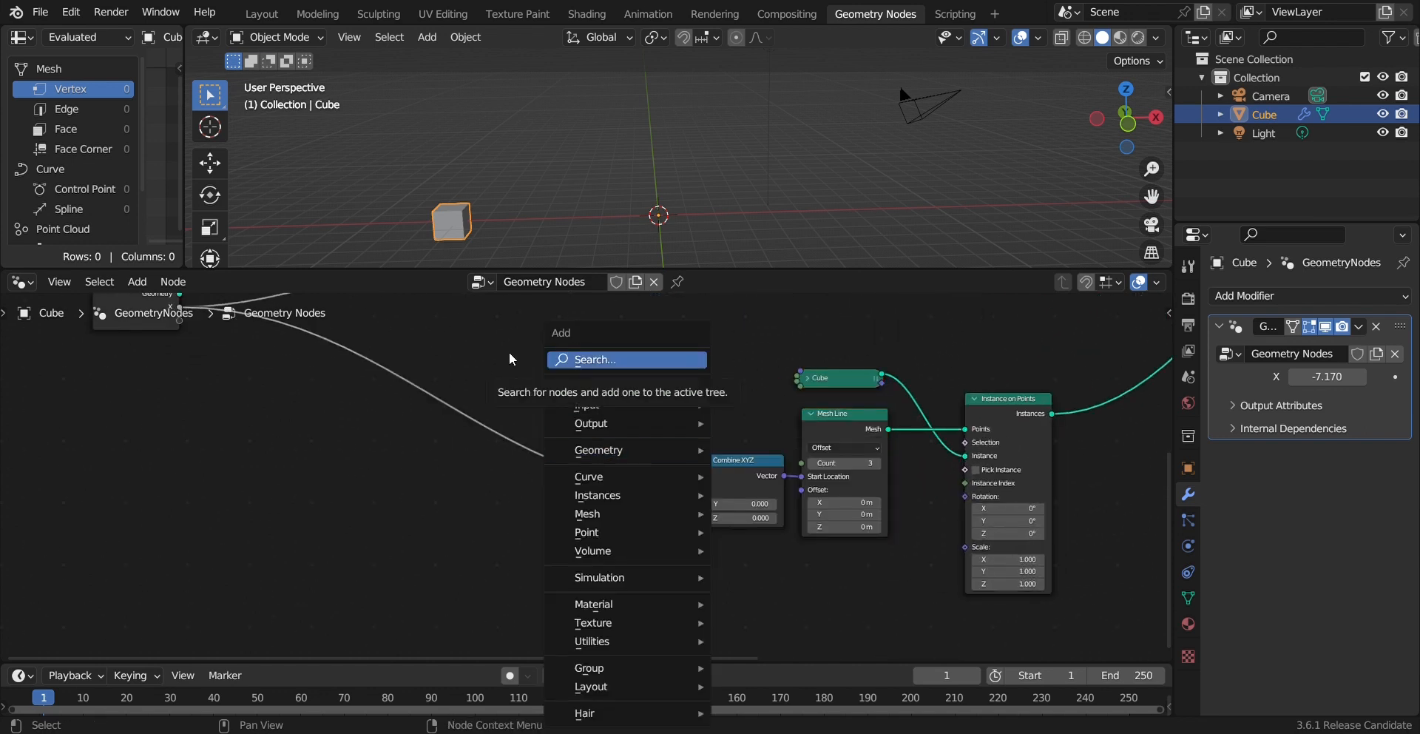
click(606, 360)
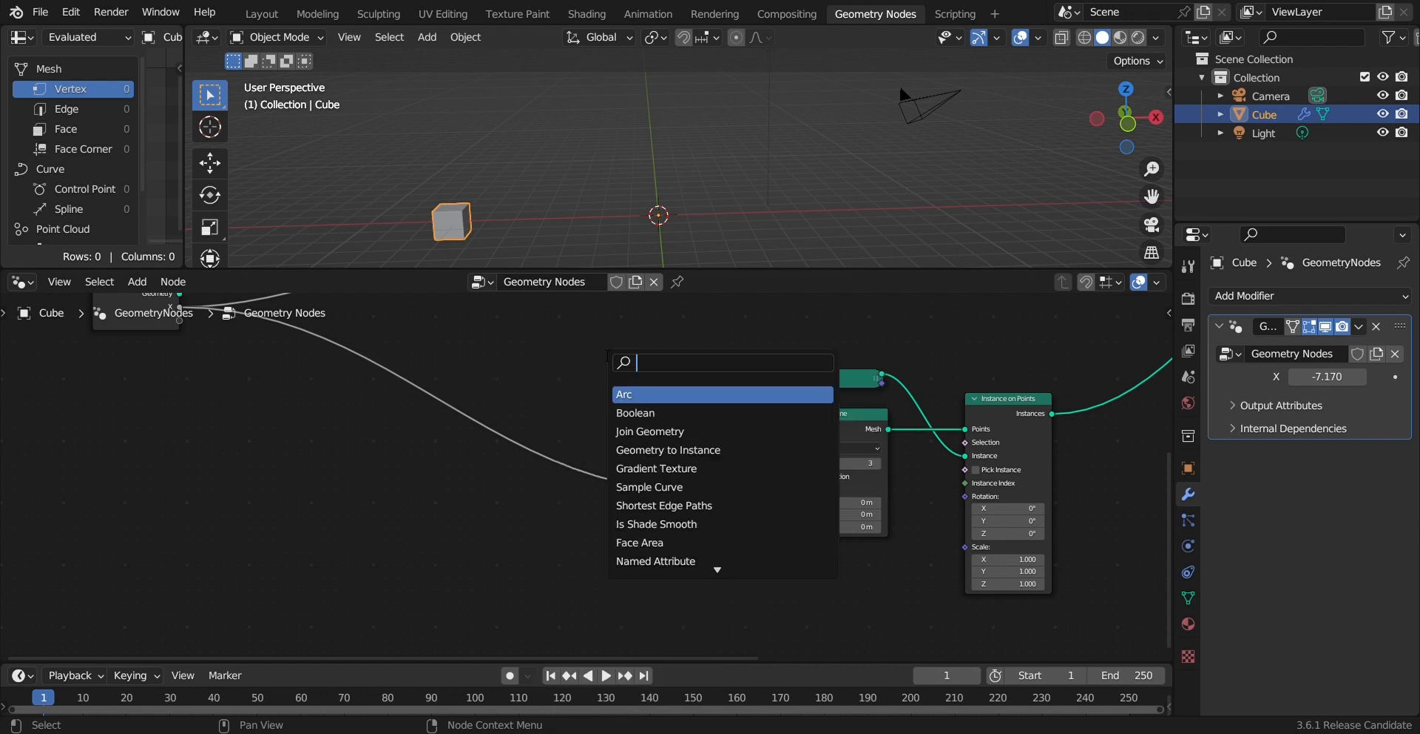
text(math)
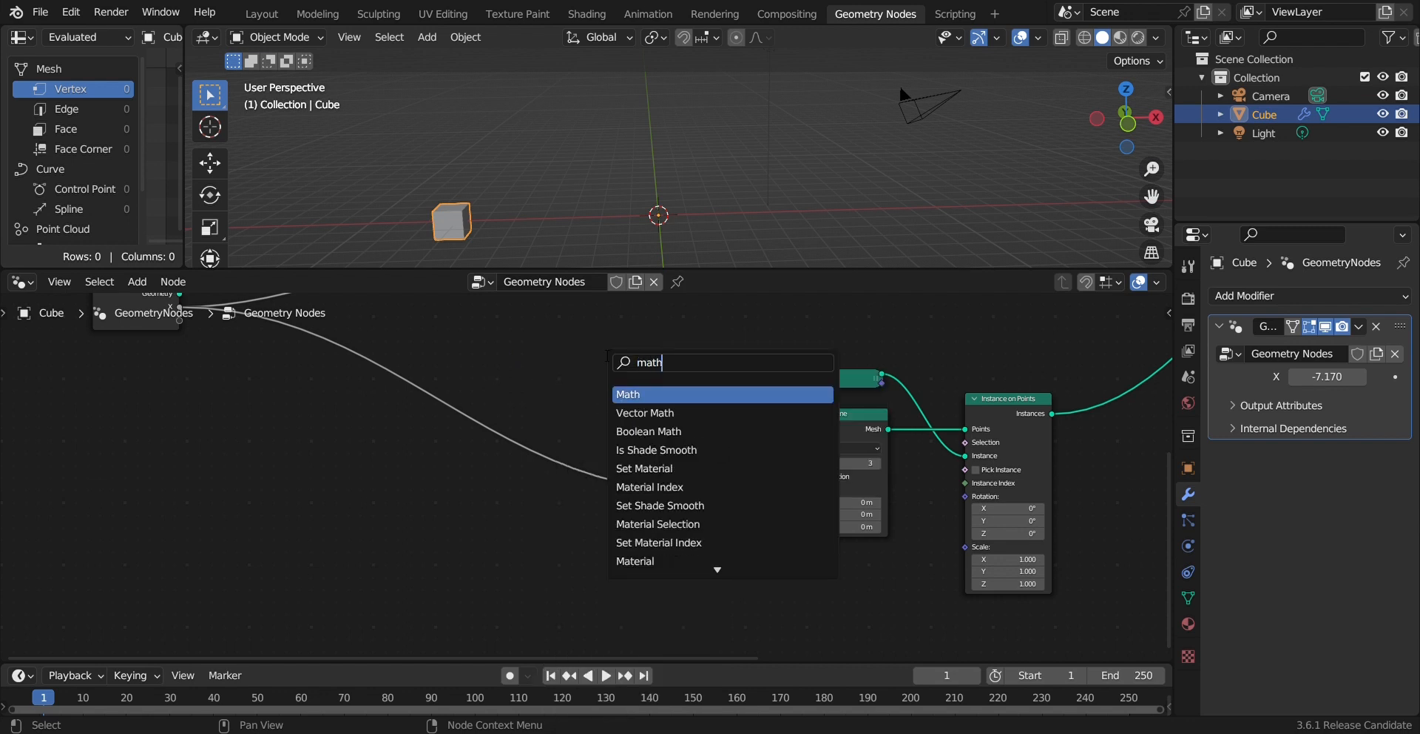
key(Return)
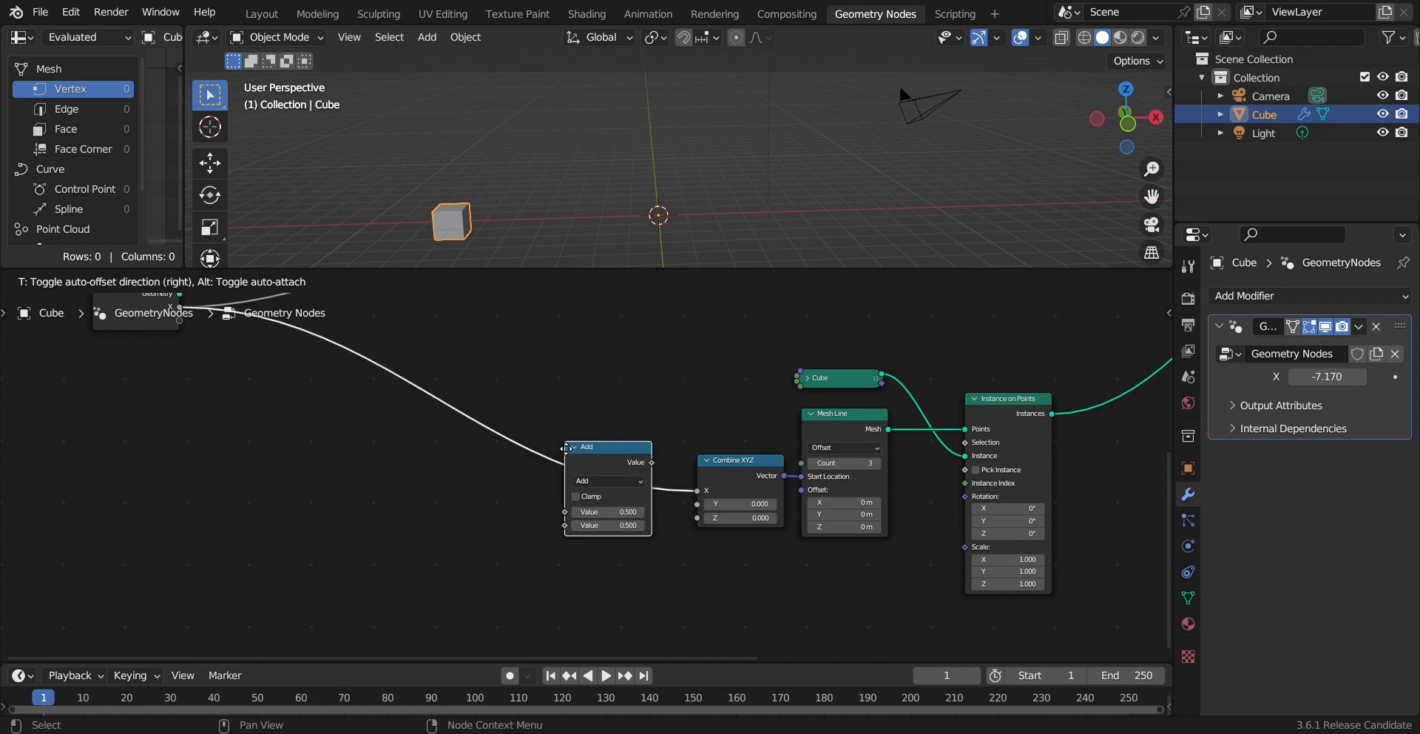
click(561, 438)
drag(600, 441, 593, 423)
Step: Change the Math node's operation to Multiply and set the modifier's X value to -8.540
click(595, 498)
key(Return)
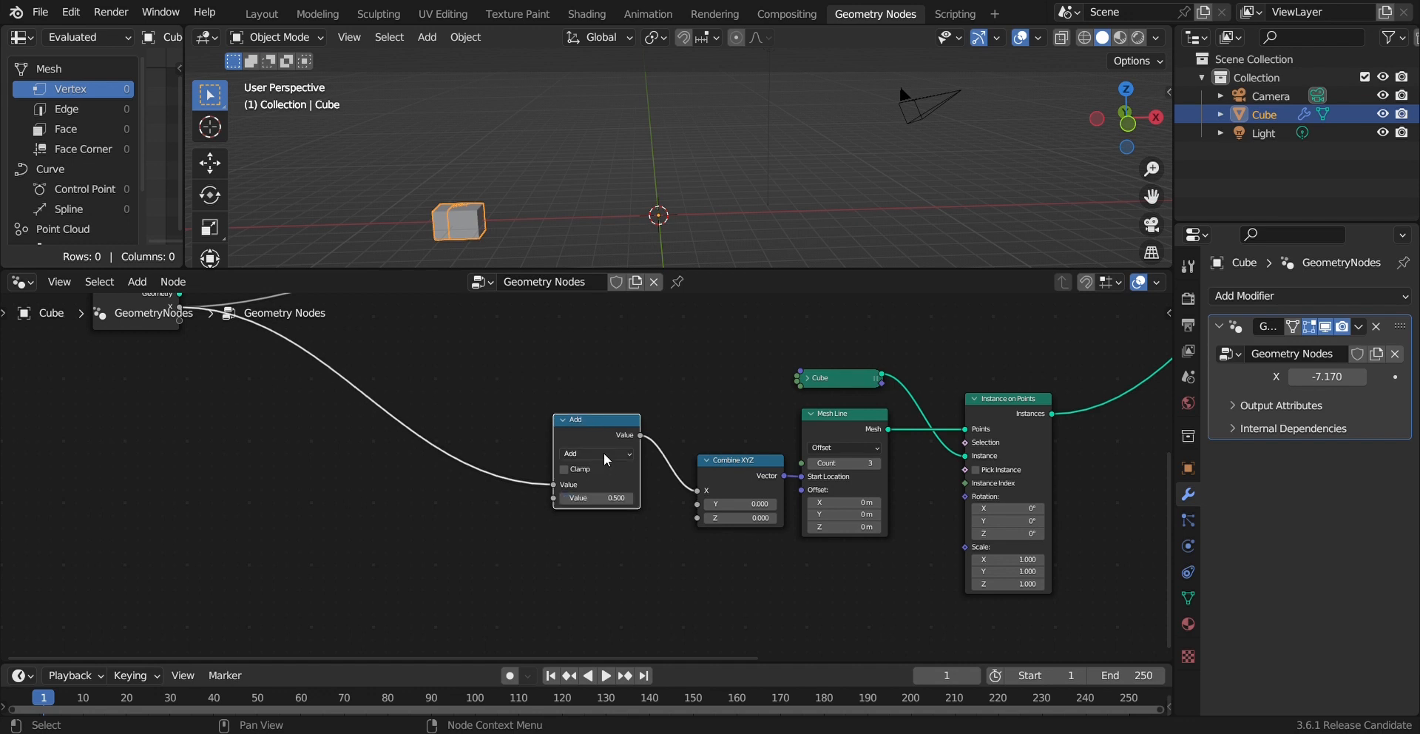
click(603, 453)
click(593, 515)
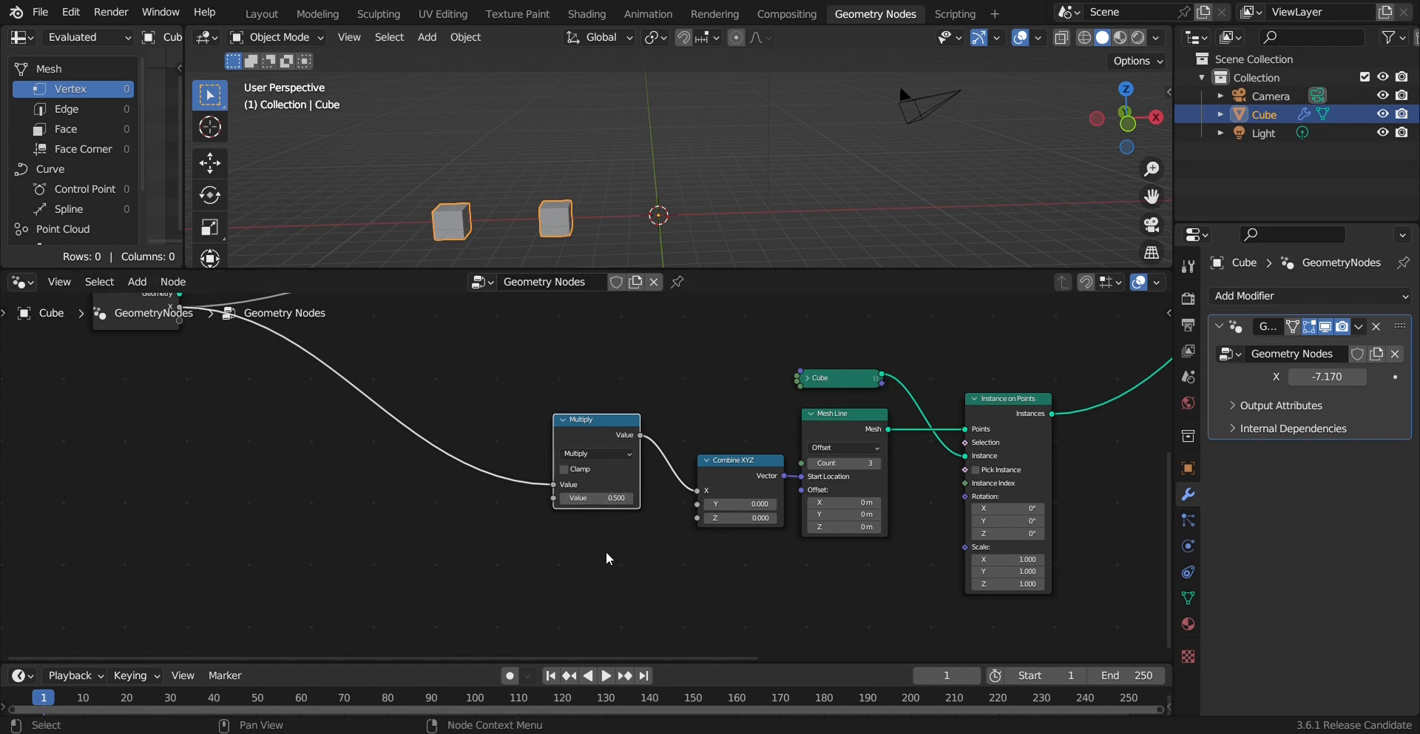
middle_drag(597, 522, 573, 583)
drag(1328, 376, 1228, 377)
scroll(592, 562, up, 4)
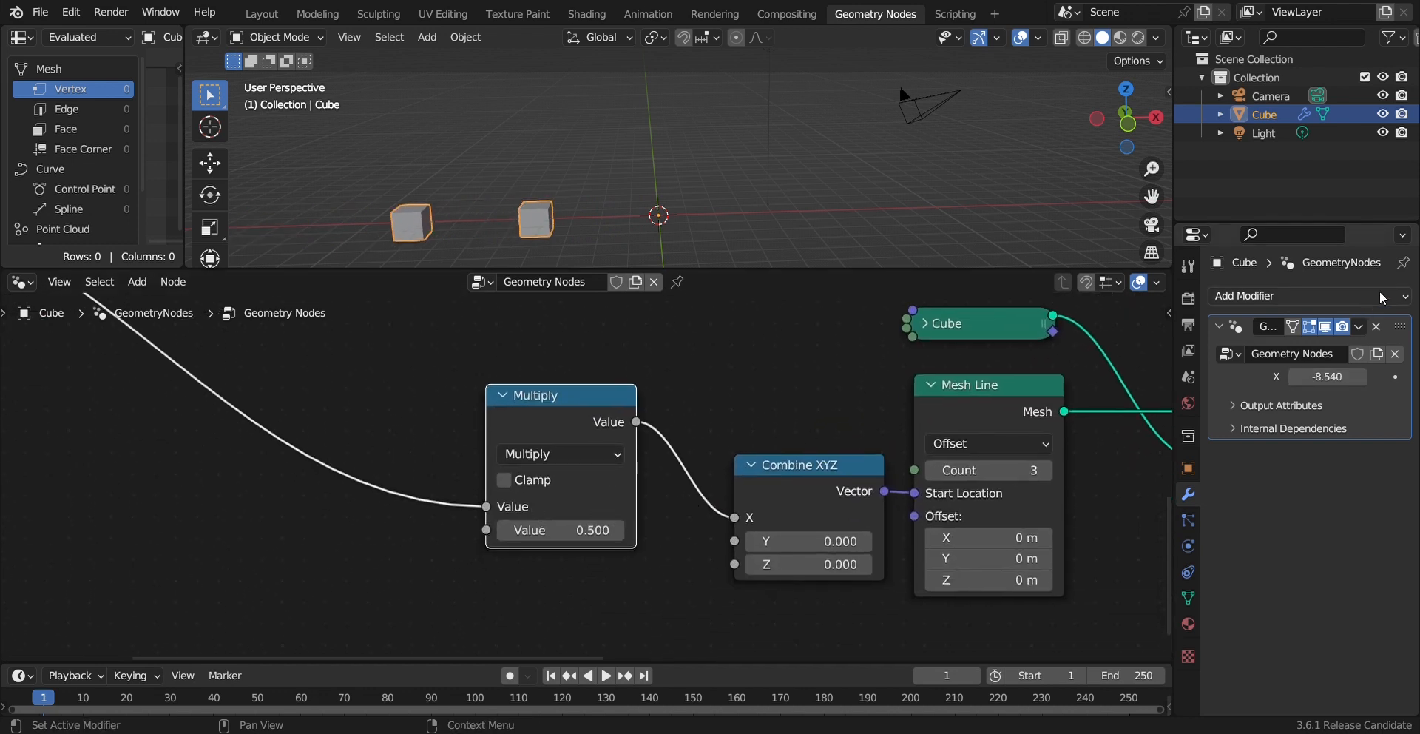
Step: Try a multiplier of 1.000 on the Multiply node while varying the modifier's X value
mouse_move(1327, 377)
mouse_down()
mouse_move(1406, 377)
mouse_move(1265, 377)
mouse_move(1384, 377)
mouse_move(1294, 377)
mouse_move(1317, 376)
mouse_up()
click(586, 540)
text(1)
key(Return)
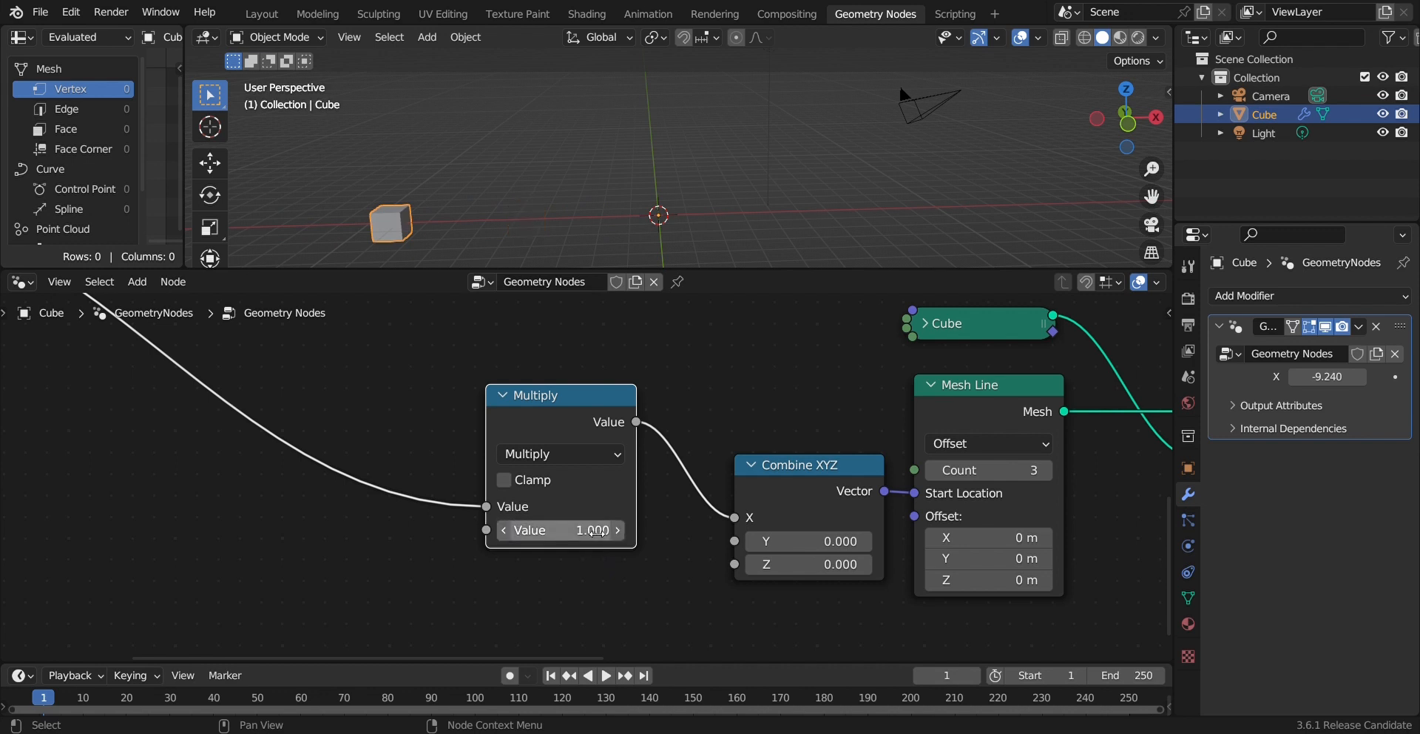
drag(1316, 376, 1272, 377)
key(ctrl+z)
Step: Set the Multiply node's value to -1.000 and the modifier's X to -6.640 to mirror the cubes
click(596, 530)
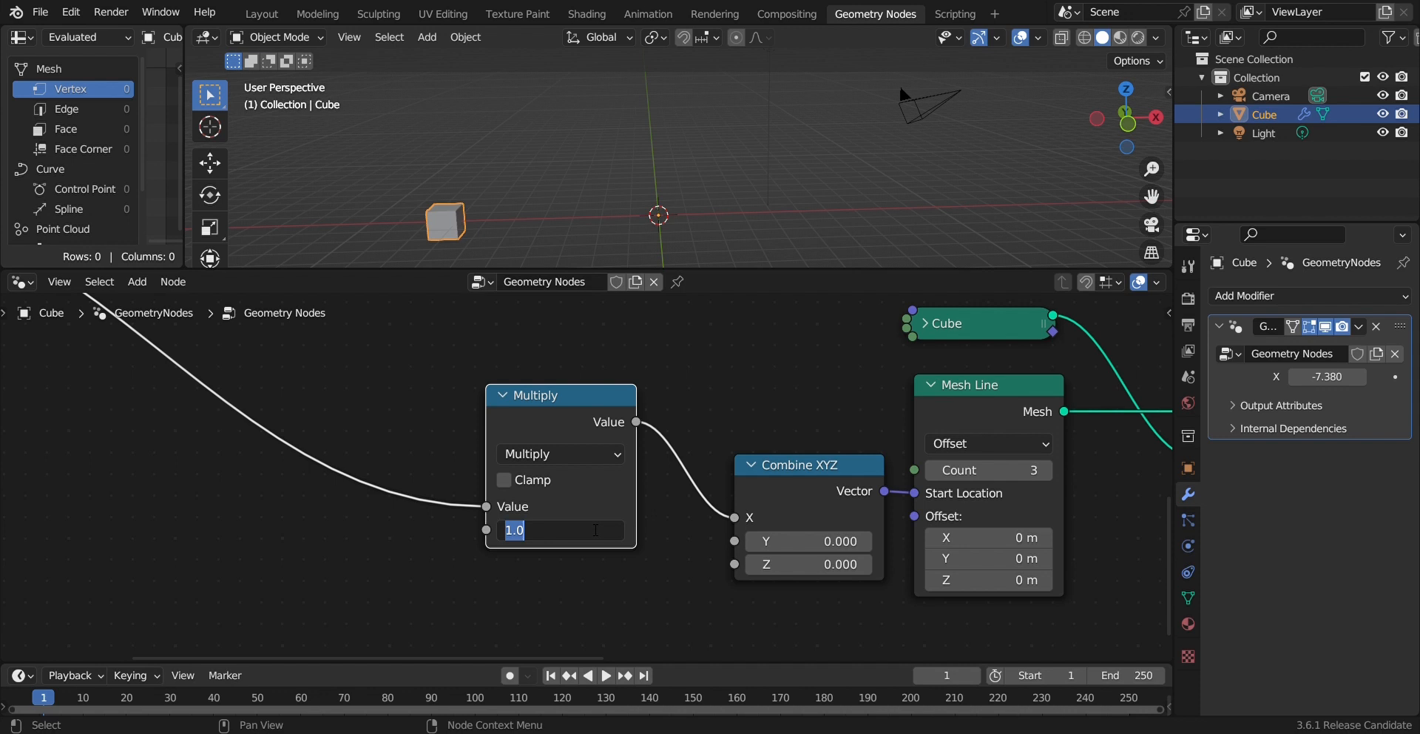
text(-1)
key(Return)
mouse_move(1324, 376)
mouse_down()
mouse_move(1361, 376)
mouse_move(1287, 377)
mouse_move(1357, 377)
mouse_move(1309, 377)
mouse_up()
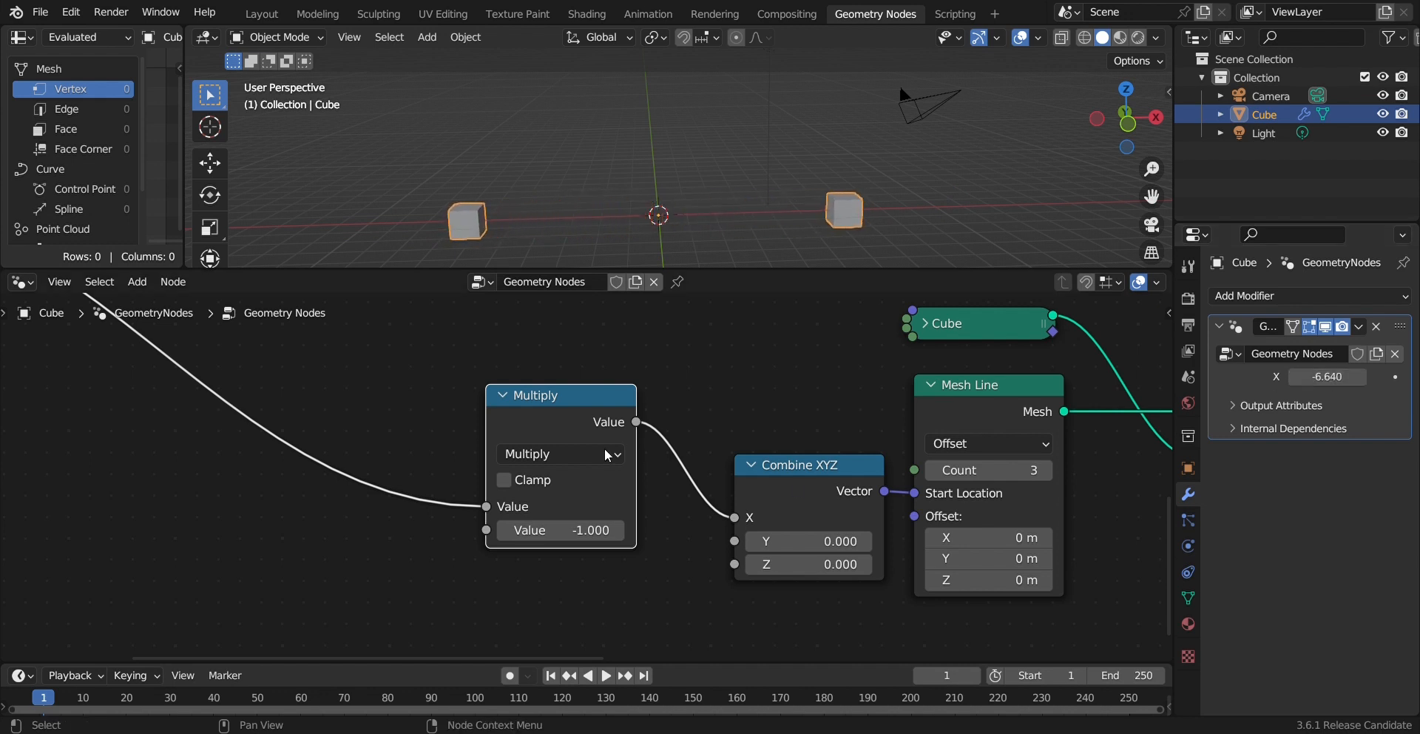
Step: Duplicate a Combine XYZ node below the duplicated chain and connect its Vector to that chain's Instance on Points Scale
scroll(642, 456, down, 4)
middle_drag(639, 450, 642, 477)
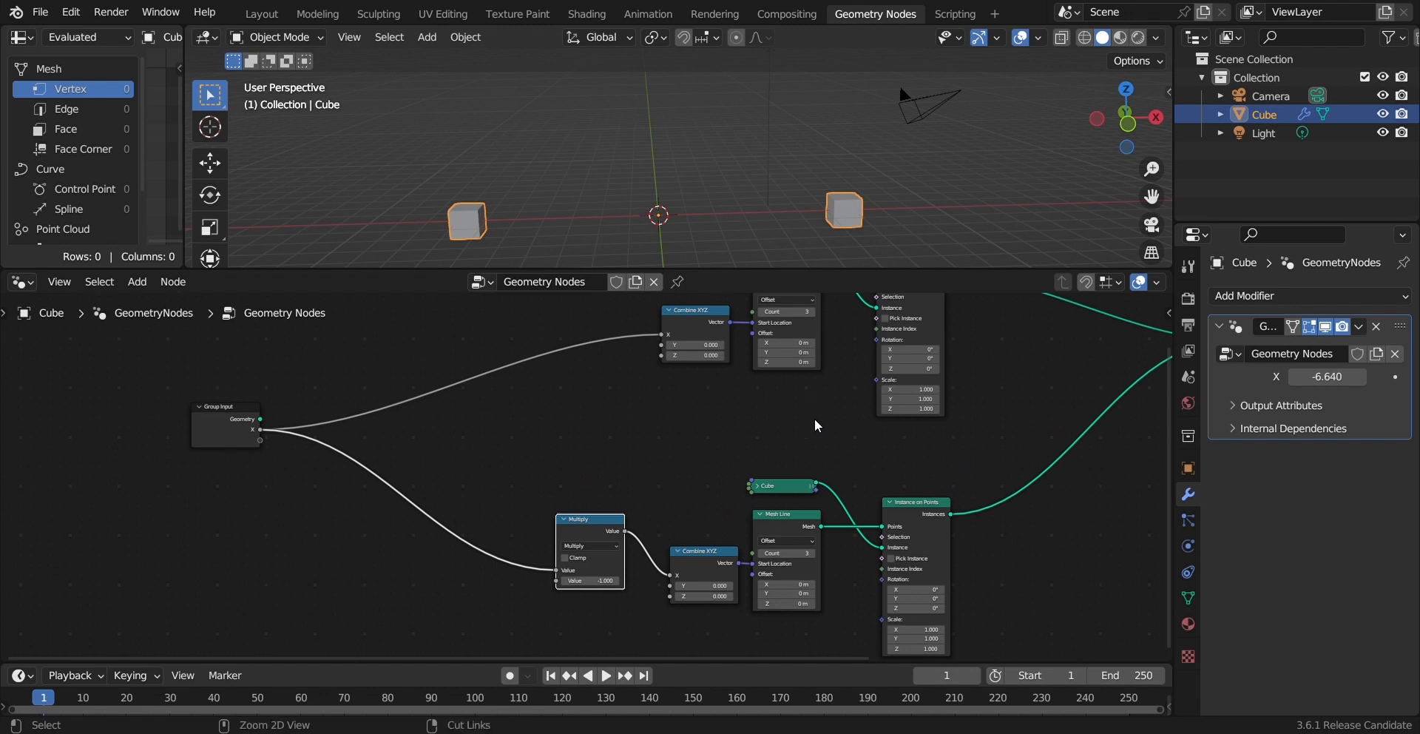
ctrl+middle_drag(1018, 619, 629, 402)
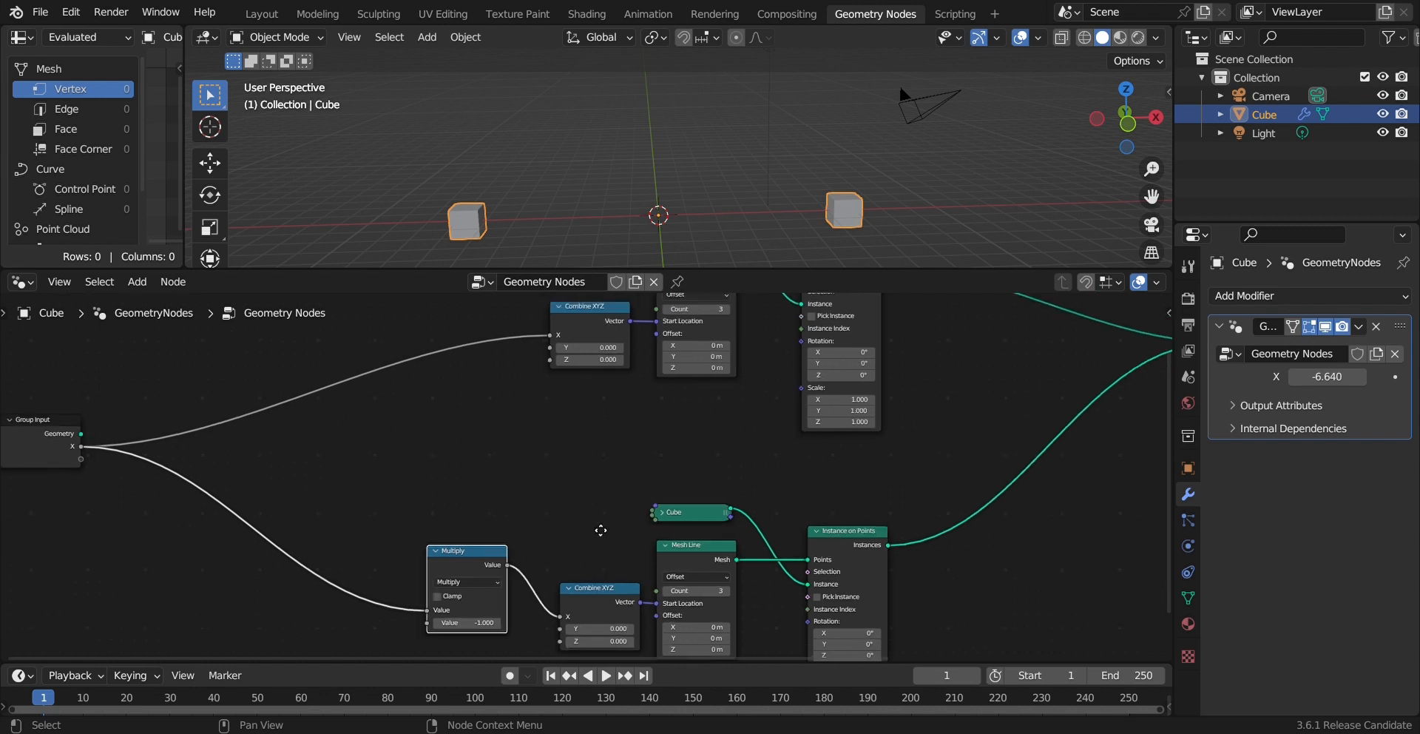
shift+scroll(565, 549, down, 3)
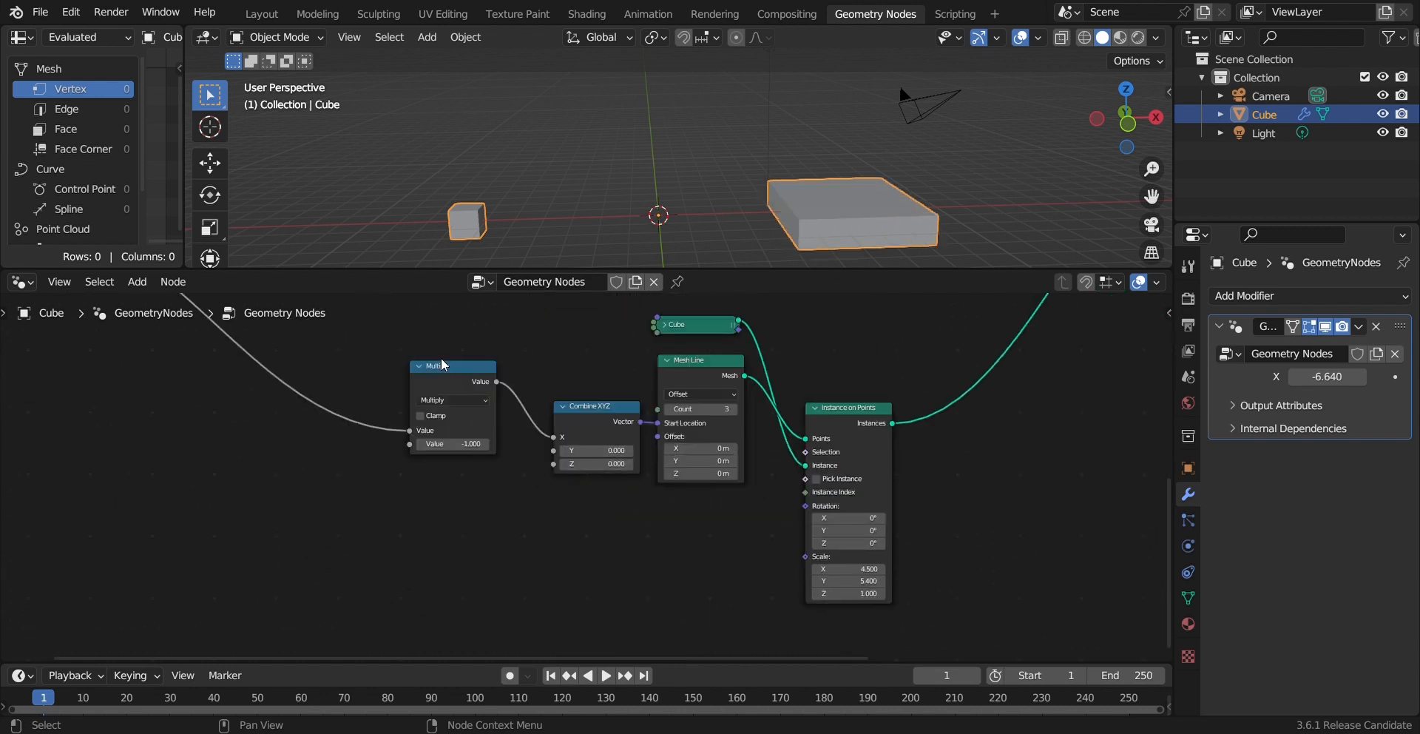
drag(439, 338, 605, 481)
key(shift+d)
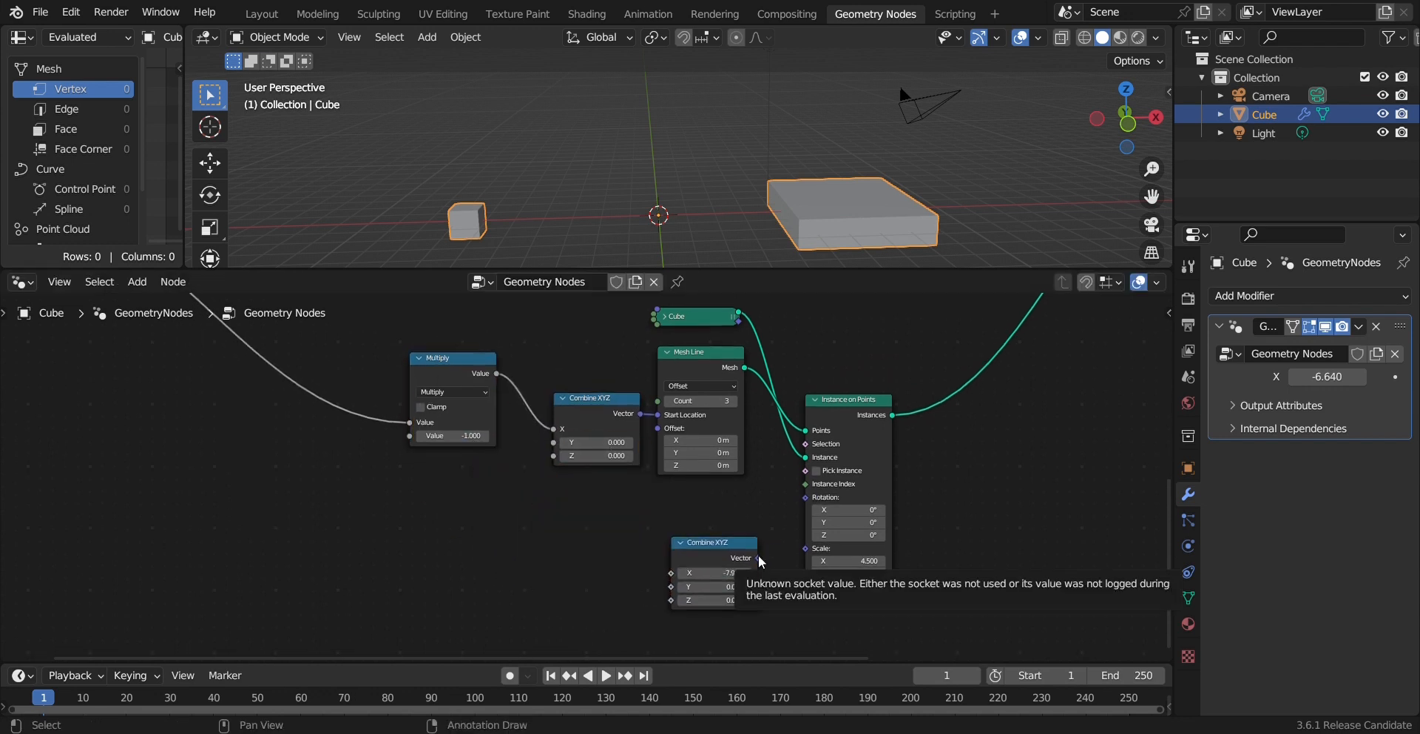
mouse_move(758, 555)
mouse_down()
mouse_move(805, 548)
mouse_move(767, 546)
mouse_up()
Step: Reposition the Group Input node and expose the scale Combine XYZ's X as a new input on it
scroll(635, 538, down, 2)
middle_drag(566, 510, 654, 566)
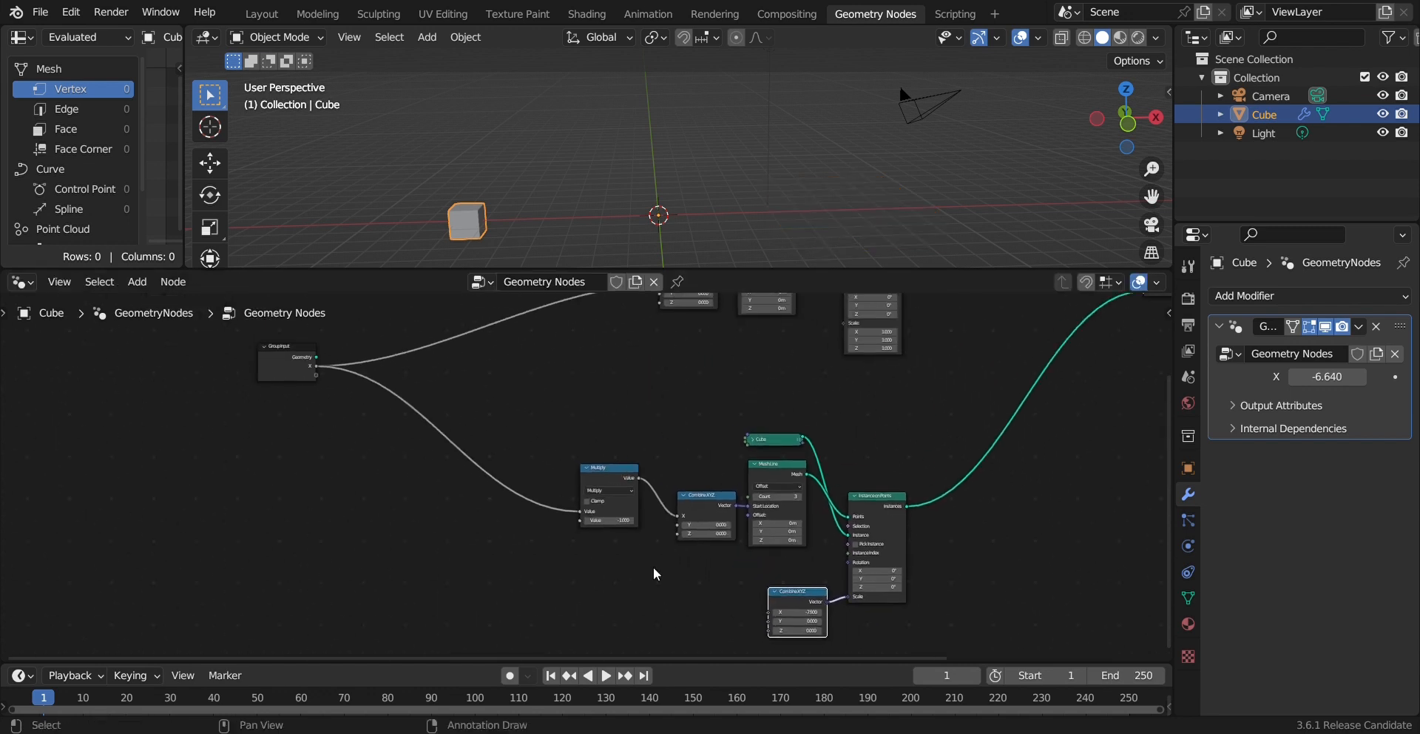
drag(285, 353, 314, 380)
drag(344, 411, 770, 612)
Step: Set the Y and Z values of the scale Combine XYZ node to 1.000
double_click(806, 622)
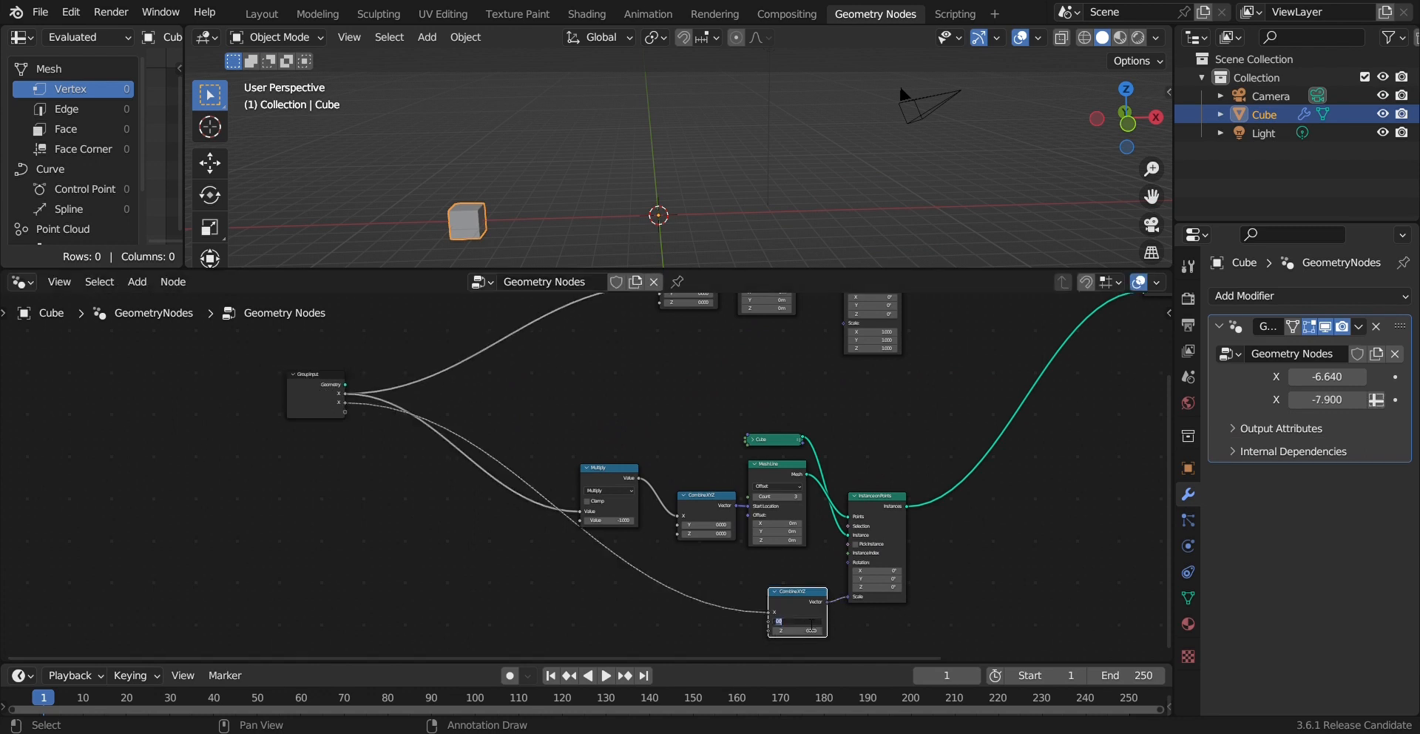
key(Return)
double_click(812, 631)
text(1)
key(Return)
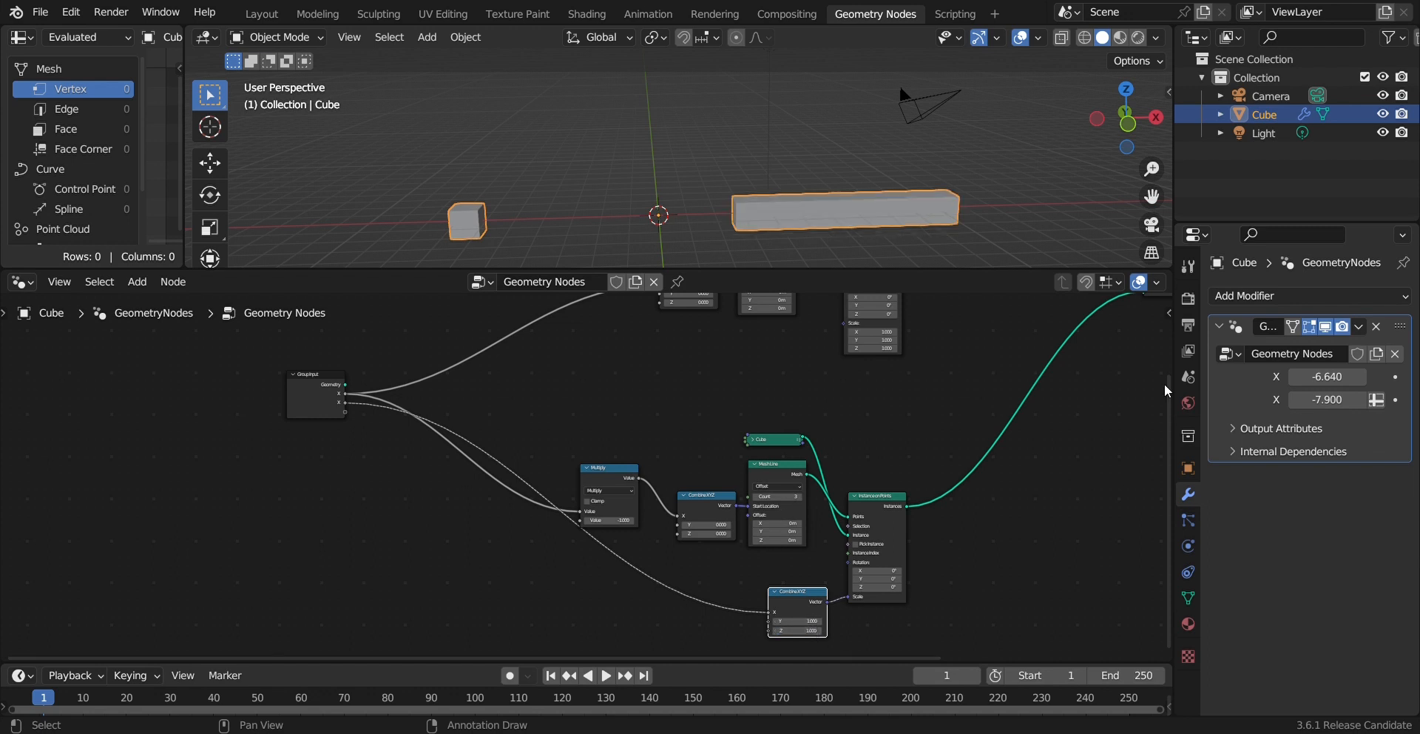
Step: Set the exposed scale X value in the modifier to -2.710 and slightly reposition the scale Combine XYZ node
drag(1343, 404, 1235, 399)
middle_drag(548, 421, 637, 463)
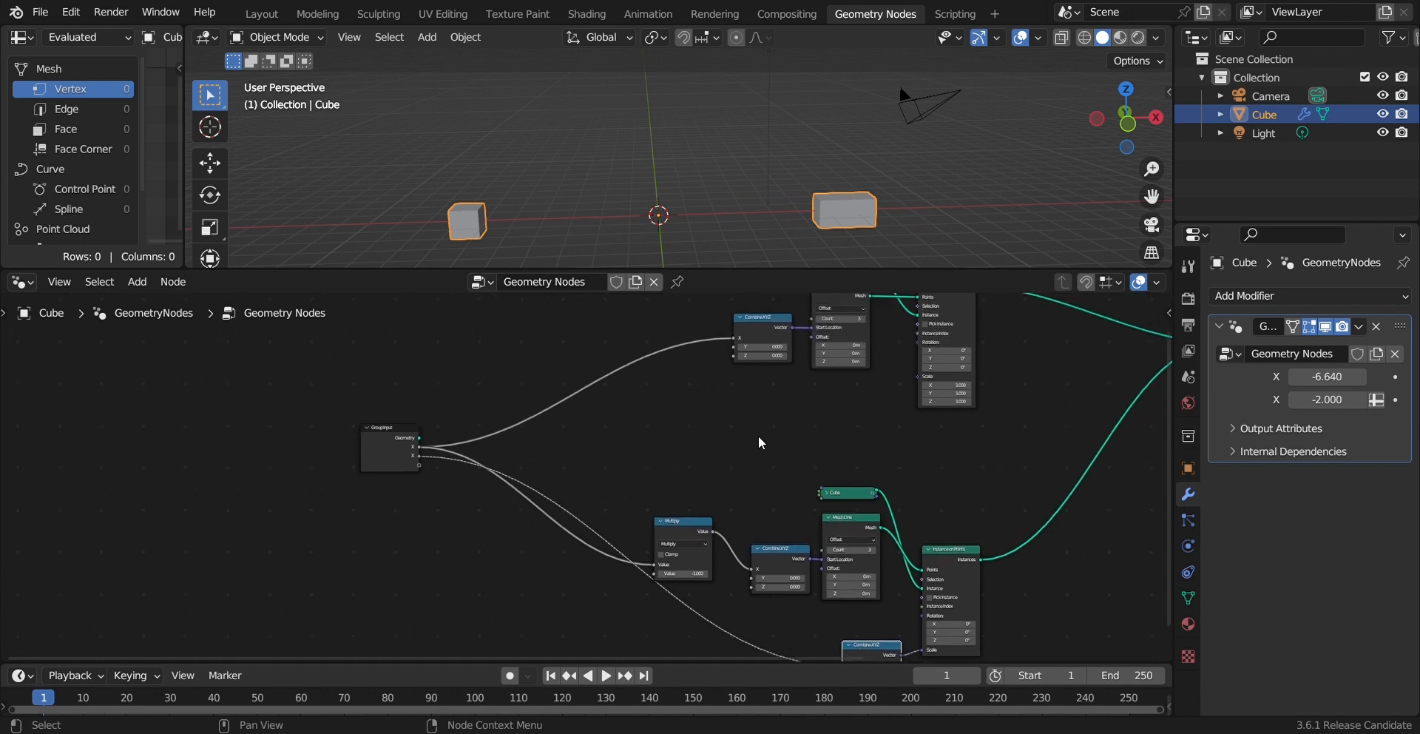
scroll(825, 490, down, 1)
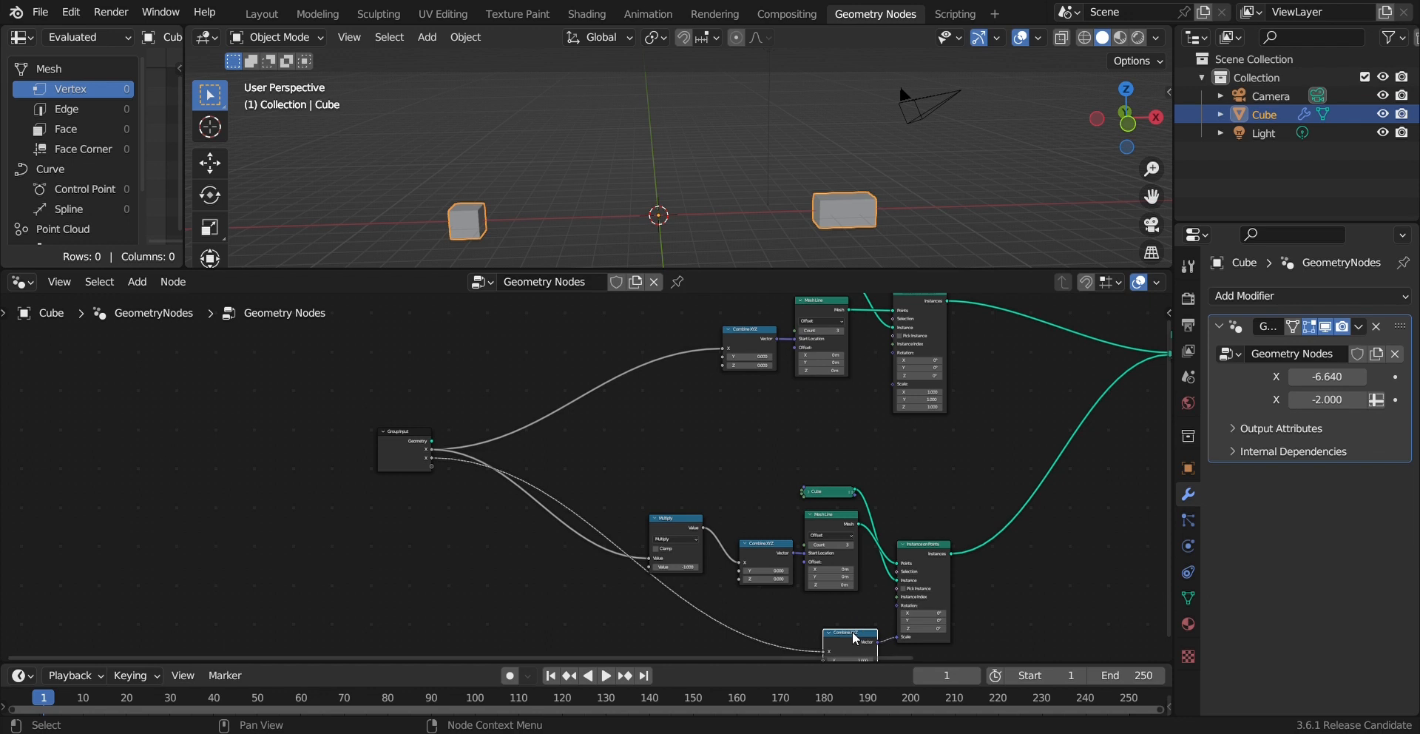
key(ctrl+z)
drag(769, 612, 345, 403)
drag(862, 627, 845, 625)
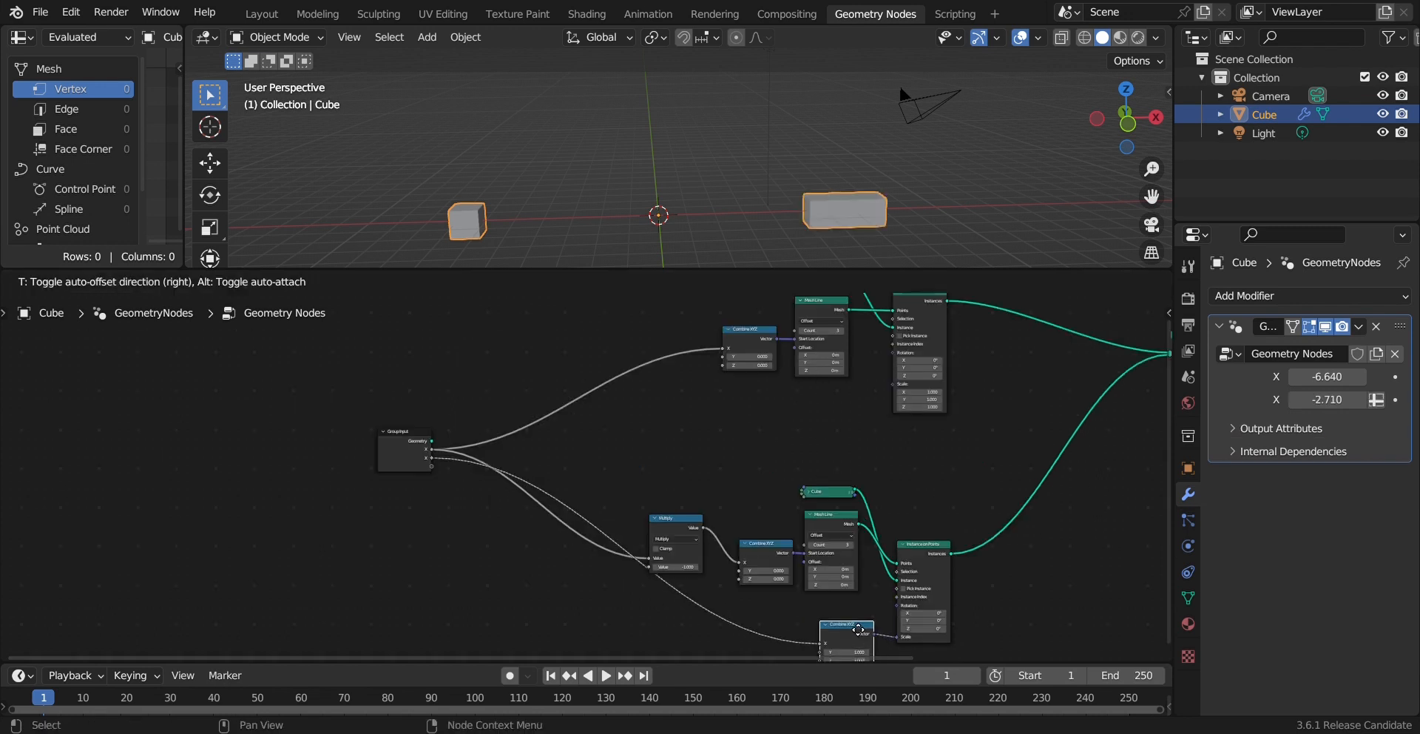
scroll(805, 586, up, 1)
middle_drag(839, 575, 773, 555)
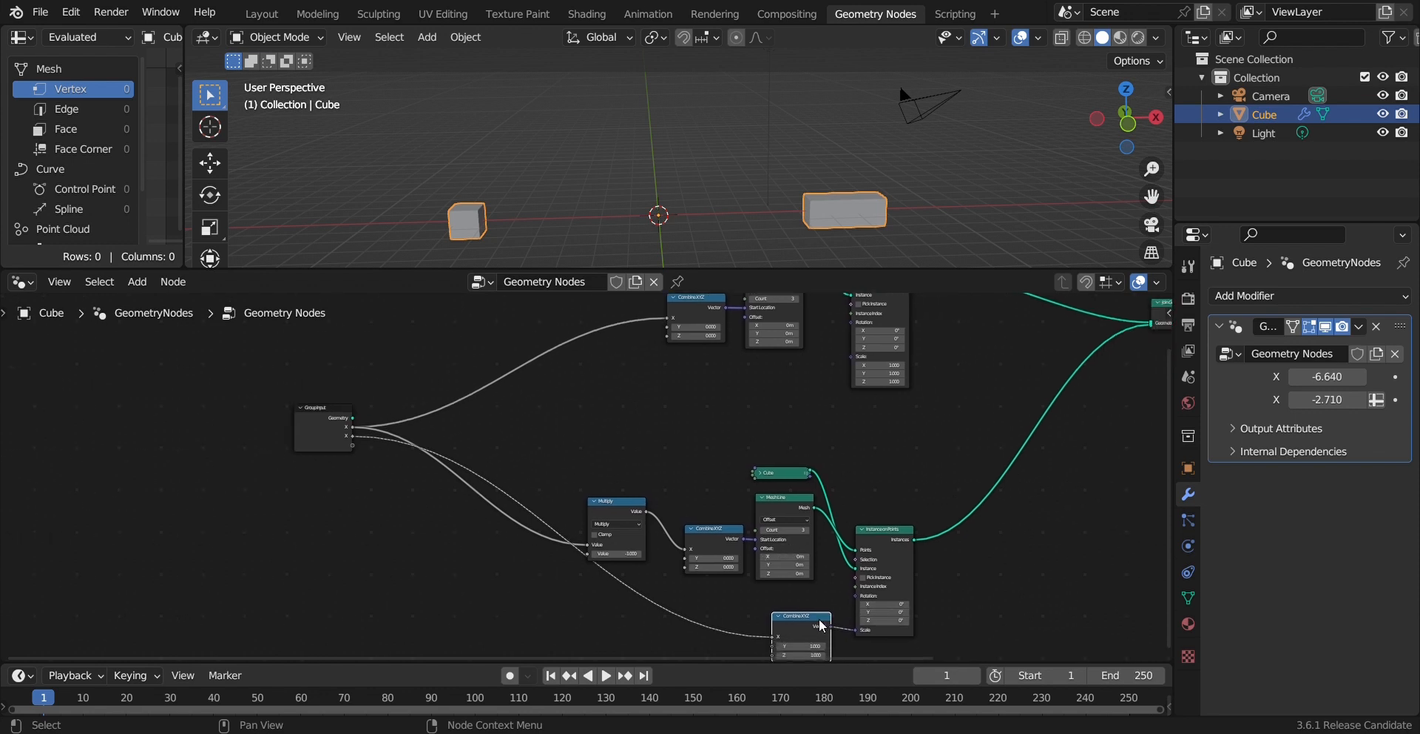
drag(819, 621, 821, 628)
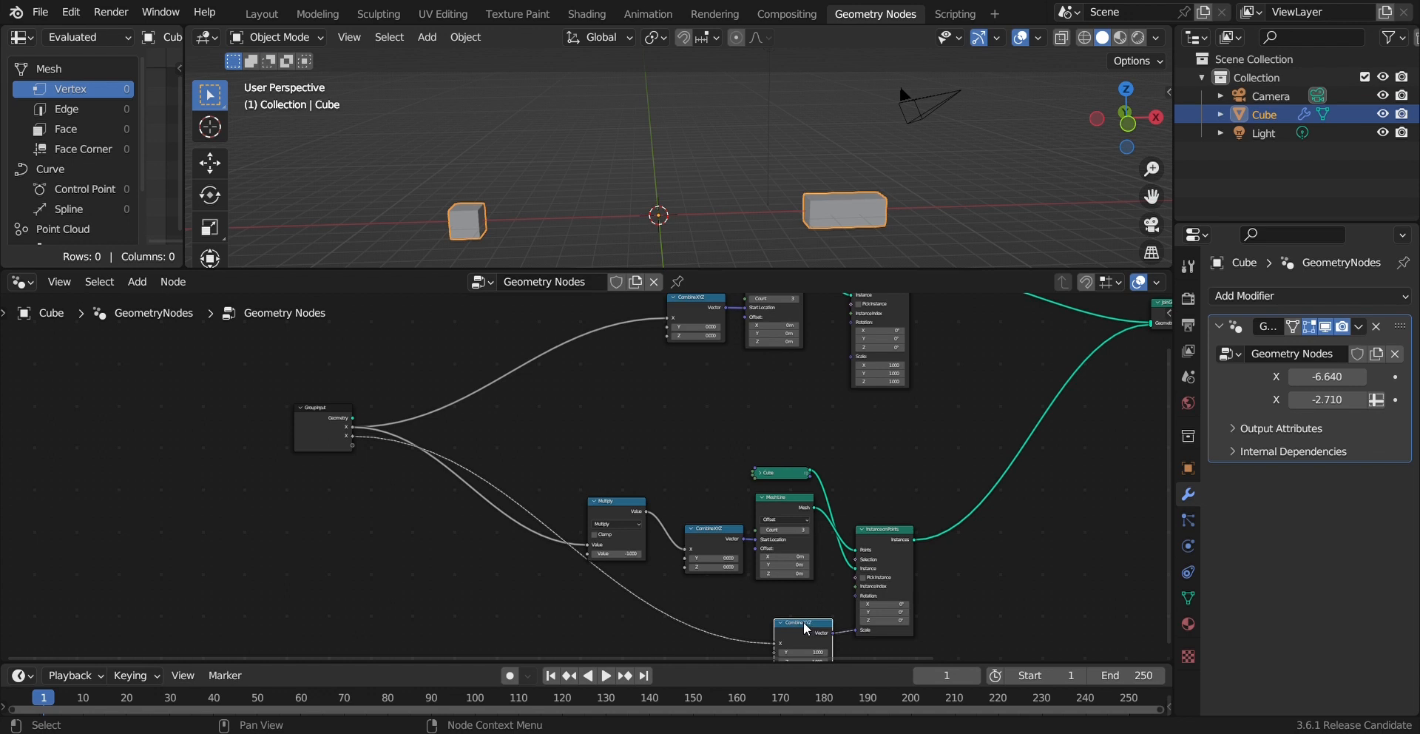
Step: Duplicate the scale Combine XYZ beside the original Instance on Points and connect its Vector to that node's Scale
key(g)
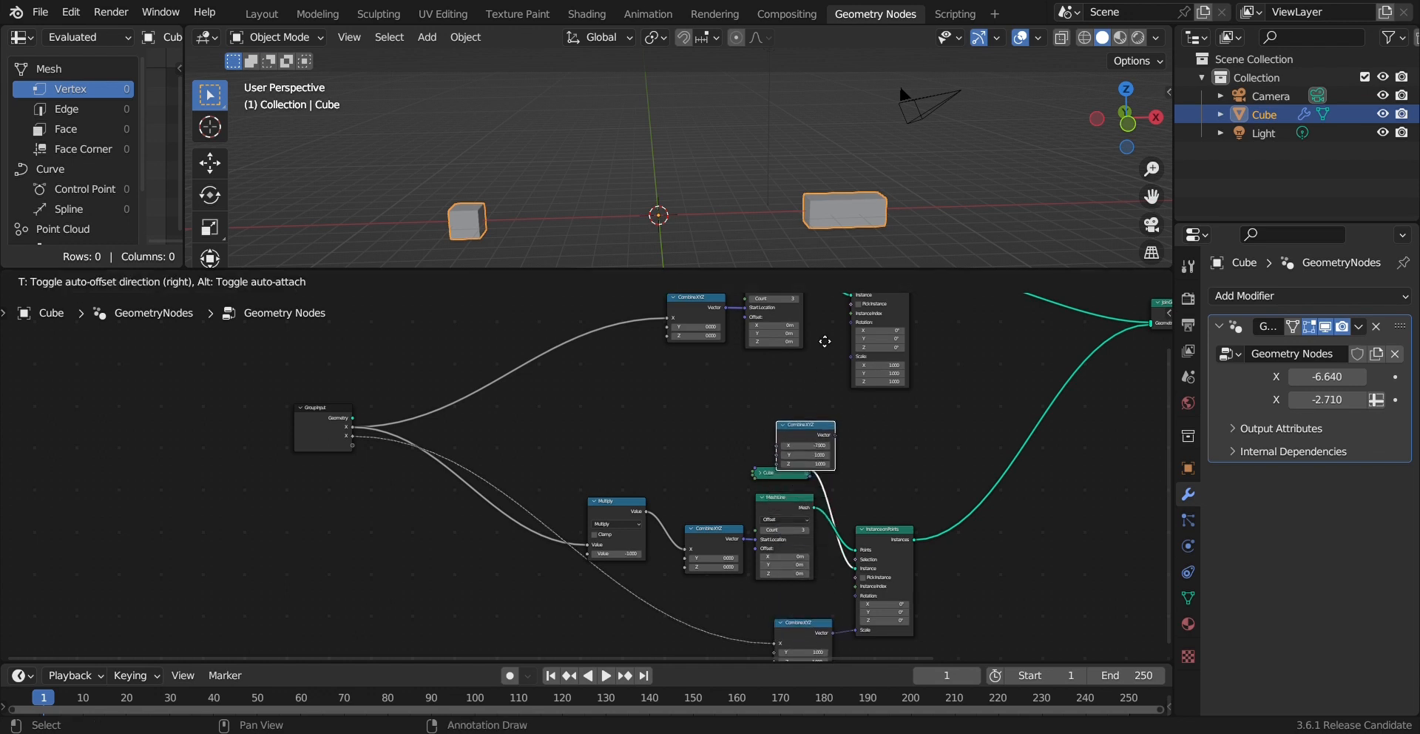
click(809, 372)
drag(833, 466, 854, 443)
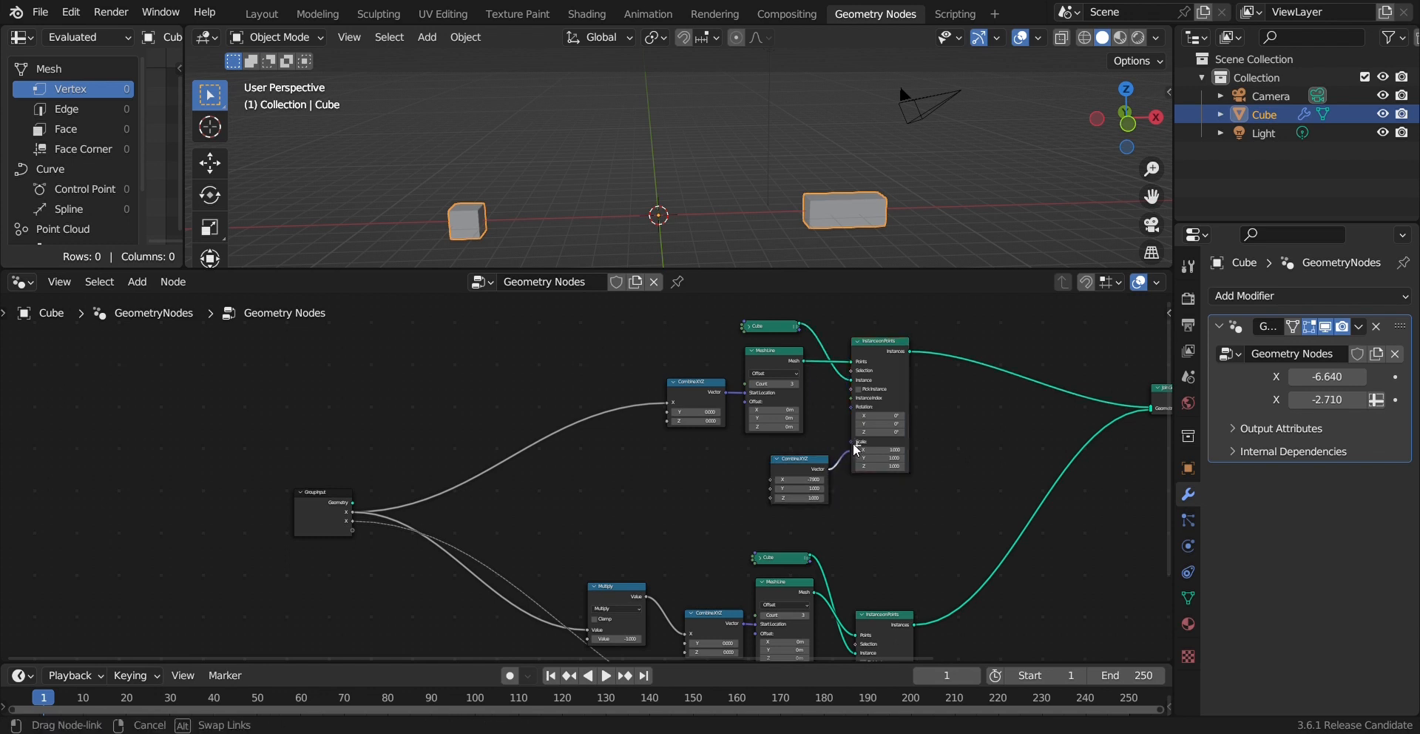
Step: Connect the new Combine XYZ's X to the existing scale X input and expose its Y and Z on Group Input
drag(771, 479, 352, 521)
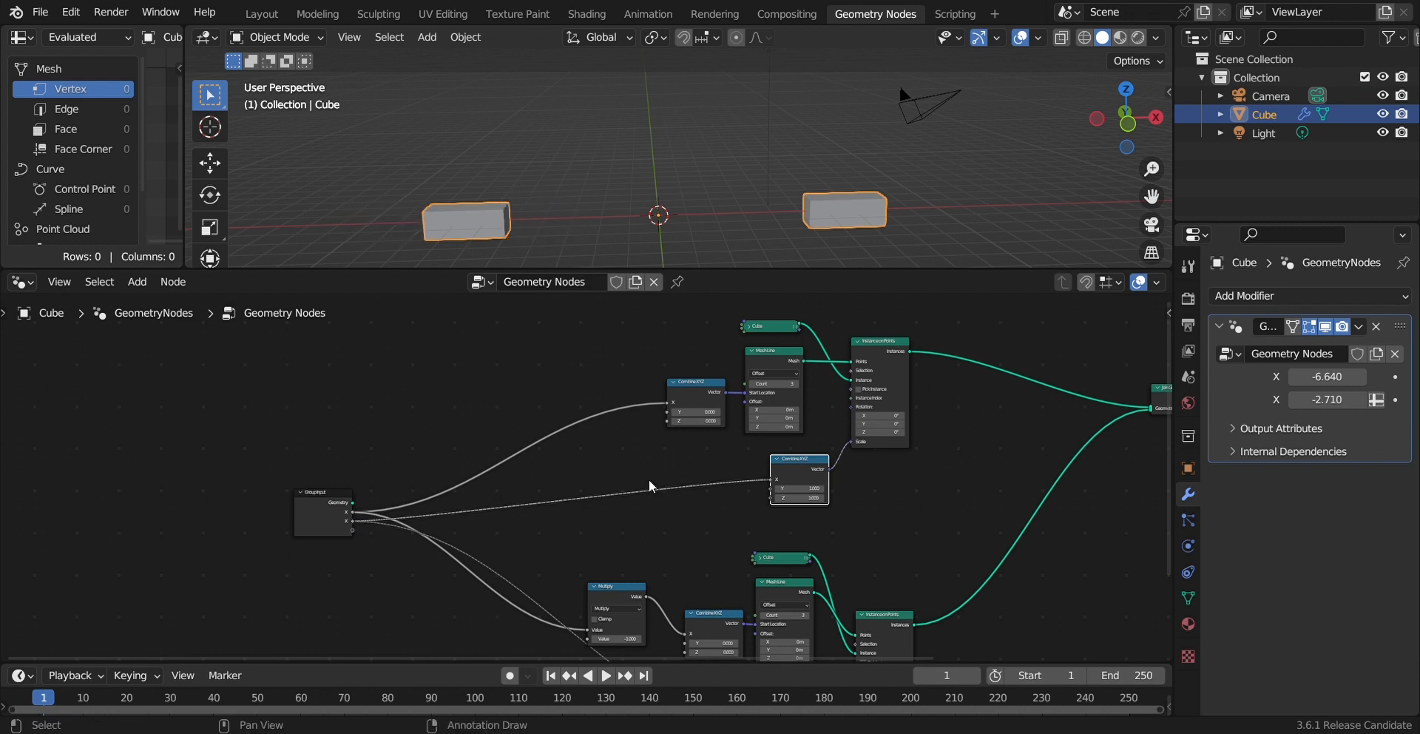
middle_drag(649, 479, 744, 429)
drag(835, 430, 418, 471)
drag(835, 438, 416, 480)
Step: Connect the duplicated chain's scale Combine XYZ Y and Z to the Group Input's Y and Z
middle_drag(724, 508, 784, 457)
drag(898, 625, 477, 418)
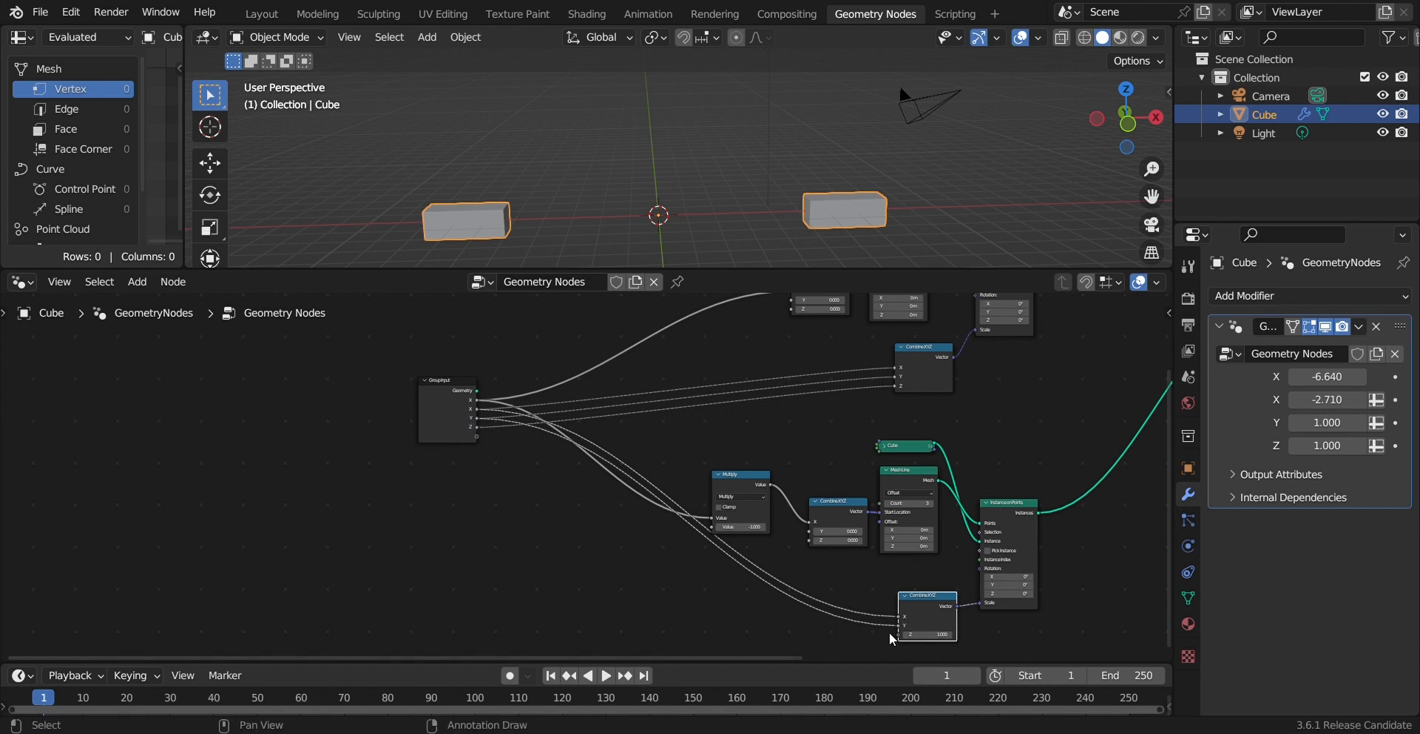
drag(898, 633, 477, 427)
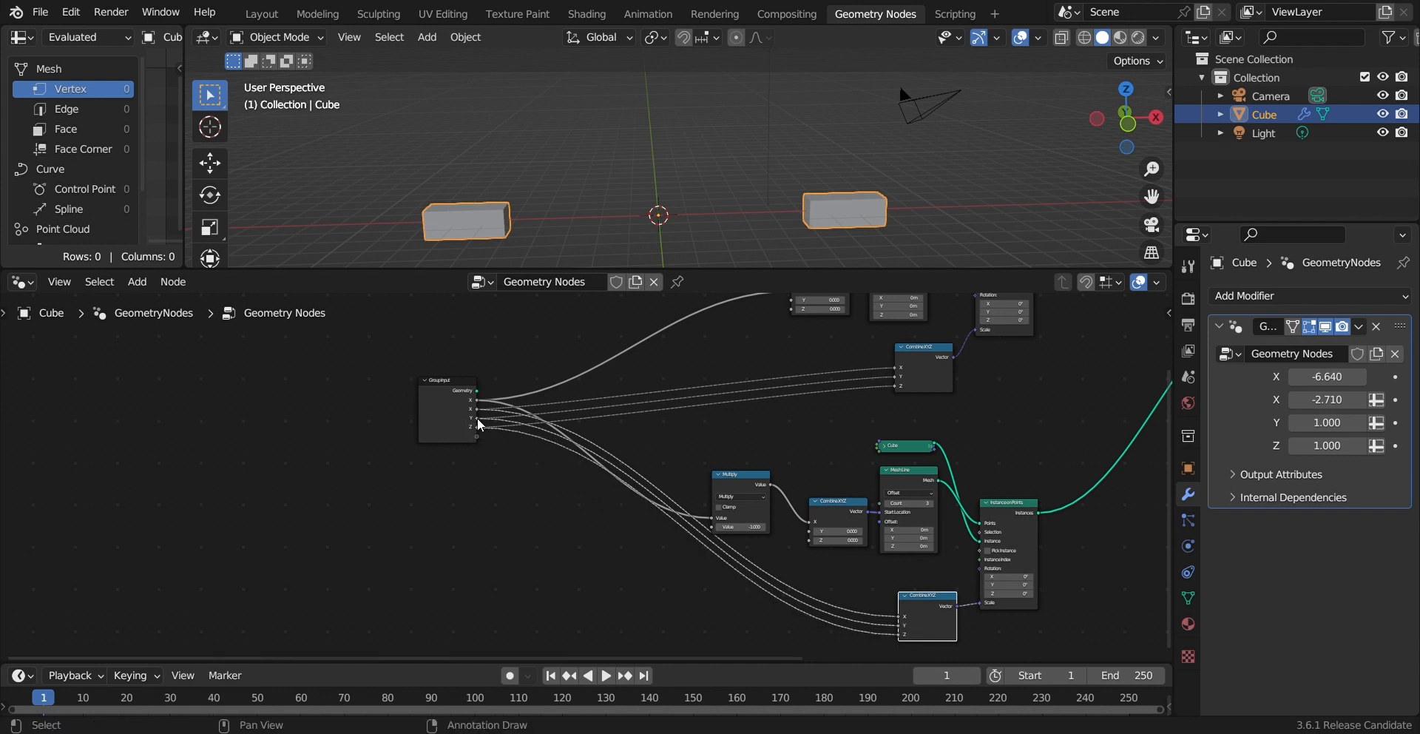
Step: Set the exposed scale values in the modifier to X 0.360, Y 6.570 and Z 7.610
drag(1353, 423, 1417, 423)
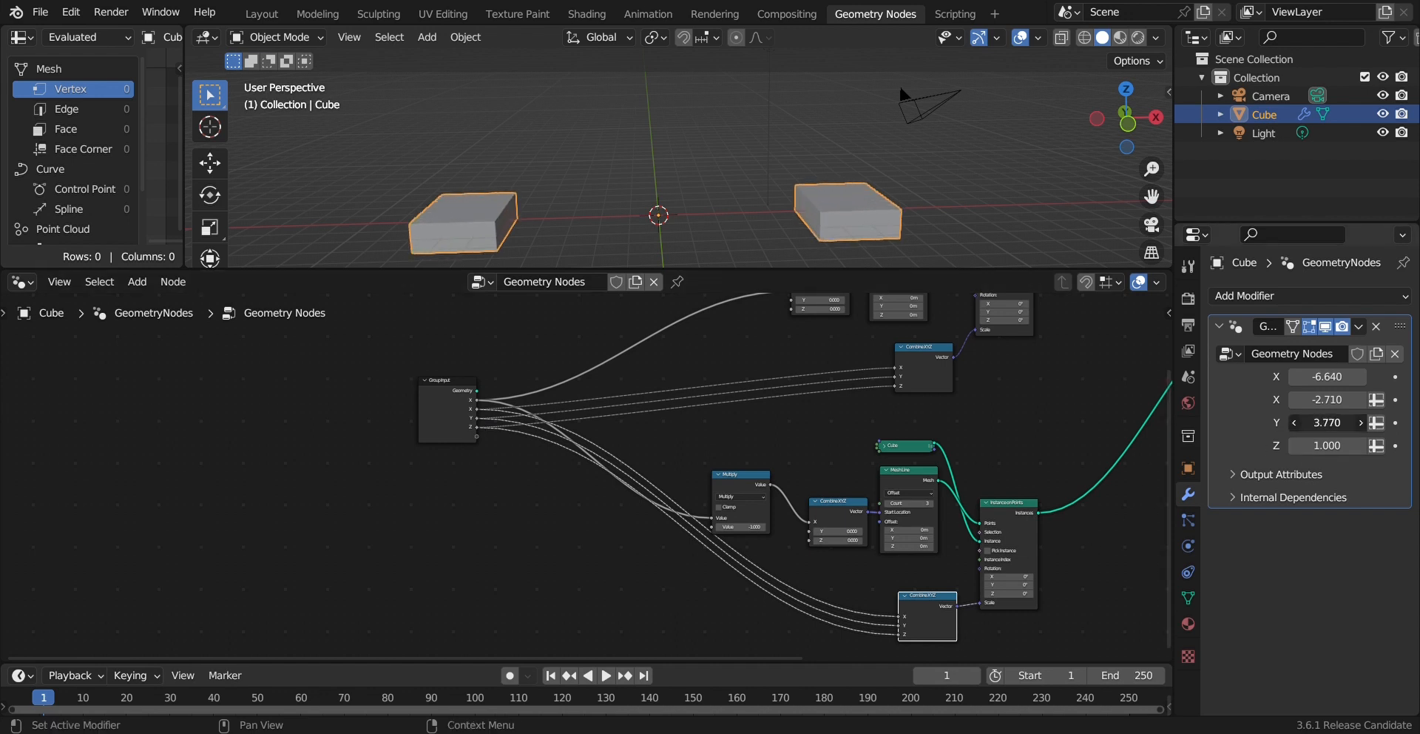
drag(1327, 446, 1263, 441)
scroll(932, 423, down, 2)
middle_drag(961, 406, 624, 452)
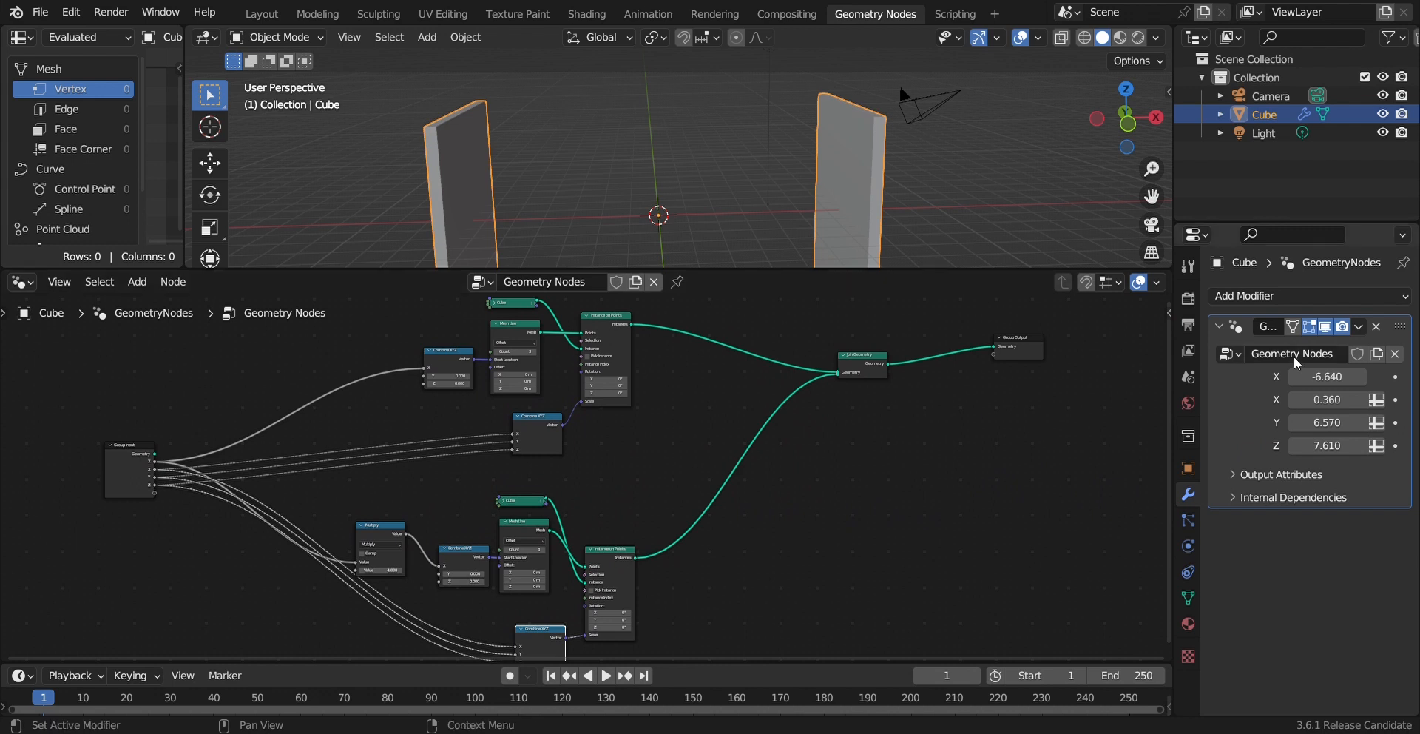
Step: Move the Join Geometry and Group Output nodes down so they sit midway between the two instance chains
scroll(587, 437, down, 3)
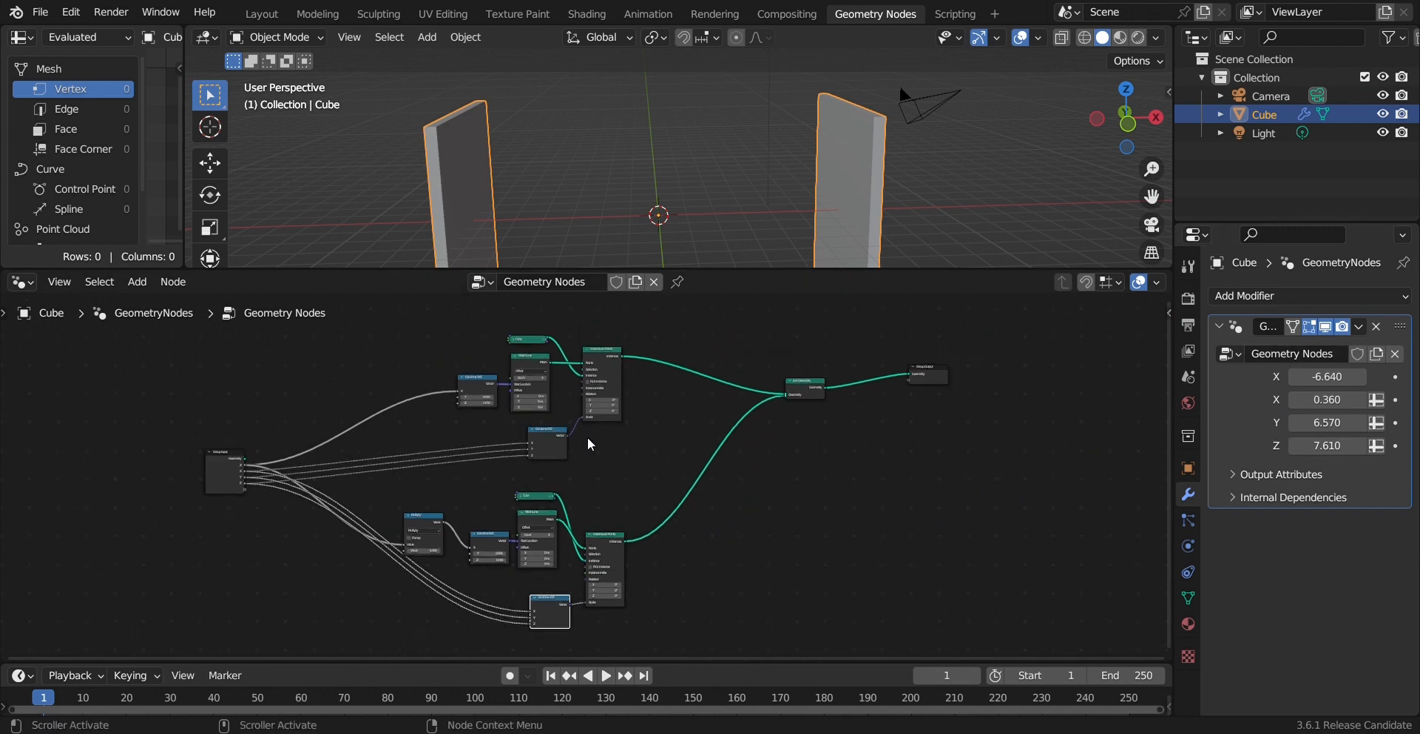
middle_drag(610, 432, 530, 467)
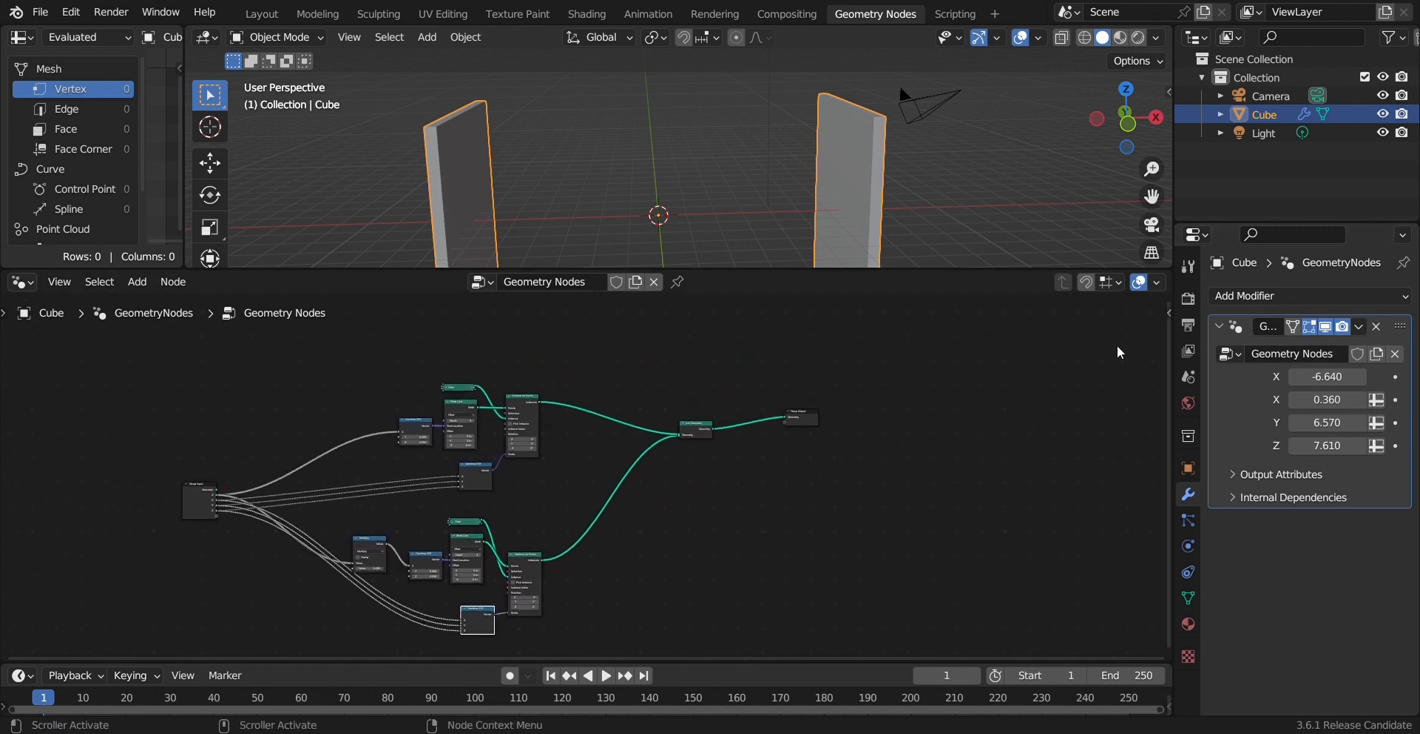
drag(854, 461, 715, 470)
click(751, 490)
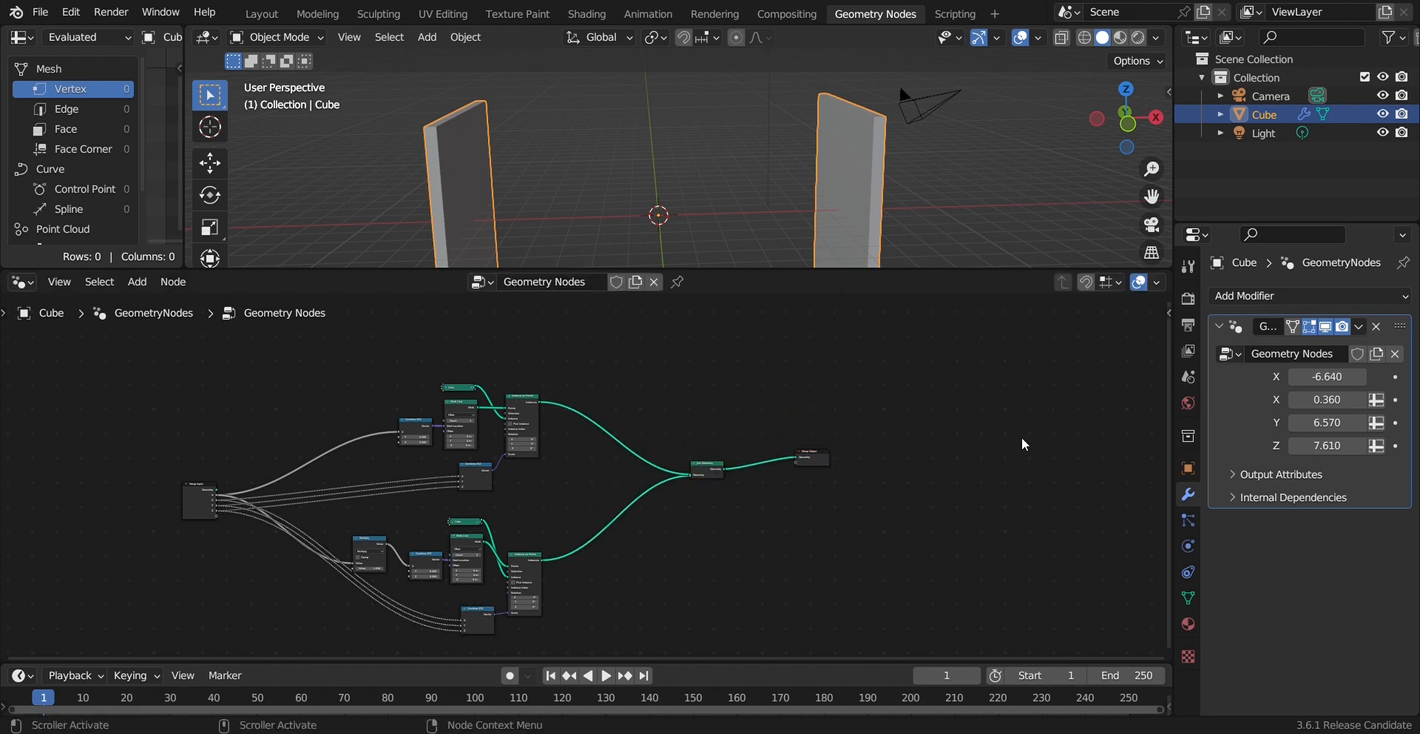
Step: Show the node group's inputs in the sidebar and rename the first X input to "x wall location"
click(1169, 313)
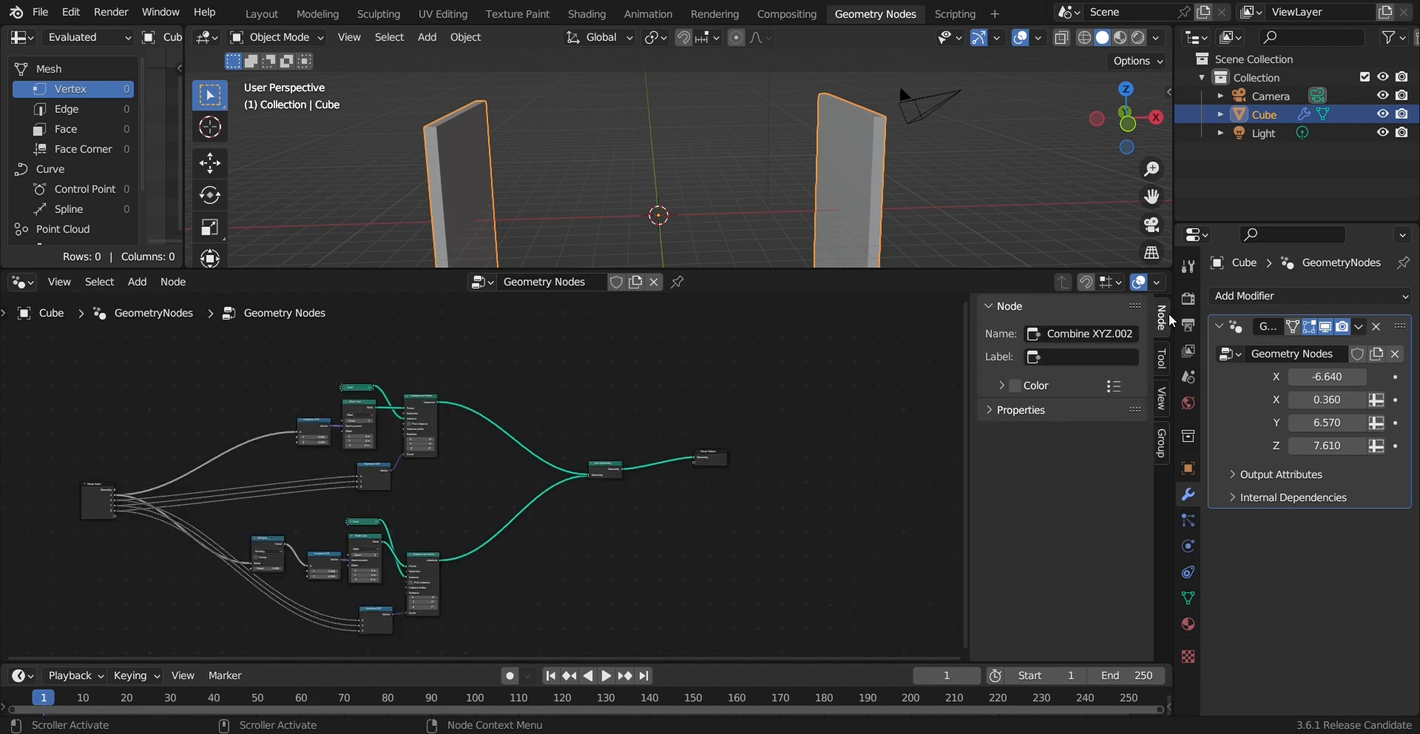
click(1159, 397)
click(1165, 433)
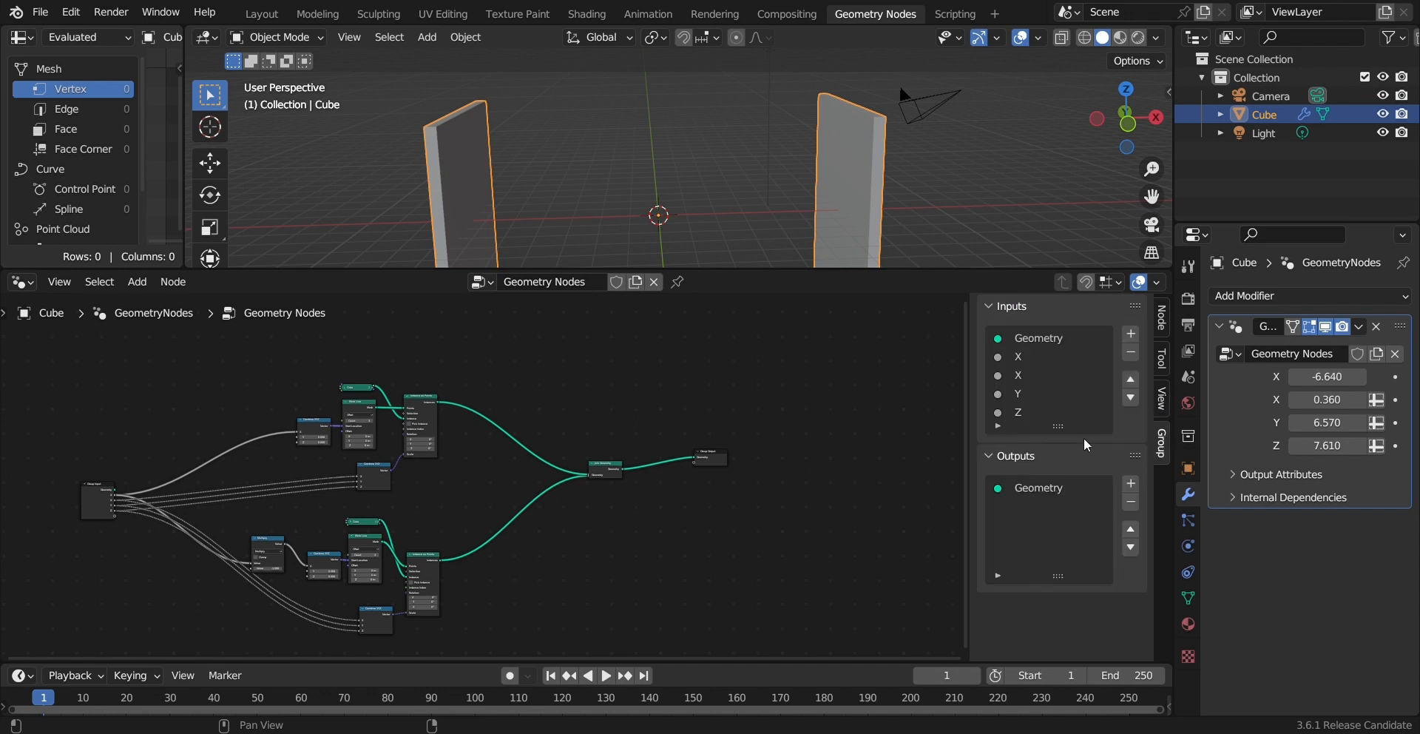
click(1019, 355)
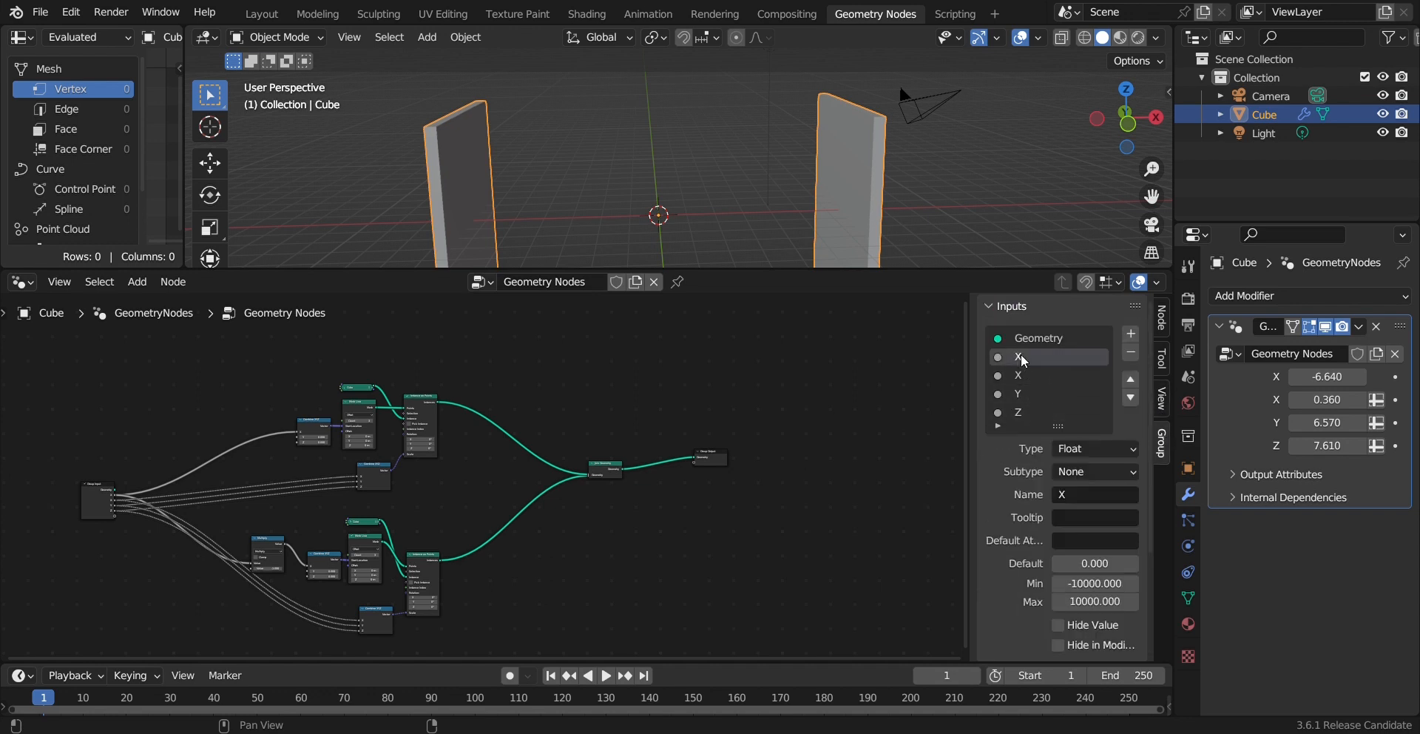
click(1077, 496)
text(x wall location)
key(Return)
Step: Rename the second X group input to "wall thickness"
click(1026, 374)
click(1091, 493)
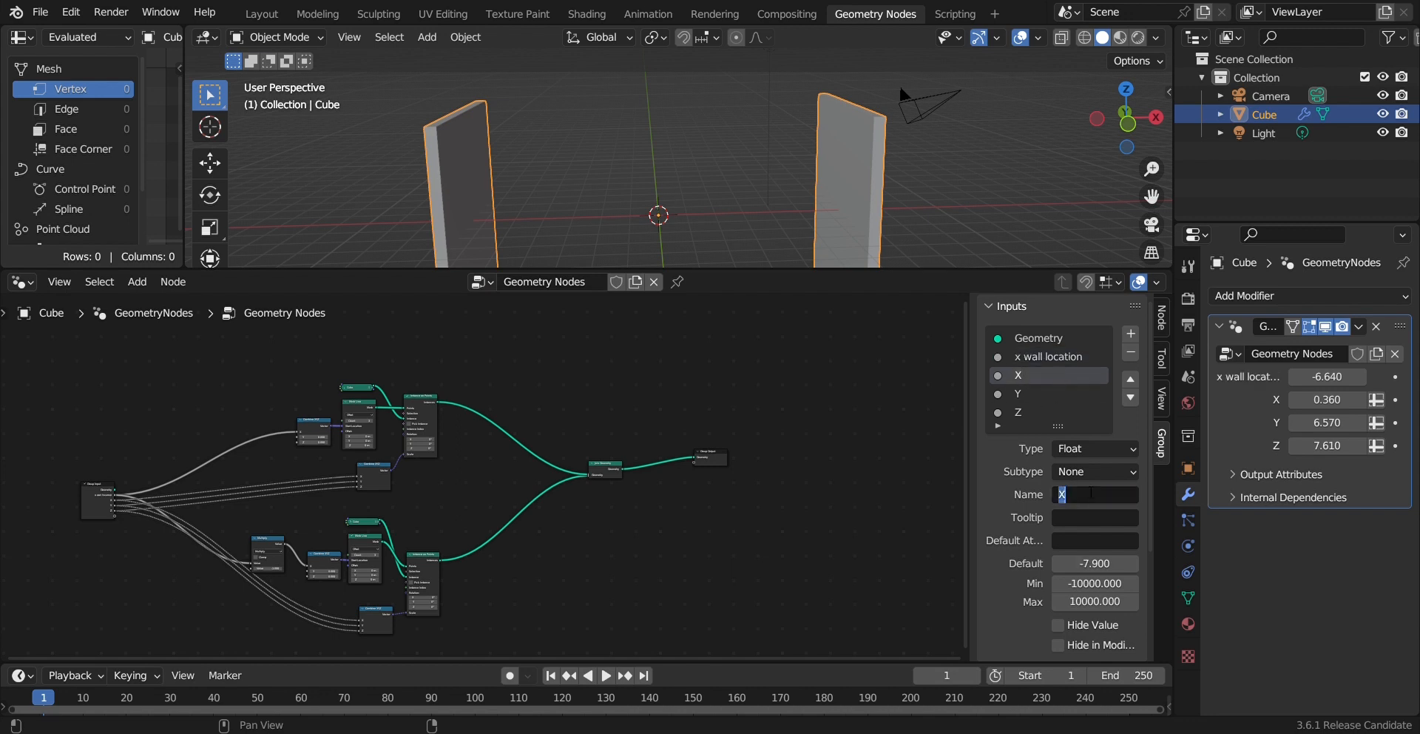
text(wall thickness)
key(Return)
Step: Rename the Y group input to "wall depth" and the Z group input to "wall height"
click(1018, 393)
click(1100, 495)
text(wall depth)
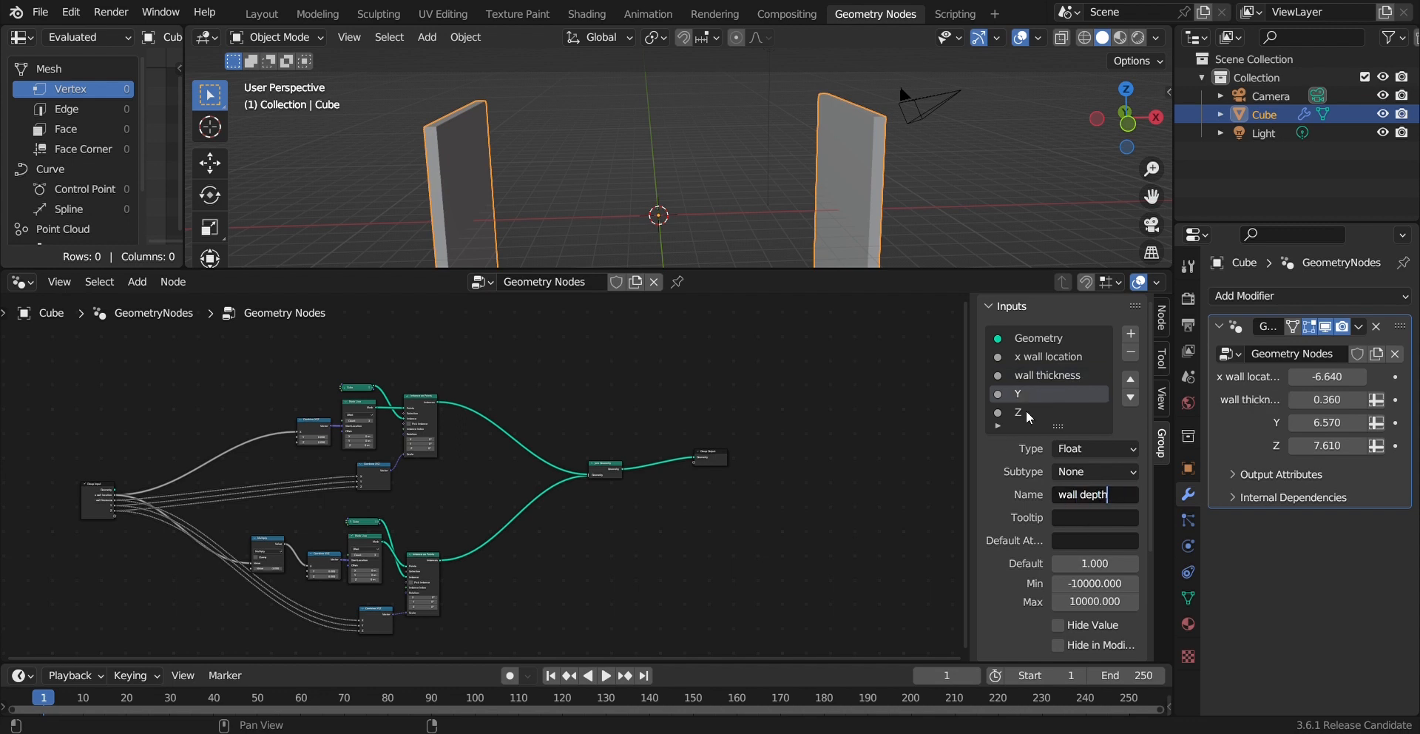
key(Return)
click(1018, 412)
click(1100, 495)
text(wall height)
key(Return)
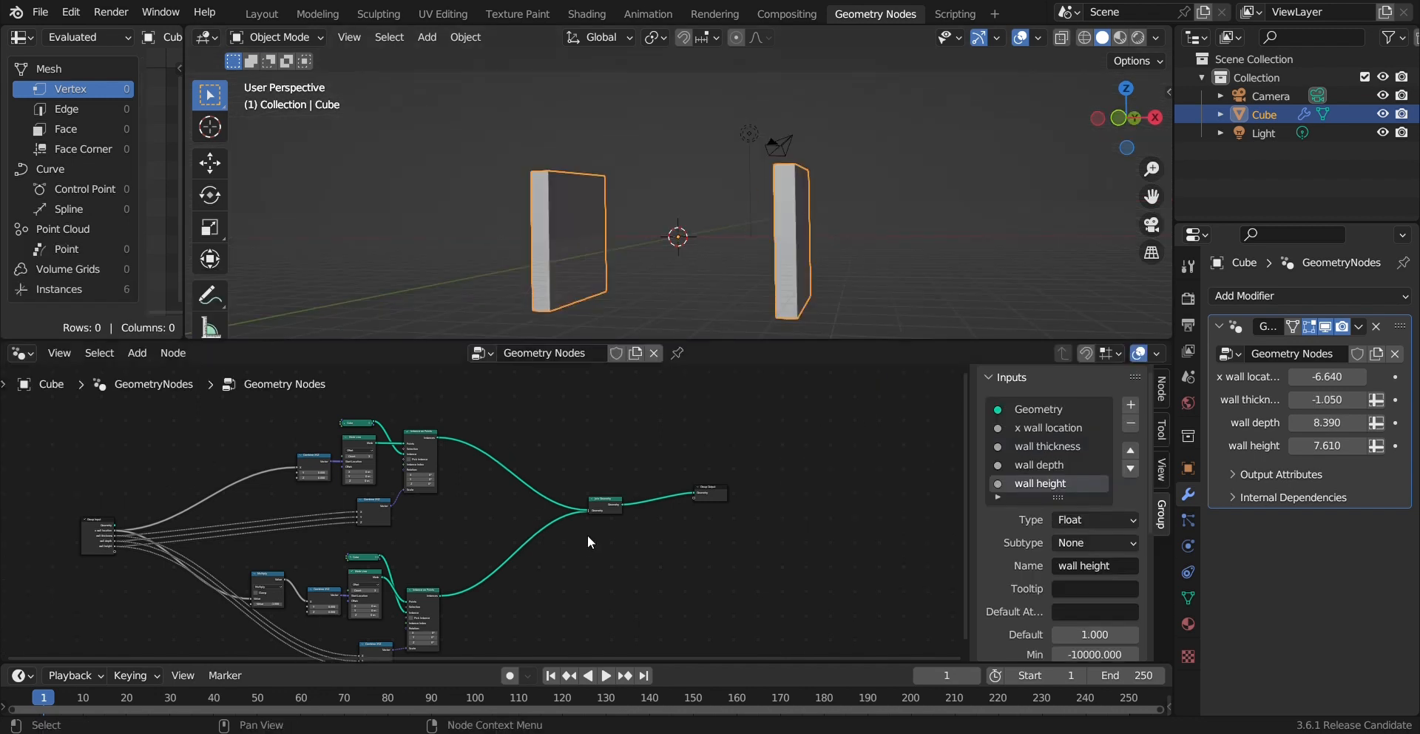
Step: Select the lower instance chain's nodes and shift them slightly beneath the upper chain
middle_drag(416, 516, 594, 505)
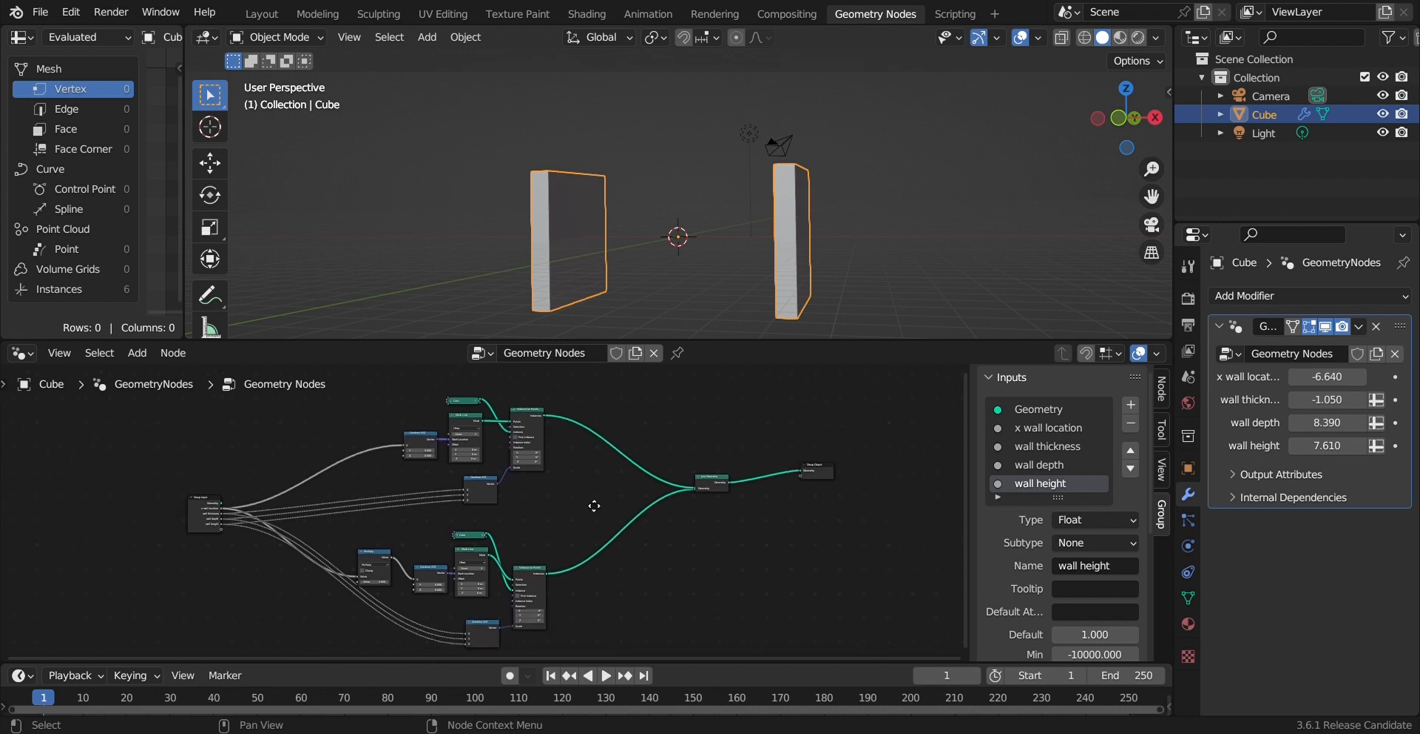
middle_drag(594, 505, 668, 501)
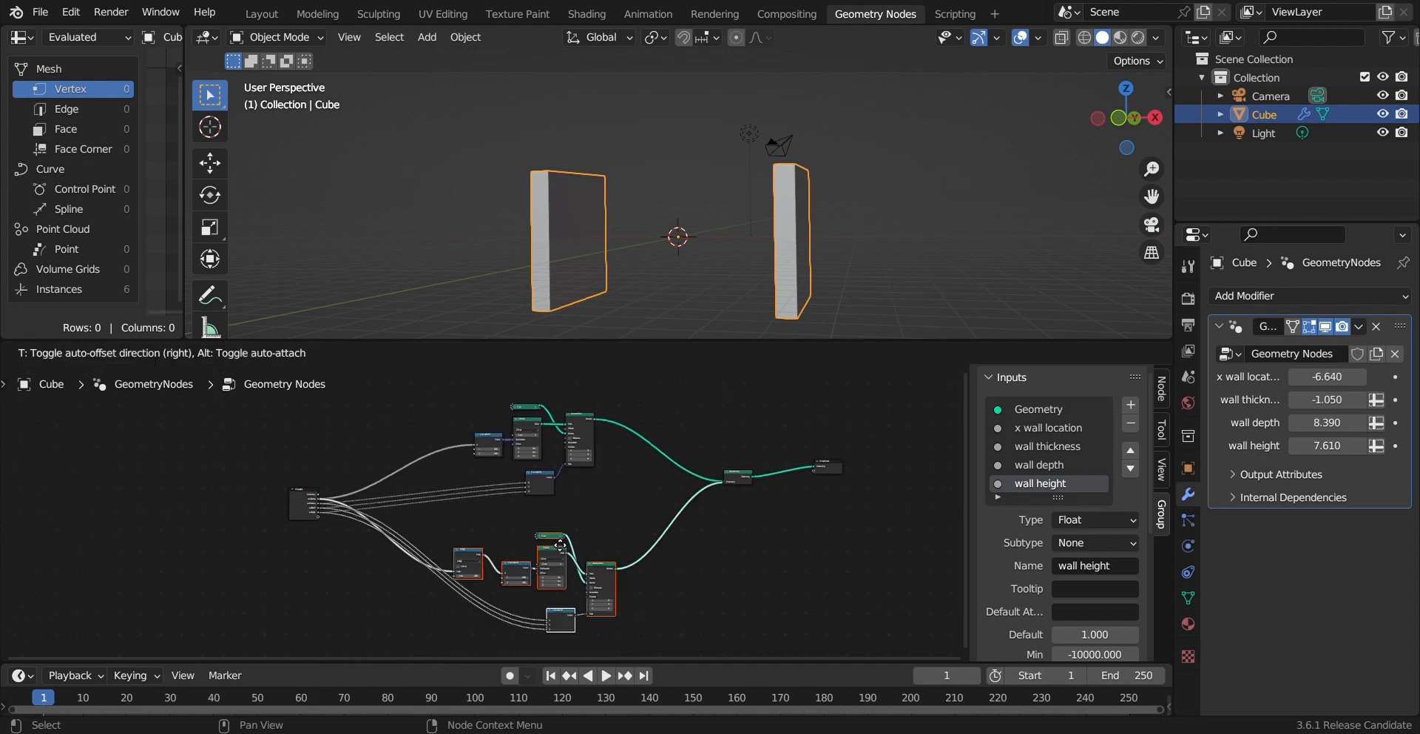
drag(560, 534, 548, 540)
scroll(591, 518, down, 3)
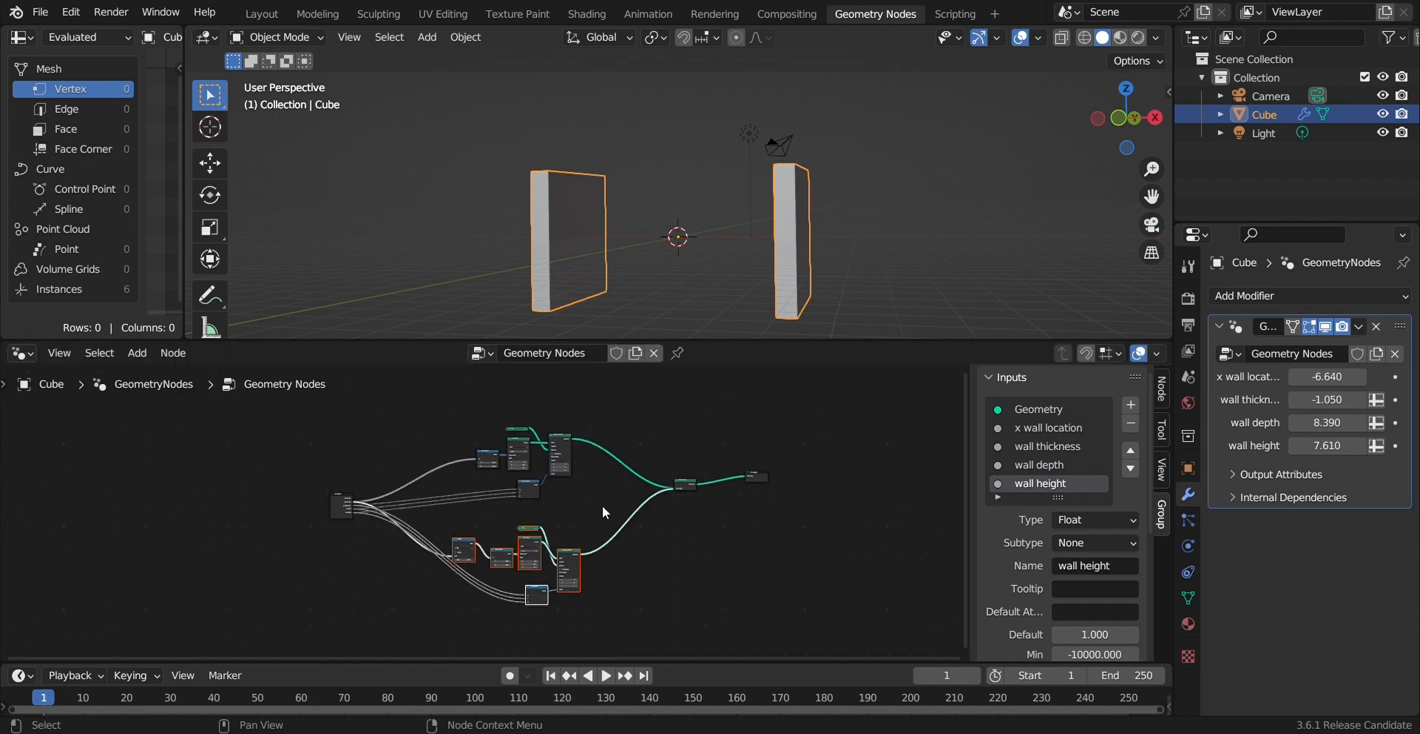
Step: Select all nodes of the upper instance chain and join them in a frame
scroll(603, 507, up, 5)
middle_drag(662, 502, 650, 597)
middle_drag(760, 530, 667, 548)
scroll(672, 506, down, 1)
scroll(672, 506, down, 1)
drag(343, 418, 615, 570)
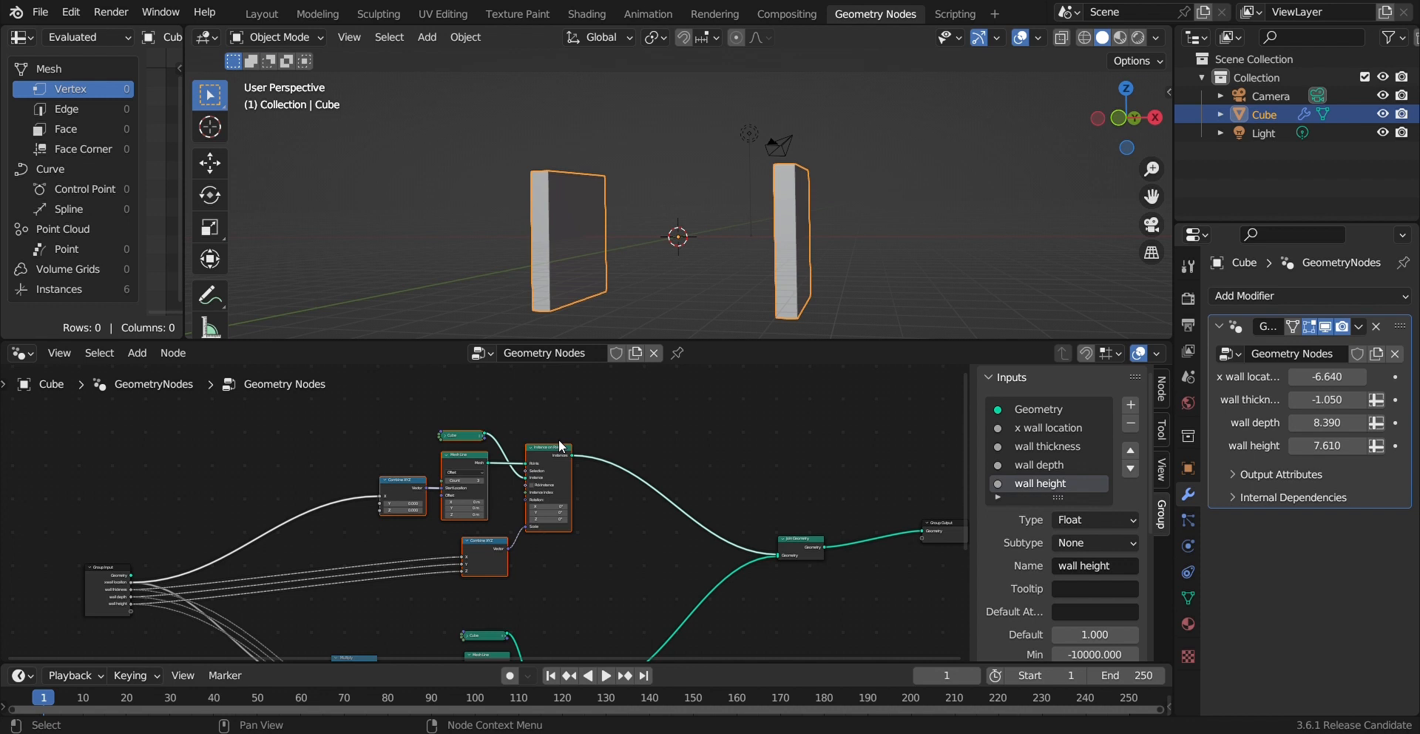
key(Home)
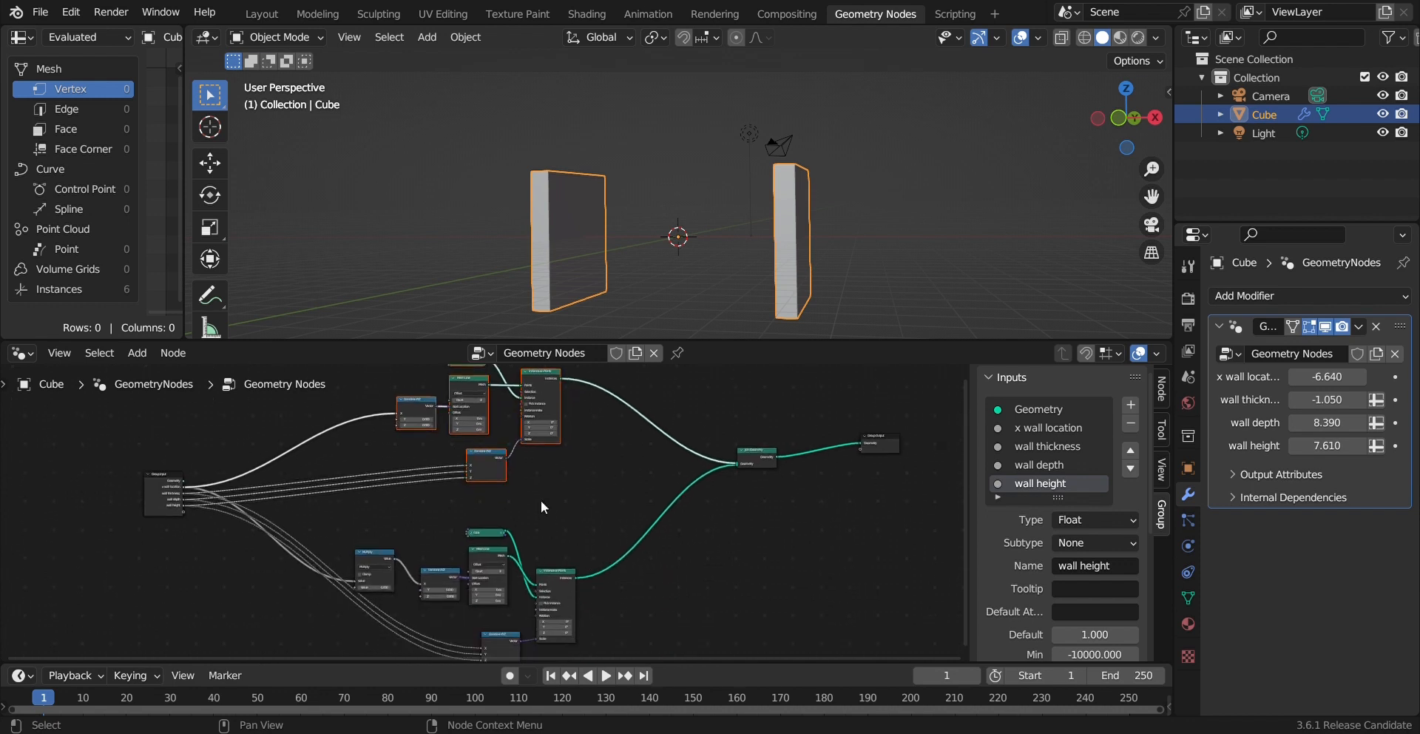
scroll(540, 500, up, 3)
middle_drag(629, 534, 661, 564)
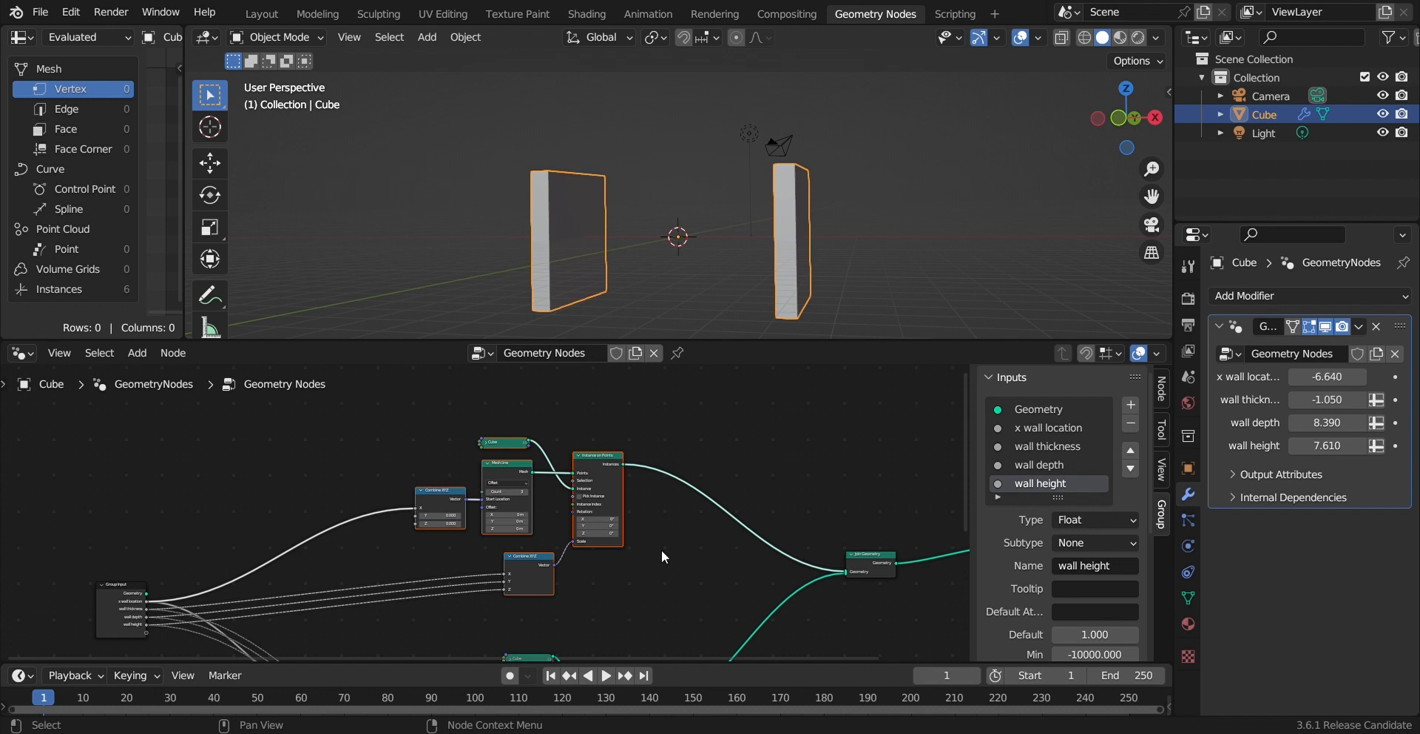
key(ctrl+j)
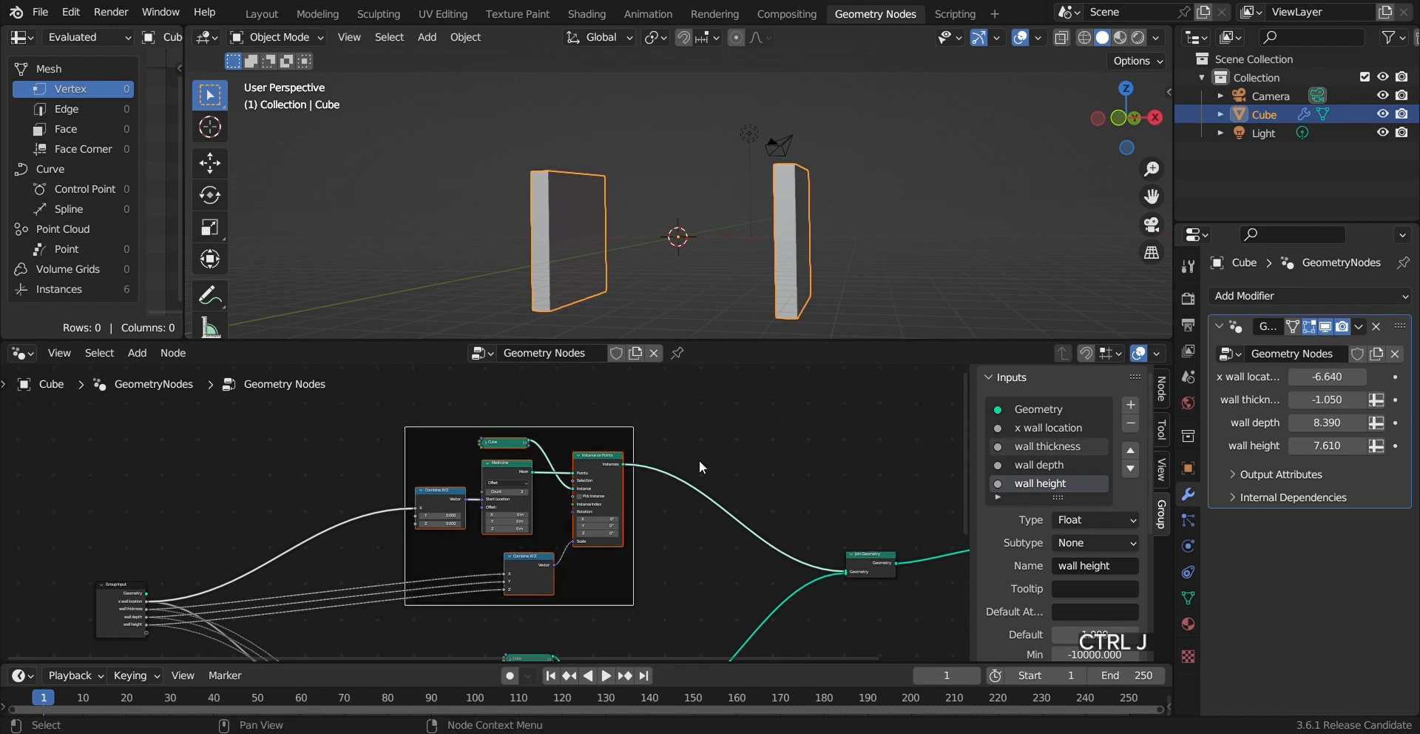
Step: Select all nodes of the lower instance chain, including the Multiply node, and join them in a second frame
scroll(680, 503, down, 2)
middle_drag(671, 538, 673, 461)
scroll(695, 482, down, 1)
middle_drag(660, 521, 649, 510)
click(620, 429)
mouse_move(621, 438)
mouse_down()
mouse_move(688, 444)
mouse_move(587, 447)
mouse_move(609, 446)
mouse_up()
middle_drag(619, 626, 632, 582)
drag(639, 590, 411, 432)
key(ctrl+j)
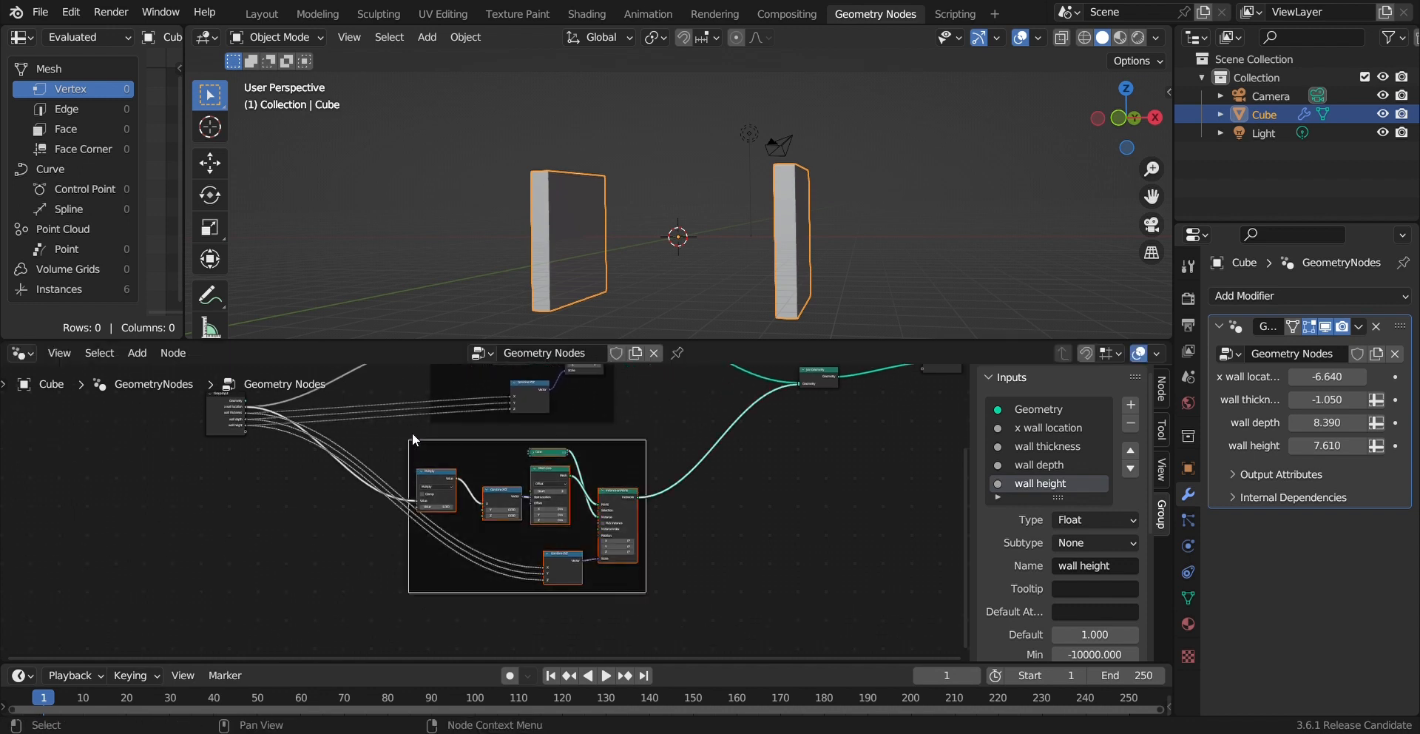
Step: Label the upper frame "LEFT WALL"
middle_drag(593, 423, 592, 461)
scroll(553, 507, down, 1)
scroll(602, 461, down, 1)
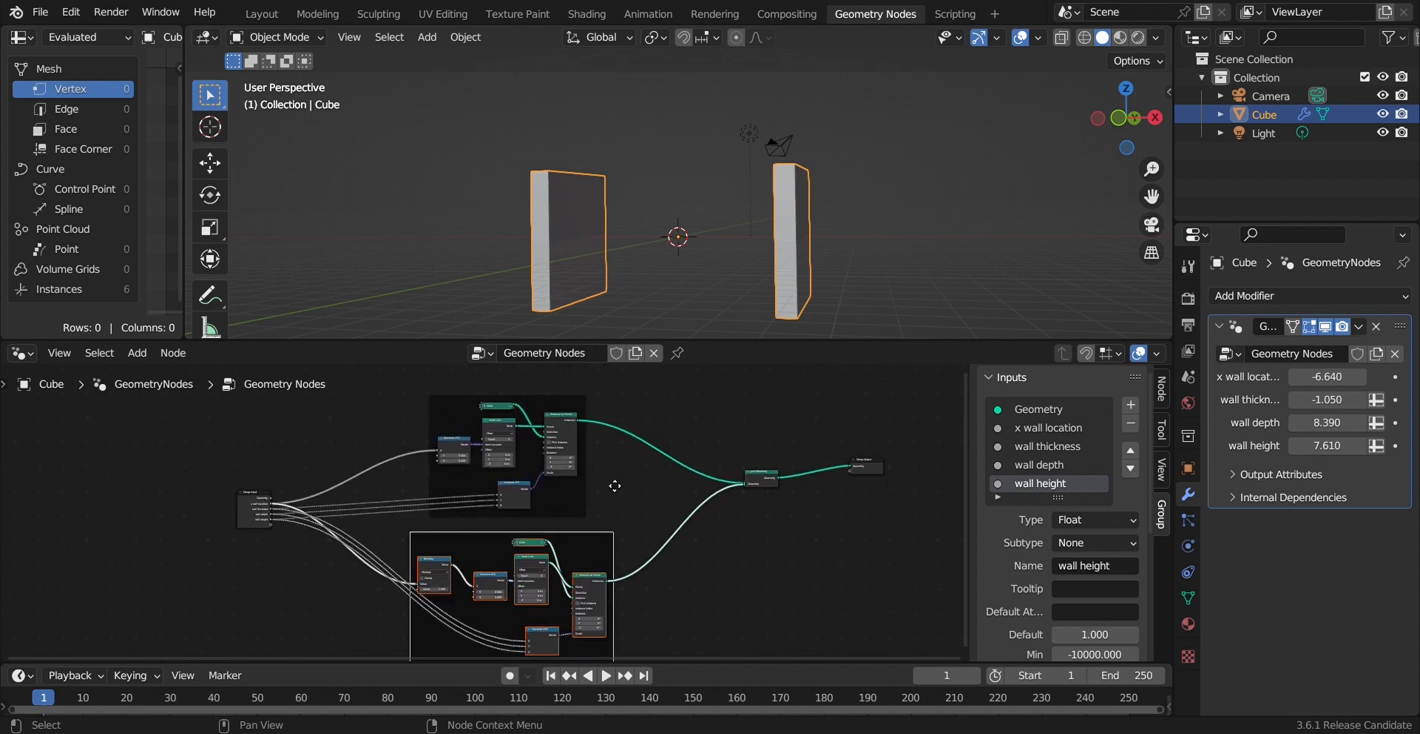
click(553, 402)
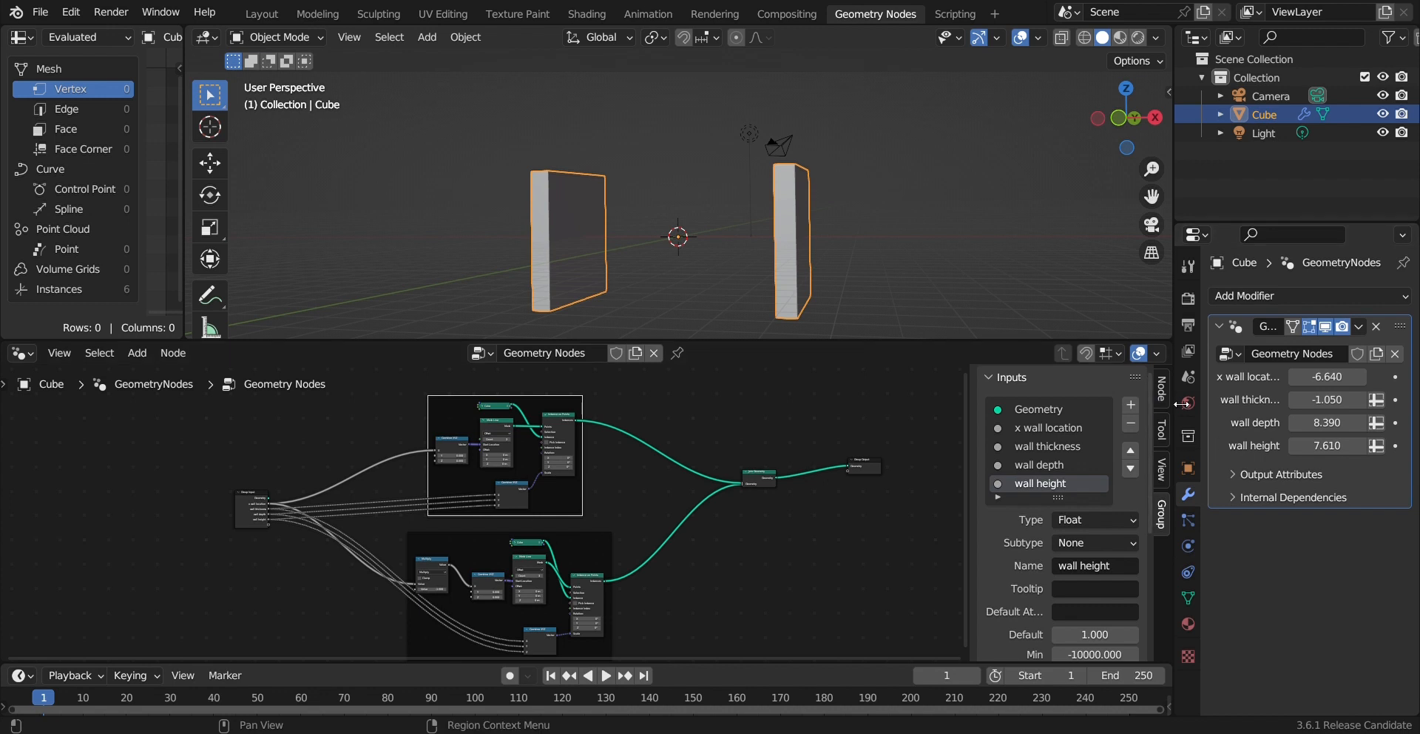
click(1162, 390)
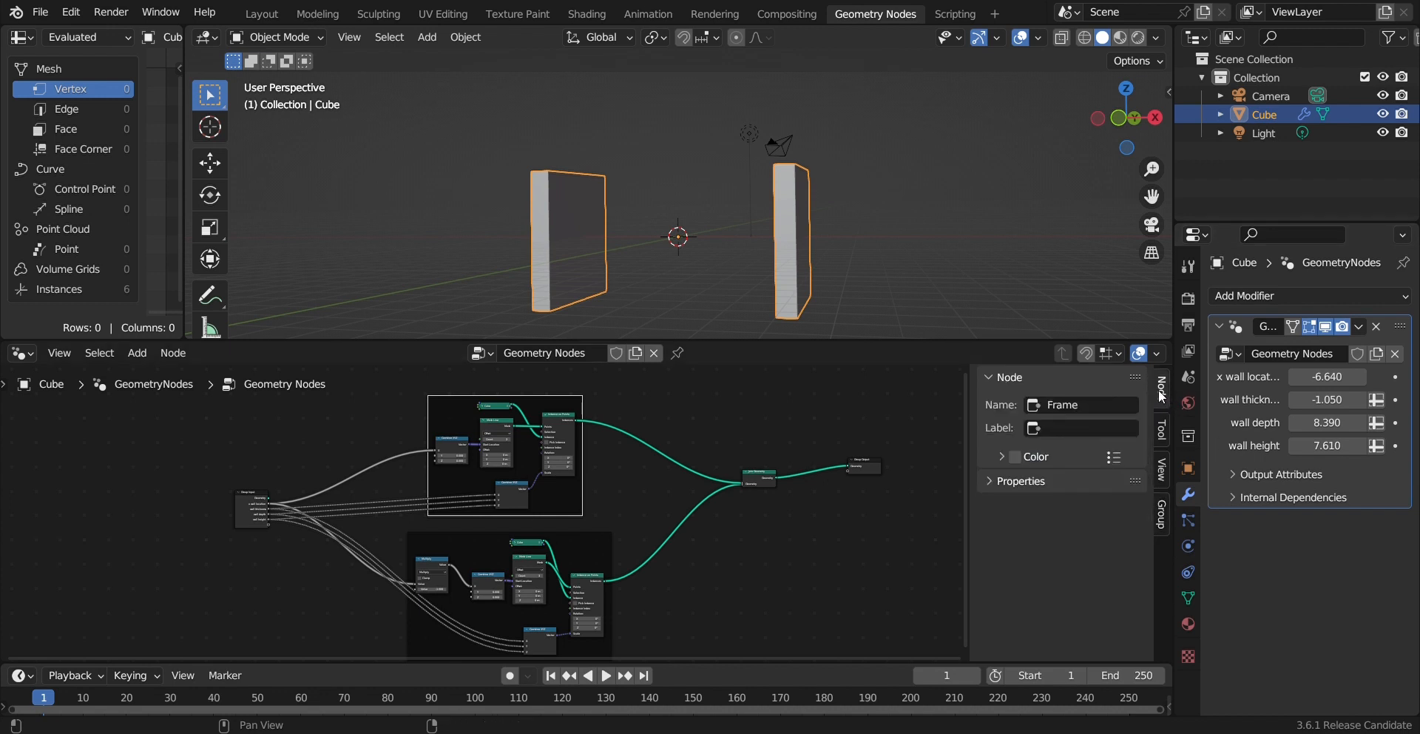
click(1068, 433)
text(LEFT WALL)
key(Return)
Step: Enable a custom color on the LEFT WALL frame and pick a muted red, hex 9B5159
click(1017, 458)
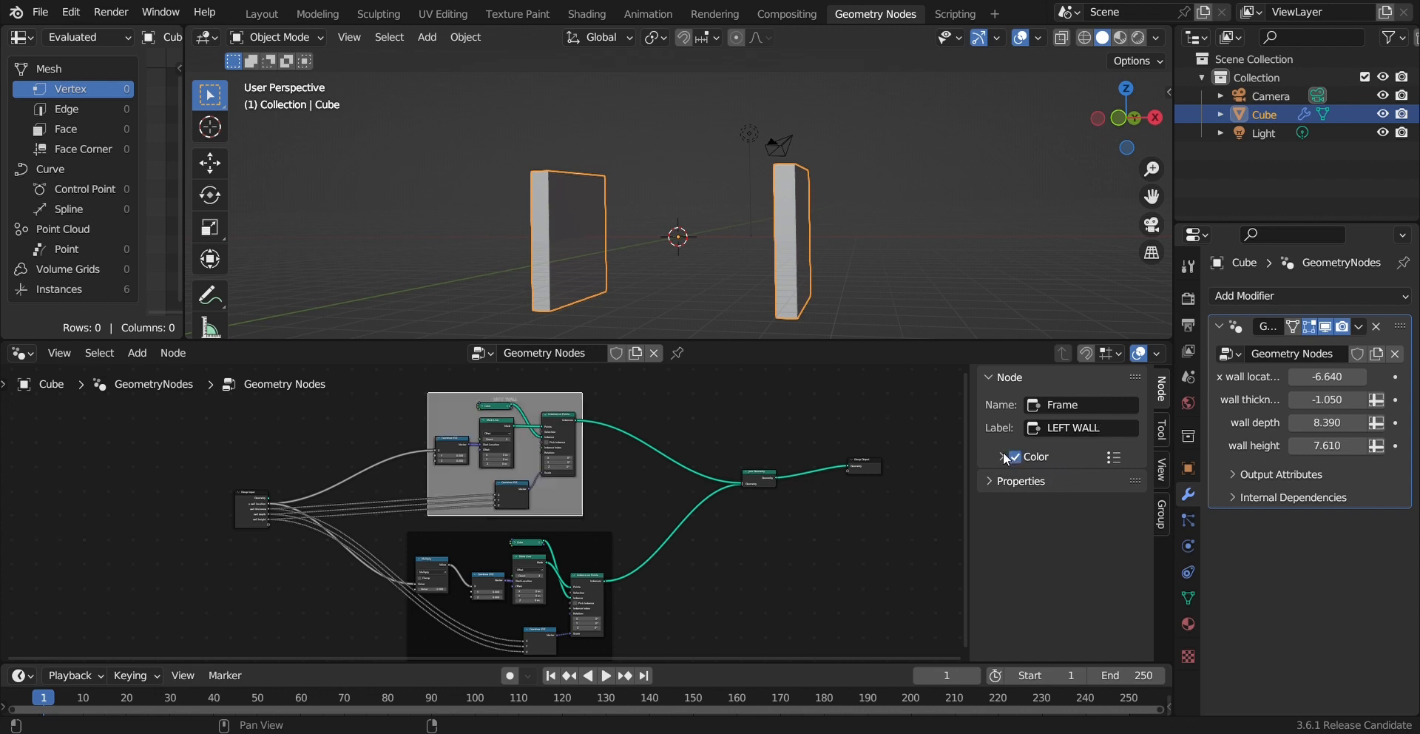
click(1002, 456)
click(1055, 483)
click(1056, 321)
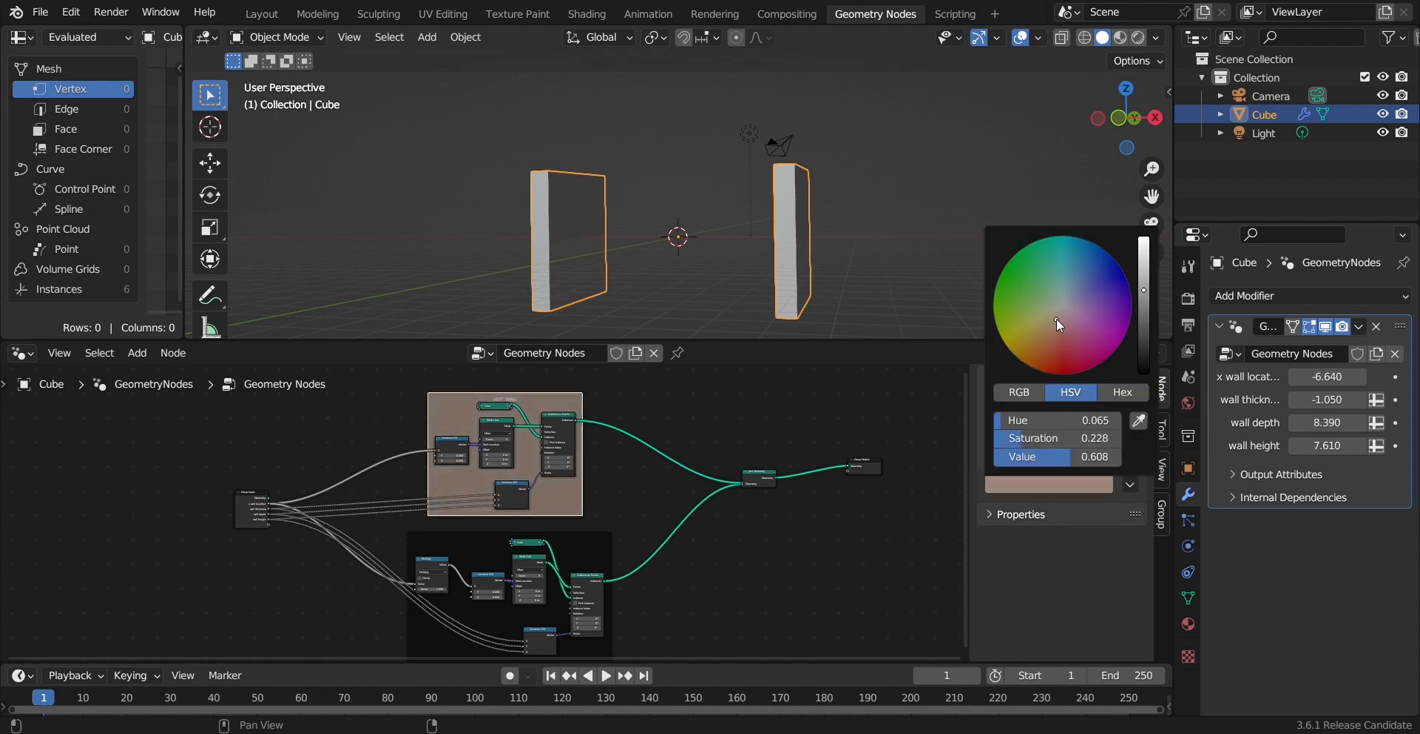
click(1084, 486)
click(1120, 393)
click(1077, 421)
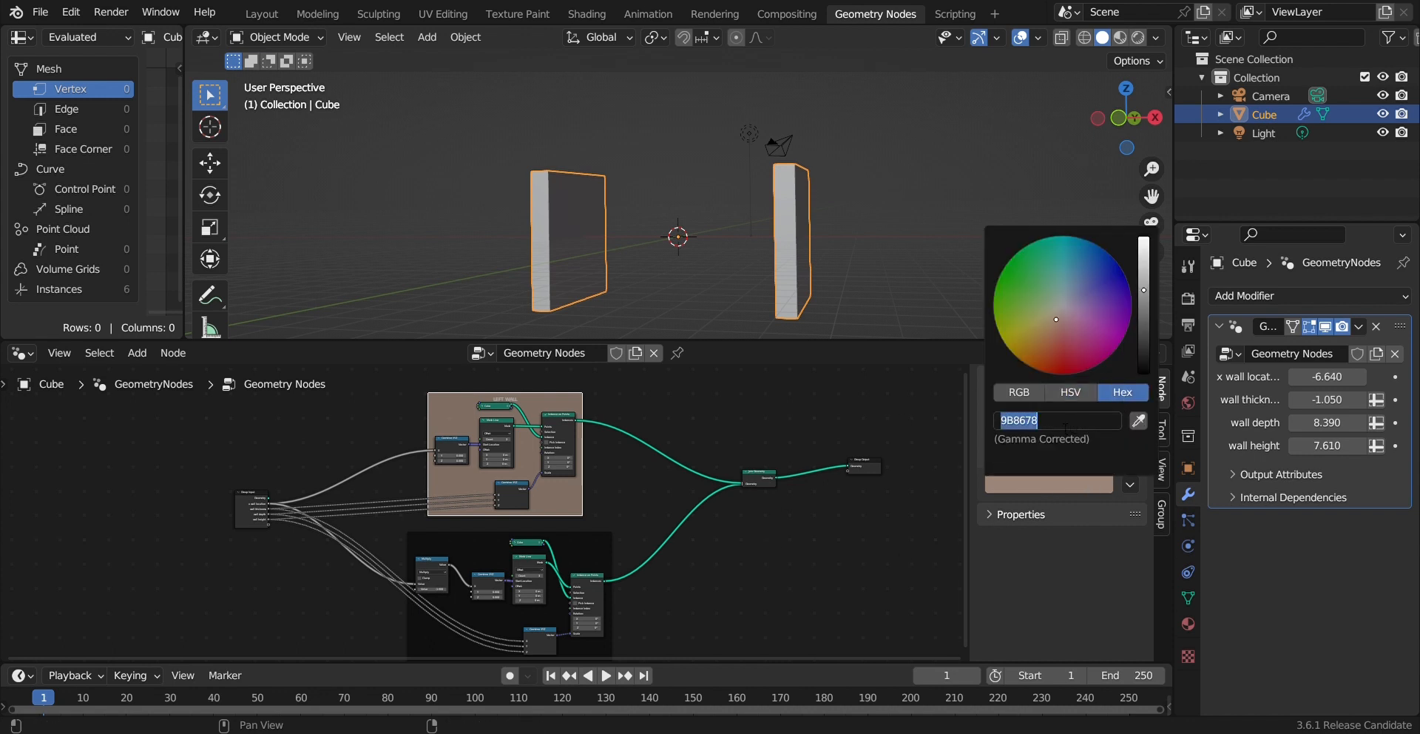
click(1060, 336)
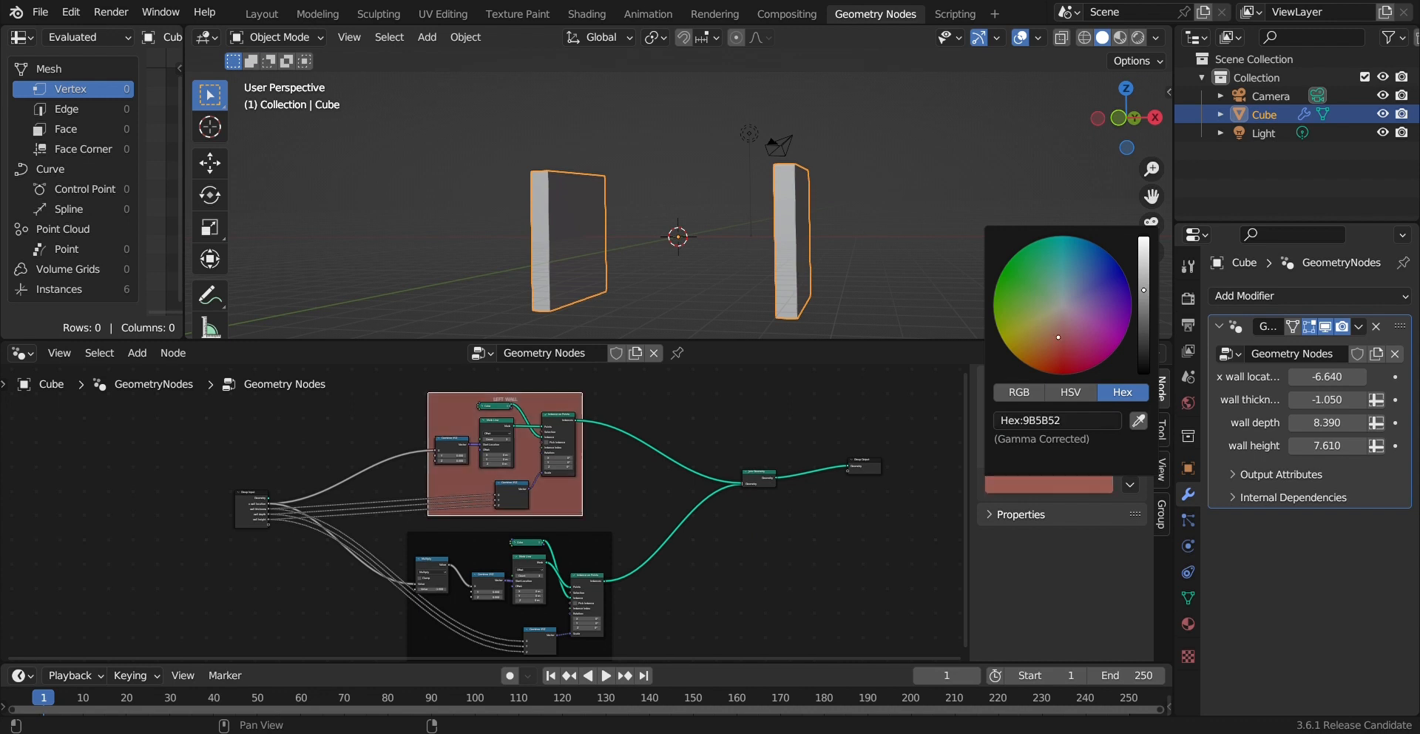
Step: Label the lower frame "RIGHT WALL" and enable its custom color
click(559, 539)
double_click(1095, 434)
text(RIGHT WALL)
key(Return)
click(1023, 460)
click(1058, 483)
click(1098, 420)
key(Return)
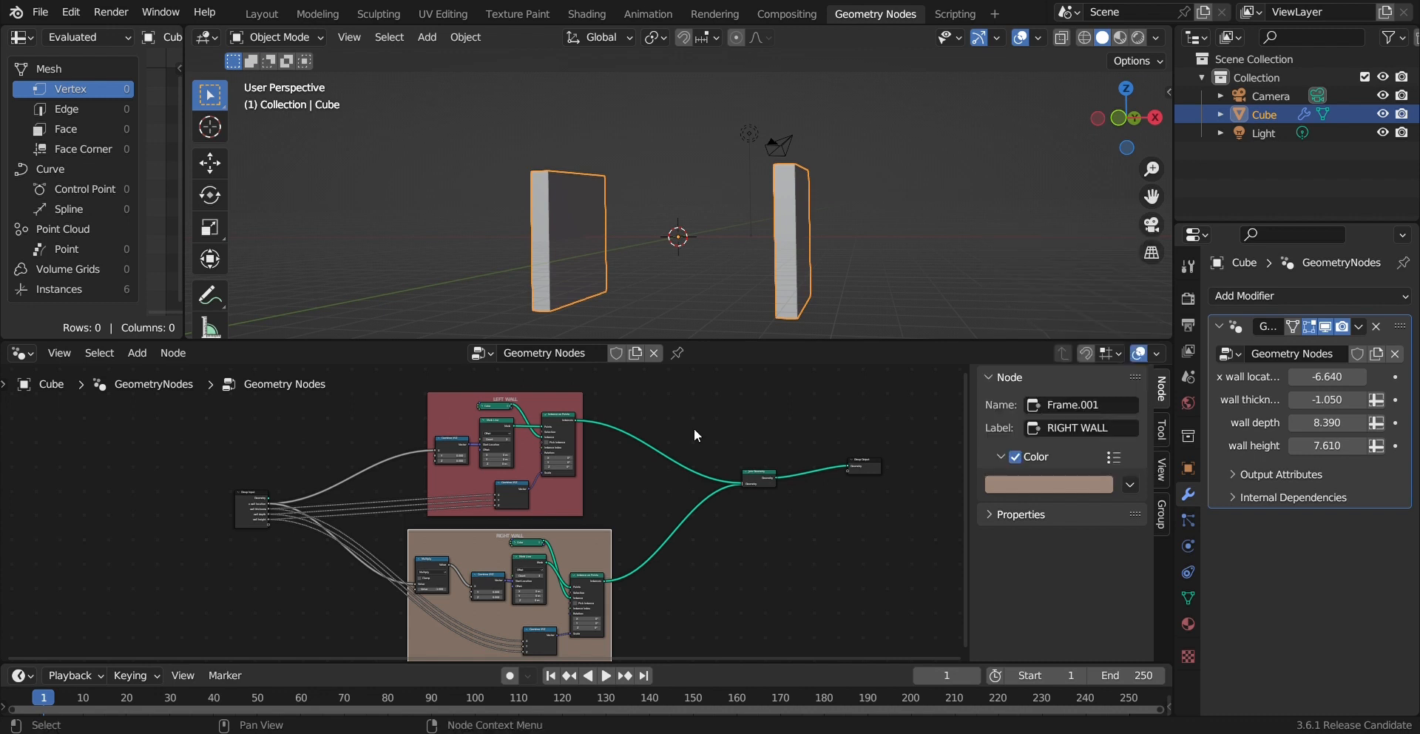
Step: Copy the LEFT WALL frame's hex color 9B5159 and apply it to the RIGHT WALL frame
click(572, 403)
click(1068, 485)
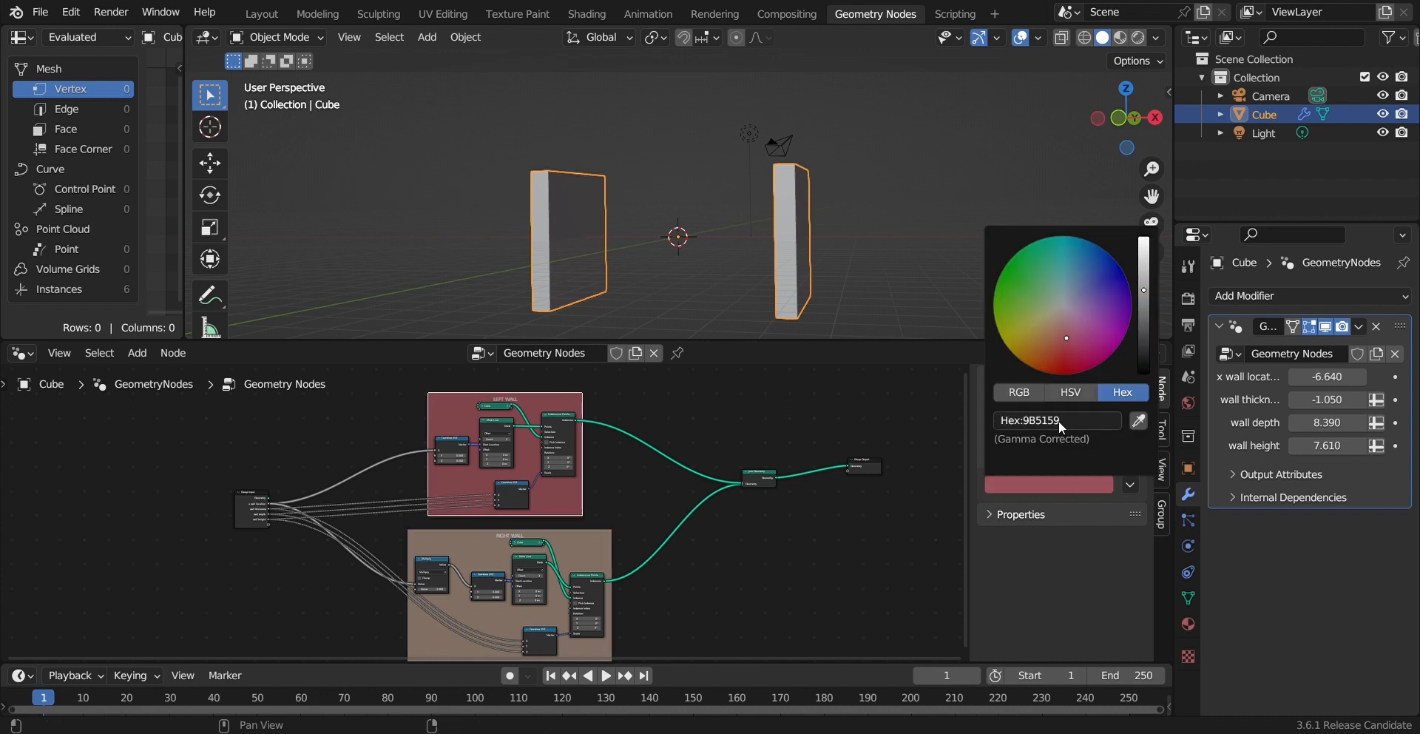
click(1058, 420)
key(ctrl+c)
key(Return)
click(1052, 480)
click(603, 548)
click(1057, 484)
click(1105, 422)
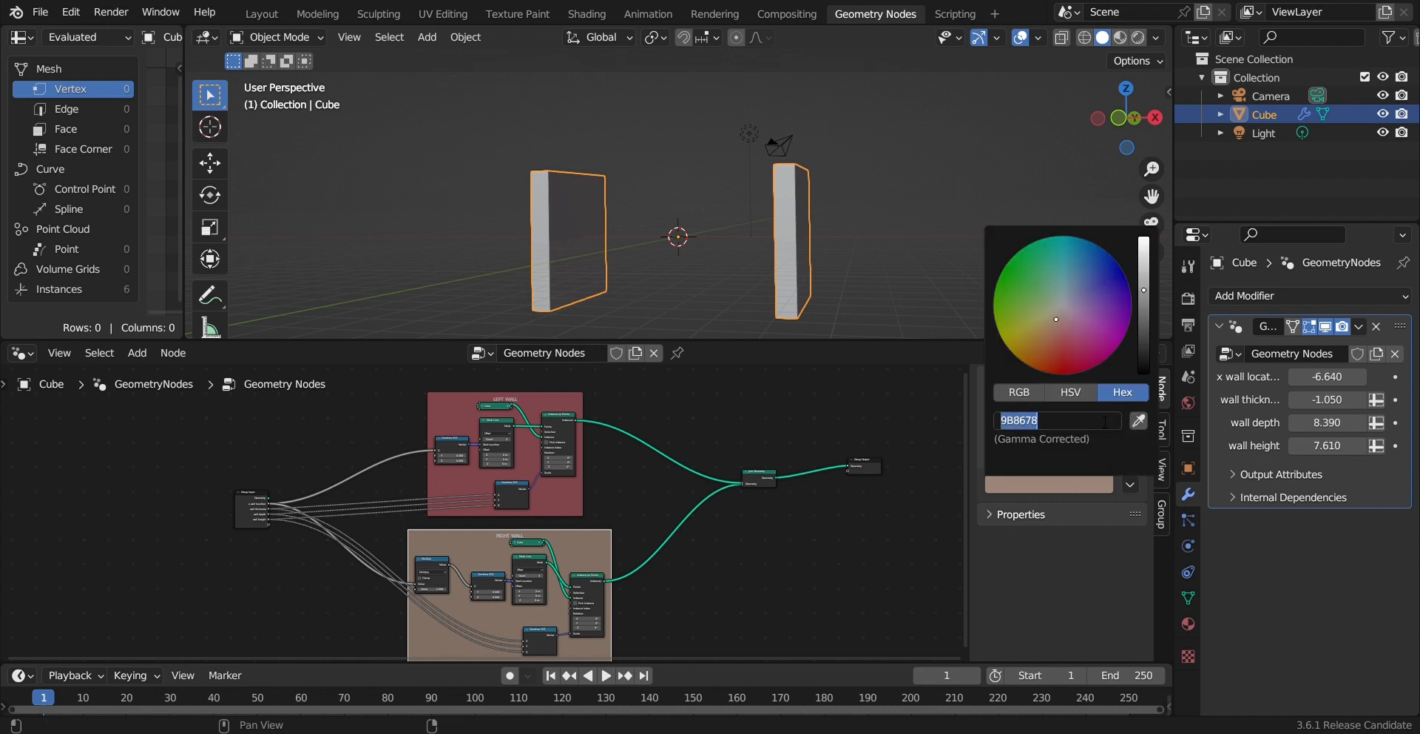
key(ctrl+v)
key(Return)
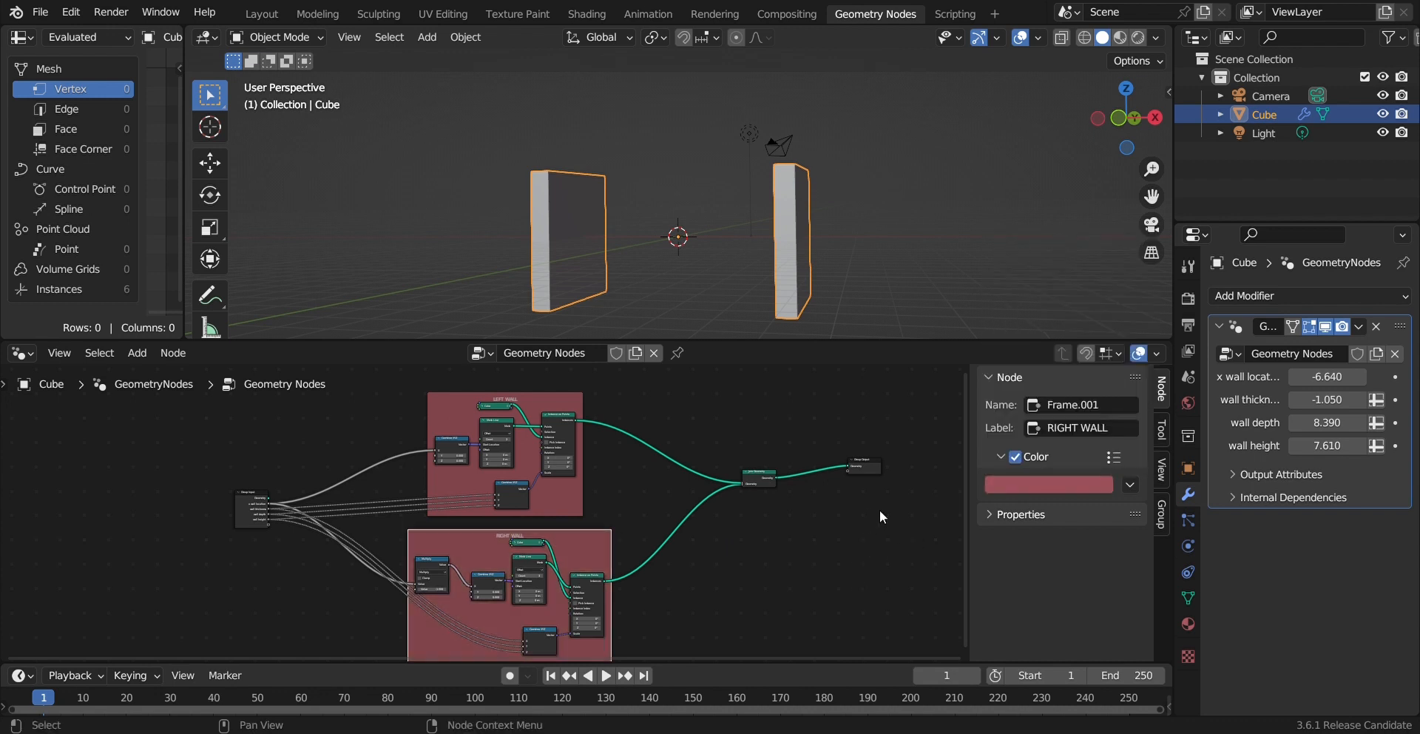
Step: Align the RIGHT WALL frame's left edge with the LEFT WALL frame above it
scroll(600, 480, down, 1)
drag(606, 524, 623, 521)
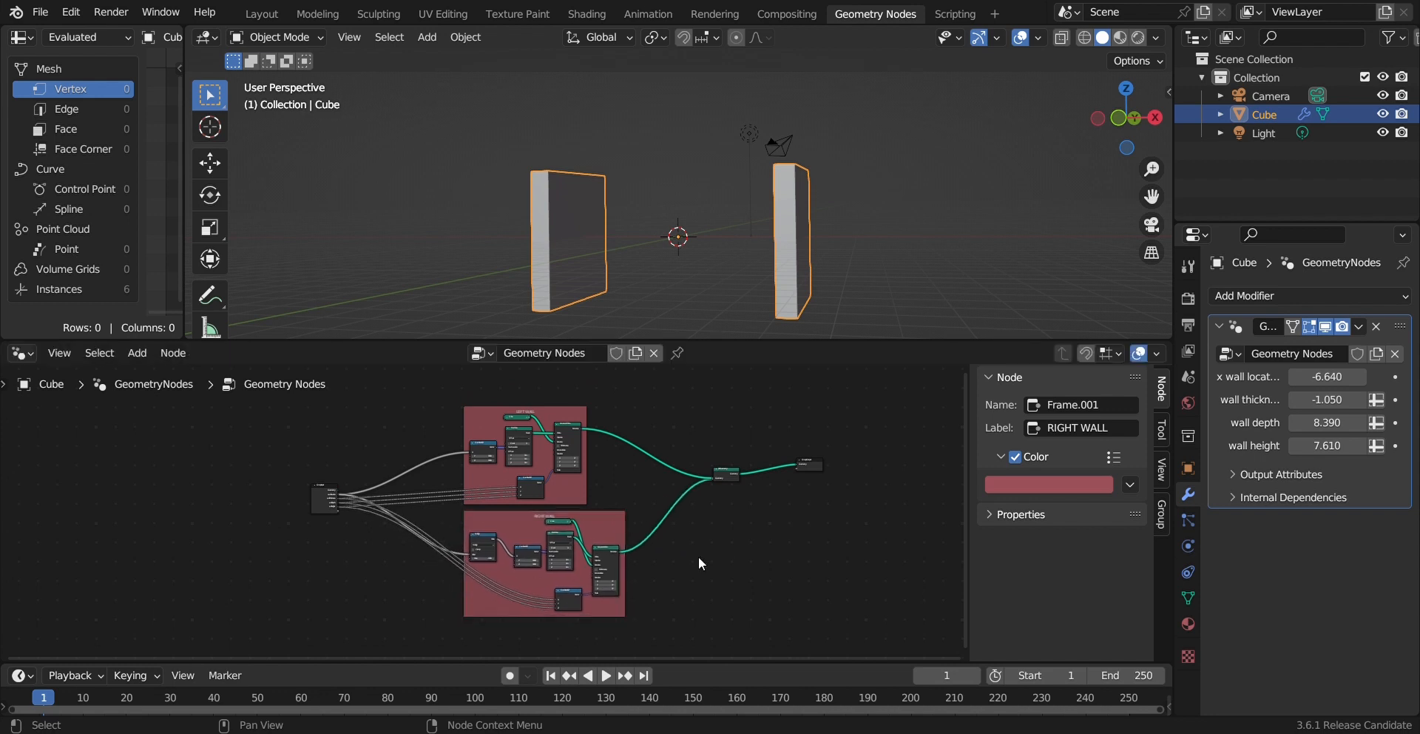
Step: Enlarge the 3D viewport's height and set the modifier's wall height to 8.580
mouse_move(1328, 445)
mouse_down()
mouse_move(1368, 445)
mouse_move(1355, 445)
mouse_up()
drag(699, 349, 699, 381)
scroll(744, 262, down, 1)
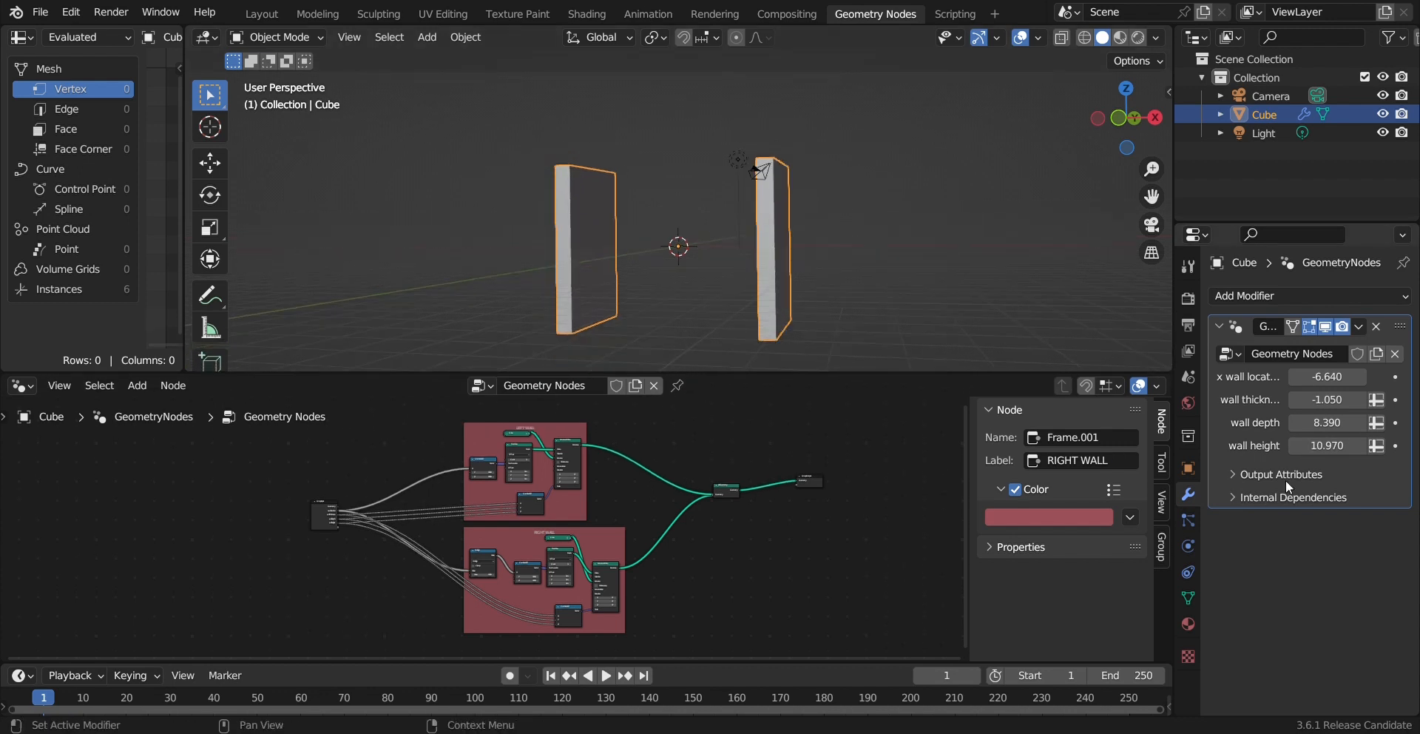
mouse_move(1328, 445)
mouse_down()
mouse_move(1354, 445)
mouse_move(1298, 445)
mouse_move(1325, 445)
mouse_up()
Step: Hide the node editor's sidebar and move the Join Geometry and Group Output nodes farther right of the wall frames
key(n)
middle_drag(784, 526, 877, 530)
scroll(831, 573, up, 6)
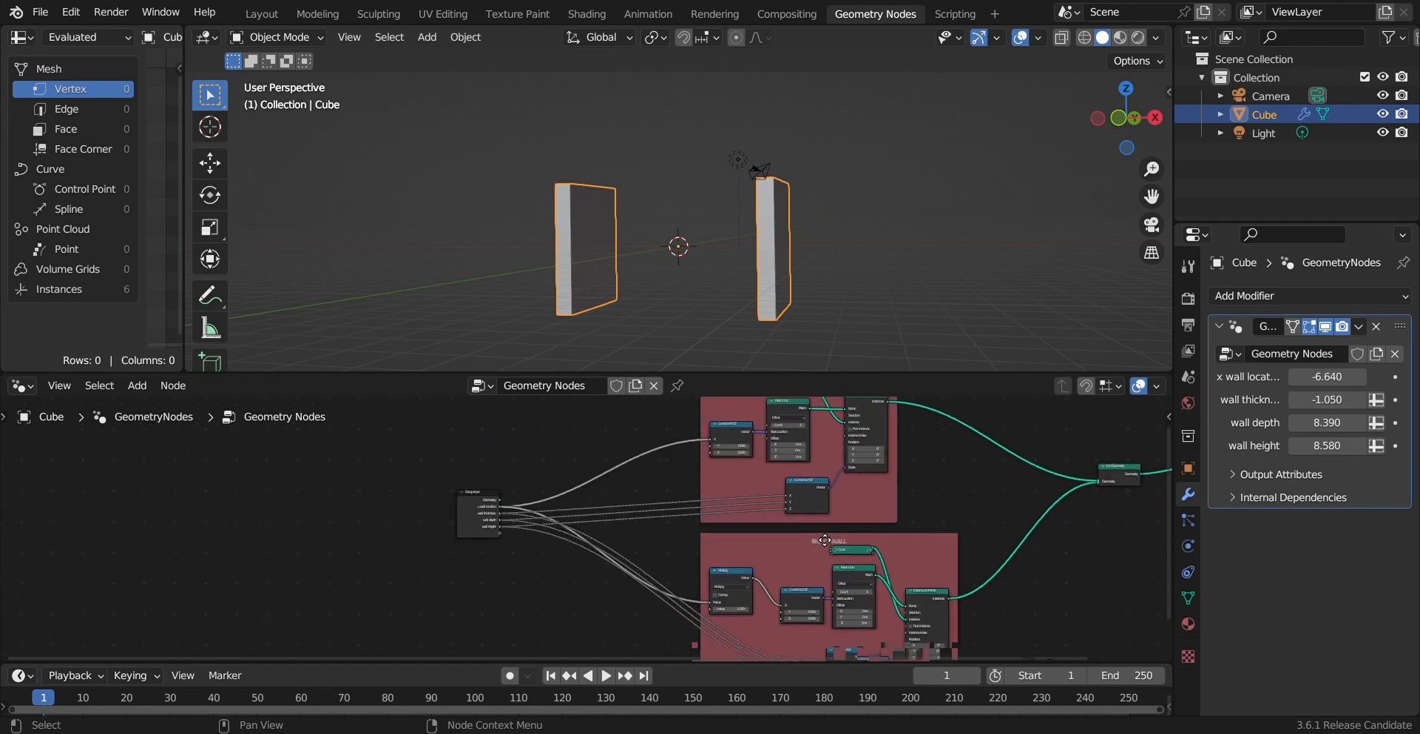
middle_drag(963, 529, 797, 464)
middle_drag(728, 492, 634, 547)
scroll(689, 512, down, 4)
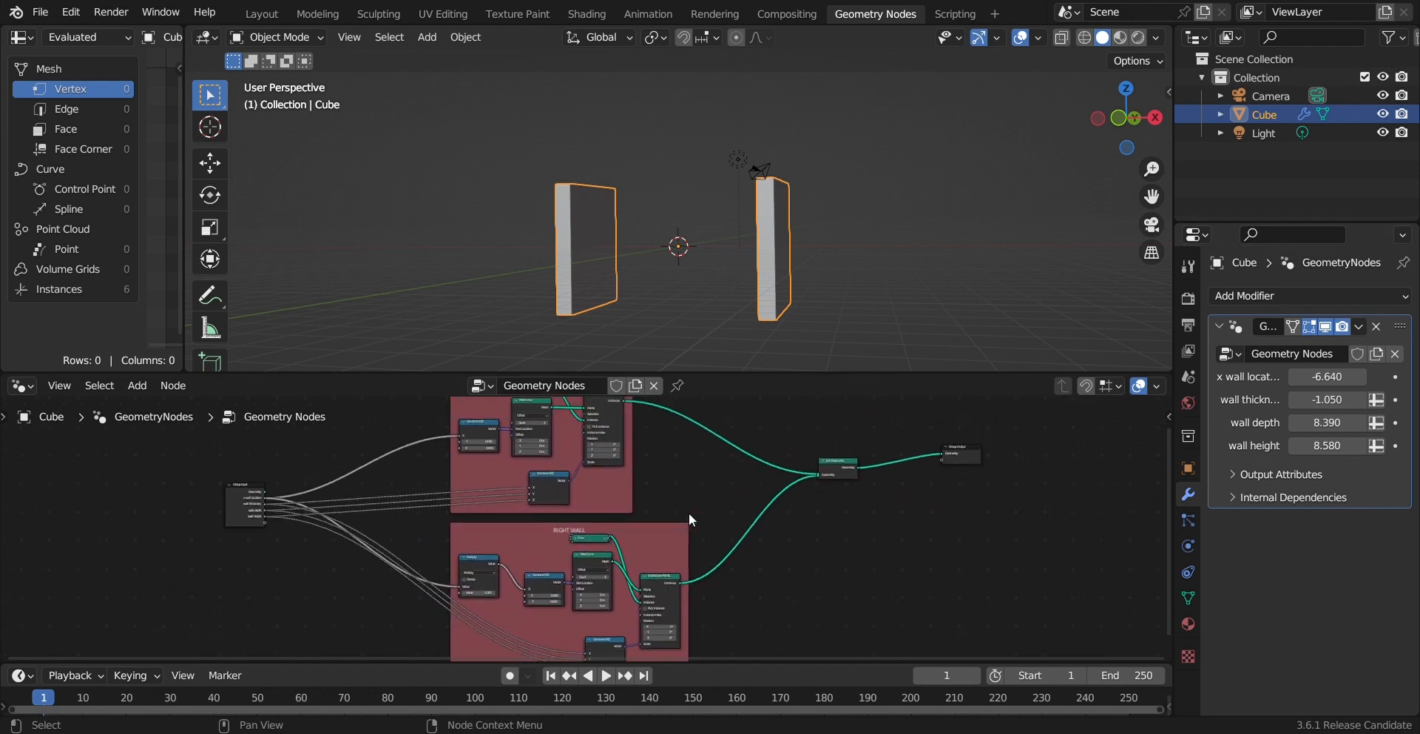
middle_drag(800, 526, 692, 545)
drag(813, 524, 652, 457)
drag(701, 500, 825, 505)
click(651, 509)
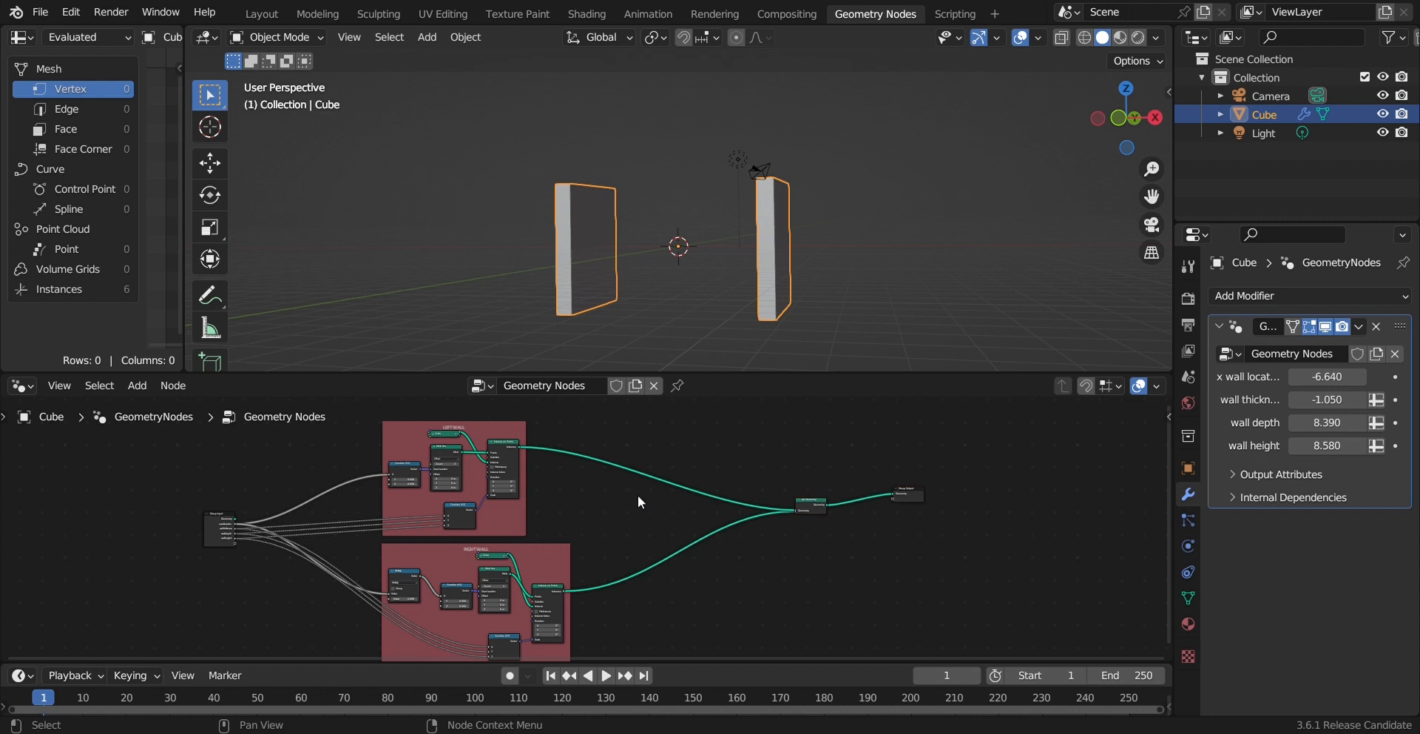
Step: Insert a Transform Geometry node into the link between the left wall's Instance on Points and Join Geometry
key(shift+a)
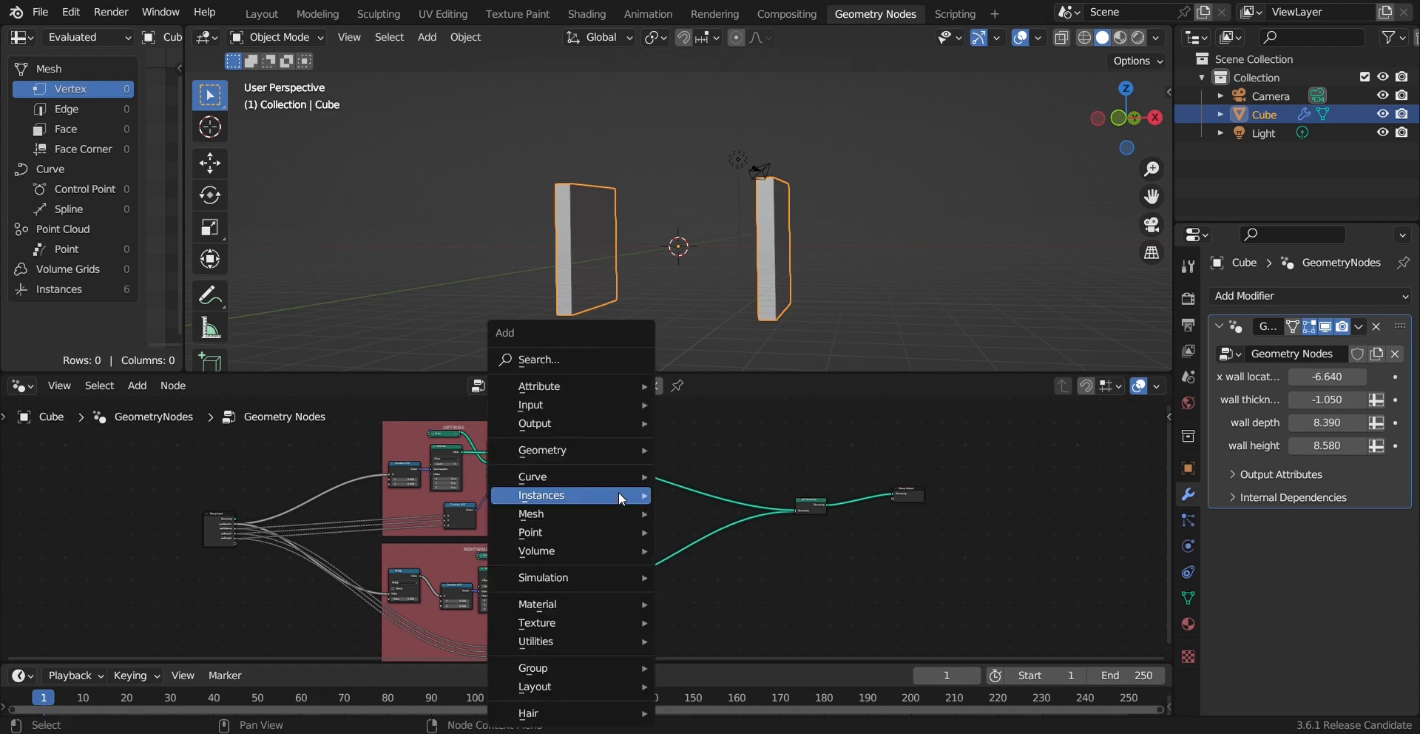
click(577, 357)
text(Transform)
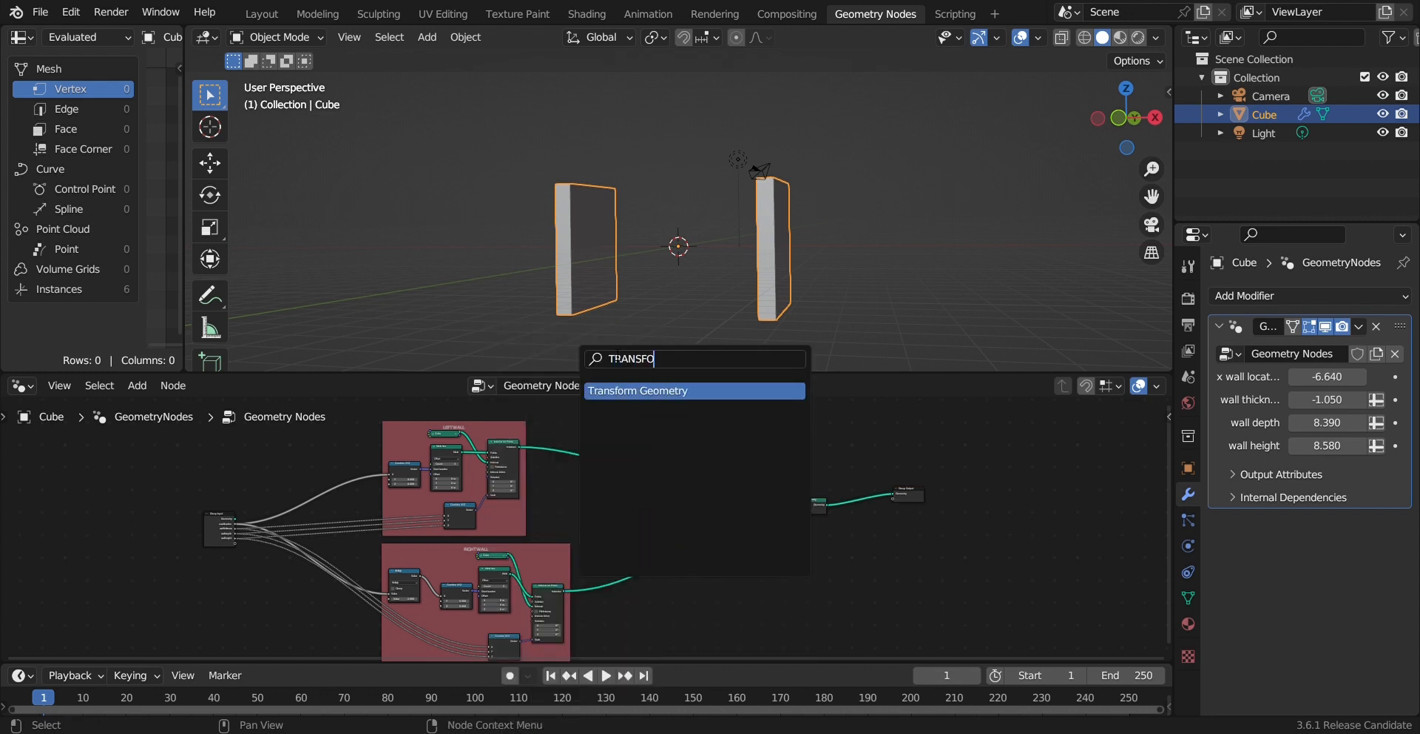
key(Return)
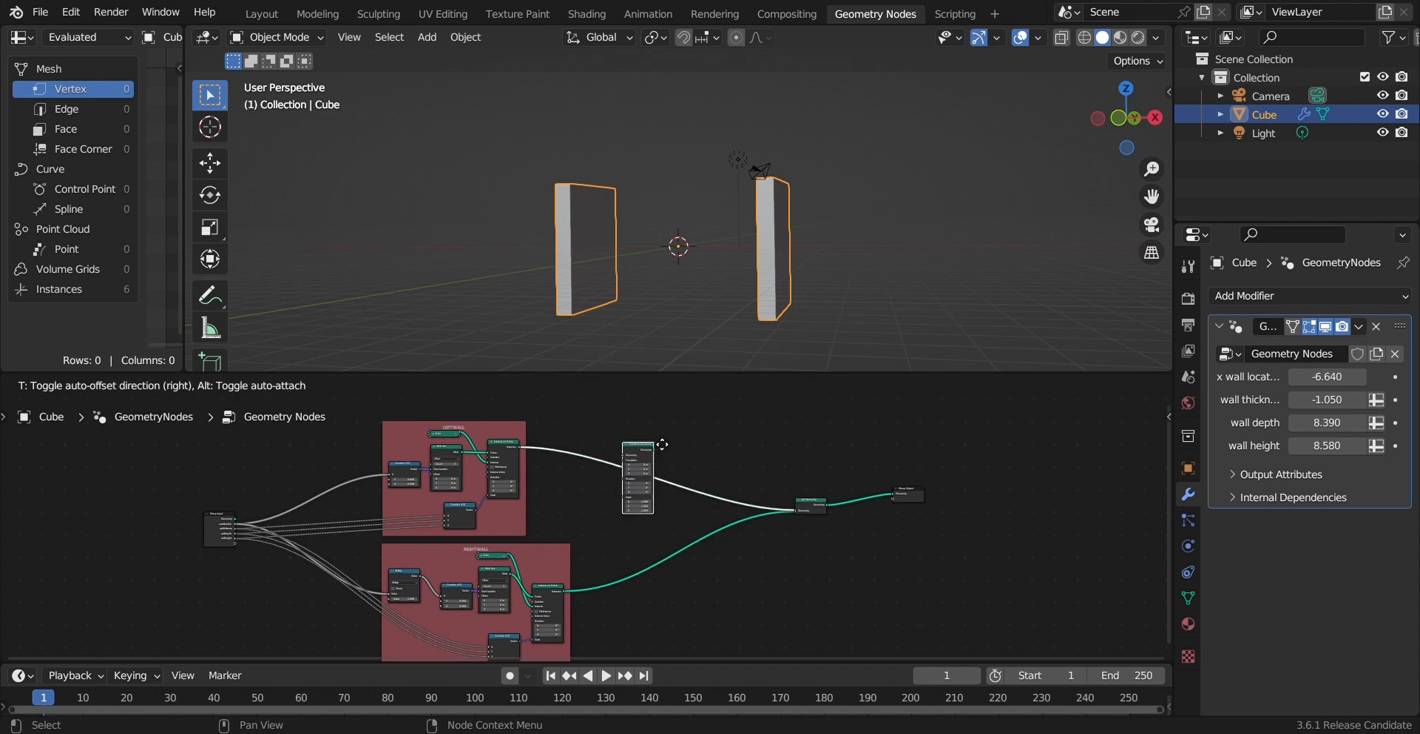
click(658, 441)
drag(643, 449, 664, 450)
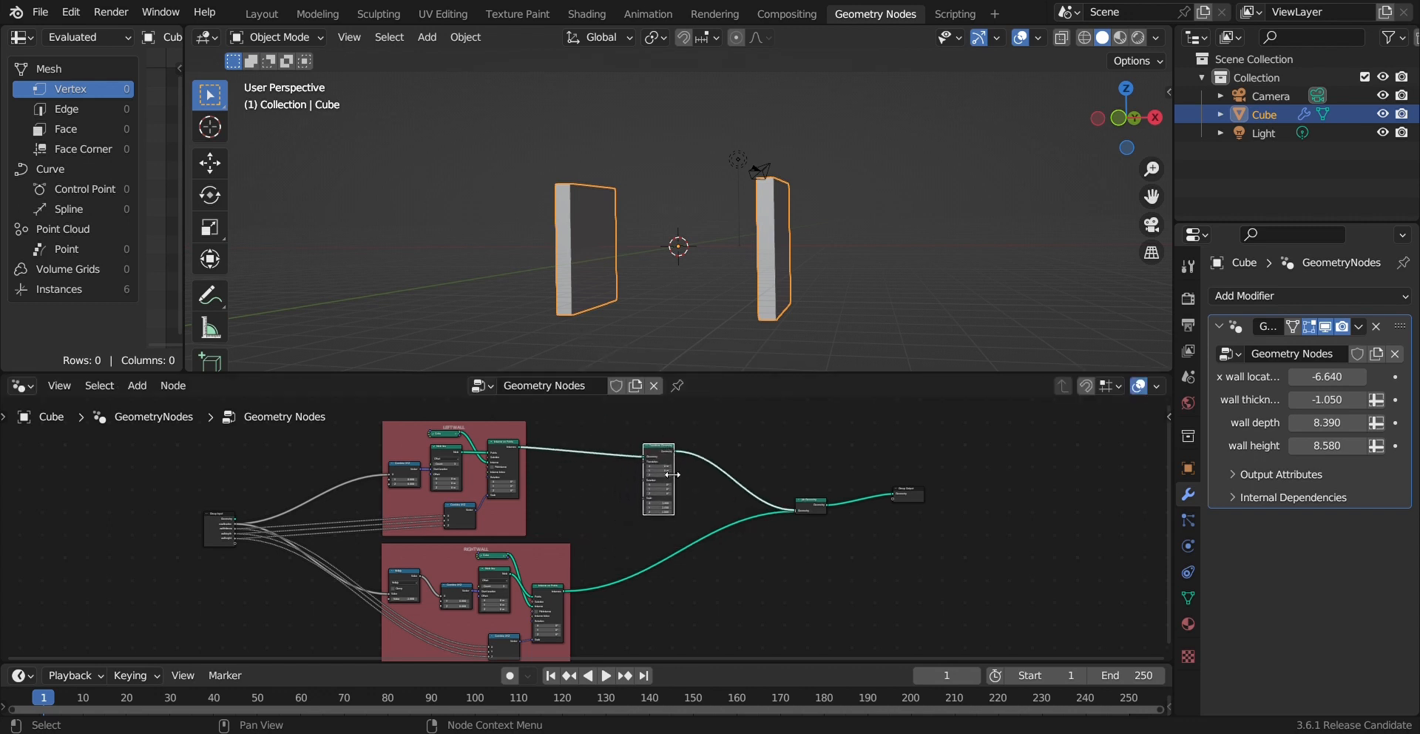
Step: Add a Vector Math node beside the left wall's Transform Geometry node
scroll(659, 477, up, 4)
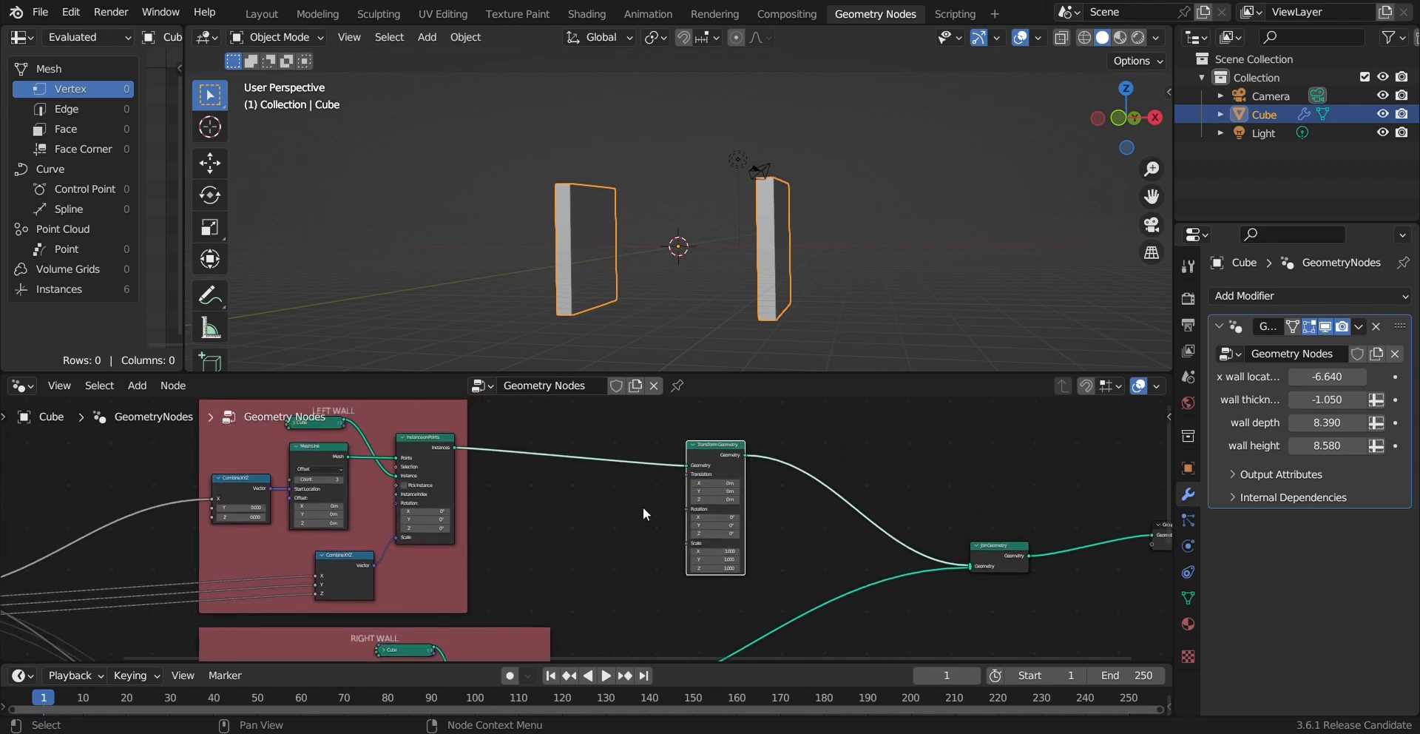
key(shift+a)
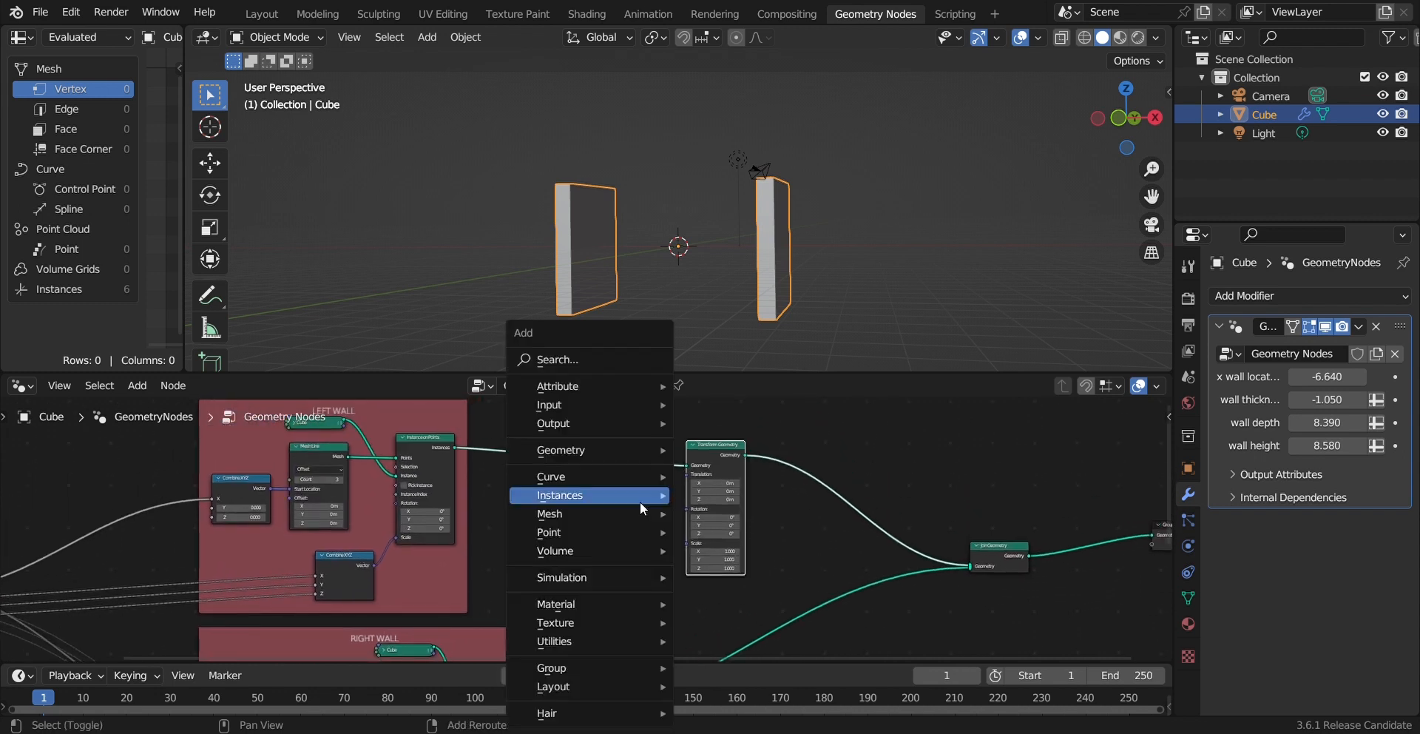
click(605, 358)
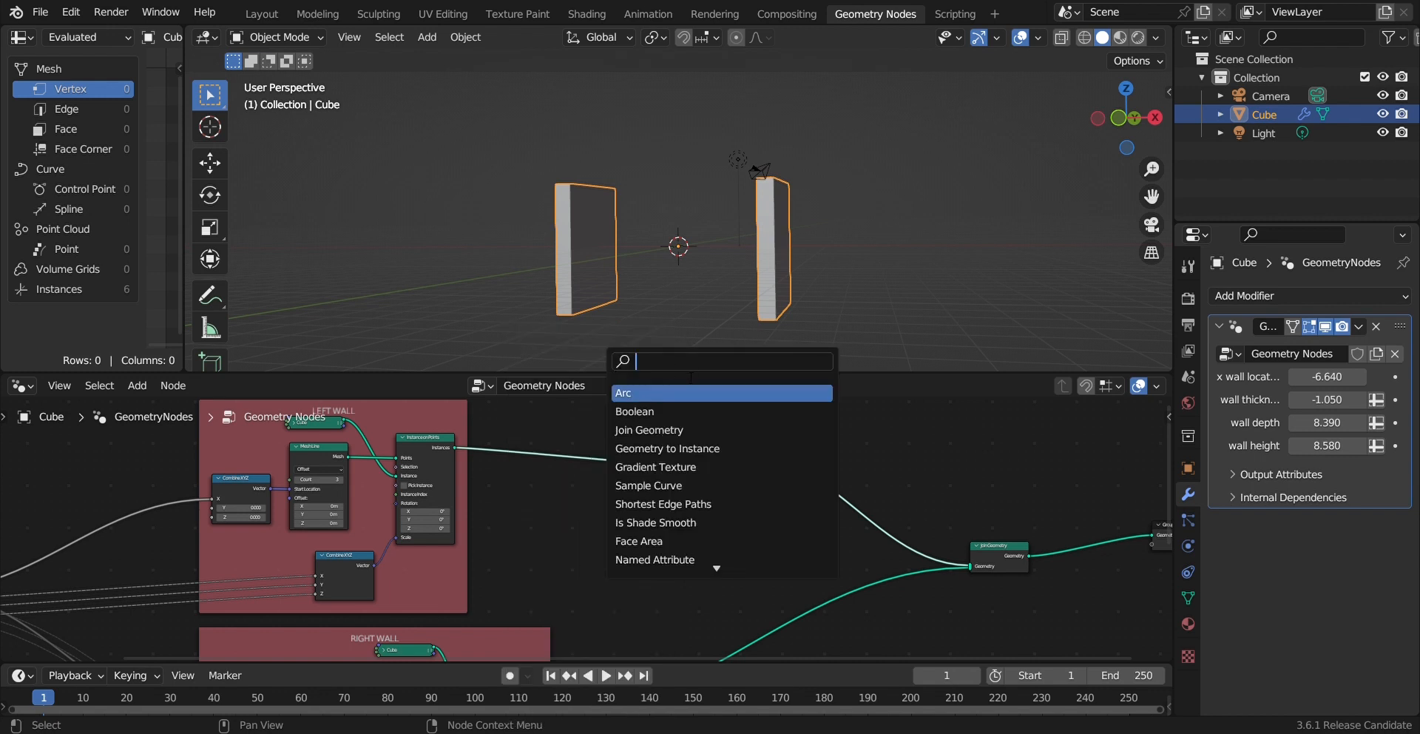
text(VECTOR)
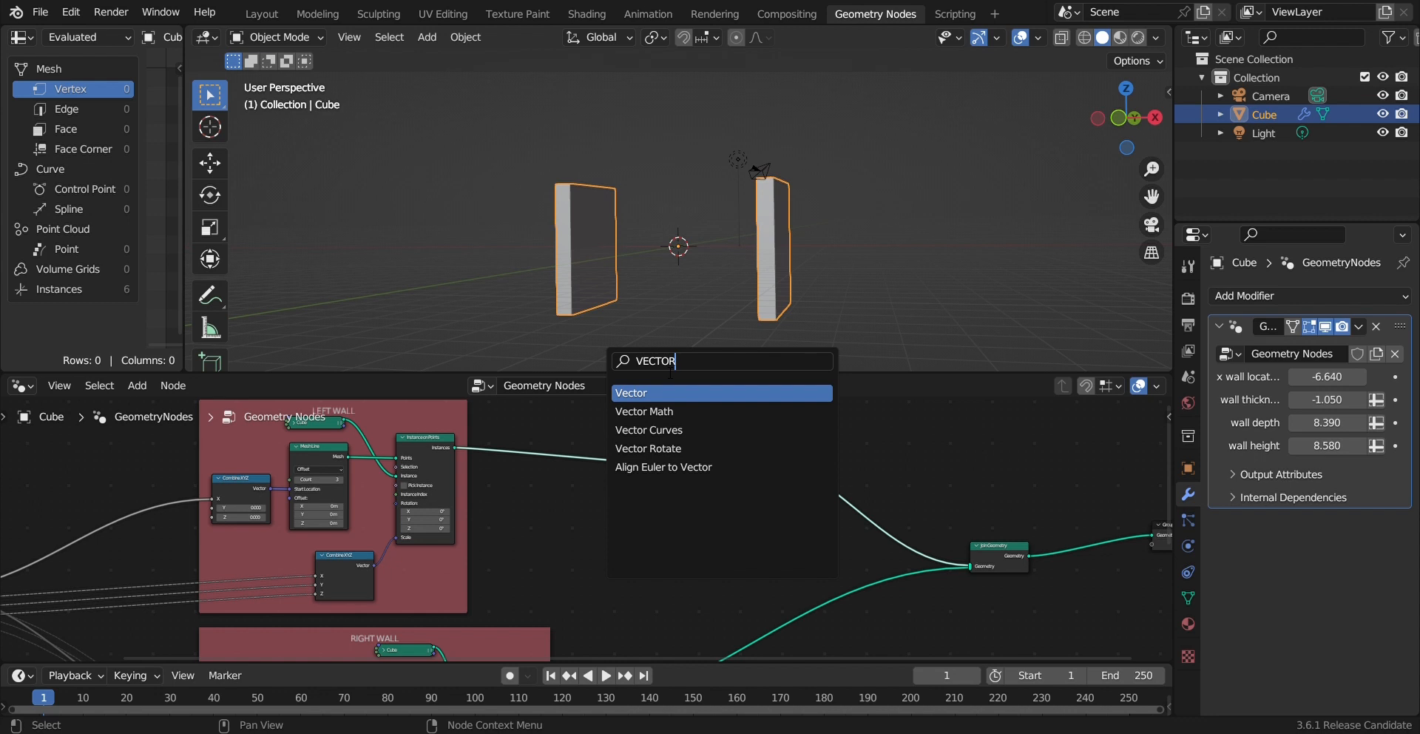
key(Down)
key(Return)
click(663, 461)
Step: Add a Combine XYZ node ahead of the new Vector Math node
scroll(551, 488, up, 5)
key(shift+a)
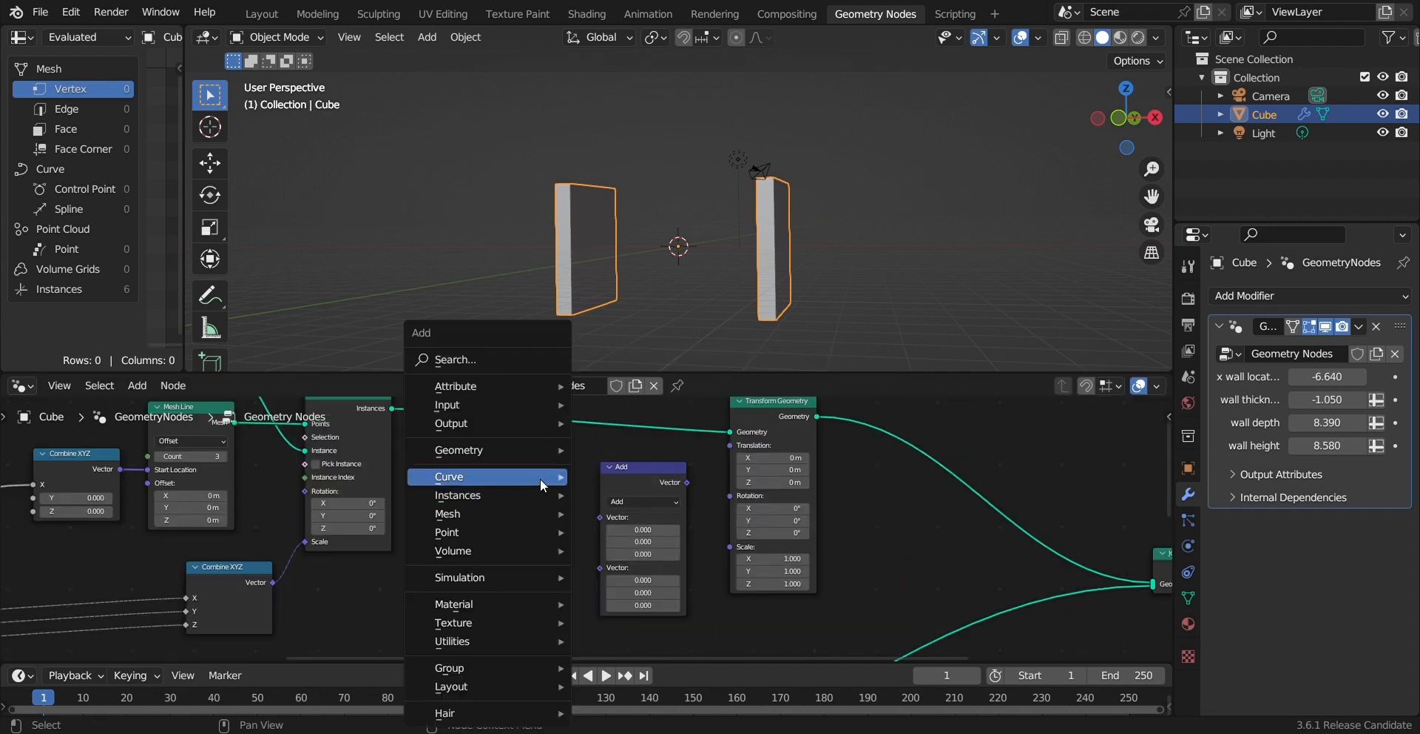
click(508, 360)
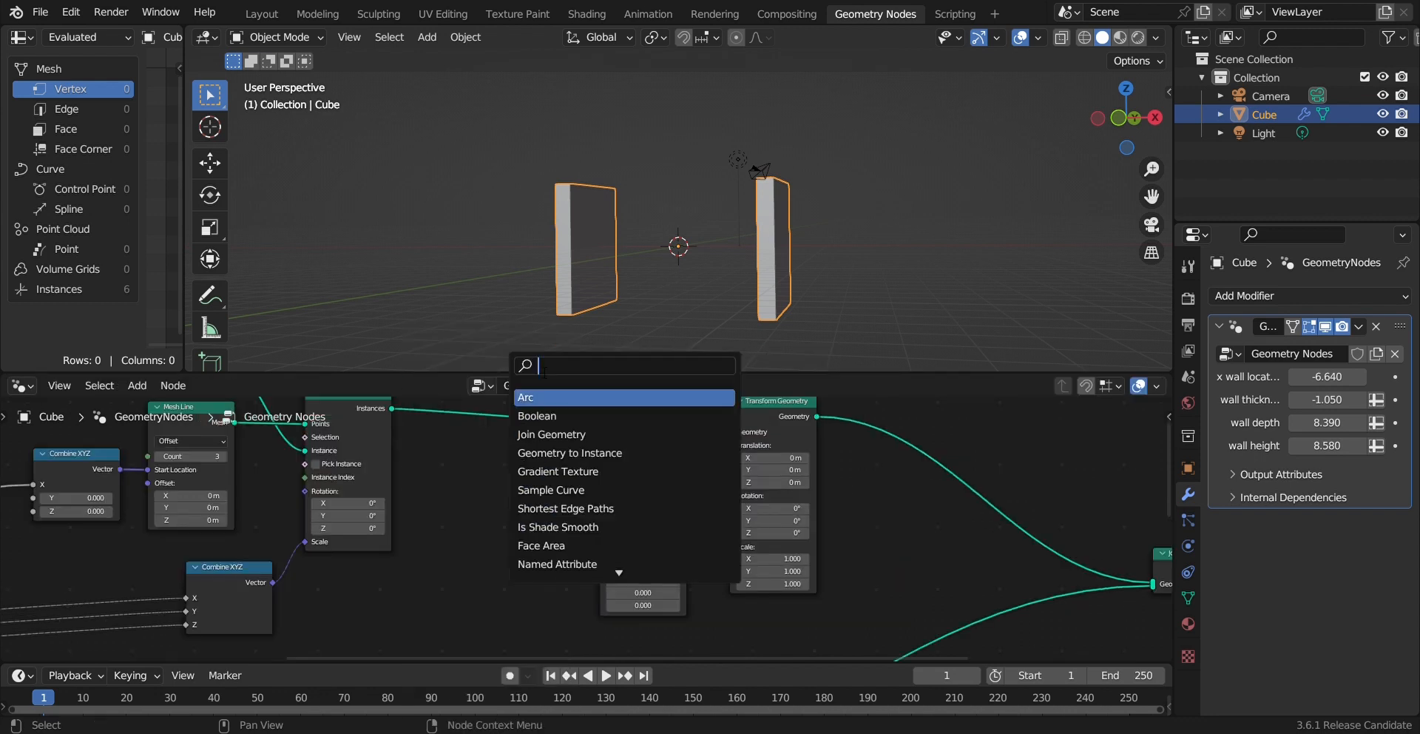
text(COMB)
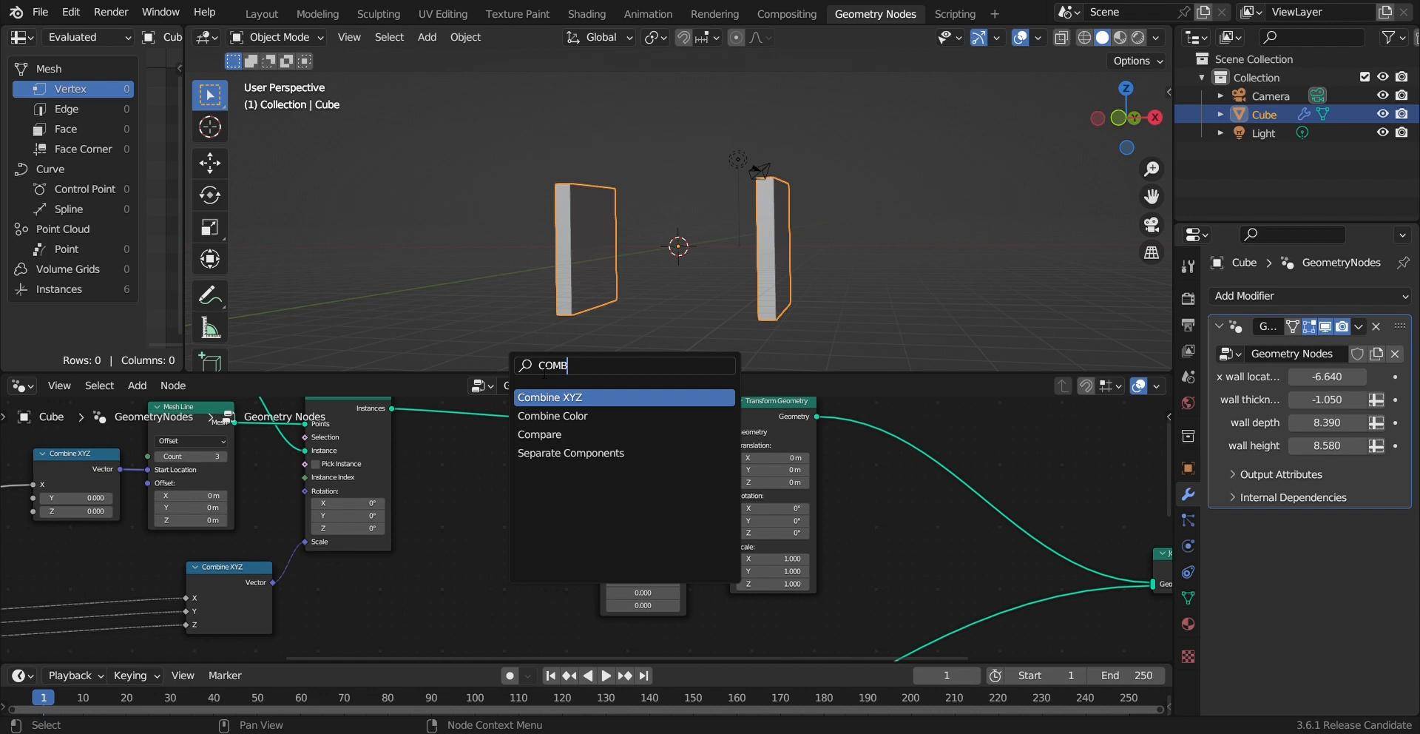
key(Return)
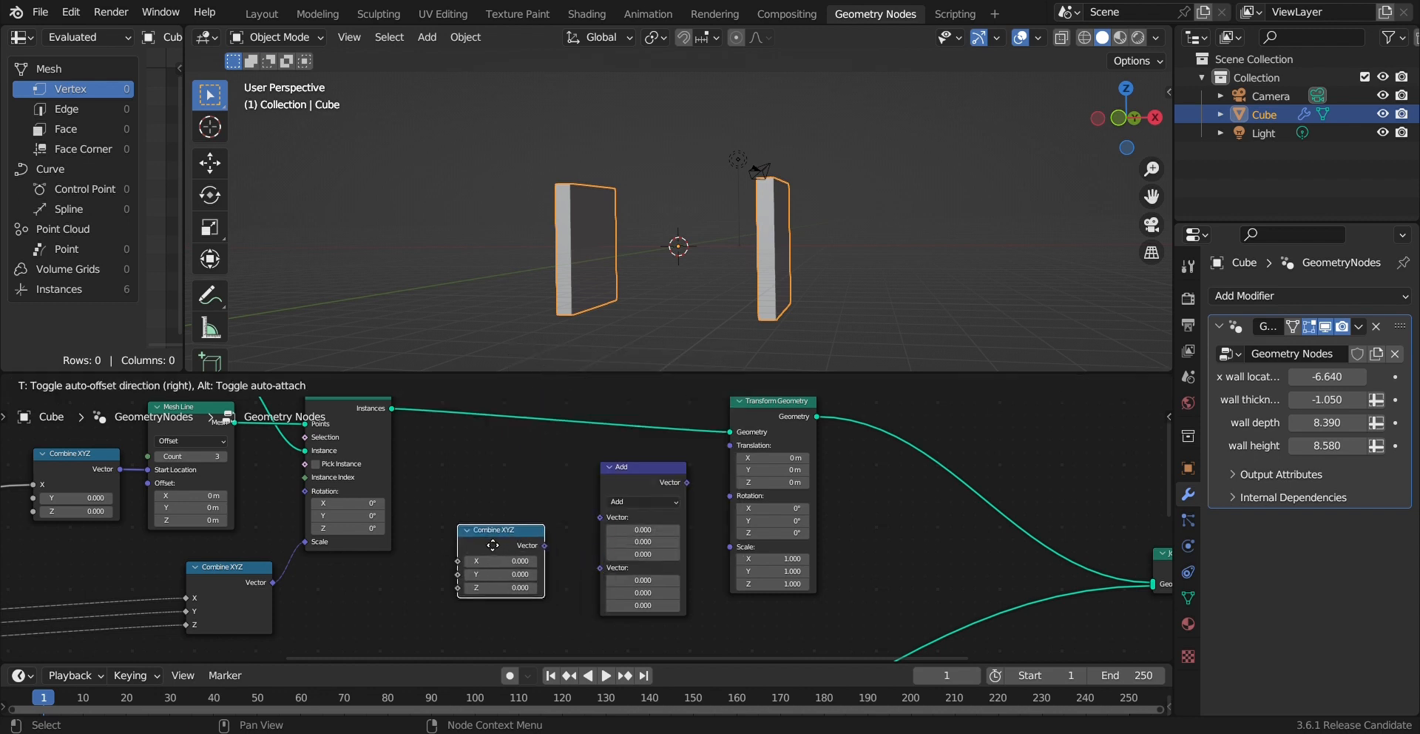
click(503, 540)
drag(535, 534, 530, 536)
Step: Connect the Vector Math output to Transform Geometry's Translation, and Combine XYZ's Vector to the first Vector Math input
drag(666, 469, 726, 445)
drag(553, 549, 606, 509)
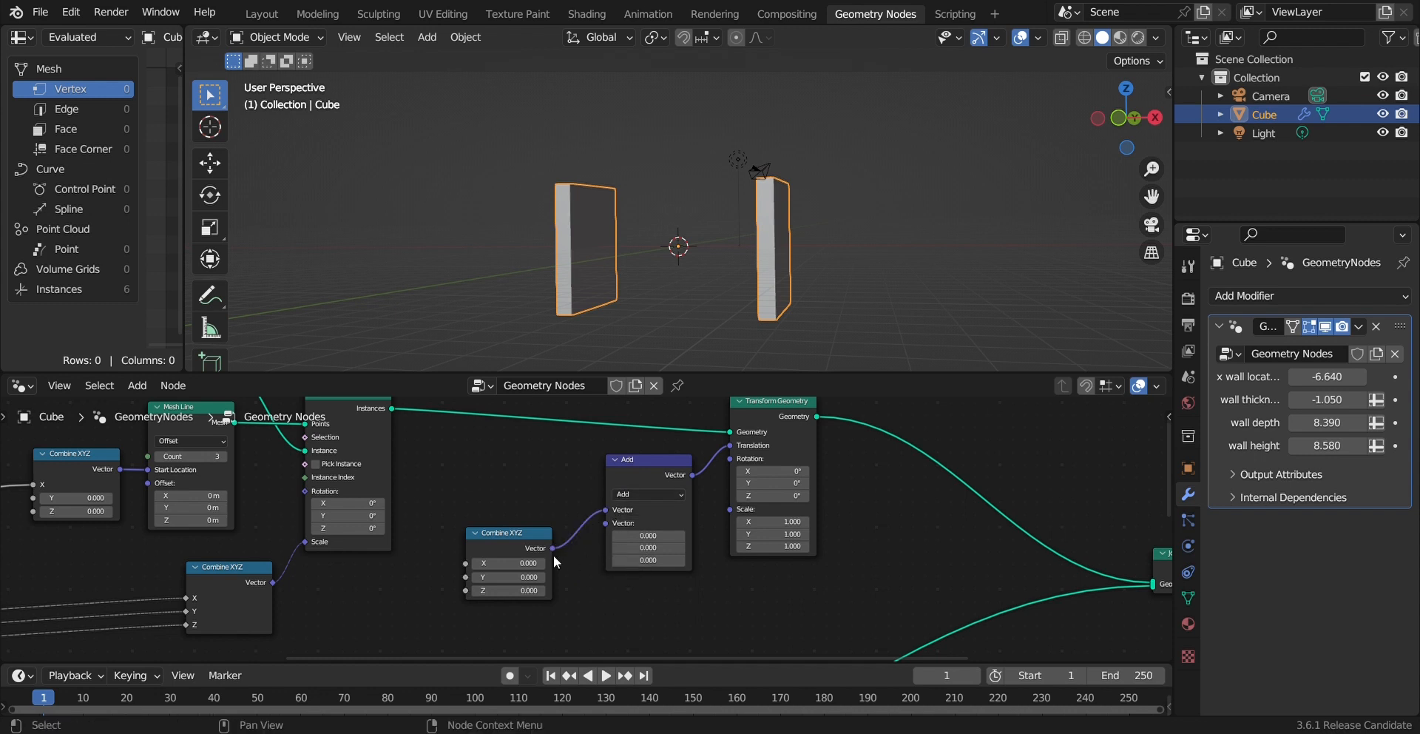
drag(518, 534, 533, 533)
Step: Set the Add node's second vector Z to 2 and connect Group Input's wall height to the new Combine XYZ's Z
scroll(385, 526, down, 3)
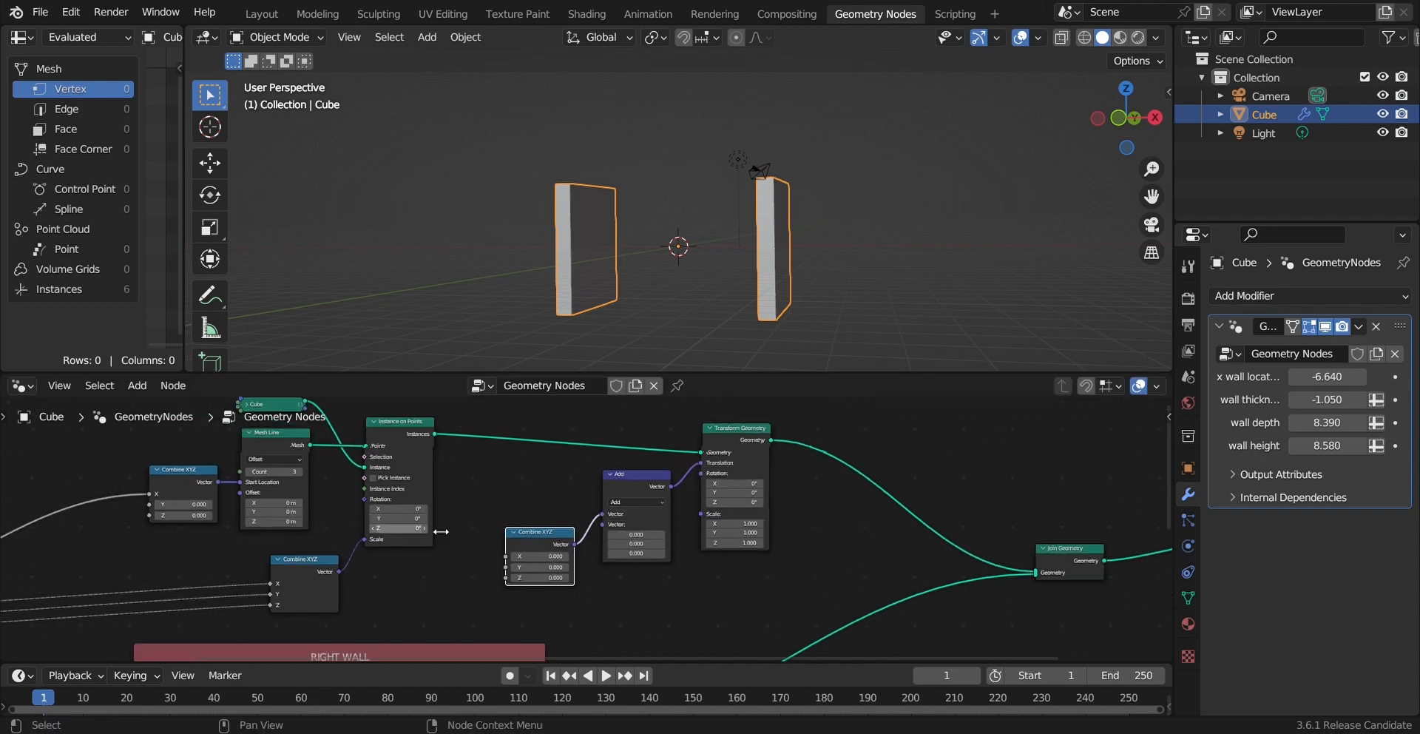
middle_drag(441, 529, 696, 540)
click(894, 562)
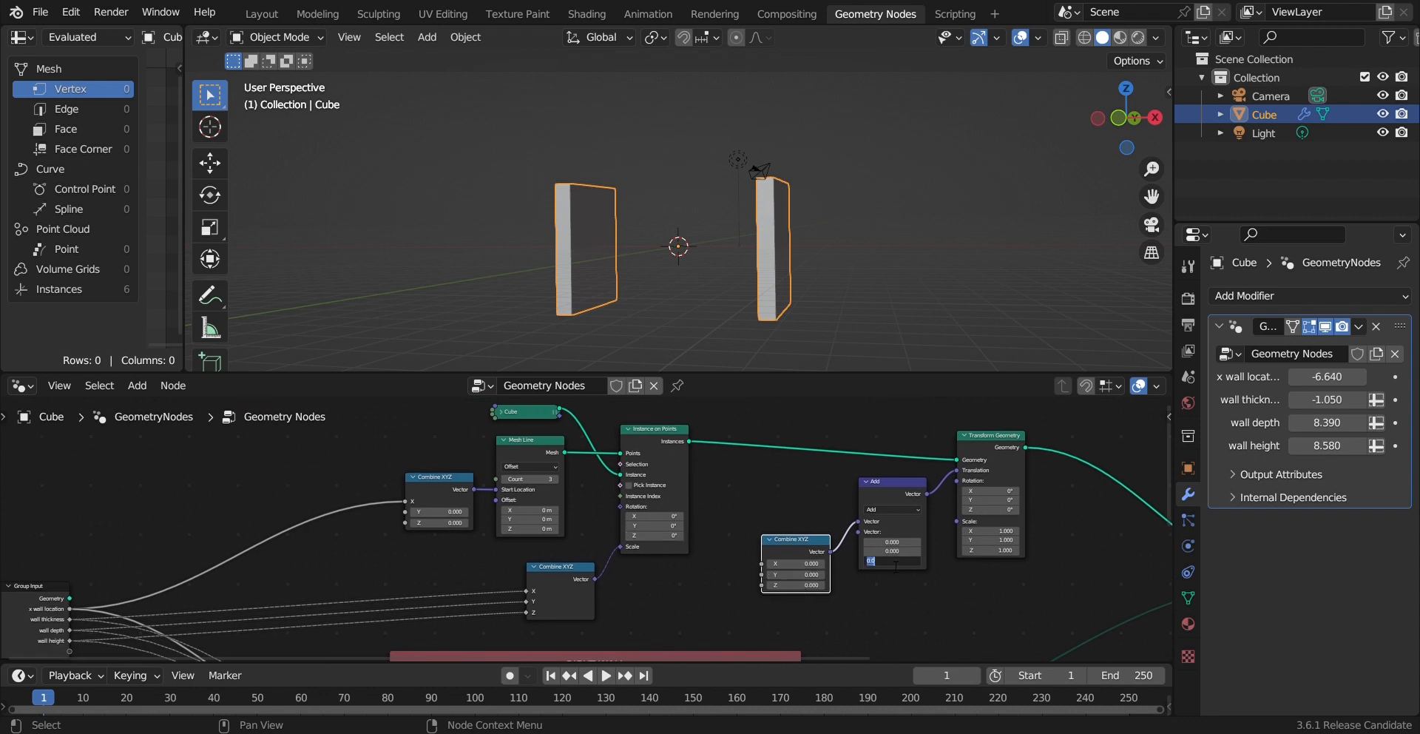
key(Return)
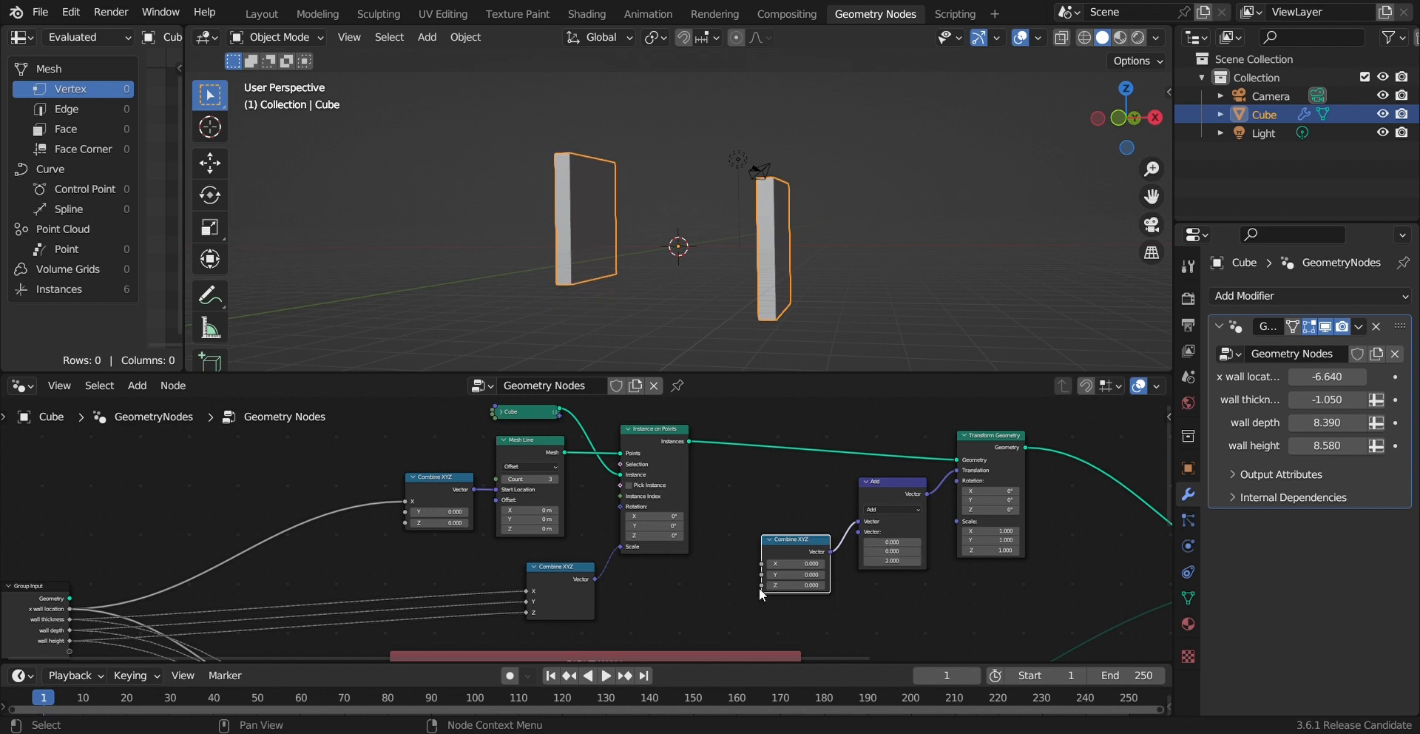
drag(761, 584, 69, 523)
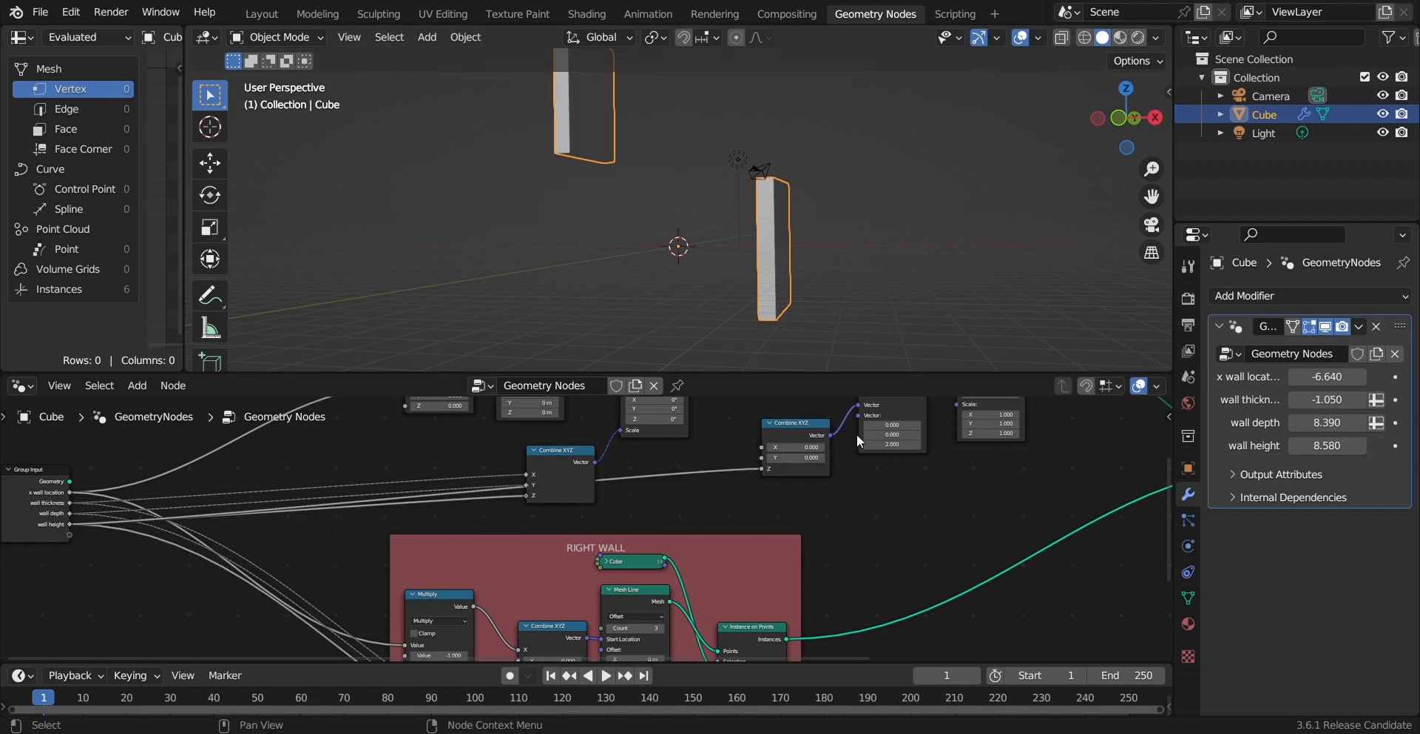
Step: Change the Vector Math operation to Divide and set the modifier's wall height to 10.200
scroll(858, 437, up, 2)
click(983, 413)
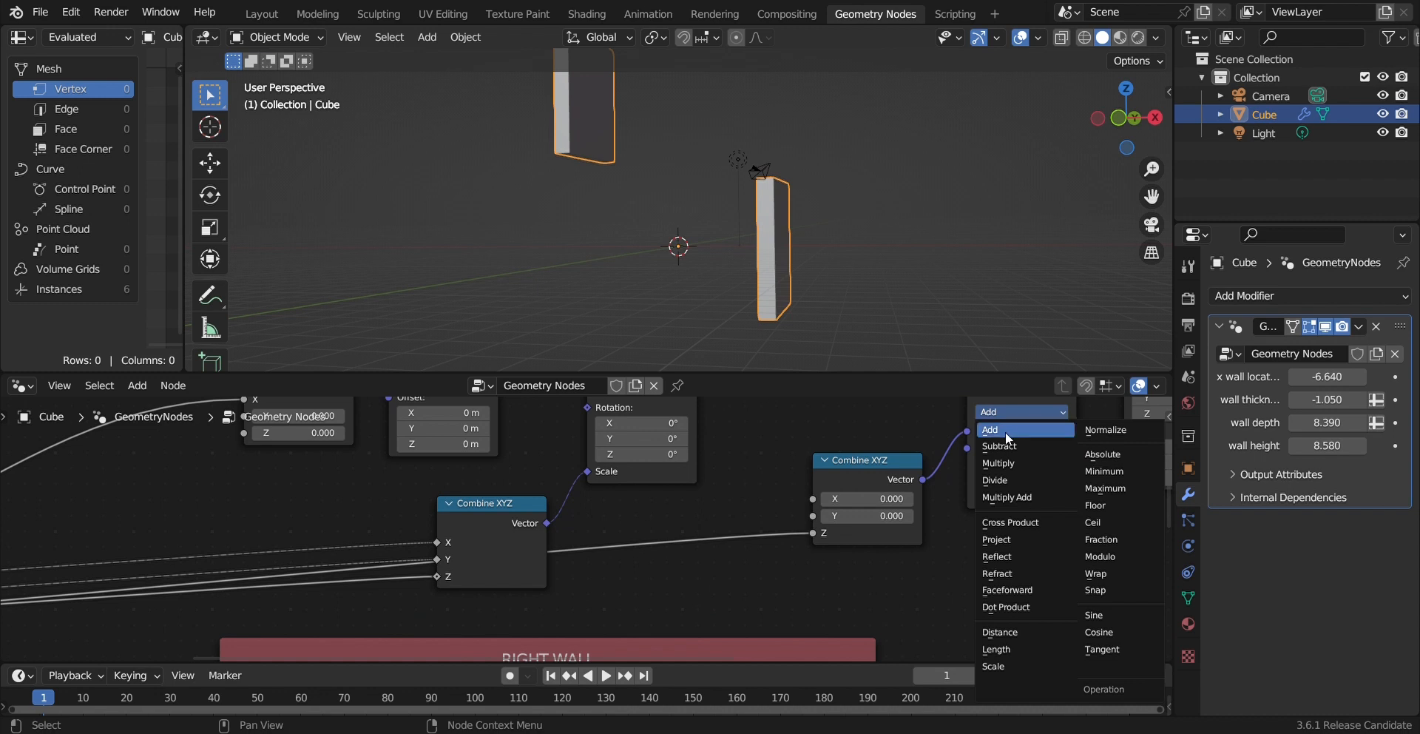
click(1010, 474)
middle_drag(710, 229, 724, 276)
middle_drag(605, 247, 1124, 359)
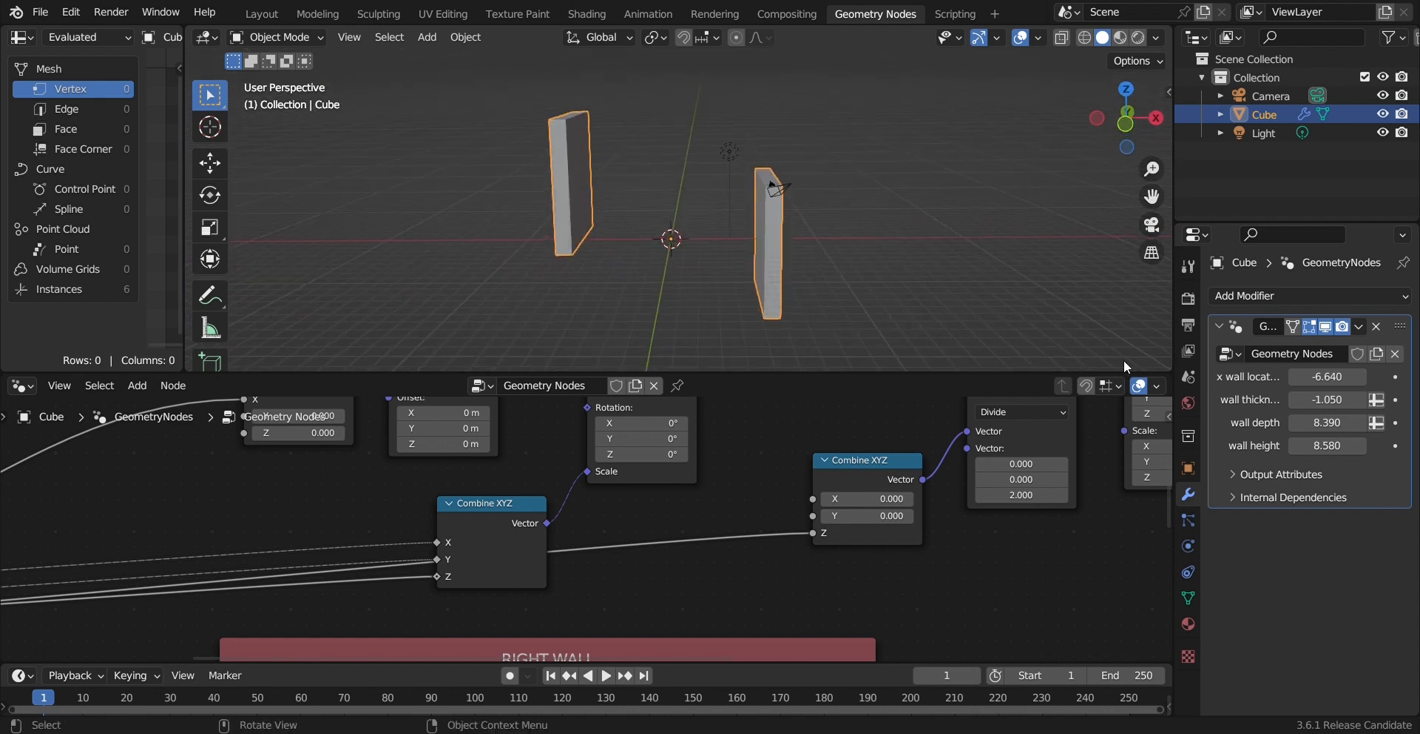
drag(1328, 445, 1380, 445)
Step: Duplicate the left wall's Combine XYZ, Divide and Transform Geometry nodes and place the copies beside the RIGHT WALL frame
scroll(841, 486, down, 6)
middle_drag(777, 532, 735, 529)
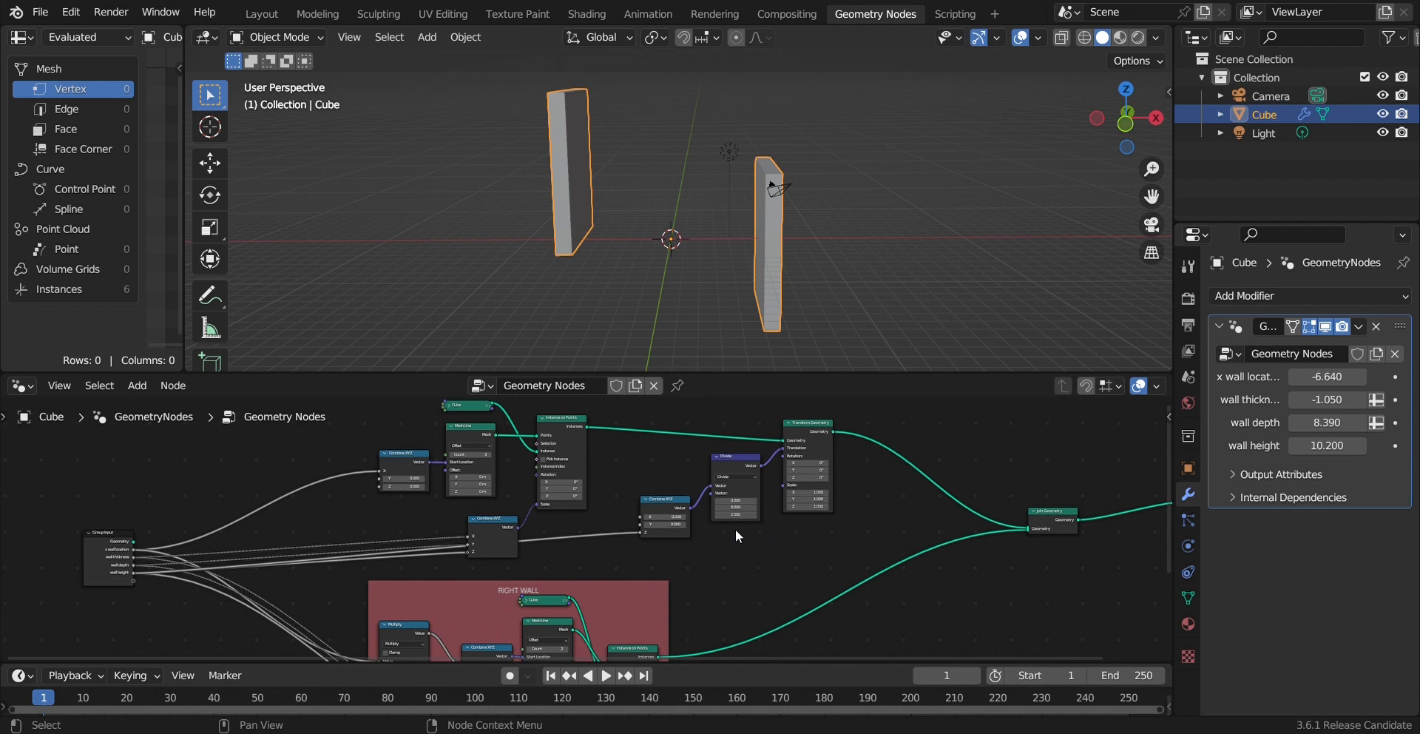
drag(738, 532, 722, 453)
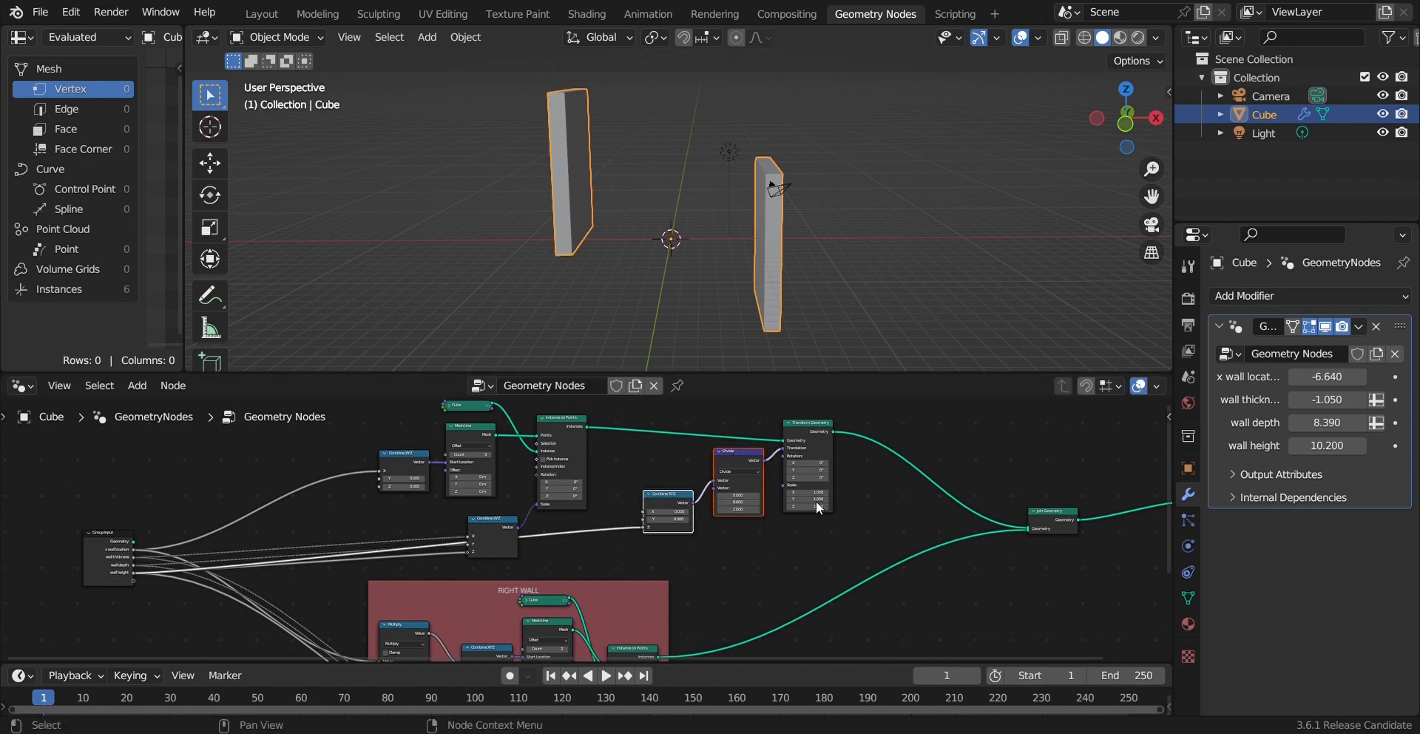
scroll(814, 514, down, 3)
middle_drag(814, 518, 769, 506)
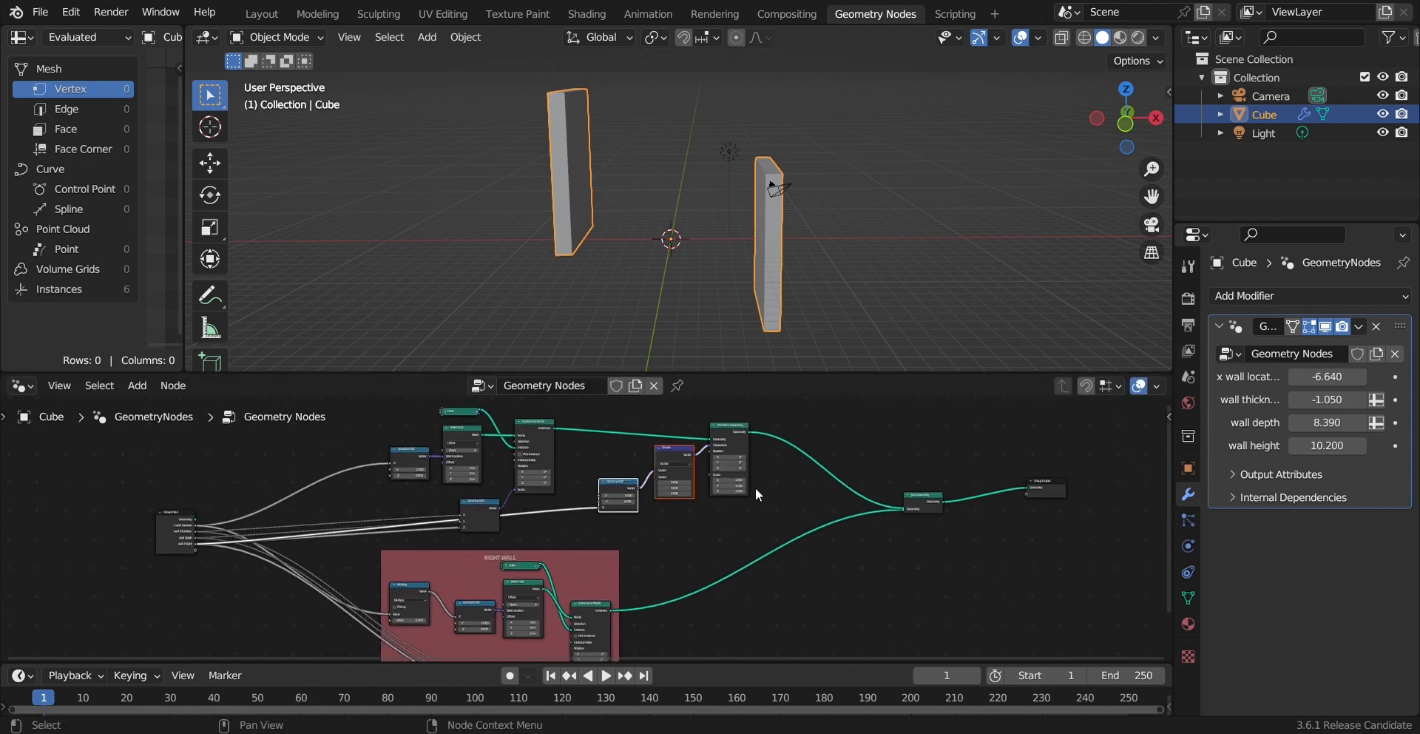
drag(771, 495, 608, 449)
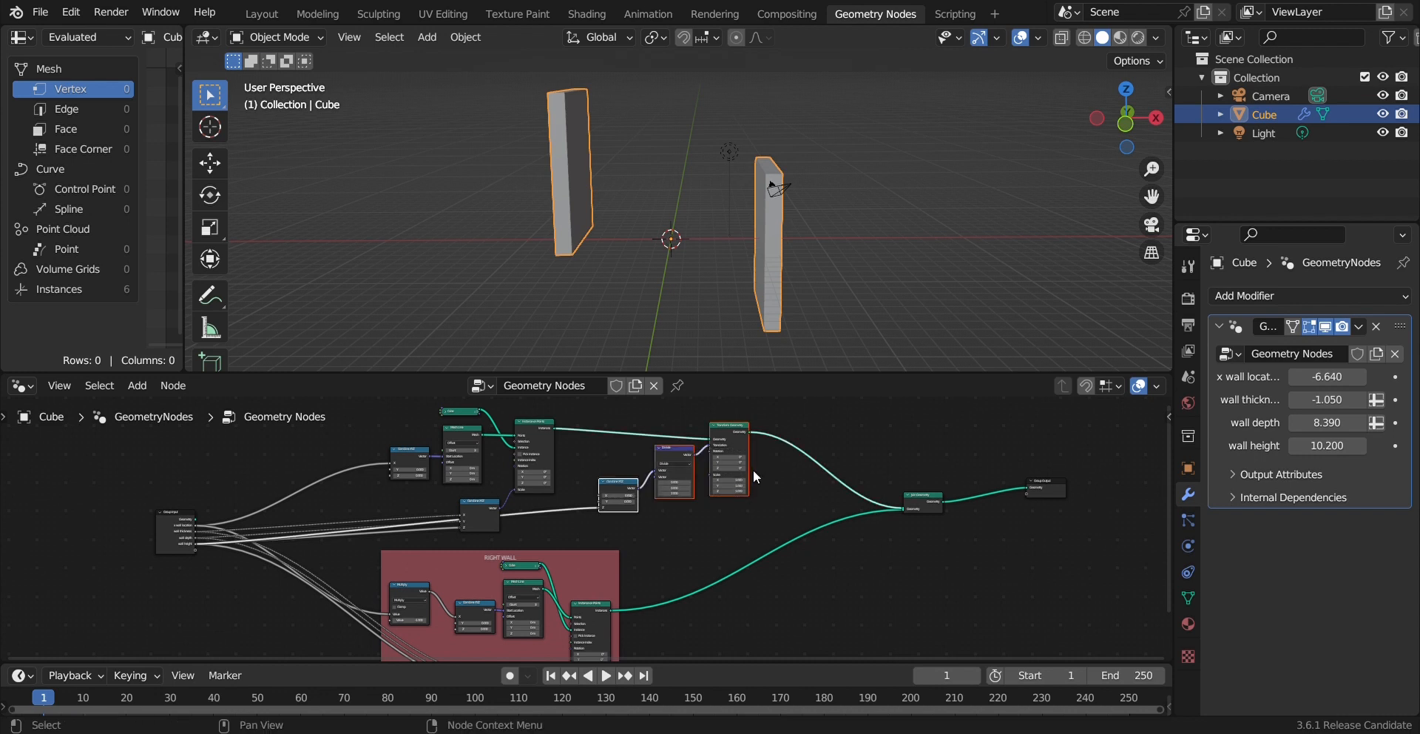
key(shift+d)
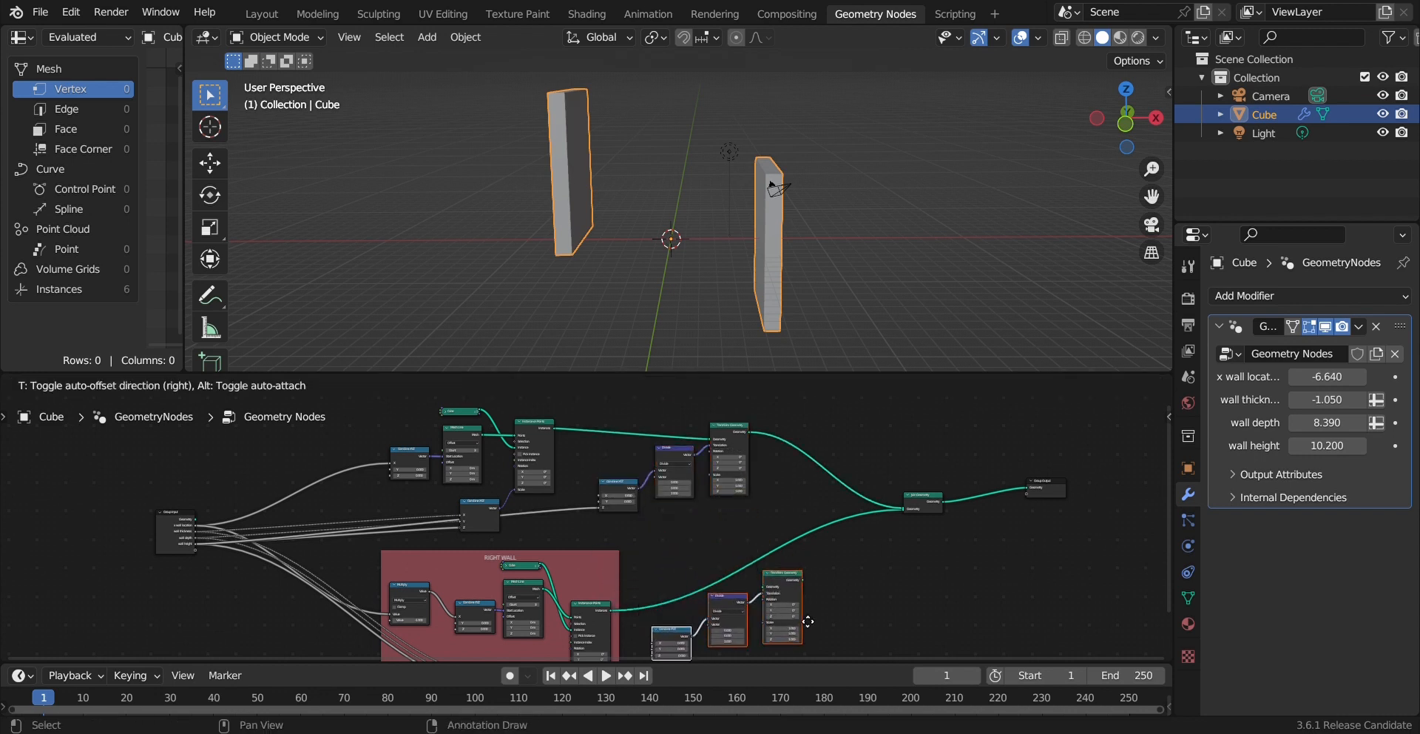
click(808, 621)
Step: Insert the duplicated Transform Geometry into the right wall's link to Join Geometry and connect the duplicated Divide's output to its Translation
drag(785, 578, 790, 546)
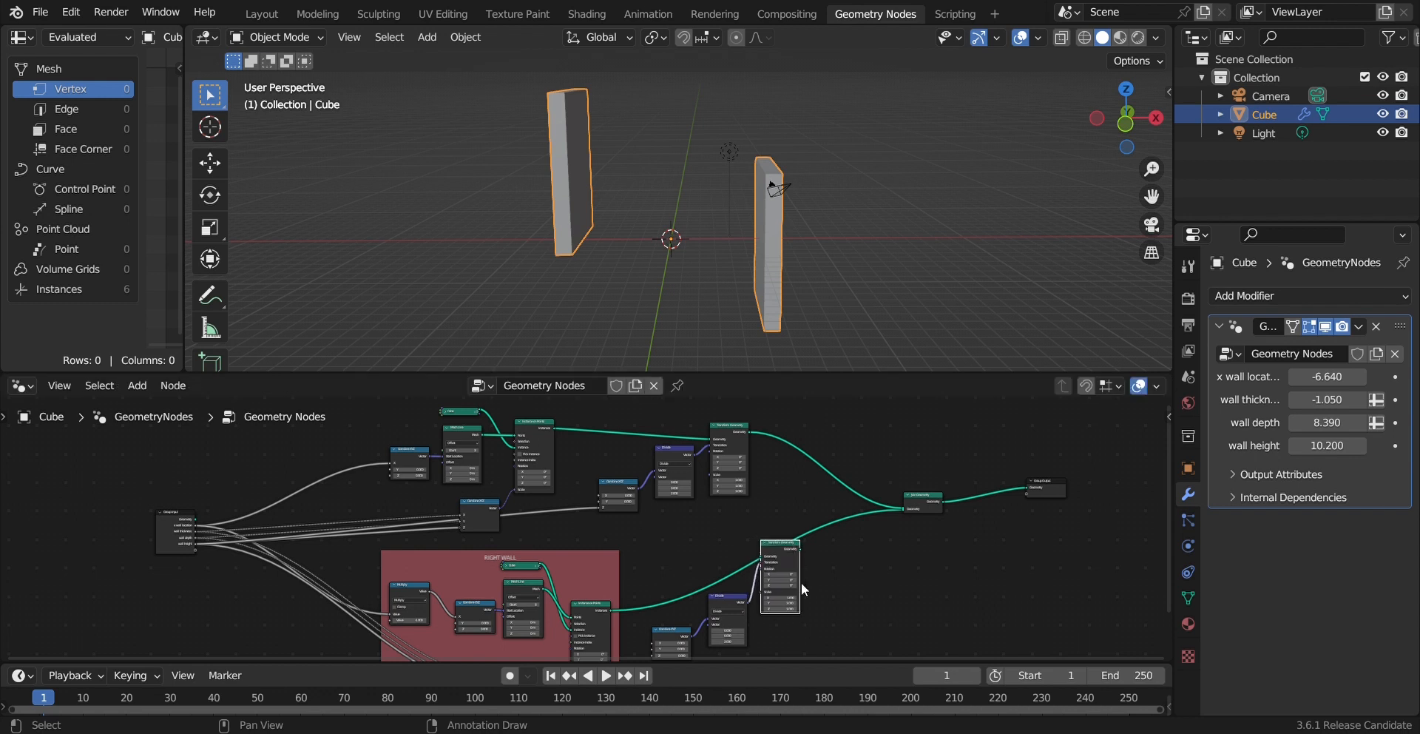
scroll(801, 583, up, 3)
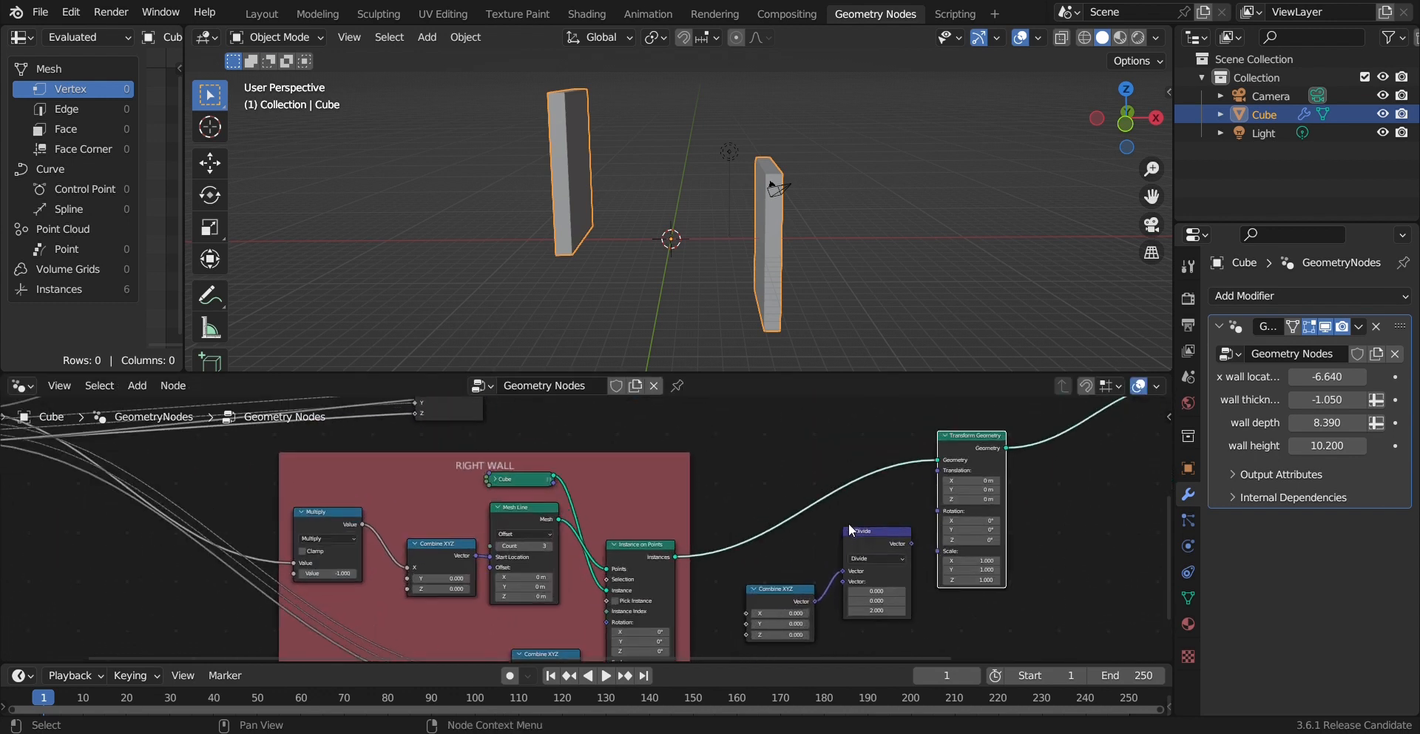
scroll(850, 530, right, 5)
drag(717, 613, 613, 536)
drag(698, 507, 755, 443)
click(743, 471)
middle_drag(594, 535, 704, 546)
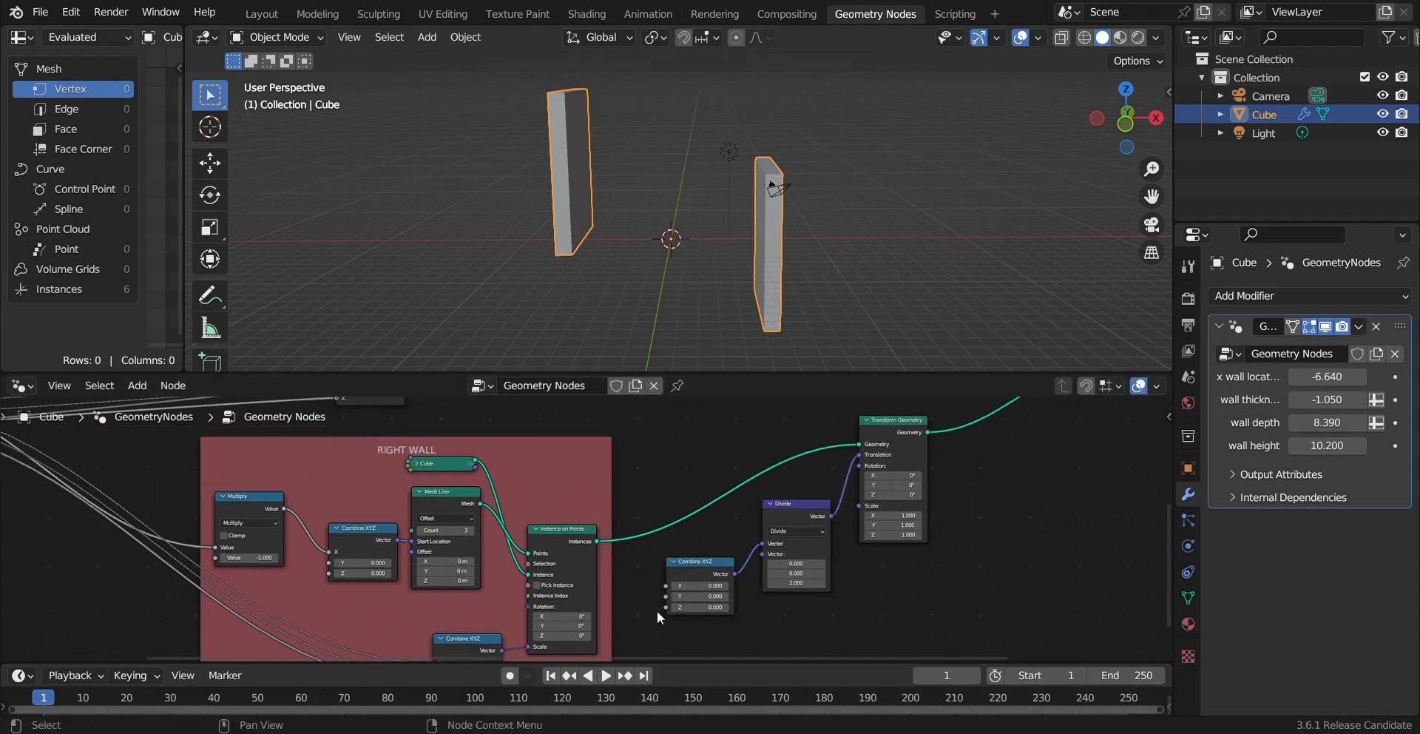
Step: Connect Group Input's wall height to the Z input of the right wall's duplicated Combine XYZ and save the file
drag(665, 607, 210, 571)
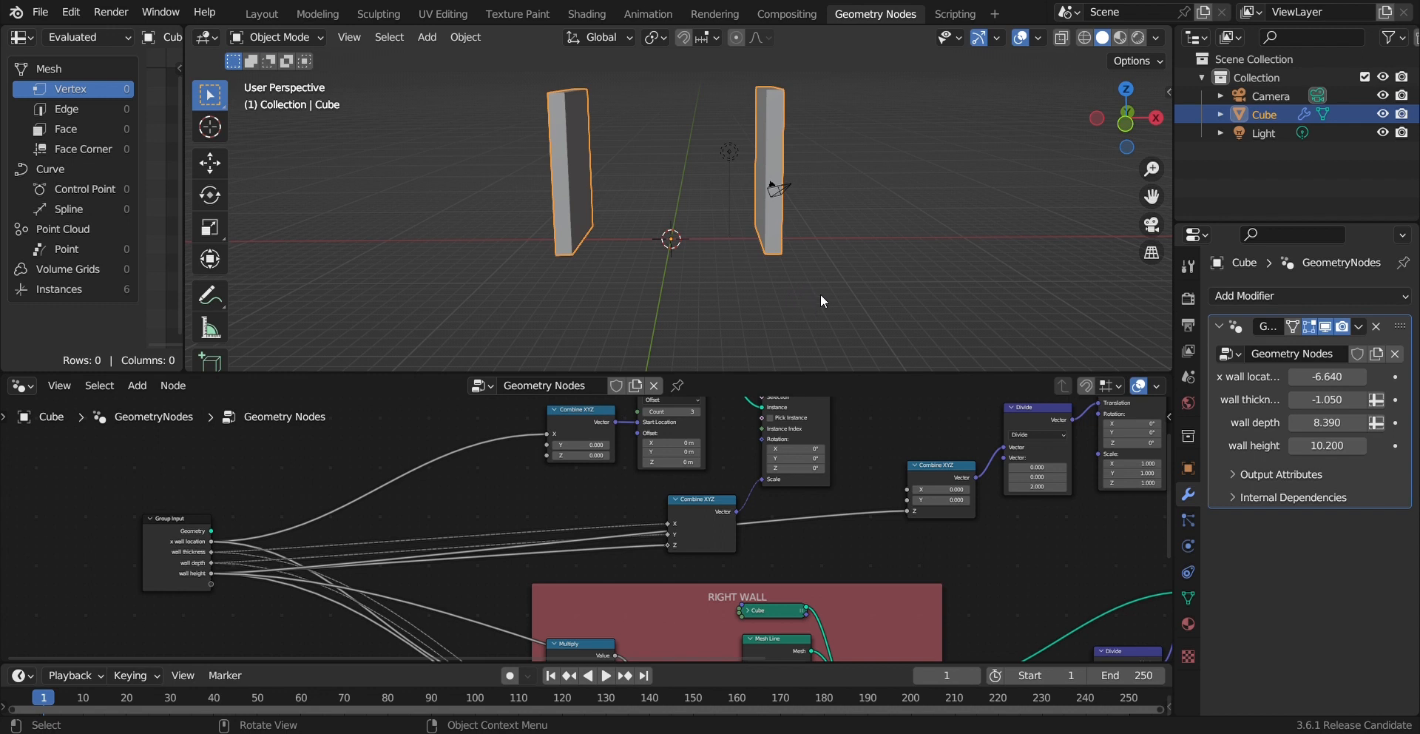
key(ctrl+s)
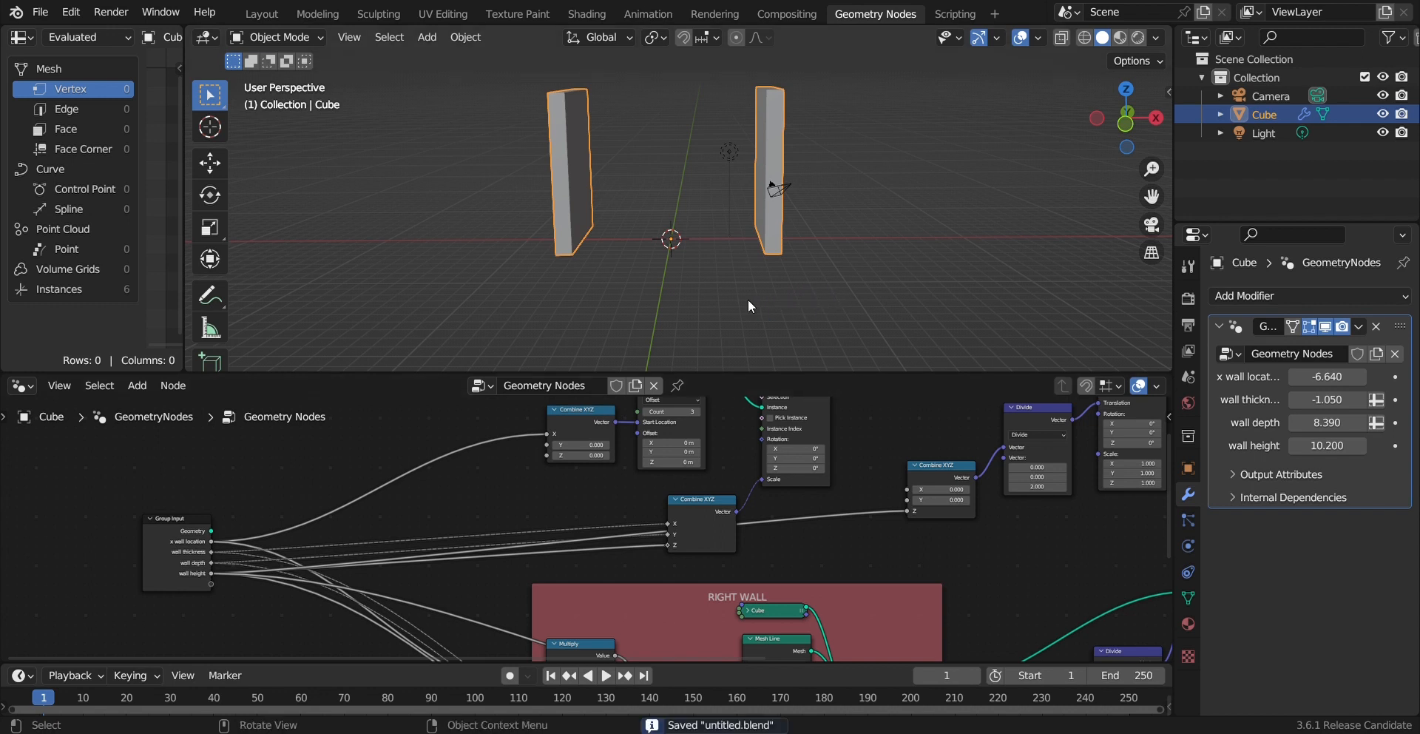
Step: Add a Cube mesh primitive node in the empty area below the RIGHT WALL frame
key(Home)
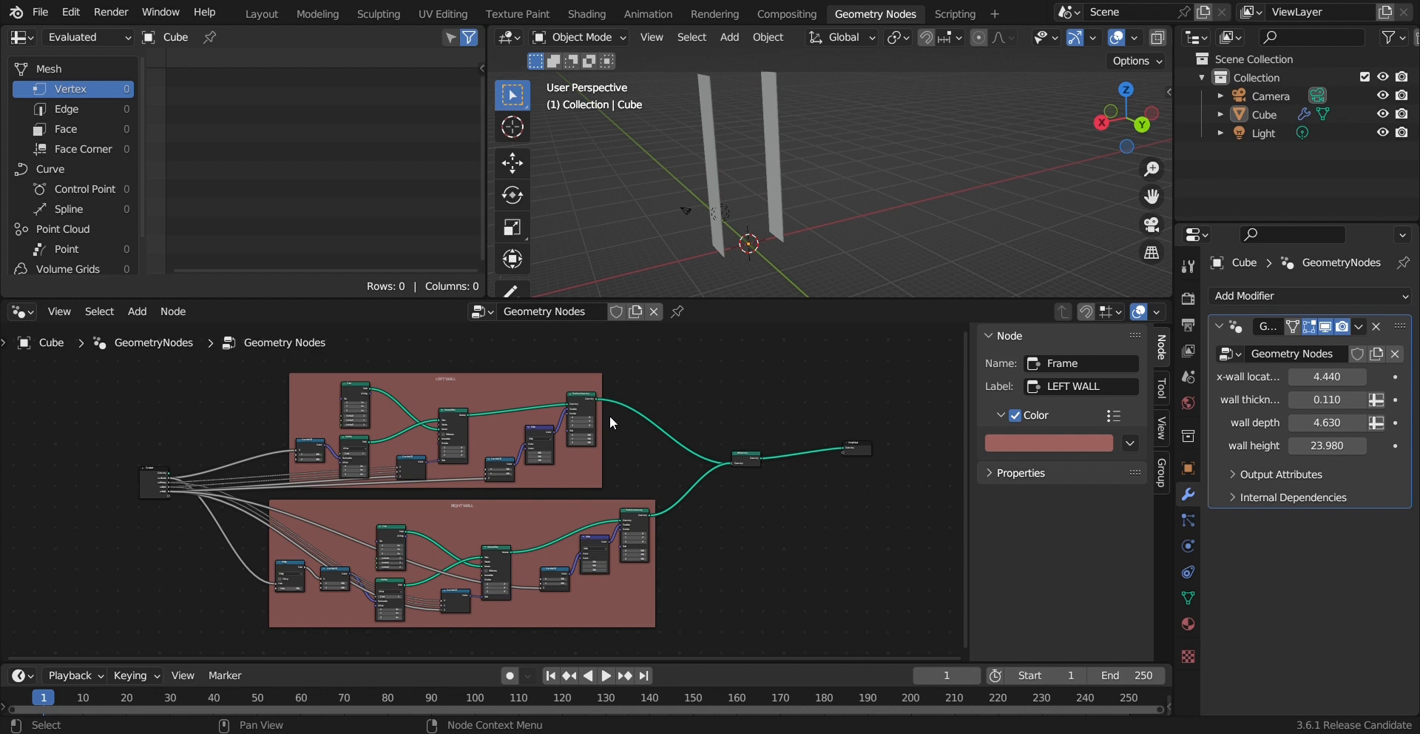
scroll(611, 460, down, 1)
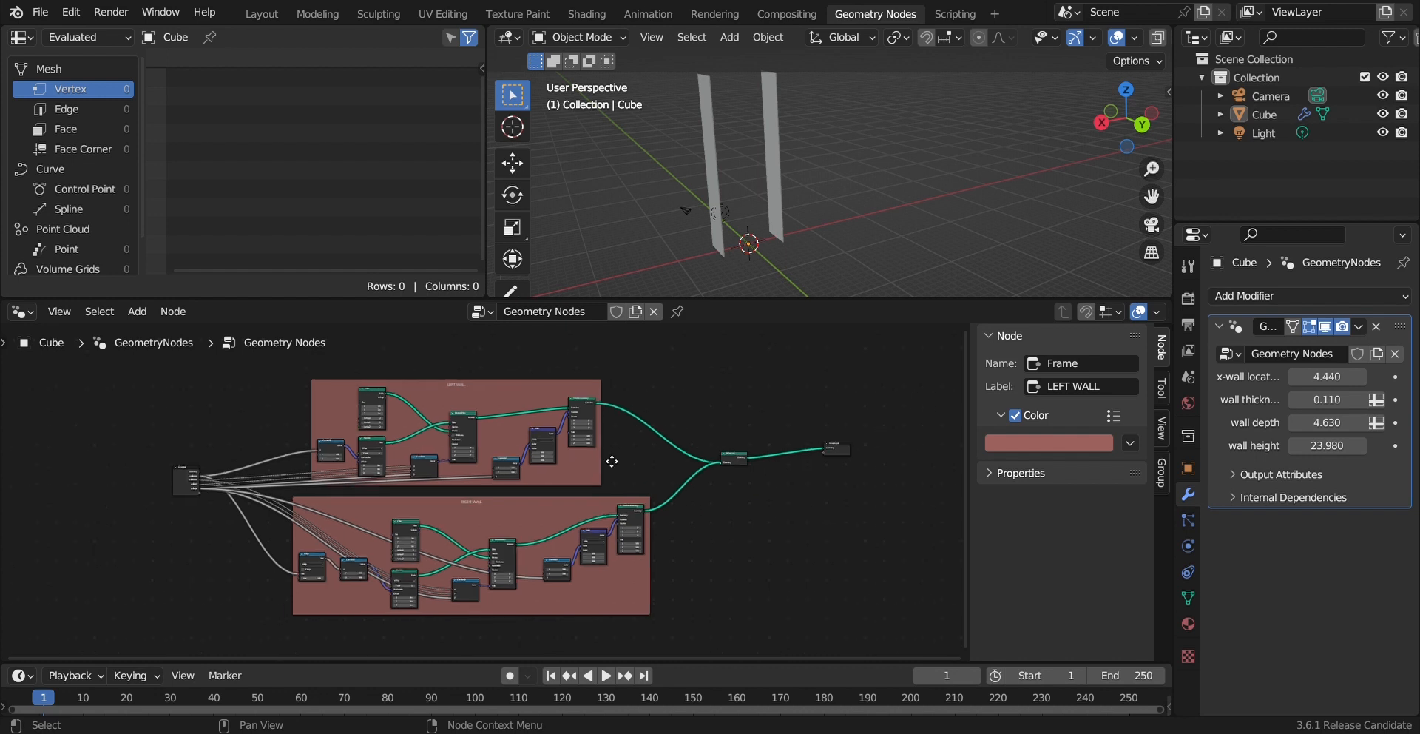
middle_drag(612, 460, 695, 433)
scroll(557, 556, up, 5)
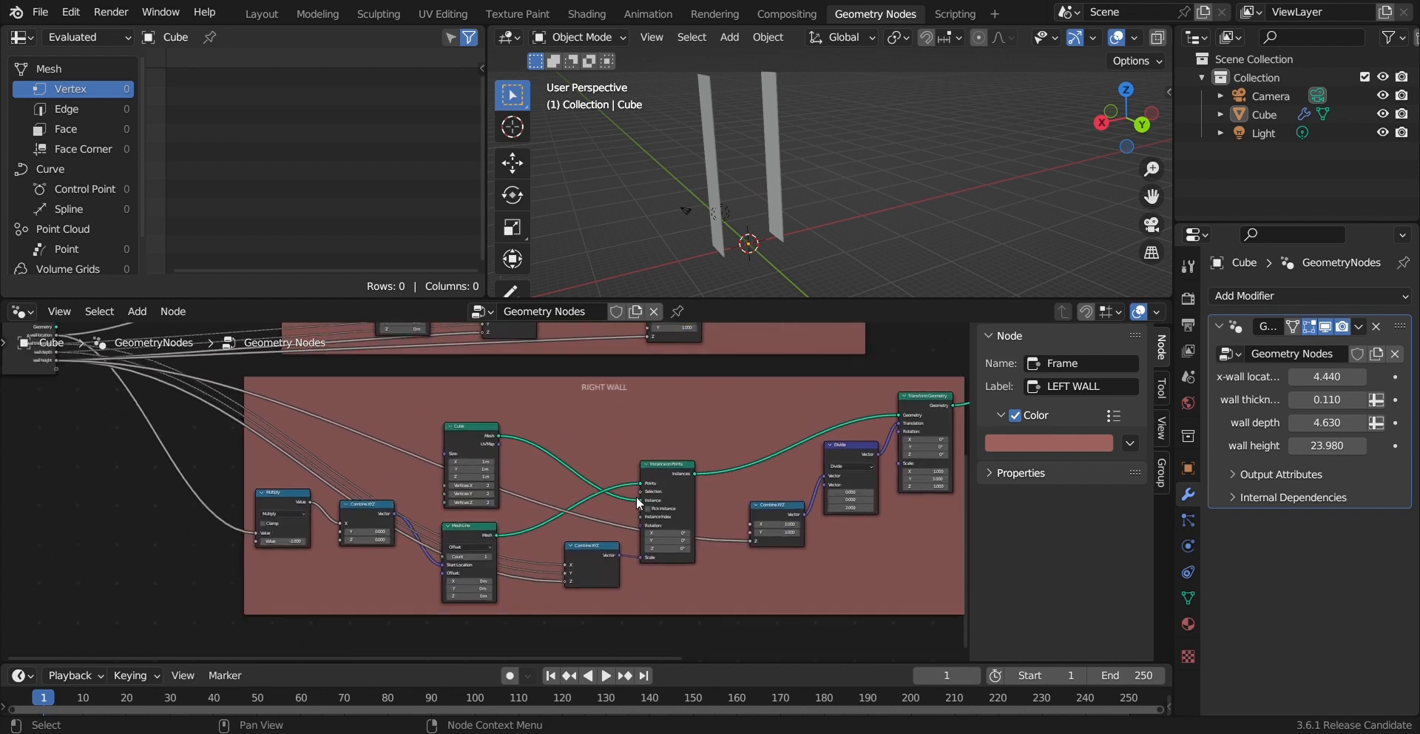
middle_drag(629, 486, 617, 445)
mouse_move(822, 200)
middle_down()
mouse_move(793, 194)
mouse_move(839, 187)
middle_up()
scroll(619, 549, down, 2)
key(shift+a)
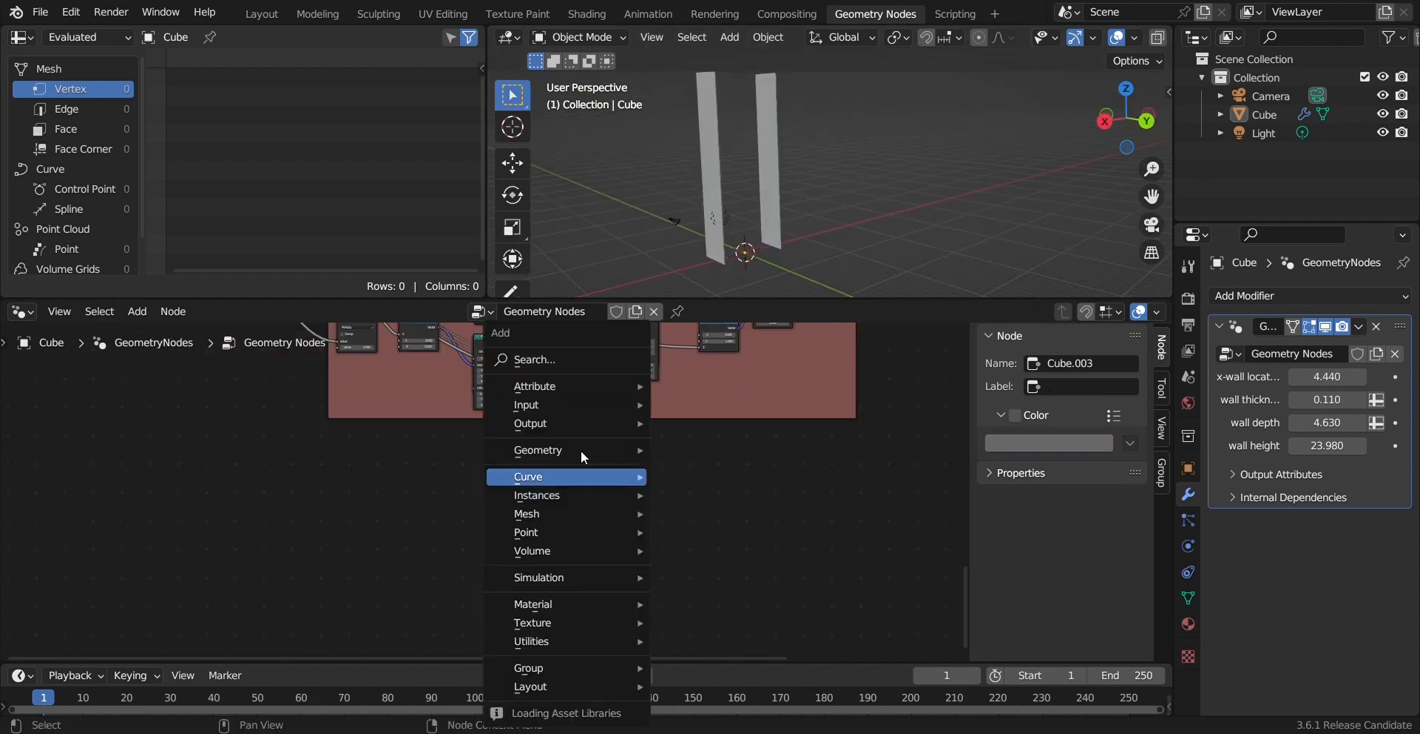
click(561, 362)
text(CUBE)
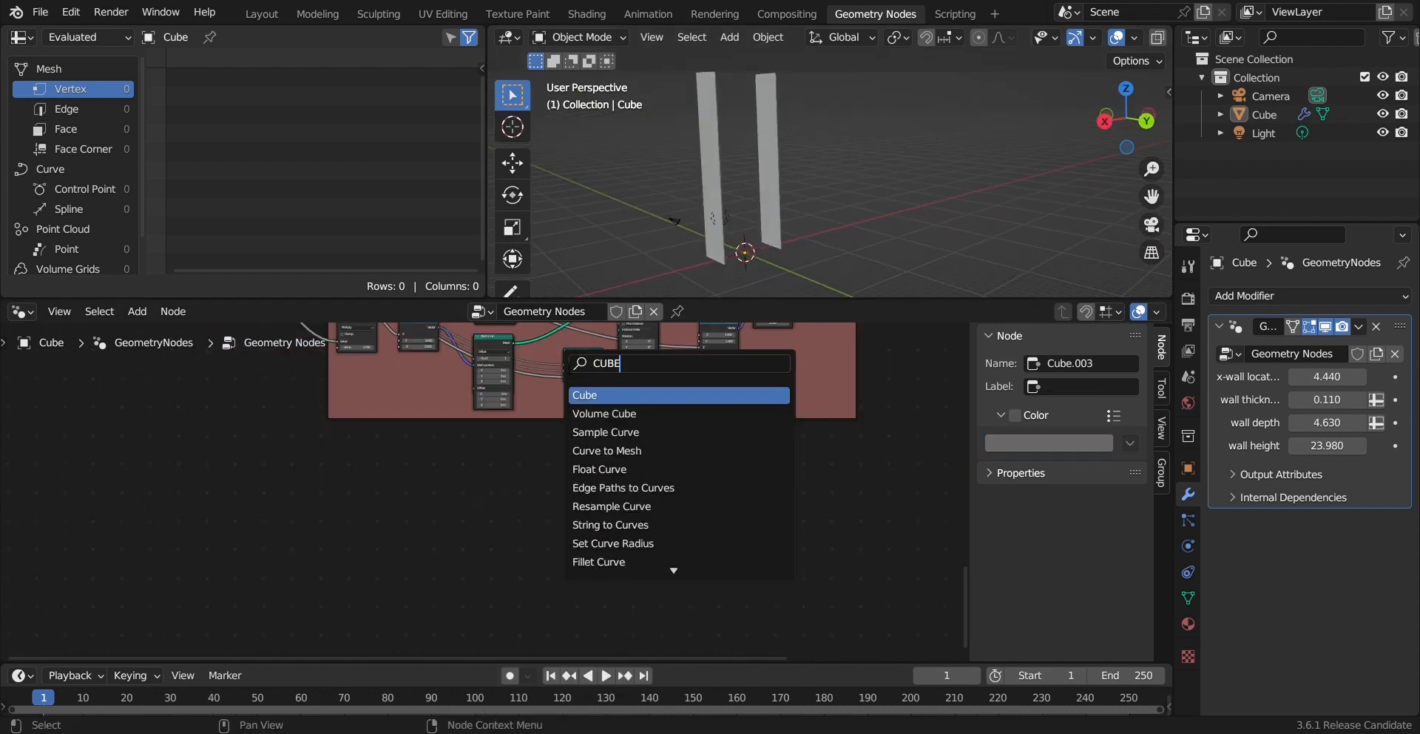
key(Return)
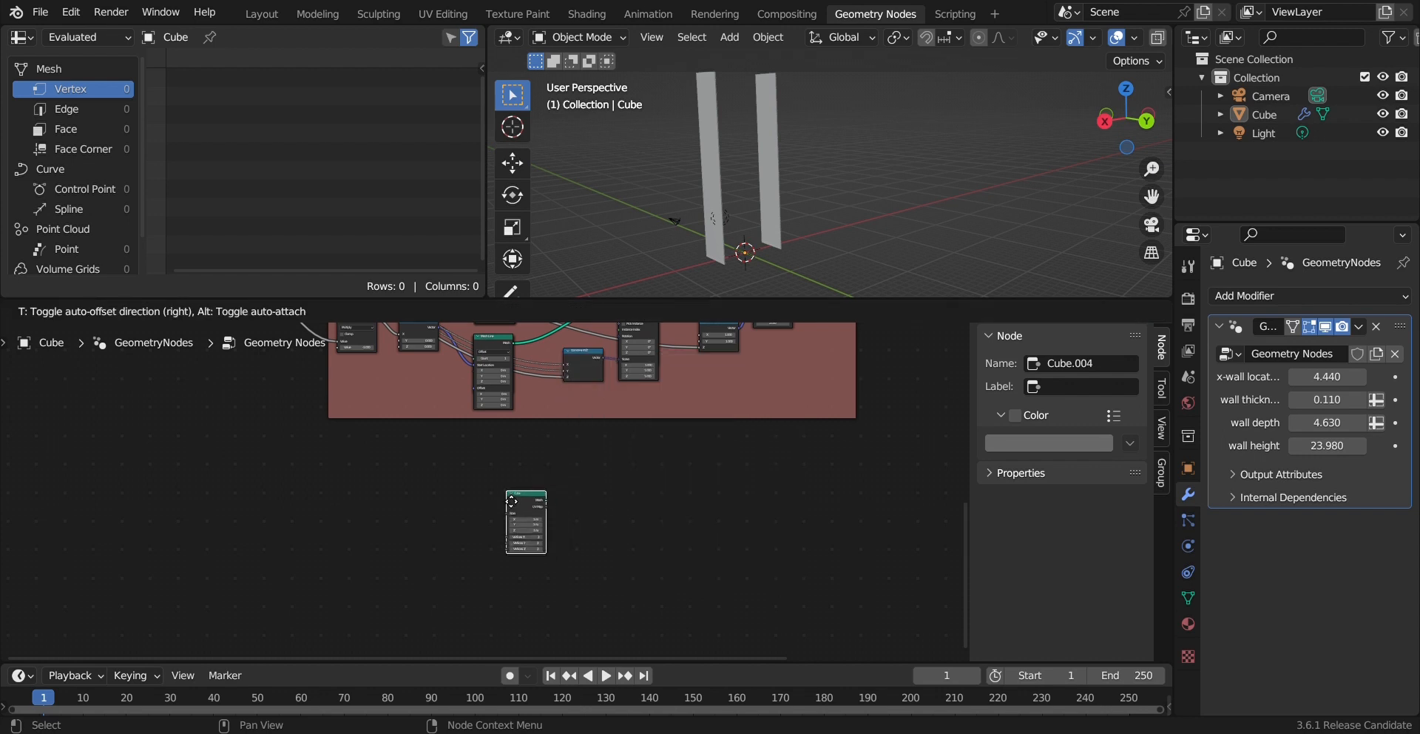
click(545, 509)
Step: Add a Mesh Line node and place it below the new Cube node
key(shift+a)
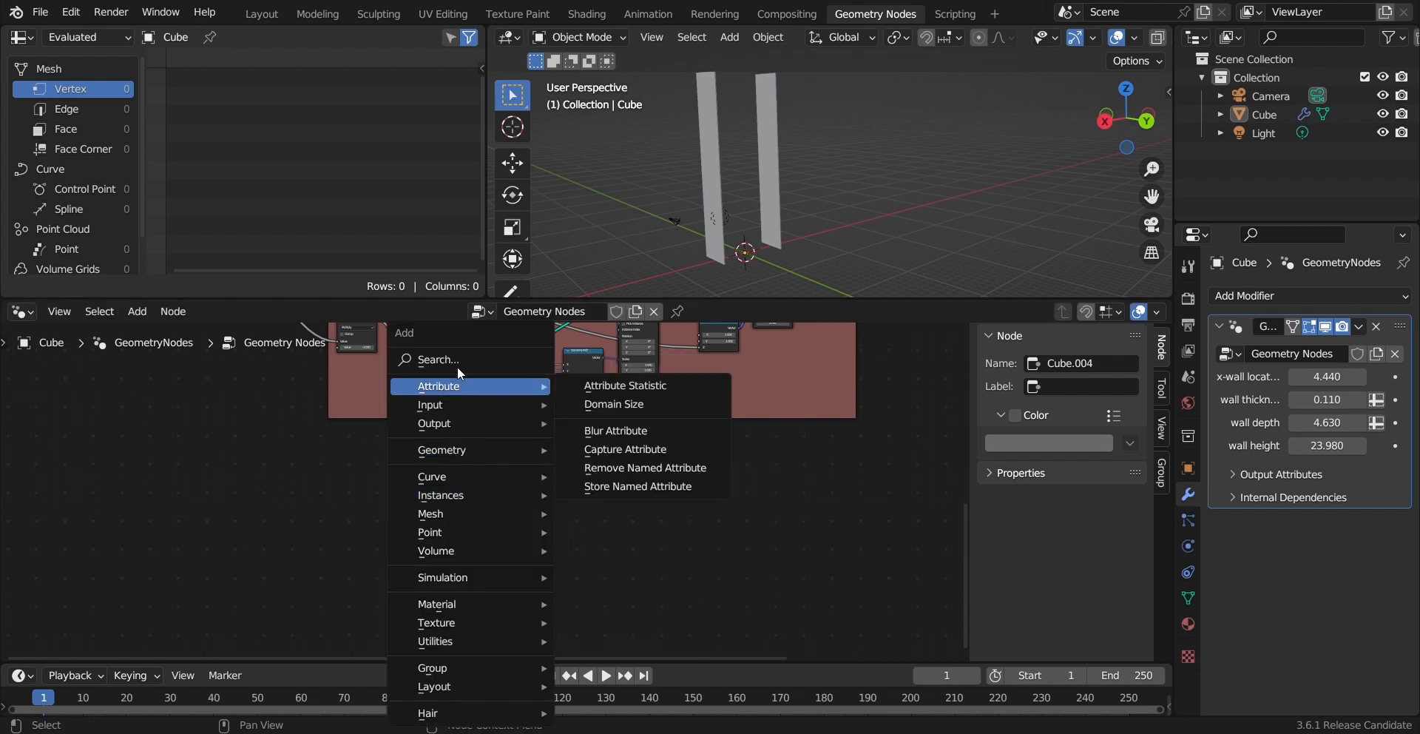
click(436, 359)
text(MESH LI)
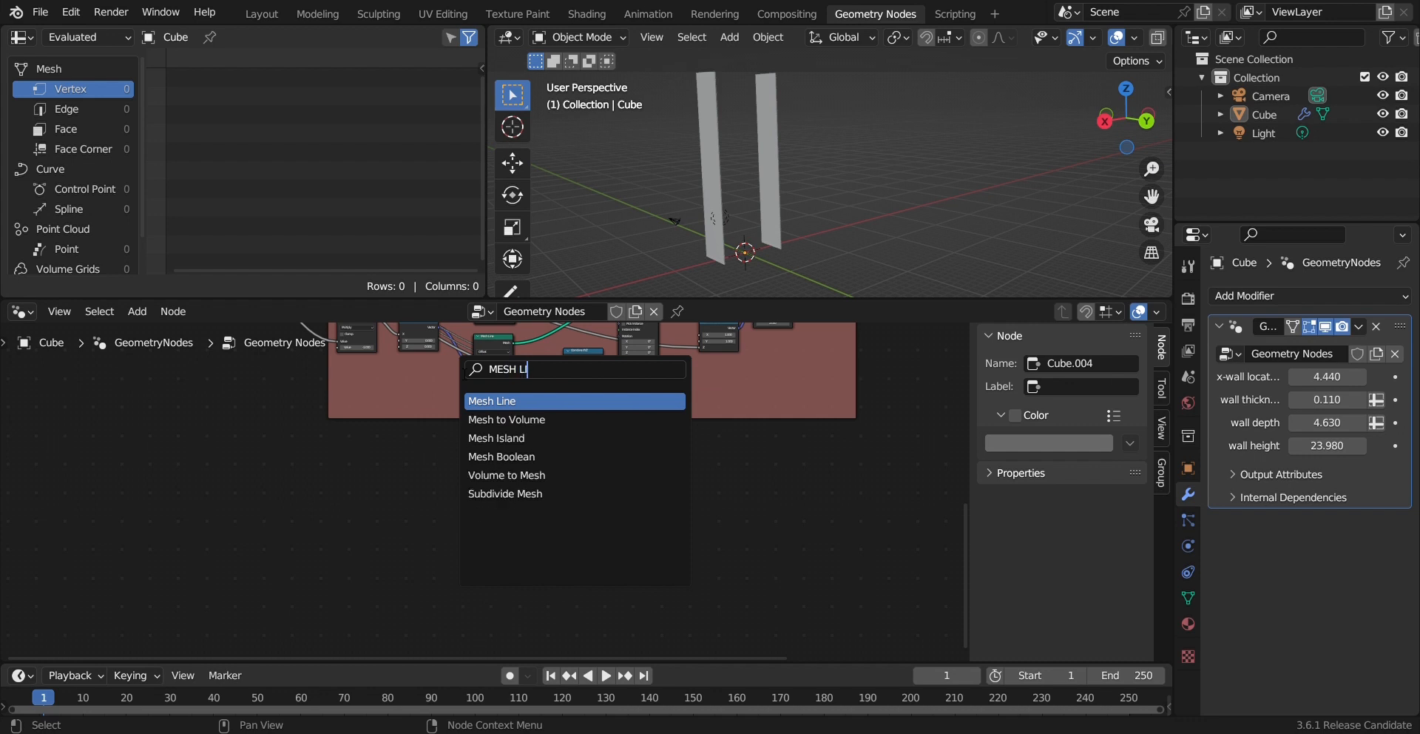
key(Return)
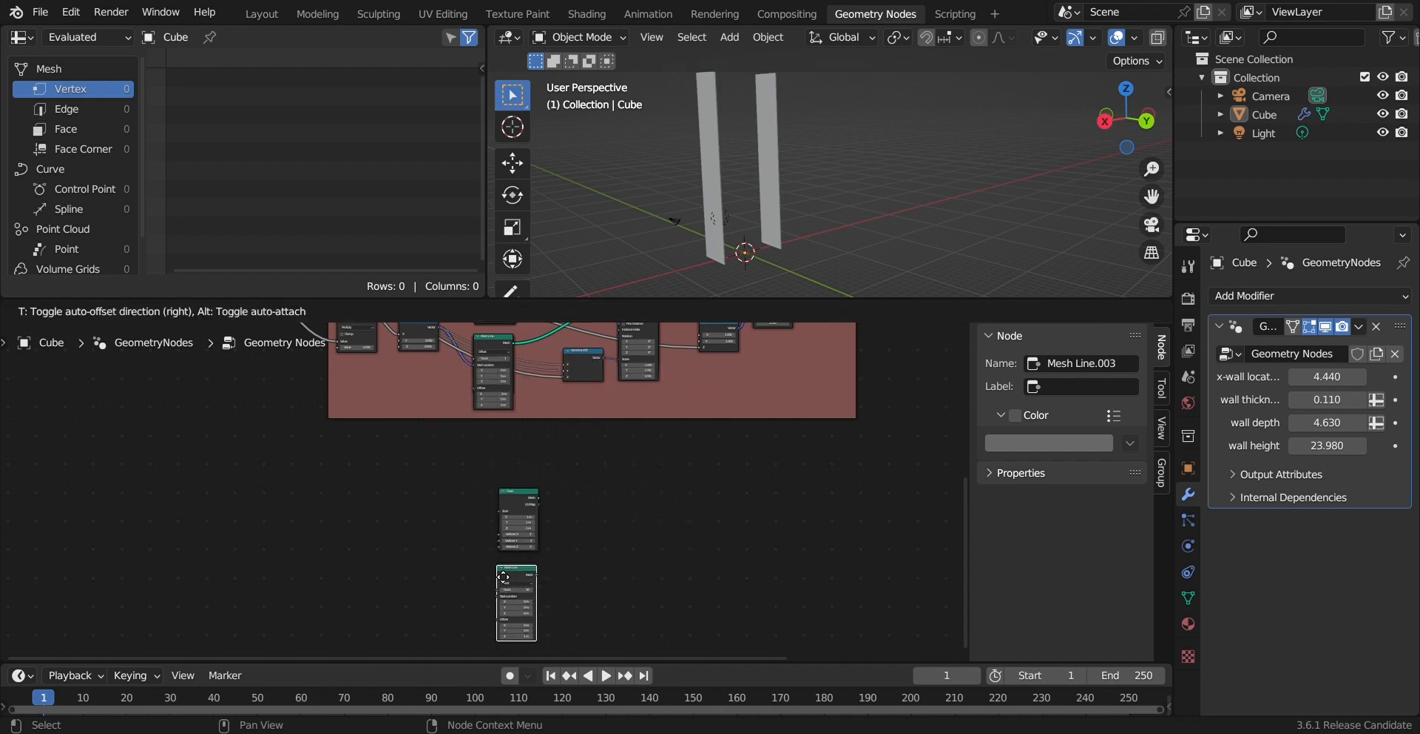
click(504, 586)
Step: Add an Instance on Points node and place it beside the new Cube and Mesh Line nodes
key(shift+a)
text(INST)
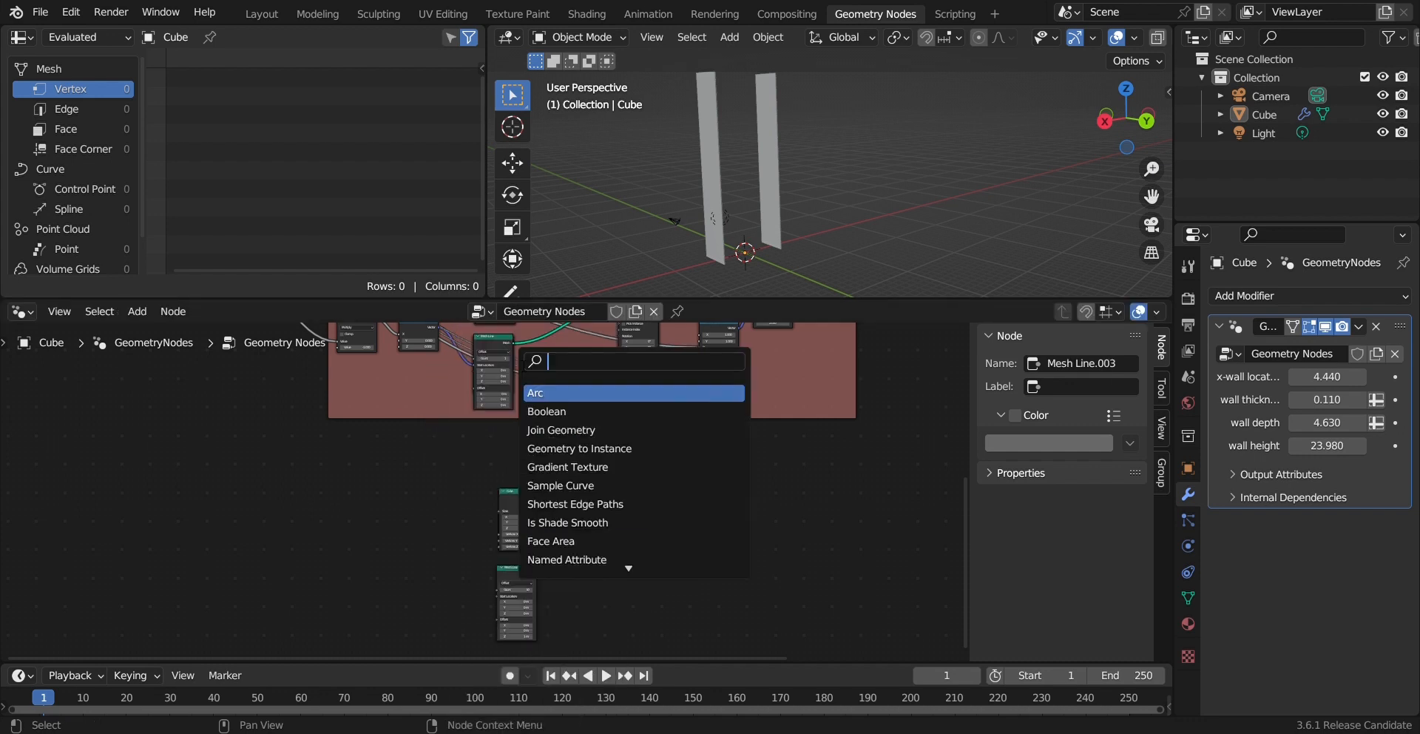
text(ANCE)
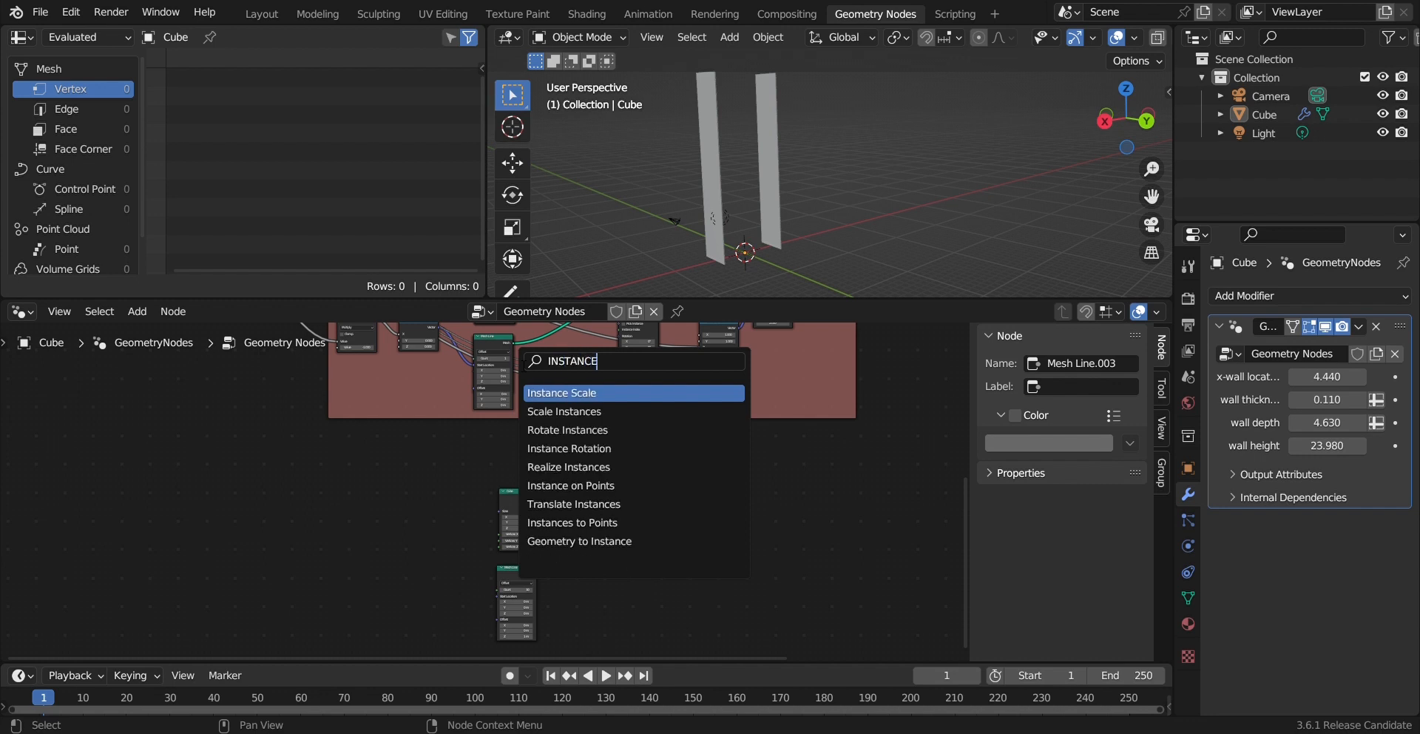
text(S ON P)
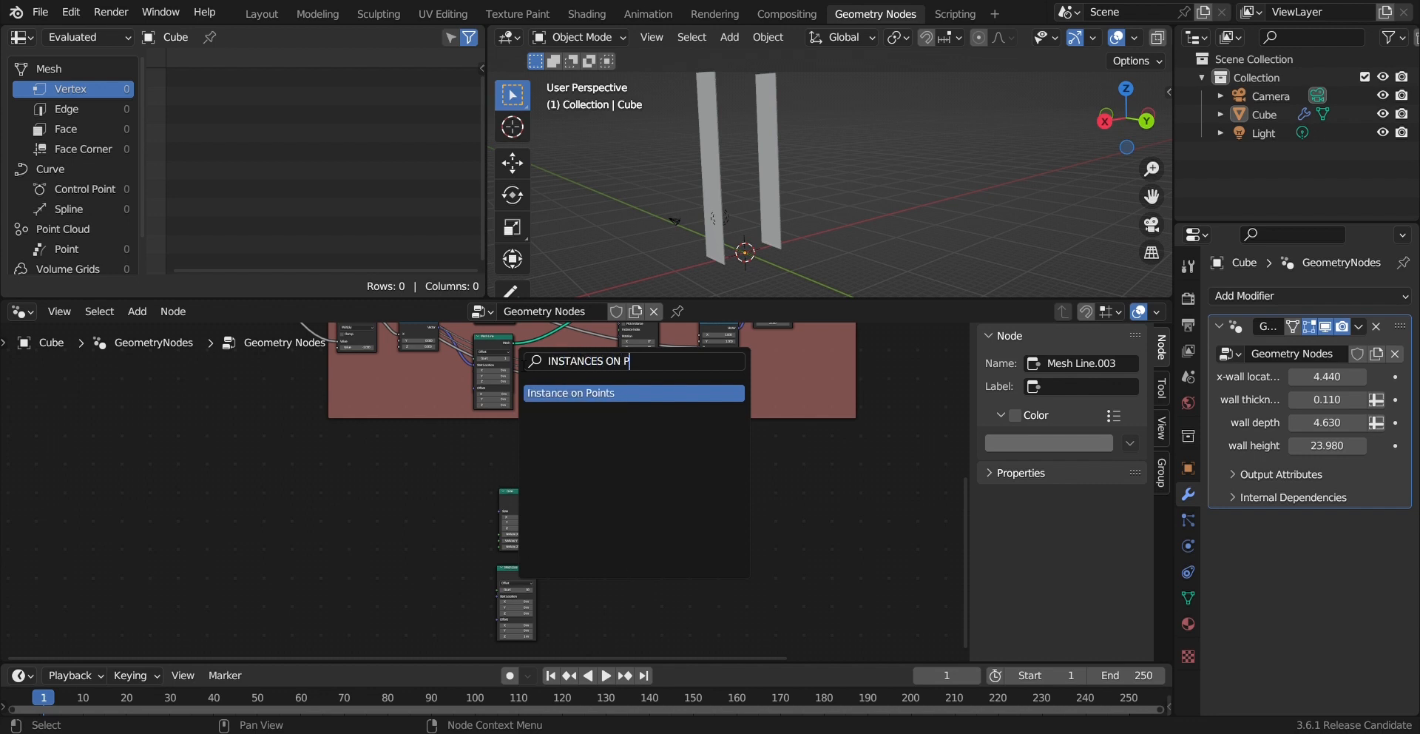
text(O)
key(Return)
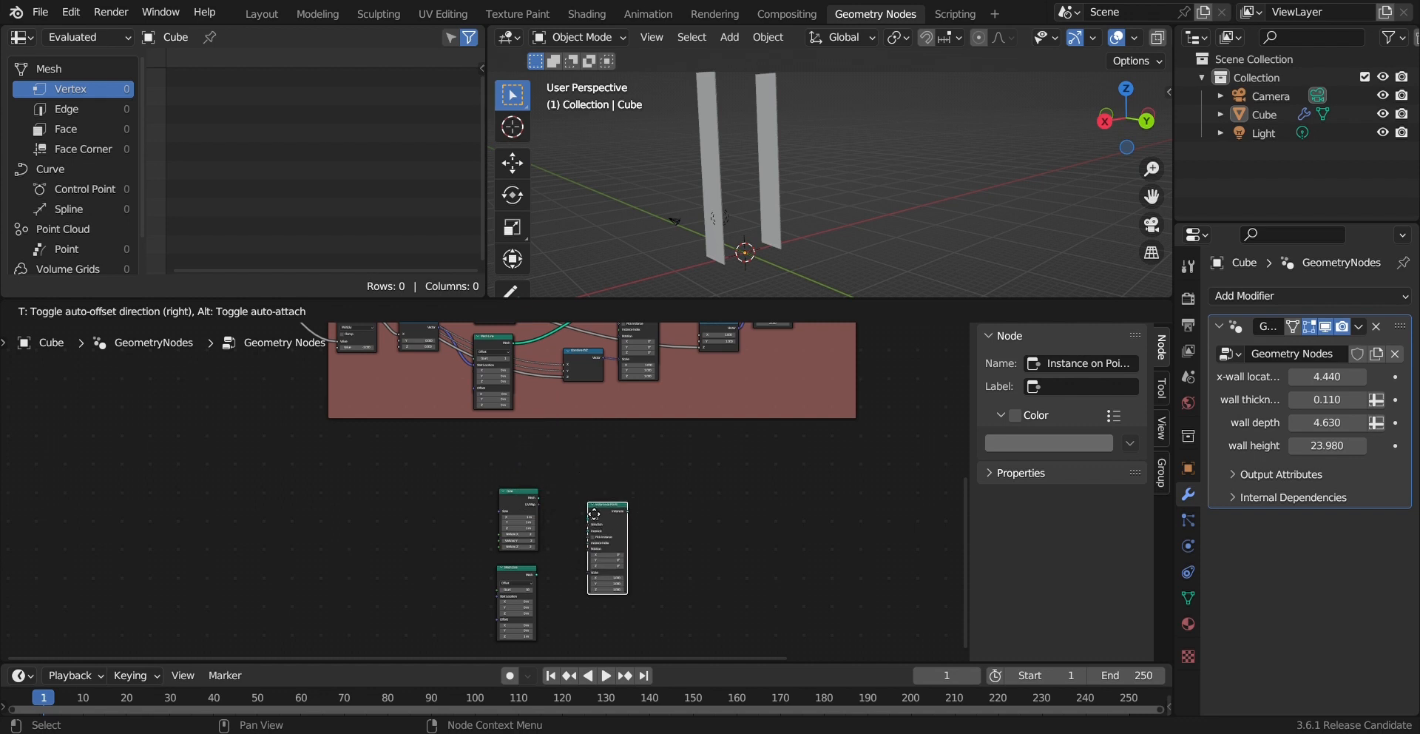
click(596, 509)
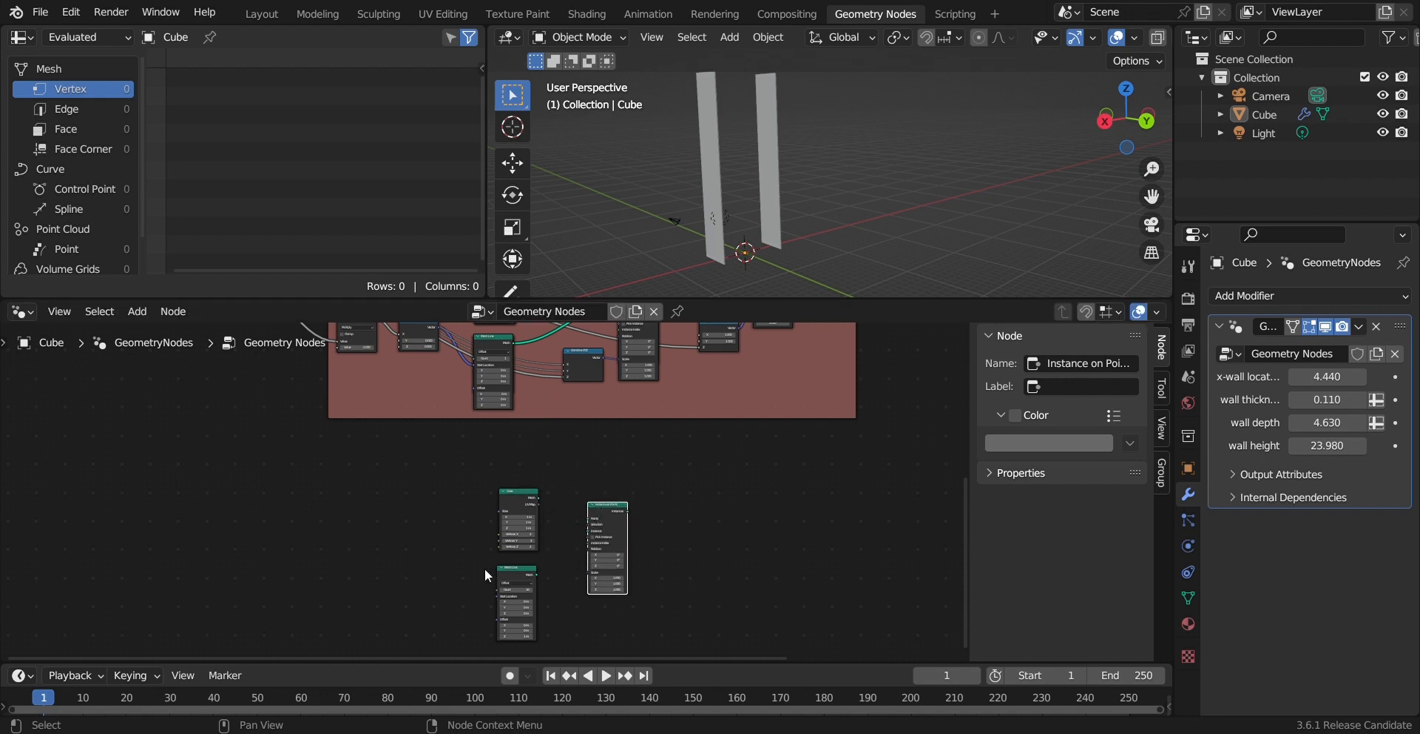
Step: Connect the new Cube's Mesh to Instance and the Mesh Line's Mesh to Points on Instance on Points
scroll(486, 568, up, 3)
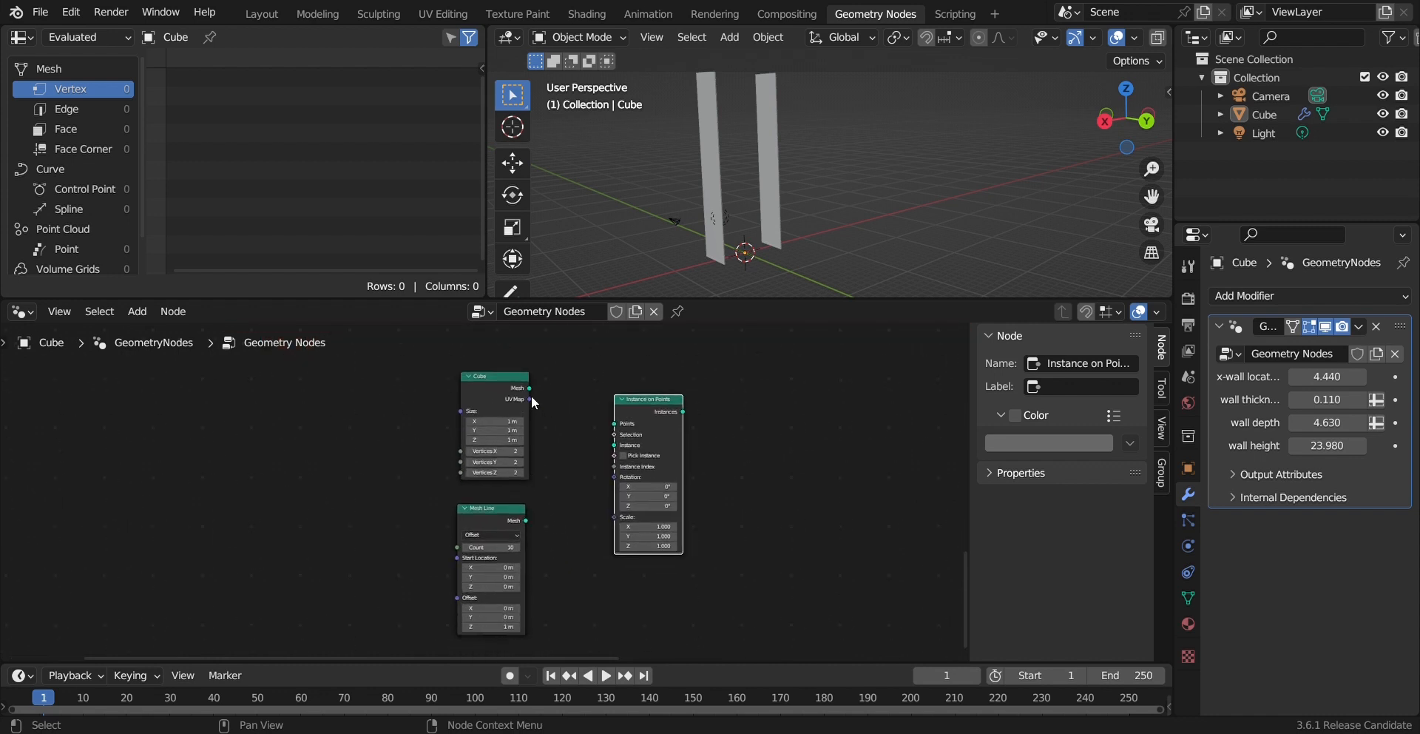
drag(530, 388, 618, 448)
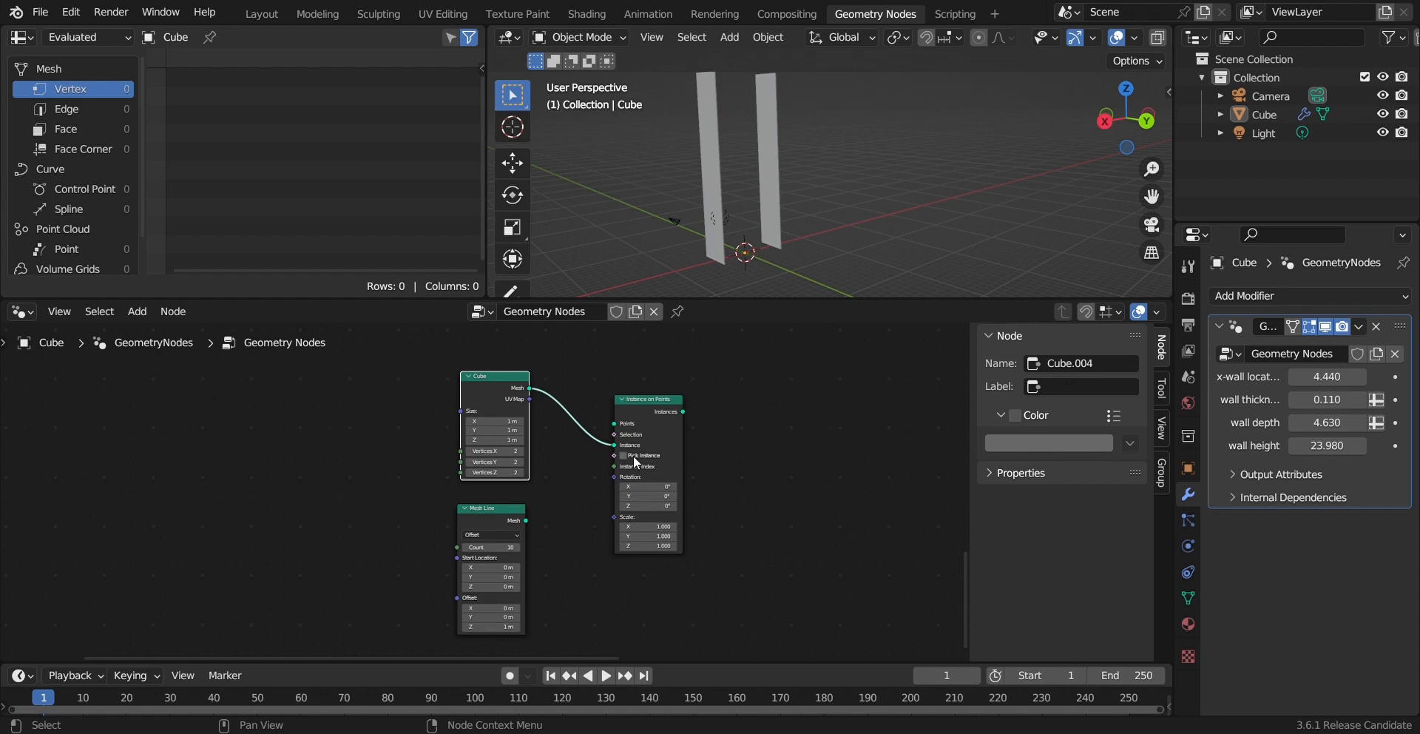
drag(528, 524, 619, 429)
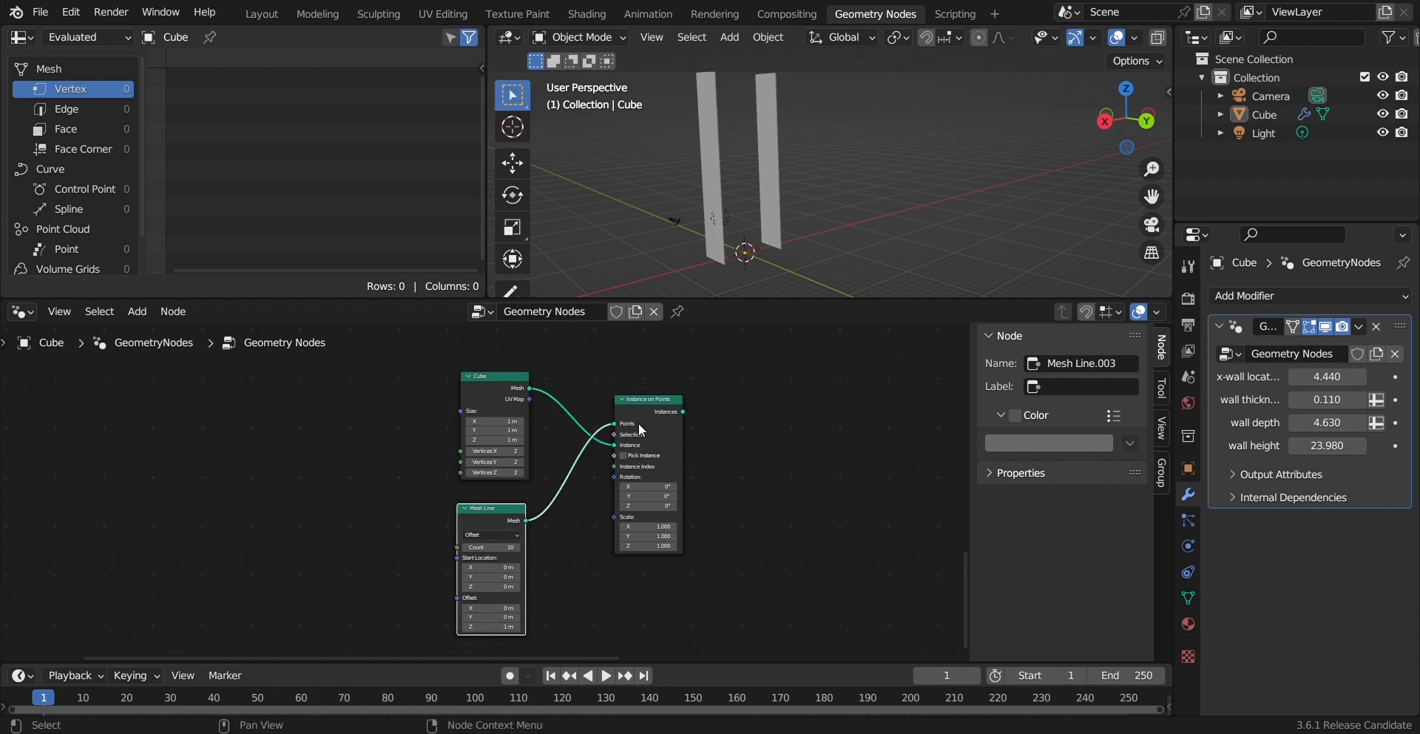
scroll(549, 524, down, 1)
middle_drag(549, 524, 688, 530)
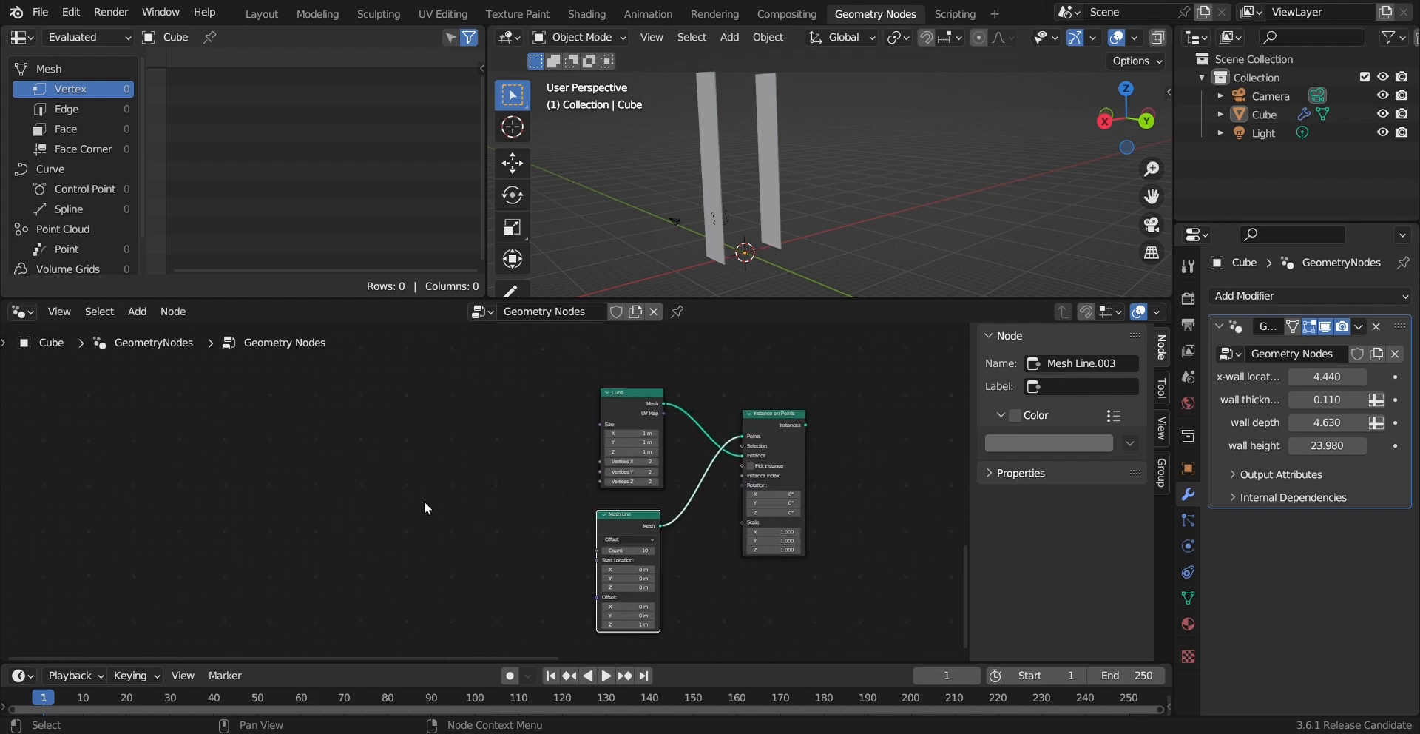
Step: Set the modifier's x-wall location to 7.100, wall thickness to 0.280, wall depth to 5.170 and wall height to 17.470
scroll(455, 473, down, 1)
middle_drag(794, 176, 732, 178)
drag(1327, 377, 1259, 446)
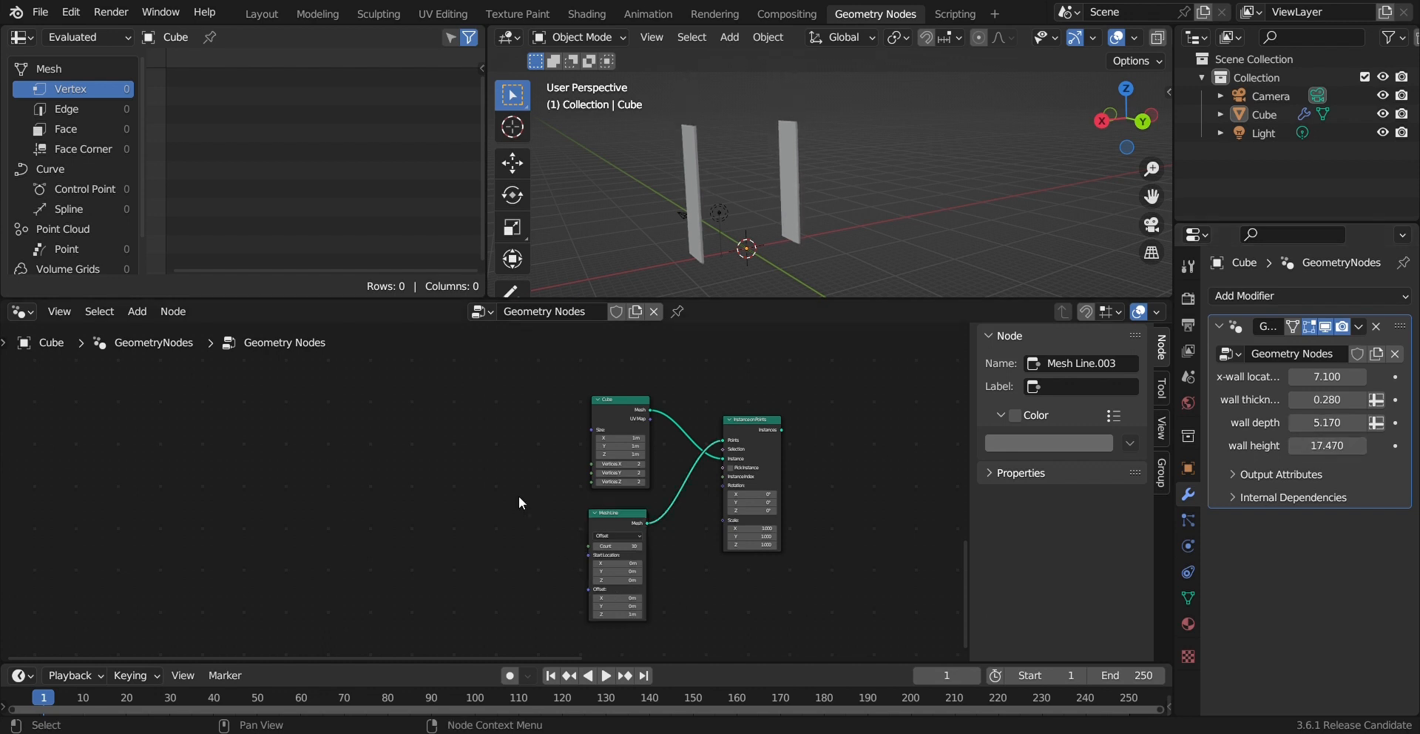
Step: Place a Combine XYZ node ahead of the new Mesh Line and connect the Mesh Line's Count to a new Group Input socket
middle_drag(484, 465, 520, 474)
scroll(601, 562, down, 1)
scroll(601, 562, up, 2)
scroll(601, 560, up, 5)
middle_drag(668, 555, 641, 508)
scroll(637, 485, up, 1)
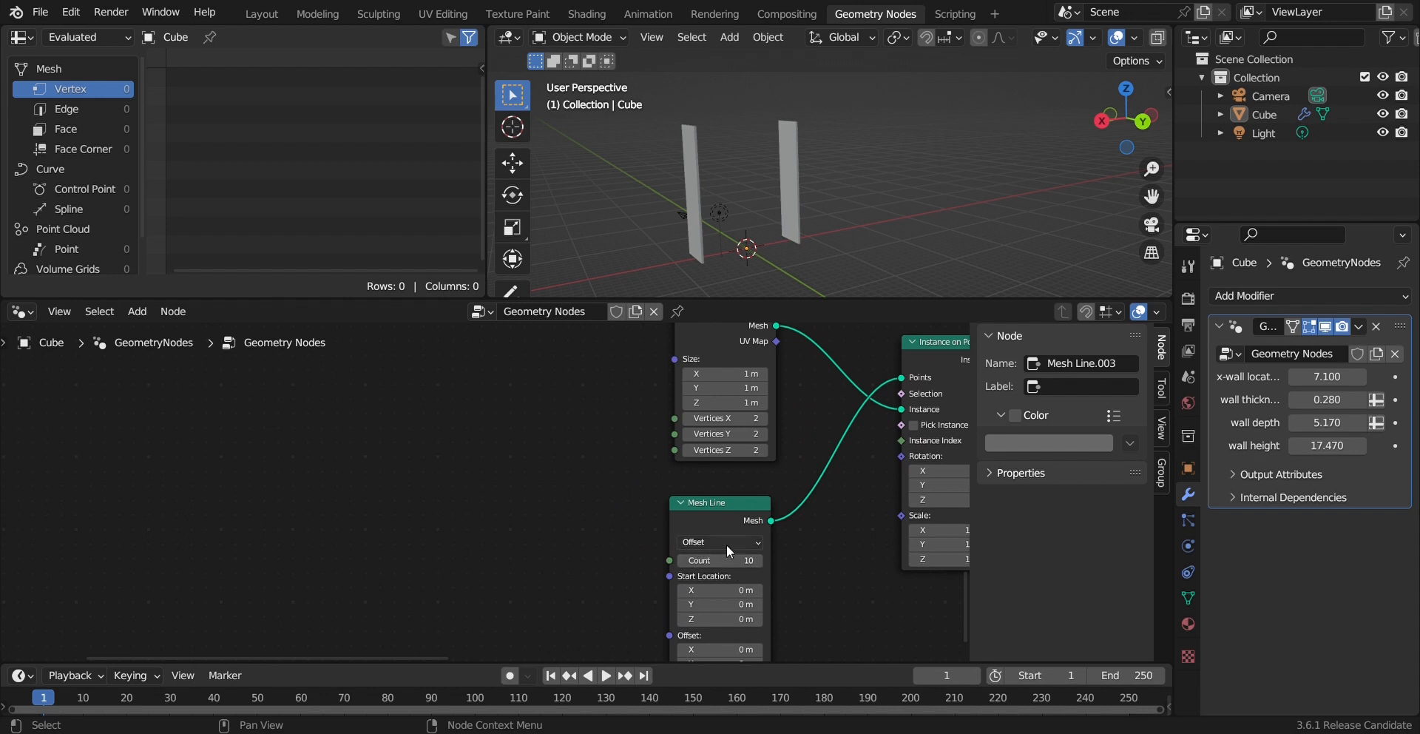
scroll(517, 441, down, 1)
middle_drag(517, 441, 552, 463)
scroll(553, 464, down, 1)
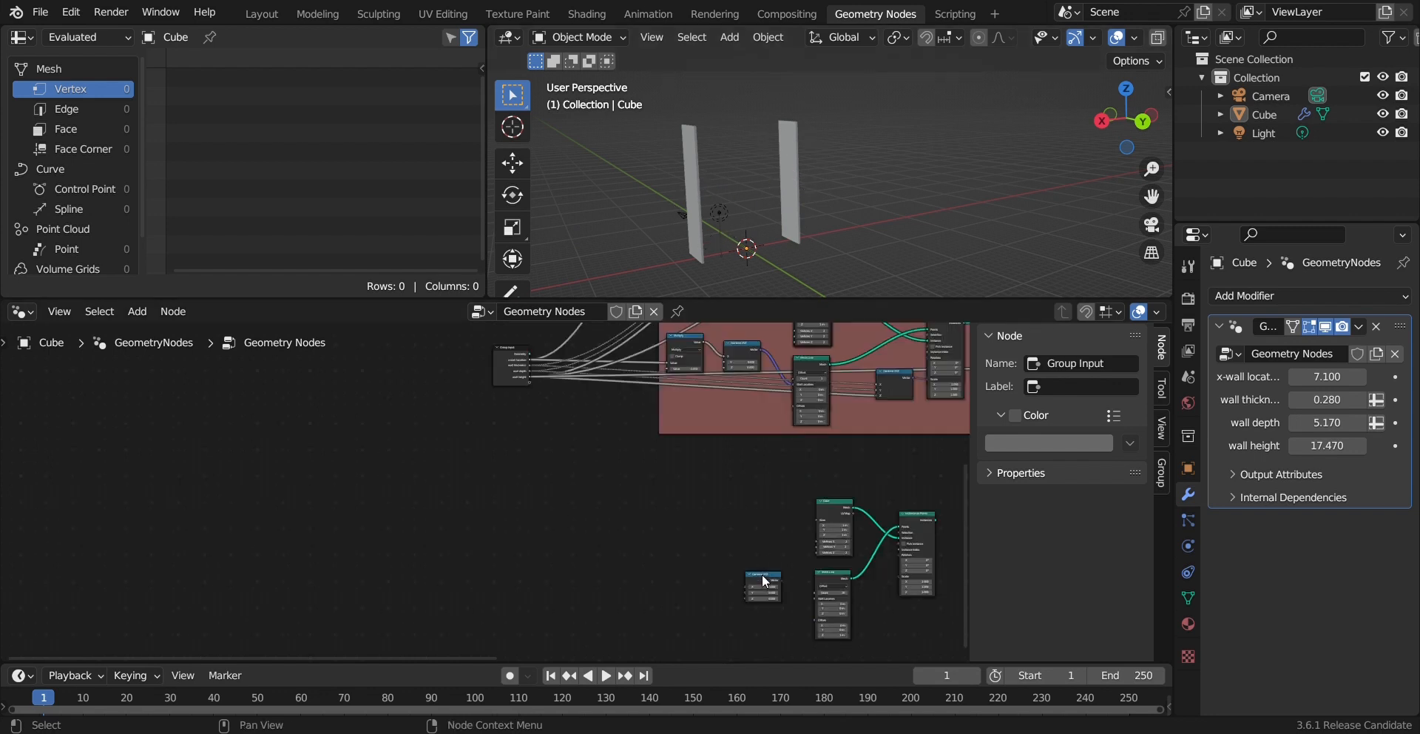
drag(763, 577, 649, 591)
drag(814, 590, 531, 384)
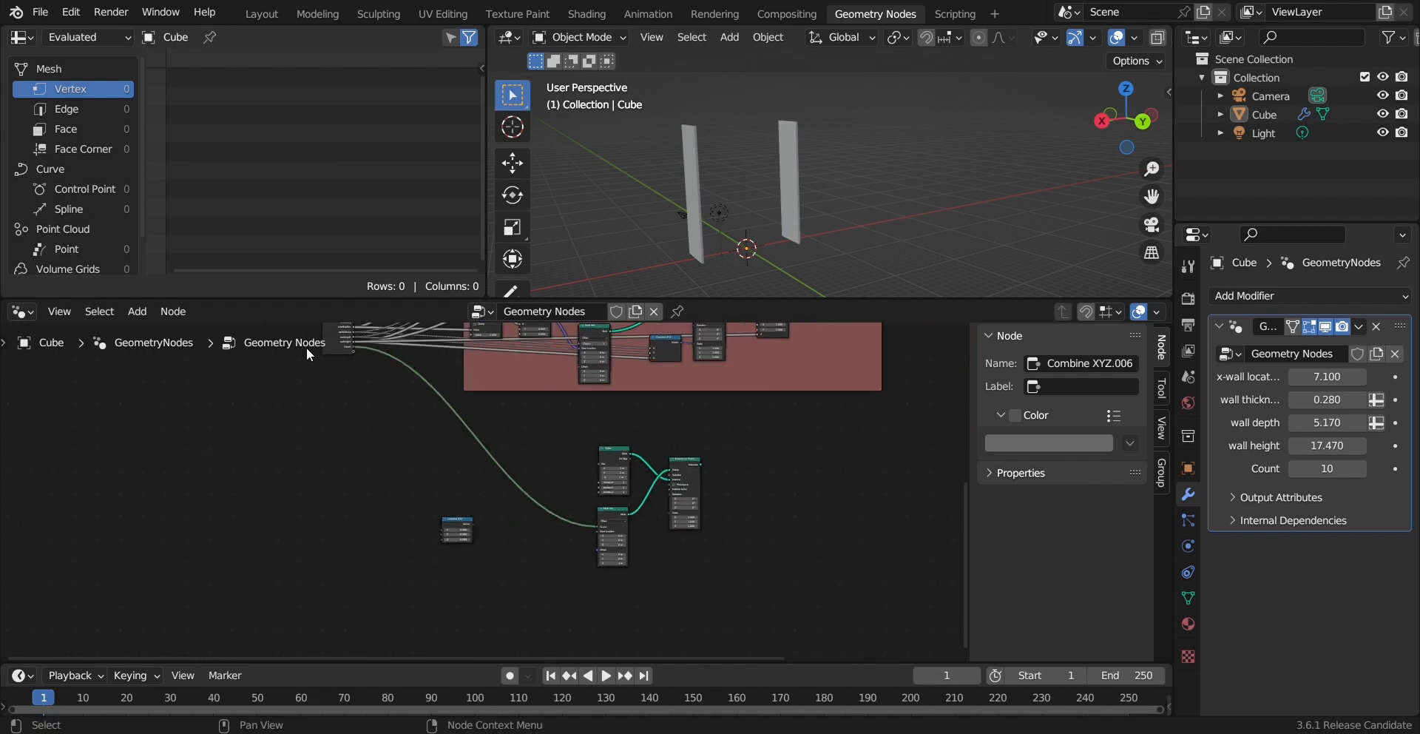
Step: Connect the new Instance on Points' Instances output to the Join Geometry node
middle_drag(762, 495, 441, 556)
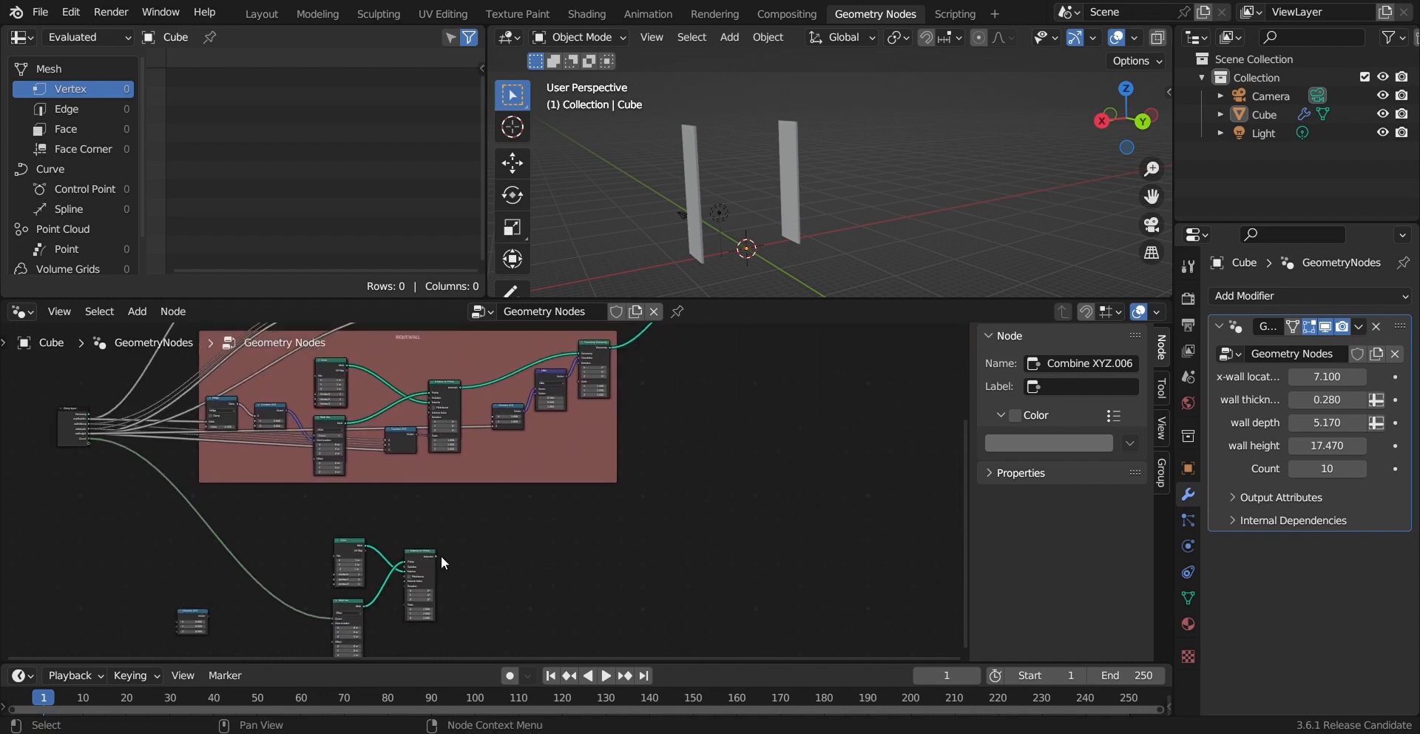
drag(436, 554, 531, 562)
drag(437, 554, 784, 352)
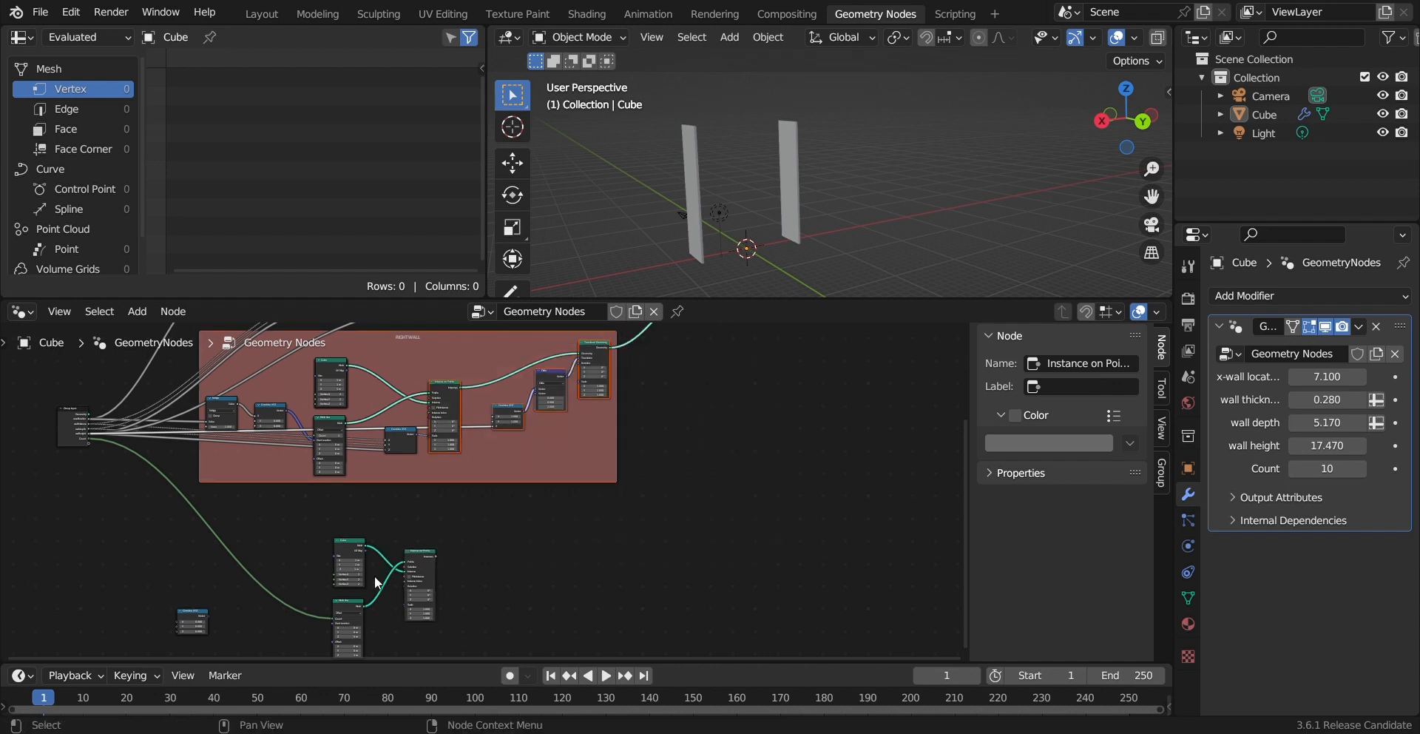
click(437, 558)
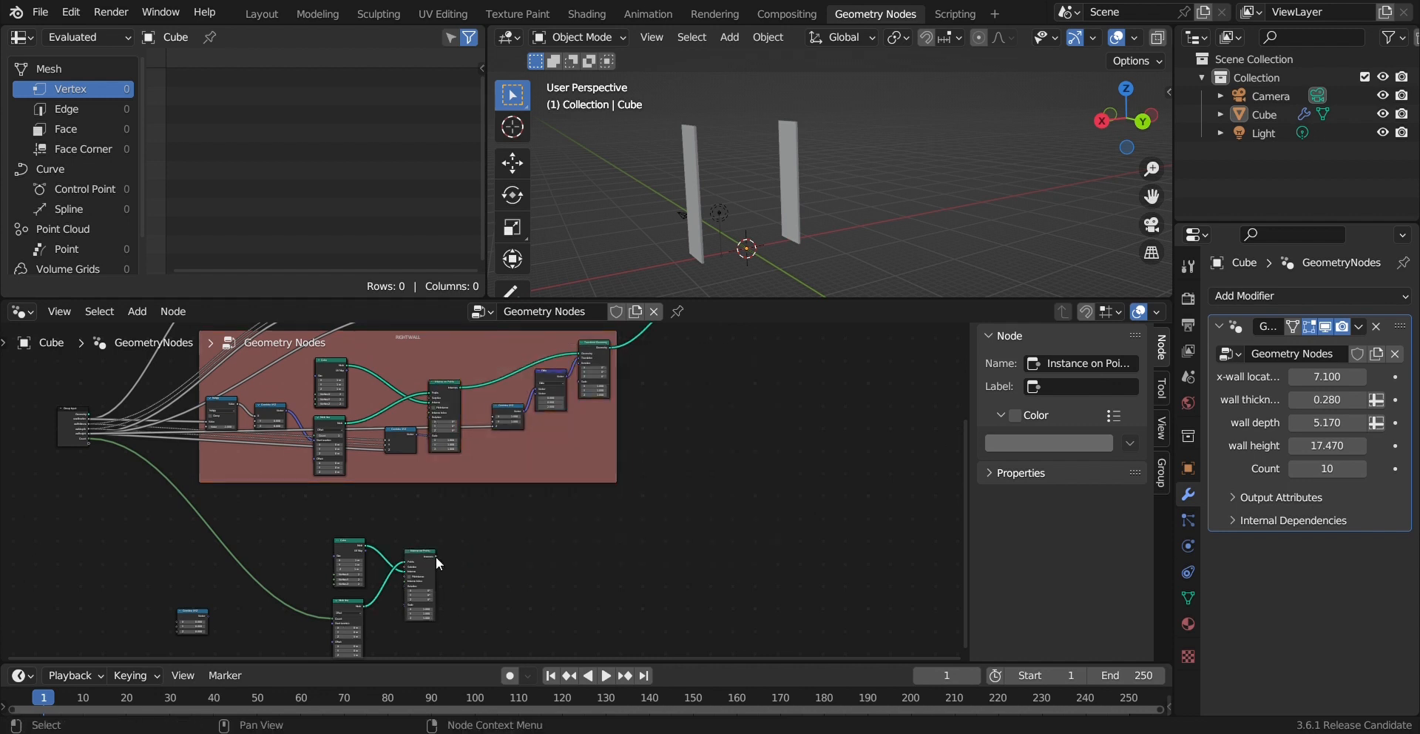
drag(436, 556, 698, 478)
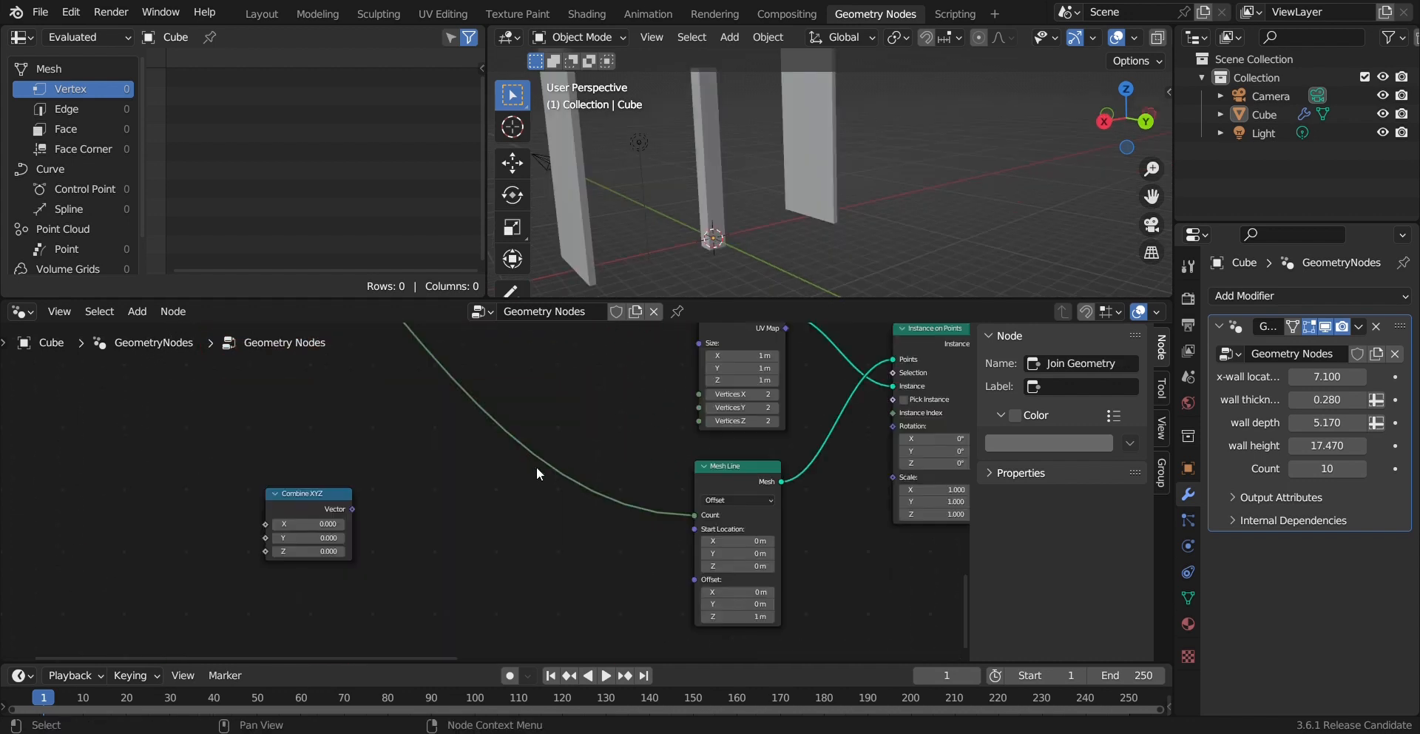
Step: Lower the modifier's Count to 4
click(1295, 469)
click(1295, 469)
click(1294, 469)
click(1294, 469)
click(1295, 469)
click(1295, 469)
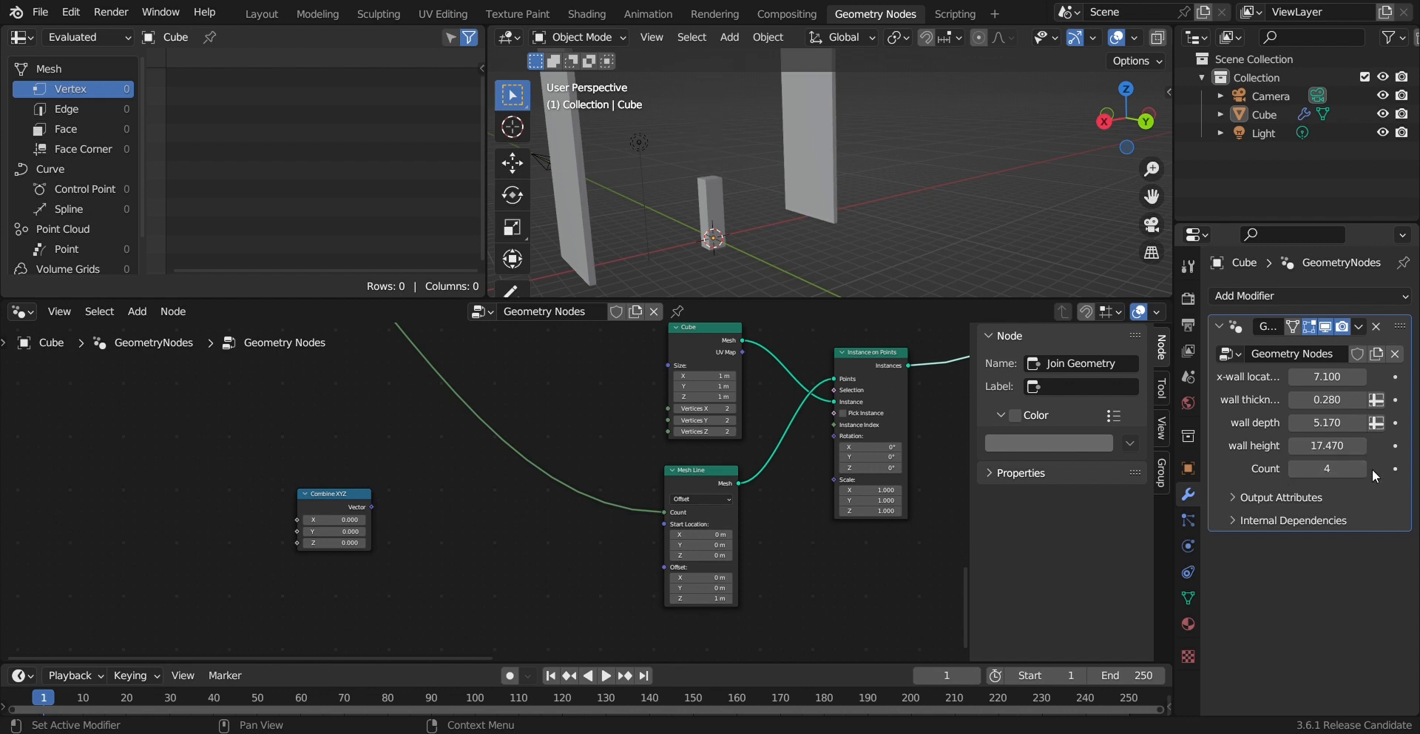
Step: Raise the modifier's Count and settle it at 8
click(1361, 468)
click(1361, 468)
click(1361, 468)
click(1361, 468)
click(1361, 469)
click(1361, 468)
click(1293, 475)
click(1293, 475)
Step: Try an X offset on the new Mesh Line, reset it to 0 m and set the Z offset to 1.3 m
click(727, 596)
click(728, 580)
click(730, 579)
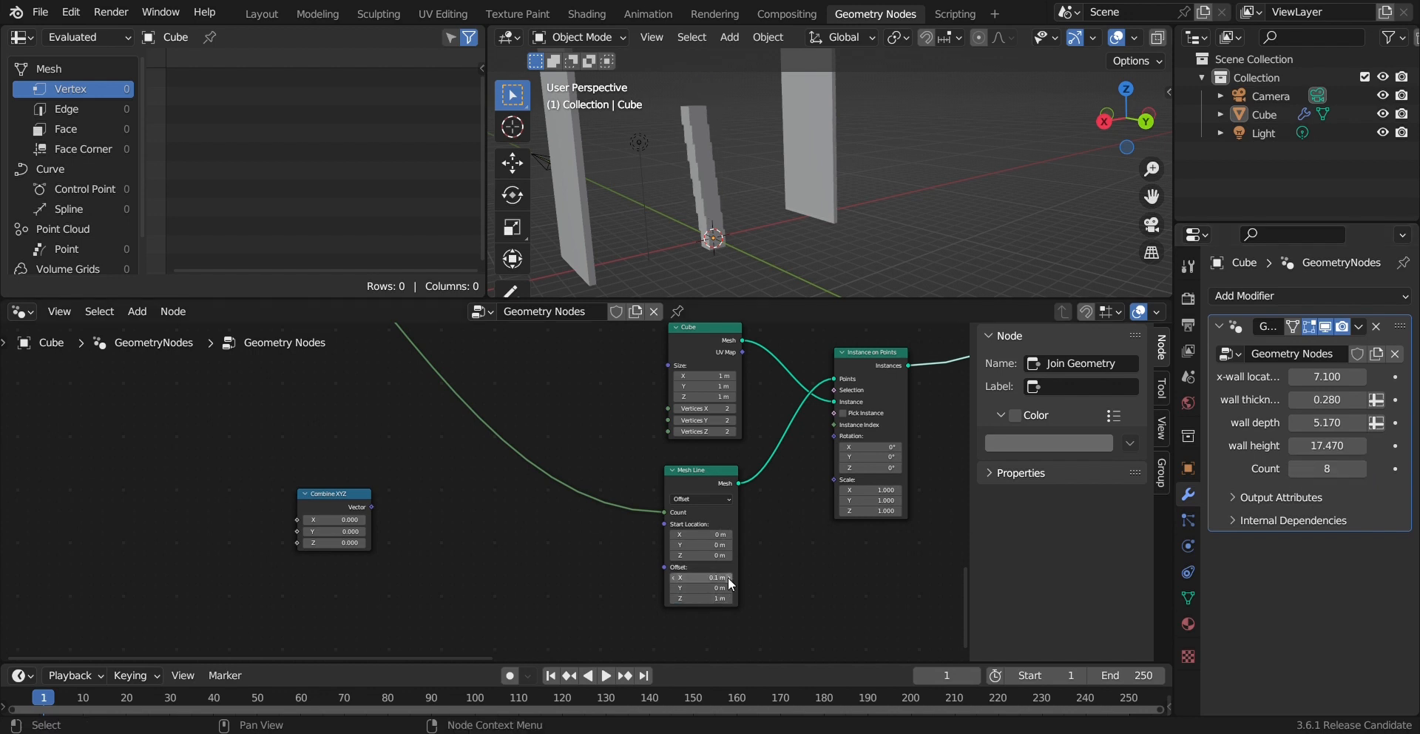
click(674, 579)
drag(727, 598, 735, 598)
Step: Try the Mesh Line's Start Location X at 1.1 m, reset it to 0 and nudge it to 0.1 m
middle_drag(836, 253, 822, 226)
mouse_move(707, 534)
mouse_down()
mouse_move(665, 534)
mouse_move(719, 534)
mouse_up()
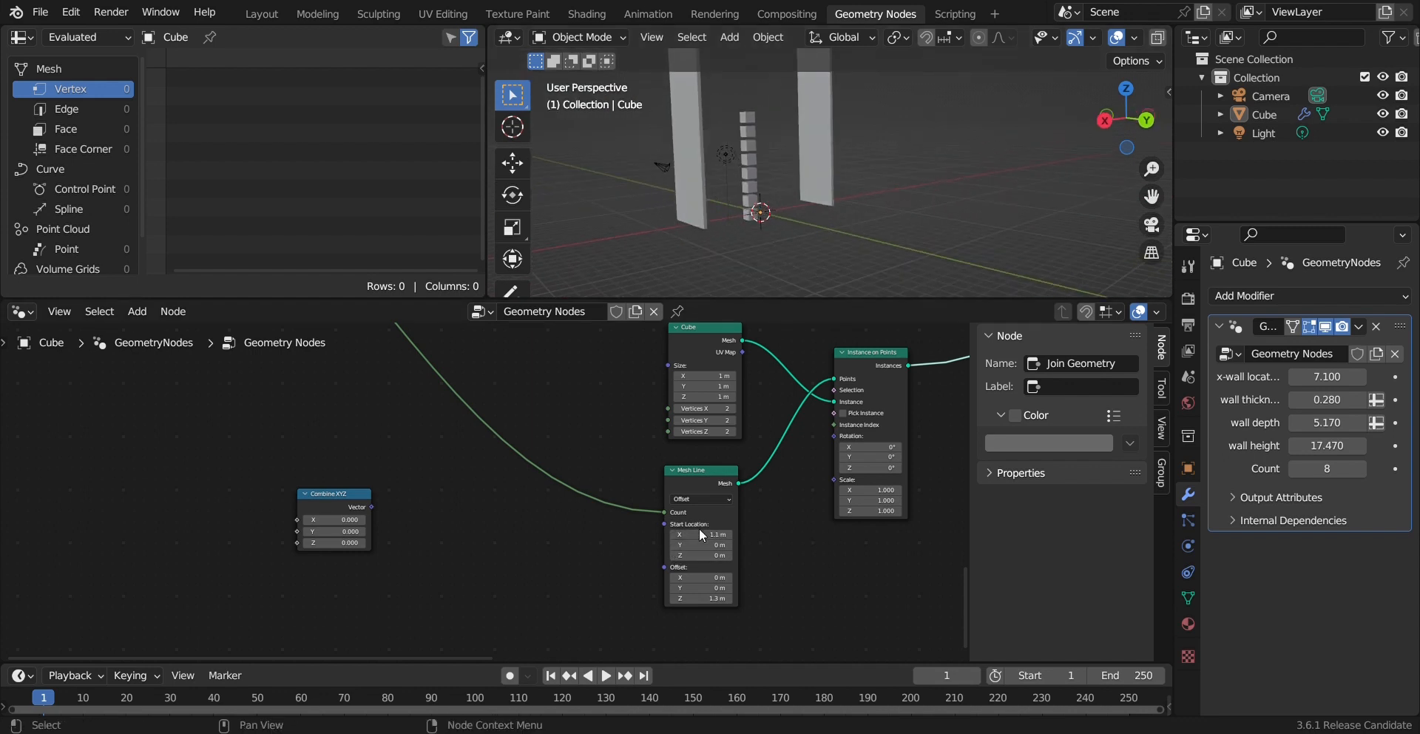
click(720, 535)
text(0)
key(Return)
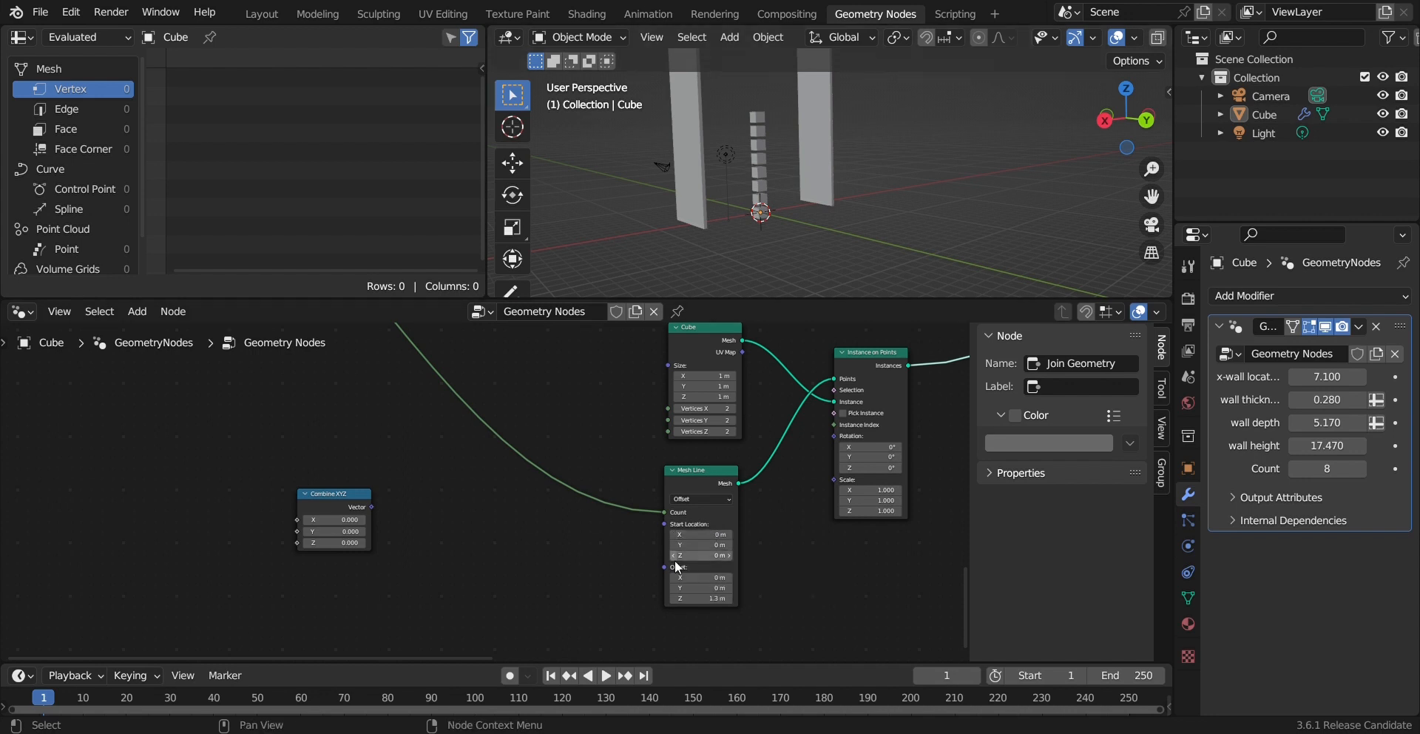
middle_drag(820, 179, 689, 170)
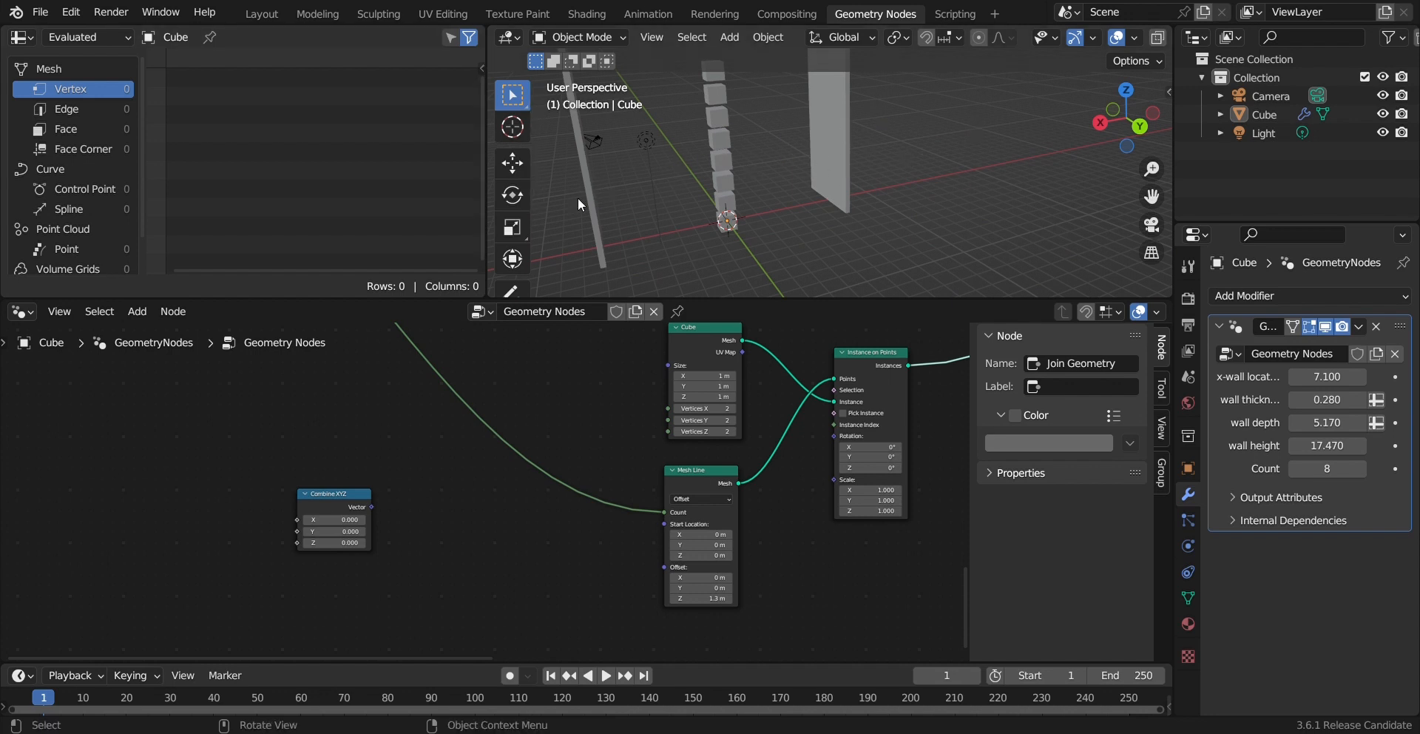
drag(702, 536, 707, 536)
Step: Set the new Cube's Size X to 14.2 m and the modifier's x-wall location to 6.800
drag(699, 378, 791, 378)
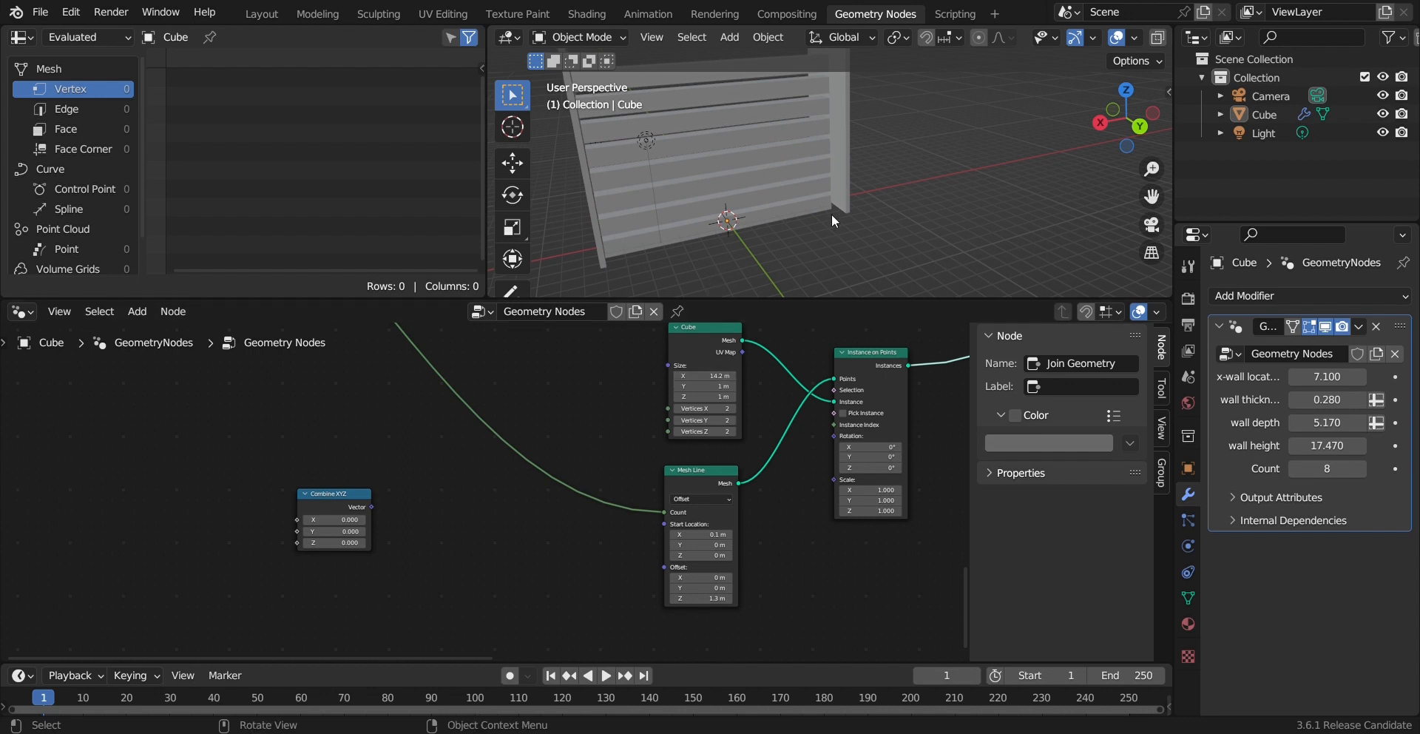
middle_drag(830, 219, 800, 226)
middle_drag(800, 226, 808, 224)
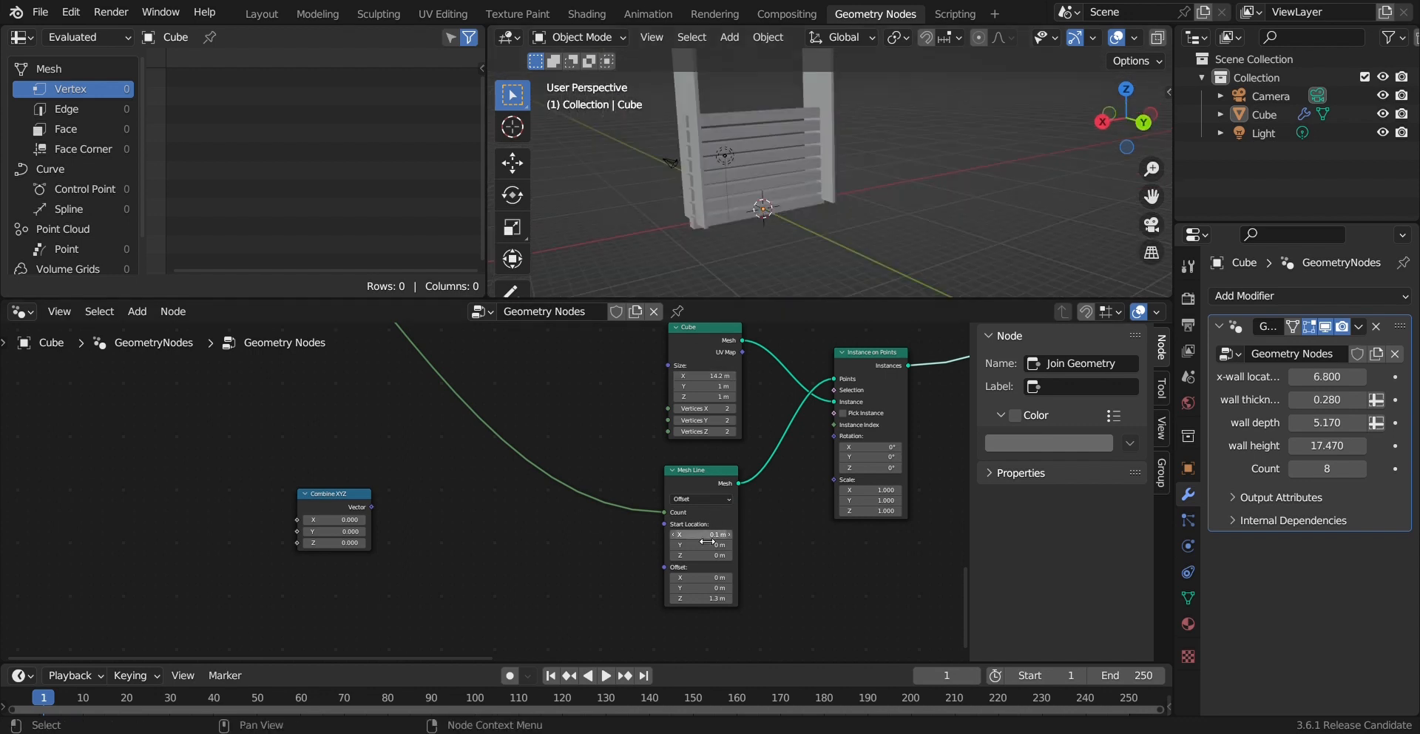
Step: Test a sideways shift of the stacked bars with the Mesh Line's Start Location X and reset it to 0 m
mouse_move(707, 541)
mouse_down()
mouse_move(747, 541)
mouse_move(703, 538)
mouse_up()
click(703, 538)
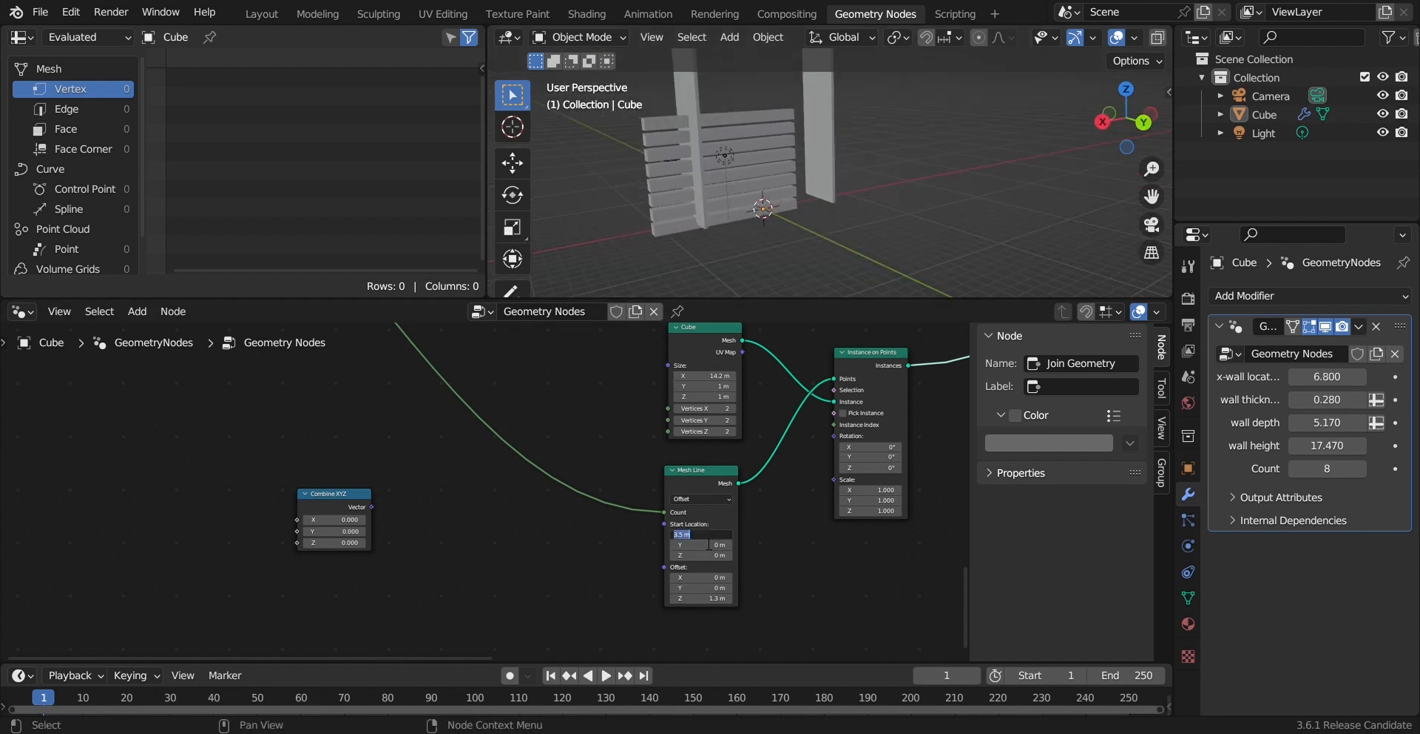
text(0)
key(Return)
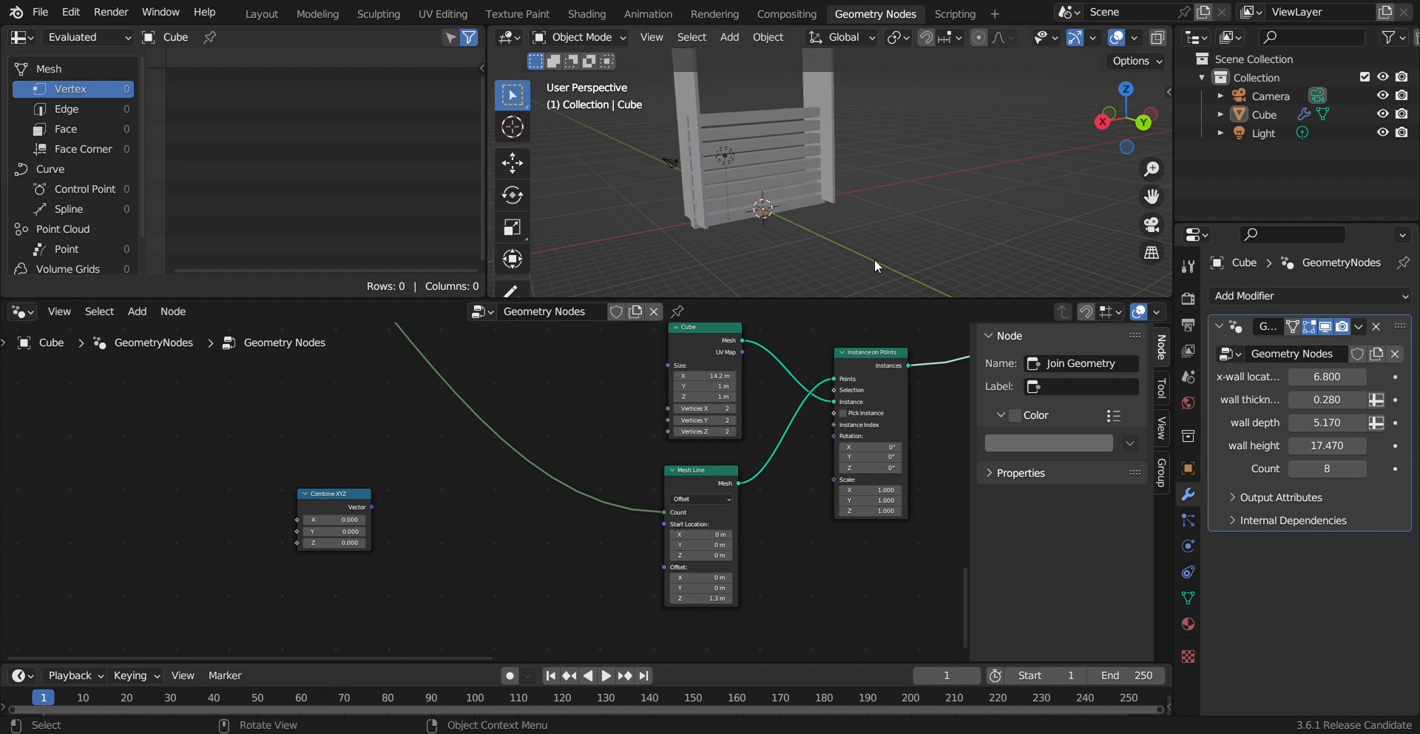
Step: Widen the stacked bars by setting the new Cube's Size X to 16 m
mouse_move(707, 375)
mouse_down()
mouse_move(784, 375)
mouse_move(713, 375)
mouse_up()
middle_drag(731, 251, 695, 253)
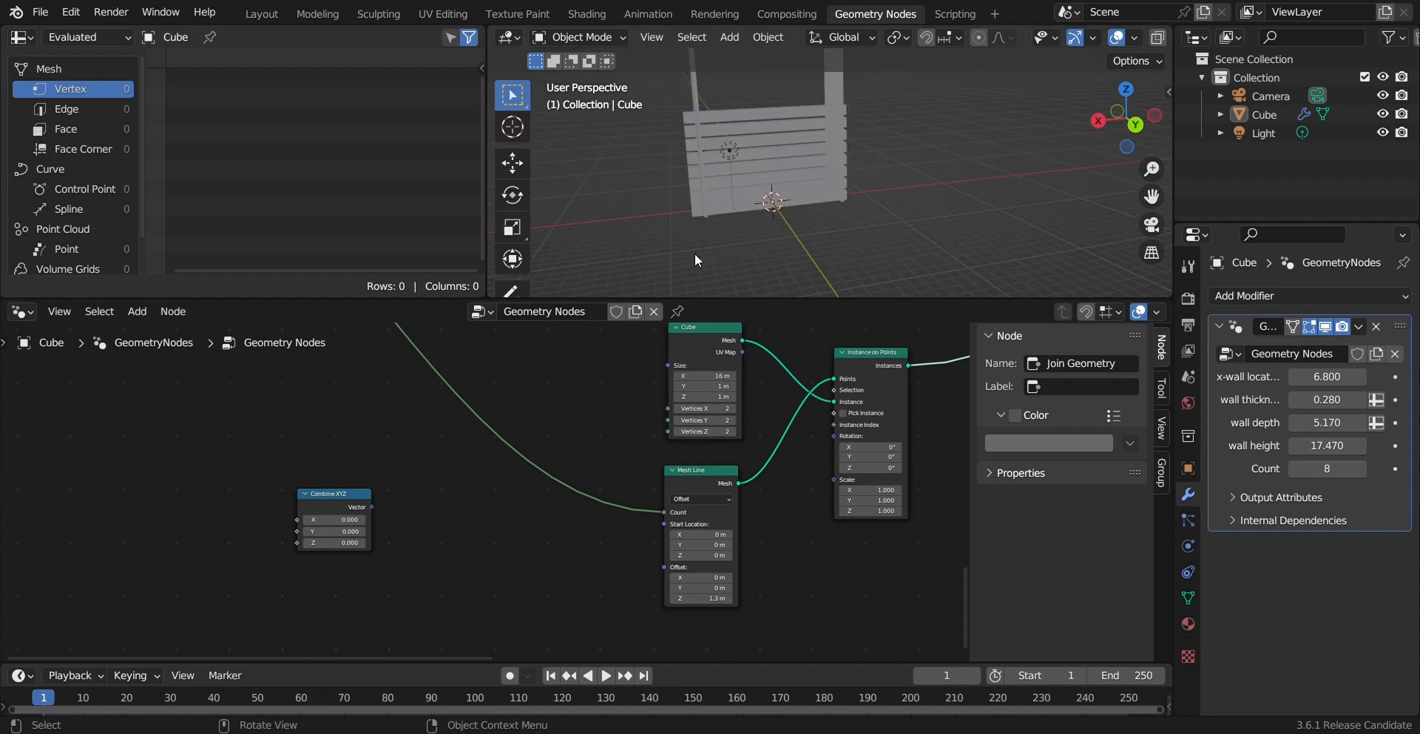
Step: Make room around the Mesh Line and Instance on Points nodes, and connect the Combine XYZ node to the Instance on Points Scale
drag(342, 492, 591, 441)
middle_drag(739, 494, 709, 461)
scroll(748, 464, down, 1)
drag(676, 362, 675, 359)
drag(665, 472, 663, 455)
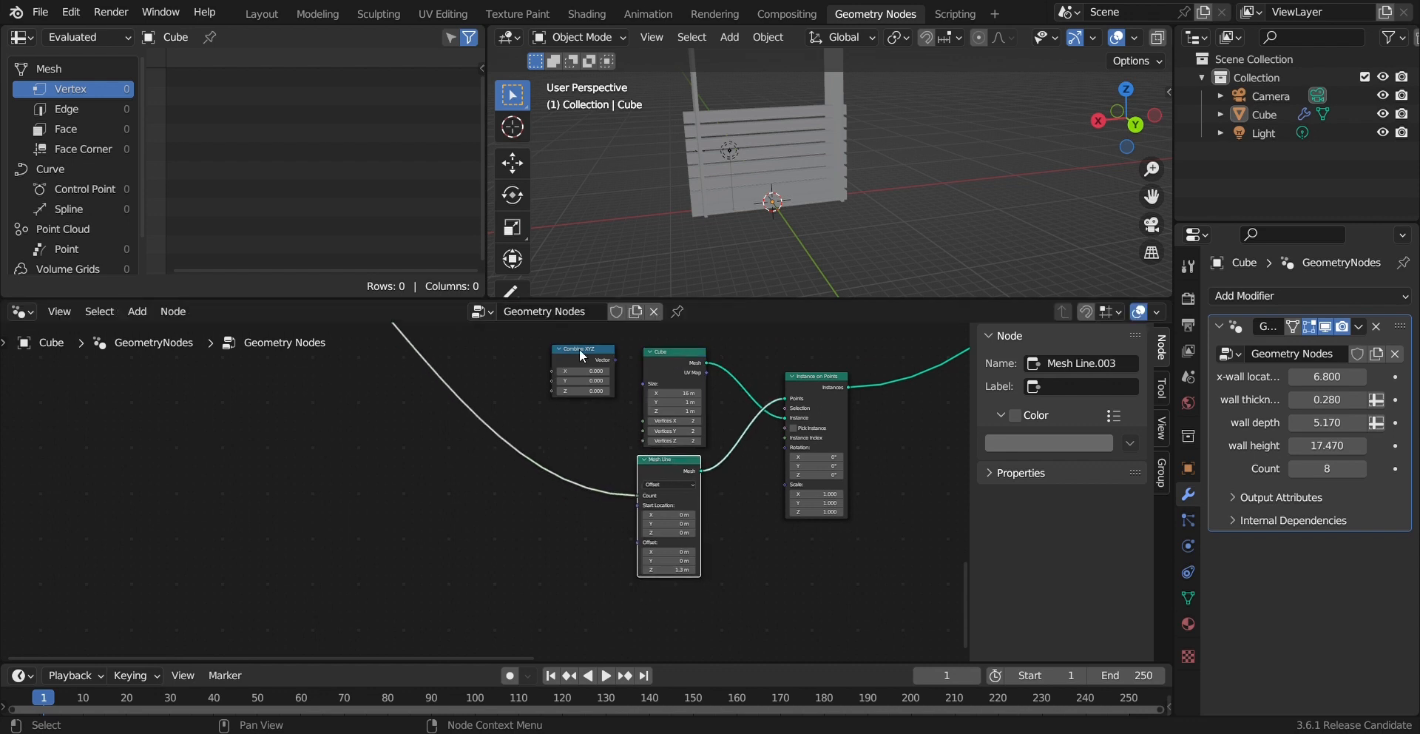
drag(577, 346, 748, 547)
drag(823, 380, 923, 372)
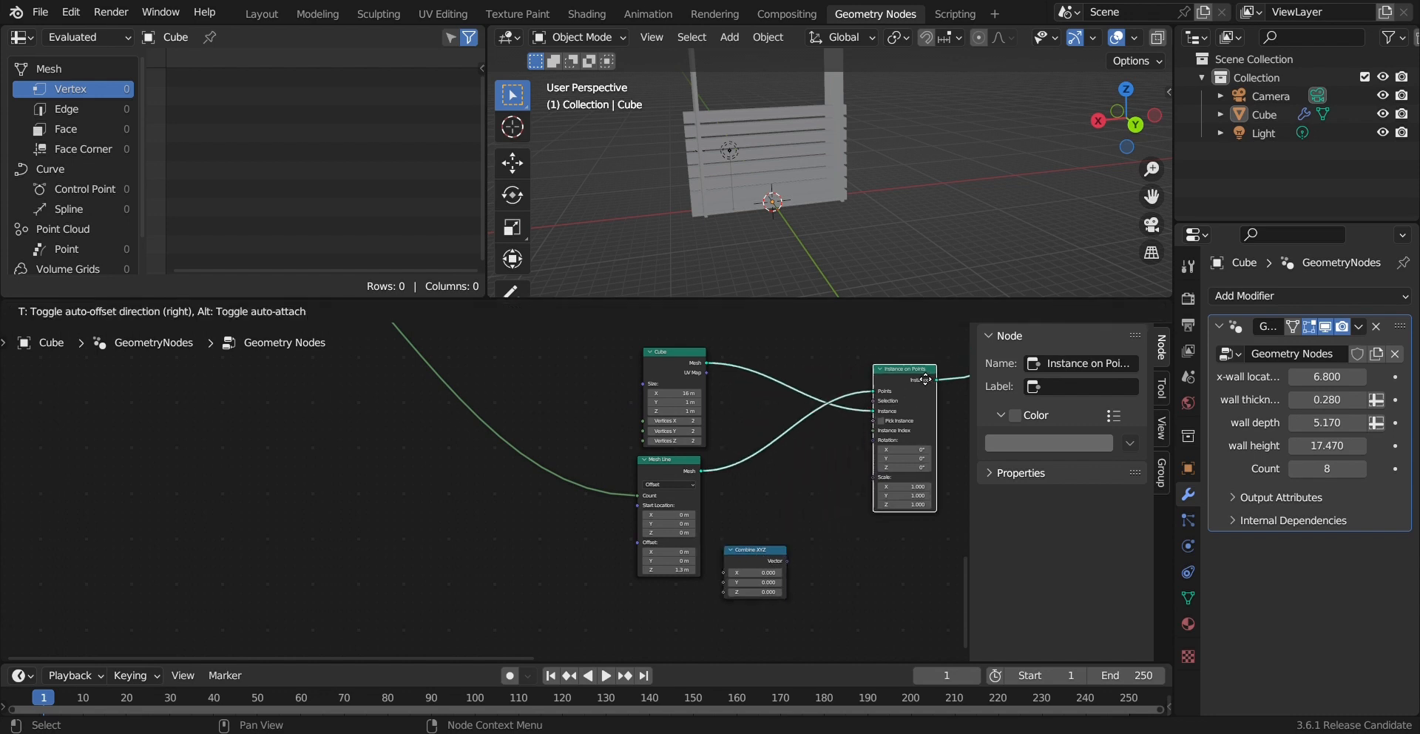
drag(761, 550, 885, 478)
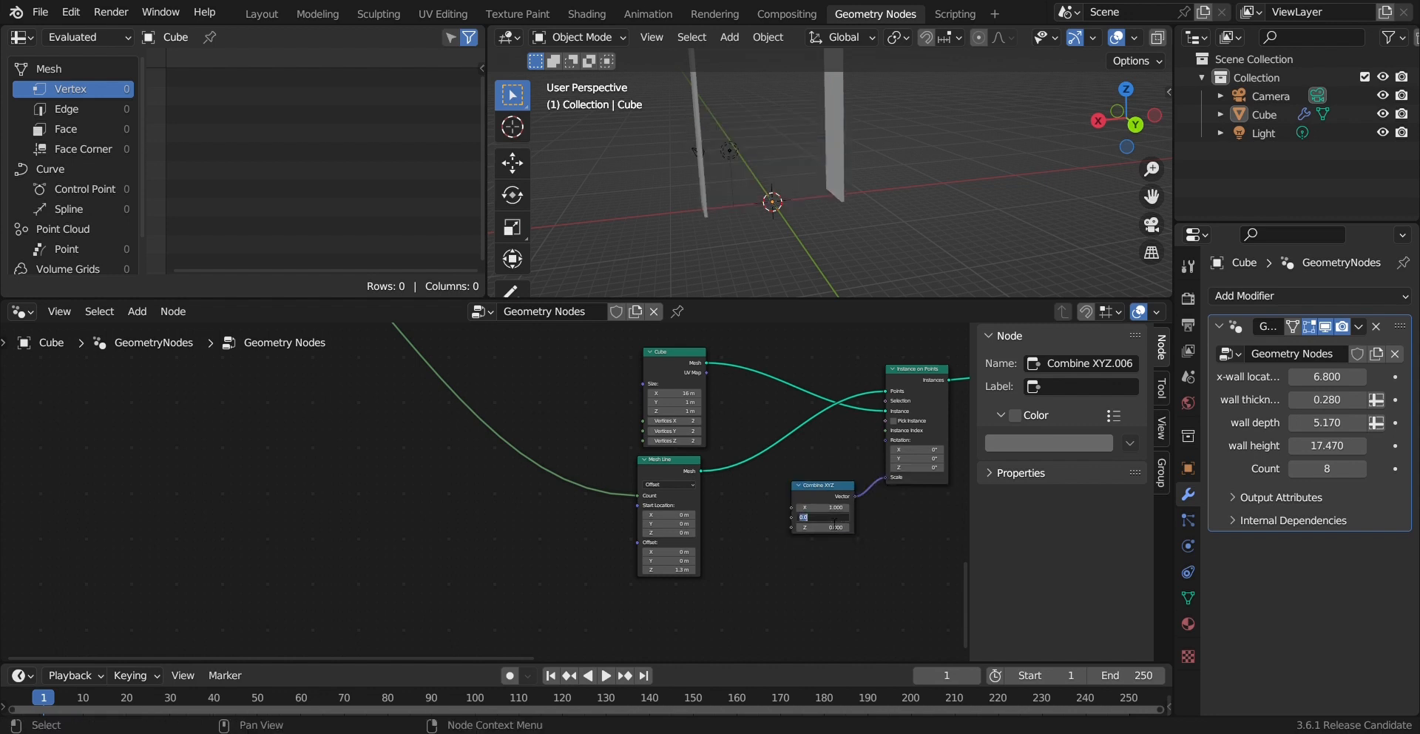
Step: Set the Combine XYZ node's X, Y and Z to 1 and place it below the Instance on Points node
text(1)
key(Tab)
text(1)
key(Return)
scroll(835, 524, down, 2)
drag(774, 487, 770, 600)
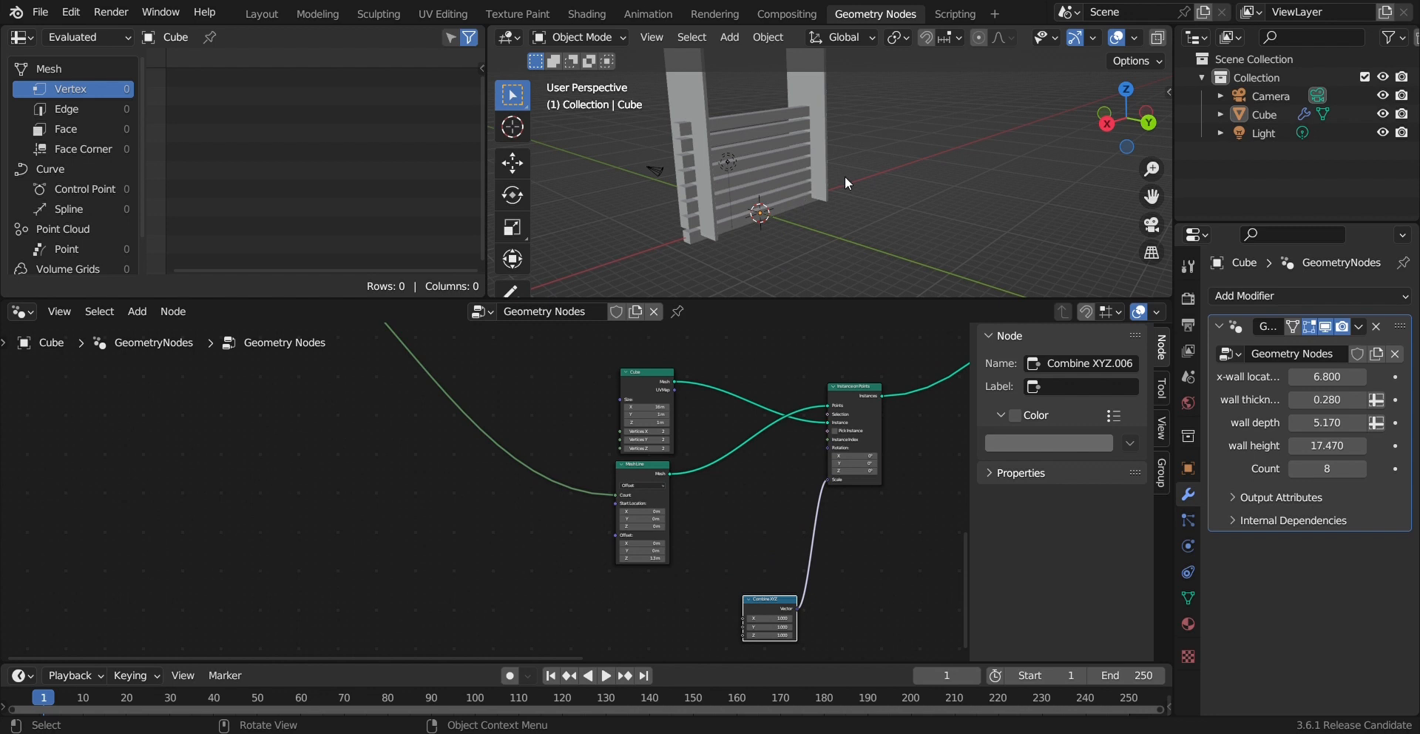
middle_drag(845, 176, 694, 128)
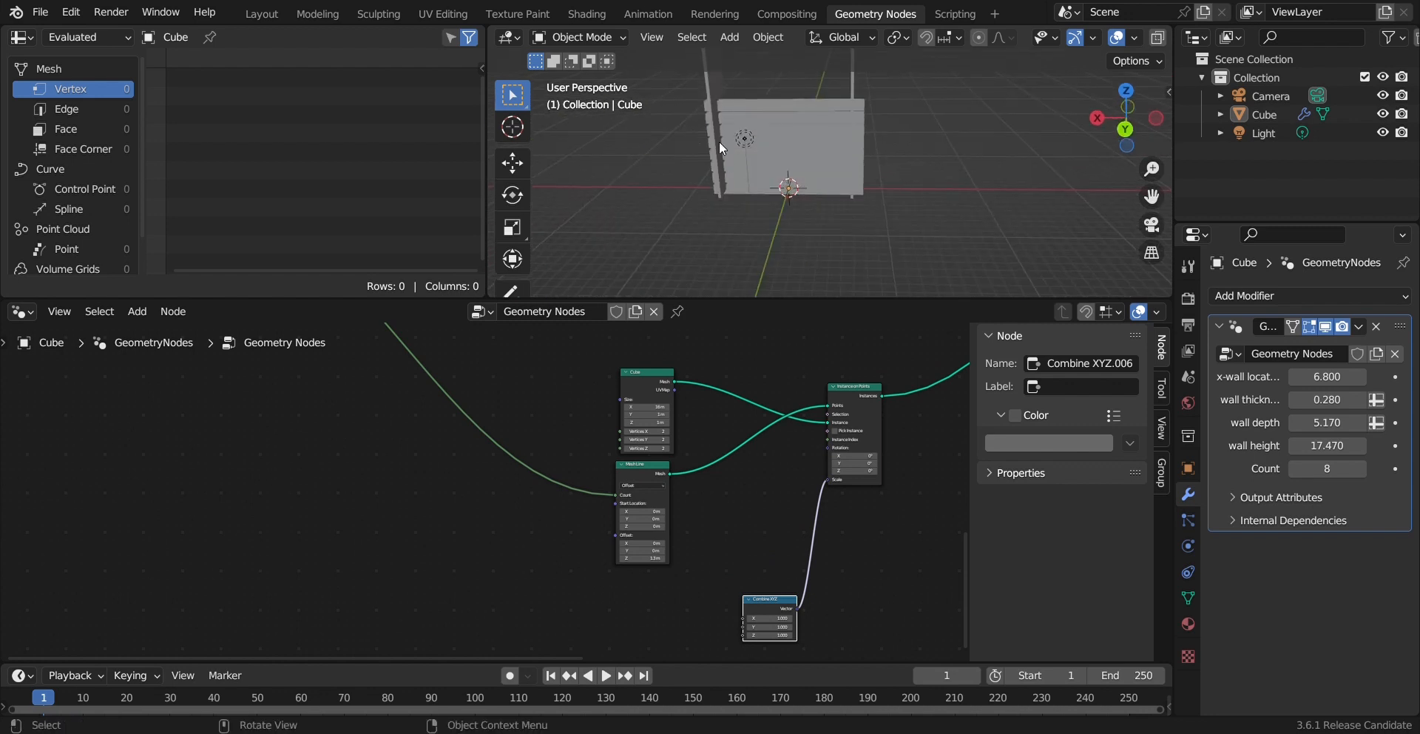
drag(767, 606, 775, 588)
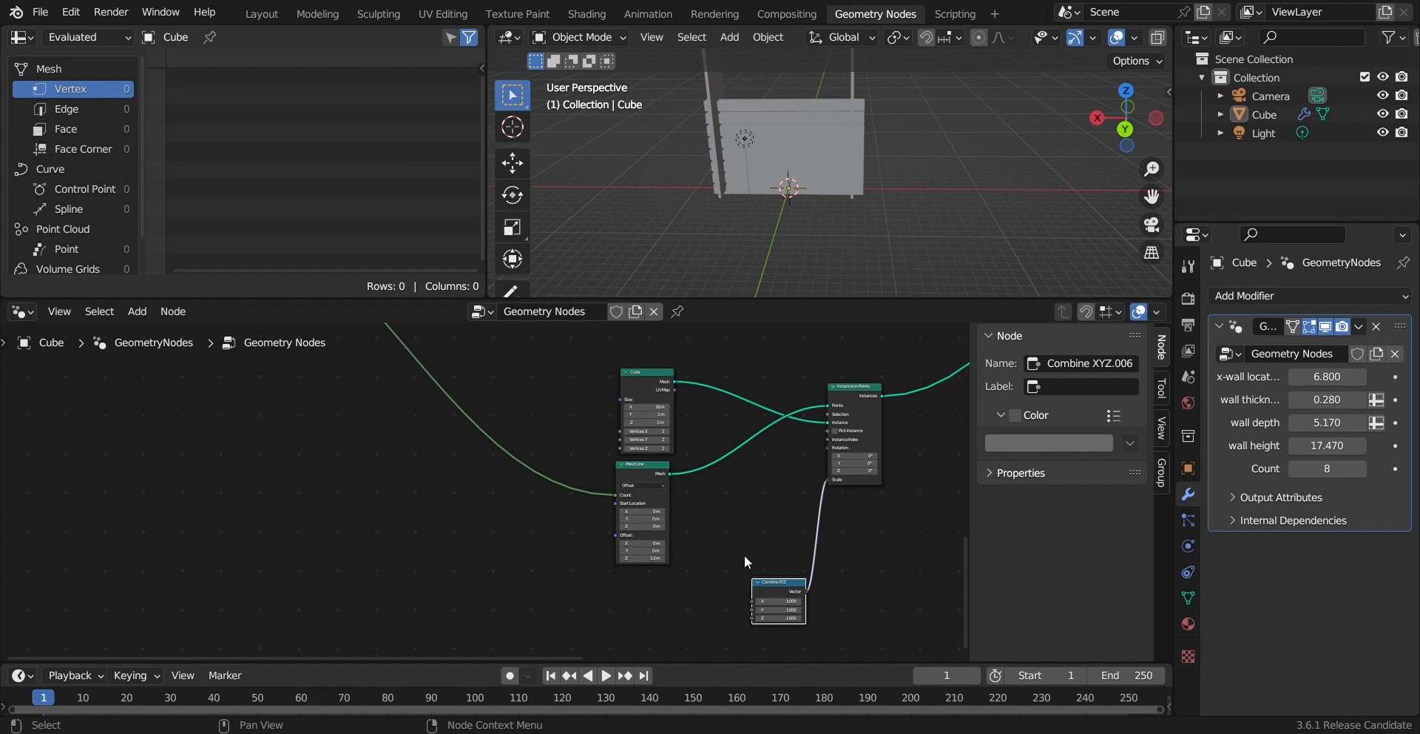
Step: Add a Math node beside the Combine XYZ node and set its operation to Multiply
key(shift+a)
click(685, 359)
text(MATH)
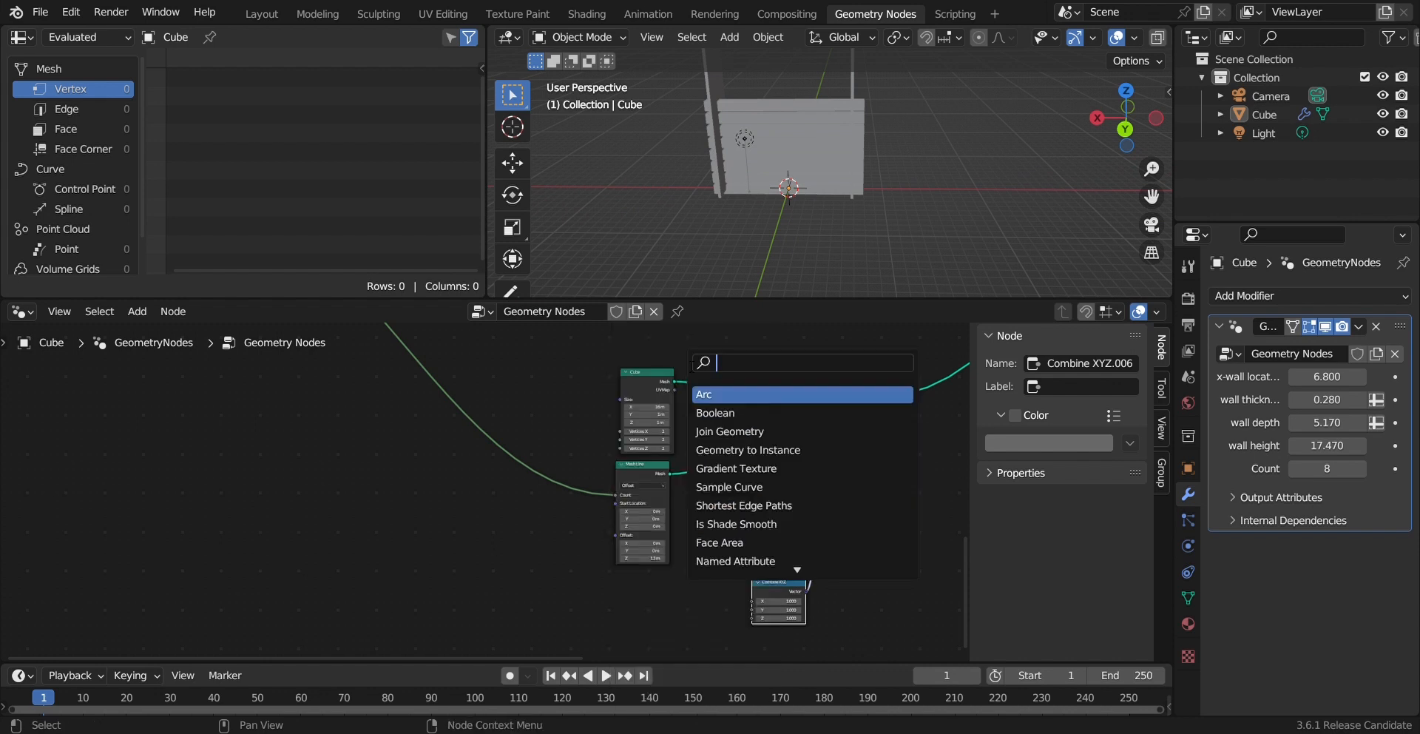
key(Return)
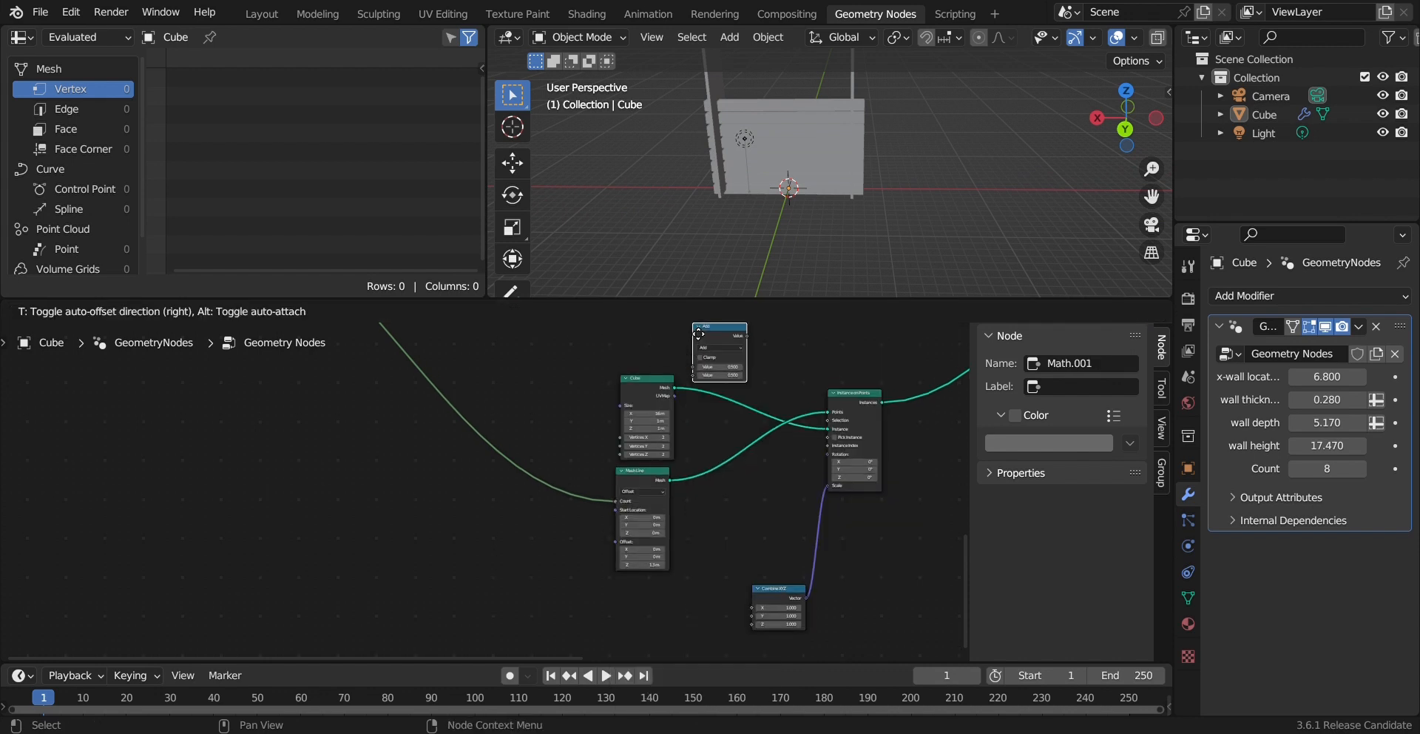
click(747, 569)
scroll(747, 570, down, 2)
scroll(776, 606, up, 3)
middle_drag(788, 625, 788, 526)
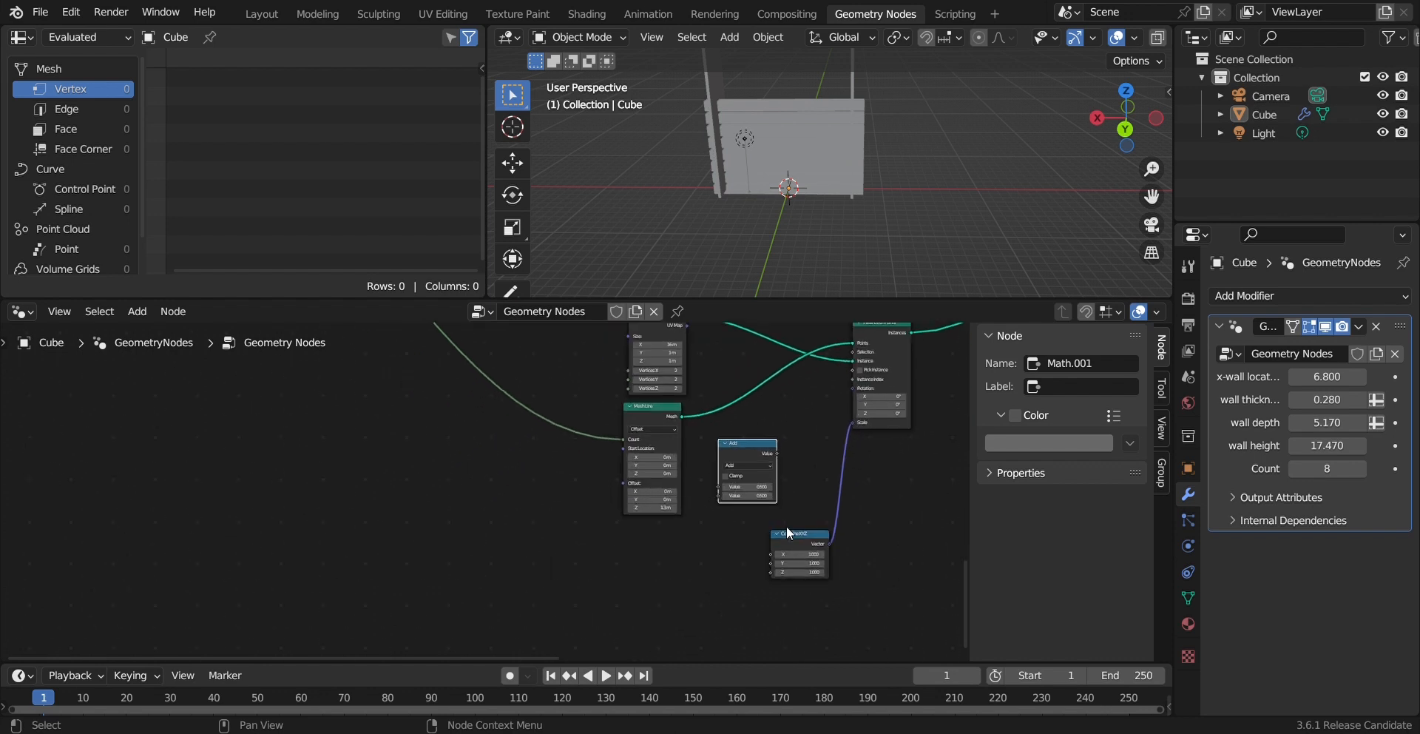
drag(802, 534, 835, 530)
drag(756, 445, 745, 442)
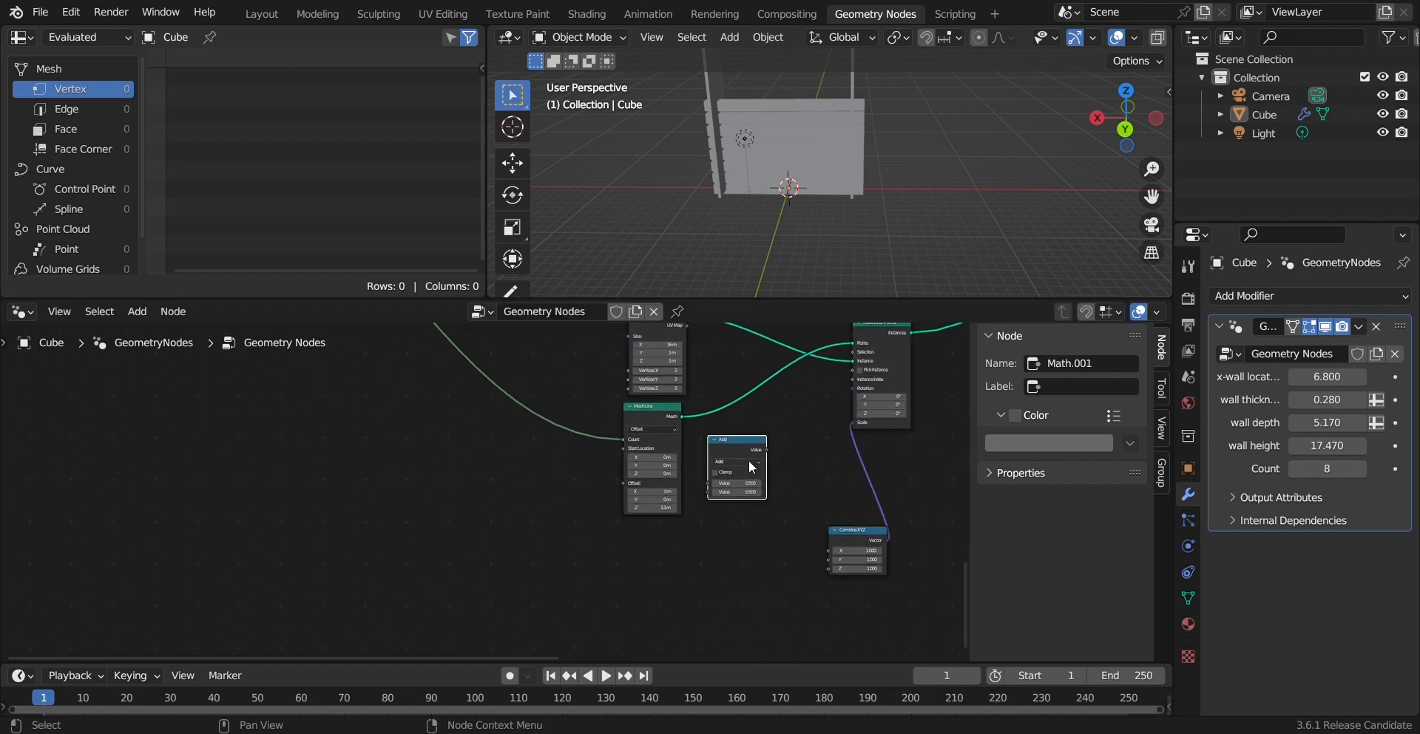
click(748, 460)
click(736, 506)
Step: Connect the Multiply node's output to Combine XYZ's X and its first value to the Group Input's x-wall location
drag(766, 452, 839, 555)
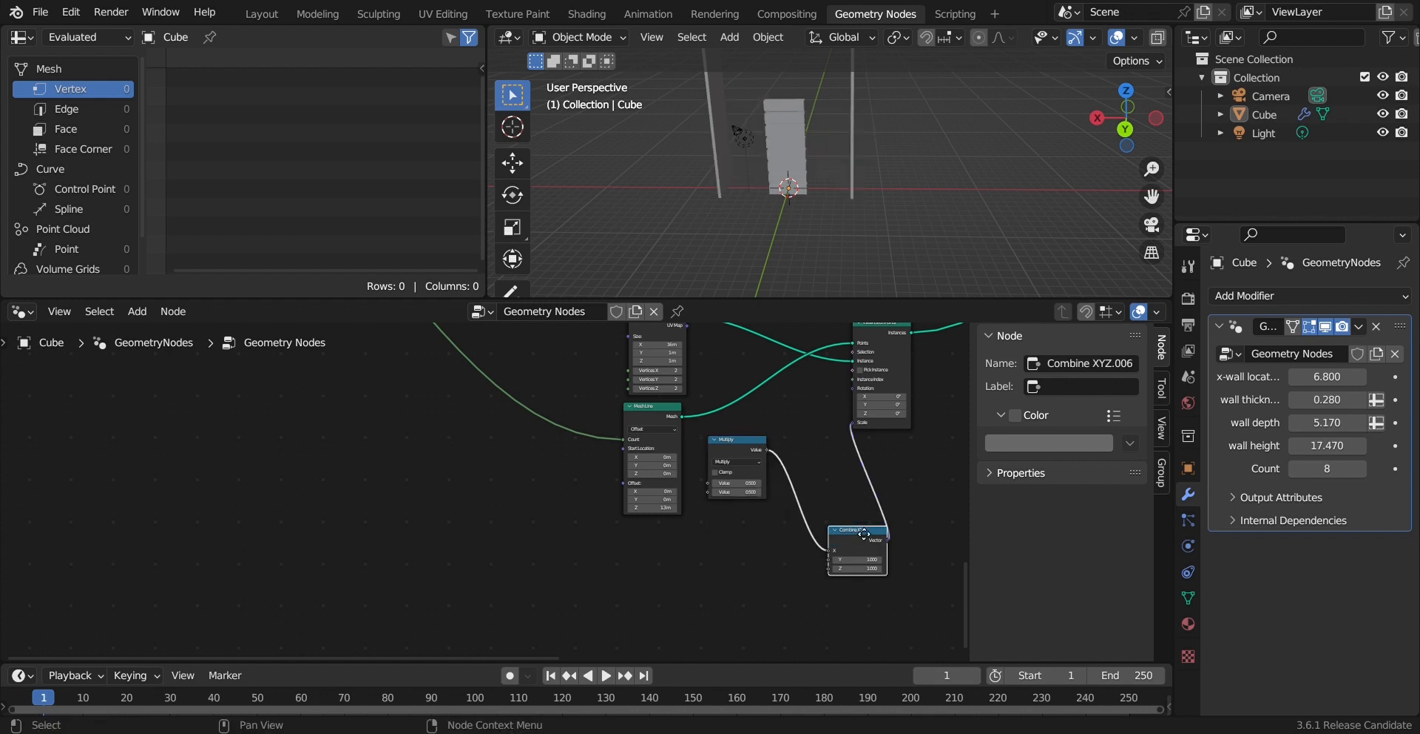
drag(708, 482, 172, 412)
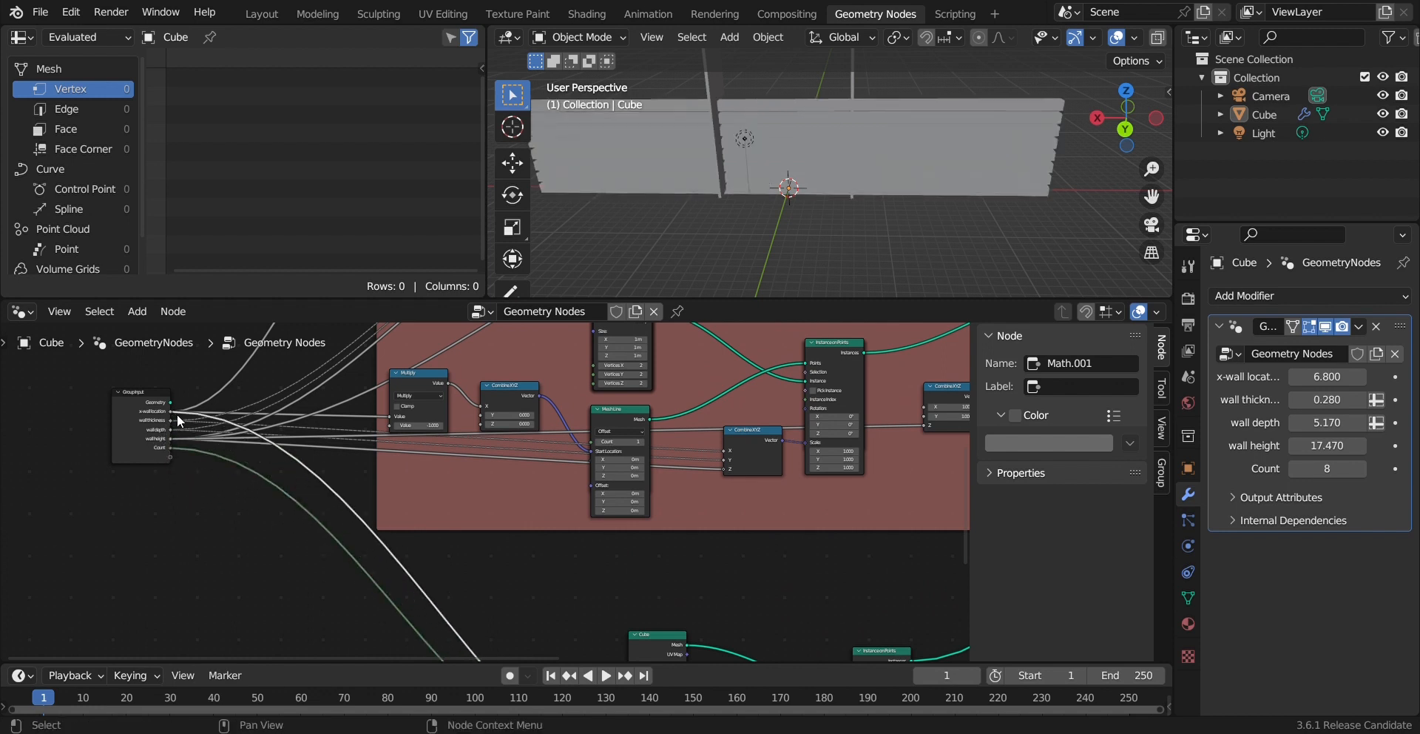
scroll(658, 512, down, 3)
middle_drag(746, 552, 678, 412)
scroll(639, 618, up, 4)
middle_drag(637, 624, 690, 561)
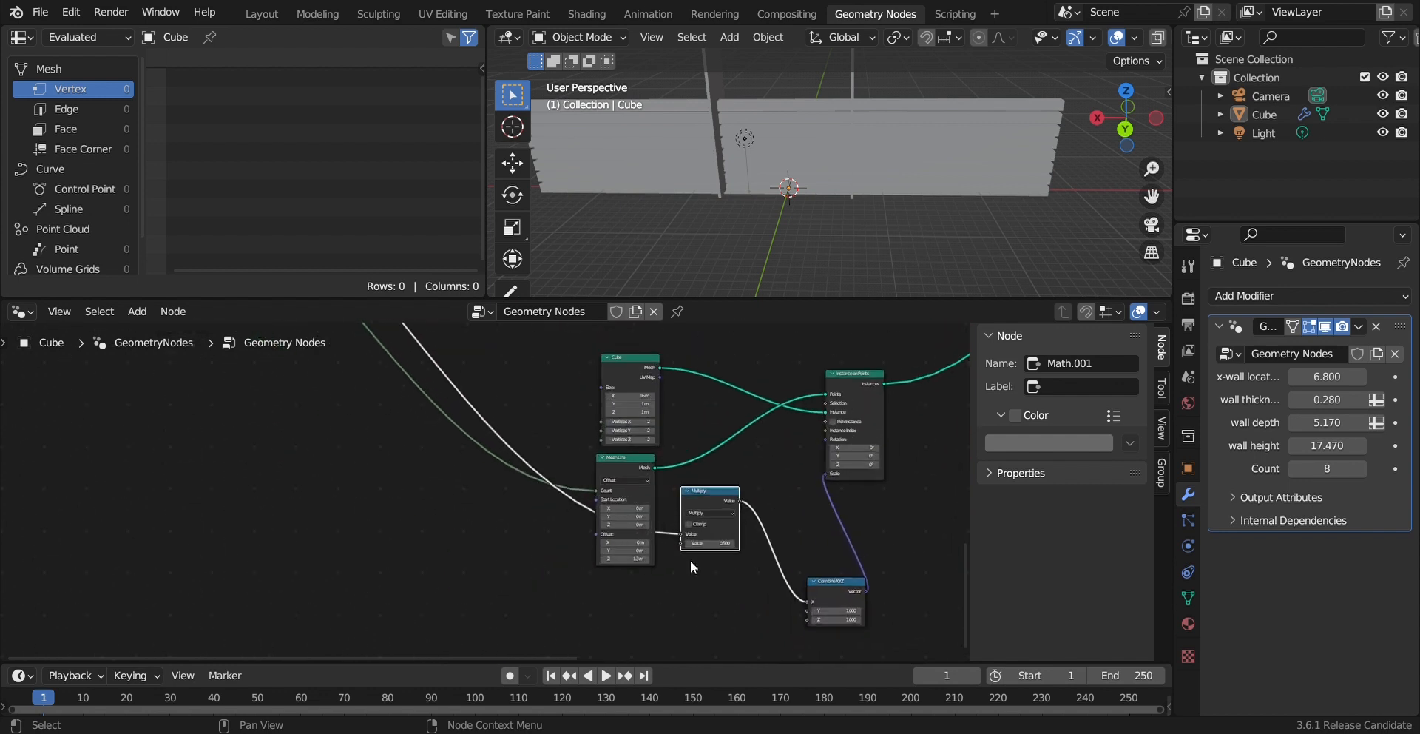
scroll(758, 548, up, 5)
Step: Test the x-wall location at 8.310 and set the new Cube's Size X to 1 m
drag(1324, 377, 1365, 377)
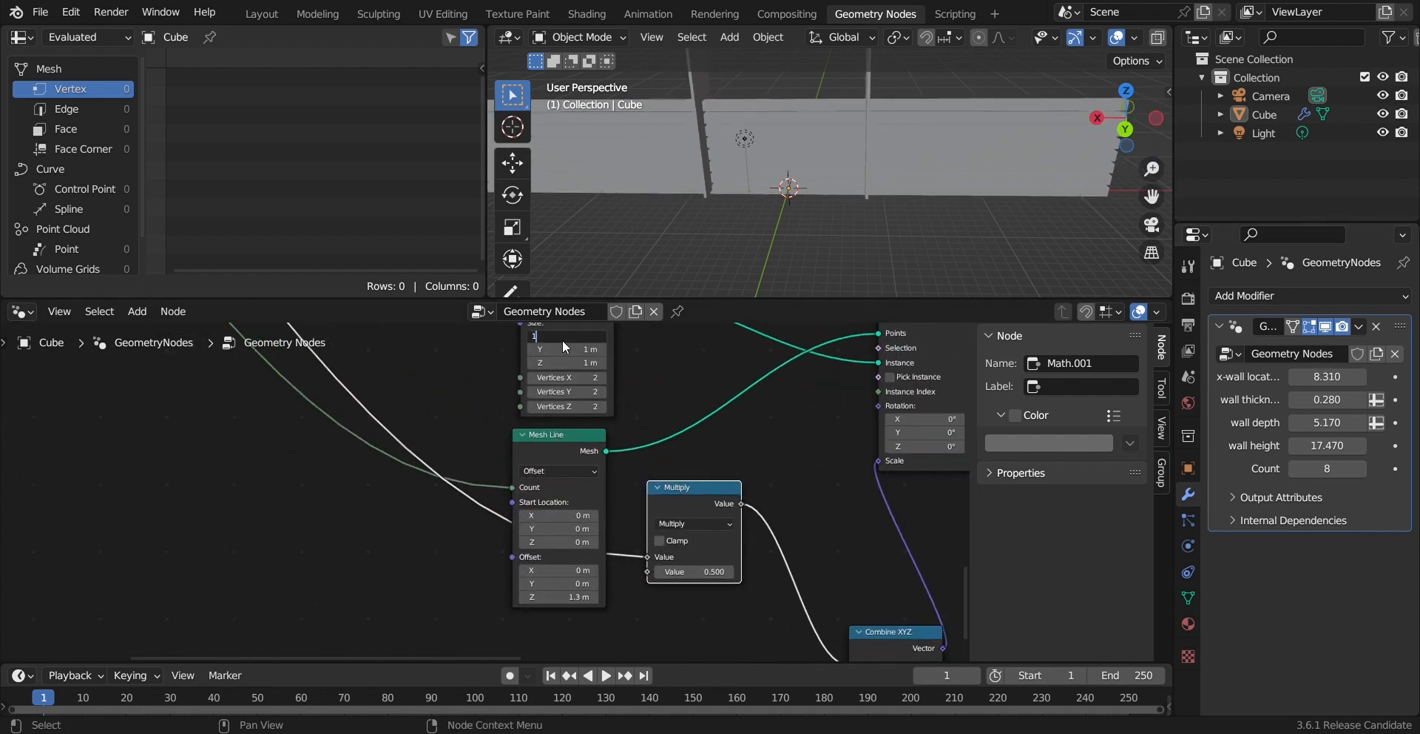
key(BackSpace)
middle_drag(811, 508, 826, 511)
middle_drag(808, 188, 865, 191)
Step: Try x-wall location at 11.380, set it to 8.250, and set the Multiply node's second value to 2
drag(1327, 377, 1402, 377)
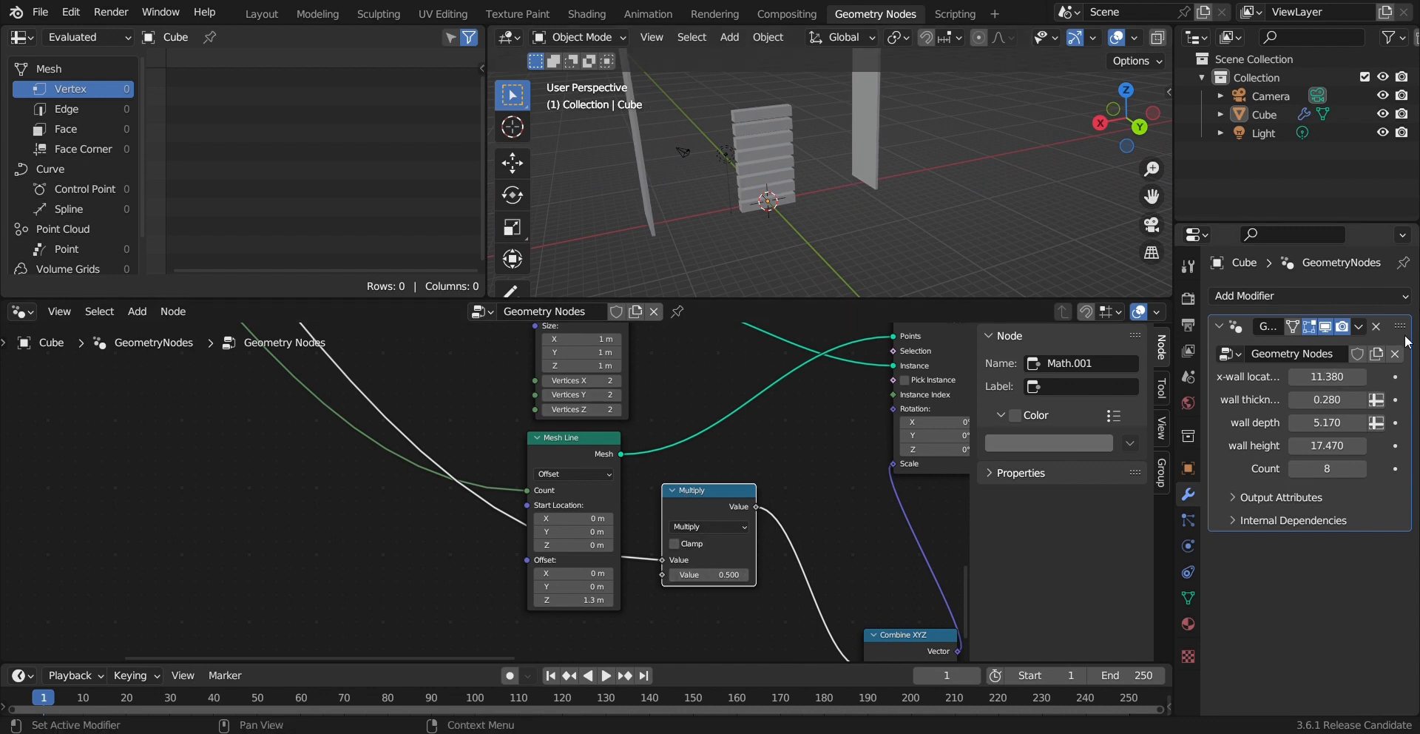
mouse_move(1331, 379)
mouse_down()
mouse_move(1409, 380)
mouse_move(1257, 380)
mouse_move(1350, 387)
mouse_up()
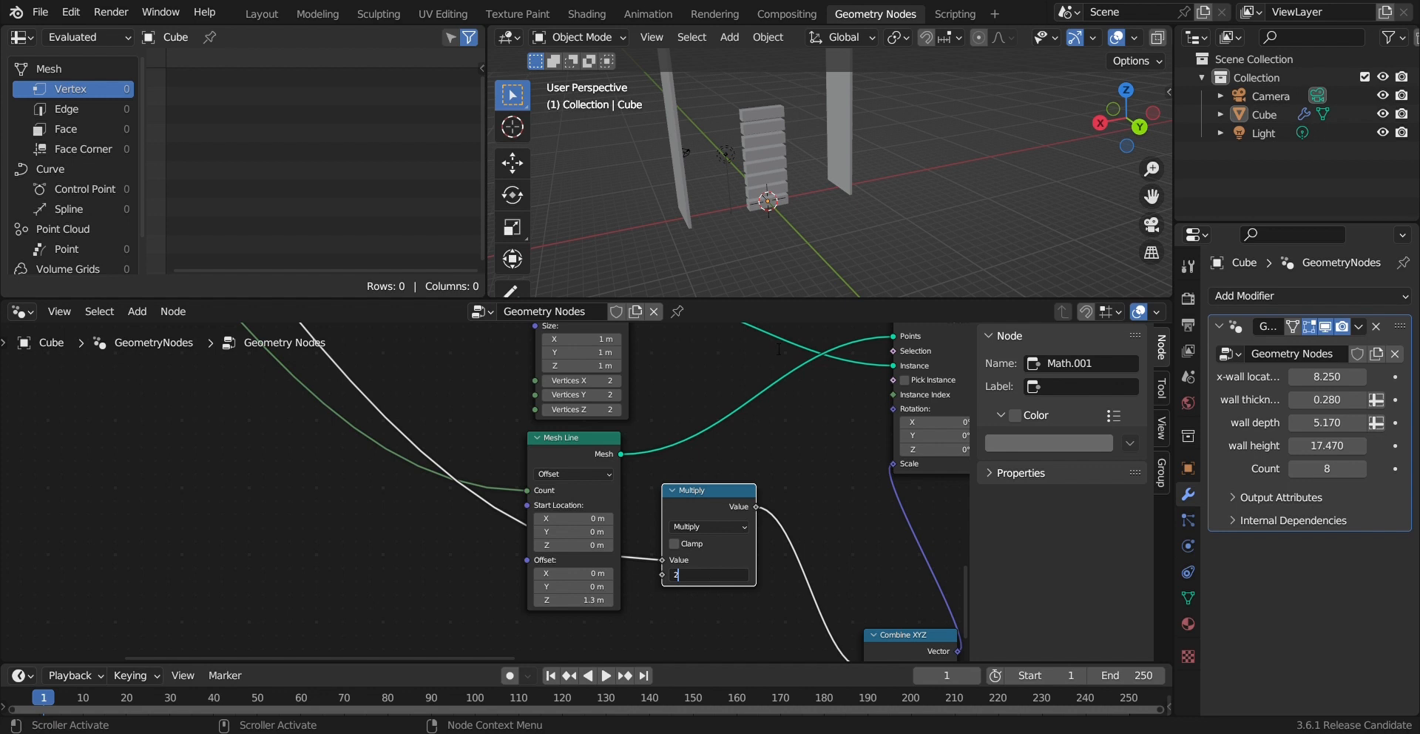
key(Return)
middle_drag(789, 256, 816, 132)
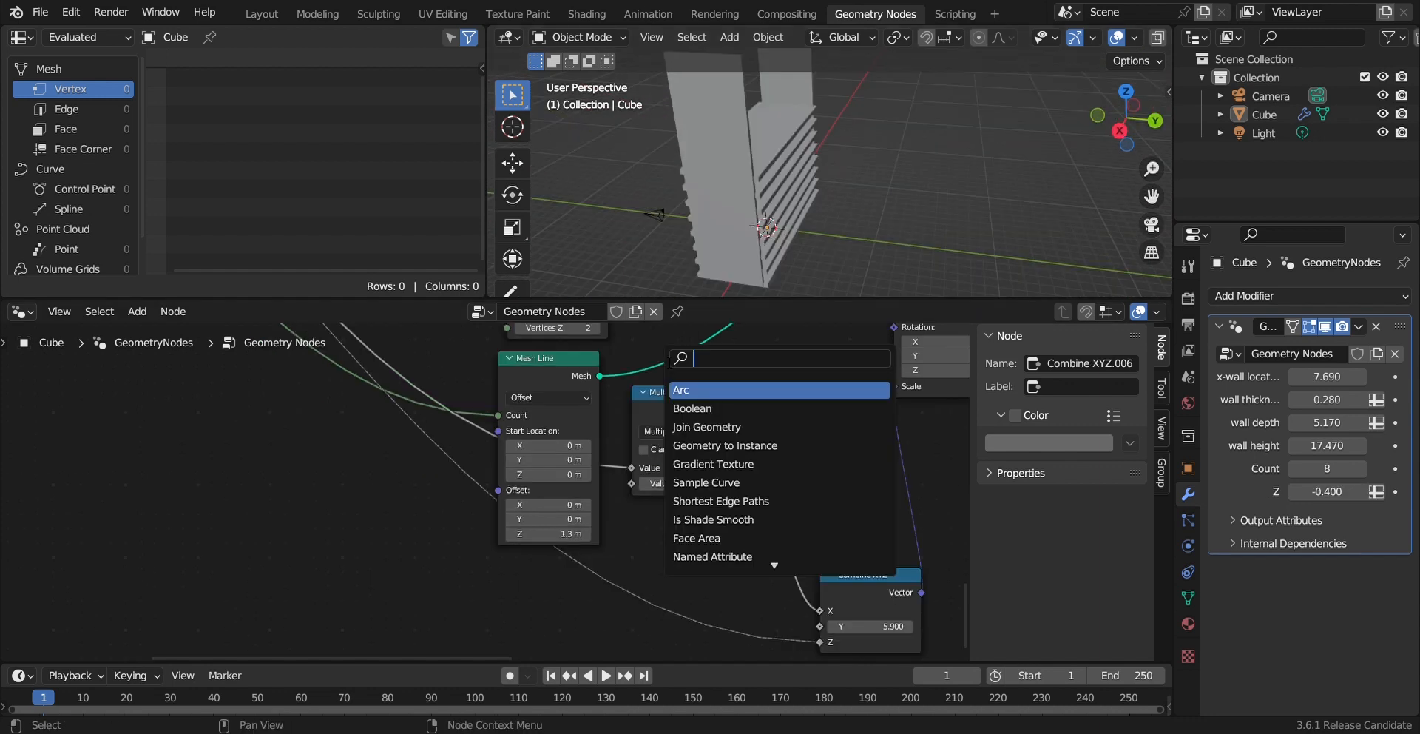
Step: Add a second Math node below the Multiply node
text(SUBR)
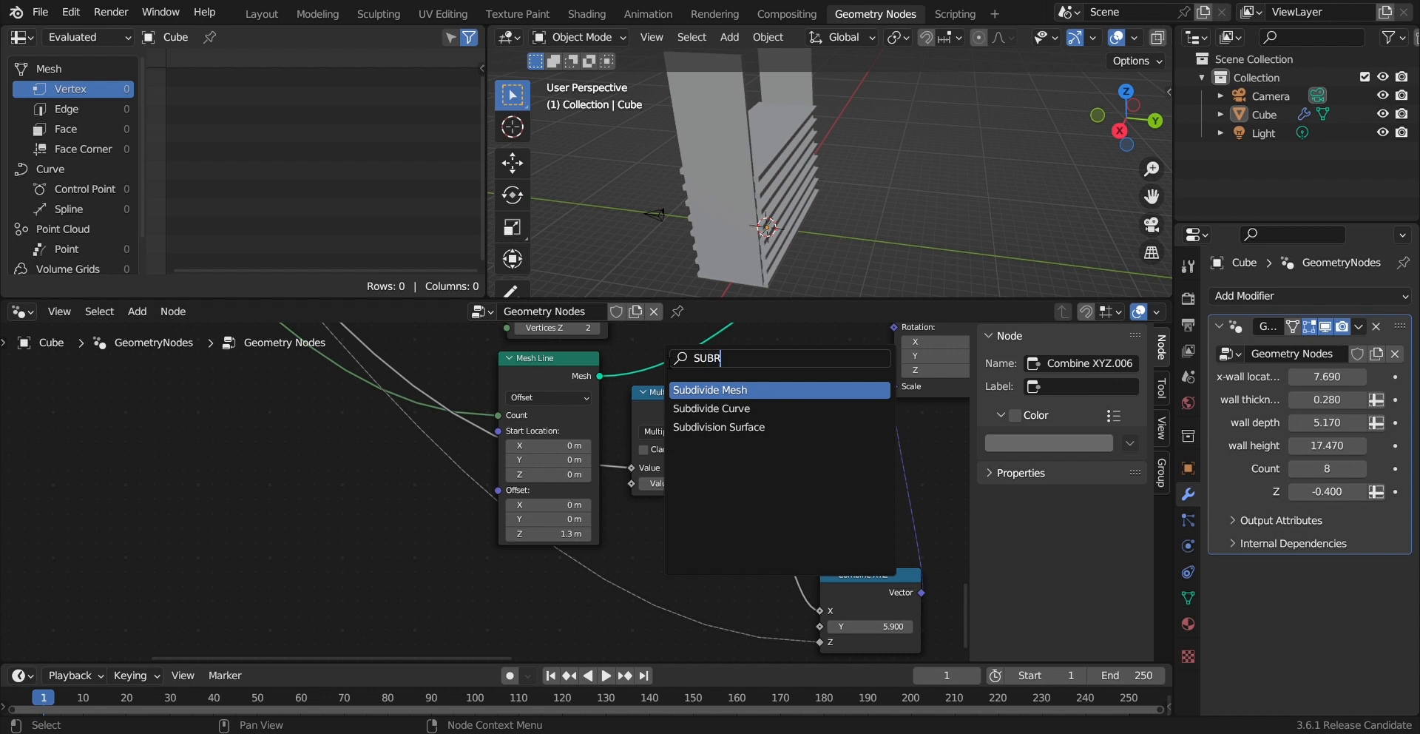
key(BackSpace)
key(BackSpace)
key(BackSpace)
key(BackSpace)
text(MATH)
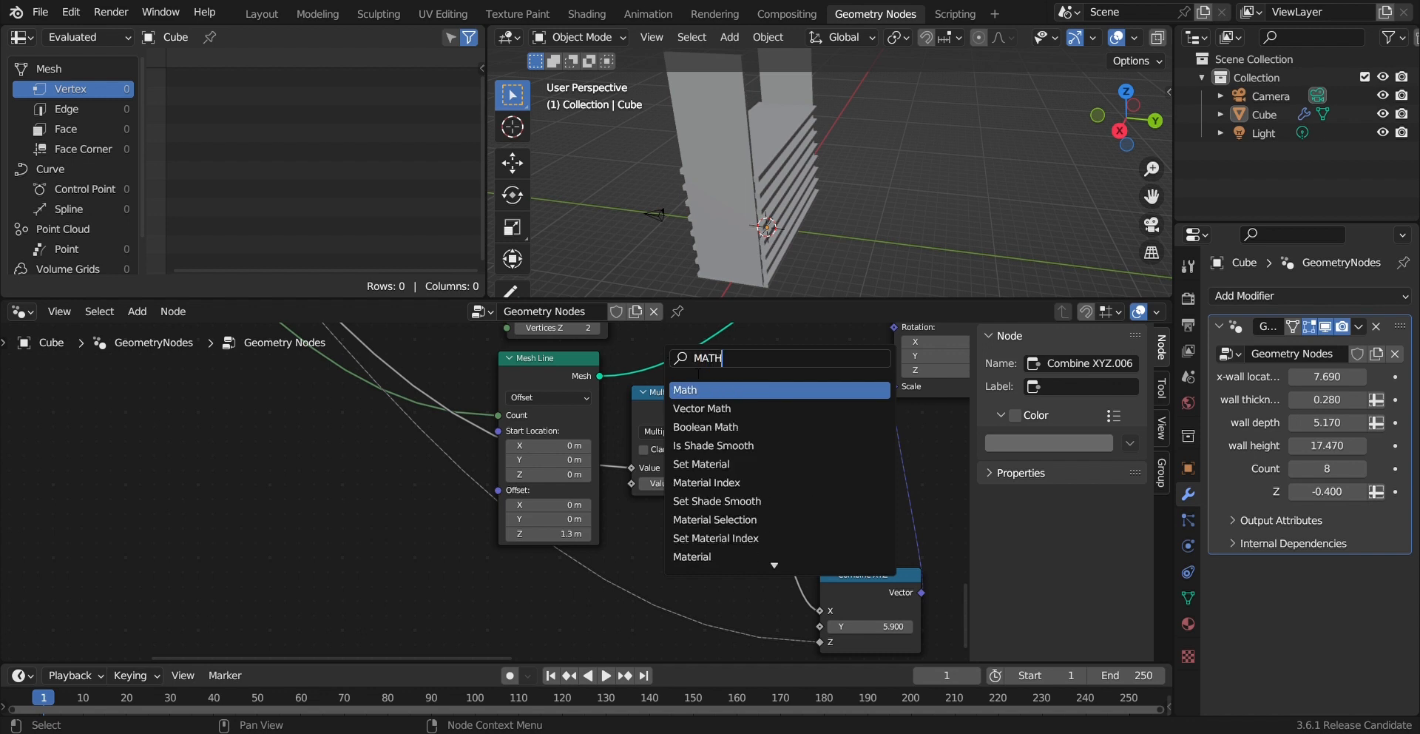
key(Return)
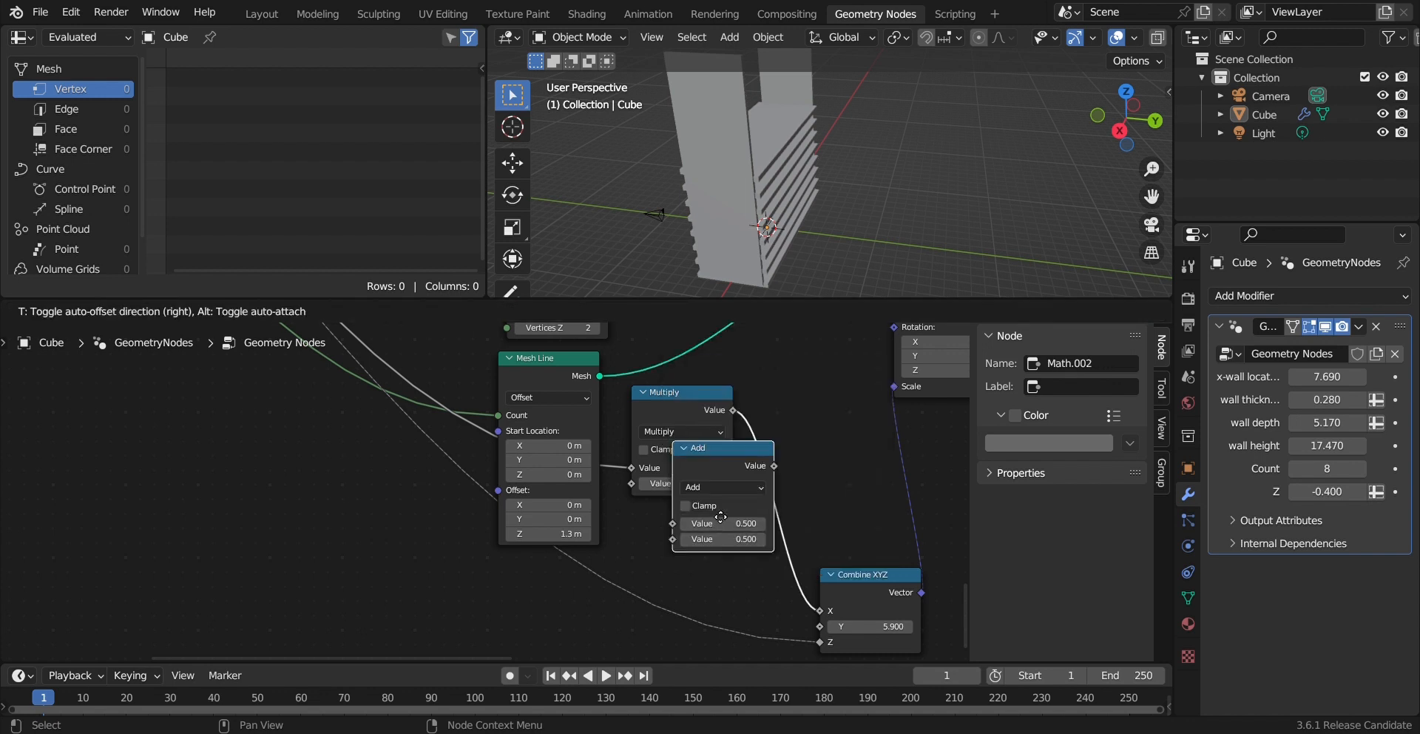
click(708, 572)
scroll(660, 504, down, 1)
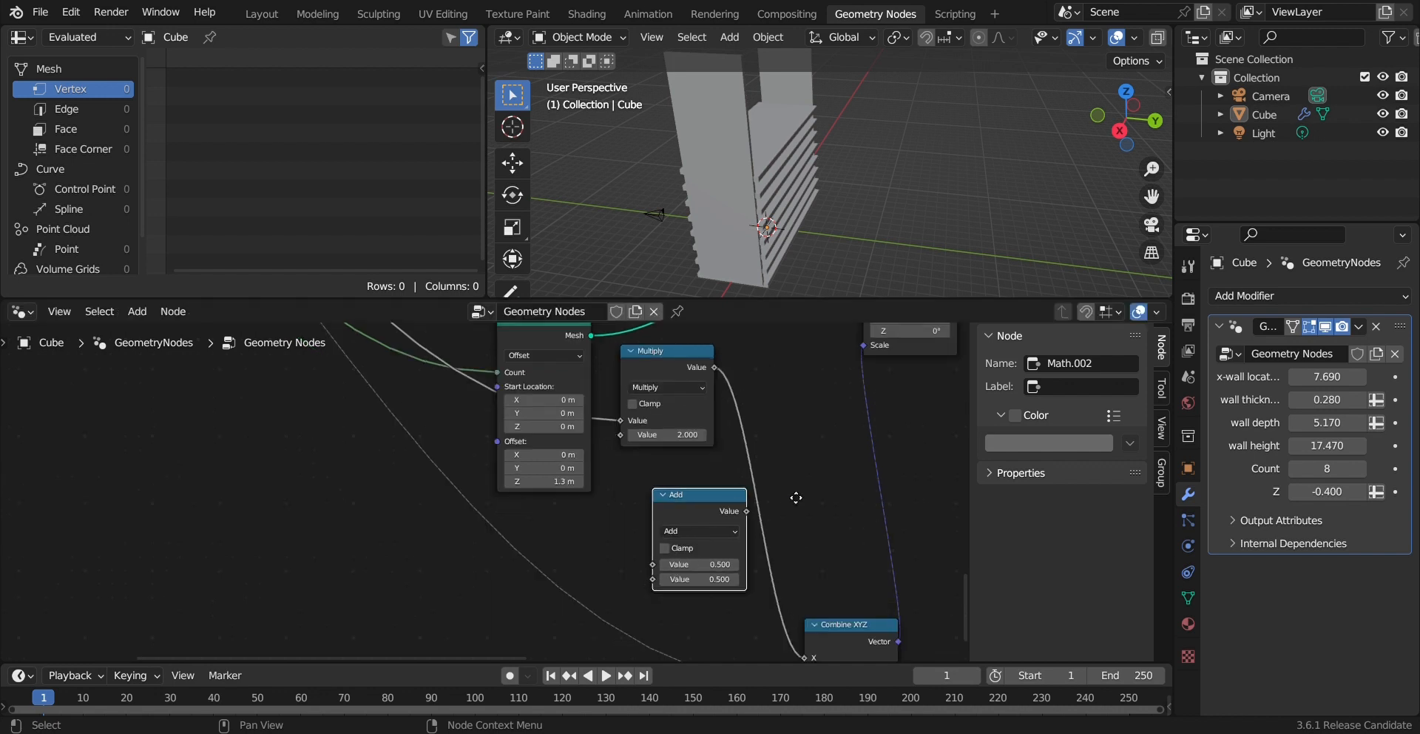
Step: Move the Combine XYZ node aside and change the second Math node's operation to Subtract
middle_drag(796, 497, 753, 496)
drag(783, 620, 829, 574)
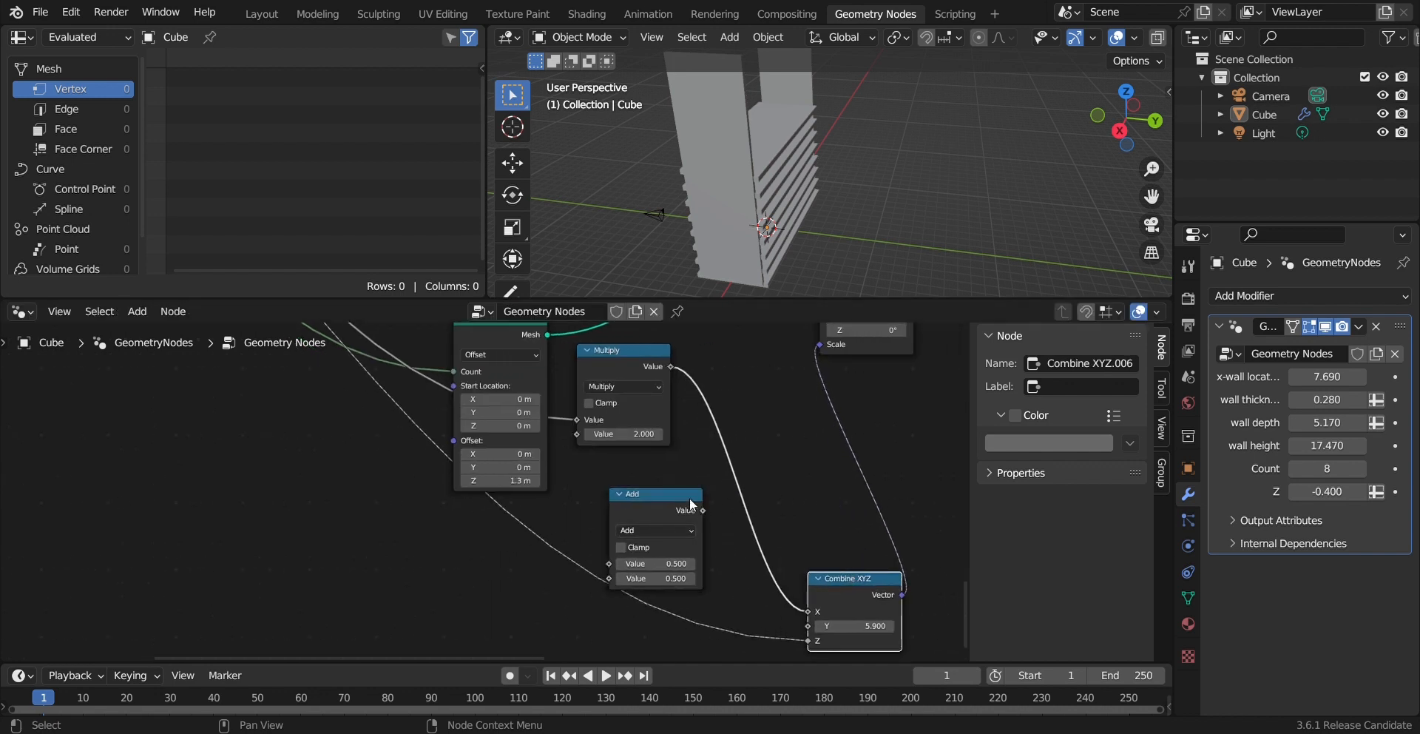
click(664, 531)
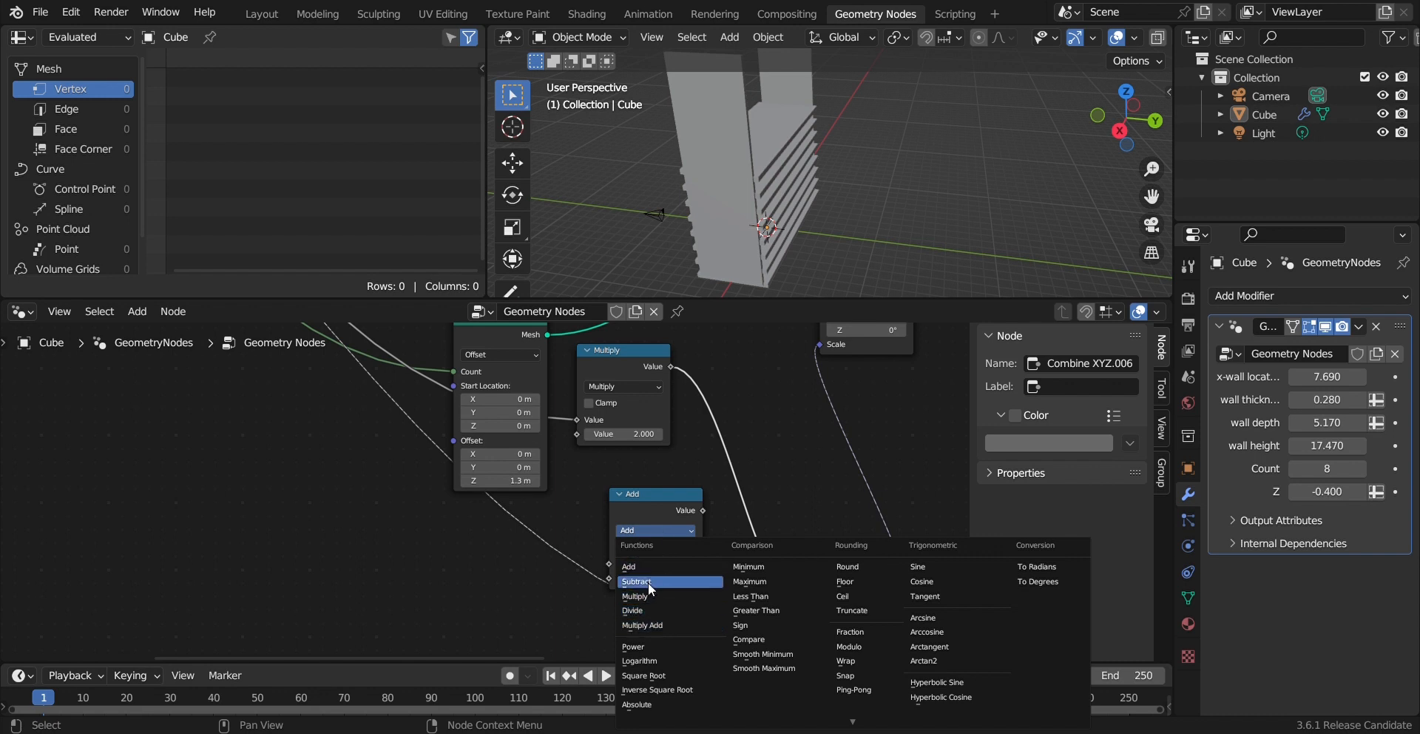
click(638, 581)
drag(680, 495, 689, 486)
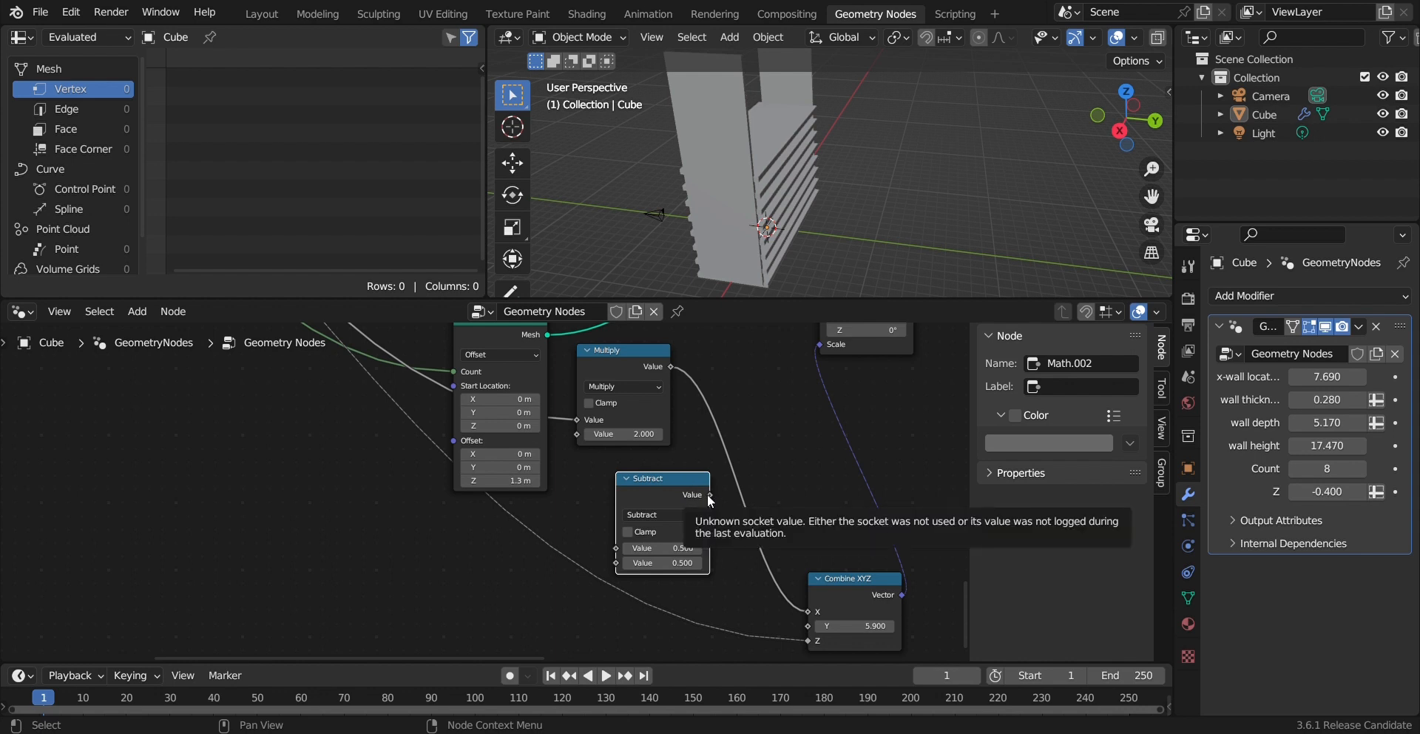
Step: Insert the Subtract node into the link between the Multiply node and Combine XYZ's X input
drag(690, 486, 799, 477)
middle_drag(839, 498, 815, 537)
middle_drag(858, 148, 749, 140)
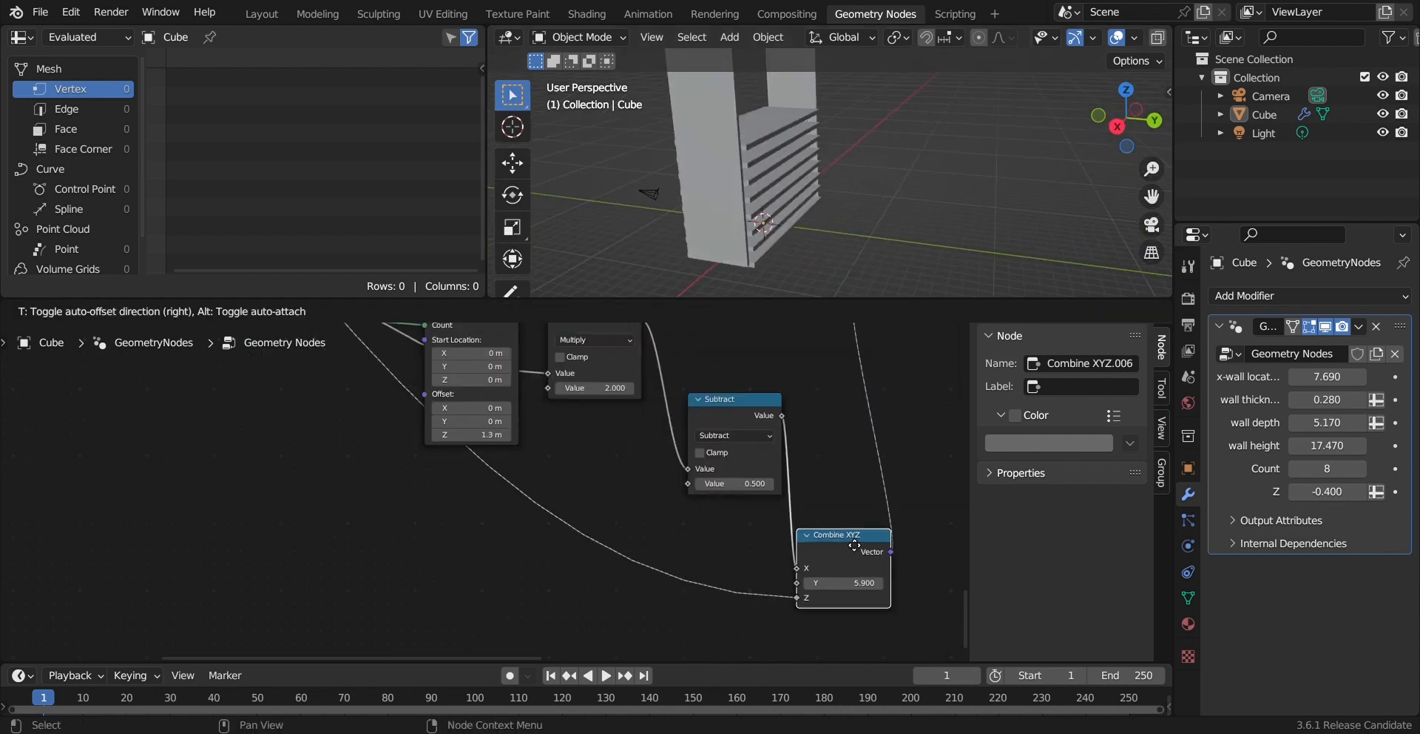
drag(855, 541, 855, 547)
Step: Connect the Subtract node's second value to the Group Input's wall thickness and inspect the bars at the wall
middle_drag(912, 135, 836, 166)
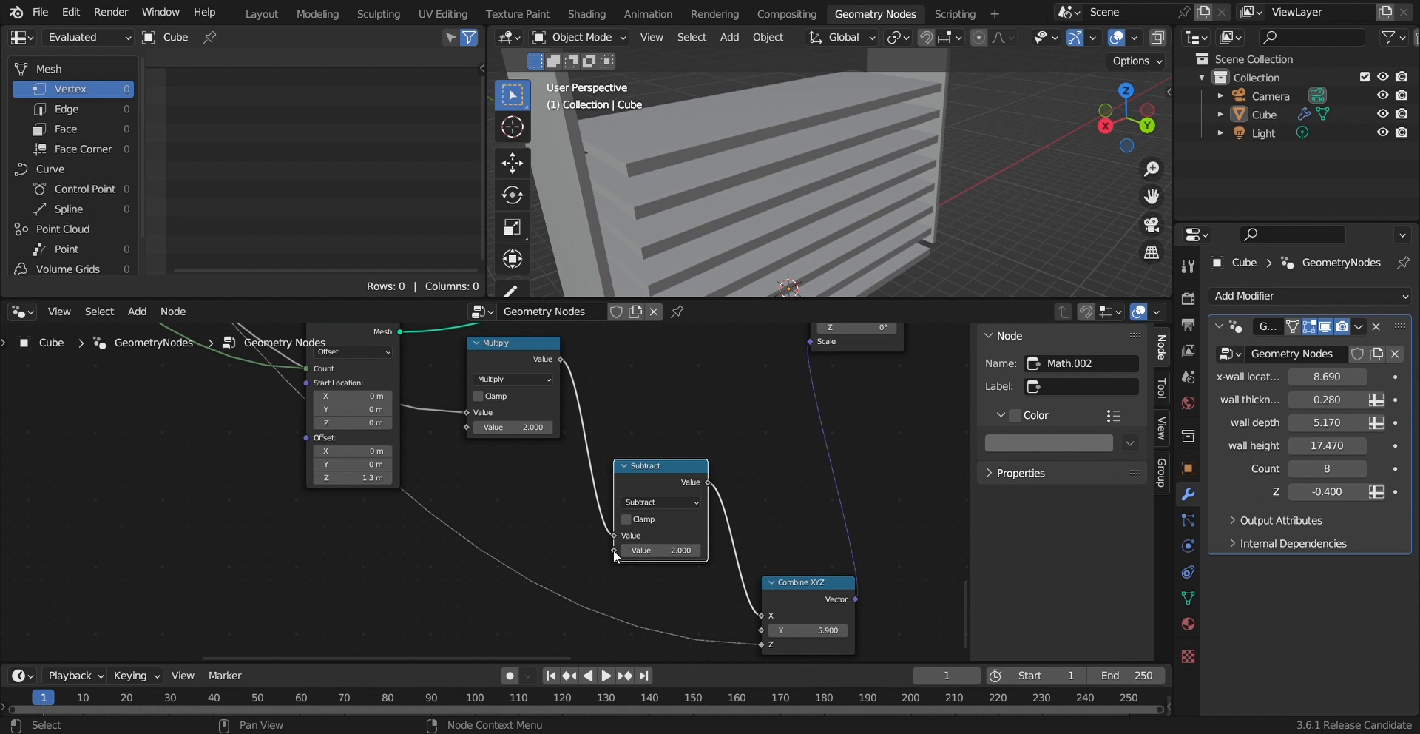
drag(614, 549, 229, 430)
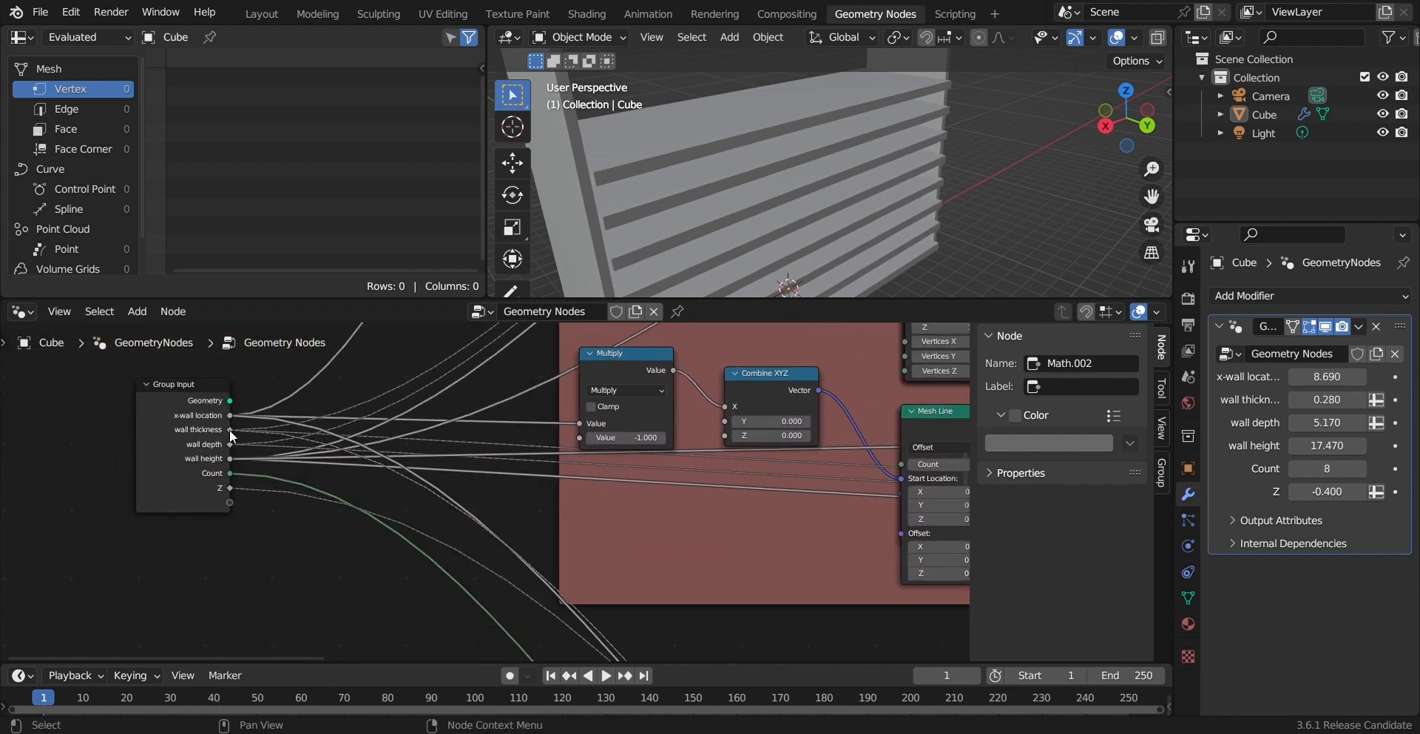
middle_drag(621, 184, 574, 172)
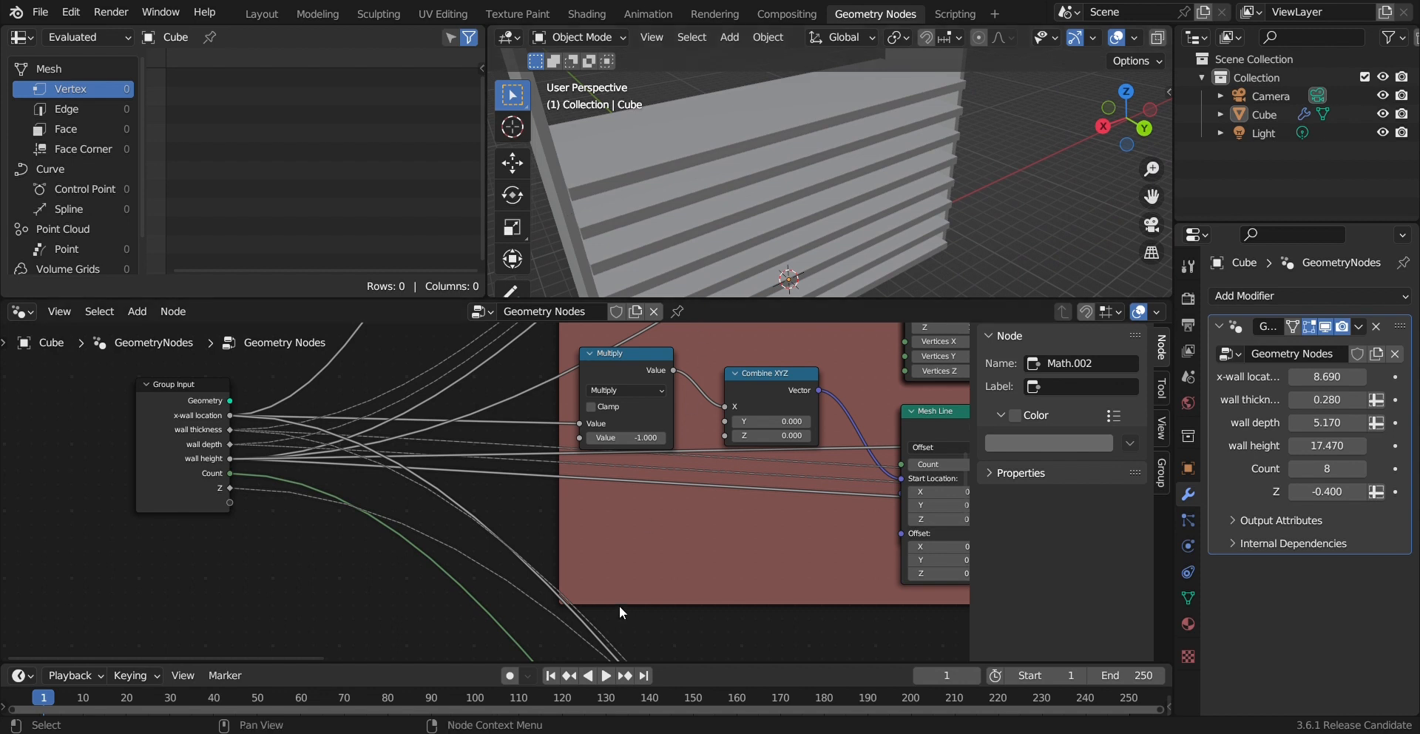
Step: Move the Combine XYZ node further down and tidy the Multiply and Subtract nodes to free space for more nodes
scroll(651, 600, down, 5)
middle_drag(732, 596, 520, 350)
scroll(692, 507, up, 6)
middle_drag(692, 507, 765, 440)
middle_drag(733, 159, 790, 169)
scroll(829, 458, down, 3)
middle_drag(832, 494, 733, 432)
drag(756, 515, 760, 617)
drag(630, 349, 620, 358)
drag(594, 447, 586, 447)
Step: Duplicate the Multiply and Subtract nodes together and arrange the copies below the originals
drag(671, 382, 561, 422)
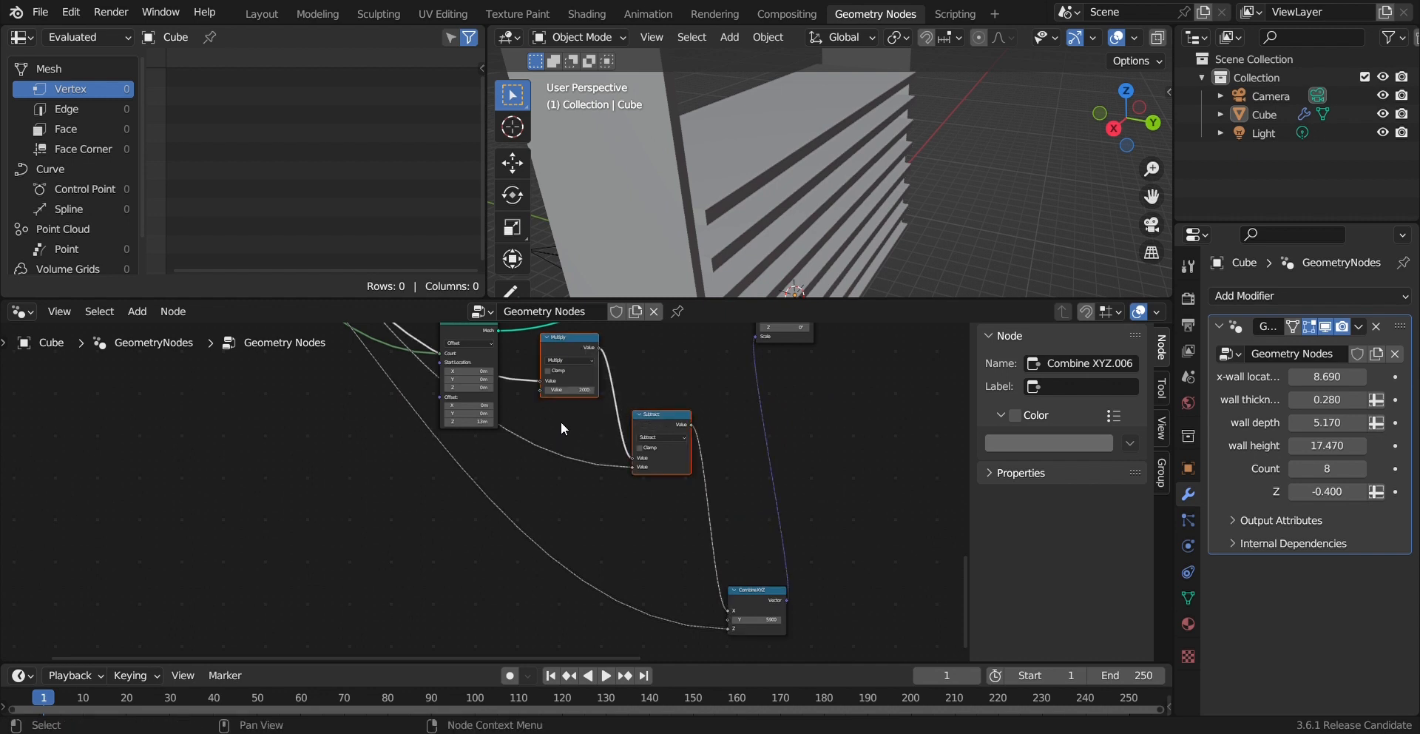
key(shift+d)
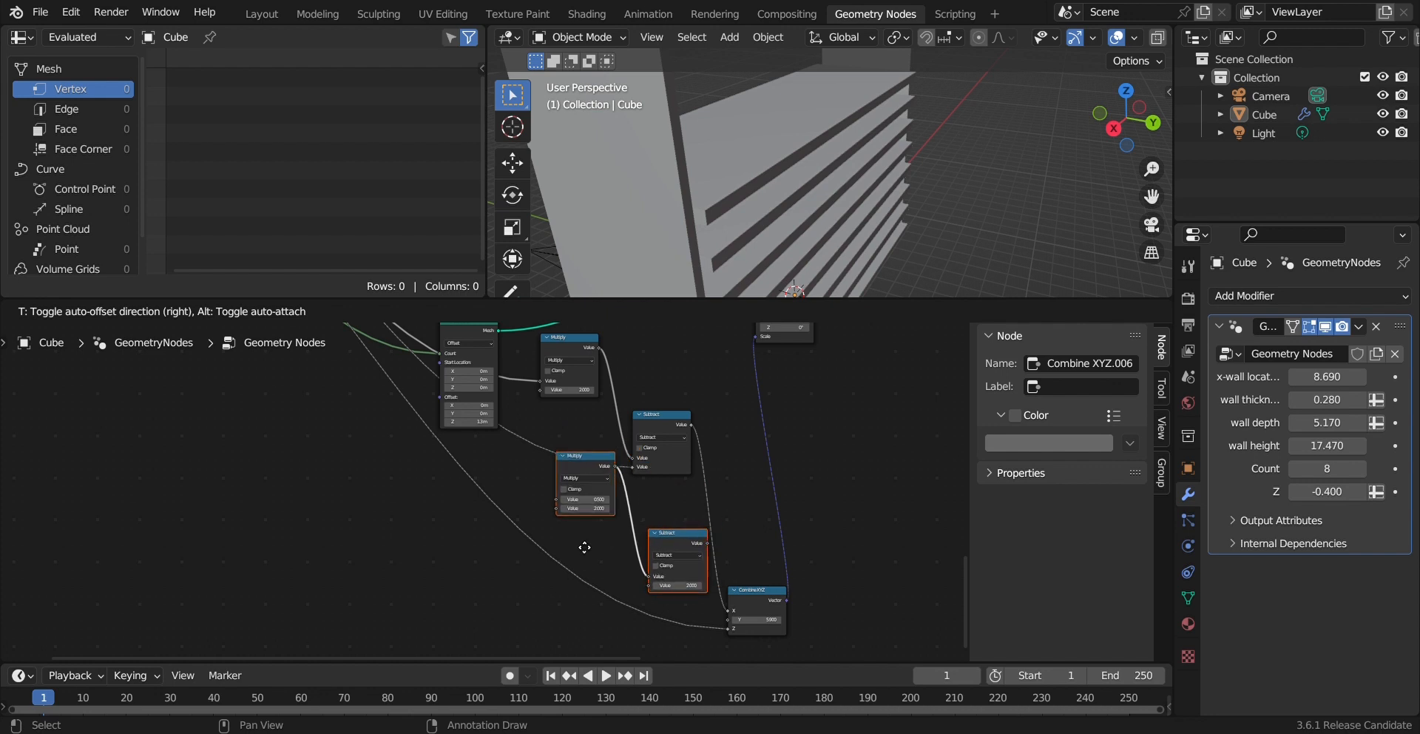
click(584, 561)
drag(581, 471, 583, 489)
drag(676, 561, 670, 520)
scroll(715, 588, up, 2)
middle_drag(733, 536, 699, 458)
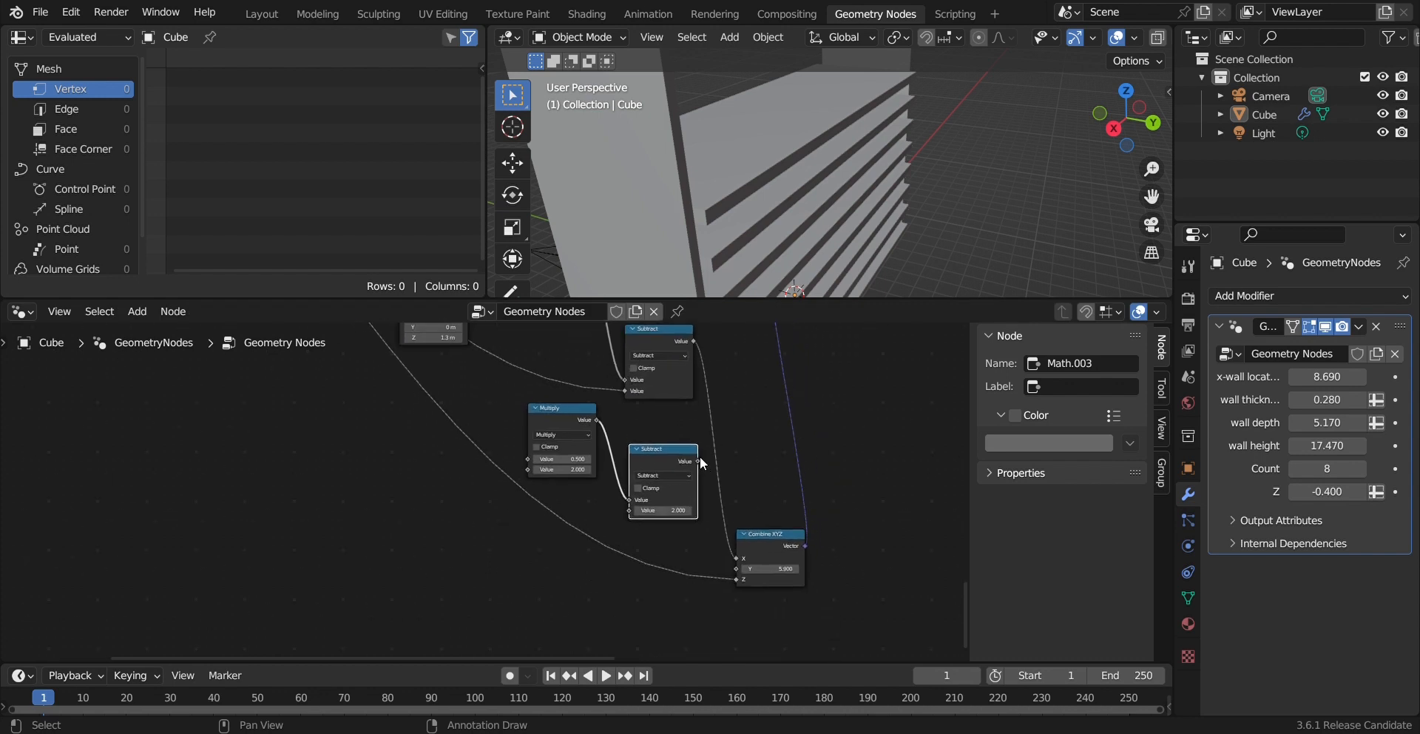
Step: Connect the duplicated Subtract node to Combine XYZ's Y and the duplicated Multiply node's first value to the Group Input
drag(699, 462, 736, 568)
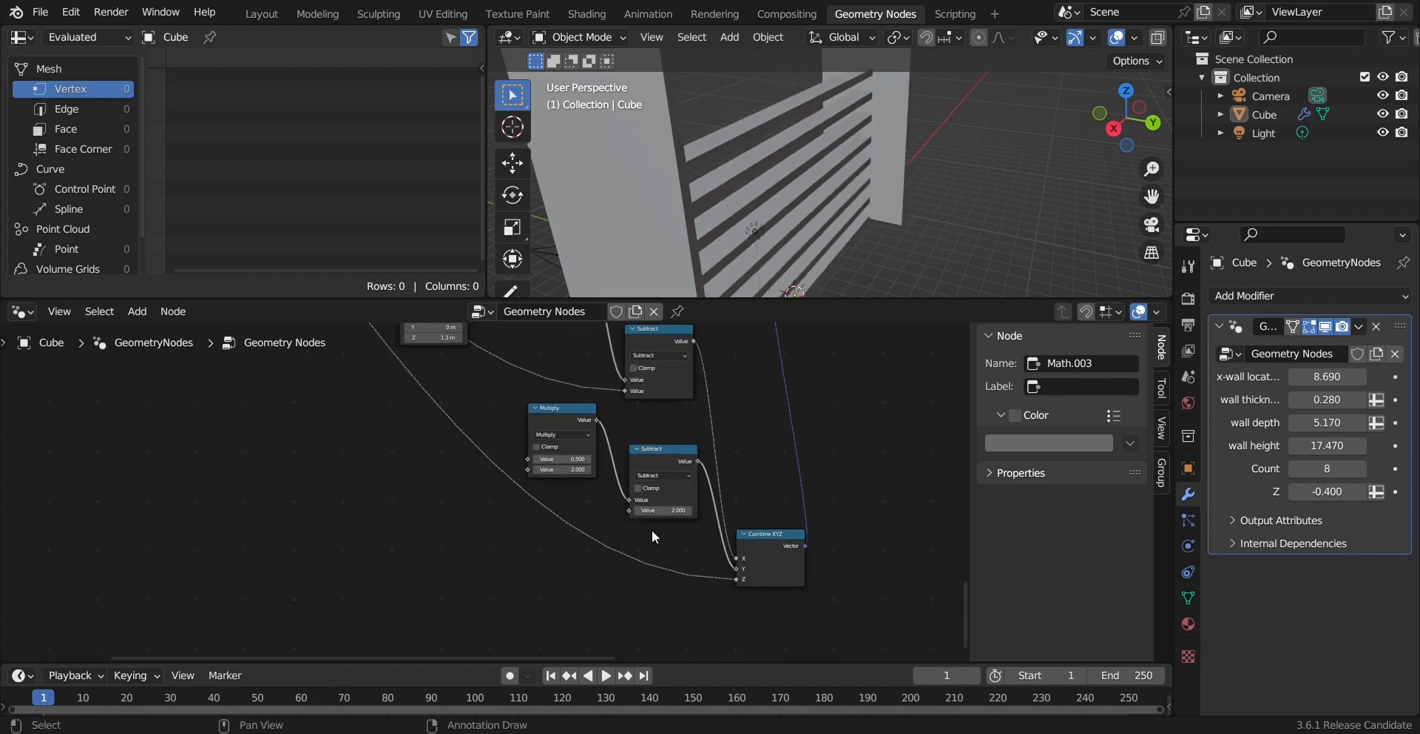
drag(527, 459, 180, 389)
scroll(539, 490, down, 2)
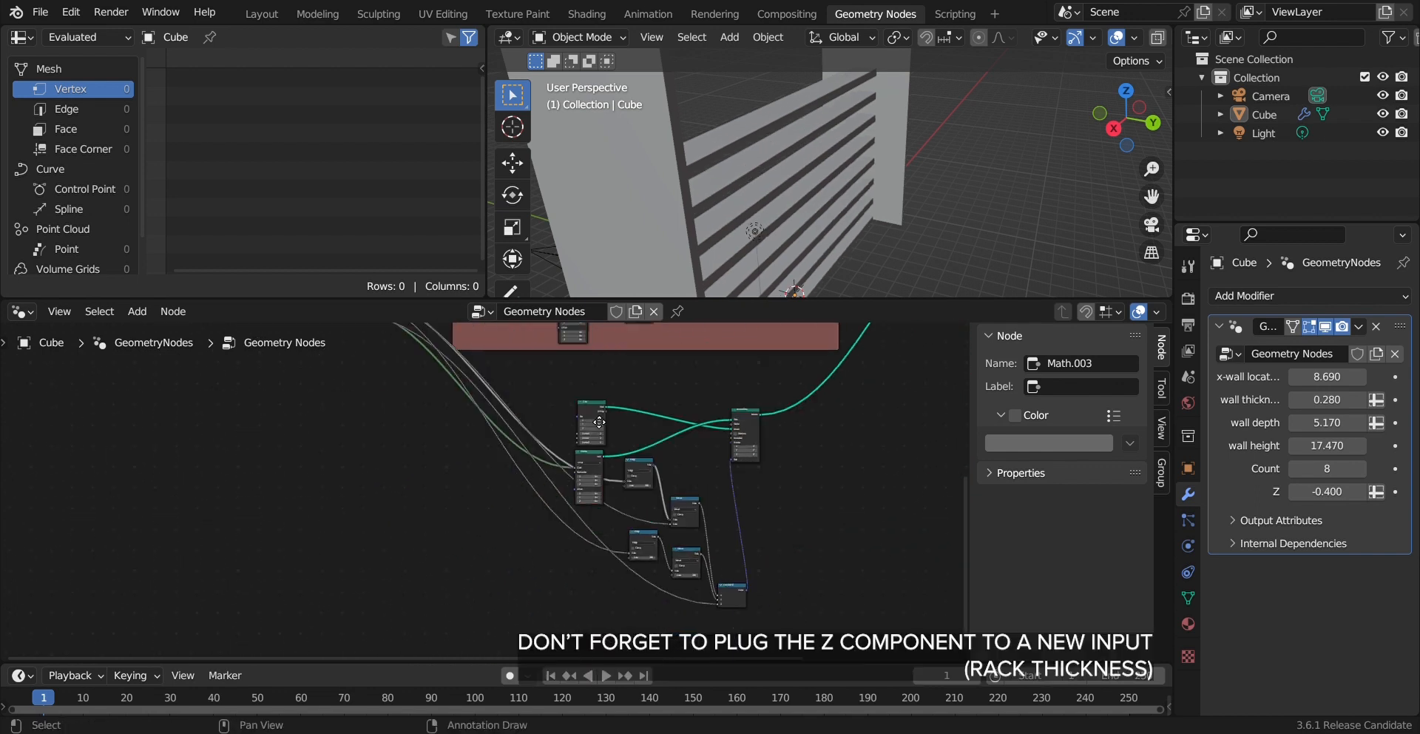
shift+scroll(671, 534, down, 1)
scroll(793, 532, up, 2)
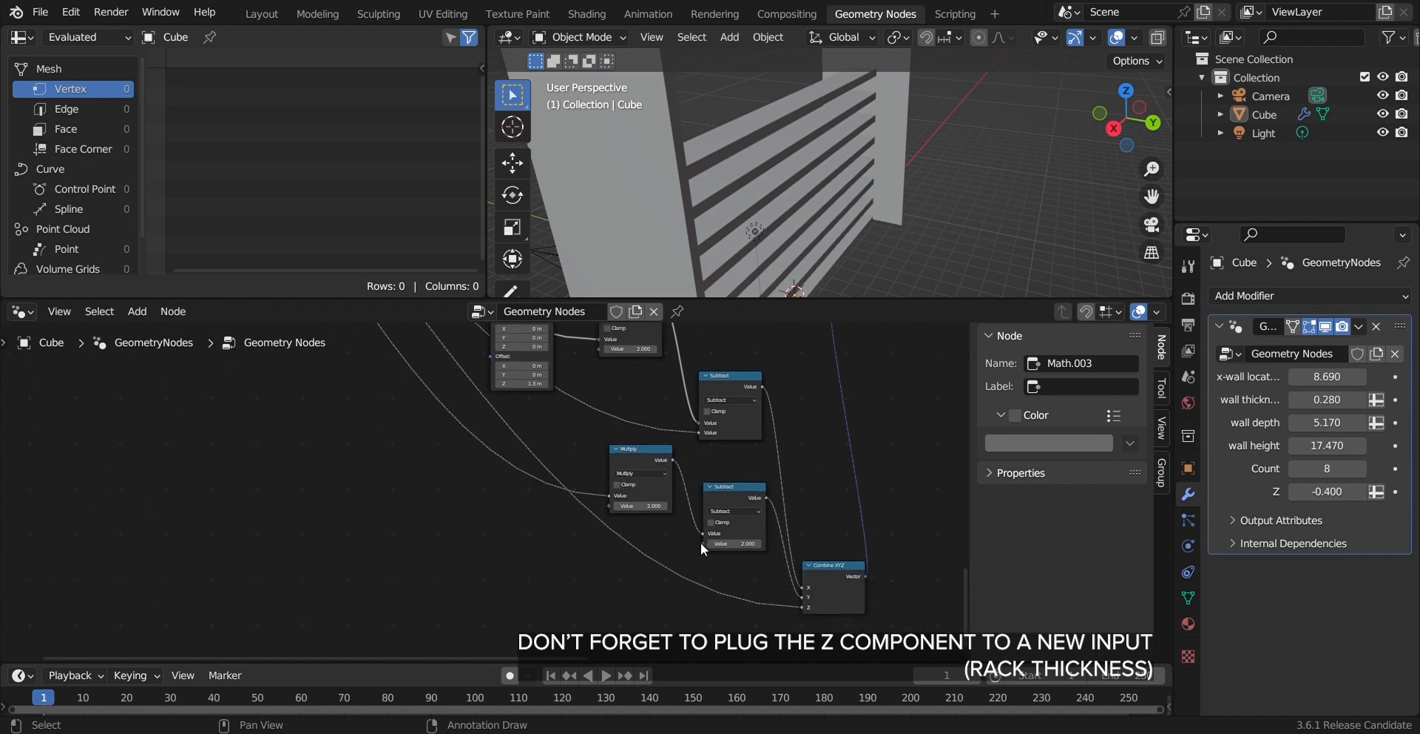
Step: Reconnect the duplicated Multiply node's first value to the Group Input's wall depth
drag(698, 541, 440, 626)
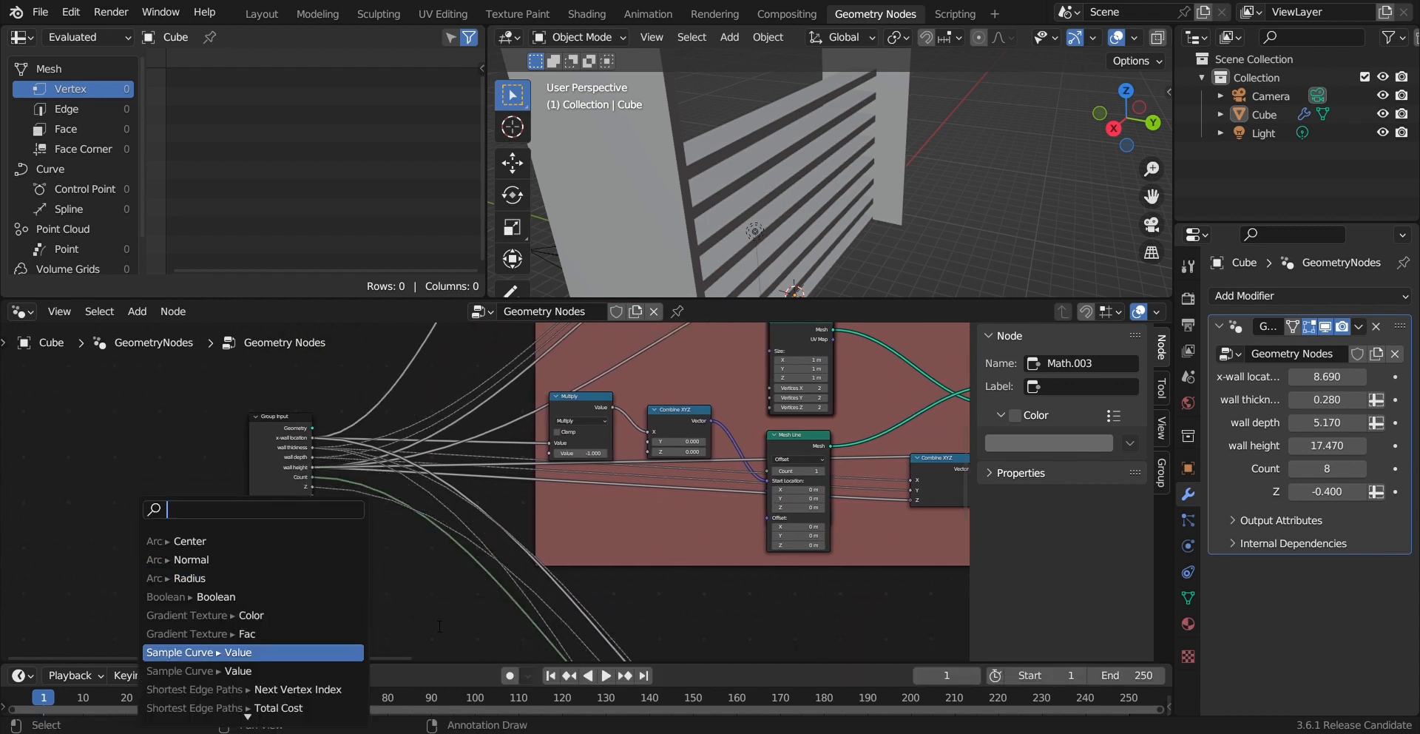
scroll(534, 544, down, 9)
middle_drag(654, 586, 586, 454)
middle_drag(627, 562, 574, 458)
scroll(668, 573, up, 2)
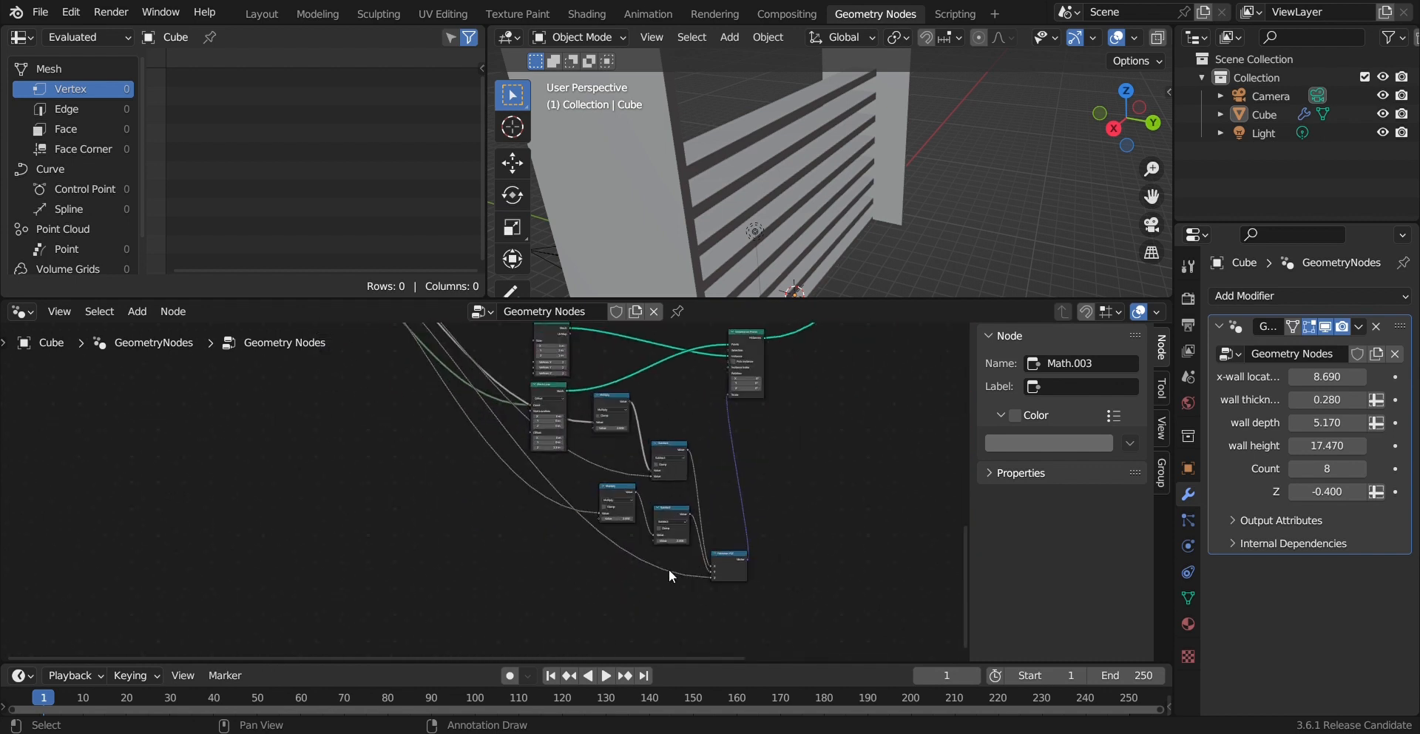
scroll(669, 569, up, 4)
mouse_move(696, 516)
ctrl+right_down()
mouse_move(704, 546)
mouse_move(717, 536)
ctrl+right_up()
mouse_move(715, 534)
mouse_down()
mouse_move(193, 319)
mouse_move(30, 390)
mouse_move(165, 397)
mouse_move(163, 375)
mouse_up()
Step: Connect the duplicated Subtract node's second value to the Group Input's wall depth
scroll(388, 485, down, 3)
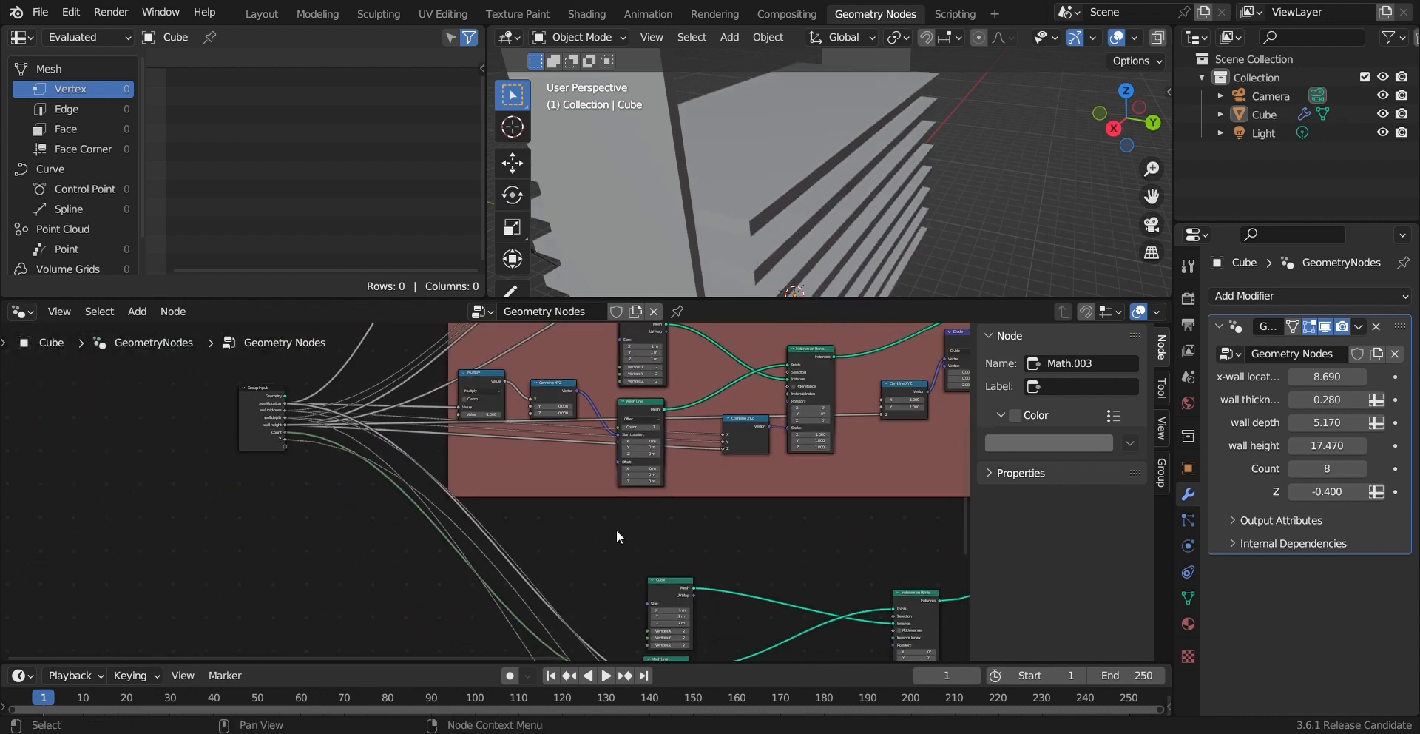
middle_drag(755, 655, 684, 520)
middle_drag(697, 654, 596, 476)
scroll(651, 519, up, 5)
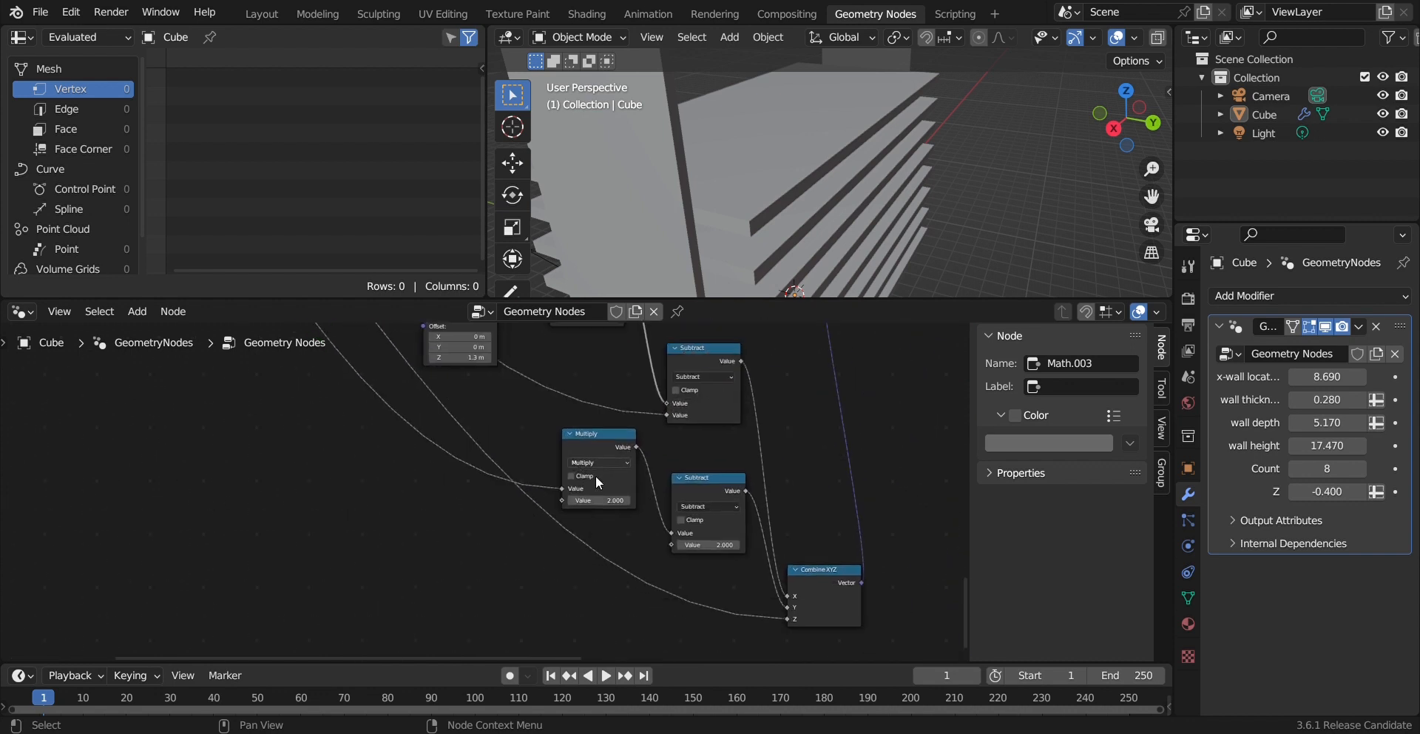
drag(670, 545, 164, 387)
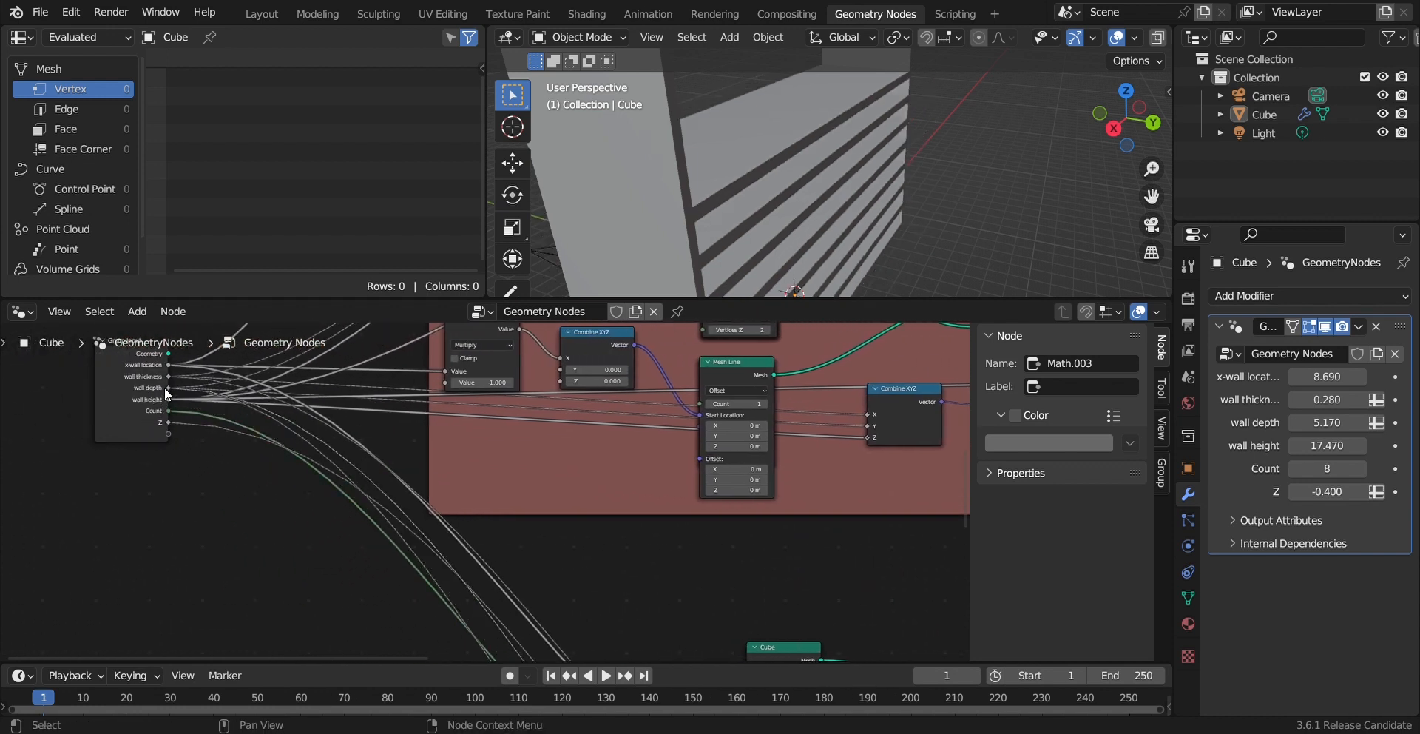
Step: Test the boards' fit by setting the wall depth to 9.390 and the x-wall location to 4.700
scroll(728, 525, down, 2)
scroll(834, 214, down, 1)
middle_drag(836, 208, 762, 209)
drag(1327, 422, 1383, 423)
drag(1315, 378, 1312, 377)
Step: Set the modifier's Z input to -0.300 and view the shelf from an angle
scroll(732, 472, down, 5)
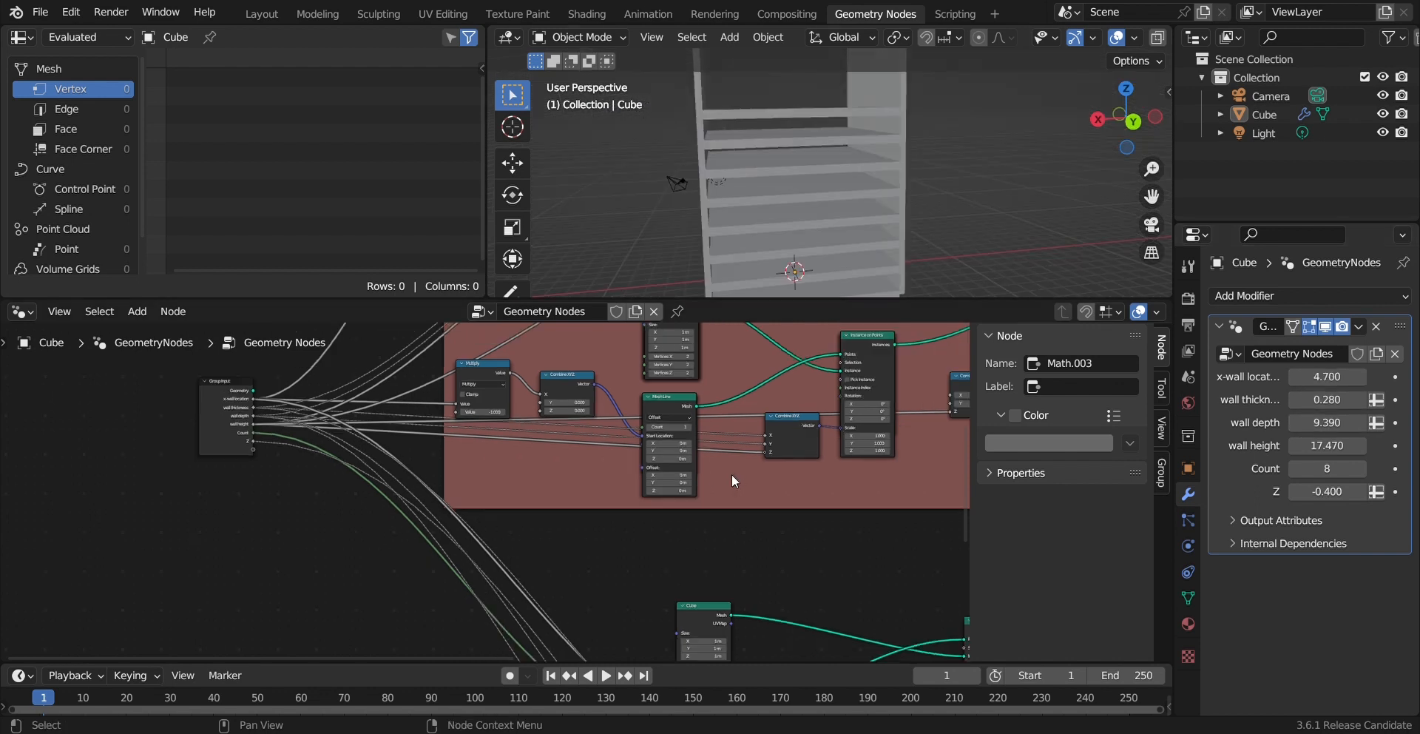
middle_drag(742, 532, 715, 422)
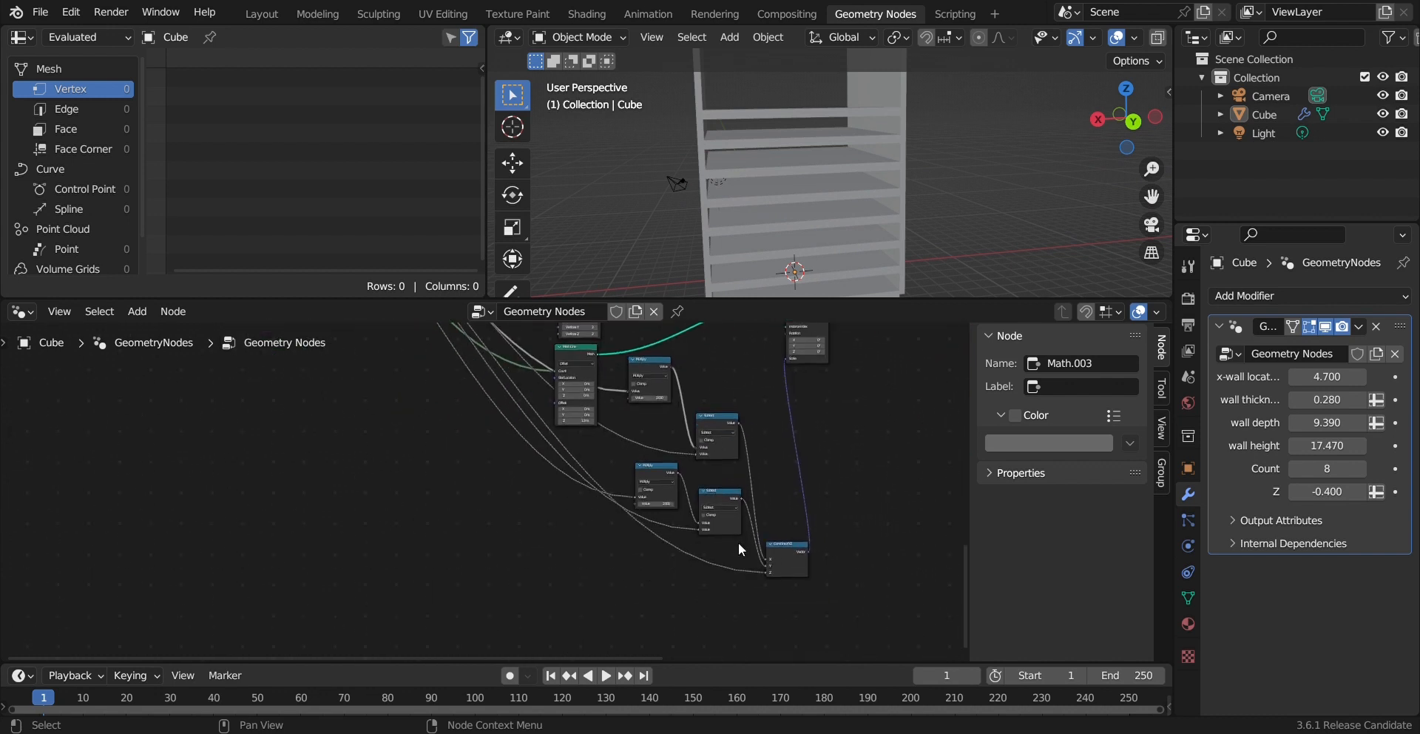
scroll(742, 548, up, 6)
middle_drag(697, 532, 682, 534)
drag(1356, 495, 1380, 494)
middle_drag(949, 199, 828, 200)
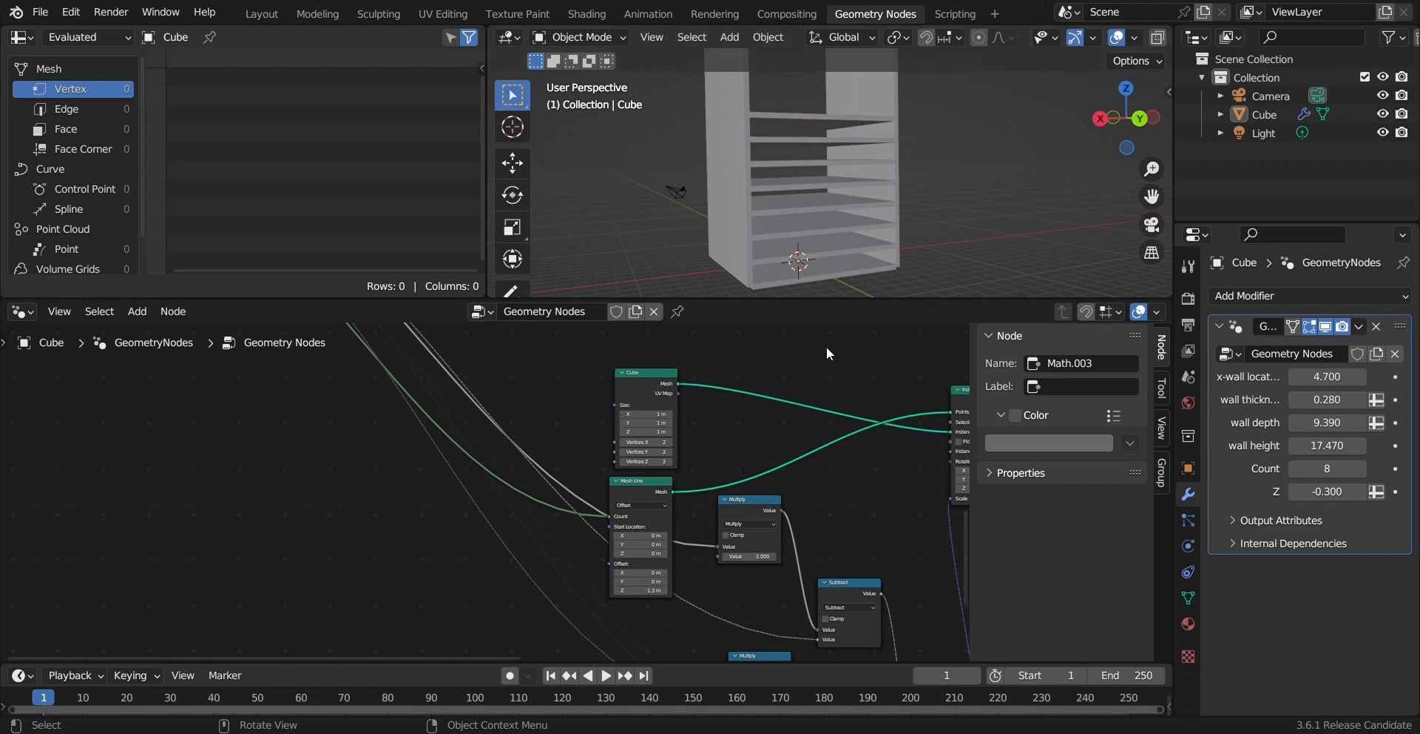
Step: In a straight back view, set the boards' Mesh Line start location Z to 0.15 m
scroll(799, 431, down, 1)
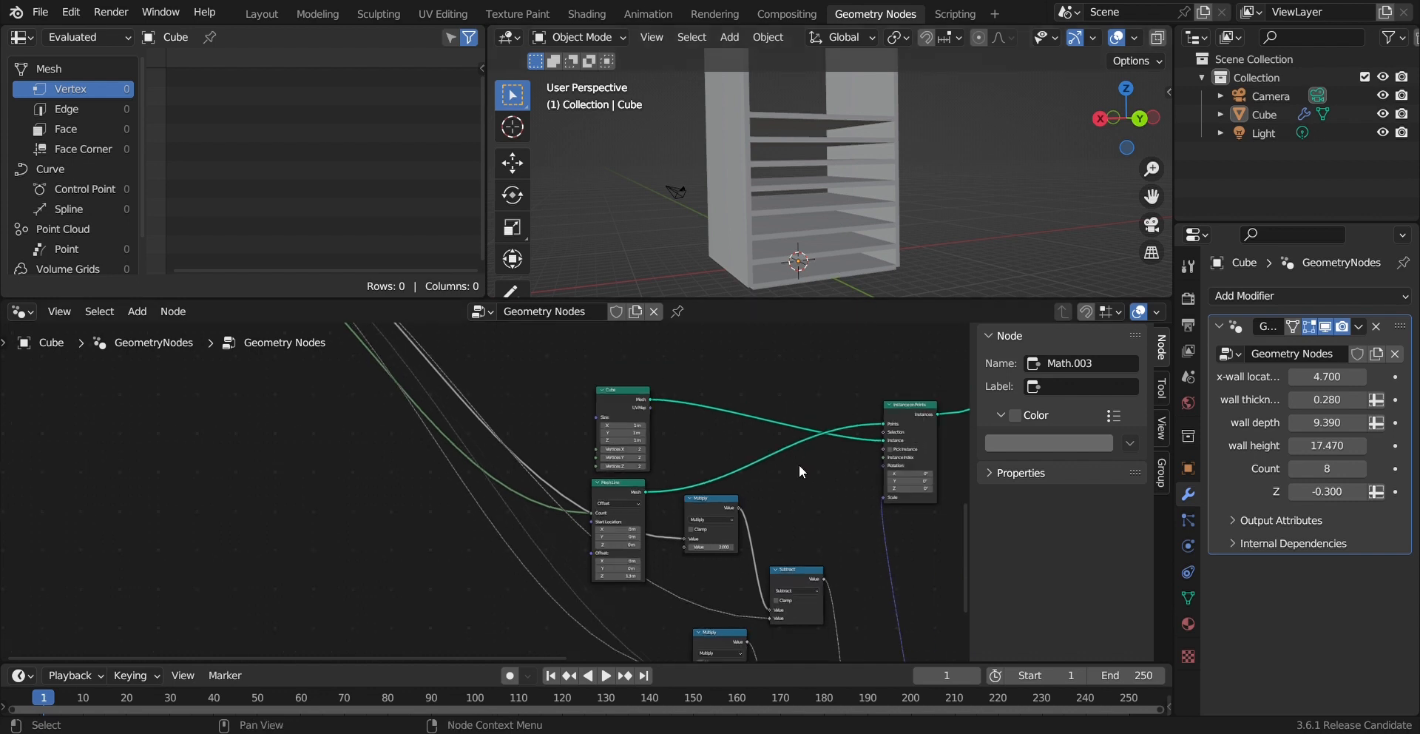
middle_drag(788, 480, 749, 468)
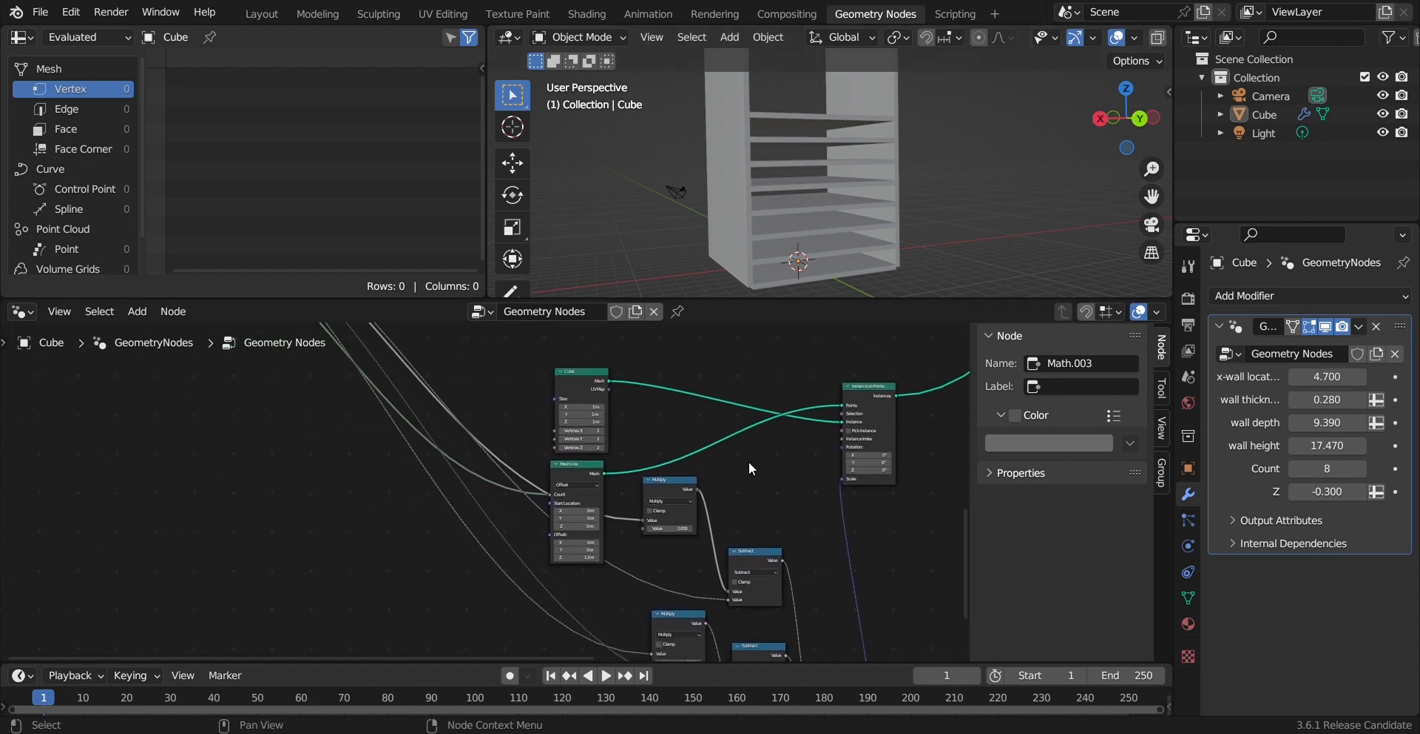
scroll(613, 489, up, 2)
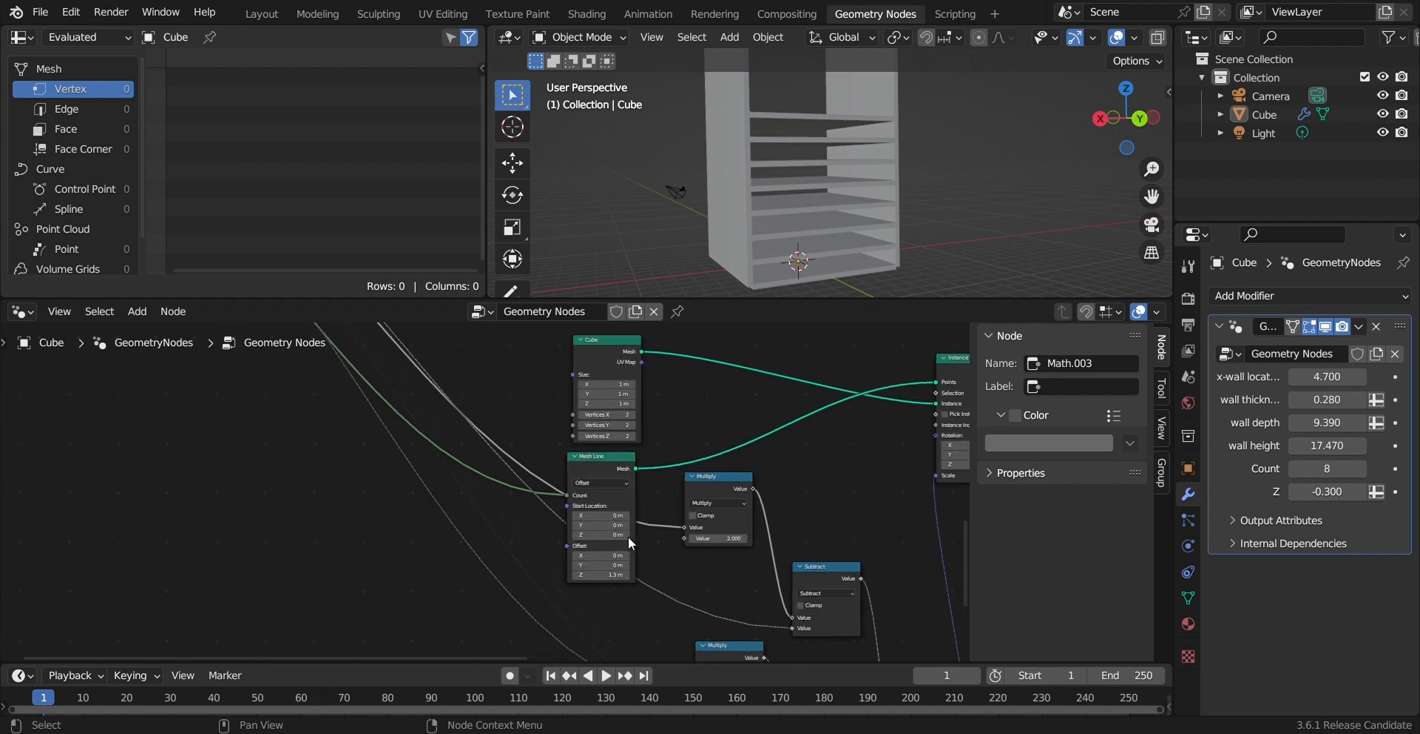
mouse_move(566, 548)
mouse_down()
mouse_move(594, 548)
mouse_move(581, 548)
mouse_up()
key(ctrl+KP_1)
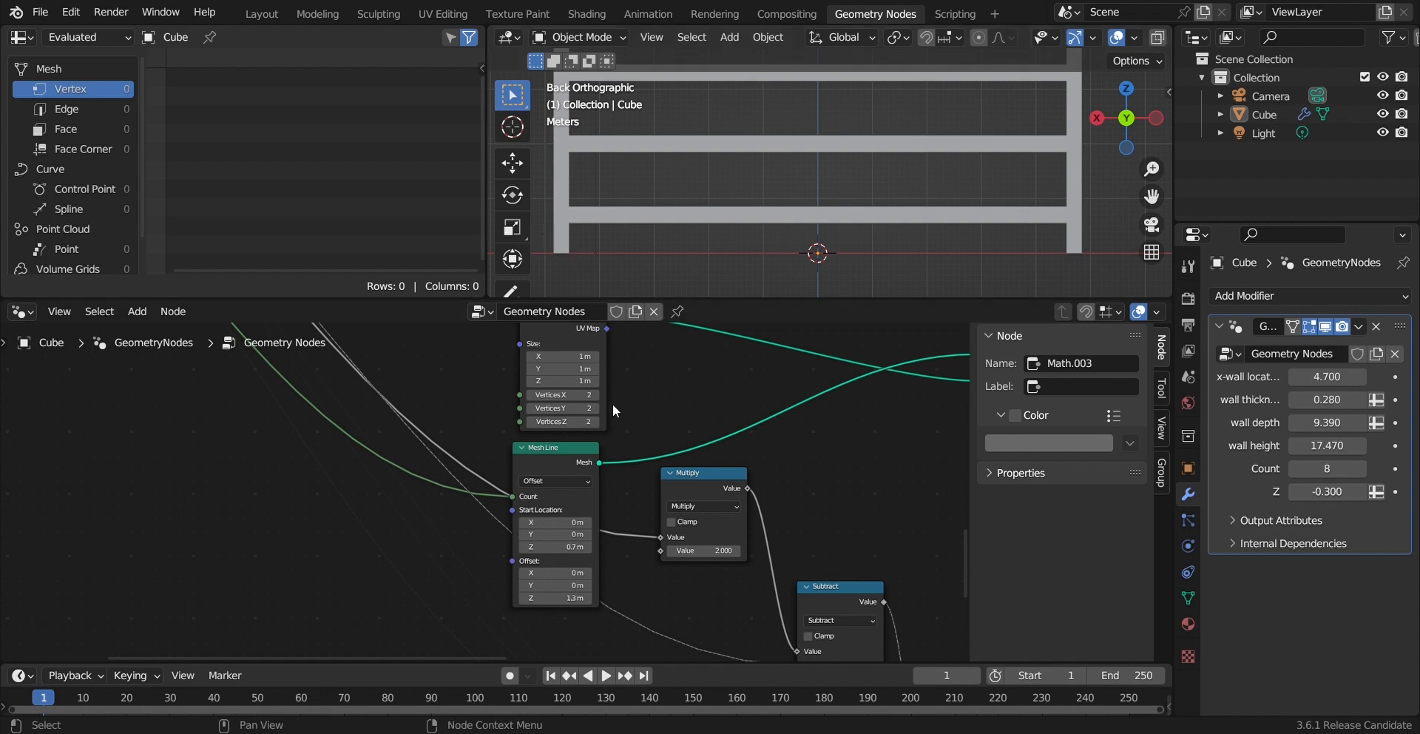
drag(546, 548, 535, 551)
click(573, 547)
text(0.1)
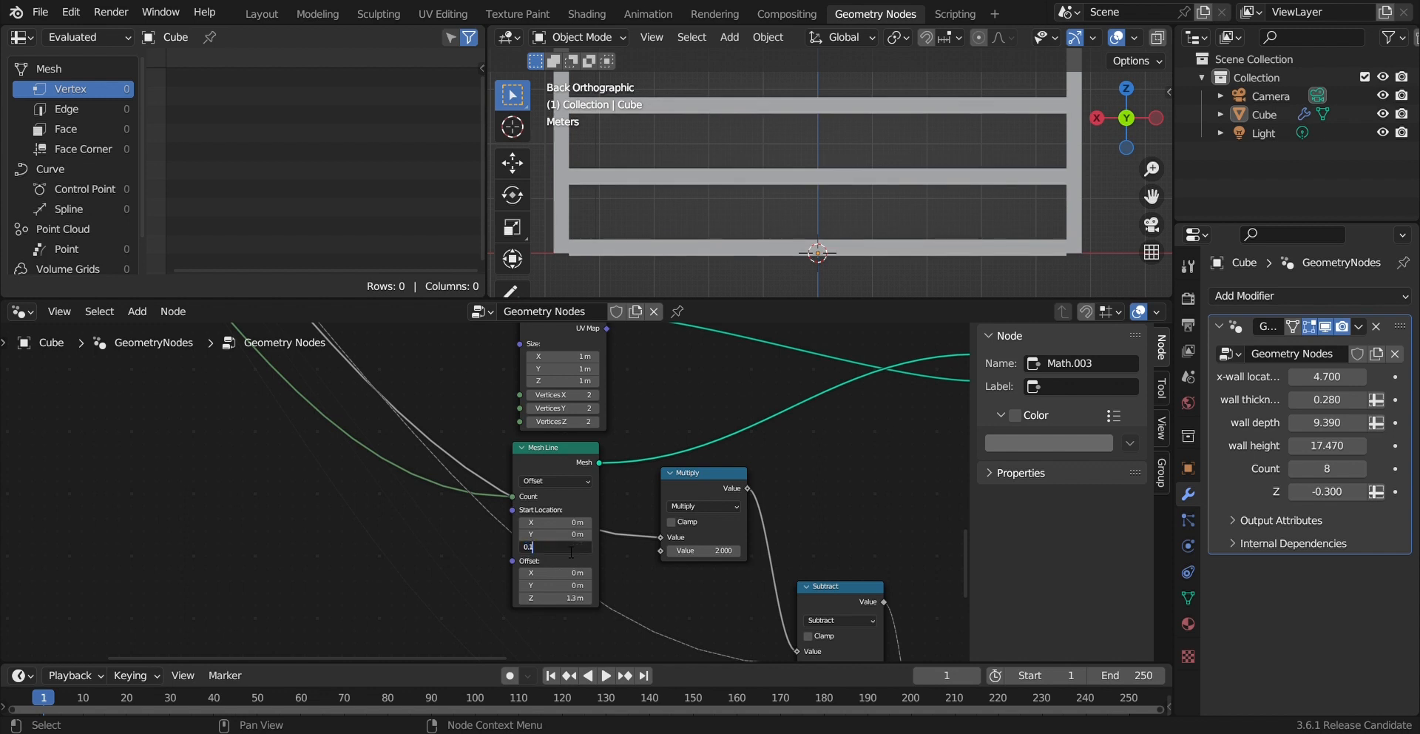
key(Return)
Step: Set the x-wall location to 3.750, wall depth to 8.940 and wall height to 9.420
scroll(864, 162, down, 8)
middle_drag(864, 162, 775, 153)
click(1133, 124)
shift+middle_drag(1049, 140, 1051, 202)
scroll(1051, 202, up, 2)
drag(1315, 378, 1250, 378)
drag(1317, 423, 1154, 446)
drag(1318, 446, 1269, 446)
middle_drag(873, 196, 904, 197)
Step: Arrange the board nodes compactly, gathering the Cube, Mesh Line, Math and Combine XYZ nodes beside Instance on Points
scroll(708, 466, down, 5)
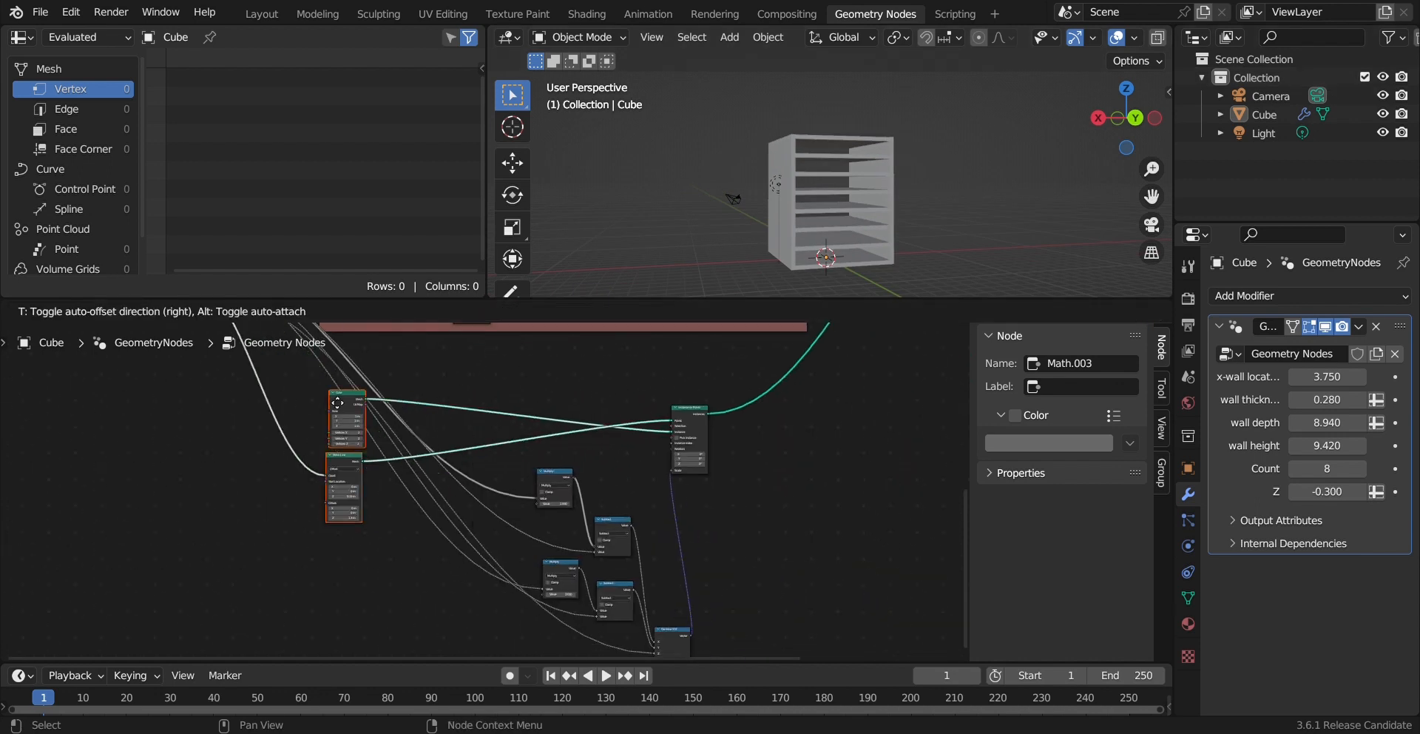
drag(749, 597, 703, 505)
drag(771, 406, 789, 410)
drag(470, 373, 511, 465)
drag(515, 381, 527, 414)
drag(602, 454, 611, 475)
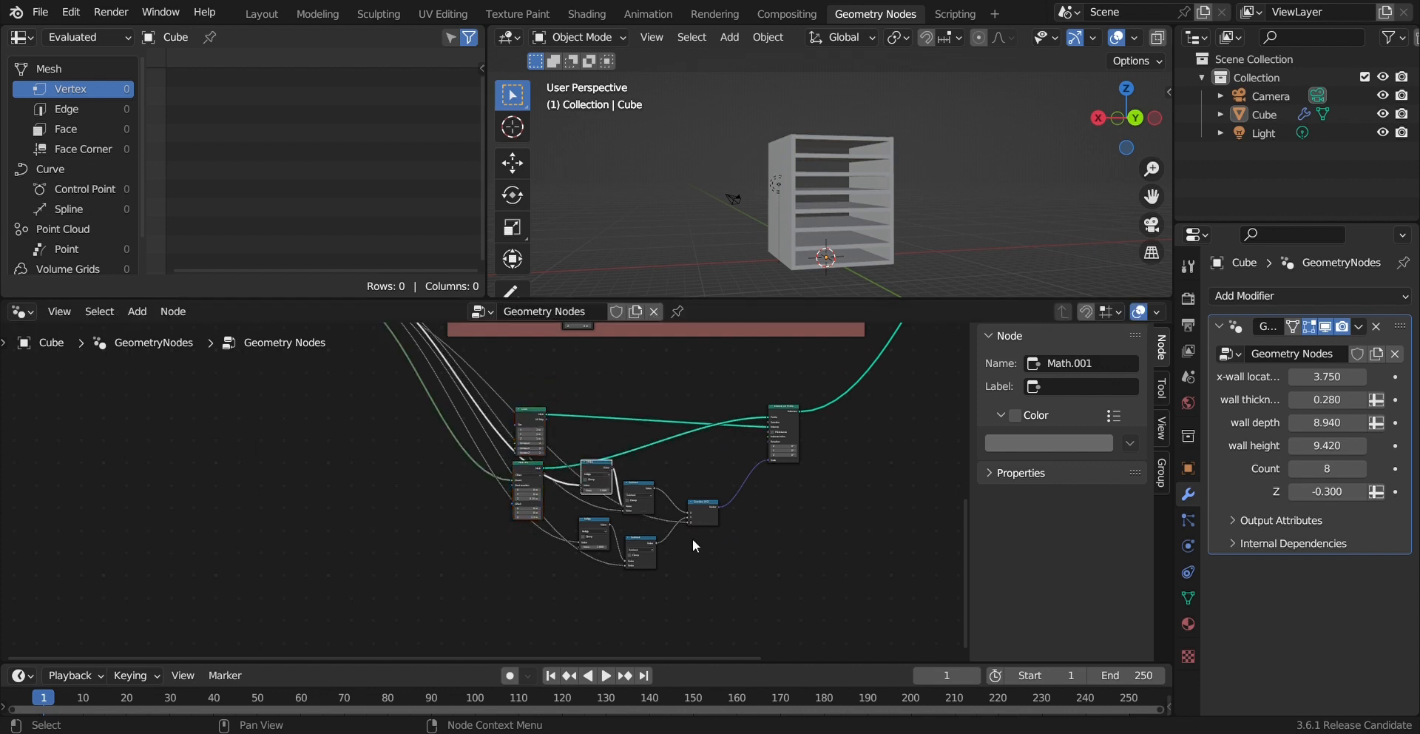
scroll(700, 553, up, 2)
drag(764, 504, 799, 470)
drag(729, 582, 685, 464)
drag(500, 475, 597, 407)
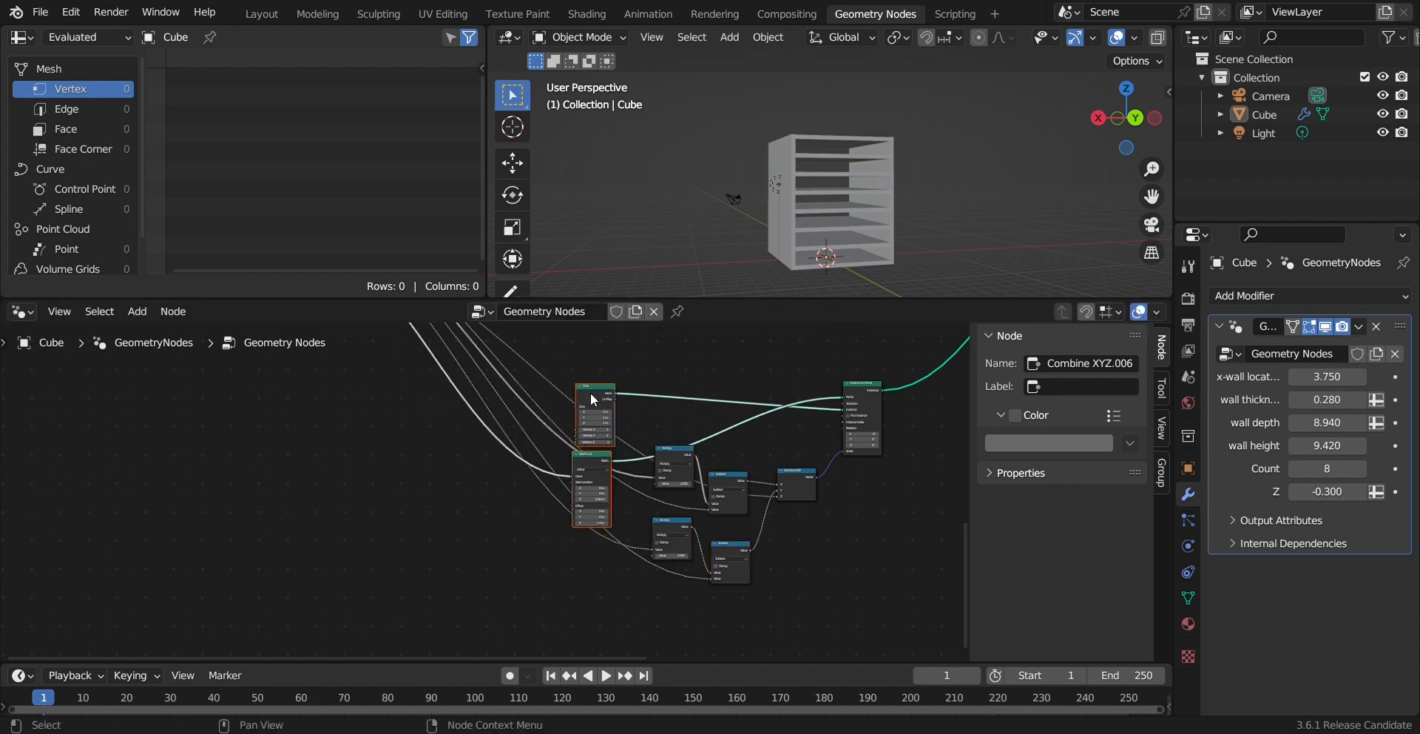
Step: Reposition the Group Input, Join Geometry and Group Output nodes around the node groups to tidy the tree
scroll(761, 460, down, 6)
scroll(741, 454, up, 3)
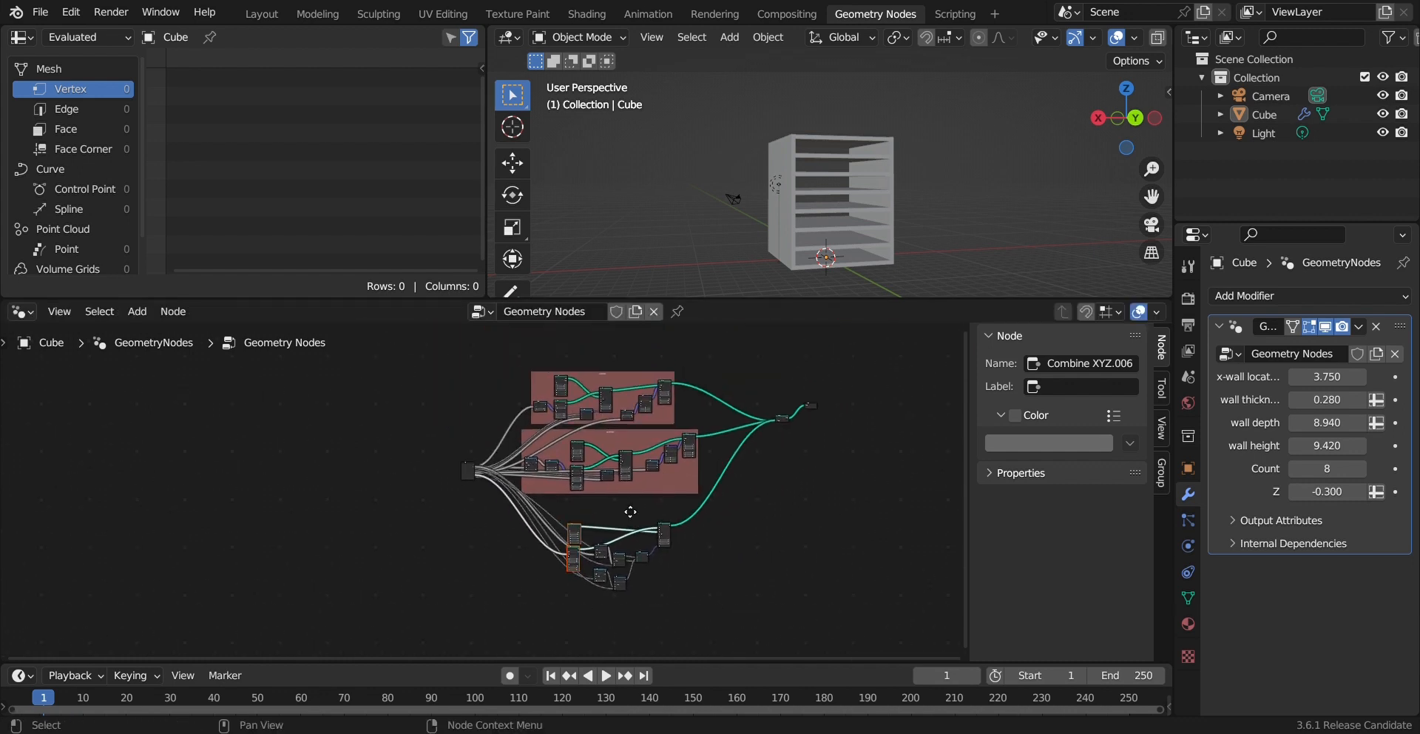
key(b)
drag(482, 537, 488, 539)
drag(472, 488, 426, 460)
scroll(774, 477, down, 1)
middle_drag(777, 482, 564, 483)
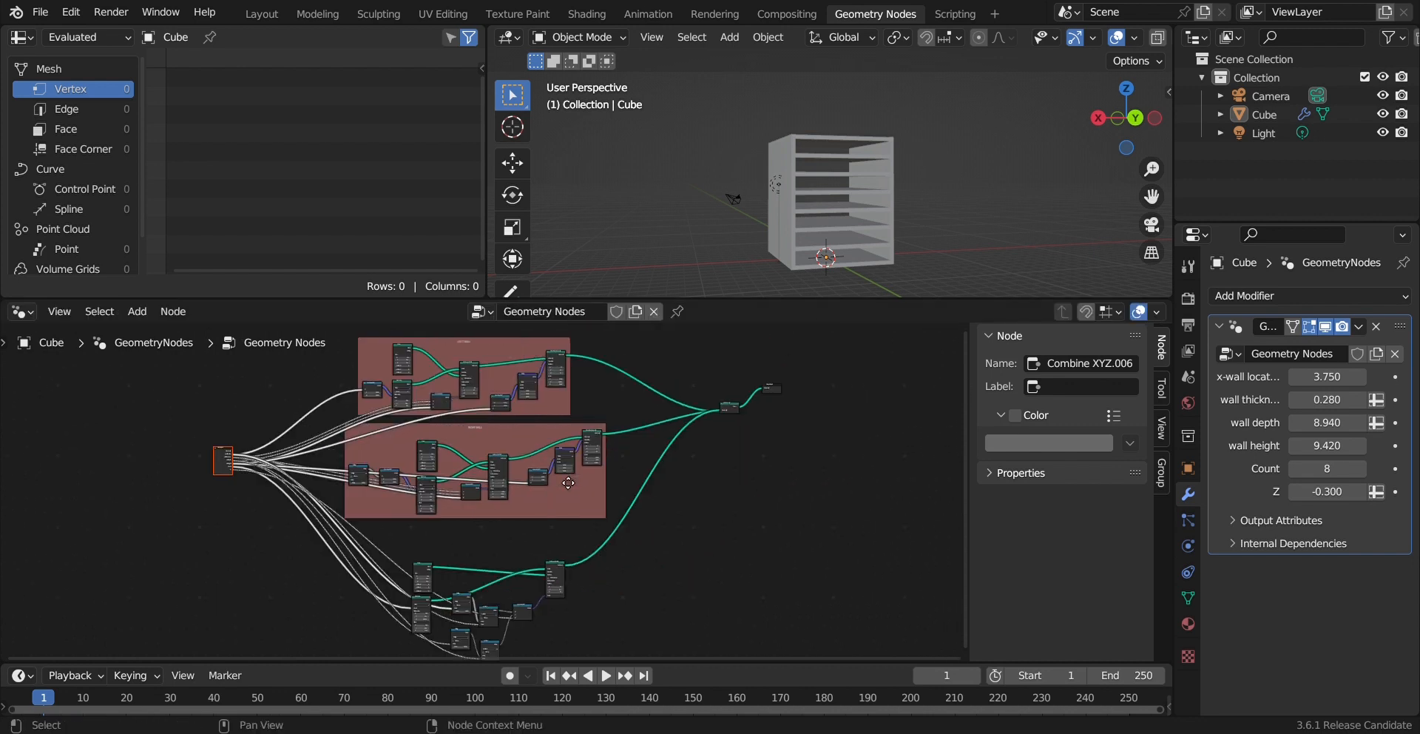
drag(732, 411, 678, 459)
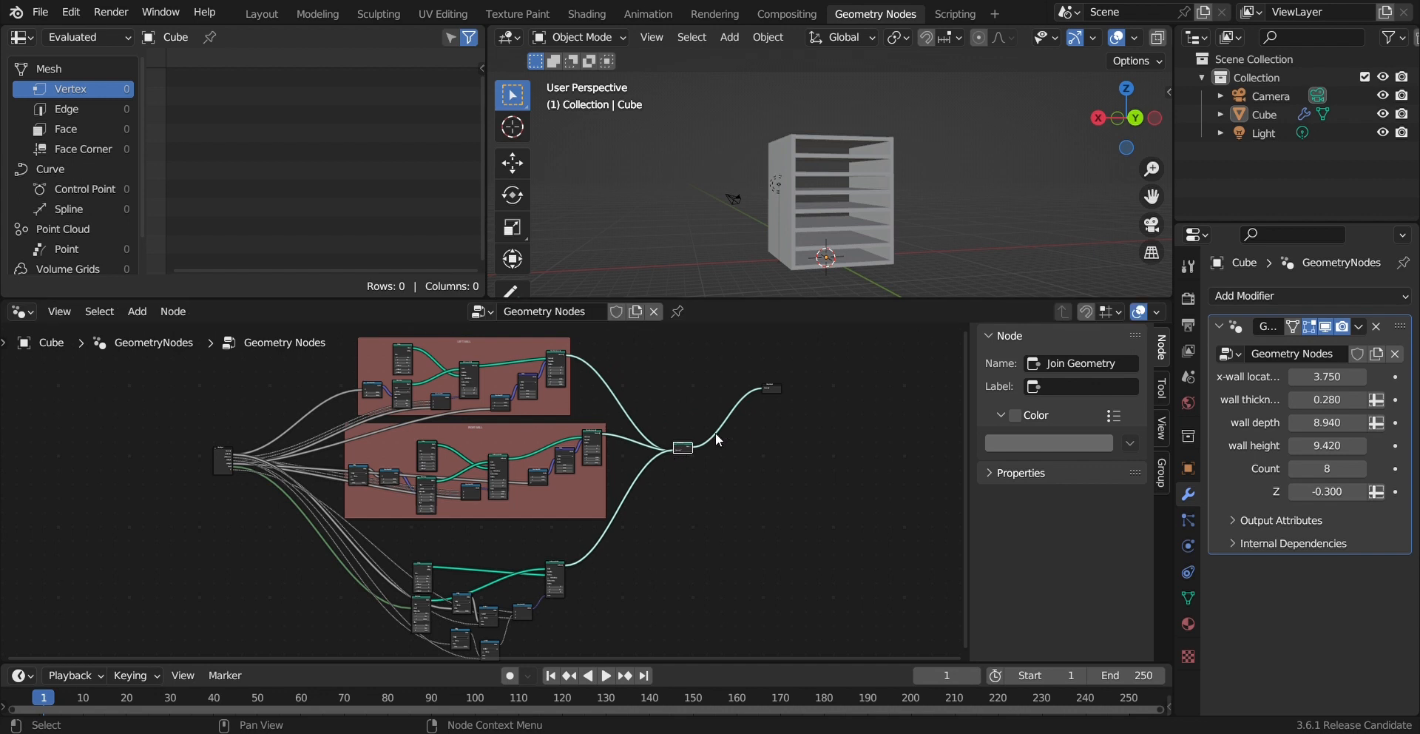
drag(774, 383, 753, 447)
scroll(669, 527, down, 2)
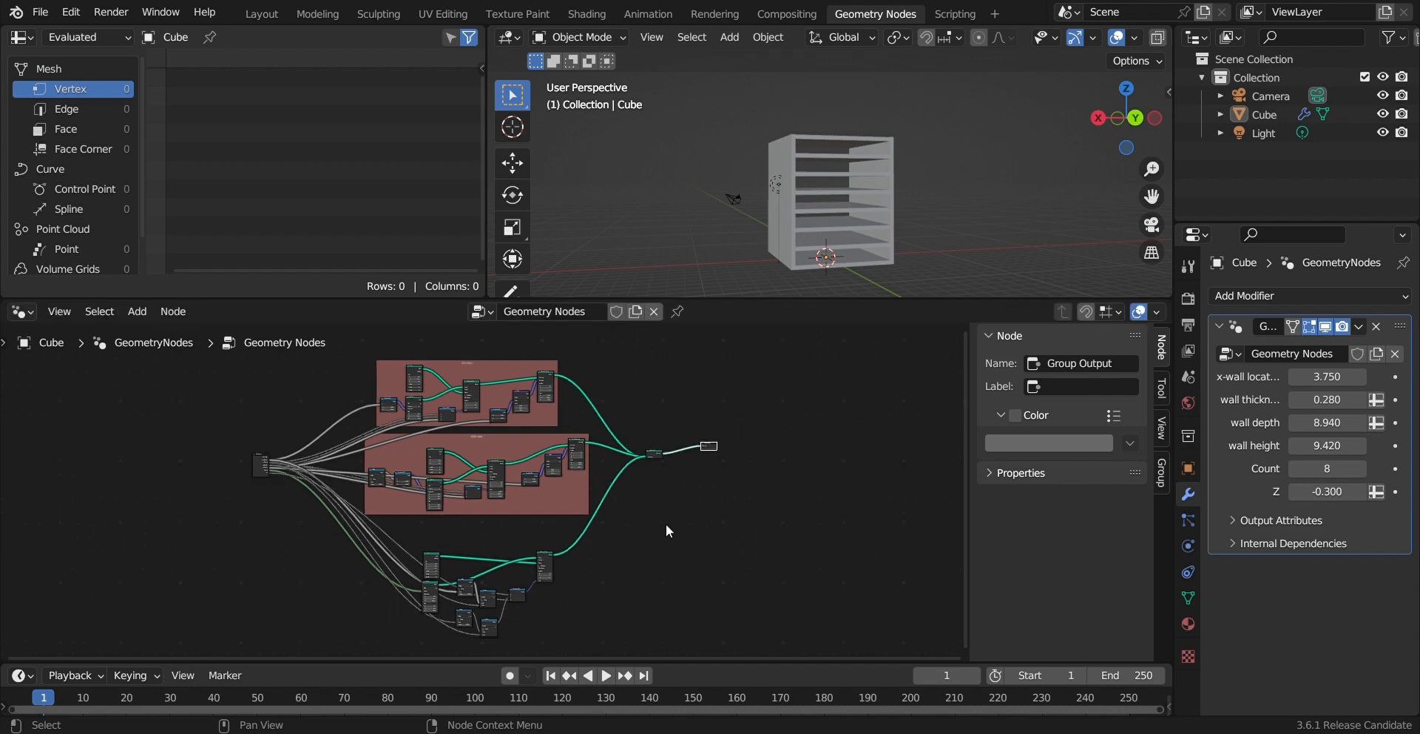
Step: Select all the board nodes, including Combine XYZ and Instance on Points, and join them in a new frame
middle_drag(573, 553, 732, 493)
scroll(688, 543, up, 9)
middle_drag(731, 548, 543, 475)
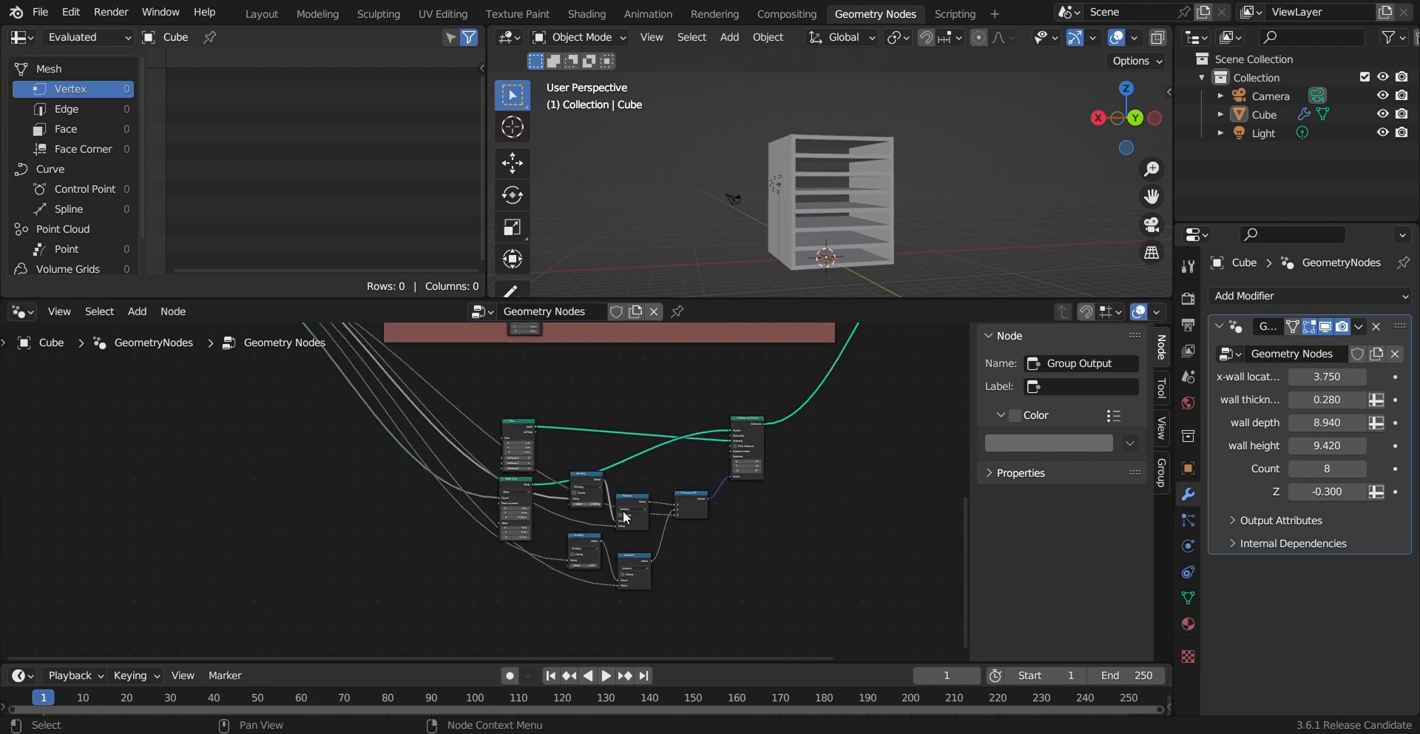
scroll(663, 517, up, 2)
middle_drag(663, 517, 605, 472)
scroll(605, 470, down, 1)
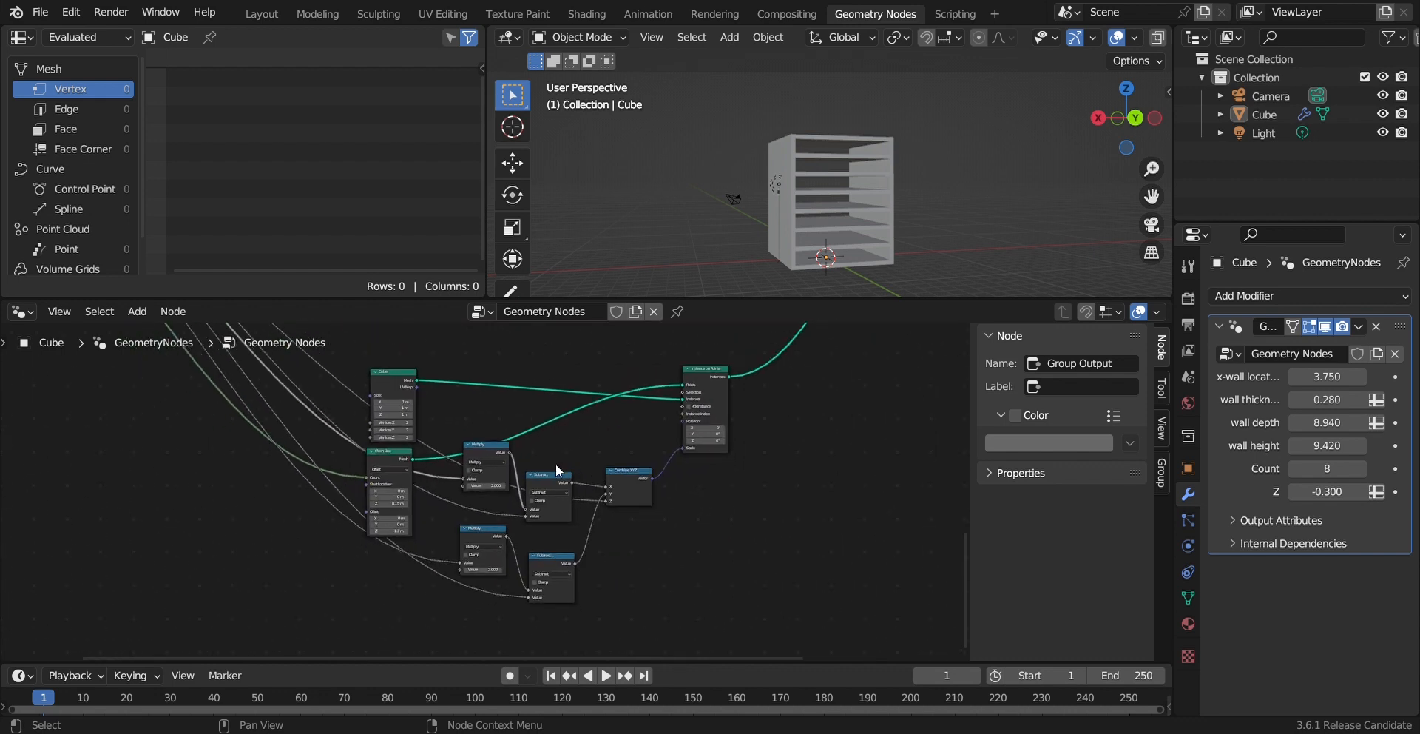
middle_drag(337, 434, 393, 447)
scroll(493, 454, down, 2)
scroll(685, 565, down, 2)
drag(725, 583, 461, 390)
click(637, 463)
drag(723, 566, 412, 368)
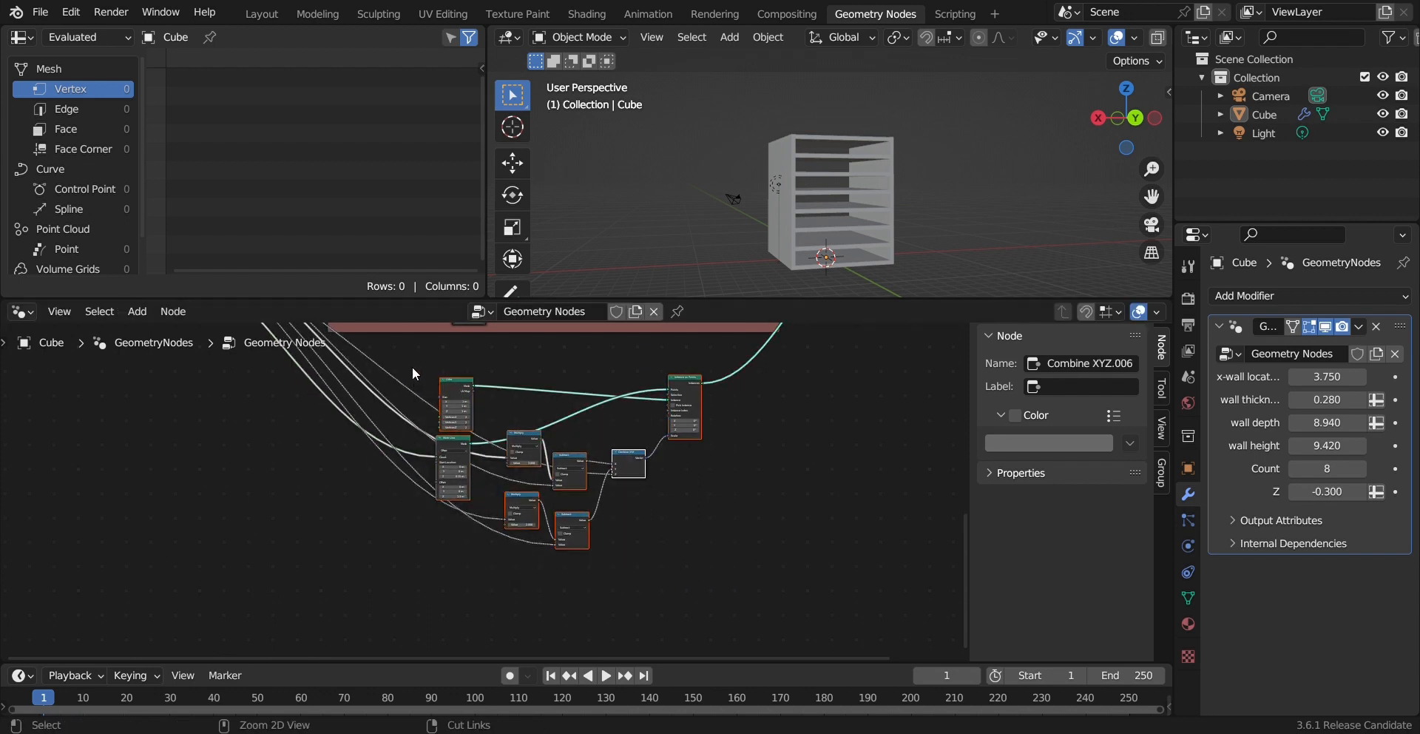
key(ctrl+j)
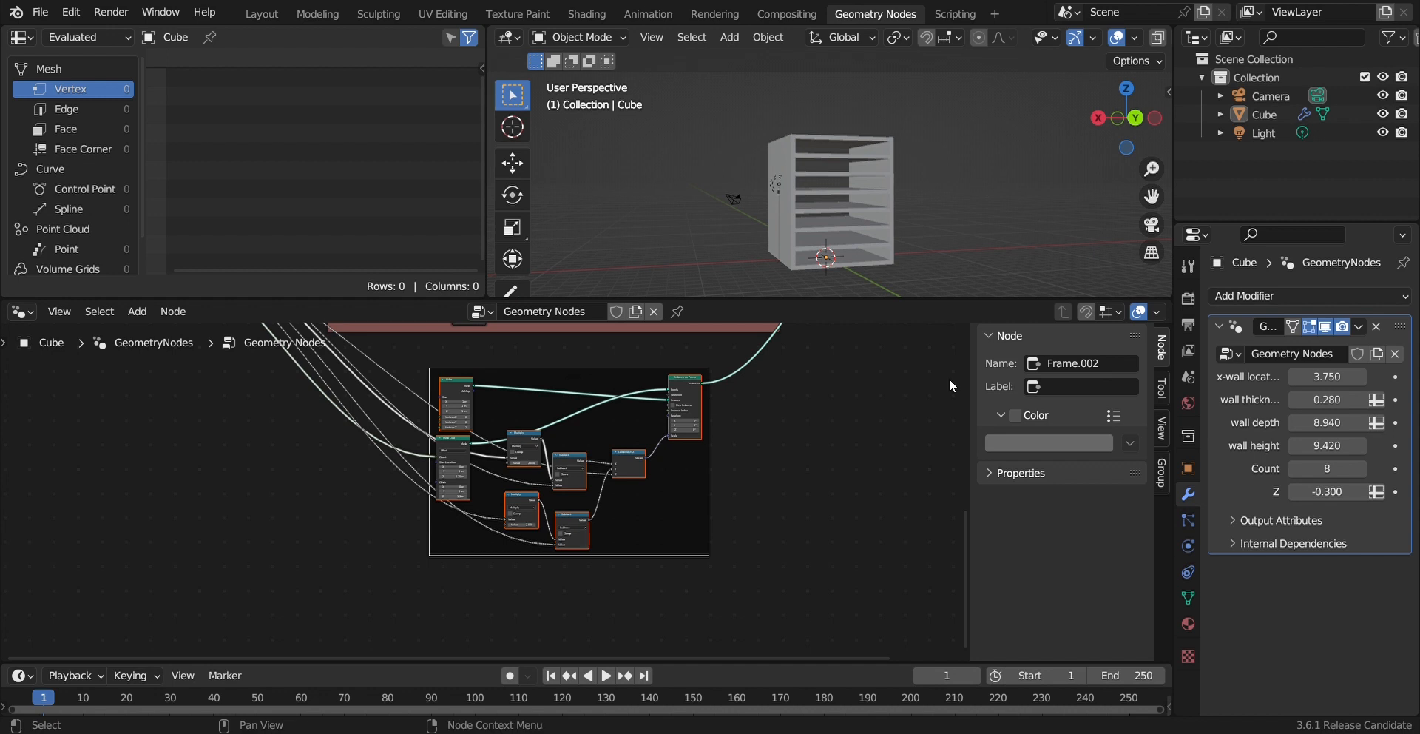
Step: Enable a custom color on the new frame and set it to olive 9B936E
click(1015, 415)
click(1040, 443)
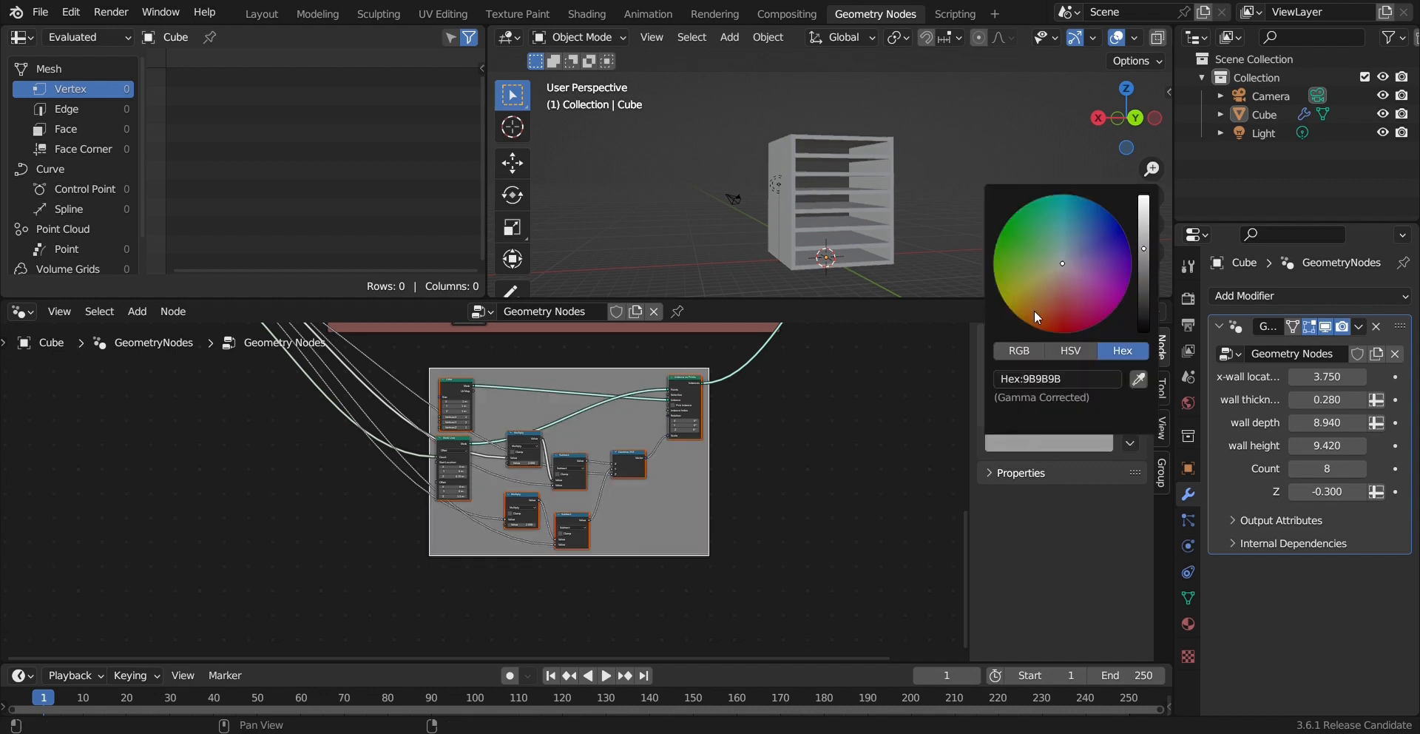
click(1048, 276)
click(1072, 380)
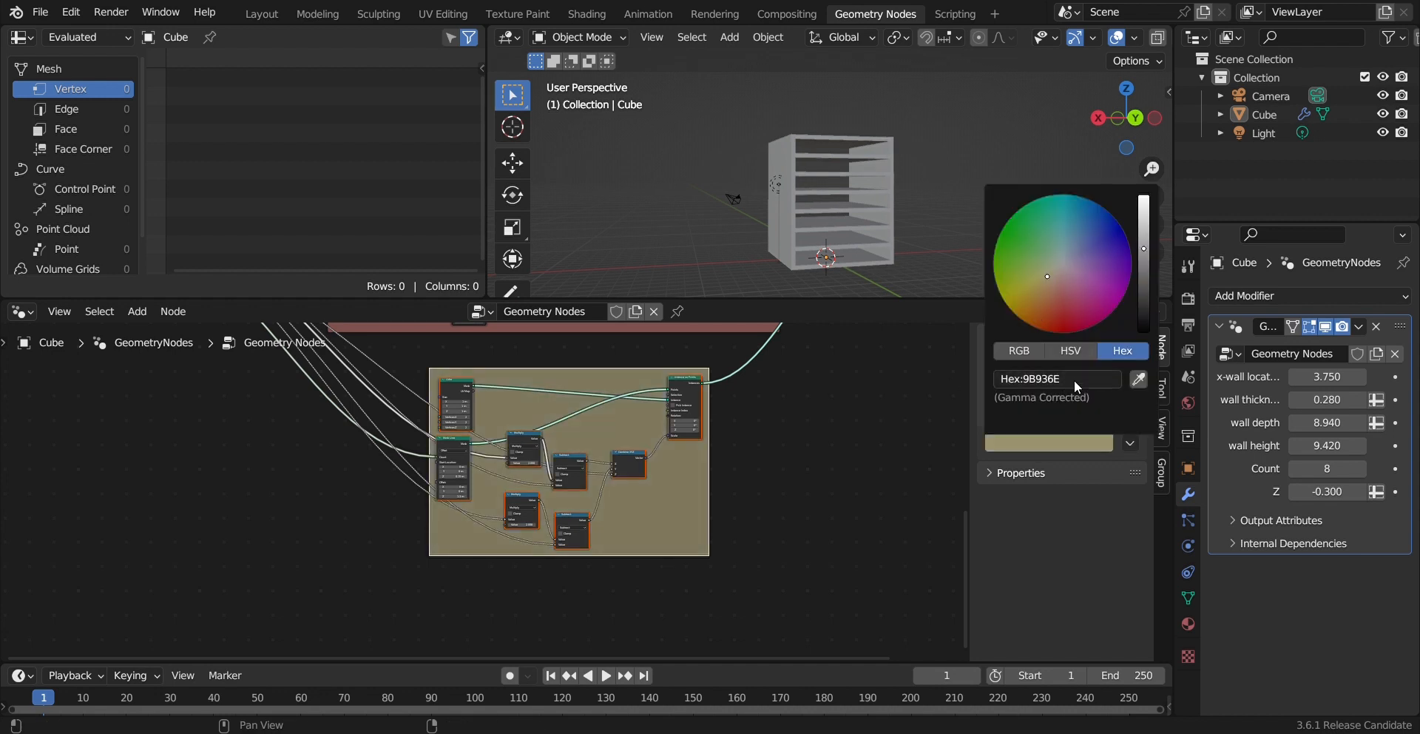
key(Return)
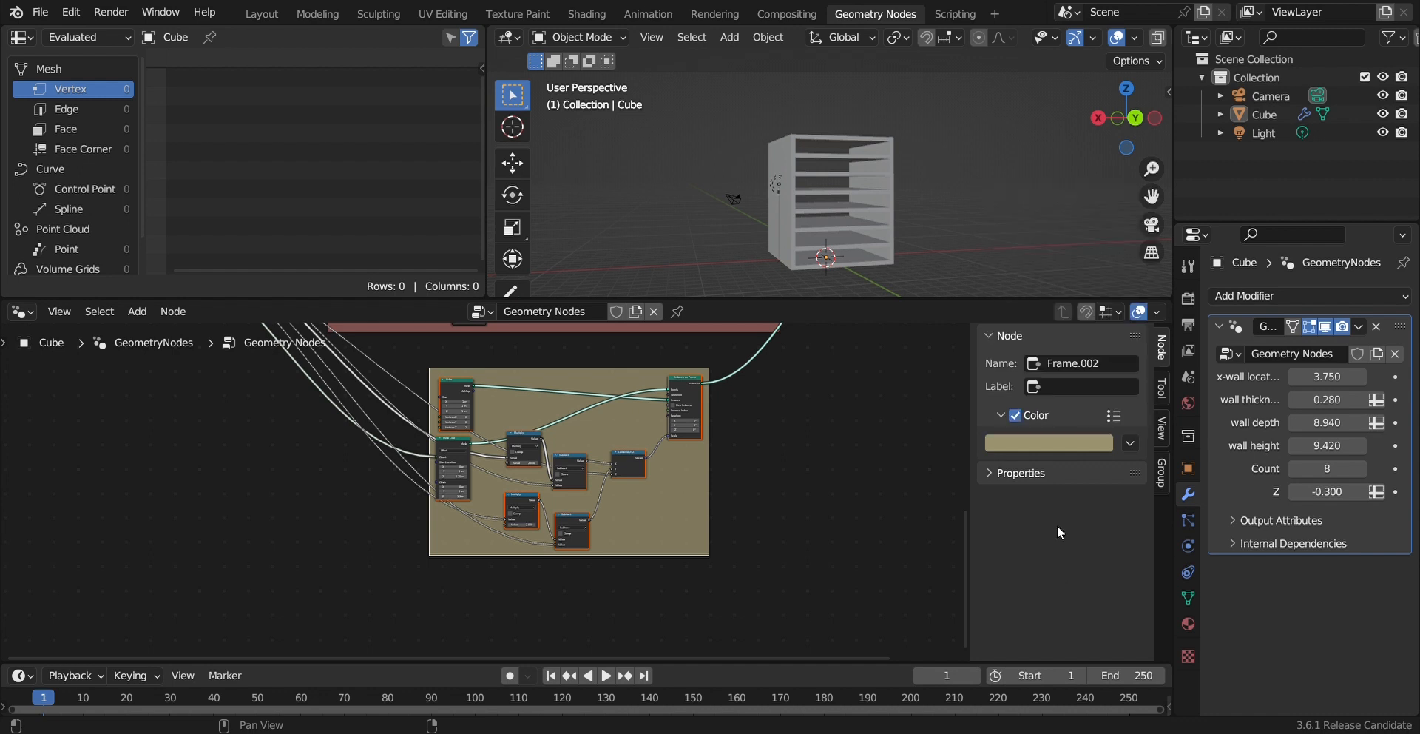
Step: Label the olive frame RACKS
click(1073, 388)
text(RACKS)
key(Return)
click(865, 458)
Step: Rename the group's Count input to "no. of racks"
click(1162, 473)
click(1036, 424)
click(1076, 526)
text(no. of rack)
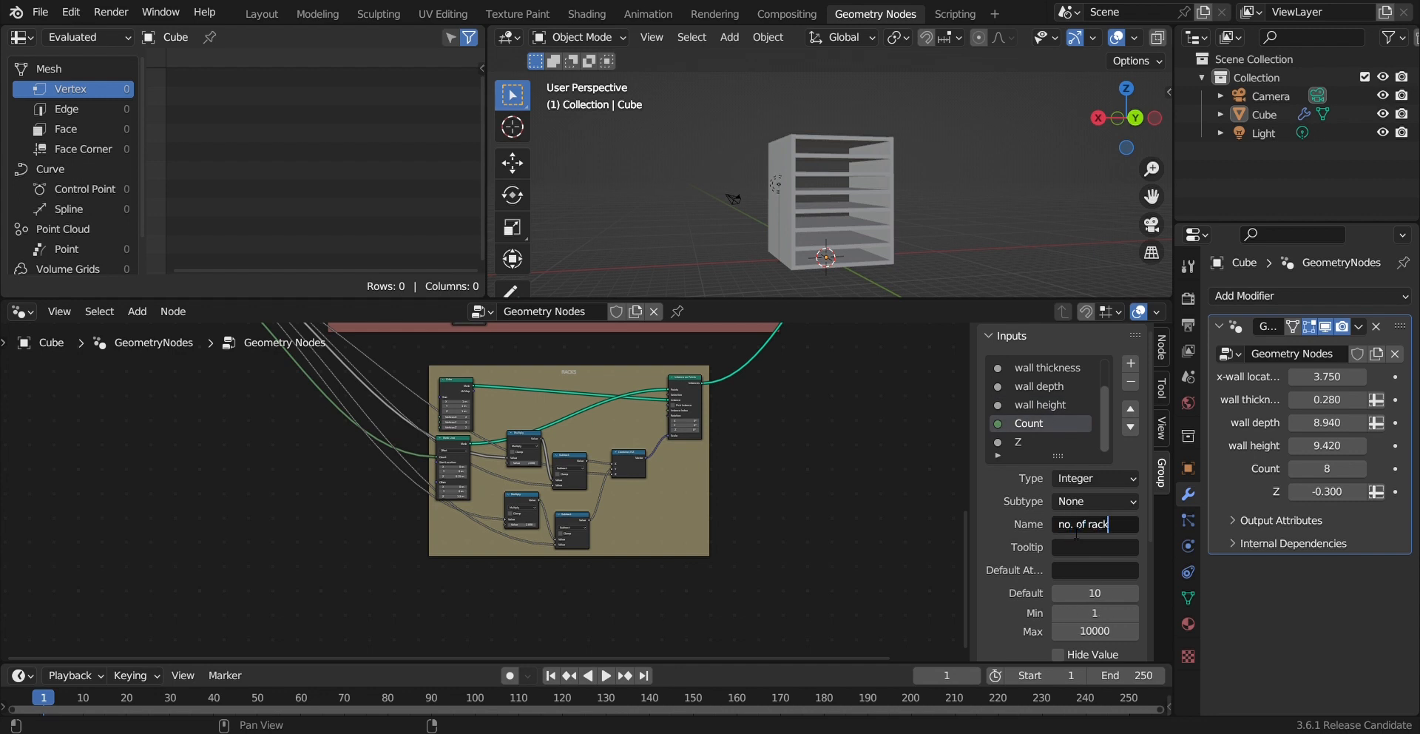
text(s)
key(Return)
Step: Rename the group's Z input to "rack thickness"
click(1036, 442)
click(1077, 525)
text(rack thickness)
key(Return)
scroll(641, 450, down, 5)
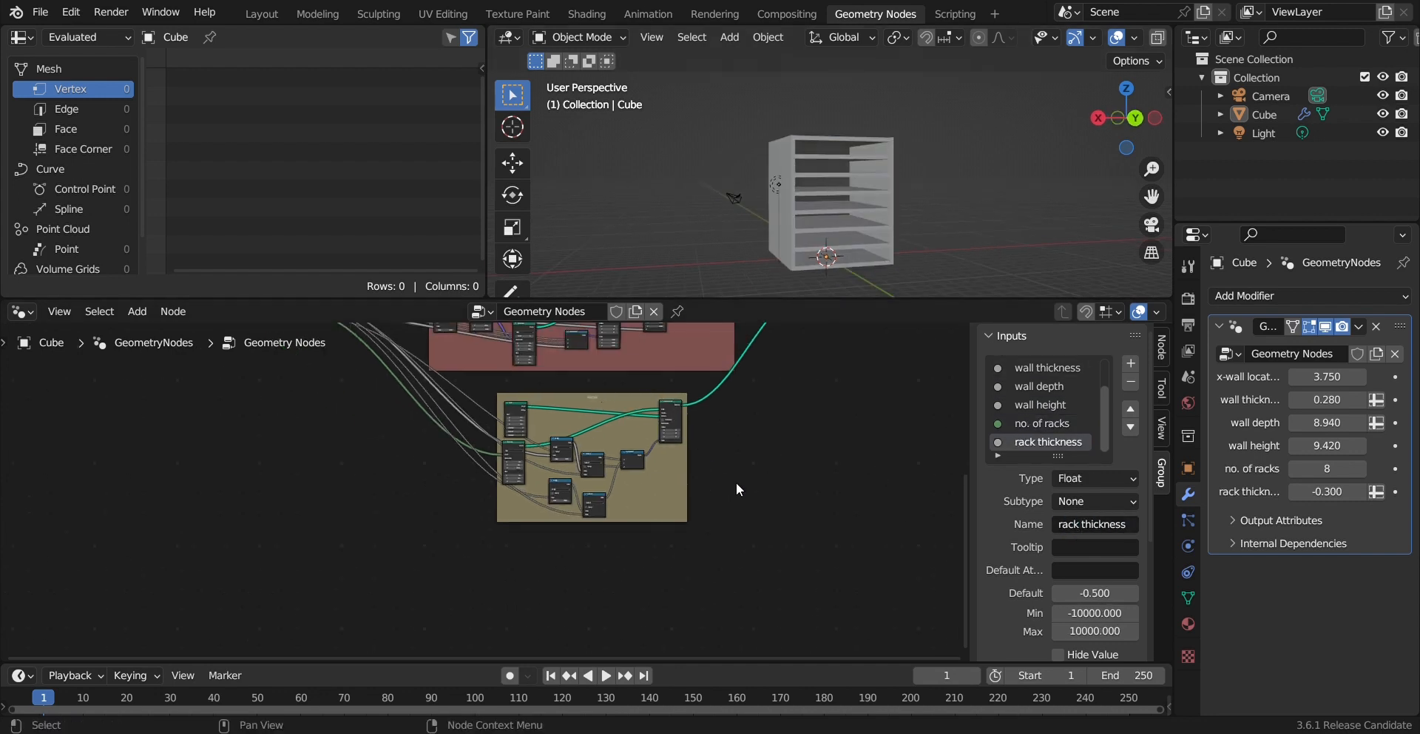
middle_drag(667, 488, 660, 479)
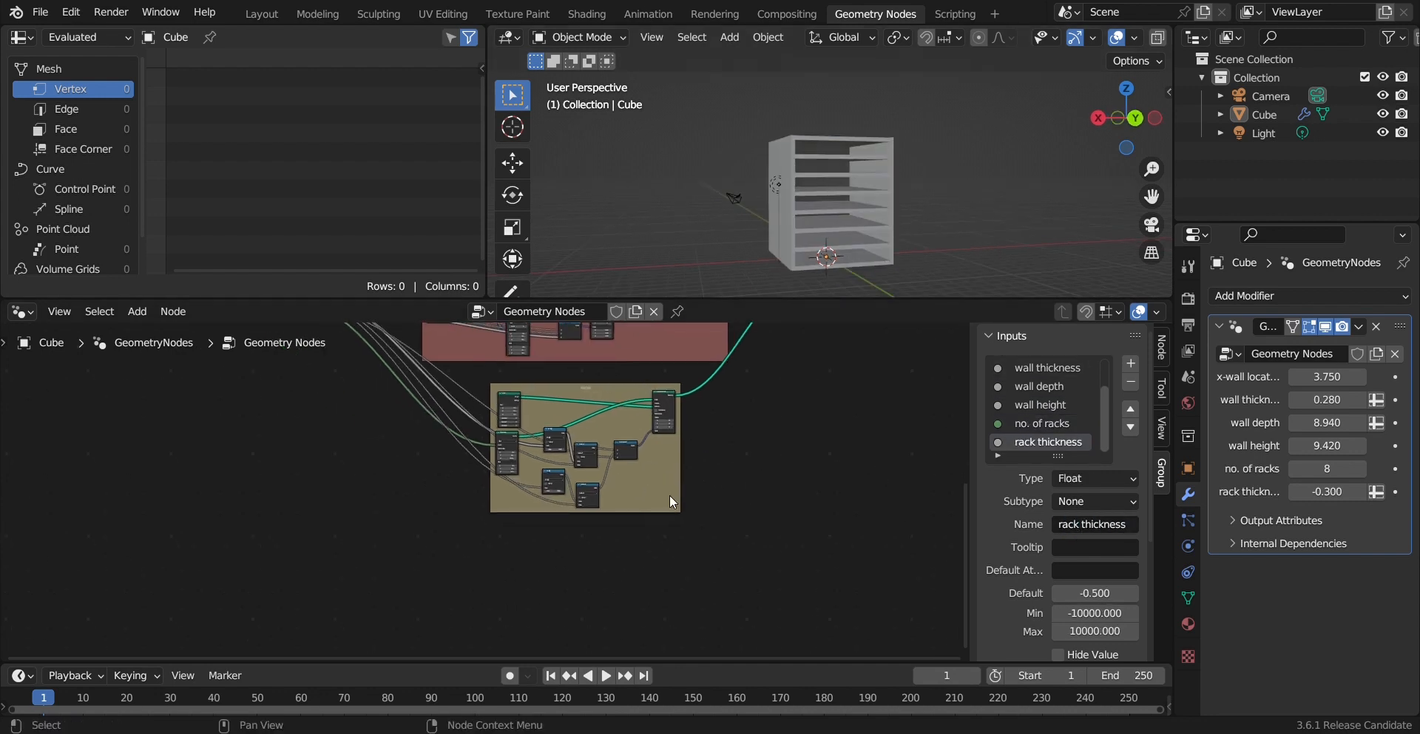
click(620, 390)
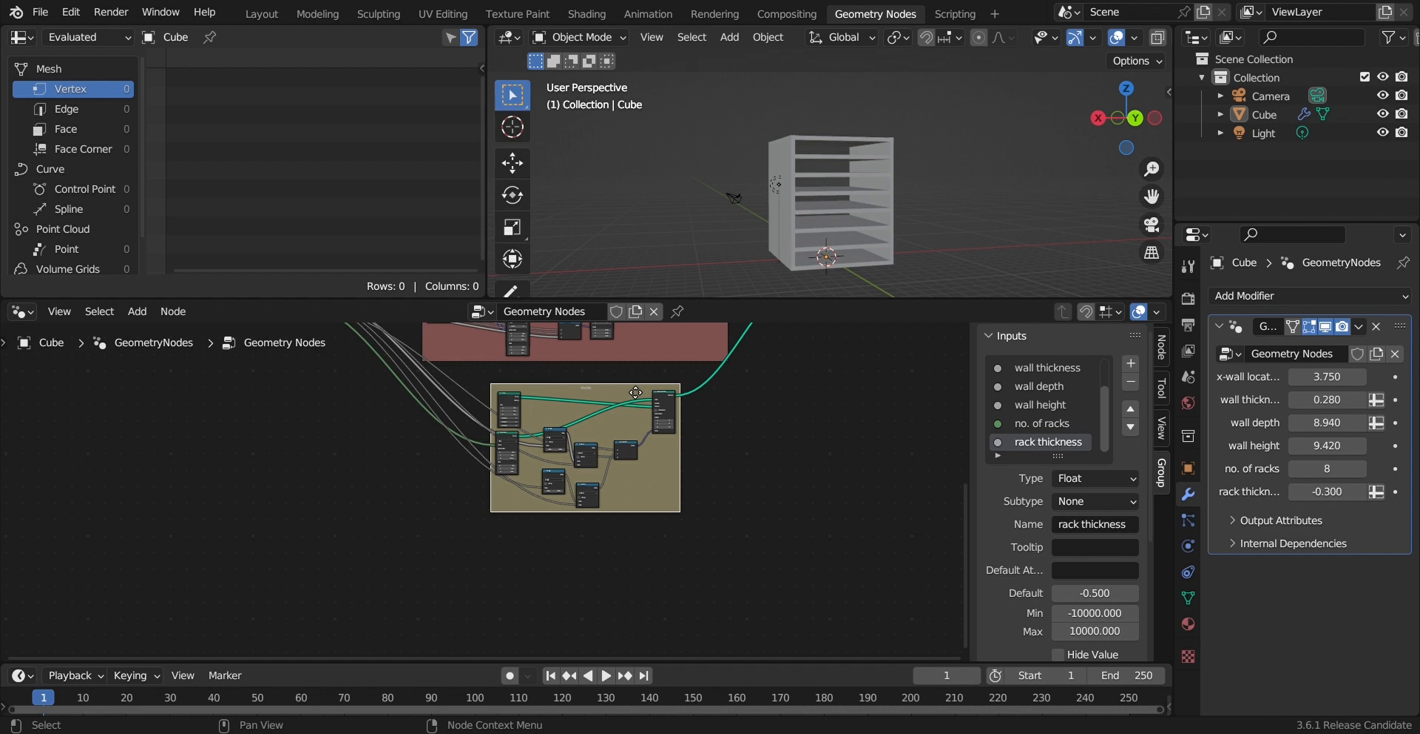
key(shift+d)
click(643, 561)
key(ctrl+z)
Step: Duplicate the RACKS frame together with all its nodes and place the copy below the original
drag(457, 359, 666, 503)
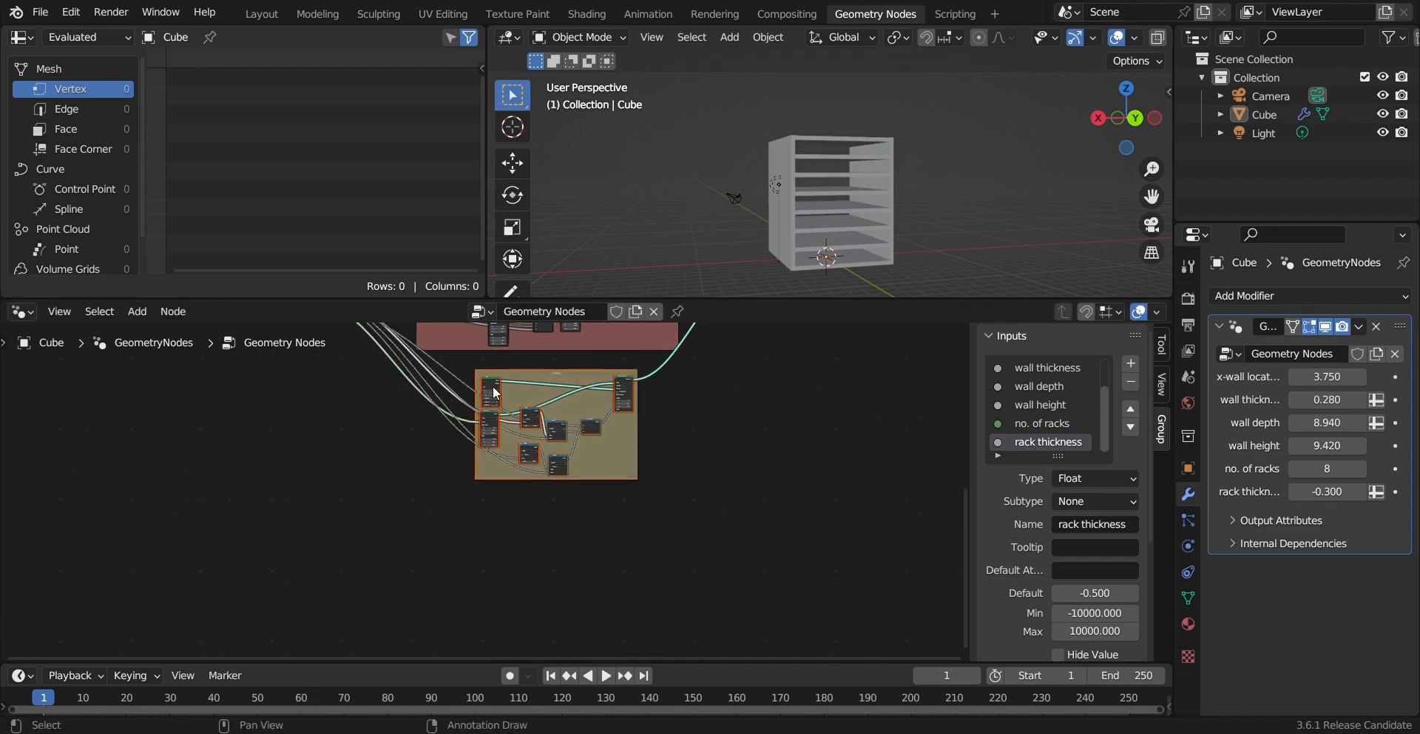
key(shift+d)
click(660, 536)
Step: Color the duplicated frame purple and label it DIVIDER1
click(1161, 347)
click(1019, 444)
click(1083, 270)
double_click(1071, 389)
text(DIVIDER1)
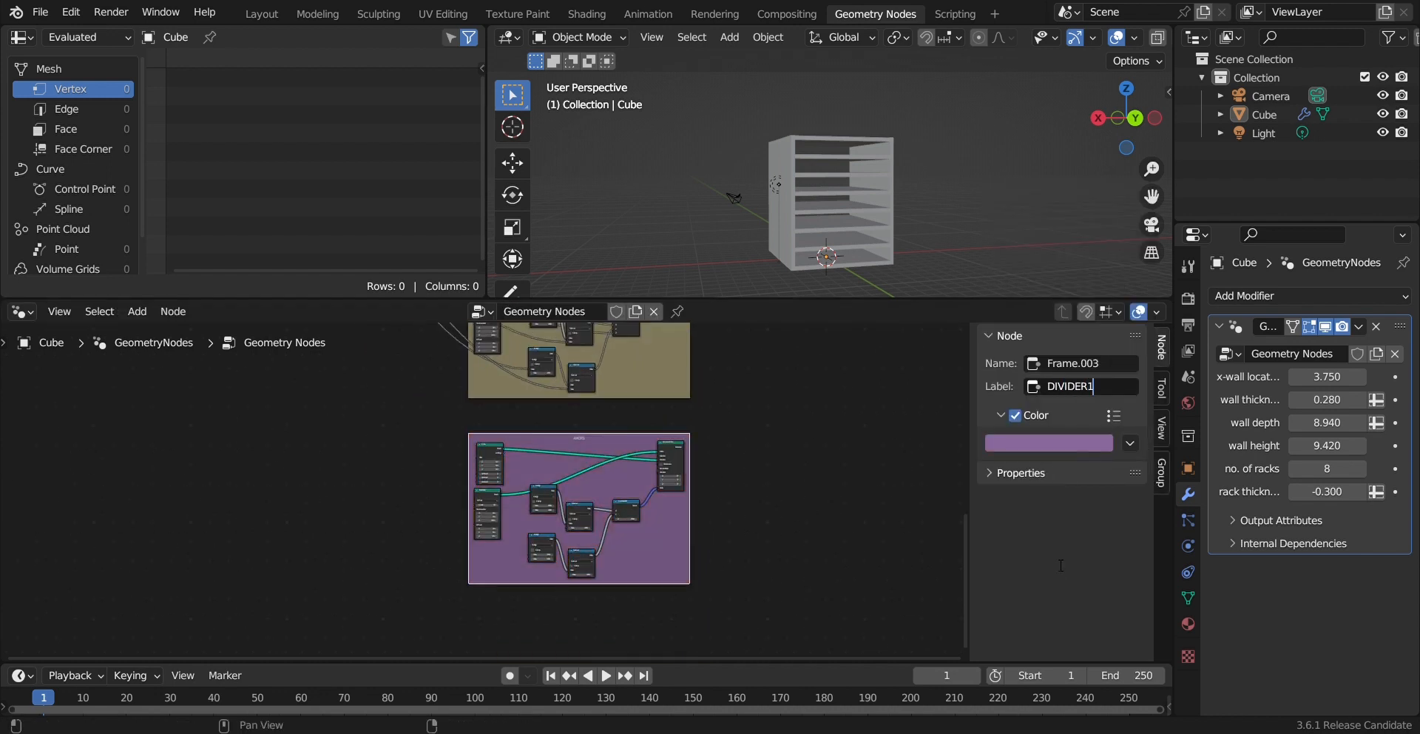
key(Return)
Step: Connect the DIVIDER1 frame's Instance on Points output to the Join Geometry node
middle_drag(954, 251, 933, 253)
scroll(703, 449, up, 8)
middle_drag(703, 449, 447, 567)
drag(445, 567, 752, 542)
scroll(752, 542, down, 2)
middle_drag(752, 542, 748, 348)
drag(554, 591, 859, 484)
Step: Reduce the Mesh Line count in the DIVIDER1 frame to 1
scroll(818, 477, down, 10)
scroll(835, 222, up, 4)
scroll(562, 568, up, 11)
middle_drag(535, 577, 537, 534)
scroll(396, 534, up, 7)
click(303, 448)
click(304, 448)
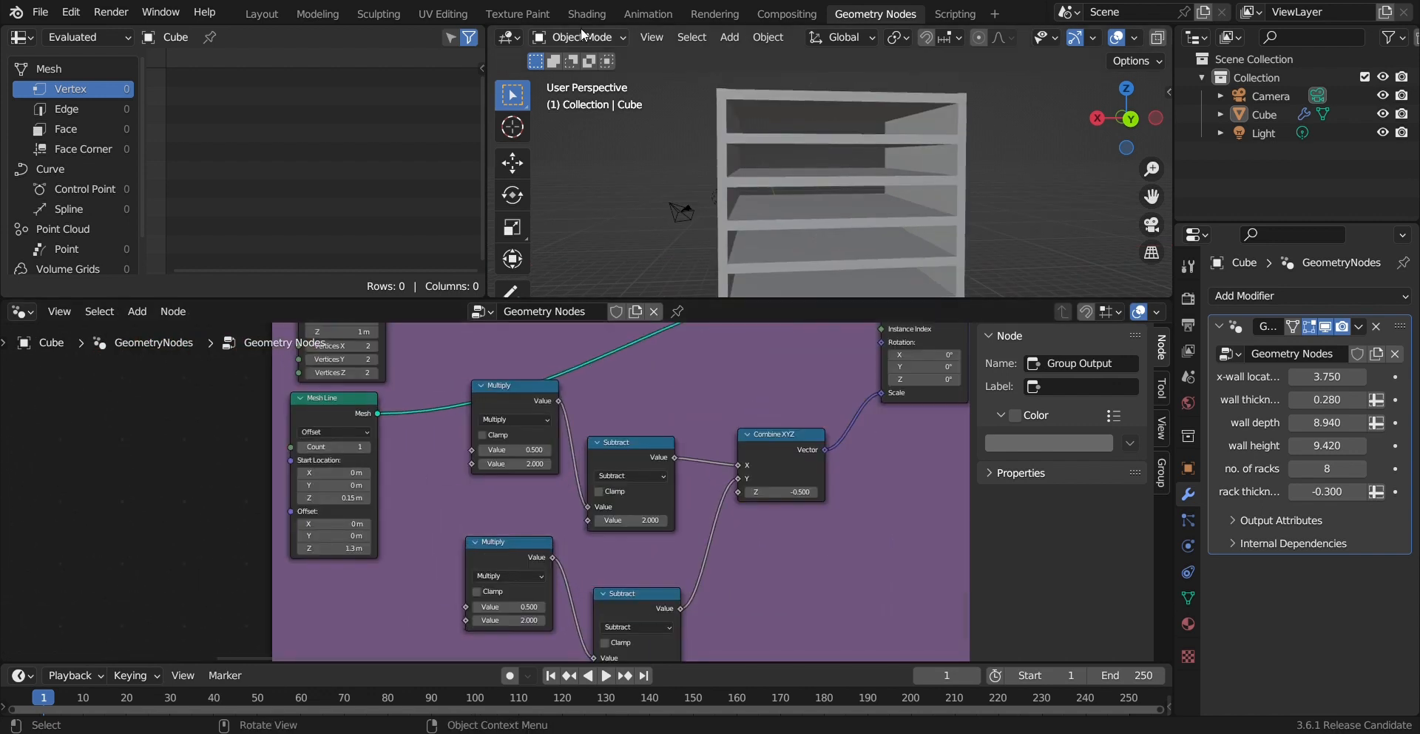
Step: Bring the whole shelf into view and move DIVIDER1's upper Multiply node slightly closer to its Subtract node
scroll(814, 200, down, 2)
shift+middle_drag(814, 214, 805, 148)
middle_drag(805, 148, 816, 148)
scroll(479, 482, down, 4)
drag(510, 414, 520, 429)
middle_drag(791, 414, 815, 413)
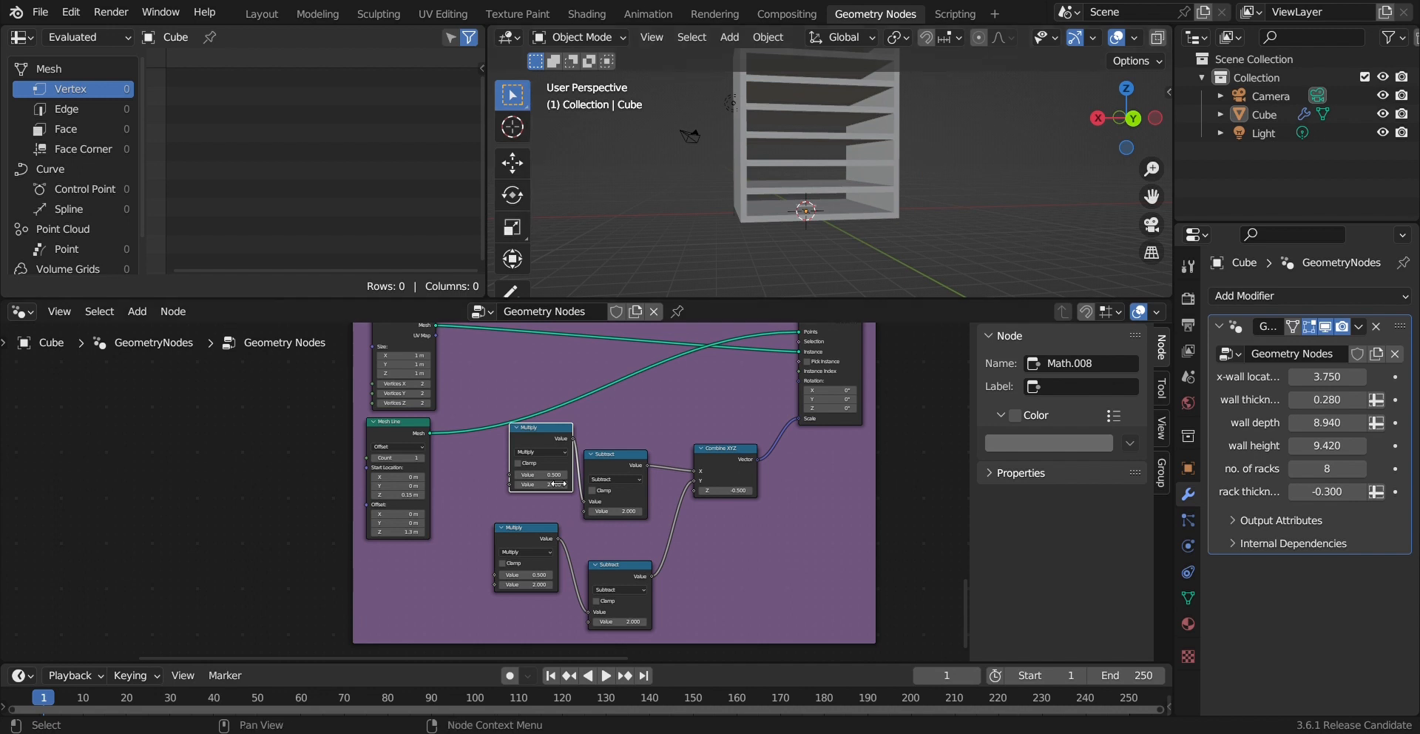
Step: Delete the upper Multiply and Subtract nodes in the DIVIDER1 frame and set the Combine XYZ X value to 0.300
key(Delete)
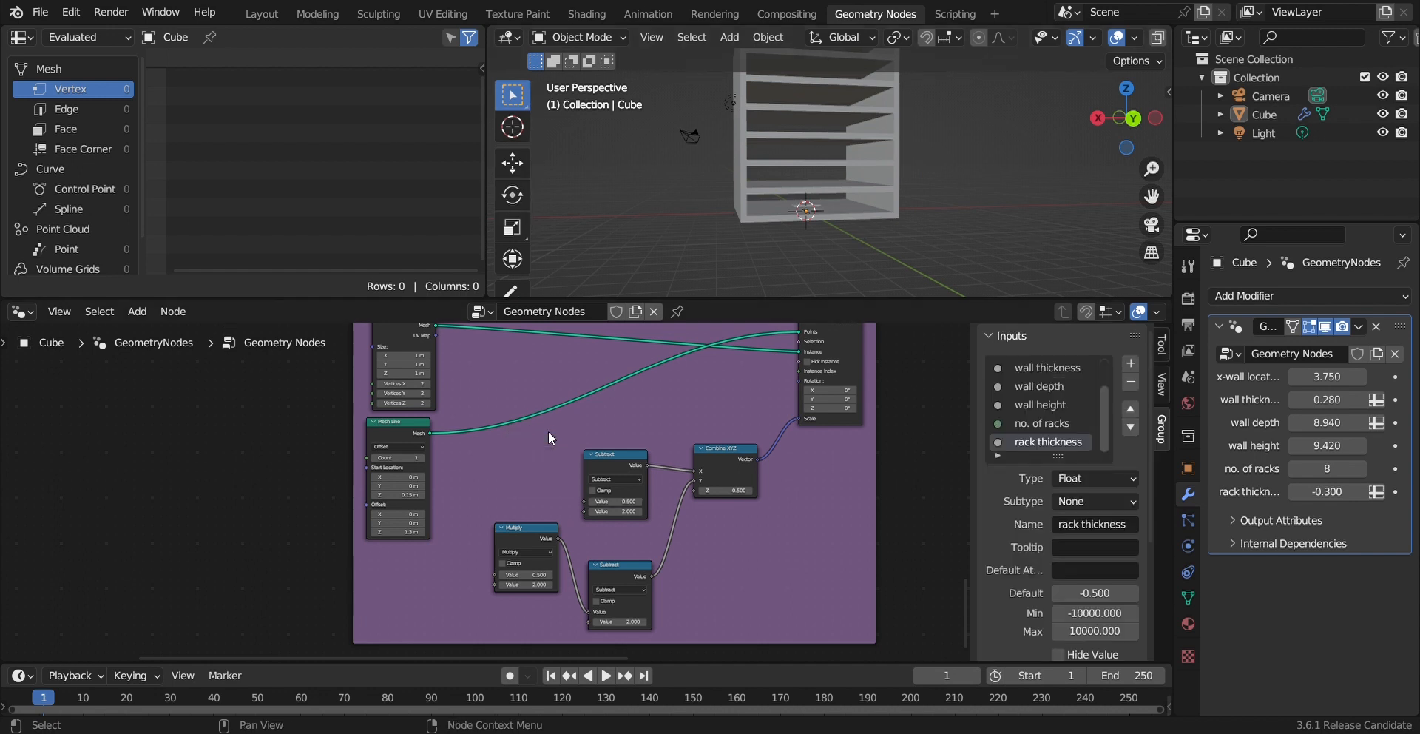
click(614, 455)
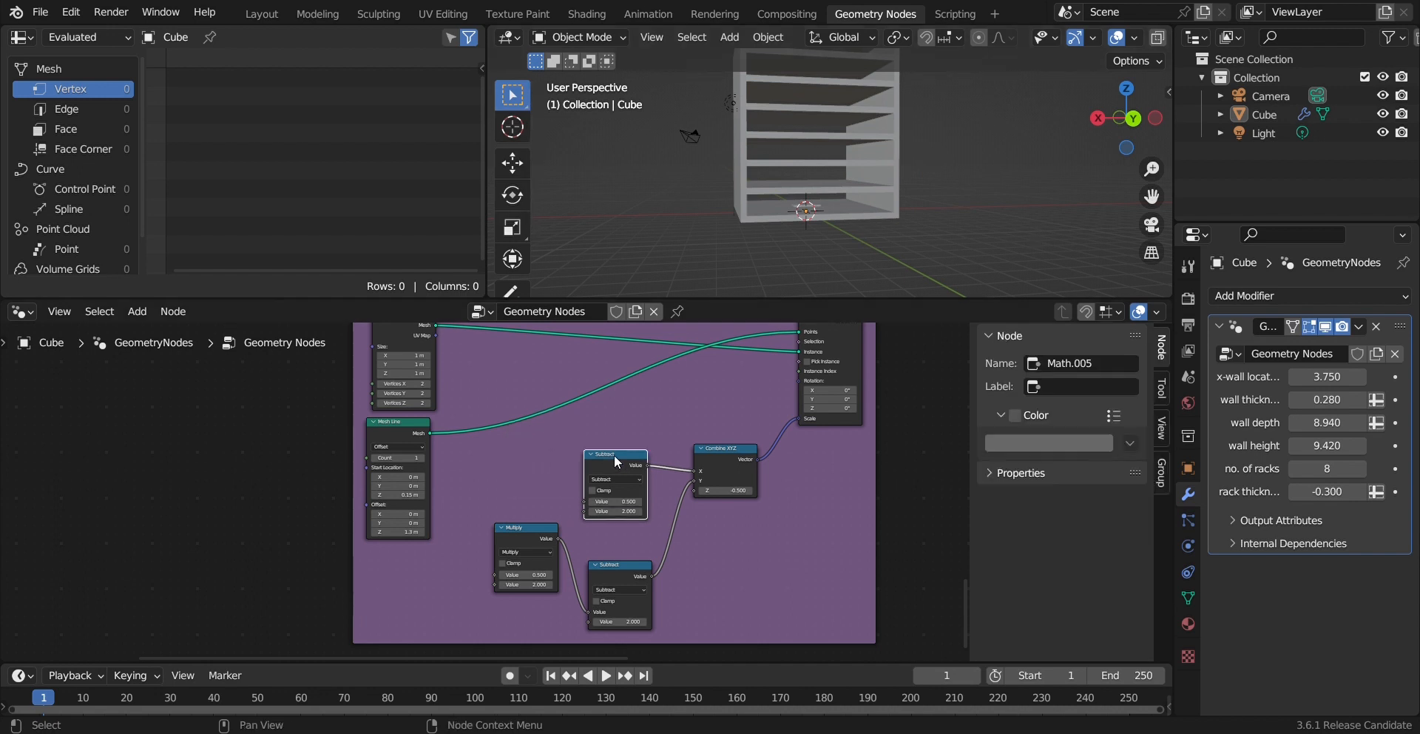
key(Delete)
mouse_move(732, 472)
mouse_down()
mouse_move(794, 472)
mouse_move(727, 472)
mouse_up()
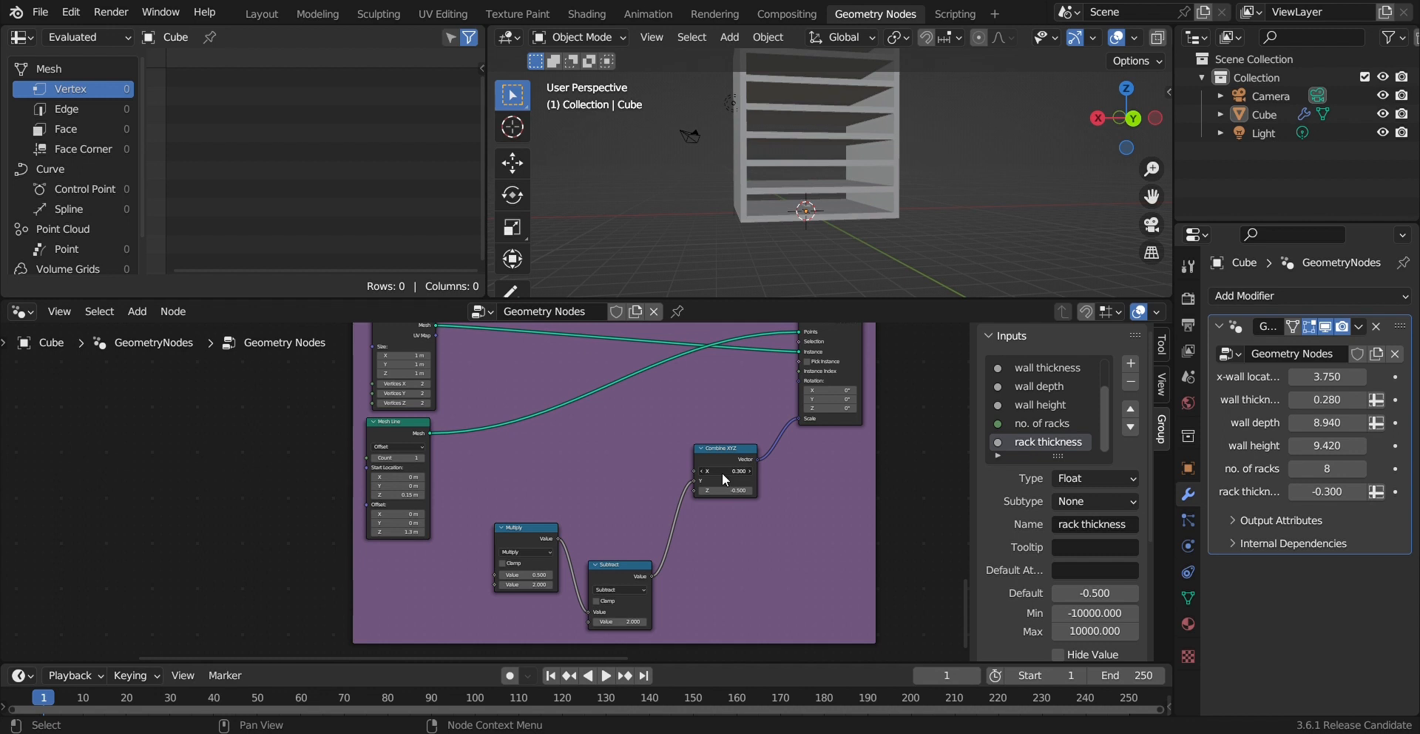
mouse_move(770, 256)
middle_down()
mouse_move(792, 254)
mouse_move(776, 253)
middle_up()
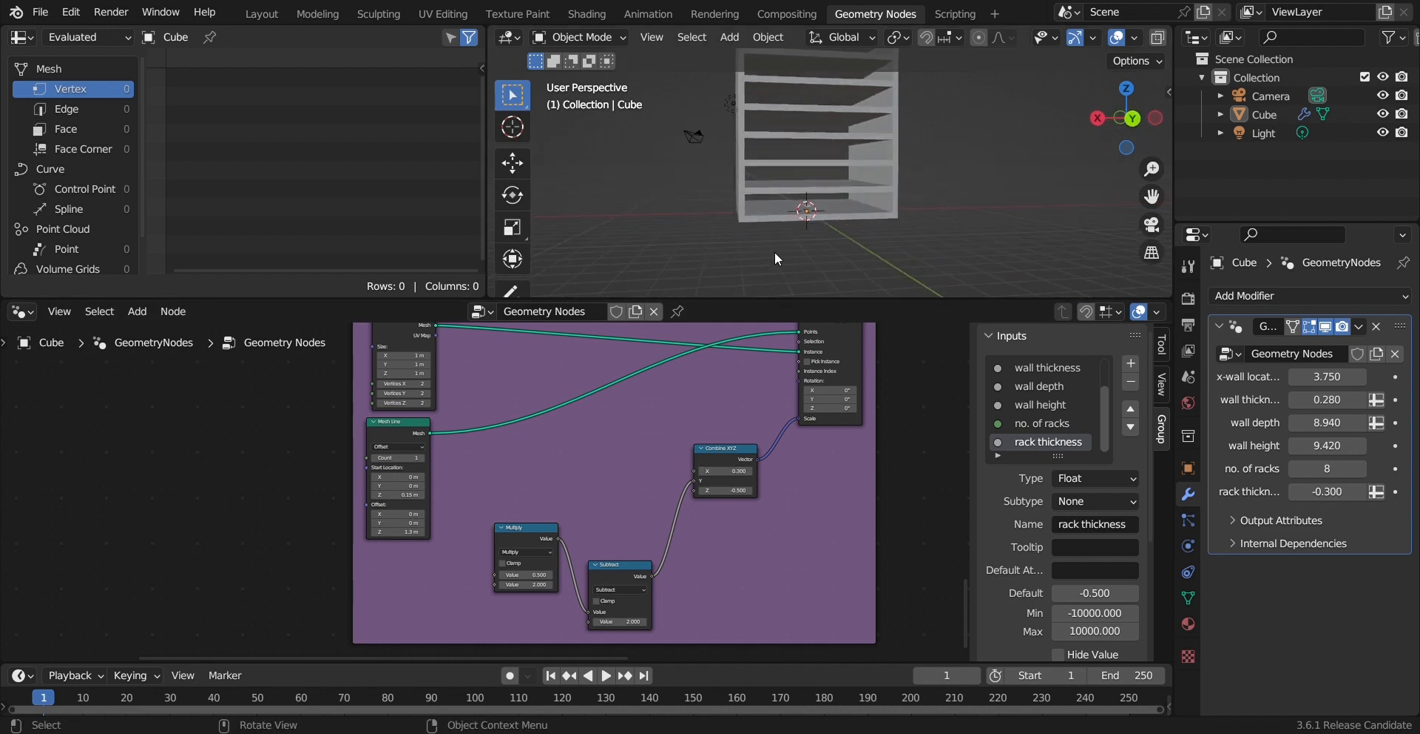
scroll(805, 216, up, 3)
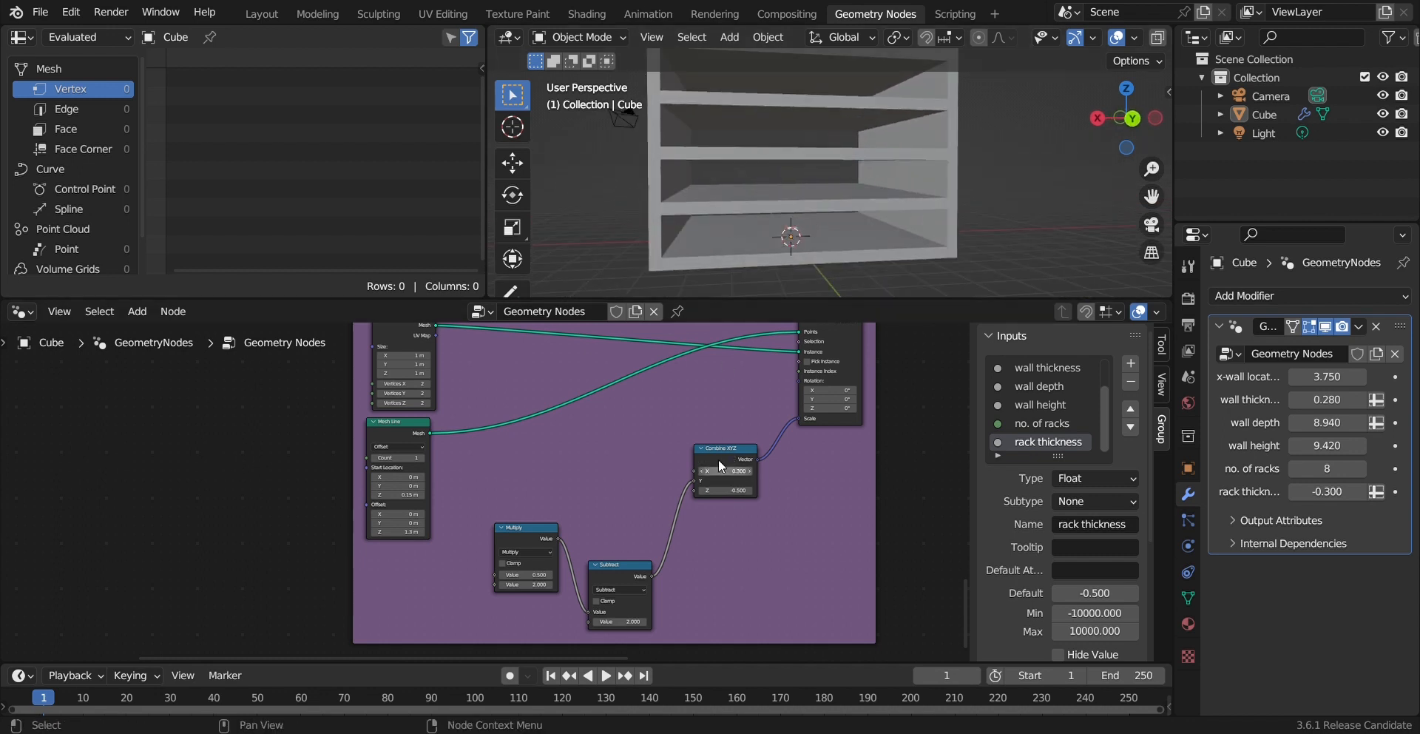
Step: Arrange DIVIDER1's remaining Multiply, Subtract and Combine XYZ nodes in a compact row and check the divider inside the shelf
drag(722, 450, 728, 450)
drag(638, 563, 652, 488)
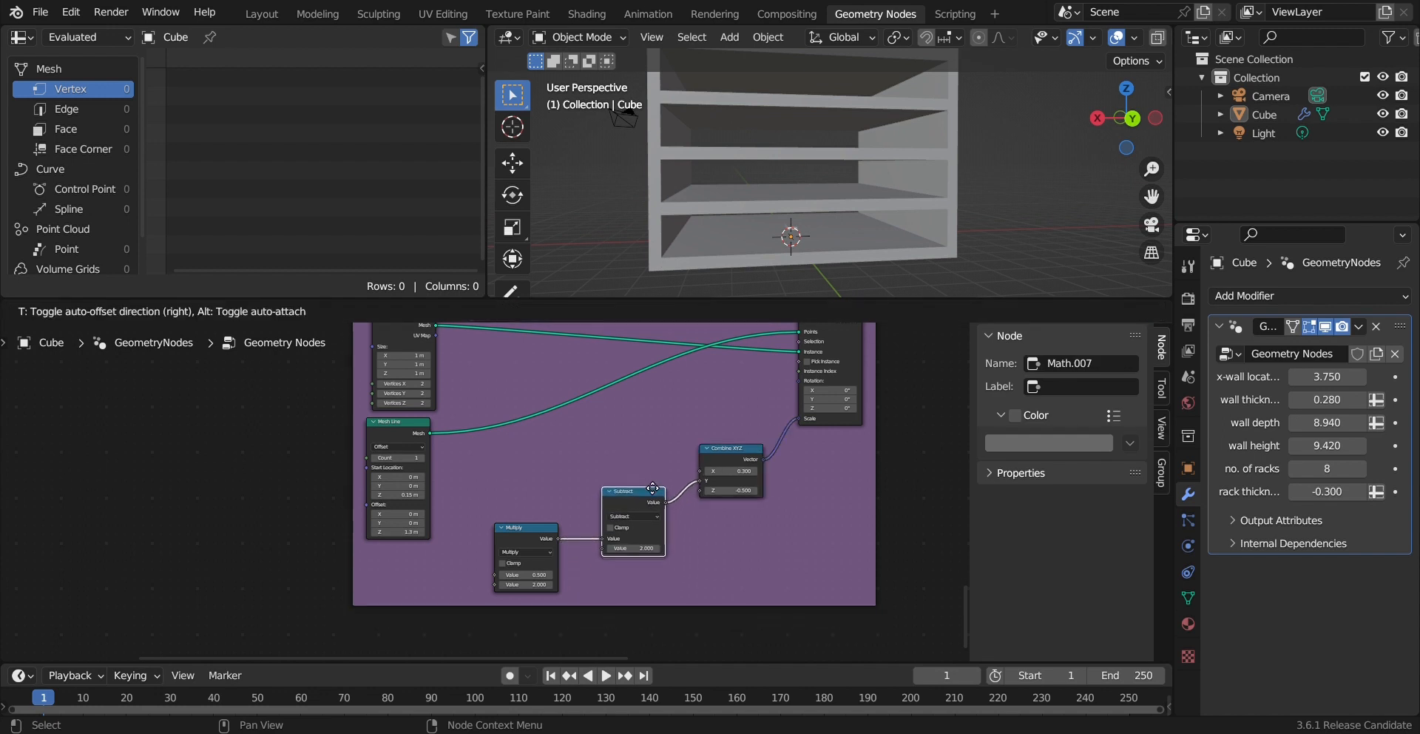
drag(549, 527, 650, 448)
drag(574, 478, 579, 467)
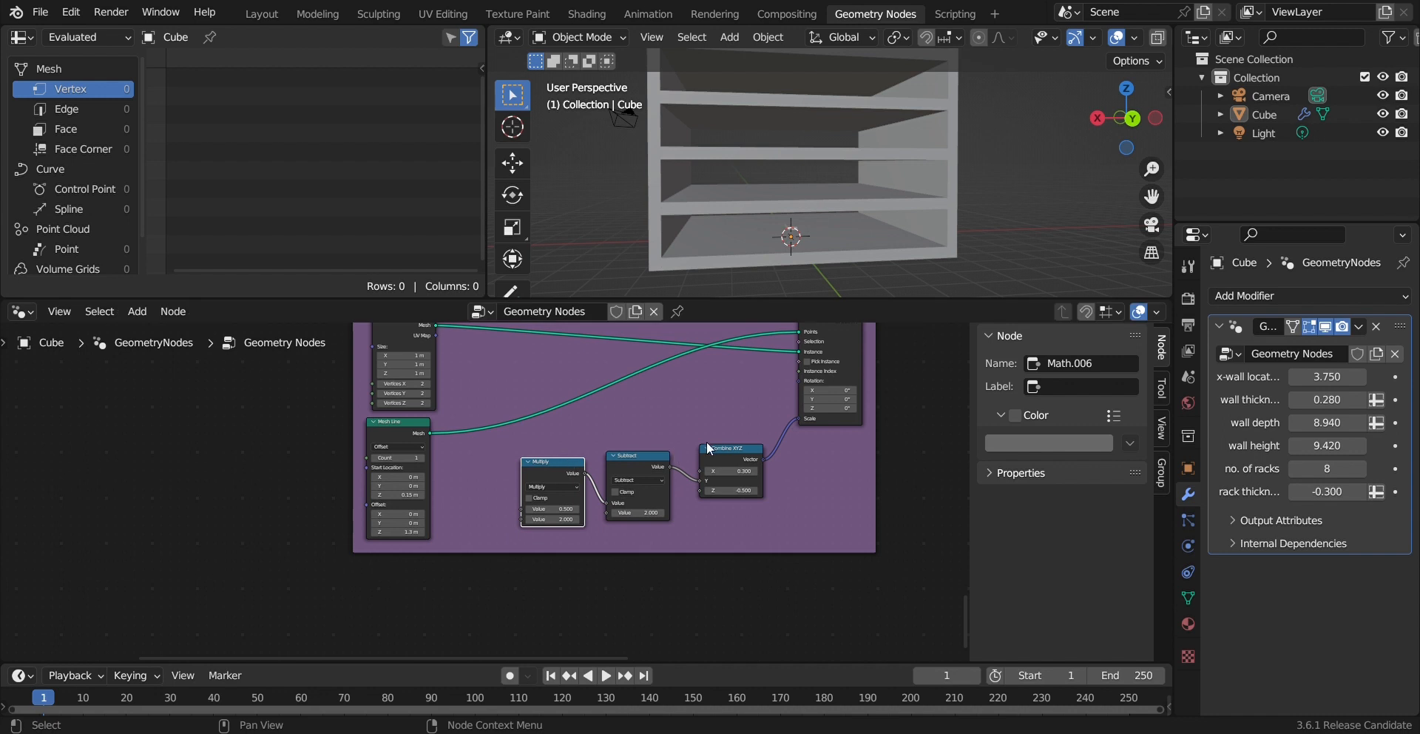
middle_drag(811, 295, 813, 230)
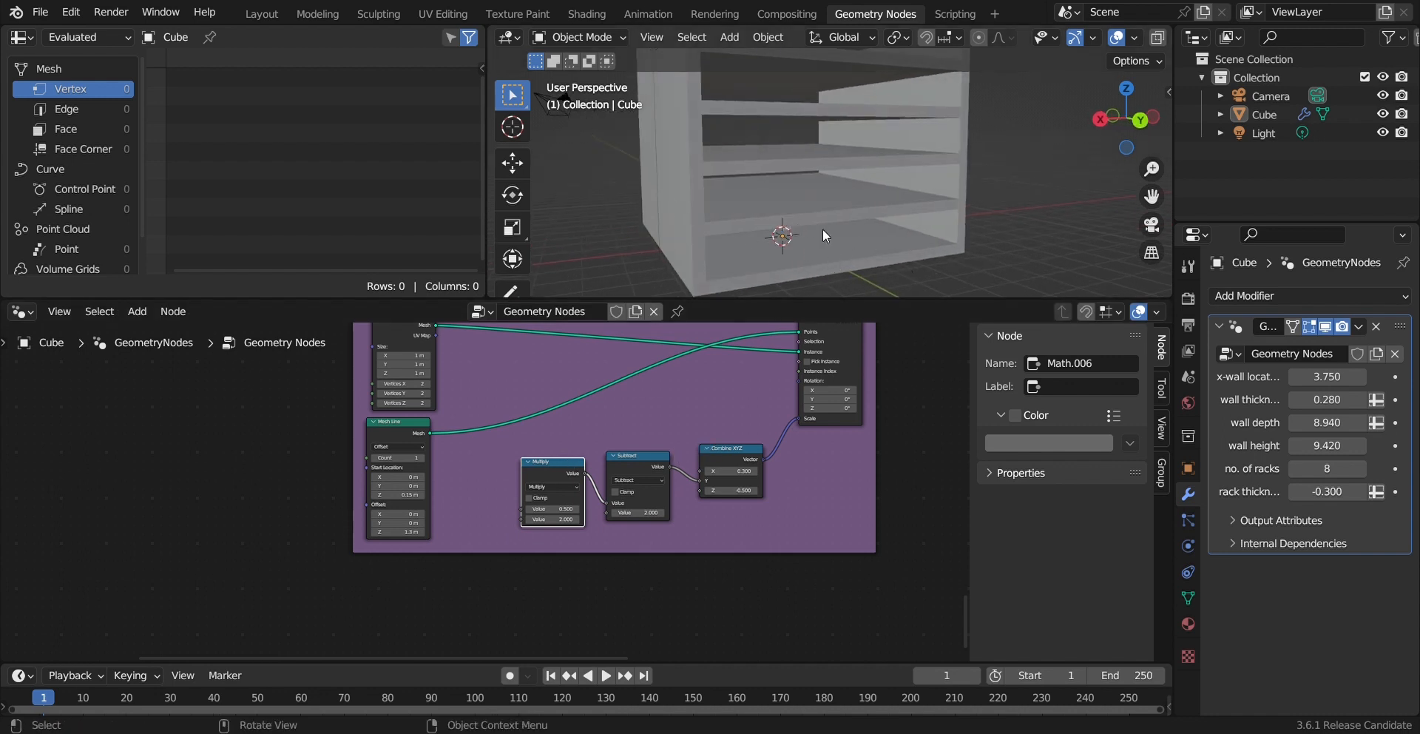
middle_drag(719, 197, 824, 251)
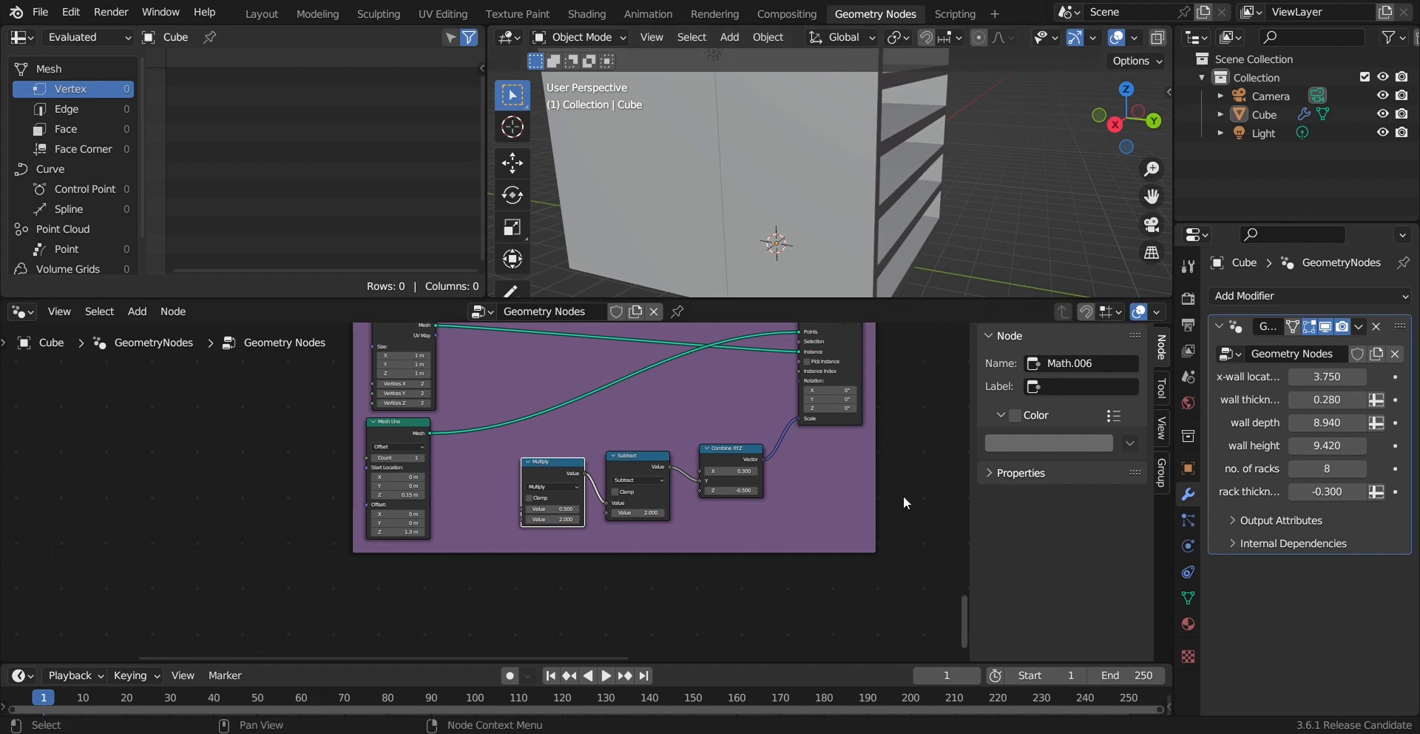
middle_drag(878, 223, 839, 229)
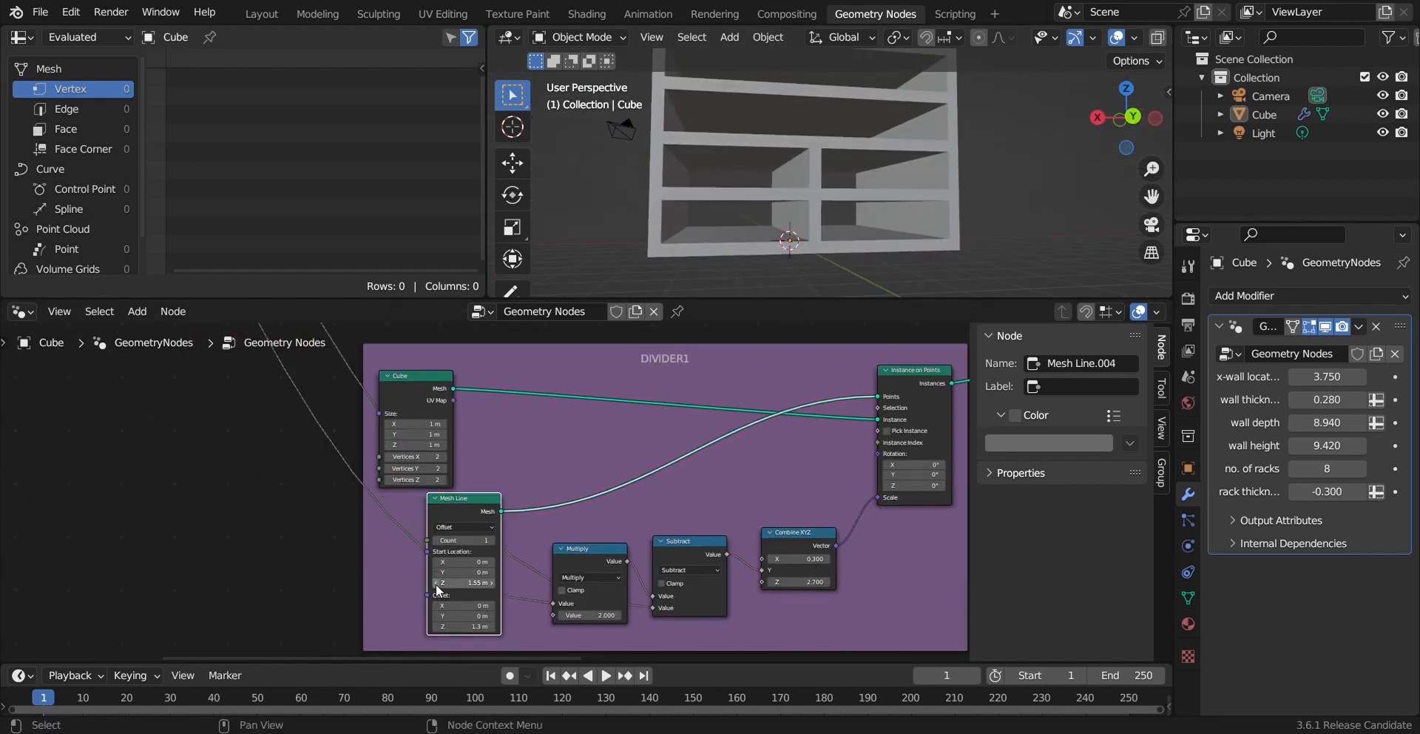
Step: Fit the divider to the lowest rack by setting the Mesh Line start Z to 0.85 m and Combine XYZ Z to 1.100
middle_drag(909, 215, 991, 222)
click(770, 582)
click(437, 583)
scroll(942, 171, down, 4)
middle_drag(895, 182, 942, 172)
key(ctrl+KP_1)
scroll(943, 171, up, 5)
click(491, 583)
click(491, 583)
click(827, 581)
scroll(1145, 37, down, 2)
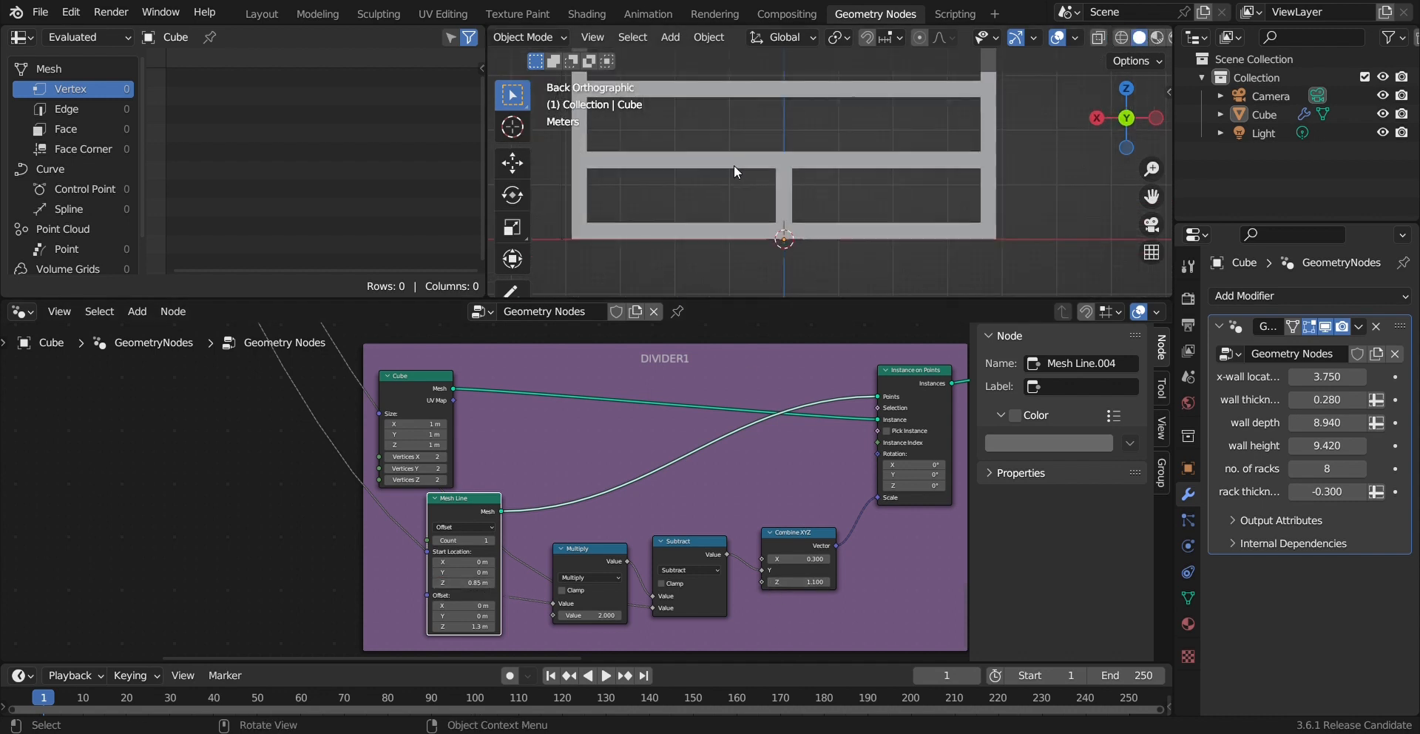
Step: Turn on X-ray display and examine where the divider meets the rack above it
scroll(742, 193, up, 1)
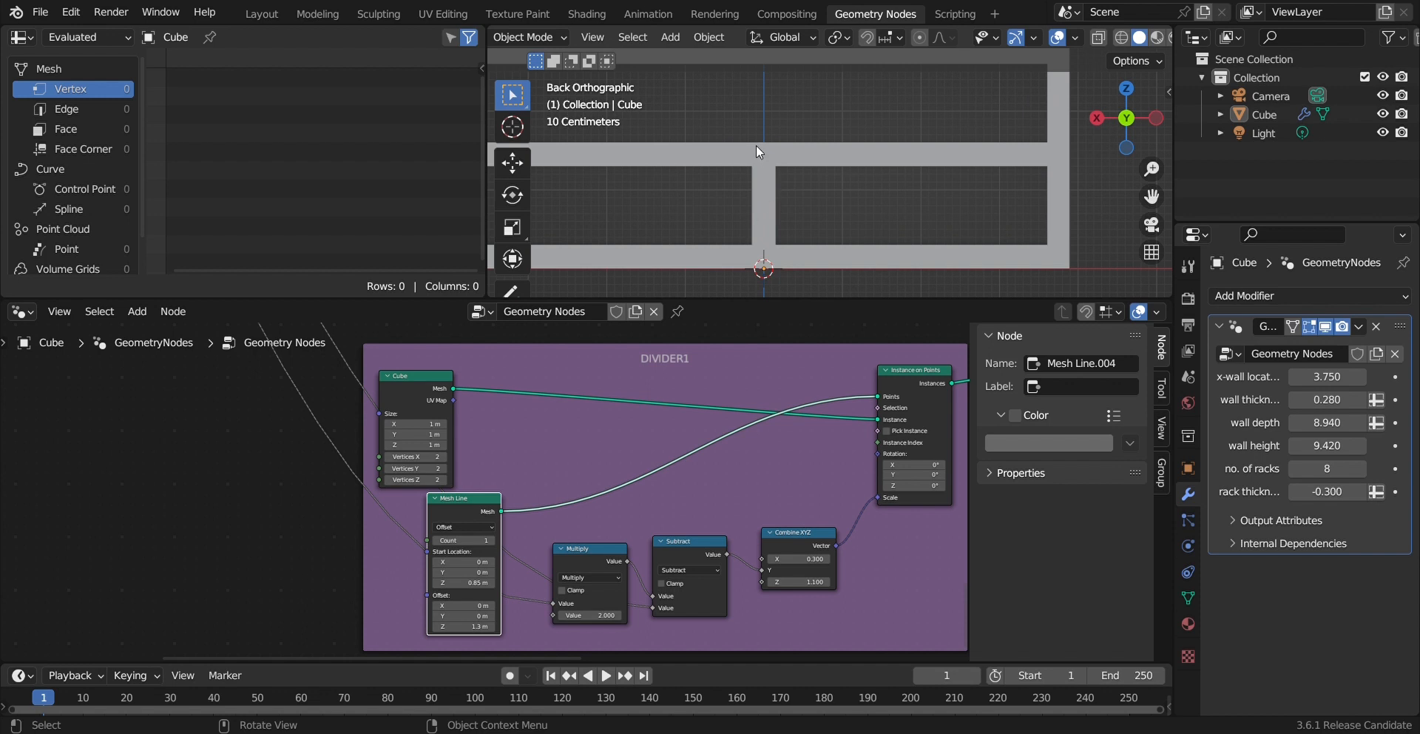
click(1099, 37)
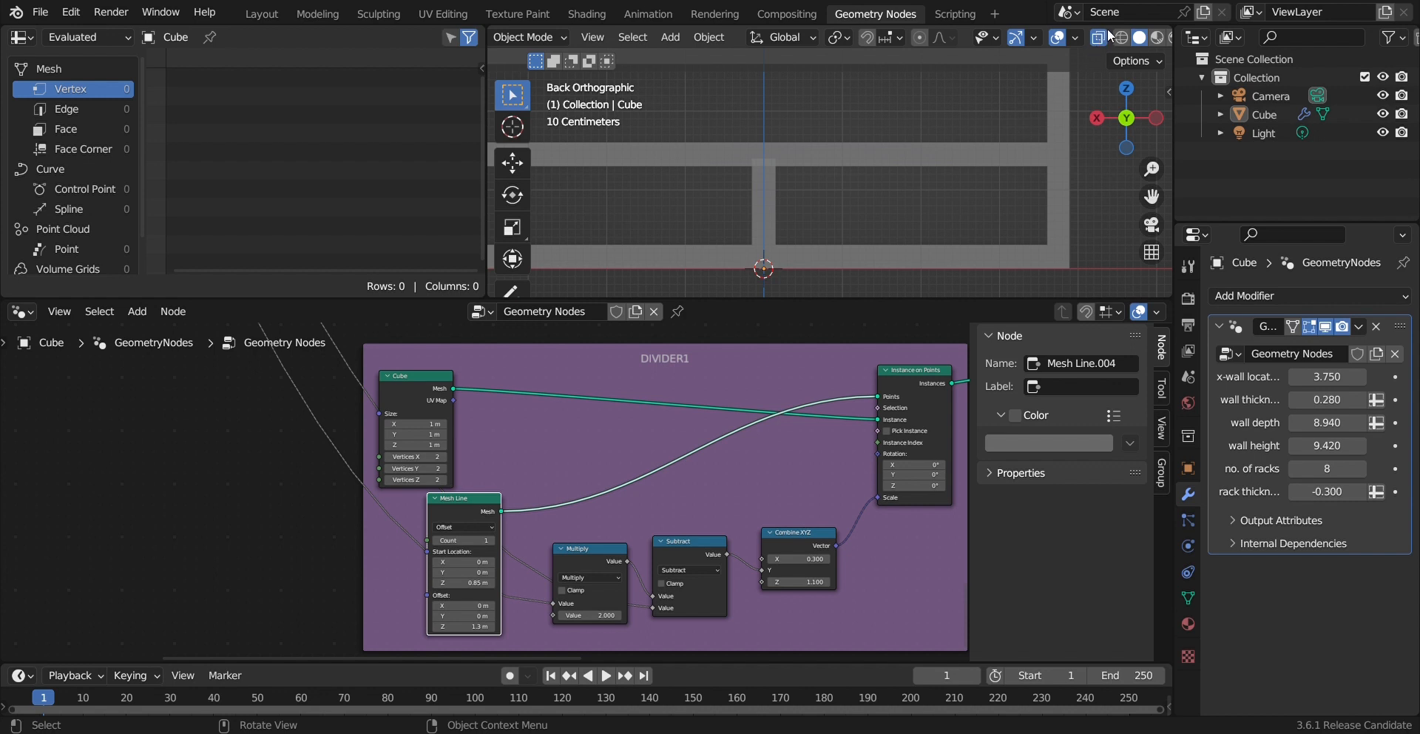
scroll(761, 239, up, 3)
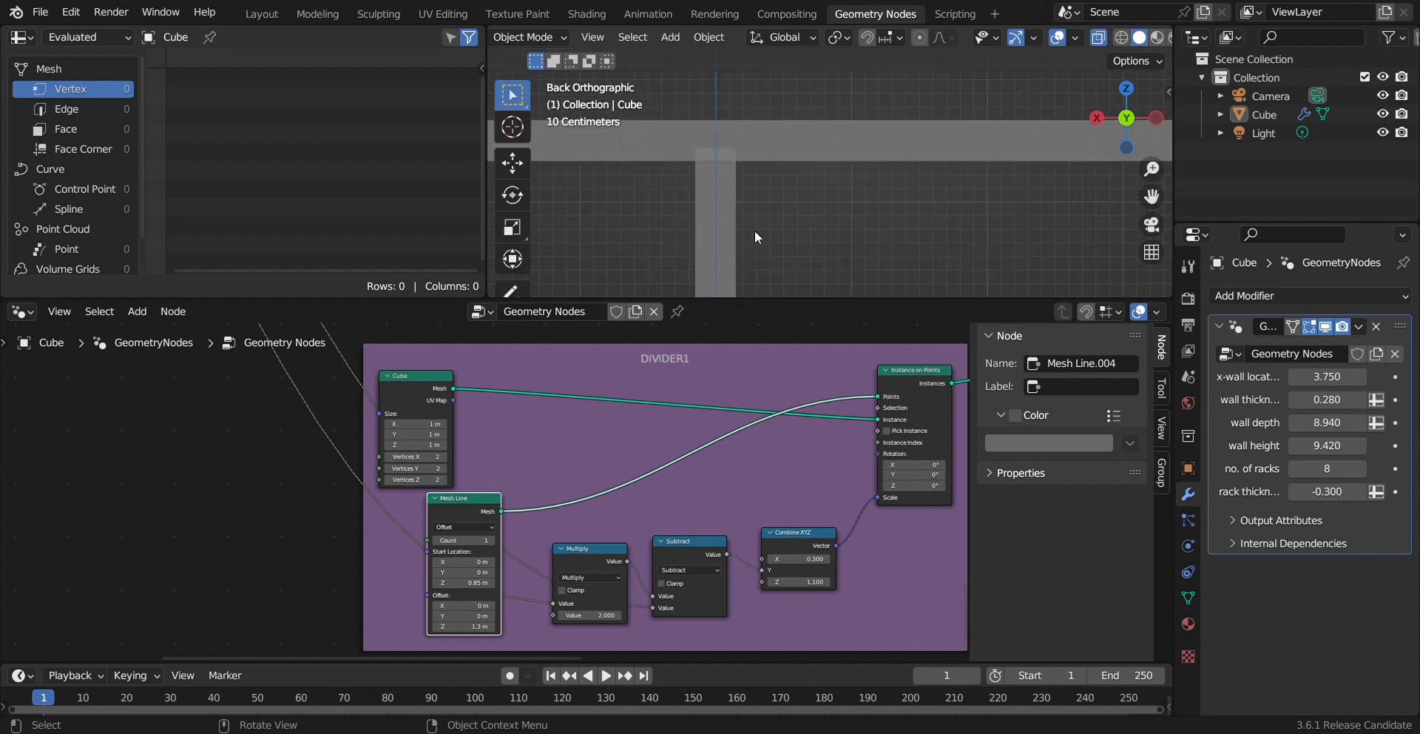
scroll(777, 218, down, 1)
shift+middle_drag(778, 222, 813, 196)
Step: Refine the divider's fit with Mesh Line start Z 0.8 m, Cube size Z 0.96 m and Combine XYZ Z 1.050
key(ctrl+z)
key(ctrl+z)
key(ctrl+z)
key(ctrl+z)
drag(438, 585, 432, 585)
drag(435, 444, 440, 444)
click(478, 589)
text(0.8)
key(Return)
double_click(439, 446)
text(0.96)
key(Return)
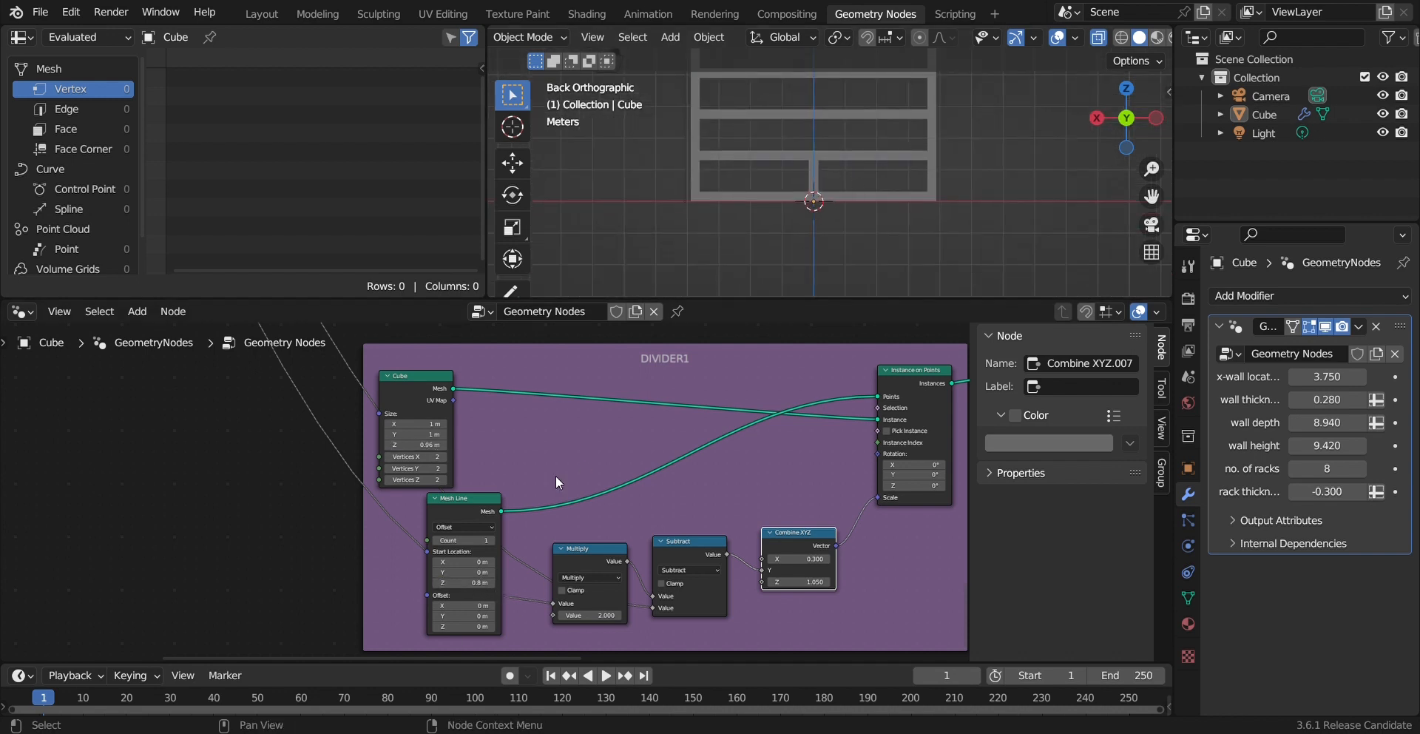
Step: Raise DIVIDER1's Mesh Line Count to 3 and set its offset Z to 1.5 m
click(491, 540)
click(491, 540)
double_click(466, 627)
text(1.5)
key(Return)
Step: Try Mesh Line offset Z values of 0.3, 1.08 and 1.21 m to line the dividers up with the racks
middle_drag(1036, 182, 824, 287)
double_click(466, 626)
text(0.3)
key(Return)
double_click(466, 626)
text(1.08)
key(Return)
double_click(466, 626)
text(1.21)
key(Return)
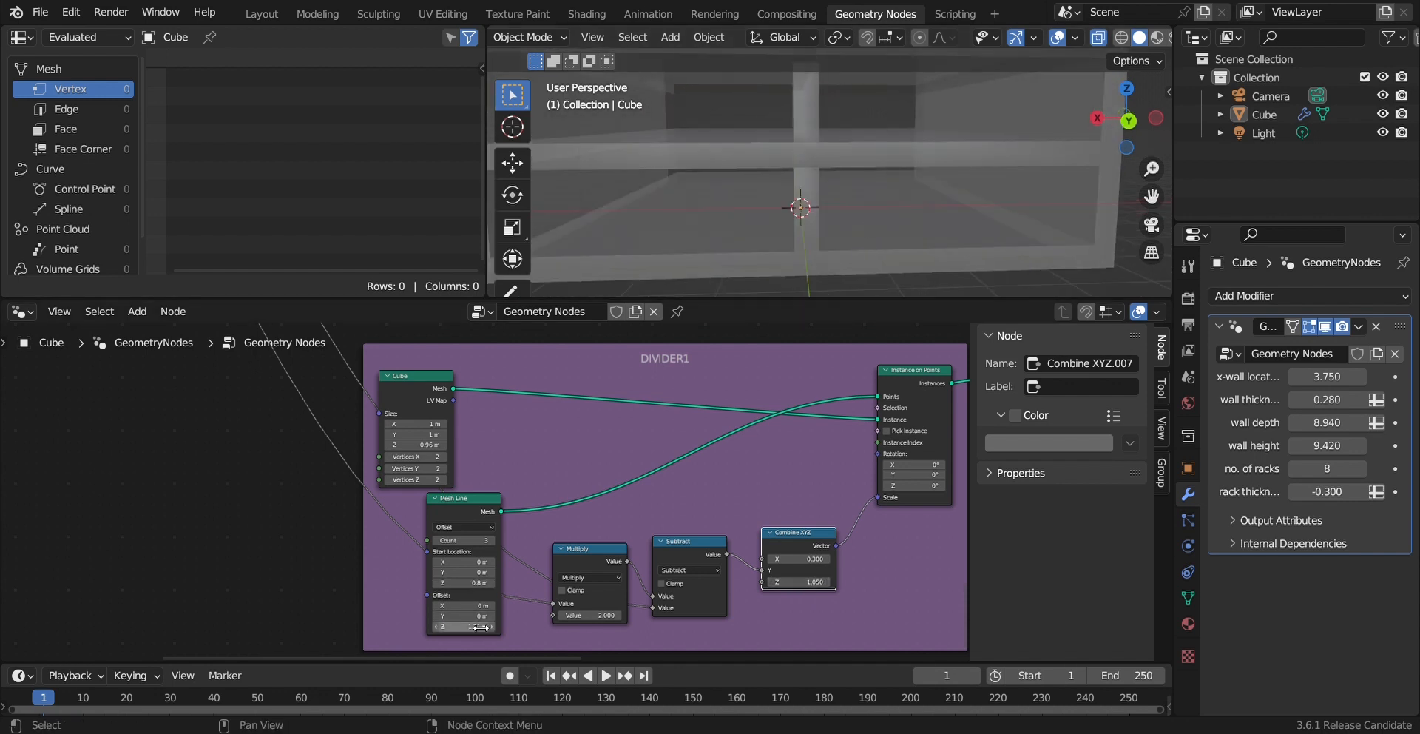
Step: Set DIVIDER1's Mesh Line offset Z to 1.3 m while facing the shelf straight on
click(1129, 120)
scroll(802, 244, down, 4)
double_click(466, 627)
text(1.3)
key(Return)
Step: Test the shelf's parameters by setting the wall thickness to 0.340 and the wall depth to 6.310
middle_drag(758, 195, 962, 207)
mouse_move(1327, 400)
mouse_down()
mouse_move(1310, 400)
mouse_move(1332, 400)
mouse_up()
drag(1327, 423, 1251, 423)
middle_drag(925, 166, 904, 258)
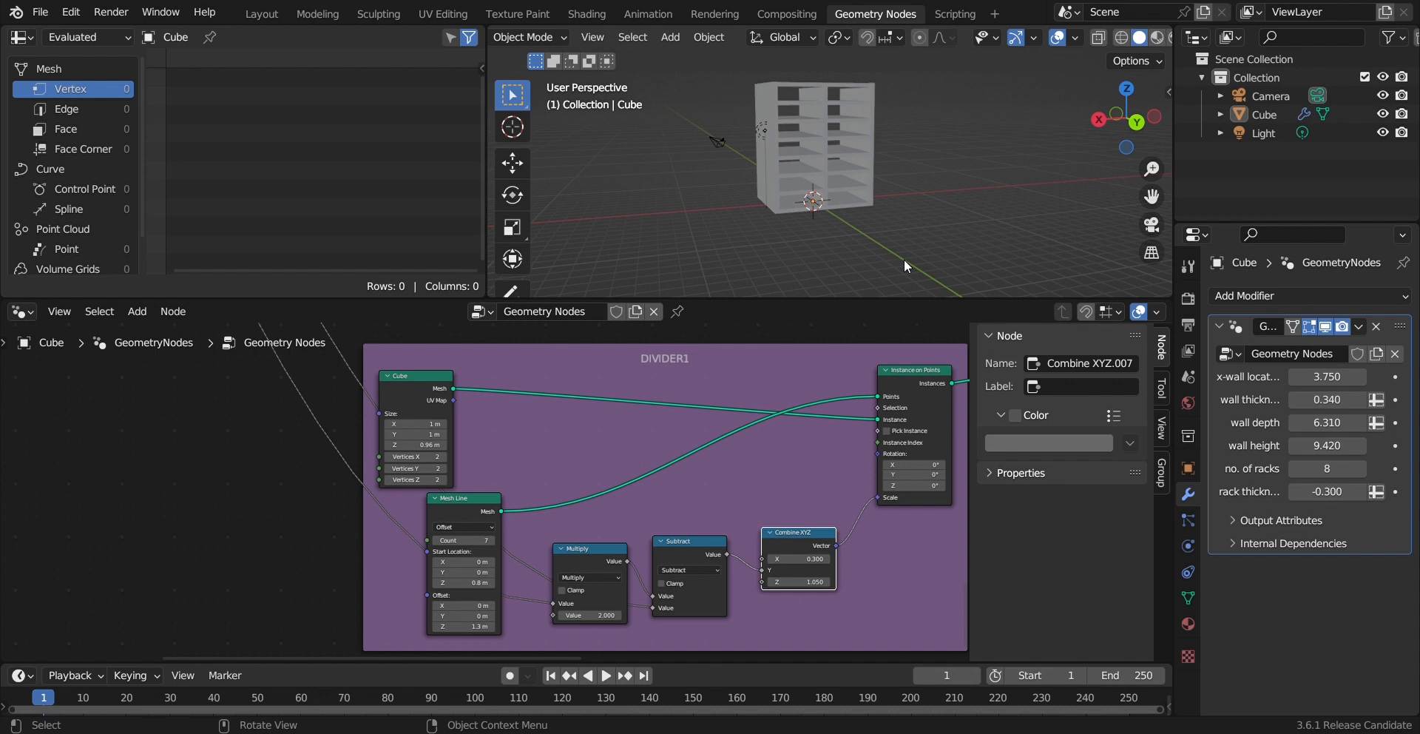
Step: Select the Cube and Mesh Line nodes in the DIVIDER1 frame and nudge them to tidy the node layout
scroll(656, 451, down, 1)
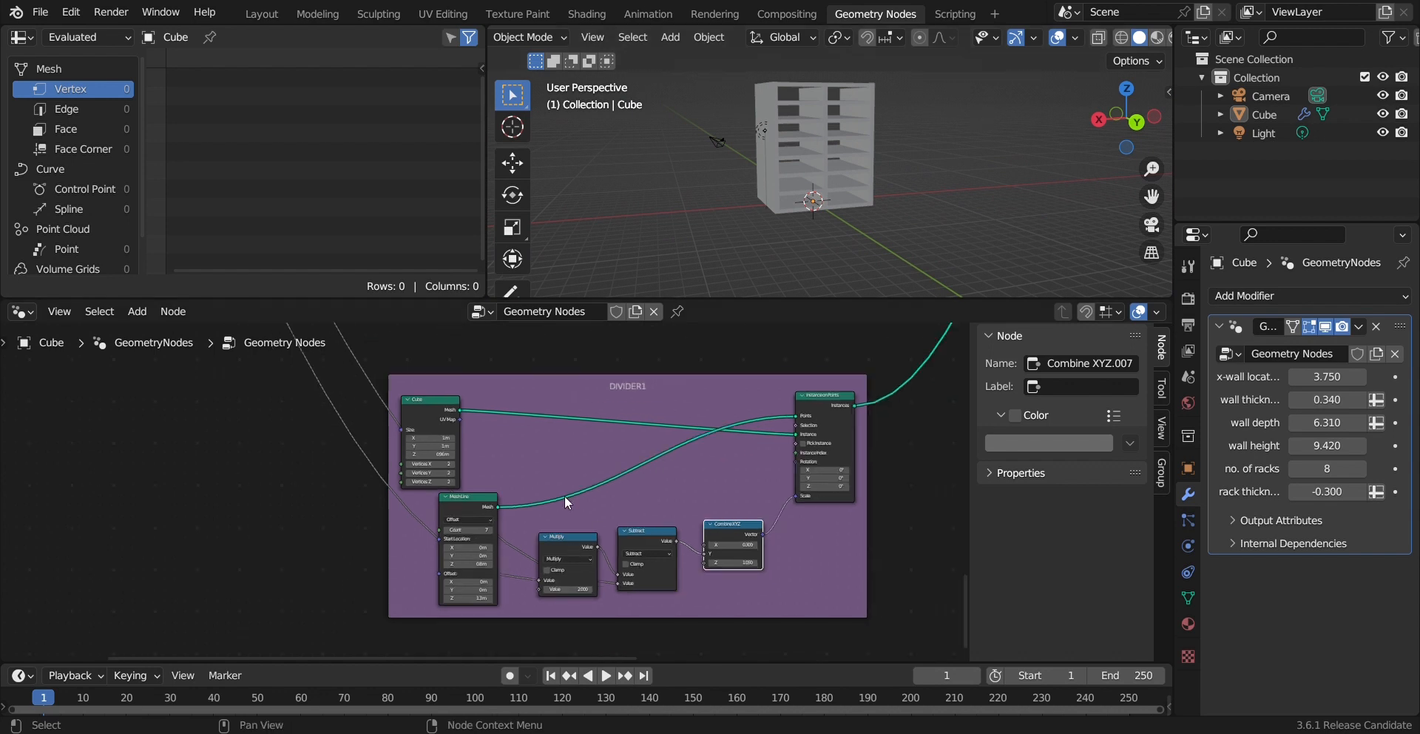
drag(566, 509, 752, 489)
drag(366, 401, 482, 564)
mouse_move(446, 409)
mouse_down()
mouse_move(475, 398)
mouse_move(453, 395)
mouse_up()
scroll(453, 395, down, 1)
middle_drag(539, 424, 592, 486)
drag(651, 452, 645, 429)
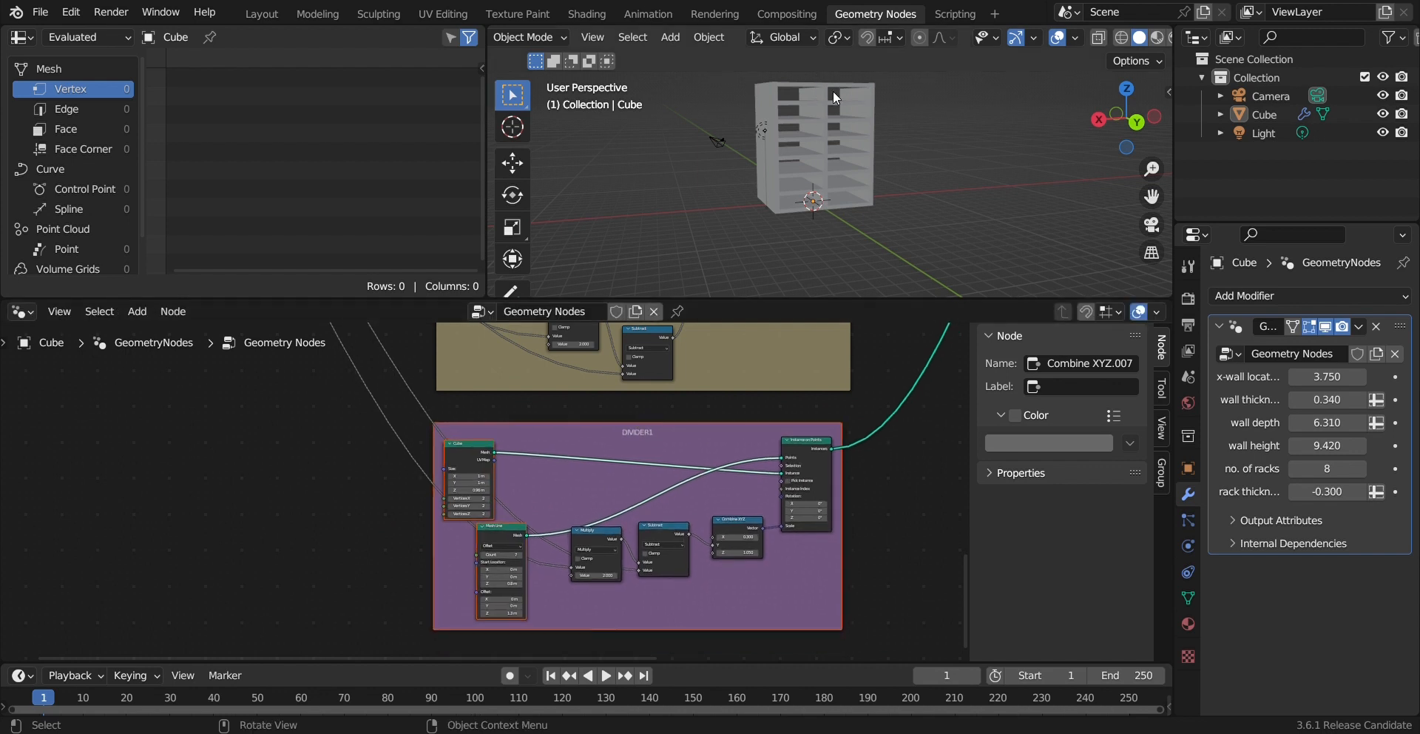
Step: Duplicate the DIVIDER1 frame with all its nodes and place the copy directly below the original
scroll(745, 466, down, 2)
middle_drag(731, 477, 680, 460)
click(665, 418)
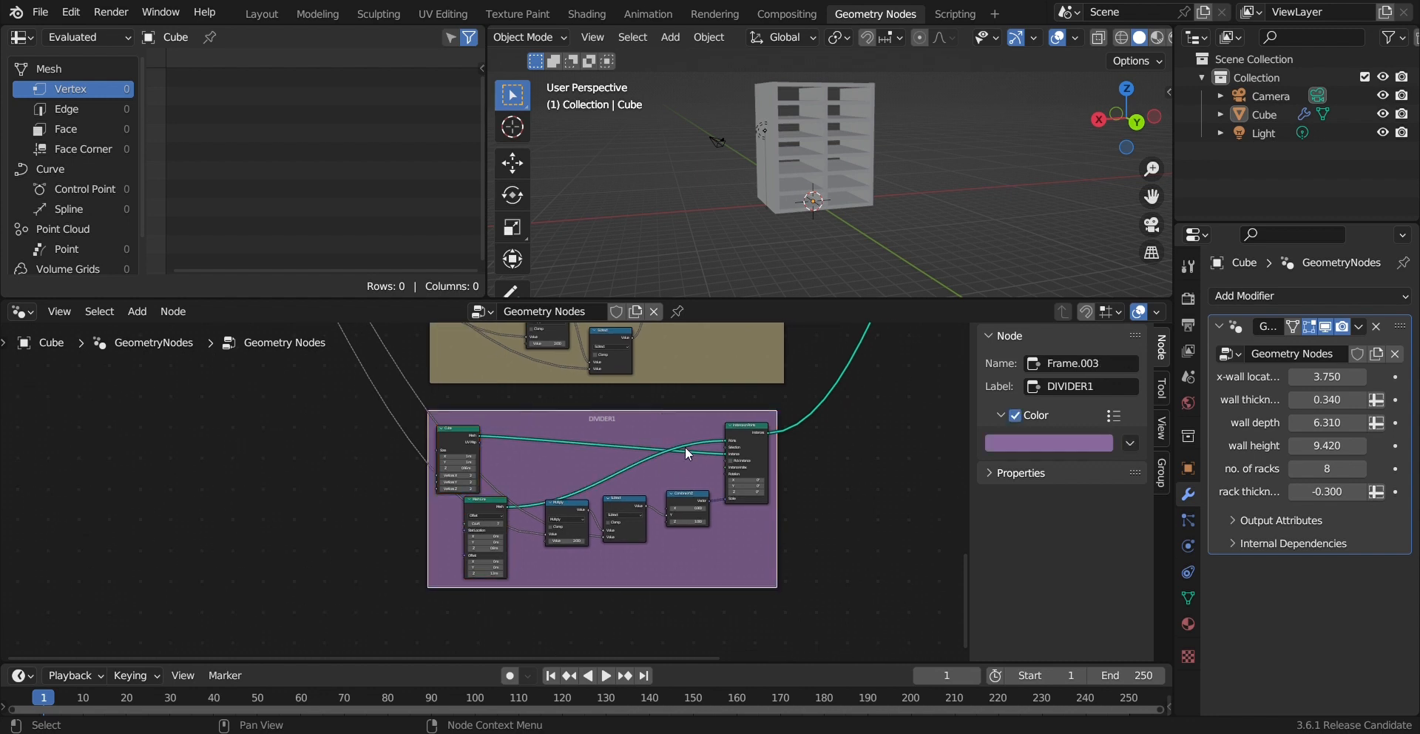
scroll(685, 447, down, 2)
drag(771, 565, 426, 434)
scroll(569, 446, down, 1)
middle_drag(626, 461, 626, 437)
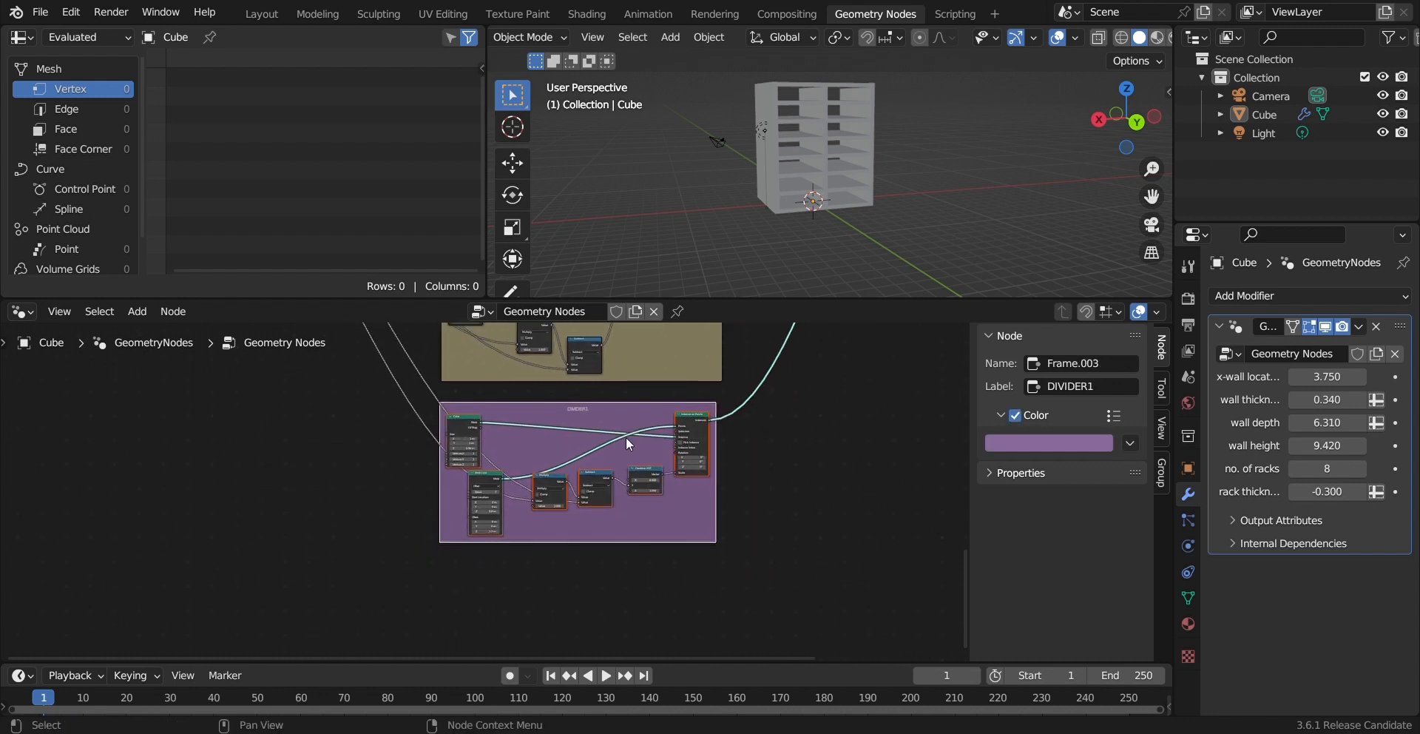
key(shift+d)
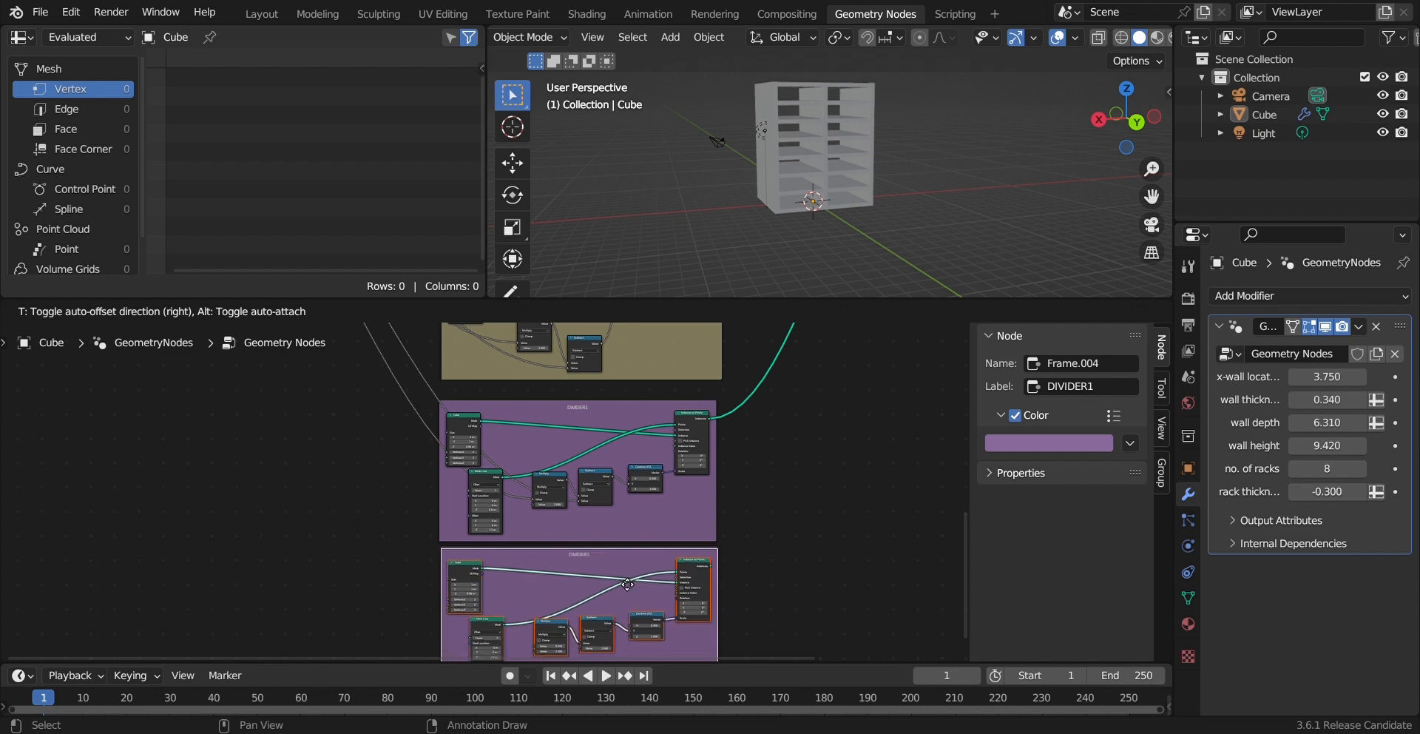
click(621, 593)
Step: Reduce the shelf's no. of racks to 3
scroll(700, 486, up, 4)
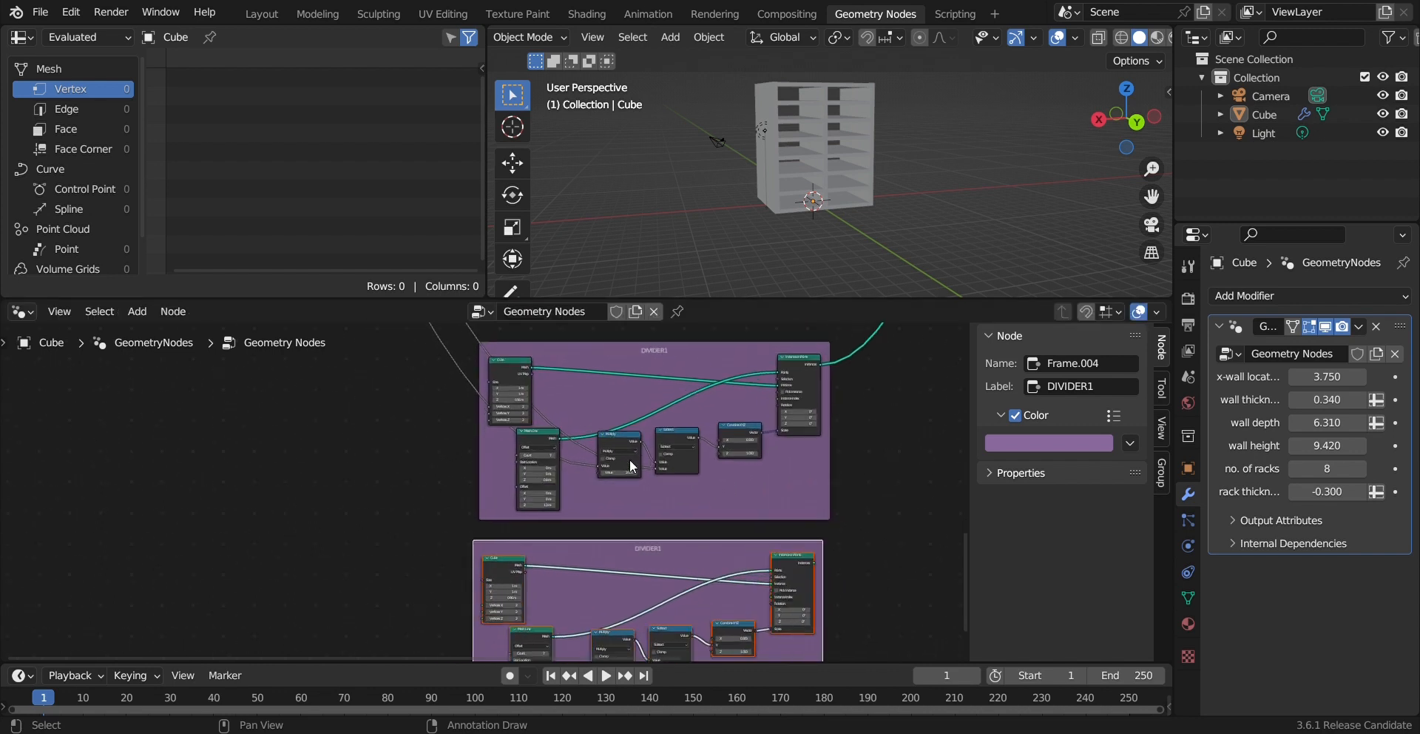
shift+scroll(632, 481, down, 5)
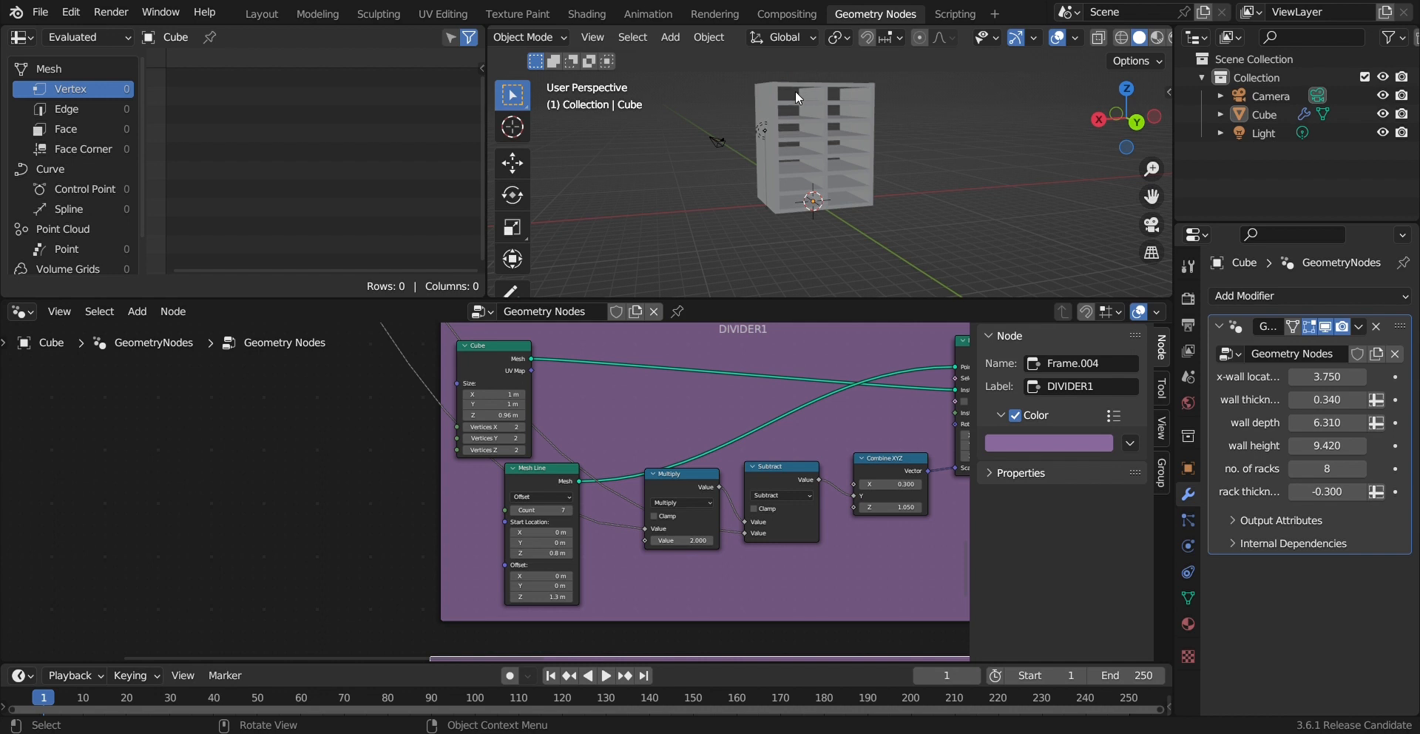
middle_drag(779, 219, 799, 189)
click(1293, 471)
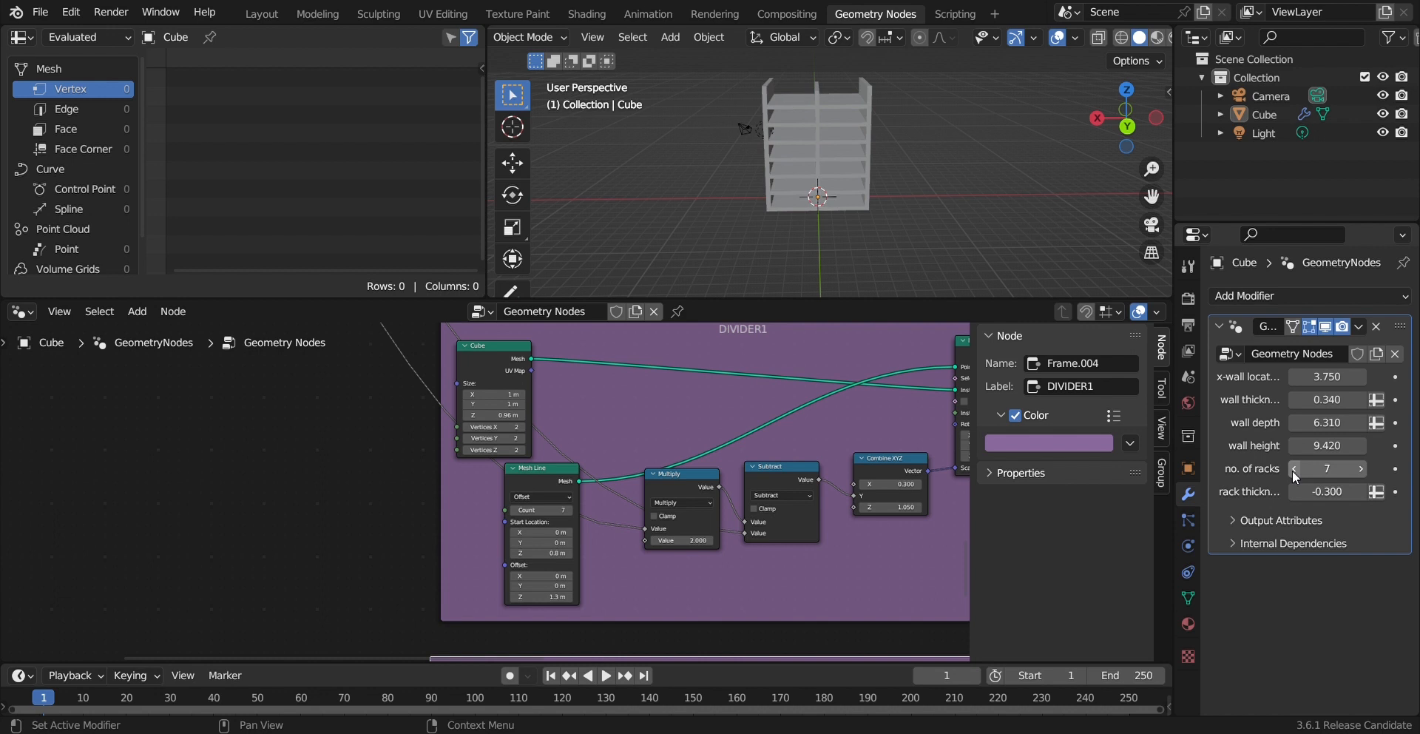
click(1293, 471)
click(1293, 471)
click(1293, 470)
click(1293, 470)
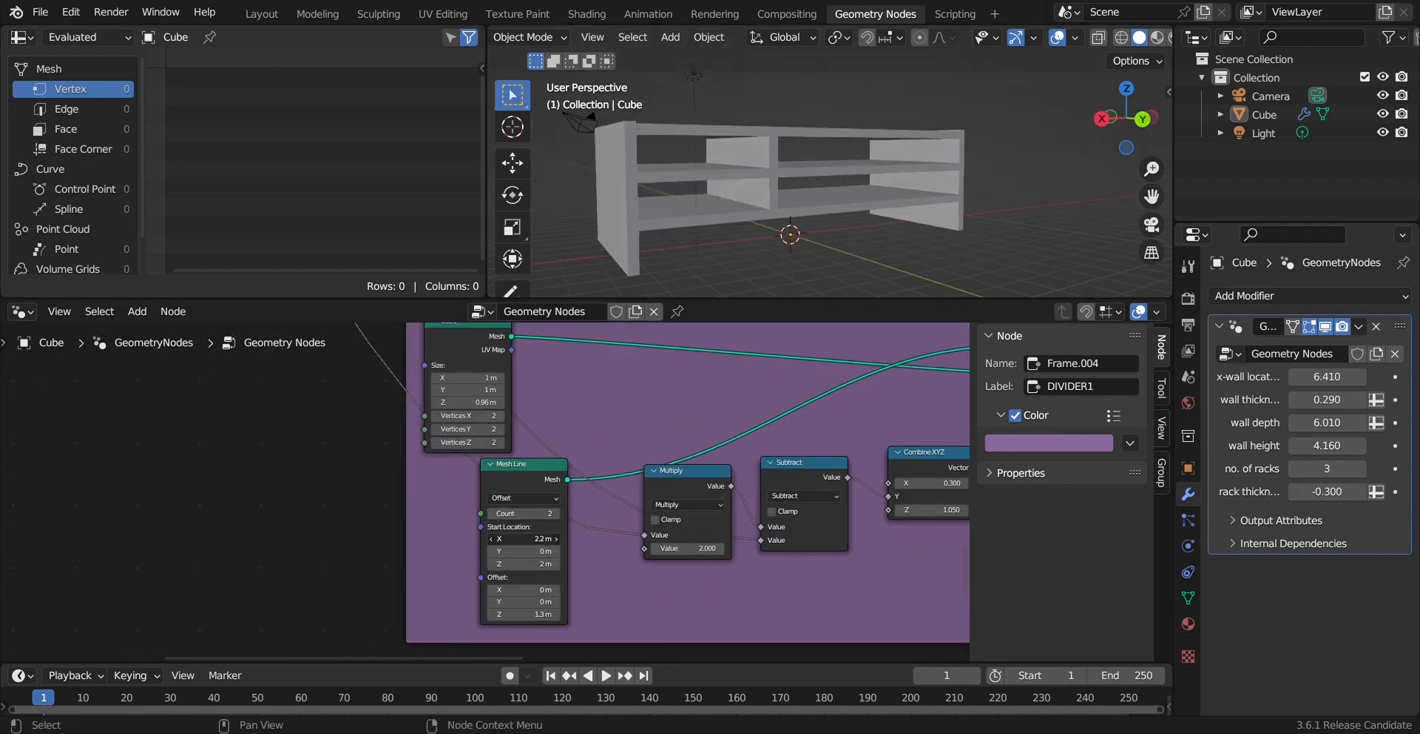
Step: Set the original DIVIDER1 Mesh Line's start X to 2.9 m and reduce its Count to 1
drag(524, 538, 575, 538)
middle_drag(803, 221, 789, 216)
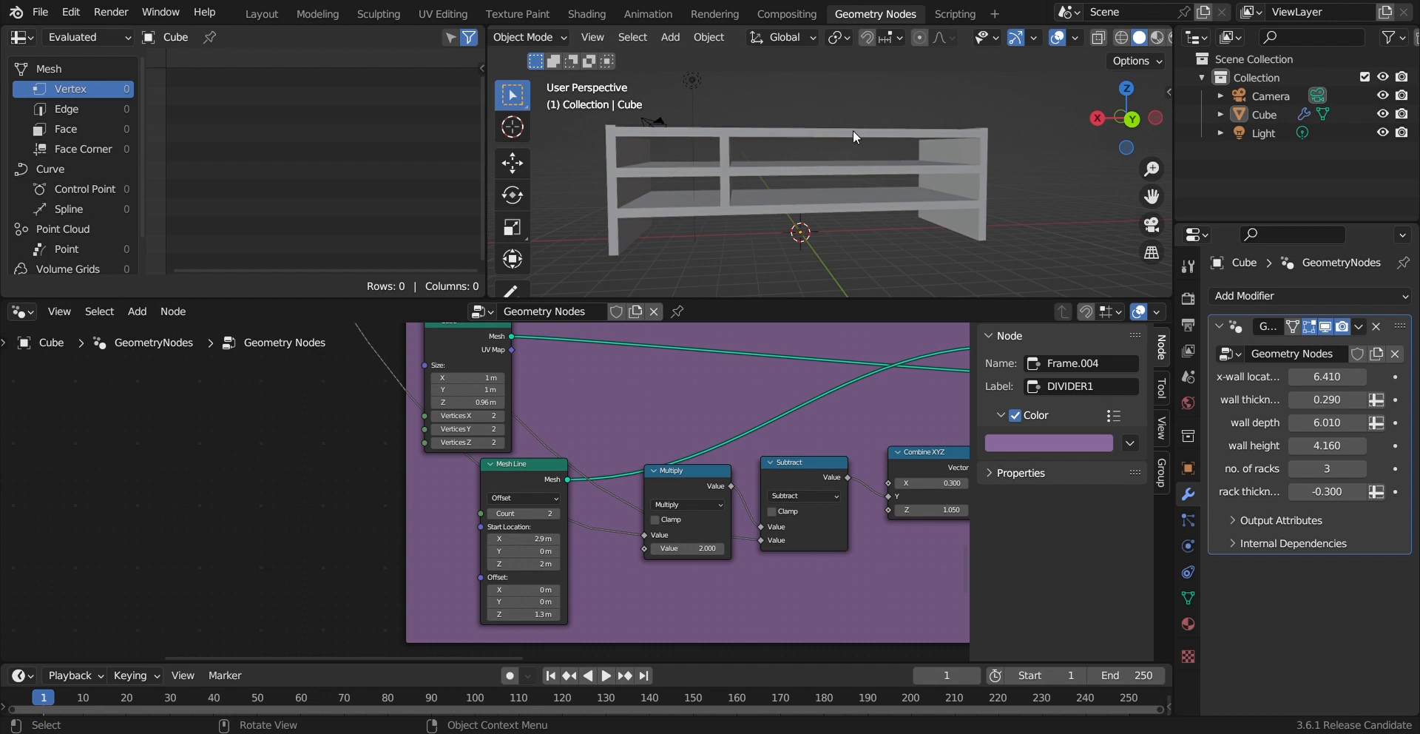
scroll(605, 459, down, 1)
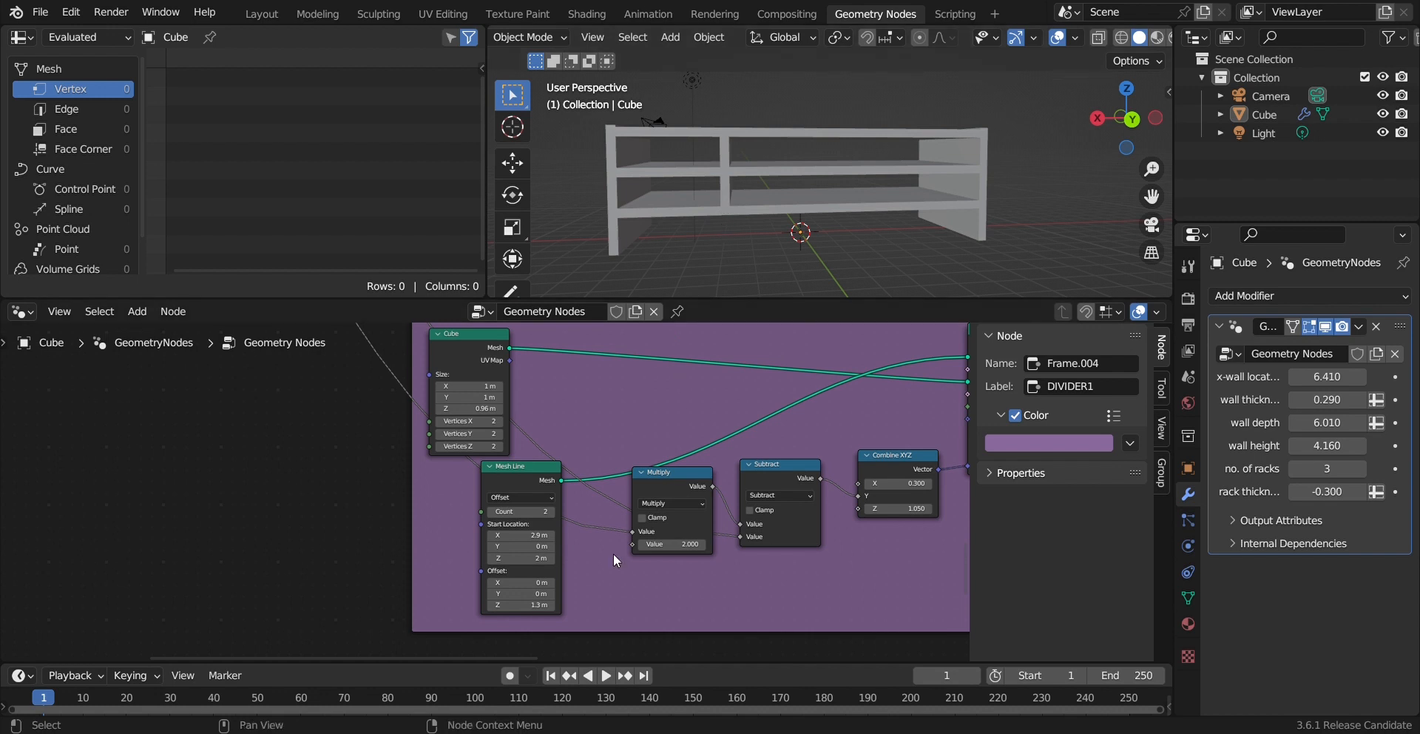
scroll(512, 504, down, 1)
scroll(527, 474, down, 1)
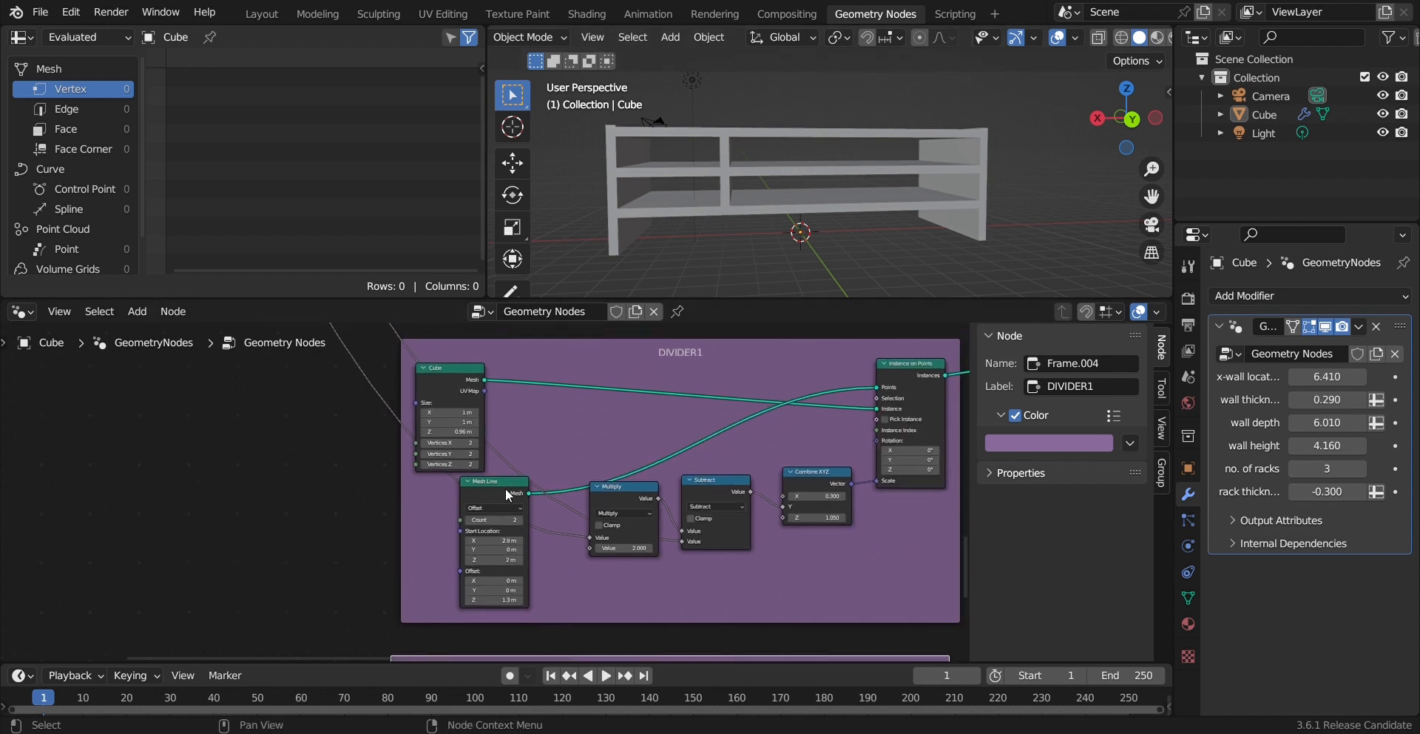
click(469, 520)
Step: Connect the duplicated divider frame's Instance on Points output to Join Geometry and adjust its Mesh Line start location
scroll(568, 476, down, 3)
middle_drag(584, 495, 554, 418)
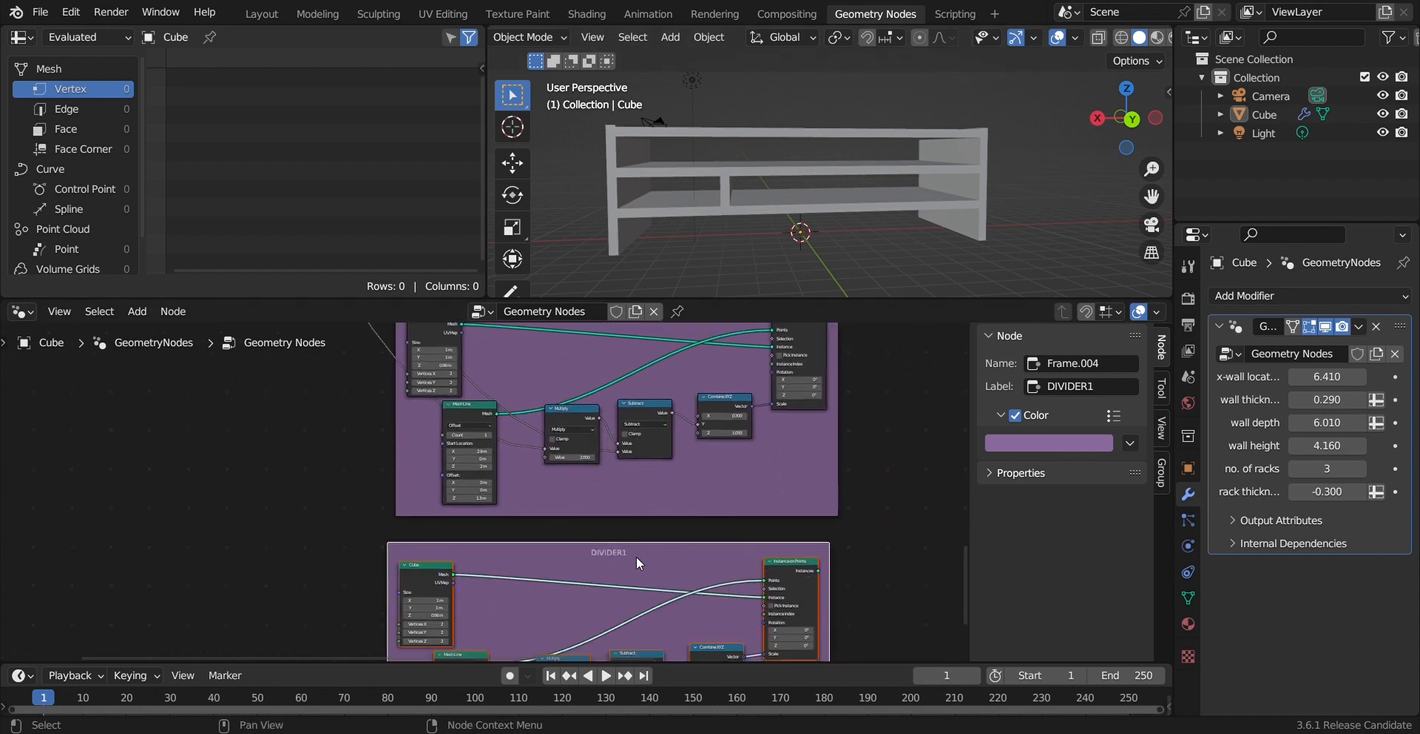
key(KP_Decimal)
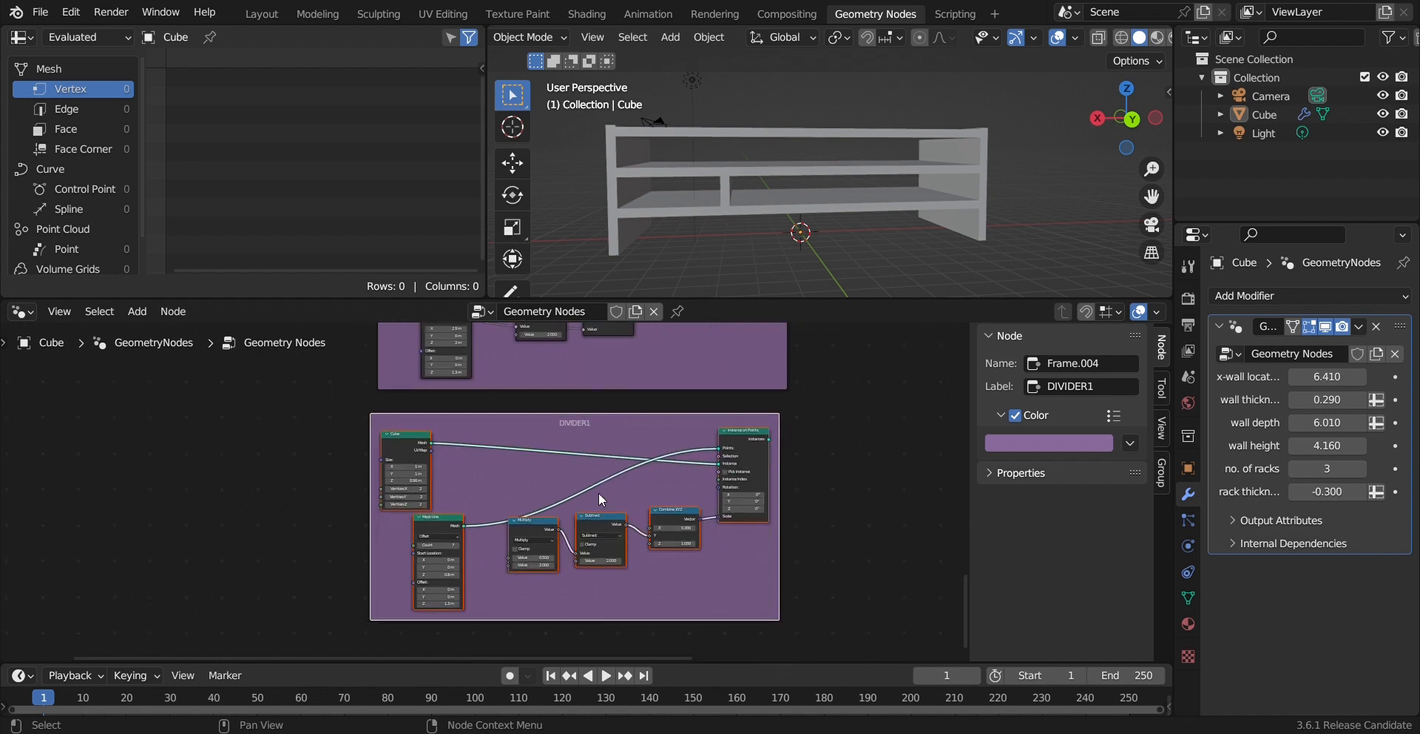
middle_drag(477, 517, 330, 594)
scroll(499, 487, up, 1)
drag(654, 496, 780, 291)
scroll(473, 510, up, 3)
drag(459, 541, 490, 541)
click(427, 491)
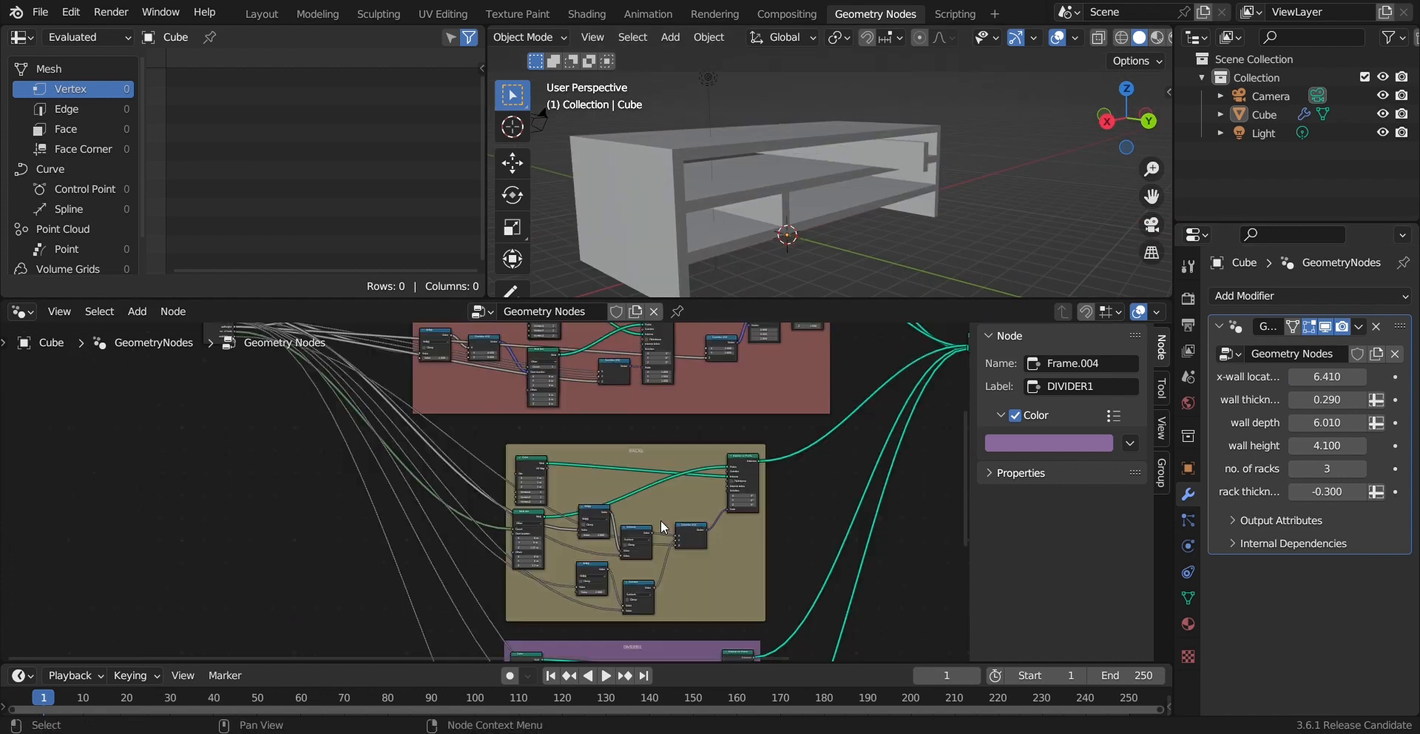
Step: Connect the duplicated divider frame's Math node to the Group Input node and check both dividers in the shelf
drag(271, 522, 287, 487)
middle_drag(836, 126, 703, 151)
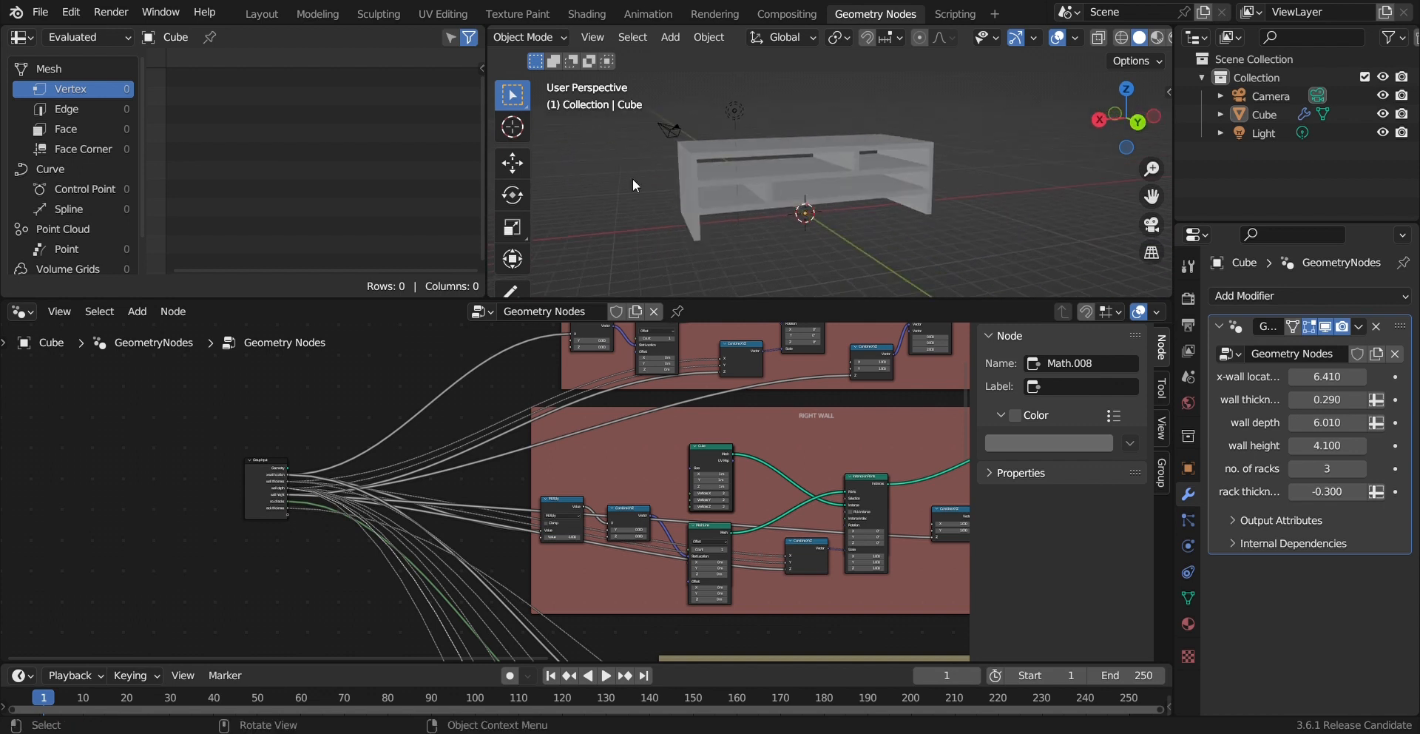
middle_drag(845, 166, 850, 225)
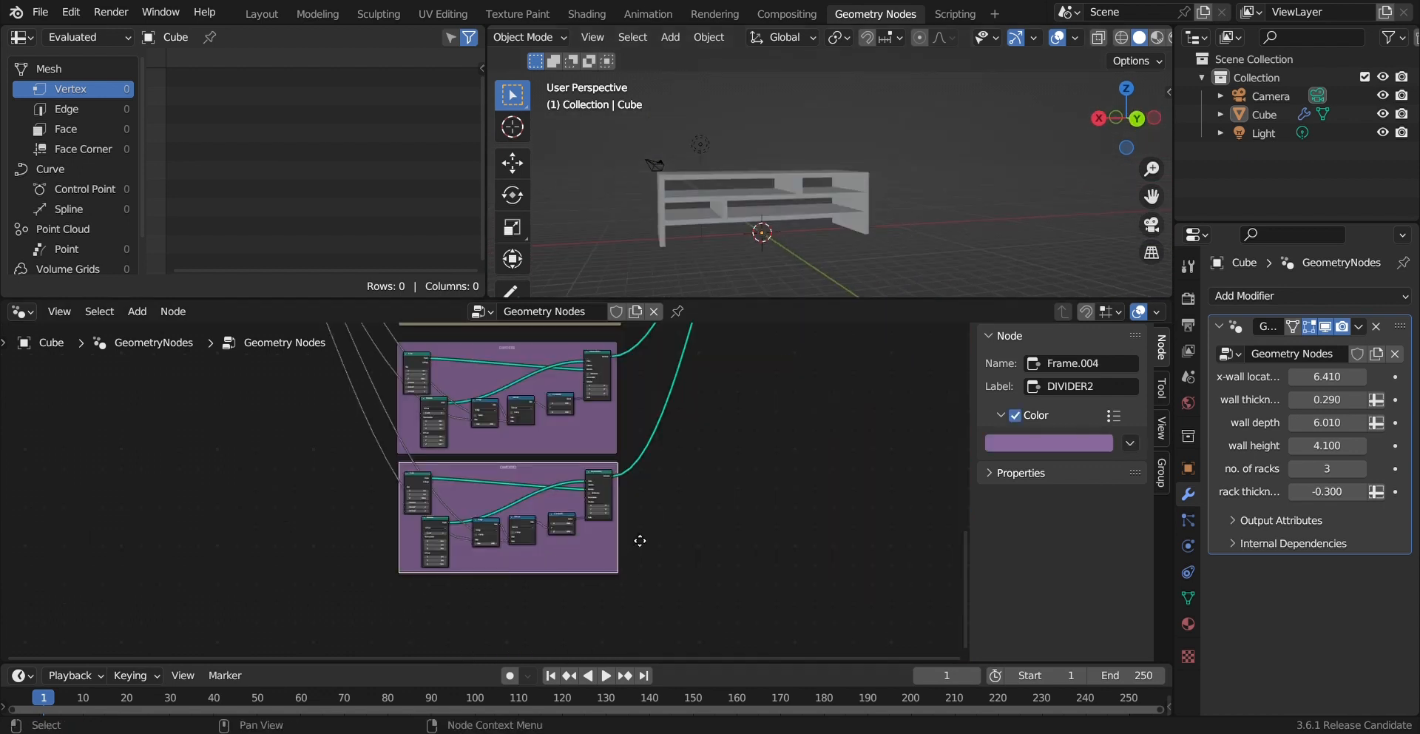
middle_drag(640, 541, 779, 516)
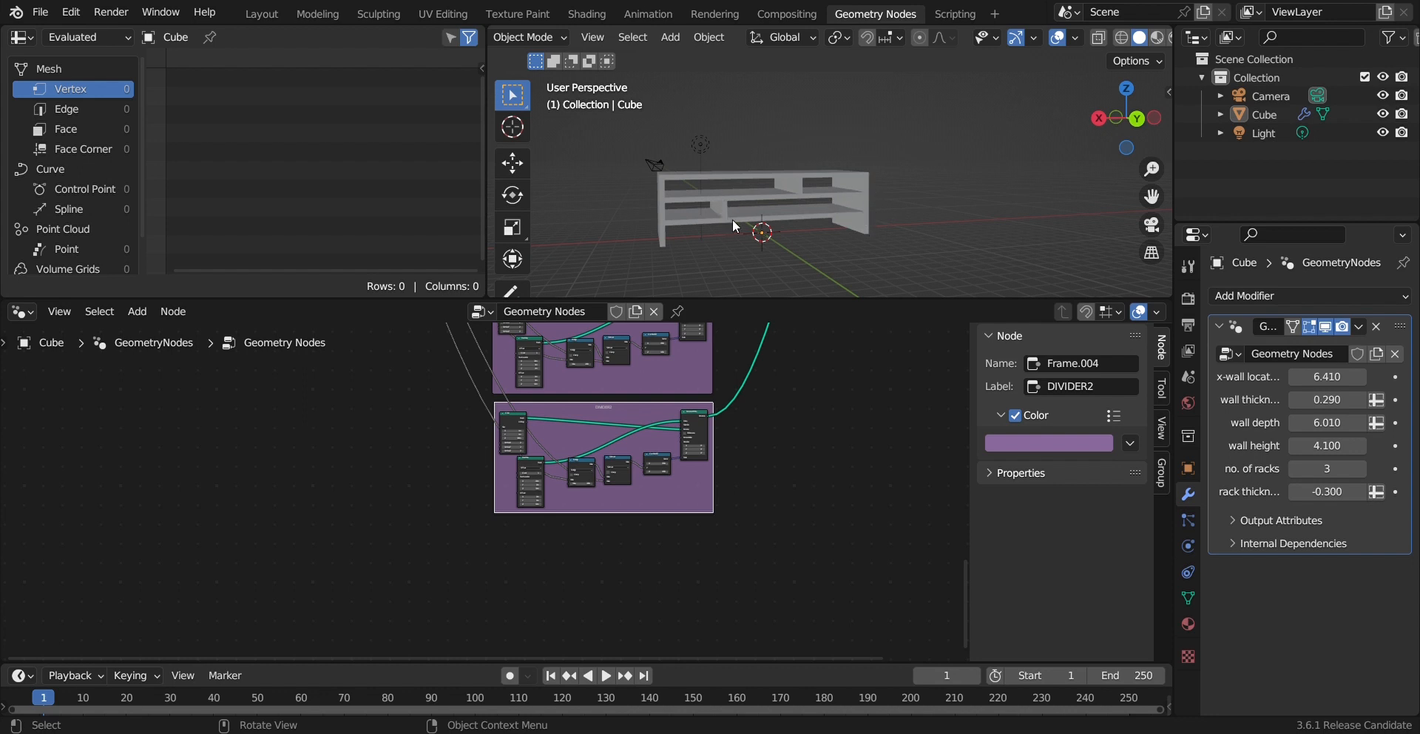
Step: Set the wall height to 5.890 and move the Mesh Line node slightly within the RACKS frame
middle_drag(830, 166, 758, 172)
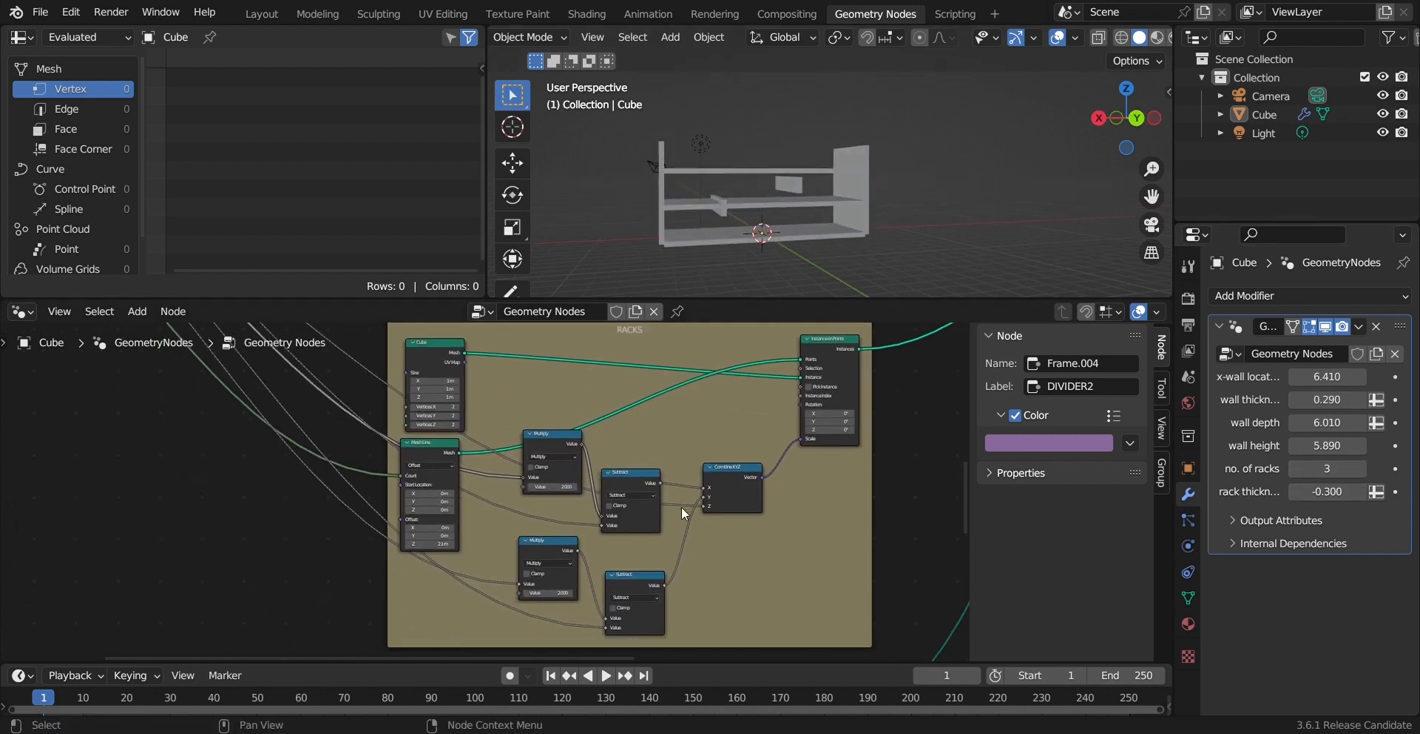
drag(440, 449, 477, 457)
drag(477, 458, 472, 458)
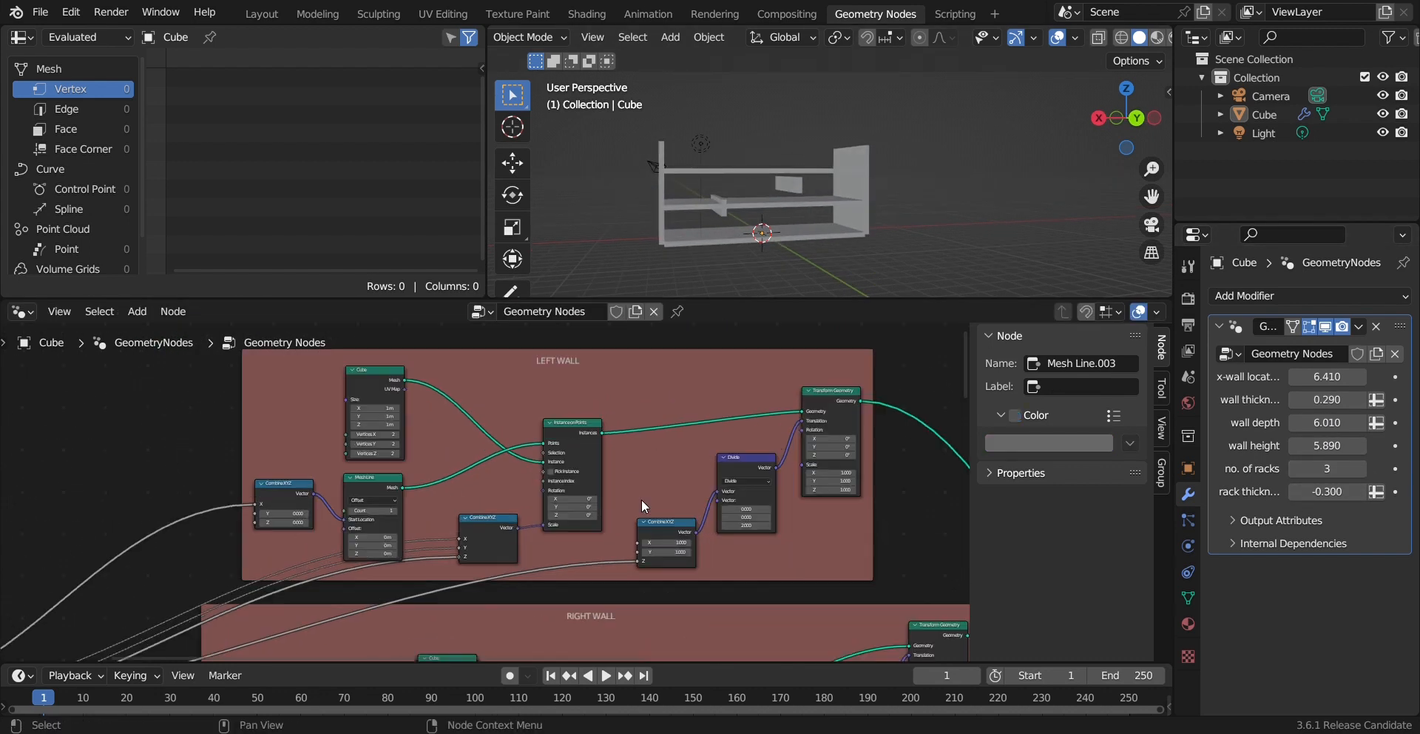
Step: Examine how the bottom rack meets the shelf walls and look over the wall and RACKS node frames
middle_drag(644, 503, 684, 514)
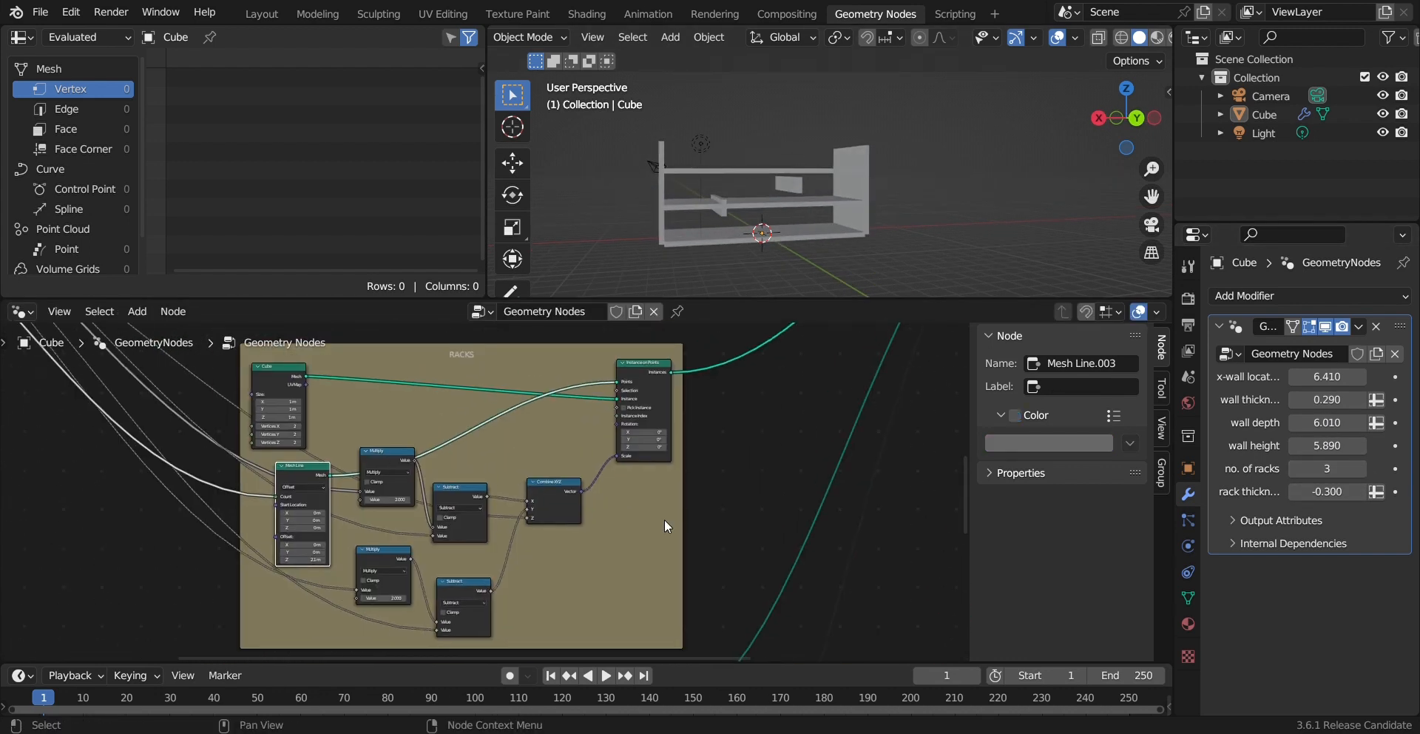
scroll(682, 233, up, 6)
mouse_move(691, 241)
middle_down()
mouse_move(845, 198)
mouse_move(689, 229)
mouse_move(701, 251)
middle_up()
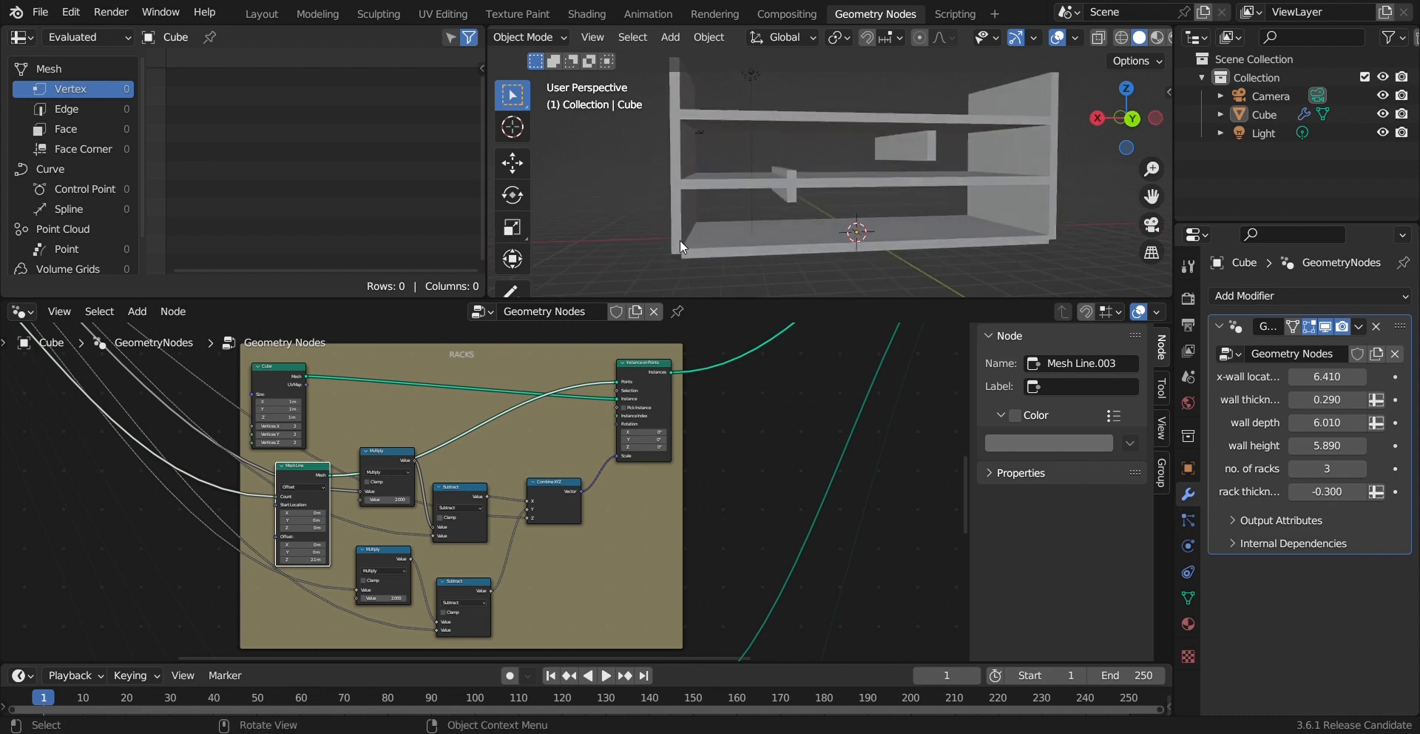
mouse_move(695, 242)
middle_down()
mouse_move(715, 224)
mouse_move(739, 234)
mouse_move(710, 241)
middle_up()
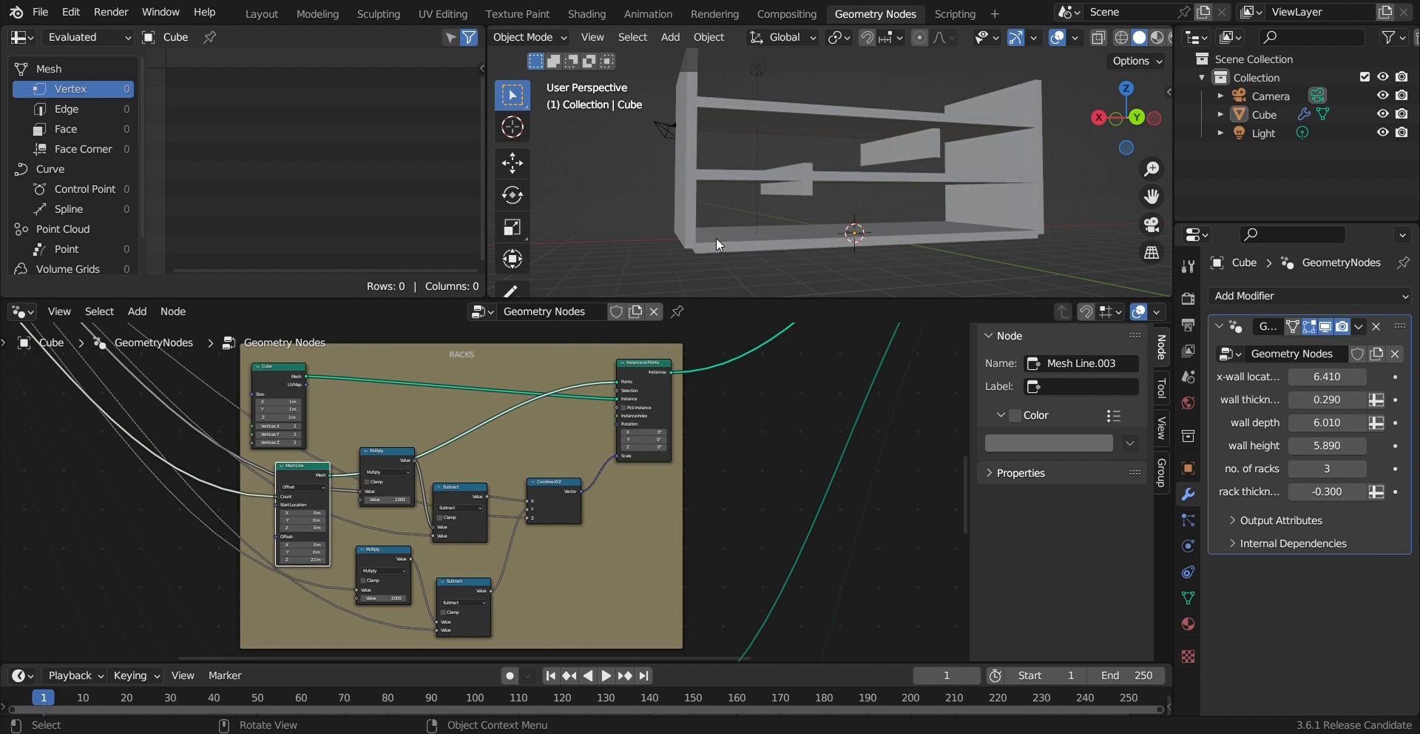
scroll(707, 435, down, 7)
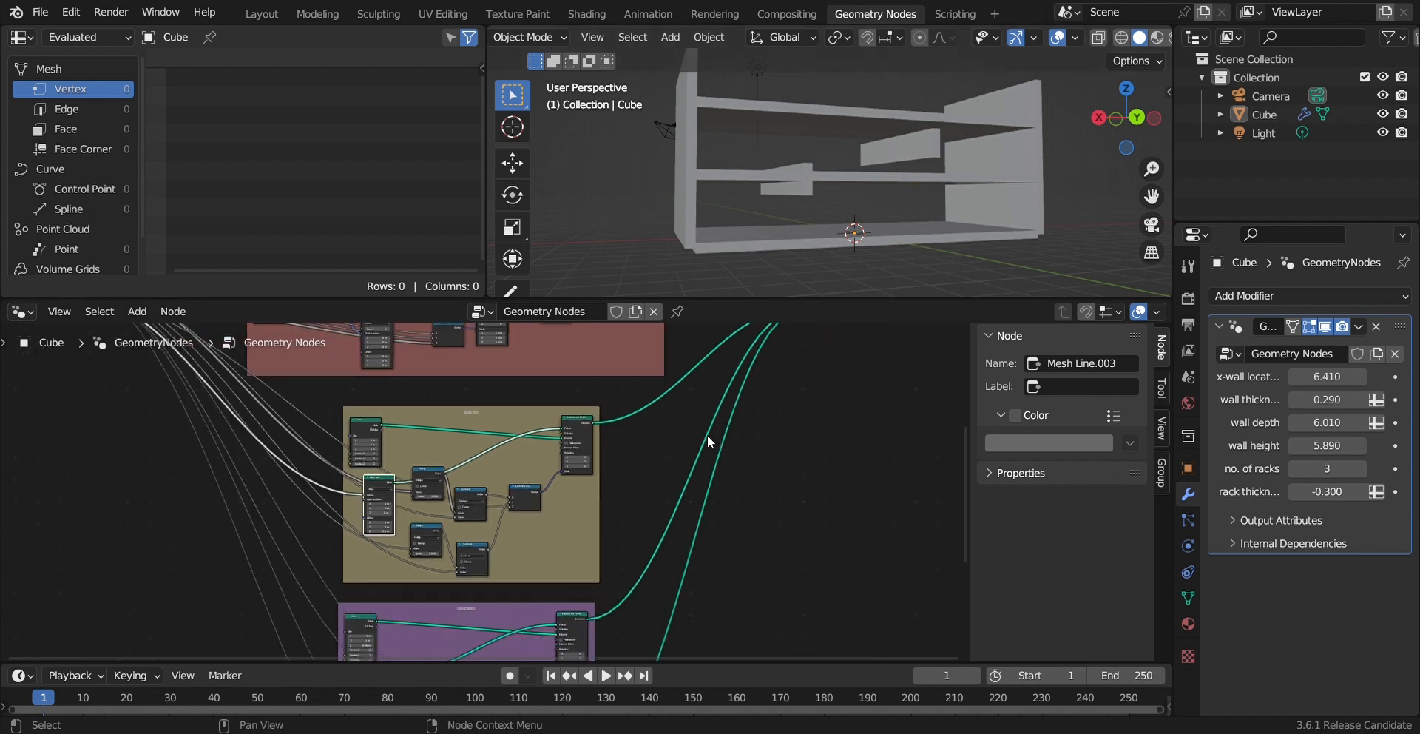
middle_drag(705, 432, 681, 554)
scroll(680, 553, down, 3)
middle_drag(655, 442, 685, 590)
middle_drag(691, 533, 701, 419)
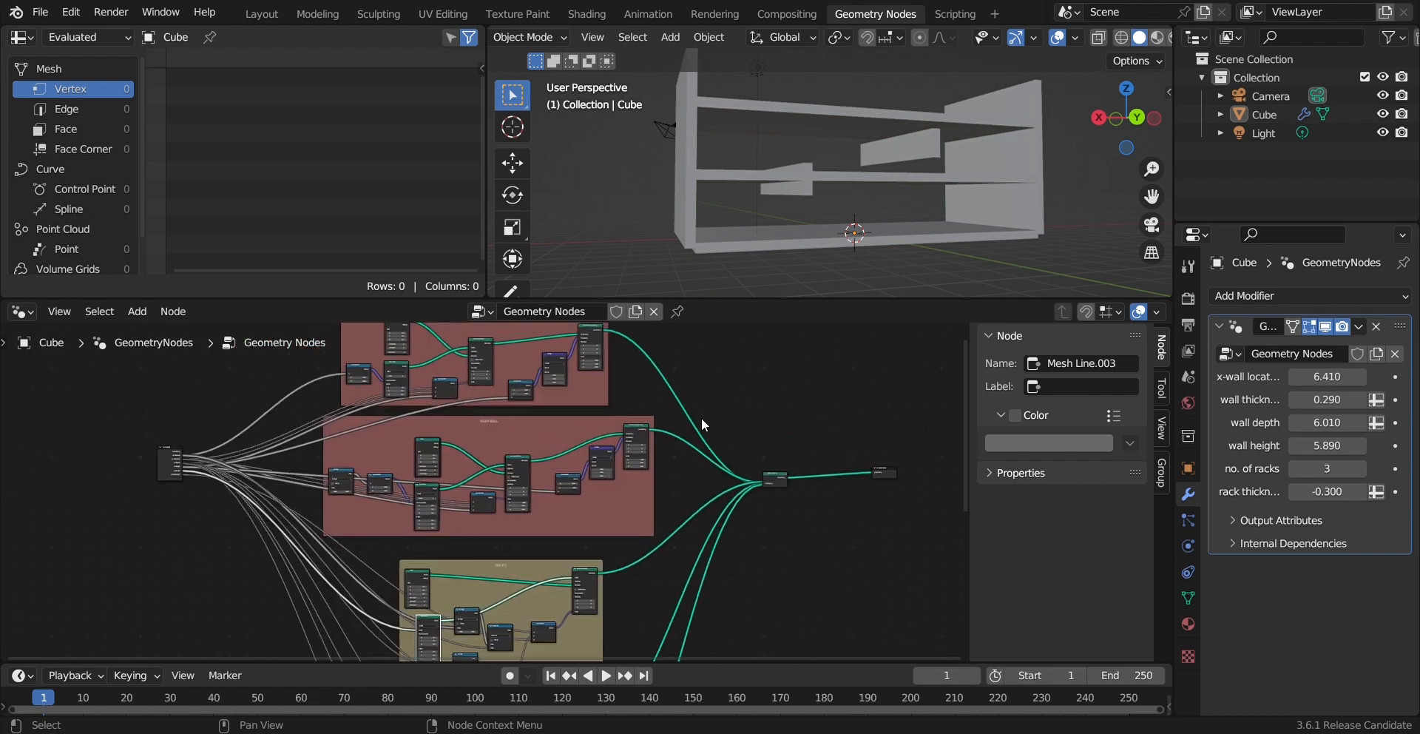
Step: Insert a Transform Geometry node between the RACKS frame's Instance on Points output and the Join Geometry node
scroll(613, 504, up, 6)
middle_drag(753, 454, 636, 417)
scroll(700, 457, up, 3)
scroll(735, 528, down, 1)
middle_drag(749, 535, 706, 451)
middle_drag(740, 542, 709, 427)
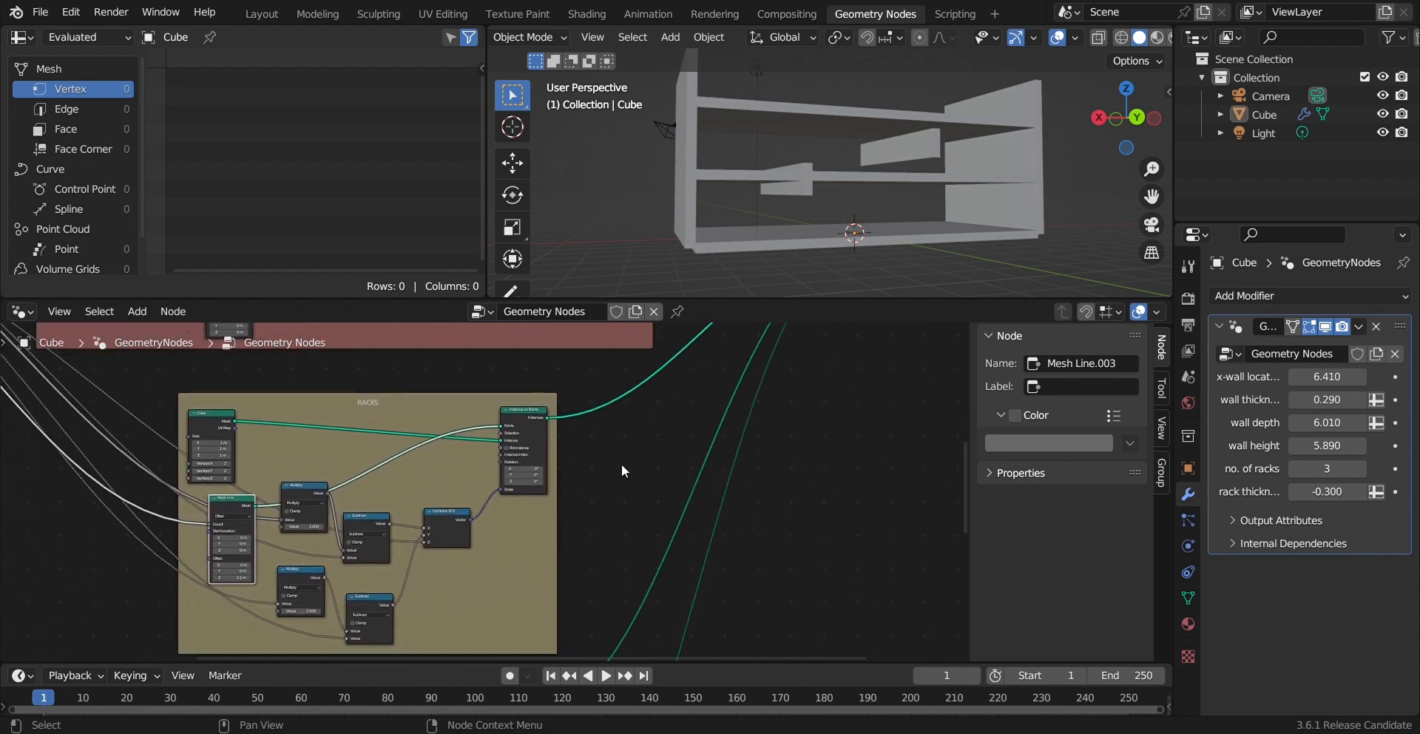
key(shift+a)
text(transfo)
key(Return)
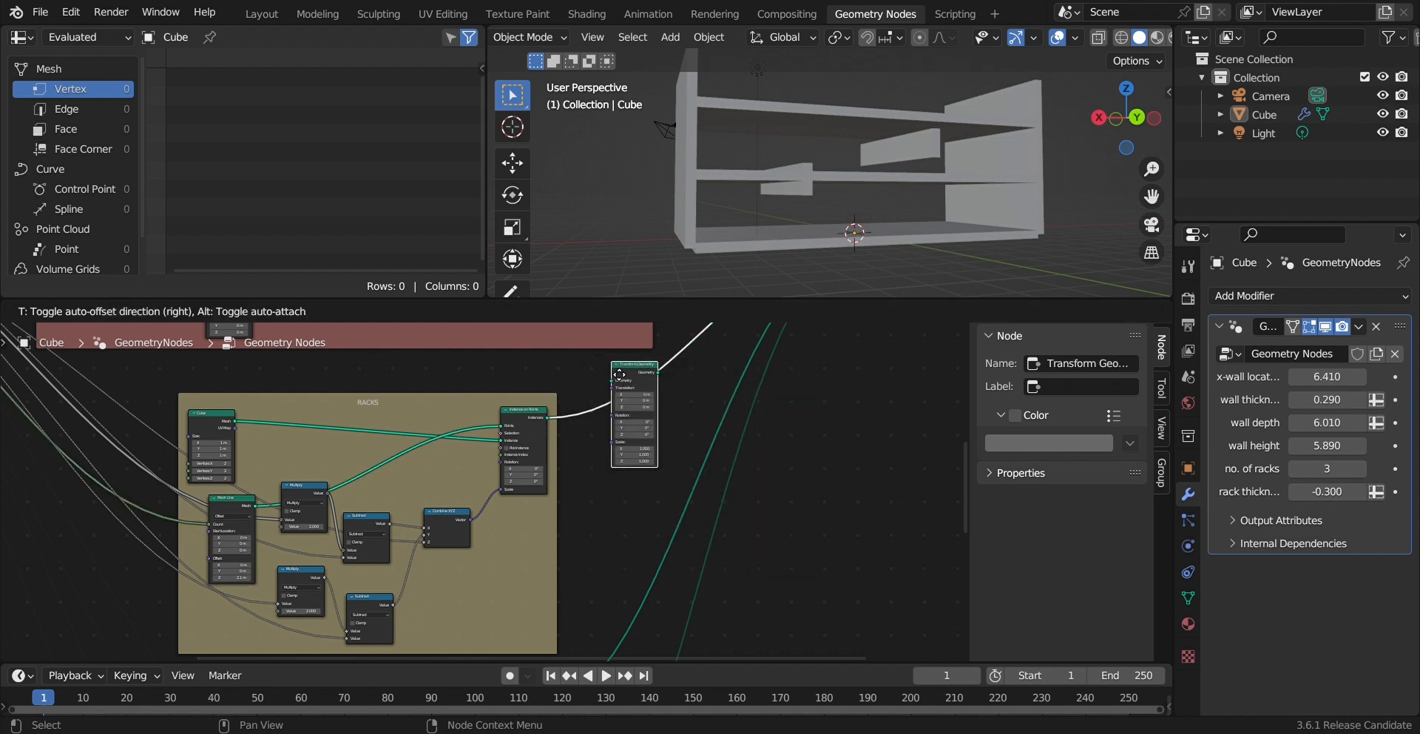
click(638, 374)
drag(657, 373, 762, 378)
scroll(615, 402, down, 2)
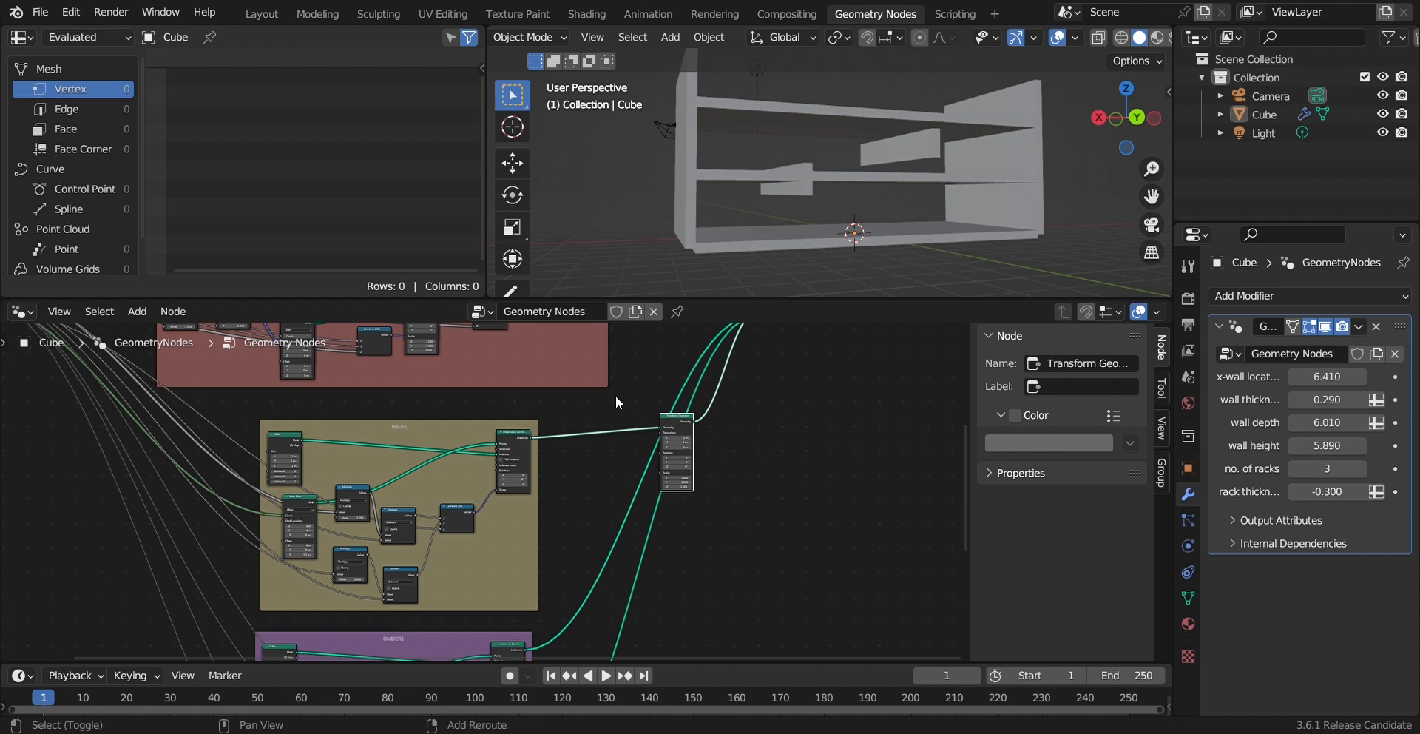
Step: Add a Vector Math node beside the new Transform Geometry node of the racks
key(shift+a)
click(584, 360)
text(vector)
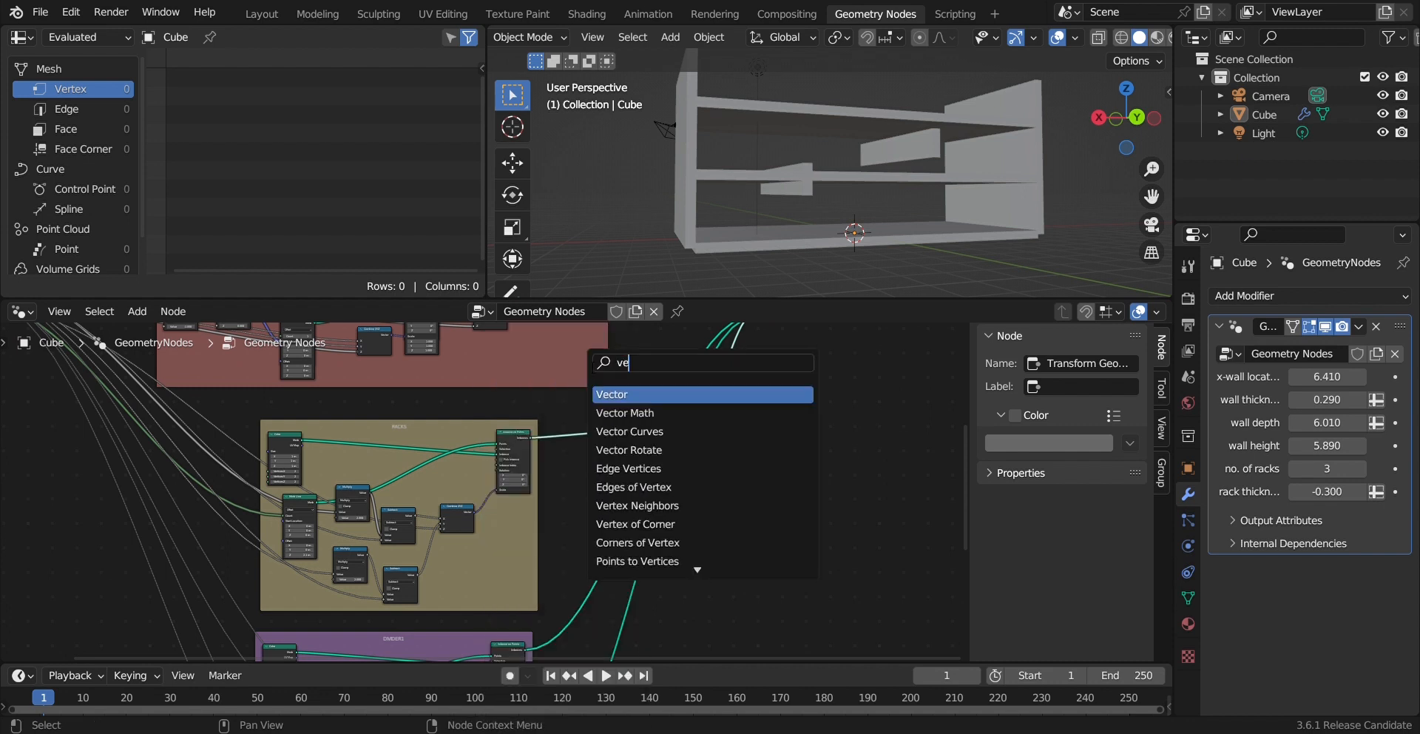
click(627, 413)
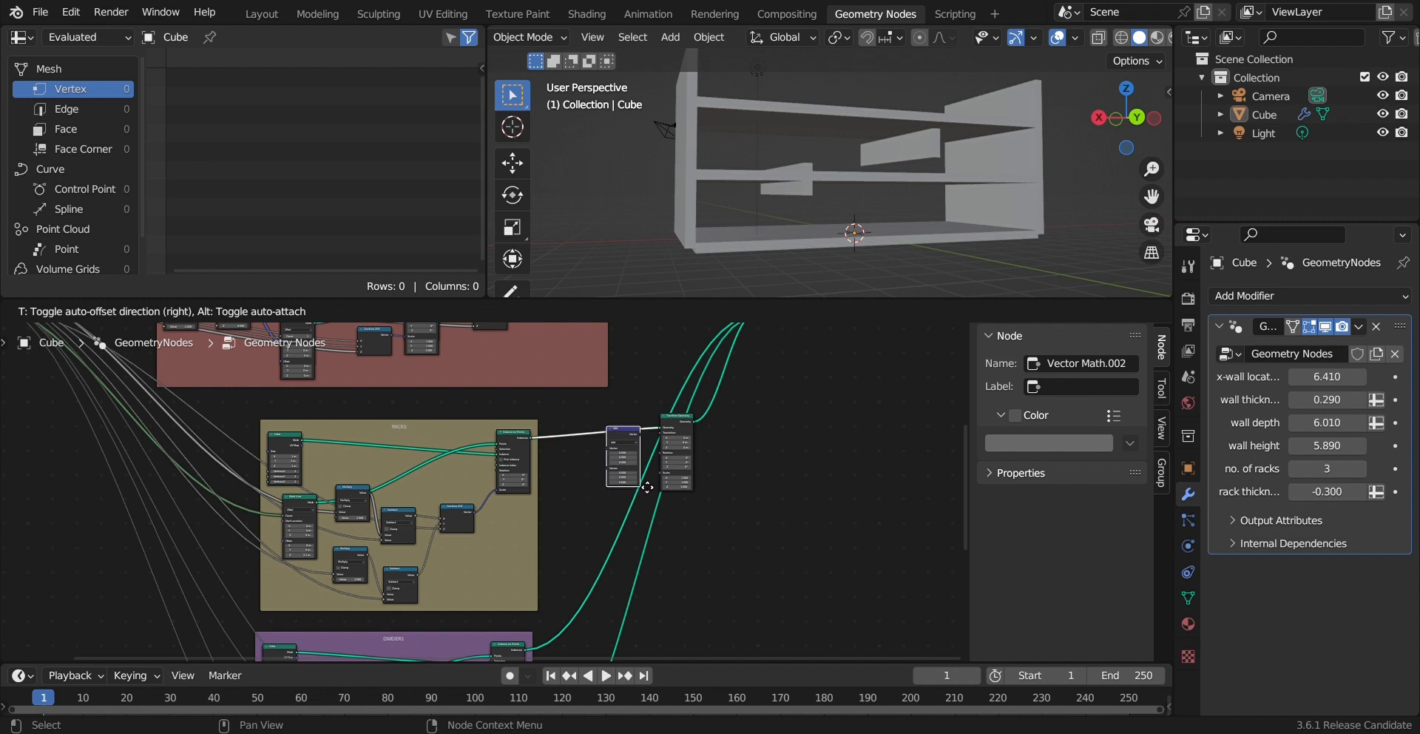
Step: Place the new vector math node beneath the rack geometry link and space it apart from the Transform Geometry node
click(634, 504)
scroll(707, 444, up, 3)
drag(729, 442, 789, 451)
drag(665, 440, 749, 468)
Step: Add a Combine XYZ node between the RACKS frame and the vector math node
key(shift+a)
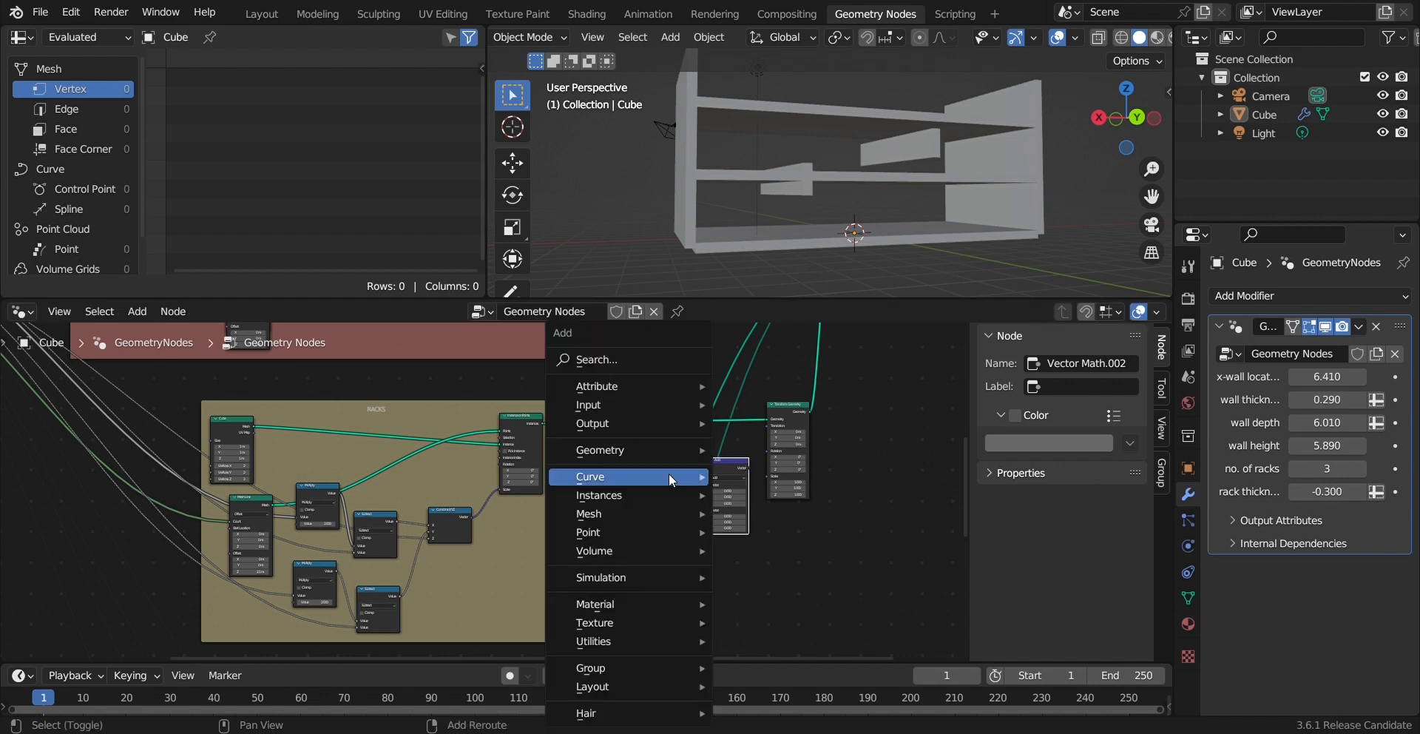
click(593, 367)
text(combin)
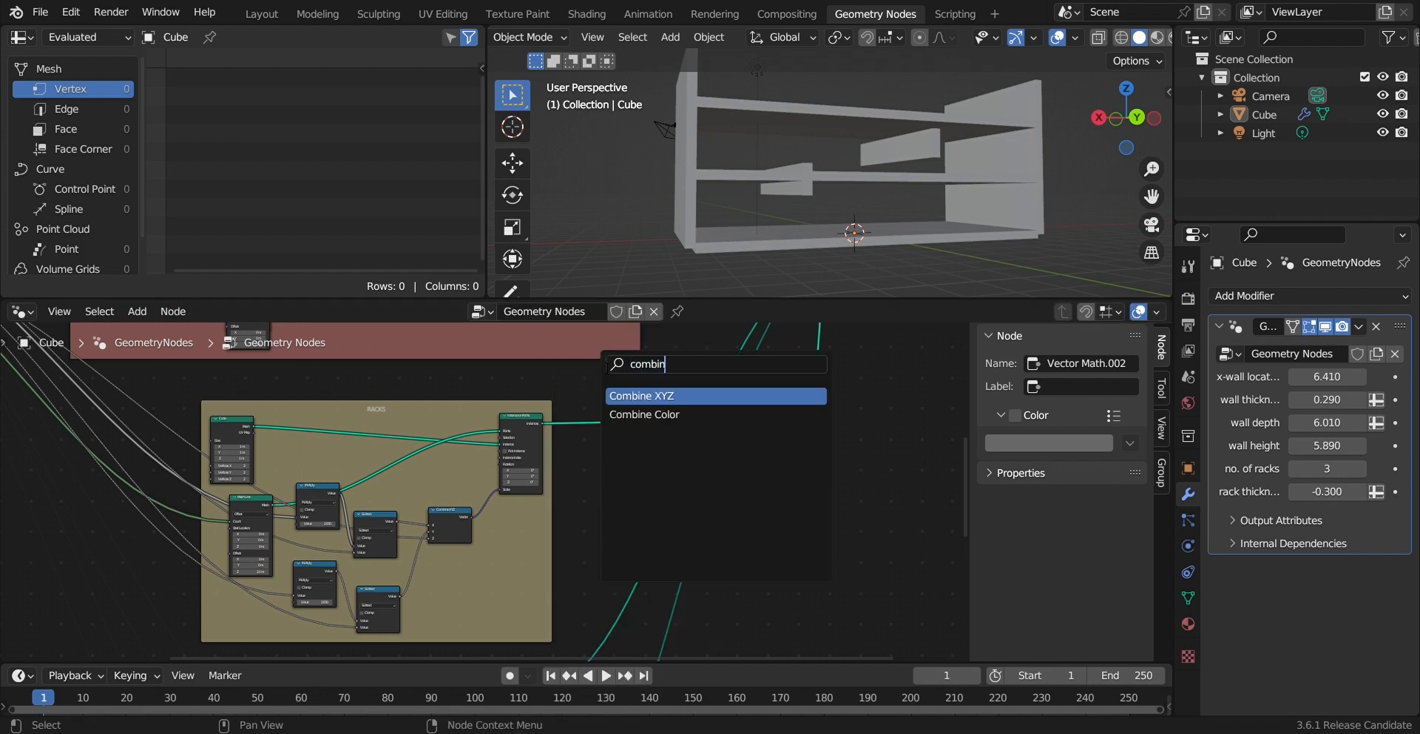
key(Return)
click(659, 517)
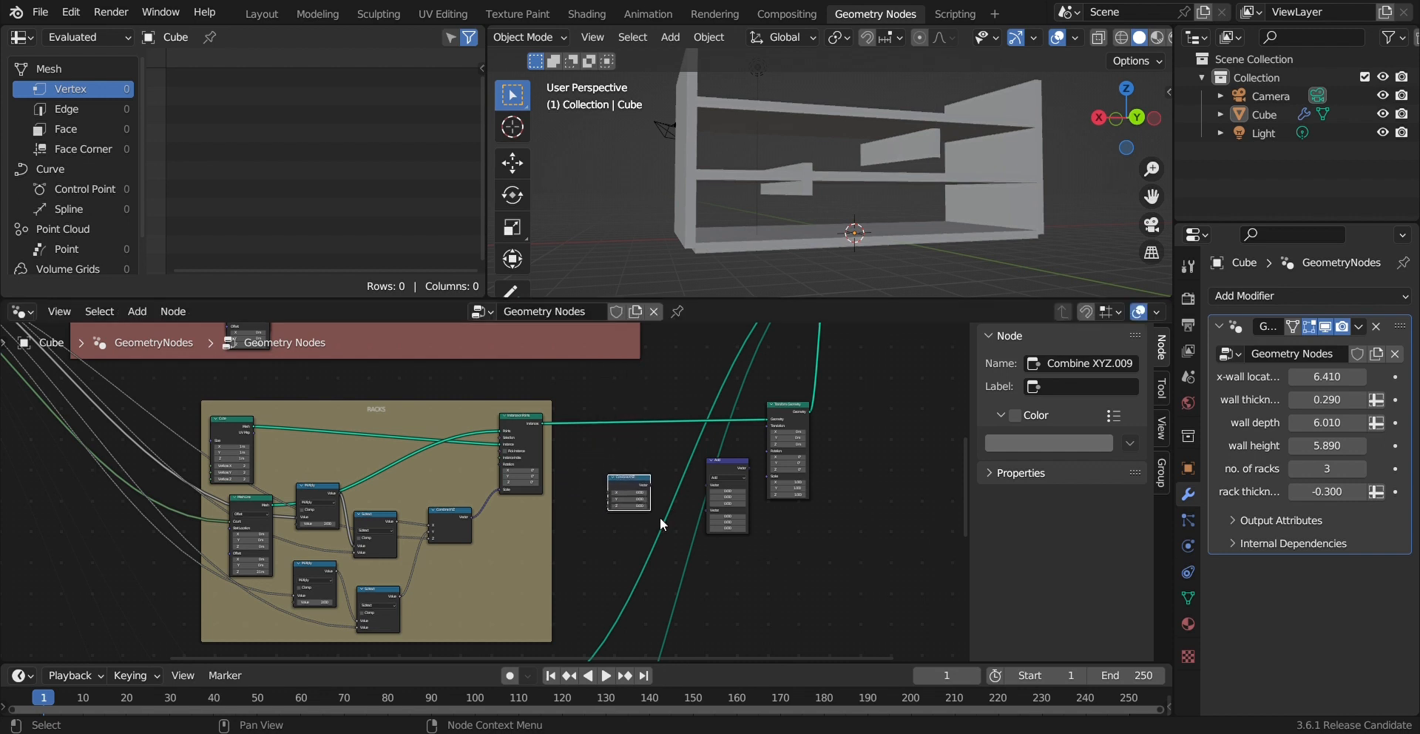
Step: Wire the Combine XYZ vector into the vector math node and that node's output into Transform Geometry's Translation
scroll(724, 501, up, 2)
drag(712, 461, 733, 403)
drag(579, 485, 656, 486)
click(690, 526)
text(2)
key(Return)
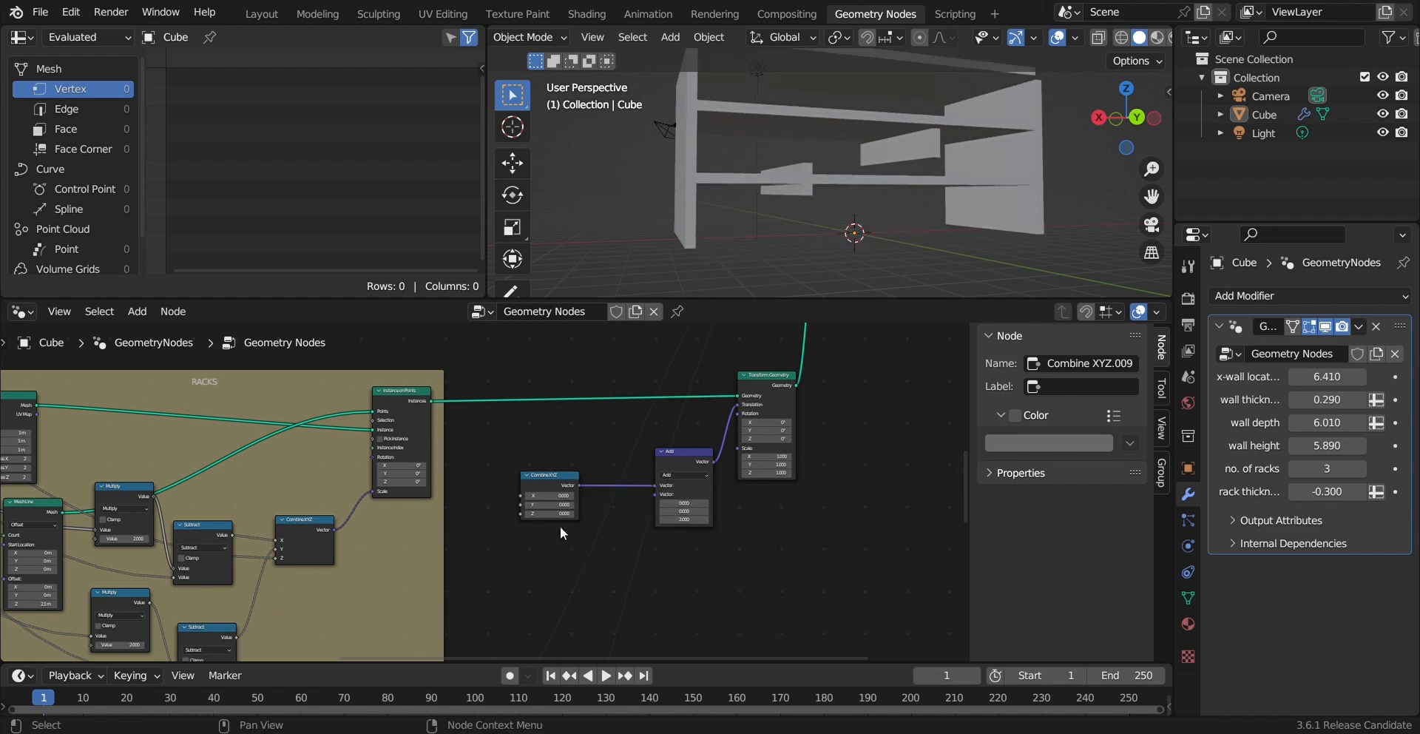
Step: Expose the new Combine XYZ node's Z component as a group input and set its modifier value to -1.870
drag(519, 512, 240, 460)
scroll(484, 473, down, 4)
scroll(615, 424, down, 2)
middle_drag(615, 424, 348, 333)
drag(715, 585, 96, 454)
drag(1327, 514, 1188, 514)
Step: Reconnect the translation Combine XYZ node's Z component to the Group Input's rack thickness
middle_drag(974, 208, 970, 219)
scroll(96, 436, up, 6)
scroll(133, 459, down, 6)
middle_drag(701, 645, 708, 558)
drag(722, 556, 105, 487)
Step: Connect the Z component of the racks' scale Combine XYZ to rack thickness and set rack thickness to -3.090
scroll(846, 168, down, 3)
scroll(540, 629, up, 5)
middle_drag(517, 518, 603, 433)
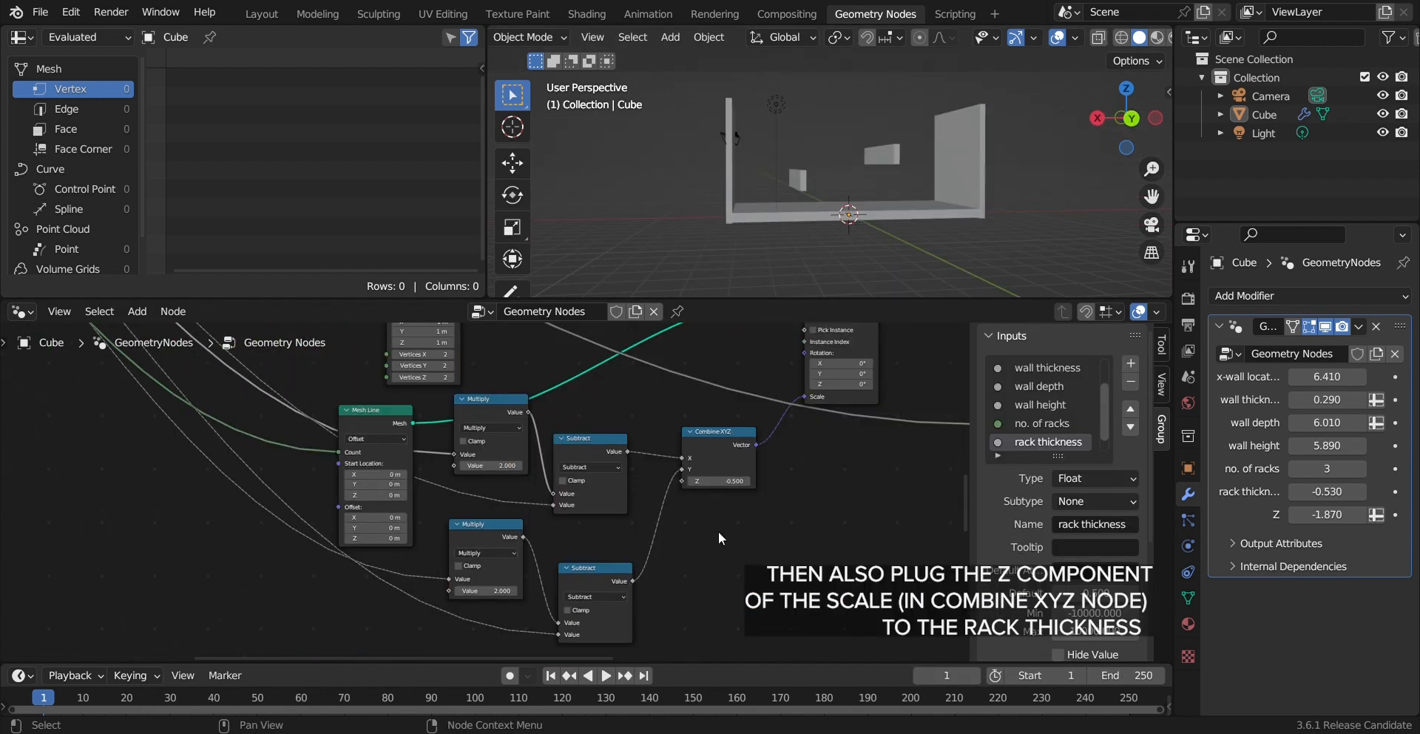
drag(682, 481, 288, 563)
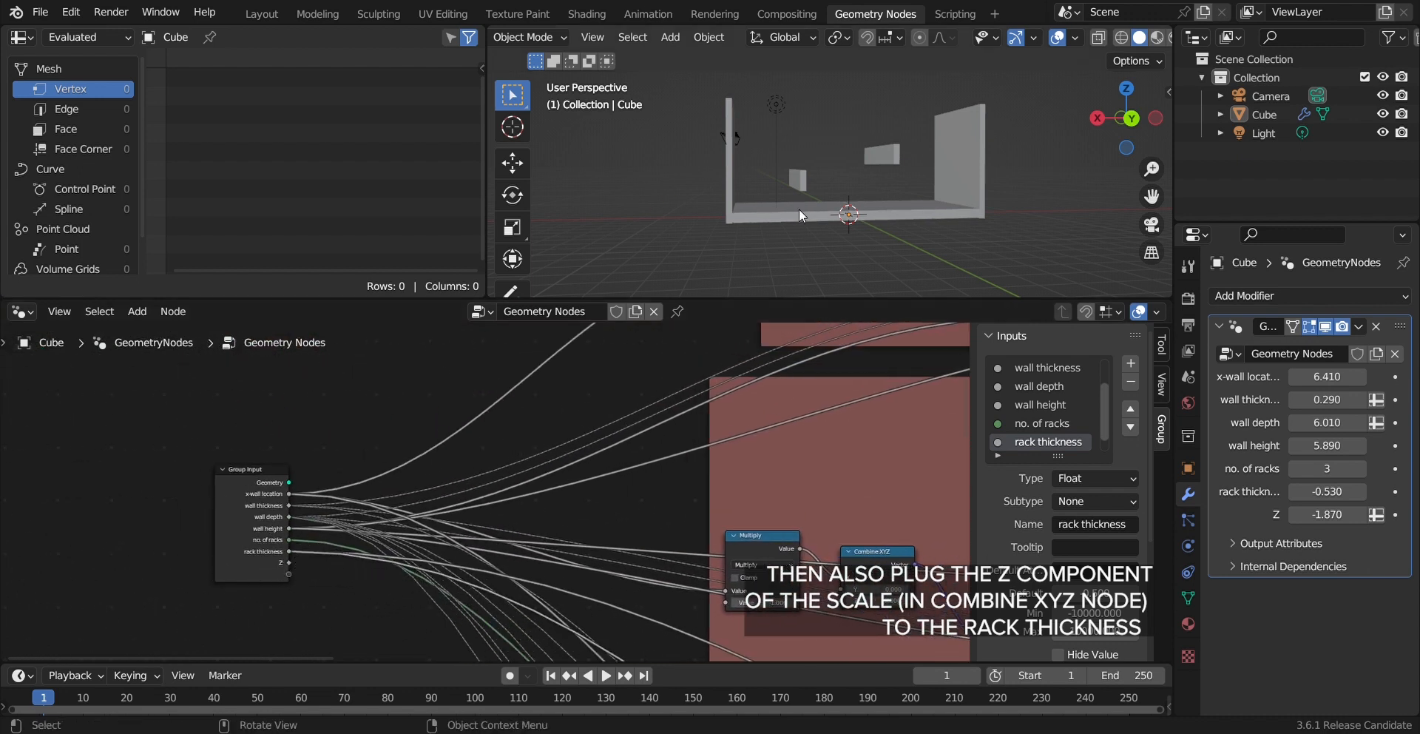
scroll(799, 208, up, 2)
drag(1346, 492, 1278, 494)
Step: Cut the Z link of the racks' scale Combine XYZ node and set its Z value to 1
scroll(401, 441, down, 2)
middle_drag(400, 441, 260, 360)
middle_drag(888, 637, 691, 460)
scroll(691, 460, up, 4)
middle_drag(570, 414, 594, 473)
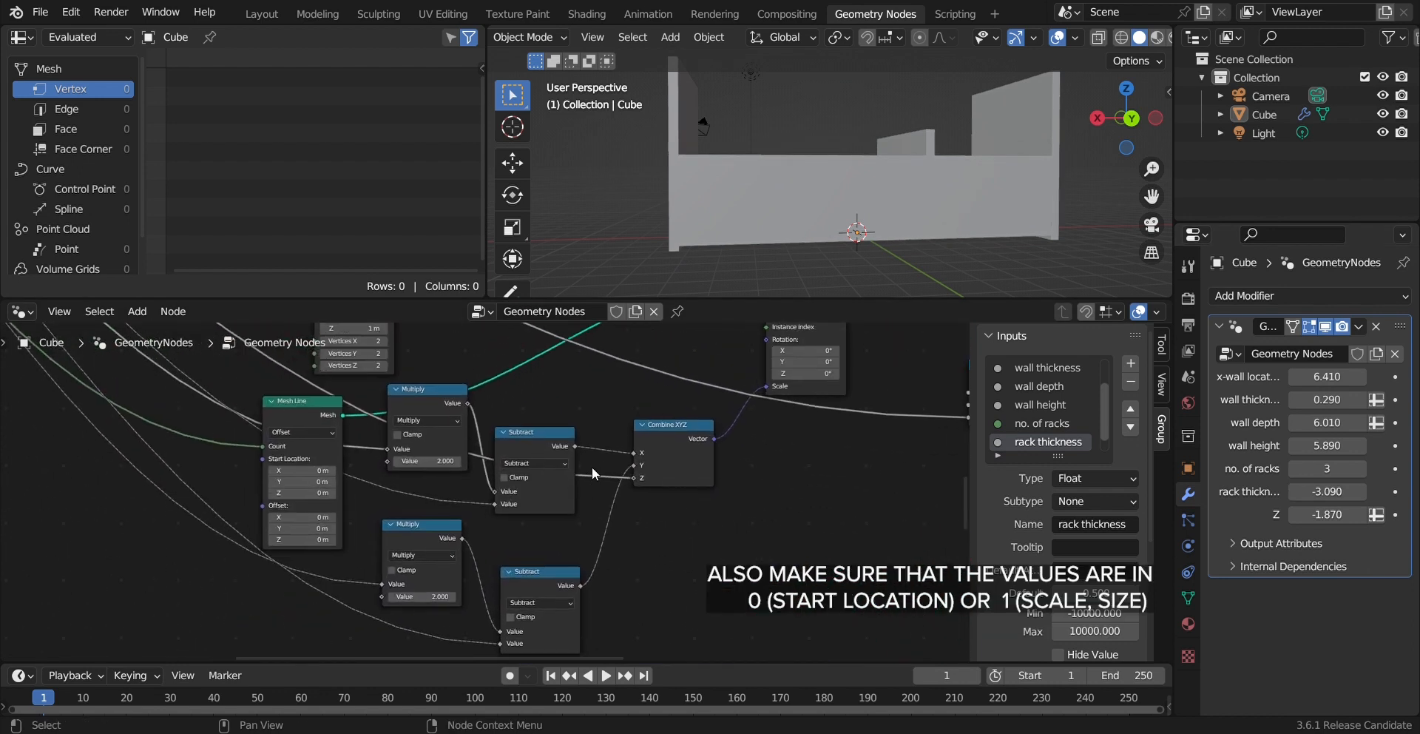
ctrl+right_drag(592, 466, 597, 506)
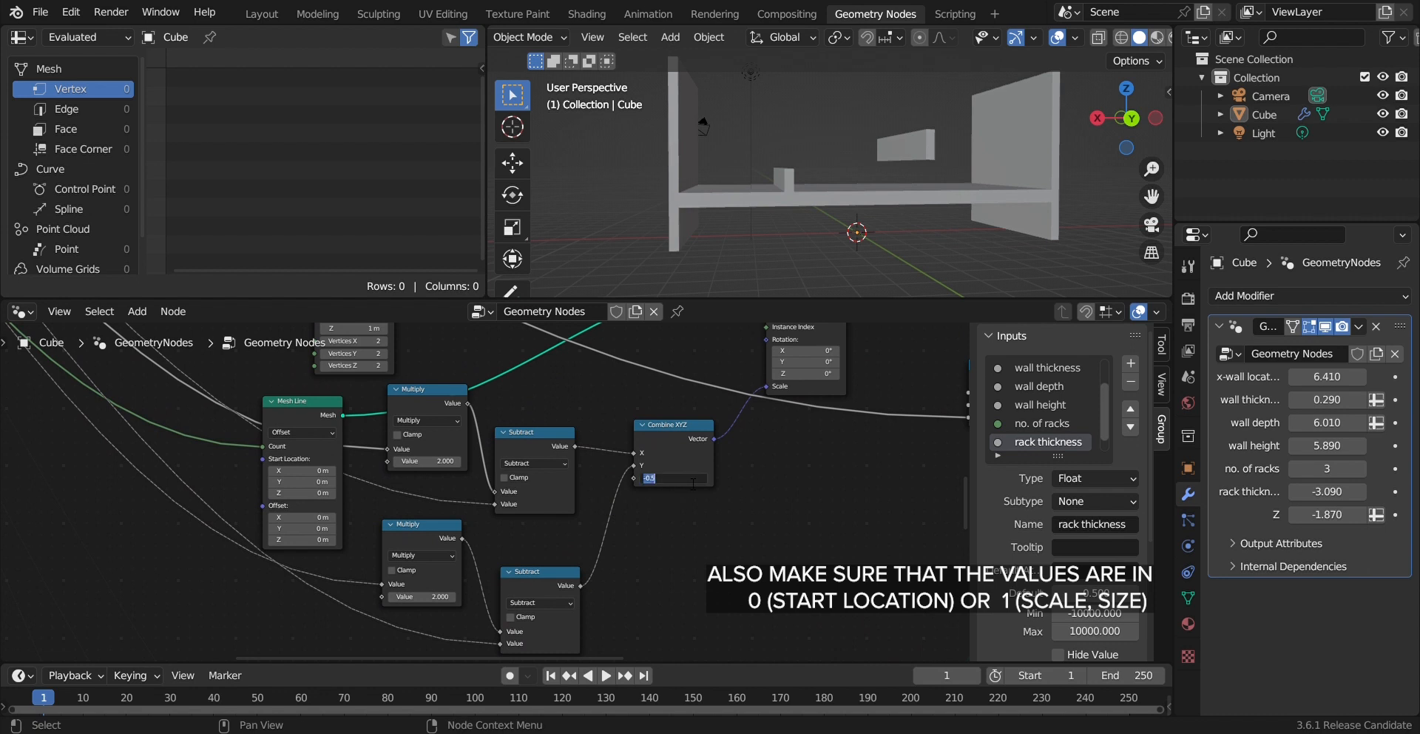
key(Return)
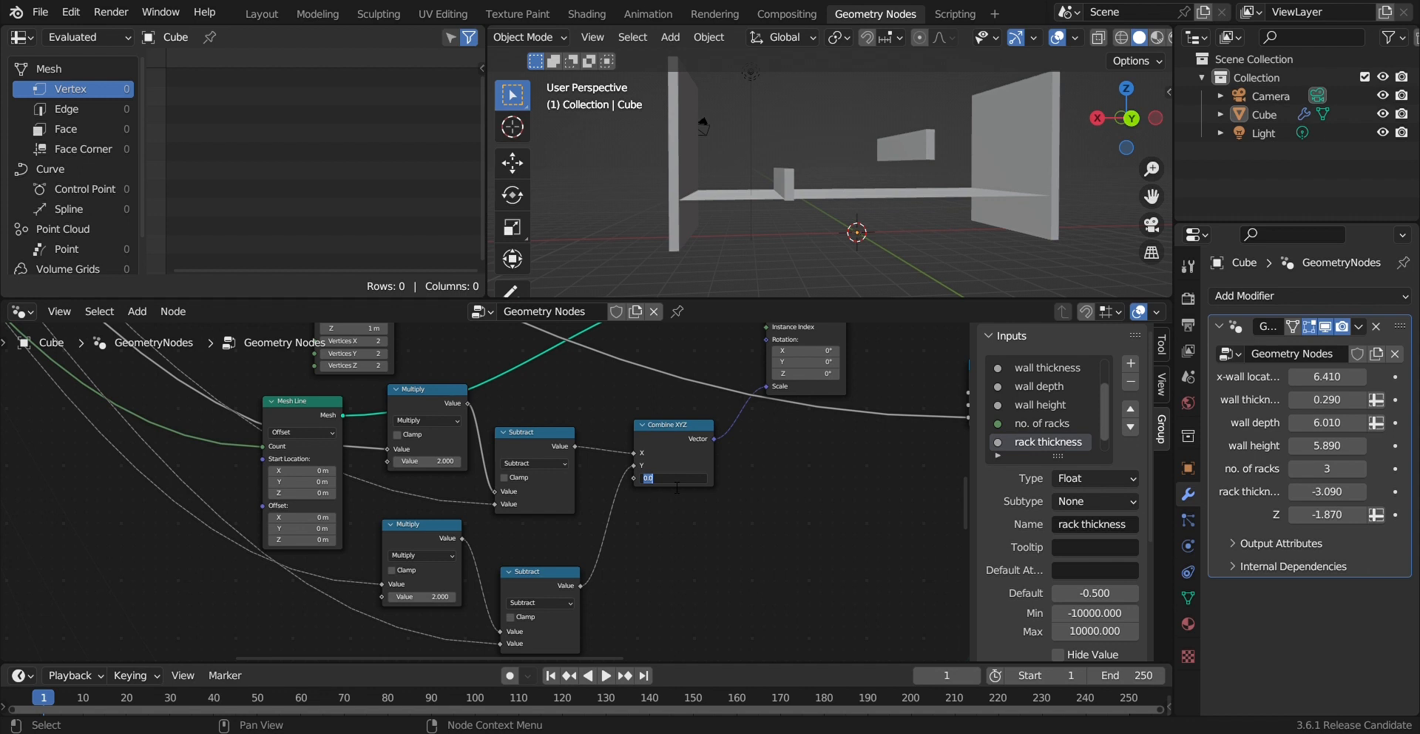
text(1)
key(Return)
Step: Link the scale Combine XYZ's Z component back to the rack thickness input and set rack thickness to 4.340
drag(631, 478, 163, 463)
scroll(369, 503, down, 6)
middle_drag(517, 562, 335, 438)
drag(1327, 492, 1400, 492)
Step: Set the Z divisor of the Divide vector math node to 1
scroll(631, 469, up, 6)
middle_drag(756, 652, 628, 538)
drag(327, 549, 330, 525)
middle_drag(656, 386, 562, 385)
scroll(412, 553, up, 1)
double_click(740, 528)
text(2)
key(Return)
text(1)
key(Return)
Step: Tidy the rack node layout, bringing the Combine XYZ, Divide and Transform Geometry nodes closer together
middle_drag(731, 467, 473, 486)
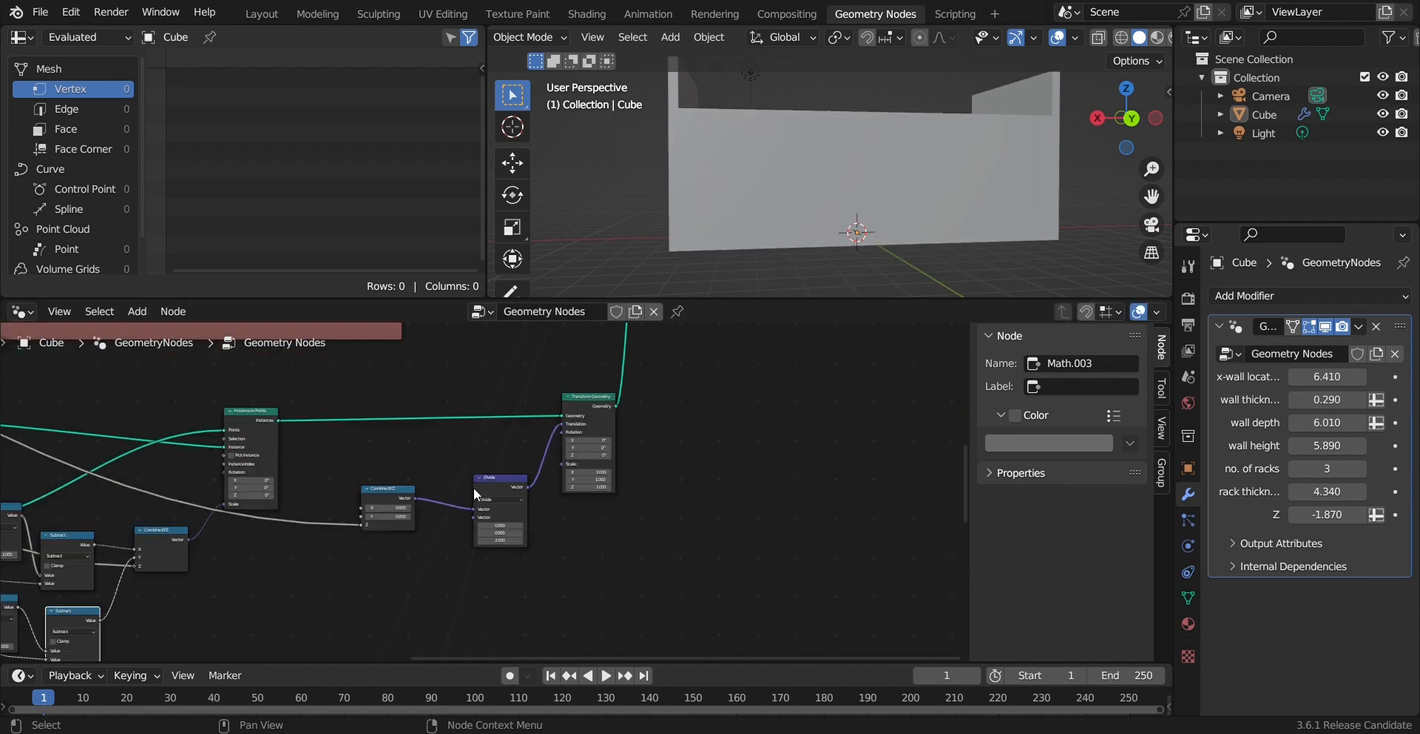
drag(299, 425, 264, 418)
drag(430, 585, 311, 404)
drag(395, 460, 395, 437)
drag(566, 551, 716, 449)
drag(716, 449, 644, 479)
drag(524, 525, 551, 522)
Step: Raise the number of racks to 5 and set the racks' Mesh Line Z offset to 15.7 m
middle_drag(760, 225, 790, 227)
scroll(486, 492, up, 5)
drag(228, 605, 232, 605)
click(1359, 469)
middle_drag(910, 191, 880, 191)
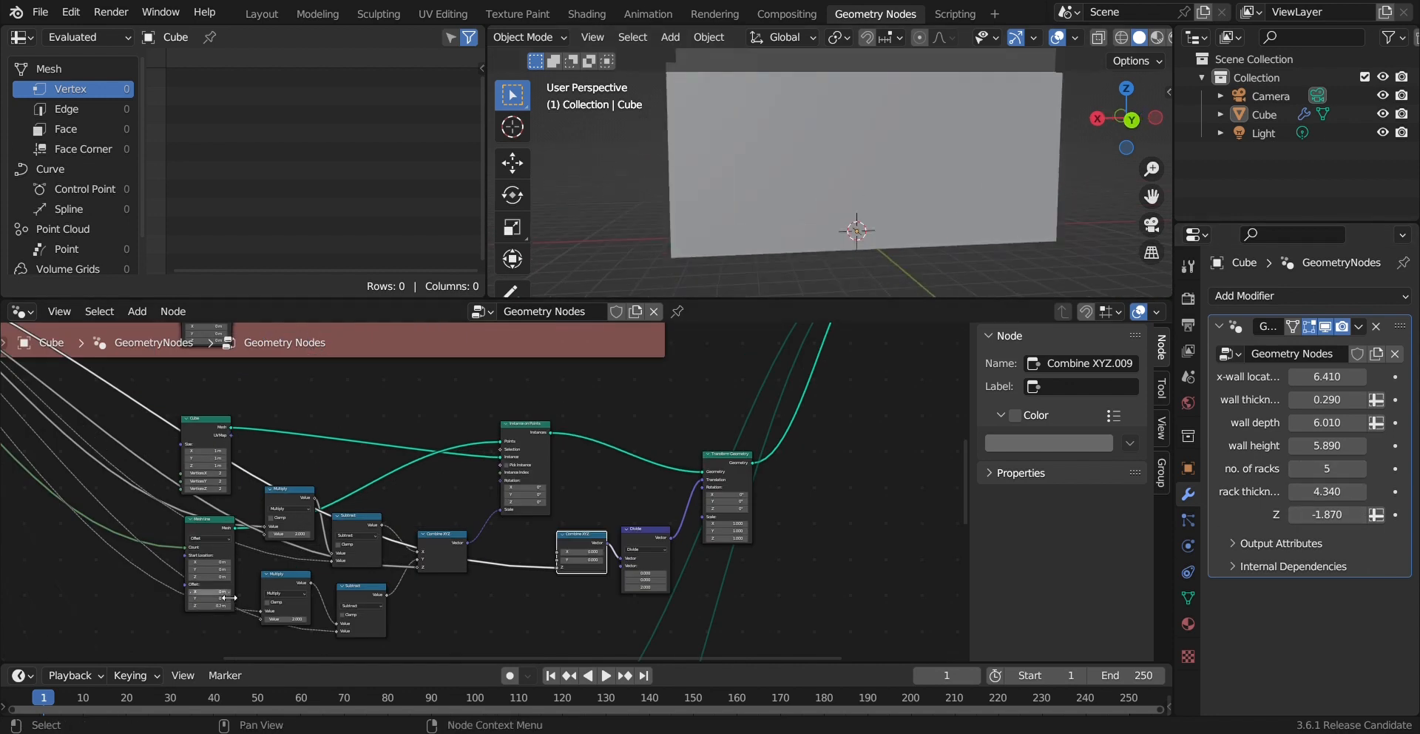
scroll(312, 641, up, 5)
drag(161, 588, 272, 589)
Step: Set the rack thickness to 0.690 and the number of racks to 9
drag(1328, 492, 1058, 492)
drag(1327, 469, 1335, 469)
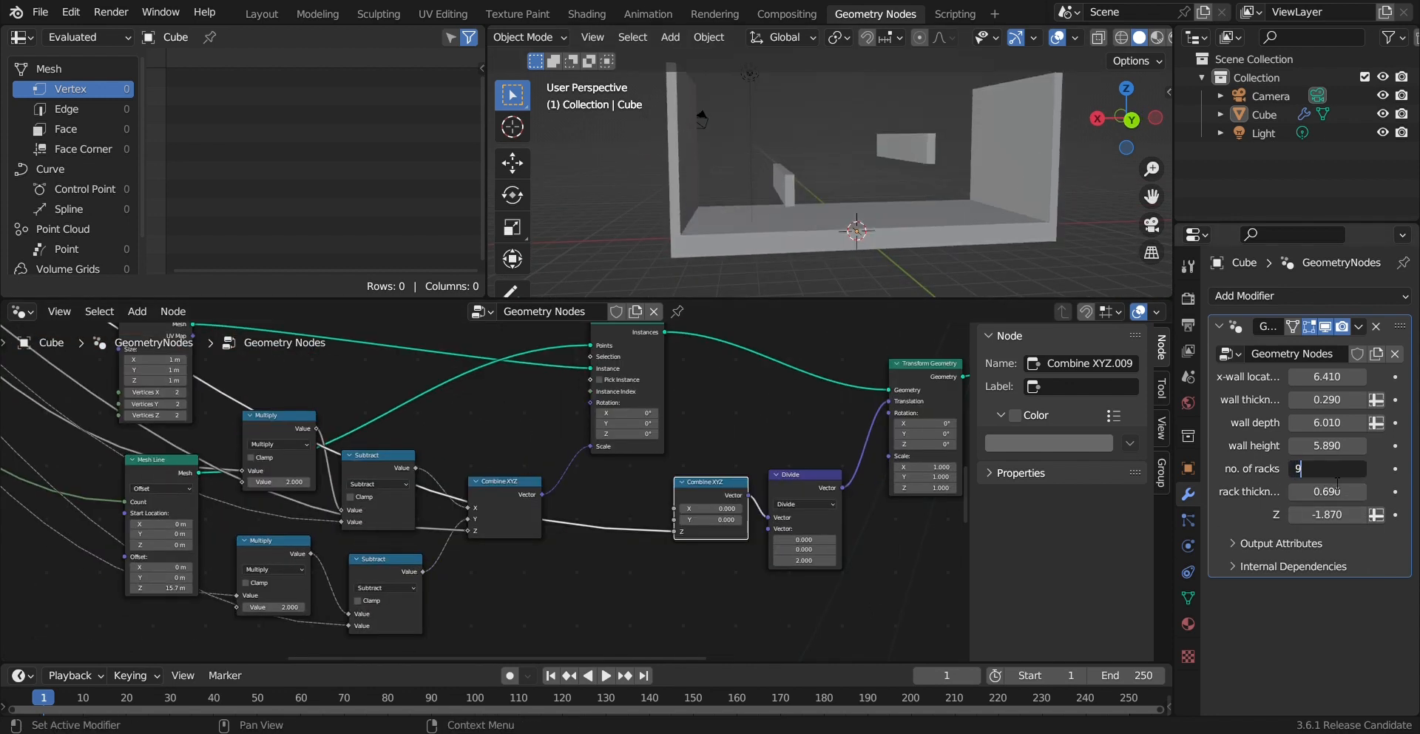
key(Return)
click(577, 564)
Step: Set the modifier's Z input to -2.100
scroll(578, 564, down, 6)
scroll(193, 428, up, 2)
middle_drag(193, 429, 189, 325)
middle_drag(540, 443, 643, 500)
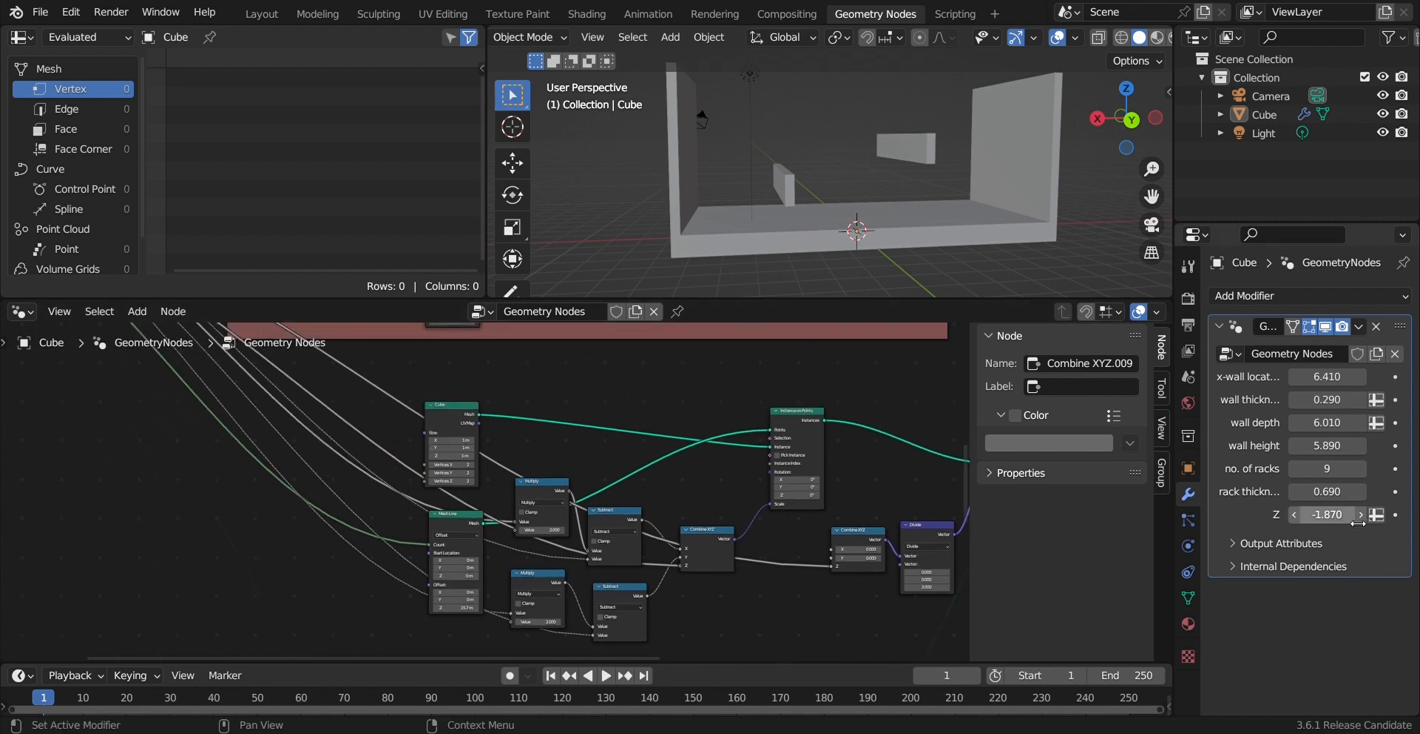
drag(1358, 523, 1341, 523)
Step: Set the Divide node's Z divisor to 2 and the translation Combine XYZ node's X and Y to 1
scroll(679, 571, up, 3)
middle_drag(678, 571, 739, 546)
click(743, 546)
scroll(377, 526, down, 7)
scroll(859, 516, up, 6)
middle_drag(571, 557, 713, 580)
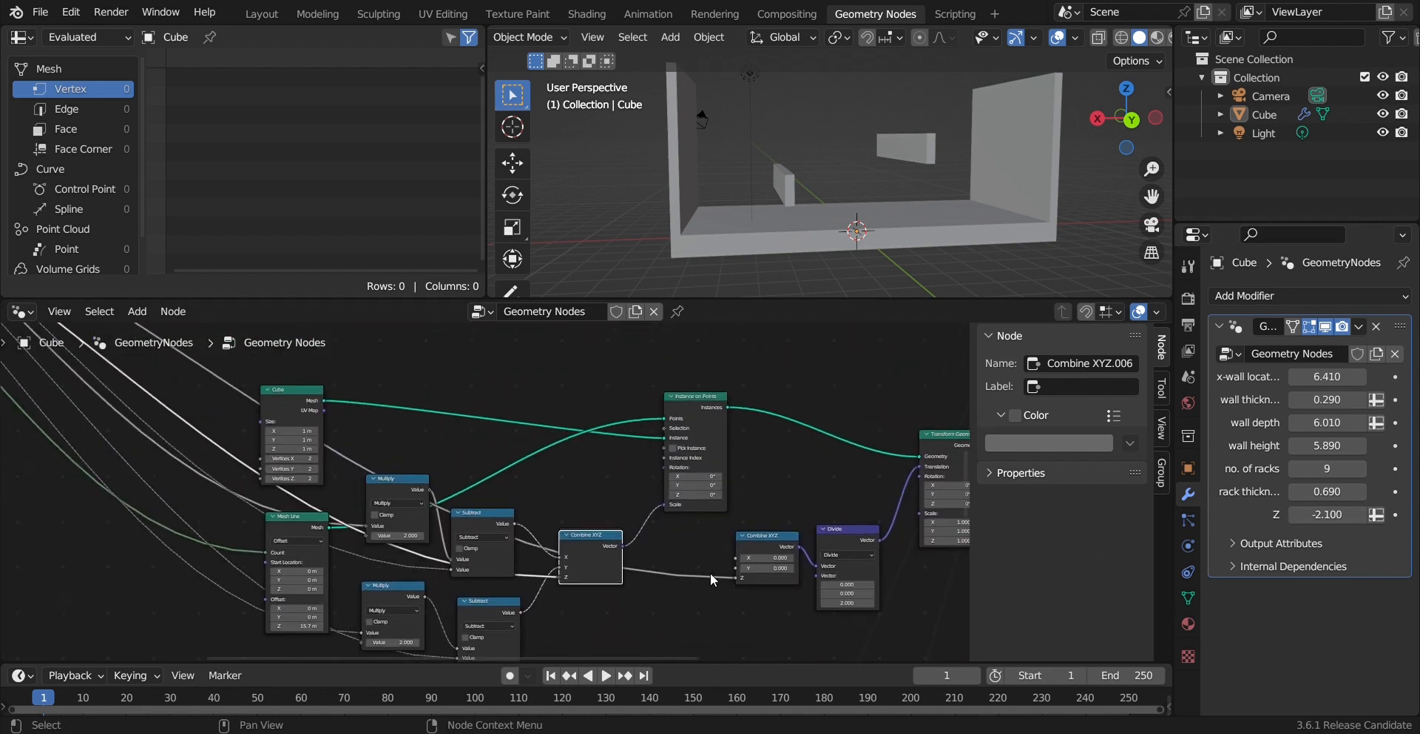
drag(762, 560, 768, 565)
Step: Set the rack thickness to 1.530 and the number of racks to 1
middle_drag(847, 614, 888, 619)
drag(1325, 494, 1387, 494)
drag(1332, 470, 1302, 470)
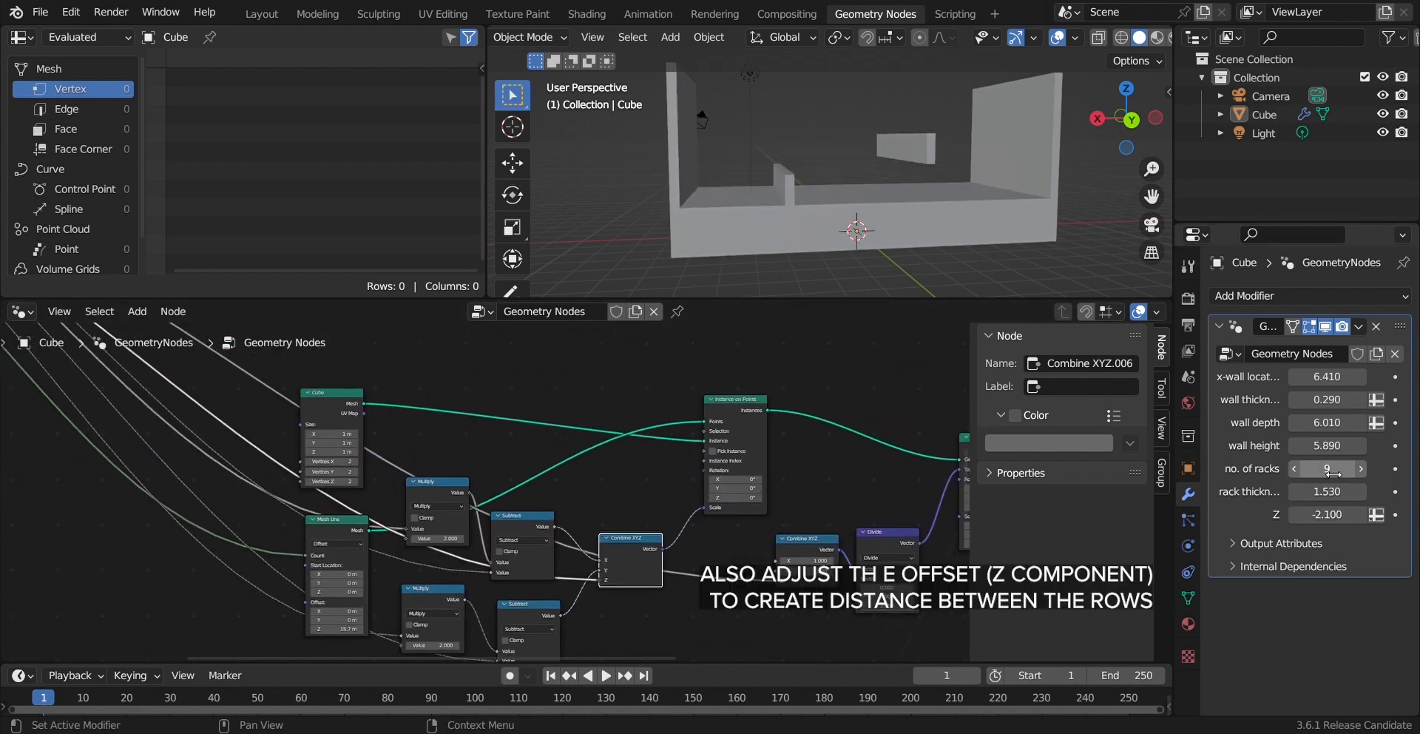
Step: Set the racks' Mesh Line Z offset to 3.1 m and the number of racks to 2
scroll(289, 545, down, 1)
middle_drag(290, 546, 460, 512)
drag(479, 520, 111, 421)
scroll(104, 469, down, 5)
scroll(318, 476, up, 6)
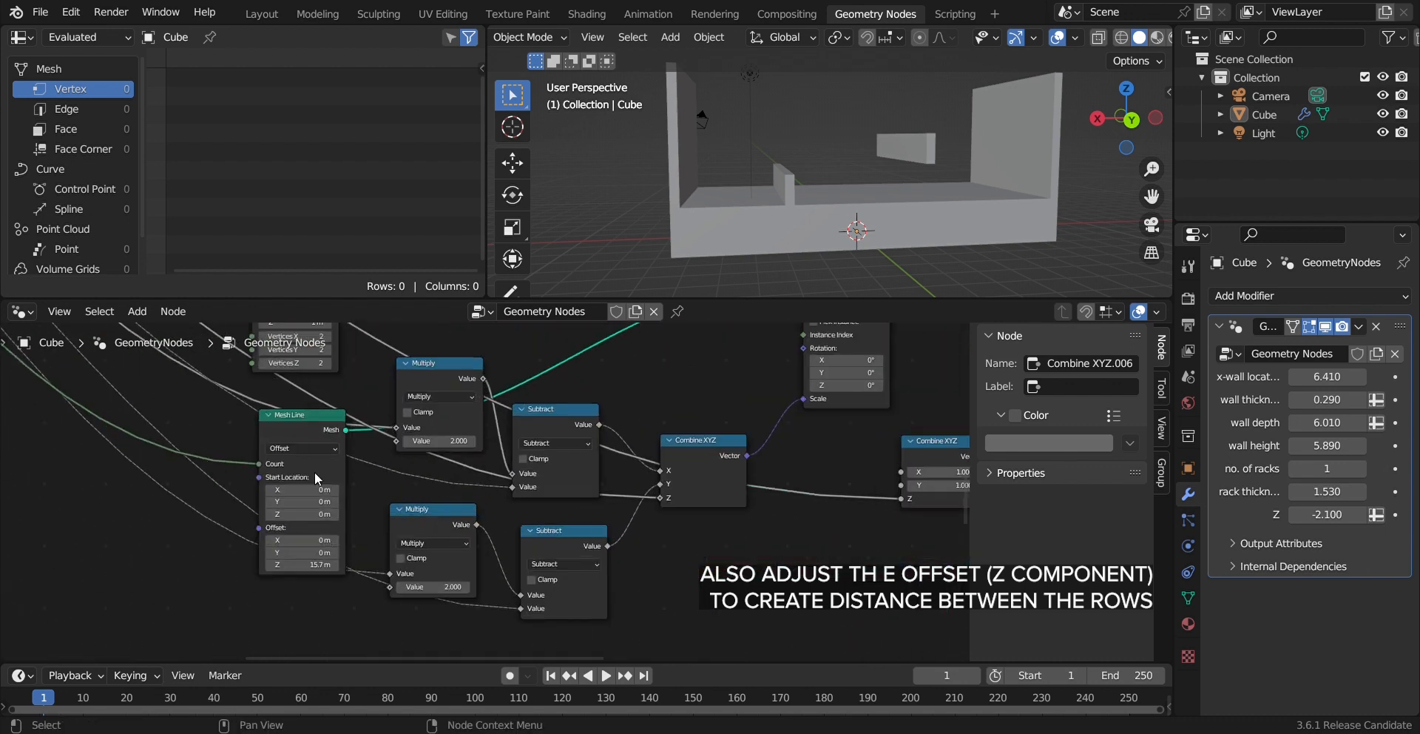
scroll(314, 484, up, 3)
mouse_move(318, 588)
mouse_down()
mouse_move(273, 588)
mouse_move(293, 588)
mouse_up()
click(1362, 469)
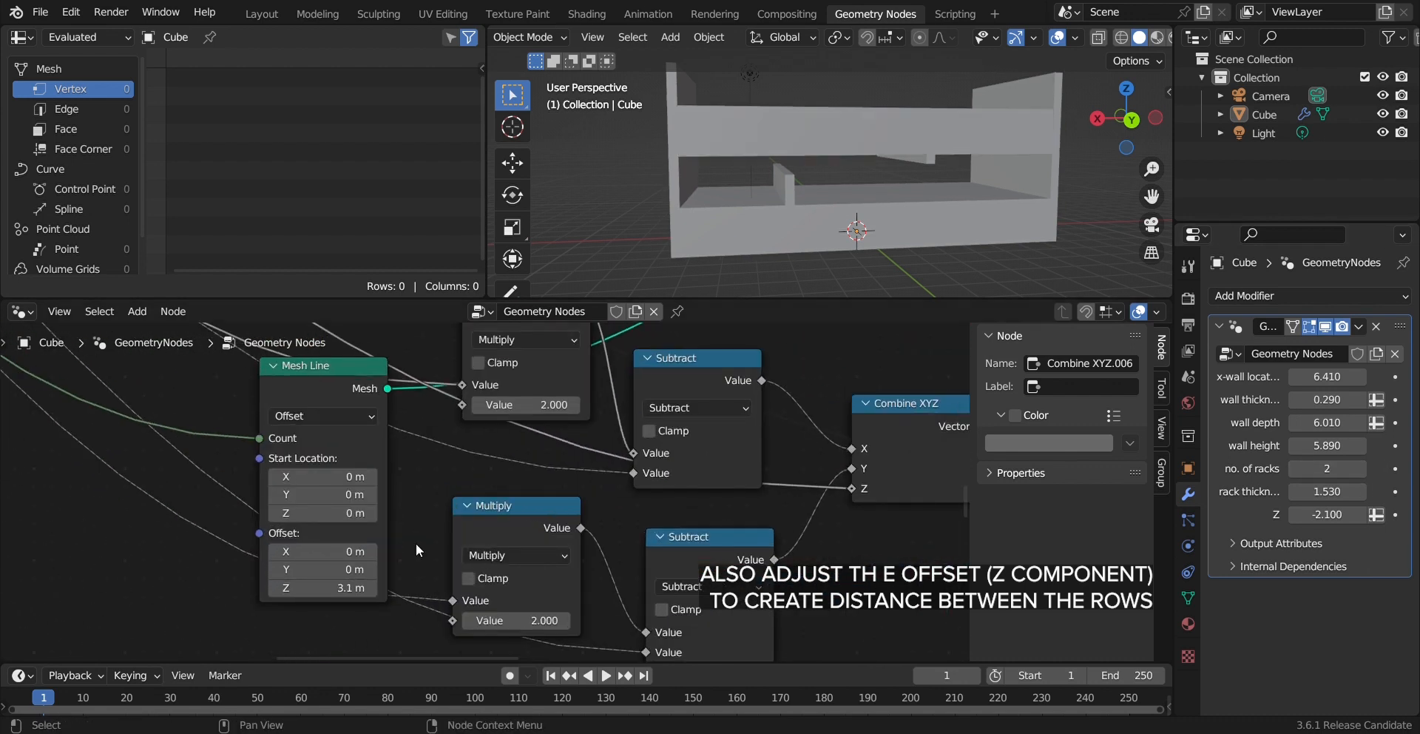
Step: Examine the spacing of the racks in the shelf and the Divide vector math node's settings
middle_drag(755, 193, 773, 190)
scroll(526, 629, down, 5)
middle_drag(526, 628, 397, 595)
scroll(463, 344, down, 2)
middle_drag(770, 238, 740, 225)
scroll(474, 512, up, 5)
scroll(263, 518, down, 2)
middle_drag(880, 468, 643, 510)
scroll(594, 529, down, 2)
click(697, 510)
click(696, 543)
Step: Select the translation Combine XYZ node and set the rack thickness to 0.420
click(612, 495)
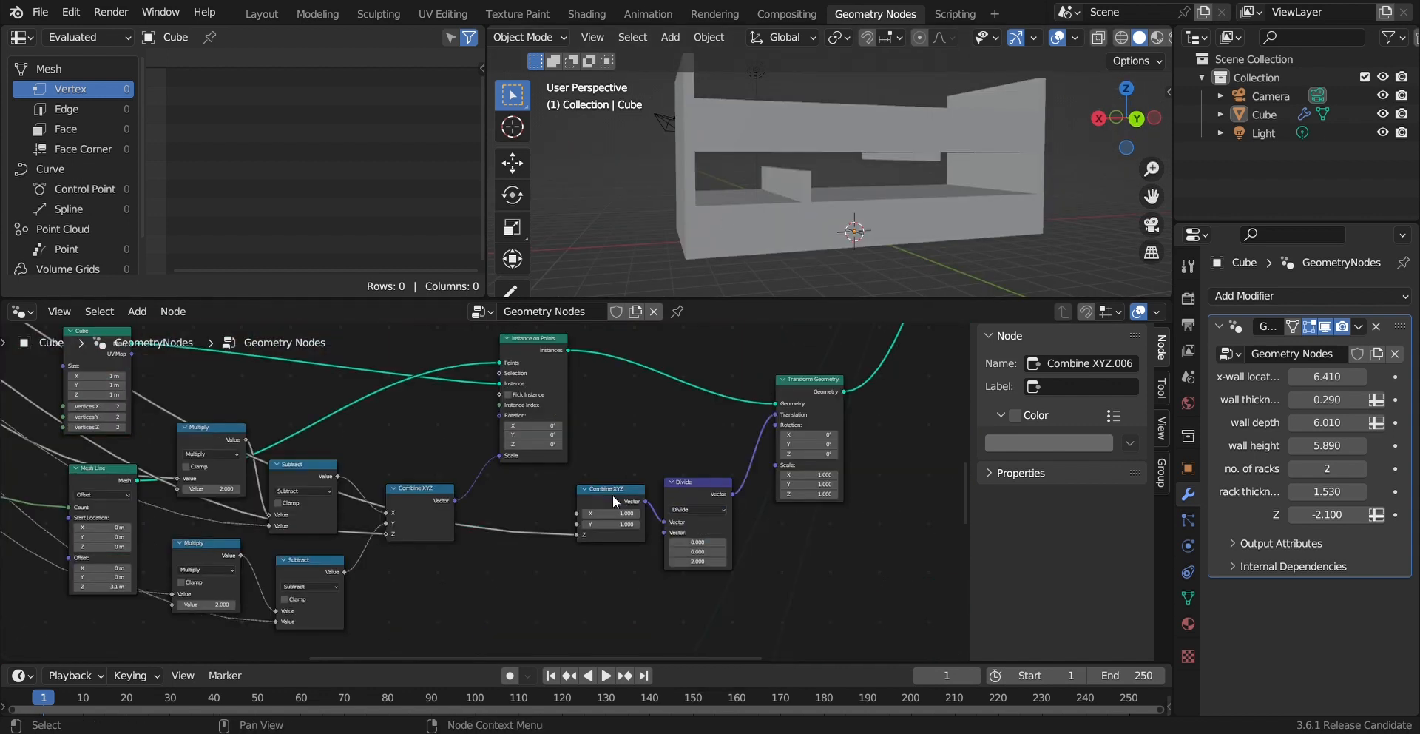
scroll(850, 503, down, 2)
middle_drag(851, 503, 228, 428)
key(KP_Decimal)
drag(1331, 491, 1279, 492)
Step: Try a start location Z of 1.6 m on the racks' Mesh Line and inspect the shelf from several angles
middle_drag(190, 505, 645, 434)
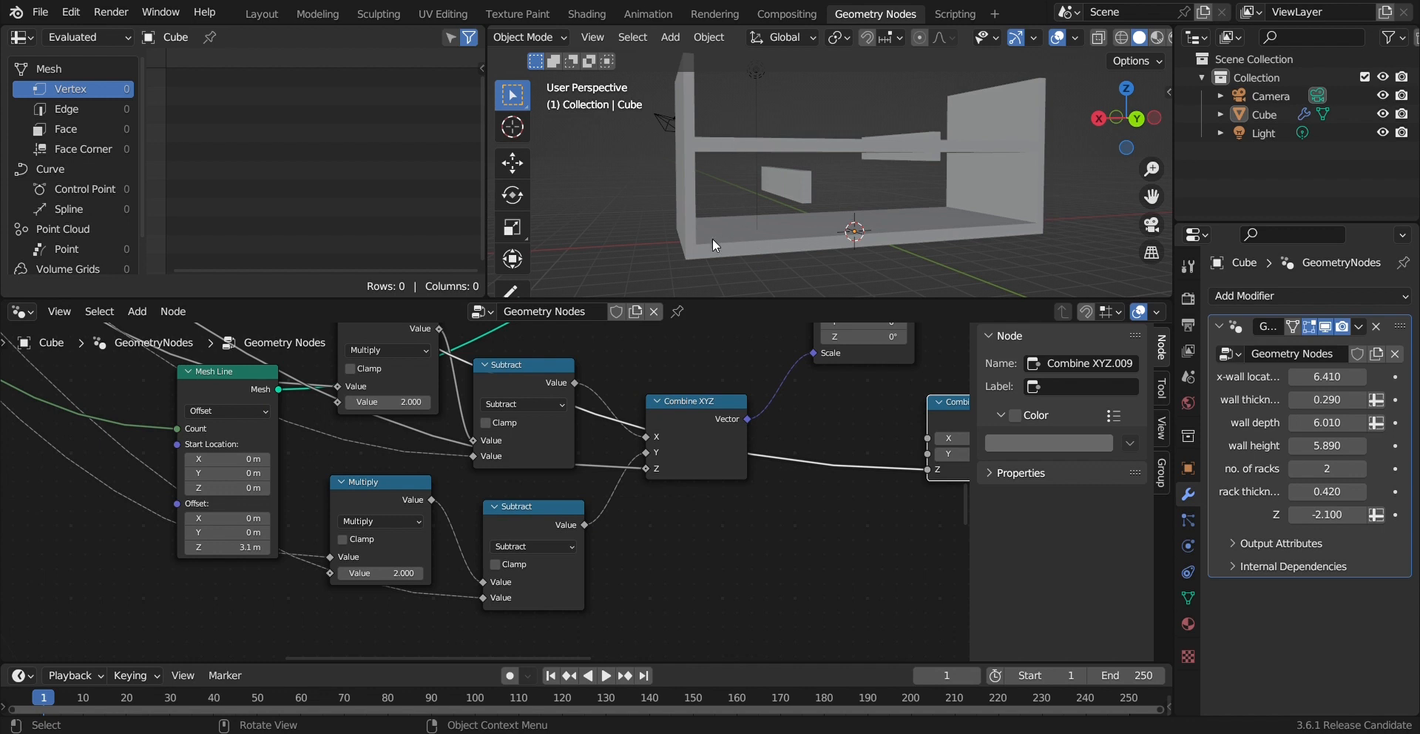
drag(229, 488, 293, 488)
middle_drag(824, 183, 796, 232)
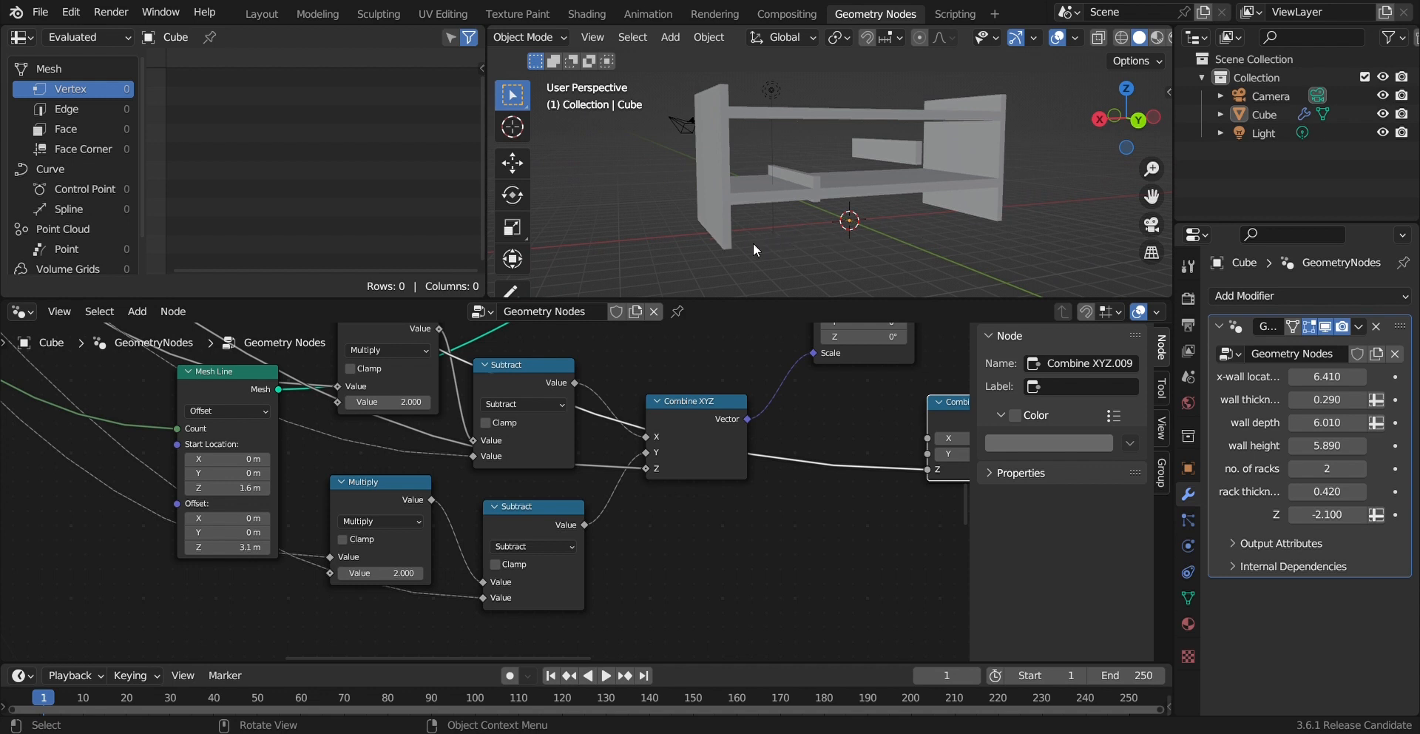
middle_drag(753, 243, 858, 259)
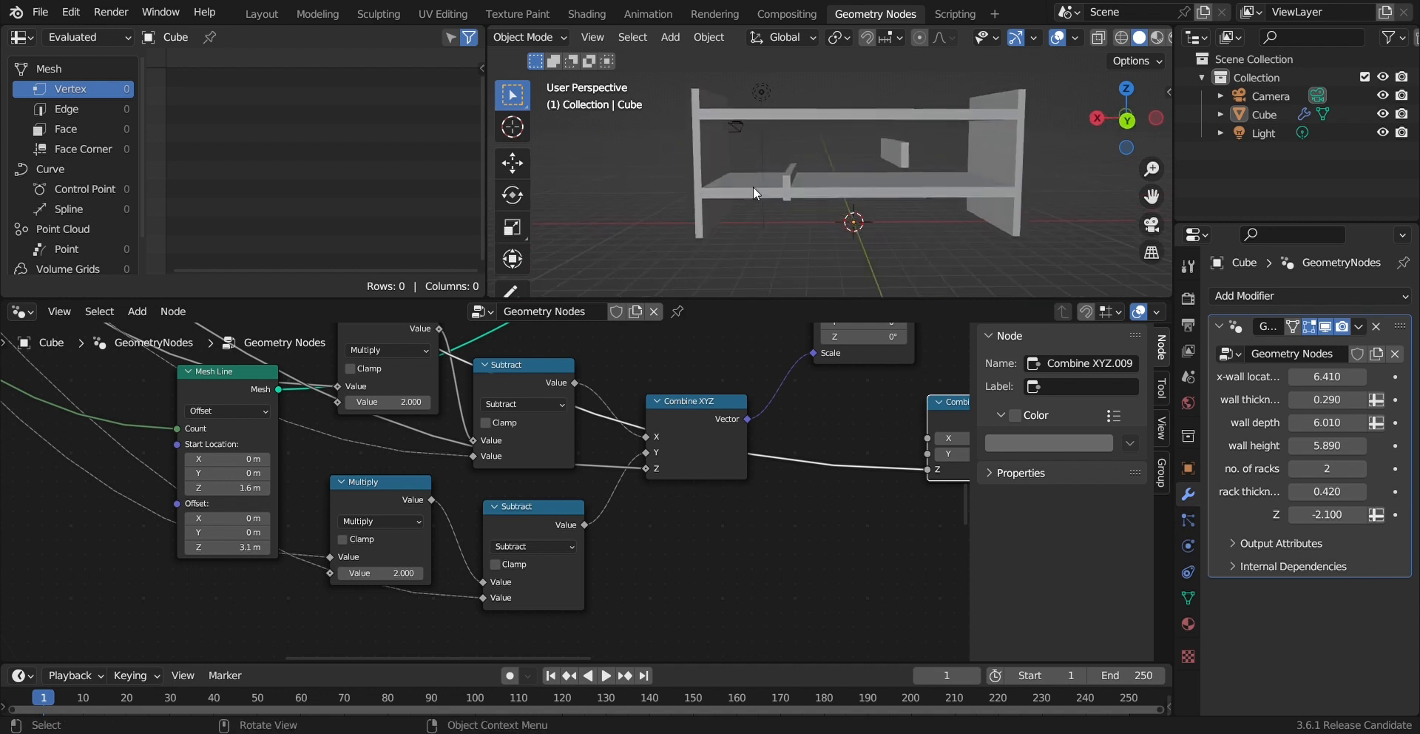
mouse_move(709, 192)
middle_down()
mouse_move(727, 201)
mouse_move(707, 180)
middle_up()
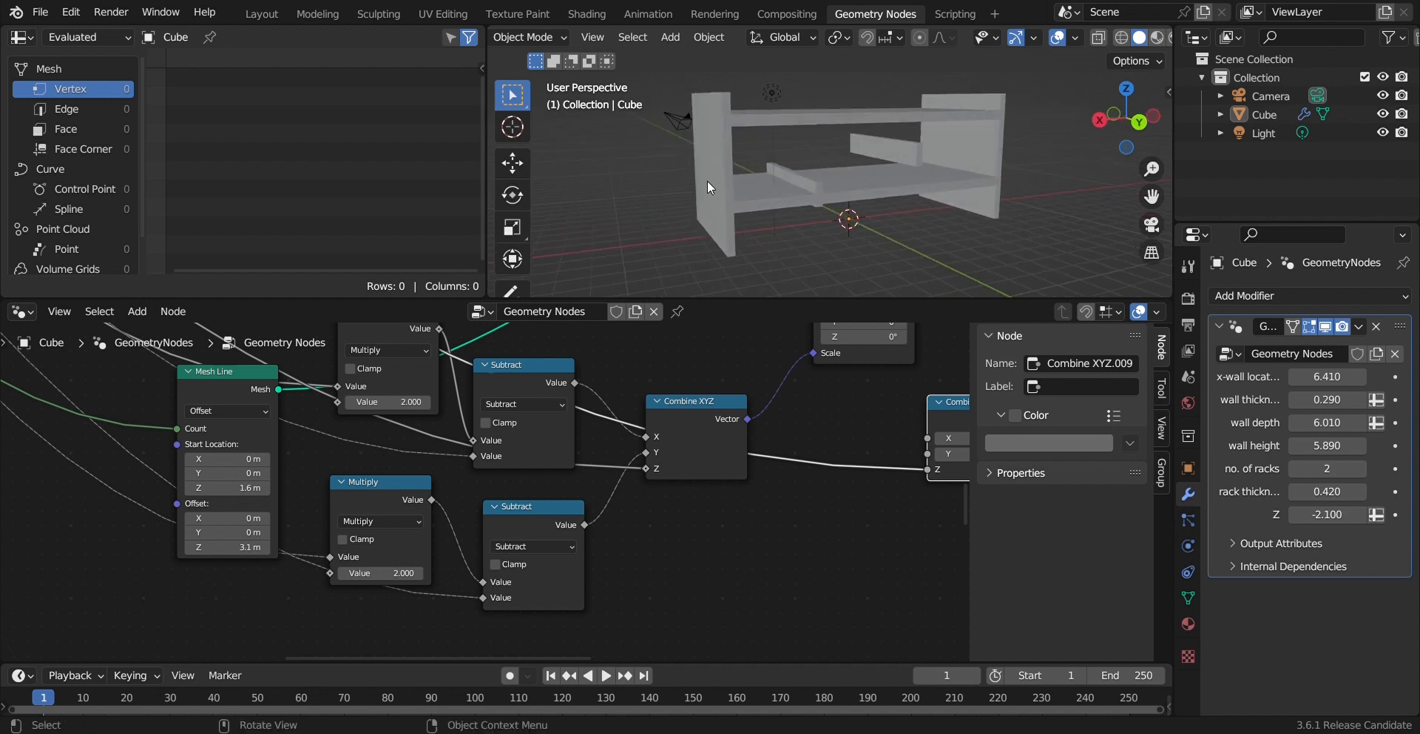
Step: Reset the racks' Mesh Line start location Z to 0 m
click(222, 488)
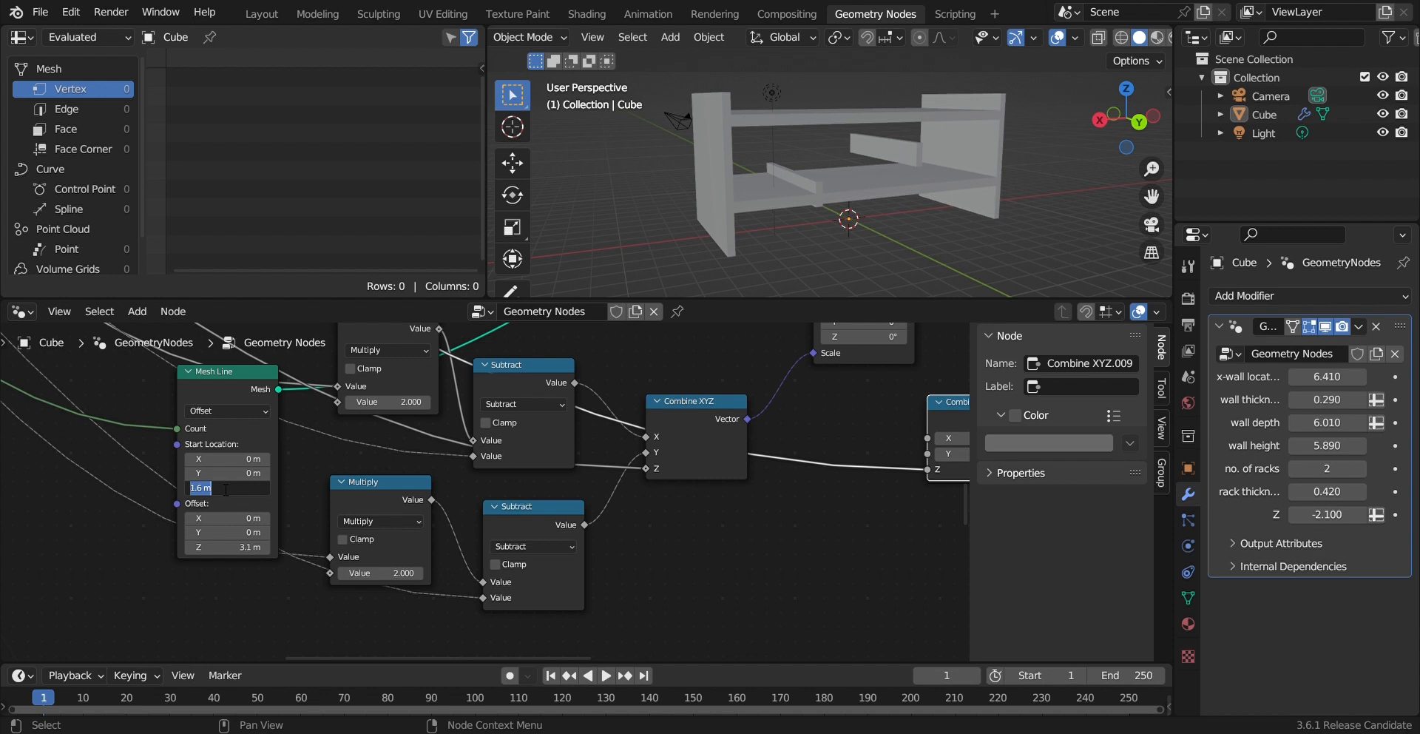
text(0)
key(Return)
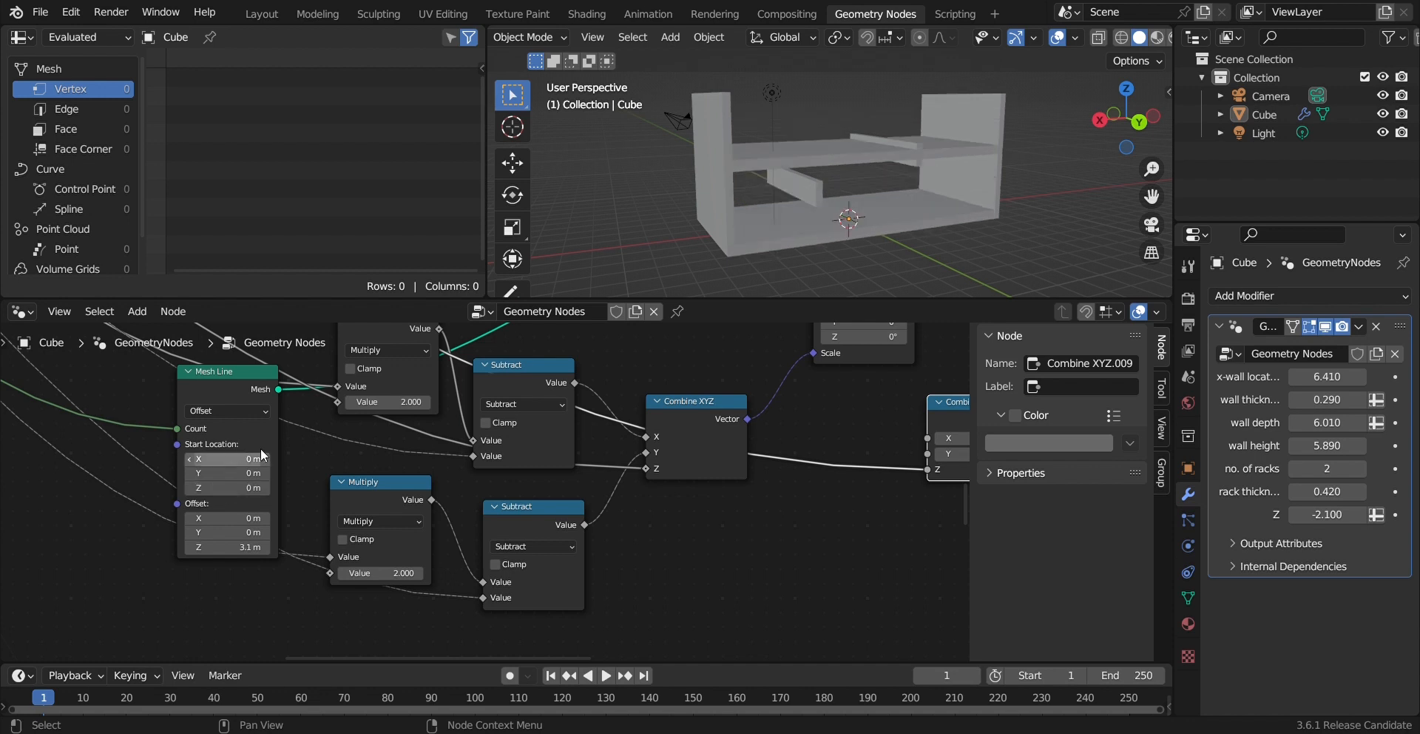
Step: Set the number of racks to 3 and the wall height to 6.630, checking the shelf from the front
click(1361, 469)
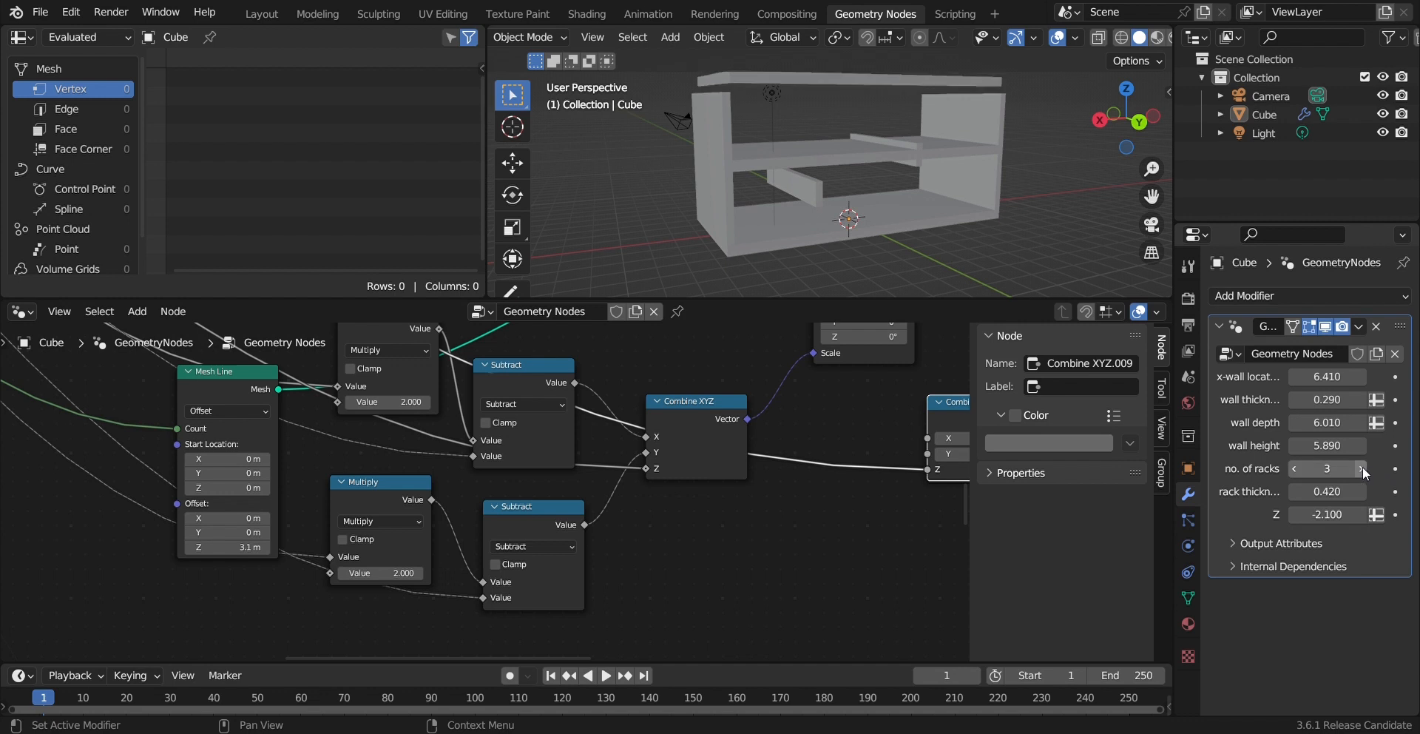
click(1139, 122)
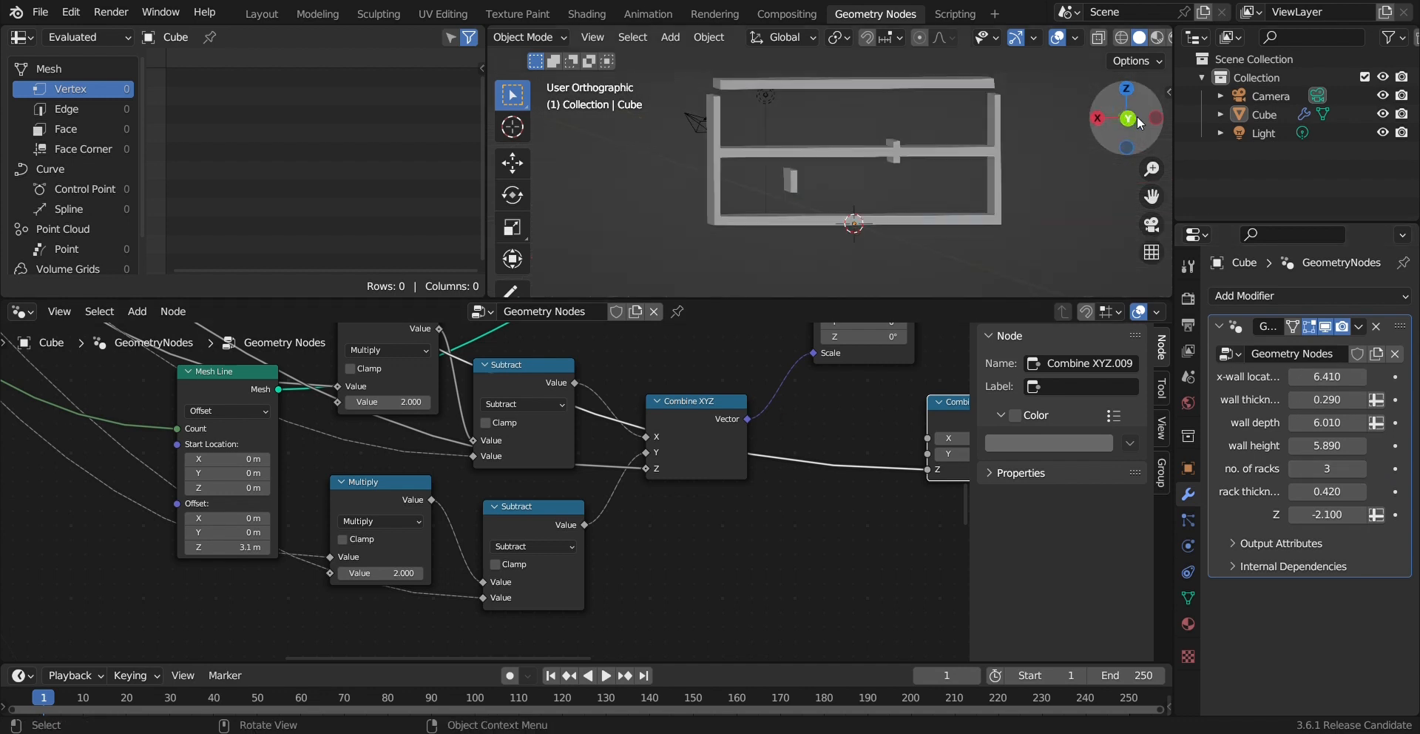
drag(1328, 445, 1353, 445)
middle_drag(740, 193, 908, 189)
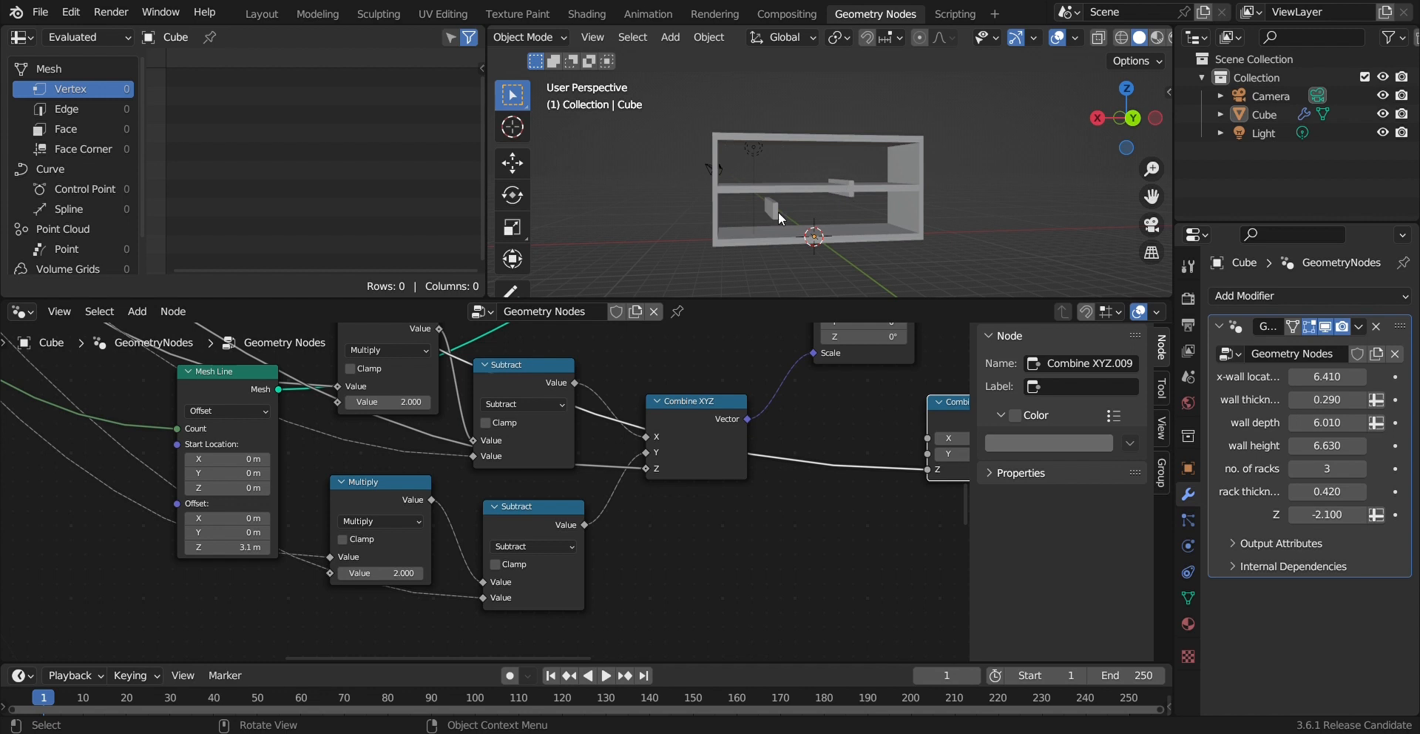
Step: Cut the geometry links running from the two purple drawer frames to the joined output
scroll(674, 432, down, 3)
middle_drag(670, 500, 791, 274)
middle_drag(615, 520, 443, 494)
scroll(598, 403, down, 4)
scroll(481, 488, down, 1)
scroll(442, 493, down, 3)
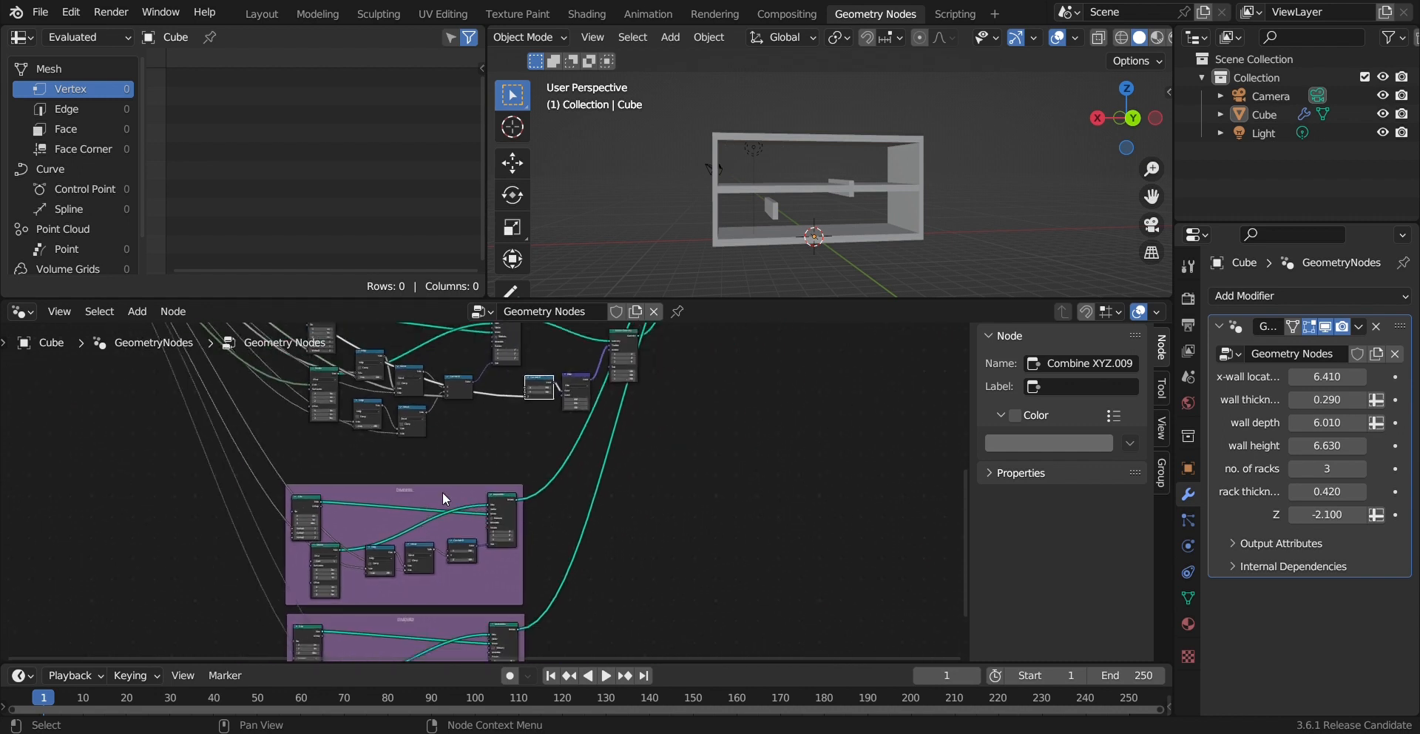
middle_drag(560, 482, 512, 484)
scroll(563, 488, up, 2)
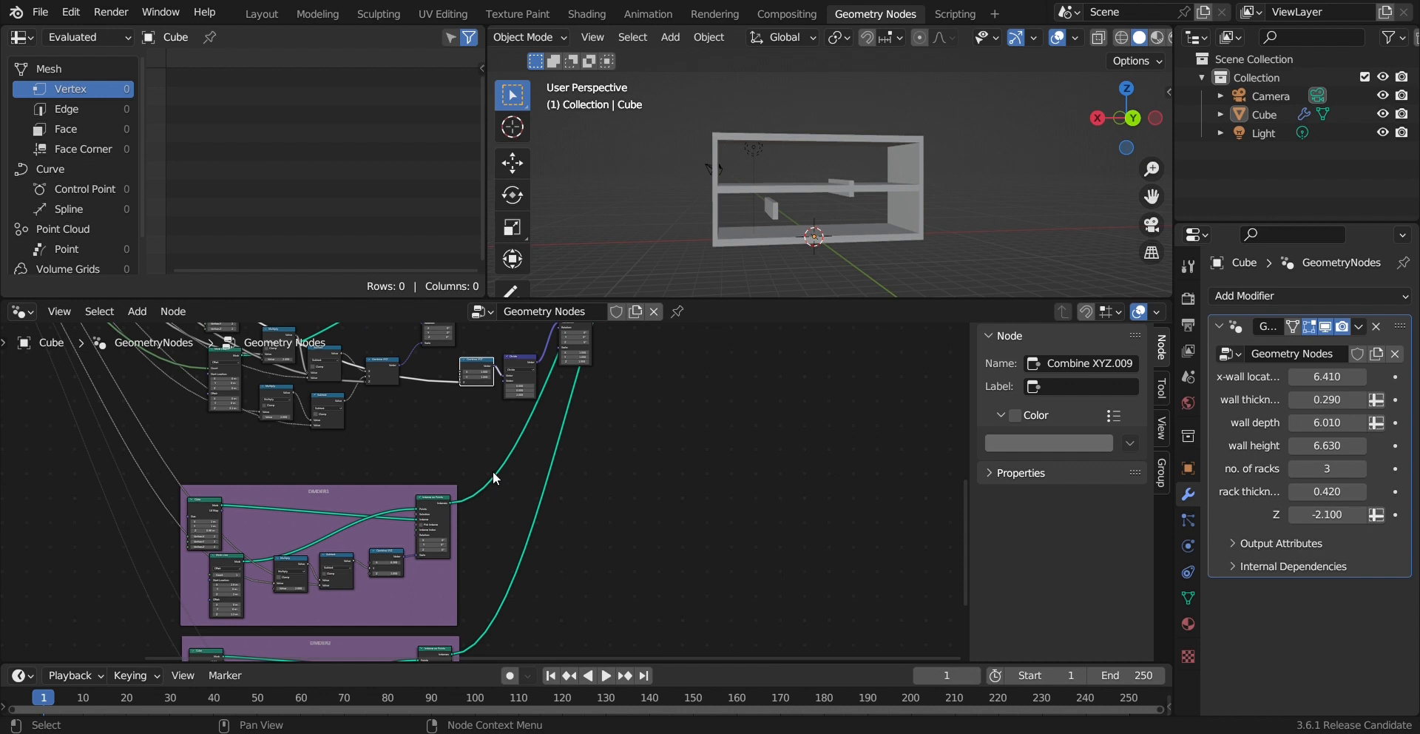
ctrl+right_drag(487, 460, 541, 566)
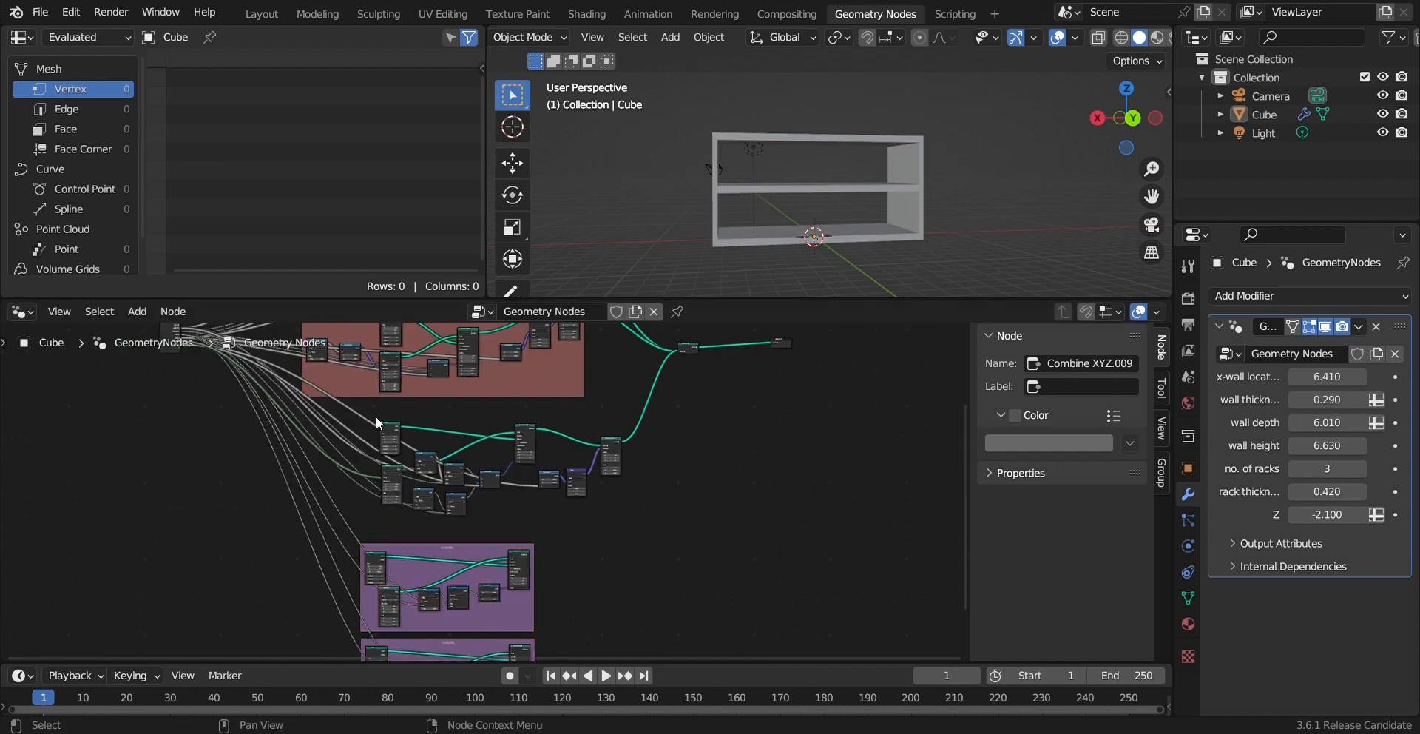
Step: Group the rack nodes in a frame labelled RACKS and give it a yellow color
key(ctrl+j)
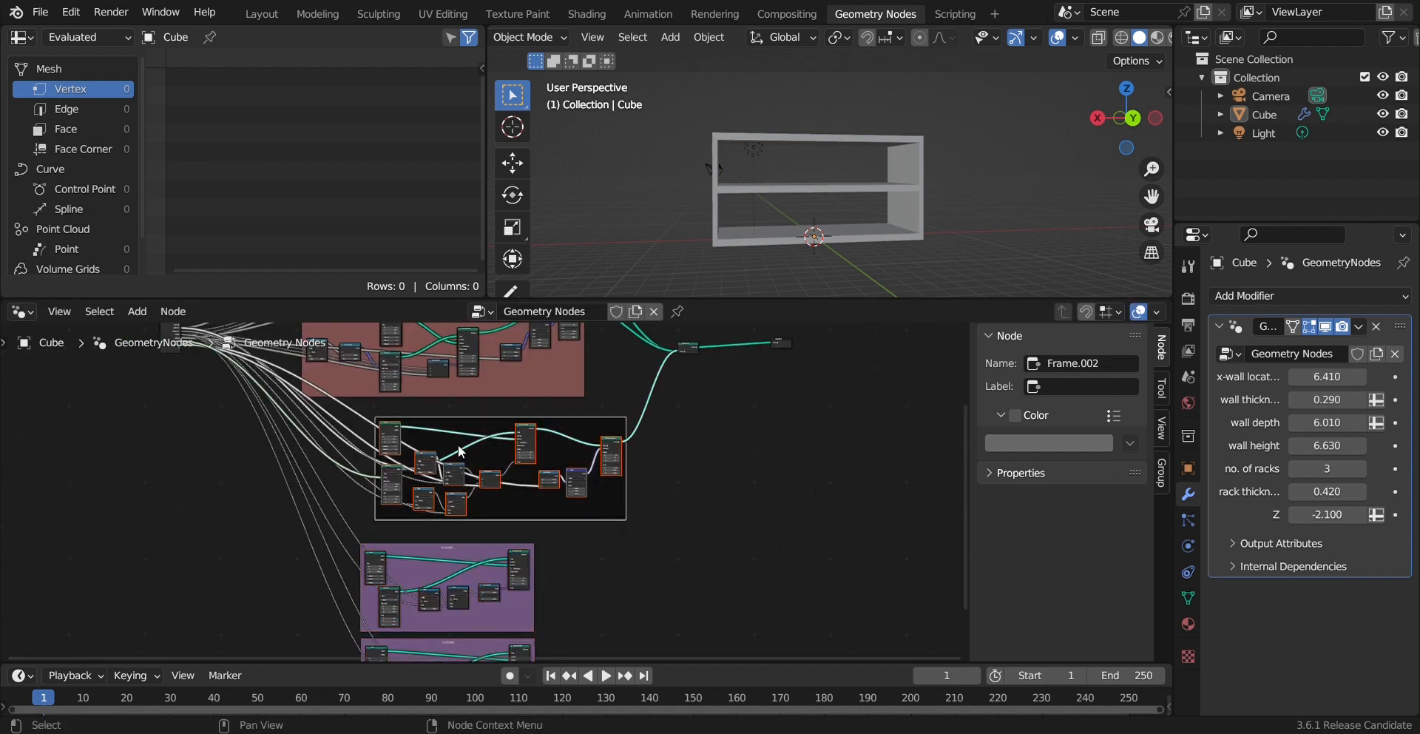
click(1034, 442)
drag(1032, 277, 1034, 287)
click(682, 505)
middle_drag(682, 504, 740, 636)
Step: Move the two purple drawer frames slightly up beneath the RACKS frame
scroll(740, 636, down, 2)
drag(828, 510, 737, 475)
middle_drag(707, 505, 628, 452)
scroll(695, 509, up, 5)
middle_drag(929, 211, 962, 214)
scroll(525, 525, down, 1)
middle_drag(624, 524, 594, 435)
scroll(512, 509, down, 4)
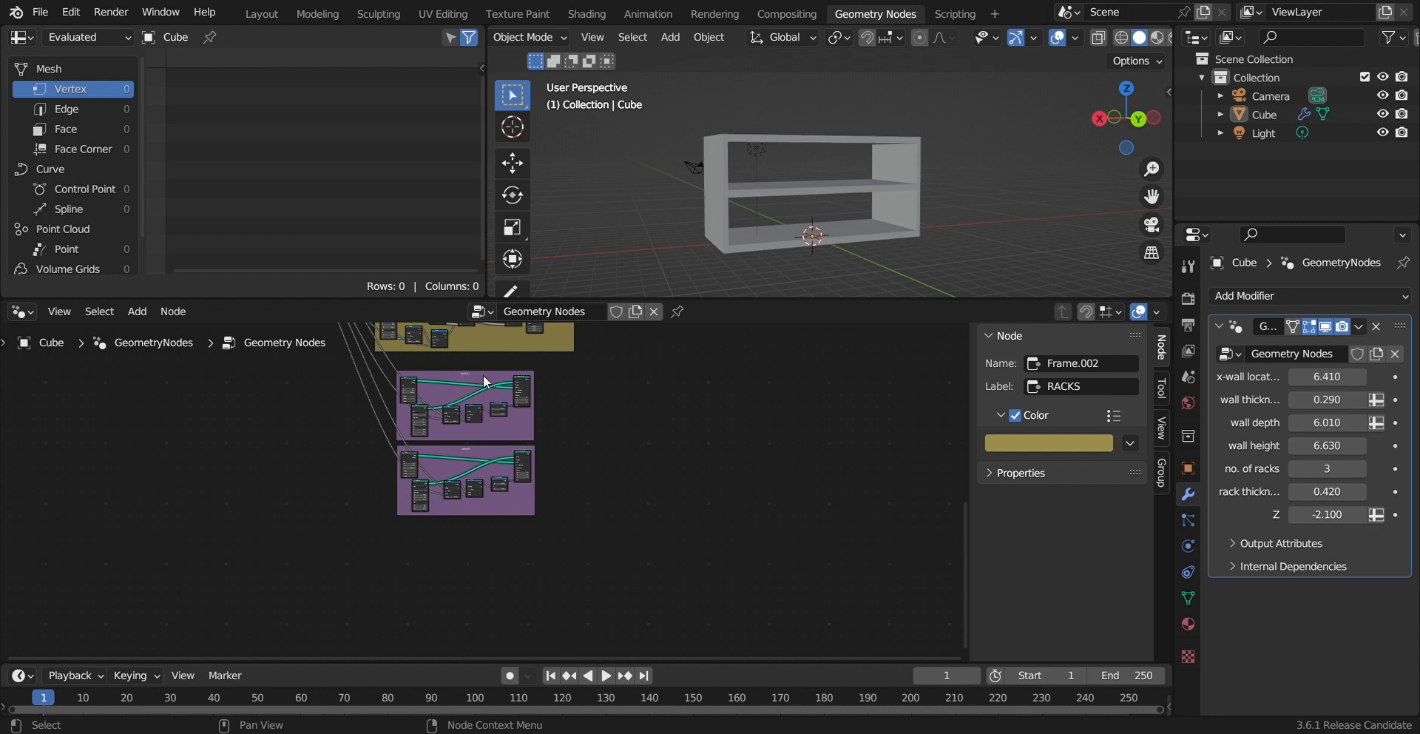
drag(580, 488, 410, 400)
drag(485, 378, 477, 369)
click(588, 449)
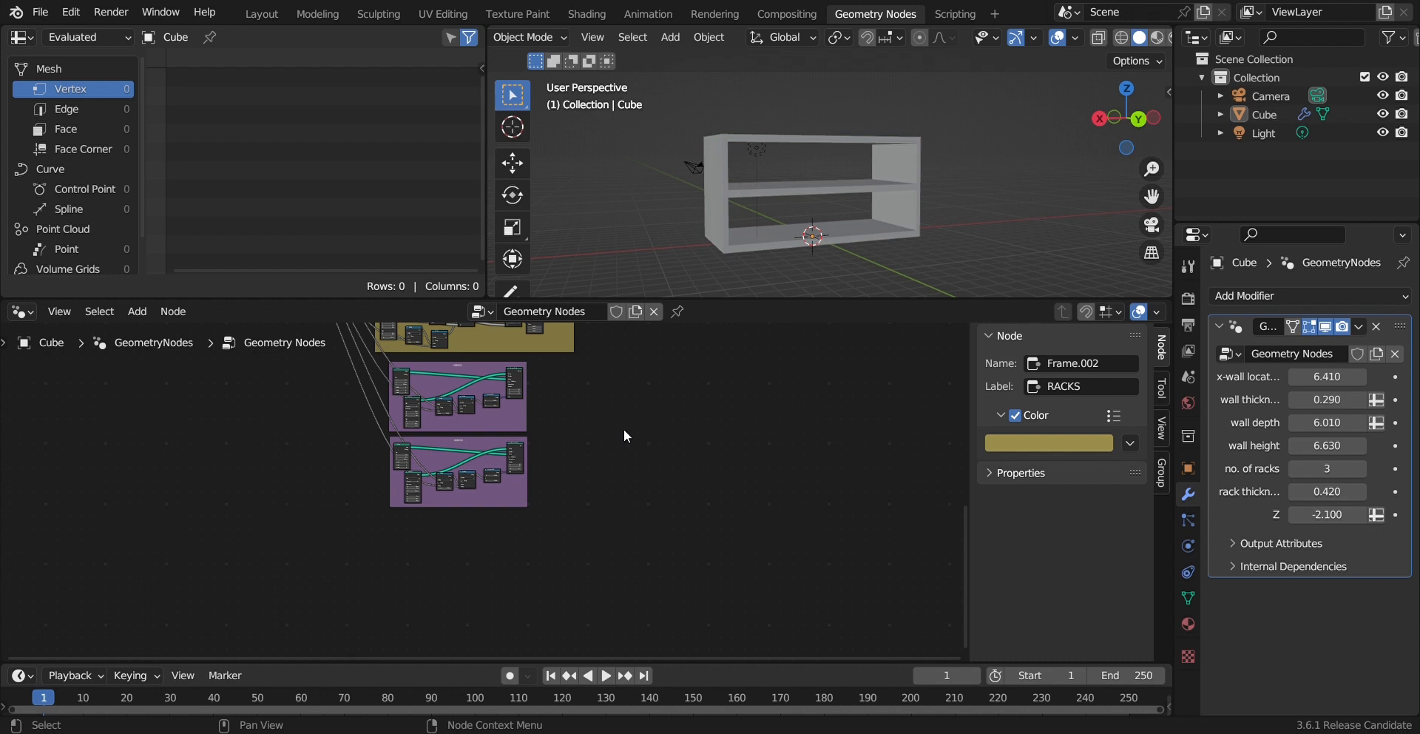
Step: Add a Cube node in the empty space below the DIVIDER2 frame
key(shift+a)
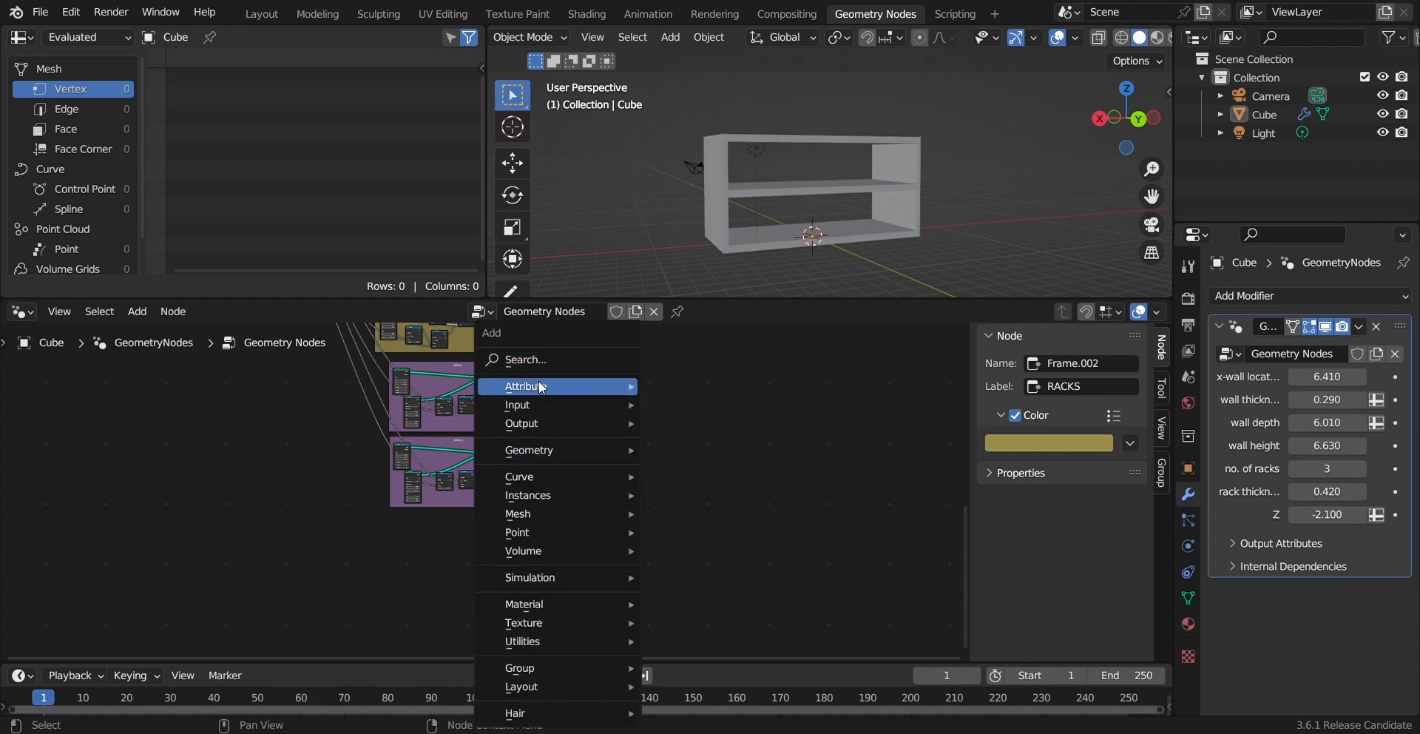
text(cube)
key(Return)
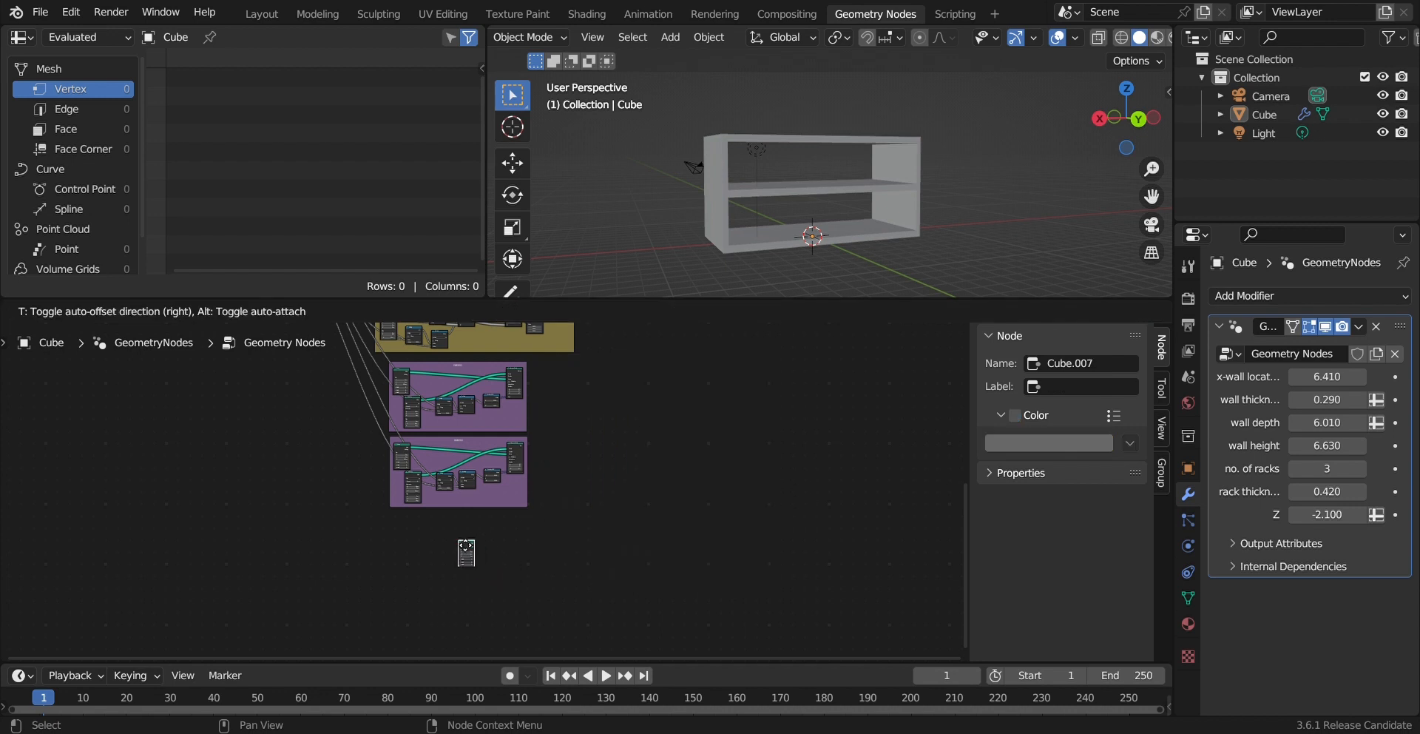
click(466, 547)
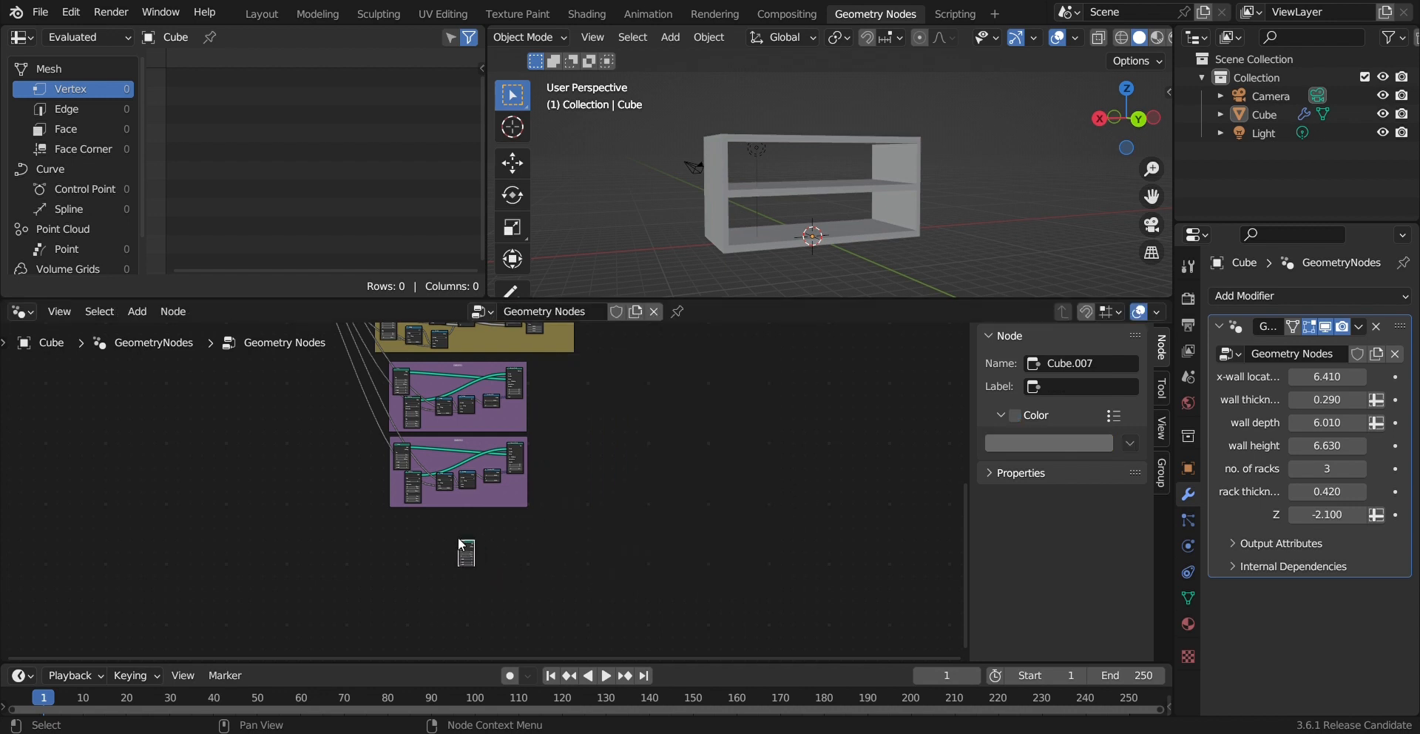
scroll(543, 520, up, 5)
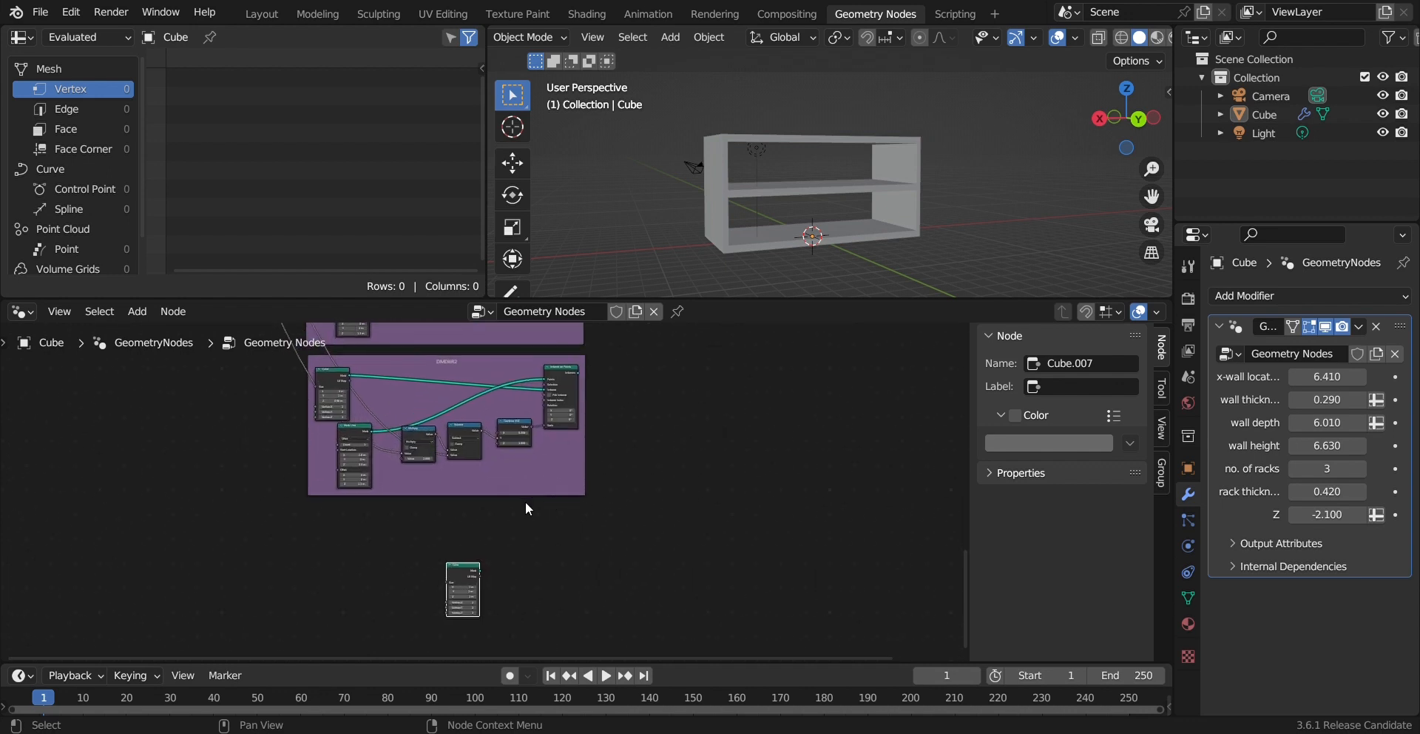
middle_drag(483, 540, 560, 545)
drag(535, 590, 466, 571)
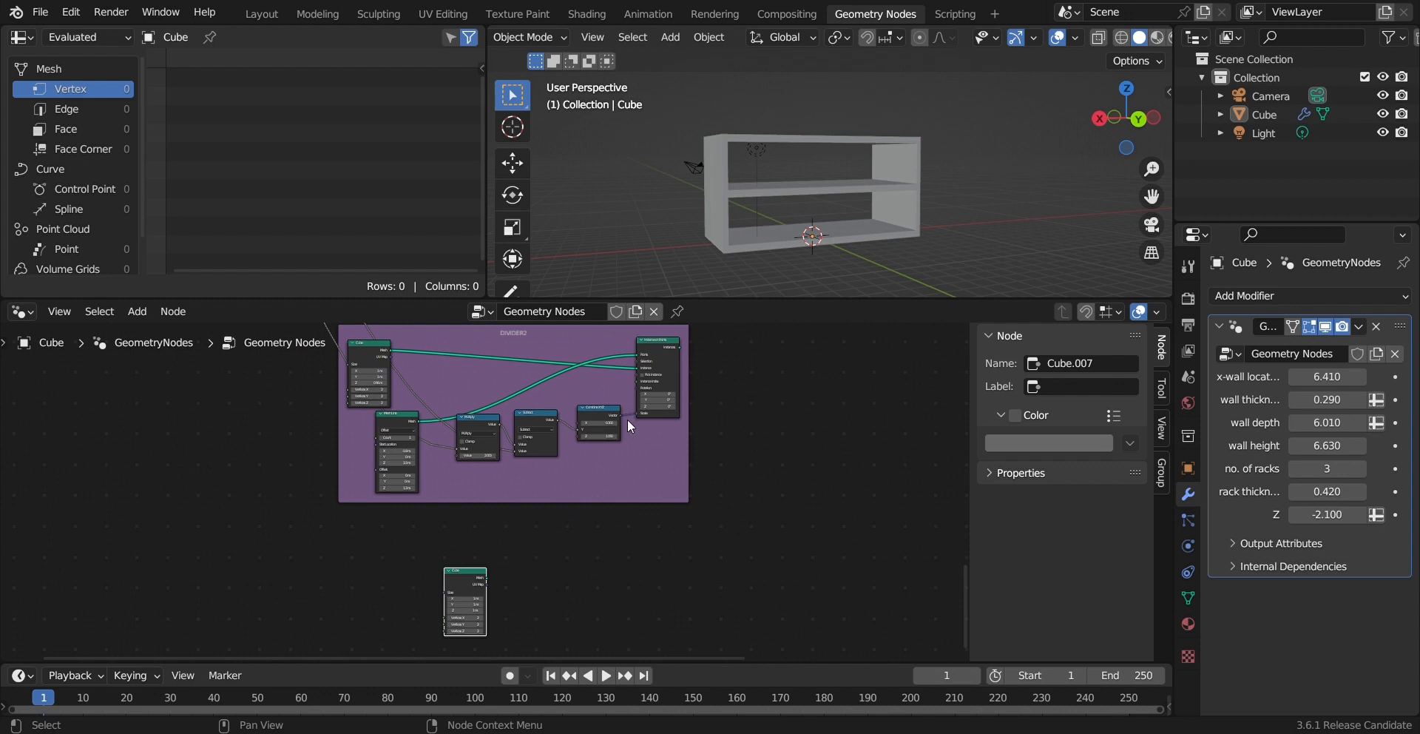
Step: Add an Instance on Points node beside the new Cube node
key(shift+a)
text(INSTANCES)
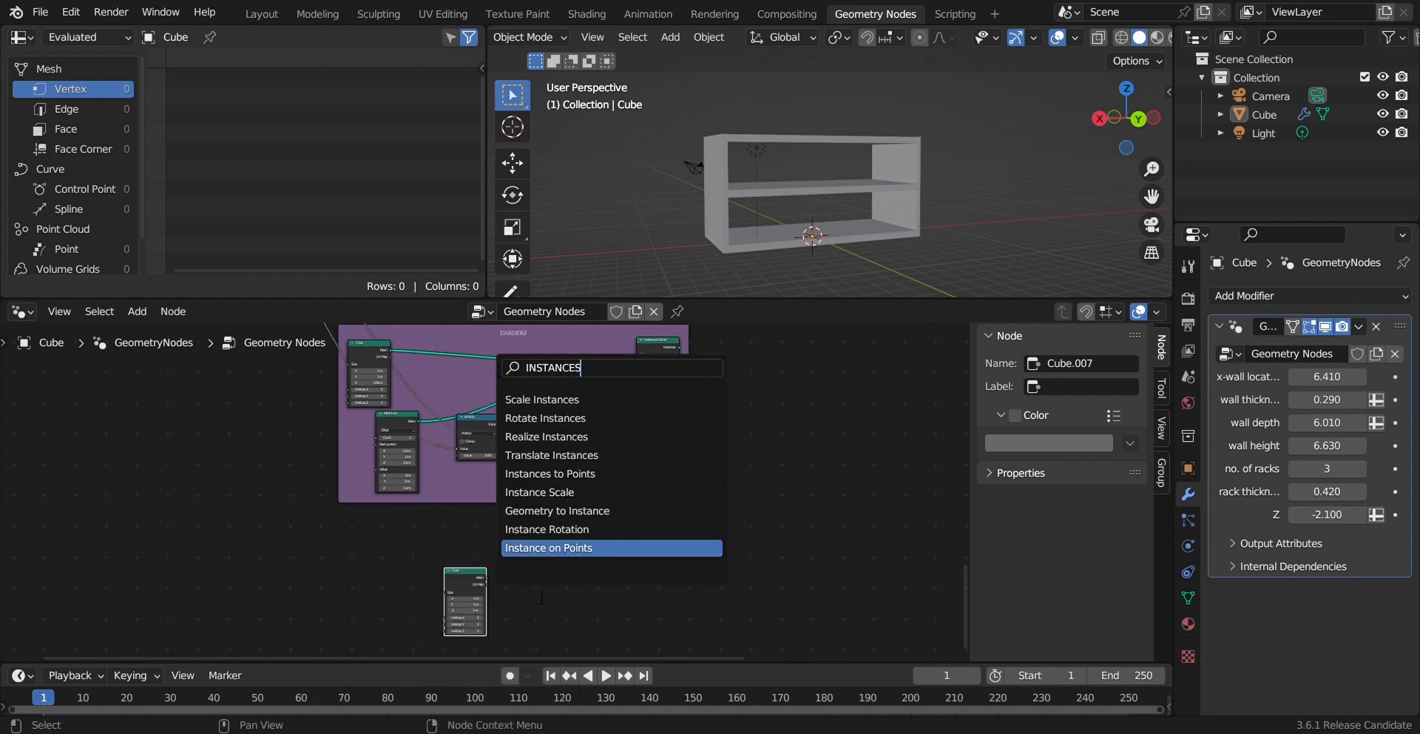
click(559, 548)
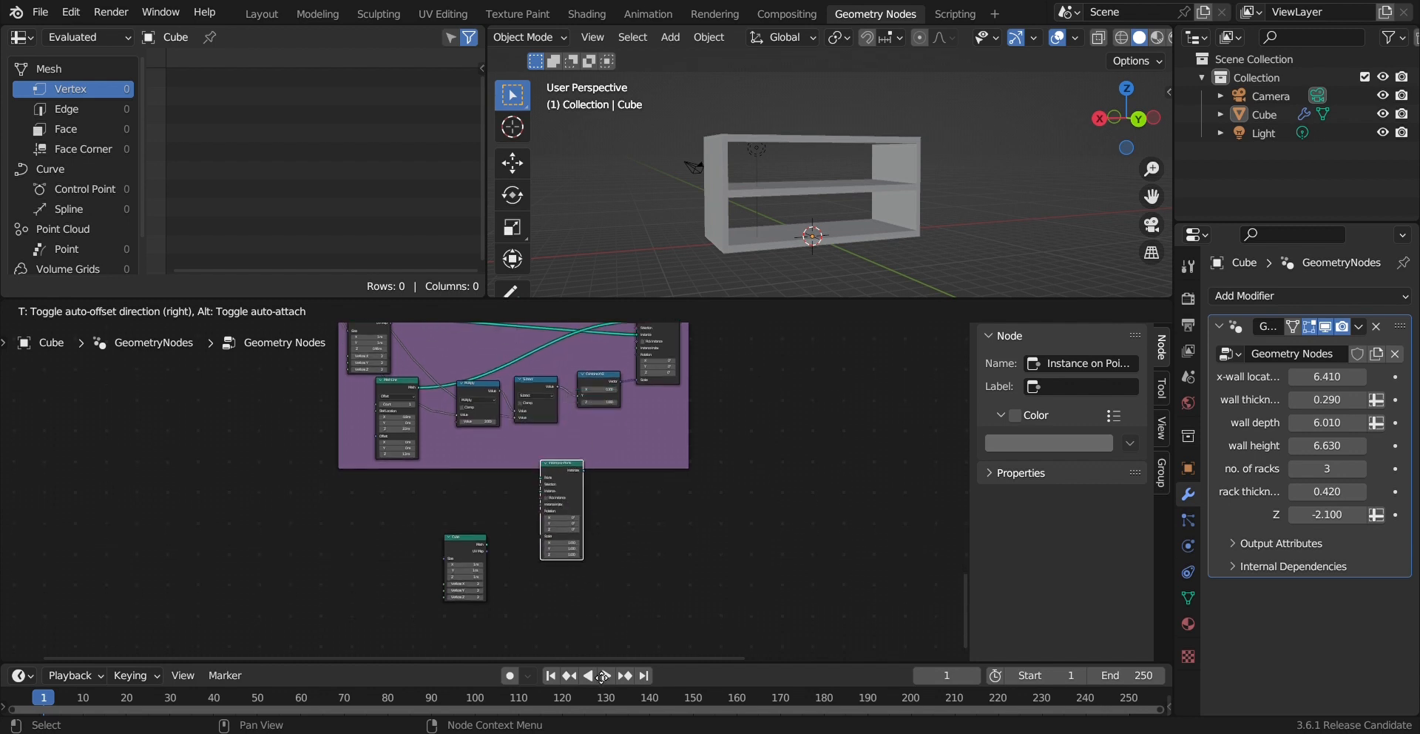
click(605, 593)
Step: Add a Mesh Line node near the new Cube node
key(shift+a)
click(454, 363)
text(MESH LINE)
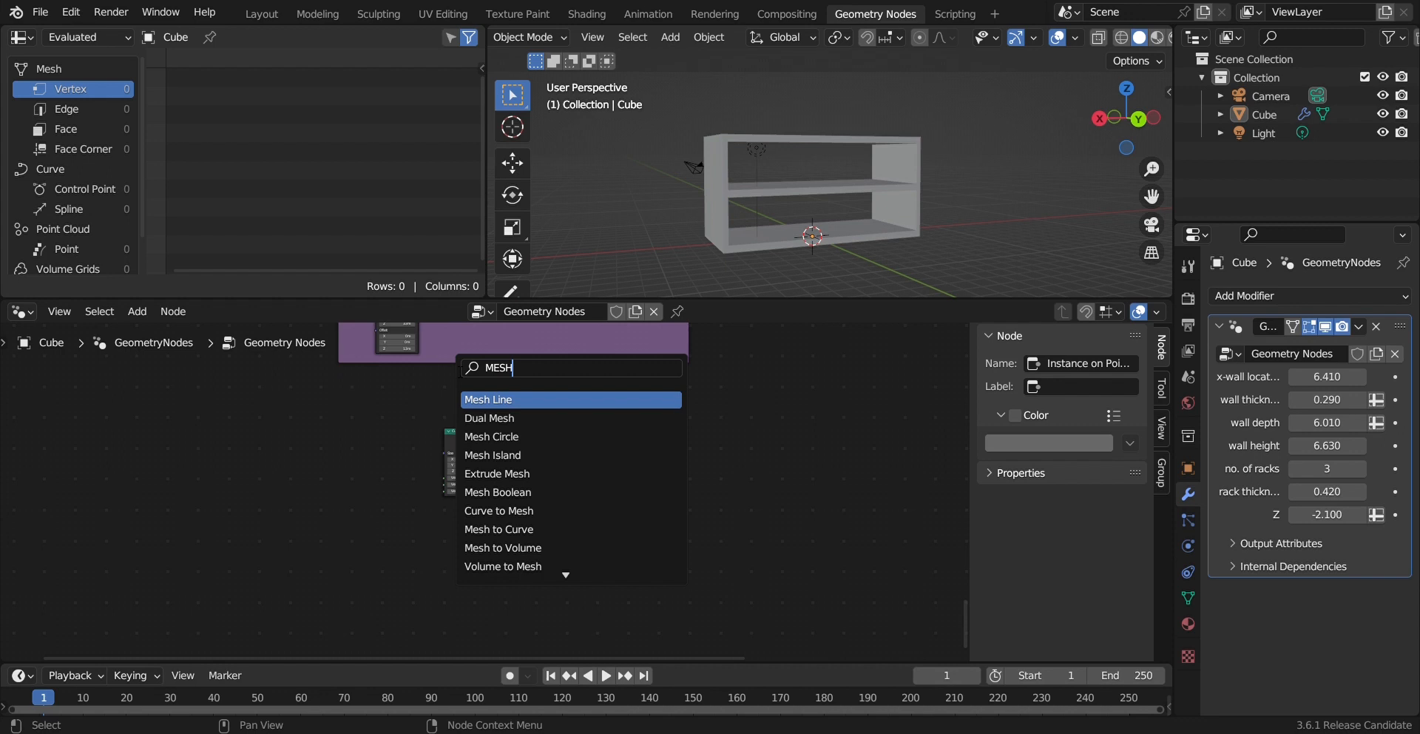
key(Return)
click(476, 414)
Step: Connect the Mesh Line to Points and the Cube to Instance, and link the resulting instances into the joined output
scroll(484, 480, up, 4)
drag(462, 497, 574, 412)
drag(490, 375, 574, 393)
scroll(510, 529, down, 5)
drag(538, 455, 745, 440)
click(923, 421)
Step: Arrange the new nodes with the Mesh Line above the Cube and Instance on Points spaced out beside them
scroll(814, 474, down, 1)
middle_drag(562, 643, 692, 575)
scroll(739, 584, up, 4)
drag(540, 411, 134, 362)
scroll(674, 476, up, 2)
scroll(675, 476, down, 4)
middle_drag(675, 475, 547, 400)
drag(729, 370, 832, 381)
drag(621, 510, 548, 488)
drag(554, 365, 405, 414)
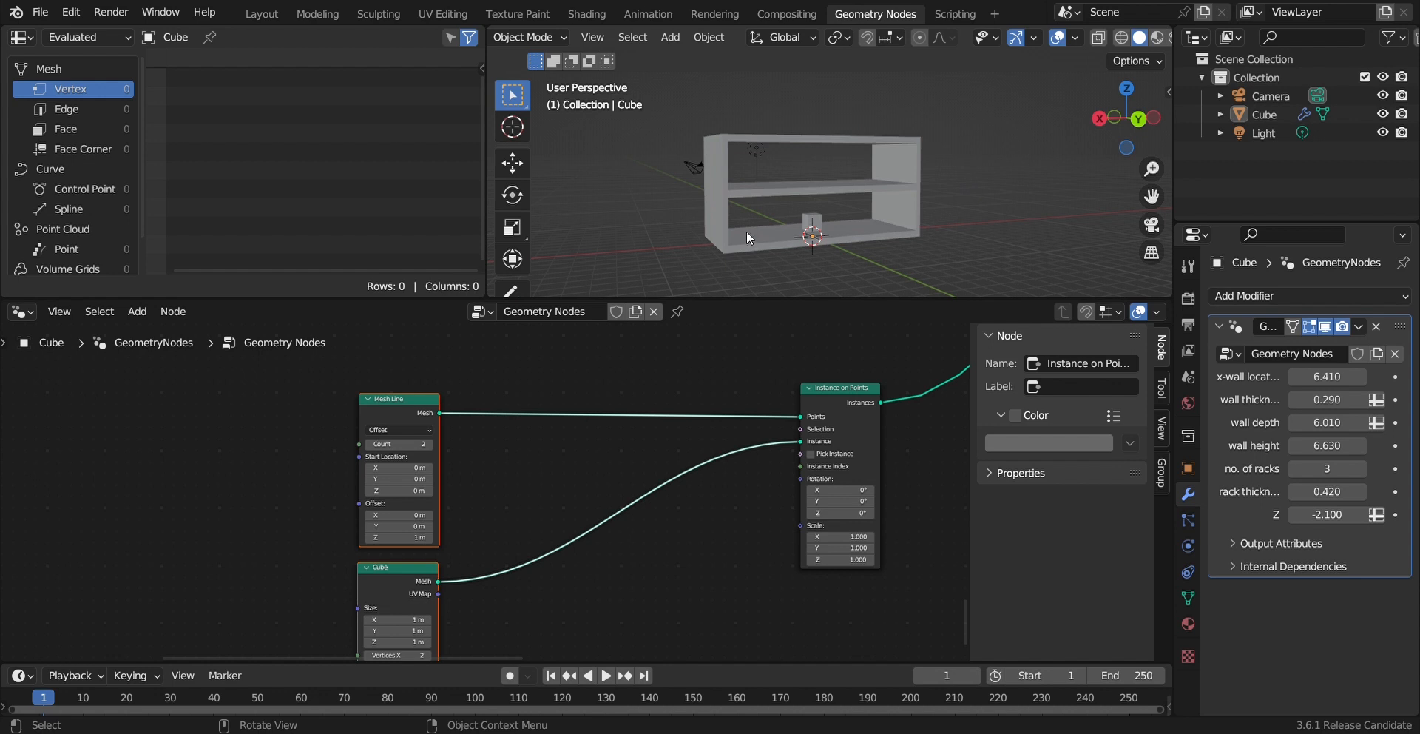
Step: Examine the DIVIDER2 and RACKS node setups and the small cube inside the shelf
scroll(650, 491, down, 8)
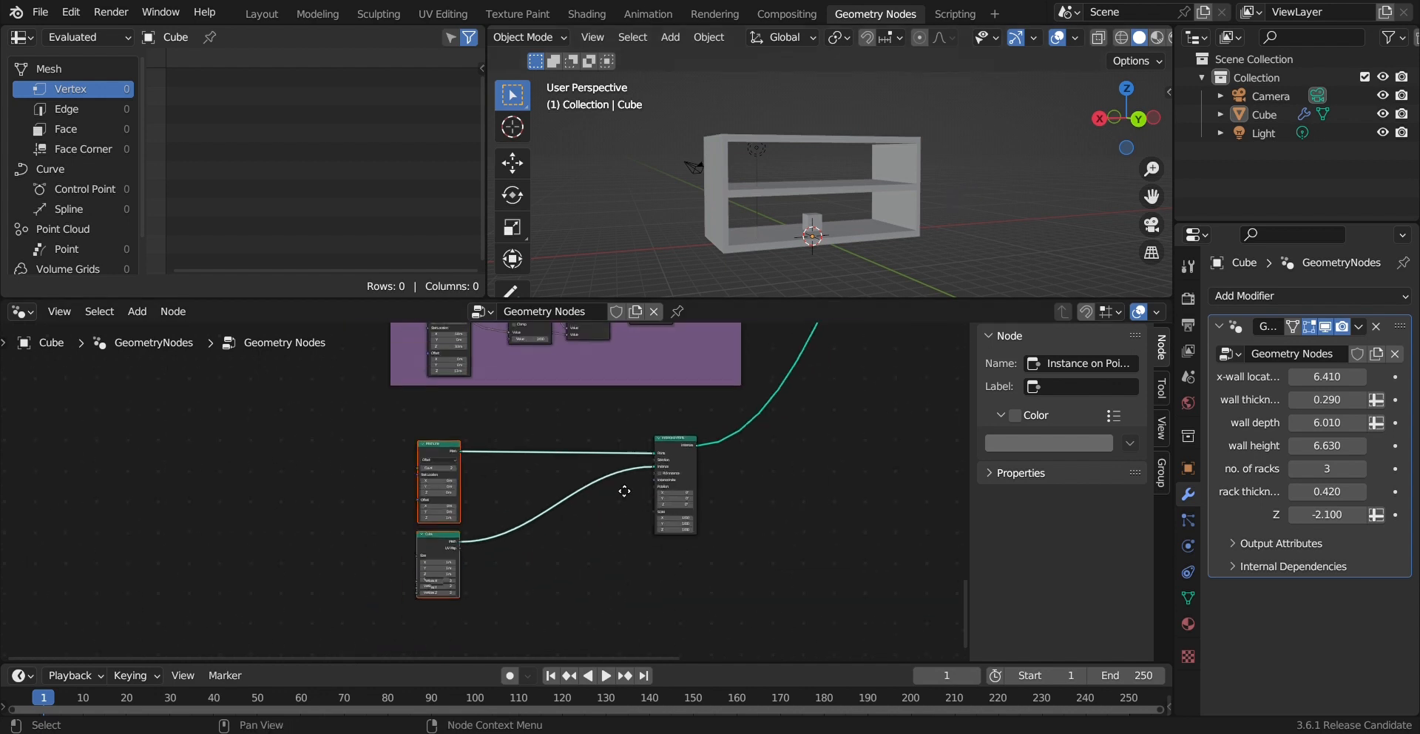
middle_drag(624, 488, 671, 610)
middle_drag(548, 394, 581, 481)
scroll(780, 548, up, 2)
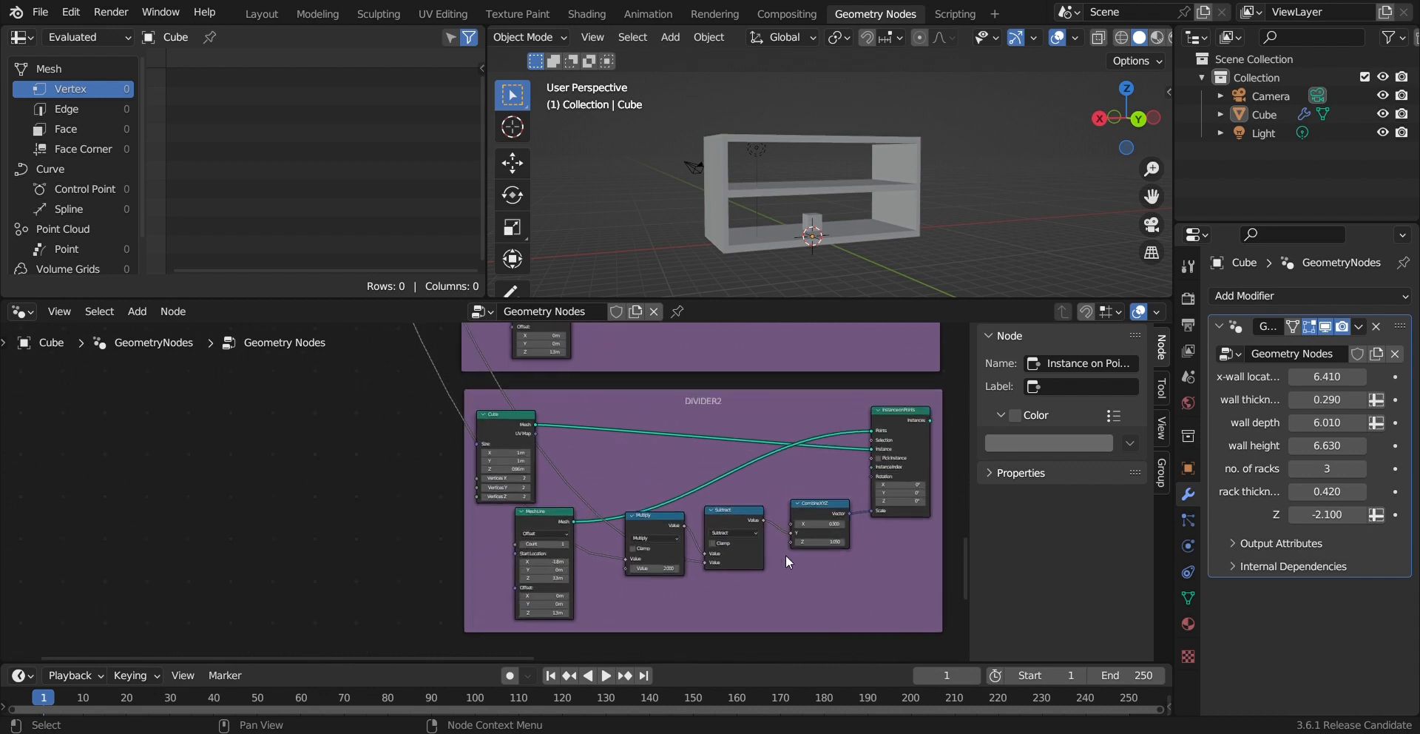
middle_drag(786, 555, 670, 553)
mouse_move(610, 455)
middle_down()
mouse_move(611, 495)
mouse_move(586, 398)
mouse_move(629, 564)
middle_up()
middle_drag(491, 351, 489, 658)
scroll(491, 516, down, 4)
middle_drag(675, 483, 667, 528)
scroll(736, 231, up, 5)
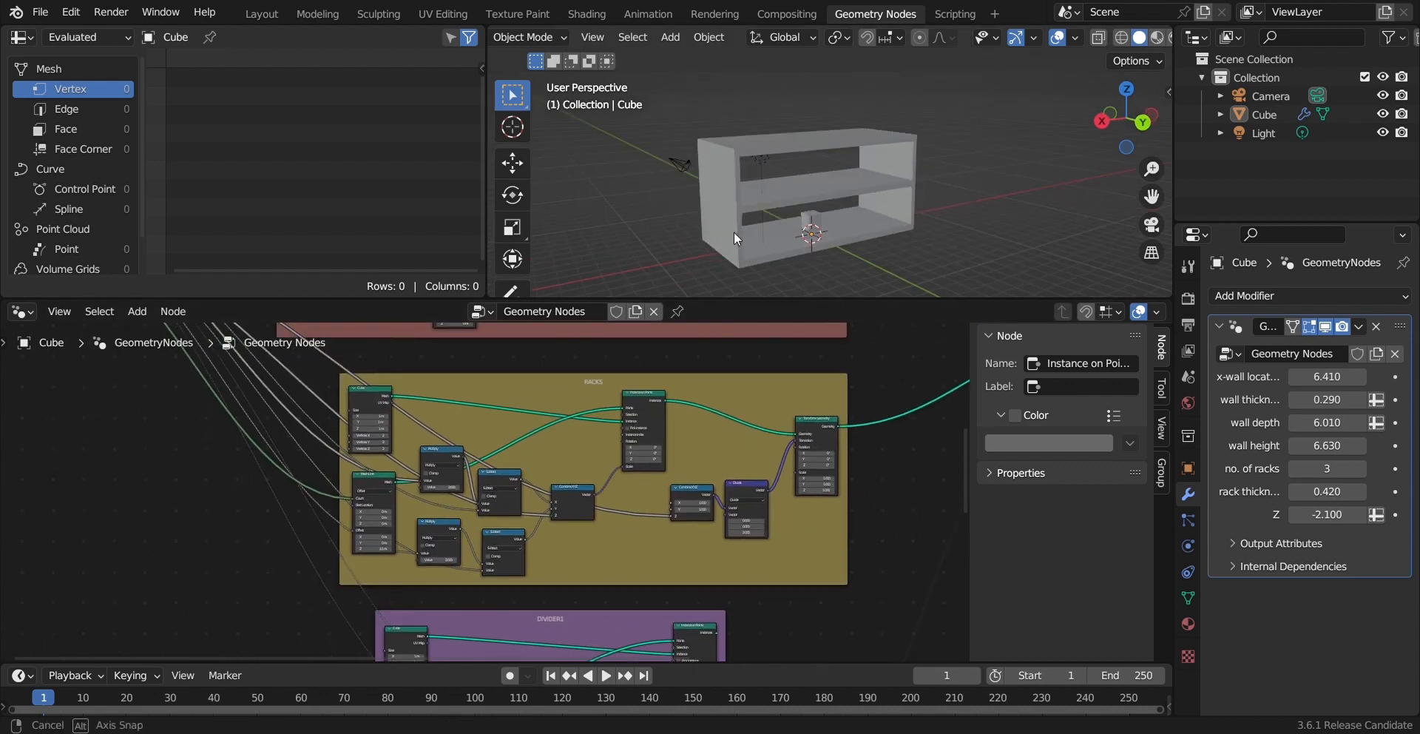
middle_drag(741, 226, 753, 202)
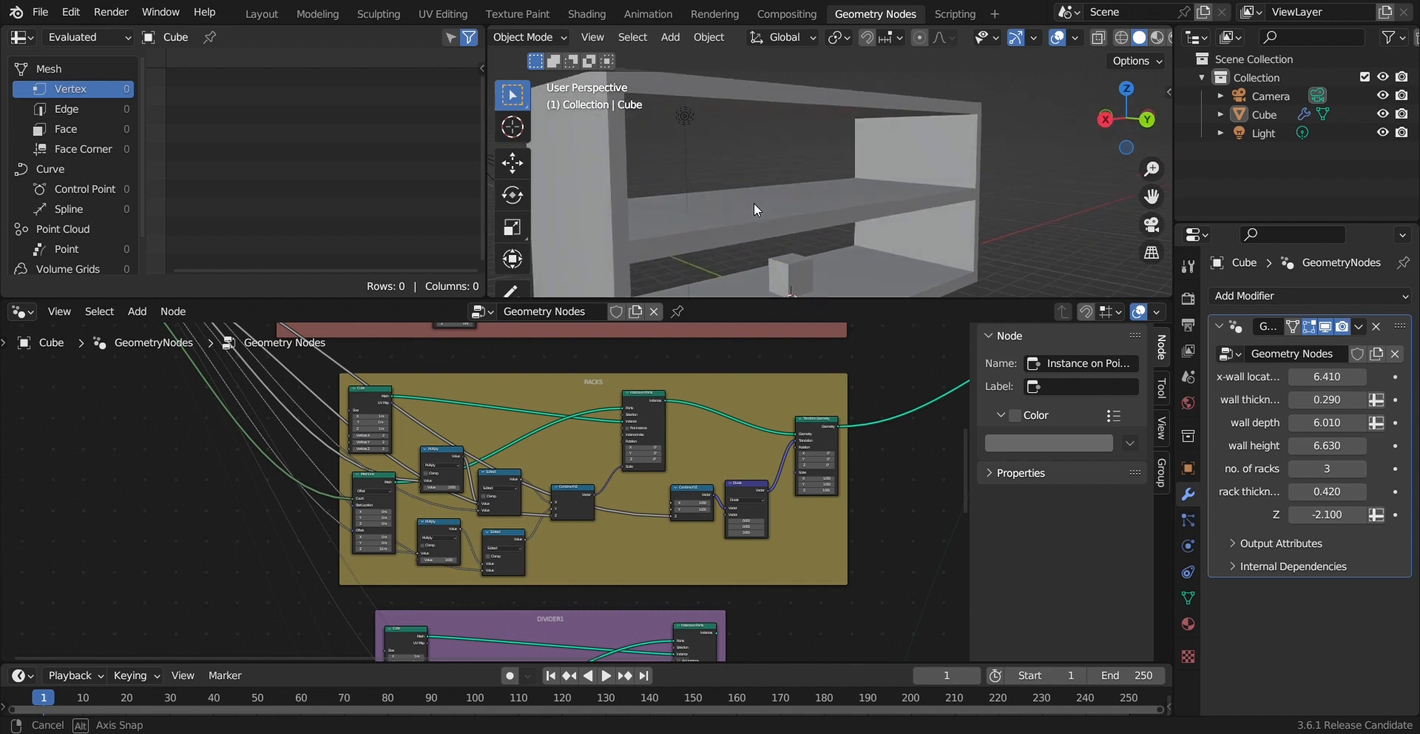
middle_drag(988, 192, 575, 228)
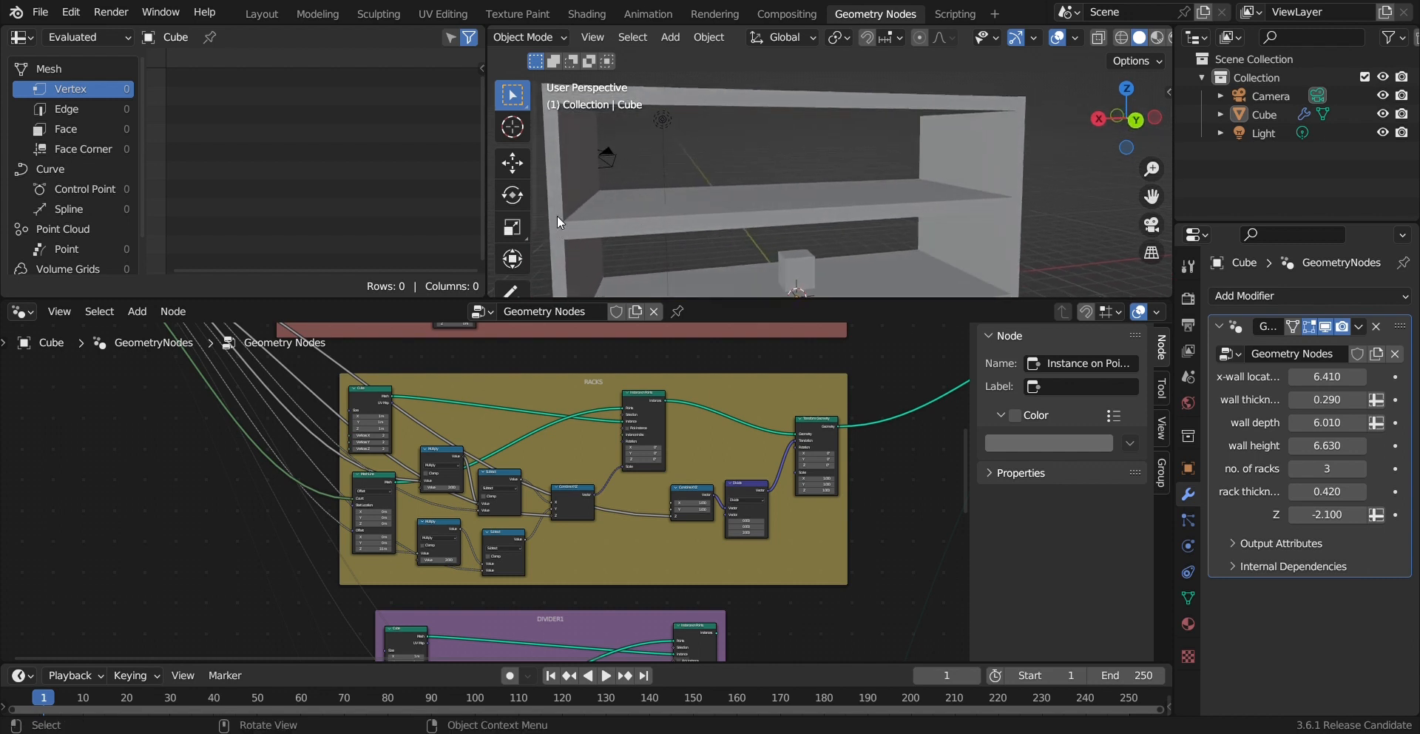
scroll(578, 216, down, 4)
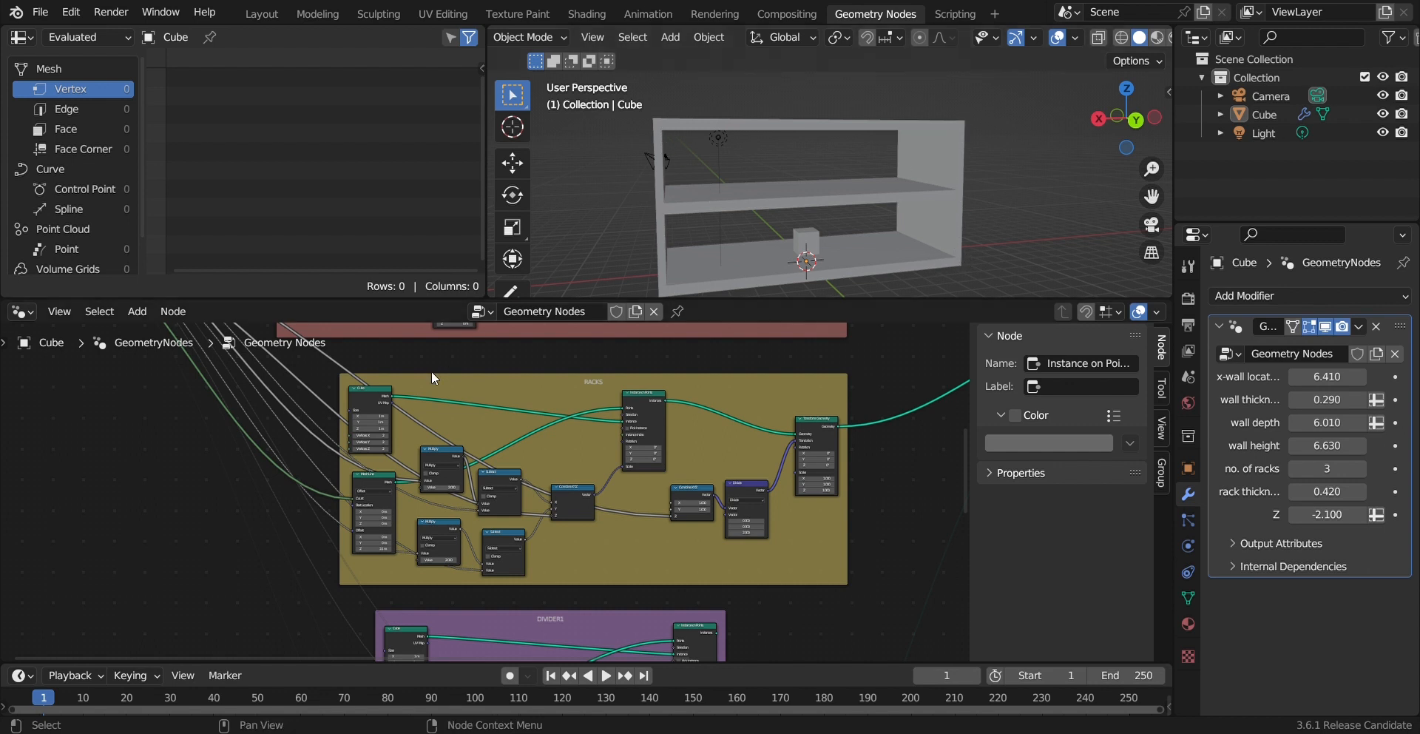
scroll(481, 392, down, 2)
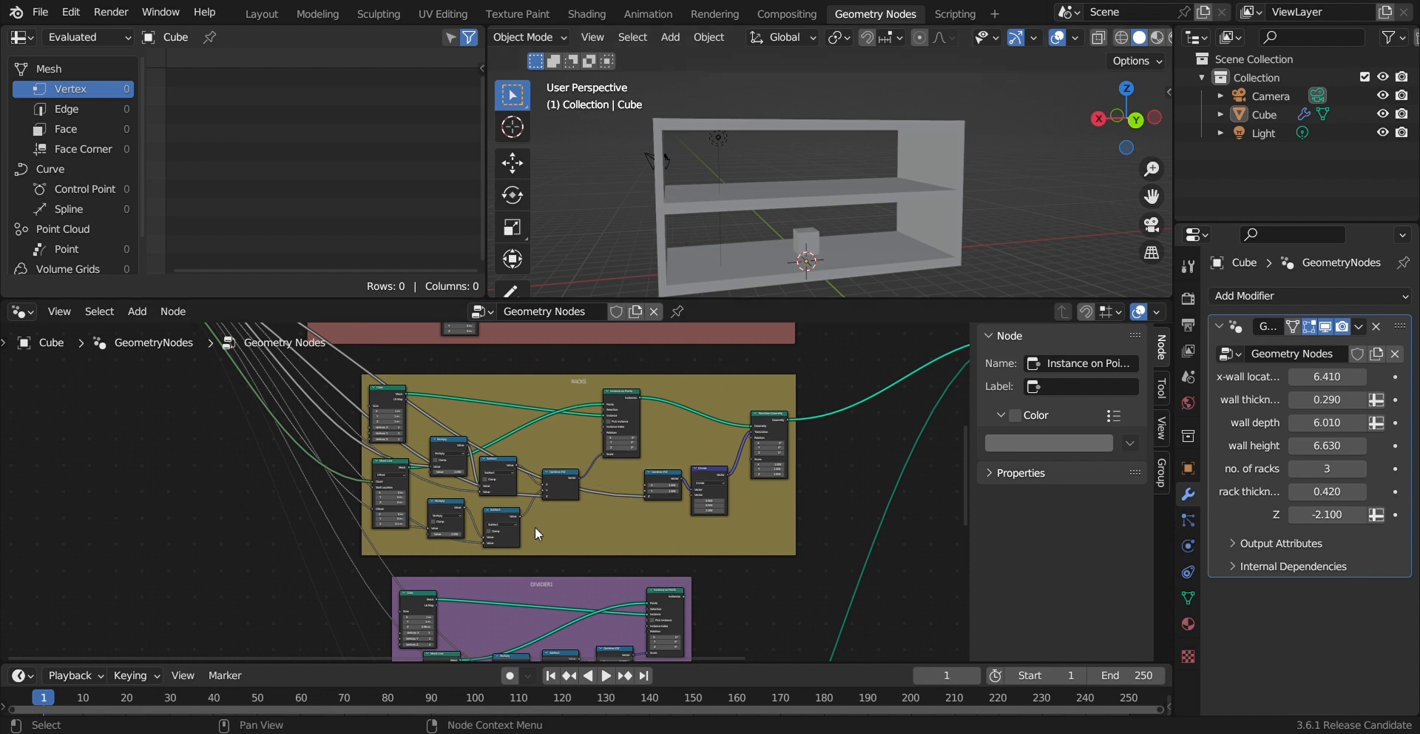
Step: Remove the RACKS frame and duplicate its Multiply, Subtract and Combine XYZ nodes beside the new Cube node
scroll(533, 518, up, 2)
click(648, 585)
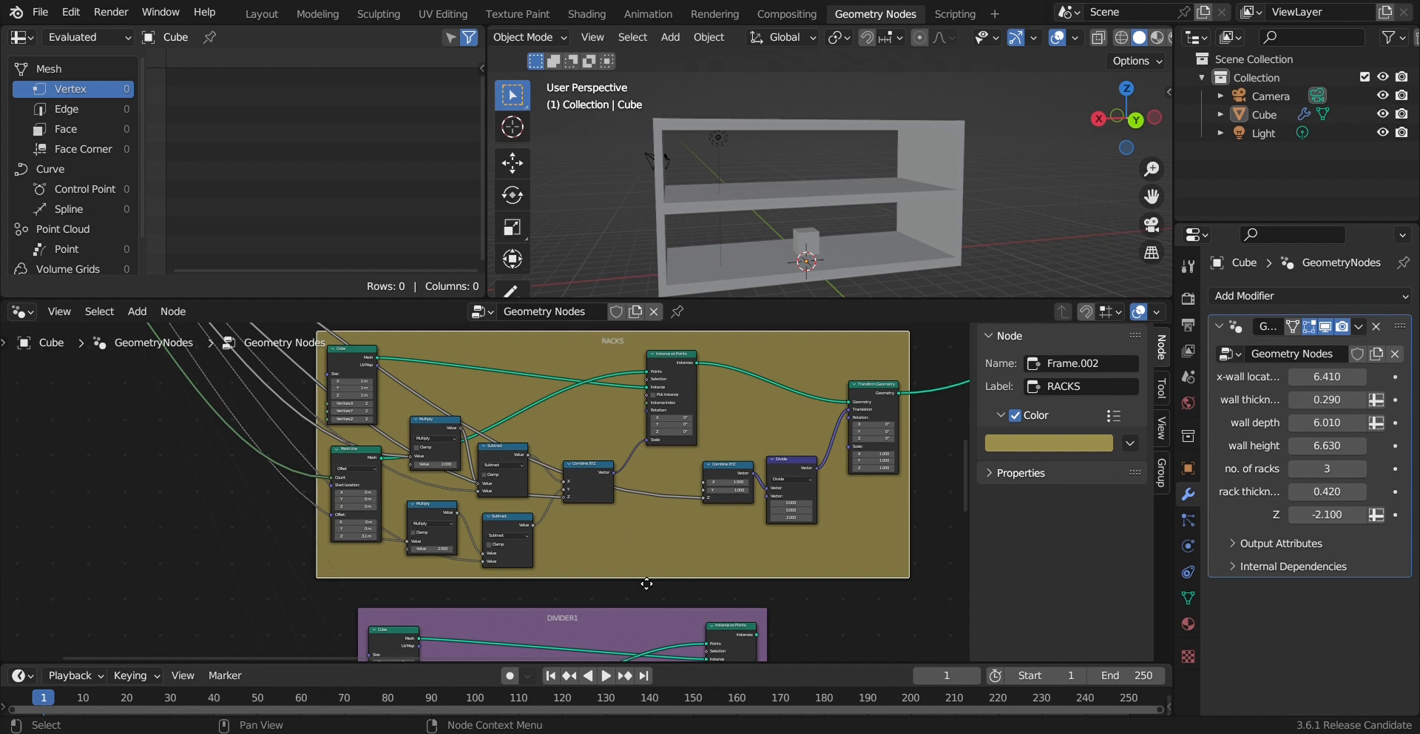
key(x)
drag(637, 574, 442, 441)
key(shift+d)
click(662, 505)
Step: Frame the original rack nodes again with the label RACKS and a yellow color
scroll(592, 474, down, 4)
drag(636, 499, 419, 444)
key(ctrl+j)
scroll(580, 455, up, 4)
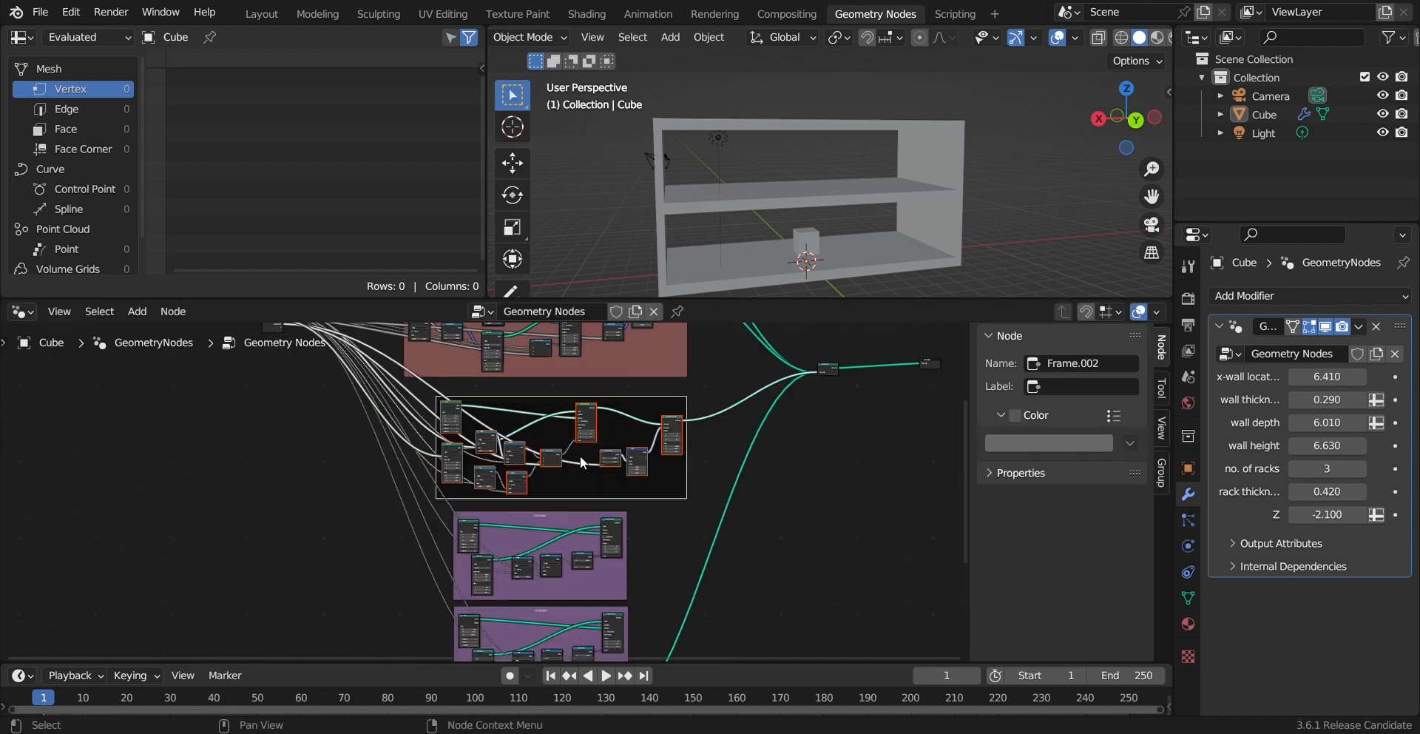
double_click(1079, 386)
text(RACKS)
click(1015, 415)
click(1049, 443)
click(1043, 284)
Step: Connect the duplicated Combine XYZ vector to the new Instance on Points scale and tidy the math nodes
middle_drag(710, 479, 701, 396)
click(624, 454)
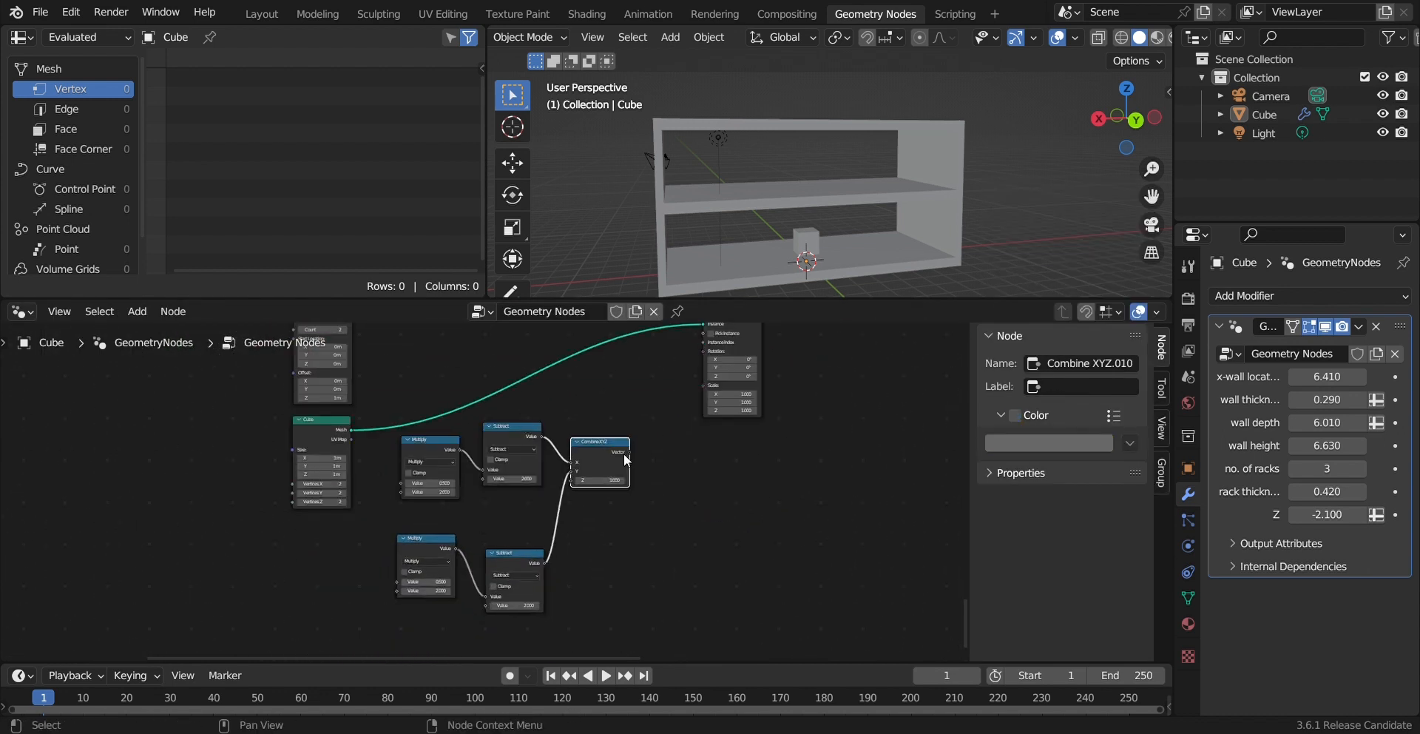
drag(630, 452, 646, 443)
drag(701, 368, 702, 419)
middle_drag(645, 514, 751, 456)
scroll(667, 489, up, 1)
drag(637, 532, 626, 521)
drag(536, 518, 544, 512)
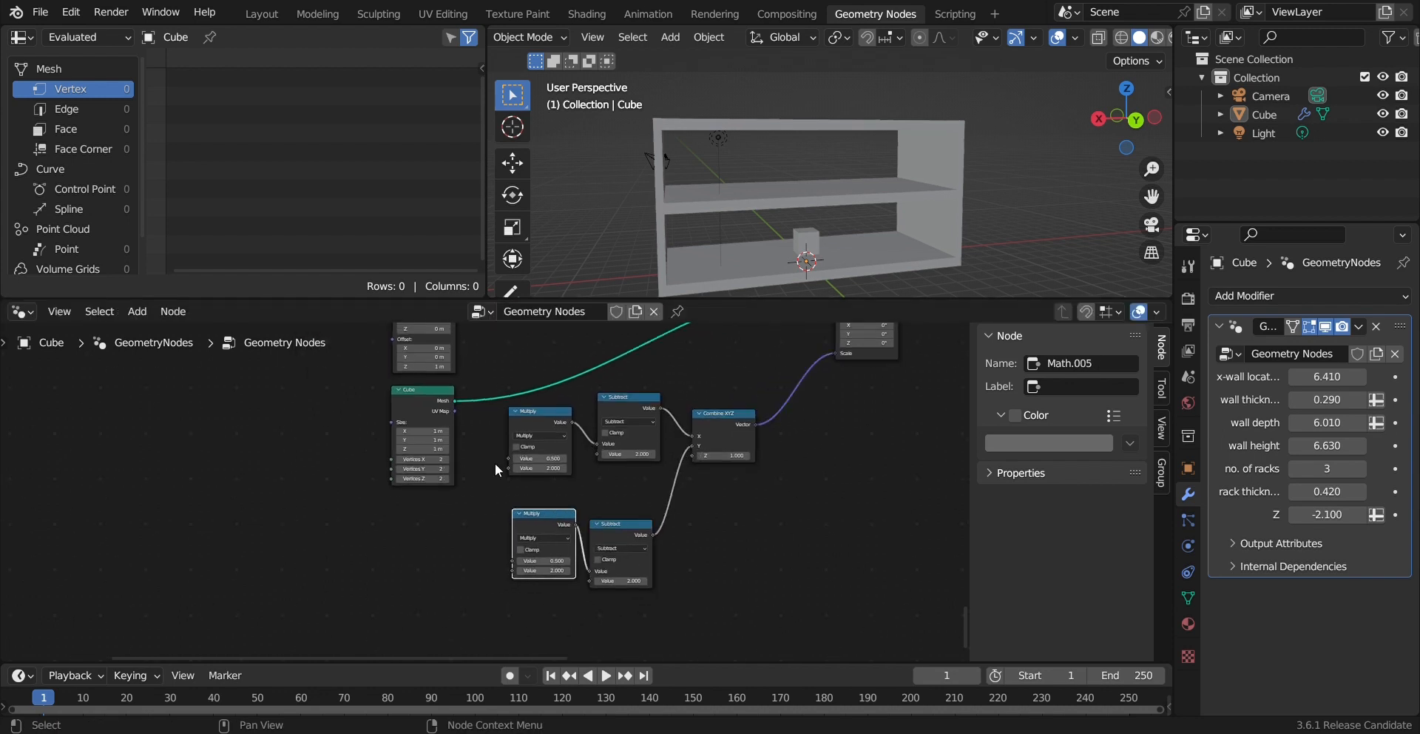
Step: Link x-wall location to the upper duplicated Multiply node and wall thickness to the upper Subtract node's second value
drag(508, 457, 123, 438)
shift+scroll(260, 471, down, 10)
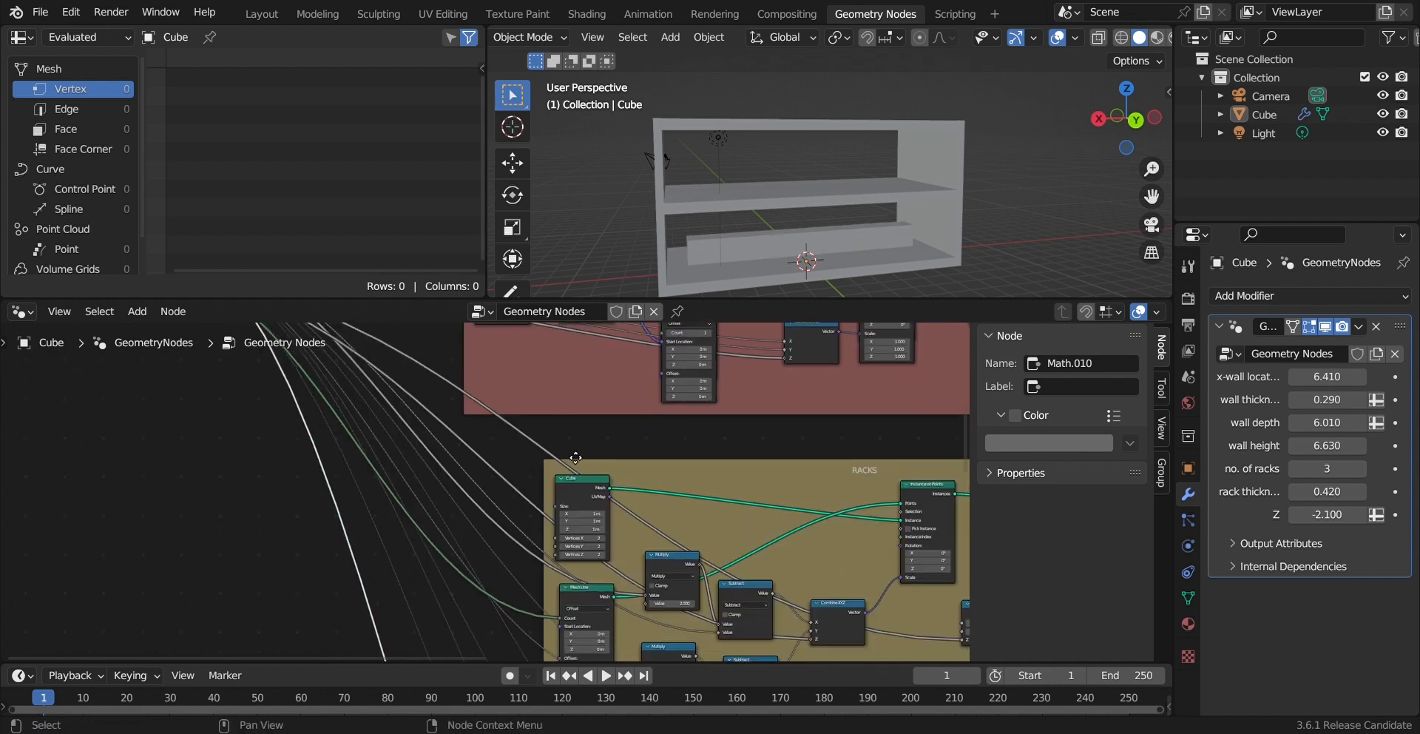
shift+scroll(631, 567, down, 15)
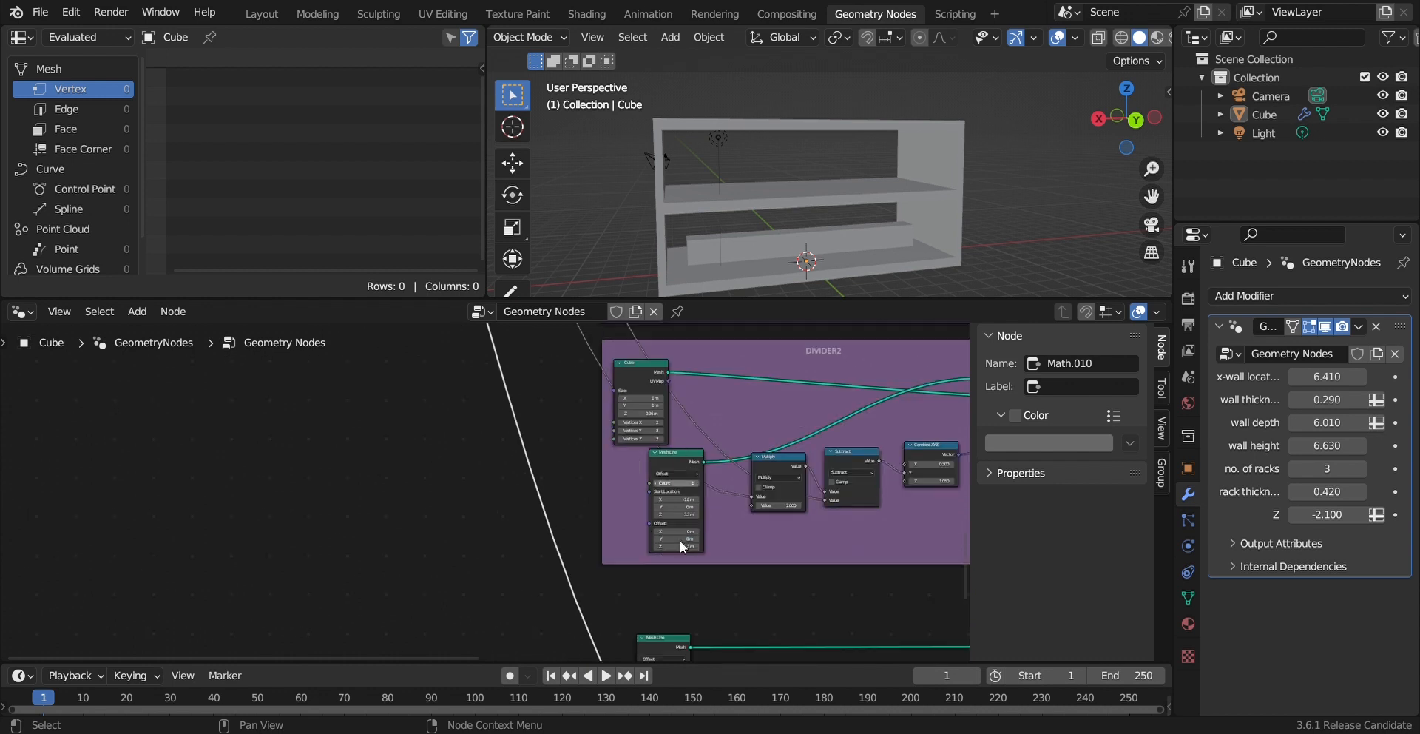
shift+scroll(672, 497, down, 4)
scroll(680, 555, up, 3)
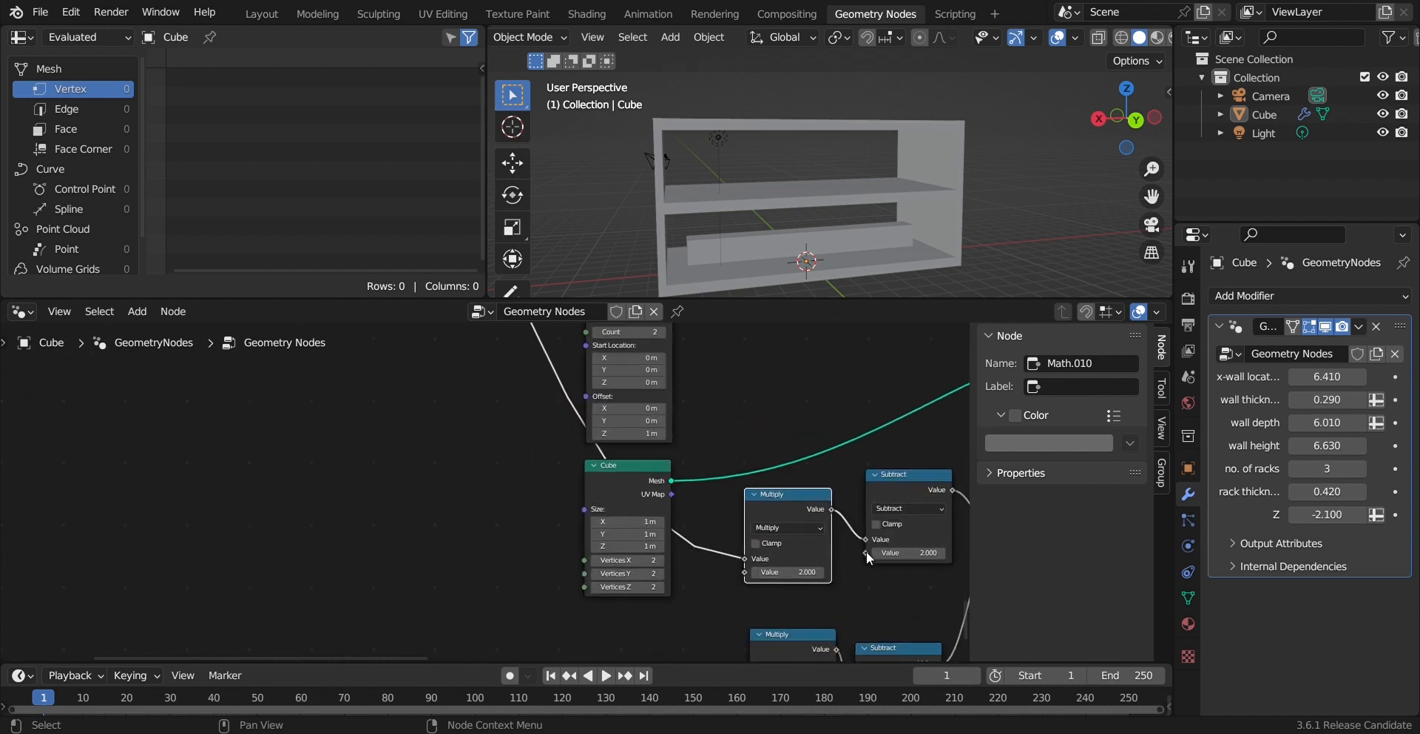
drag(864, 552, 102, 364)
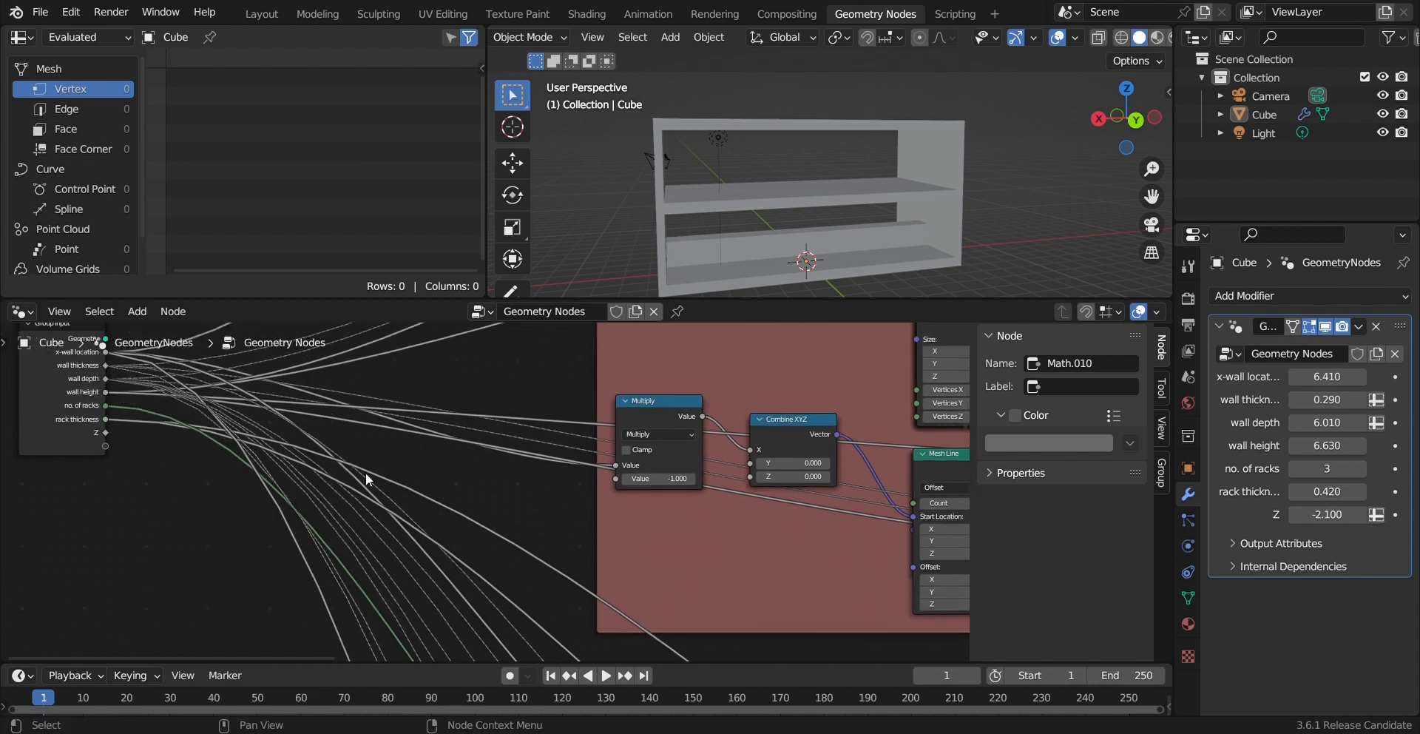
Step: Link the wall depth group input to the first value of the lower duplicated Multiply node
scroll(363, 497, down, 9)
middle_drag(617, 571, 628, 391)
middle_drag(716, 566, 674, 432)
middle_drag(764, 586, 721, 430)
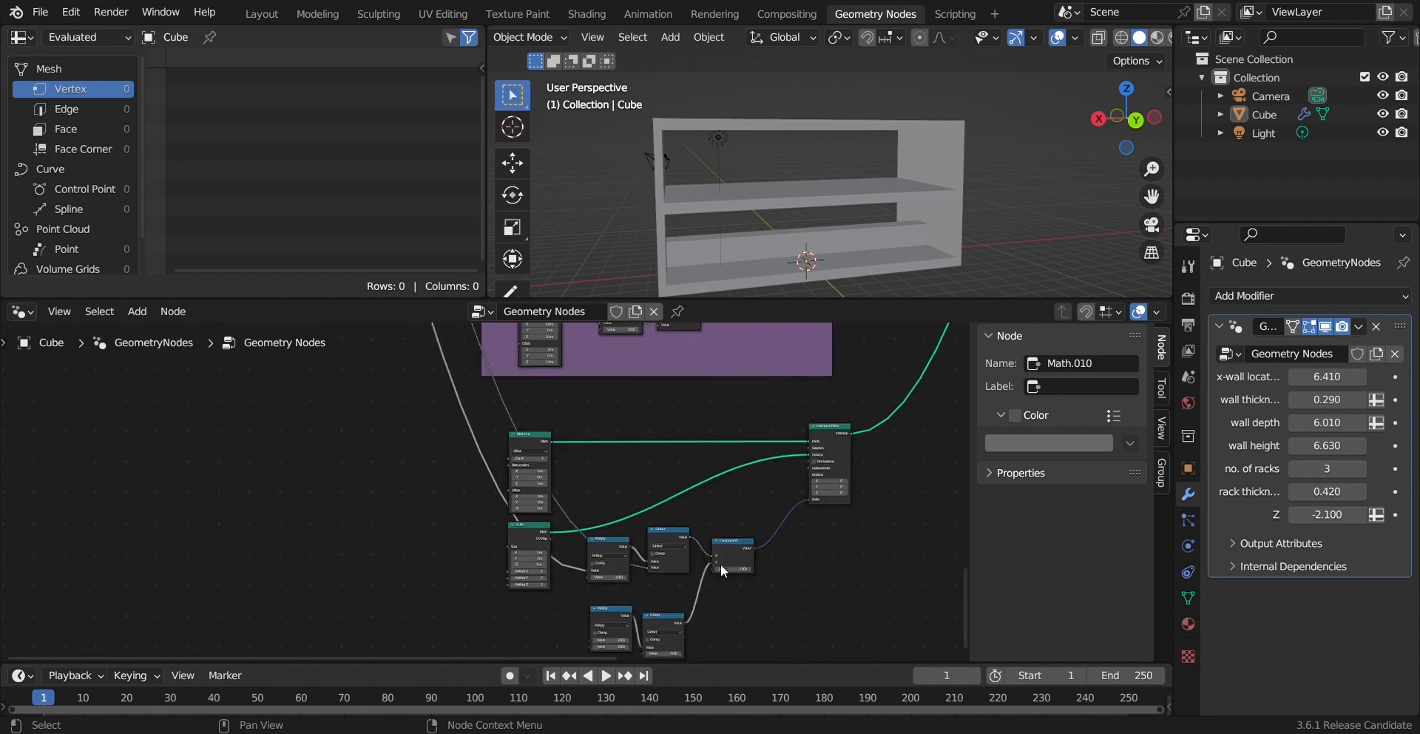
middle_drag(720, 566, 764, 454)
scroll(682, 529, up, 1)
scroll(681, 524, up, 2)
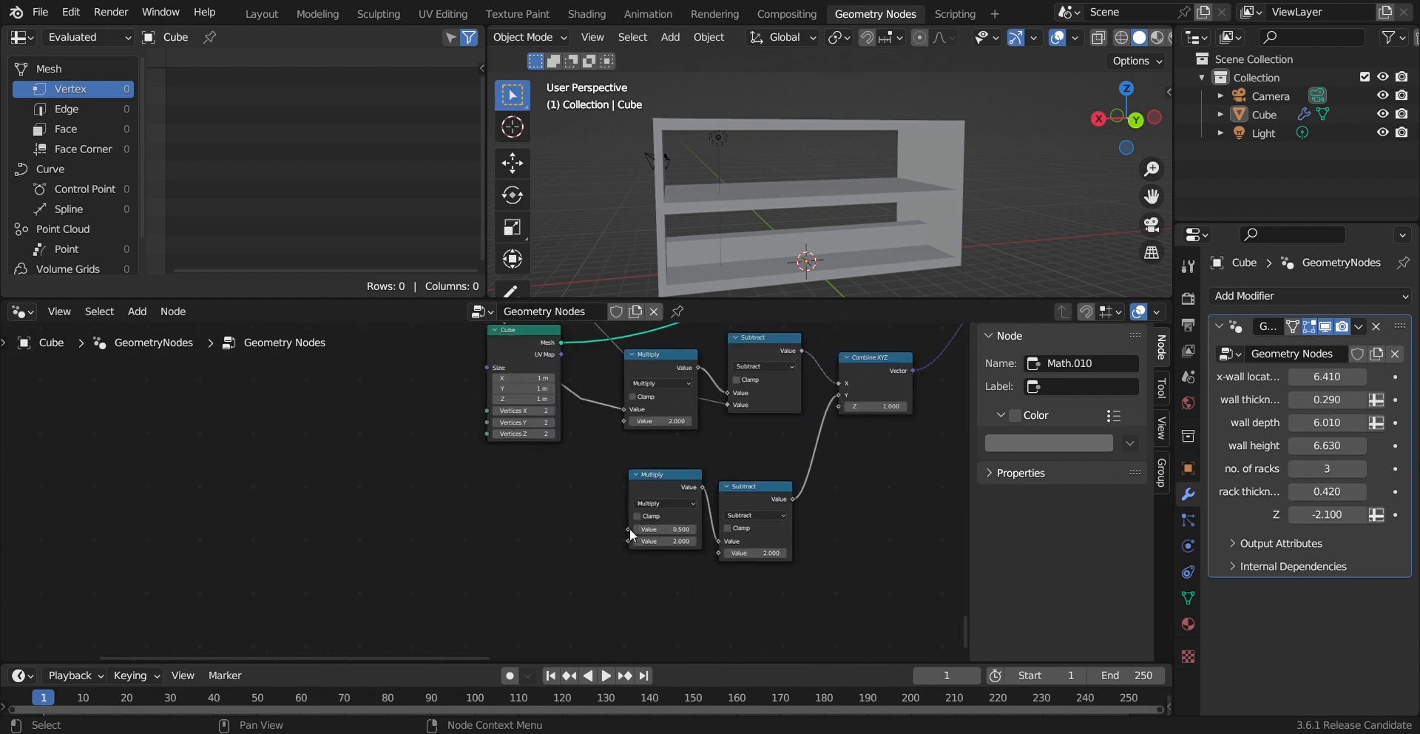
drag(628, 528, 265, 464)
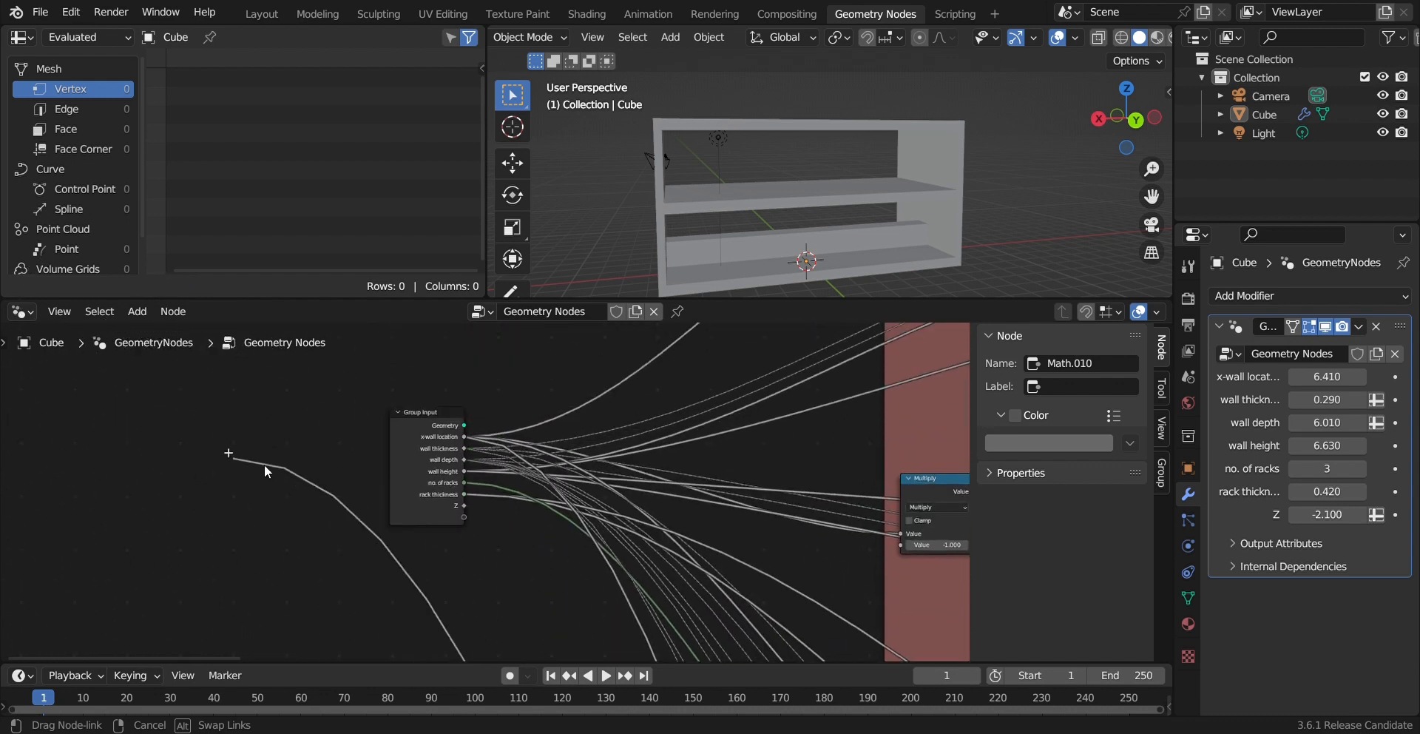
drag(460, 468, 462, 460)
Step: Link the lower duplicated Subtract node's second value to the Group Input node
scroll(488, 499, down, 2)
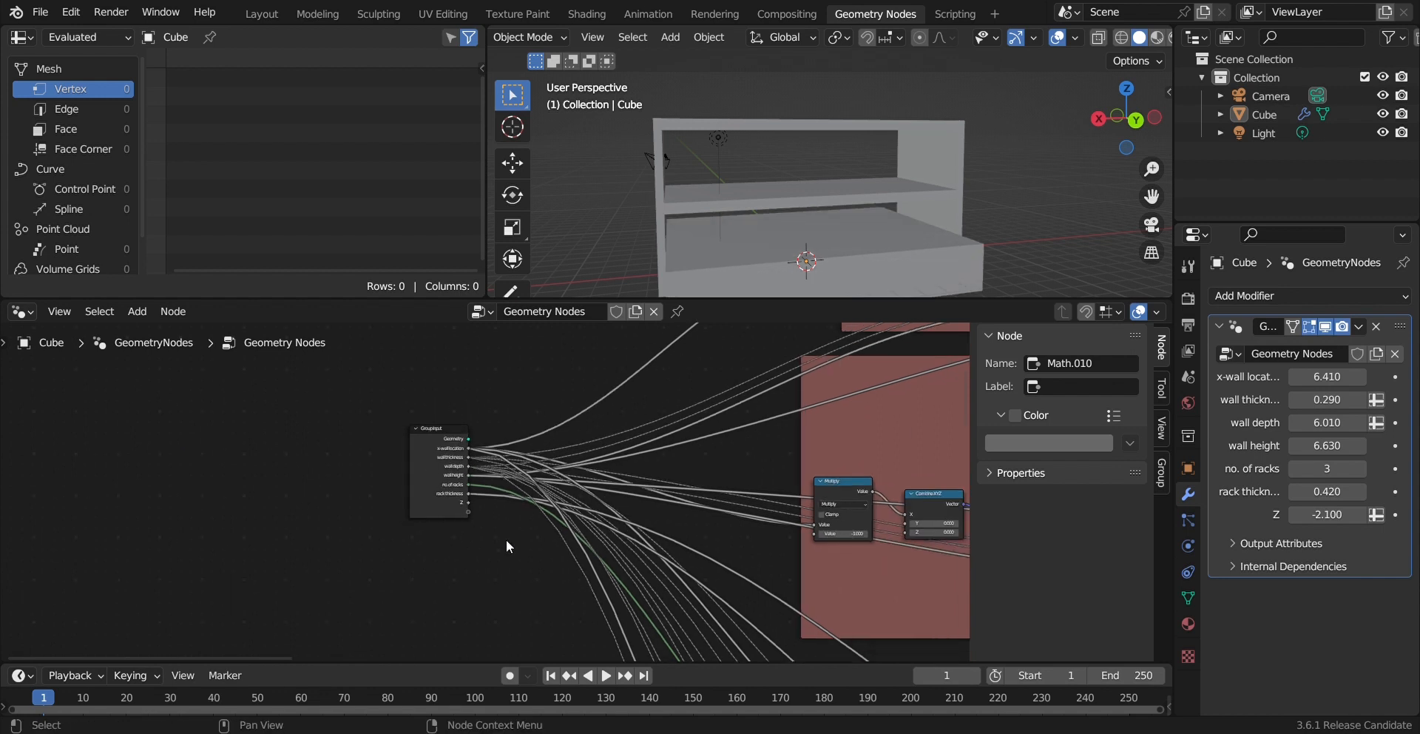
middle_drag(651, 592, 593, 422)
middle_drag(755, 574, 666, 440)
middle_drag(849, 627, 751, 452)
mouse_move(823, 655)
middle_down()
mouse_move(793, 528)
mouse_move(800, 402)
middle_up()
middle_drag(762, 555, 757, 428)
scroll(739, 593, up, 2)
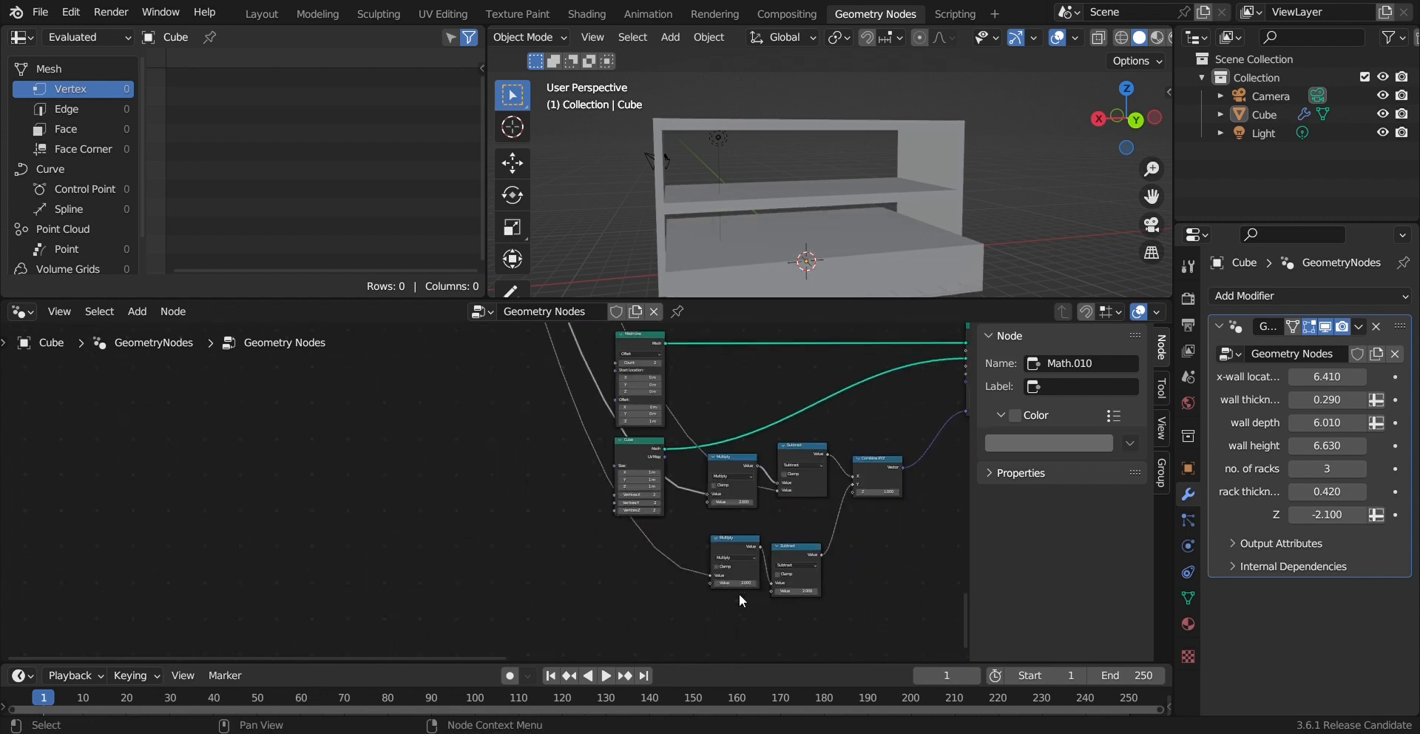
scroll(777, 595, up, 2)
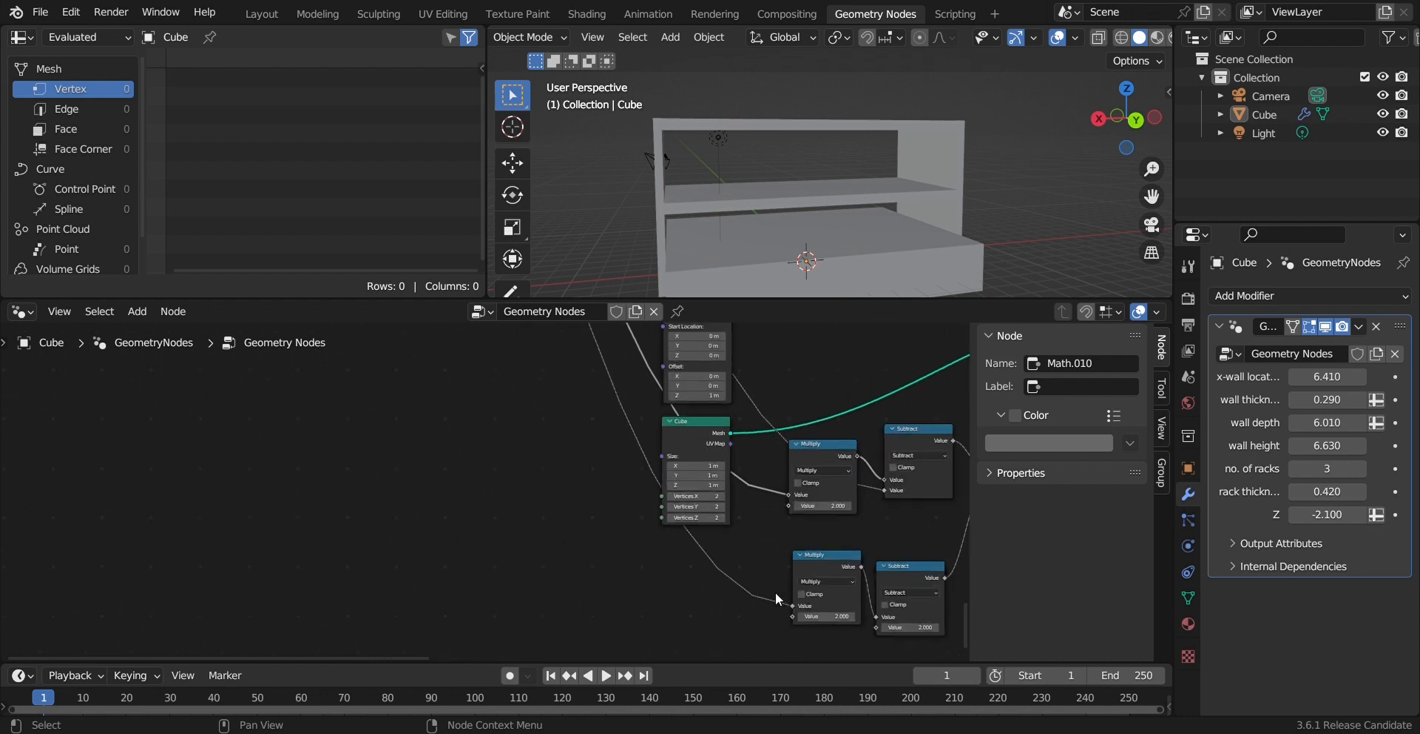
drag(875, 628, 64, 462)
Step: Set the Z value of the new Combine XYZ node to 1.600
middle_drag(818, 189, 892, 215)
scroll(834, 569, down, 5)
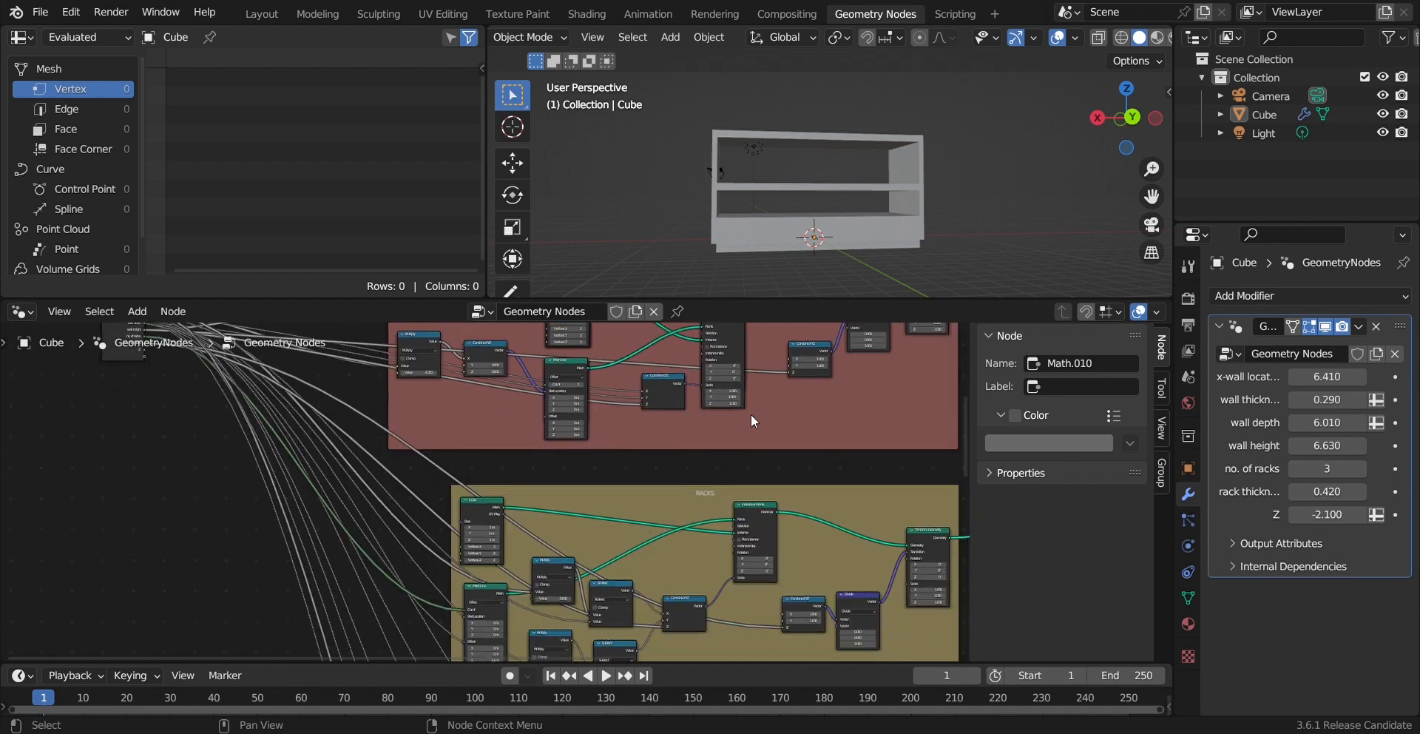
shift+scroll(751, 414, down, 10)
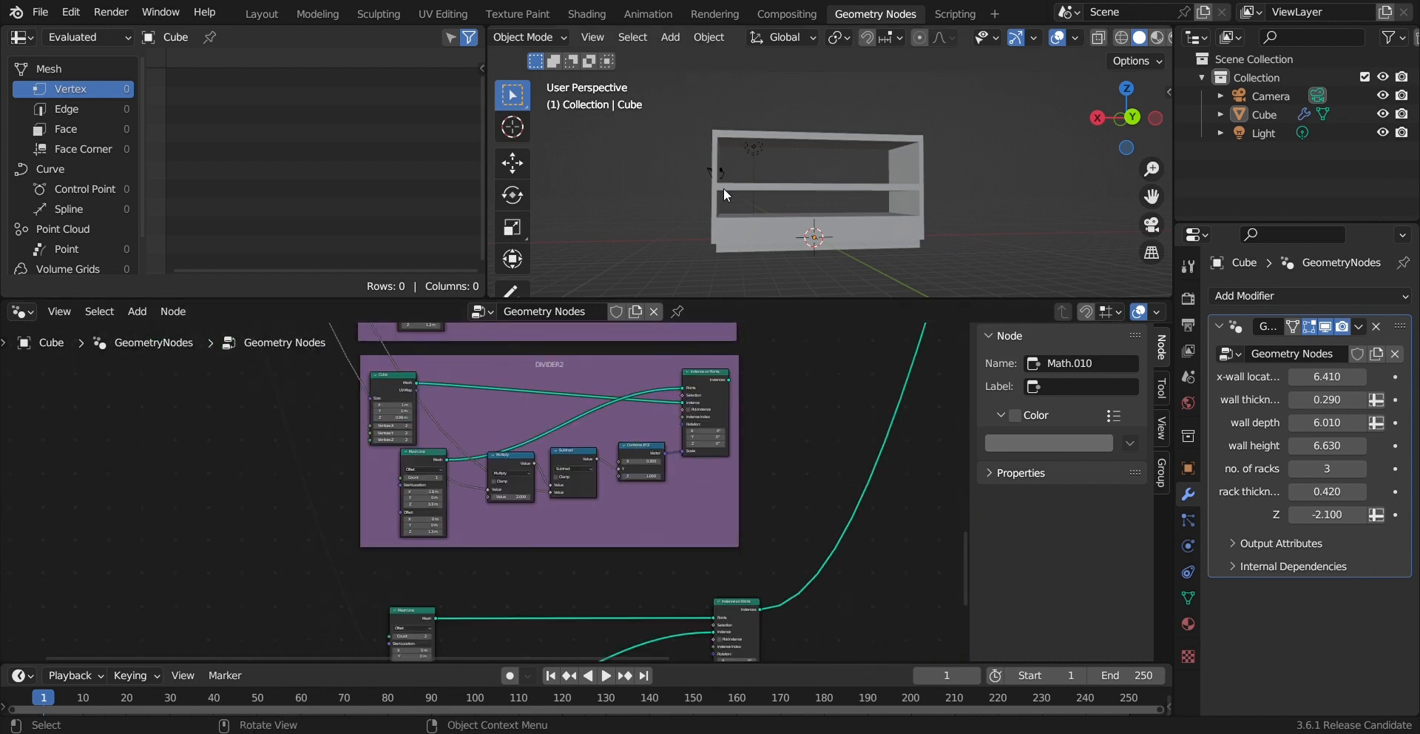
scroll(582, 473, up, 5)
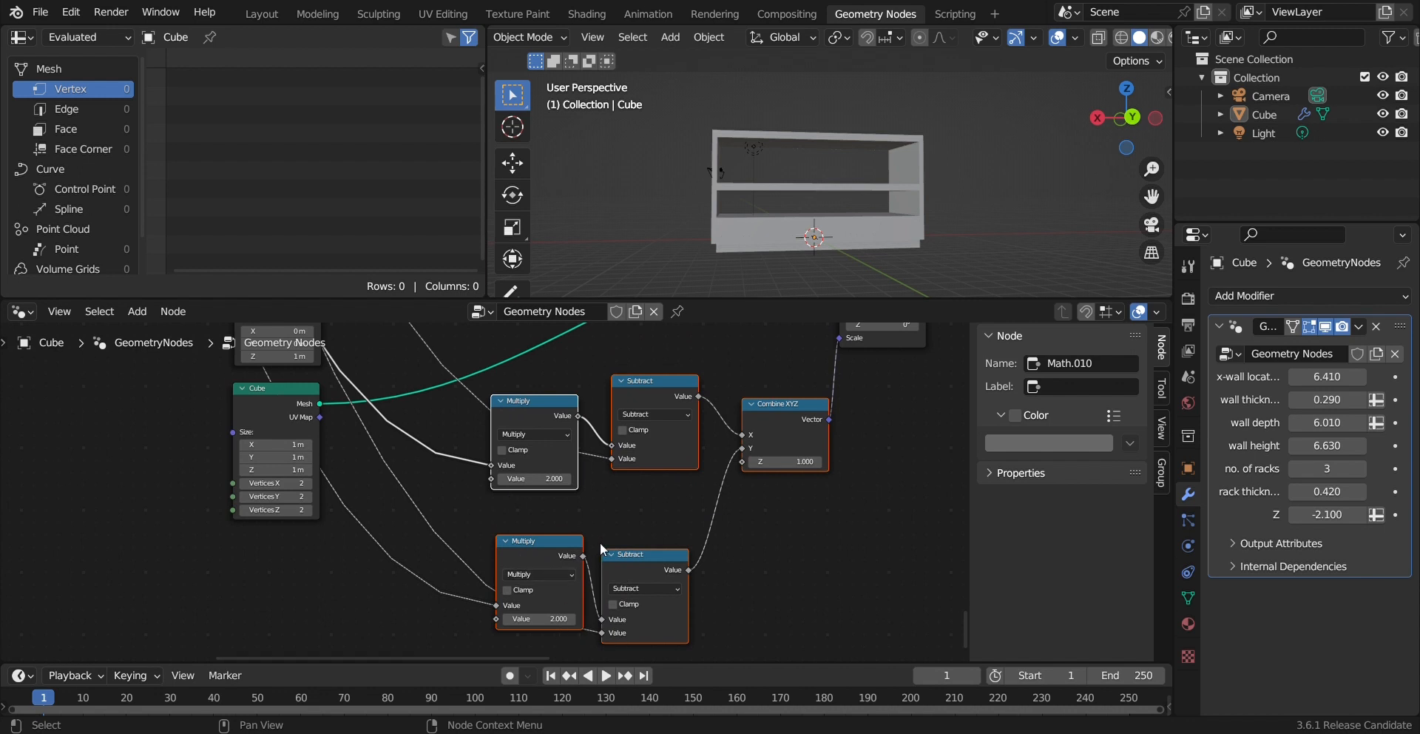
drag(784, 464, 821, 465)
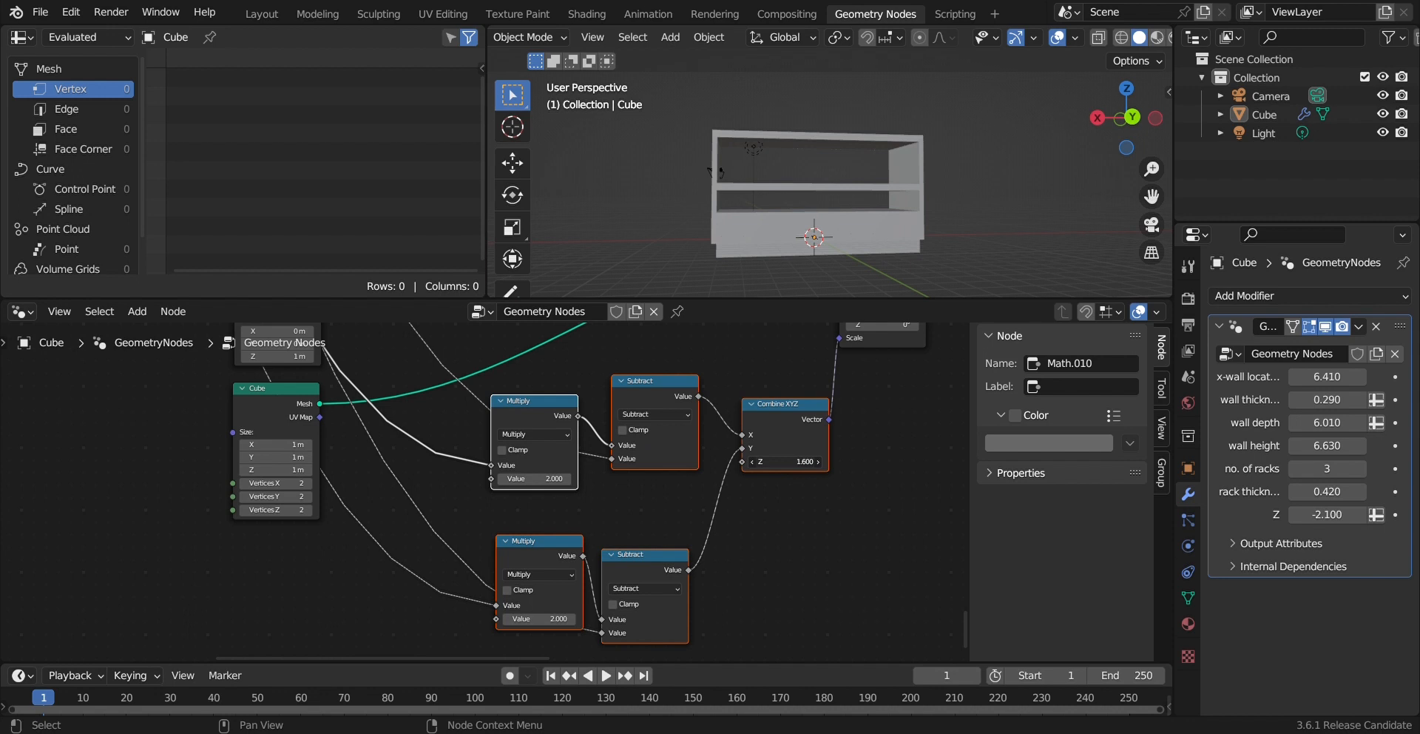
Step: Move the new Instance on Points node slightly down and away from Combine XYZ, and select the Combine XYZ node
middle_drag(671, 515, 610, 616)
scroll(510, 547, down, 2)
drag(638, 442, 672, 478)
click(546, 626)
scroll(549, 528, down, 3)
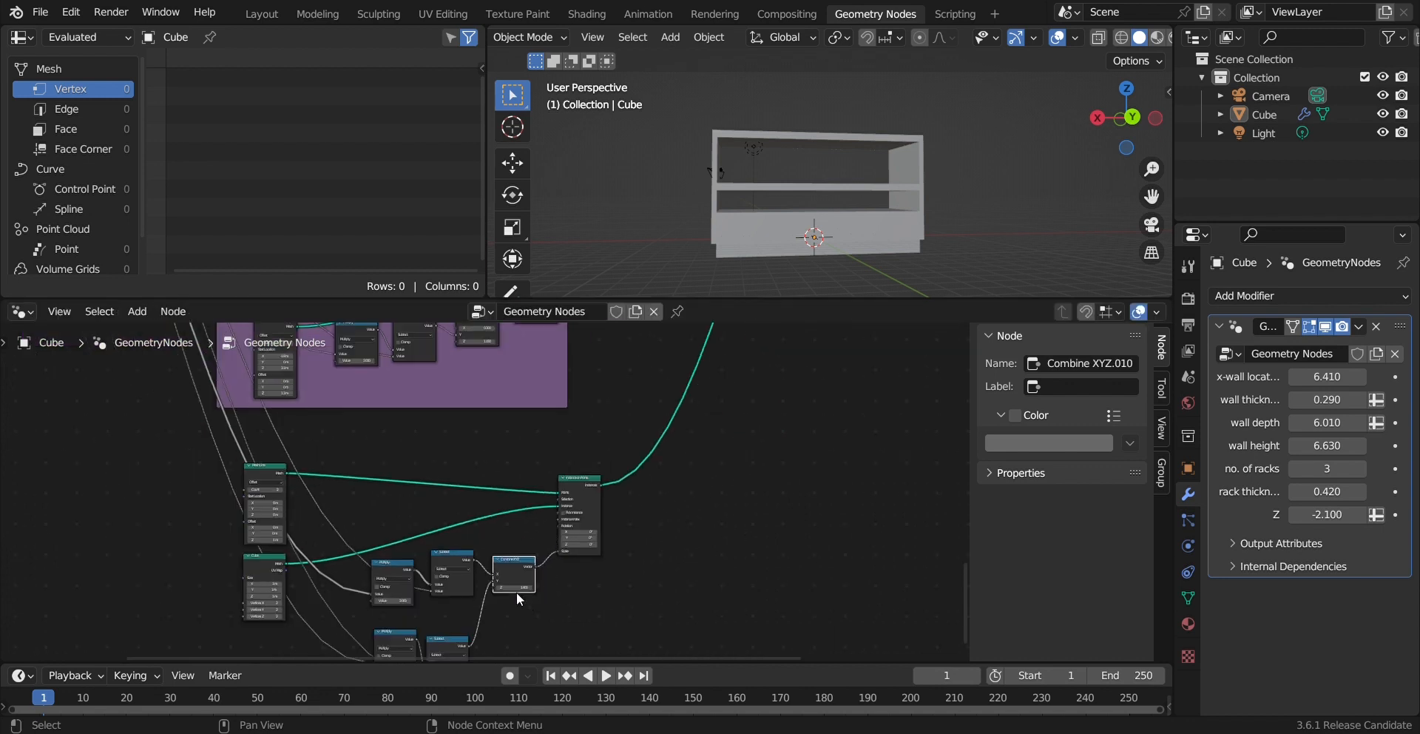
Step: Move the drawer's Instance on Points node slightly closer to its Combine XYZ node
scroll(520, 595, up, 1)
middle_drag(213, 561, 292, 507)
scroll(552, 549, up, 2)
scroll(617, 594, down, 2)
drag(614, 607, 400, 544)
drag(672, 435, 624, 453)
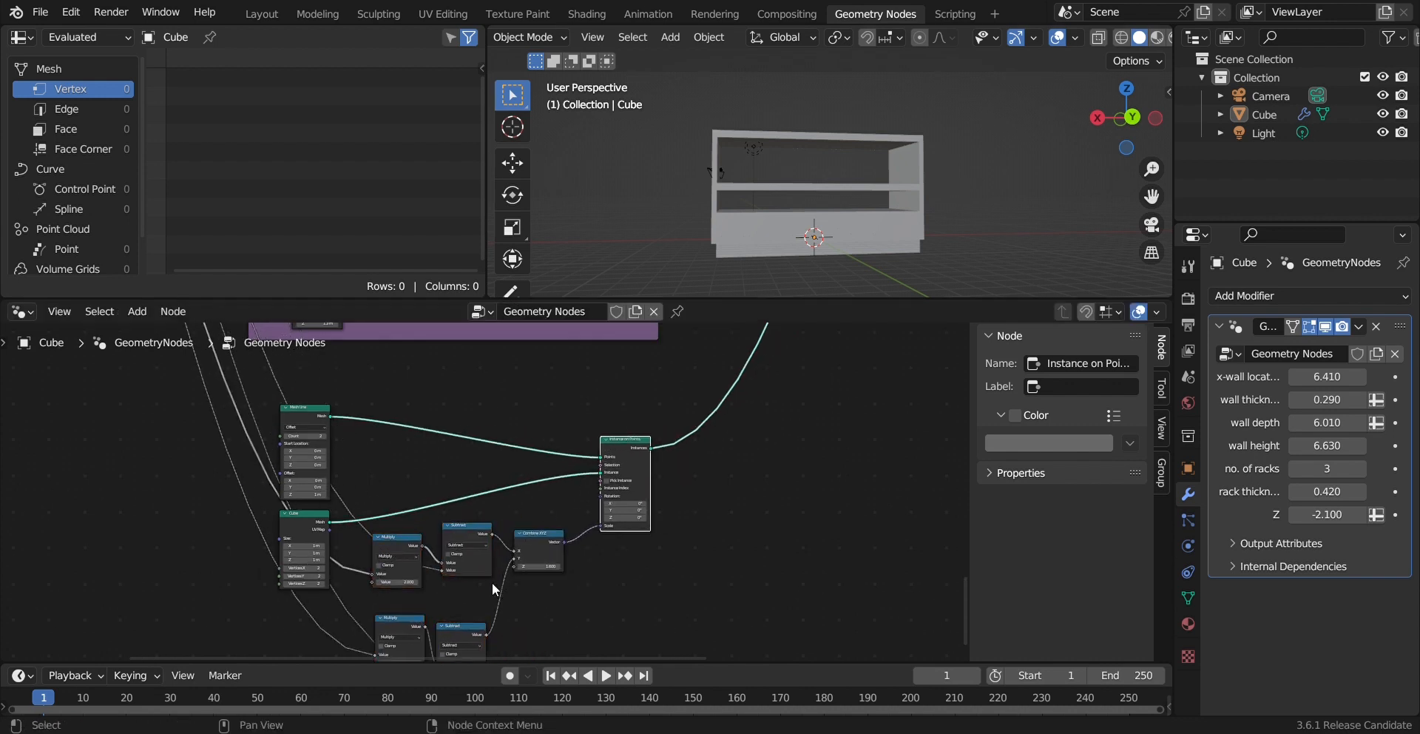
Step: Compare the drawer nodes with the RACKS frame's Combine XYZ, Divide and Transform Geometry setup
scroll(537, 574, up, 5)
middle_drag(510, 512, 642, 496)
scroll(763, 463, down, 4)
scroll(762, 463, down, 4)
middle_drag(757, 420, 671, 547)
scroll(694, 482, down, 3)
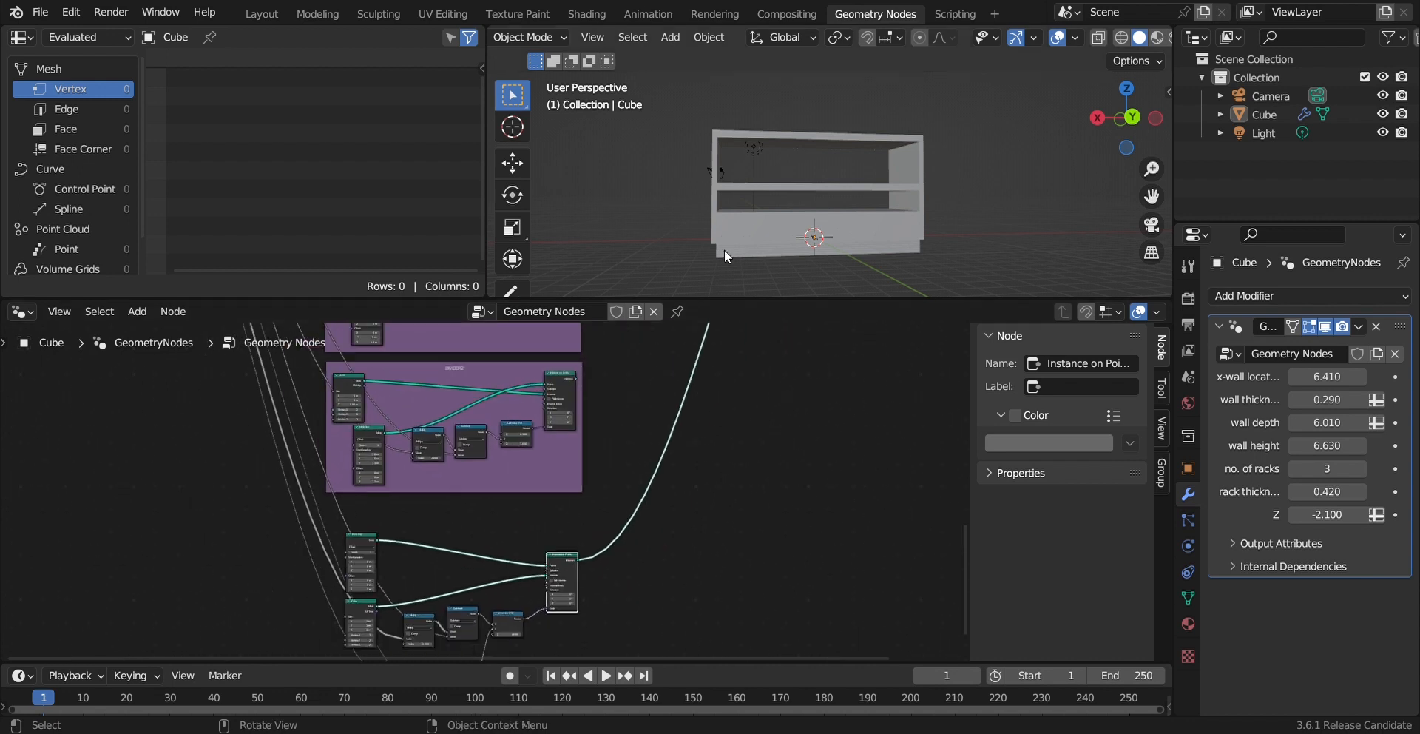
scroll(694, 391, up, 2)
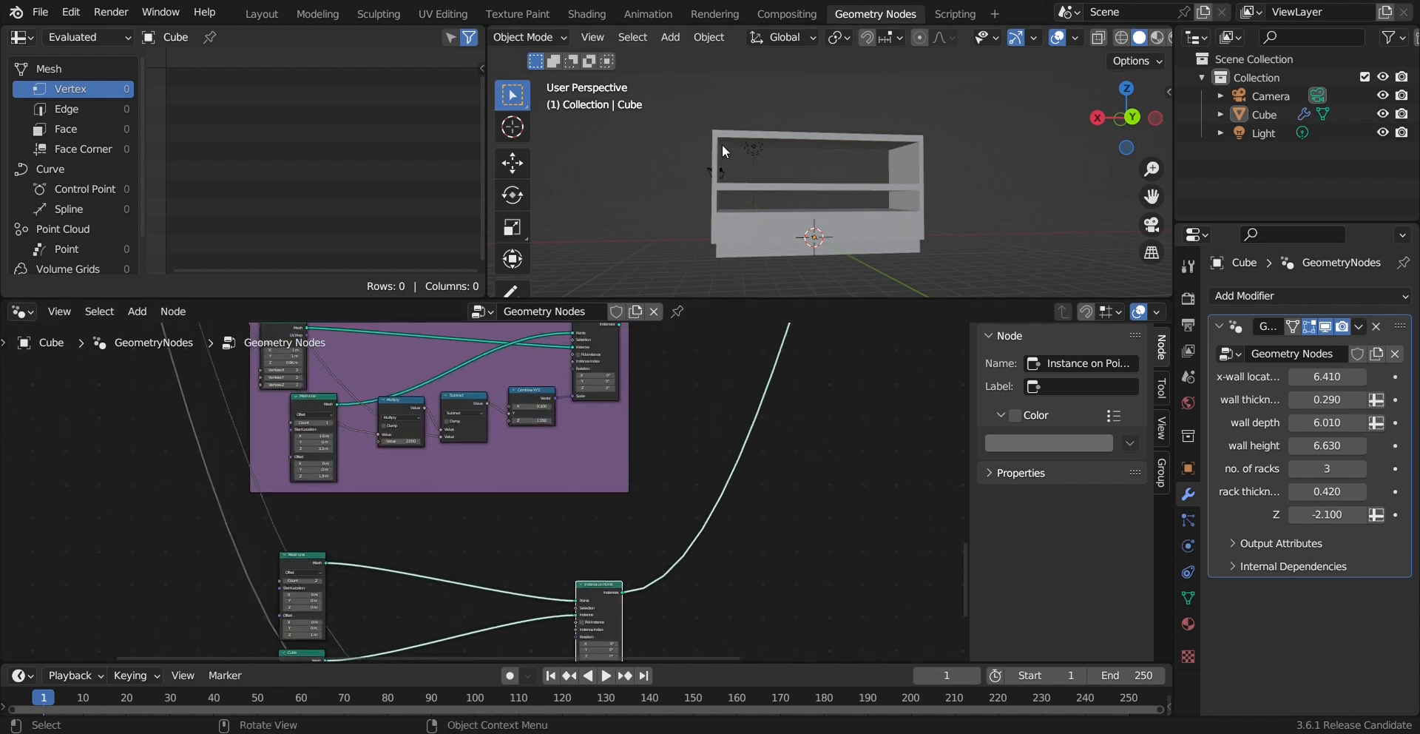
scroll(625, 506, down, 5)
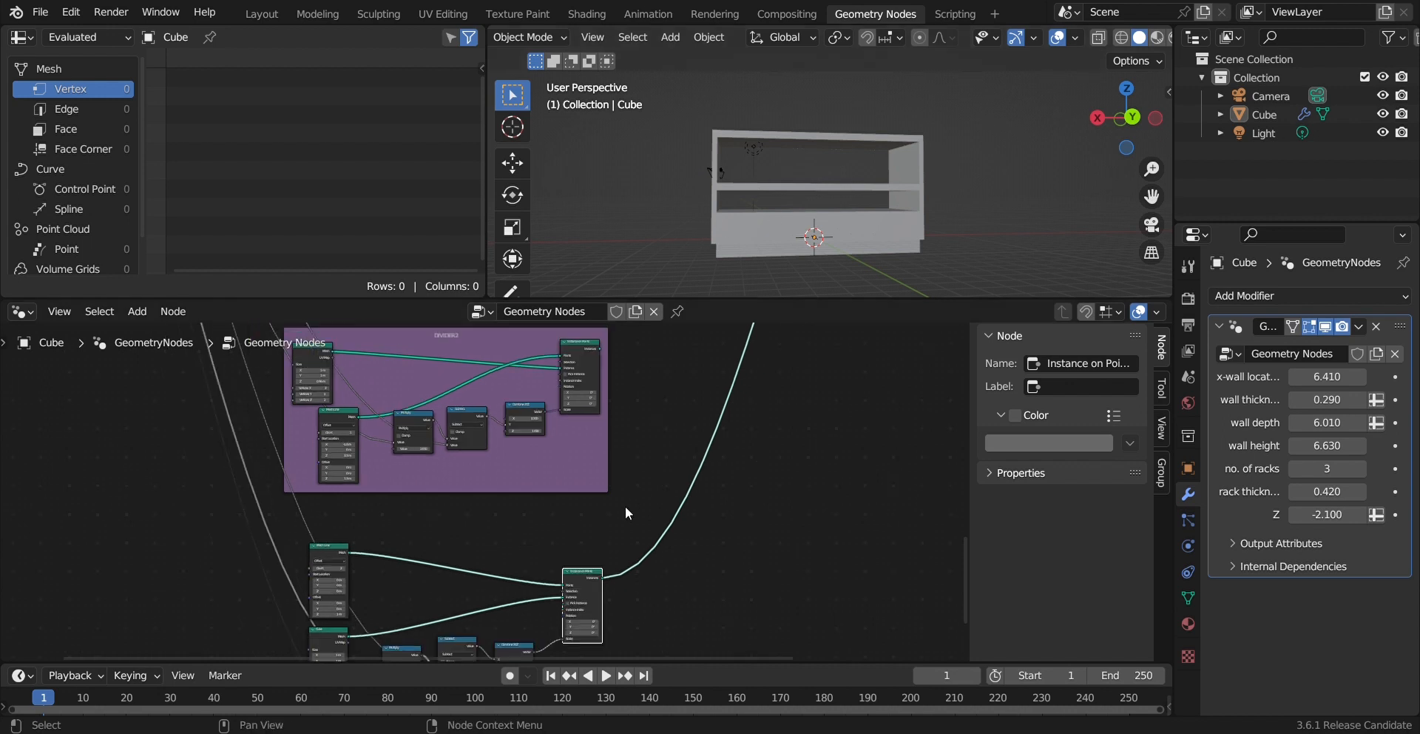
scroll(589, 540, up, 4)
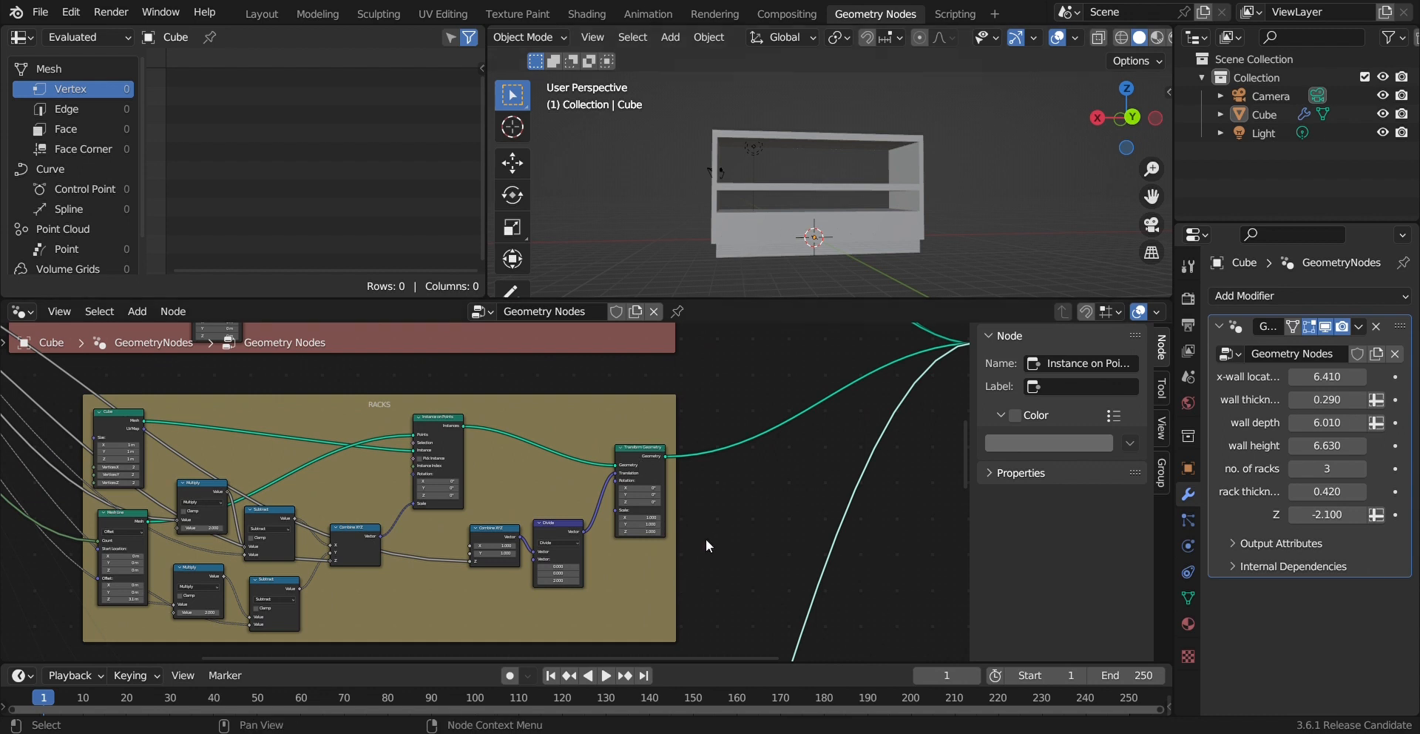
Step: Add a Transform Geometry node on the output link of the drawer's Instance on Points node
middle_drag(711, 584, 731, 377)
middle_drag(724, 591, 653, 592)
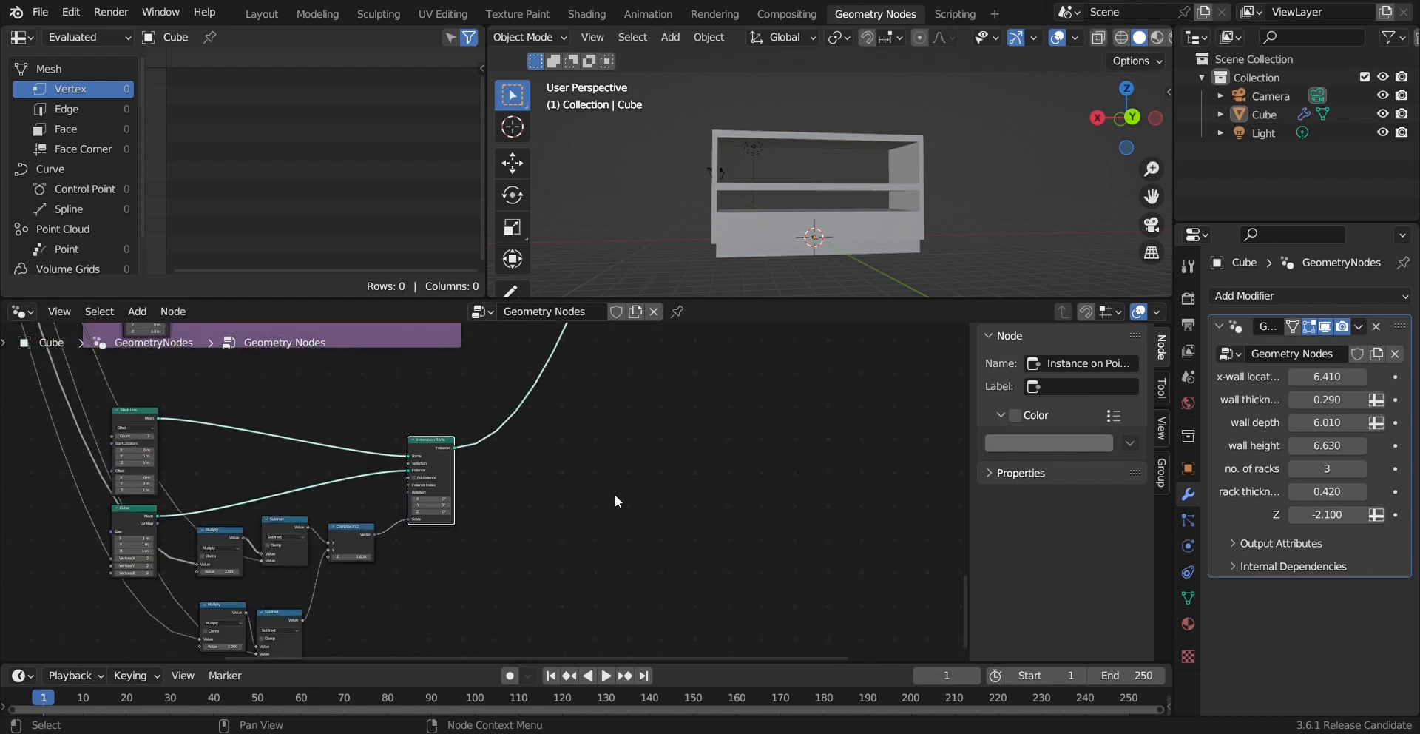
key(shift+a)
click(575, 376)
text(TRANS)
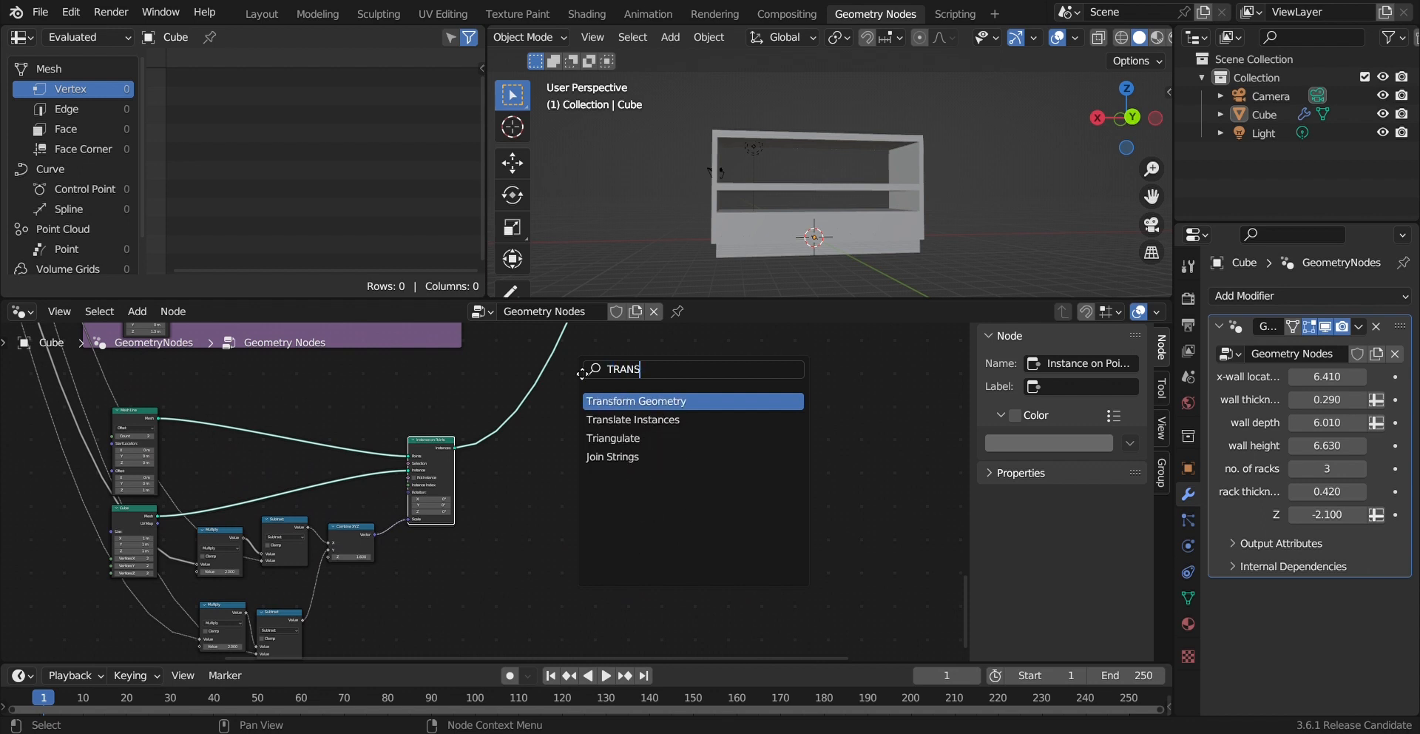
key(Return)
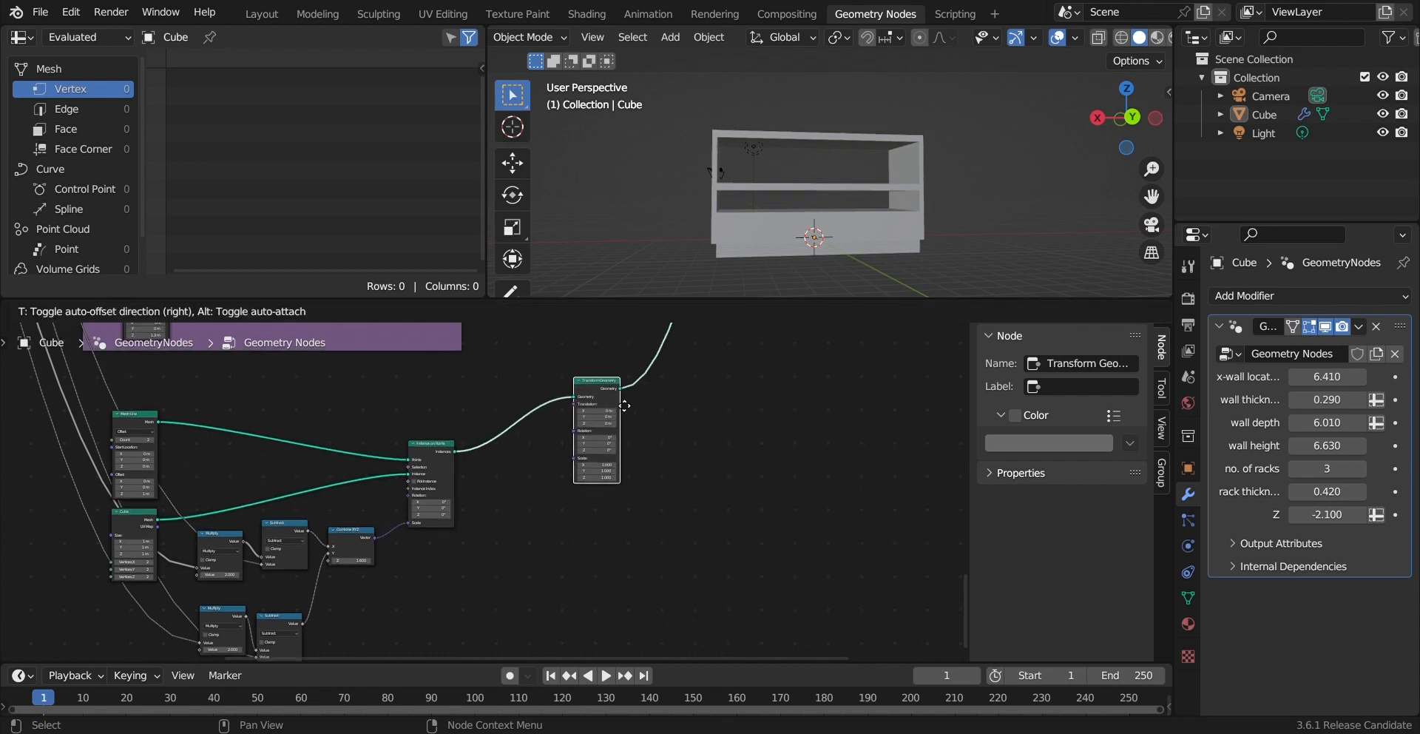
click(650, 444)
Step: Add a Vector Math node between the drawer's Instance on Points and Transform Geometry nodes, slightly below them
key(shift+a)
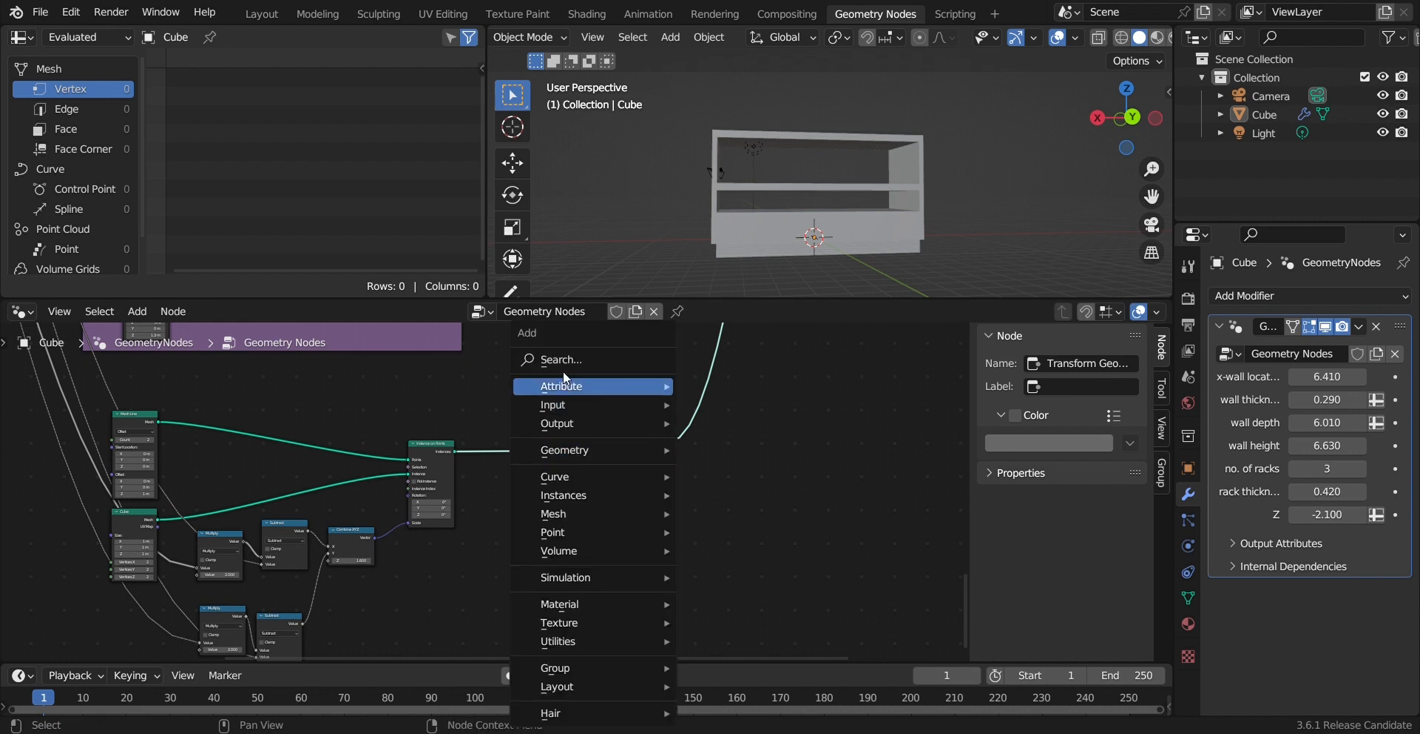
text(VECTO)
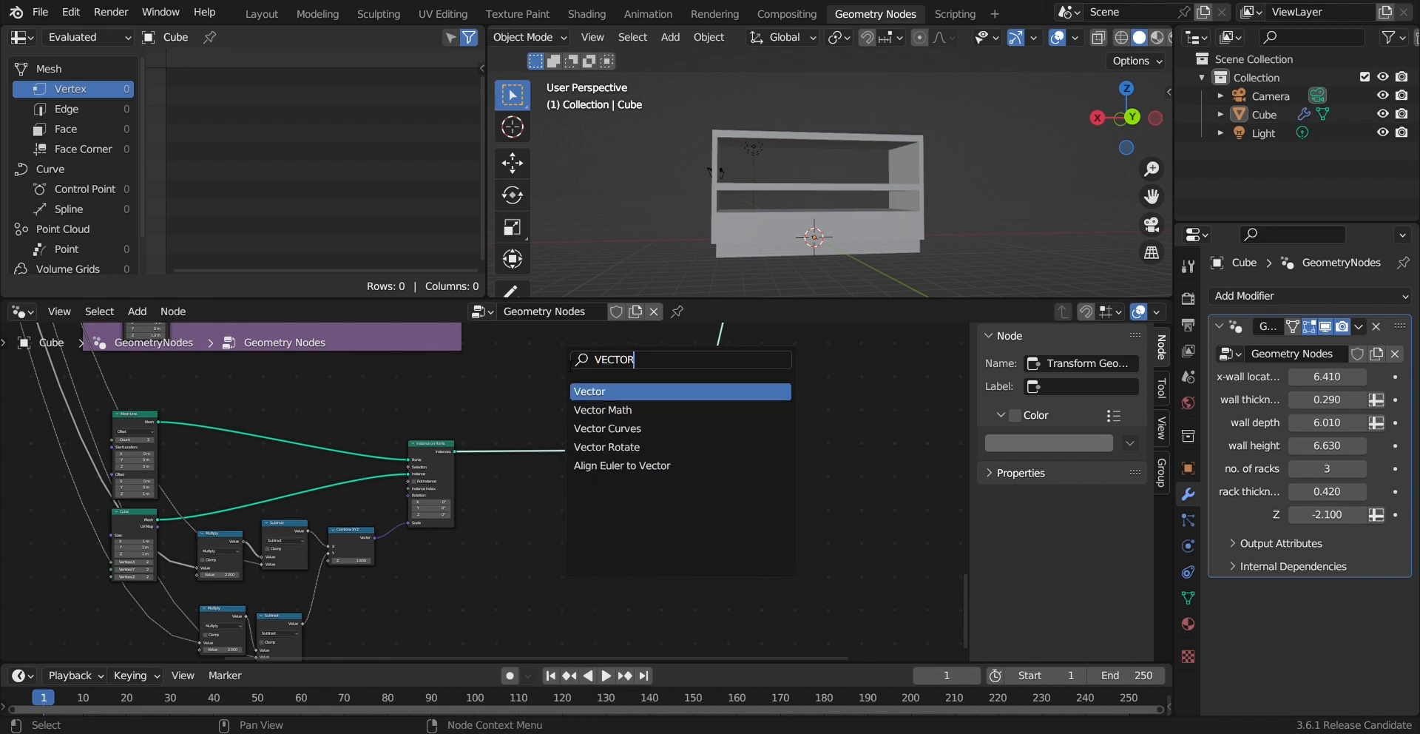
text(R)
key(Down)
key(Return)
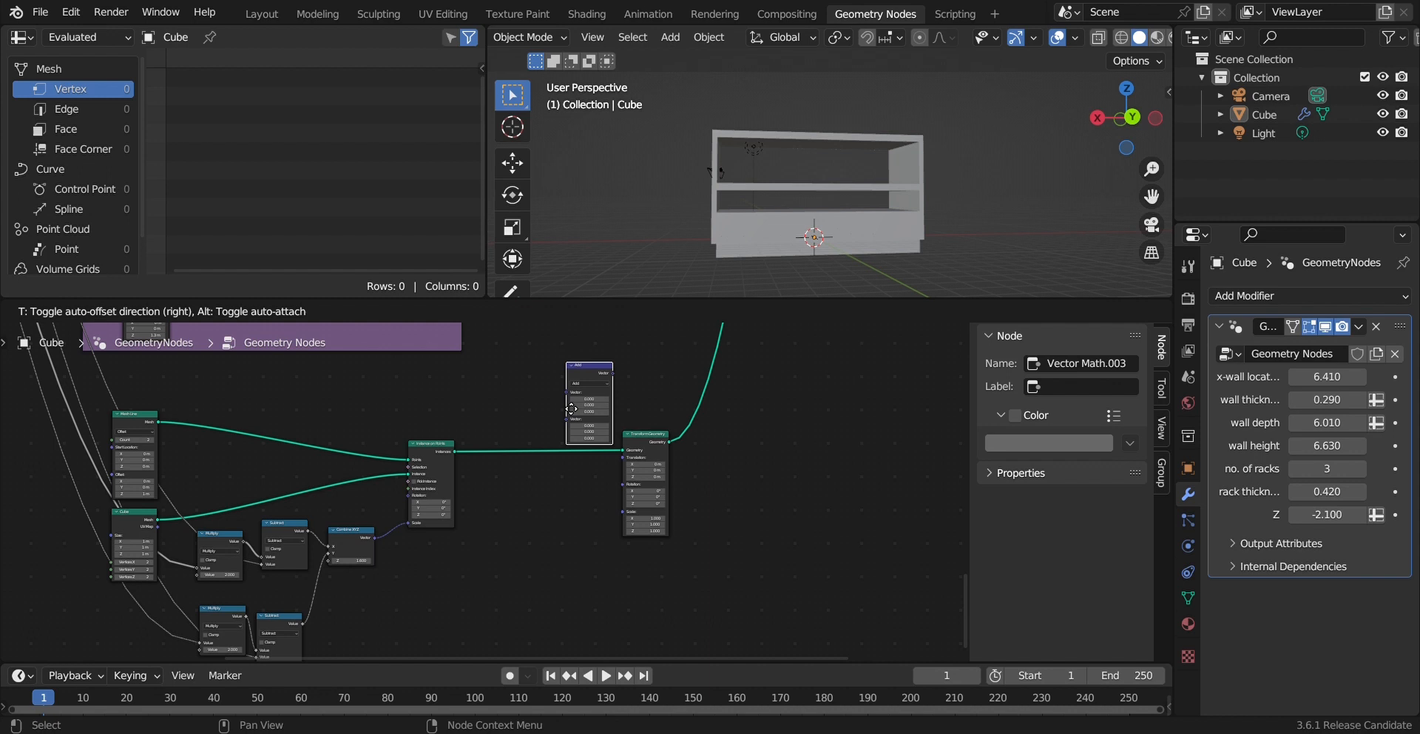
click(557, 520)
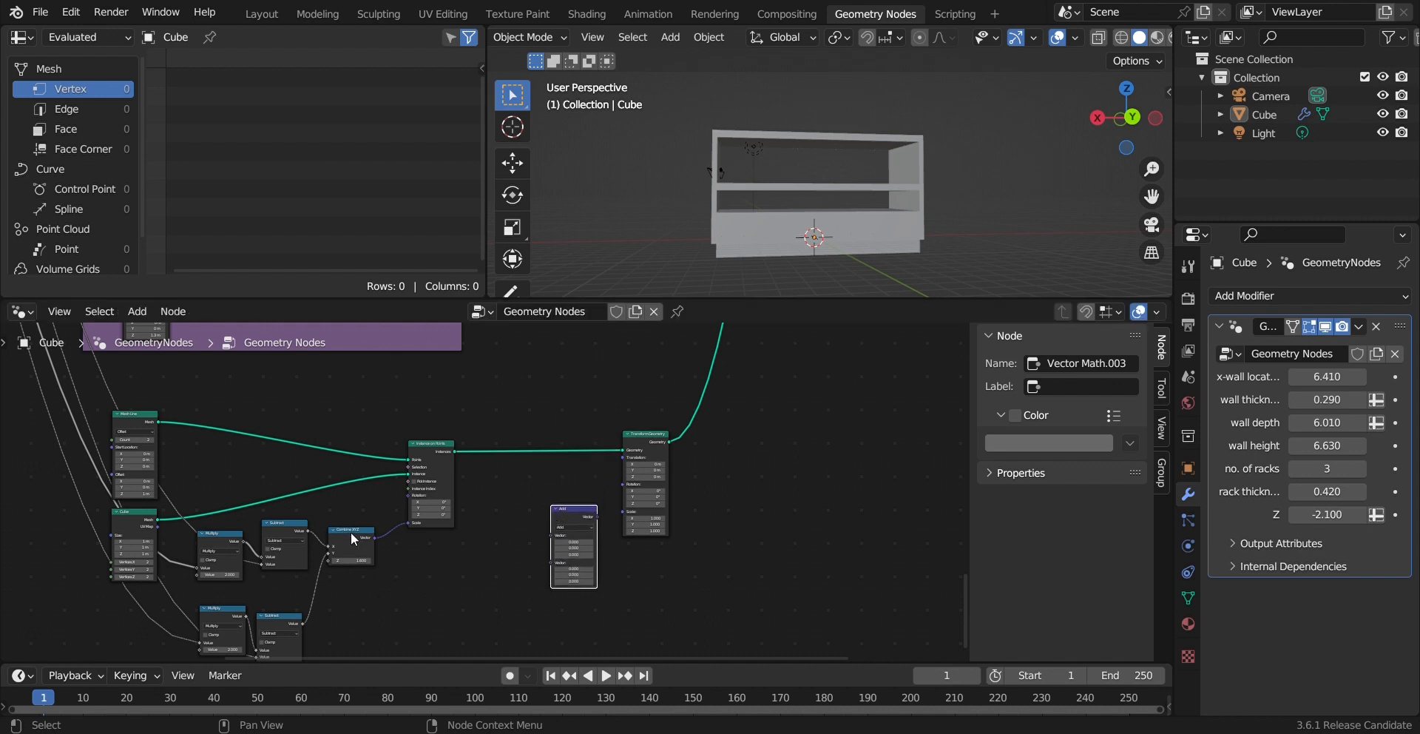
Step: Place a copy of the drawer's Combine XYZ node beside the Vector Math node, and link the Vector Math output to Transform Geometry's Translation
key(shift+d)
click(513, 555)
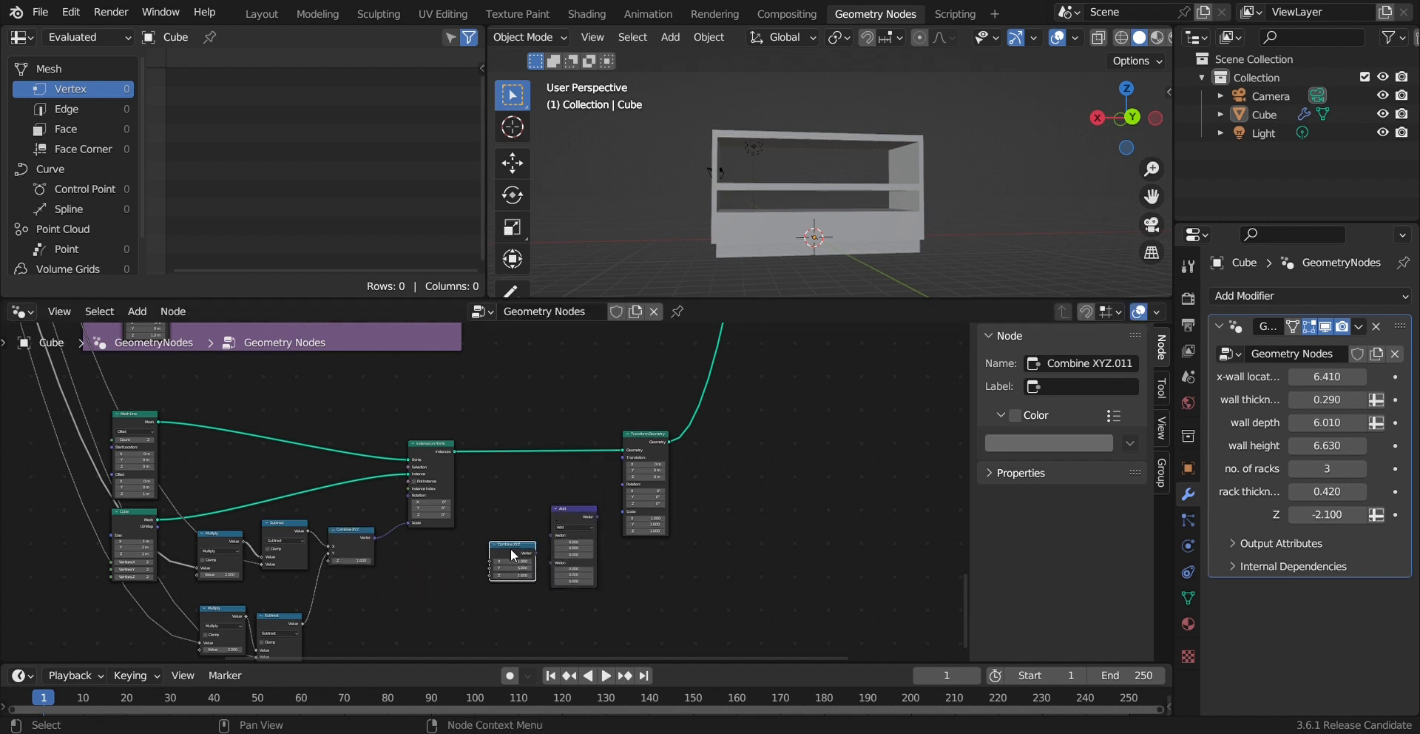
drag(597, 518, 606, 515)
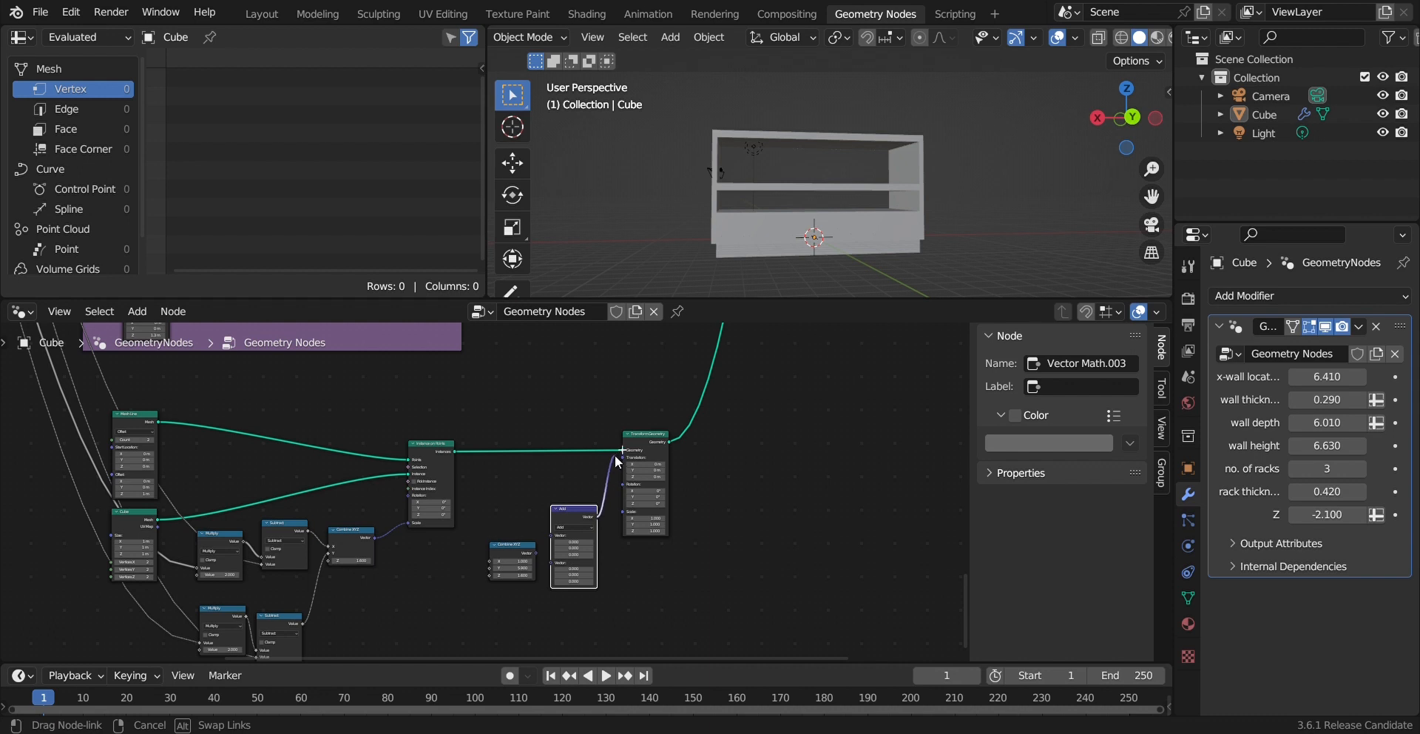
drag(624, 463, 623, 457)
scroll(576, 561, up, 1)
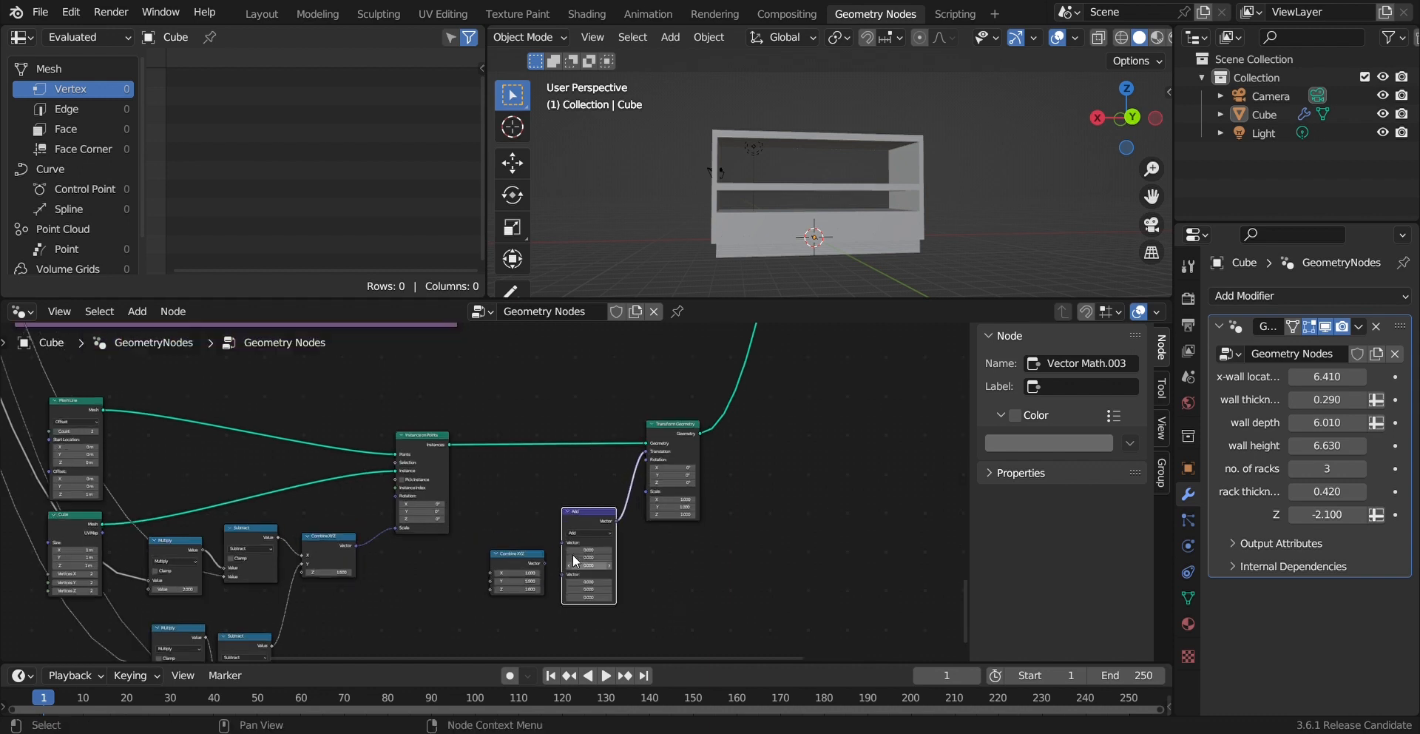
Step: Set the Vector Math node to Divide with 2 as the second vector's Z, and feed its first vector from the new Combine XYZ
text(2)
key(Return)
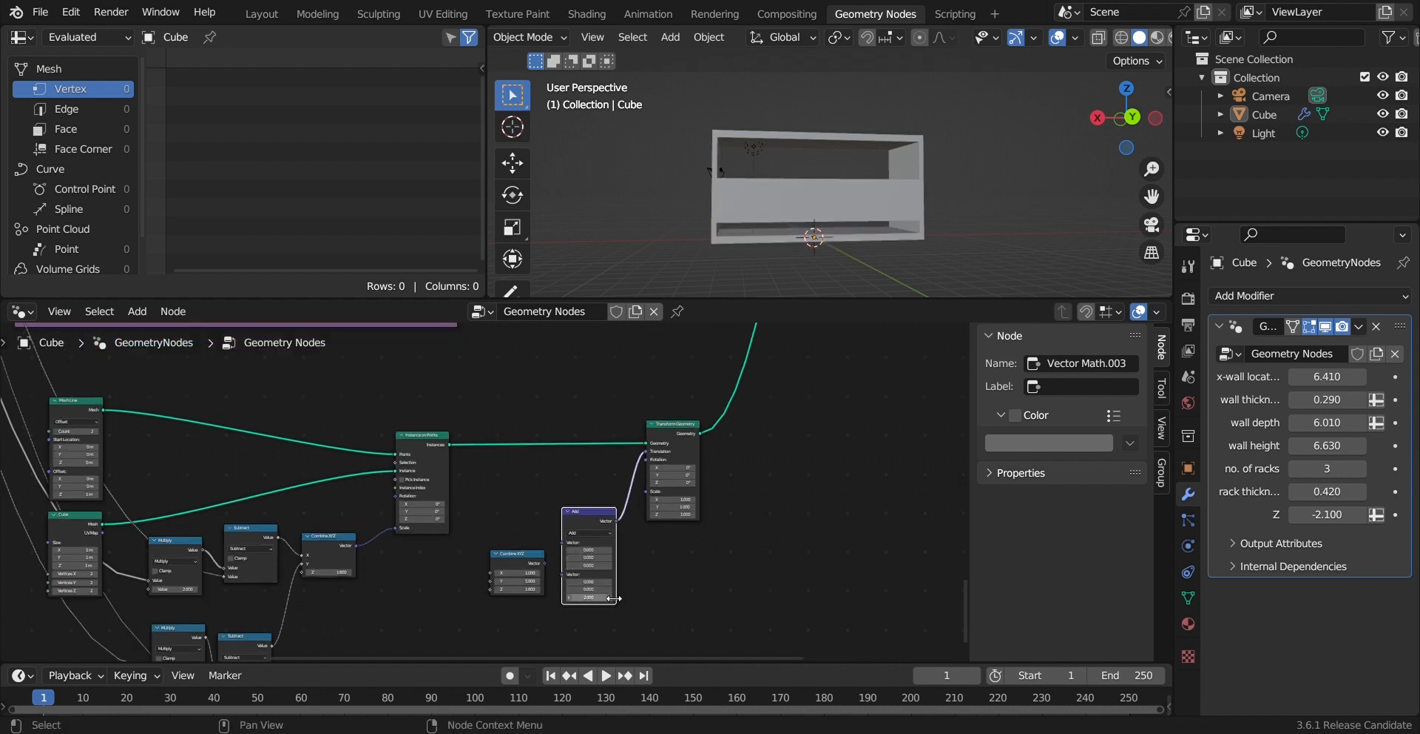
drag(545, 563, 561, 543)
click(584, 531)
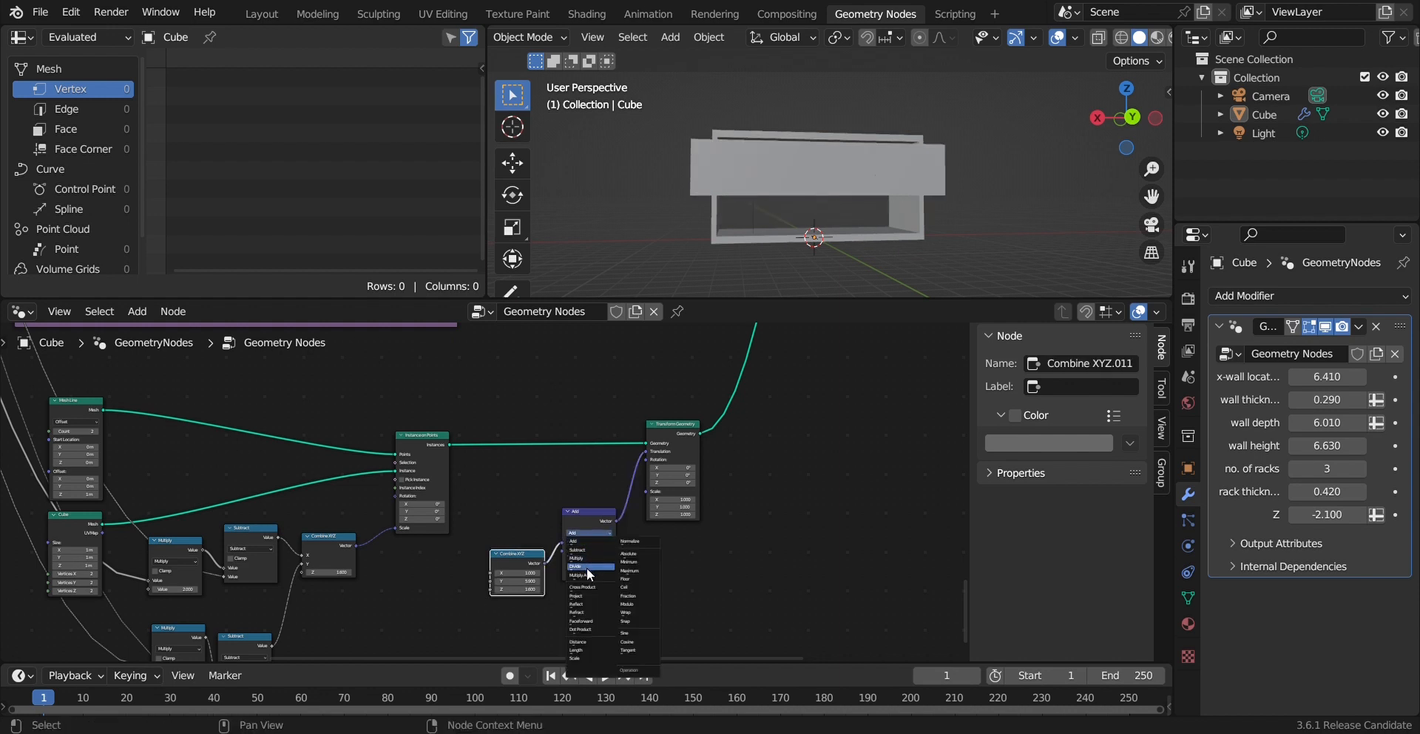
click(592, 566)
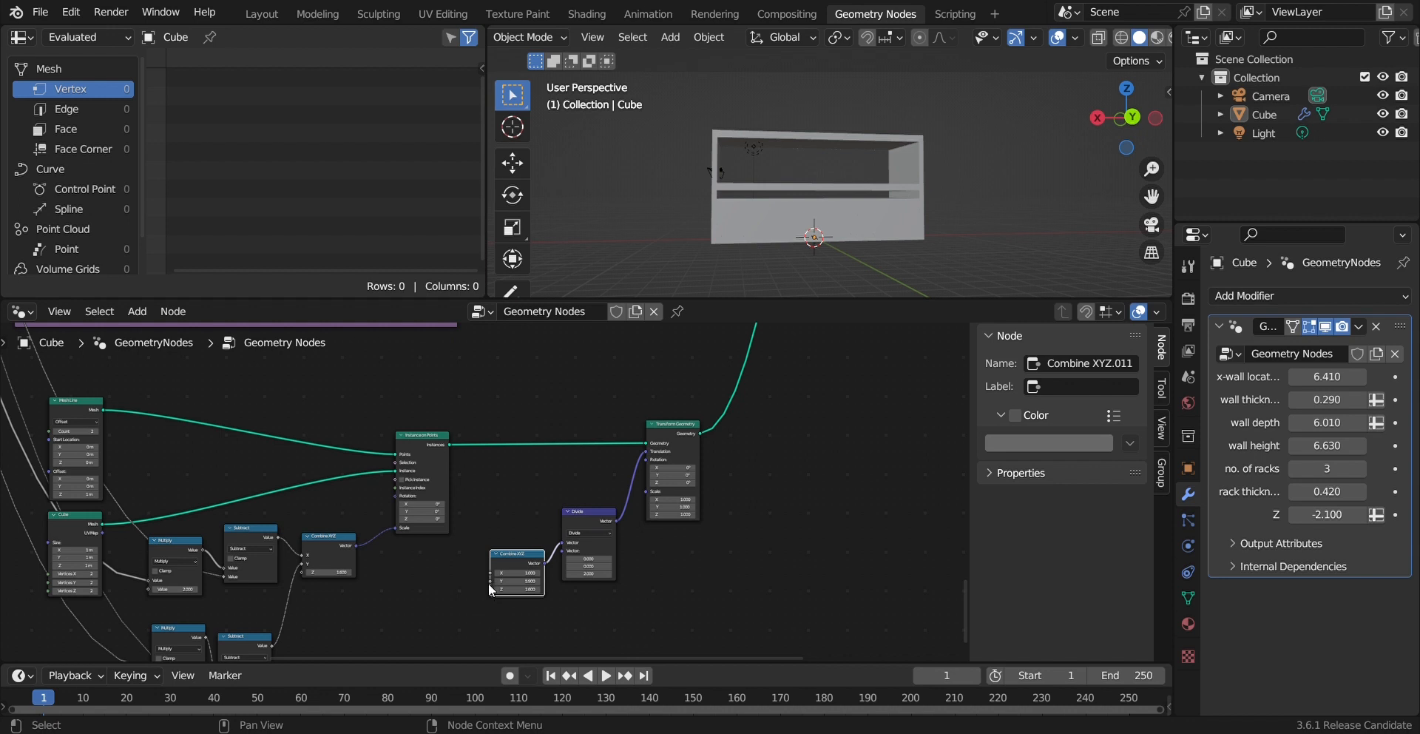
Step: Link the Z input of the Combine XYZ node feeding Divide to the Group Input's Z socket
drag(491, 589, 180, 525)
scroll(584, 500, down, 1)
scroll(586, 501, down, 3)
middle_drag(755, 607, 767, 472)
middle_drag(720, 658, 703, 429)
scroll(739, 592, up, 3)
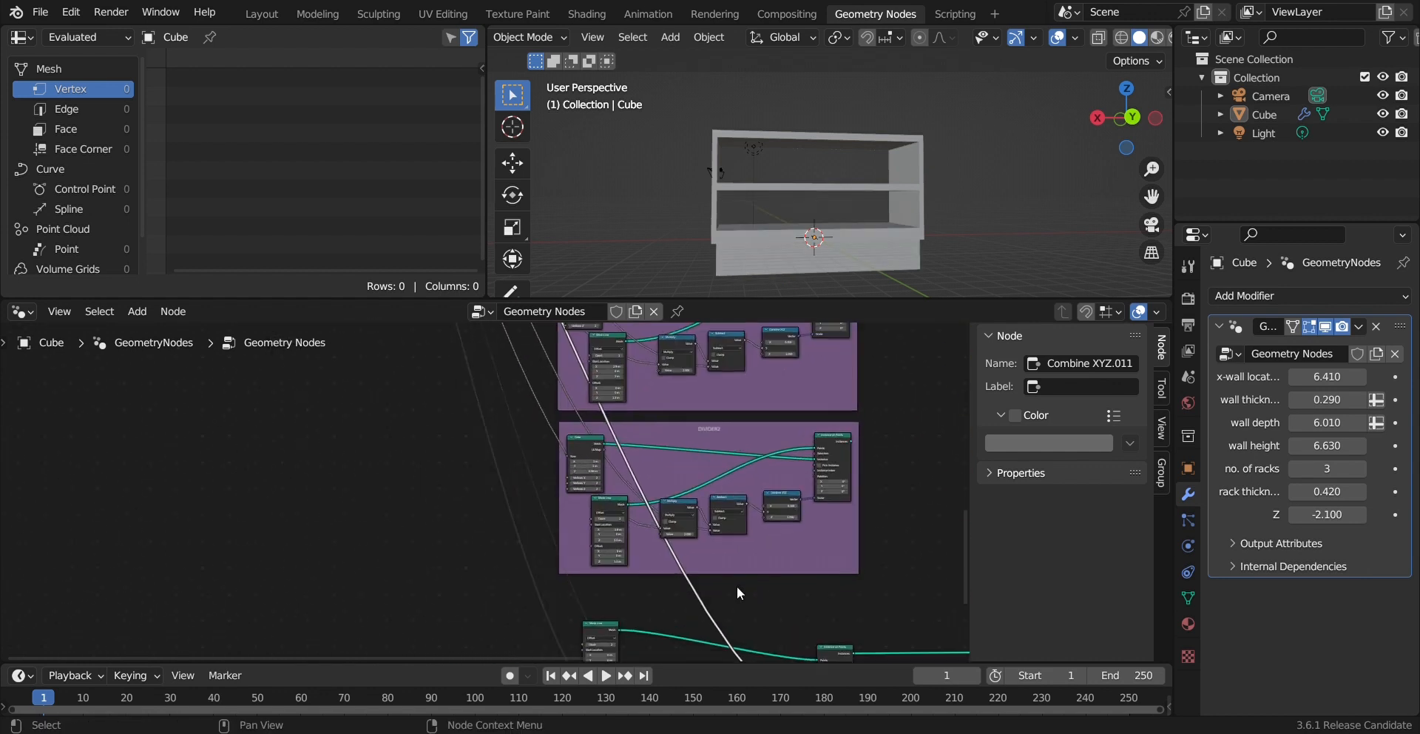
middle_drag(692, 551, 673, 402)
middle_drag(773, 526, 723, 553)
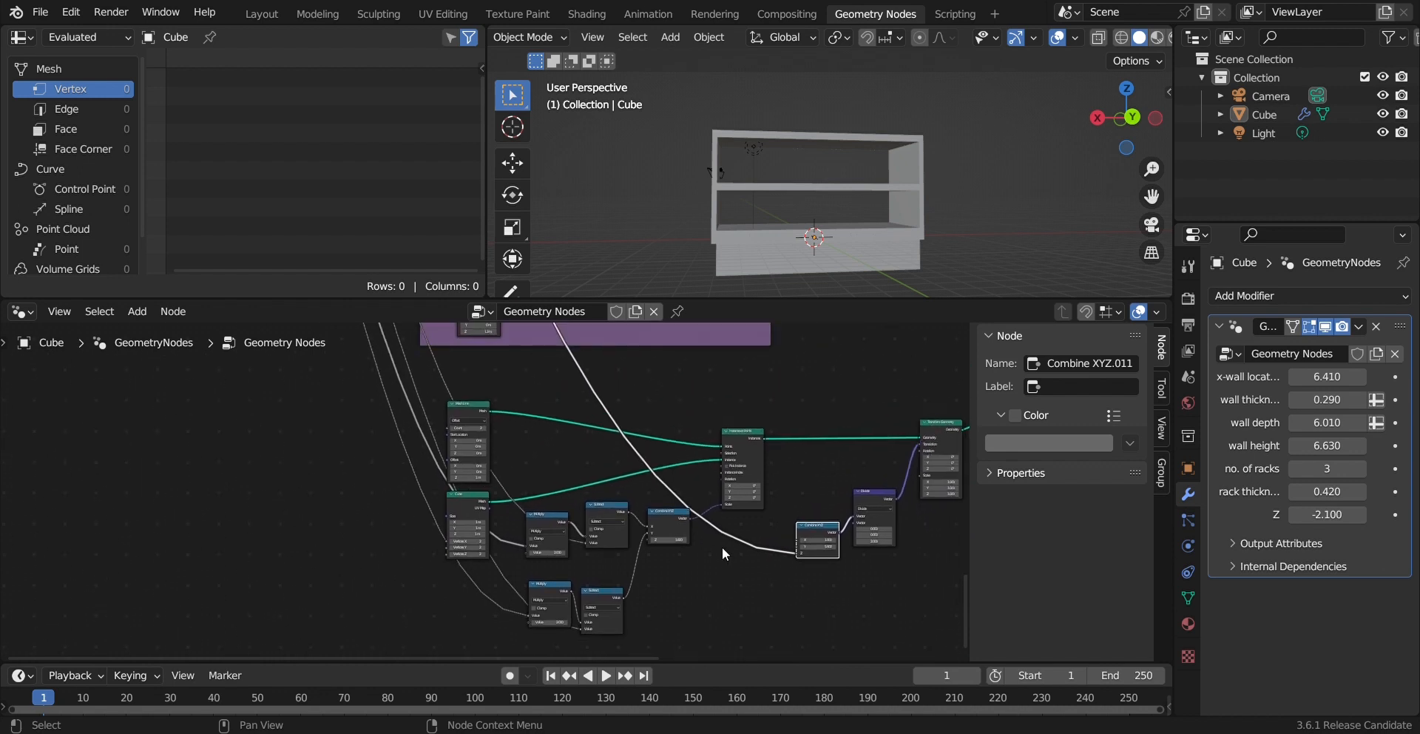
scroll(729, 548, up, 2)
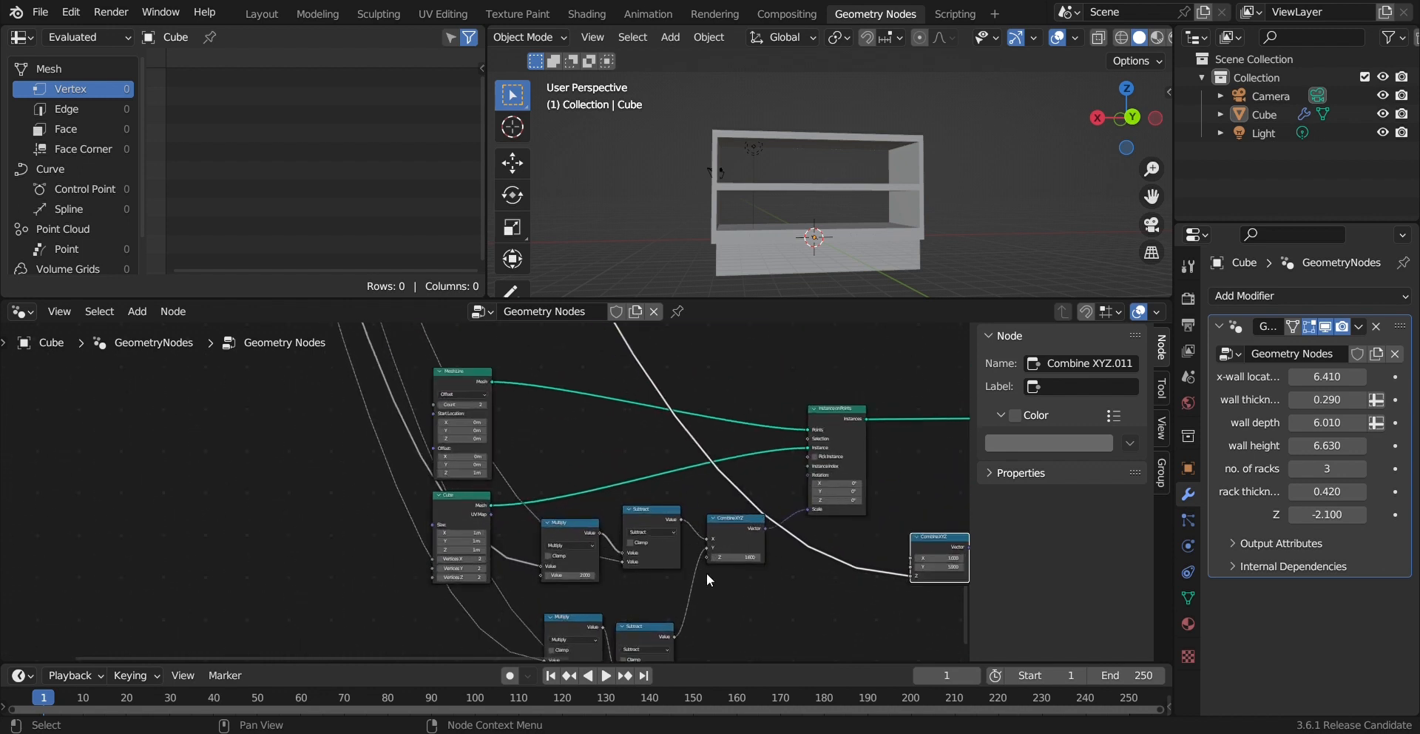
Step: Link the Z input of the Combine XYZ node driving the drawer's scale to the Group Input's Z socket
drag(704, 558, 167, 366)
scroll(648, 503, down, 8)
middle_drag(703, 507, 514, 357)
middle_drag(727, 555, 691, 427)
middle_drag(742, 606, 688, 455)
middle_drag(655, 602, 661, 496)
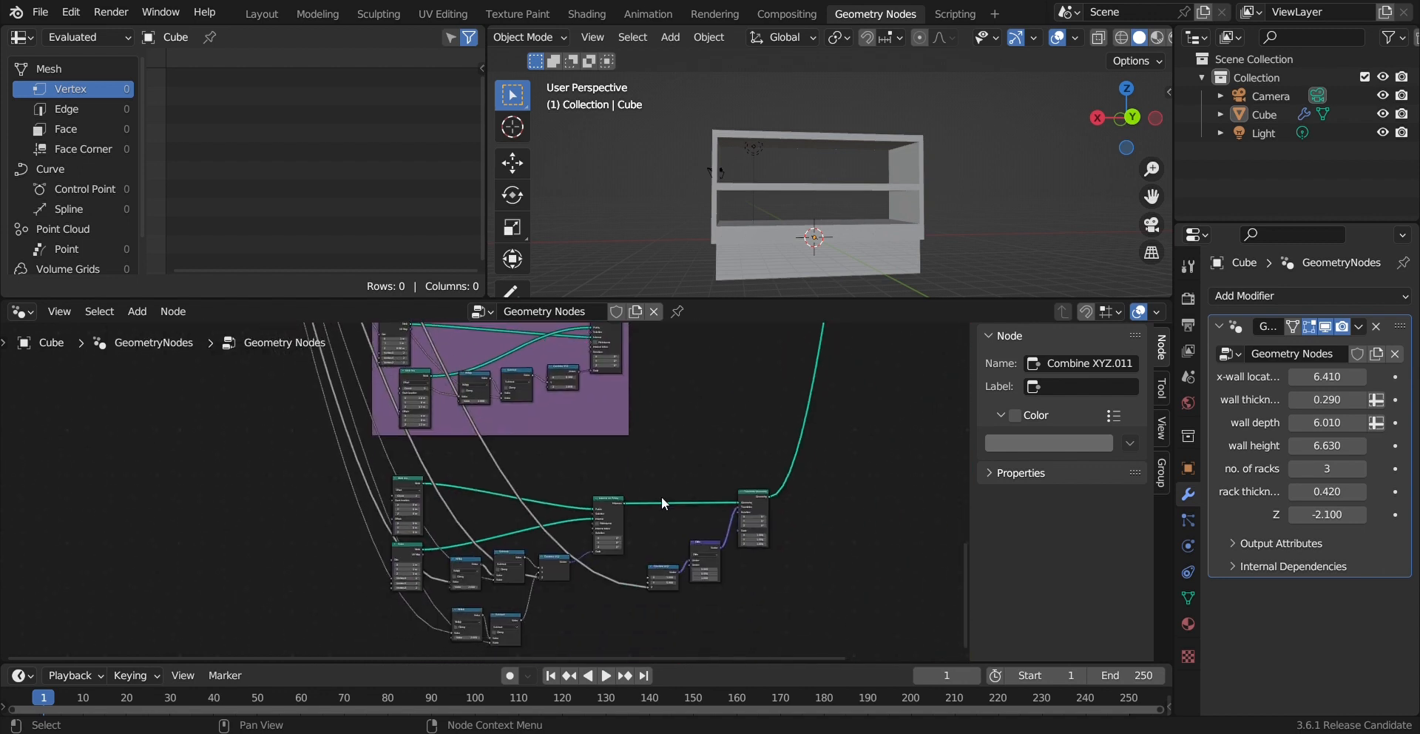
Step: Check the drawer's Combine XYZ values and test the modifier's Z parameter at 0.870 and 0.760
scroll(572, 565, up, 10)
middle_drag(573, 573, 567, 475)
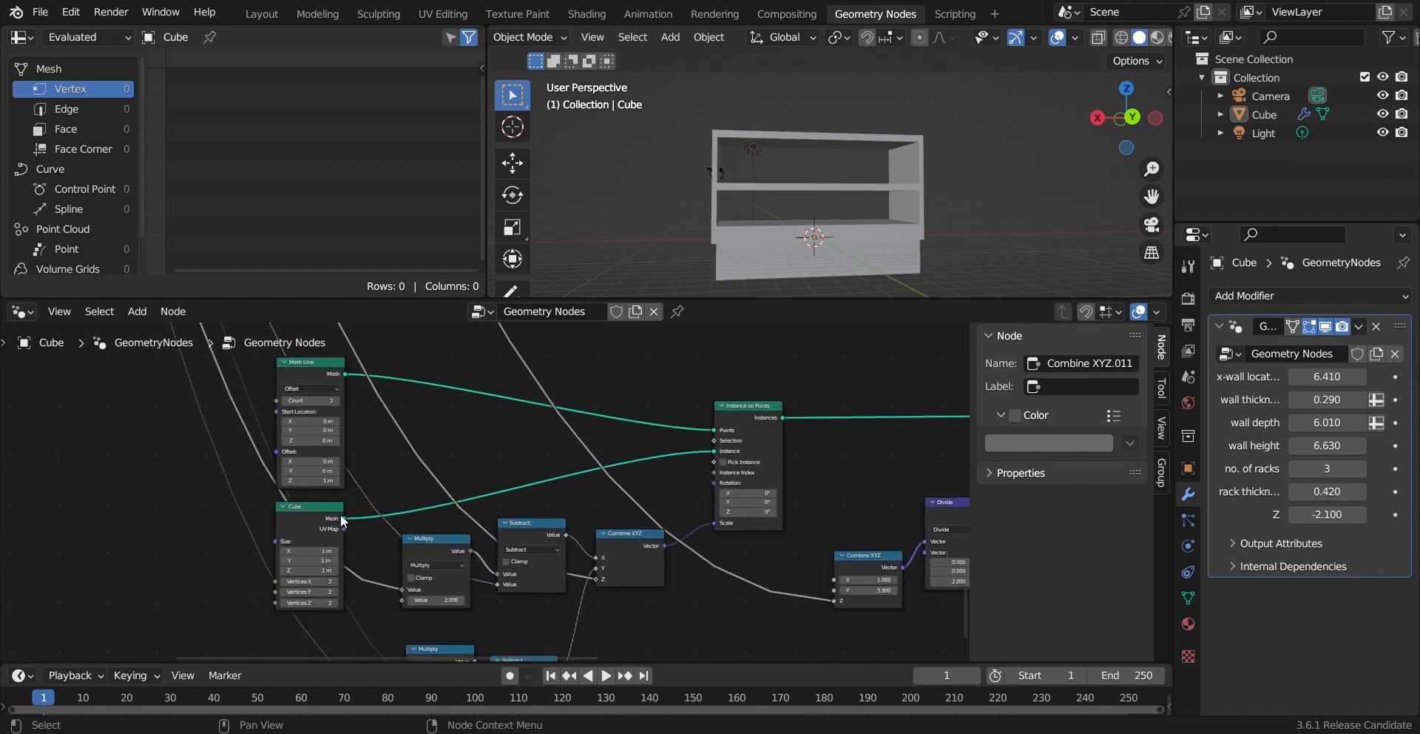
middle_drag(654, 520, 516, 494)
scroll(516, 494, up, 3)
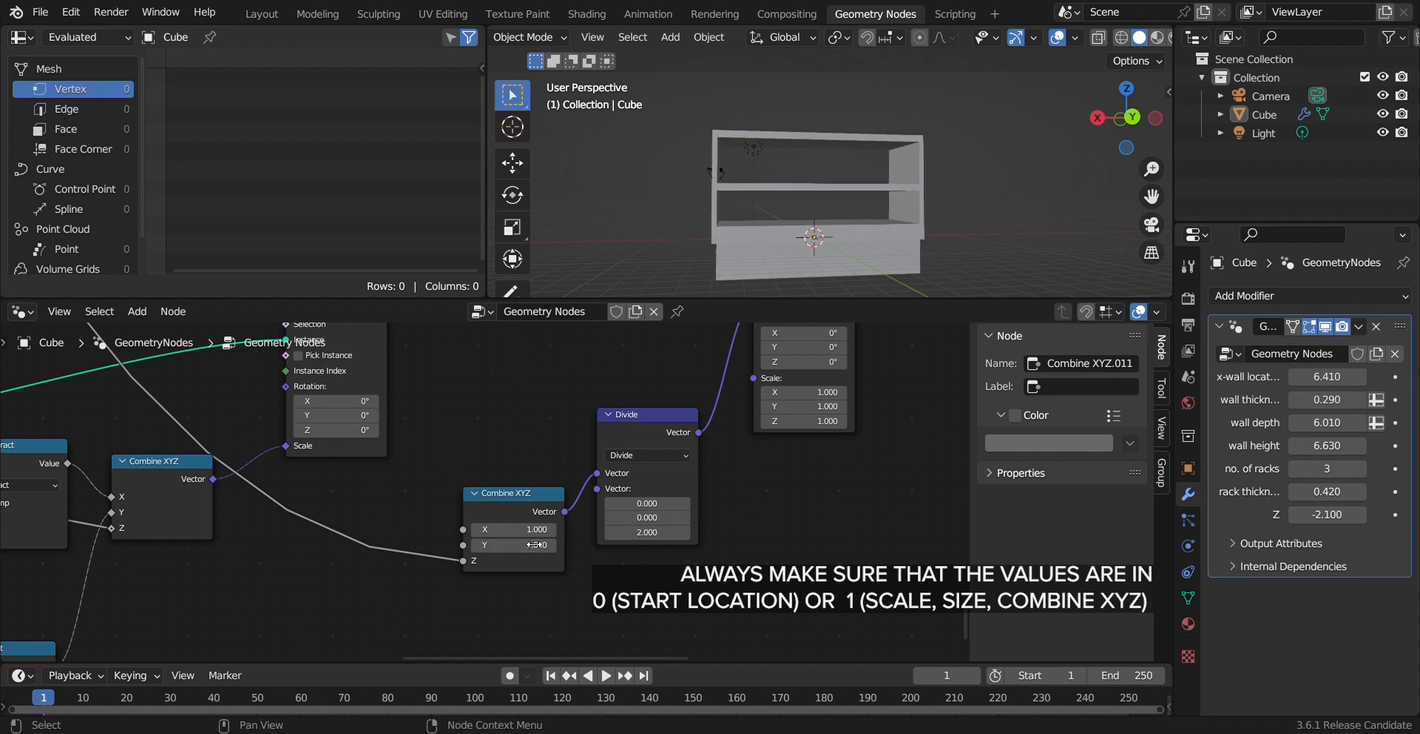
scroll(840, 393, down, 3)
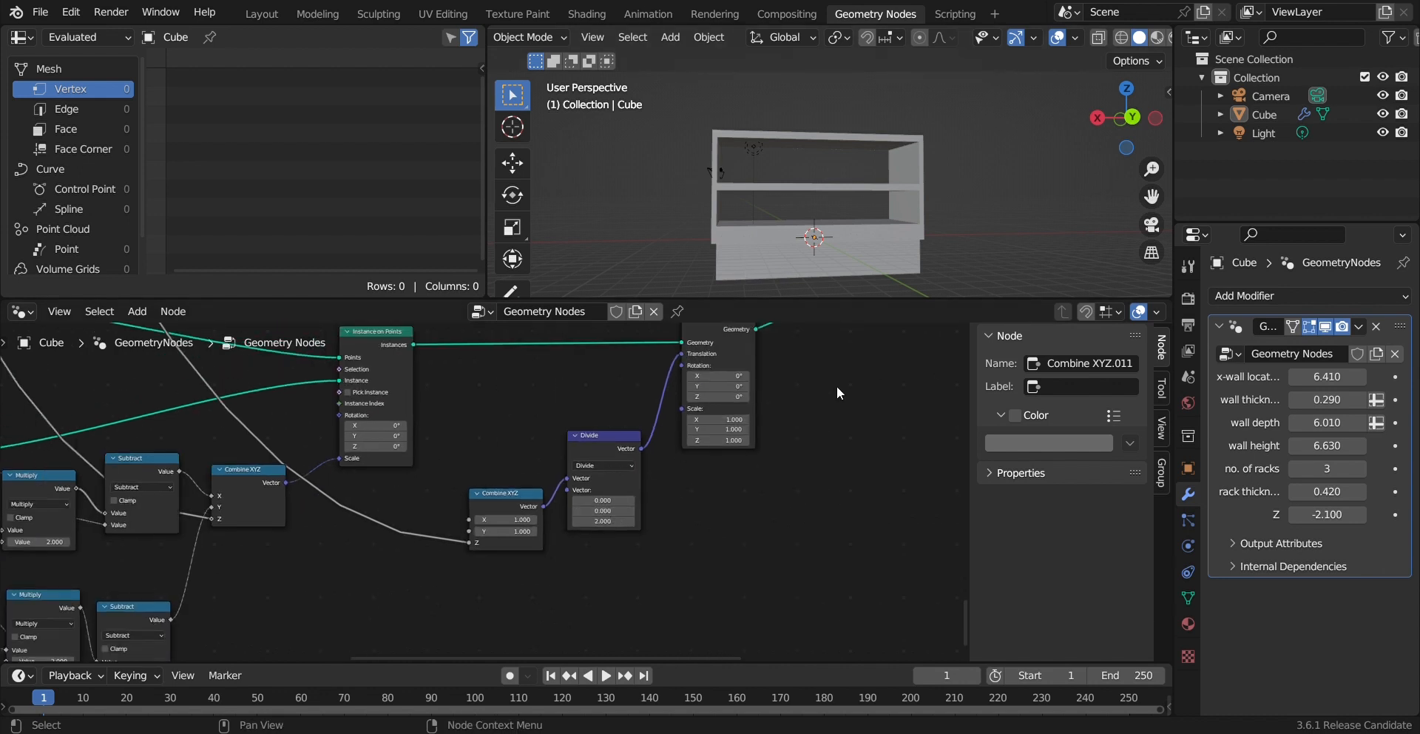
mouse_move(1327, 514)
mouse_down()
mouse_move(1389, 514)
mouse_move(1317, 514)
mouse_move(1339, 514)
mouse_up()
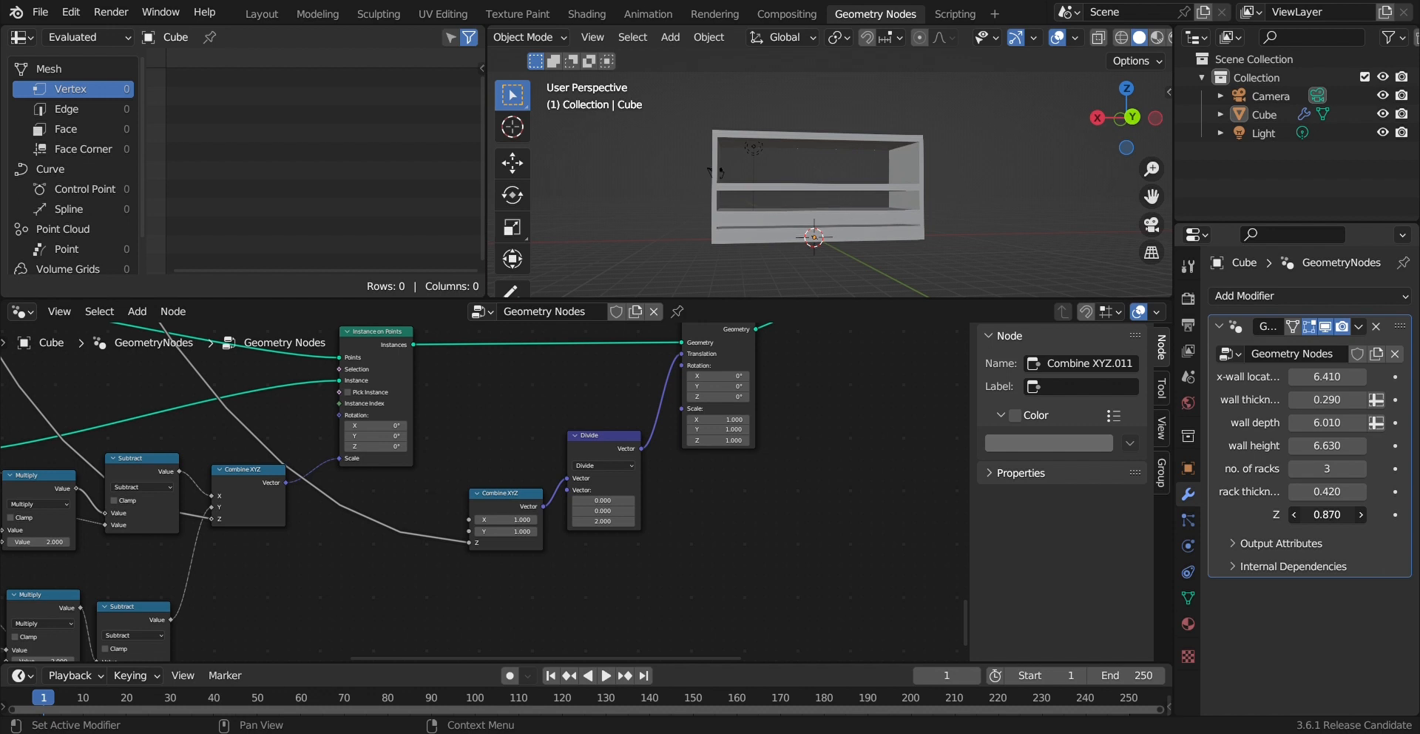
drag(1327, 514, 1319, 514)
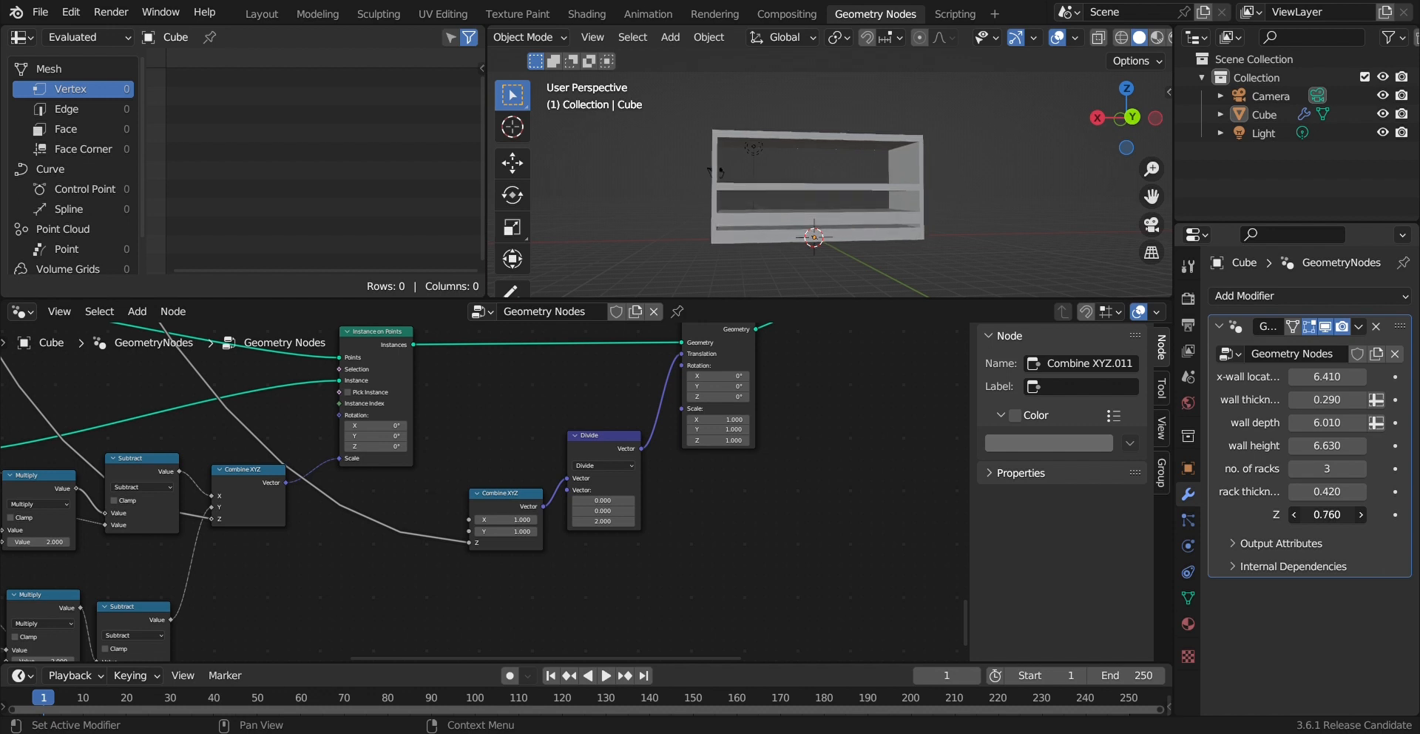
Step: Set the Z offset of the drawer's Mesh Line node to 3.5 m
middle_drag(234, 570, 680, 444)
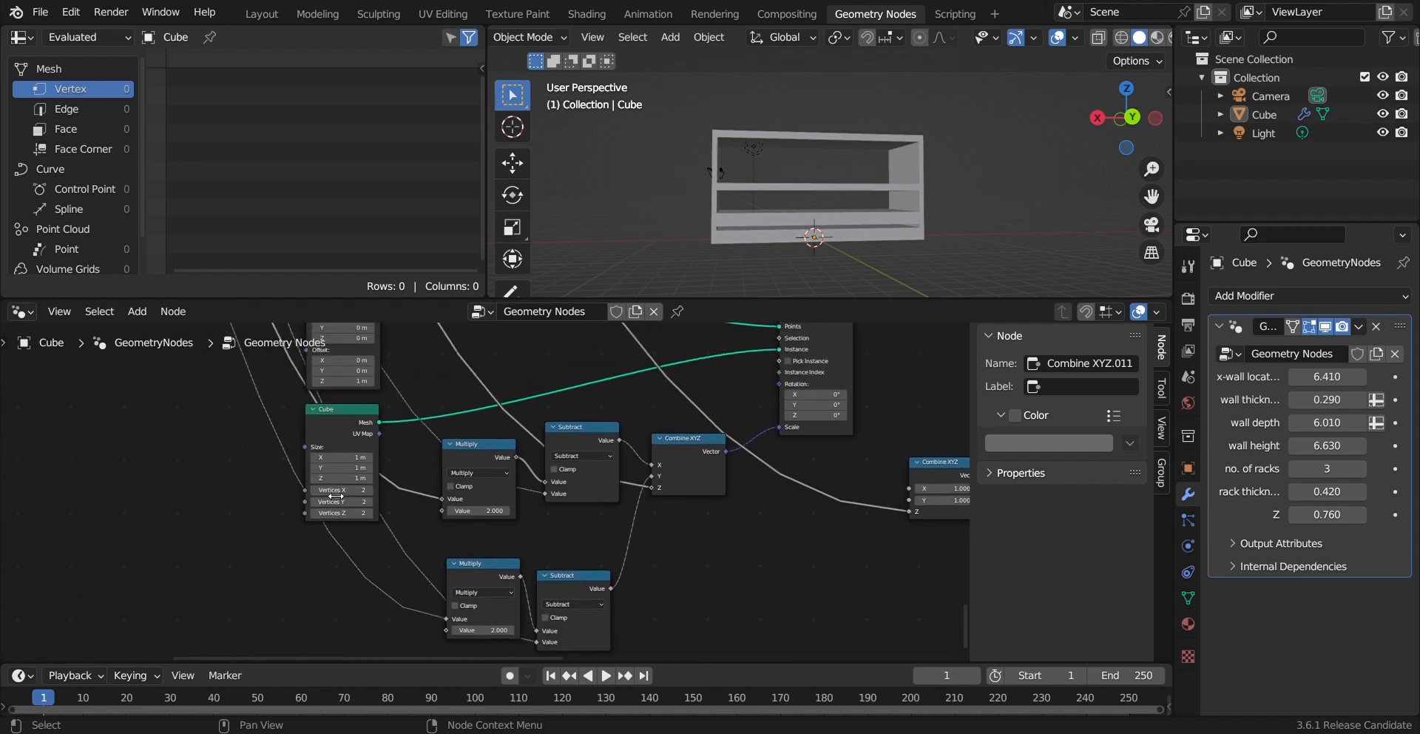
middle_drag(336, 495, 392, 596)
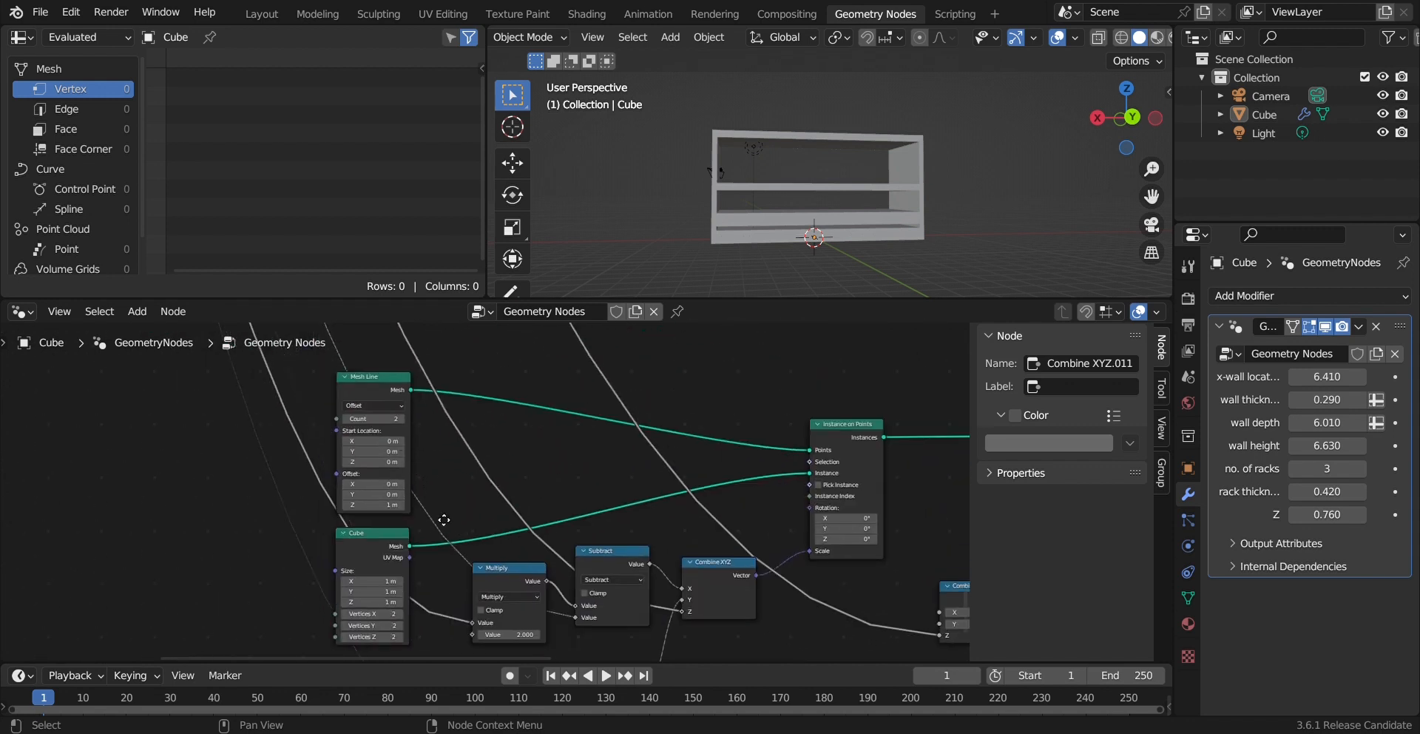
middle_drag(444, 519, 437, 539)
scroll(340, 508, up, 4)
middle_drag(346, 521, 365, 572)
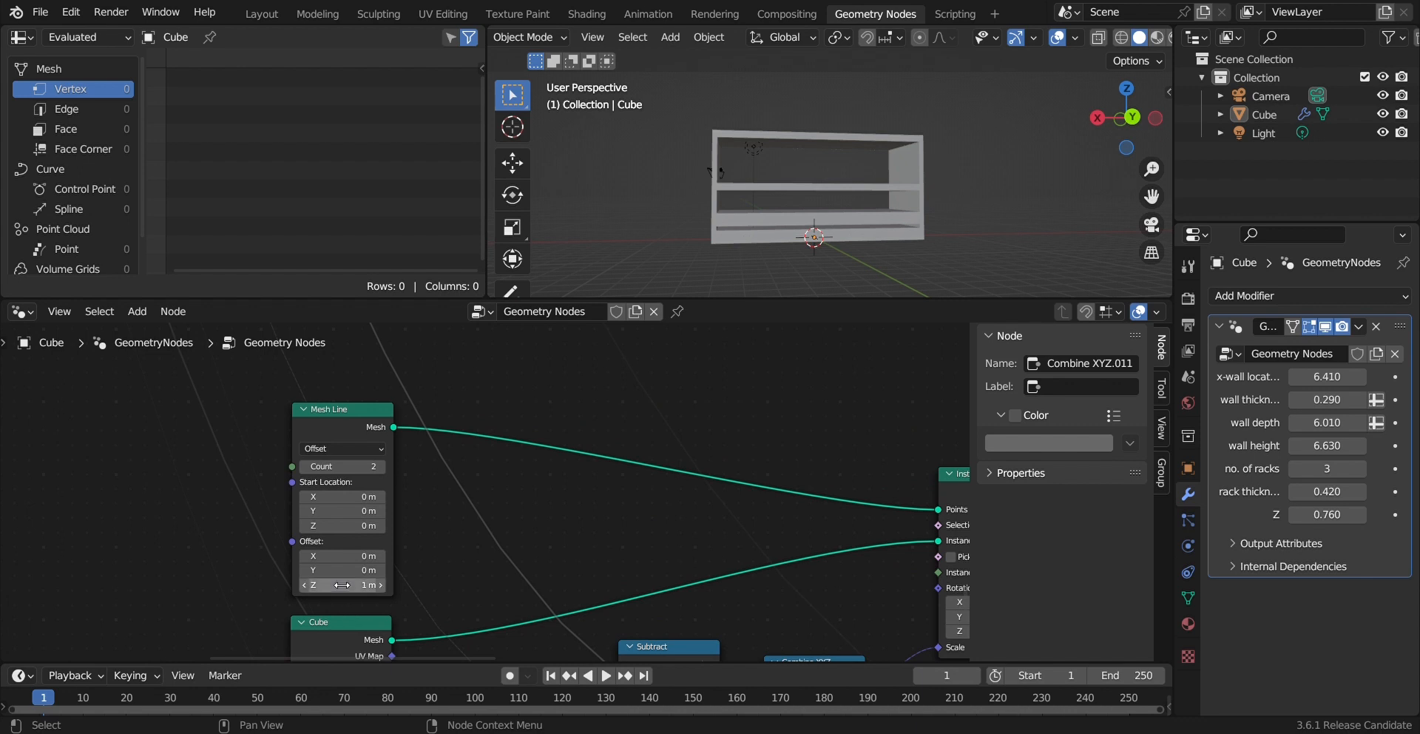
drag(347, 588, 421, 588)
drag(342, 584, 570, 555)
Step: Try 1.2 for the modifier's Z parameter, and raise it to 3.100
double_click(1319, 514)
text(1.2)
key(Return)
drag(1327, 514, 1394, 514)
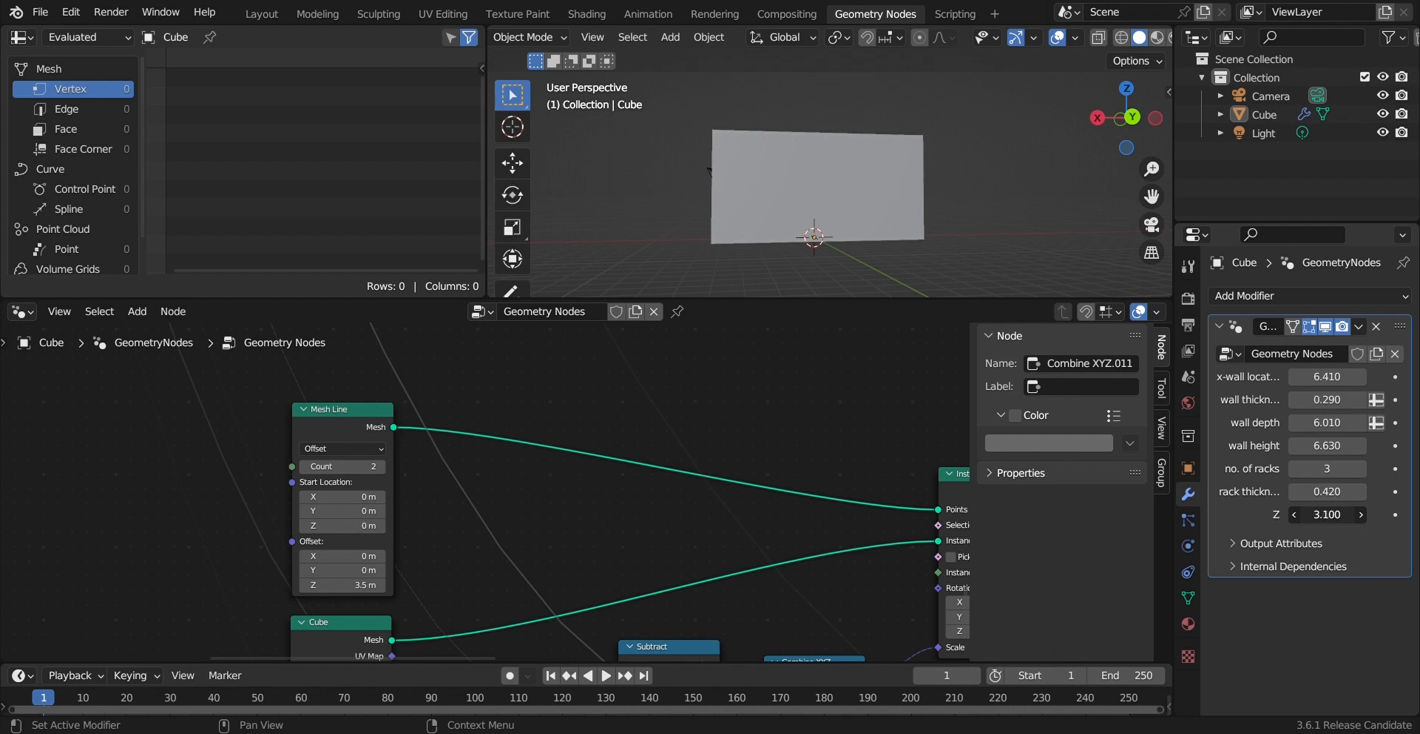
Step: Turn on X-ray display and inspect the shelf and drawer blocks in the back orthographic view
click(1098, 37)
scroll(845, 182, up, 2)
scroll(845, 182, up, 1)
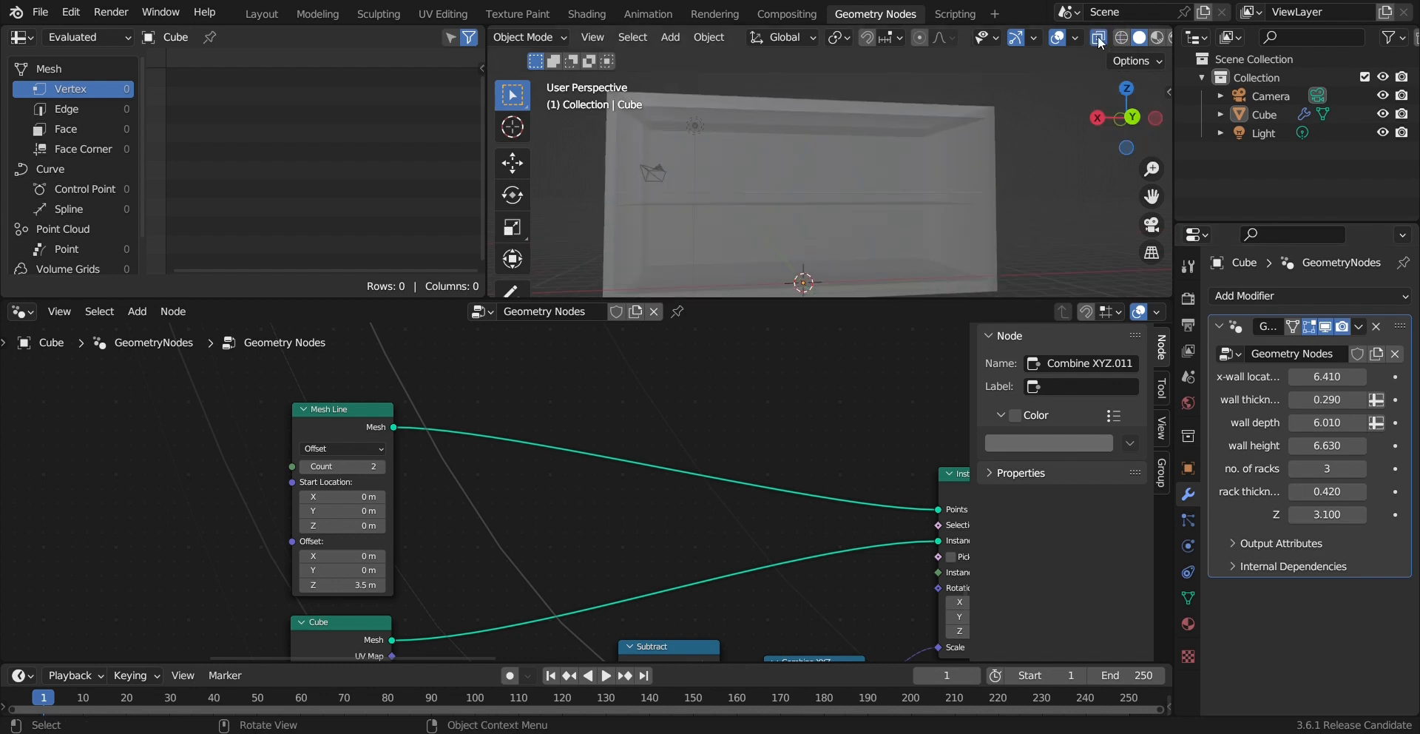
click(1132, 117)
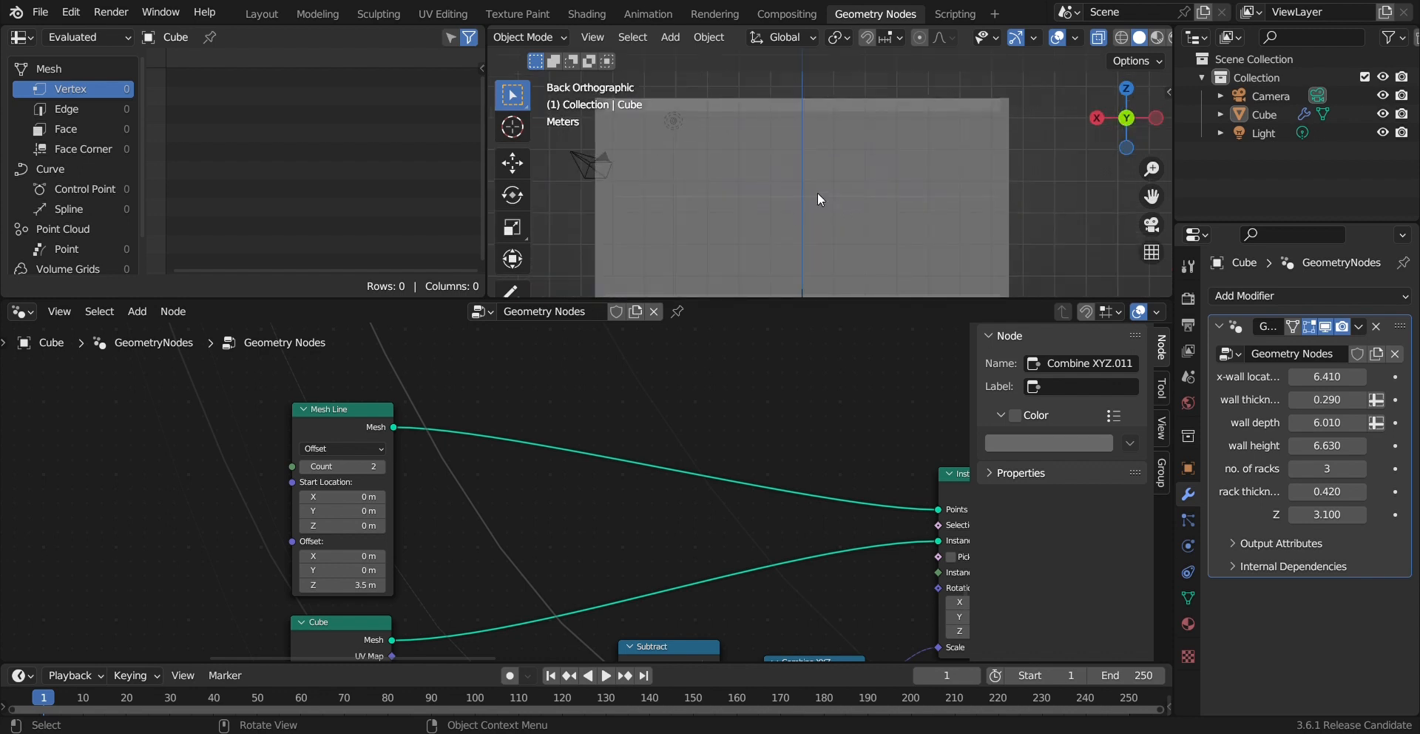
Step: Try a rack thickness of 0.660, and reduce it to 0.330
drag(1320, 493, 1347, 493)
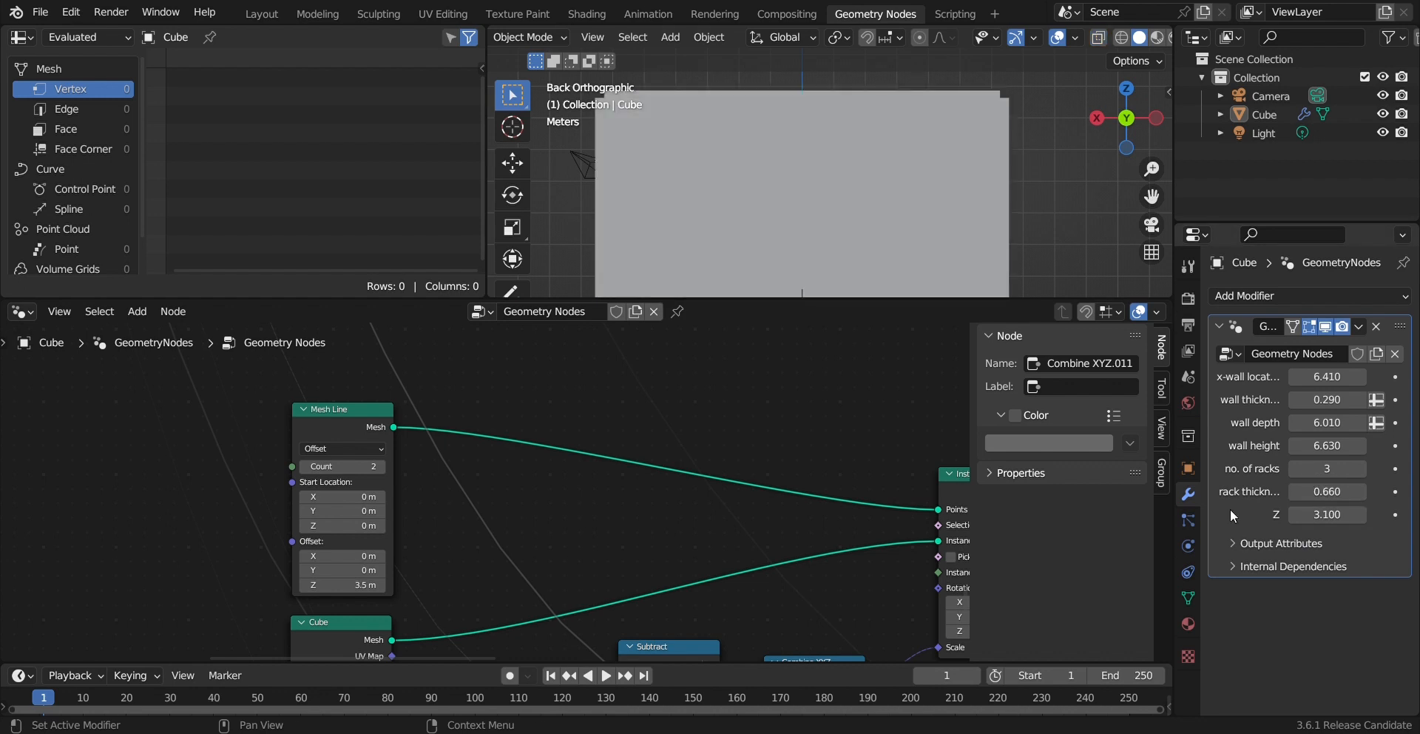
drag(1316, 492, 1358, 492)
click(1296, 471)
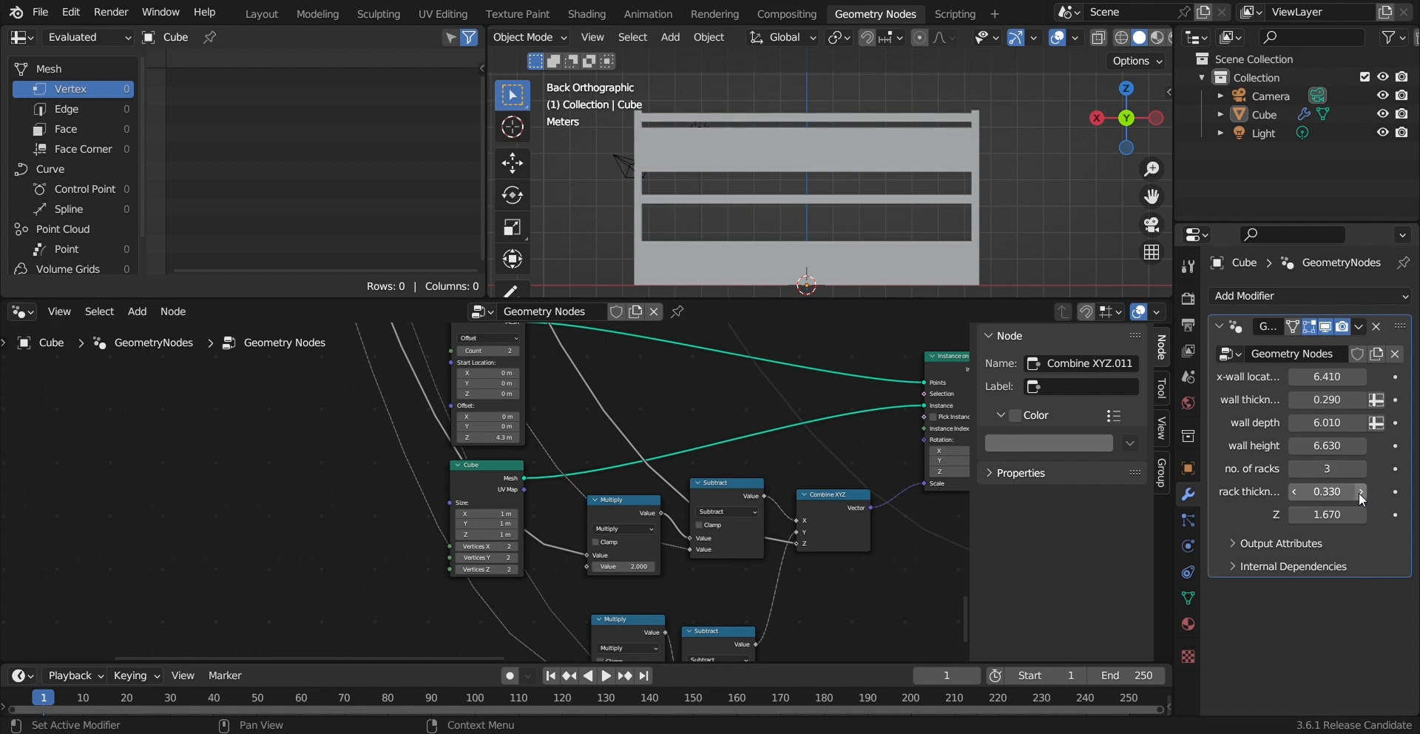
Step: Set the modifier's rack thickness to 0.430 and its Z parameter to 2.590
mouse_move(1360, 492)
mouse_down()
mouse_move(1332, 492)
mouse_move(1360, 511)
mouse_up()
middle_drag(853, 203, 800, 224)
scroll(628, 464, down, 1)
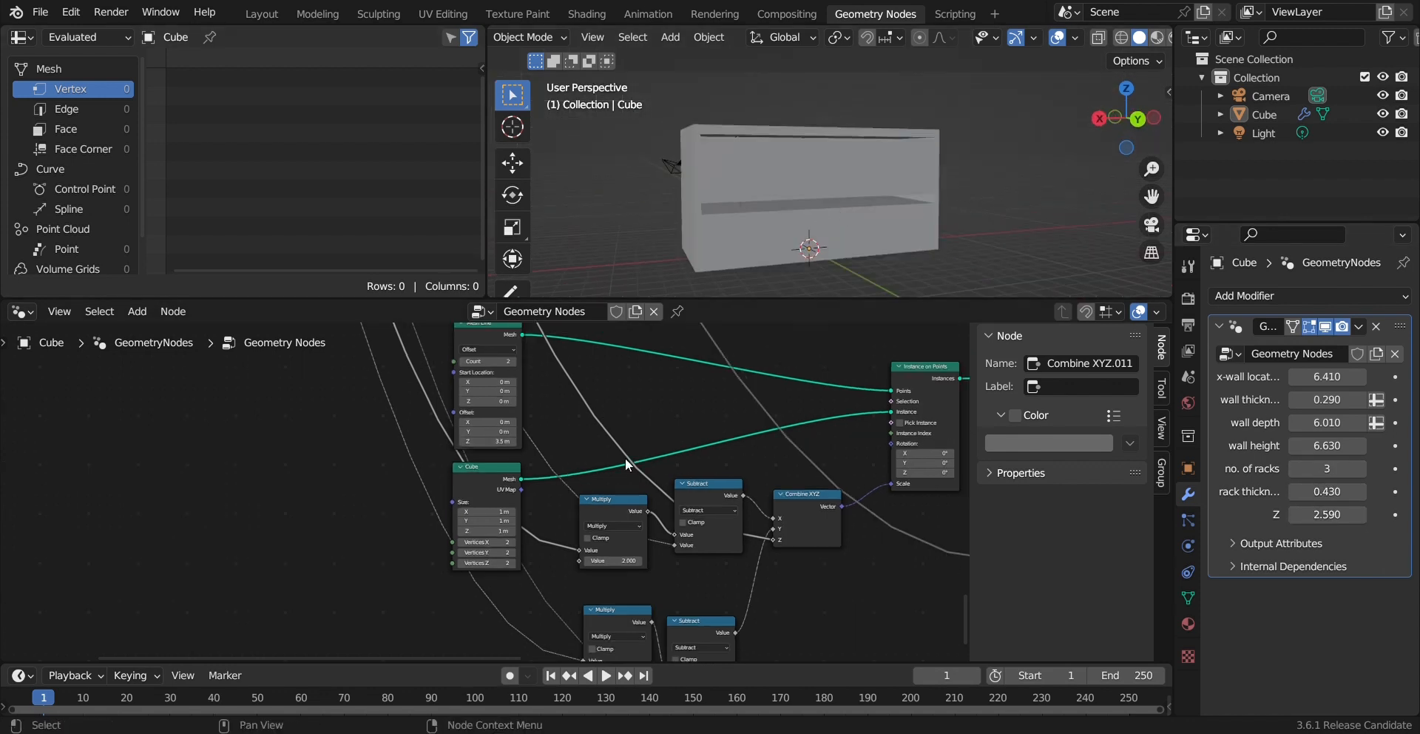
middle_drag(626, 460, 611, 395)
Step: Link the drawer's Instance on Points output to the Geometry input of its Transform Geometry node
middle_drag(819, 180, 805, 180)
middle_drag(482, 429, 526, 533)
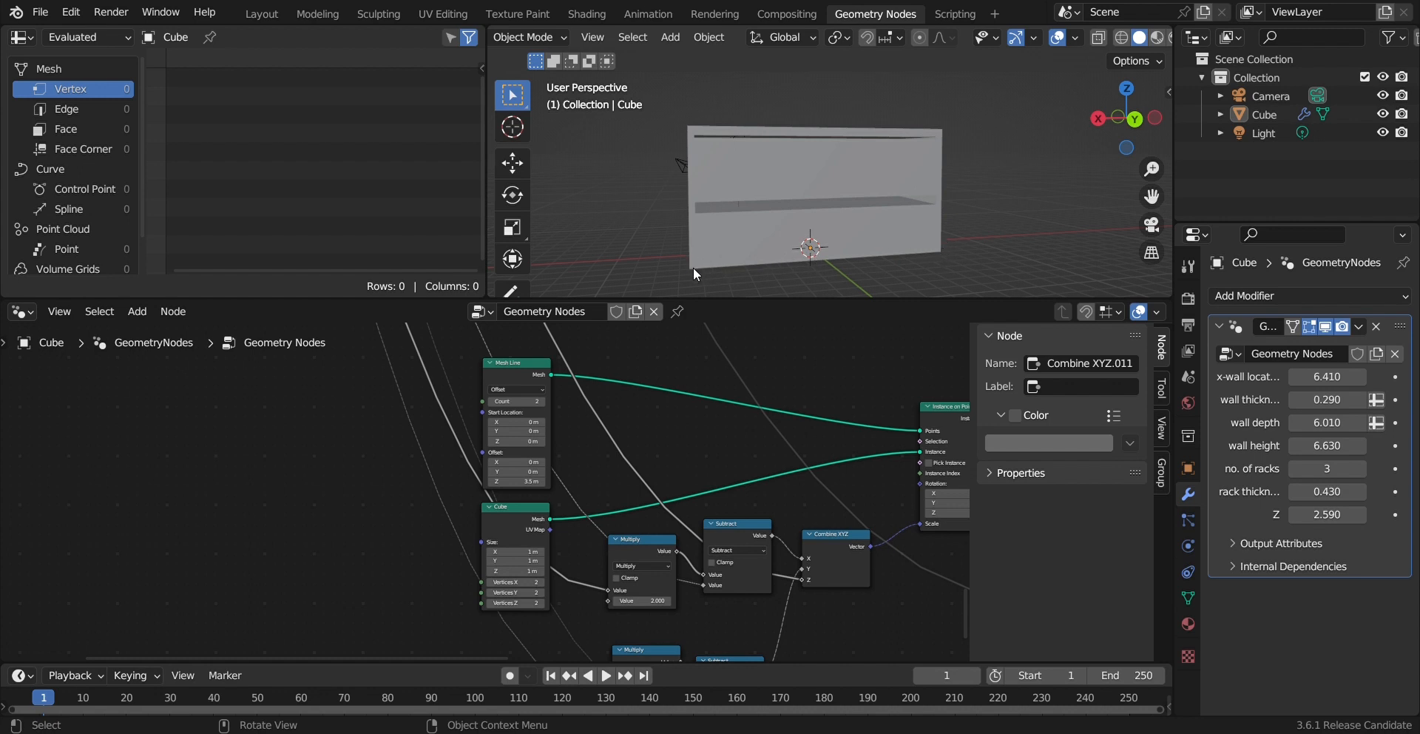
scroll(726, 497, down, 4)
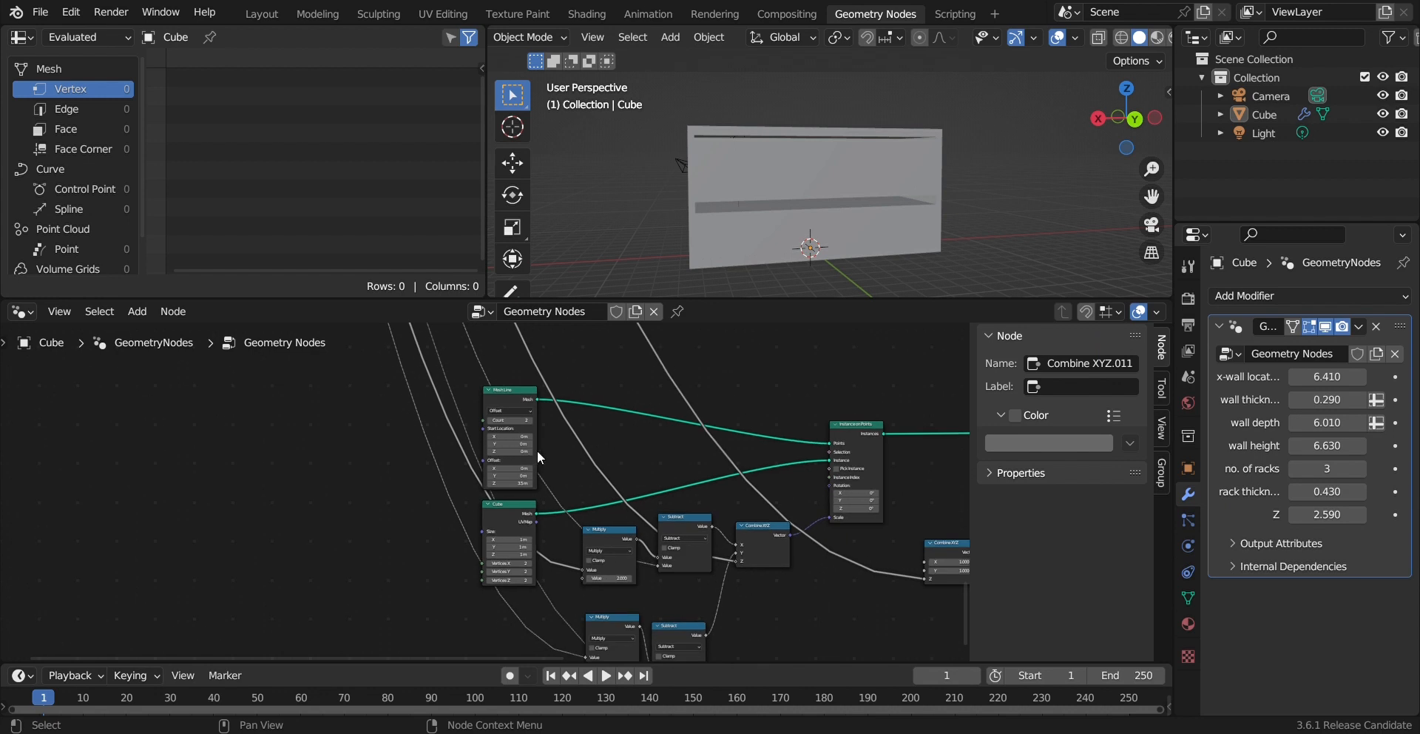
middle_drag(726, 497, 694, 528)
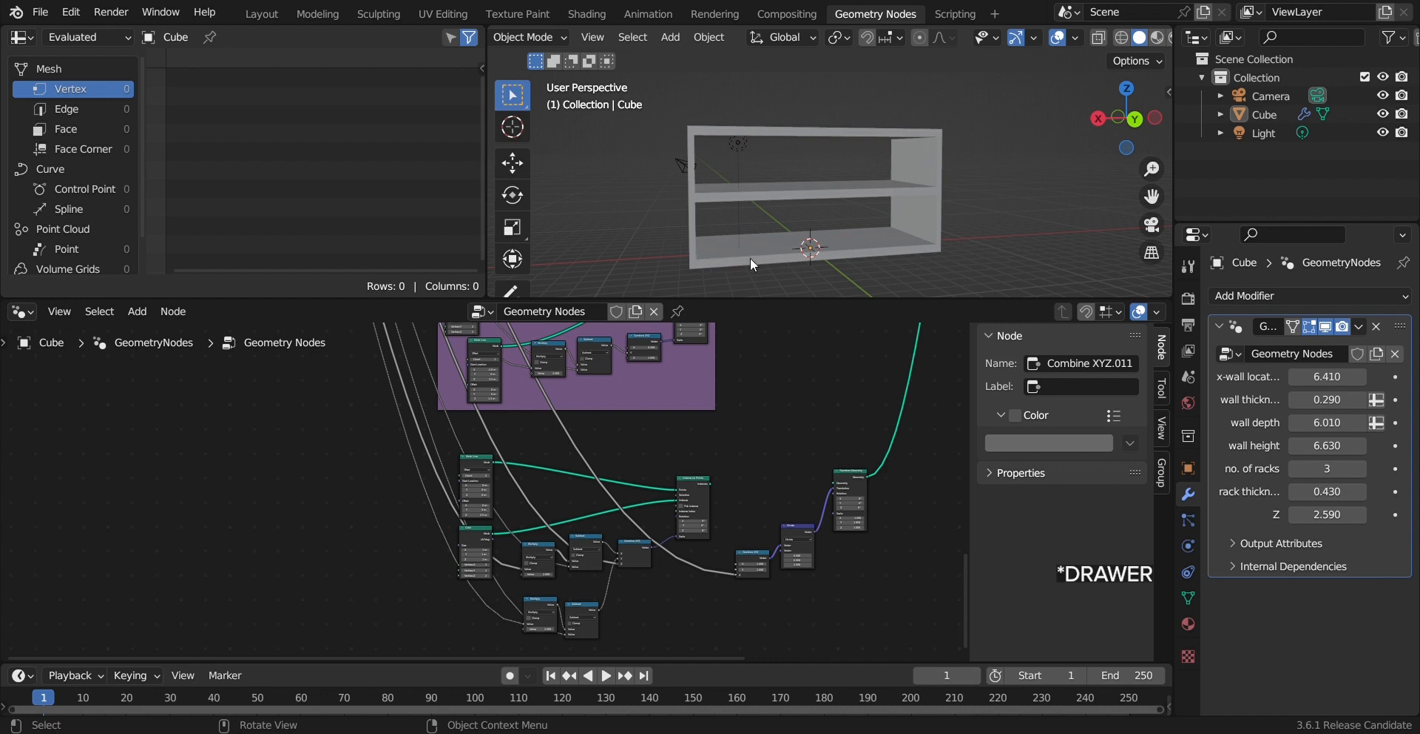
drag(711, 482, 833, 480)
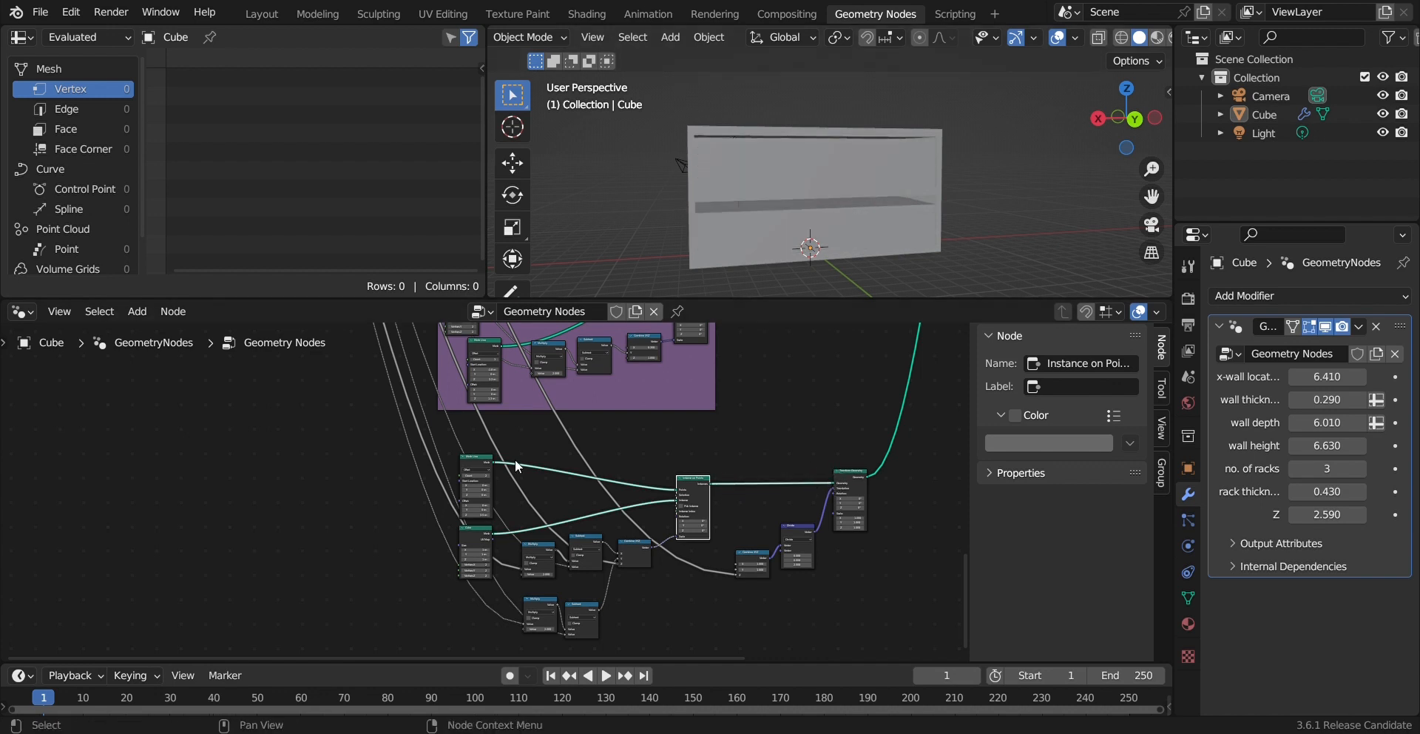
Step: Set the start location Z of the drawer's Mesh Line node to 0.43 m
scroll(491, 493, up, 1)
scroll(463, 512, up, 5)
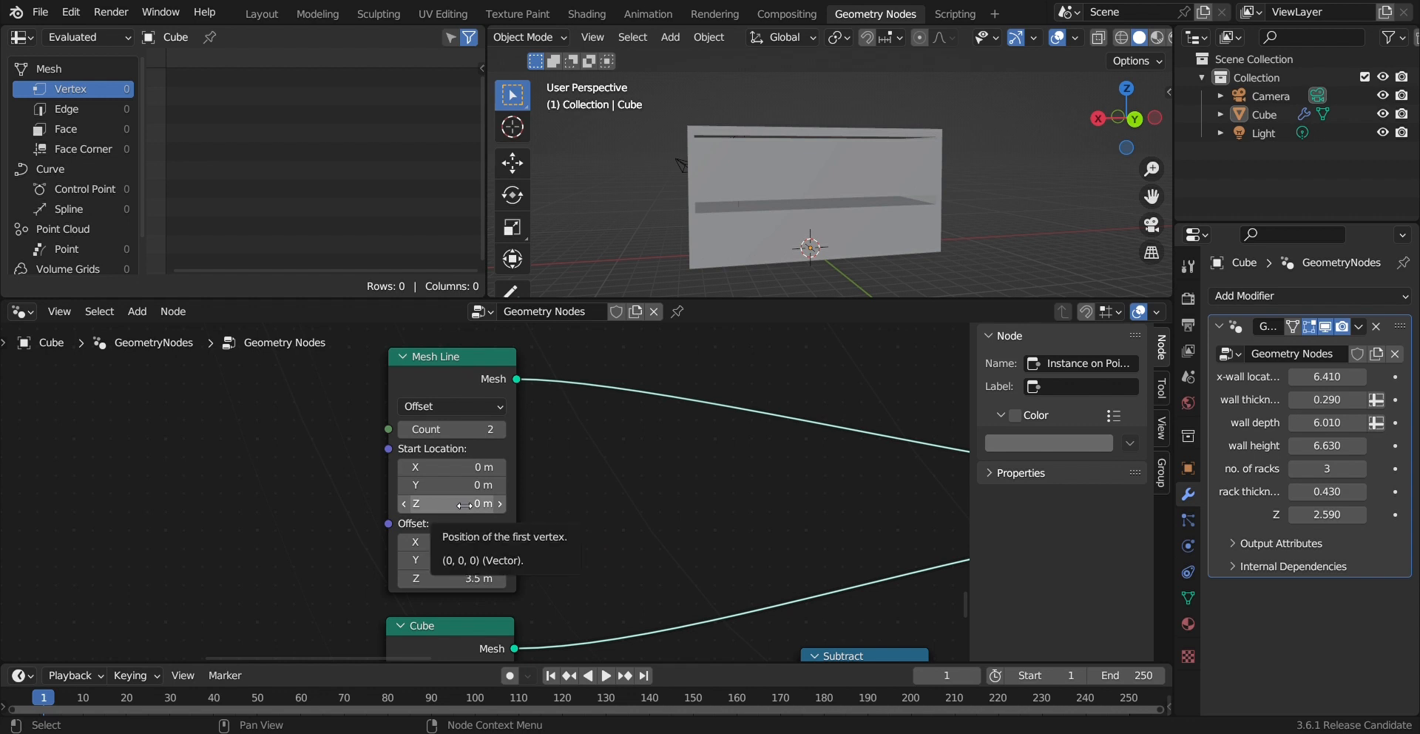
click(465, 505)
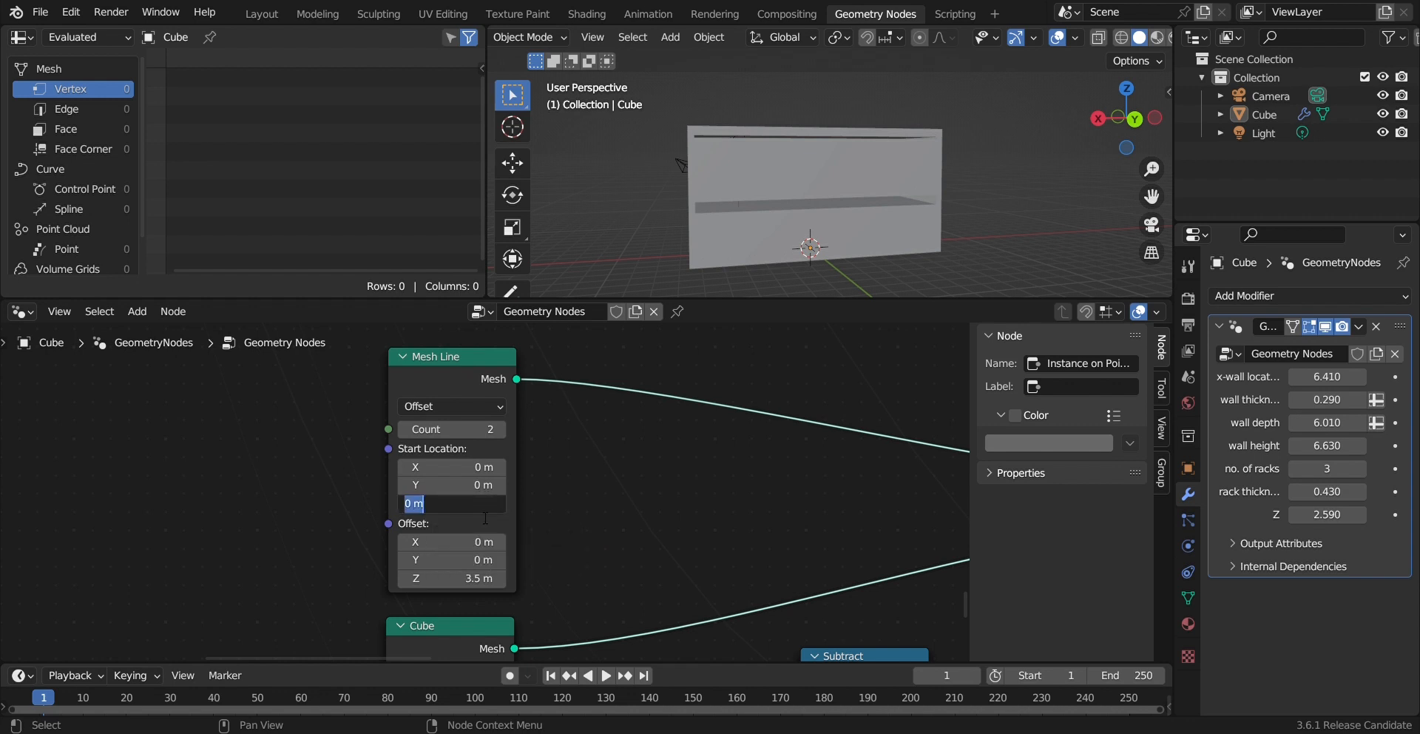
text(0.43)
key(Return)
middle_drag(925, 219, 890, 216)
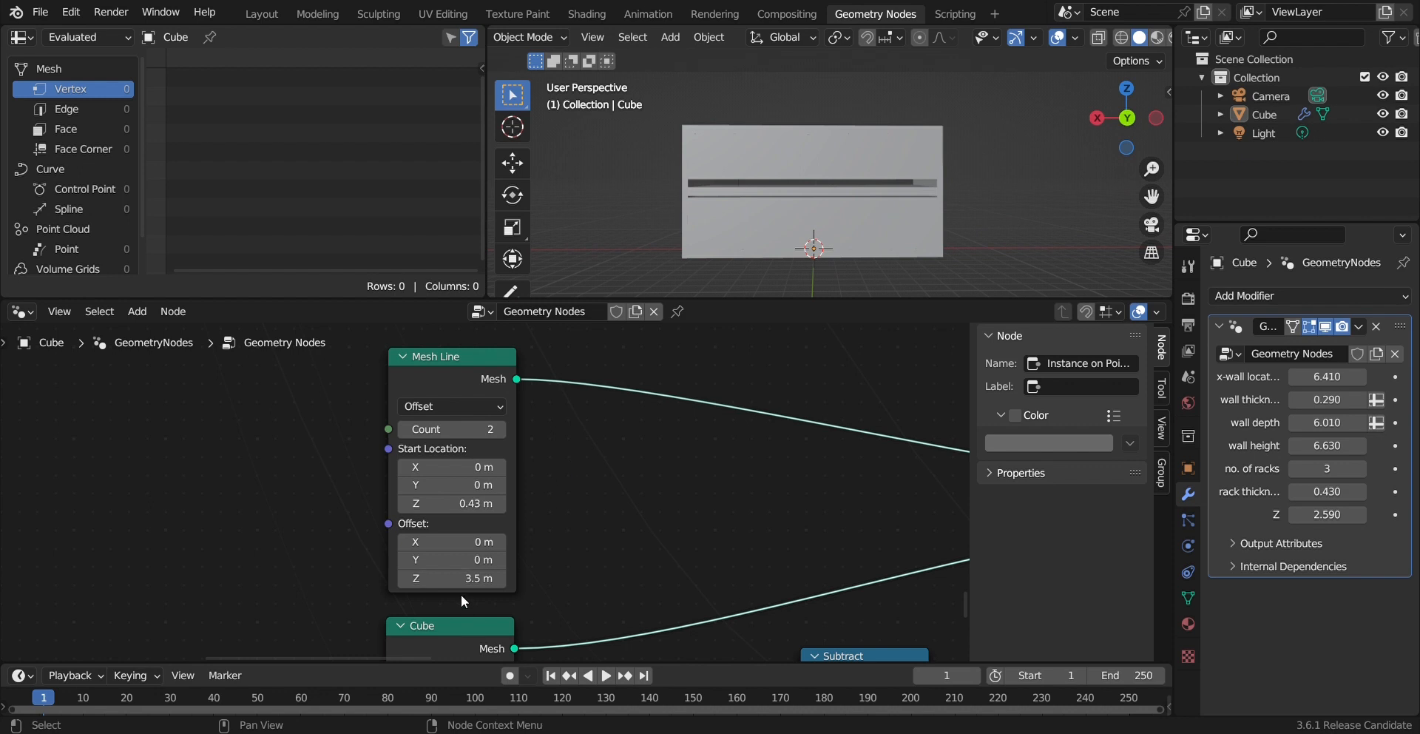
Step: Lower the Z offset of the drawer's Mesh Line node to 3.1 m
click(402, 579)
click(402, 580)
click(403, 579)
click(402, 580)
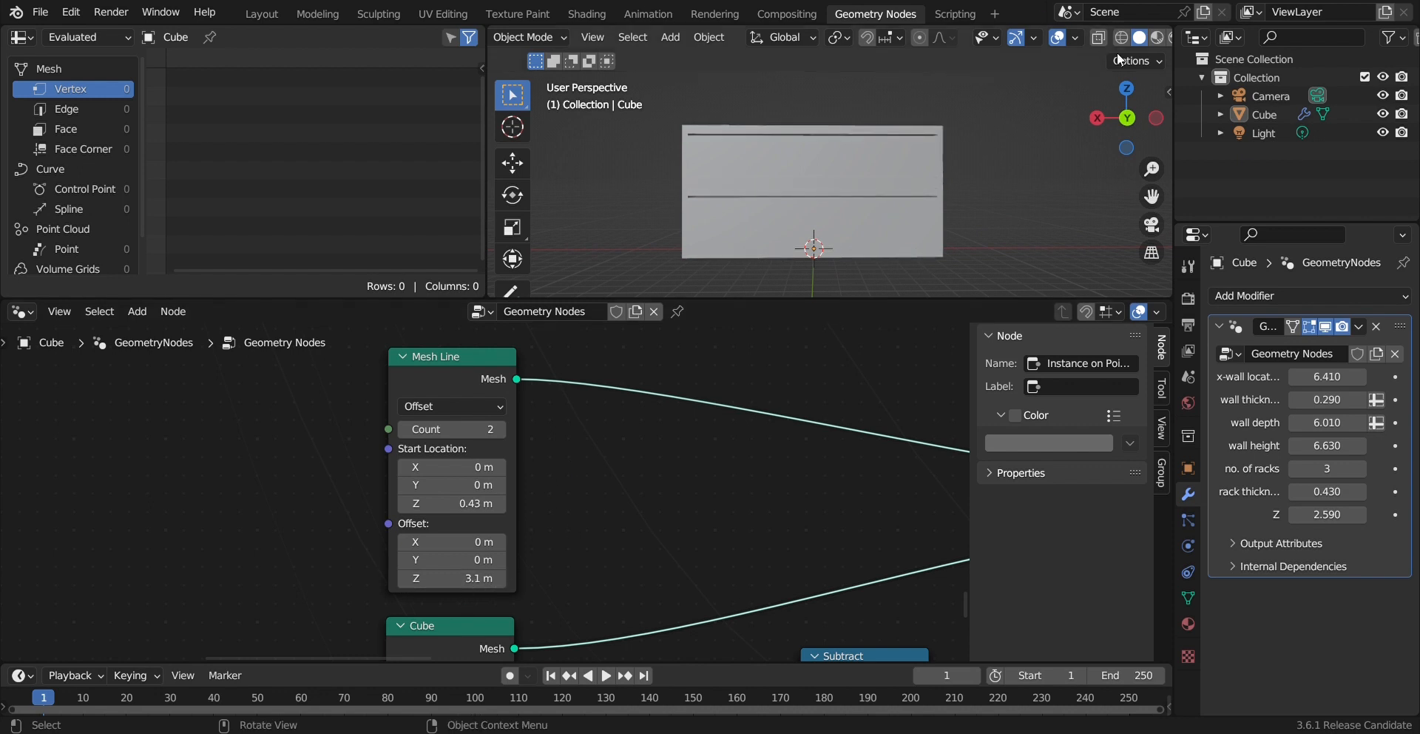
Step: Raise the modifier's Z parameter to 2.650 while checking the drawer gaps in the back orthographic view
click(1128, 120)
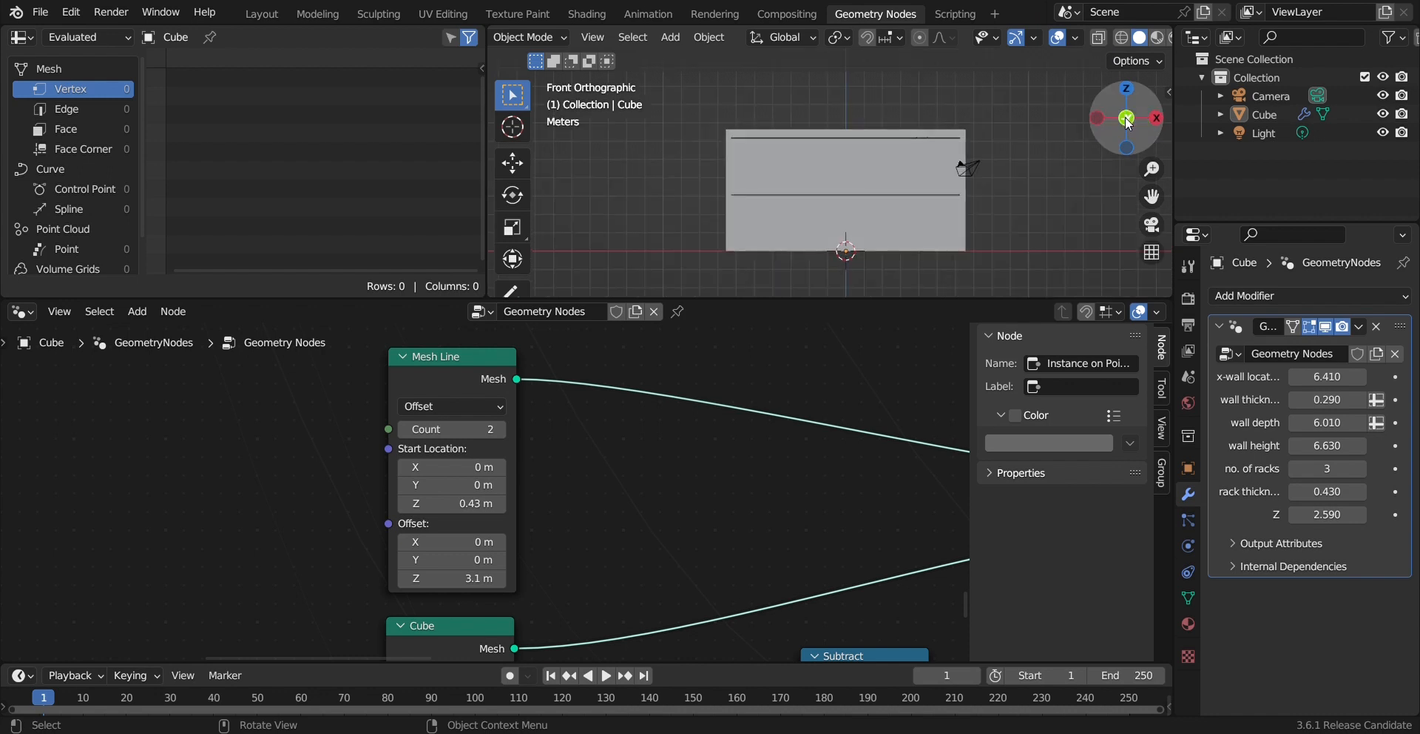
click(1128, 120)
scroll(882, 194, up, 3)
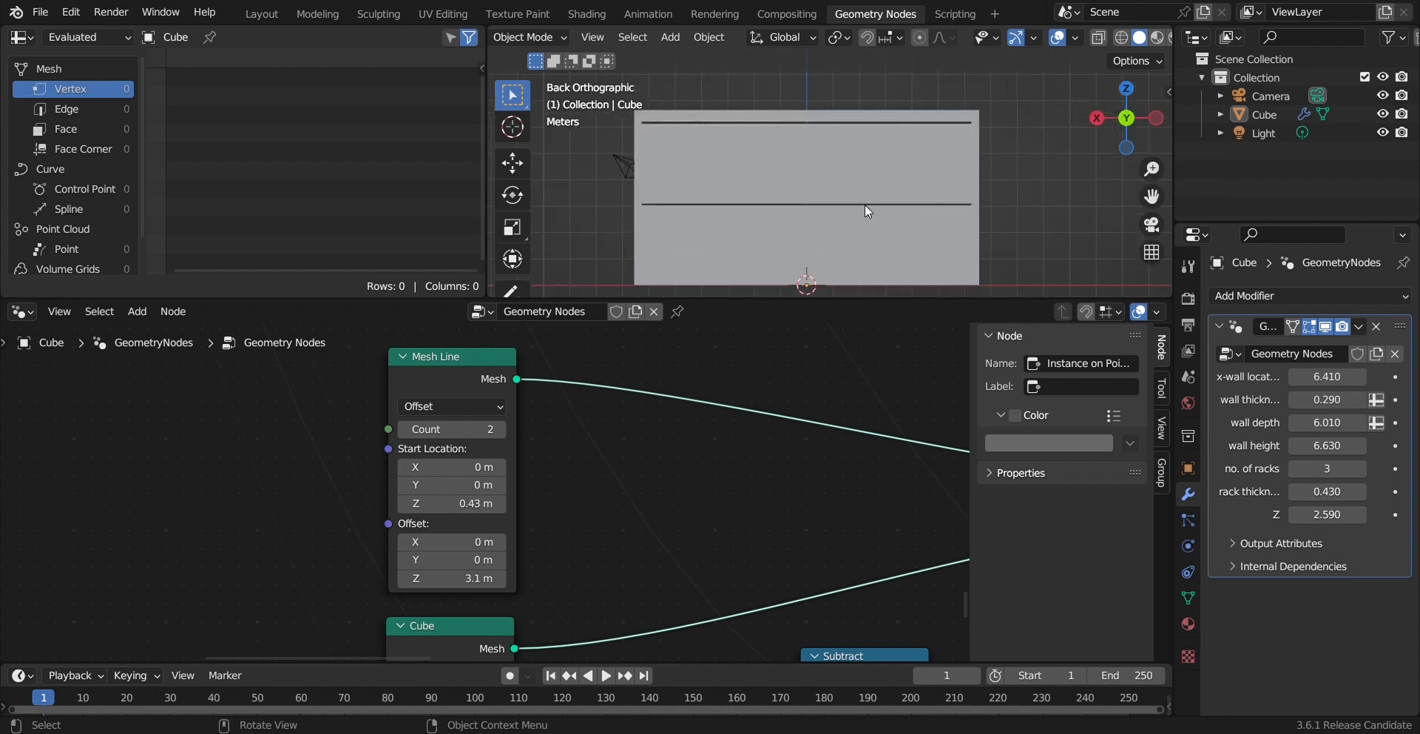
click(1361, 517)
click(1361, 516)
click(1361, 516)
click(1361, 516)
click(1361, 517)
click(1361, 516)
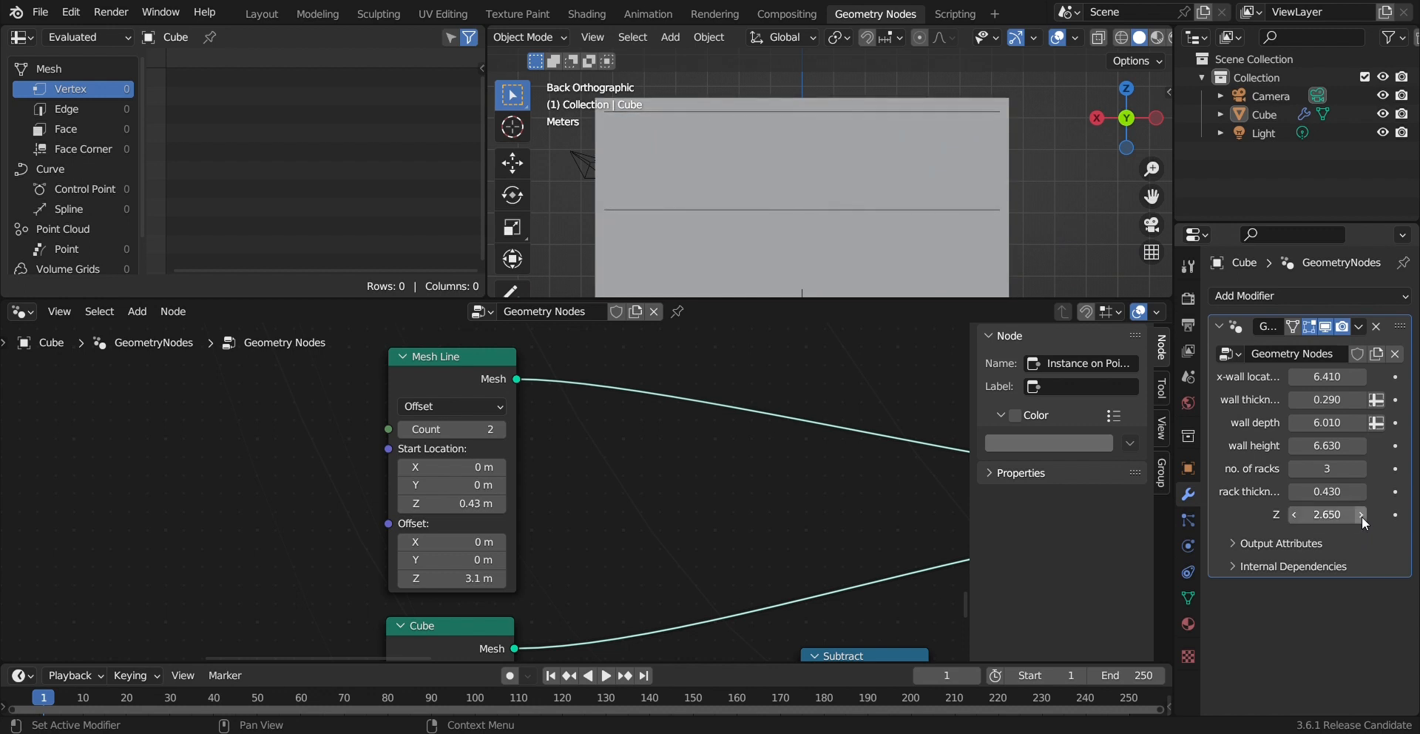
Step: Link the Instances output of the DIVIDER1 frame to the shelf's Join Geometry node
middle_drag(756, 151, 886, 205)
scroll(629, 559, down, 5)
drag(820, 448, 923, 555)
drag(909, 422, 842, 440)
scroll(710, 444, down, 2)
middle_drag(592, 348, 628, 603)
scroll(767, 446, up, 1)
middle_drag(738, 488, 517, 565)
scroll(766, 445, down, 3)
scroll(534, 567, up, 3)
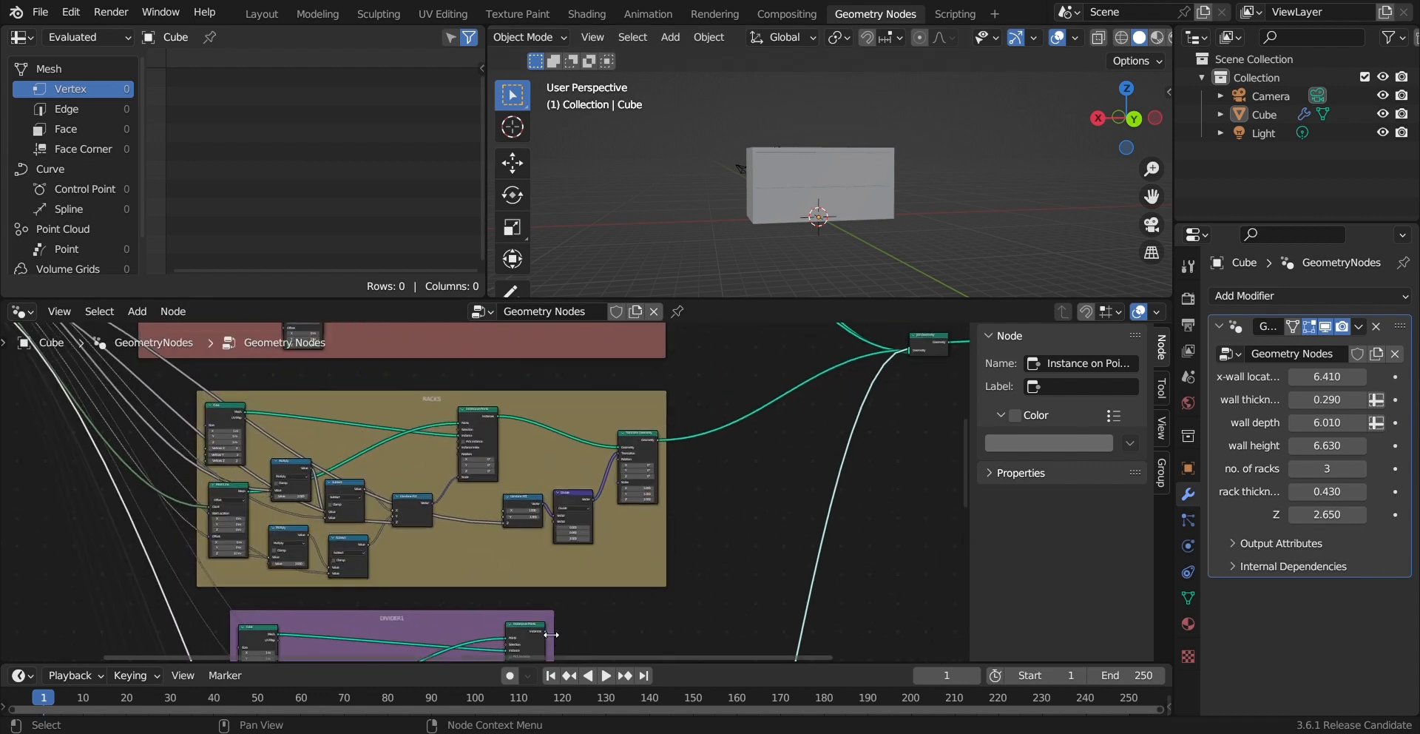
drag(546, 631, 908, 391)
Step: Cut the link between the drawer's Instance on Points and Transform Geometry nodes to hide the drawer blocks
scroll(755, 545, down, 1)
middle_drag(801, 551, 858, 340)
middle_drag(755, 528, 809, 399)
middle_drag(733, 568, 764, 414)
middle_drag(741, 540, 719, 503)
ctrl+right_drag(725, 455, 722, 494)
scroll(725, 419, down, 1)
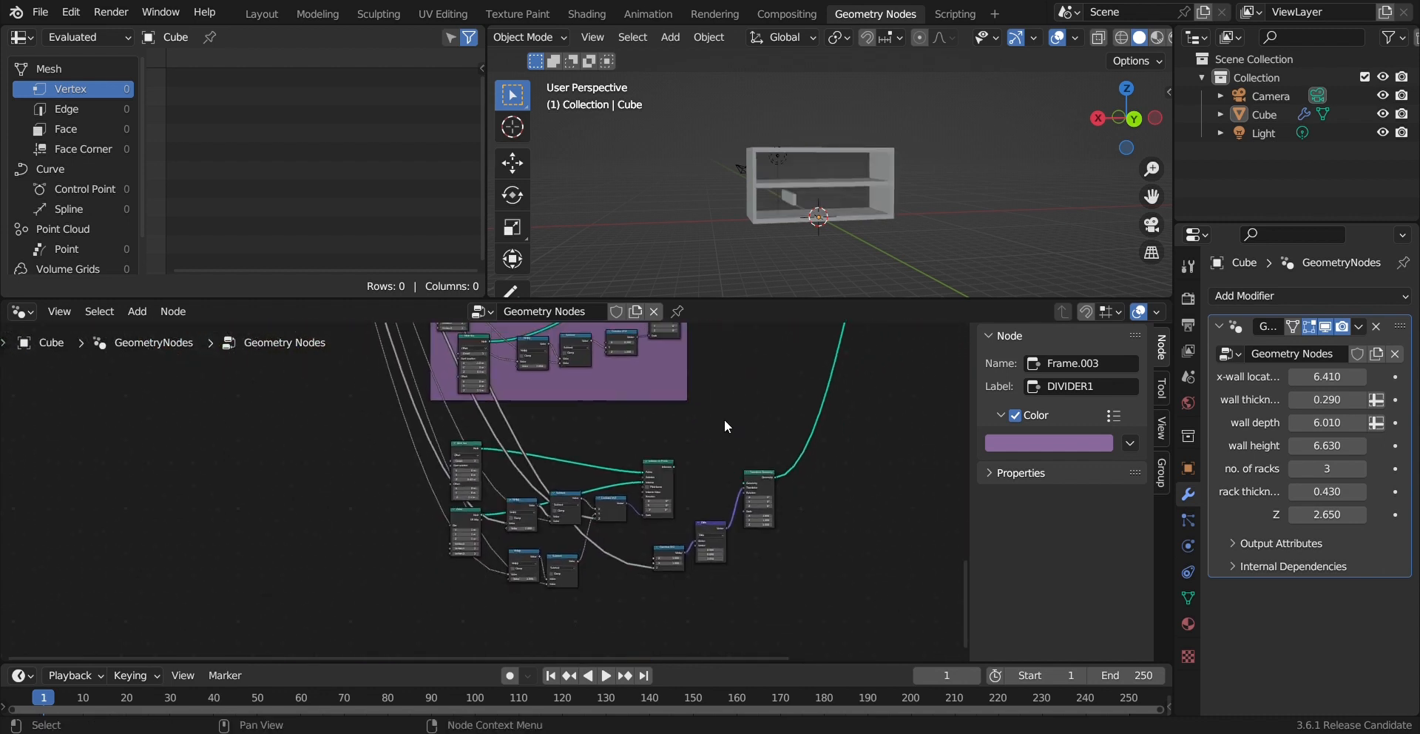
Step: Connect the Instances output of the DIVIDER2 frame to the shelf's Join Geometry node
middle_drag(677, 419, 725, 517)
middle_drag(682, 464, 741, 546)
scroll(677, 484, up, 3)
middle_drag(637, 459, 645, 560)
scroll(527, 425, up, 3)
scroll(611, 446, up, 4)
middle_drag(846, 403, 671, 436)
scroll(660, 472, down, 3)
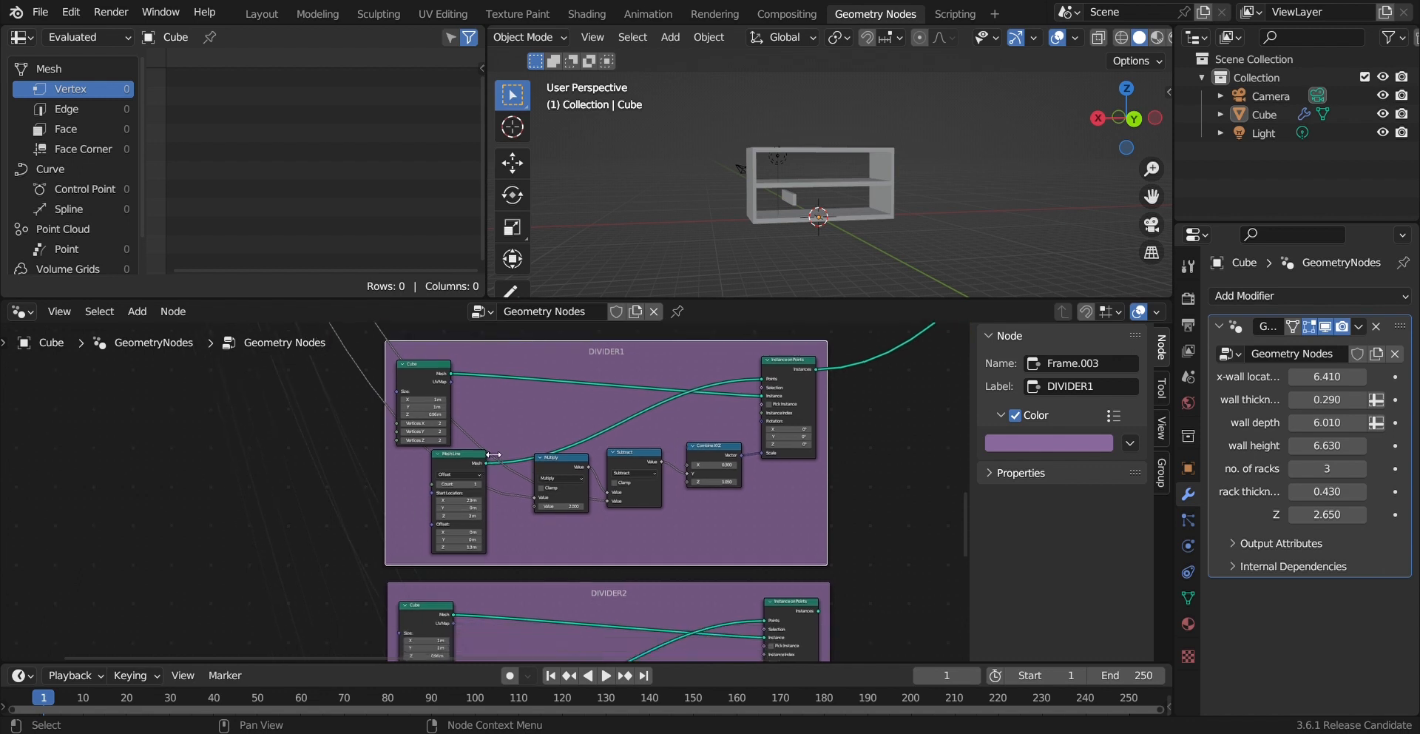
scroll(465, 446, up, 2)
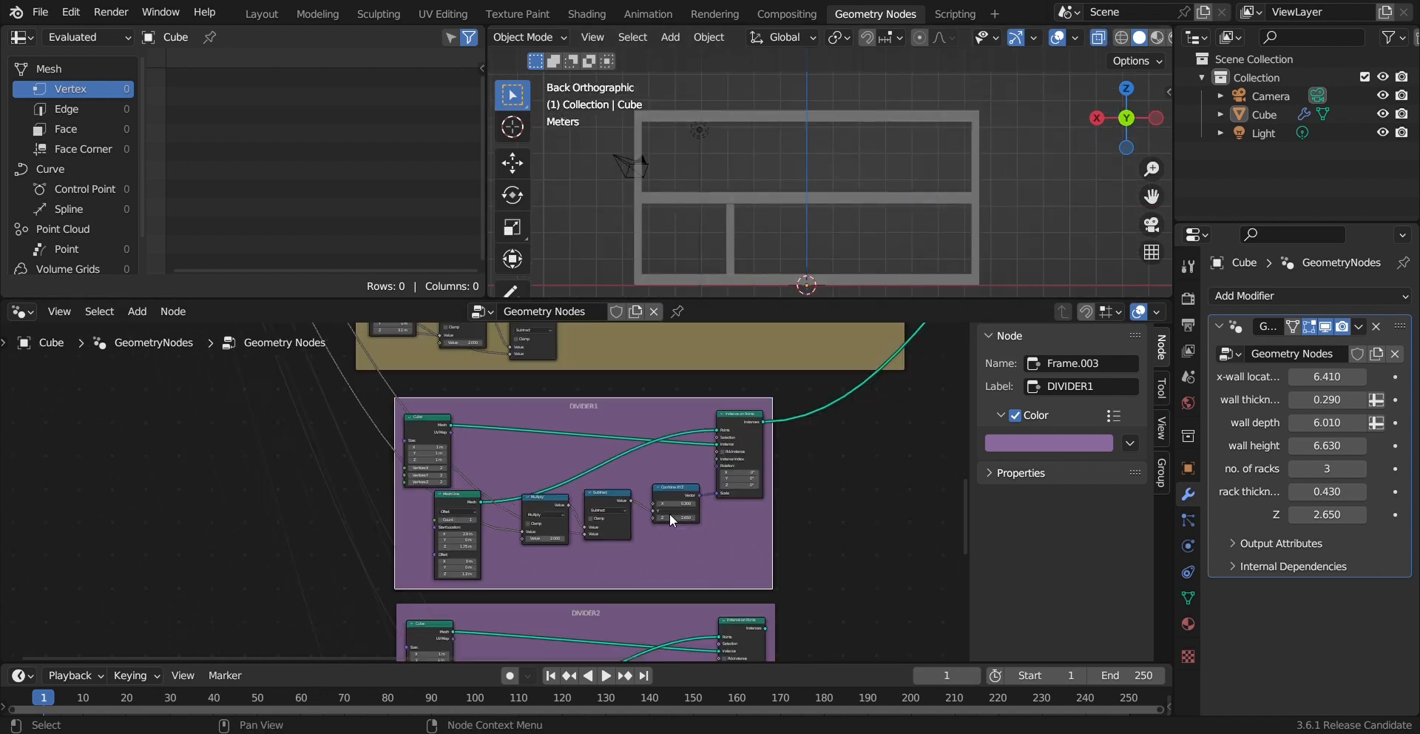
drag(841, 477, 837, 478)
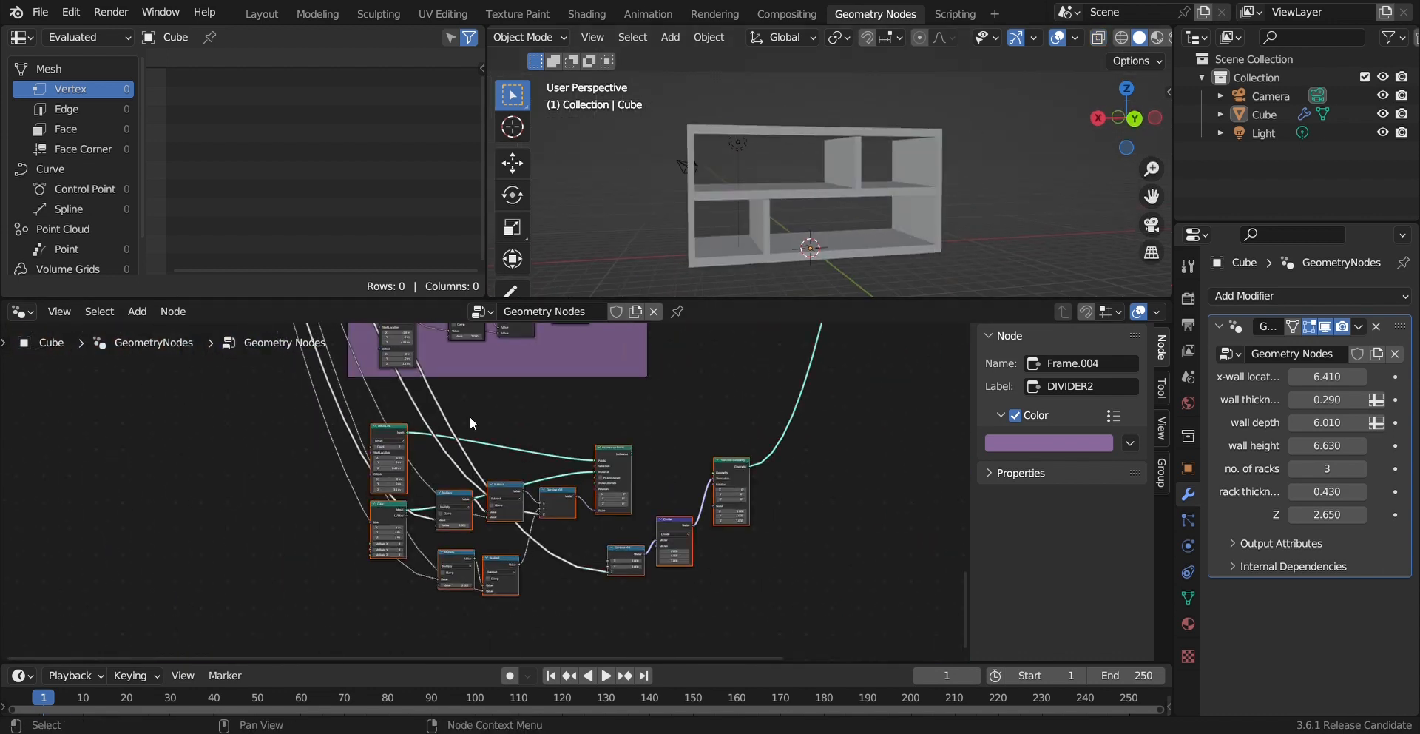
Step: Join the drawer nodes in a new frame, and relink Instance on Points to Transform Geometry inside it
key(ctrl+j)
key(g)
click(515, 422)
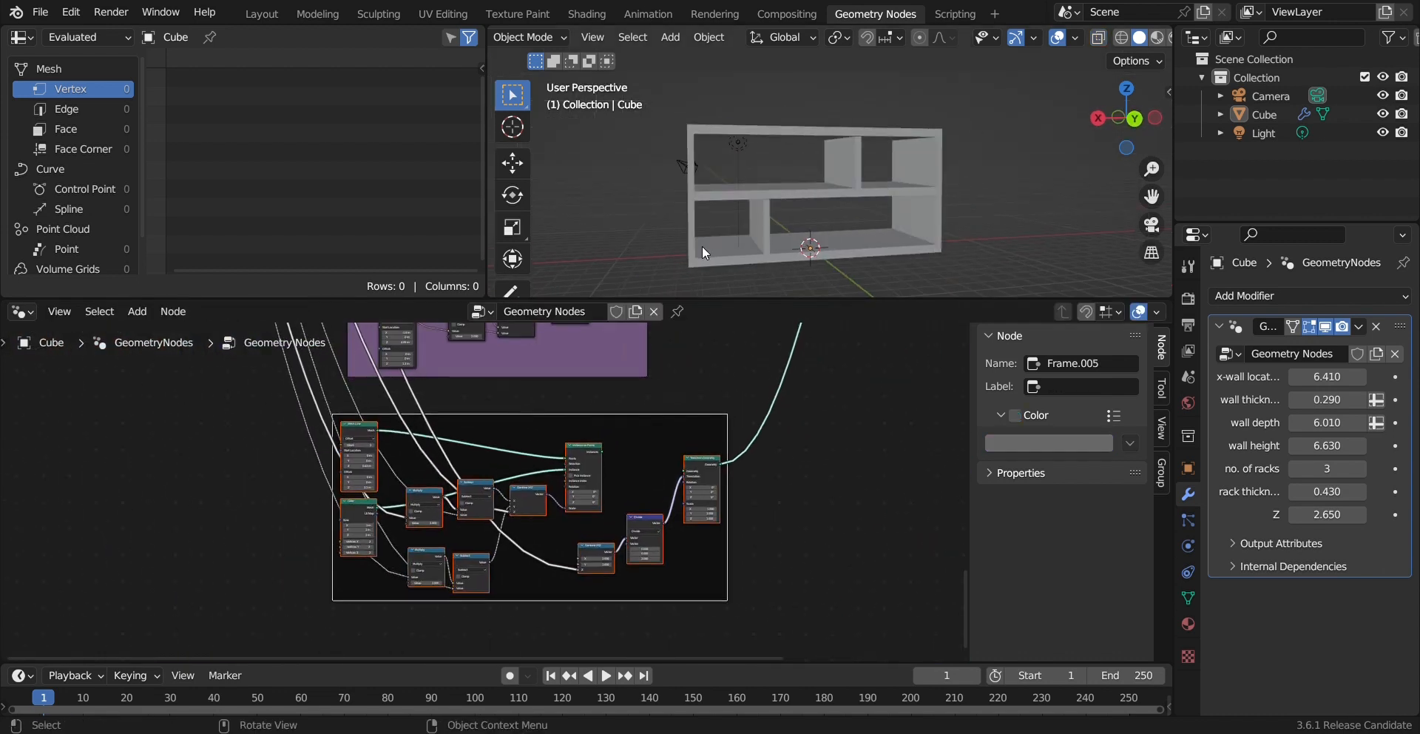
drag(602, 451, 685, 471)
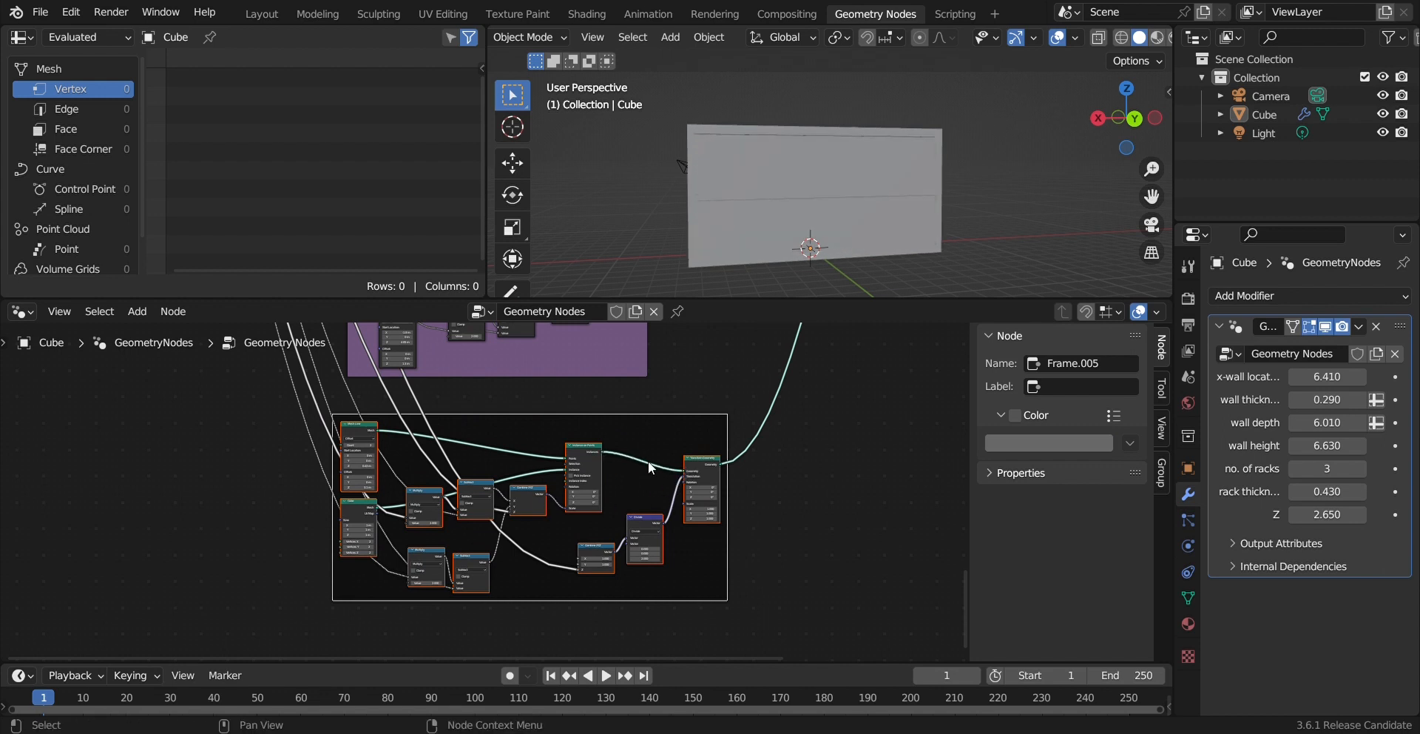
Step: Reduce the count of the drawer's Mesh Line node to 1
middle_drag(507, 546, 629, 539)
middle_drag(508, 542, 546, 546)
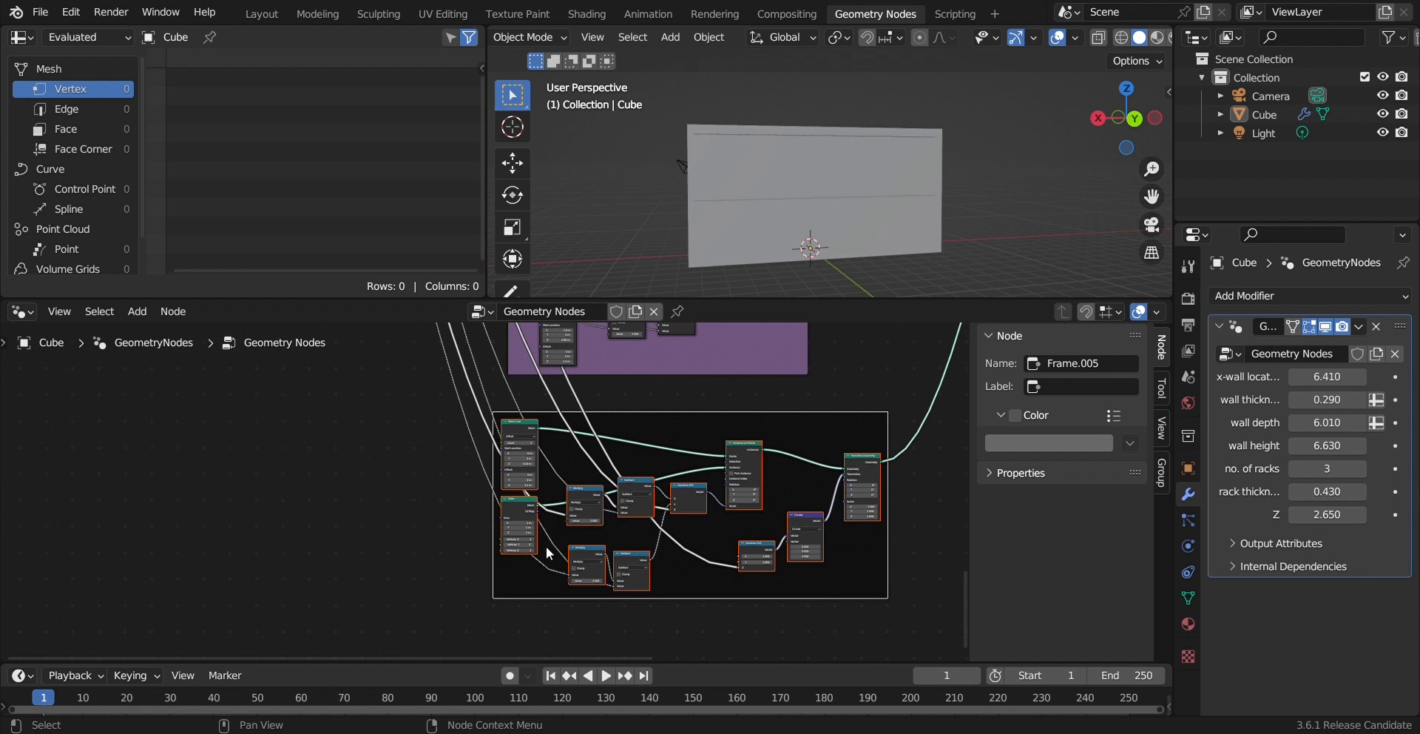
middle_drag(667, 516, 560, 512)
scroll(560, 518, up, 2)
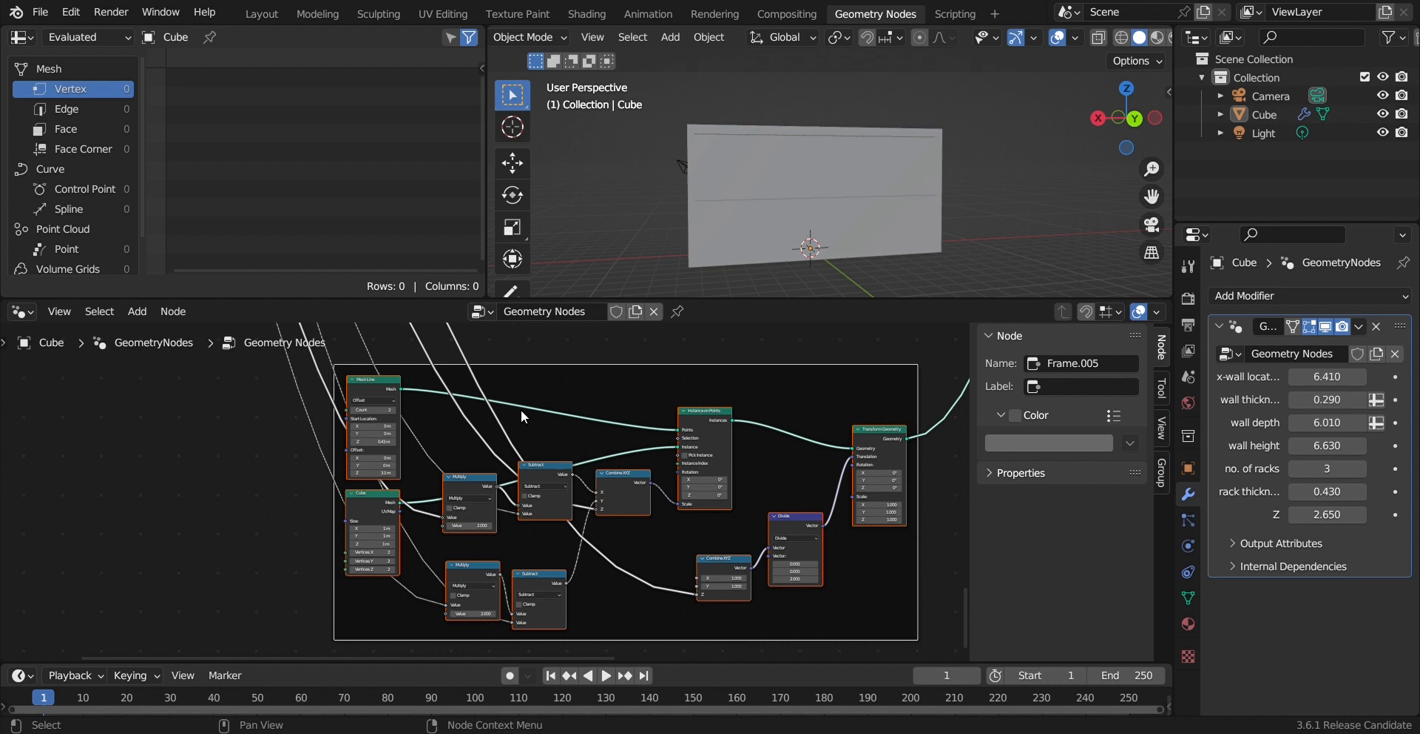
click(351, 411)
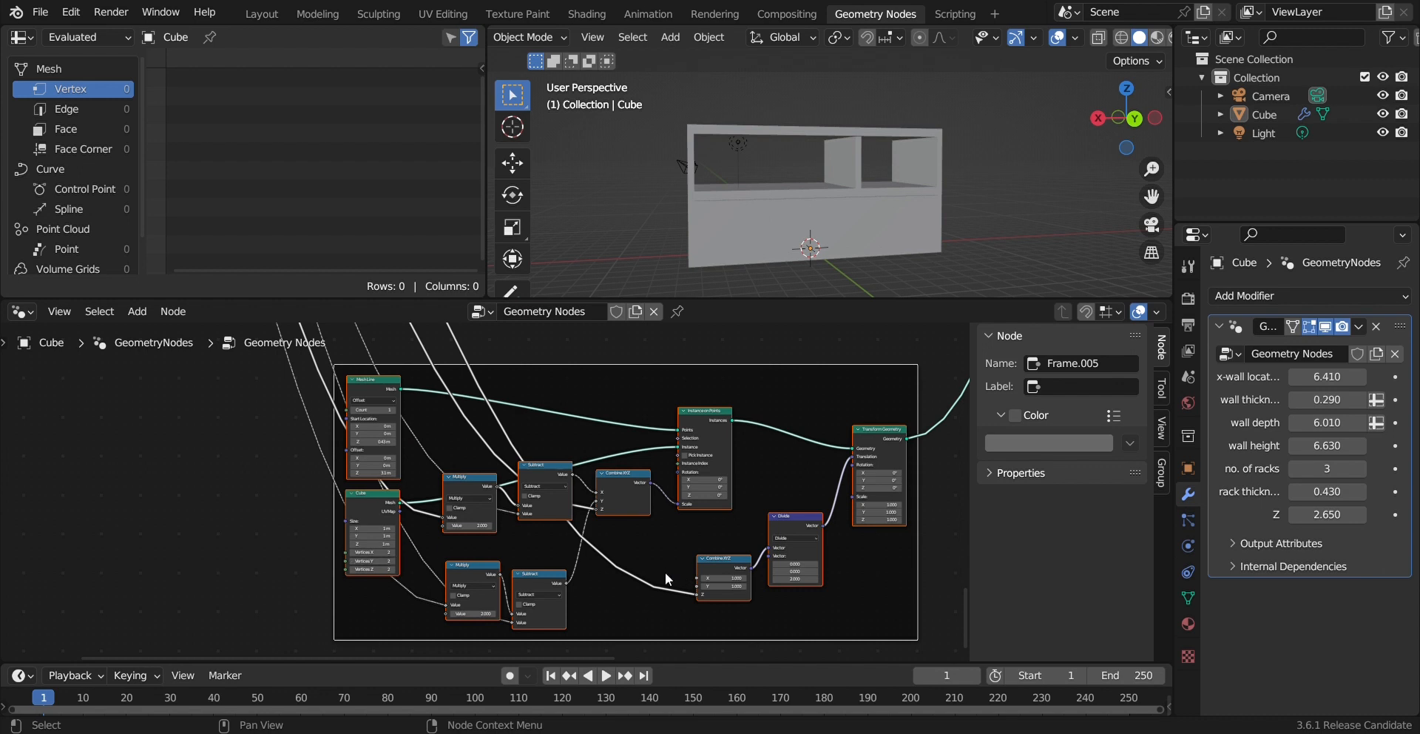
Step: Cut the incoming link to the first value of the drawer's upper Multiply node
scroll(485, 534, up, 1)
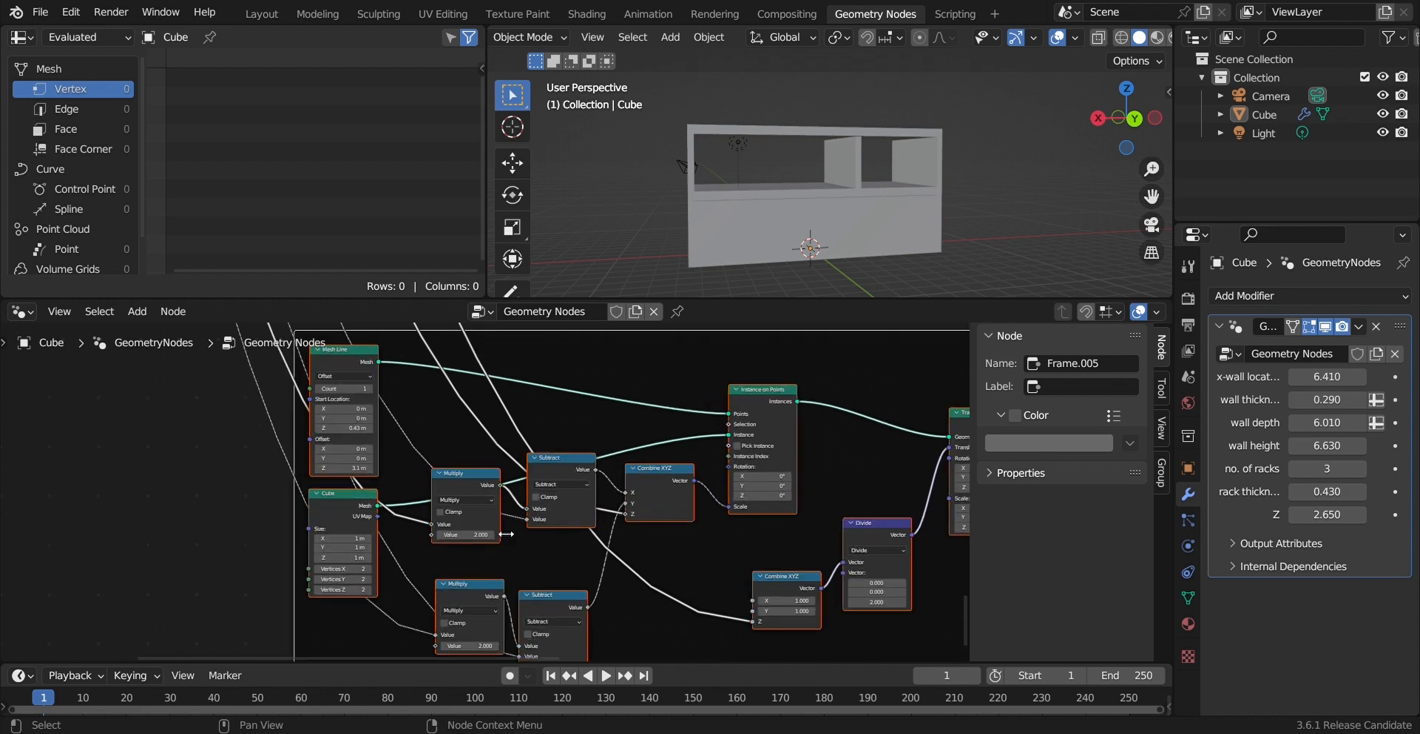
scroll(487, 485, up, 2)
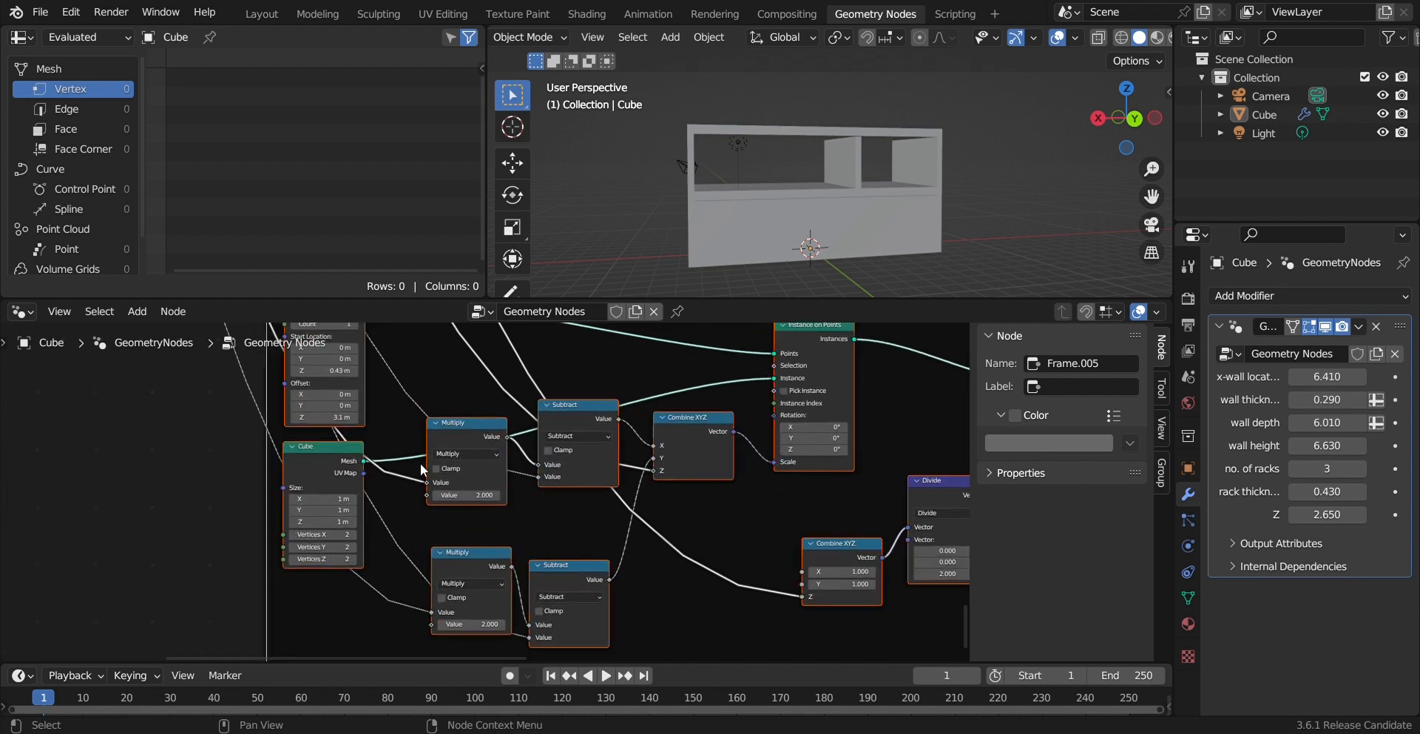
ctrl+right_drag(414, 469, 417, 495)
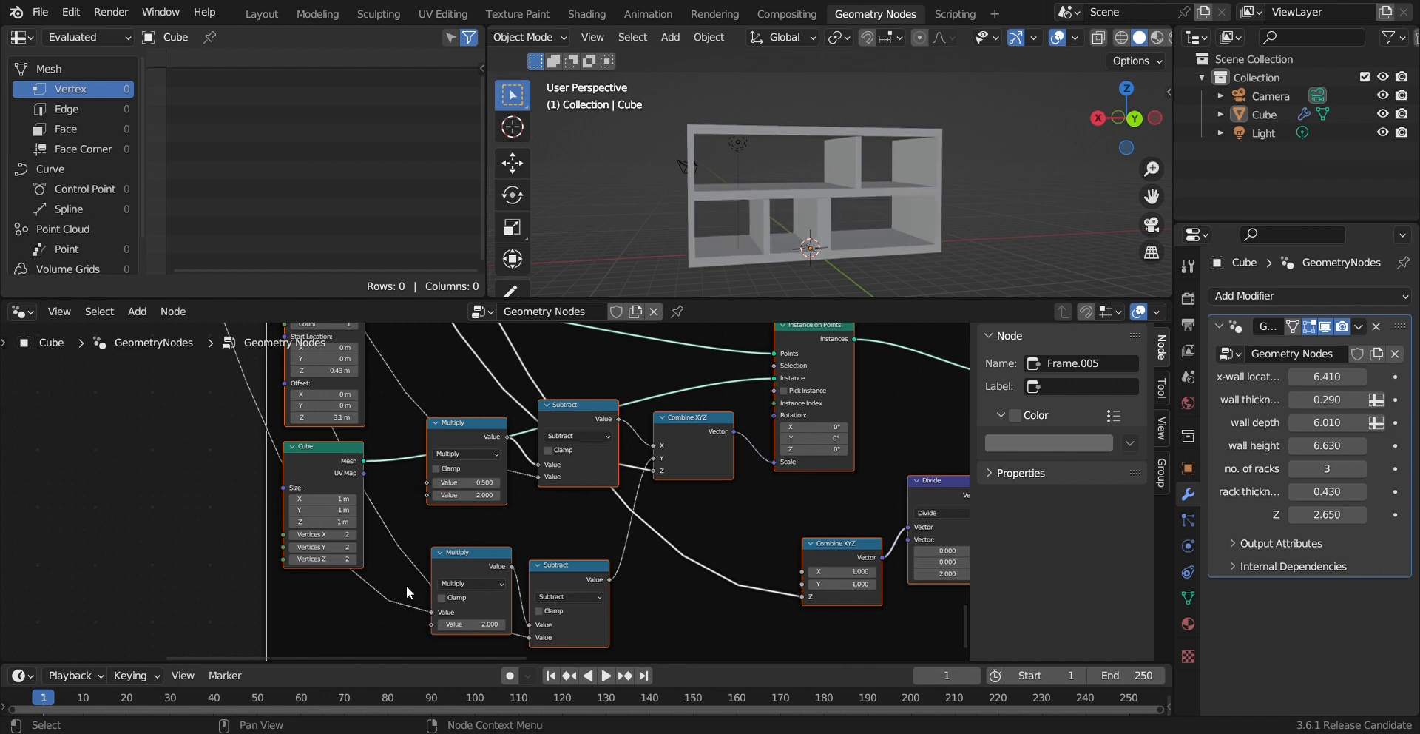
mouse_move(817, 221)
middle_down()
mouse_move(862, 220)
mouse_move(829, 224)
middle_up()
scroll(529, 488, up, 2)
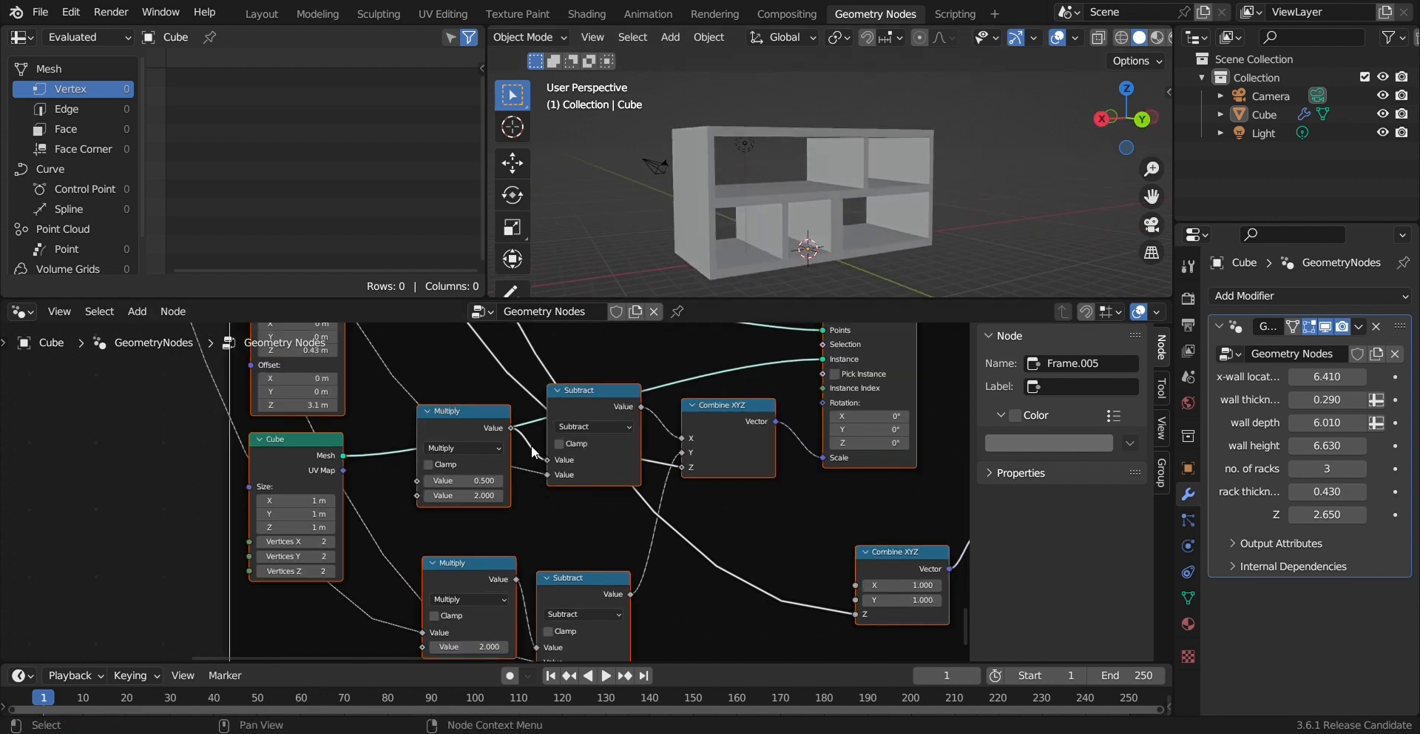
Step: Unlink the Subtract node from the X input of the drawer's Combine XYZ, and set X to 5.200
middle_drag(531, 445, 531, 512)
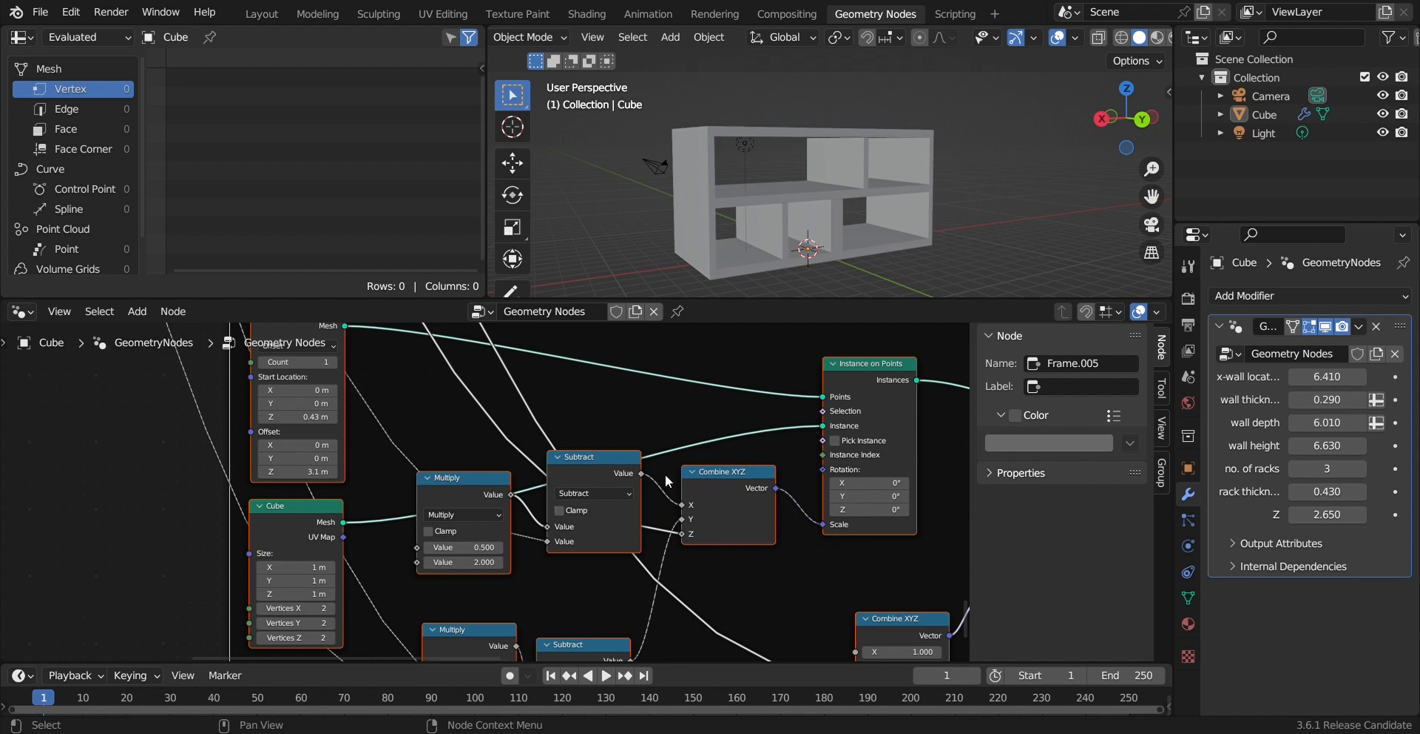
ctrl+right_drag(665, 475, 655, 496)
drag(732, 509, 806, 509)
click(1114, 123)
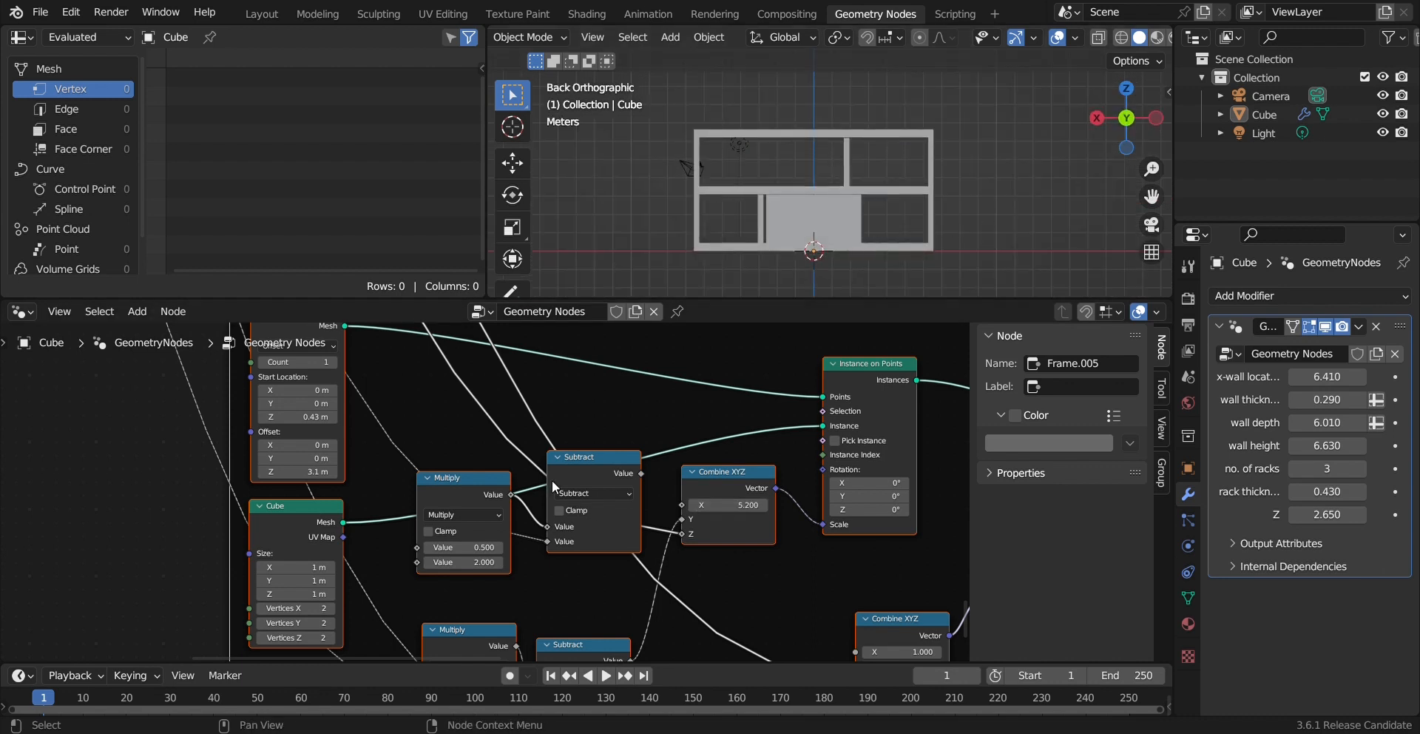
Step: Set the drawer Mesh Line's start location X to -1.8 m and the Combine XYZ's X to 8.900
scroll(551, 481, down, 1)
middle_drag(401, 511, 452, 529)
drag(380, 426, 367, 426)
drag(743, 521, 791, 521)
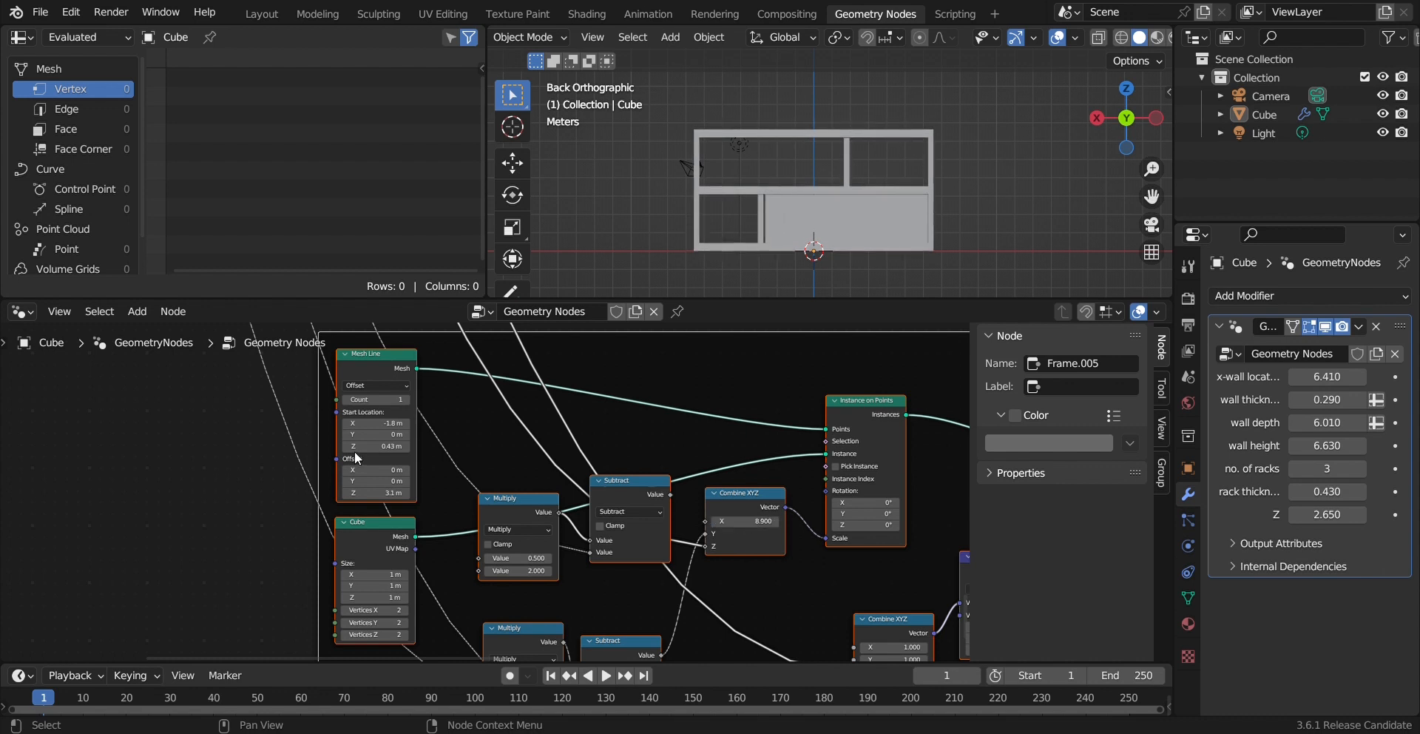
Step: Refine the drawer Mesh Line's start location X to -1.76 m, and set the Combine XYZ's X to 9.000
click(407, 425)
click(388, 424)
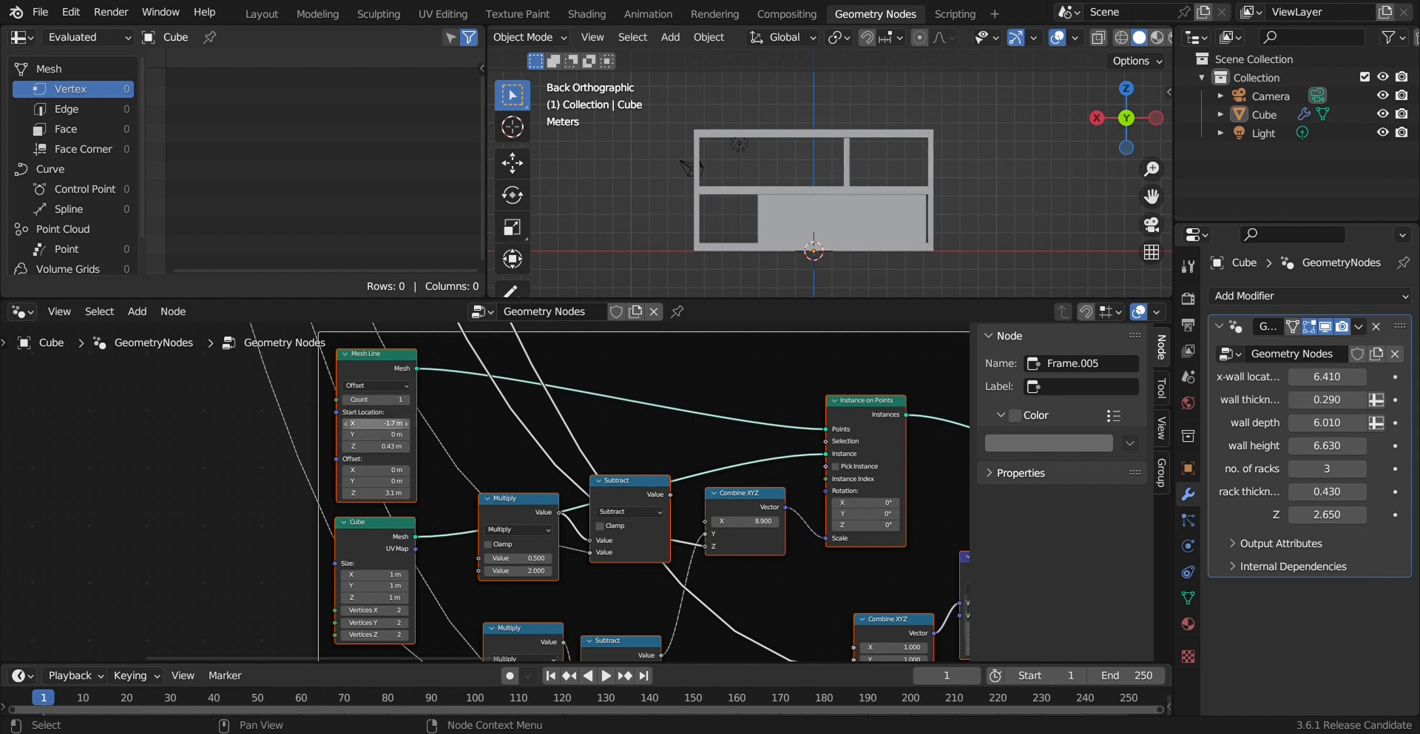
key(BackSpace)
text(-1.85)
key(Return)
click(386, 427)
click(365, 427)
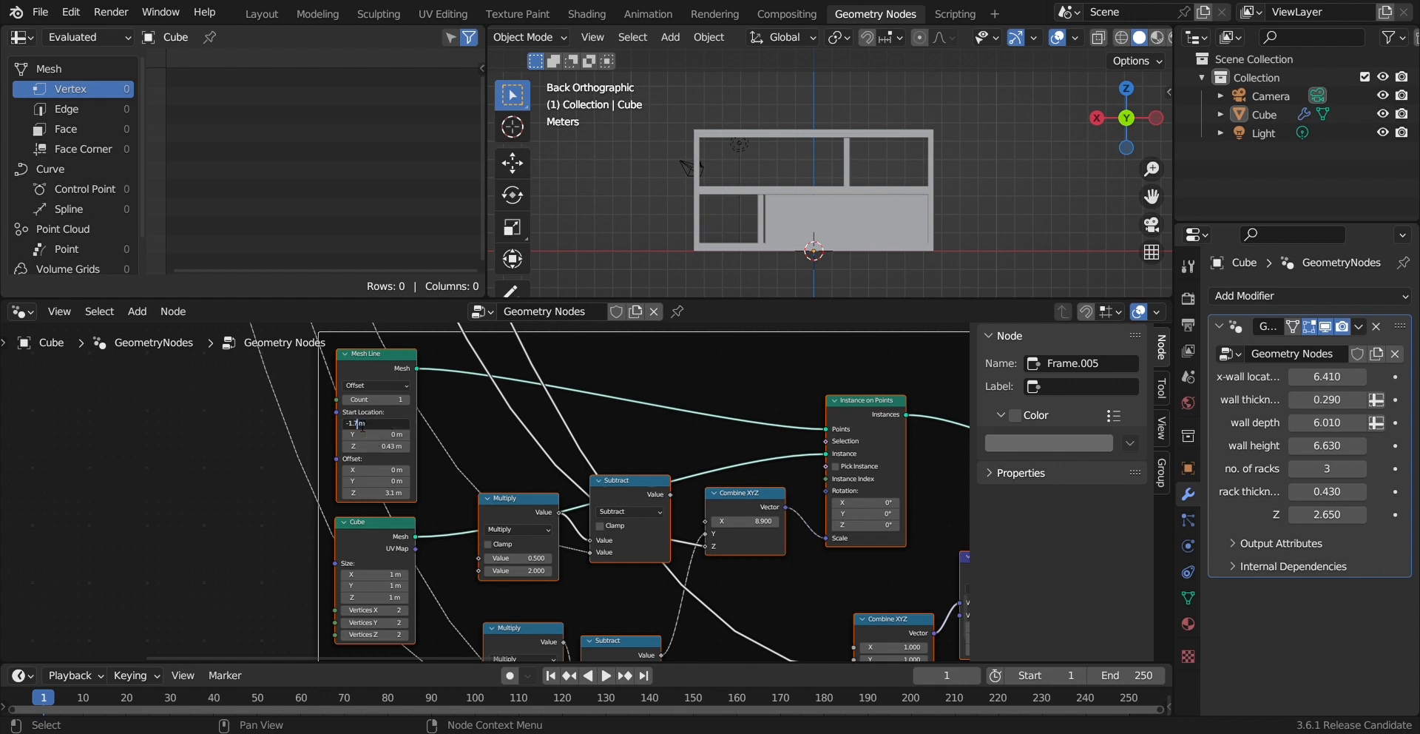
click(775, 522)
middle_drag(862, 141, 851, 207)
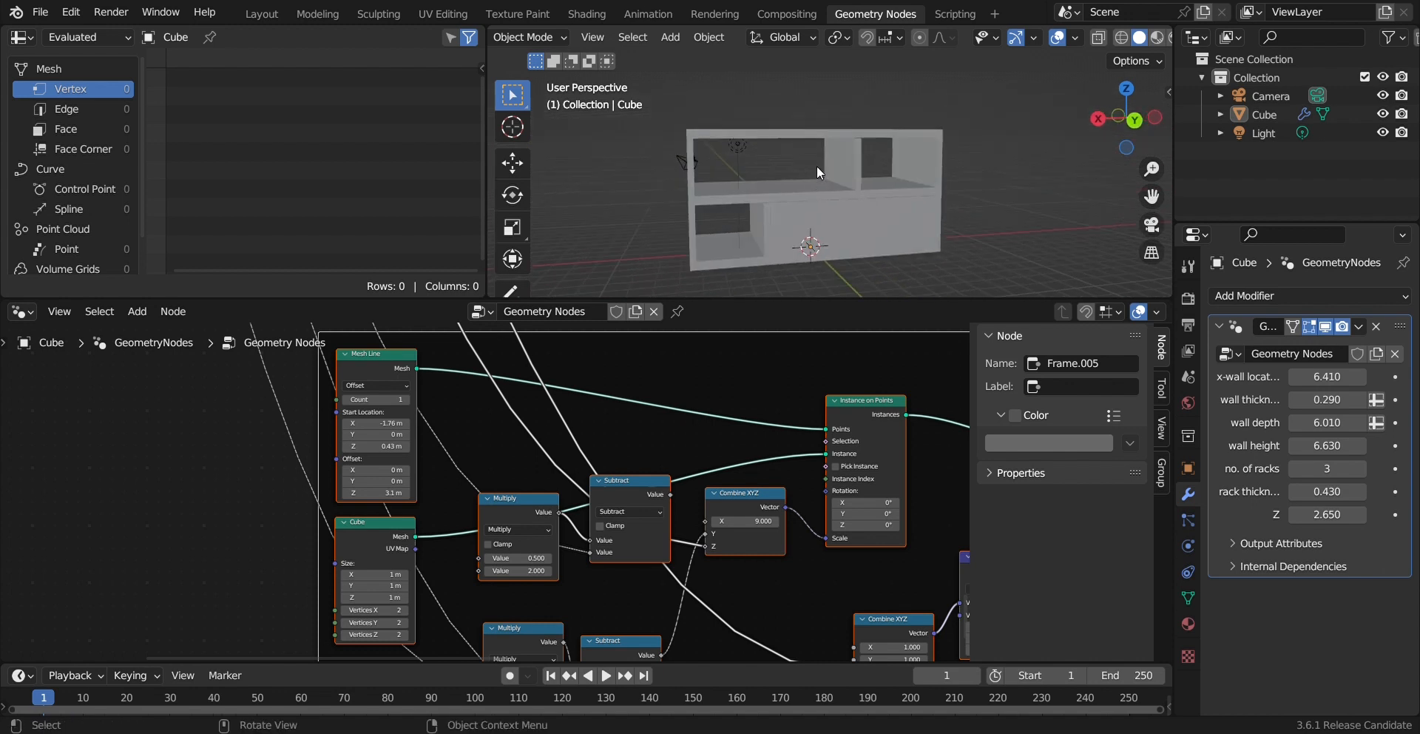
Step: Duplicate the whole drawer frame with its nodes and place the copy directly below the original frame
scroll(739, 526, down, 5)
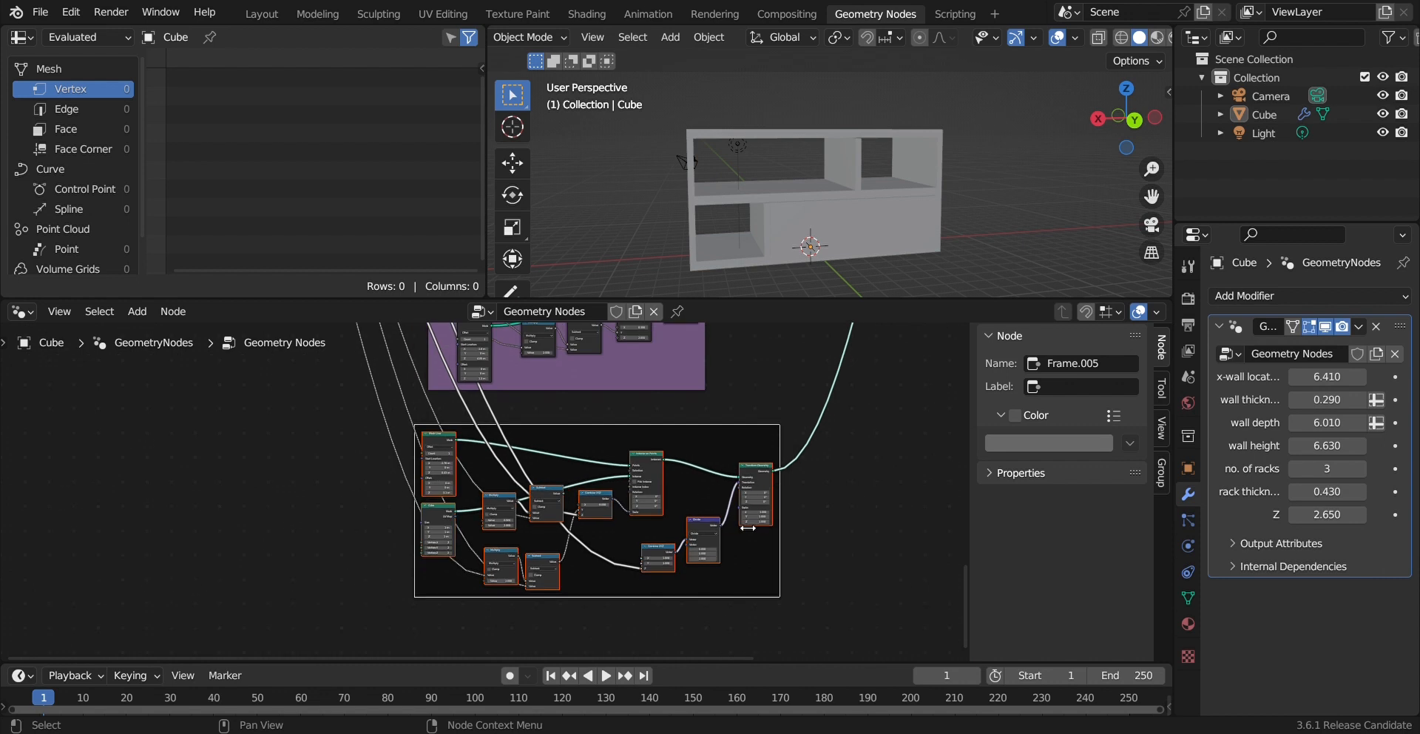
drag(605, 431, 599, 419)
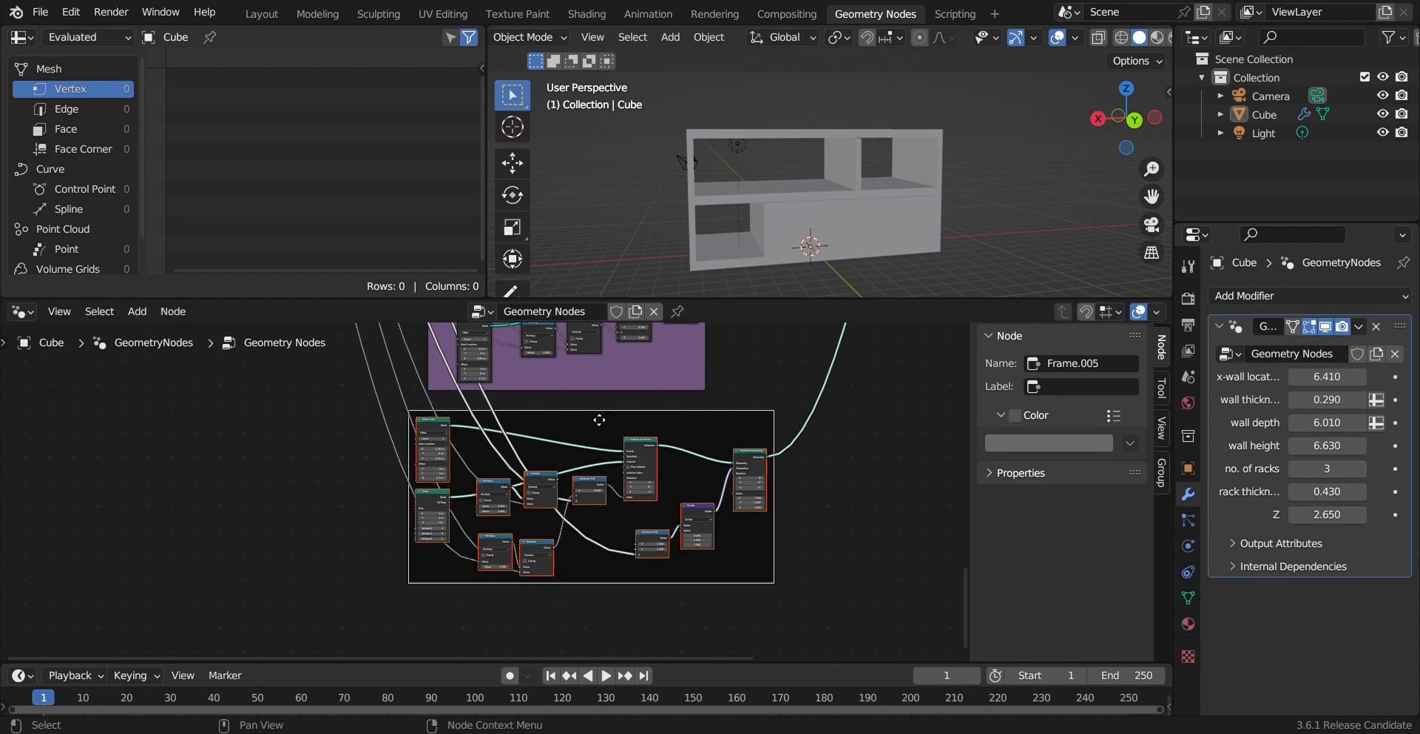
scroll(624, 449, down, 1)
drag(792, 592, 381, 433)
scroll(596, 483, down, 1)
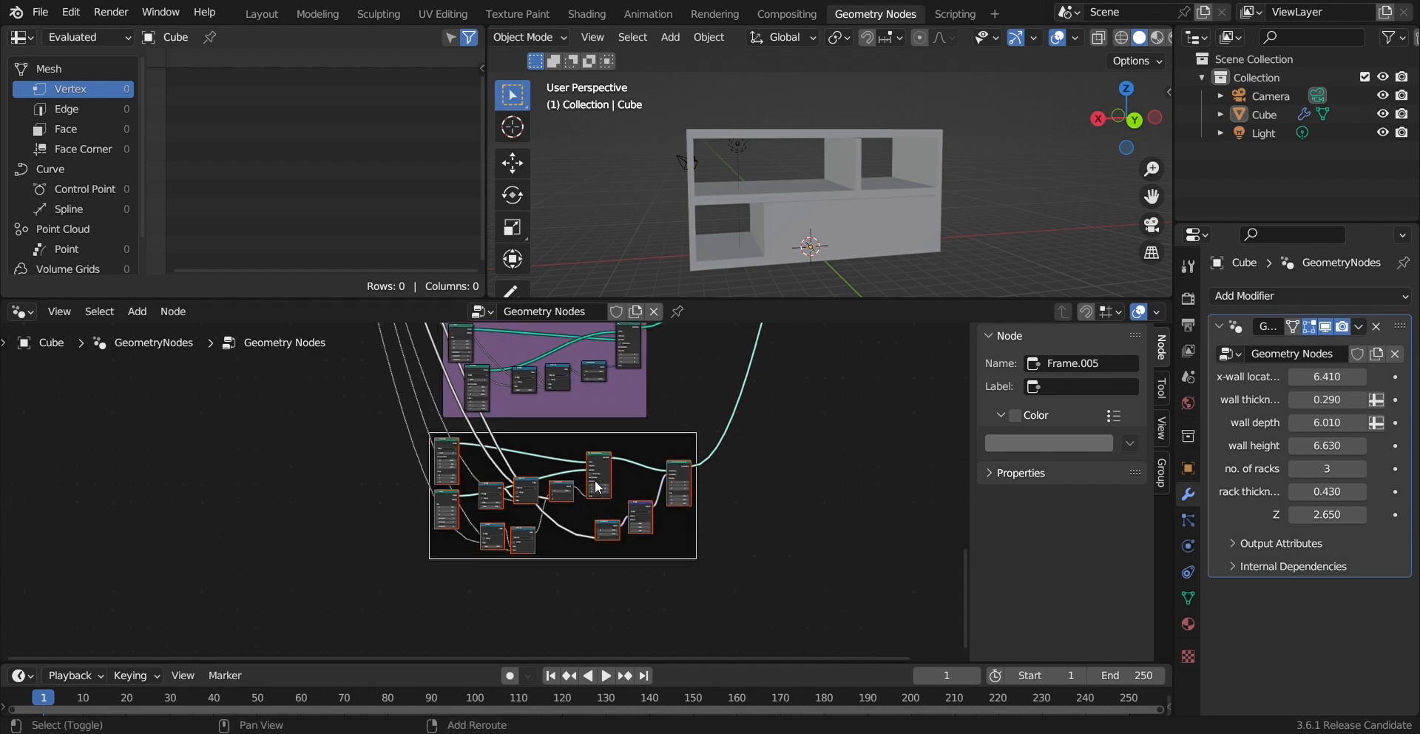
key(shift+d)
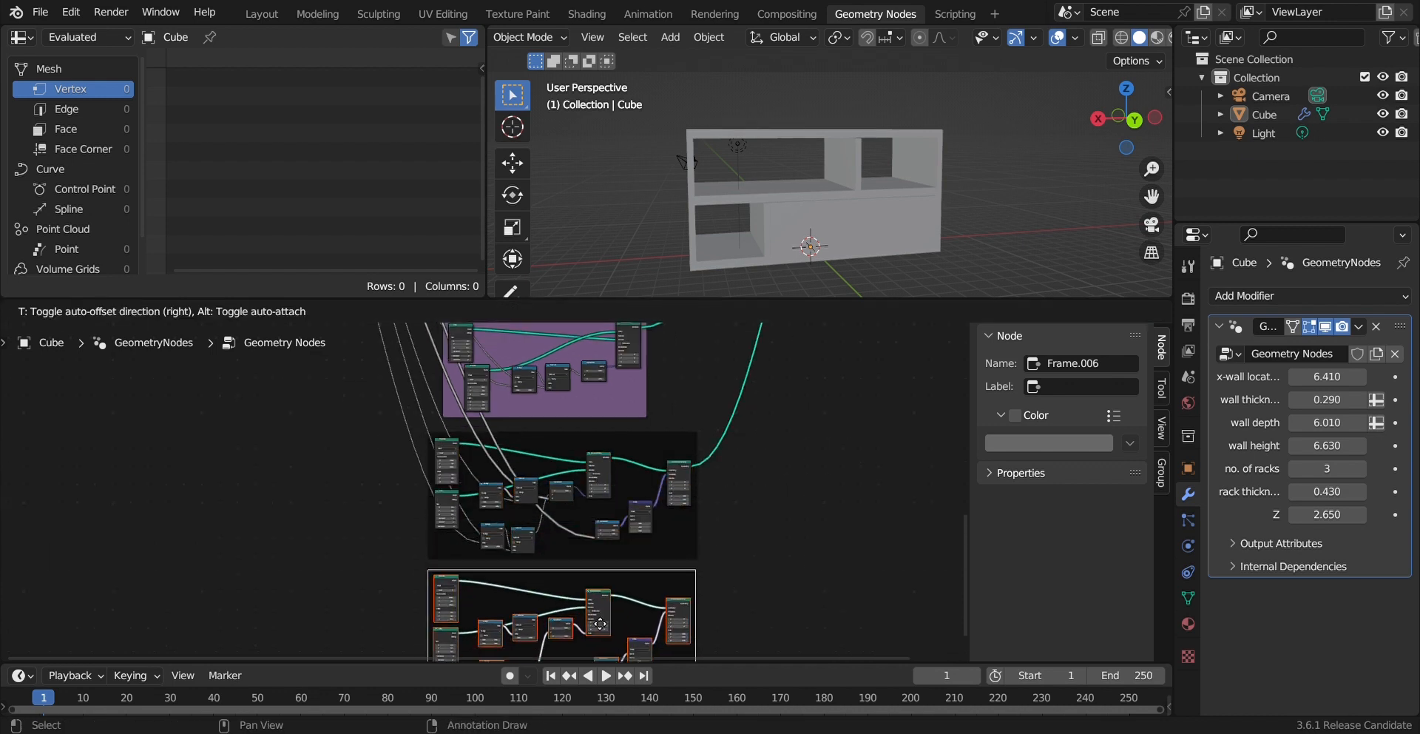
click(662, 596)
Step: Connect the duplicated drawer's Transform Geometry output to the Join Geometry node and save the file
click(668, 599)
key(ctrl+s)
scroll(685, 553, up, 5)
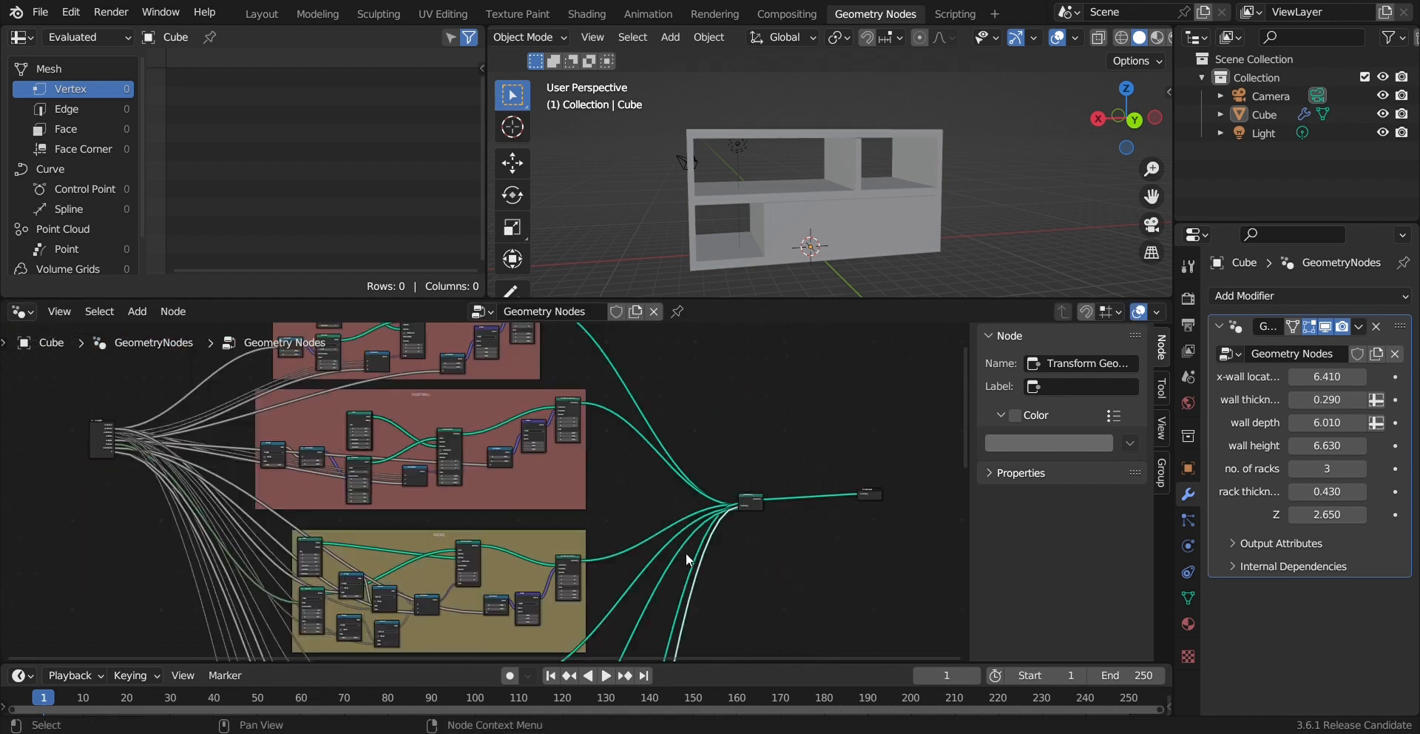
Step: Link the duplicated drawer's lower Multiply and Subtract nodes back to the Group Input's wall values
scroll(511, 466, up, 1)
mouse_move(366, 493)
middle_down()
mouse_move(455, 477)
mouse_move(360, 482)
middle_up()
drag(385, 624, 101, 435)
scroll(204, 482, down, 3)
middle_drag(448, 585, 393, 380)
middle_drag(507, 539, 526, 402)
middle_drag(596, 594, 596, 456)
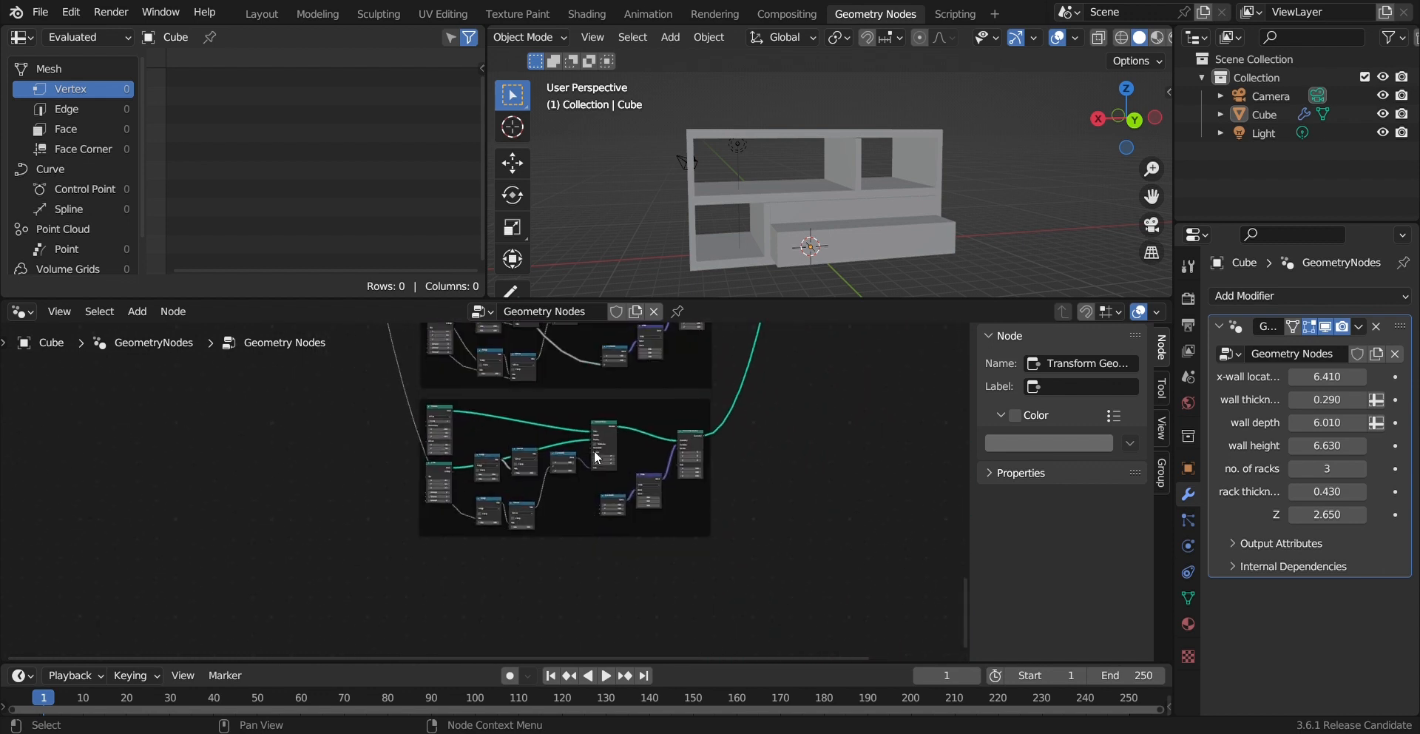
scroll(485, 480, up, 4)
scroll(535, 518, up, 4)
drag(555, 594, 171, 398)
scroll(348, 503, down, 5)
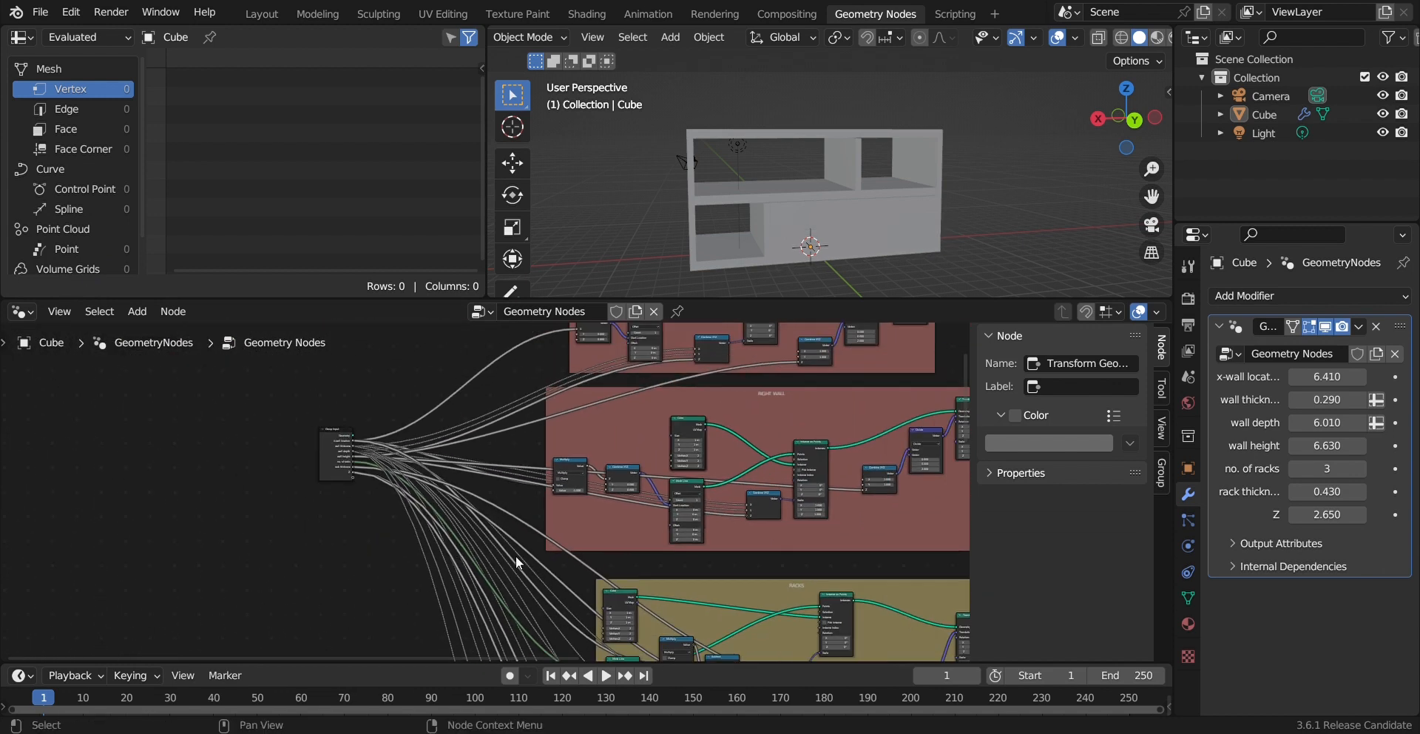
Step: Set the duplicated drawer's Mesh Line start location to X 2.3 m and Z 3.53 m and its Combine XYZ X to 7.900, checking from the back
shift+scroll(517, 557, down, 10)
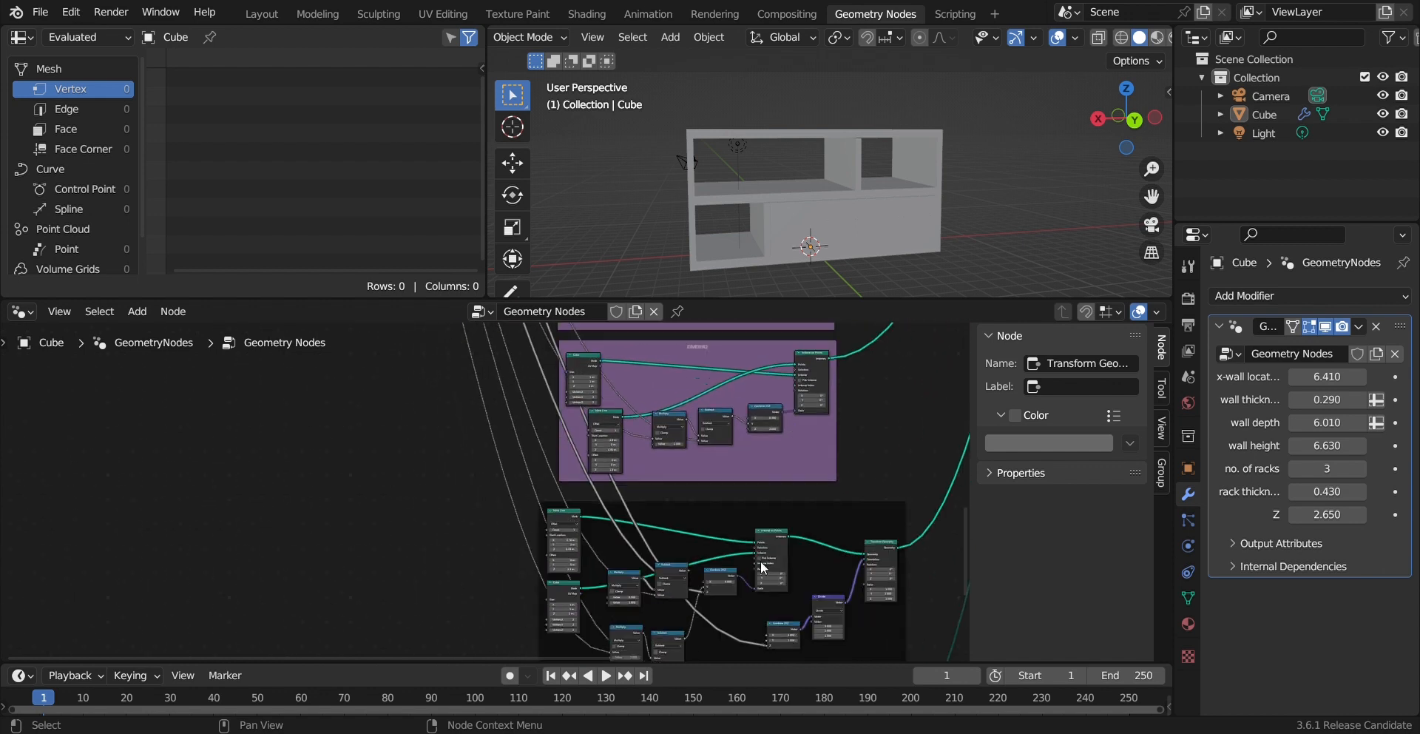
shift+scroll(762, 551, down, 5)
scroll(740, 518, up, 3)
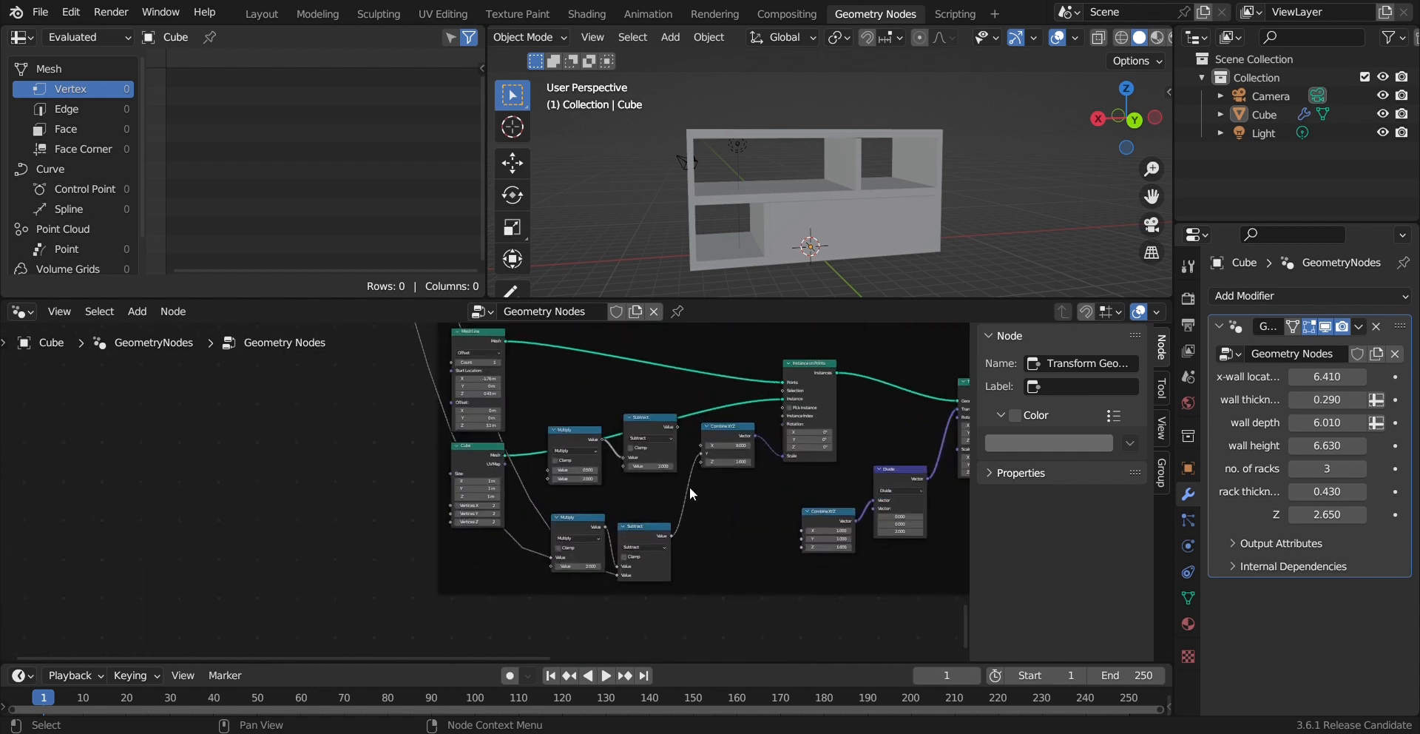
scroll(687, 493, up, 2)
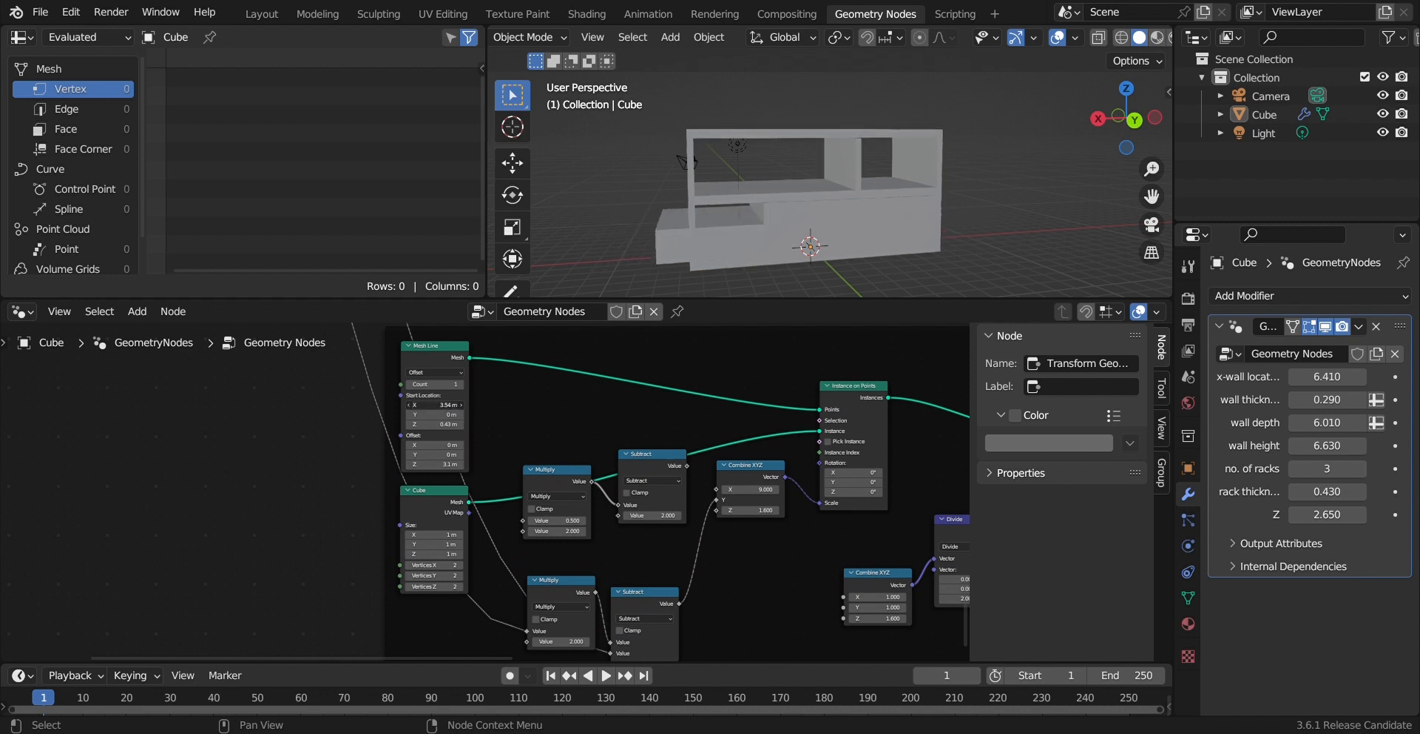
scroll(533, 546, down, 2)
scroll(531, 539, up, 2)
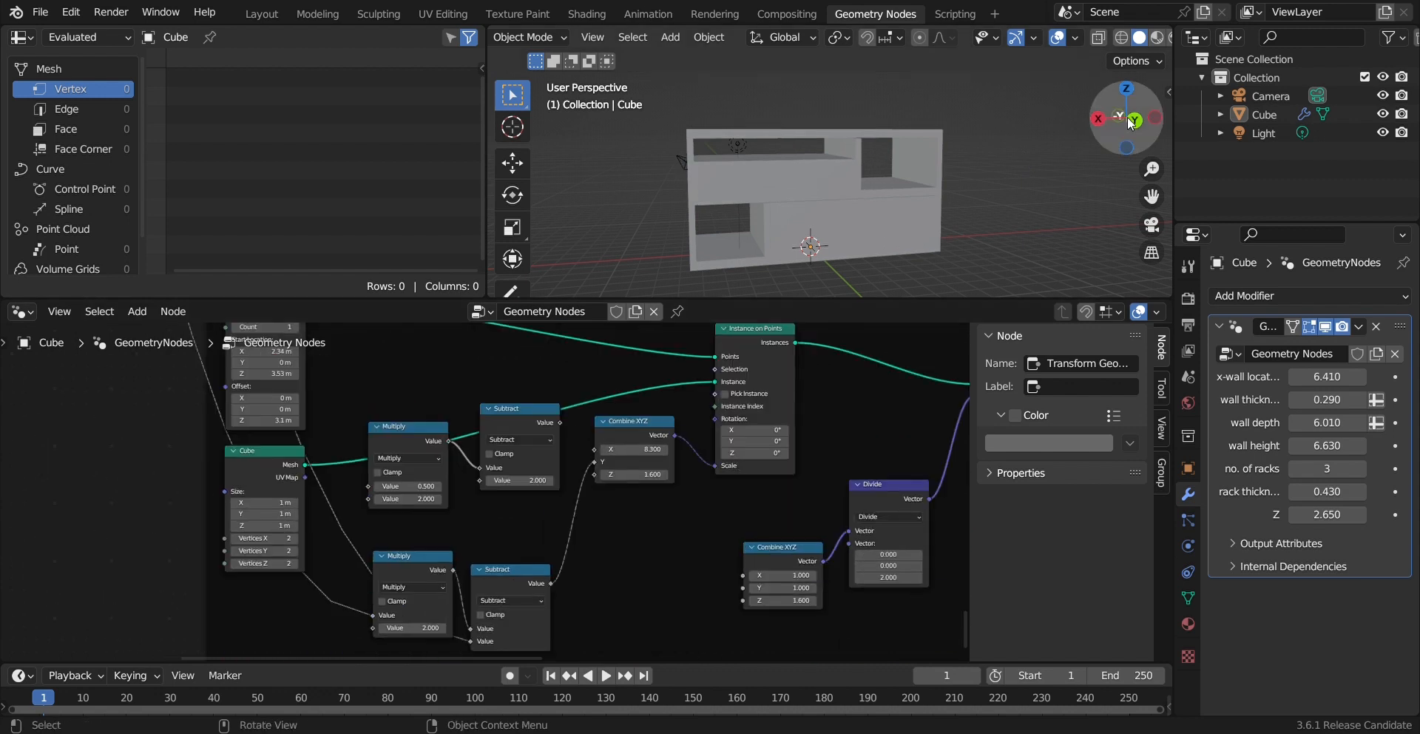
click(1135, 120)
key(Return)
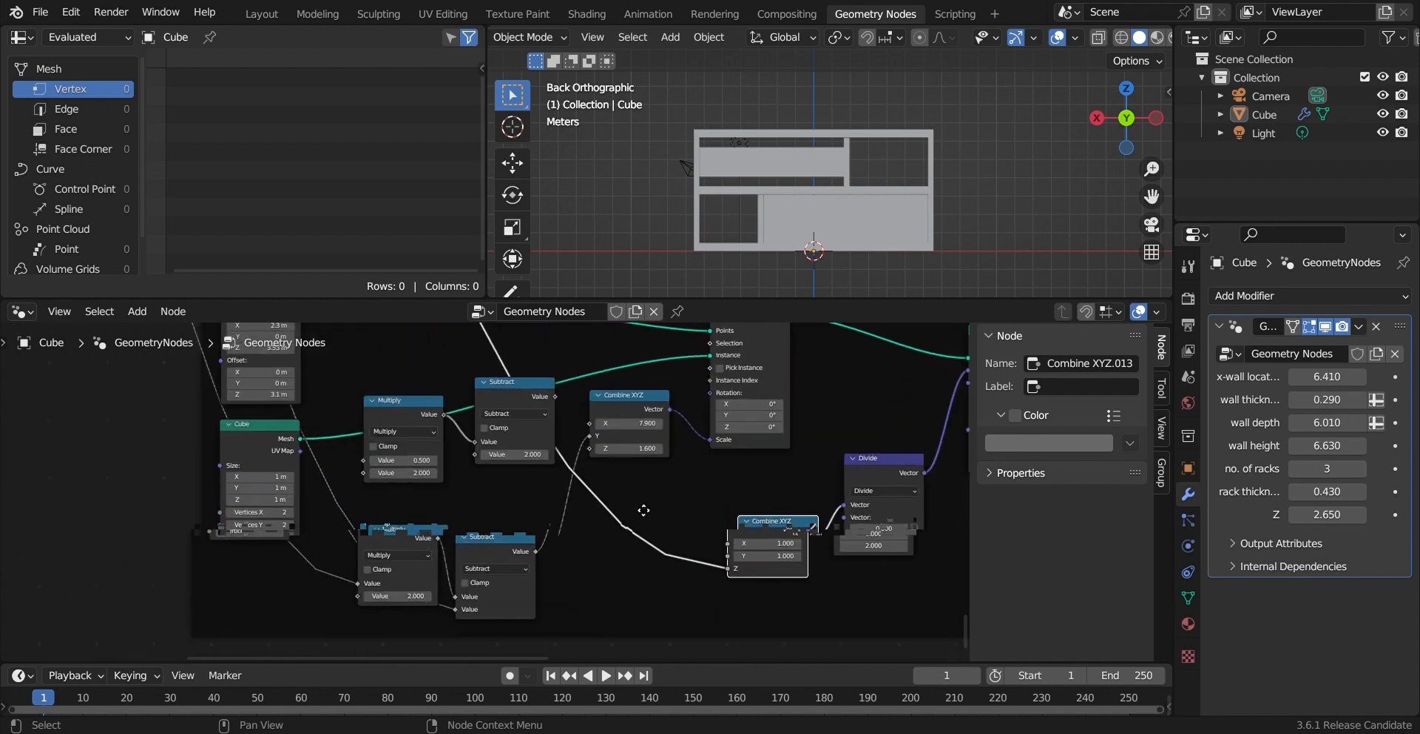
Step: Link the Z inputs of the duplicated drawer's two Combine XYZ nodes to the Group Input's Z
middle_drag(643, 511, 702, 543)
middle_drag(371, 450, 371, 552)
drag(688, 584, 347, 500)
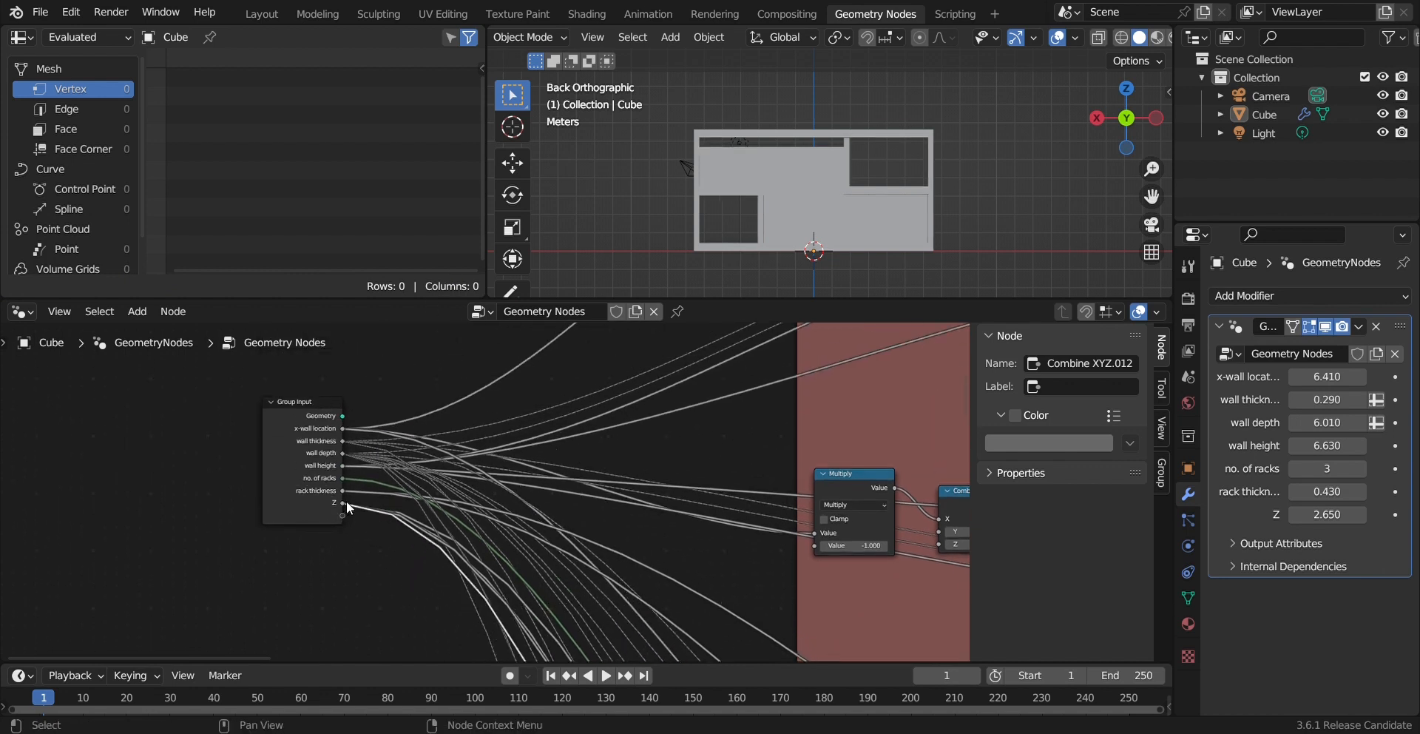
Step: Fine-tune the duplicated drawer's position and width so it fills the upper compartment, checking the fit in X-ray and wireframe display
scroll(521, 532, down, 5)
middle_drag(645, 441, 817, 206)
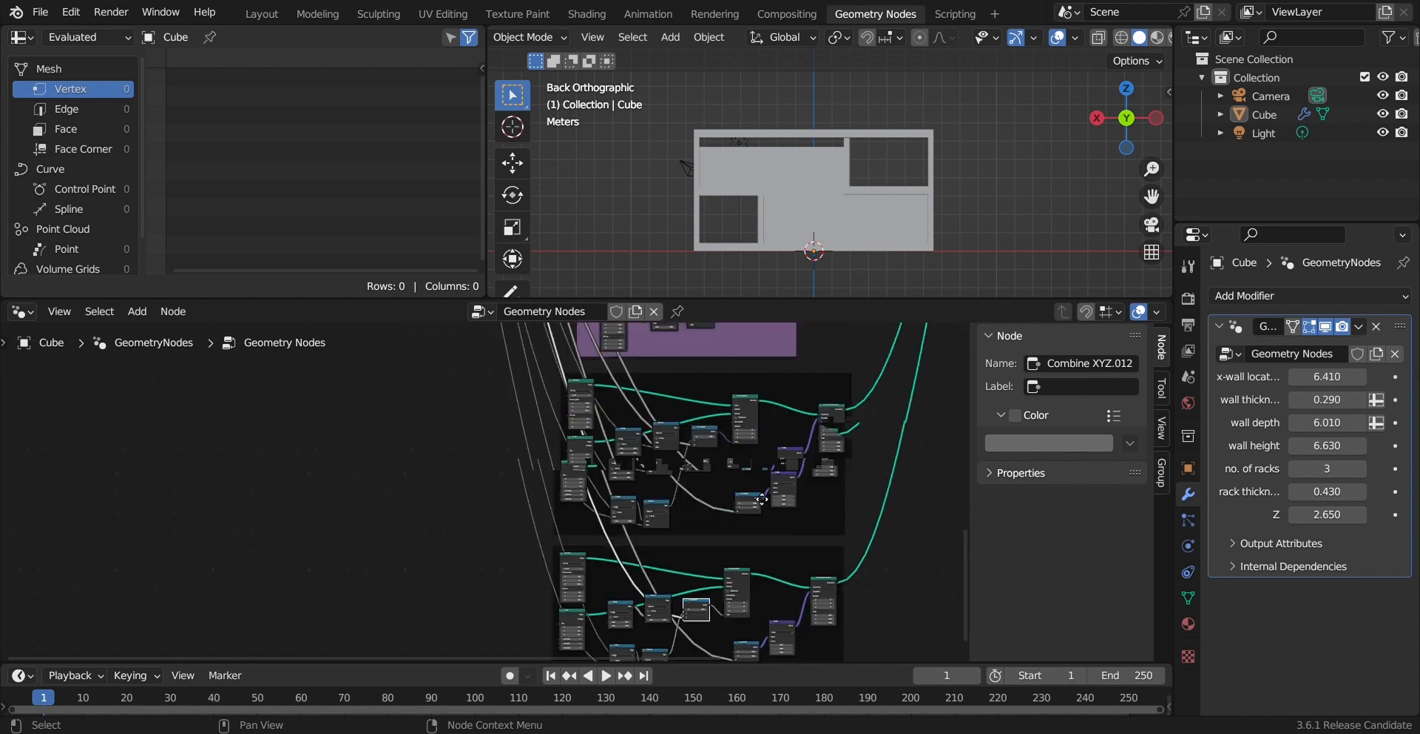
middle_drag(733, 462, 743, 347)
scroll(743, 559, up, 5)
middle_drag(743, 559, 812, 616)
mouse_move(1328, 514)
mouse_down()
mouse_move(1284, 514)
mouse_move(1302, 514)
mouse_up()
right_click(1327, 514)
click(1121, 38)
scroll(1087, 111, up, 4)
click(1140, 39)
click(1099, 39)
drag(324, 382, 290, 360)
right_click(296, 359)
drag(694, 459, 666, 459)
right_click(694, 459)
click(1100, 38)
Step: Enable a custom color on the original drawer's frame and make it green
scroll(871, 213, down, 6)
middle_drag(836, 196, 899, 216)
scroll(568, 457, down, 7)
click(1015, 415)
click(1049, 443)
click(1089, 258)
Step: Label the duplicated drawer's frame CONTAINER2 and give it the same green custom color
click(629, 555)
double_click(1080, 386)
text(CONTAINER2)
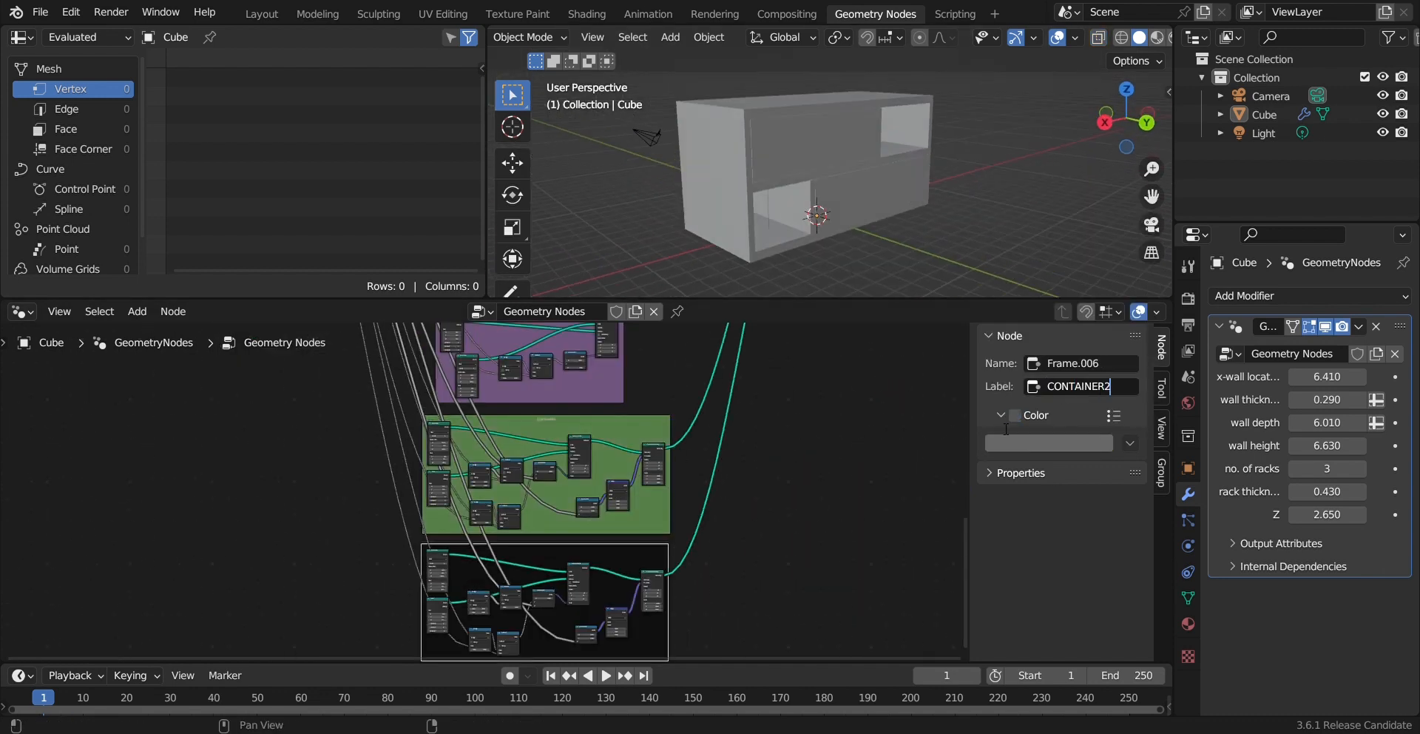
key(Return)
click(1014, 415)
click(1049, 443)
click(1088, 257)
Step: Rename the group input Z to "container thickness", set its value to 2.670, and inspect the shelf from several angles
click(1161, 473)
double_click(1078, 524)
text(container thickness)
key(Return)
drag(1326, 515, 1329, 515)
middle_drag(871, 196, 943, 224)
scroll(886, 194, down, 4)
scroll(797, 140, up, 3)
scroll(829, 171, down, 3)
middle_drag(805, 206, 793, 242)
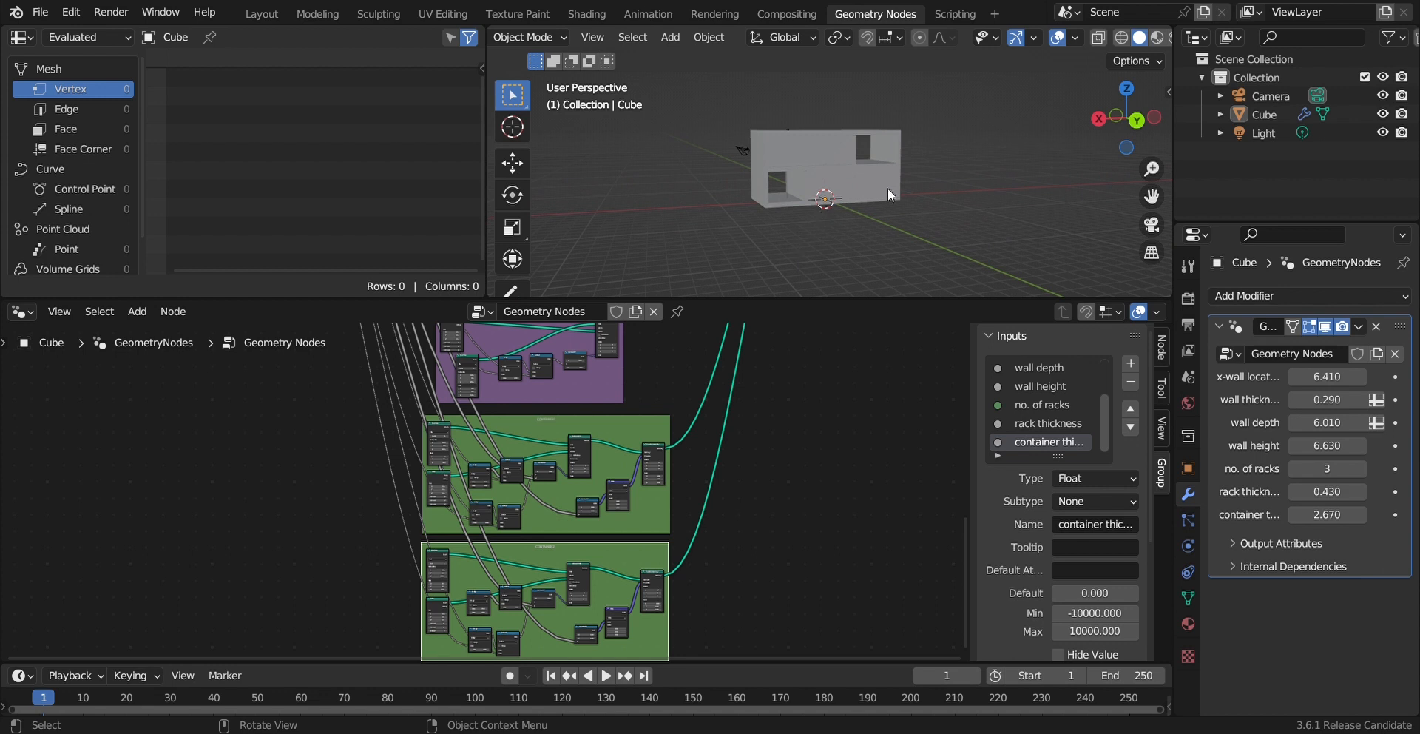
middle_drag(858, 182, 805, 244)
scroll(839, 199, up, 3)
Step: Rearrange the node tree by moving the racks frame toward the output and grouping the divider and container frames side by side
middle_drag(769, 333, 624, 532)
scroll(625, 533, down, 3)
drag(361, 440, 246, 453)
middle_drag(414, 459, 510, 414)
drag(585, 411, 478, 411)
drag(600, 429, 623, 410)
middle_drag(623, 410, 713, 382)
drag(617, 446, 728, 547)
drag(693, 465, 581, 413)
middle_drag(714, 555, 717, 524)
drag(729, 625, 708, 398)
scroll(660, 455, up, 3)
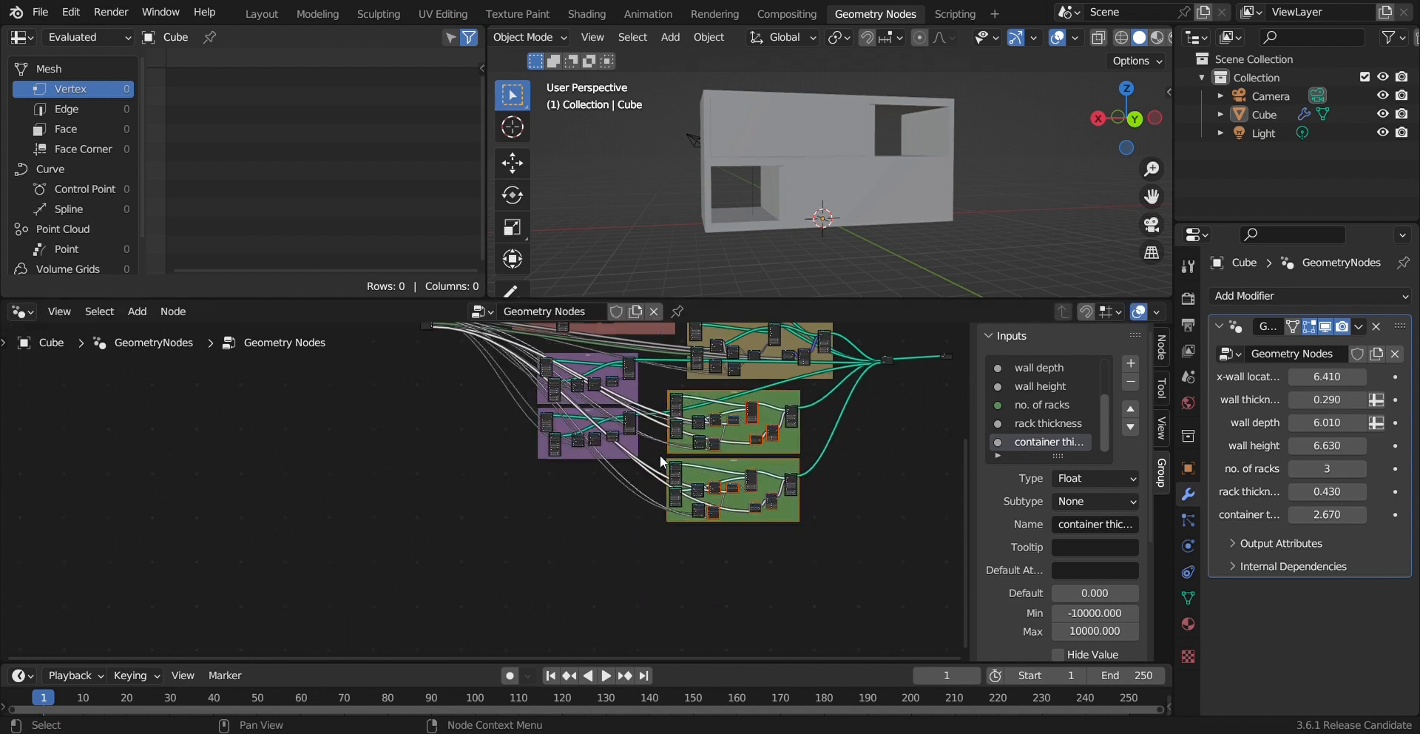
middle_drag(785, 445, 646, 348)
scroll(620, 463, down, 2)
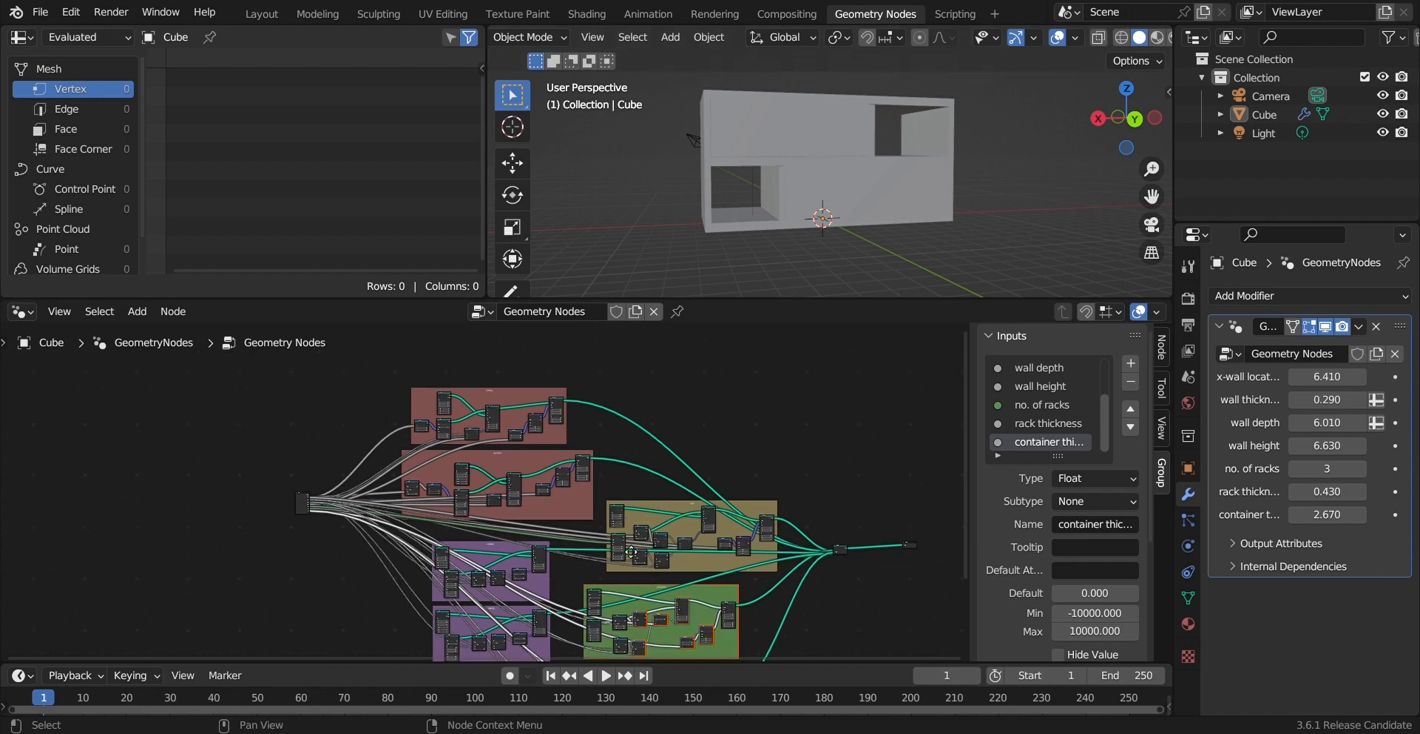
Step: Add a Cylinder node in the empty area beside the CONTAINER2 frame
middle_drag(625, 549, 666, 446)
scroll(647, 447, up, 6)
middle_drag(767, 471, 718, 326)
scroll(699, 445, up, 6)
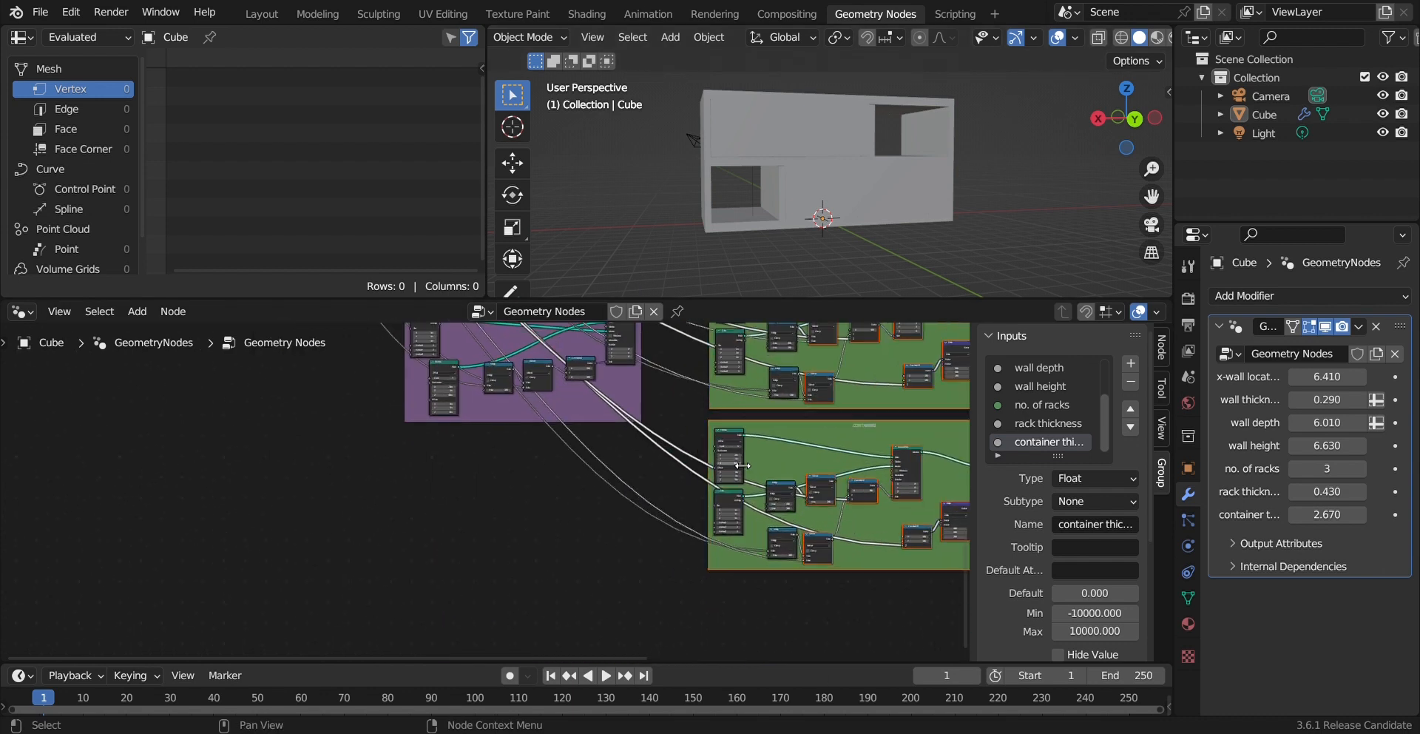
middle_drag(698, 445, 486, 450)
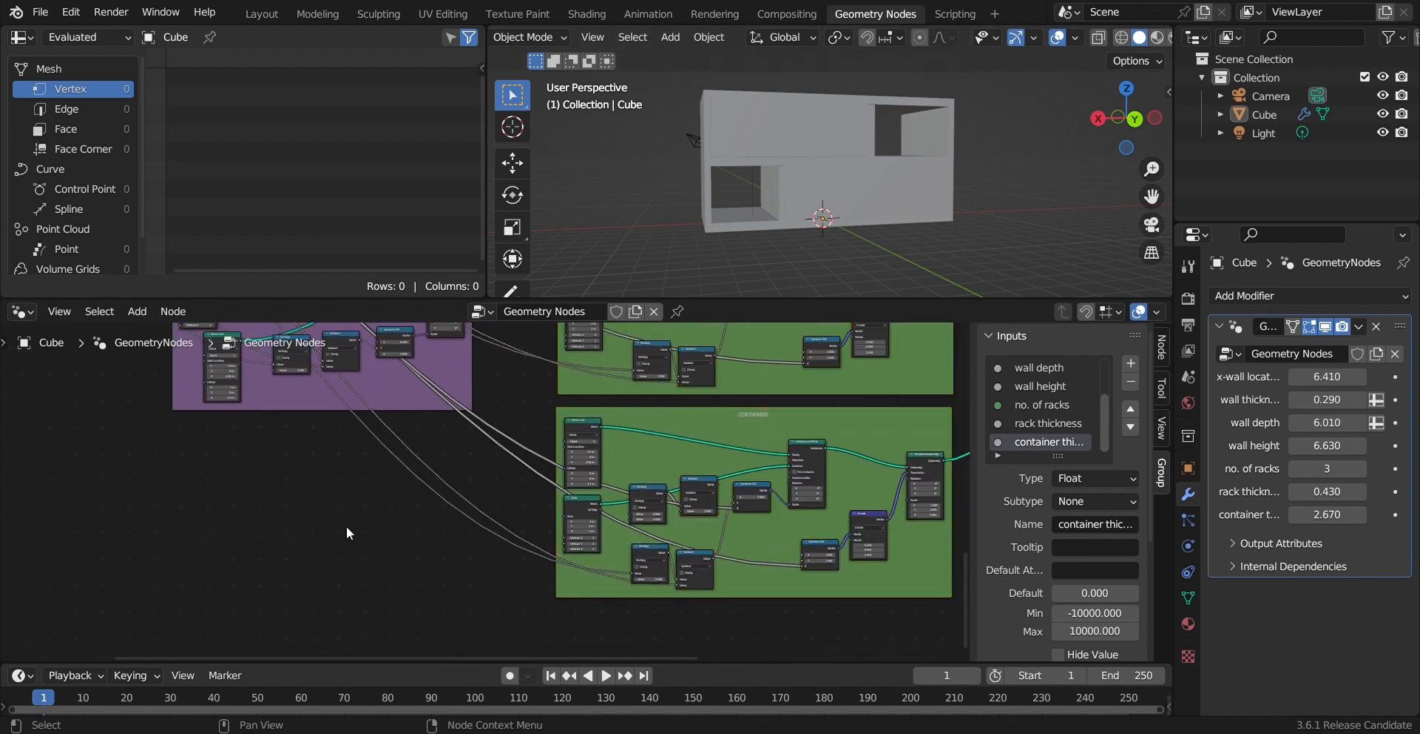
key(shift+a)
click(308, 361)
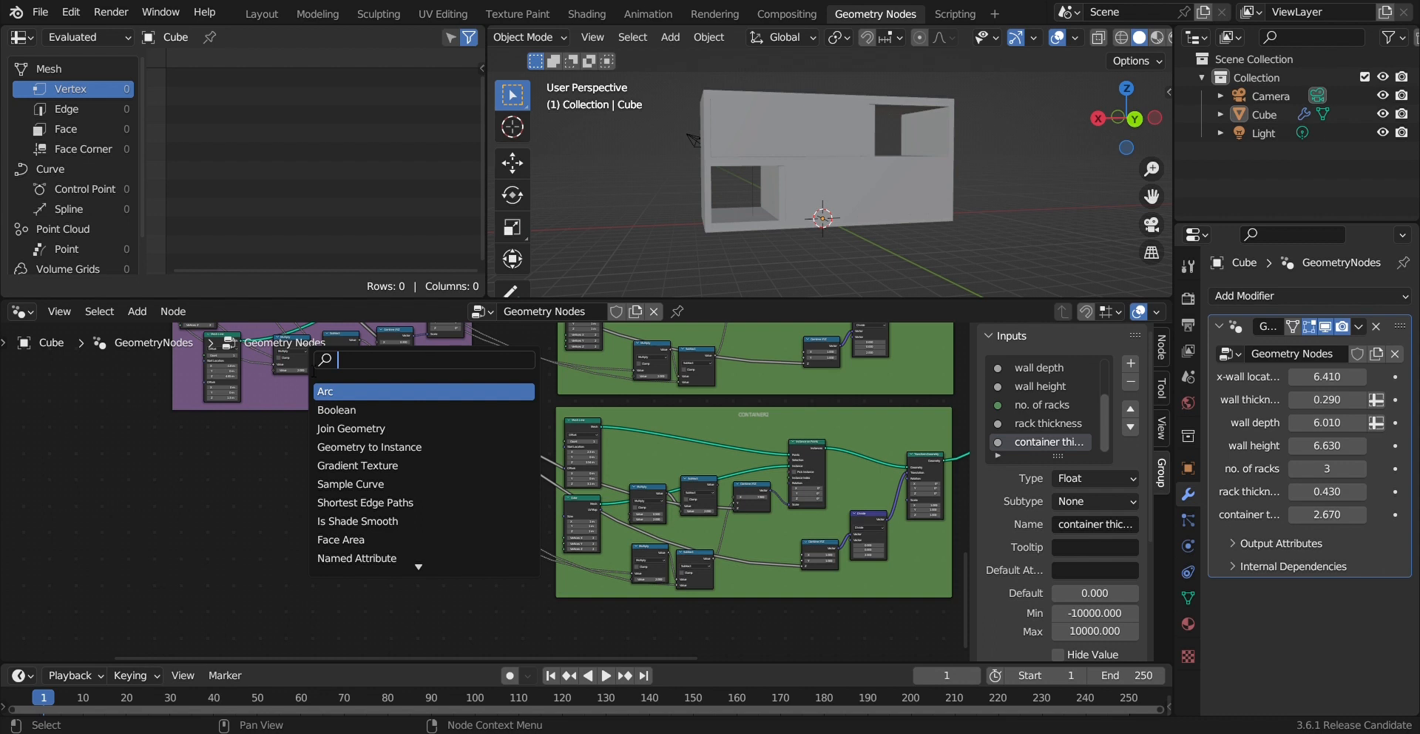
text(cy)
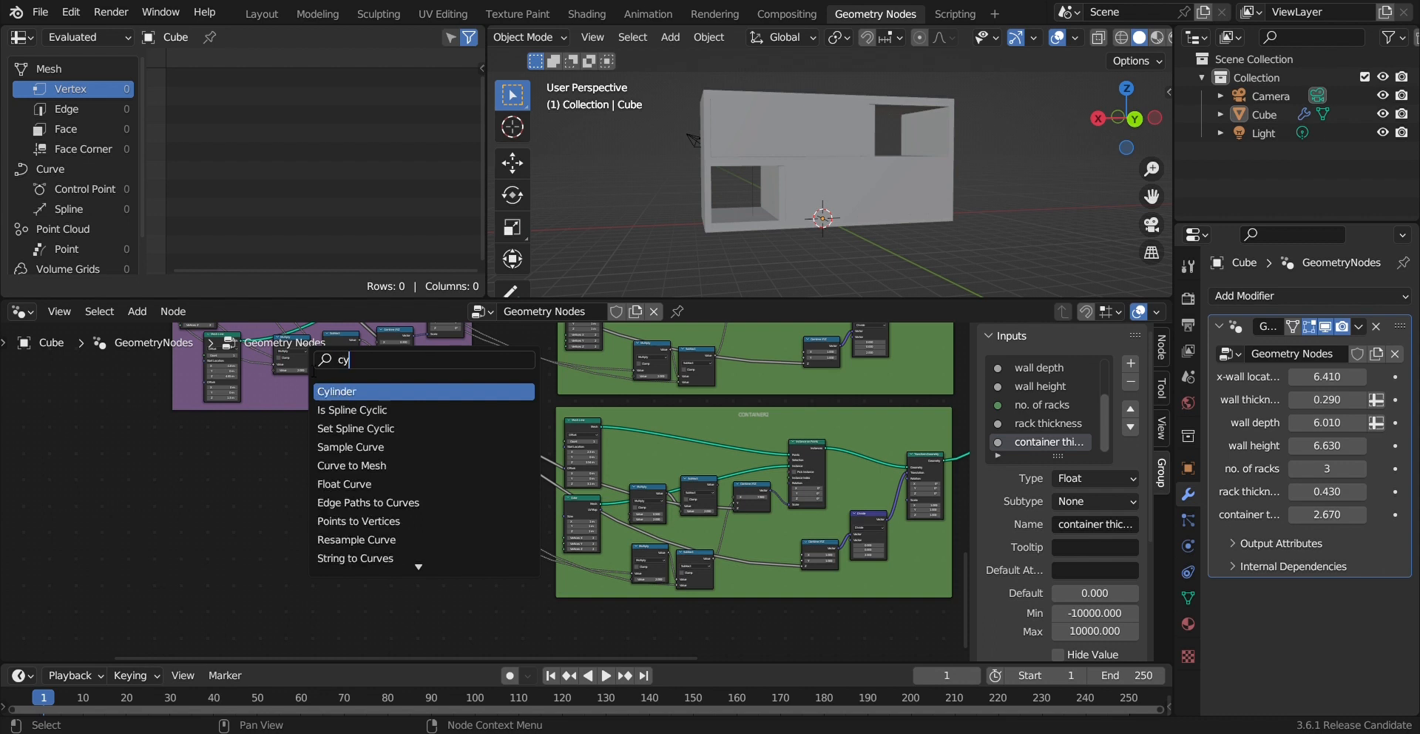
text(l)
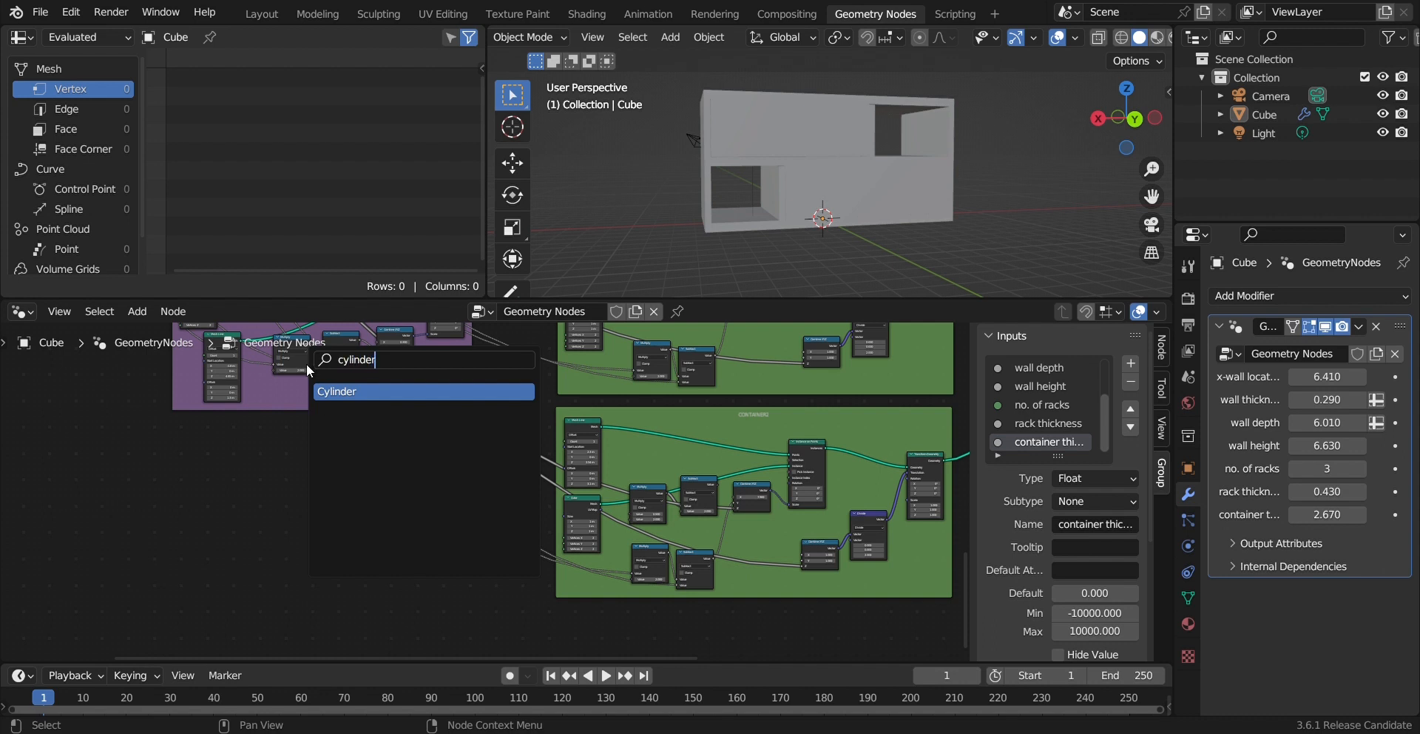
text(inder)
key(Return)
click(241, 493)
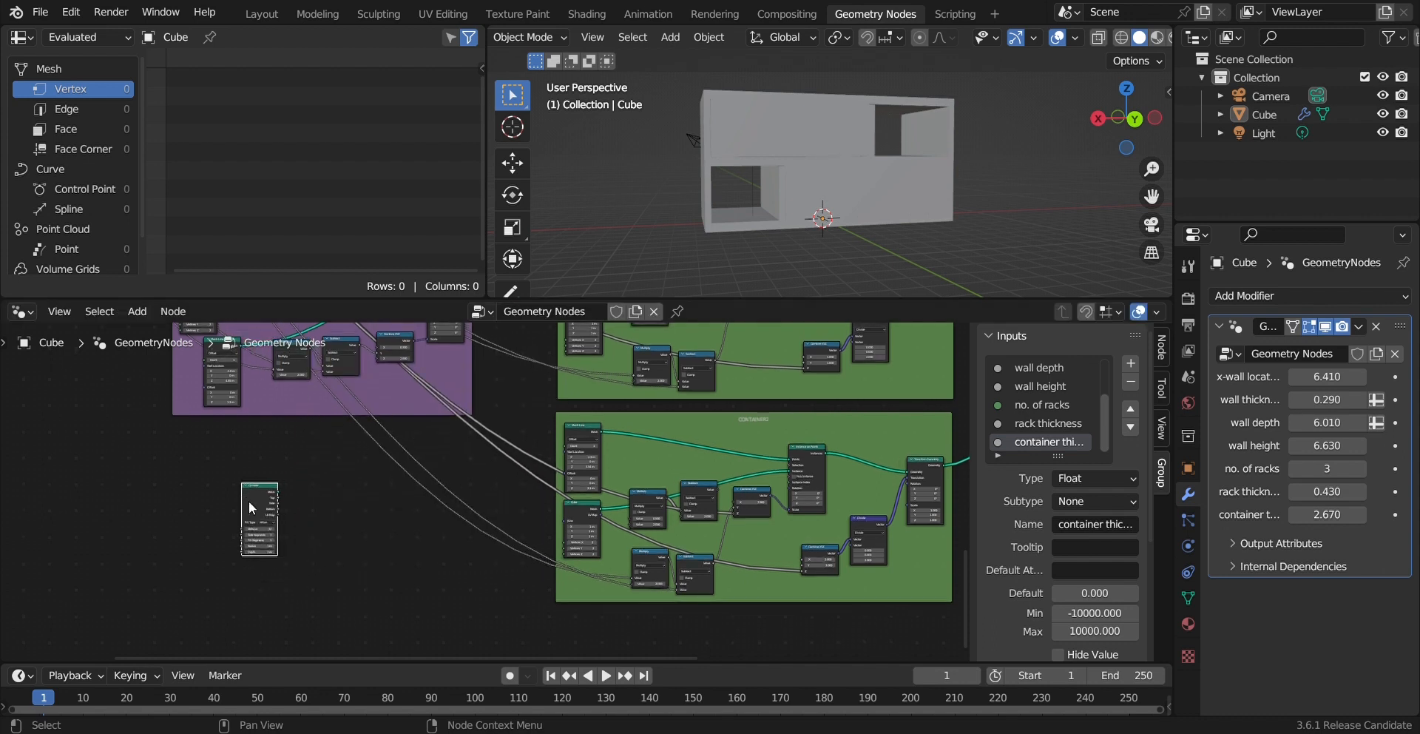
scroll(249, 500, up, 4)
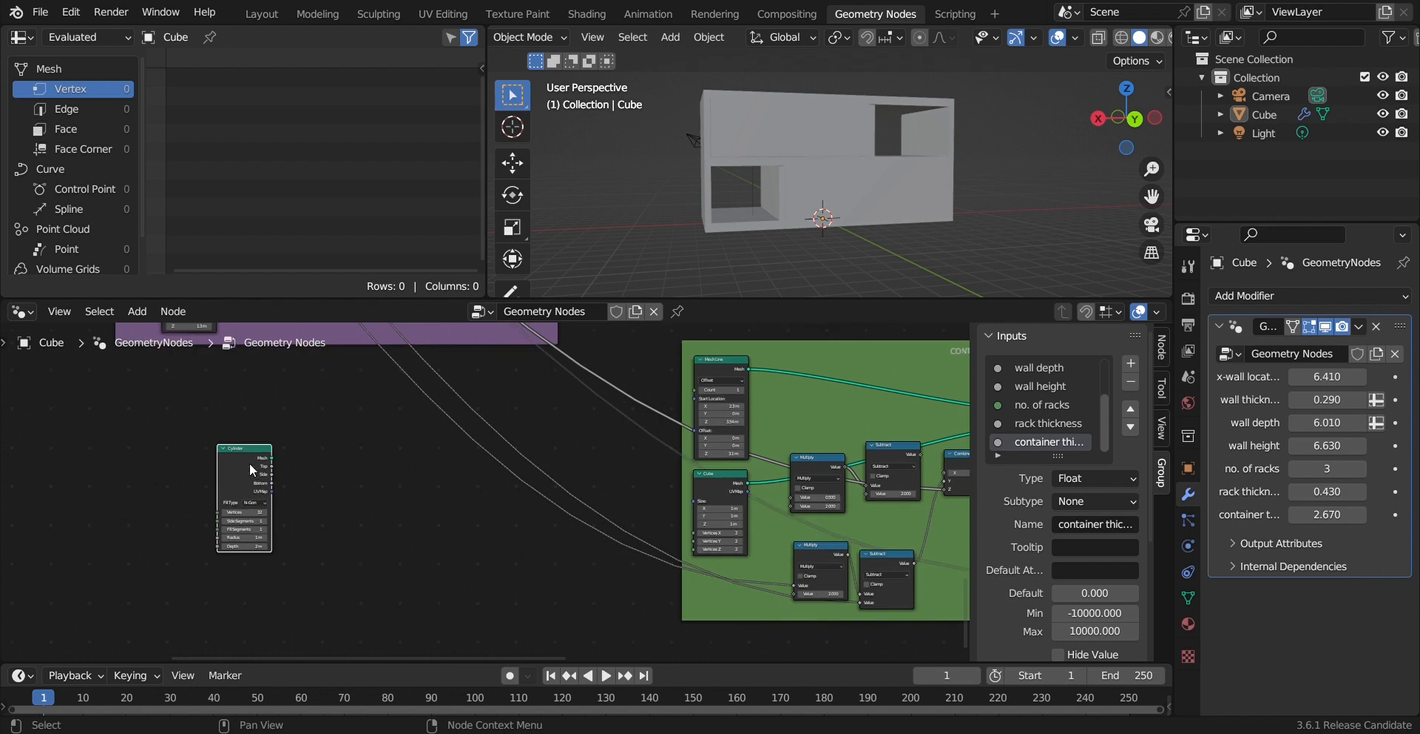
drag(244, 451, 237, 455)
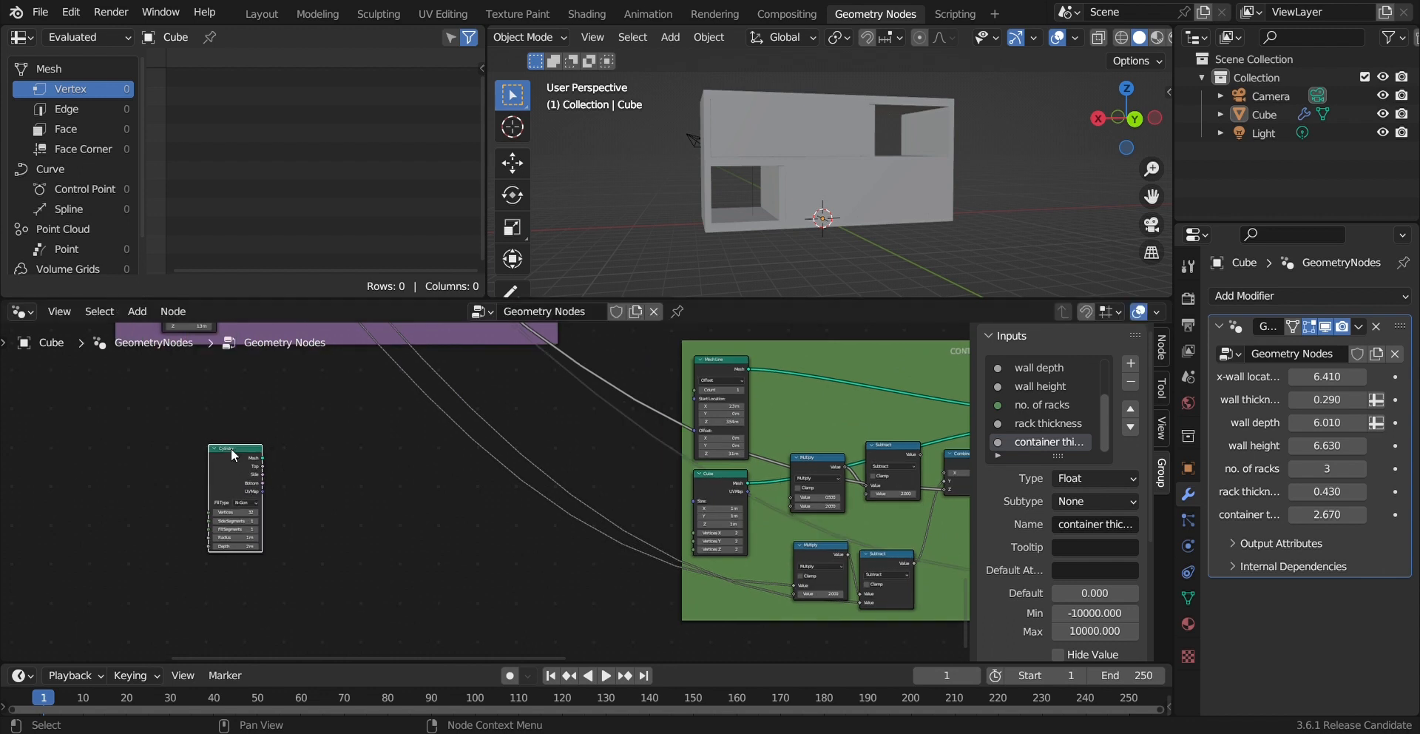
Step: Add a Transform Geometry node next to the Cylinder node
key(shift+a)
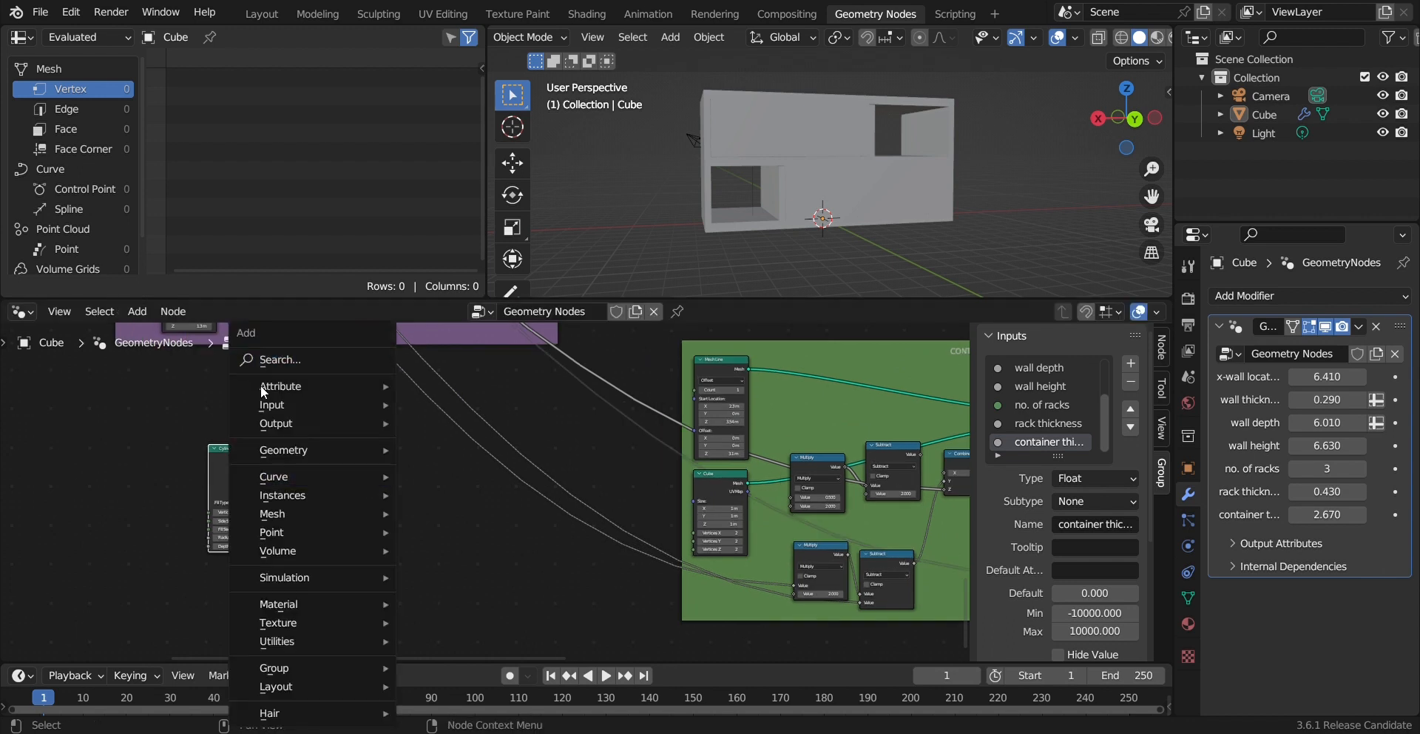
click(280, 364)
text(transf)
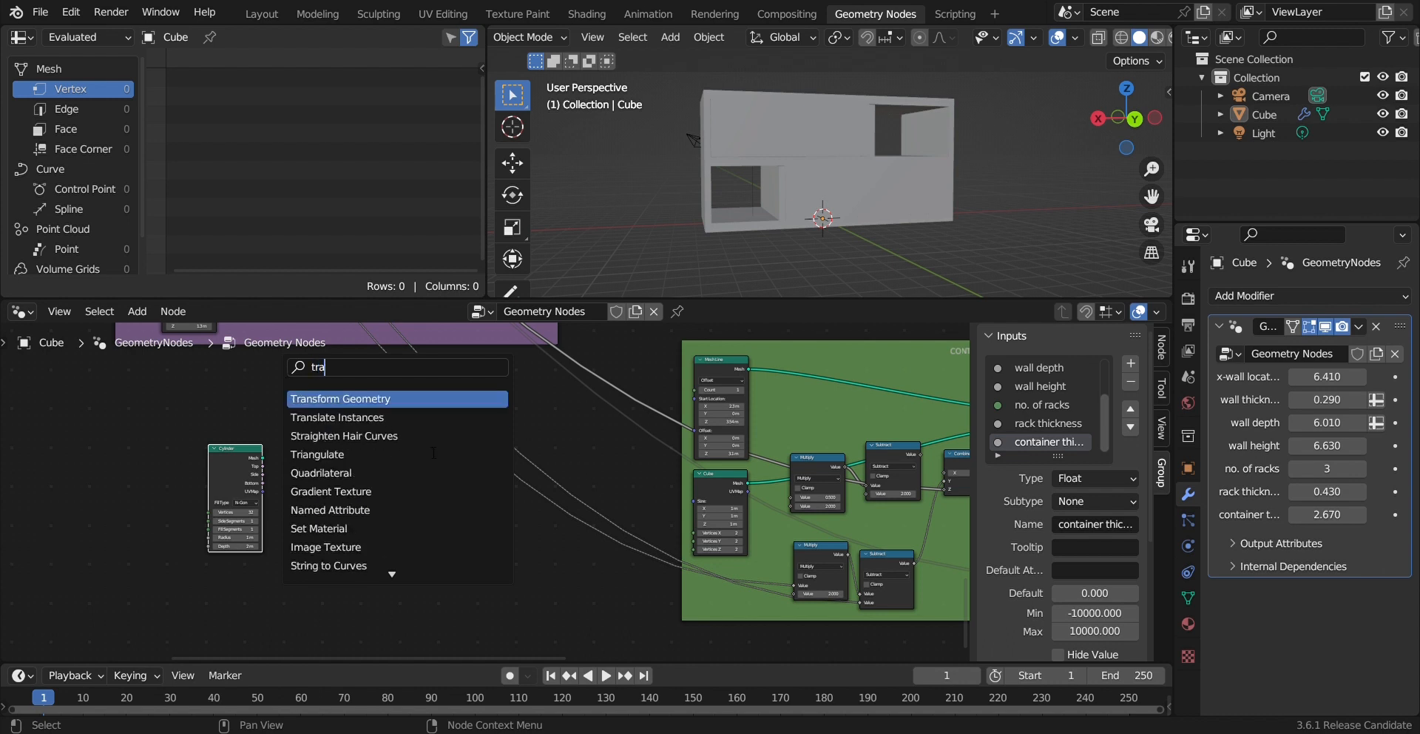
key(Return)
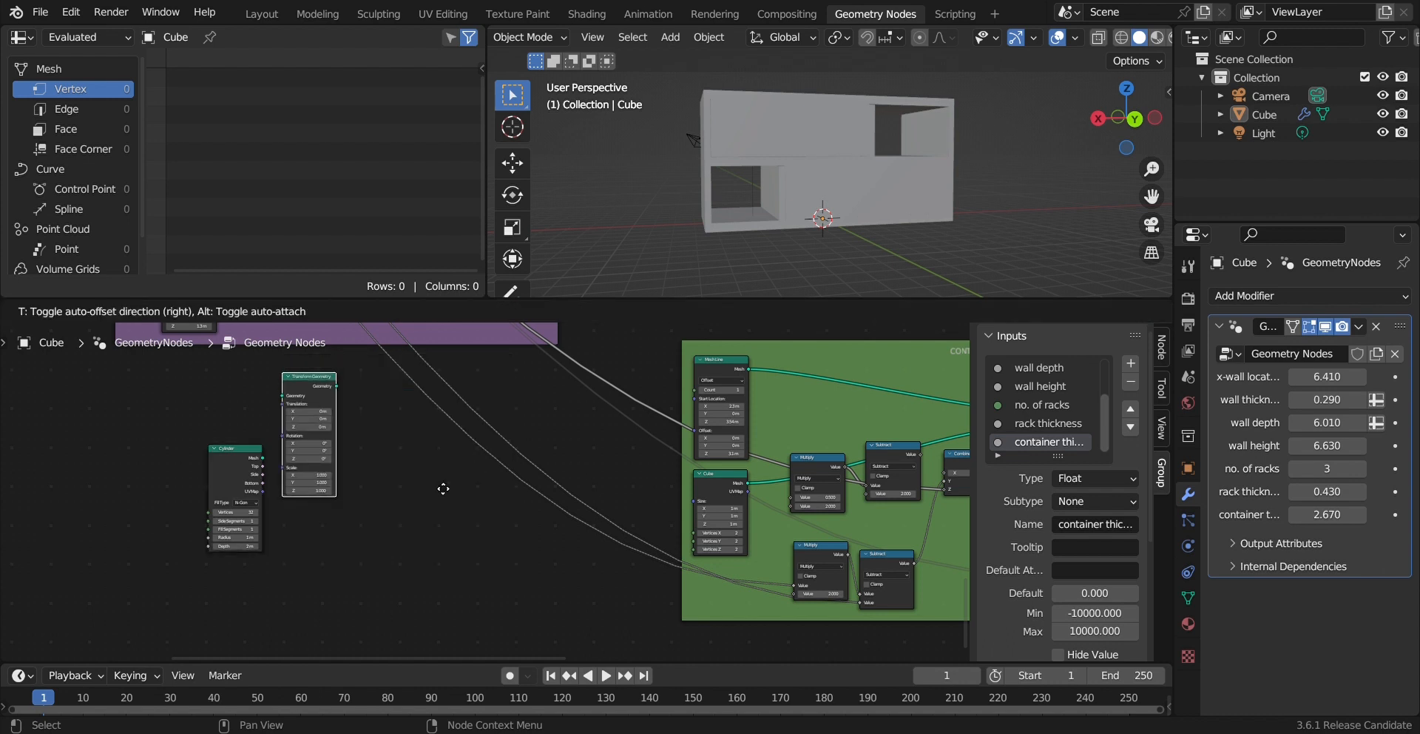
click(428, 496)
Step: Move the Cylinder and Transform Geometry nodes together to the free space on the output side of the container frames
scroll(450, 429, down, 2)
scroll(453, 432, down, 10)
mouse_move(602, 448)
middle_down()
mouse_move(556, 525)
mouse_move(600, 456)
middle_up()
drag(451, 512, 839, 441)
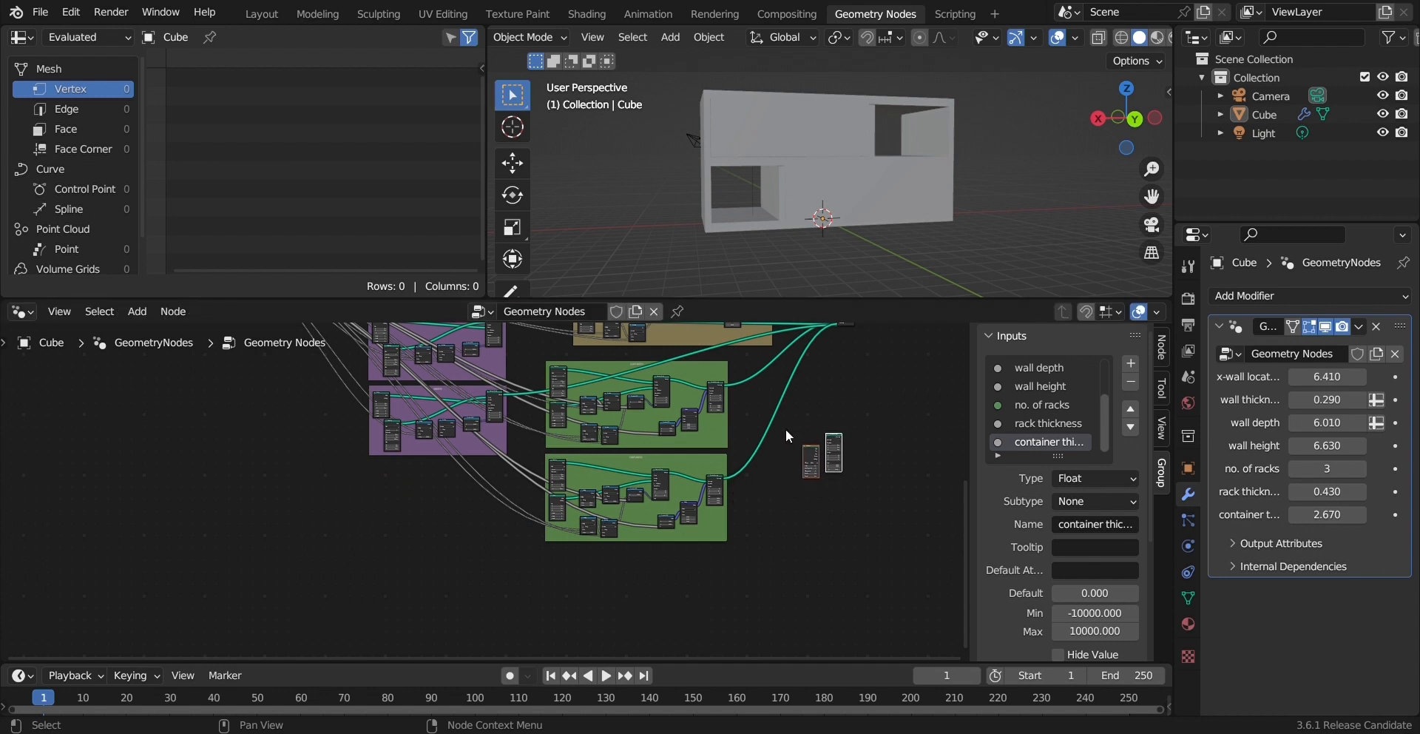
scroll(793, 459, up, 1)
scroll(790, 576, up, 1)
Step: Move both green container frames directly below the purple divider frames
drag(799, 561, 548, 332)
drag(729, 348, 479, 463)
scroll(480, 463, down, 3)
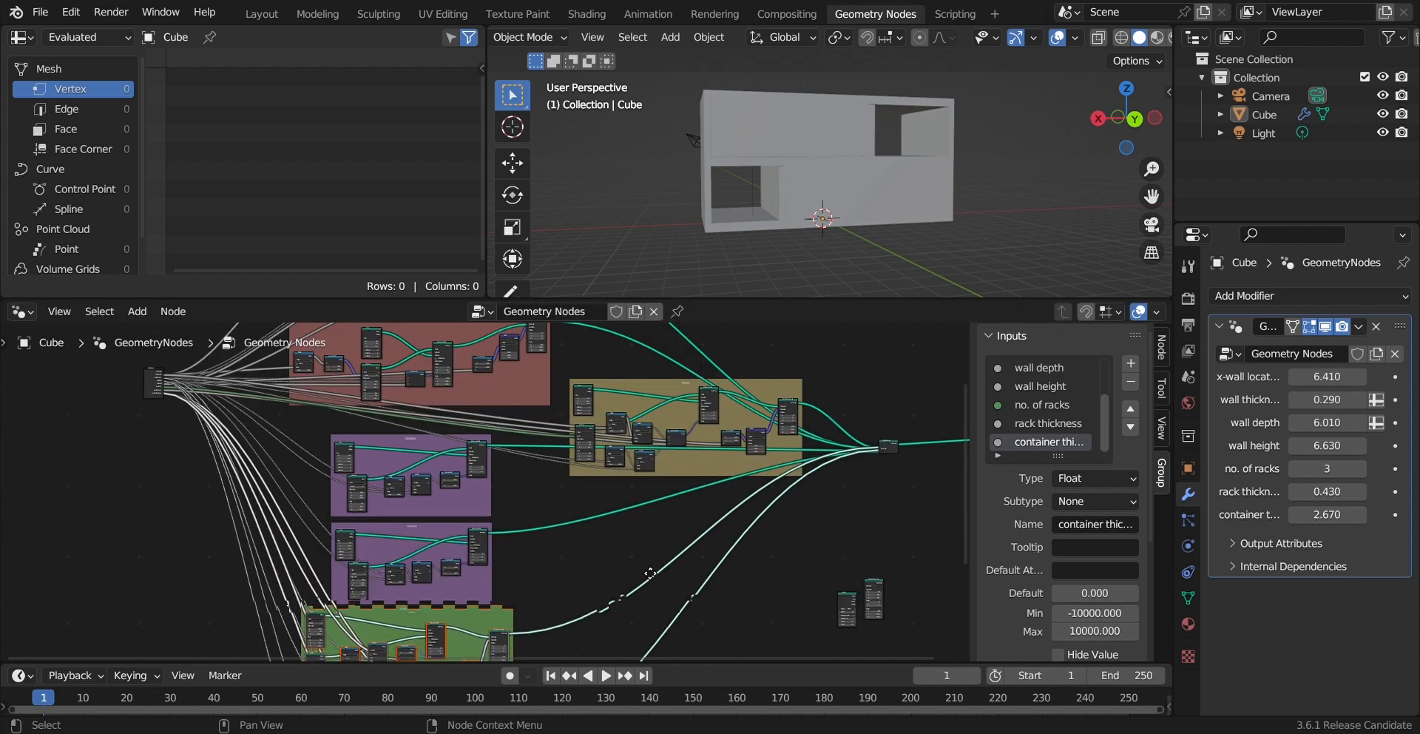
scroll(643, 565, up, 3)
click(453, 584)
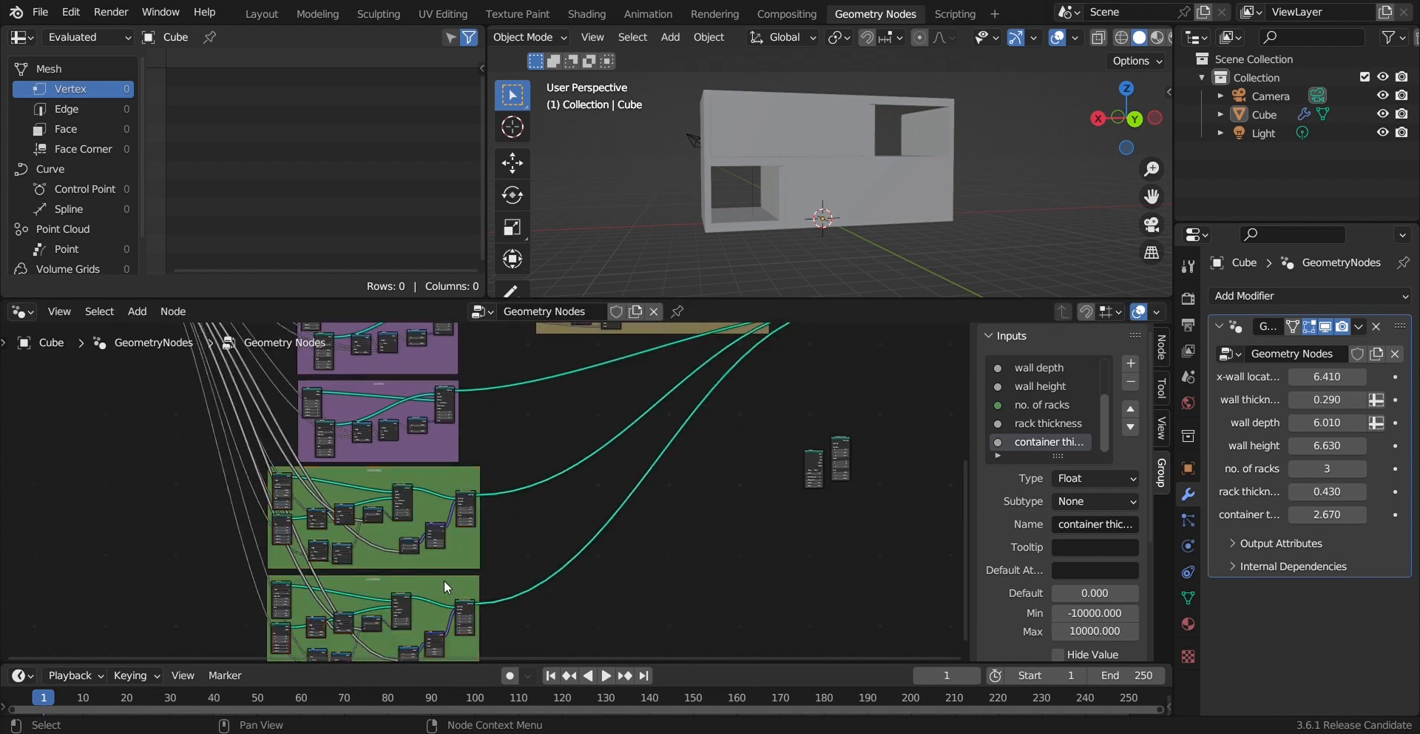
Step: Place the CONTAINER2 frame beside the first container frame and shift both away from the Cylinder nodes
drag(444, 580, 673, 479)
drag(622, 610, 263, 470)
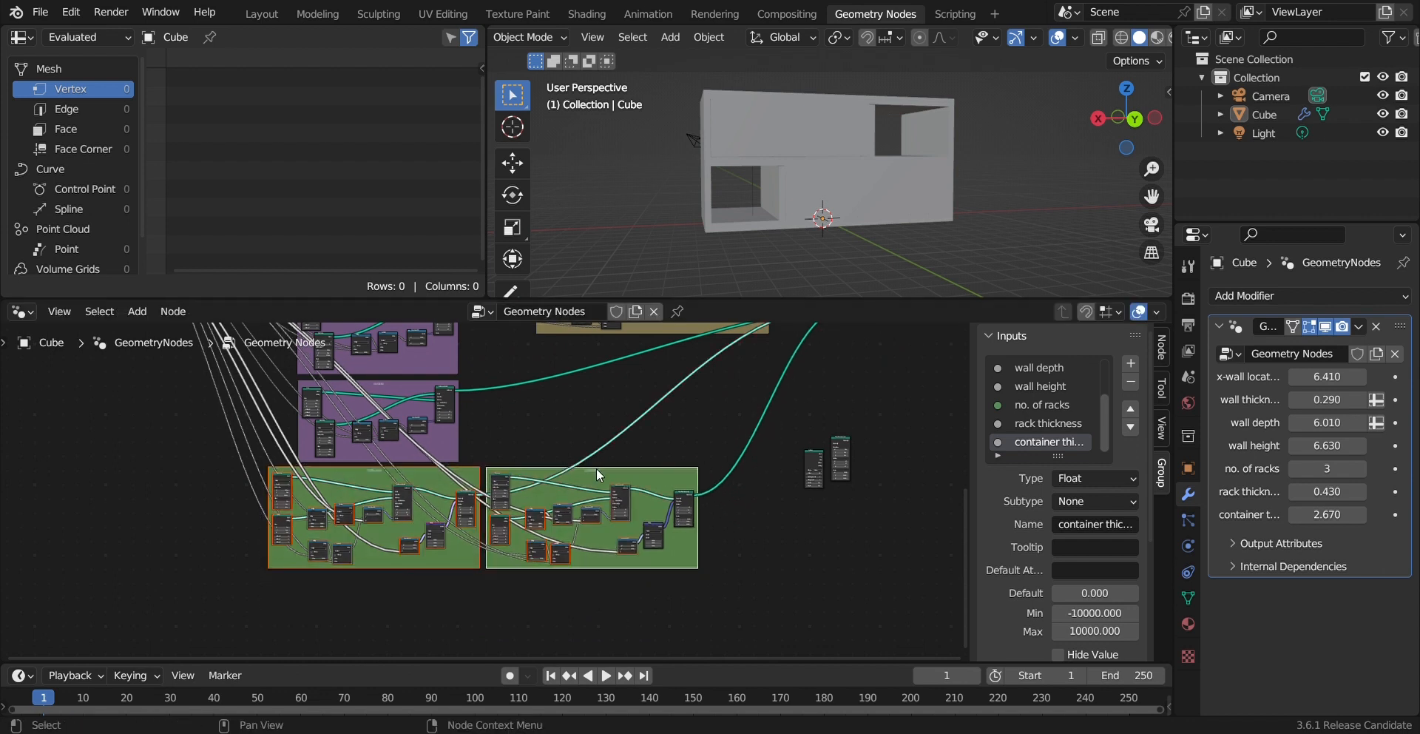
drag(608, 473, 450, 479)
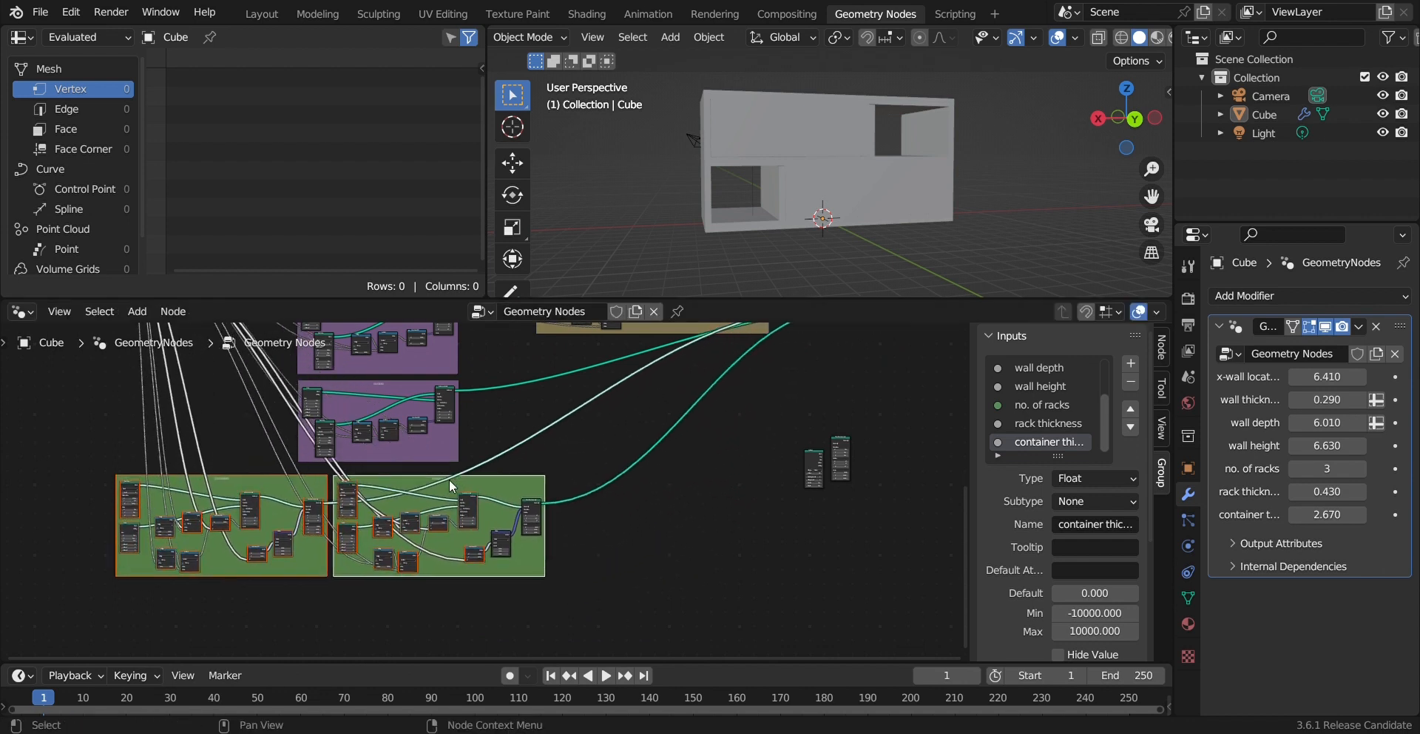
middle_drag(450, 480, 542, 579)
scroll(541, 578, down, 2)
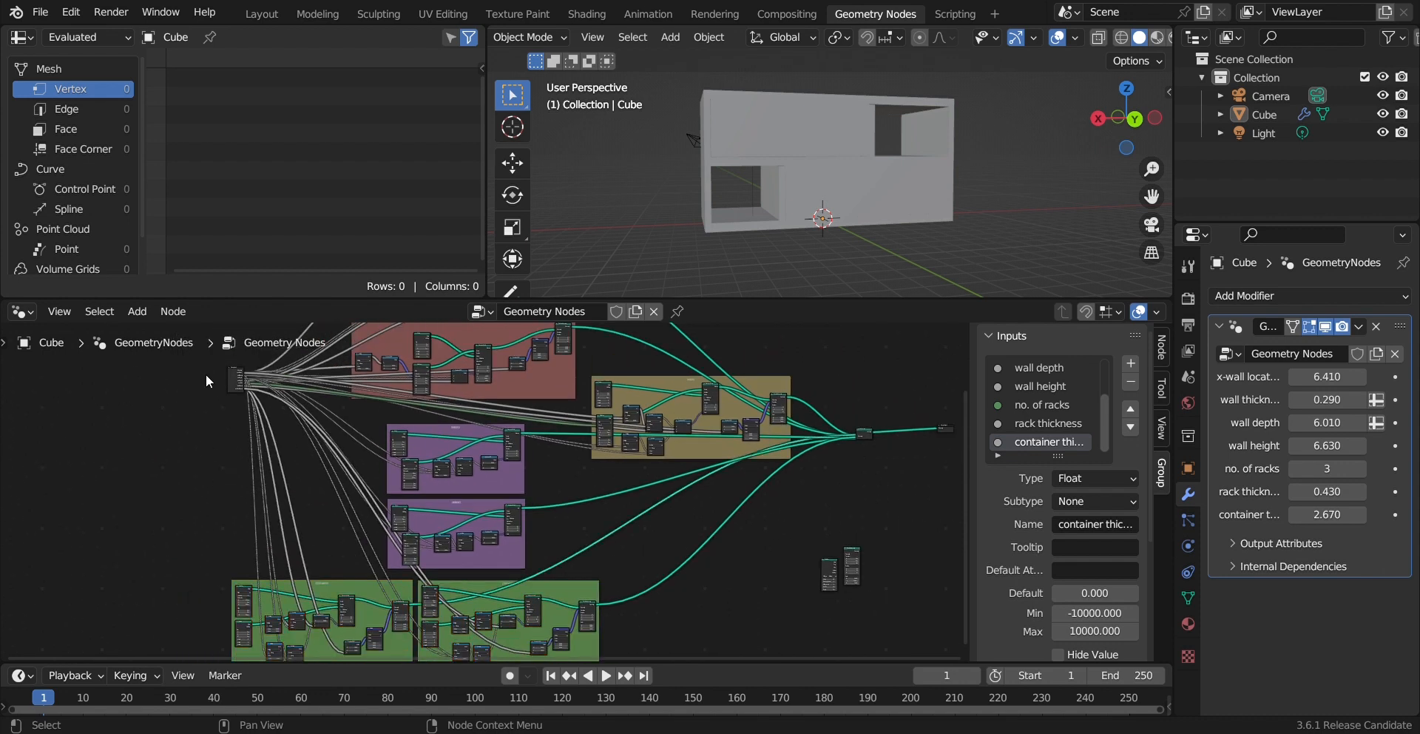
Step: Move the Group Input node slightly down and bring the Cylinder and Transform Geometry nodes beside the lower purple frame
click(231, 381)
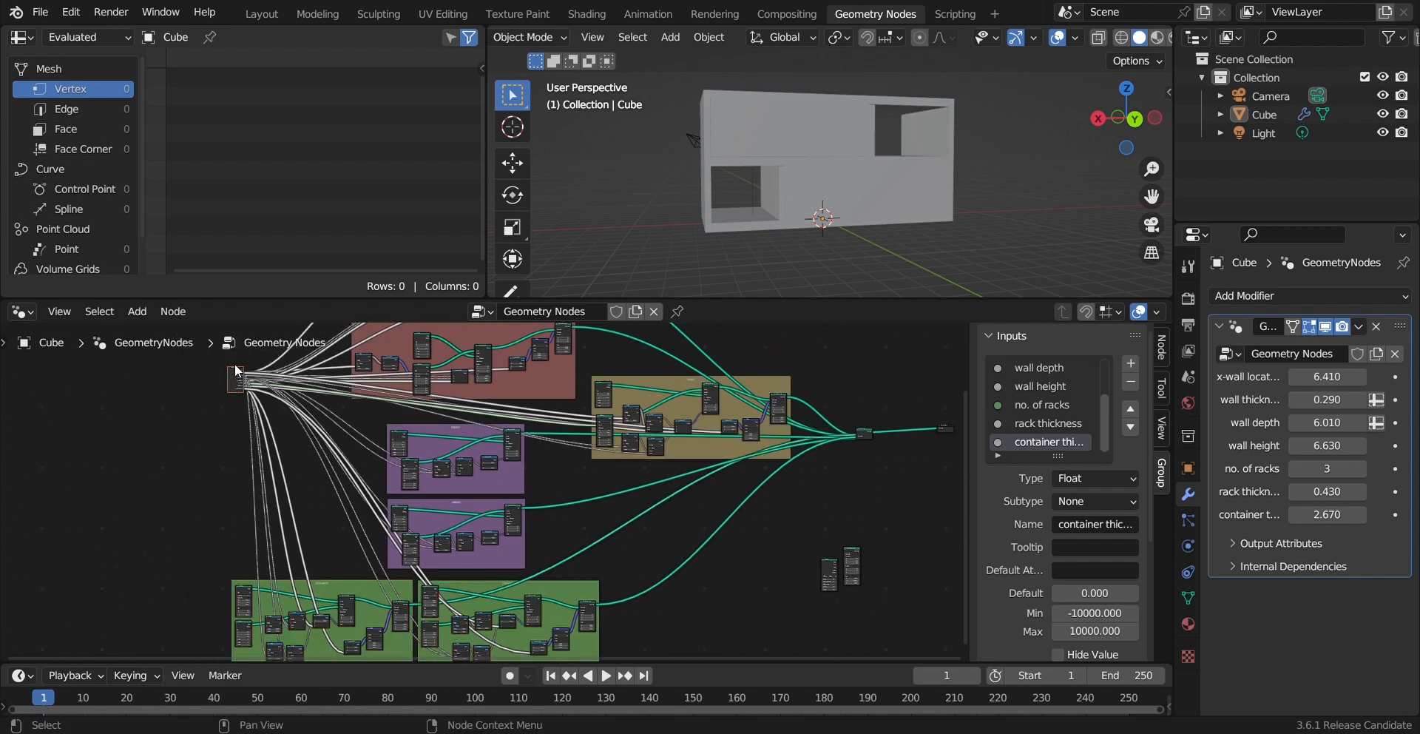
drag(233, 368, 222, 416)
scroll(815, 563, up, 2)
drag(854, 575, 477, 460)
scroll(597, 481, up, 3)
scroll(602, 472, up, 3)
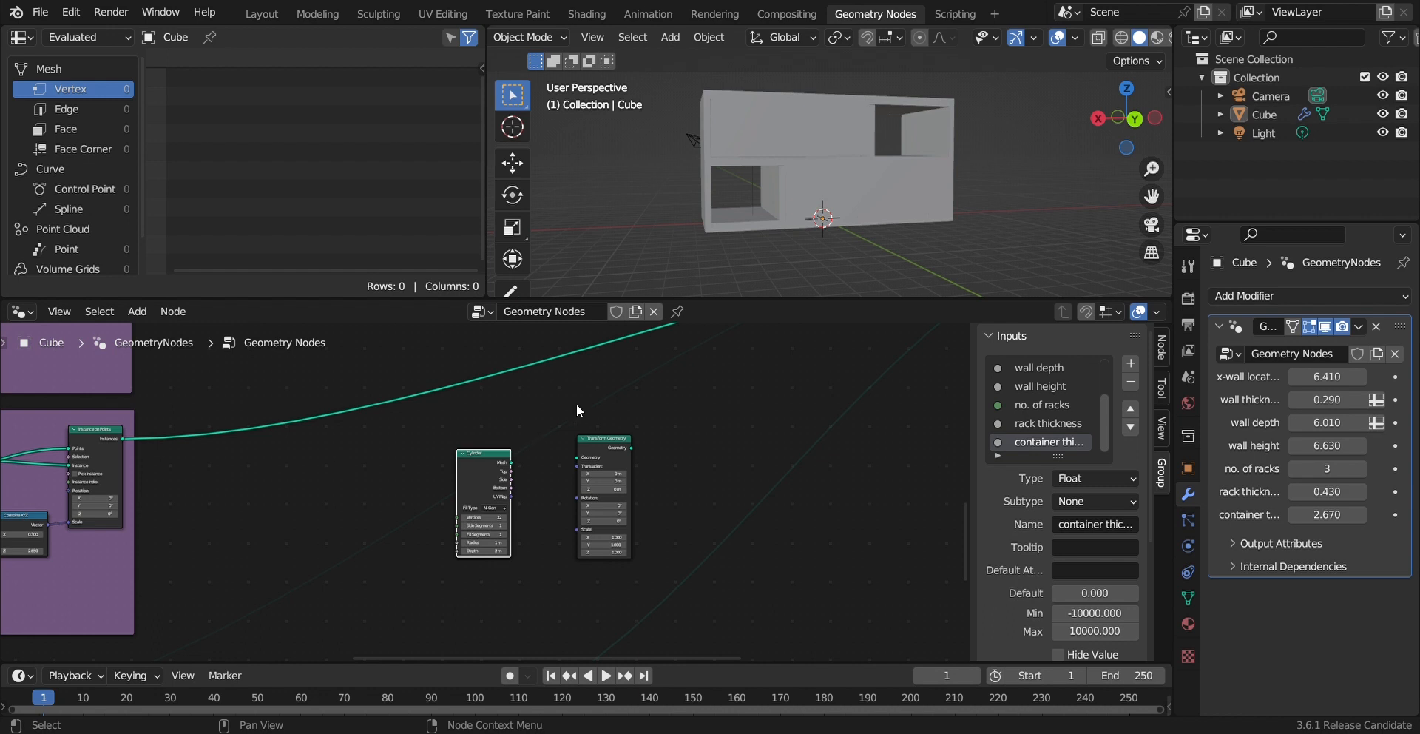
drag(610, 438, 638, 436)
scroll(511, 466, up, 1)
Step: Connect the Cylinder mesh to the Transform Geometry node and link its output to Join Geometry
drag(517, 459, 764, 581)
scroll(864, 559, down, 6)
middle_drag(813, 560, 689, 544)
drag(830, 587, 553, 469)
key(g)
click(823, 498)
Step: Examine where the new cylinder sits relative to the underside of the shelf
scroll(598, 505, down, 2)
middle_drag(517, 584, 628, 494)
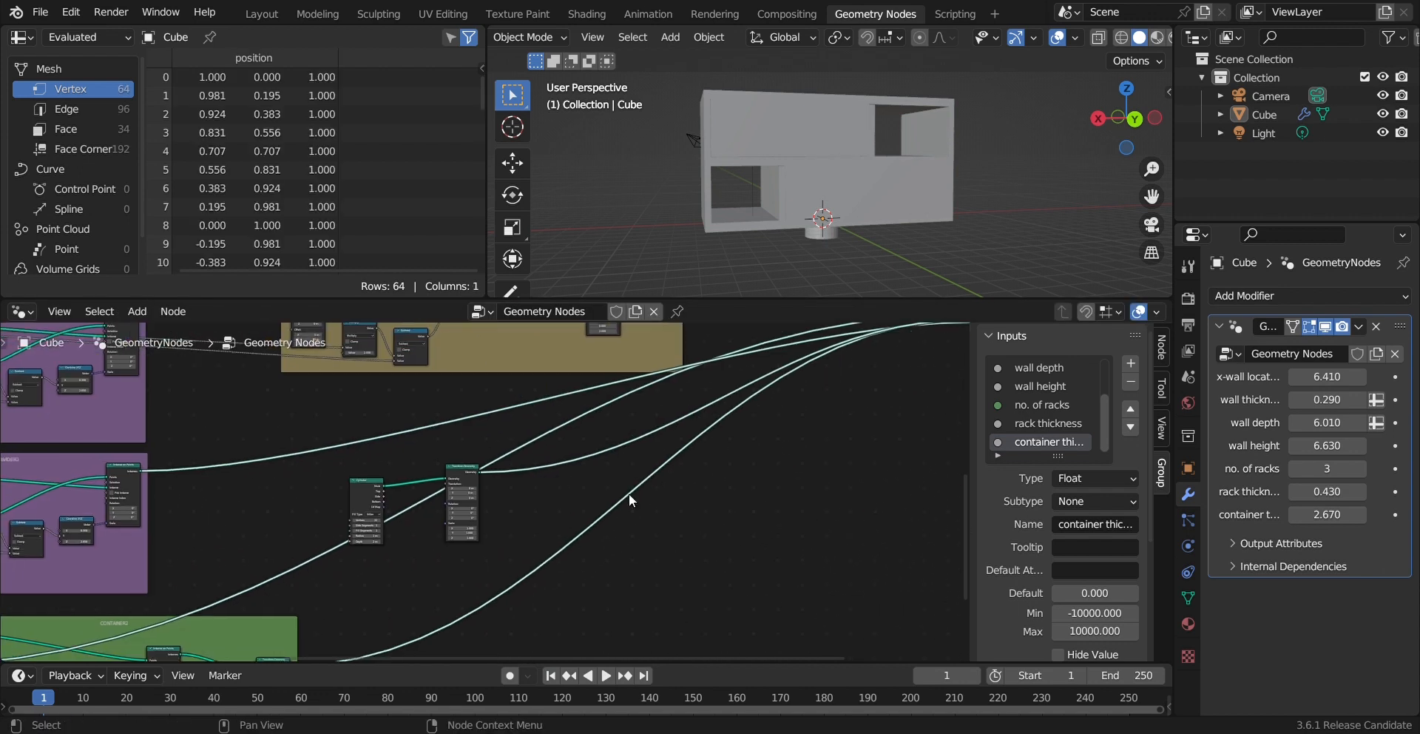
middle_drag(513, 535, 627, 418)
middle_drag(557, 453, 558, 505)
scroll(510, 491, up, 5)
scroll(630, 474, up, 3)
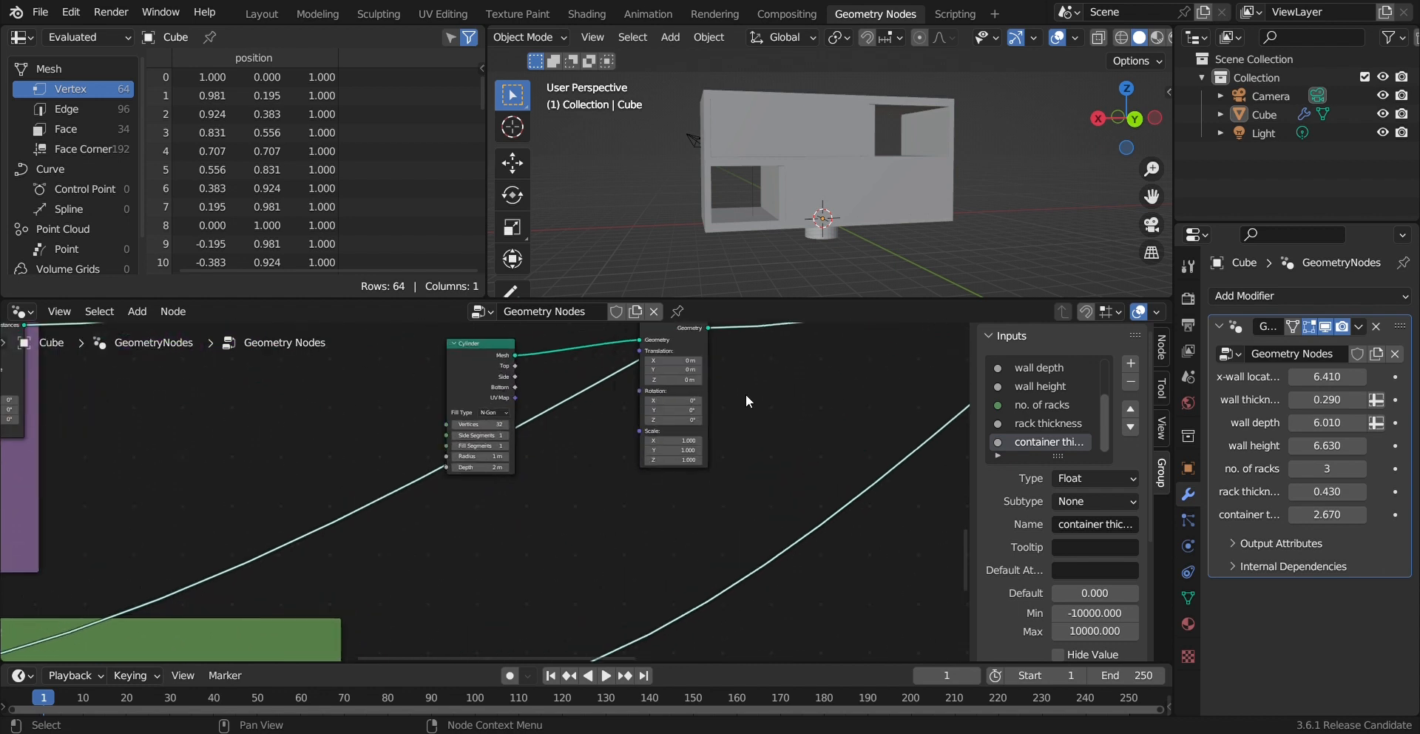
middle_drag(746, 392, 681, 454)
middle_drag(833, 158, 842, 185)
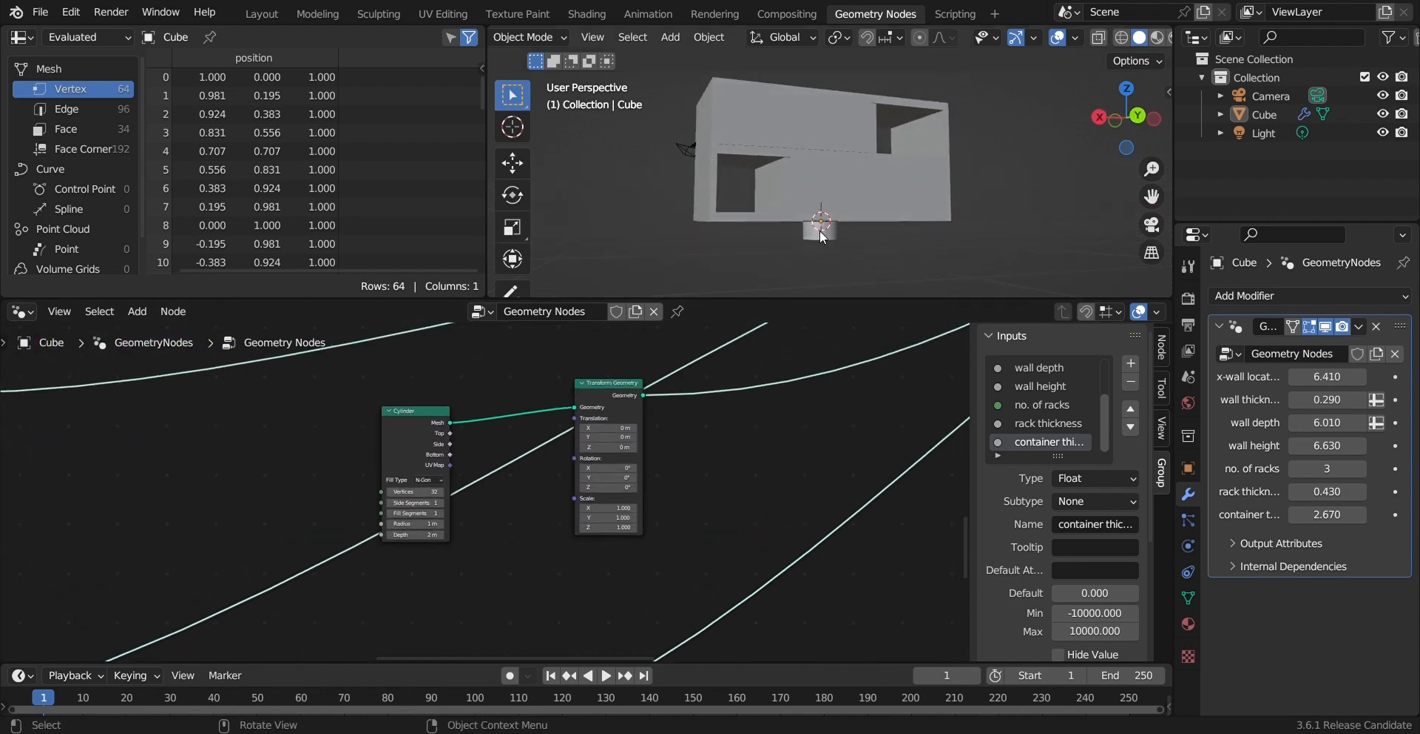
middle_drag(823, 233, 743, 211)
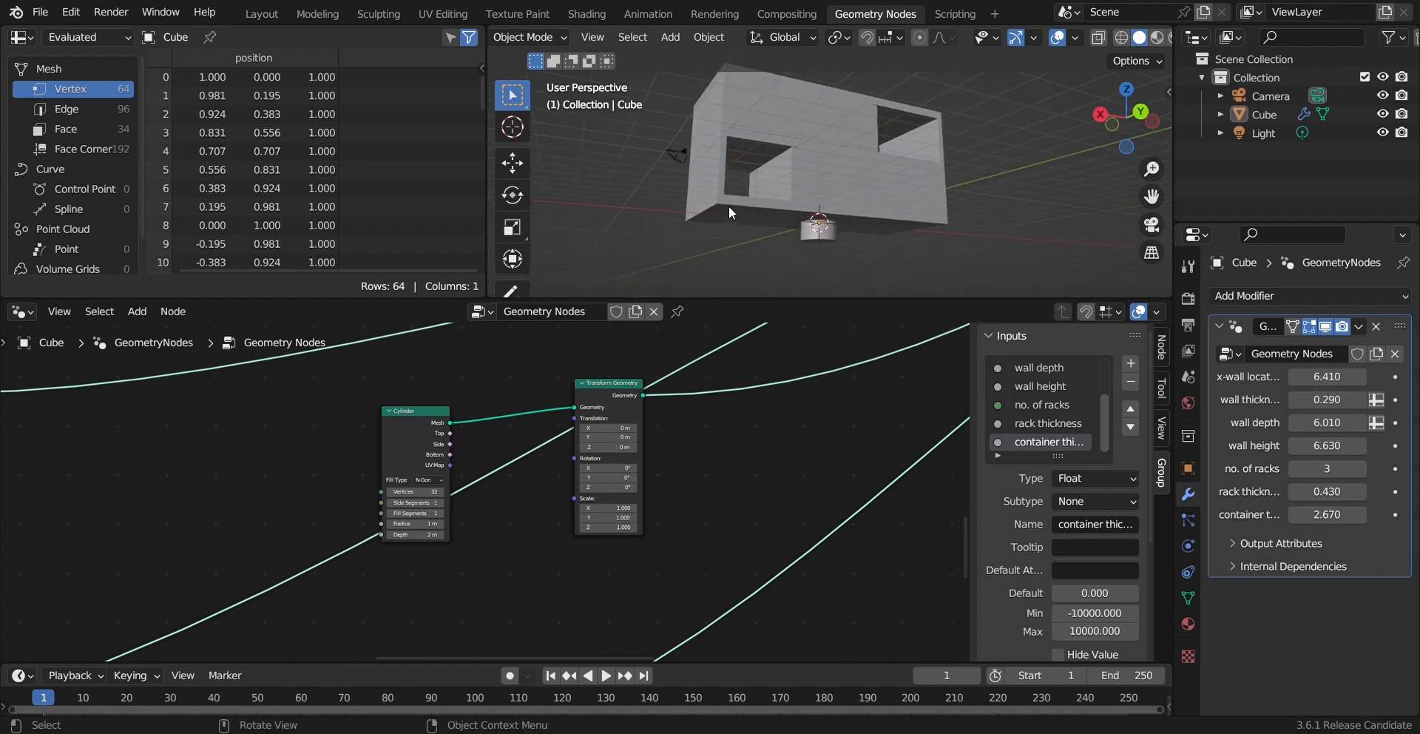
scroll(525, 456, up, 2)
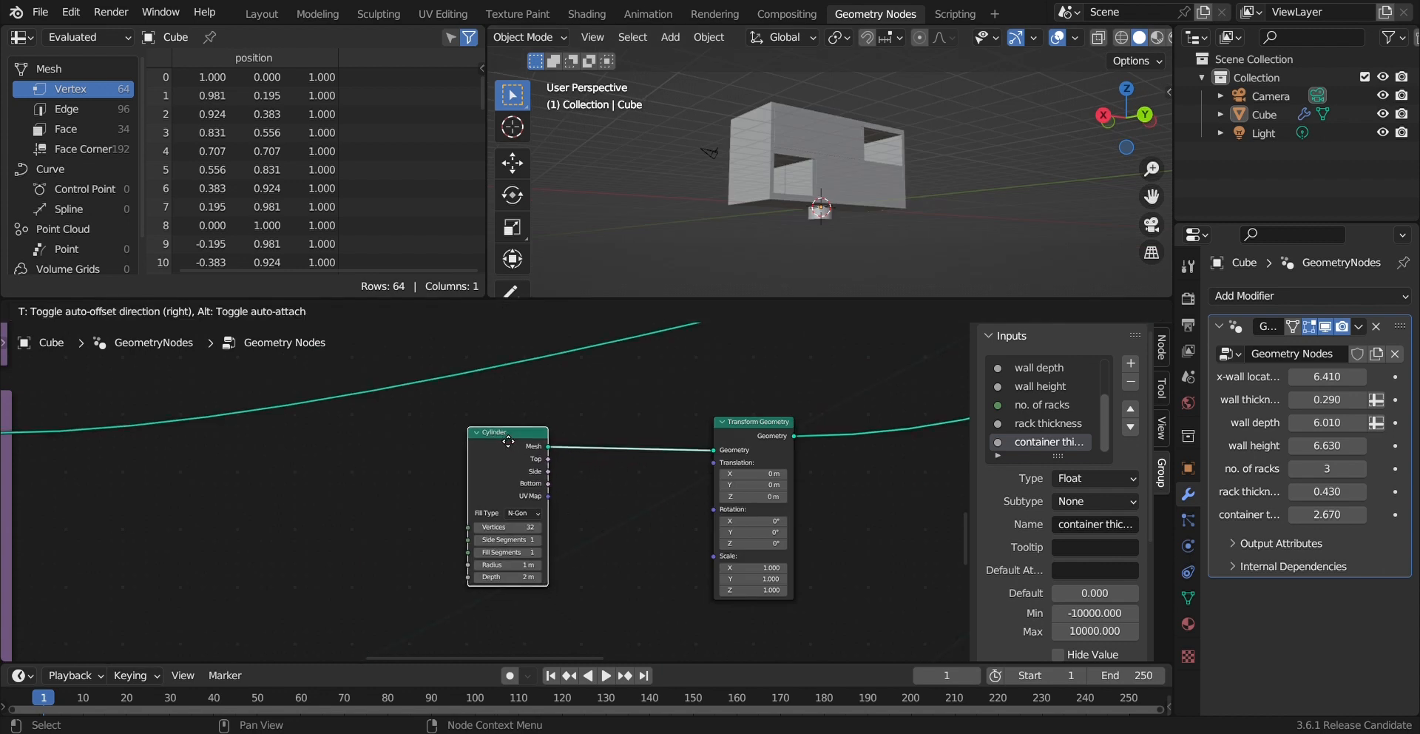
Step: Add a Math node below the link between the Cylinder and Transform Geometry nodes
key(shift+a)
click(532, 357)
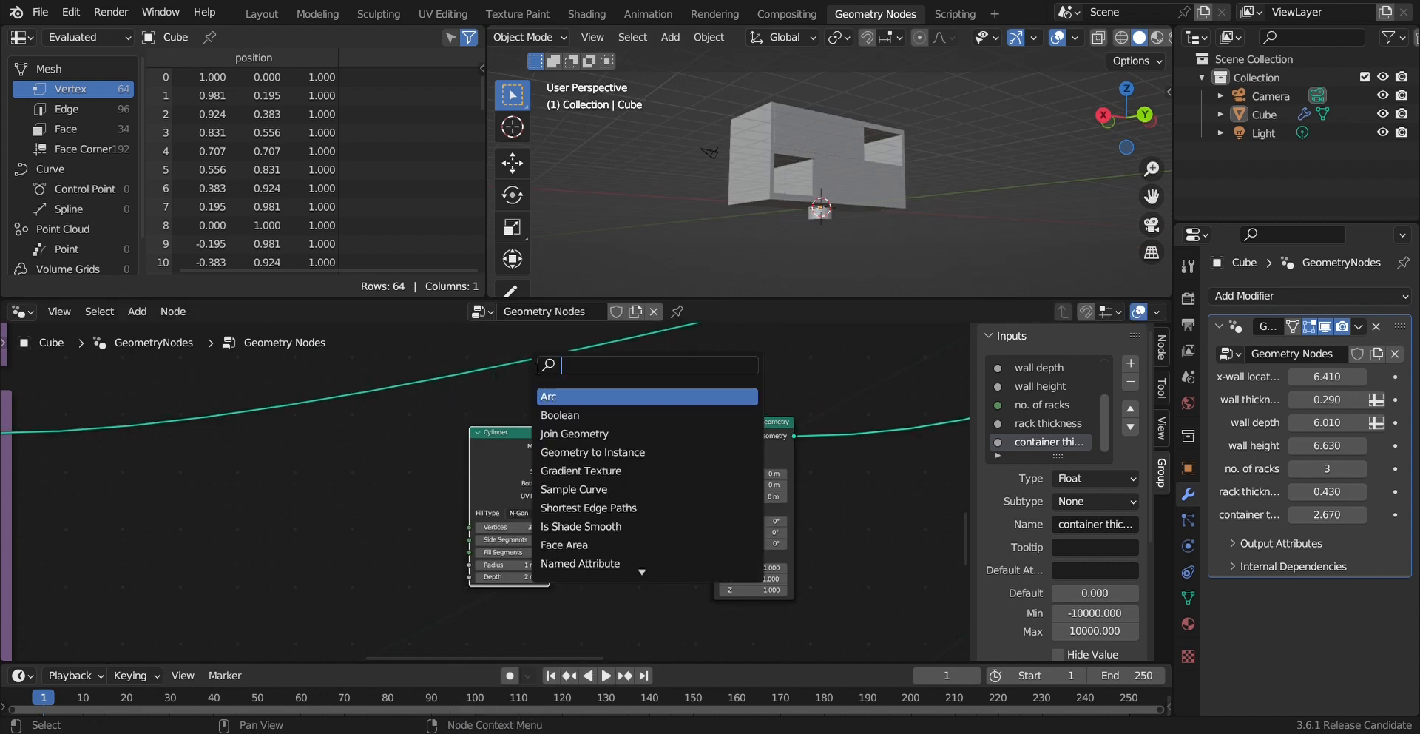
text(divi)
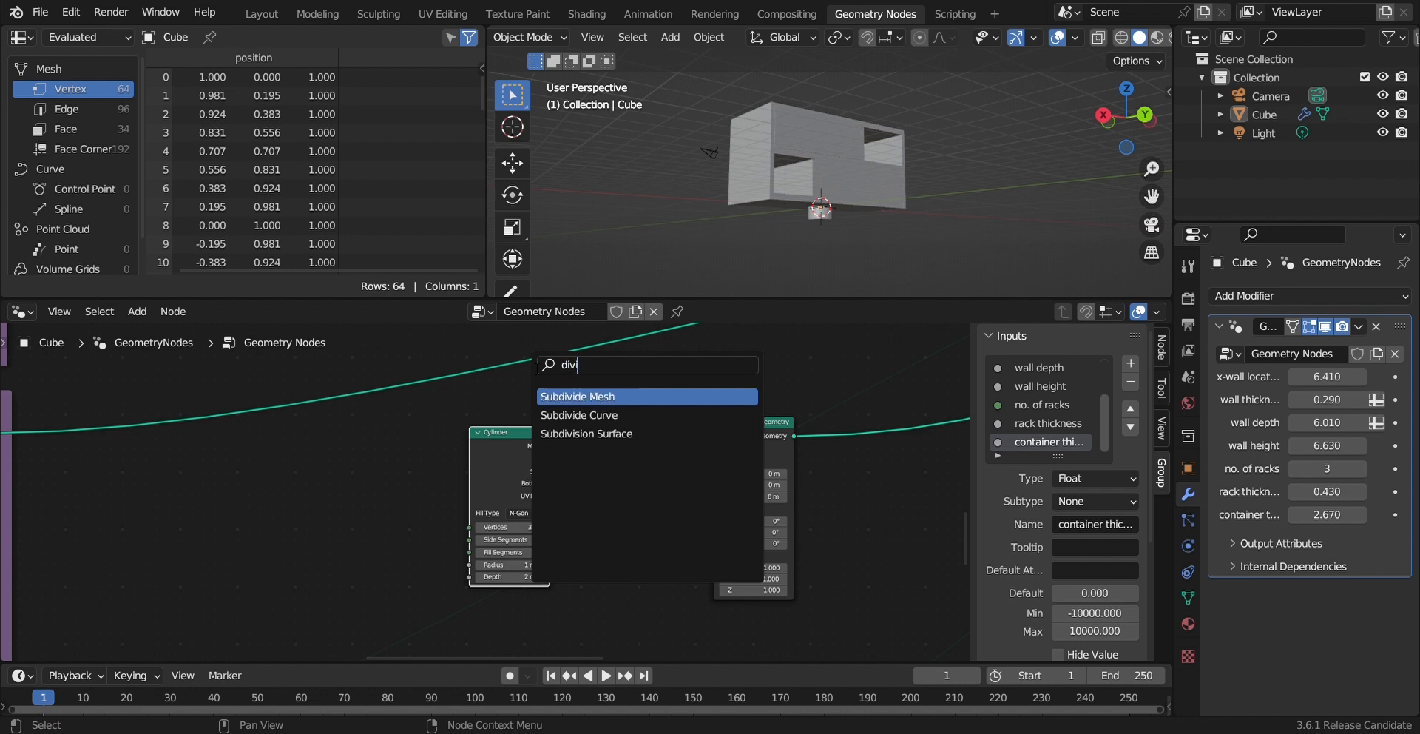
key(ctrl+a)
text(math)
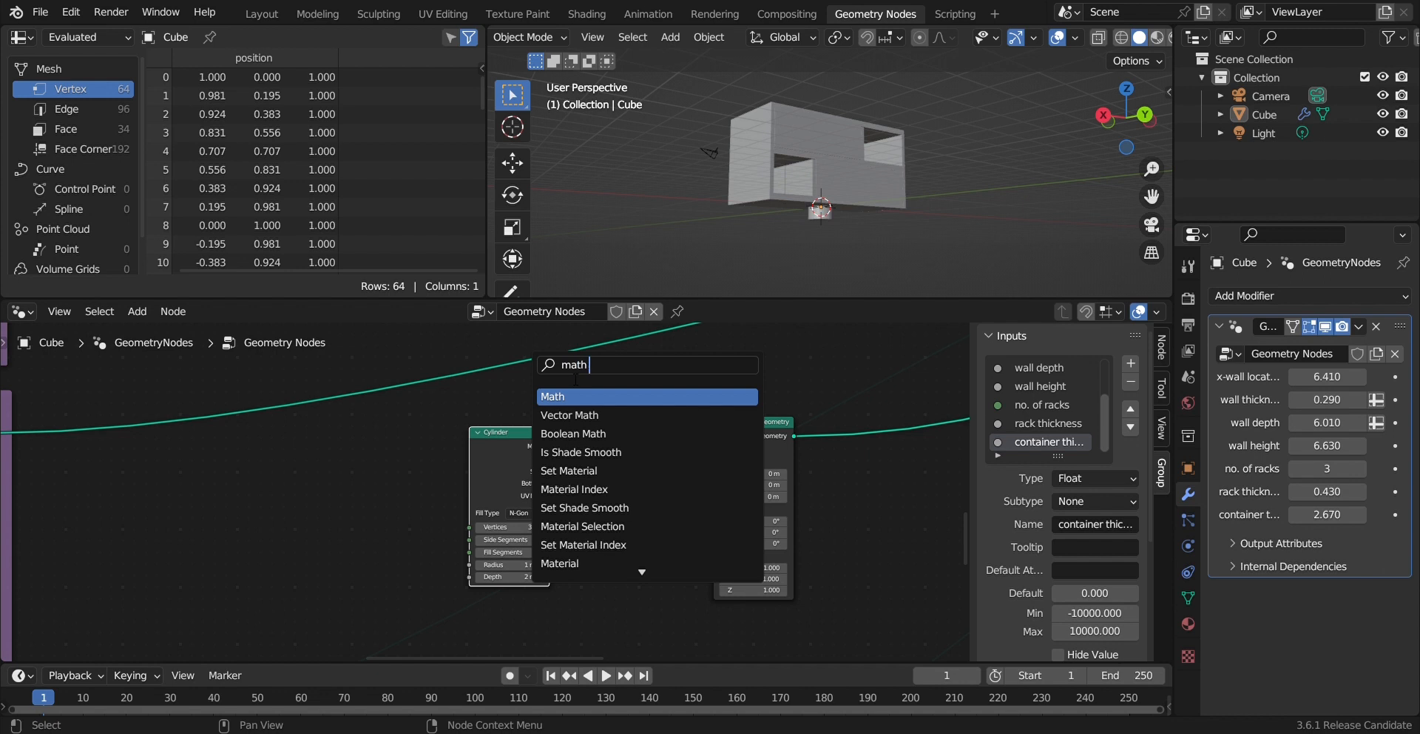
key(Return)
click(656, 610)
Step: Move Transform Geometry farther from the Cylinder node and position the Math node in the gap between them
drag(765, 449, 924, 427)
scroll(925, 427, down, 1)
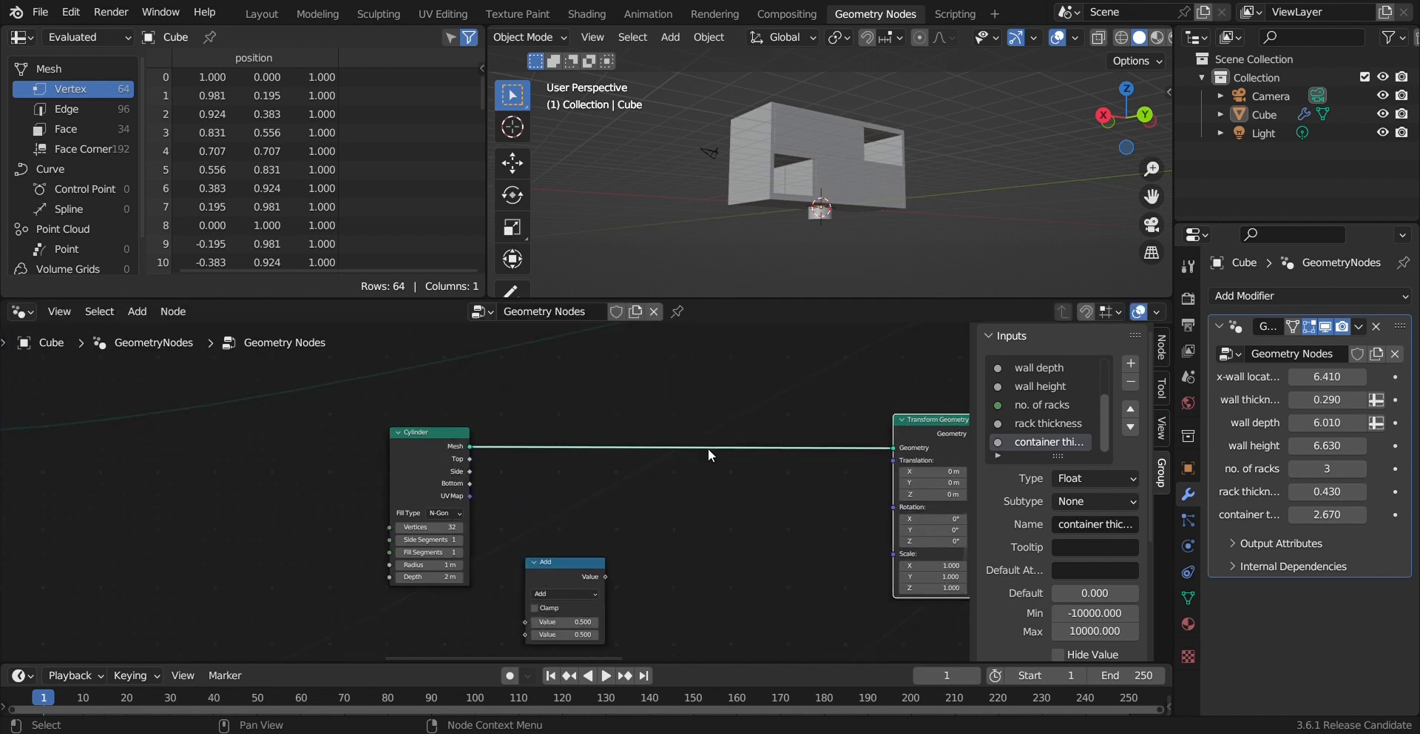
drag(756, 452, 743, 451)
drag(485, 566, 631, 569)
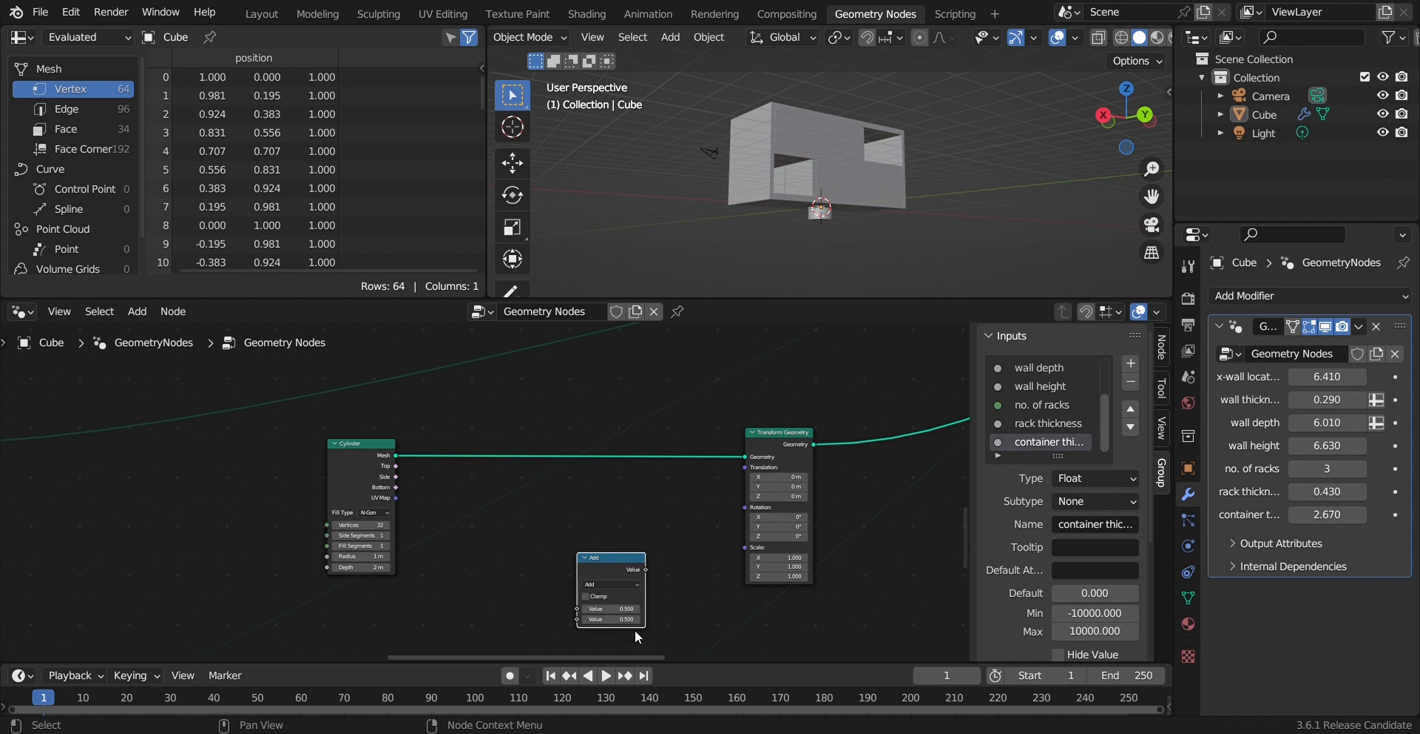
Step: Add a Combine XYZ node and place it on the input side of the Math node
key(shift+a)
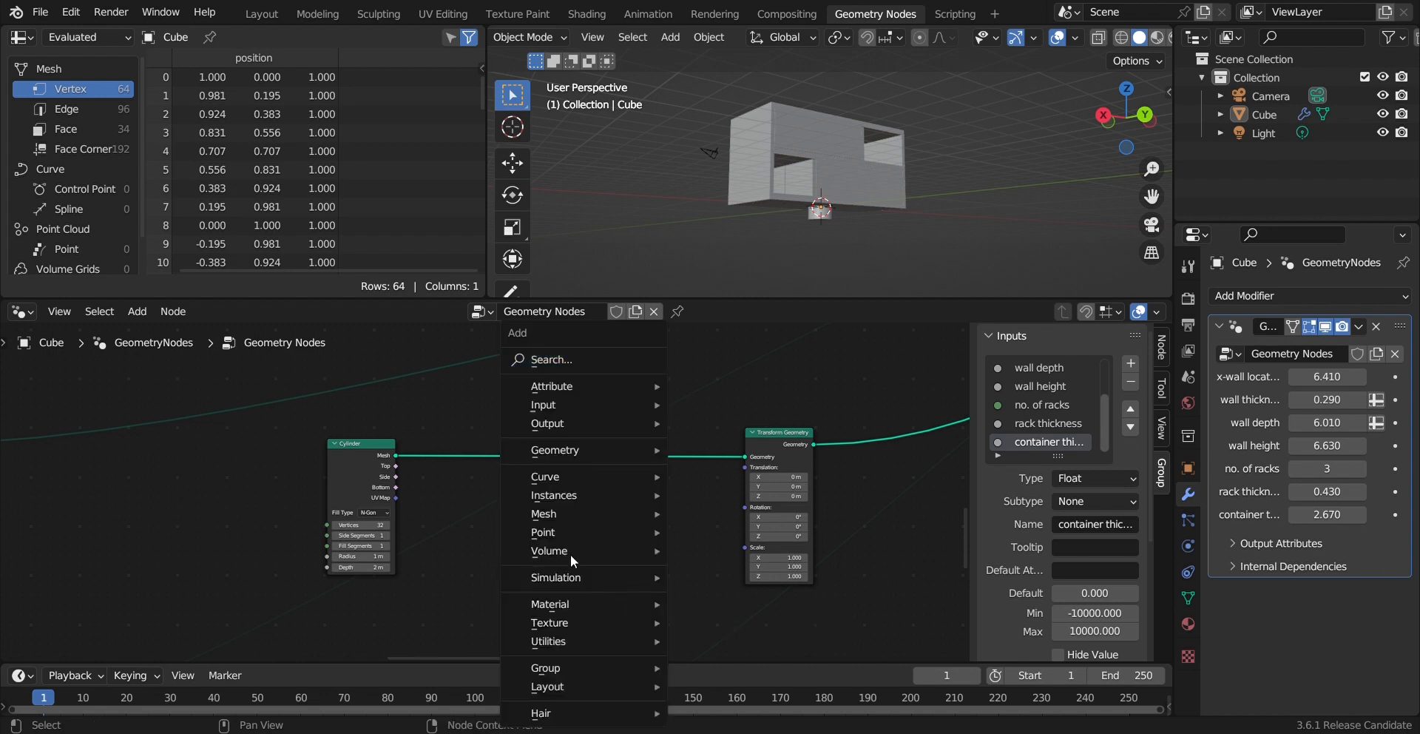
click(553, 365)
text(combine x)
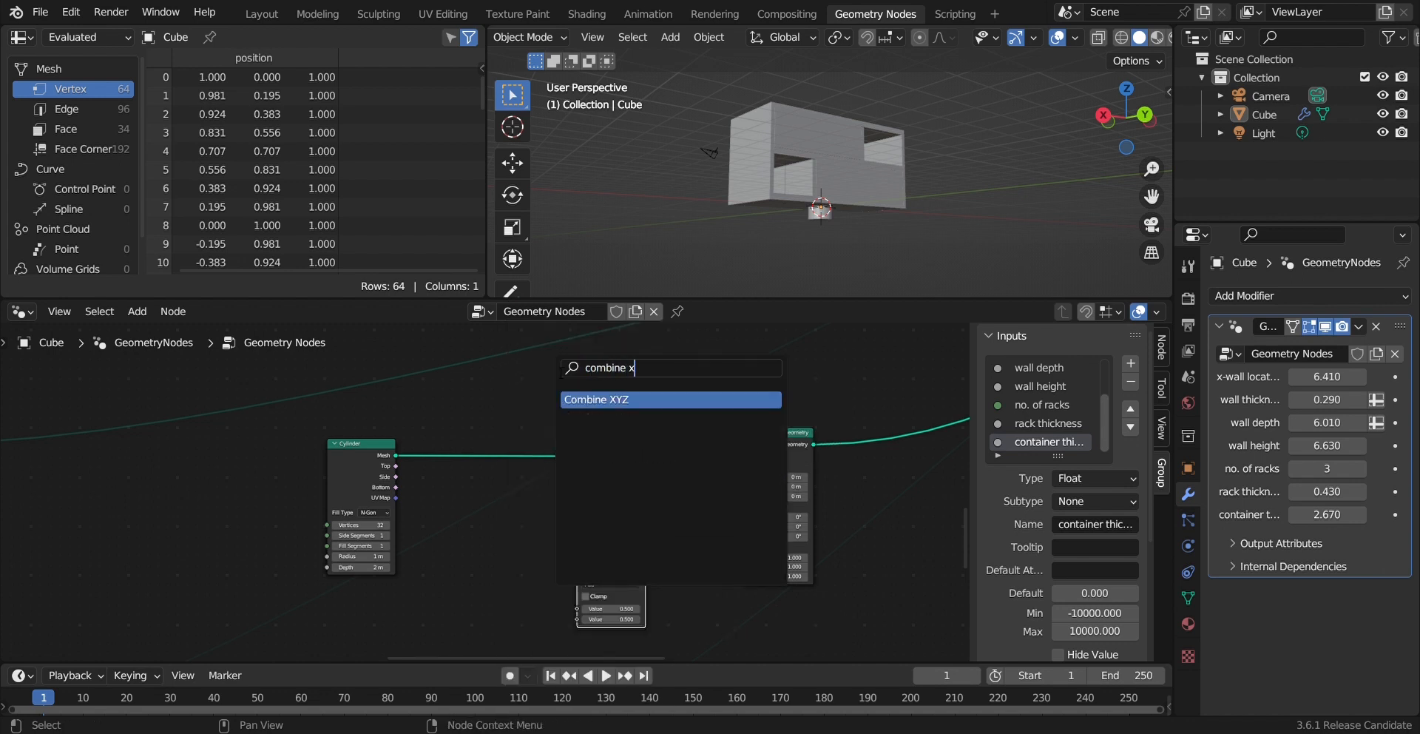
key(Return)
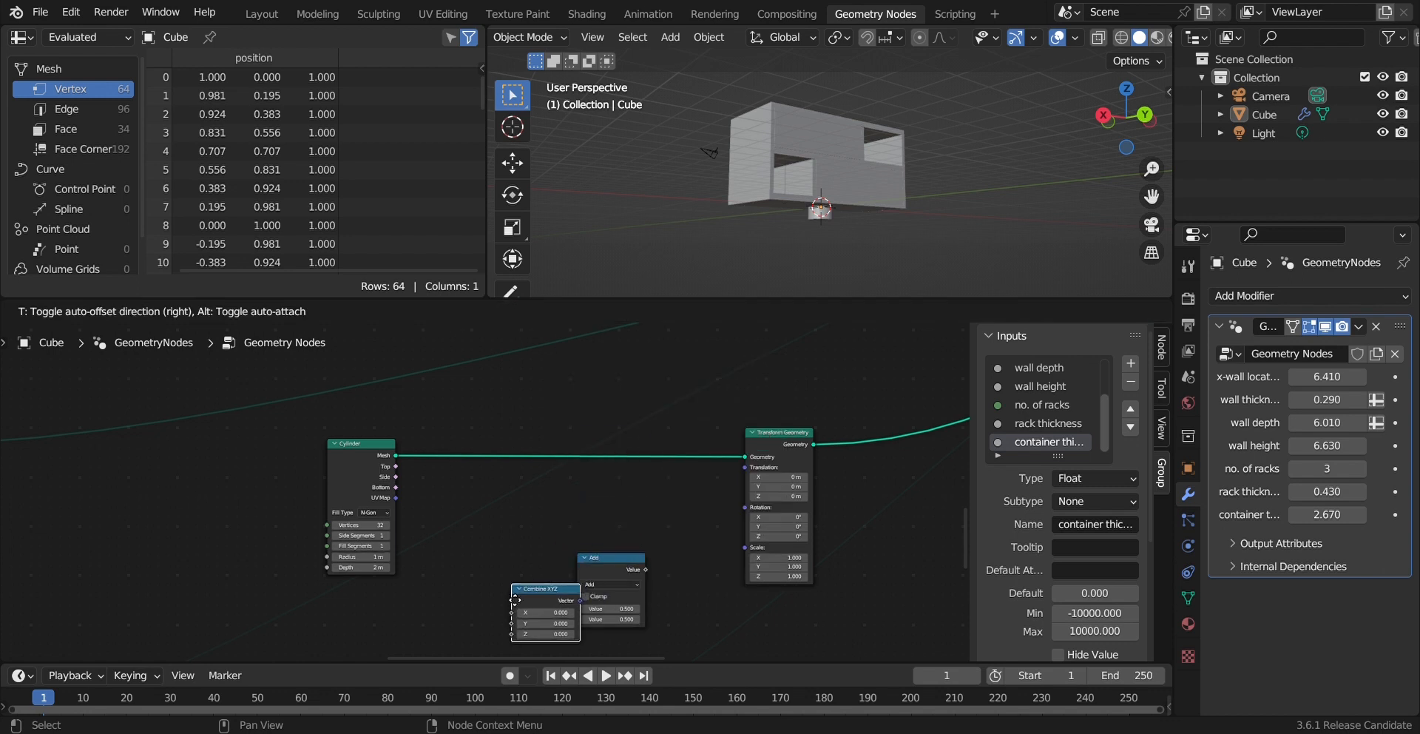
click(485, 580)
Step: Set the Math node's operation to Divide and connect its value to the Scale input of Transform Geometry
drag(632, 564, 638, 566)
click(624, 583)
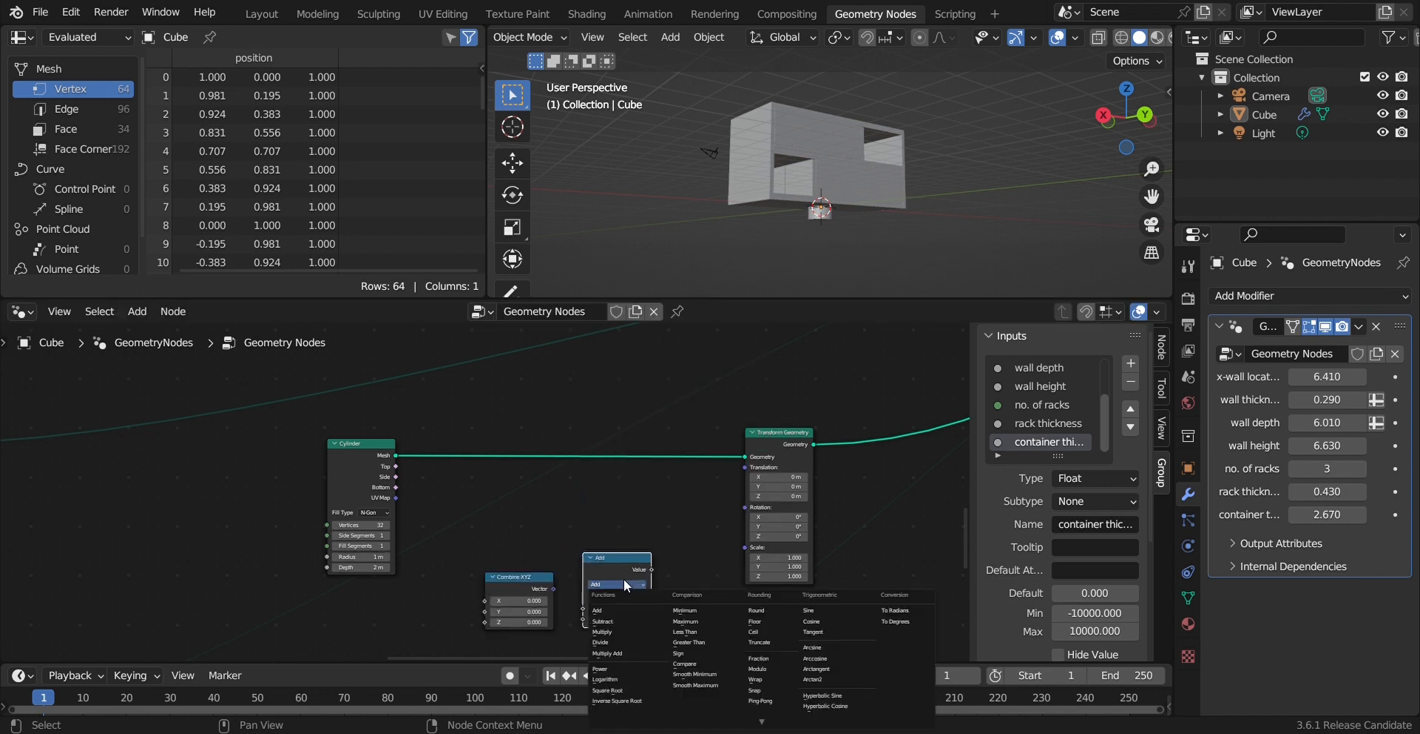
click(623, 641)
scroll(610, 460, up, 2)
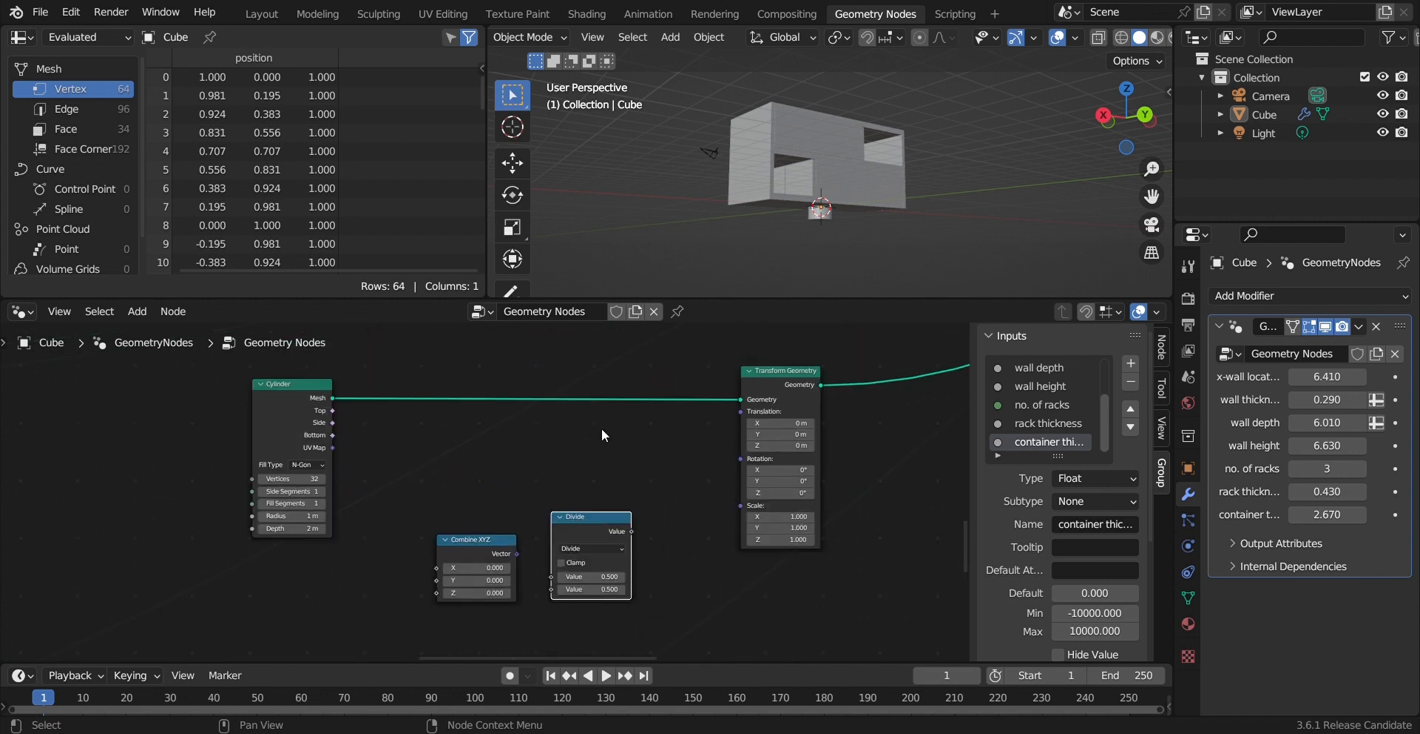
drag(633, 531, 731, 511)
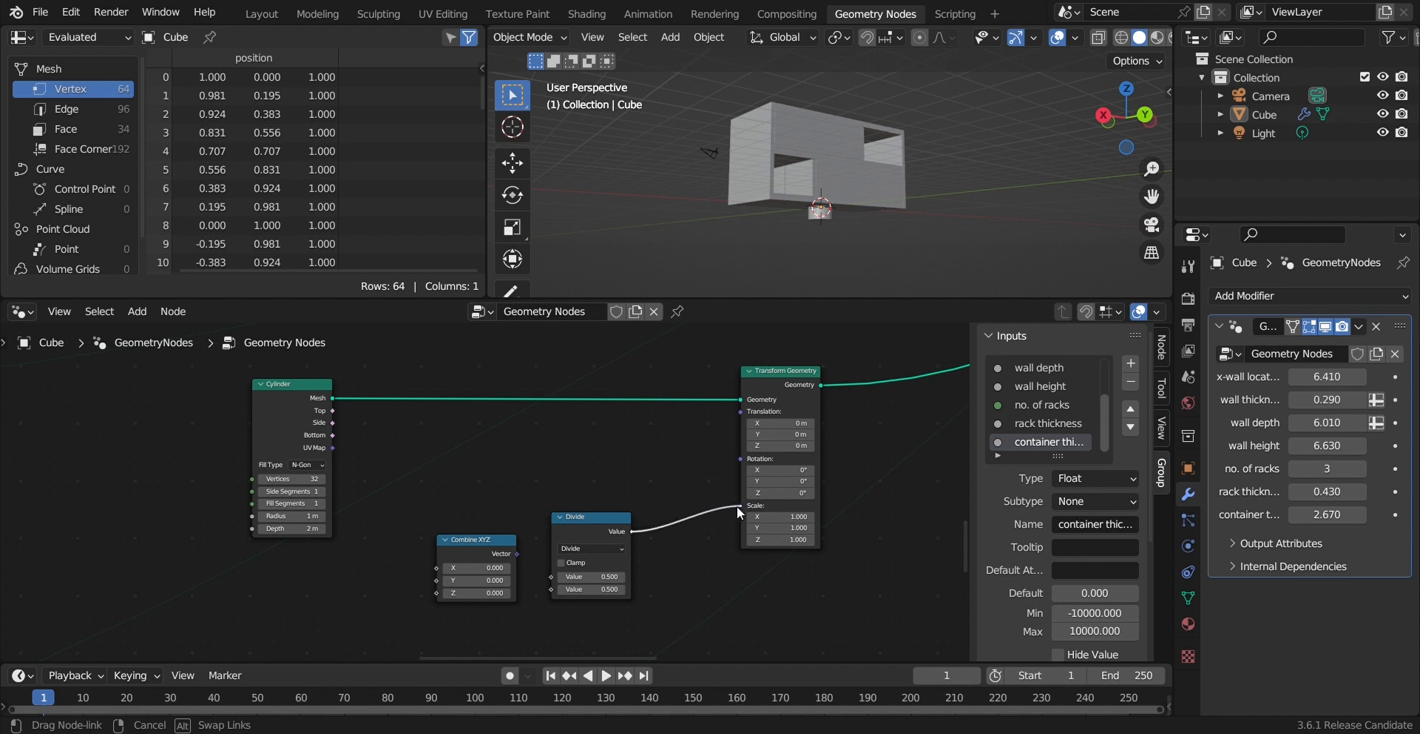
mouse_move(737, 506)
mouse_down()
mouse_move(650, 465)
mouse_move(751, 502)
mouse_move(730, 485)
mouse_move(741, 506)
mouse_up()
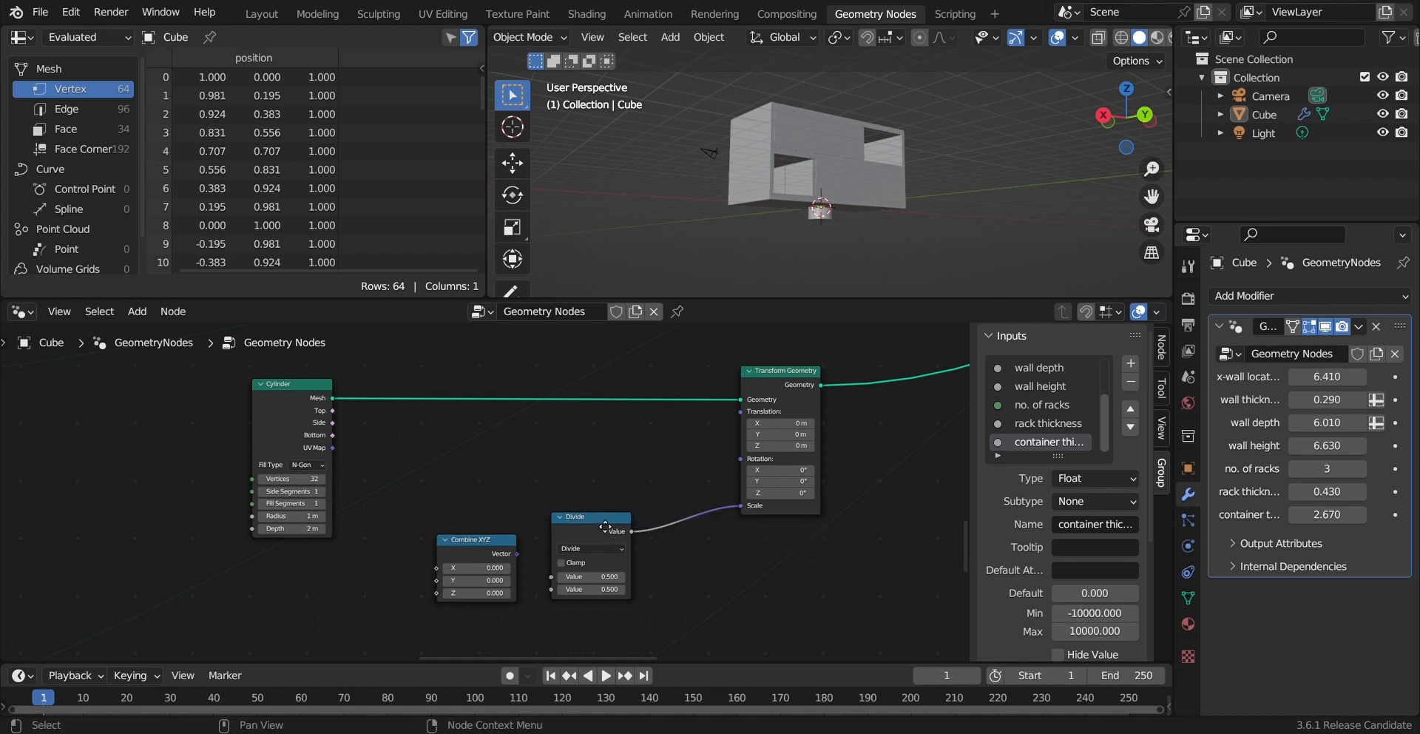
Step: Feed the Combine XYZ vector into the Divide node's first value and set the second value to -2
drag(605, 525, 651, 518)
drag(500, 542, 597, 569)
middle_drag(506, 491, 603, 503)
click(754, 595)
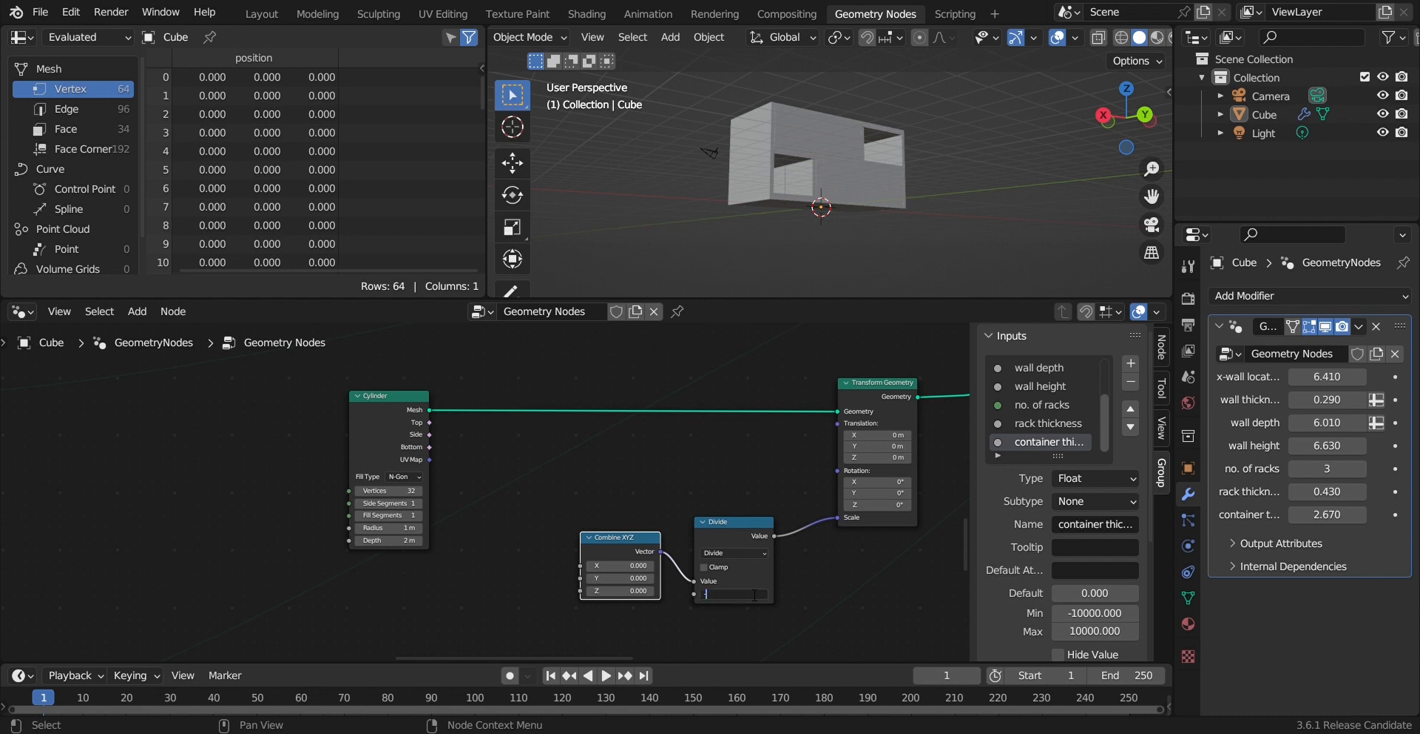
text(-2)
key(Return)
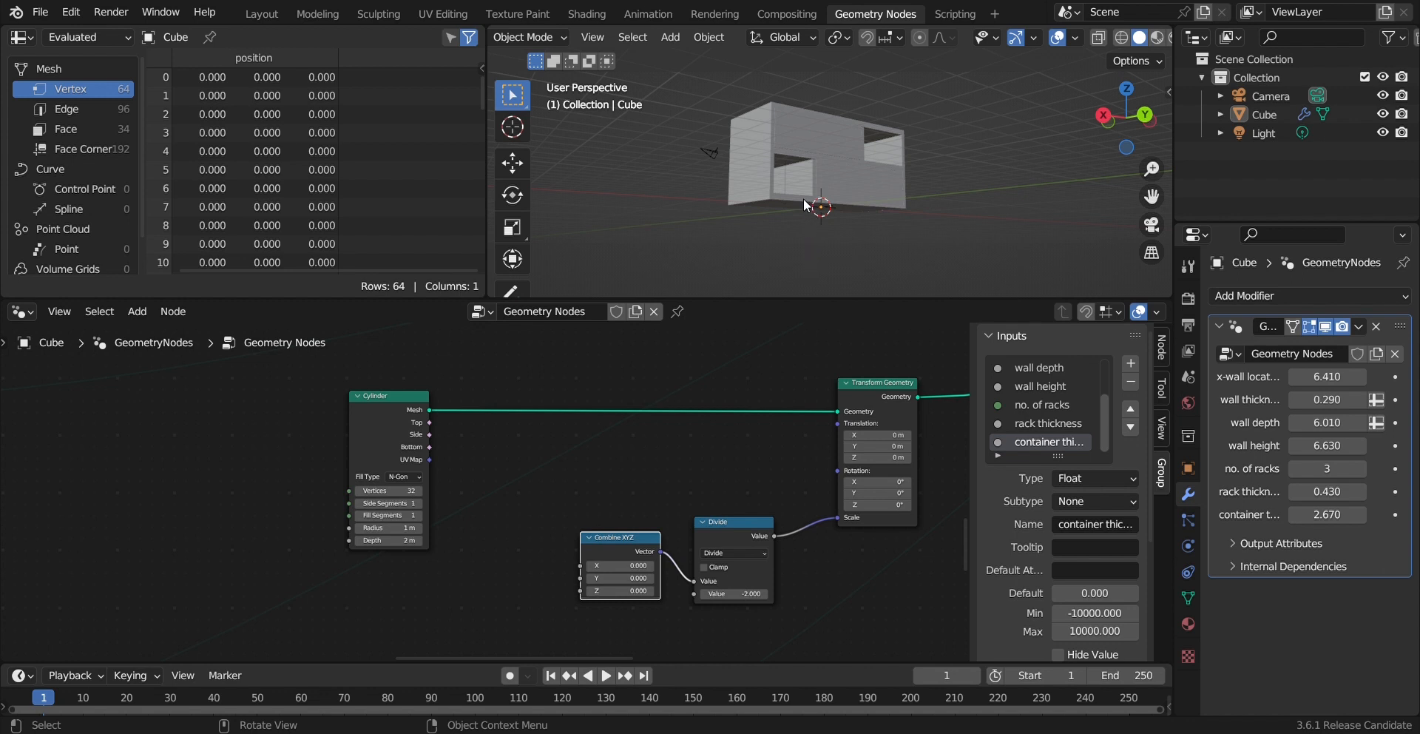
Step: Link the Z input of Combine XYZ to the Group Input node's empty socket to expose it as a modifier parameter
drag(580, 591, 228, 433)
scroll(646, 551, down, 4)
middle_drag(629, 544, 718, 562)
scroll(543, 499, up, 6)
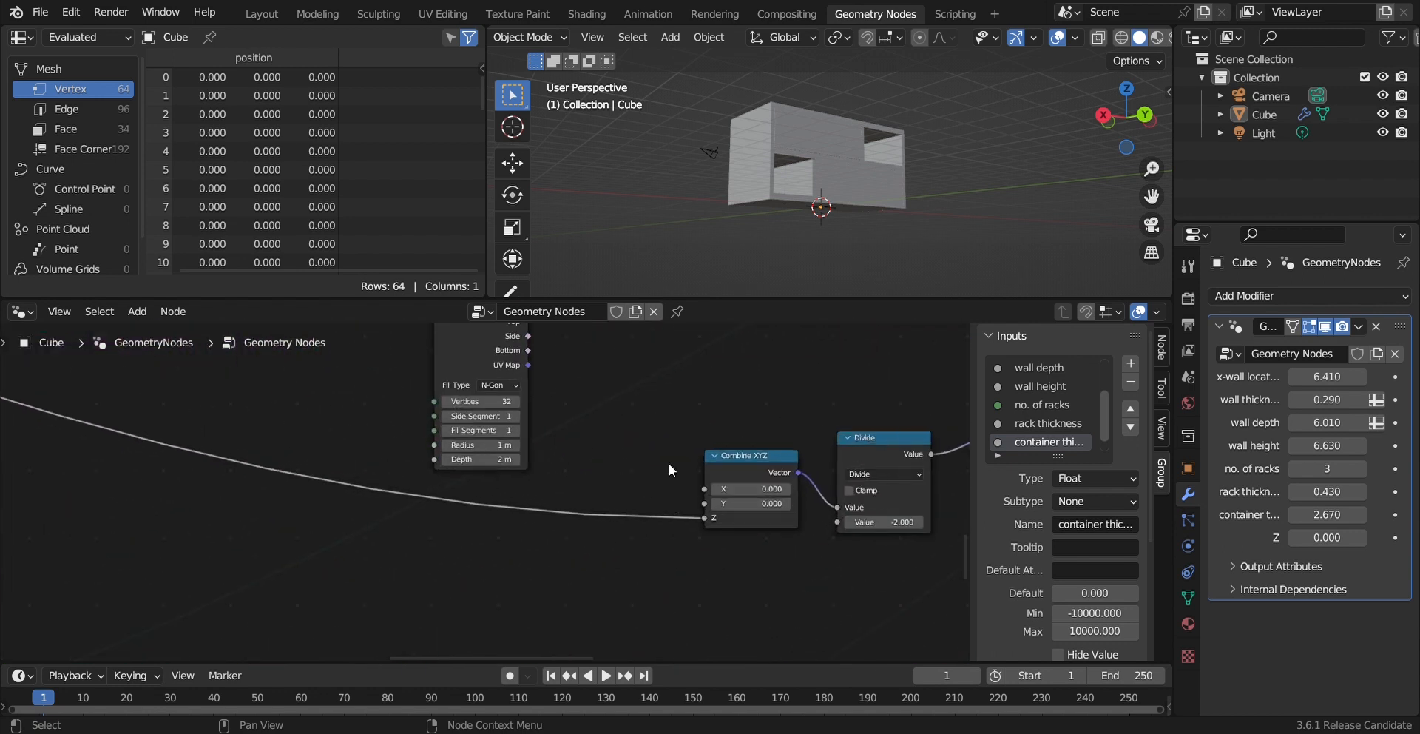
Step: Set both the X and Y values of the Combine XYZ node to 1
scroll(669, 463, up, 1)
middle_drag(669, 463, 620, 527)
click(715, 557)
text(1)
key(Return)
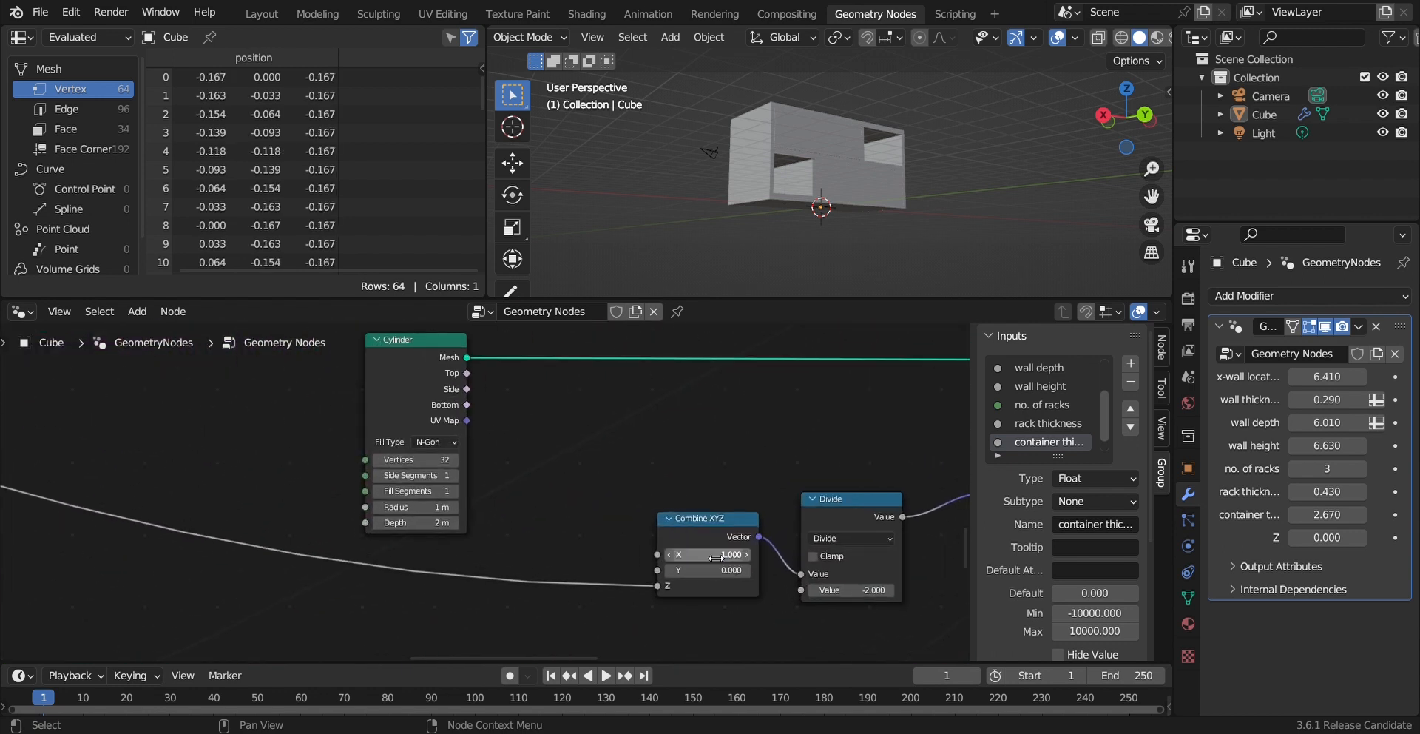
click(725, 571)
text(1)
key(Return)
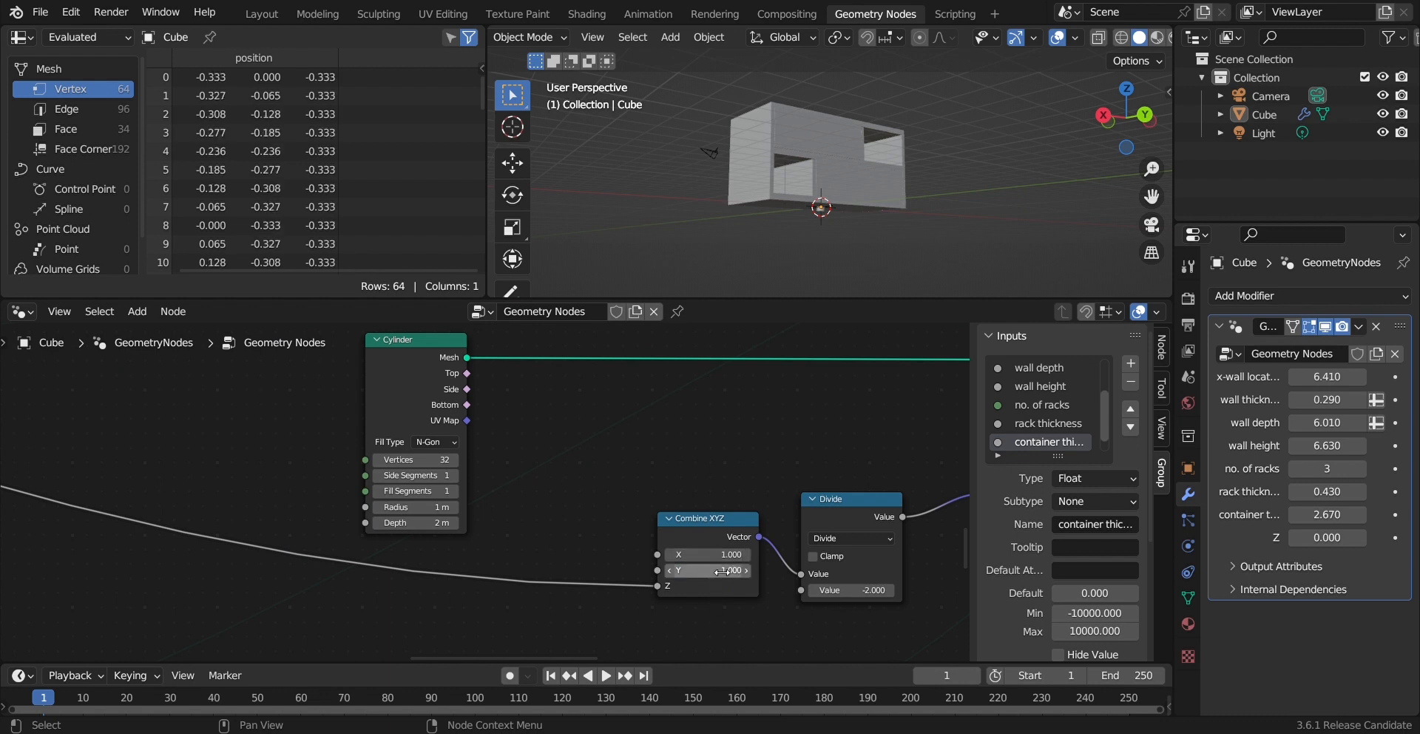
Step: Turn on X-ray display in the viewport and view the shelf and cylinder from the front
scroll(827, 188, up, 3)
middle_drag(827, 188, 1062, 158)
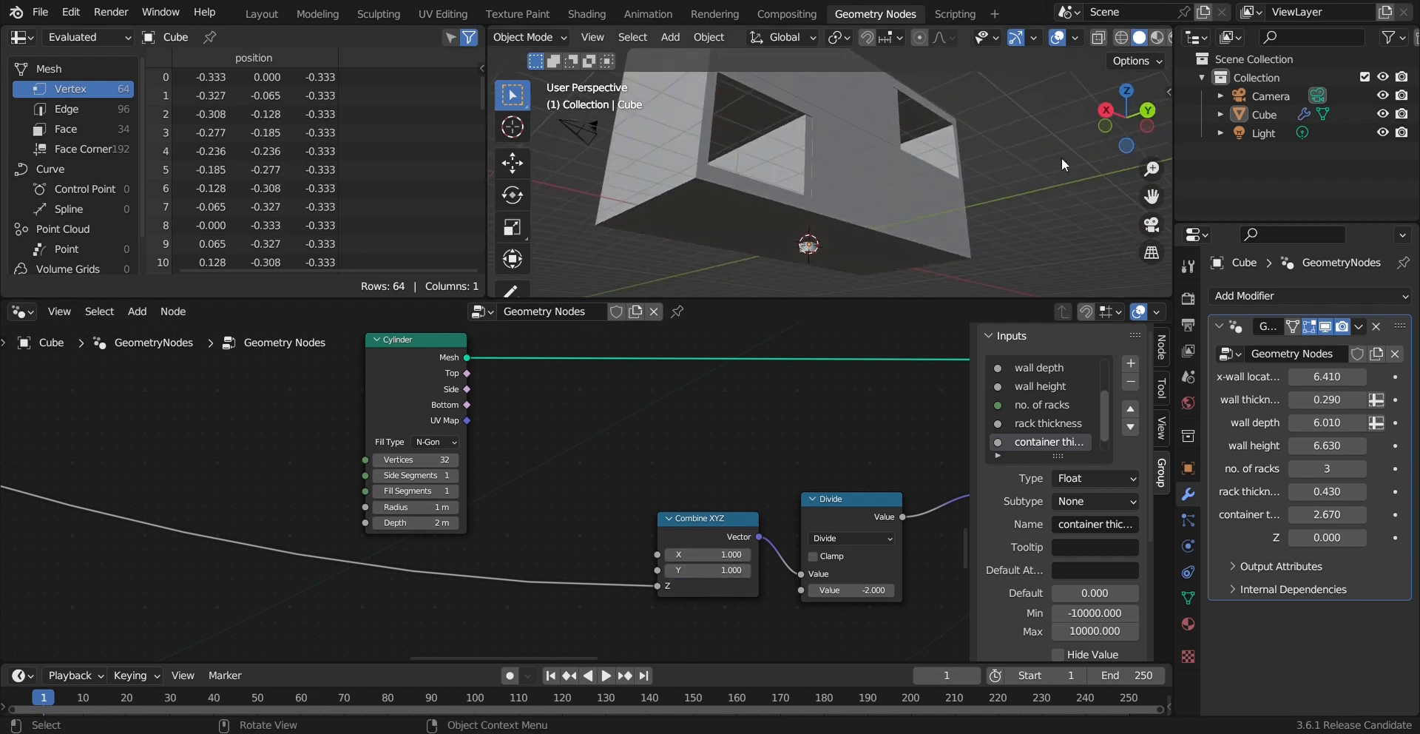
click(1099, 38)
middle_drag(864, 212, 769, 286)
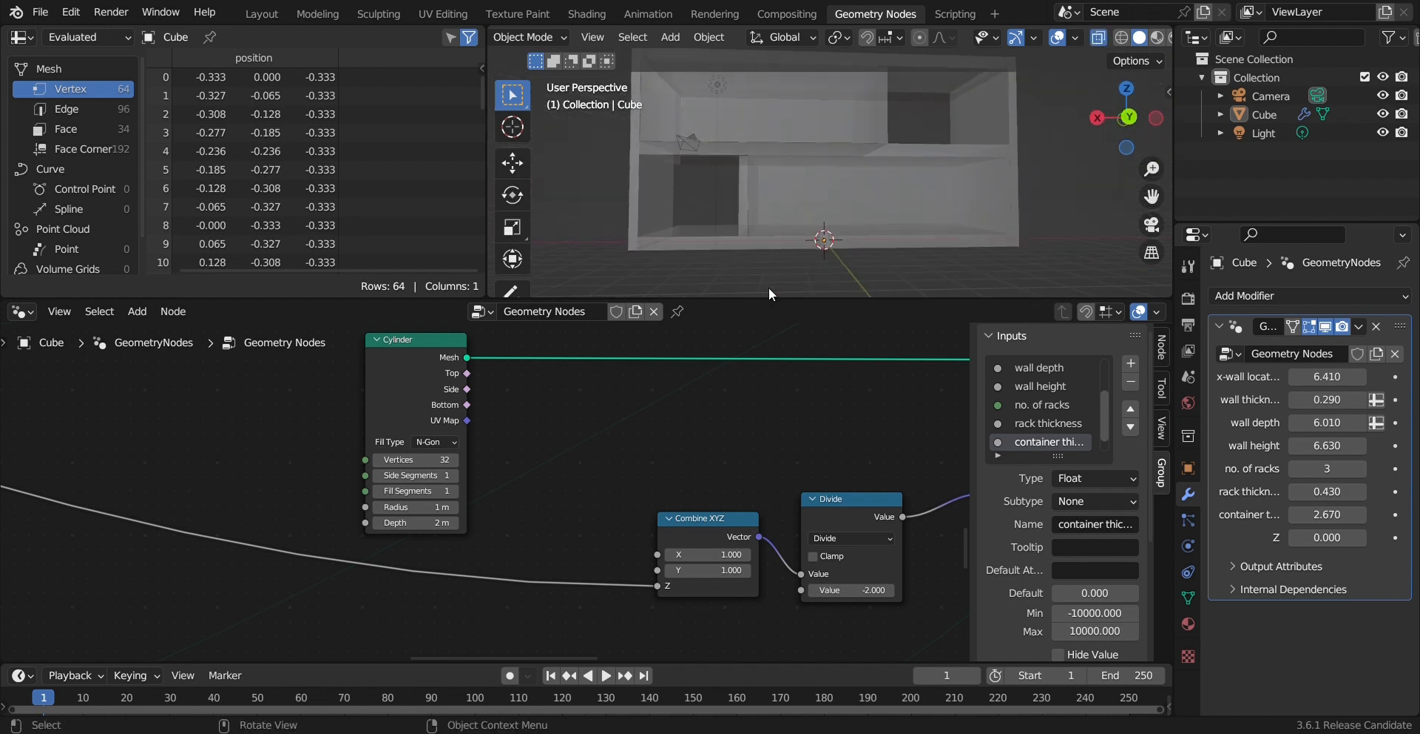
Step: Try shifting the cylinder along X with the Transform Geometry translation, and reset the value to 0
scroll(664, 434, down, 1)
middle_drag(664, 433, 462, 459)
drag(710, 422, 740, 422)
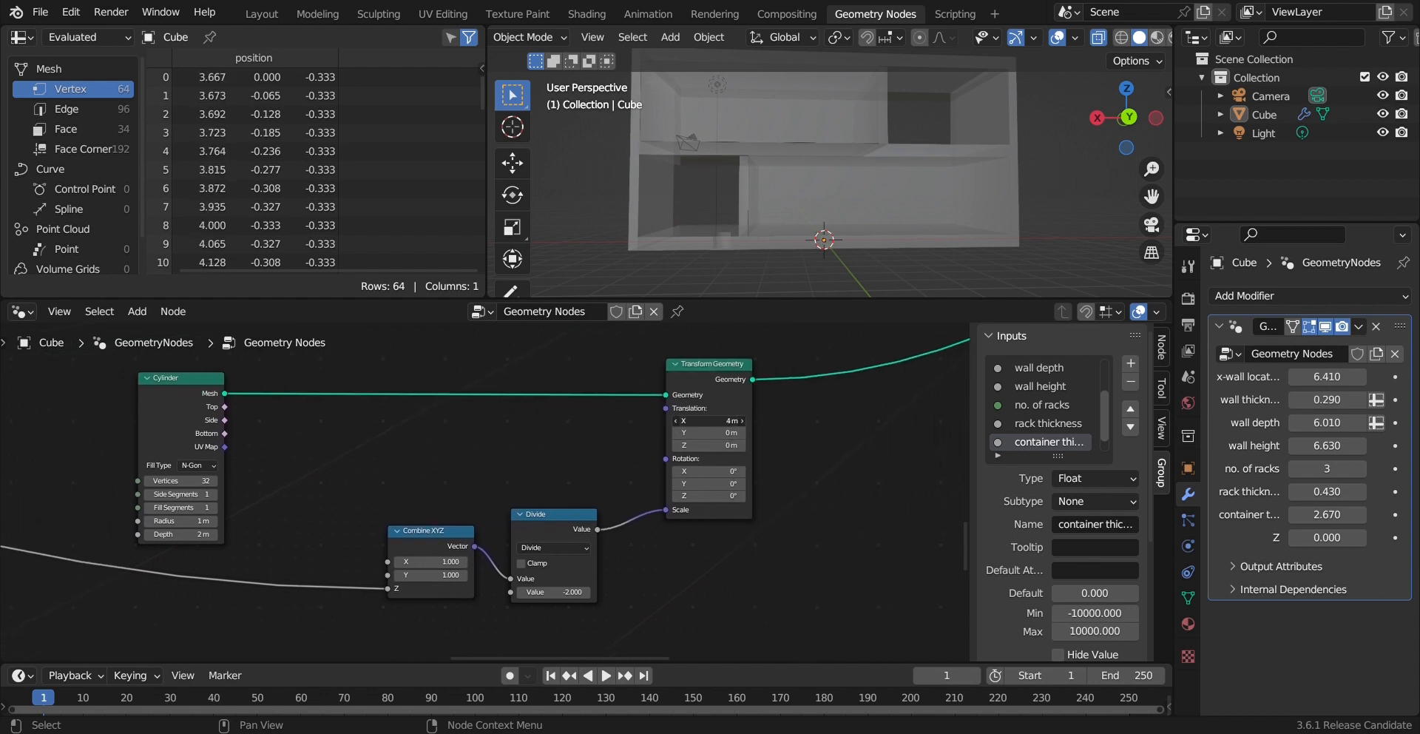
click(709, 426)
text(0)
key(Return)
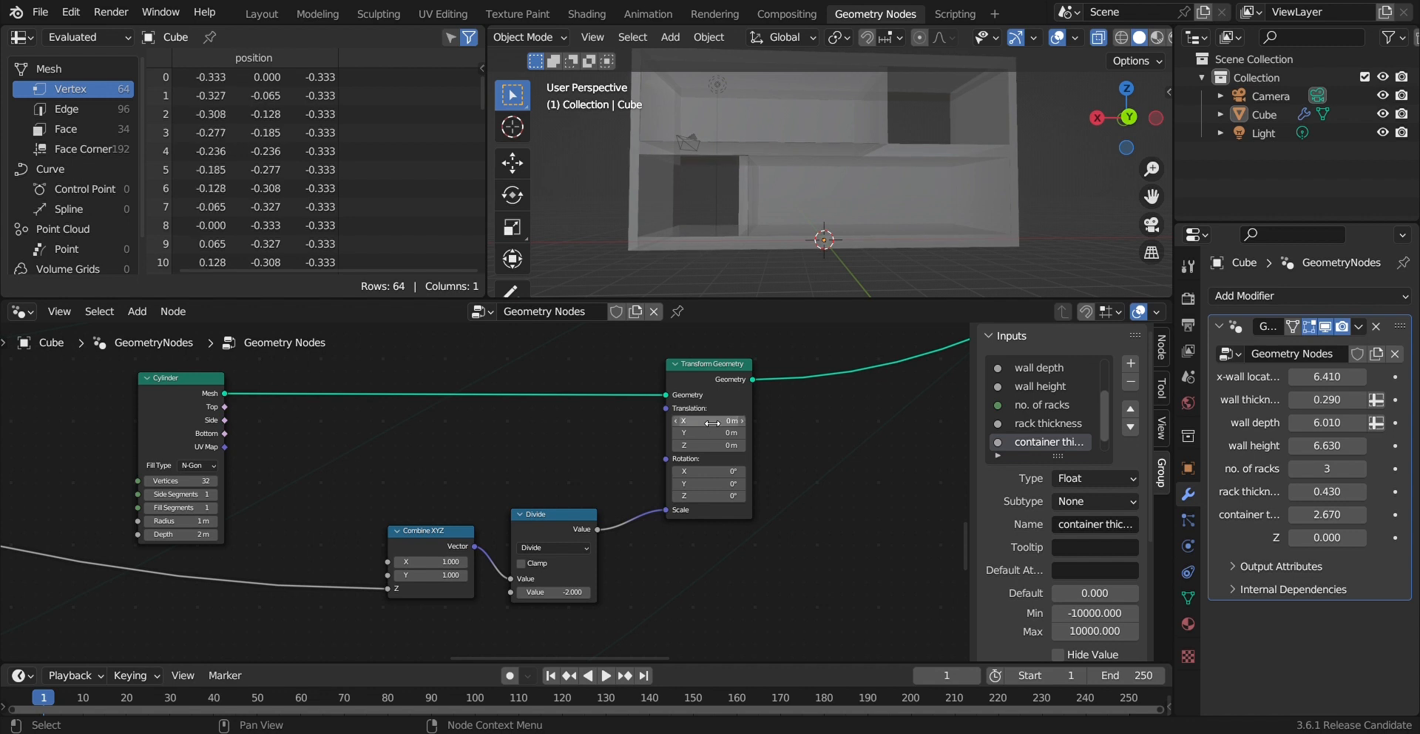
Step: Try a different X value on the Combine XYZ node, and return it to 1
mouse_move(432, 569)
mouse_down()
mouse_move(532, 569)
mouse_move(449, 569)
mouse_up()
click(435, 564)
text(1)
key(Return)
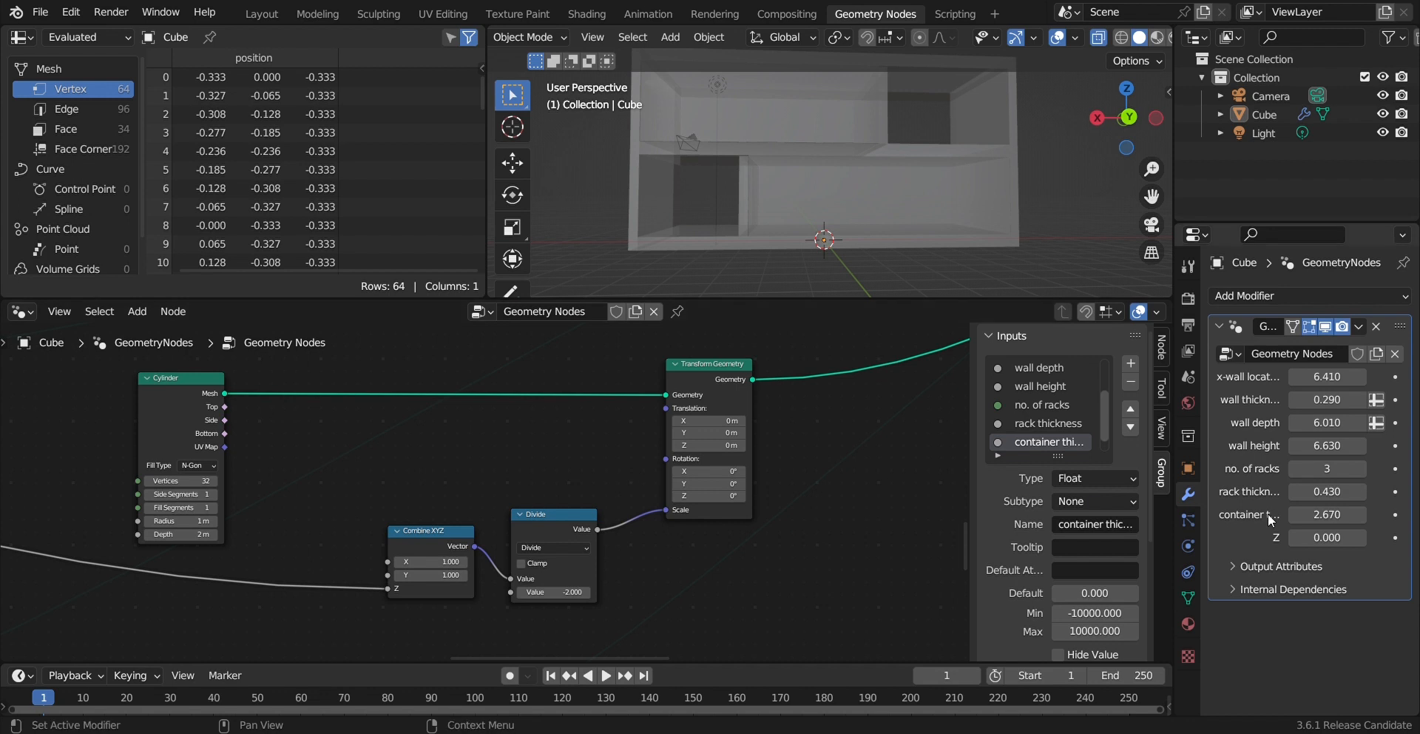
Step: Try a different value for the modifier's exposed Z parameter, and reset it to 0
drag(1327, 538, 1379, 538)
click(1342, 537)
text(0)
key(Return)
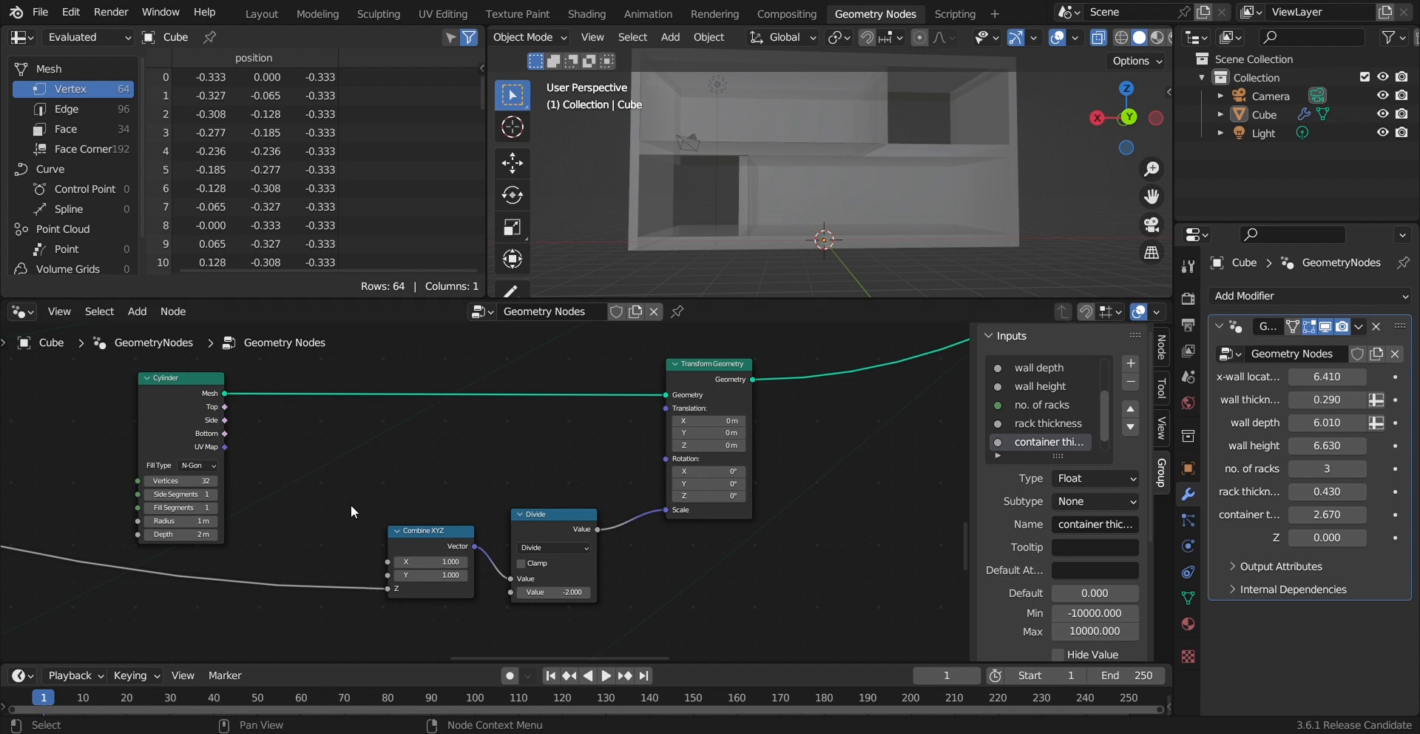
Step: Save the Blender file
scroll(292, 450, down, 1)
middle_drag(296, 467, 457, 463)
scroll(457, 463, up, 4)
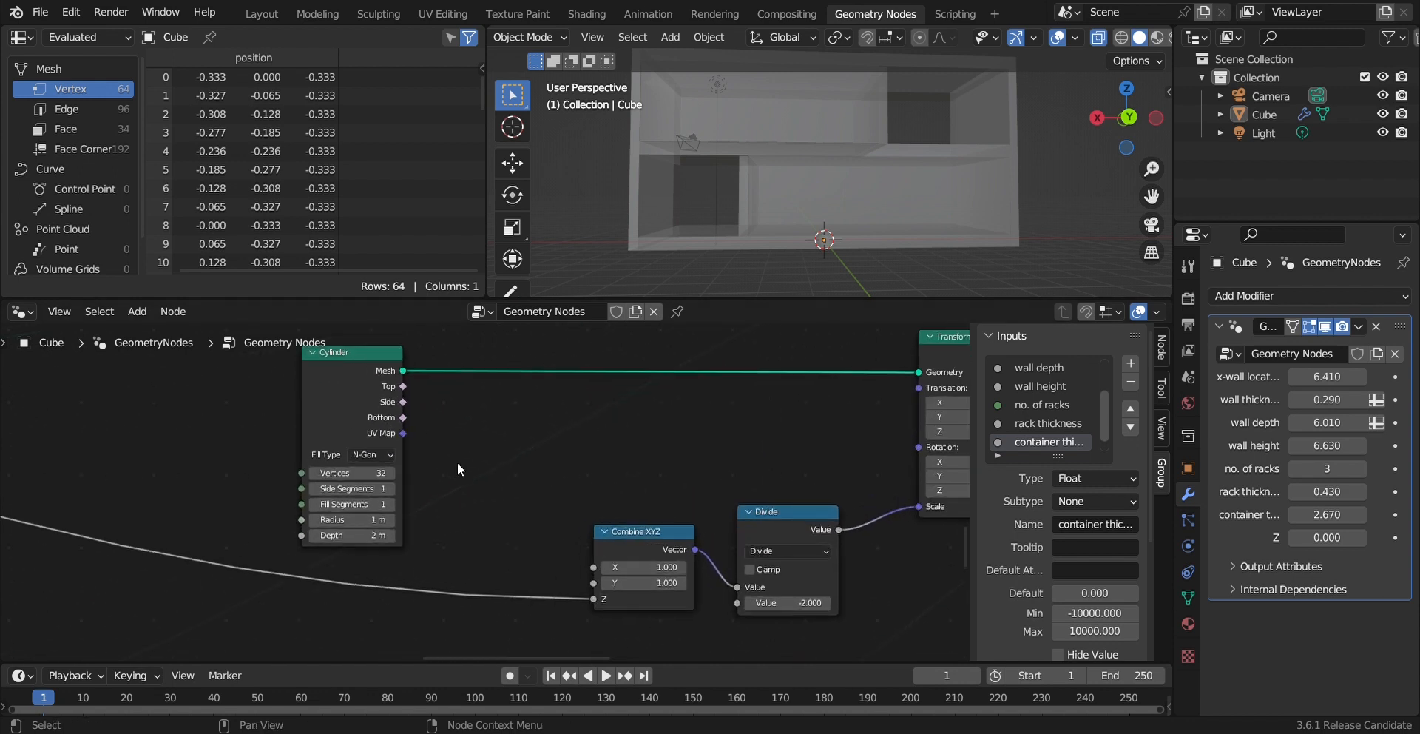
scroll(457, 463, down, 2)
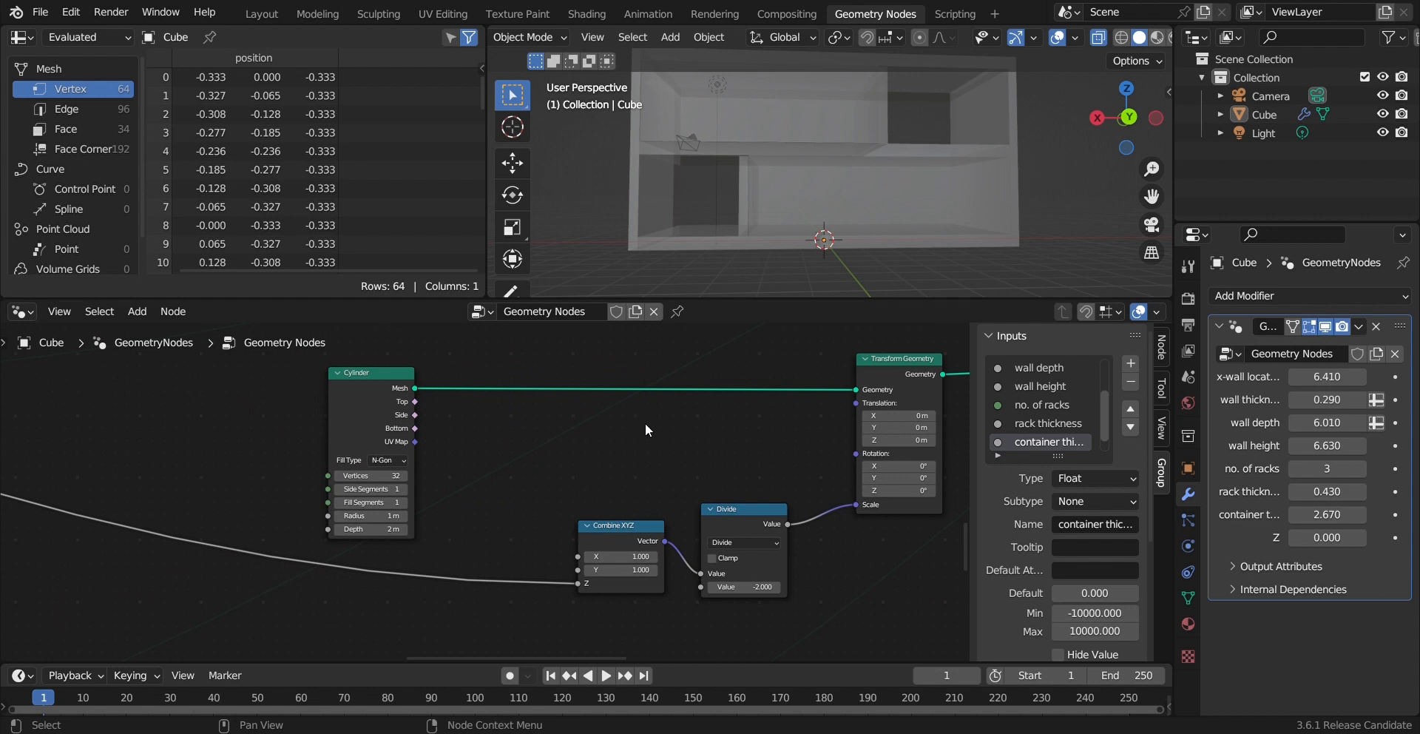
key(ctrl+s)
Step: Cut the Divide link to Scale, move Combine XYZ and Divide ahead of the Cylinder node, and connect Divide to its Depth
ctrl+right_drag(811, 477, 758, 548)
middle_drag(624, 509, 688, 512)
drag(695, 527, 229, 487)
drag(814, 522, 393, 531)
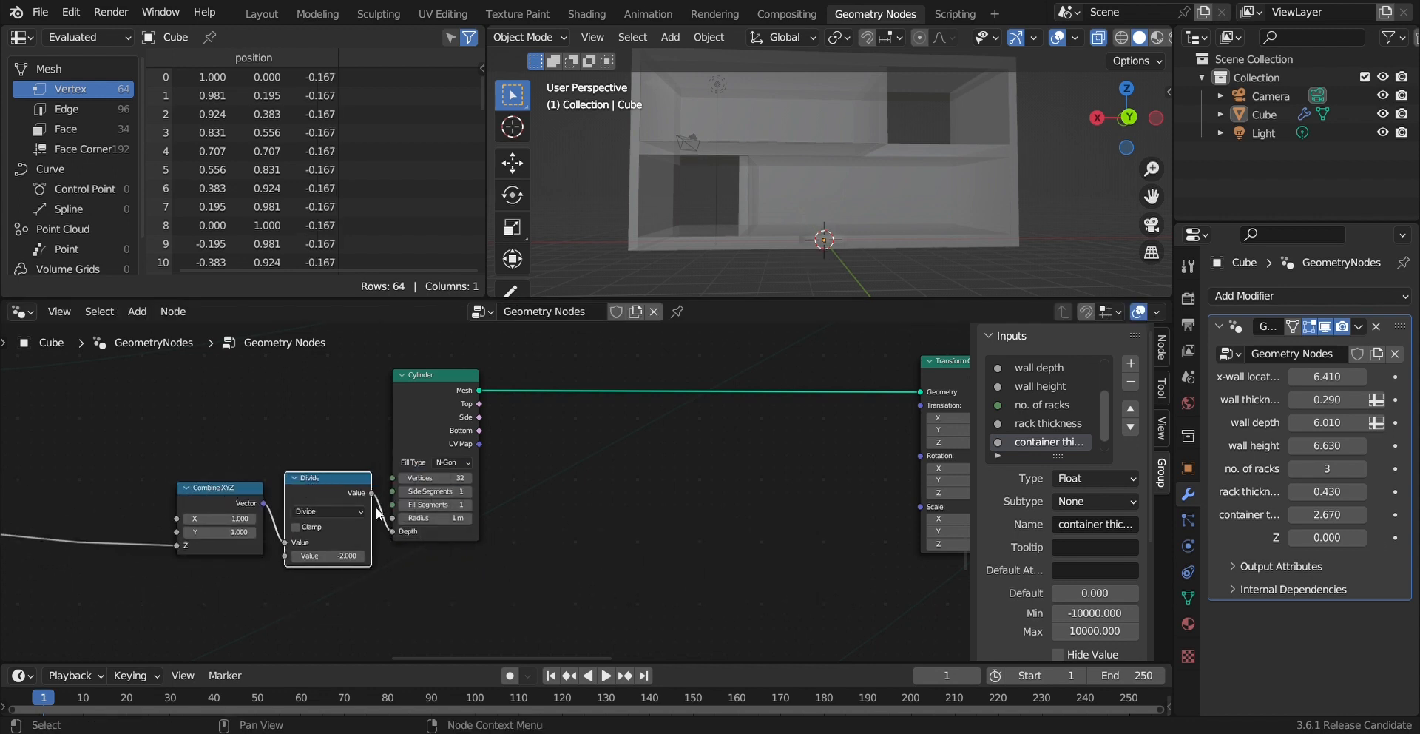
Step: Set the Combine XYZ node's X value to 14.2 and its Y value to 1
middle_drag(821, 236, 866, 222)
mouse_move(215, 519)
mouse_down()
mouse_move(253, 518)
mouse_move(187, 527)
mouse_move(199, 527)
mouse_up()
click(236, 532)
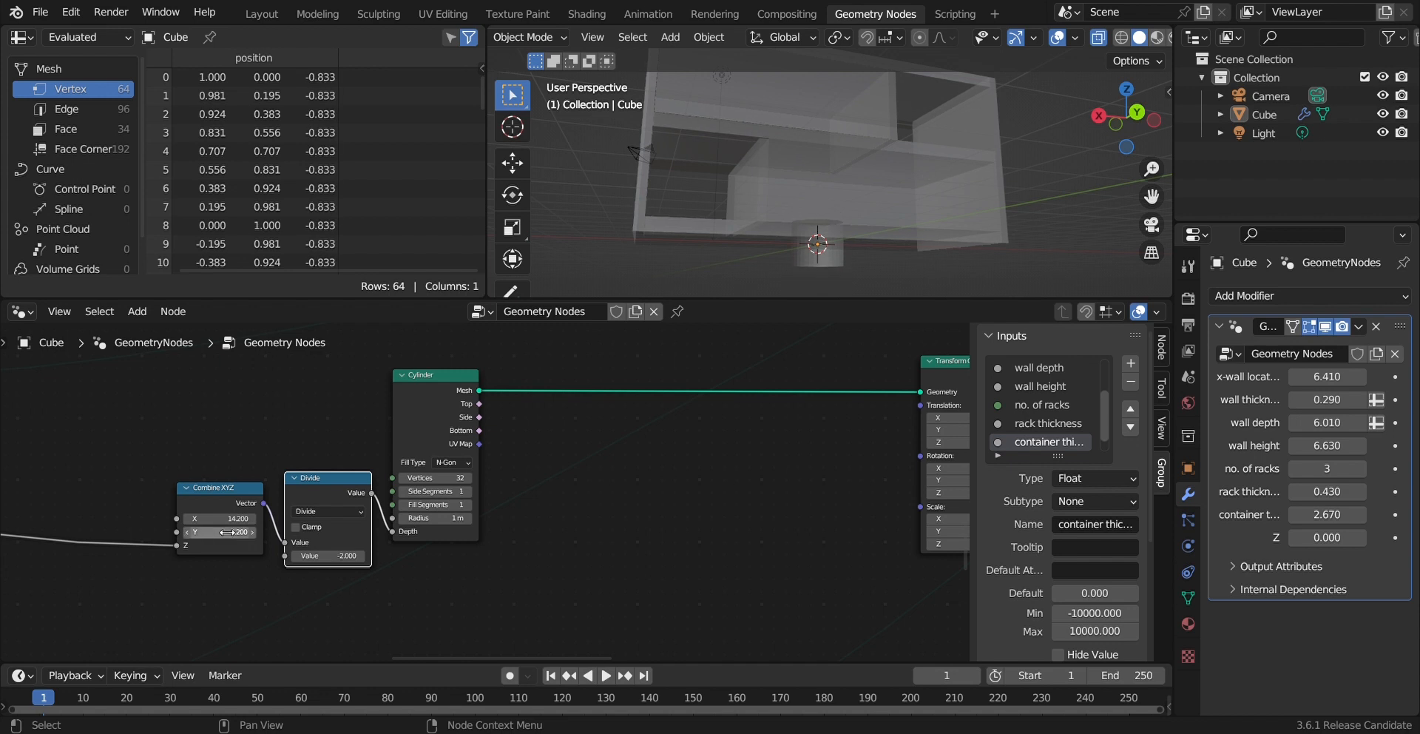
text(1)
key(Return)
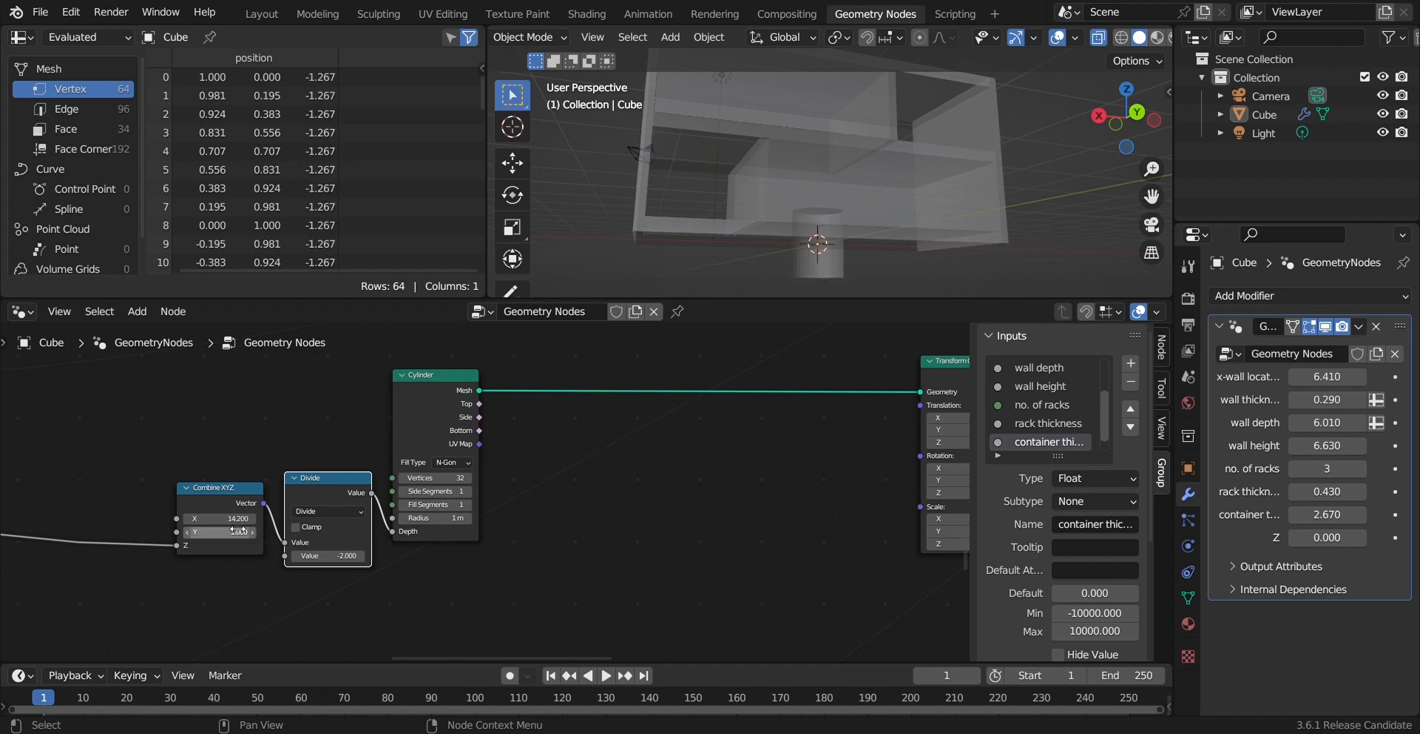
Step: Set the Combine XYZ node's X value to 1
click(233, 522)
text(1)
key(Return)
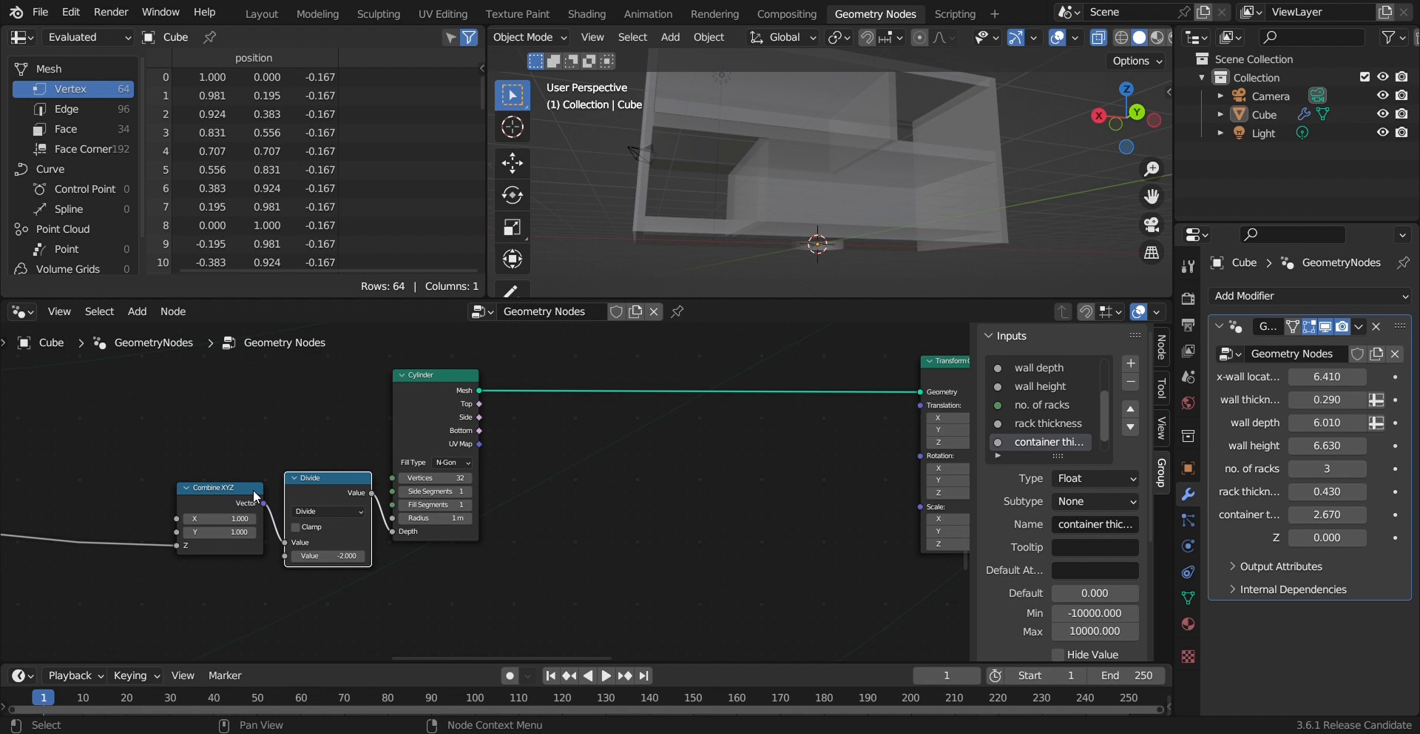
scroll(253, 490, down, 1)
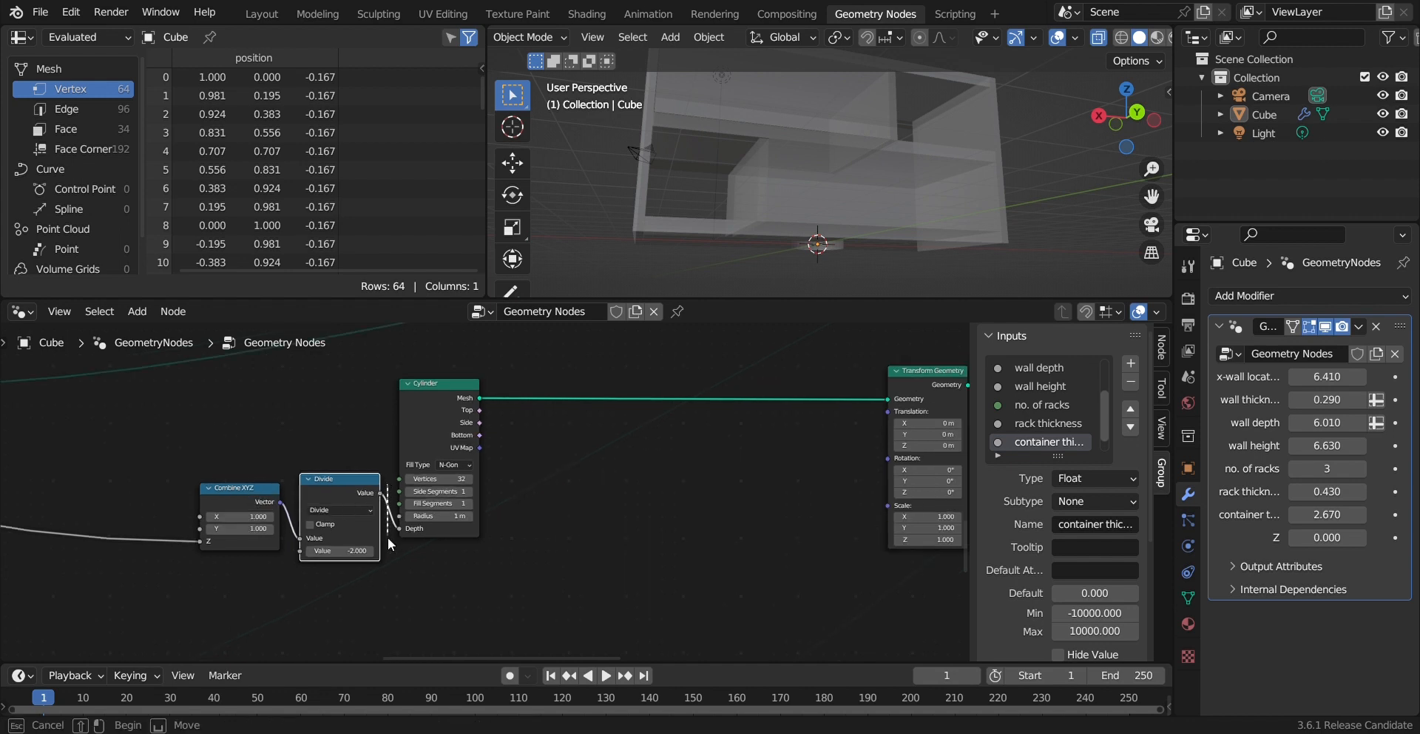
Step: Move Divide from the Cylinder's Depth to the Transform Geometry node's Translation, and place Combine XYZ just ahead of it
ctrl+right_drag(388, 497, 386, 550)
drag(362, 481, 886, 415)
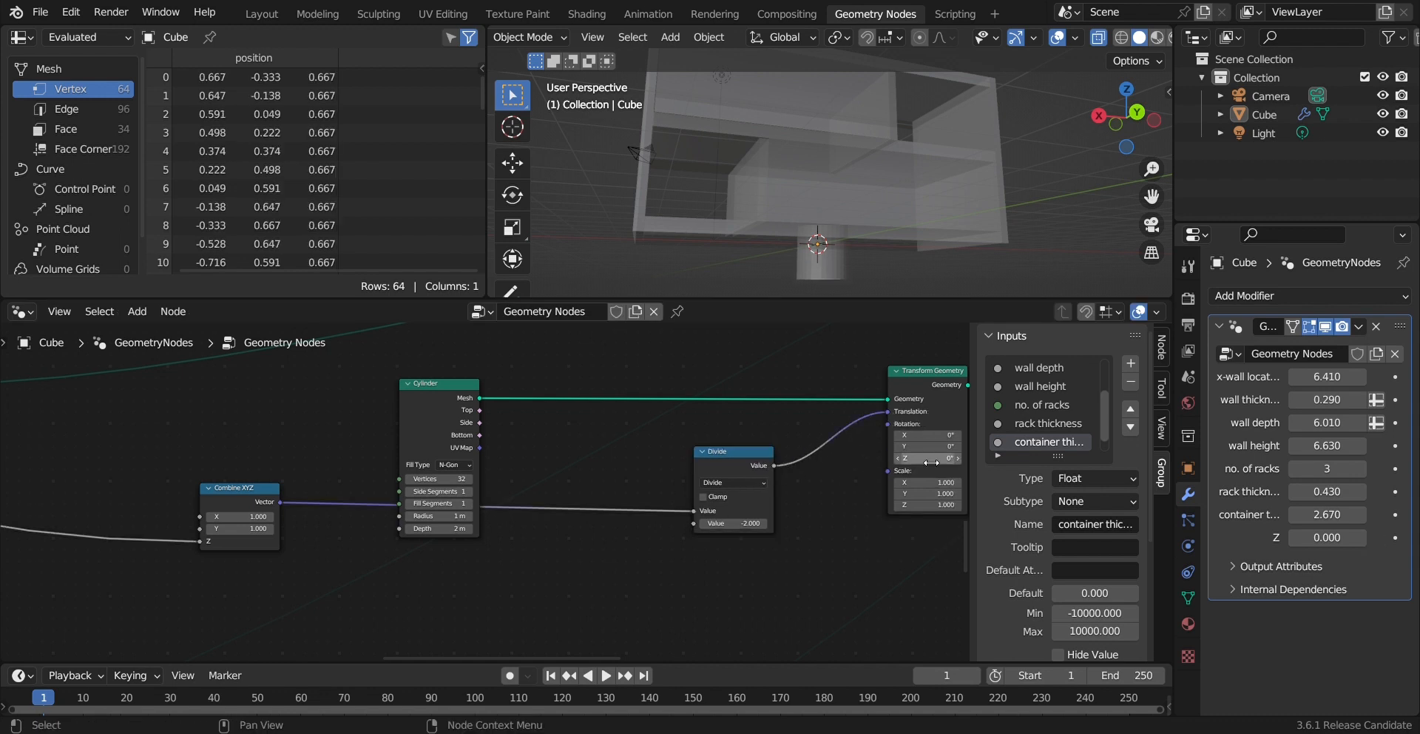
drag(248, 491, 677, 537)
key(minus)
Step: Try other X values on the Combine XYZ node, and set both its X and Y to 0
scroll(810, 196, down, 3)
middle_drag(812, 214, 787, 237)
drag(650, 524, 667, 524)
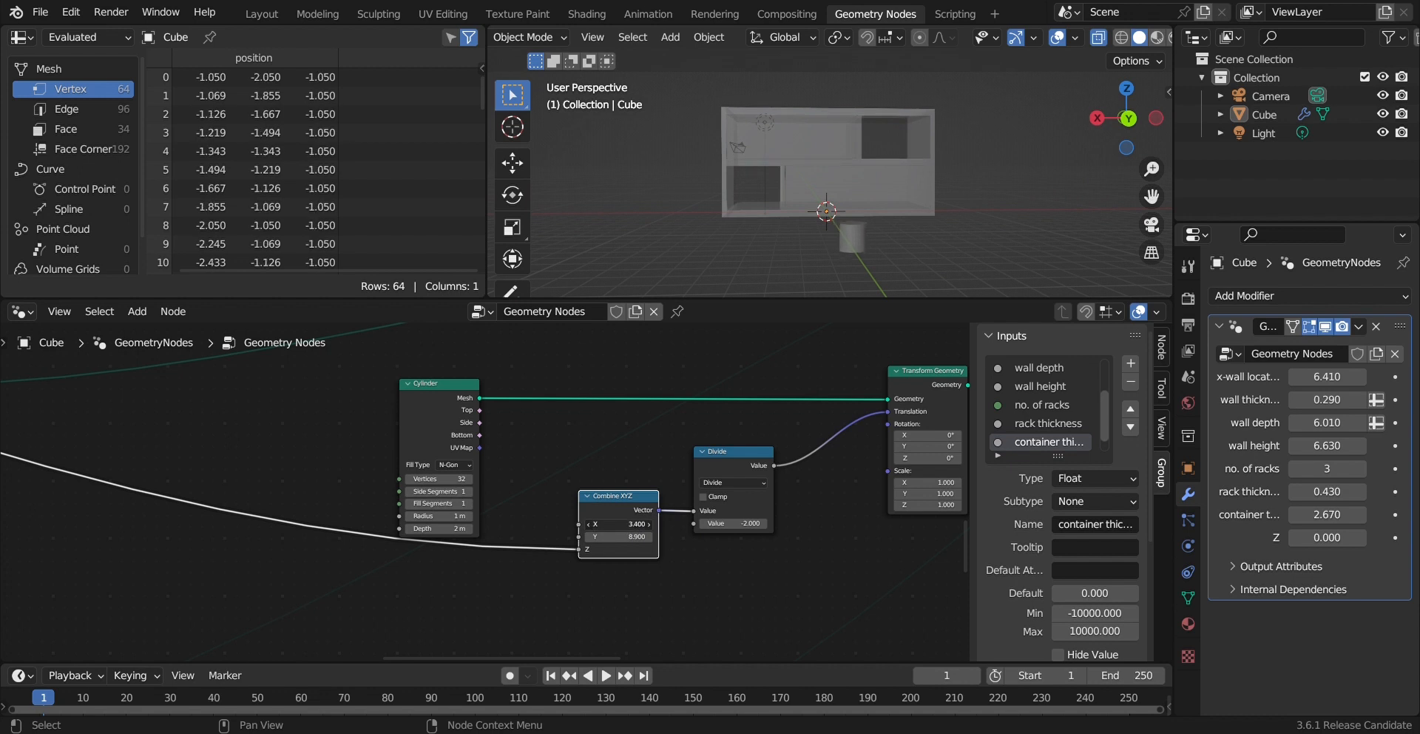
click(618, 524)
text(5.2)
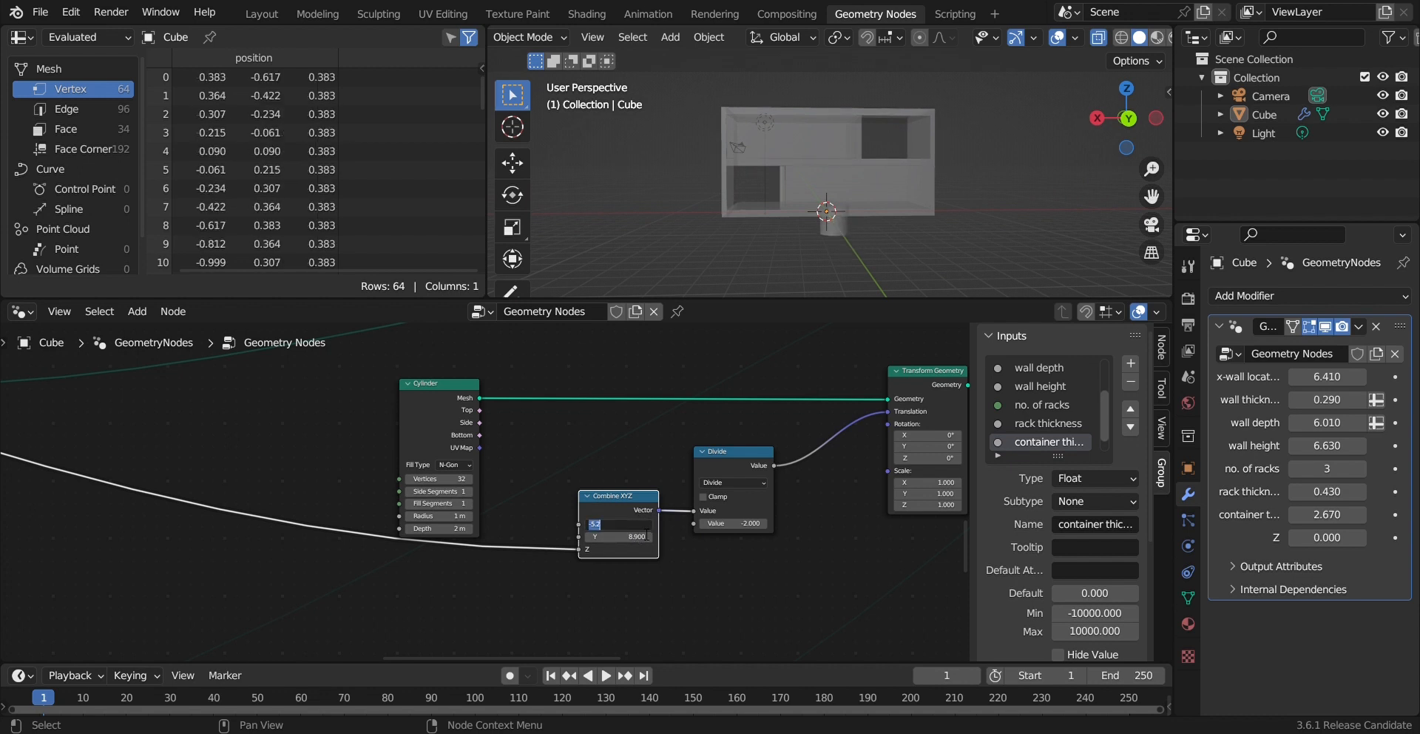
text(0)
key(Return)
click(618, 536)
text(0)
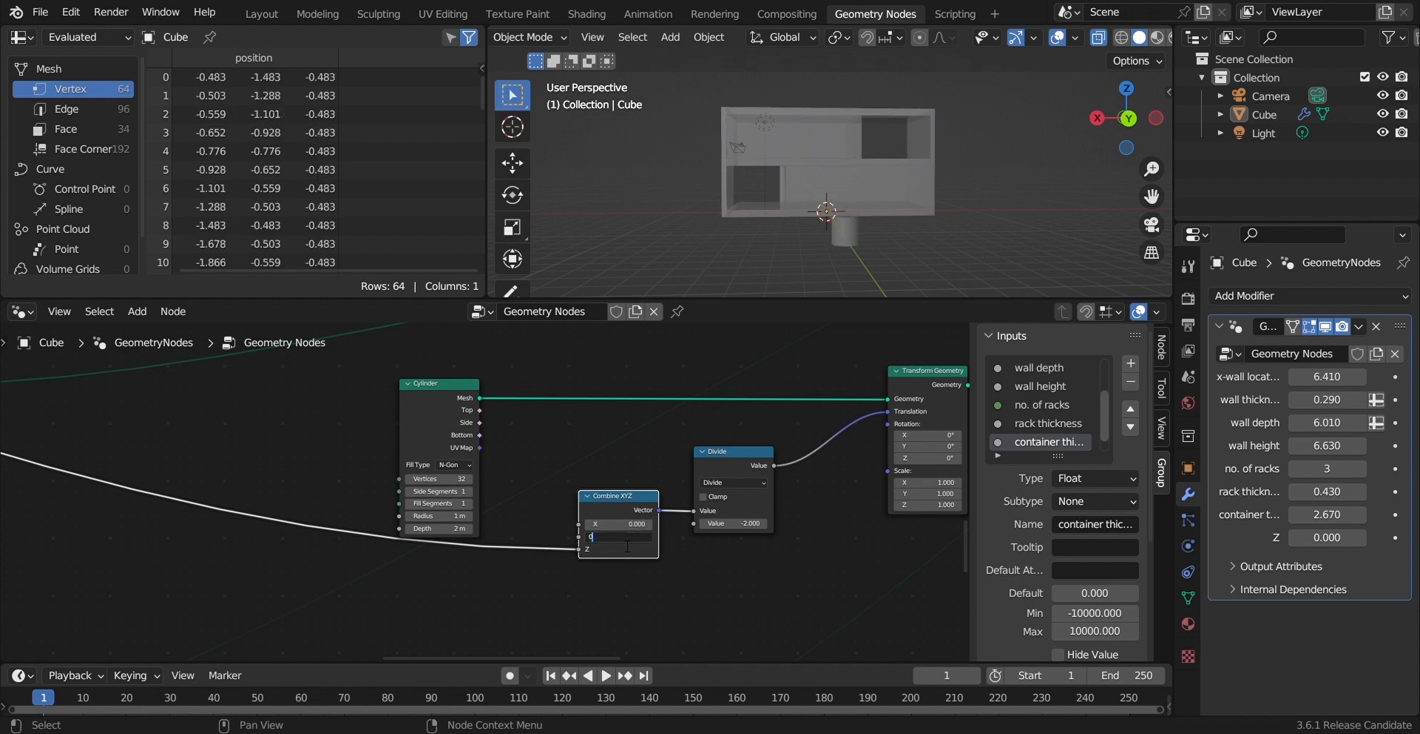
key(Return)
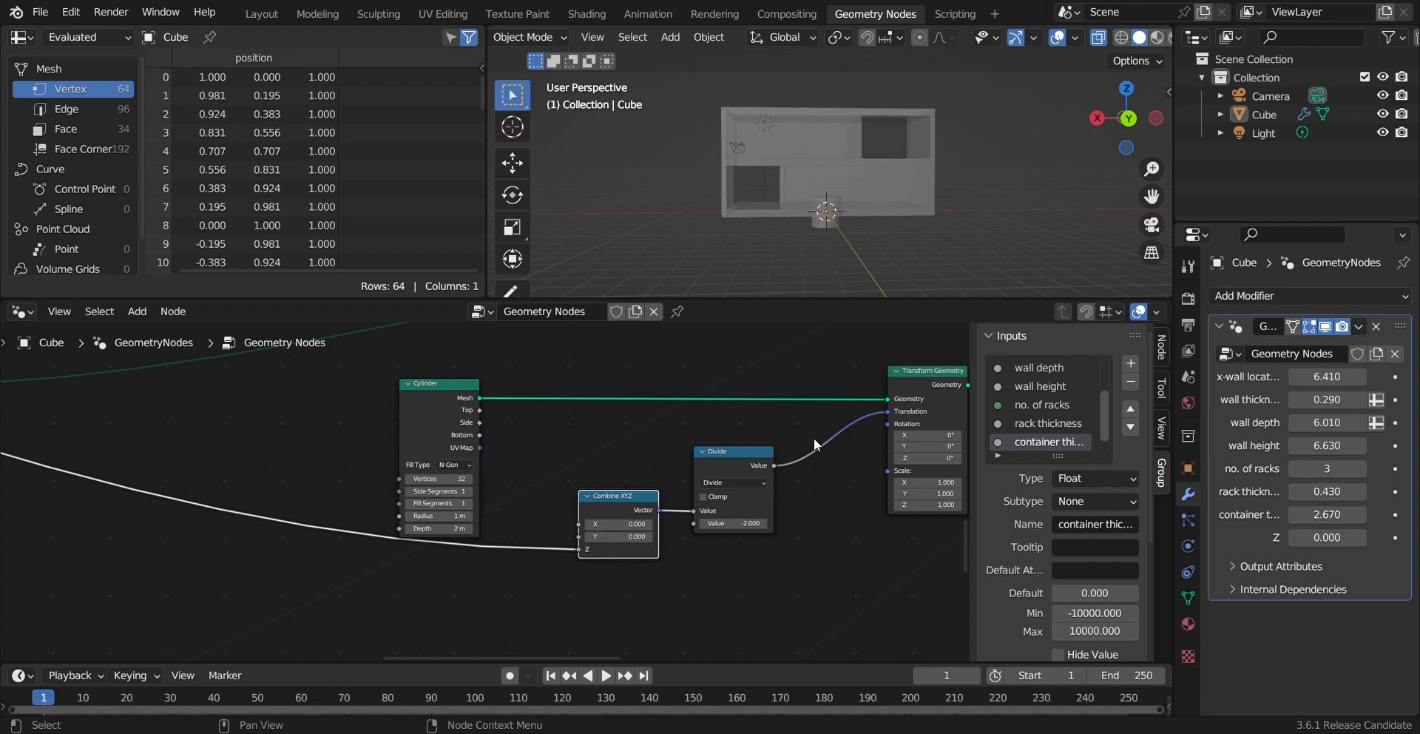
Step: Cut the link between Divide and the Transform Geometry node's Translation, and save the file
ctrl+right_drag(818, 421, 828, 477)
key(ctrl+s)
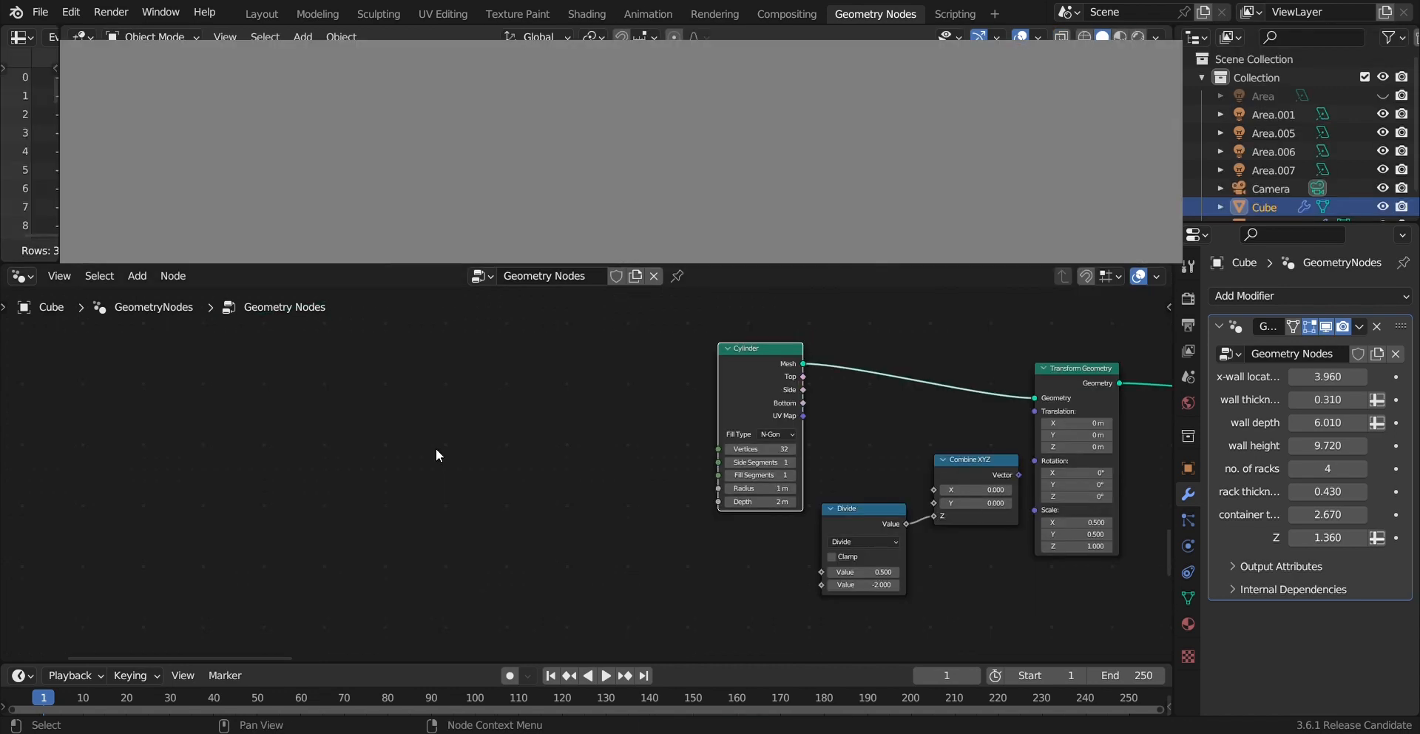
Step: Connect the Cylinder node's Depth to the Z output of the Group Input node
middle_drag(631, 392, 453, 409)
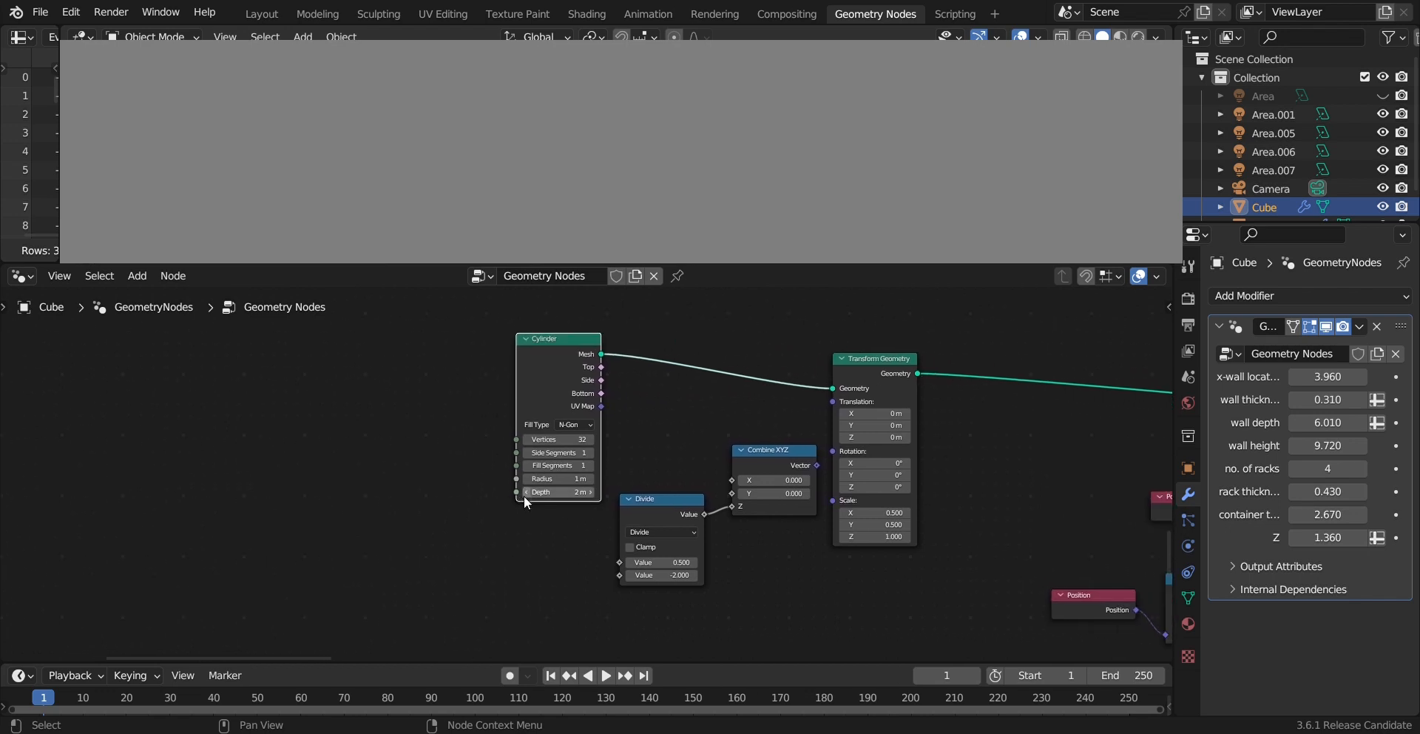
drag(516, 492, 39, 378)
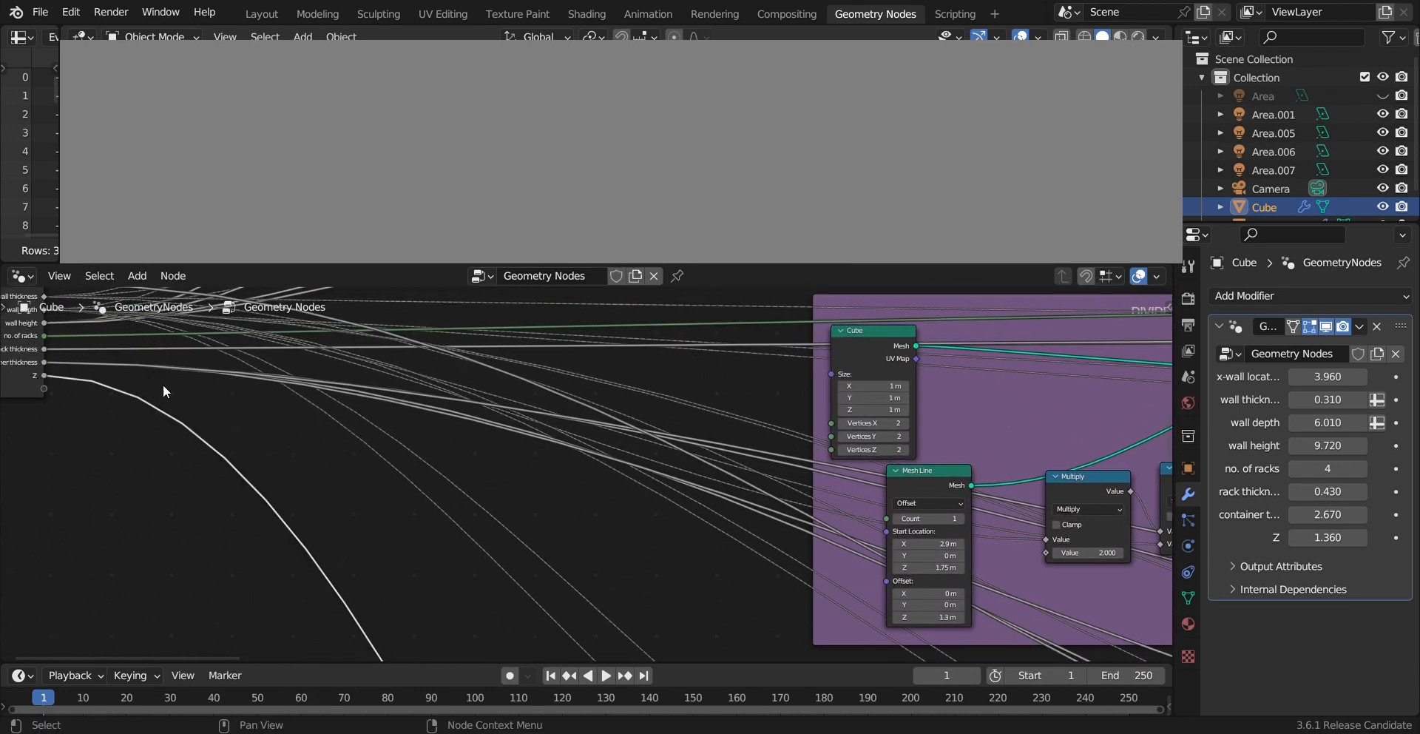
scroll(421, 466, down, 3)
middle_drag(569, 594, 538, 444)
middle_drag(524, 514, 577, 368)
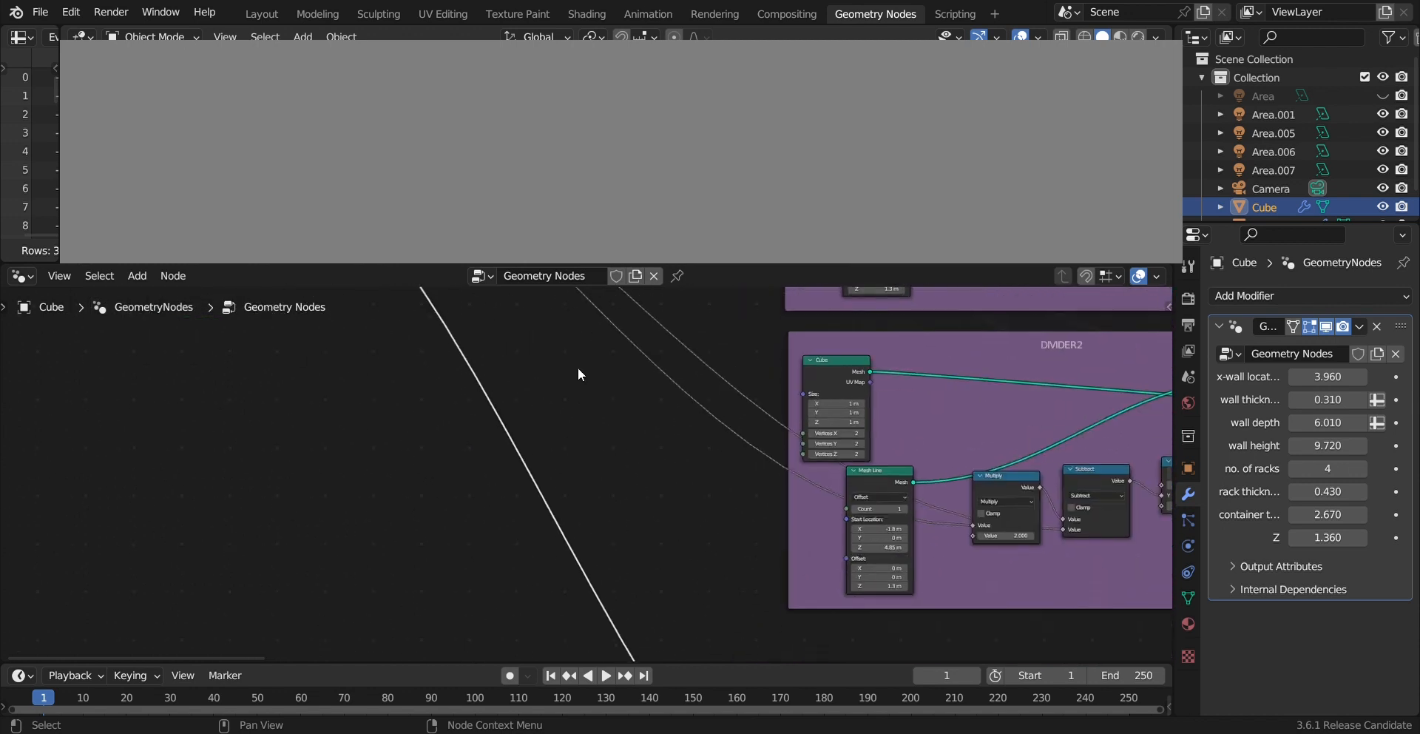
middle_drag(657, 588, 669, 457)
middle_drag(796, 598, 718, 474)
middle_drag(807, 535, 771, 417)
middle_drag(887, 511, 819, 477)
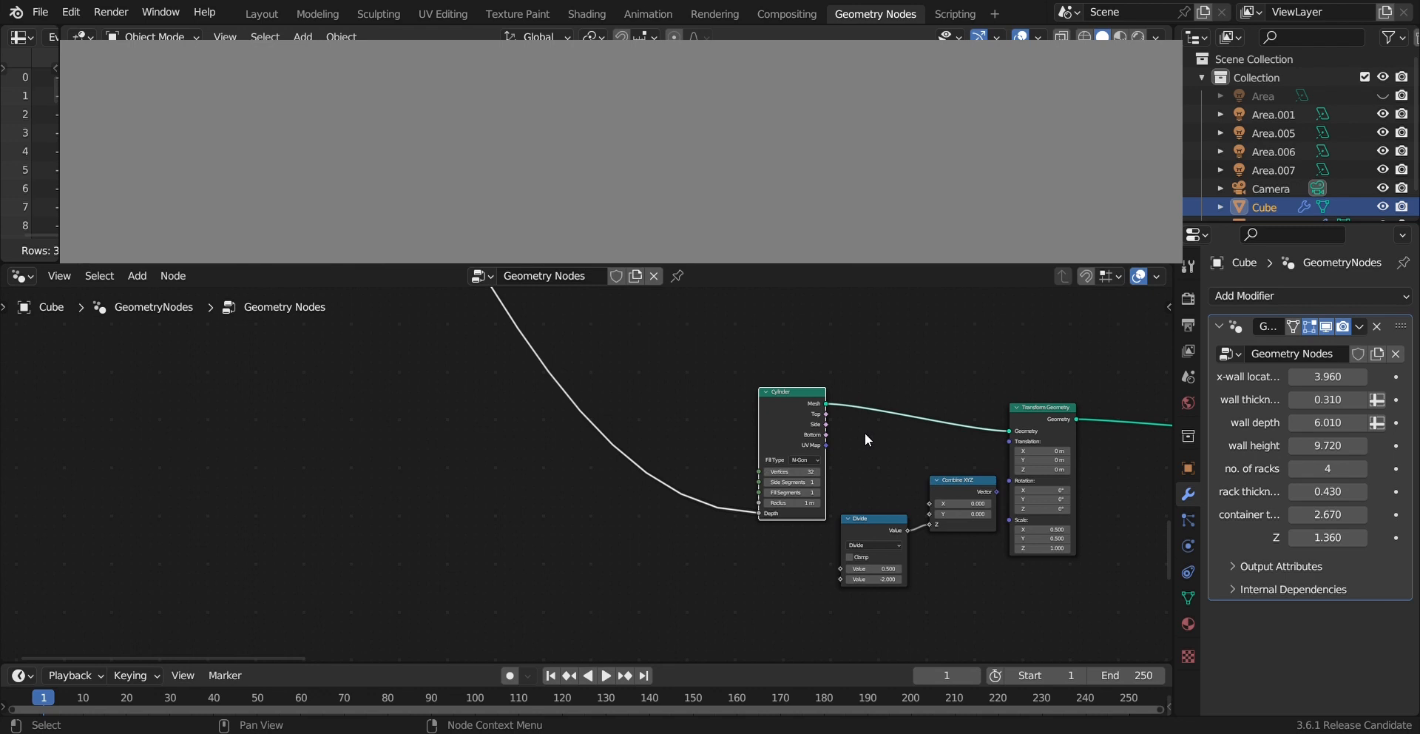
Step: Use the Divide operation with a second value of -2 on the math node below the Cylinder node
key(a)
drag(1043, 406, 903, 381)
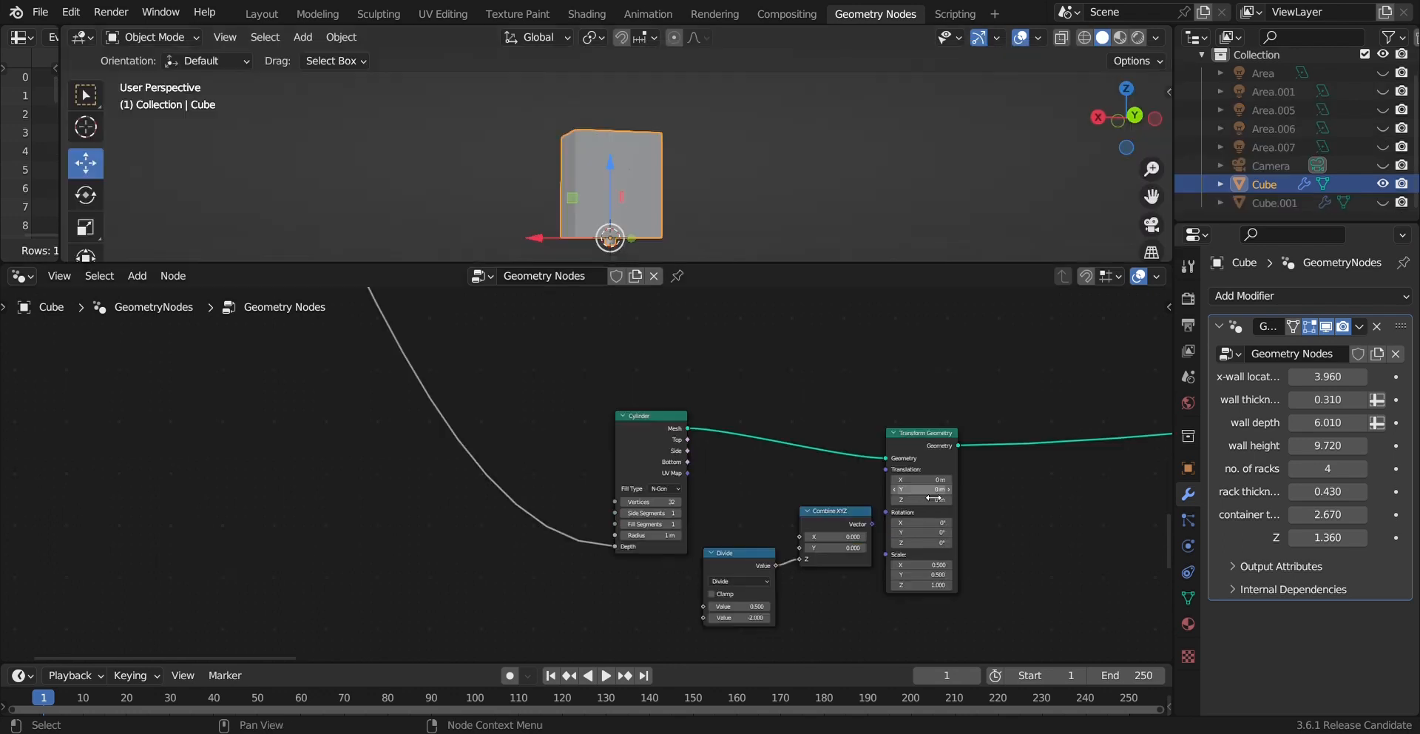
scroll(904, 468, left, 5)
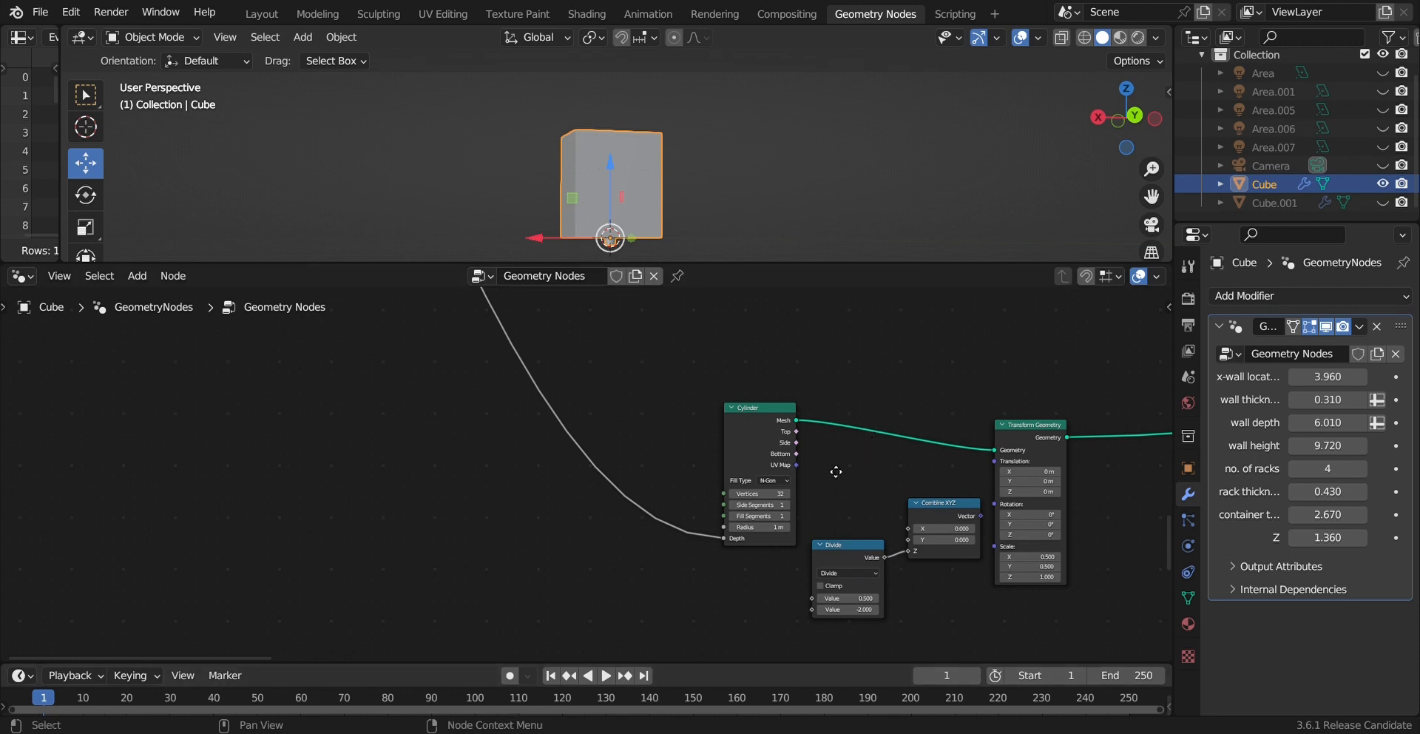
middle_drag(836, 471, 843, 444)
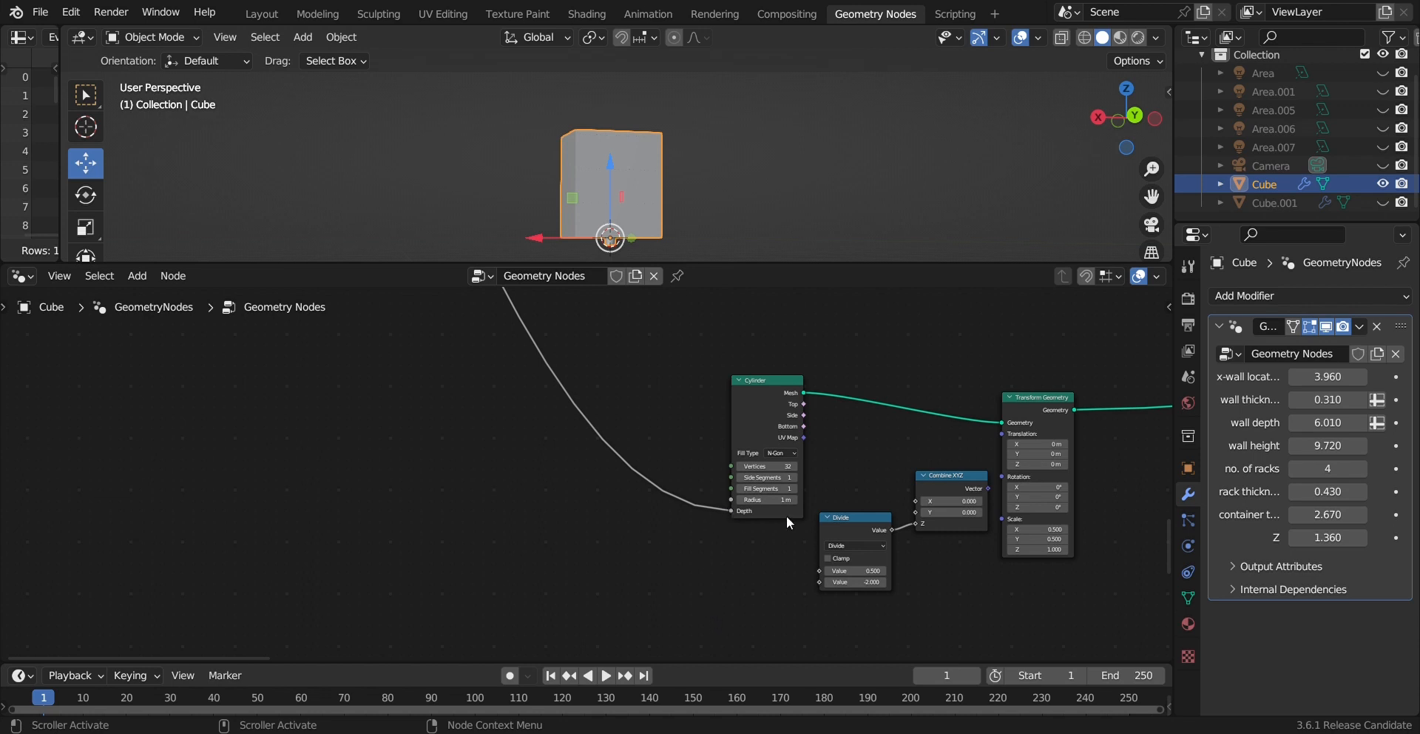
click(857, 582)
key(Return)
click(865, 543)
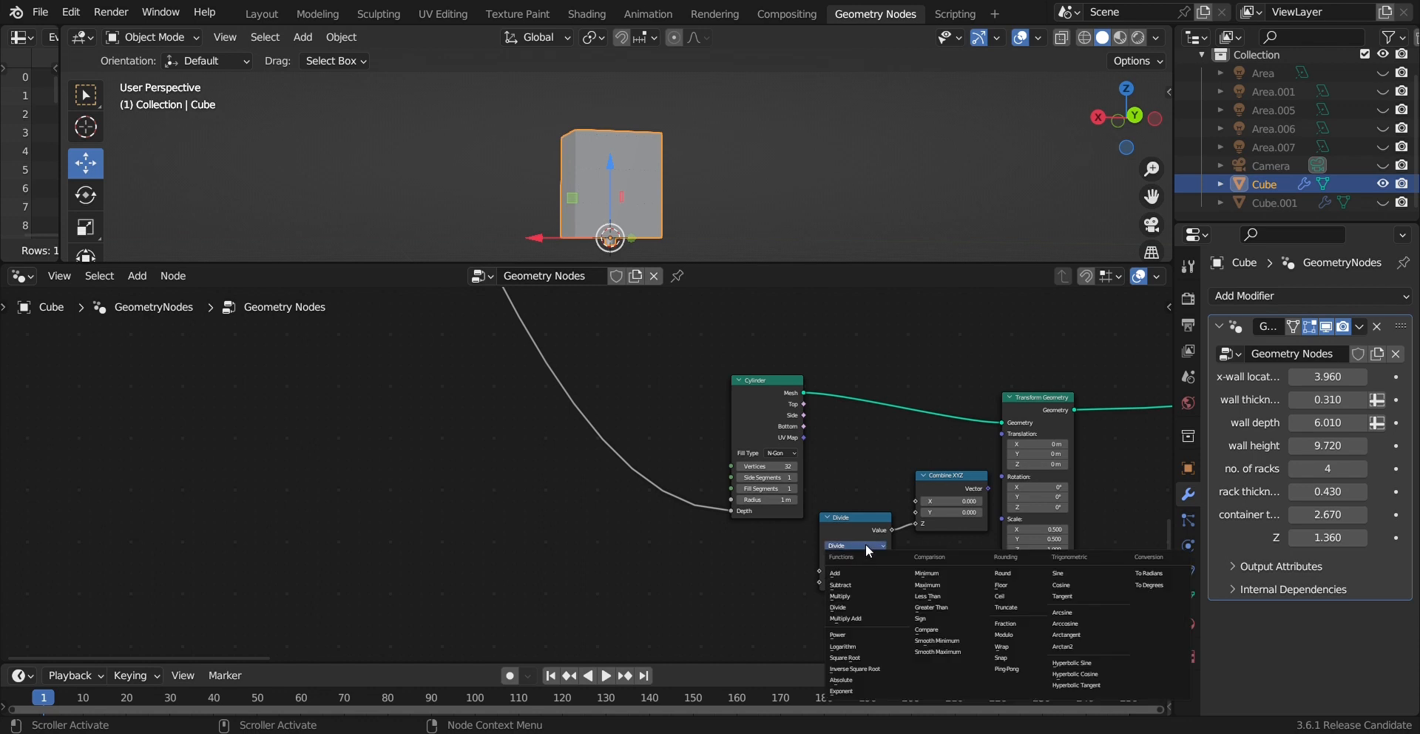
click(850, 609)
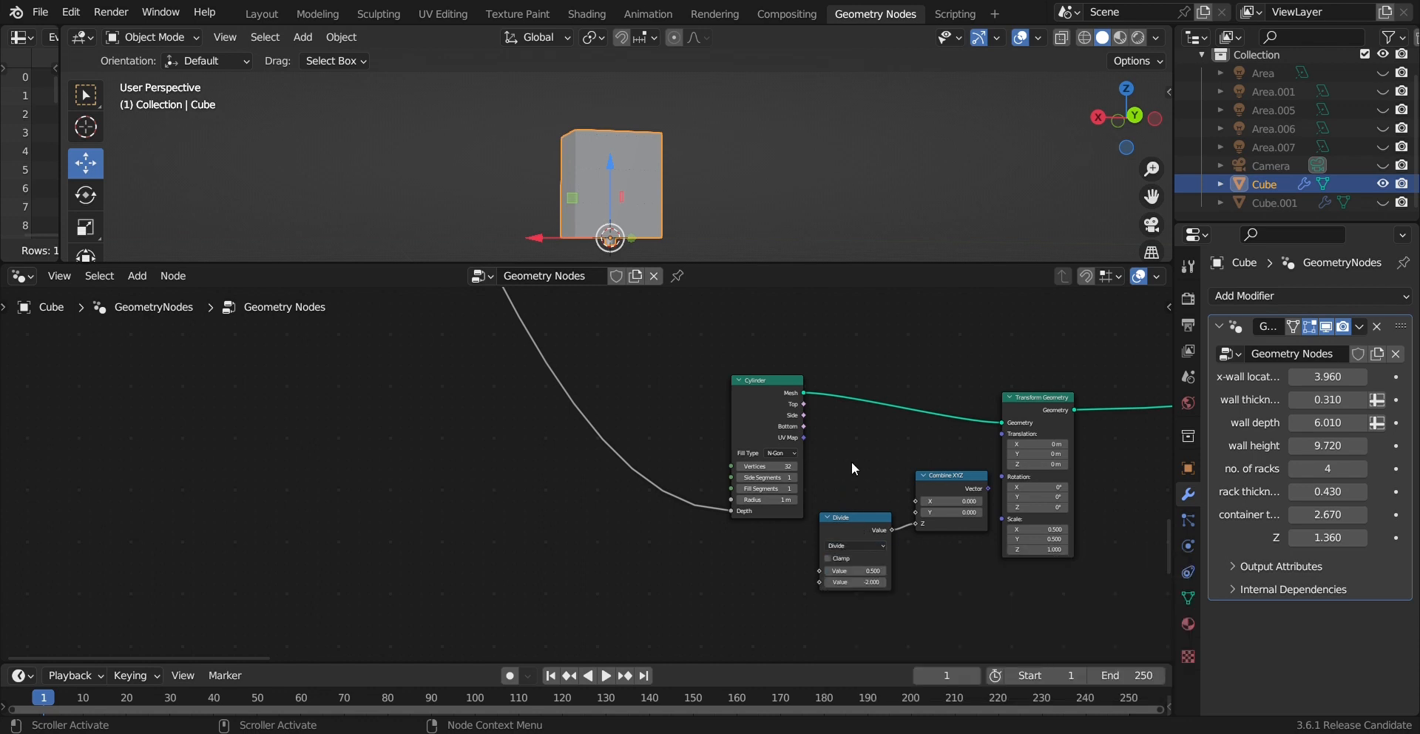
Step: Connect Combine XYZ to the Transform Geometry node's Translation, and link the Group Input's Z to Divide's first value
drag(864, 520, 858, 534)
drag(938, 481, 945, 499)
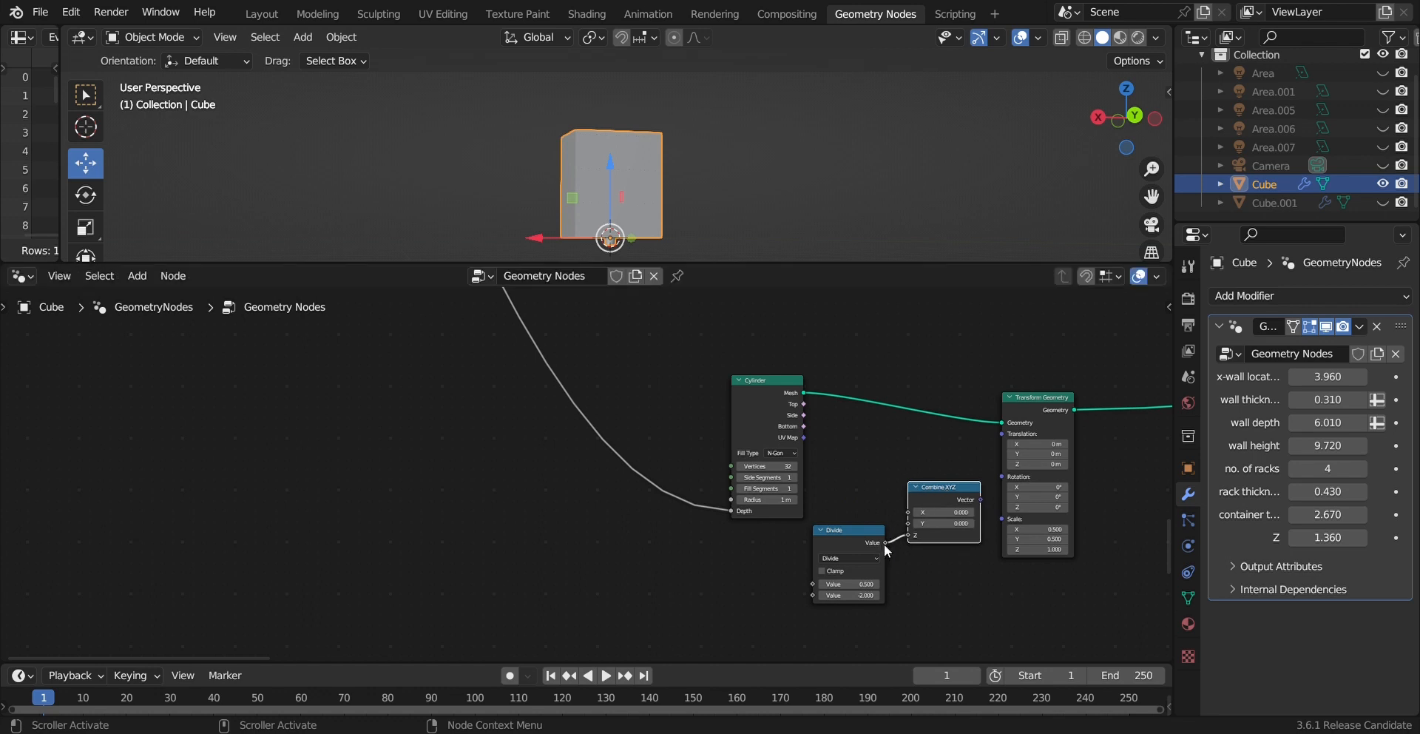
mouse_move(979, 501)
mouse_down()
mouse_move(992, 457)
mouse_move(989, 494)
mouse_up()
click(944, 461)
drag(810, 583, 77, 368)
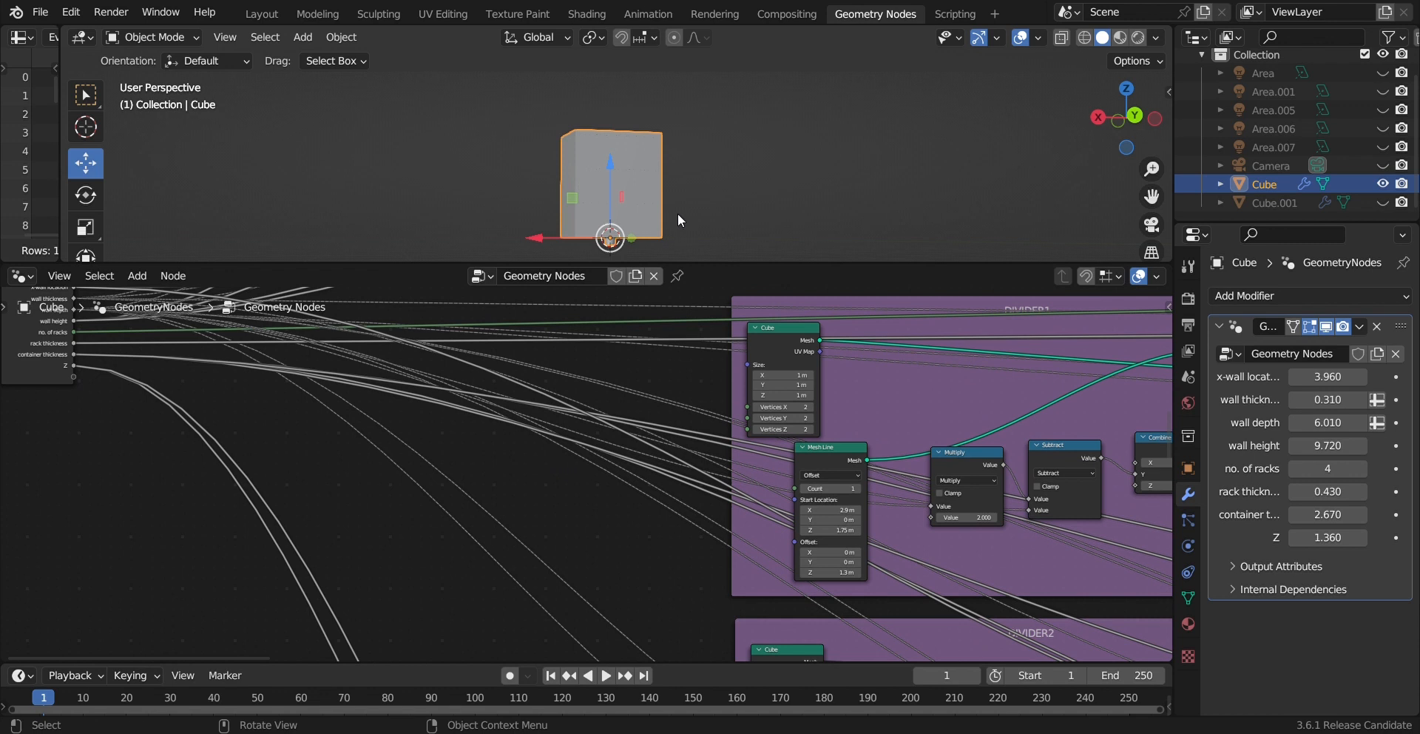
Step: Enlarge the 3D viewport and raise the modifier's exposed Z parameter to 2.86 to lengthen the cylinder leg
middle_drag(677, 213, 708, 238)
drag(675, 265, 677, 374)
middle_drag(684, 281, 690, 257)
scroll(613, 302, up, 3)
middle_drag(629, 311, 660, 308)
drag(1331, 538, 579, 538)
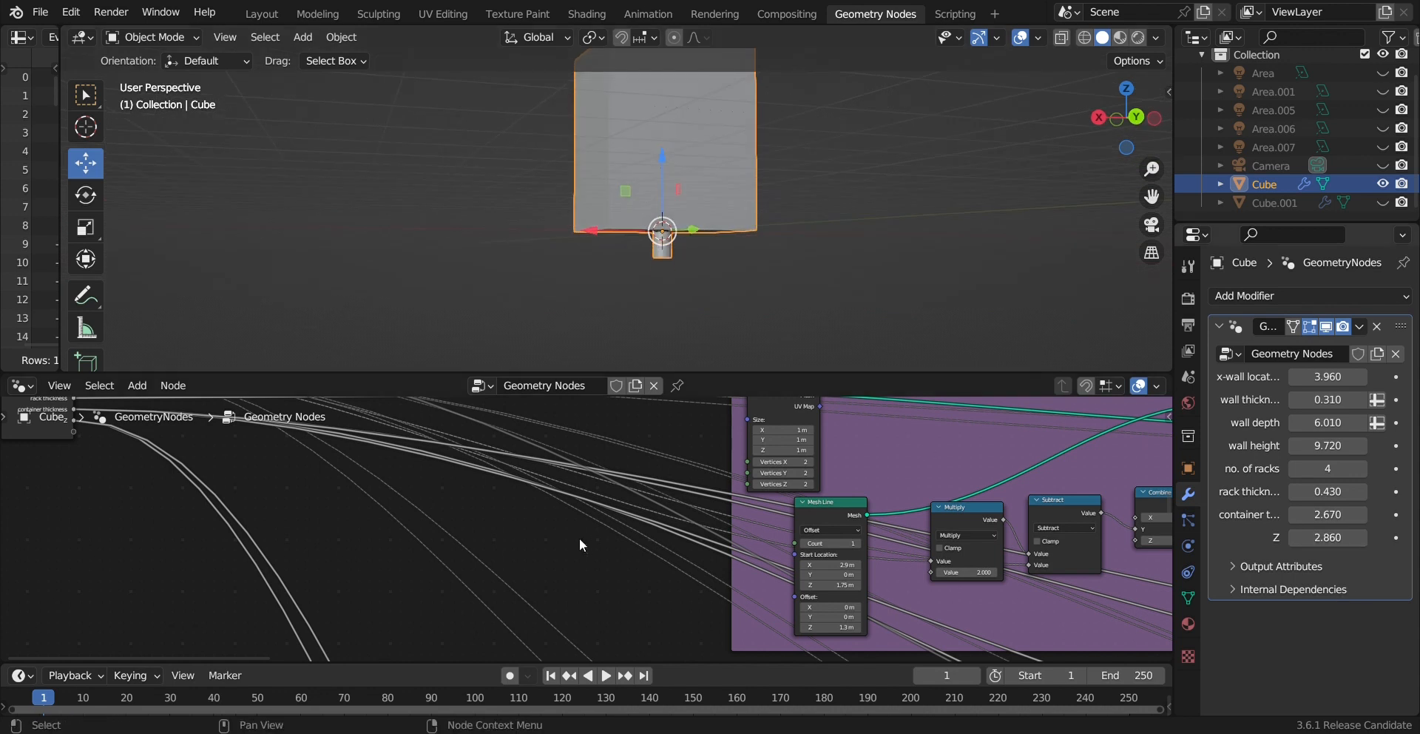
Step: Rearrange the Combine XYZ, Position, Separate XYZ, Value and both Multiply nodes into a tidy chain beside Set Position
scroll(581, 538, down, 4)
middle_drag(873, 508, 898, 453)
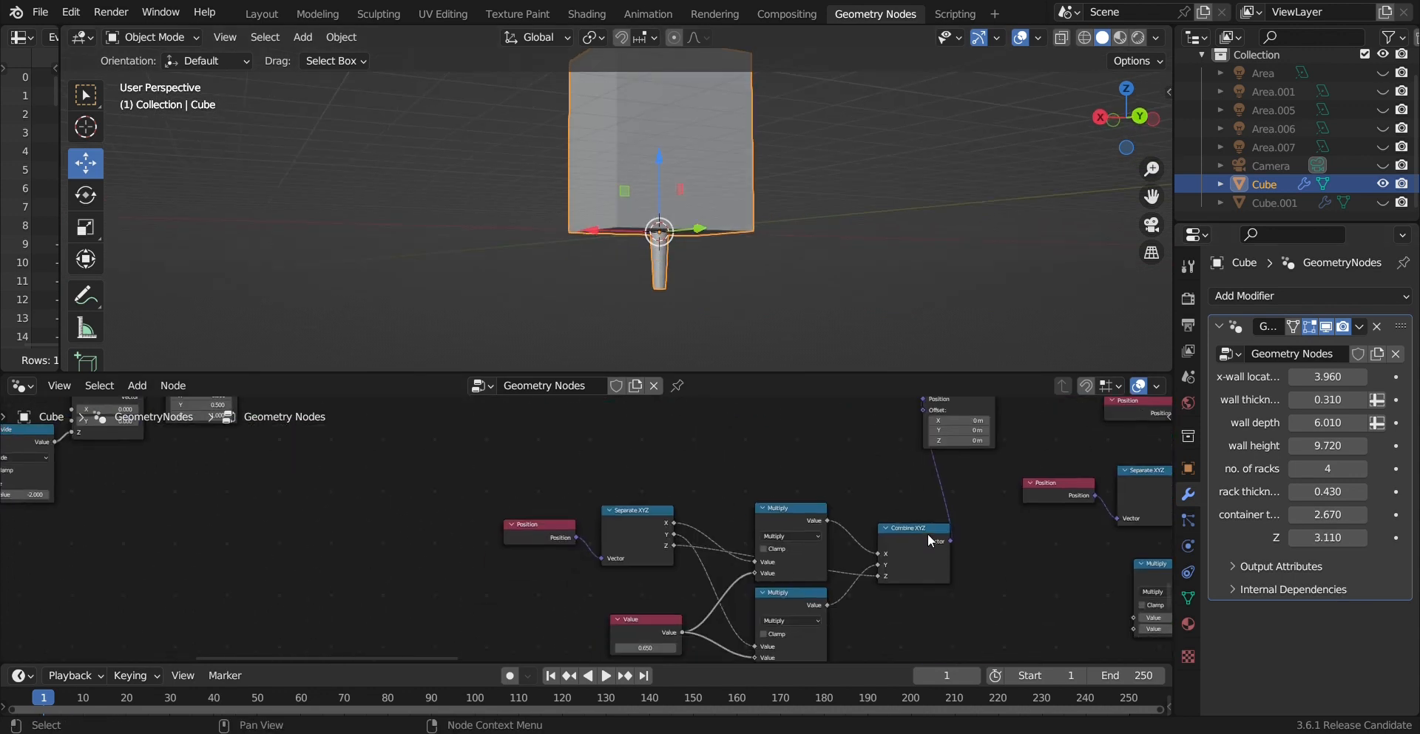
drag(927, 534, 881, 482)
scroll(868, 459, down, 2)
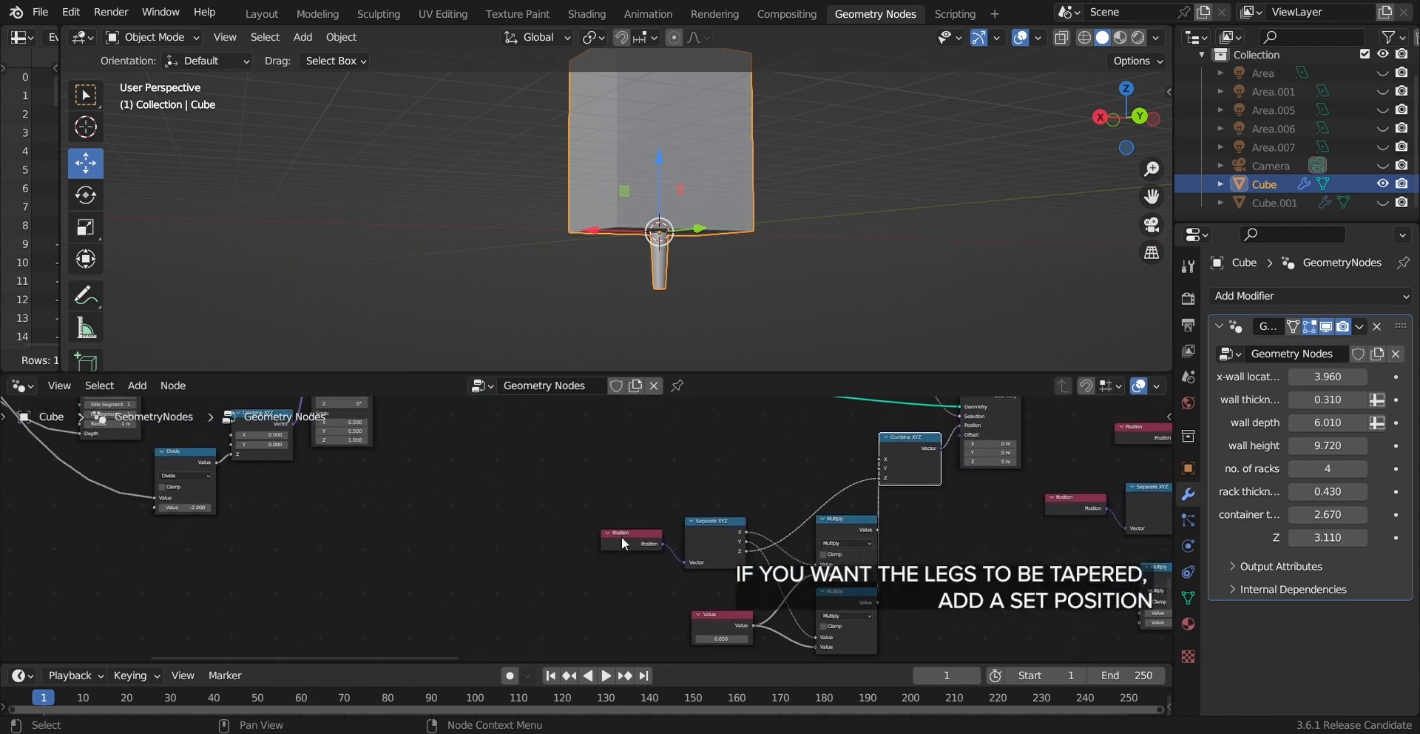
drag(633, 538, 587, 464)
drag(690, 486, 737, 632)
drag(711, 517, 679, 443)
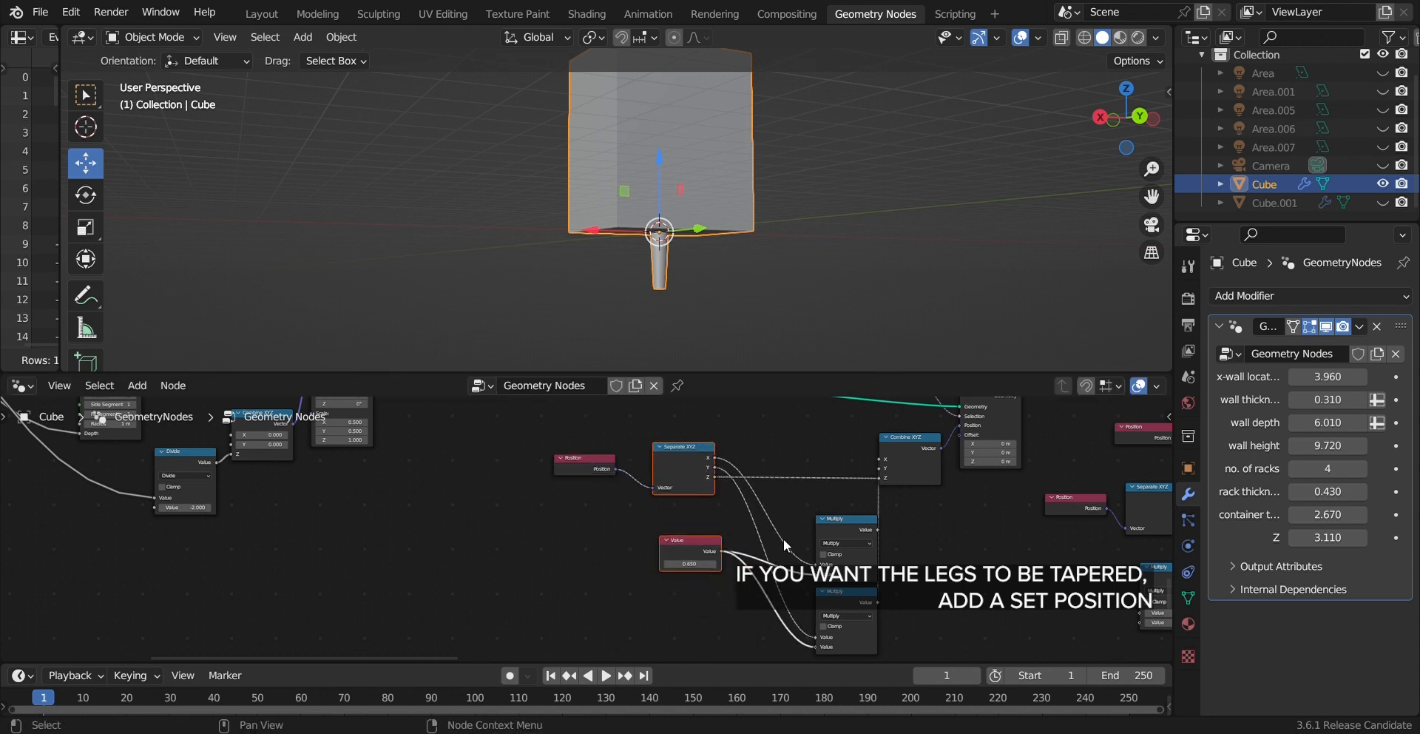
drag(814, 512, 869, 644)
drag(857, 524, 825, 466)
middle_drag(800, 486, 908, 516)
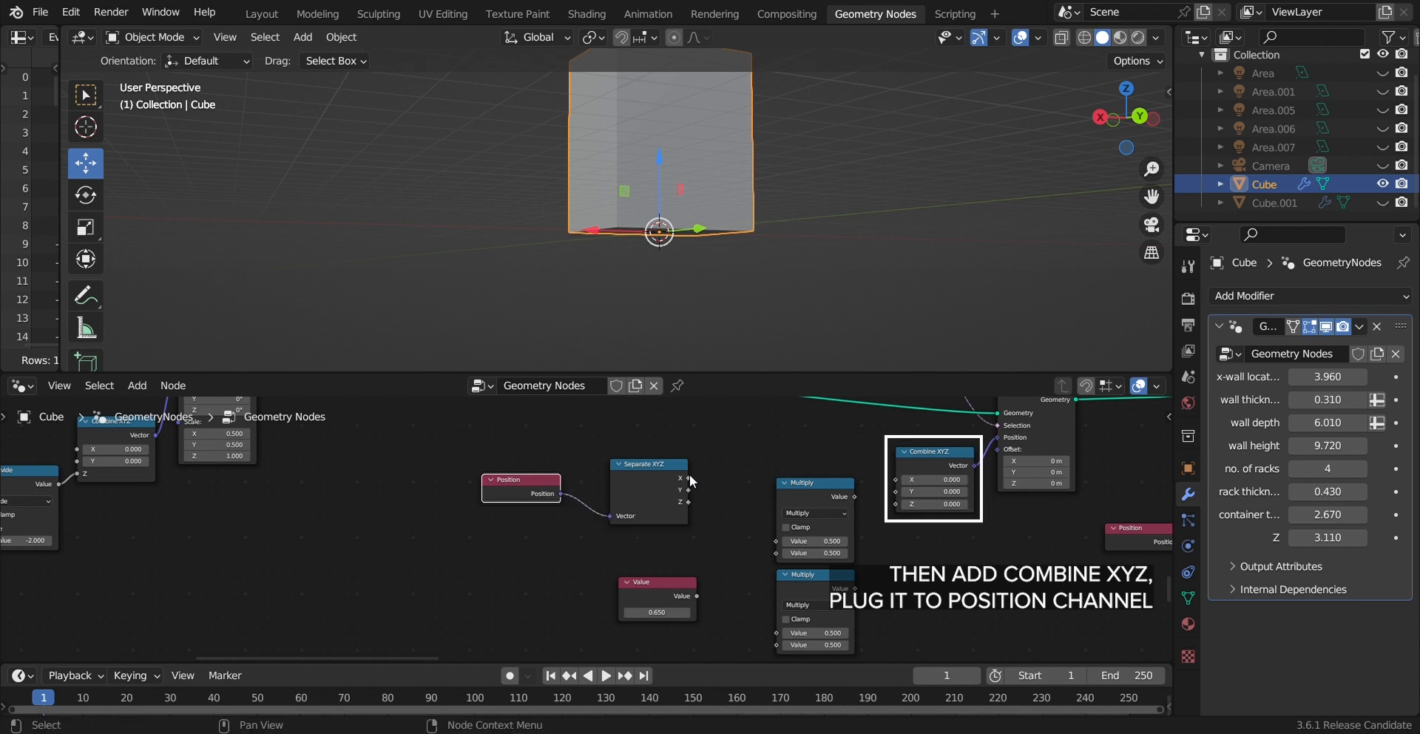
Step: Connect the Separate XYZ node's X output through the upper Multiply node to X on Combine XYZ
drag(688, 478, 777, 543)
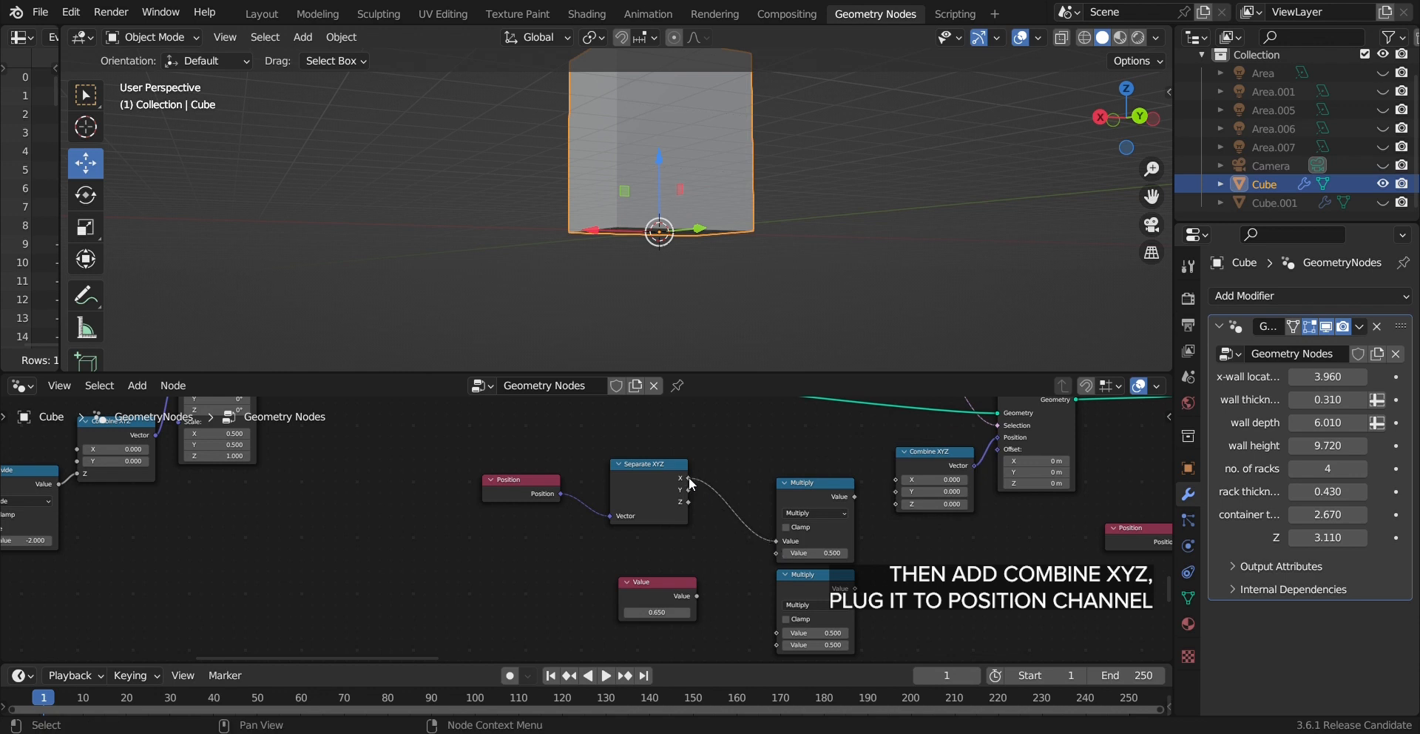
drag(689, 483, 775, 578)
middle_drag(753, 513, 707, 570)
ctrl+right_drag(706, 562, 681, 577)
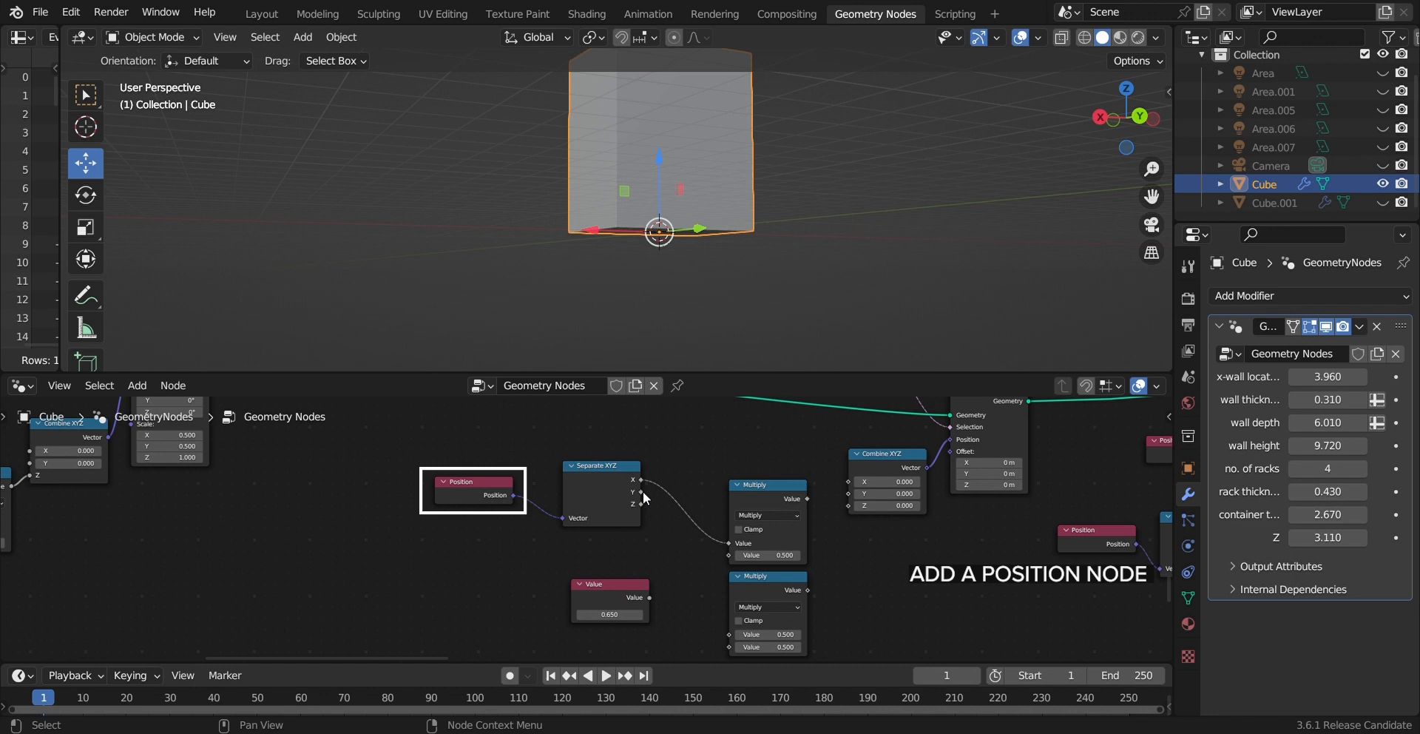
click(642, 498)
click(688, 600)
drag(769, 571, 781, 575)
drag(808, 500, 849, 482)
Step: Route the Separate XYZ node's Y through the lower Multiply to Combine XYZ's Y, and link Z directly to Z
drag(641, 491, 730, 580)
middle_drag(704, 498, 711, 553)
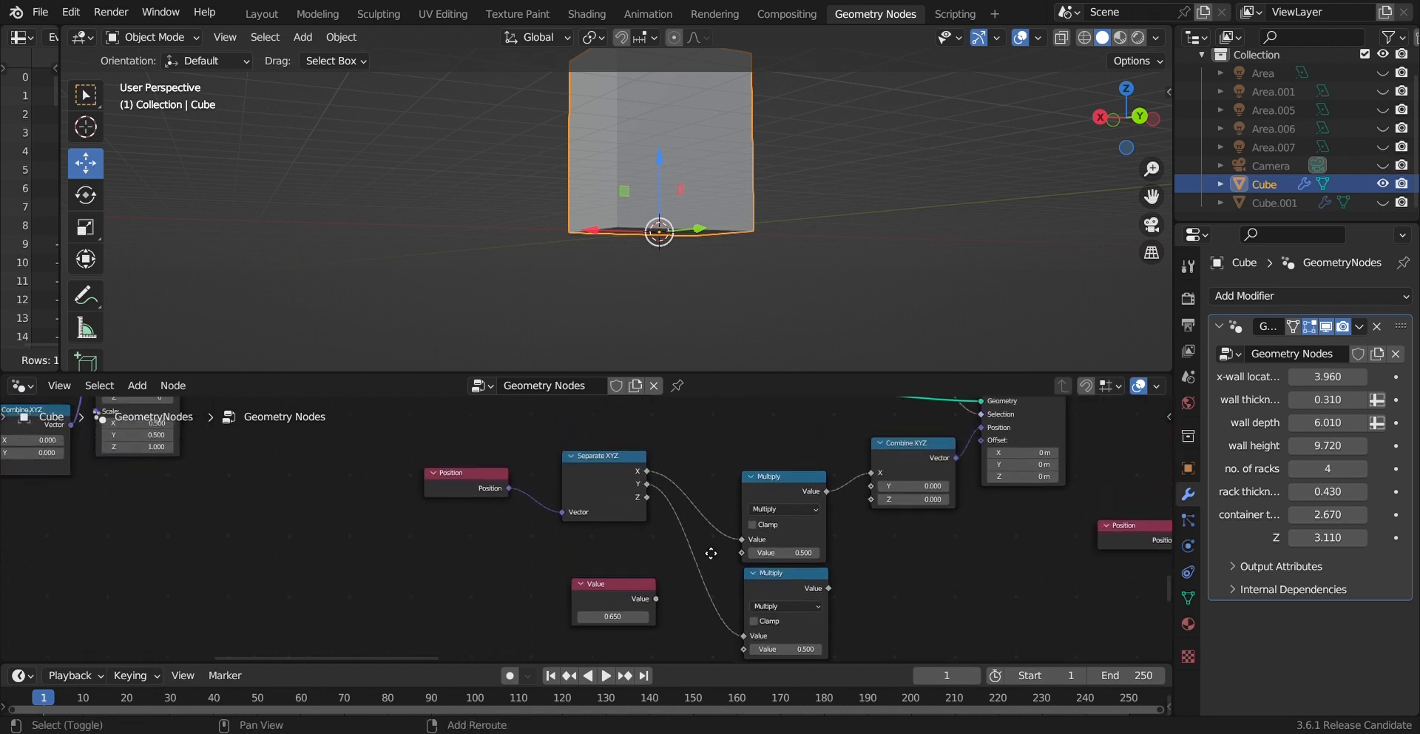
drag(828, 588, 871, 486)
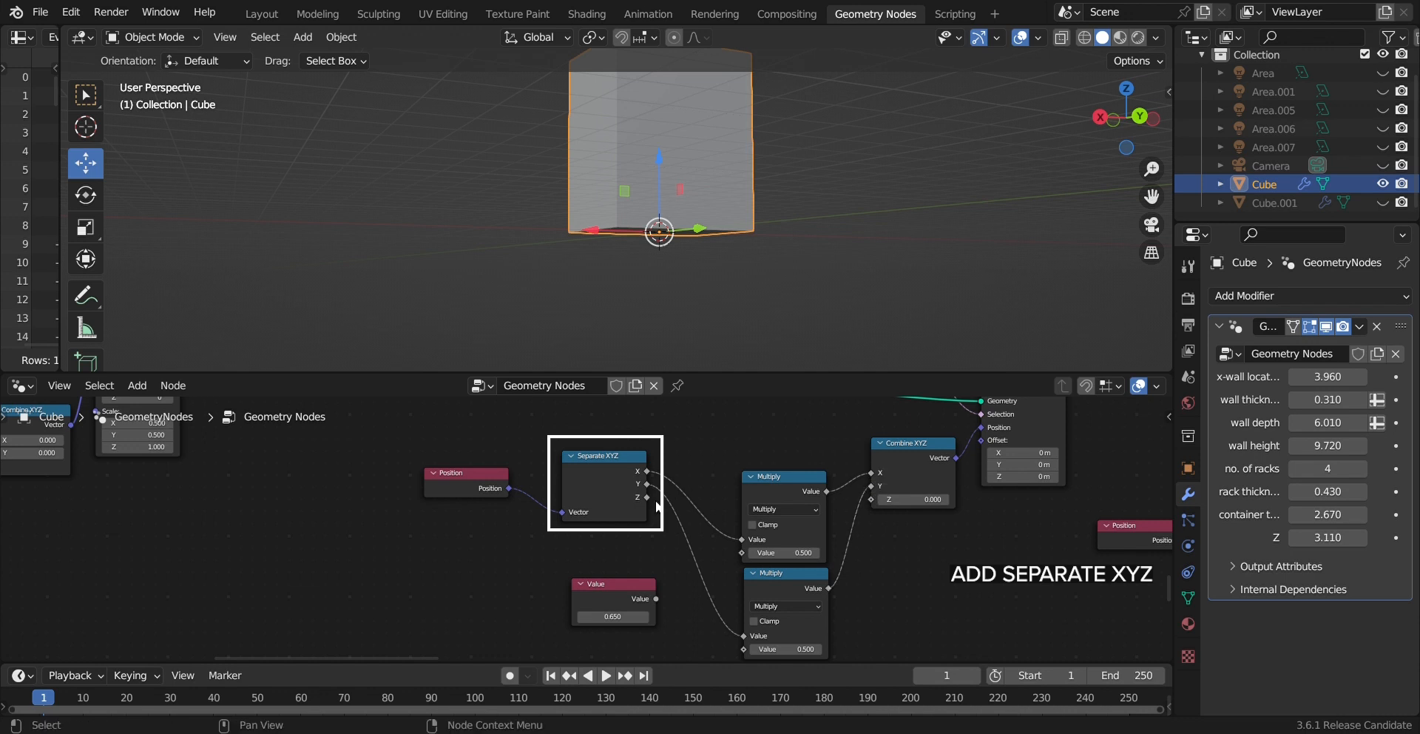
drag(650, 495, 872, 500)
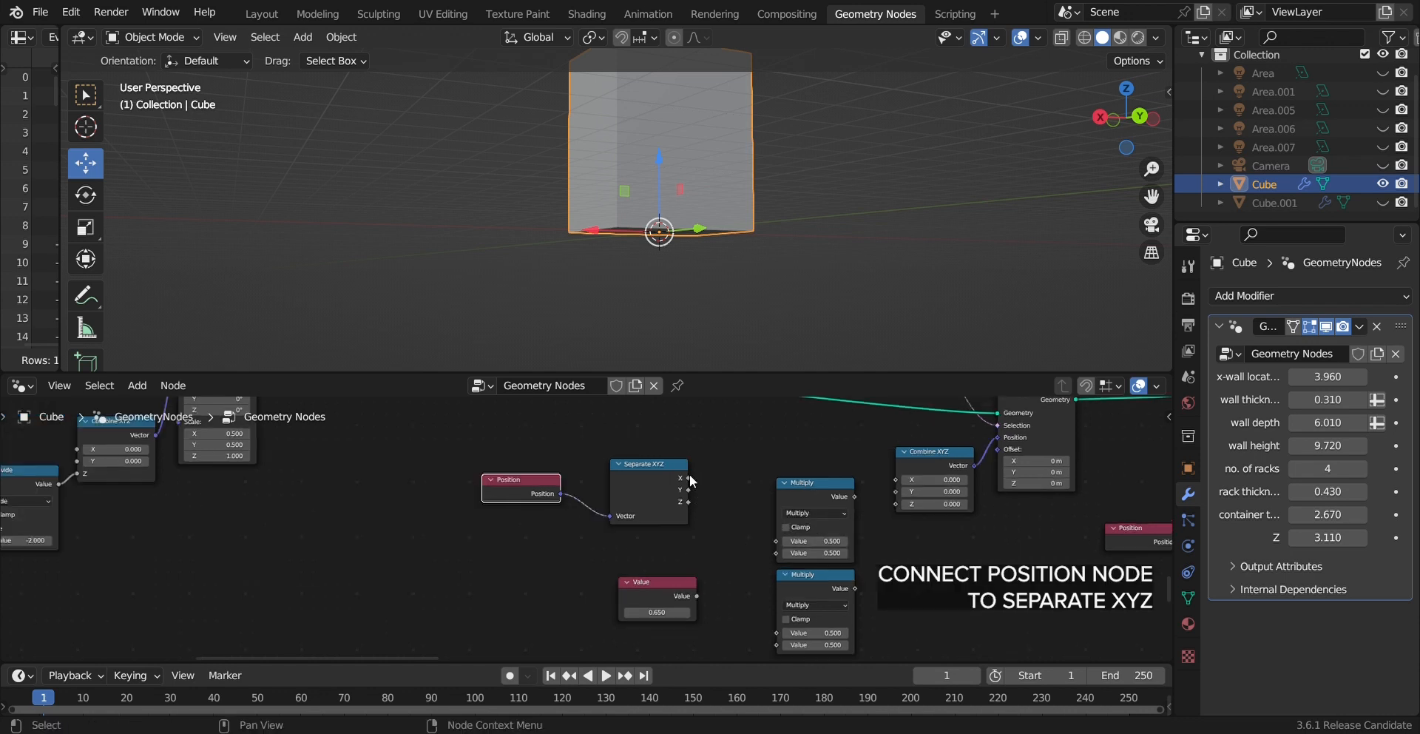
Step: Link Separate XYZ's X to the upper Multiply's first input, and connect the Value node to both Multiply nodes' second inputs
drag(689, 478, 777, 543)
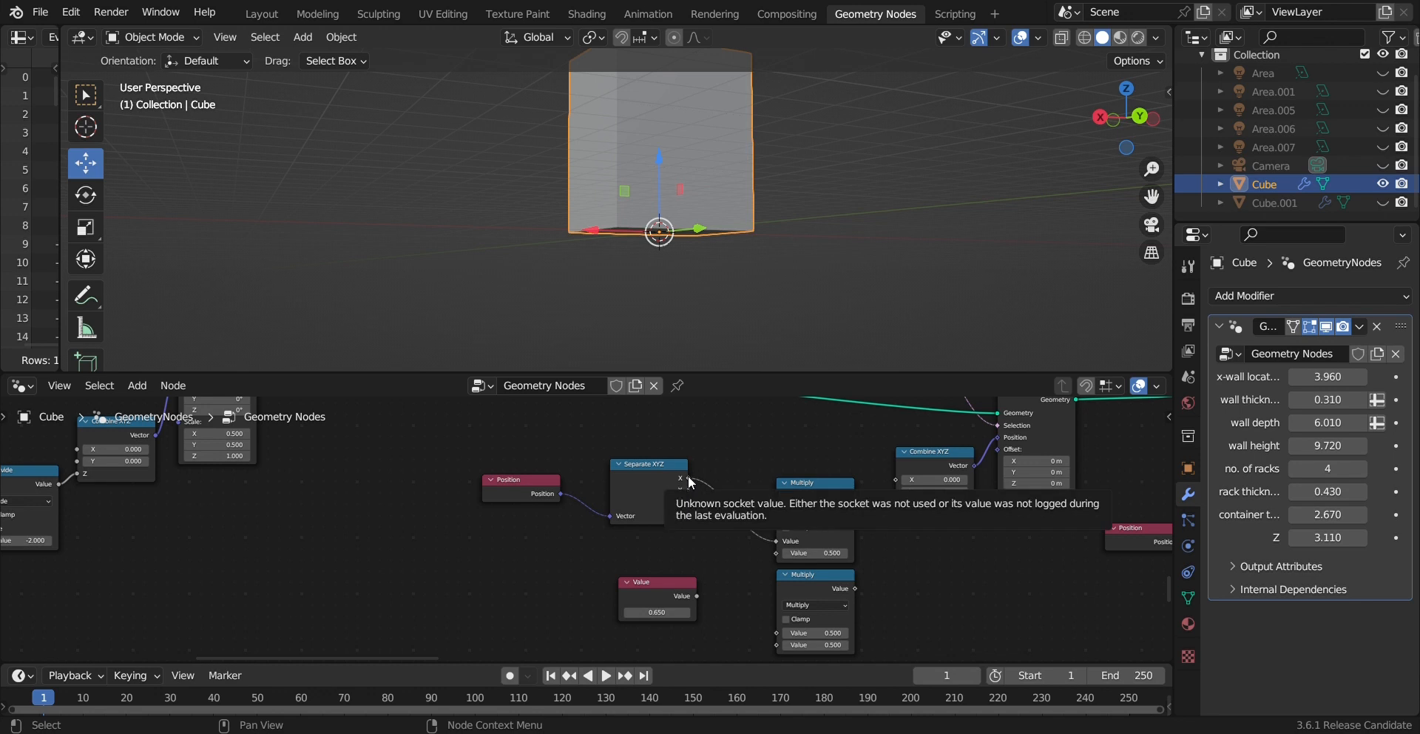
drag(688, 482, 775, 579)
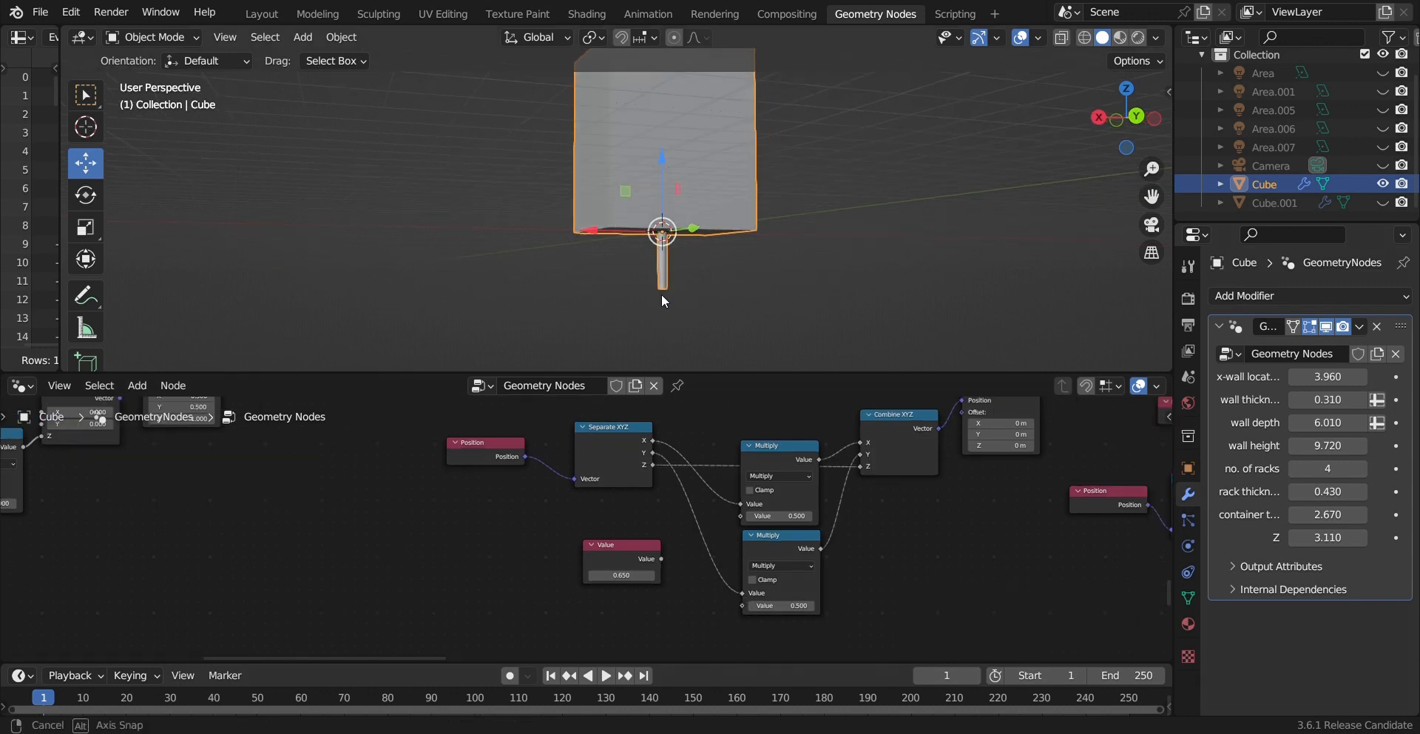
middle_drag(661, 294, 729, 257)
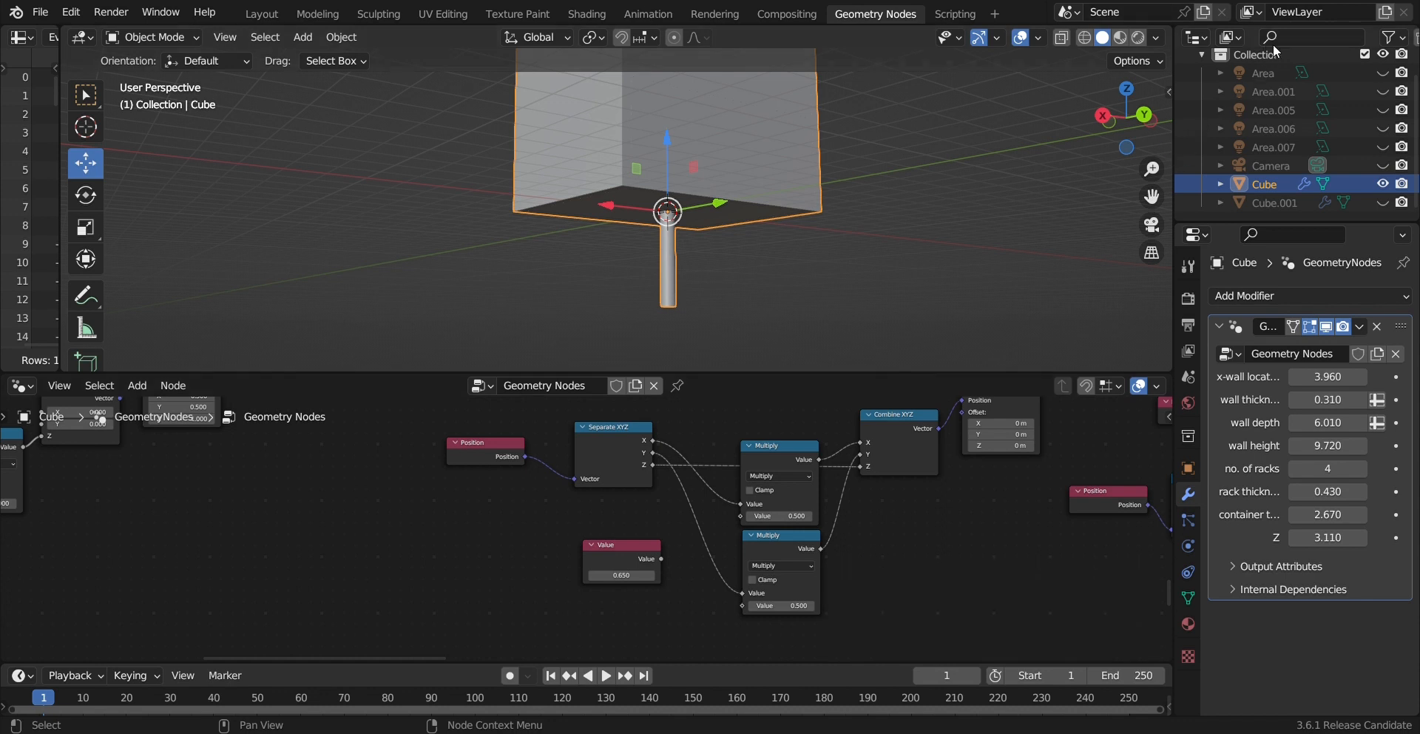
drag(662, 558, 741, 516)
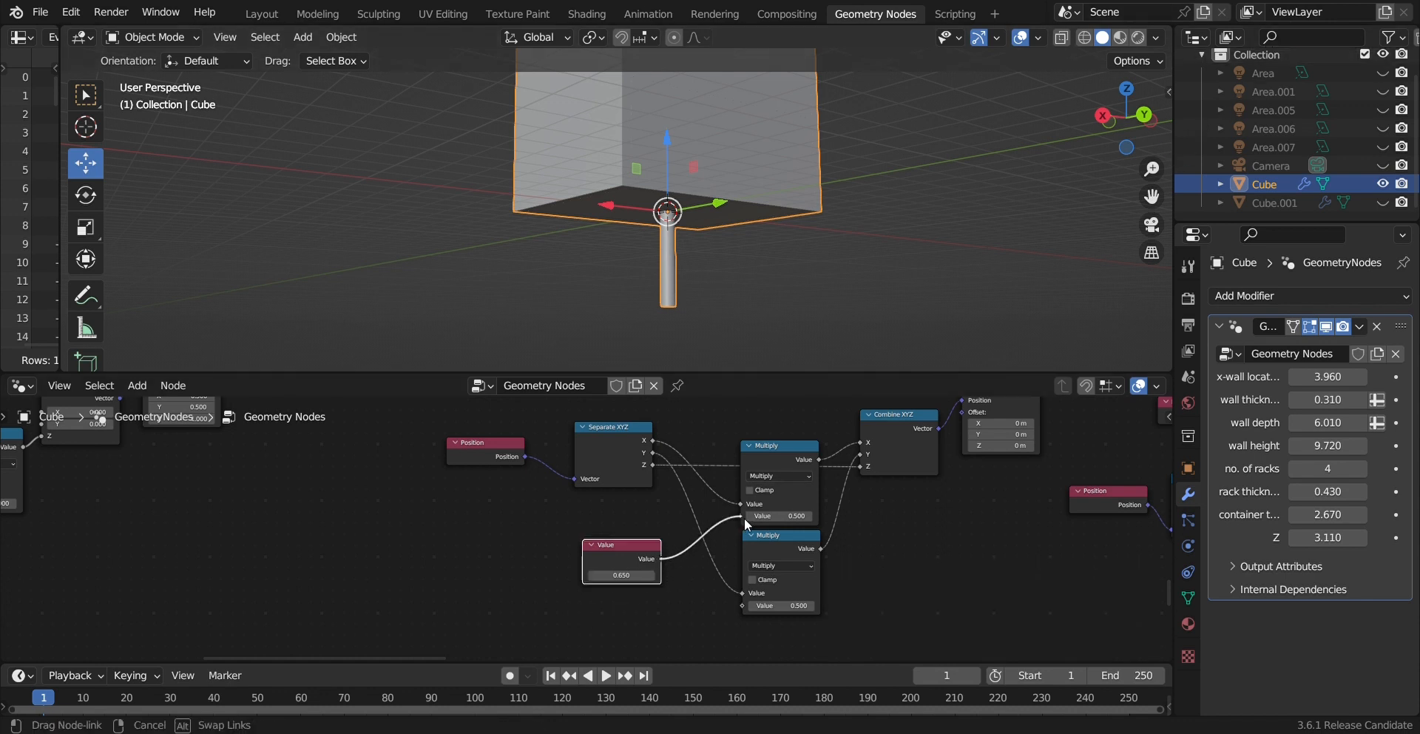
drag(662, 558, 742, 605)
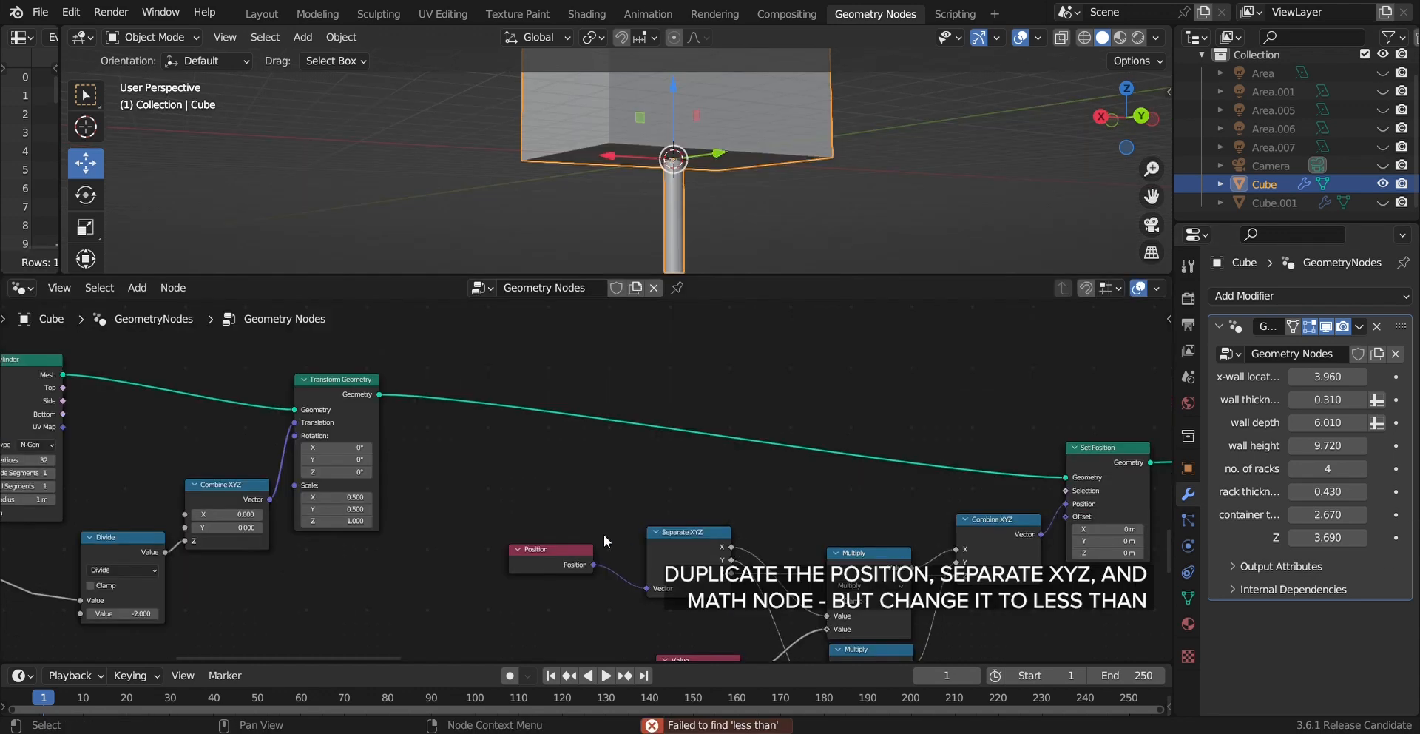
Step: Duplicate the Position, Separate XYZ and upper Multiply nodes above the chain and change the copied Multiply to Less Than
click(567, 553)
shift+click(681, 534)
shift+click(860, 552)
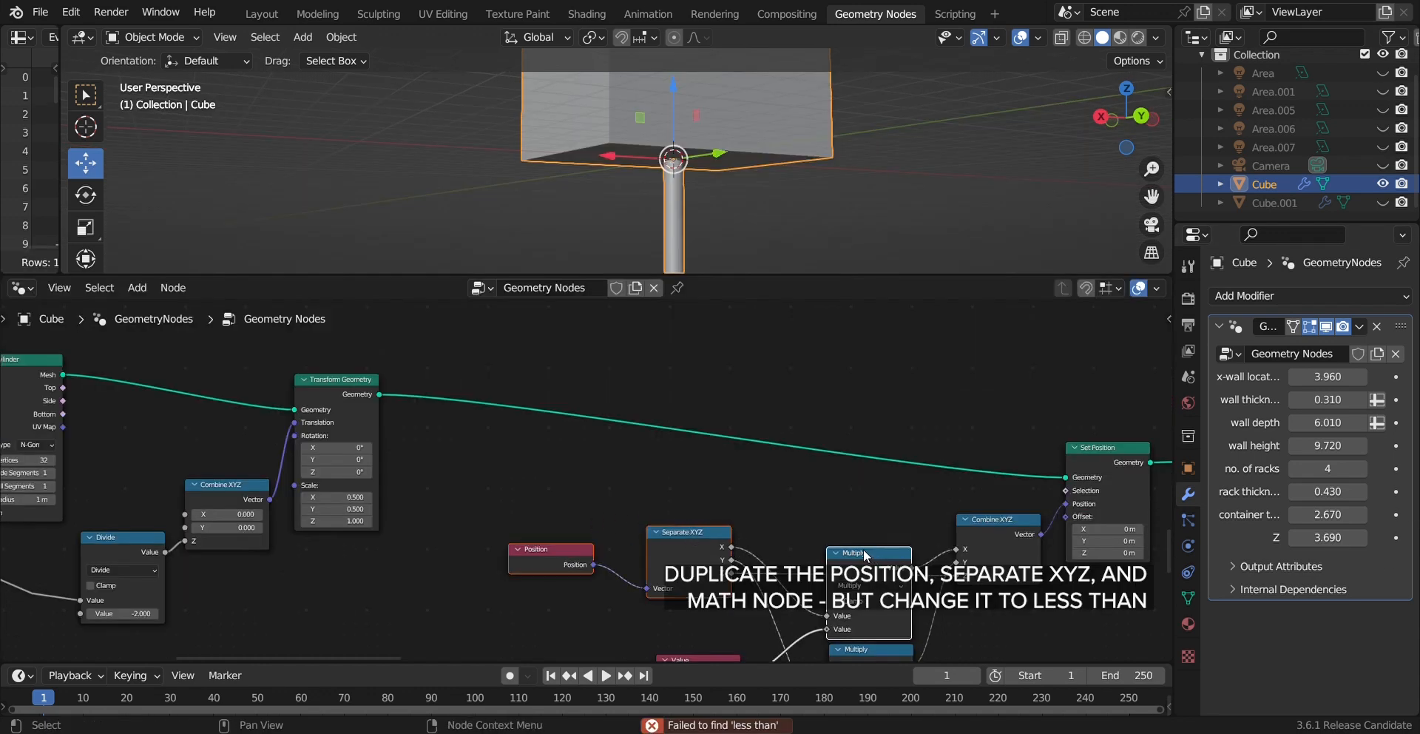
key(shift+d)
click(913, 375)
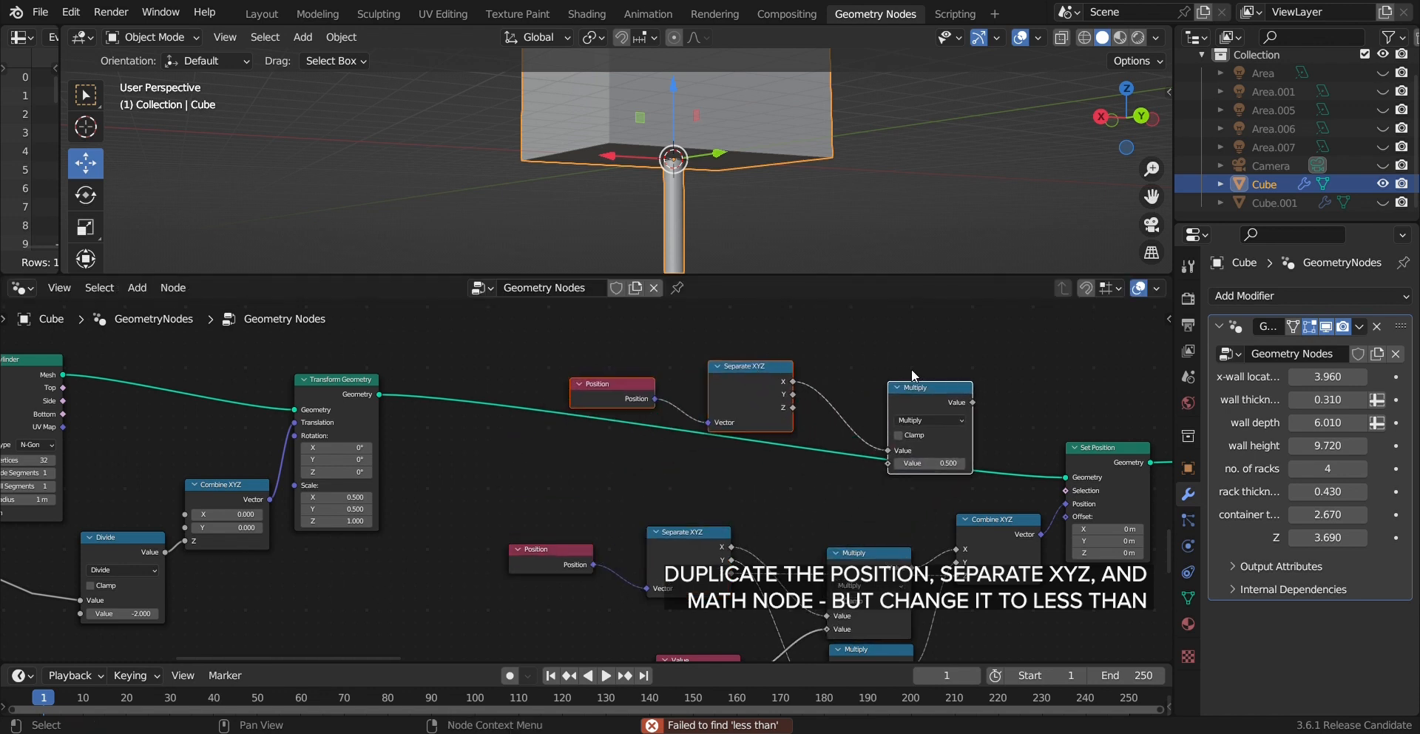
click(1013, 376)
click(933, 420)
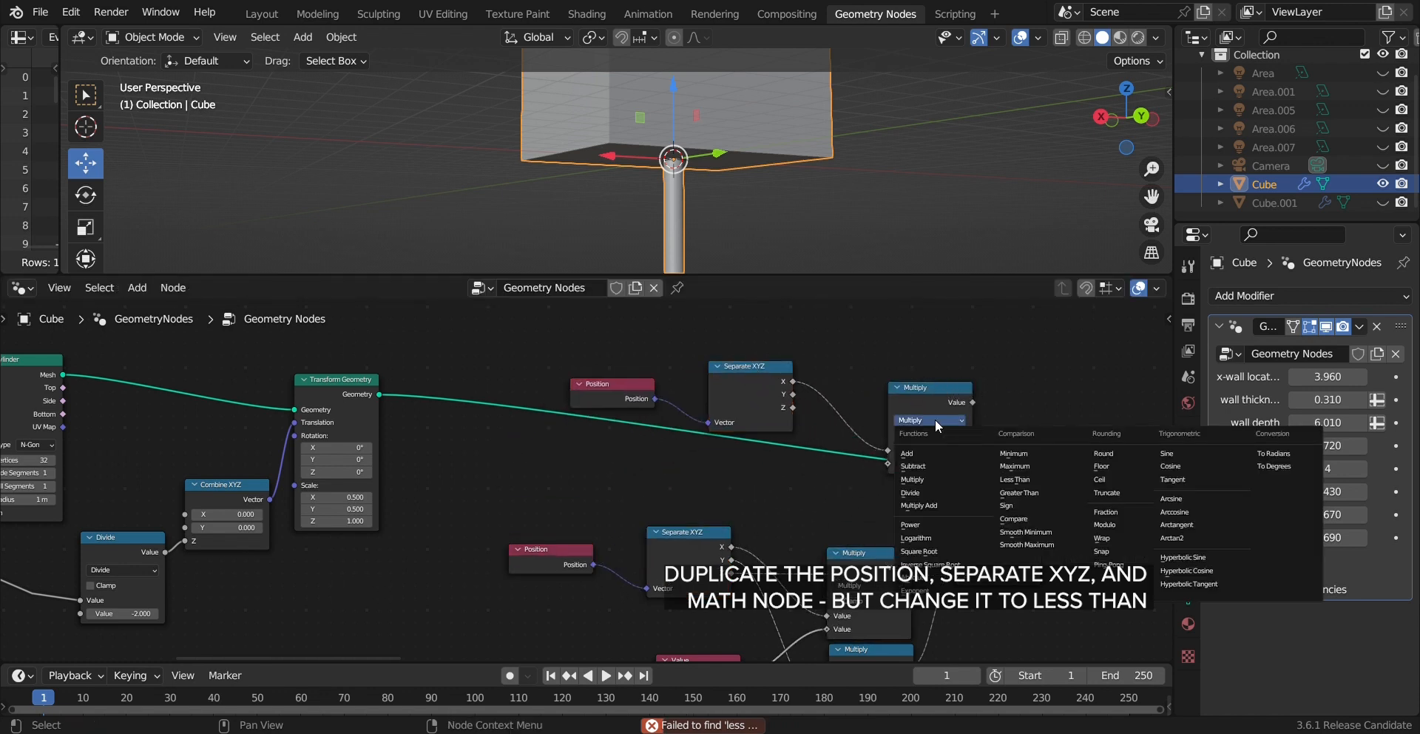
click(1006, 481)
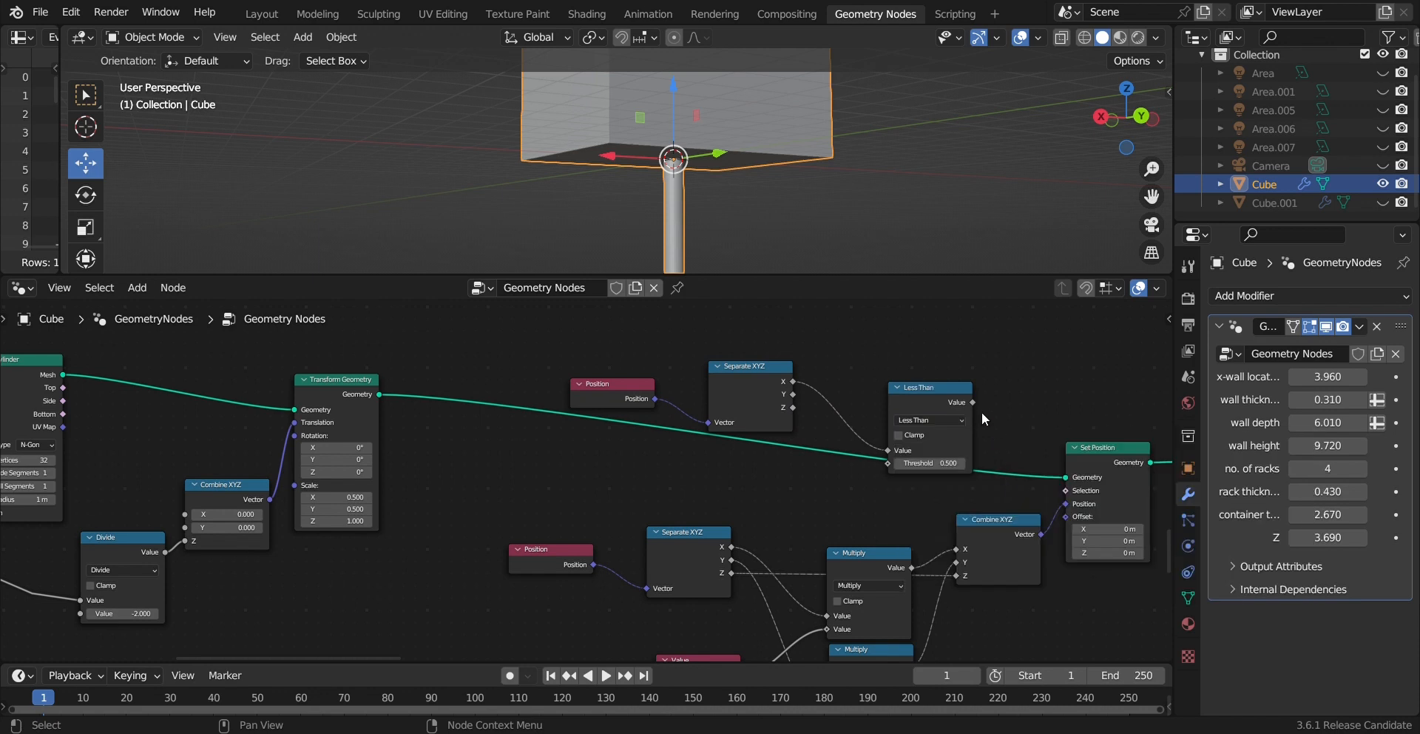
Step: Link Less Than to Set Position's Selection and replace its X input with the copied Separate XYZ node's Z
drag(973, 402, 1070, 493)
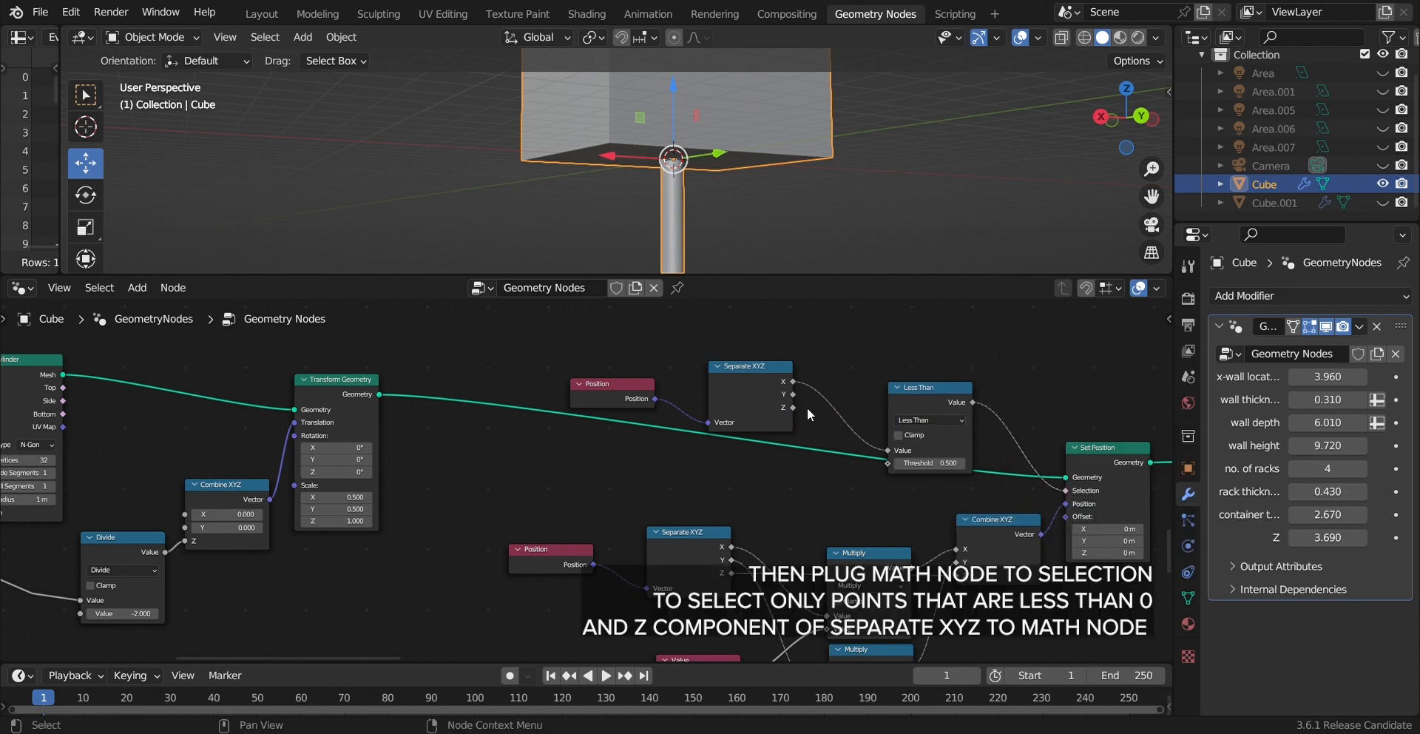
shift+right_drag(828, 366, 827, 407)
key(x)
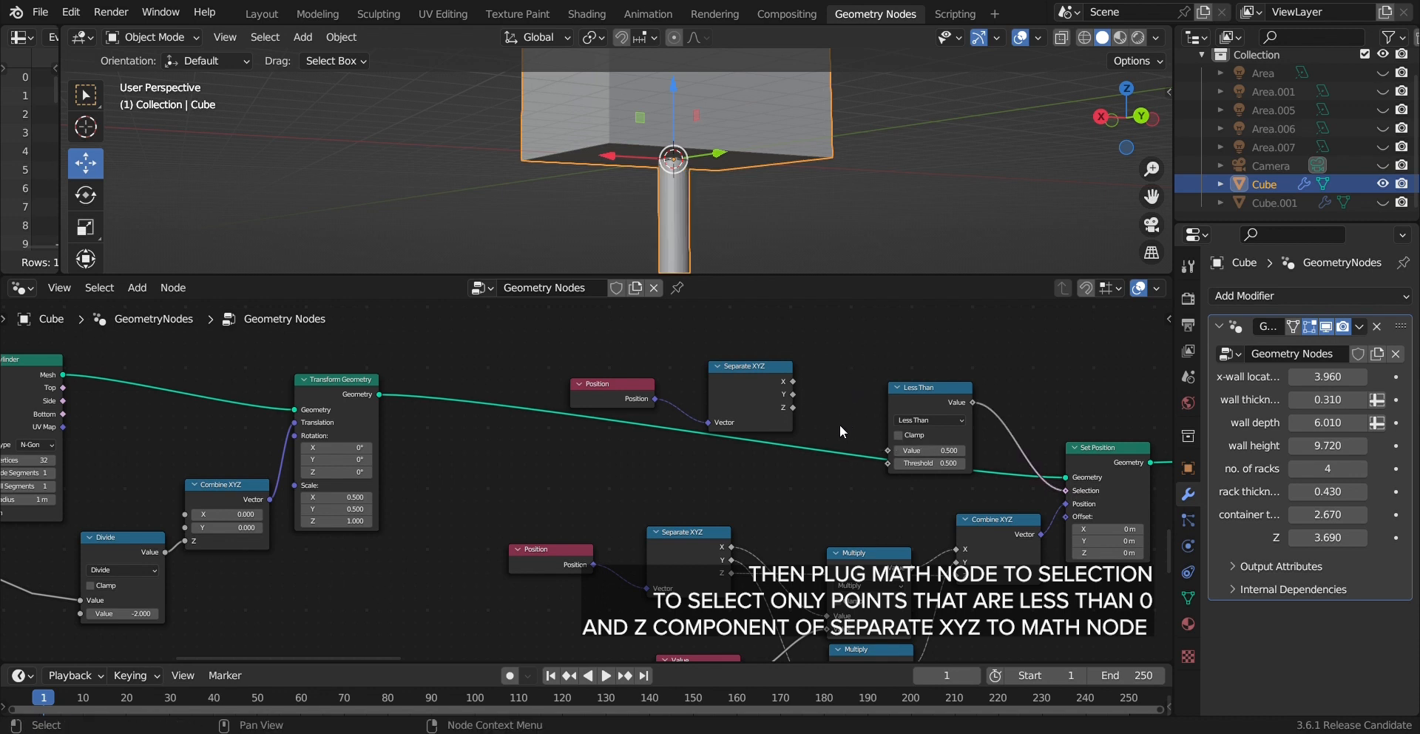
drag(793, 407, 886, 451)
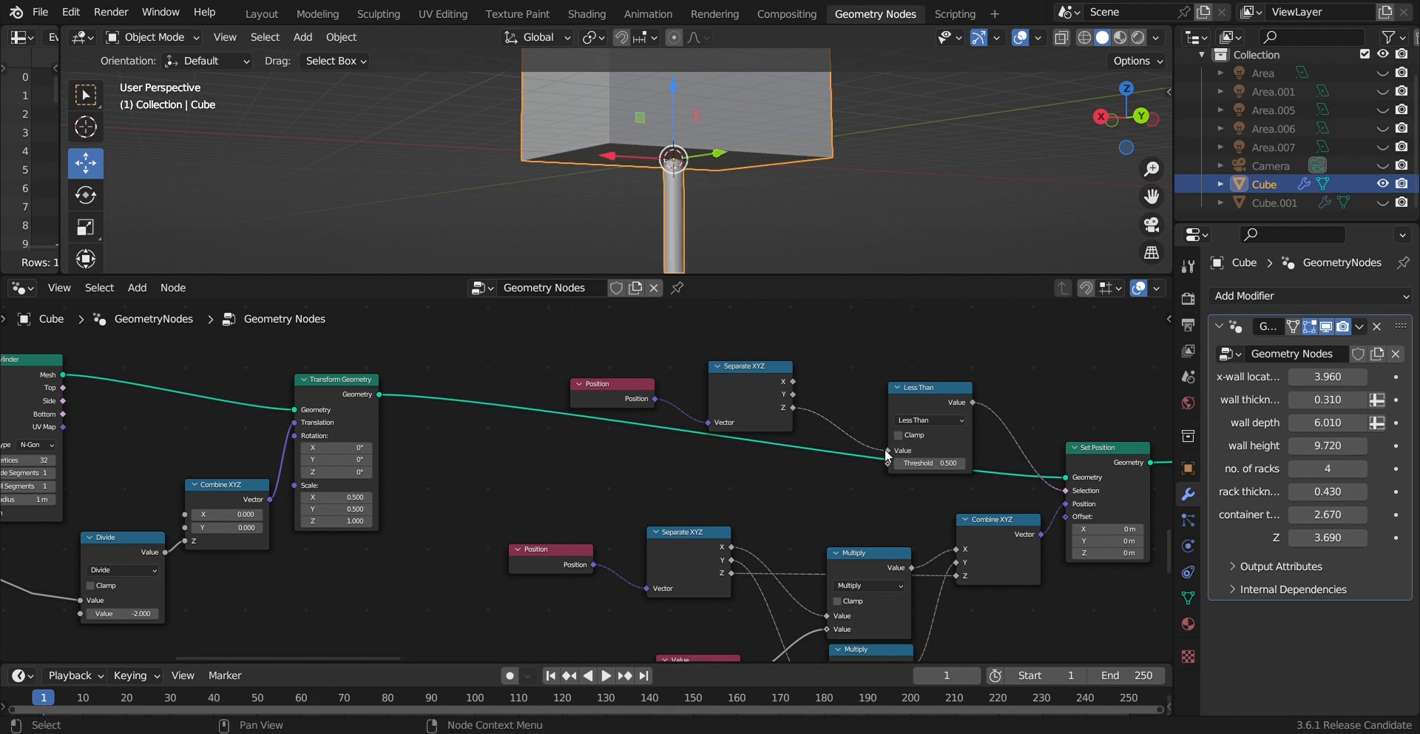
Step: Set the Less Than threshold to 0 and move the copied Separate XYZ and Position nodes closer to it
double_click(956, 463)
text(0)
key(Return)
scroll(888, 229, down, 1)
drag(756, 368, 800, 364)
drag(617, 385, 664, 375)
Step: Try a Value node setting of 0.250 for the leg's taper
shift+middle_drag(837, 495, 847, 410)
drag(707, 607, 672, 607)
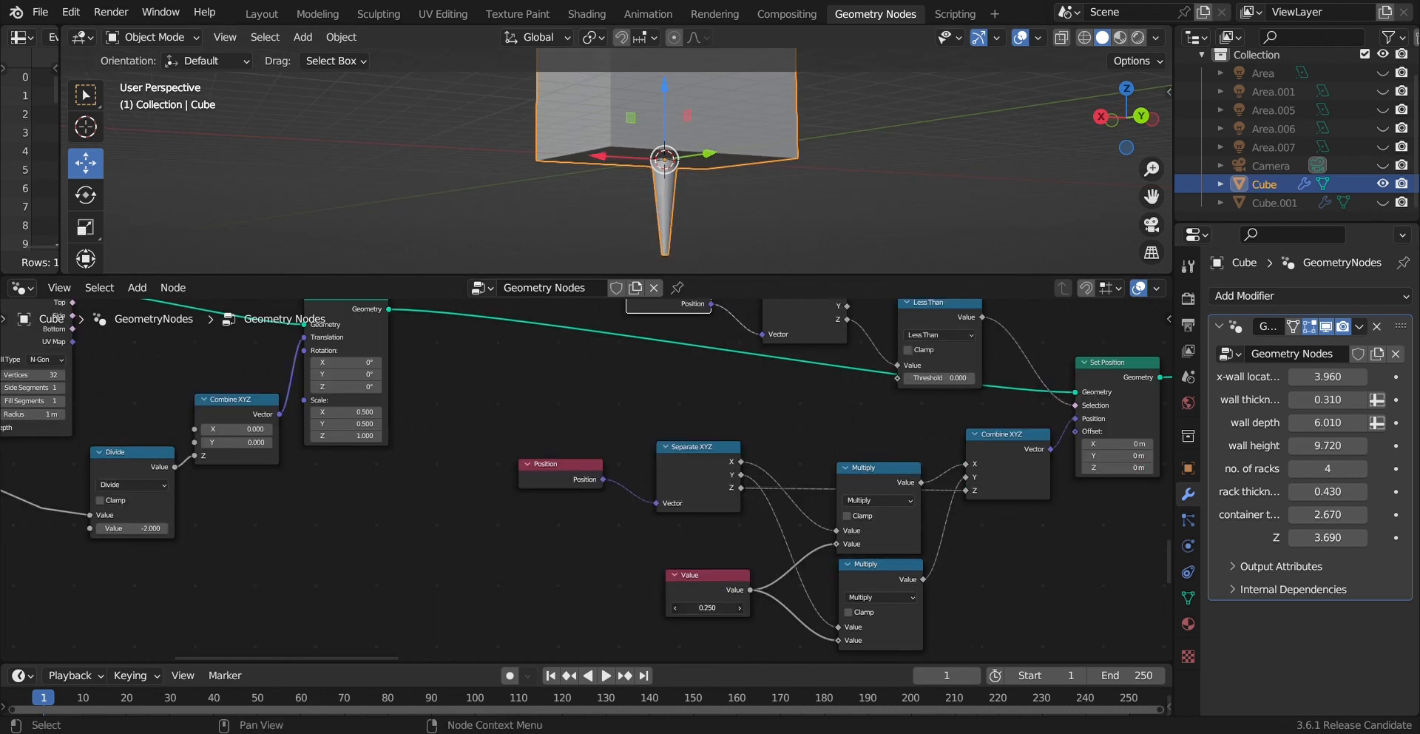
key(ctrl+z)
Step: Select the nodes of the first taper chain, up to and including its Set Position node
scroll(782, 389, down, 2)
mouse_move(988, 393)
middle_down()
mouse_move(742, 434)
mouse_move(567, 406)
middle_up()
middle_drag(772, 438, 559, 411)
scroll(591, 492, down, 1)
middle_drag(336, 585, 543, 608)
drag(542, 608, 211, 374)
scroll(1058, 435, up, 4)
middle_drag(1060, 435, 1009, 371)
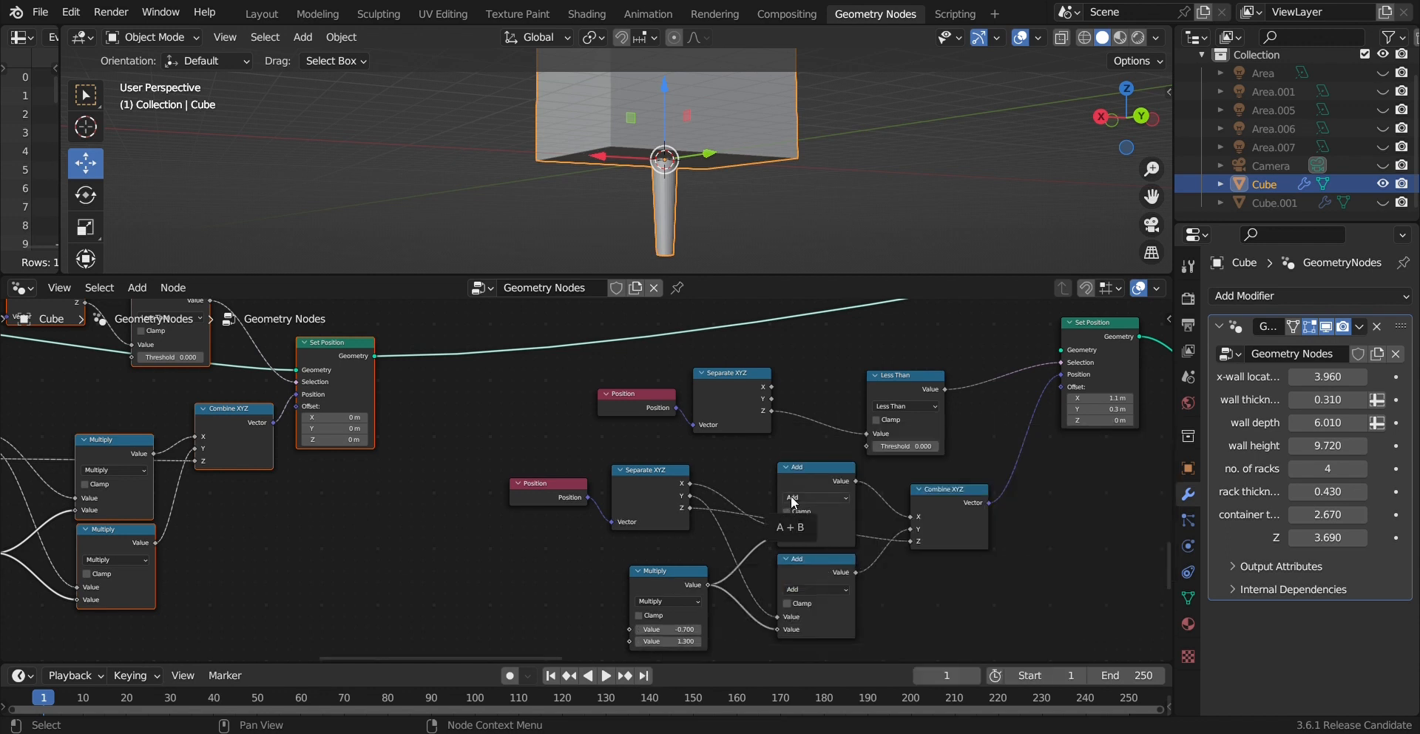
Step: Use Add as the operation for both math nodes feeding the second chain's Combine XYZ
click(809, 500)
click(815, 526)
click(813, 589)
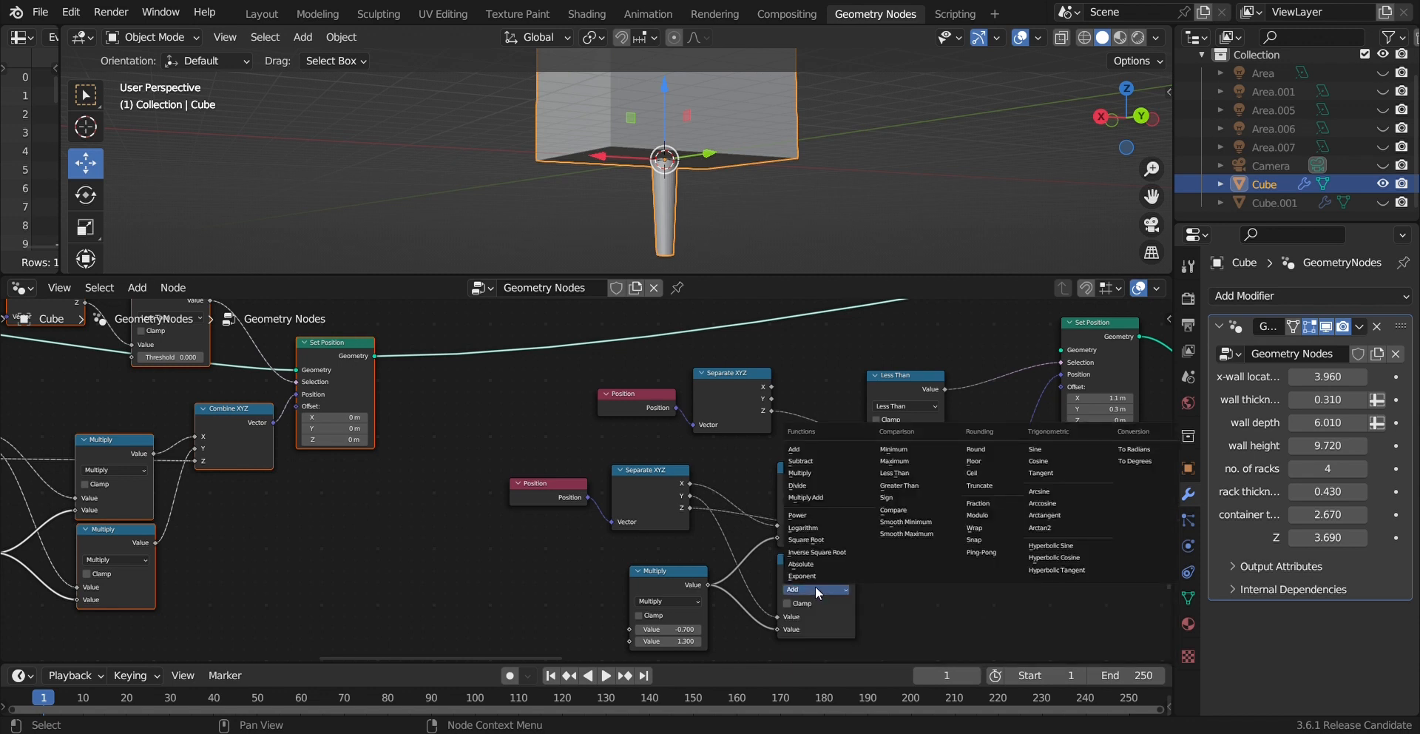
click(812, 450)
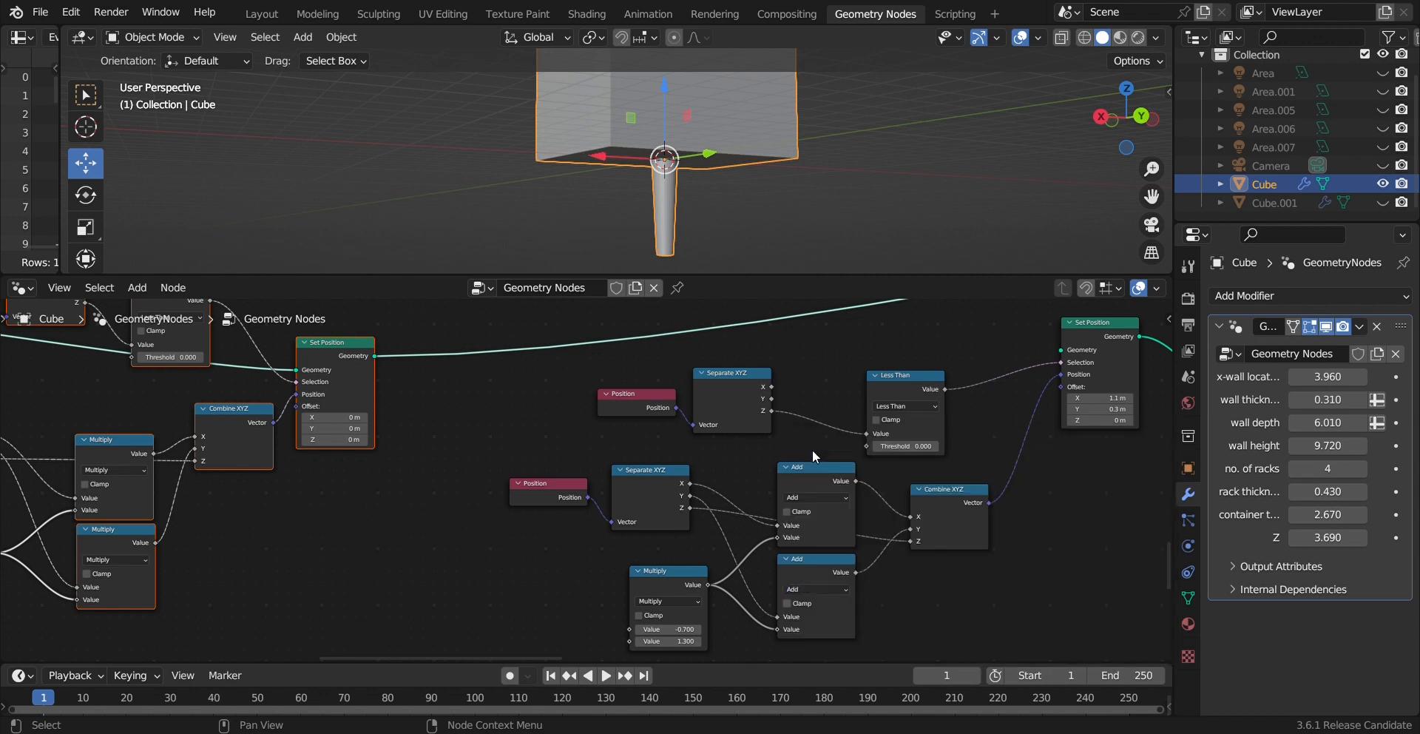
Step: Adjust the leg's slant by setting the first value of the second chain's Multiply node to -0.600
click(669, 630)
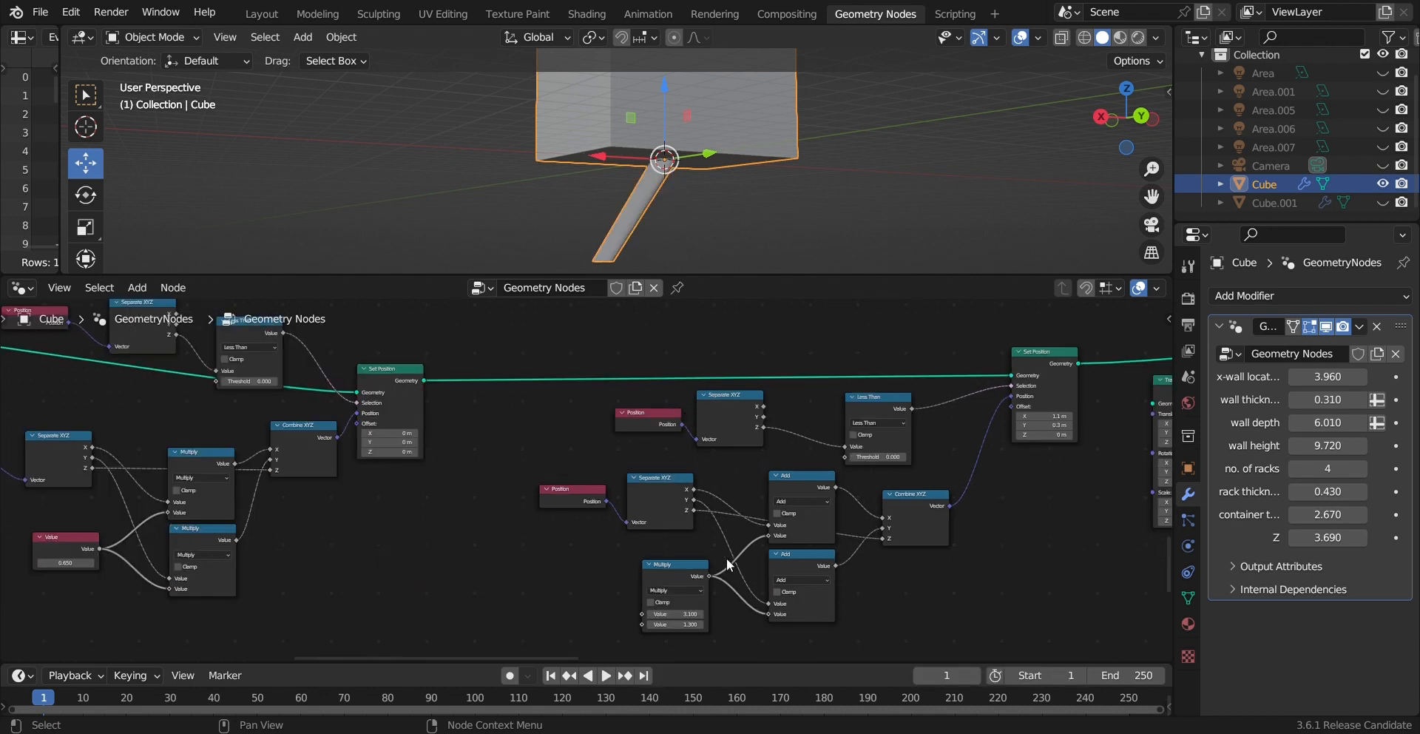
drag(685, 564, 682, 557)
drag(682, 608, 619, 607)
click(647, 607)
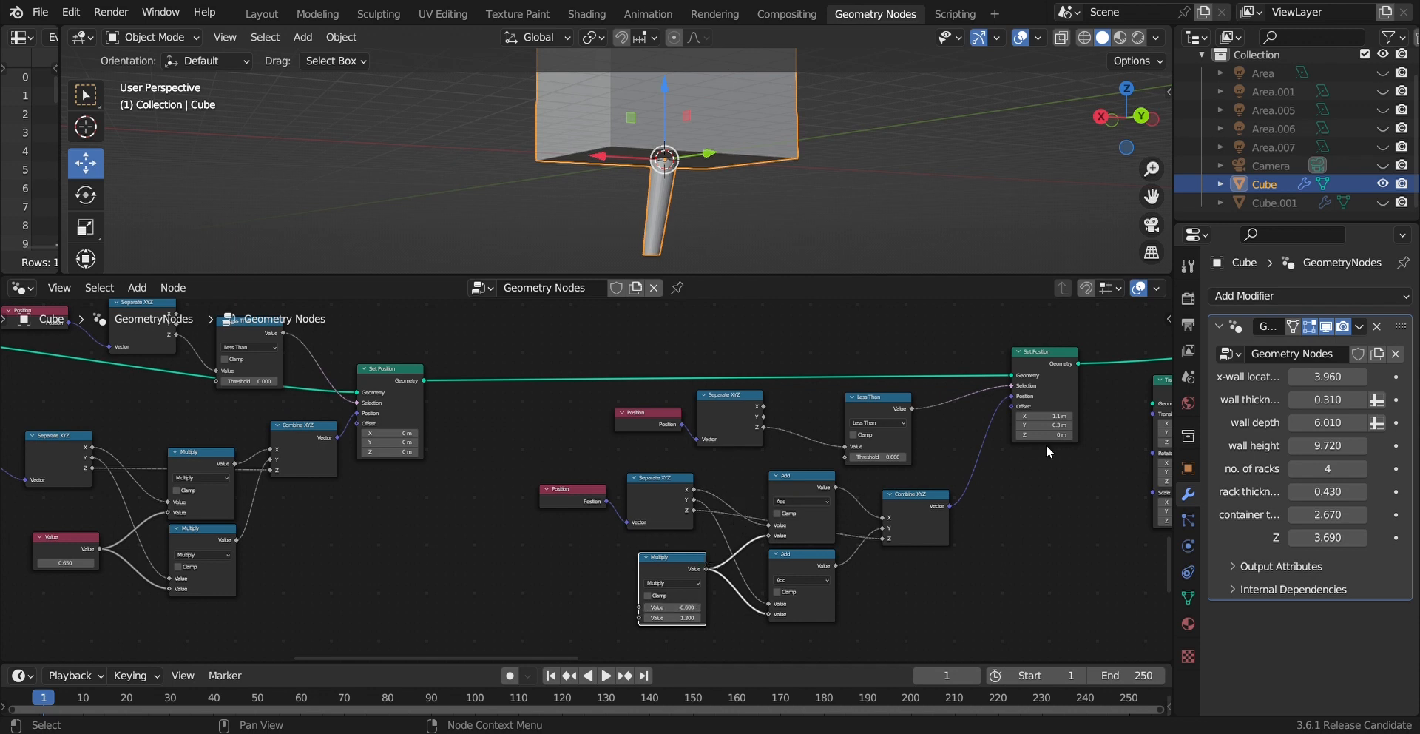
Step: Set the second Set Position node's X offset to 1.6 m
double_click(1046, 415)
text(0.3)
key(Return)
key(ctrl+z)
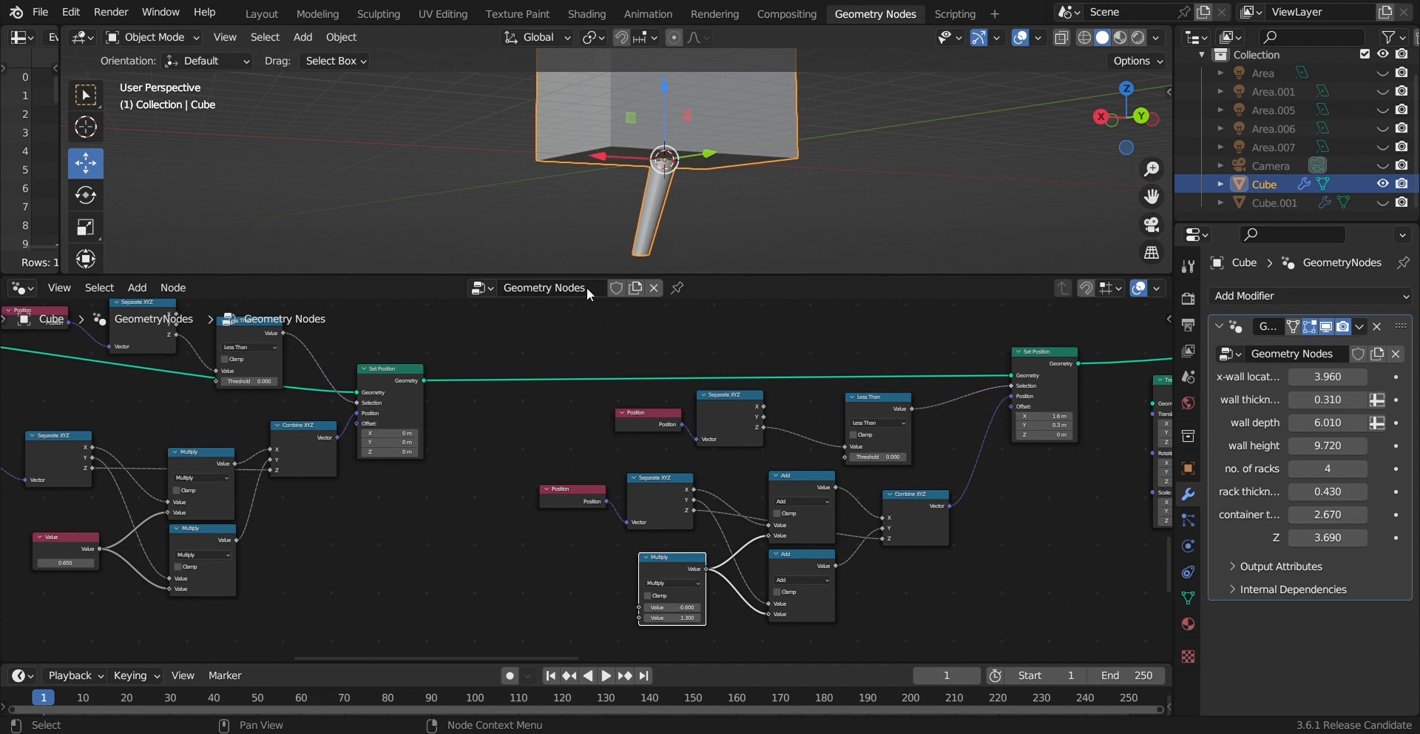
Step: Set the second chain's Multiply values to -0.800 and 1.100 and the modifier's Z to 2.590
middle_drag(582, 212, 471, 478)
middle_drag(518, 222, 566, 200)
key(ctrl+z)
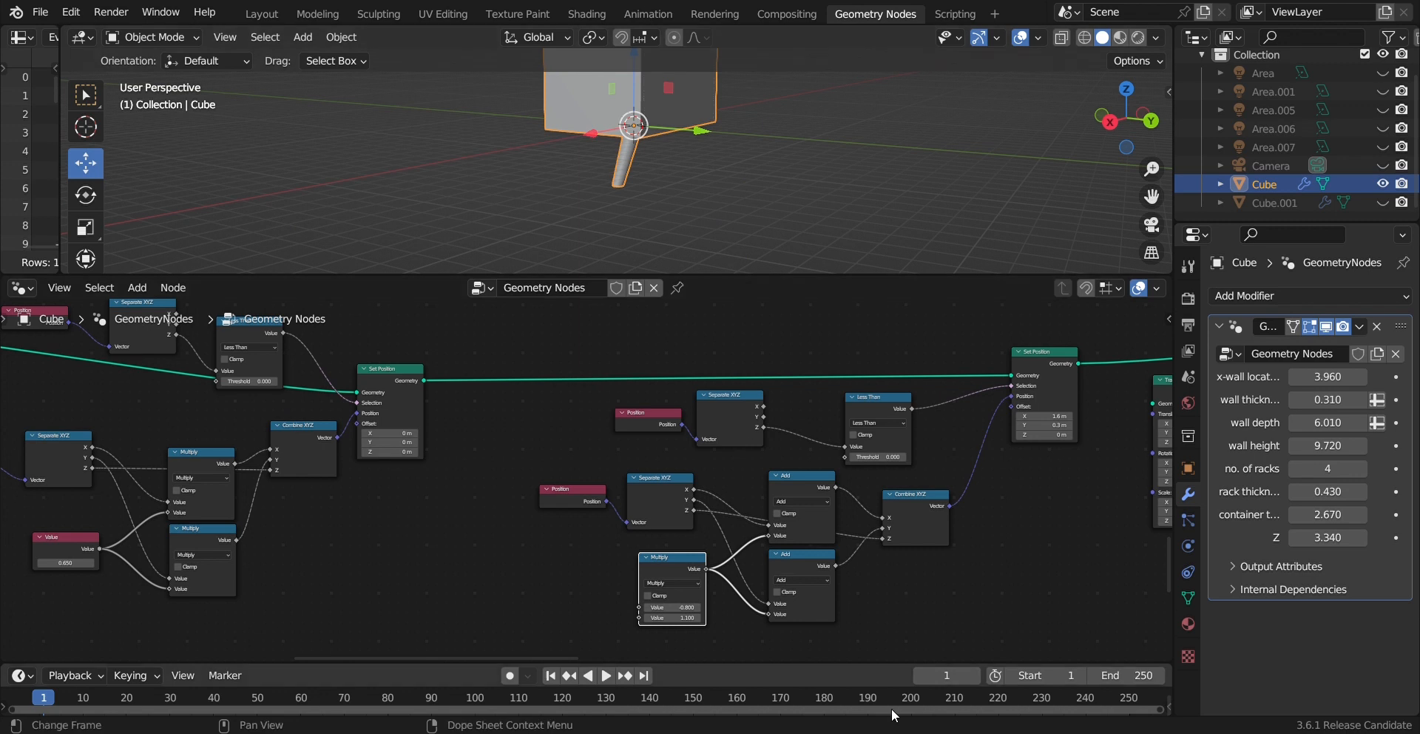
key(ctrl+z)
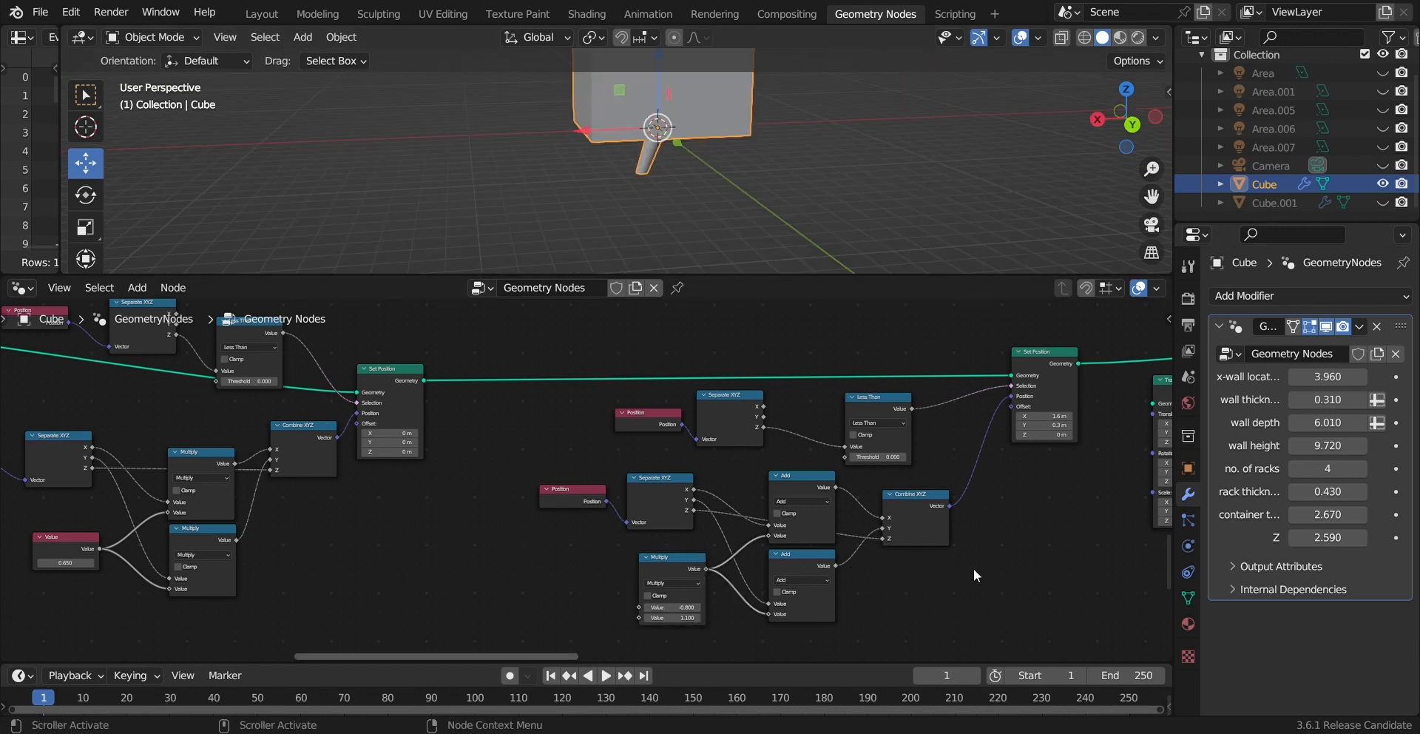
Step: Place the leg near a corner by setting the Transform Geometry translation to X 3.4 m and Y 1.8 m
middle_drag(961, 566, 441, 578)
middle_drag(750, 447, 798, 436)
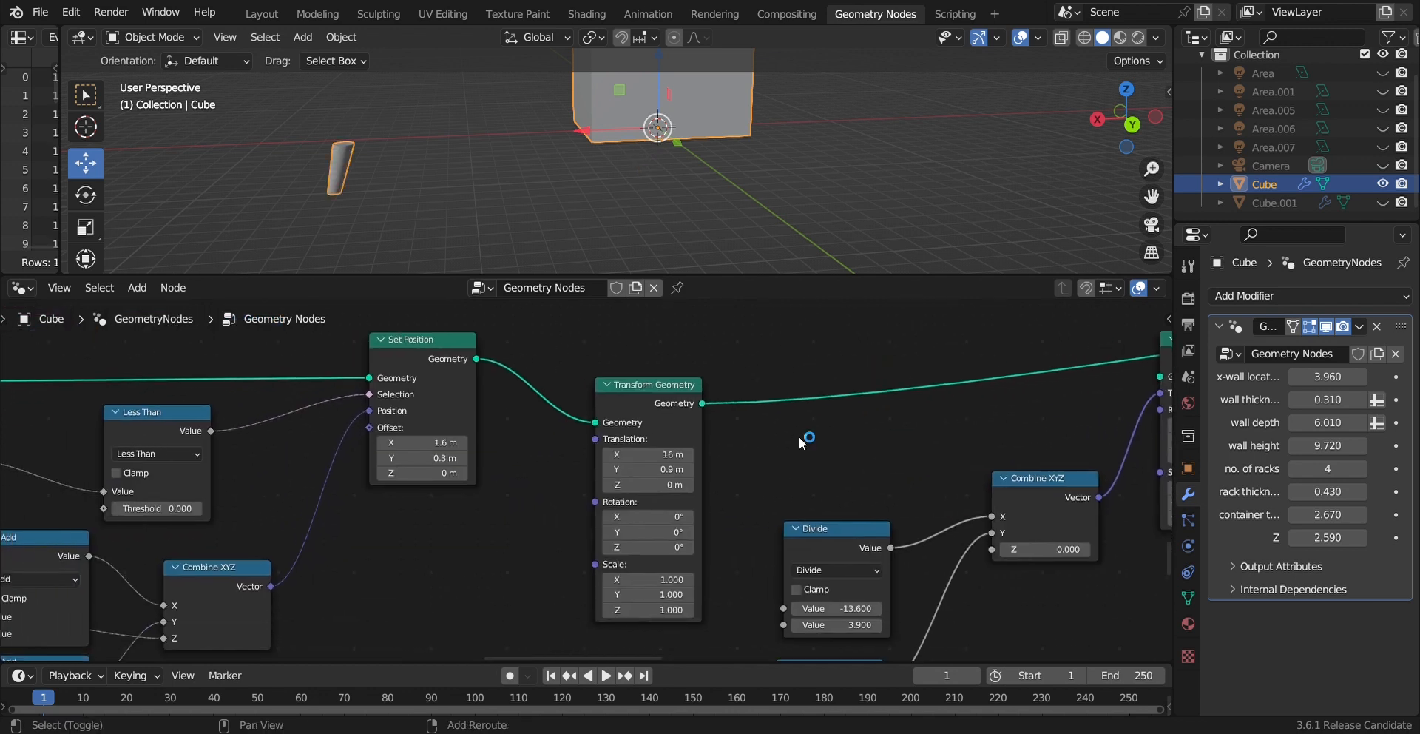
drag(663, 456, 796, 457)
middle_drag(548, 166, 676, 163)
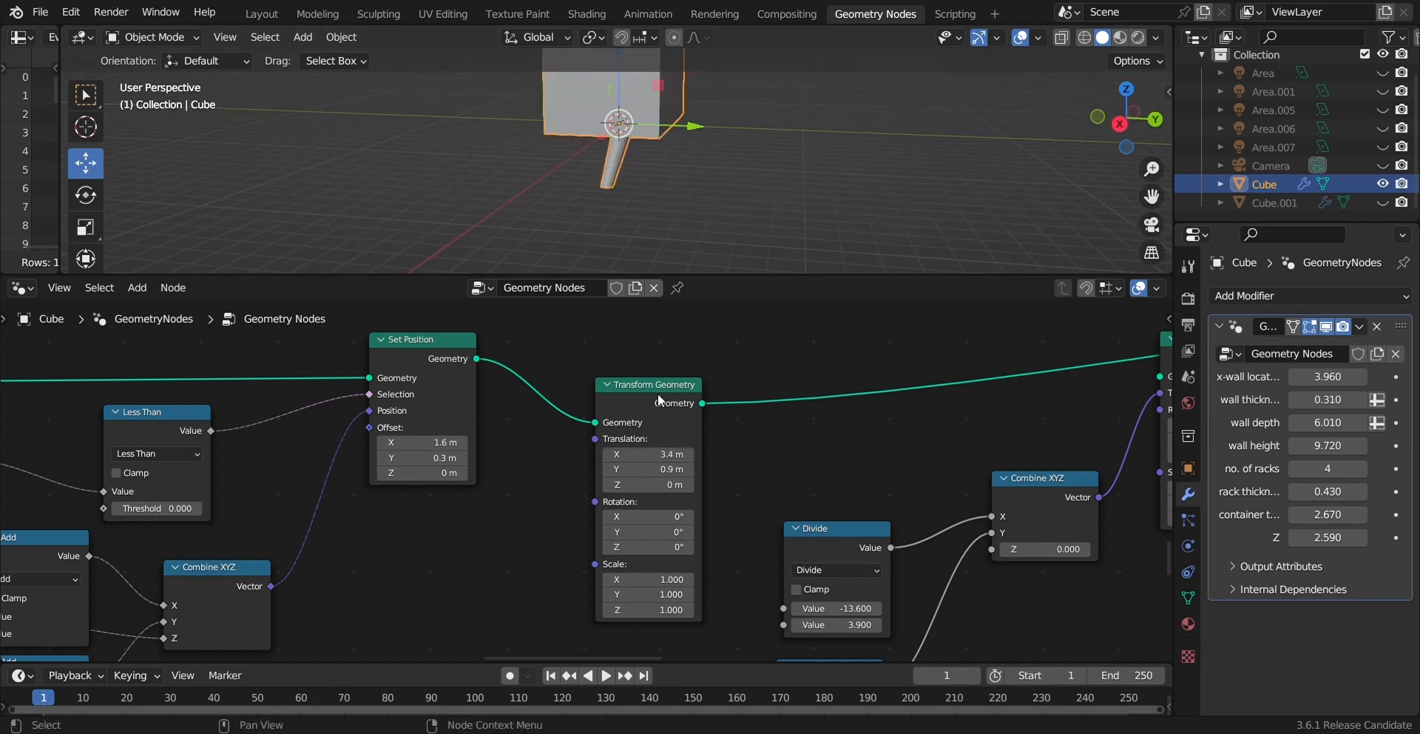
drag(651, 469, 710, 469)
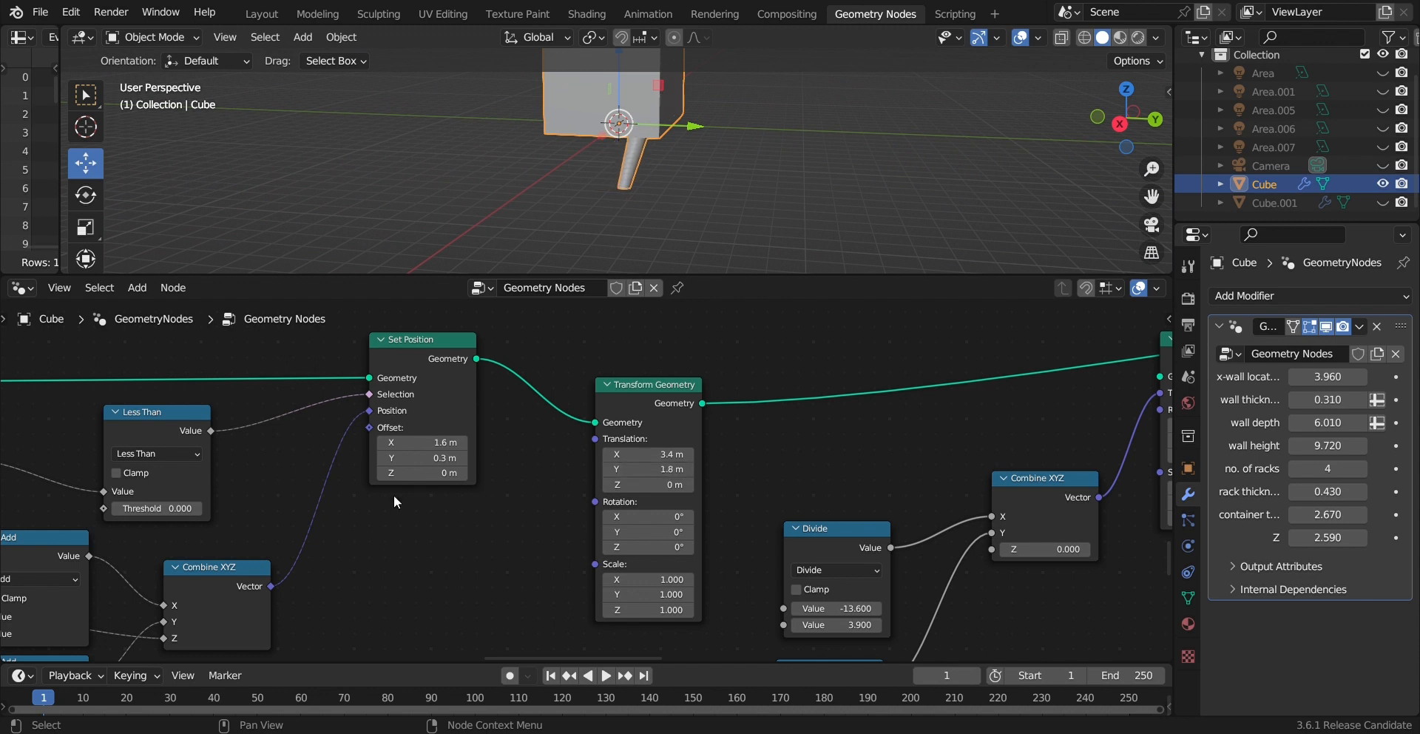
Step: Refine the leg's slant and placement with Set Position offset X 2.1 m, Y 1.3 m and Transform Geometry translation X 3.2 m
middle_drag(389, 526, 900, 386)
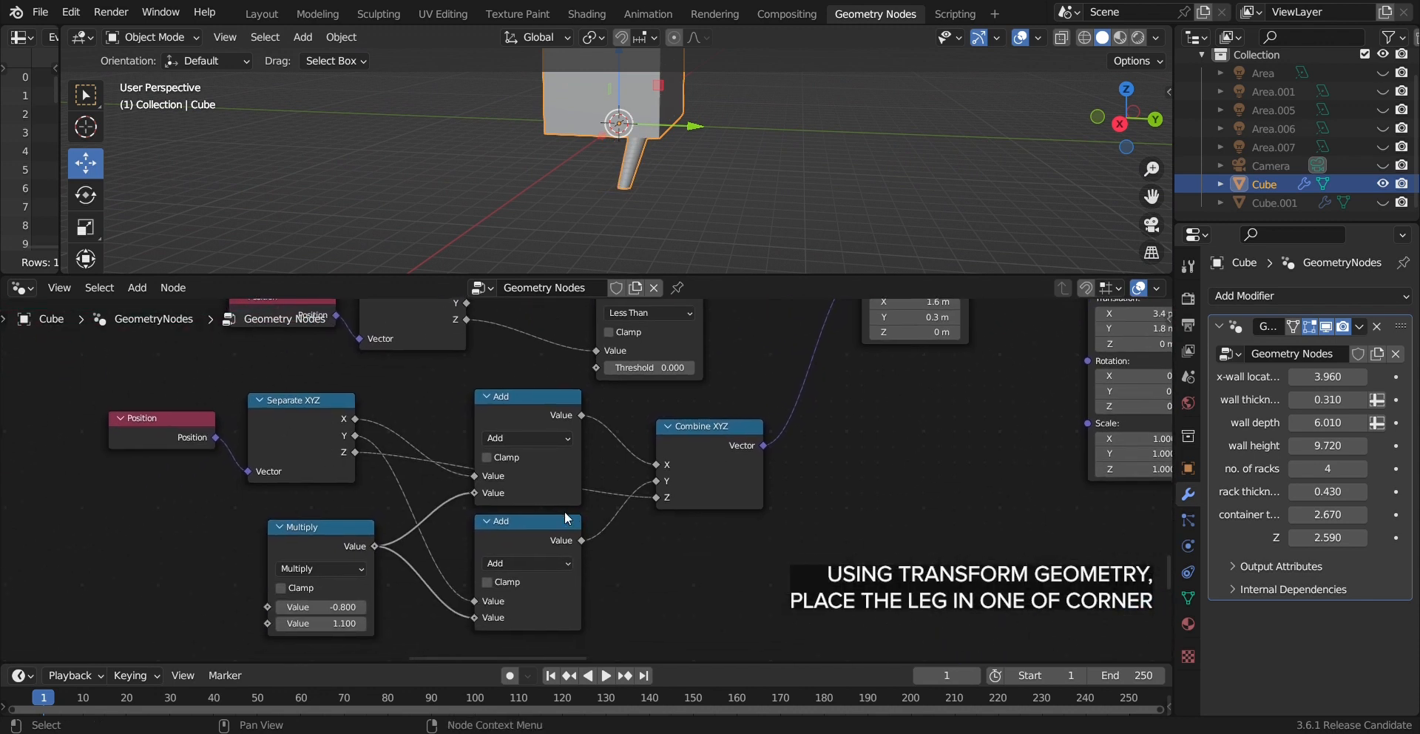
mouse_move(344, 624)
mouse_down()
mouse_move(362, 623)
mouse_move(337, 623)
mouse_up()
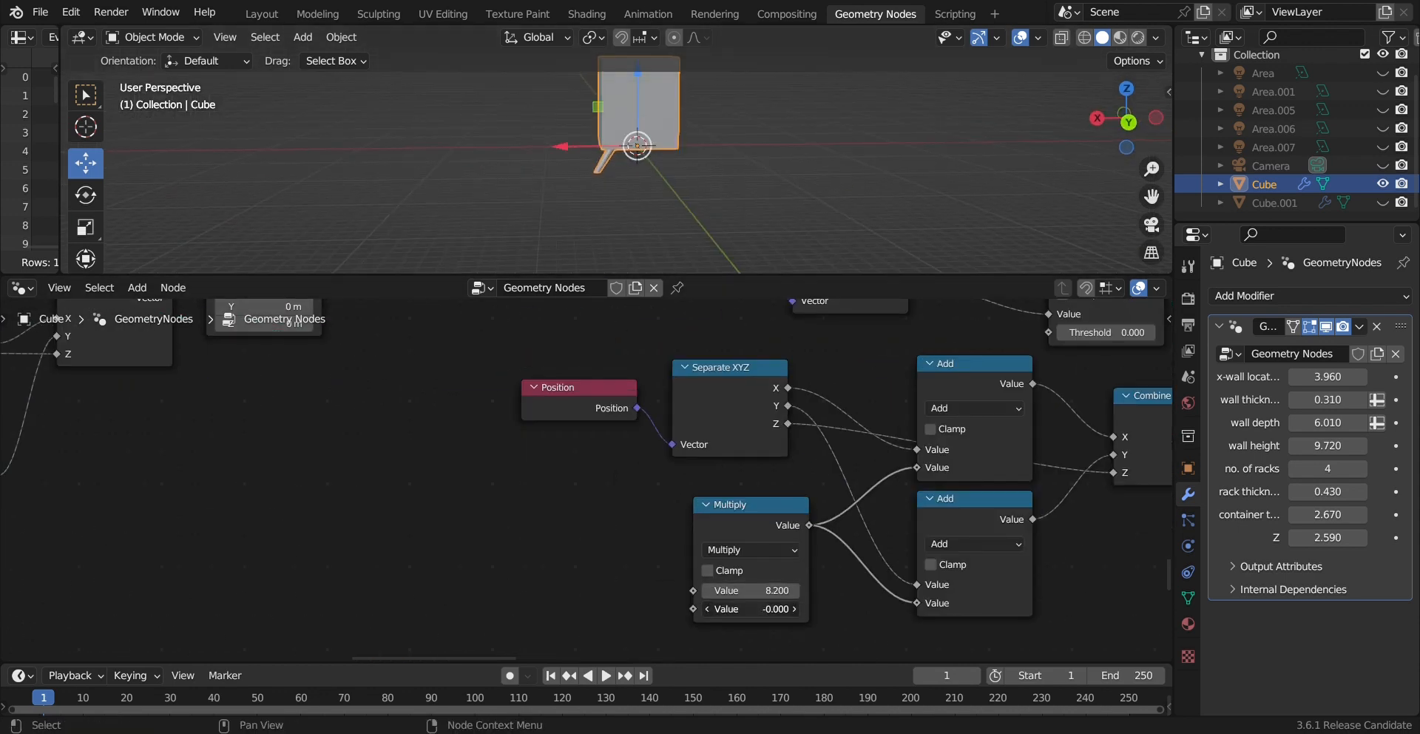
scroll(984, 476, down, 1)
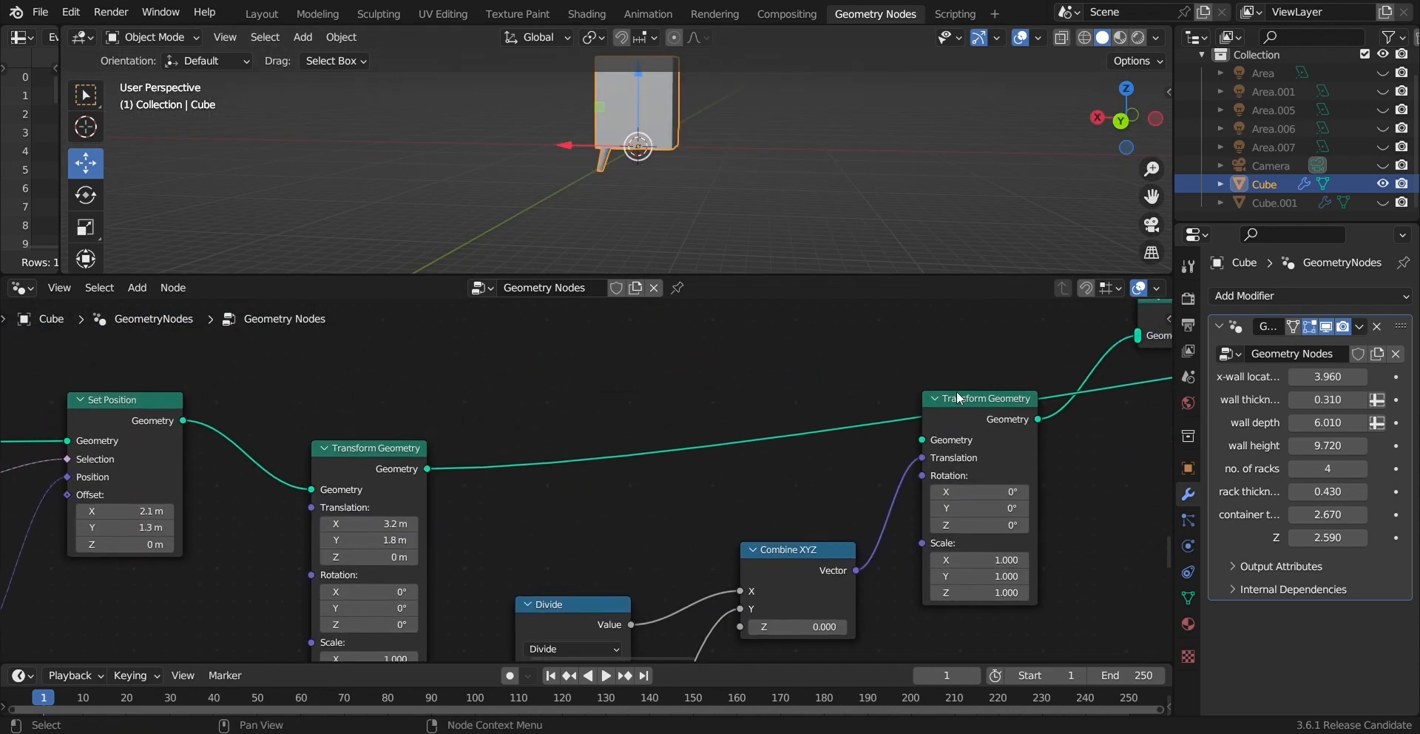
Step: Examine the second Transform Geometry node together with its Combine XYZ and two Divide nodes
middle_drag(973, 452, 955, 431)
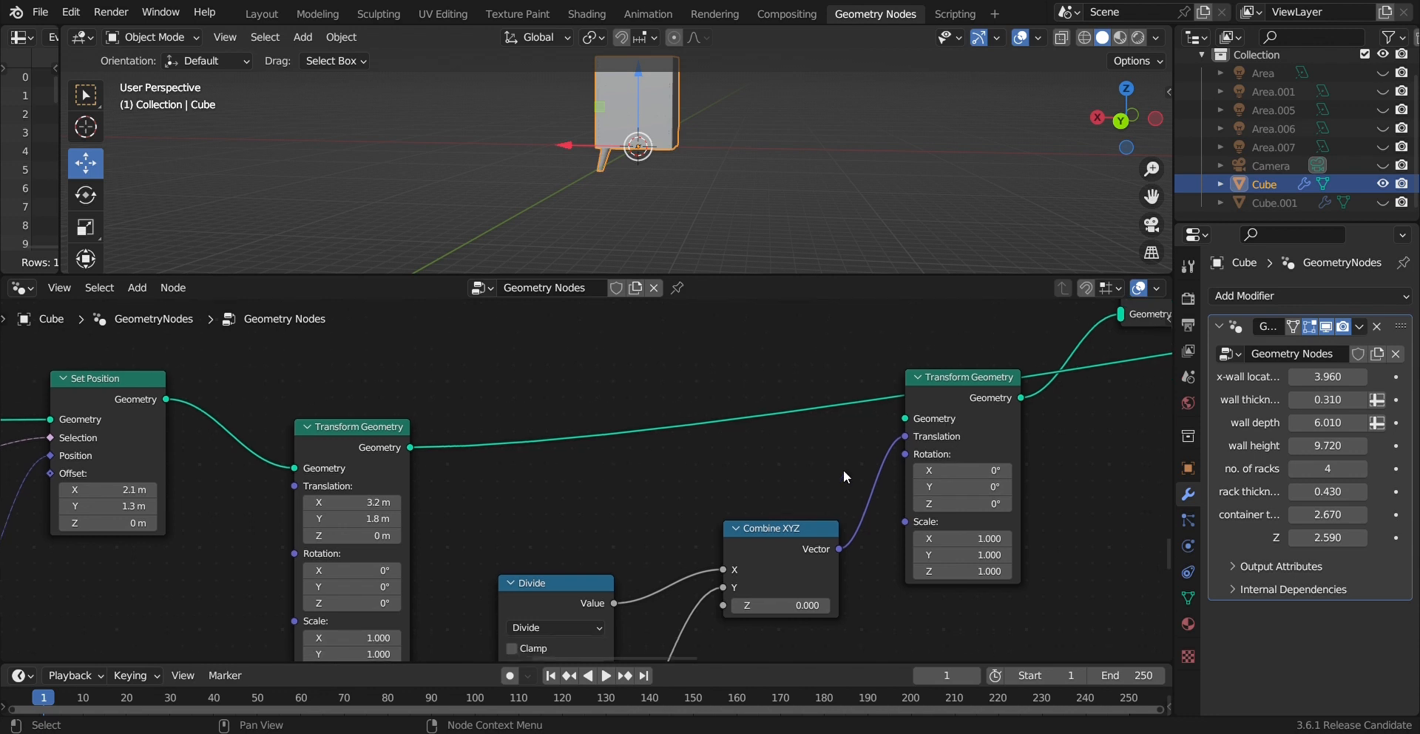
scroll(686, 469, down, 1)
shift+middle_drag(688, 495, 770, 429)
middle_drag(1016, 398, 924, 425)
middle_drag(814, 487, 954, 357)
middle_drag(864, 419, 846, 369)
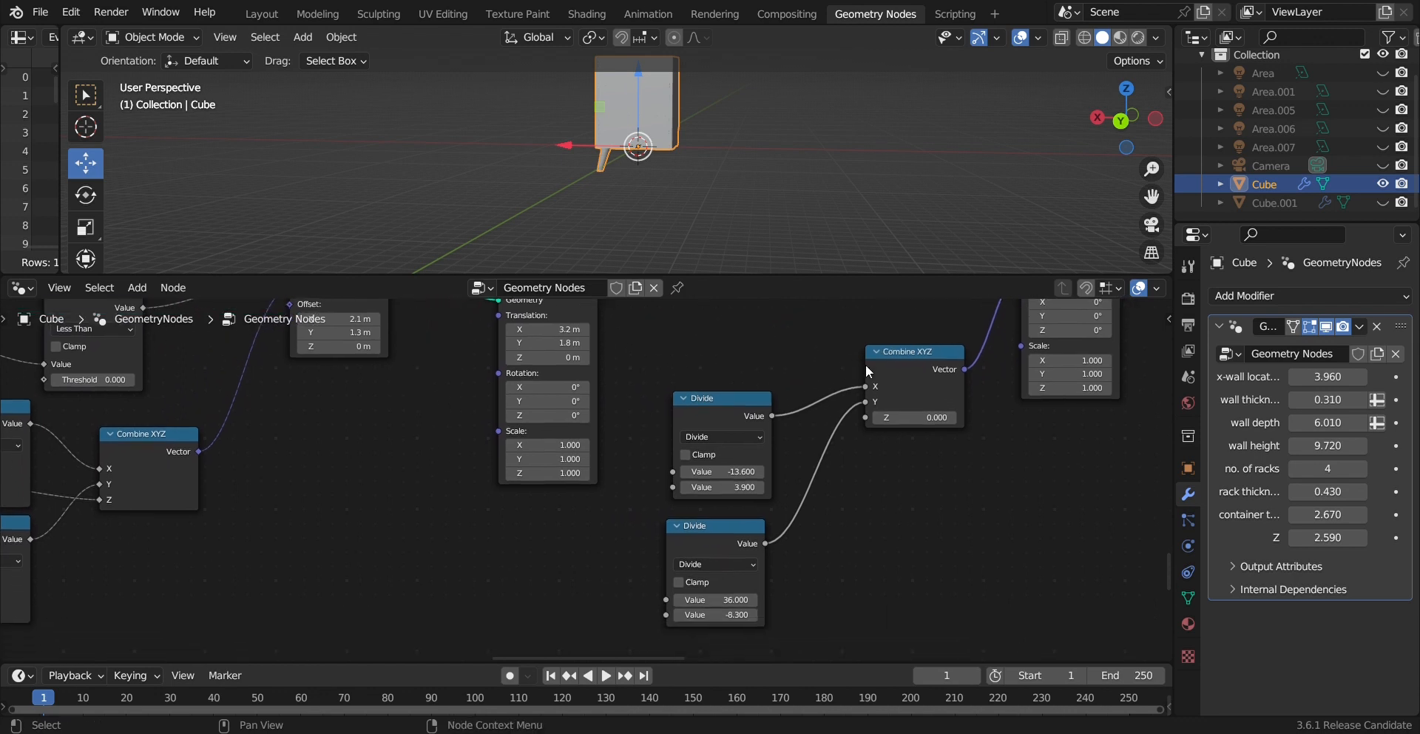
middle_drag(926, 348, 849, 443)
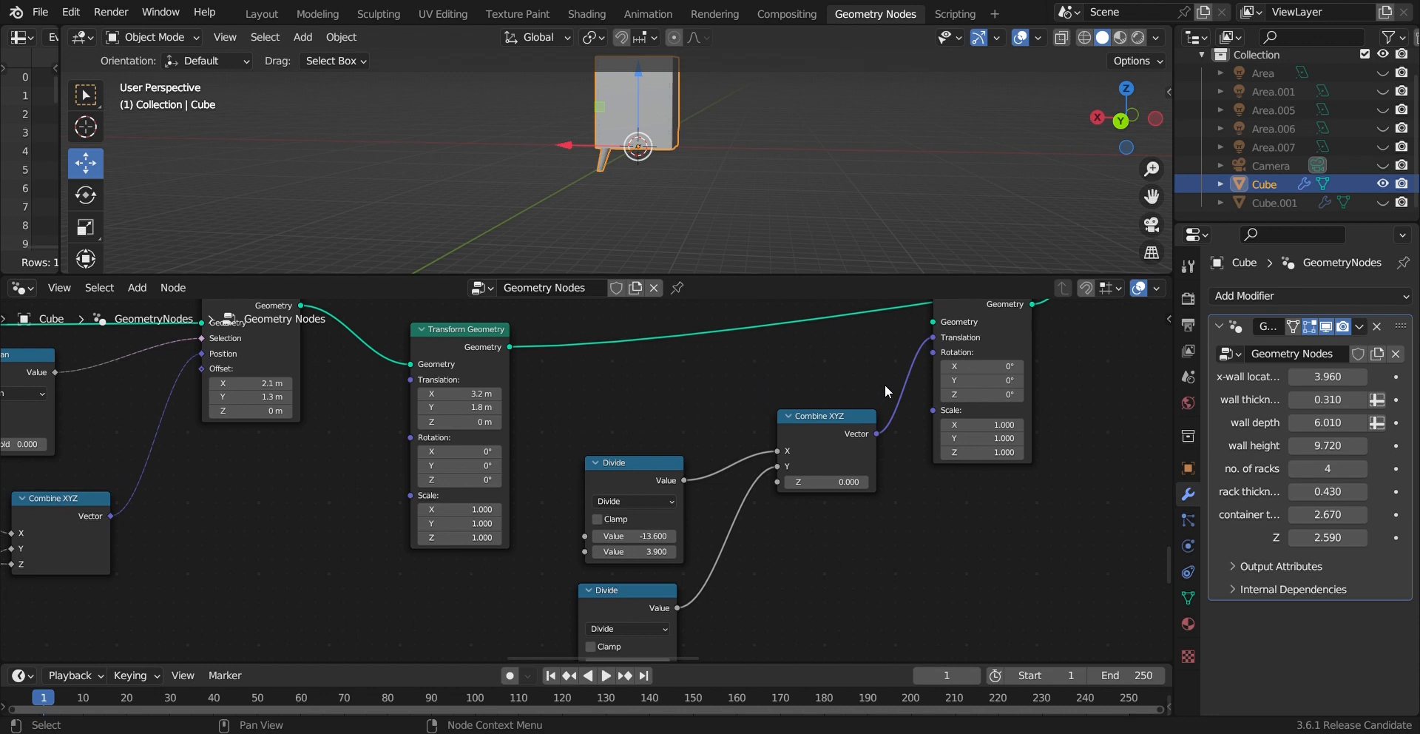
middle_drag(677, 447, 795, 375)
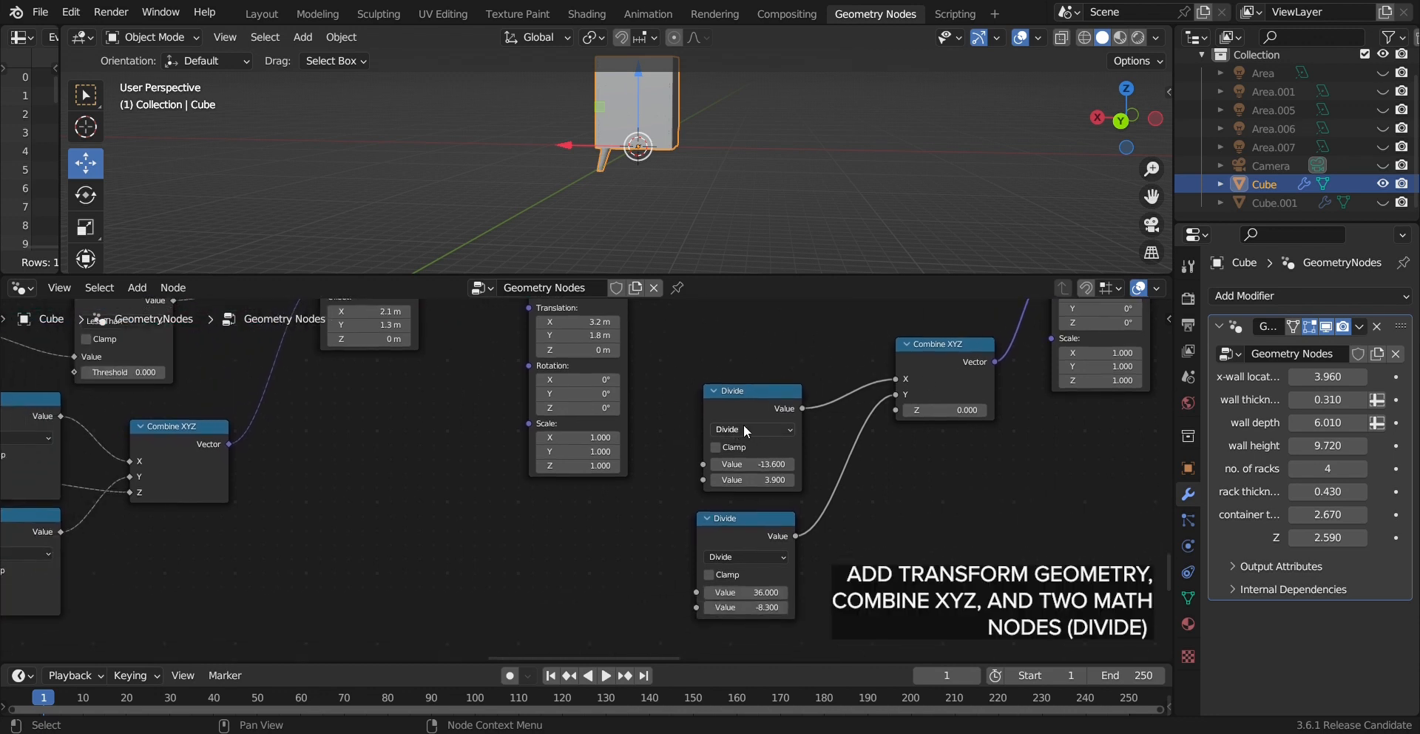
middle_drag(841, 444, 746, 463)
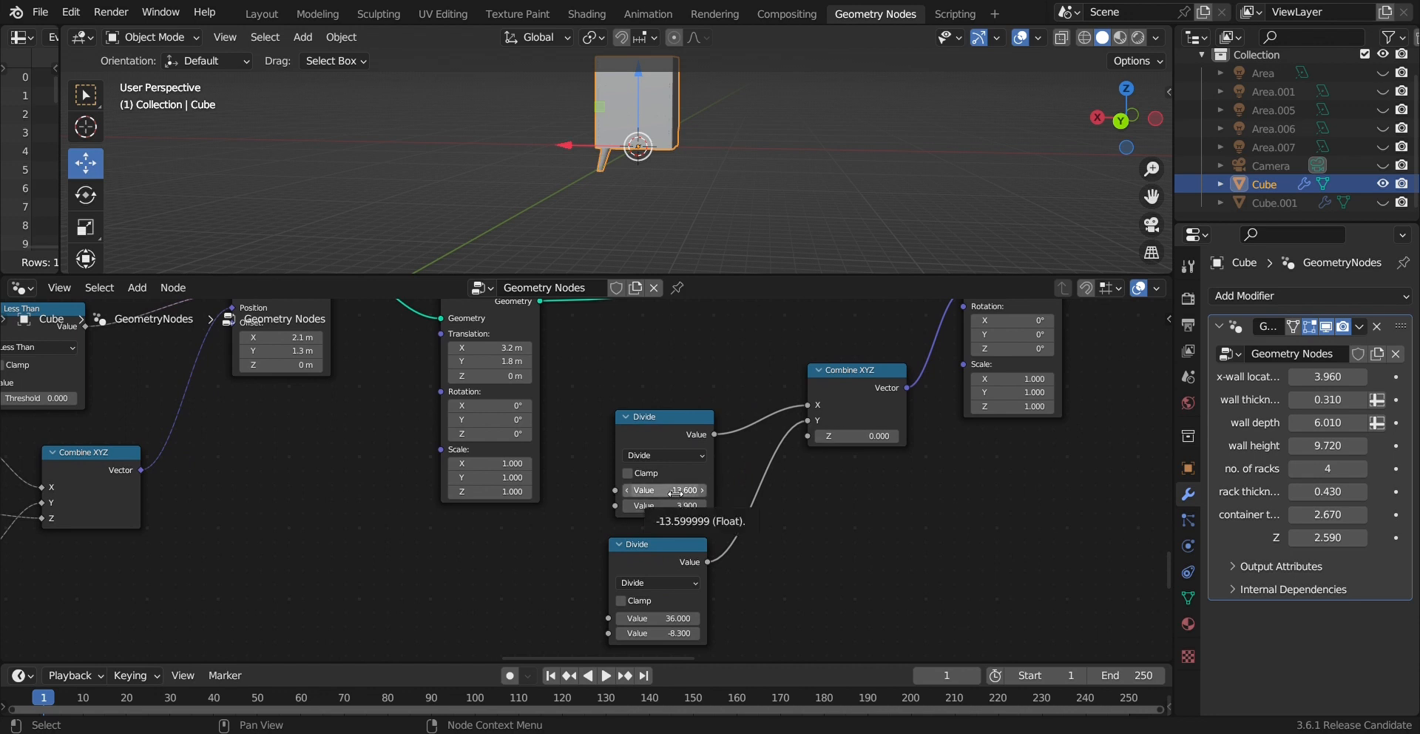
Step: Cut the first Transform Geometry's outgoing link and connect its output to the second Transform Geometry's Geometry input
middle_drag(695, 318, 695, 428)
ctrl+right_drag(800, 378, 786, 358)
drag(540, 410, 964, 387)
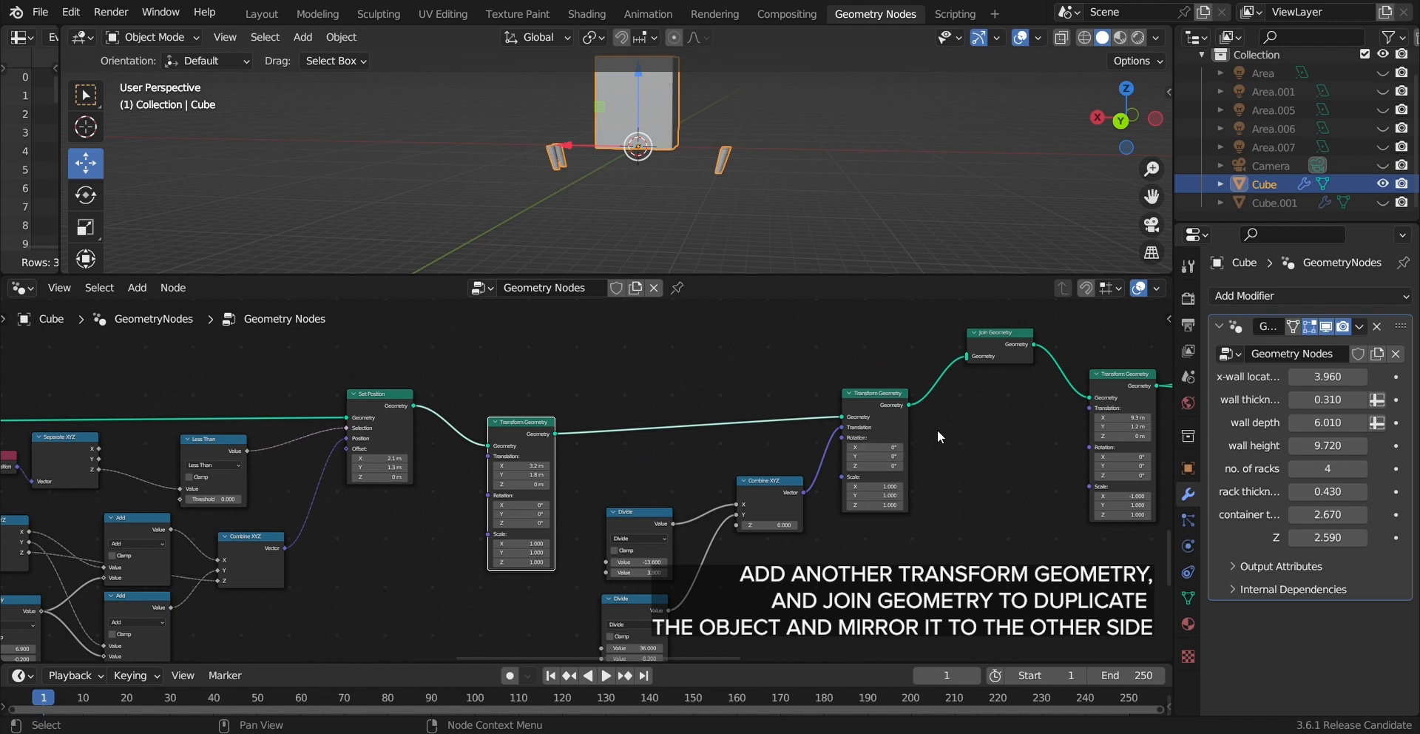
Step: Try linking the X-mirrored Transform Geometry directly to the final Join Geometry, then cut that link
middle_drag(937, 429, 580, 540)
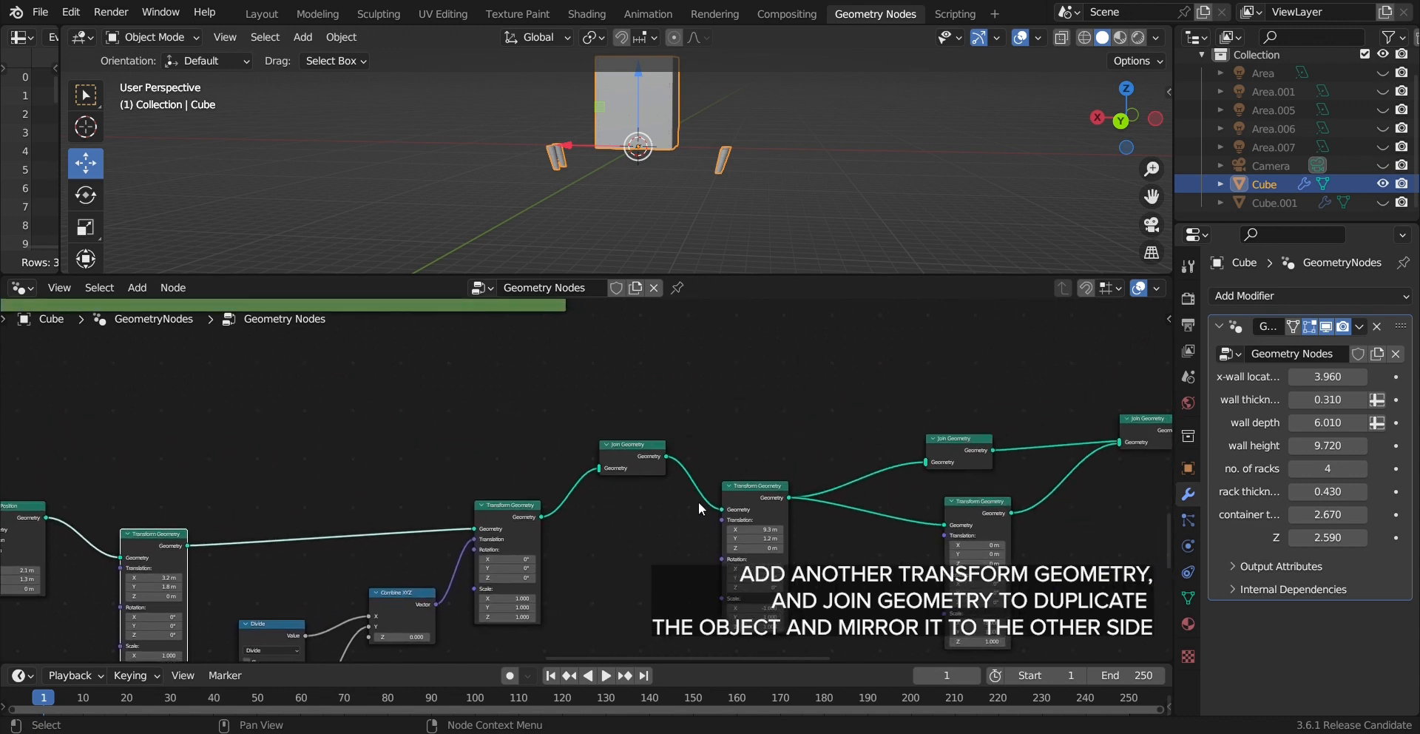
scroll(676, 505, up, 2)
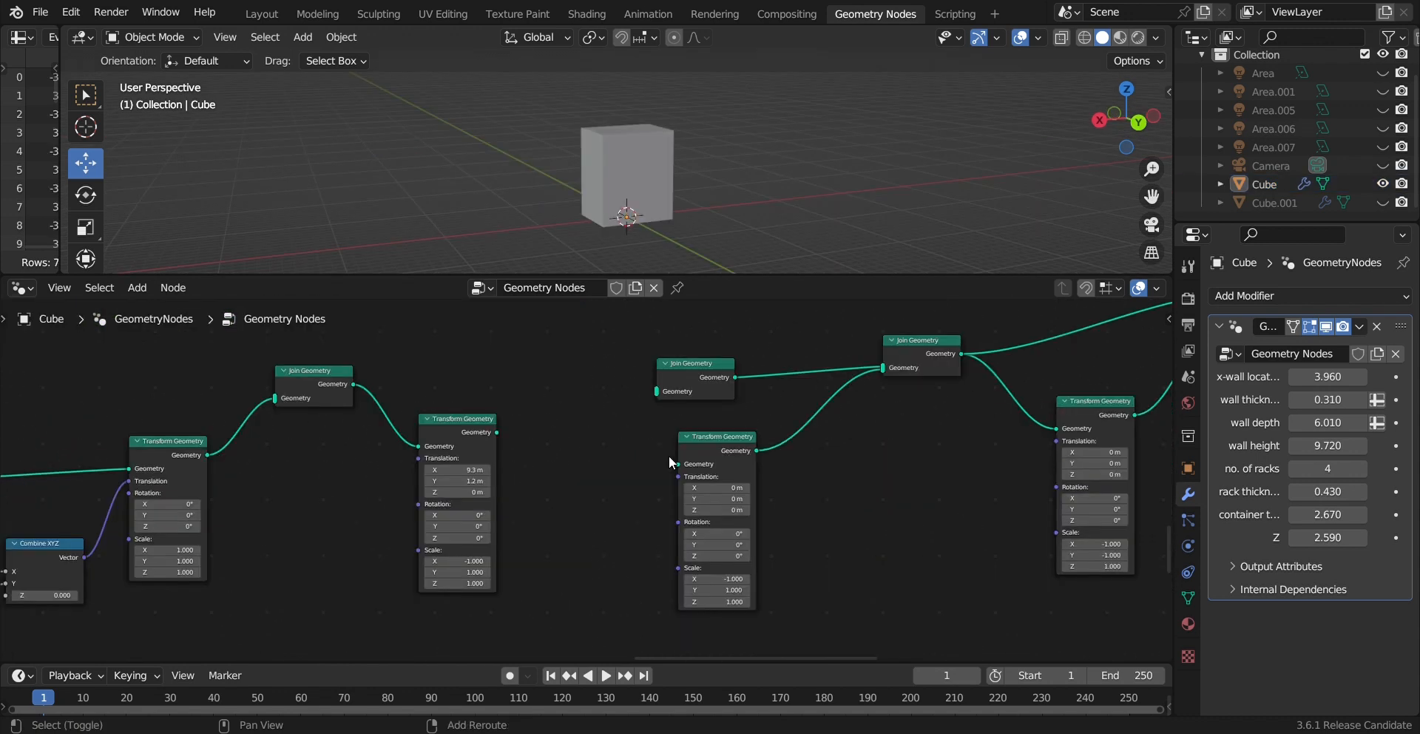
middle_drag(668, 456, 701, 502)
drag(524, 469, 944, 346)
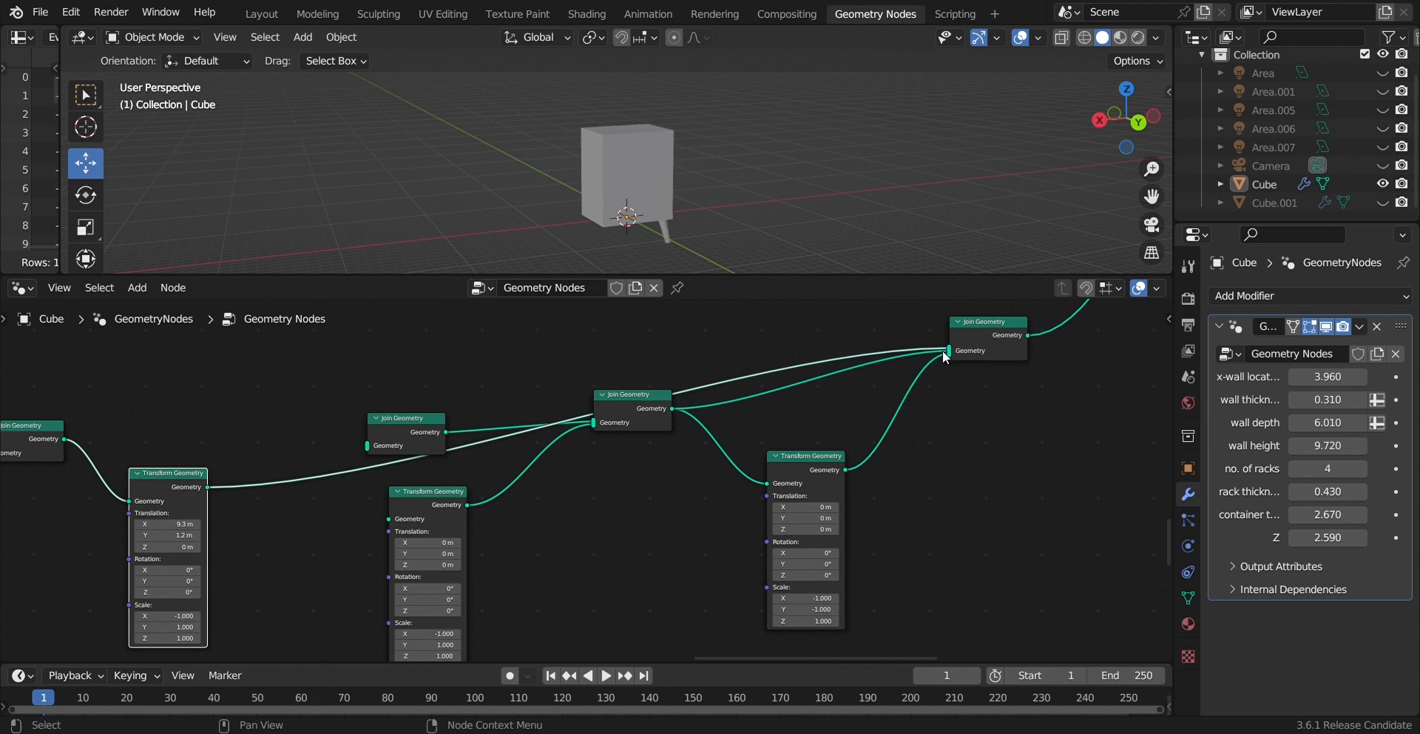
ctrl+right_drag(302, 456, 260, 505)
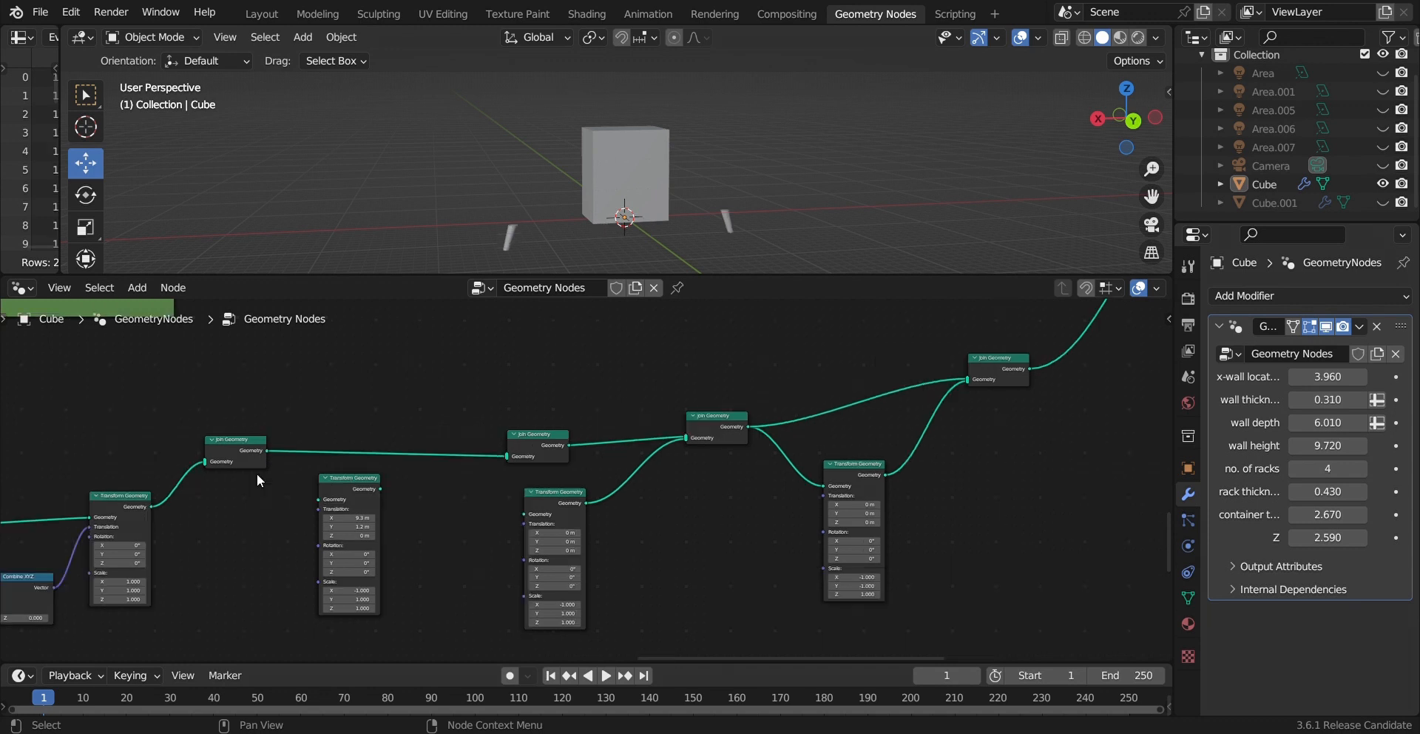
Step: Route the first Join Geometry through the X-mirrored Transform Geometry into the next Transform Geometry, and cut the direct link between the Join nodes
drag(267, 451, 318, 499)
drag(381, 489, 523, 513)
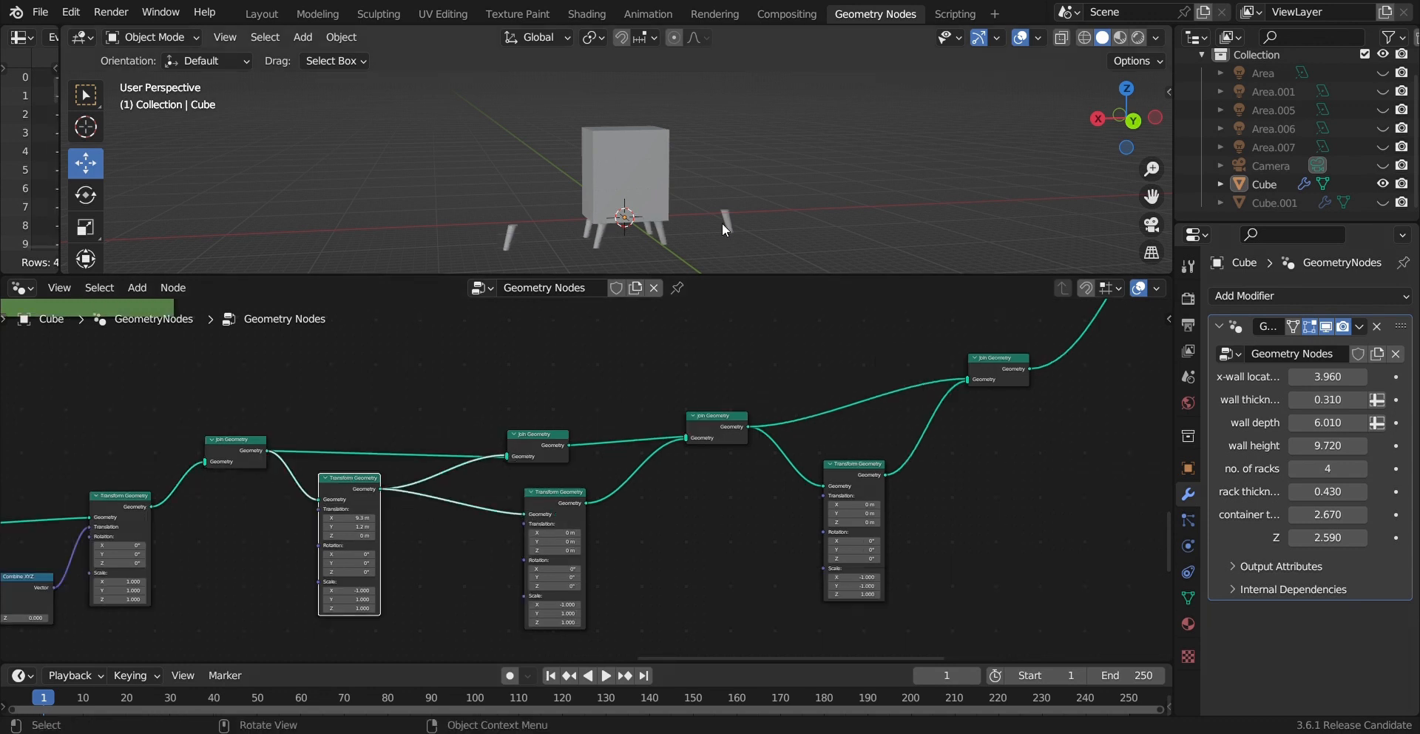
ctrl+right_drag(436, 430, 423, 469)
Step: Detach the last mirroring Transform Geometry from the final two Join Geometry nodes and link it back between them
scroll(611, 483, down, 4)
shift+middle_drag(695, 479, 580, 511)
scroll(580, 512, up, 4)
ctrl+right_drag(622, 510, 799, 458)
ctrl+right_drag(739, 406, 719, 470)
scroll(665, 466, down, 2)
shift+middle_drag(602, 471, 459, 589)
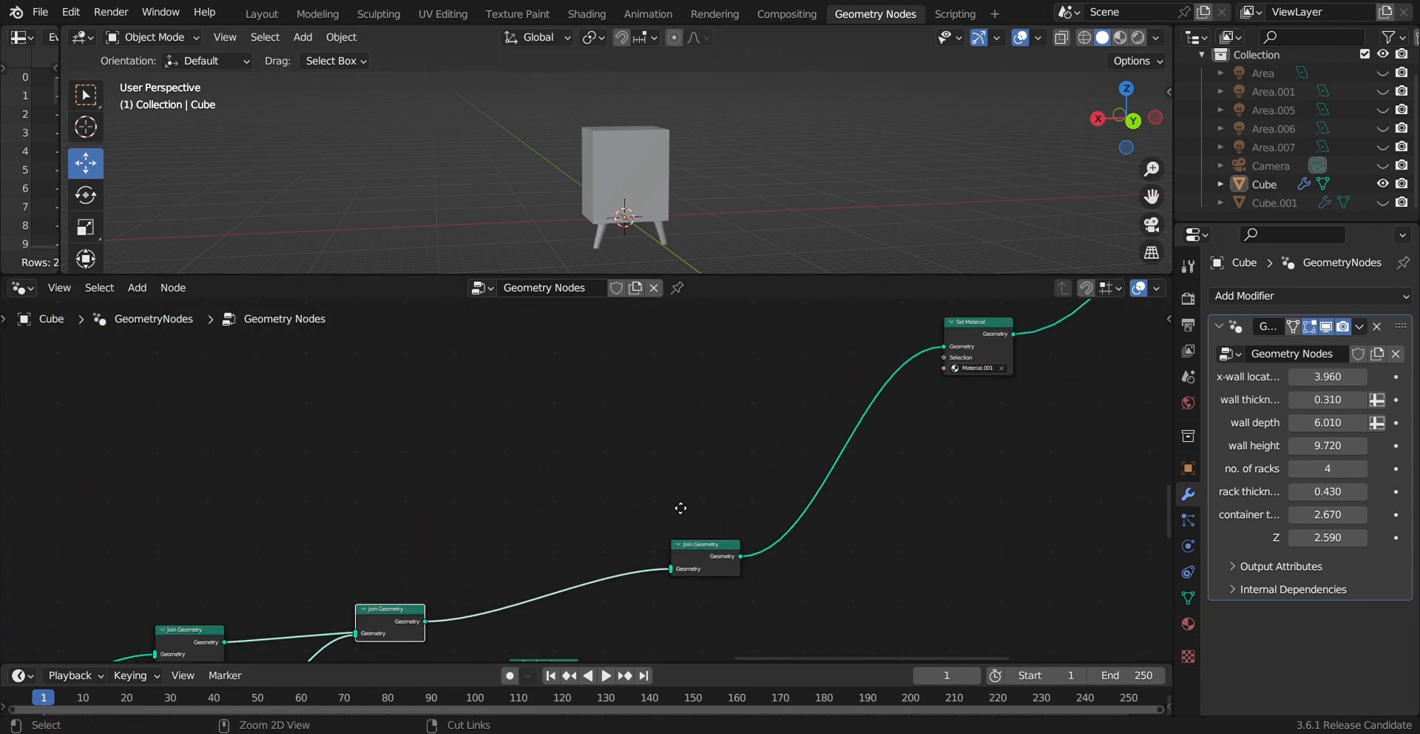
middle_drag(681, 508, 799, 459)
middle_drag(810, 507, 375, 486)
mouse_move(658, 482)
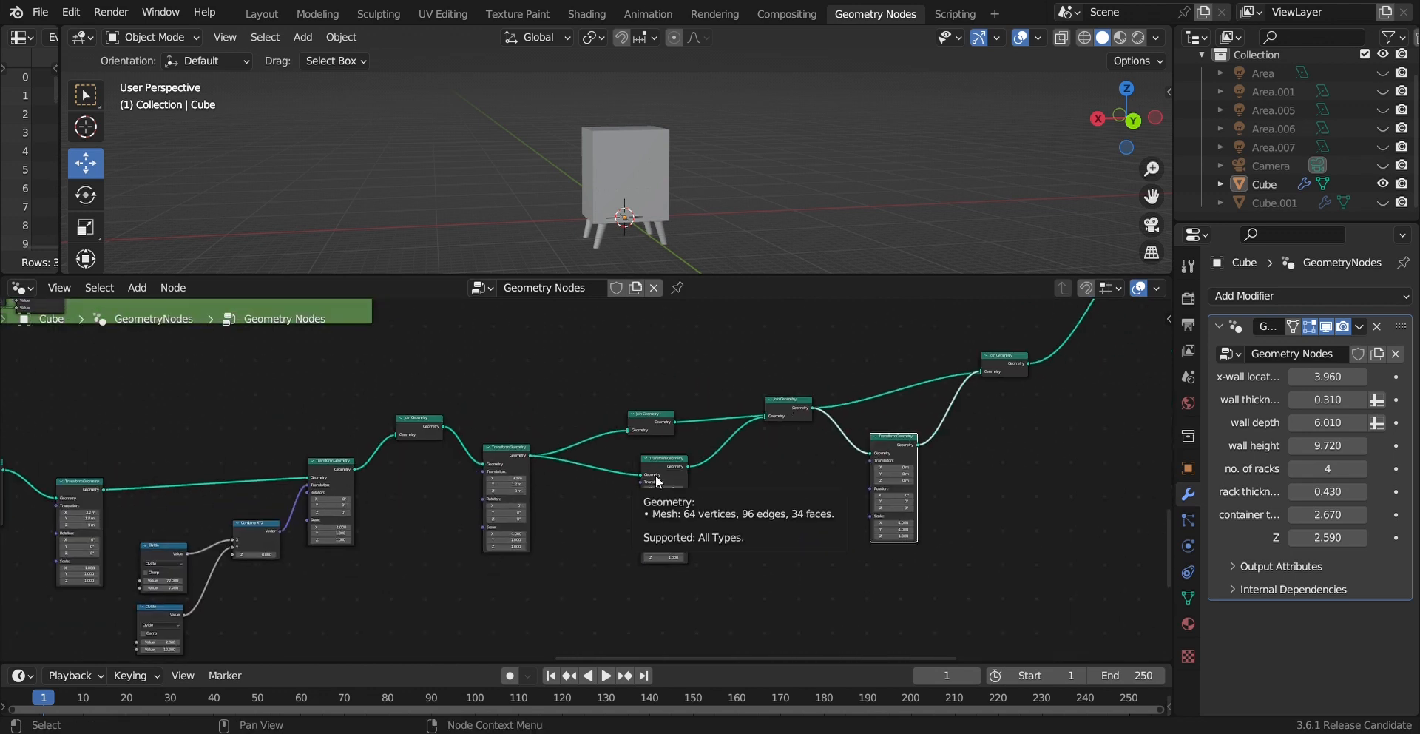
Step: Set the first value of the lower Divide node feeding the leg rotation's Combine XYZ to 10.2
ctrl+right_drag(961, 425, 804, 442)
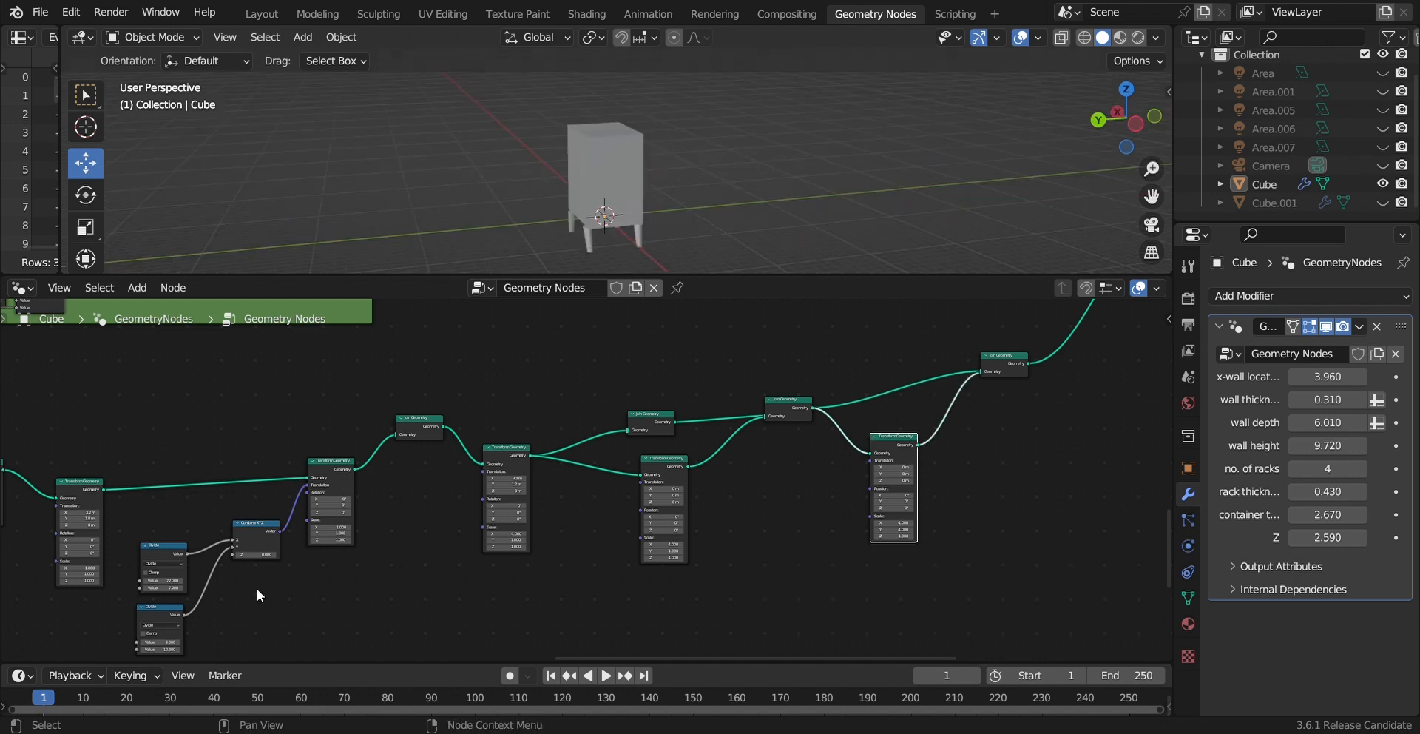
double_click(159, 642)
text(10.2)
key(Return)
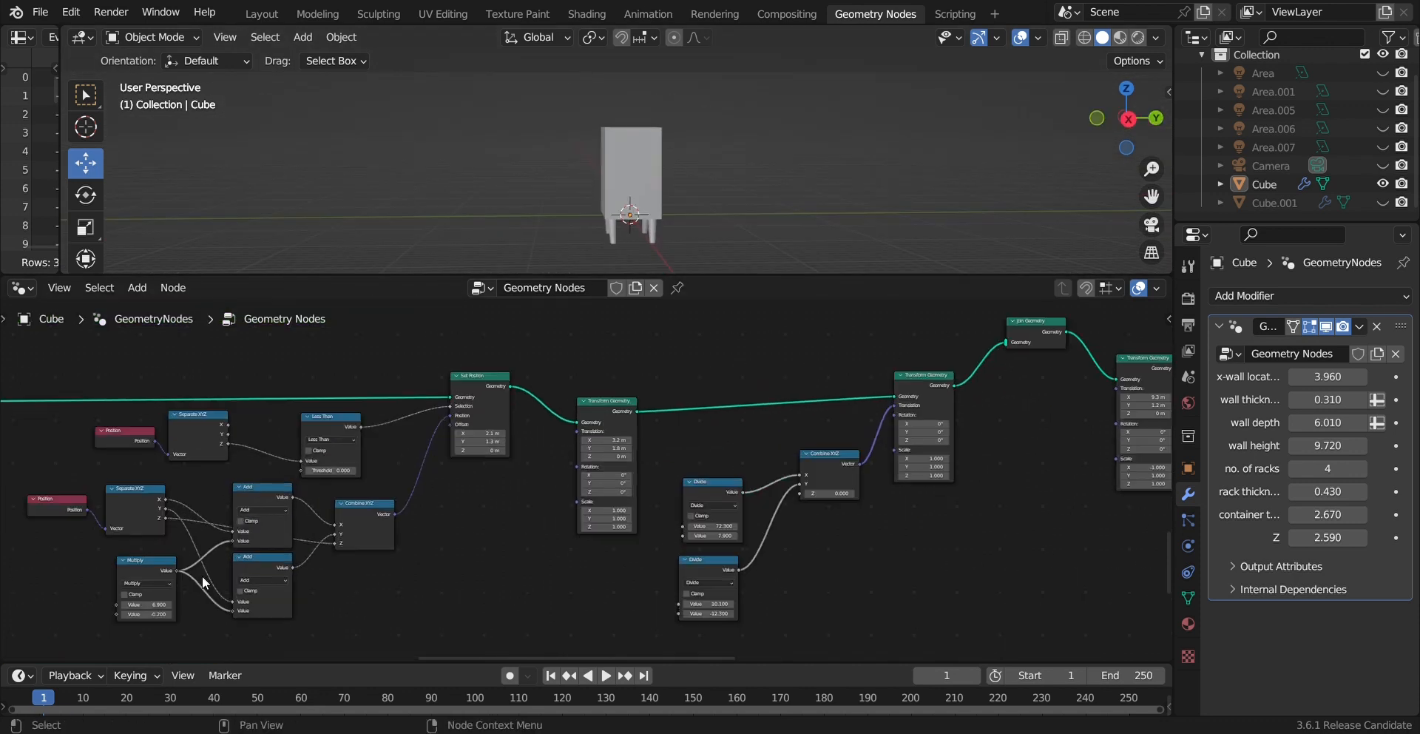
Step: Adjust the Multiply node's second value and set the leg's second Set Position offset to X 1.2 m and Y 0.6 m
scroll(523, 602, up, 3)
drag(522, 602, 510, 602)
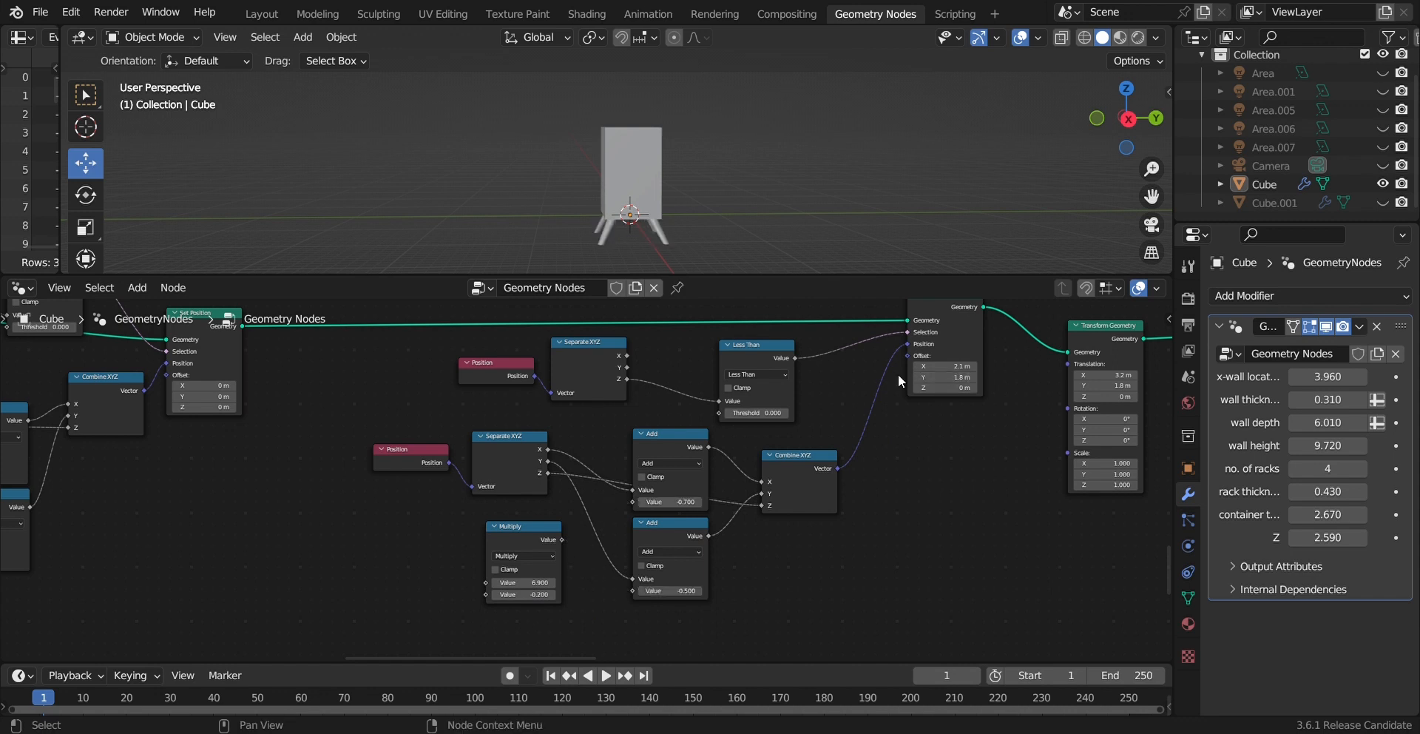
drag(932, 366, 966, 374)
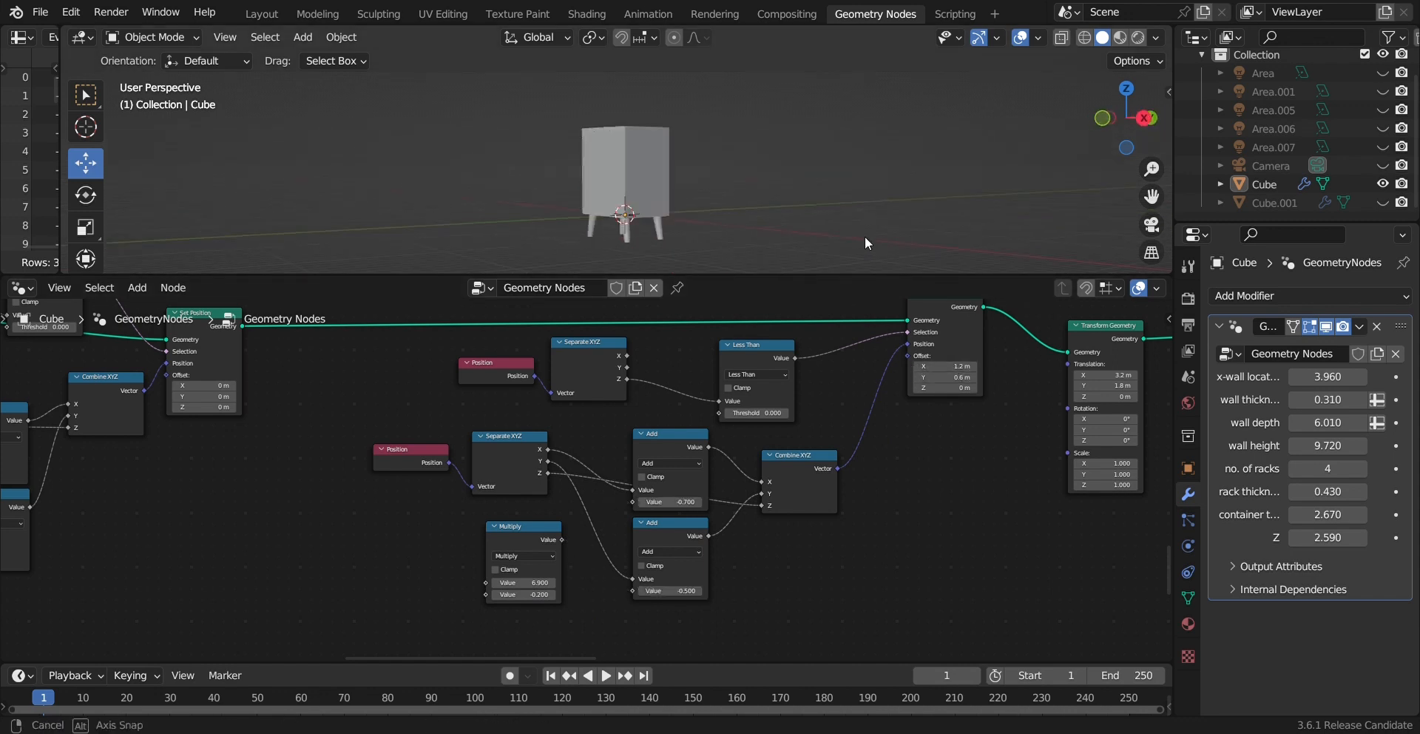
mouse_move(864, 236)
middle_down()
mouse_move(686, 247)
mouse_move(628, 513)
mouse_move(864, 214)
middle_up()
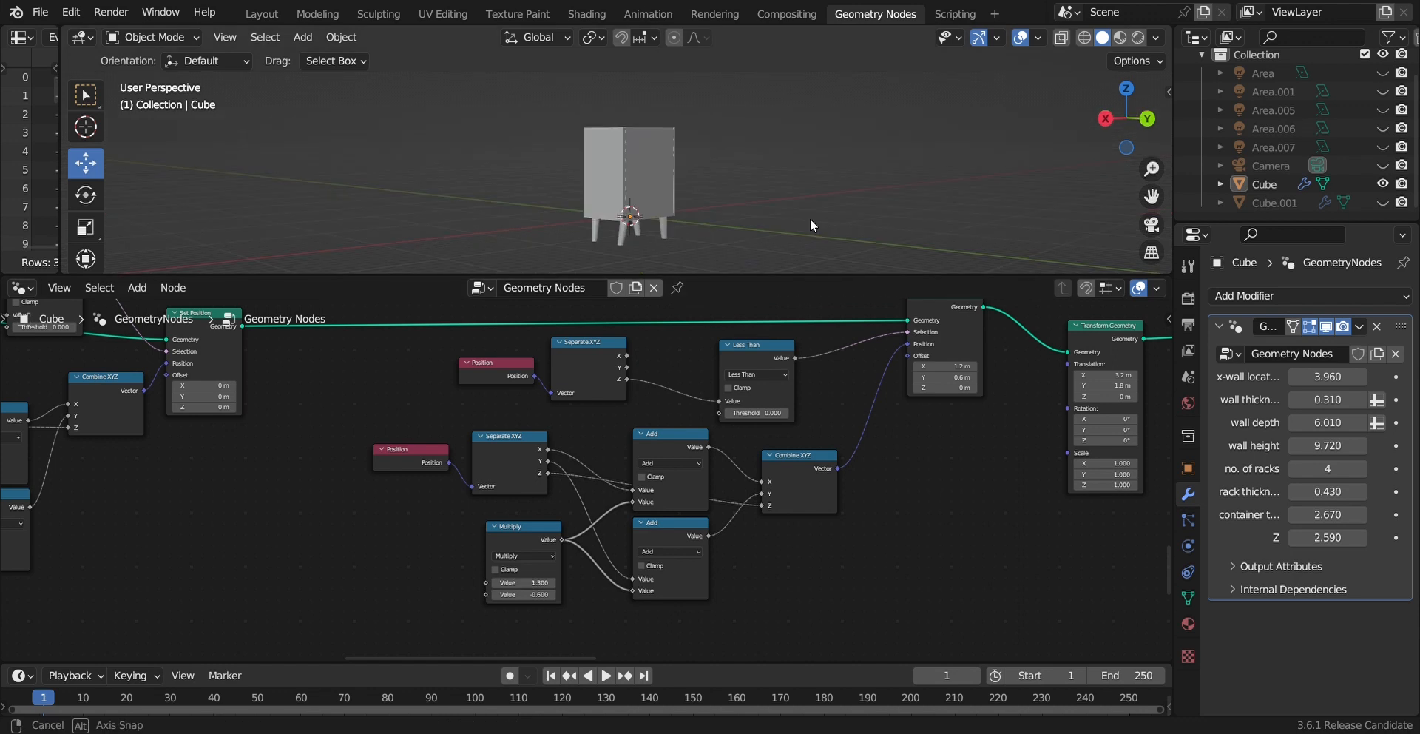
drag(925, 377, 950, 377)
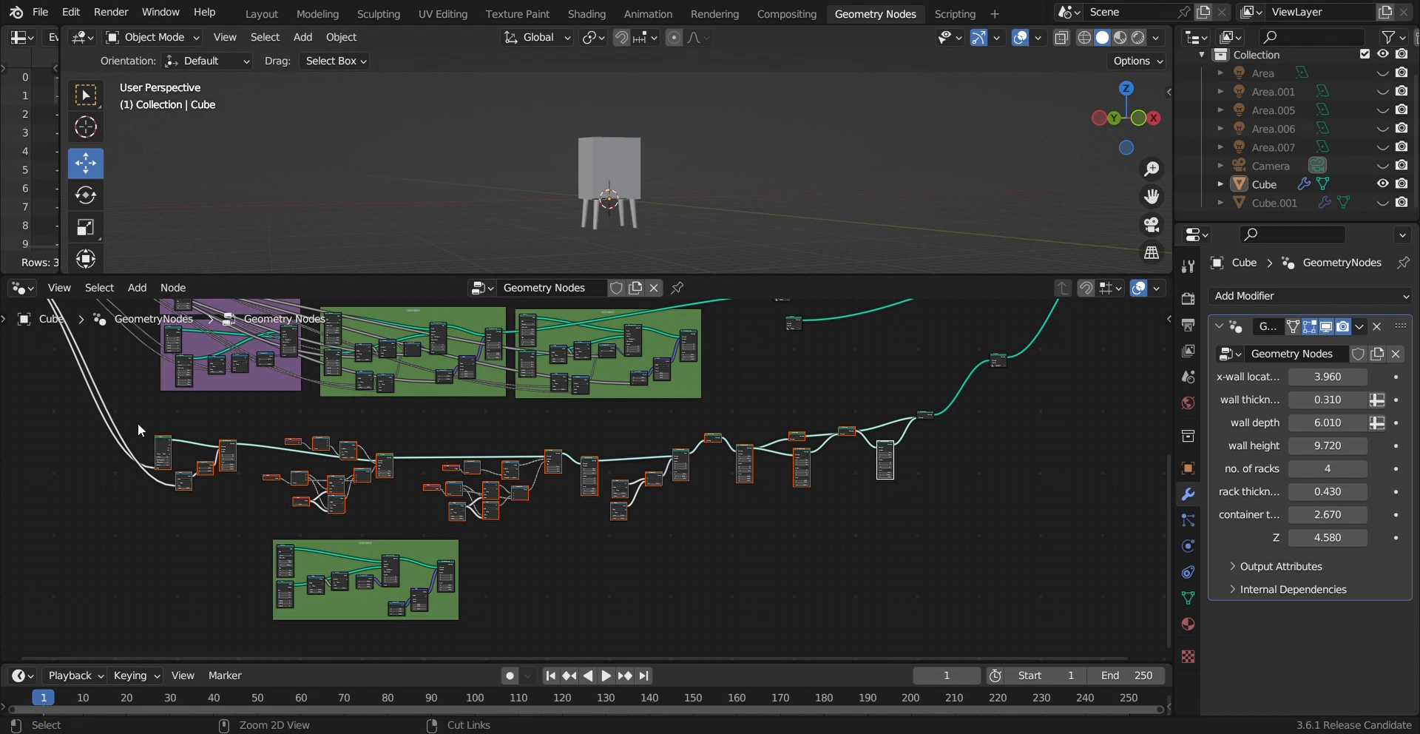
Step: Enclose all the selected leg nodes in one frame
key(ctrl+j)
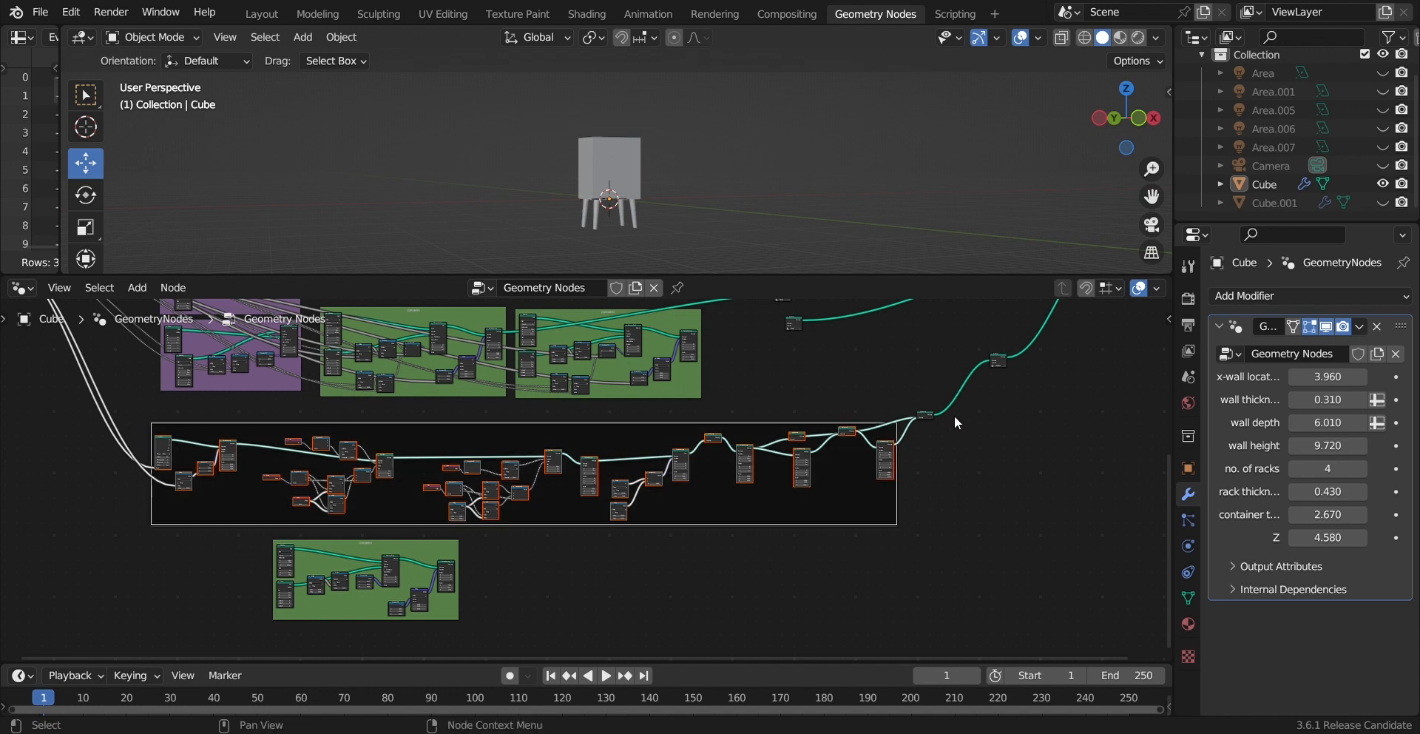
scroll(954, 415, up, 2)
scroll(1034, 436, down, 2)
scroll(753, 535, down, 1)
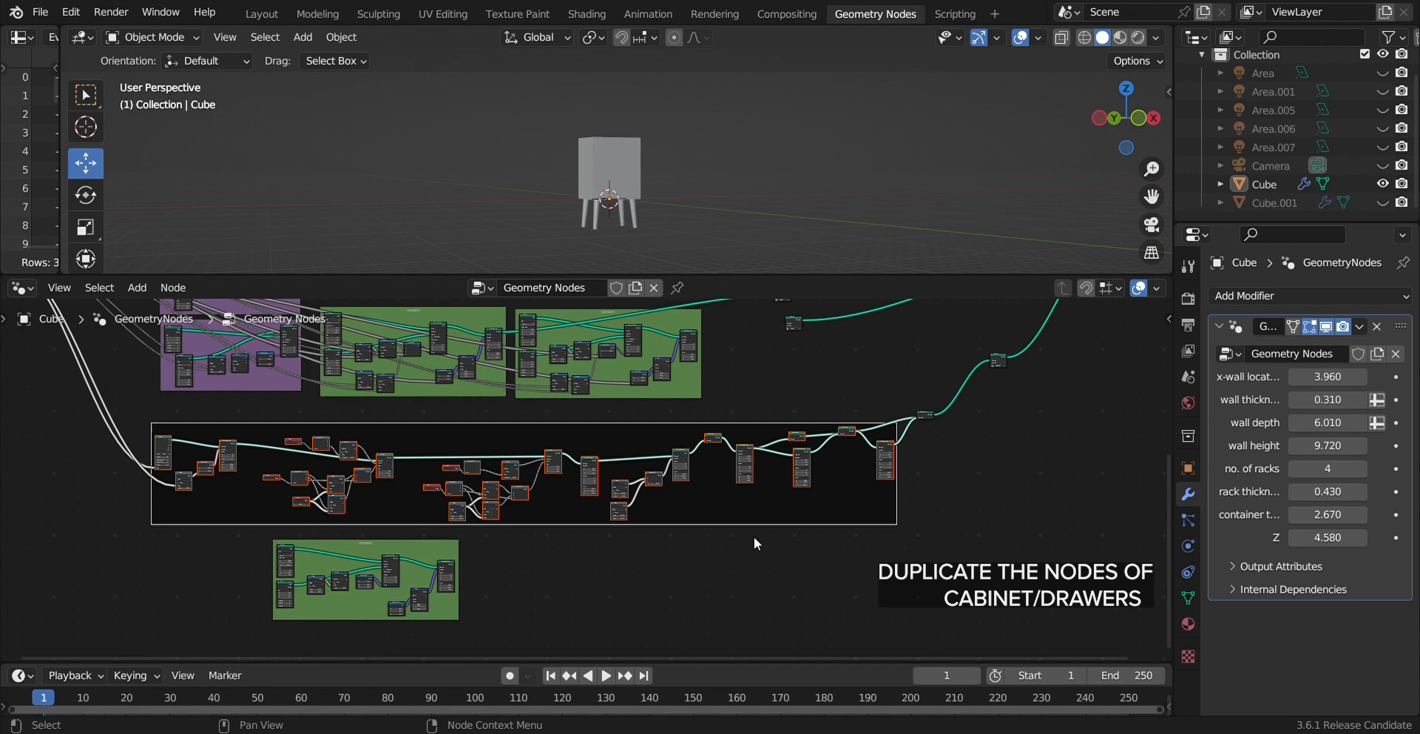
Step: Try a different X size on the Cube node in the duplicated CONTAINER1 frame, and reset it to 1 m
middle_drag(715, 539, 846, 429)
scroll(638, 465, up, 1)
middle_drag(814, 494, 964, 478)
scroll(558, 478, up, 2)
scroll(557, 478, up, 1)
scroll(574, 479, up, 5)
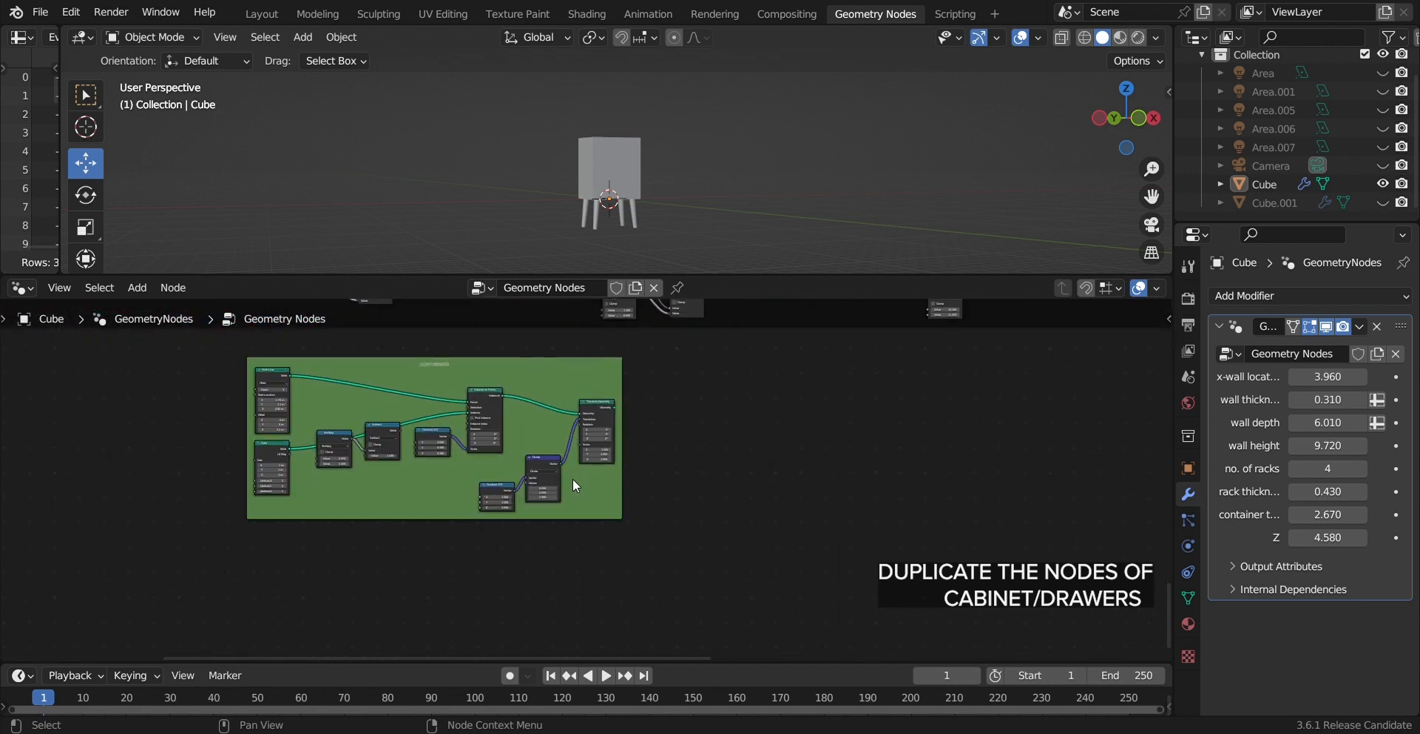
middle_drag(470, 475, 616, 512)
scroll(389, 403, up, 2)
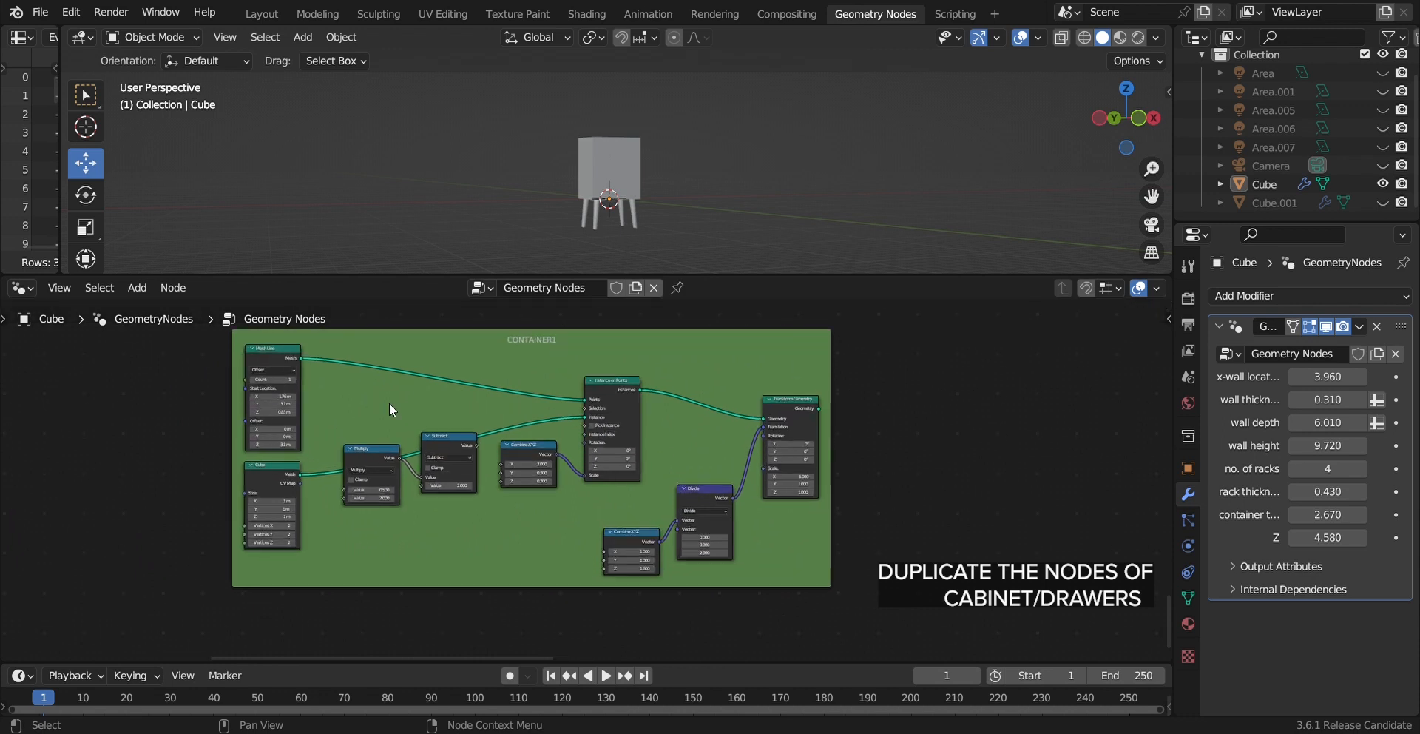
middle_drag(350, 393, 542, 428)
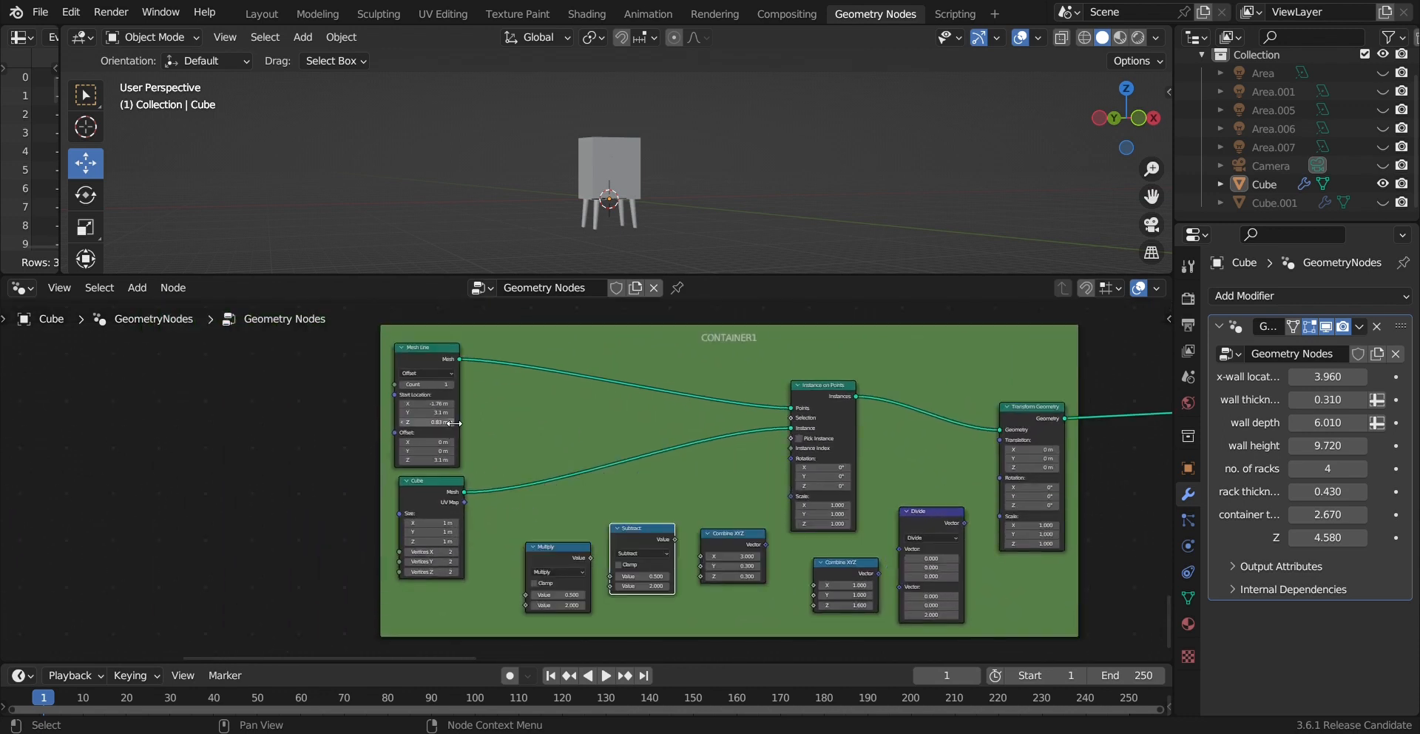
drag(443, 527, 510, 528)
double_click(425, 523)
key(Return)
Step: Try driving the CONTAINER1 Instance on Points scale with the 3.000, 0.300, 0.300 Combine XYZ vector, with X-ray on
key(alt+z)
scroll(611, 222, up, 4)
mouse_move(614, 148)
middle_down()
mouse_move(634, 121)
mouse_move(630, 137)
middle_up()
drag(561, 548, 560, 542)
drag(648, 529, 645, 523)
drag(743, 535, 790, 496)
Step: Set the CONTAINER1 Mesh Line start location to X 0 m and Y -3.2 m, and switch X-ray off
double_click(428, 404)
text(0)
key(Return)
middle_drag(614, 162, 651, 159)
key(alt+z)
drag(428, 413, 399, 413)
middle_drag(666, 148, 780, 152)
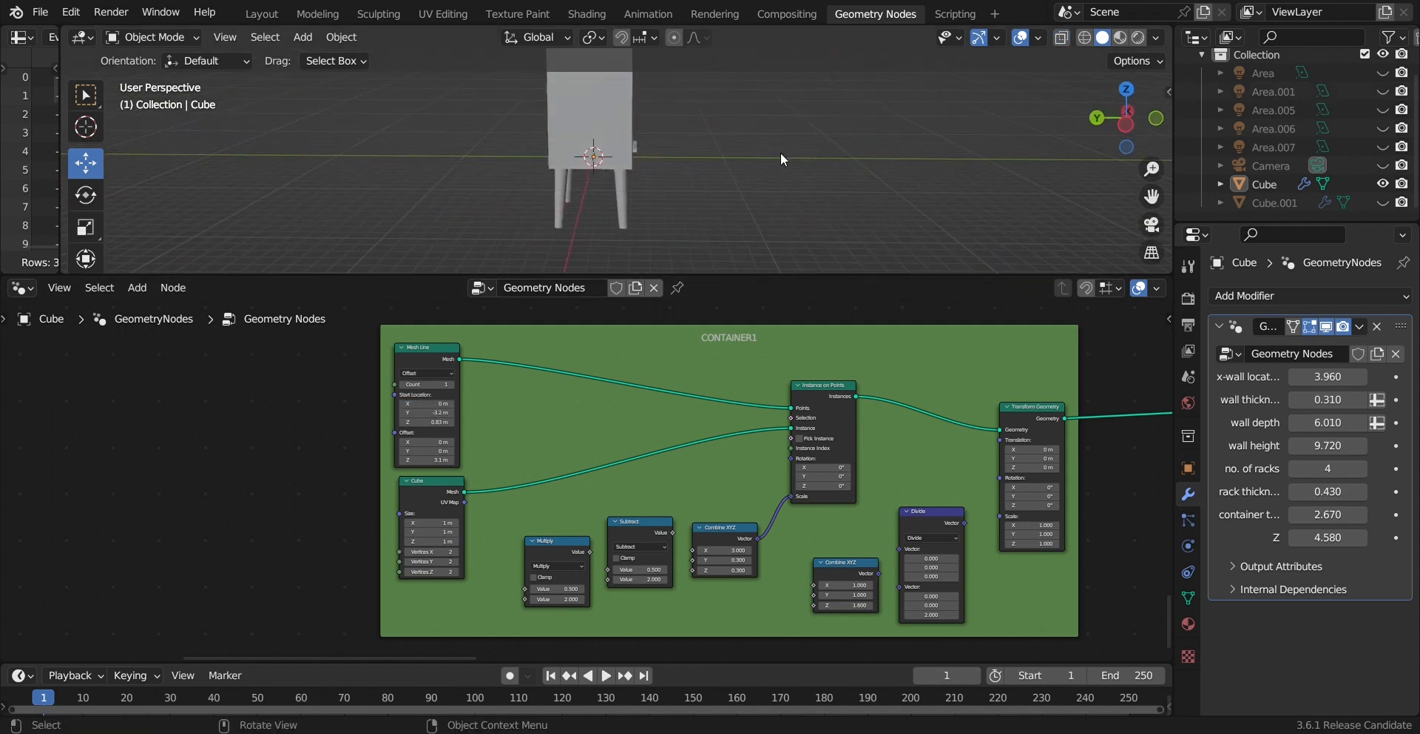
Step: In left orthographic view, set the Mesh Line start location Z to about 2.03 m and fine-tune its Y
click(1131, 130)
scroll(652, 149, up, 4)
shift+middle_drag(691, 138, 651, 236)
drag(428, 421, 472, 422)
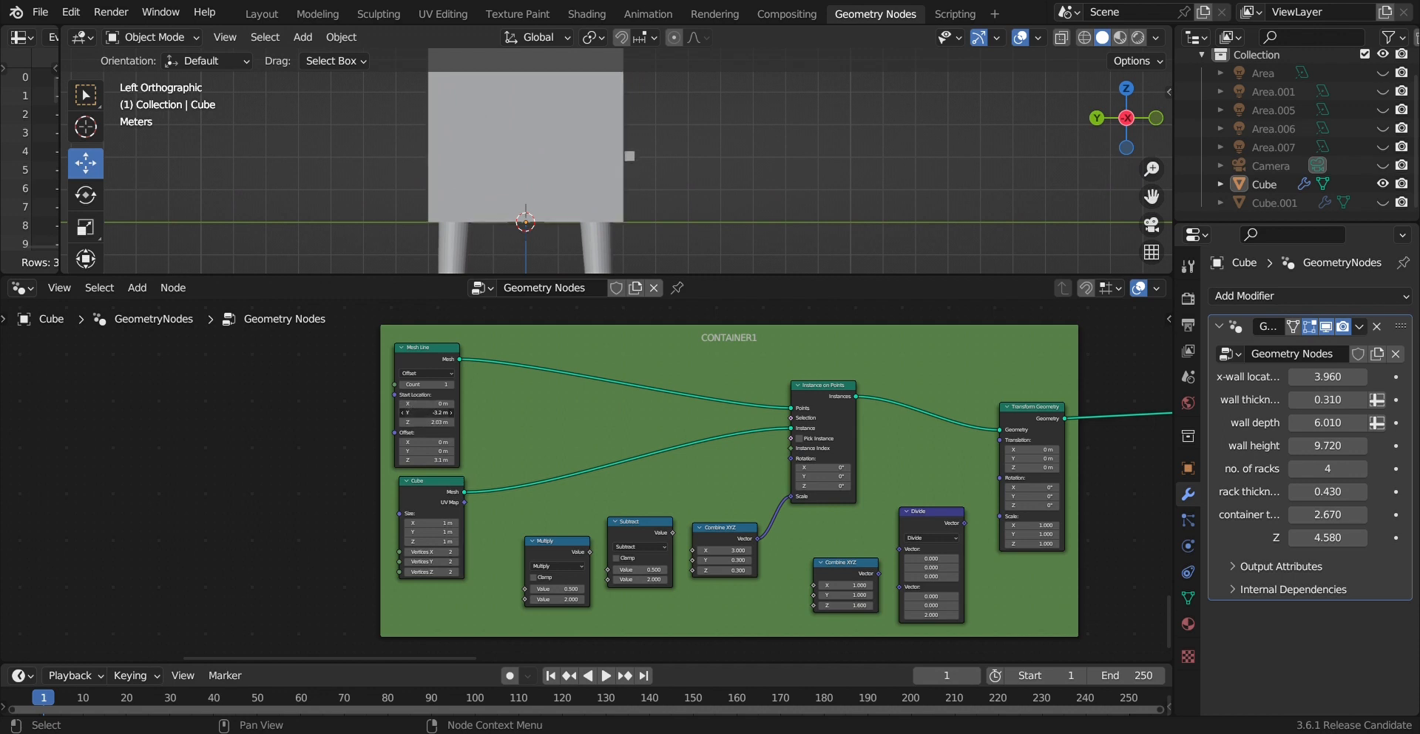
drag(428, 413, 431, 413)
Step: Set the CONTAINER1 Mesh Line count to 3 and show the cabinet in wireframe
click(452, 385)
click(452, 386)
middle_drag(799, 155, 645, 178)
key(shift+z)
scroll(645, 177, up, 2)
Step: Collapse the unused Multiply, Subtract, Combine XYZ and Divide nodes, and pack the remaining CONTAINER1 nodes closer together
drag(810, 392, 786, 363)
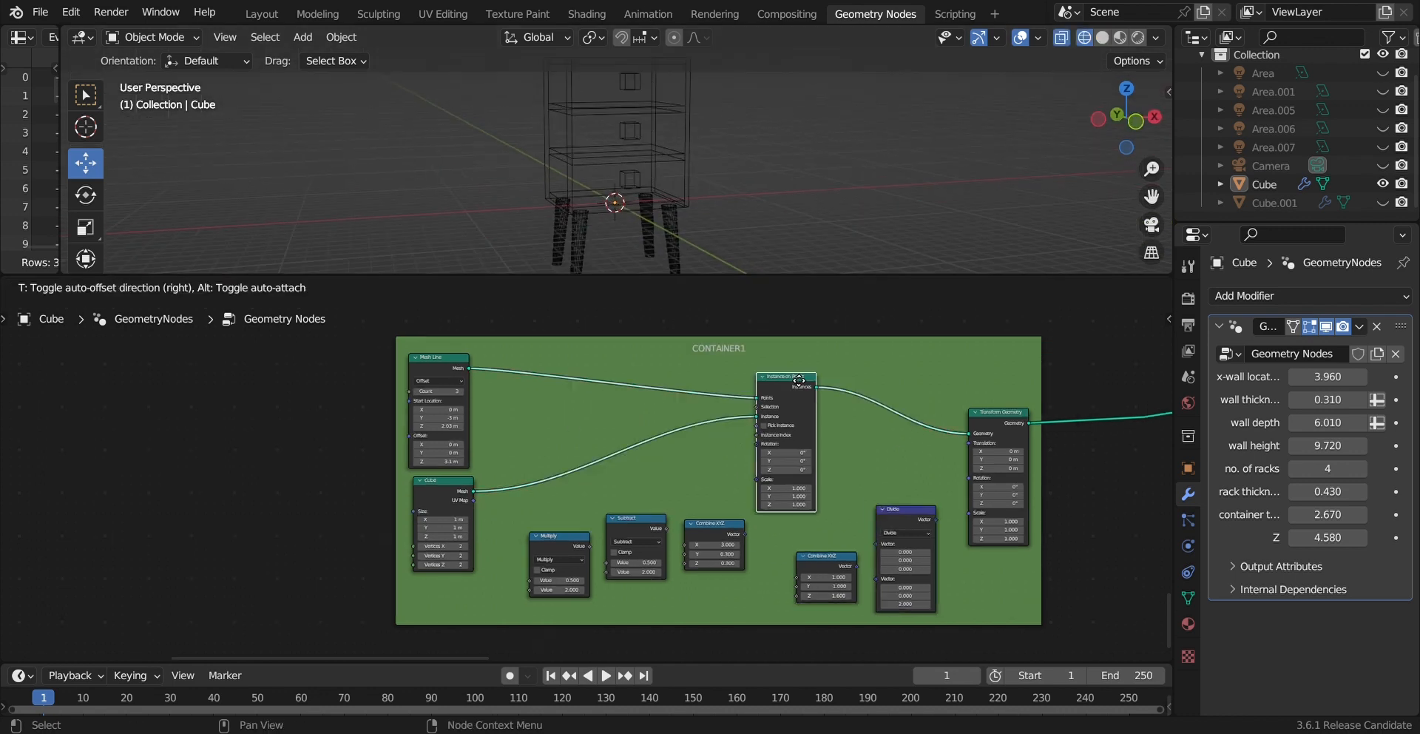
drag(1003, 412, 900, 371)
key(h)
key(h)
key(h)
click(612, 518)
click(535, 536)
drag(562, 535, 636, 509)
drag(636, 518, 660, 492)
drag(715, 523, 711, 508)
drag(444, 480, 510, 474)
scroll(1073, 429, down, 3)
middle_drag(1072, 429, 950, 522)
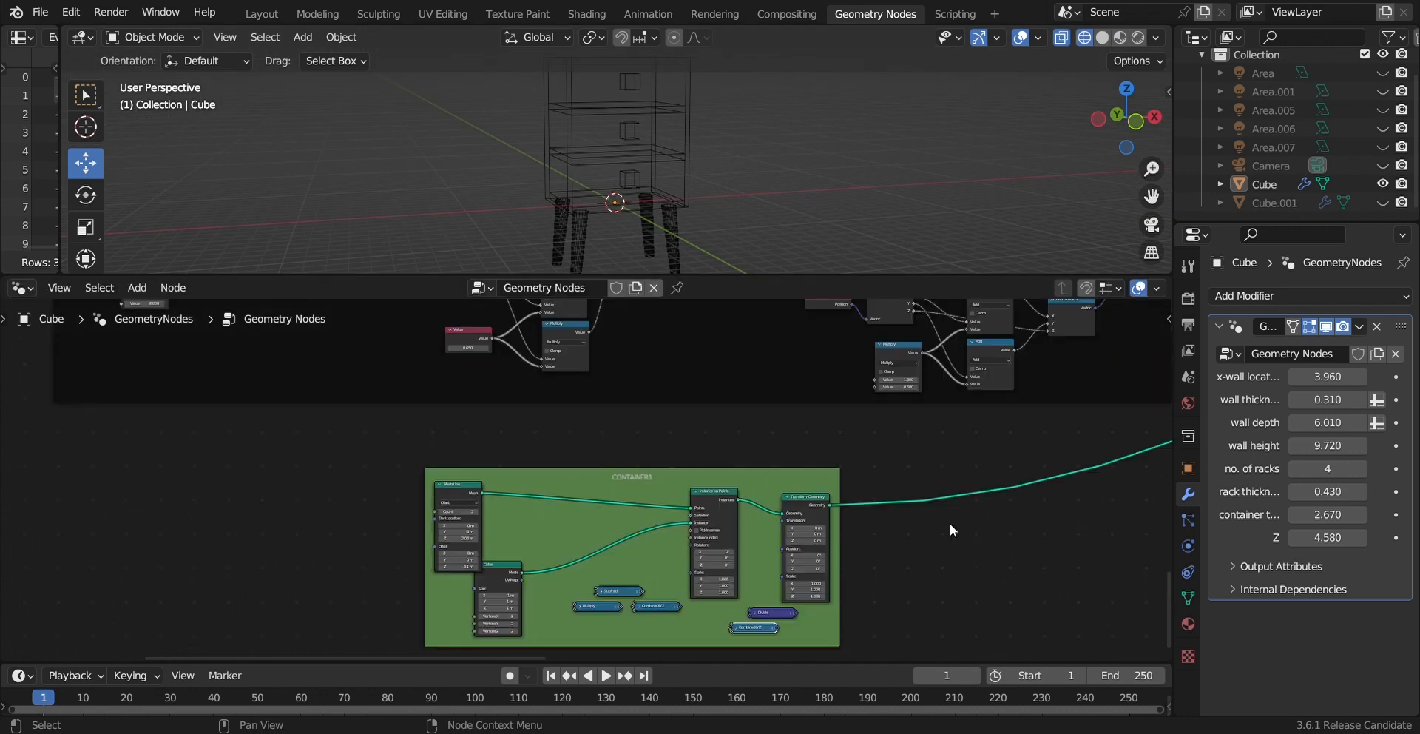
Step: Add a Bevel modifier of 0.02 m with 3 segments to the cabinet, and save the file in solid shading
click(1257, 295)
click(1031, 367)
mouse_move(747, 178)
middle_down()
mouse_move(703, 173)
mouse_move(725, 171)
mouse_move(686, 193)
mouse_move(739, 193)
middle_up()
scroll(687, 193, up, 2)
click(1102, 37)
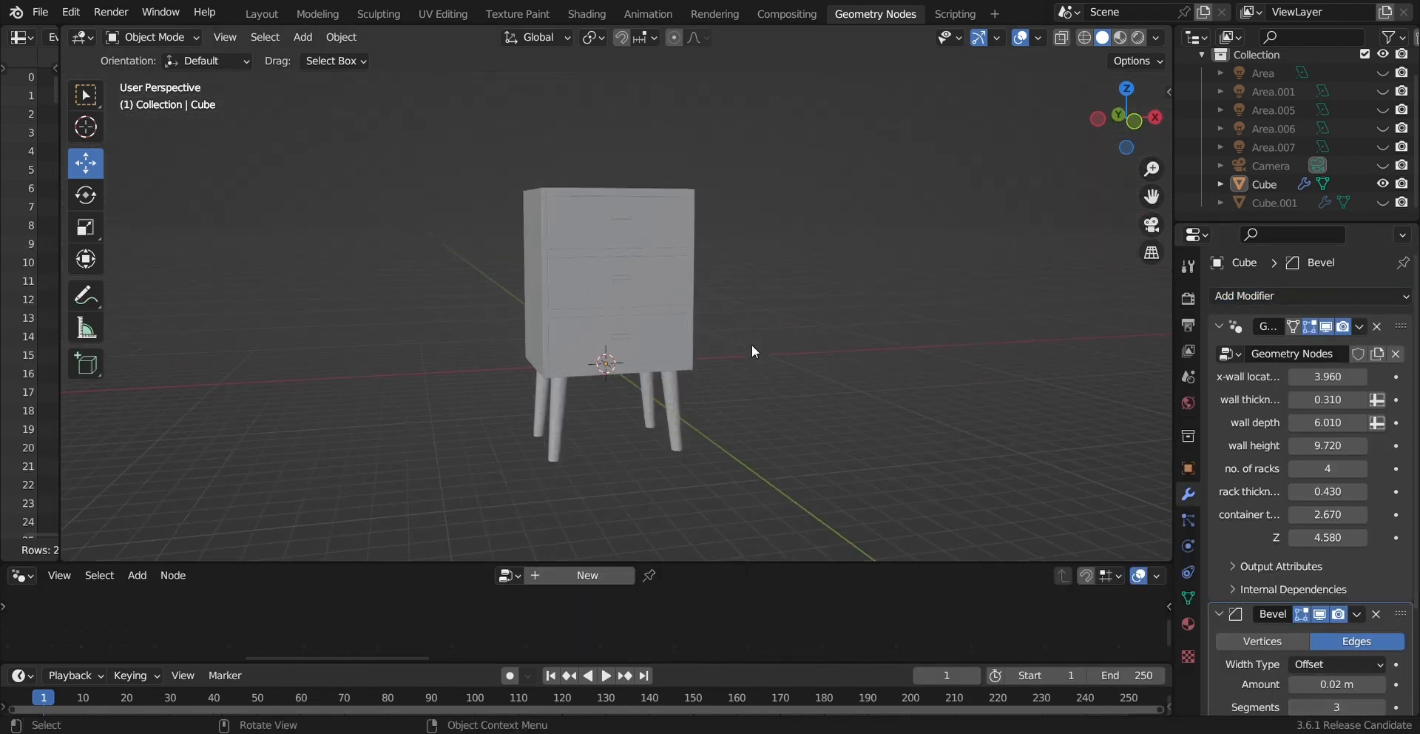
key(ctrl+s)
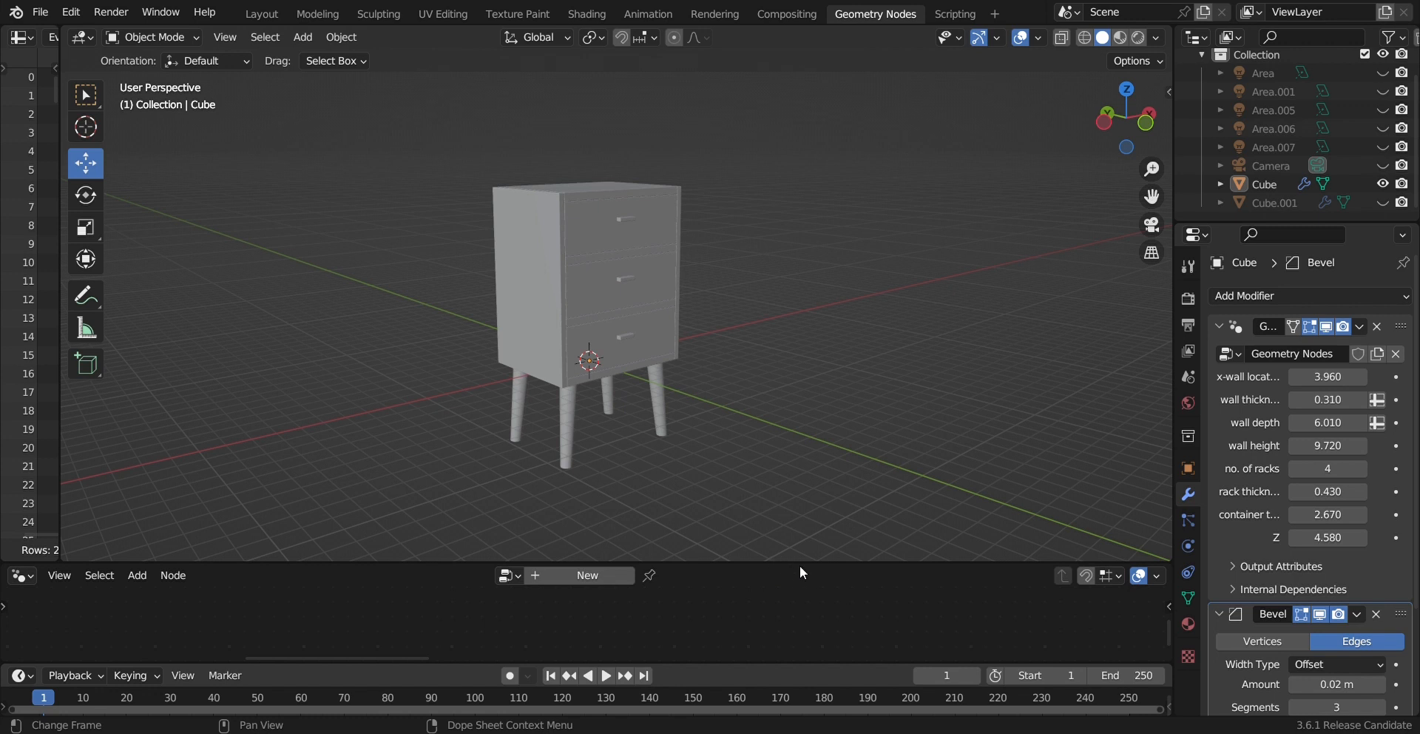
Step: Enlarge the node editor and add a Set Material node beside the CONTAINER1 frame's output
drag(848, 566, 566, 413)
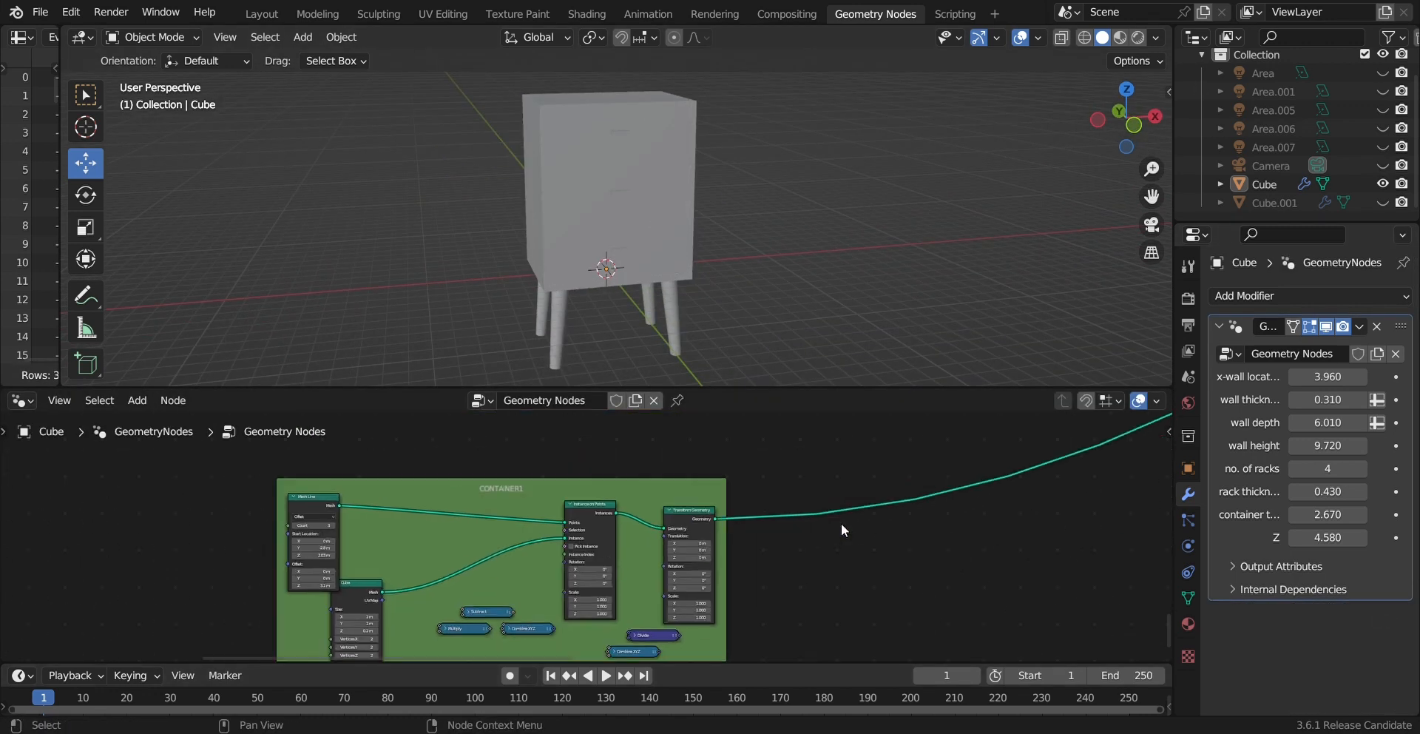
key(shift+a)
text(set)
key(Return)
click(919, 538)
scroll(1046, 493, down, 3)
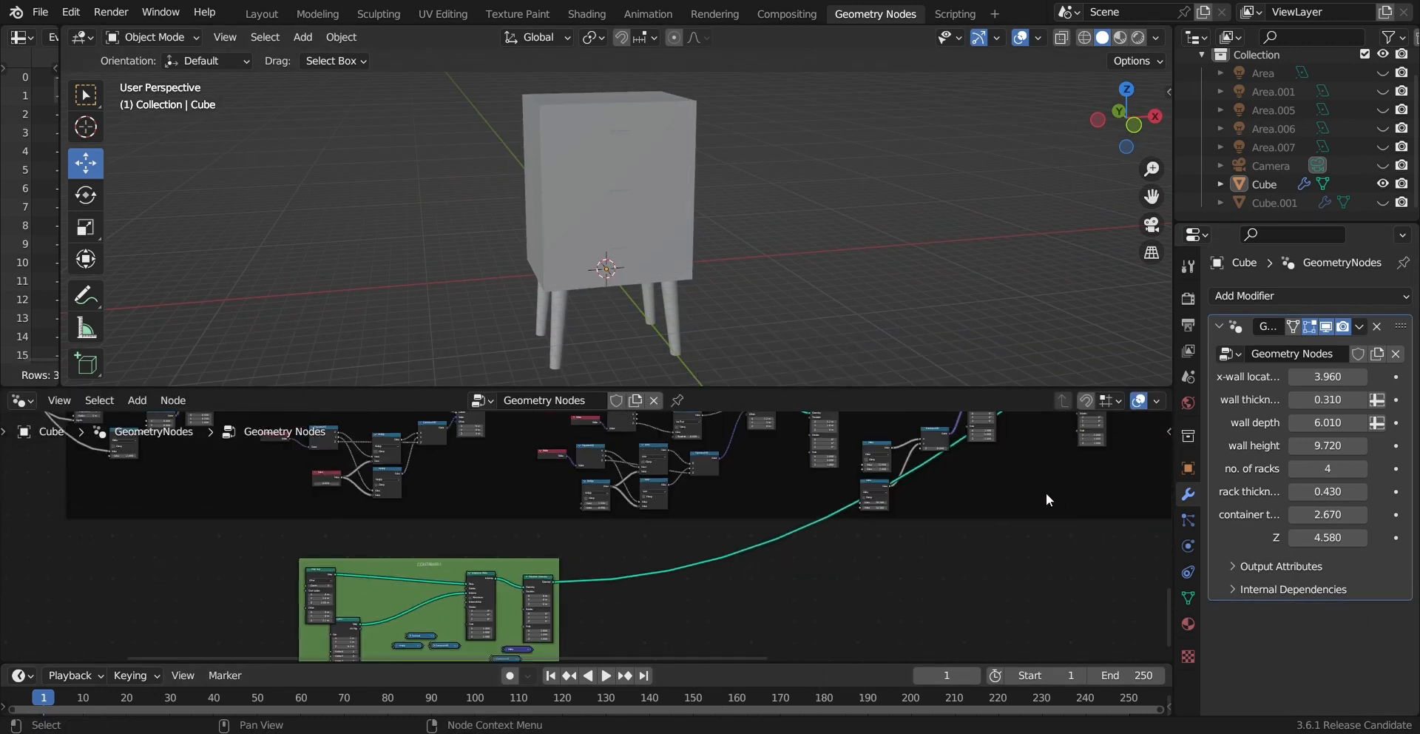
Step: Examine the Realize Instances node between the final Join Geometry and the Group Output
scroll(875, 463, up, 5)
scroll(875, 463, down, 4)
scroll(775, 489, up, 4)
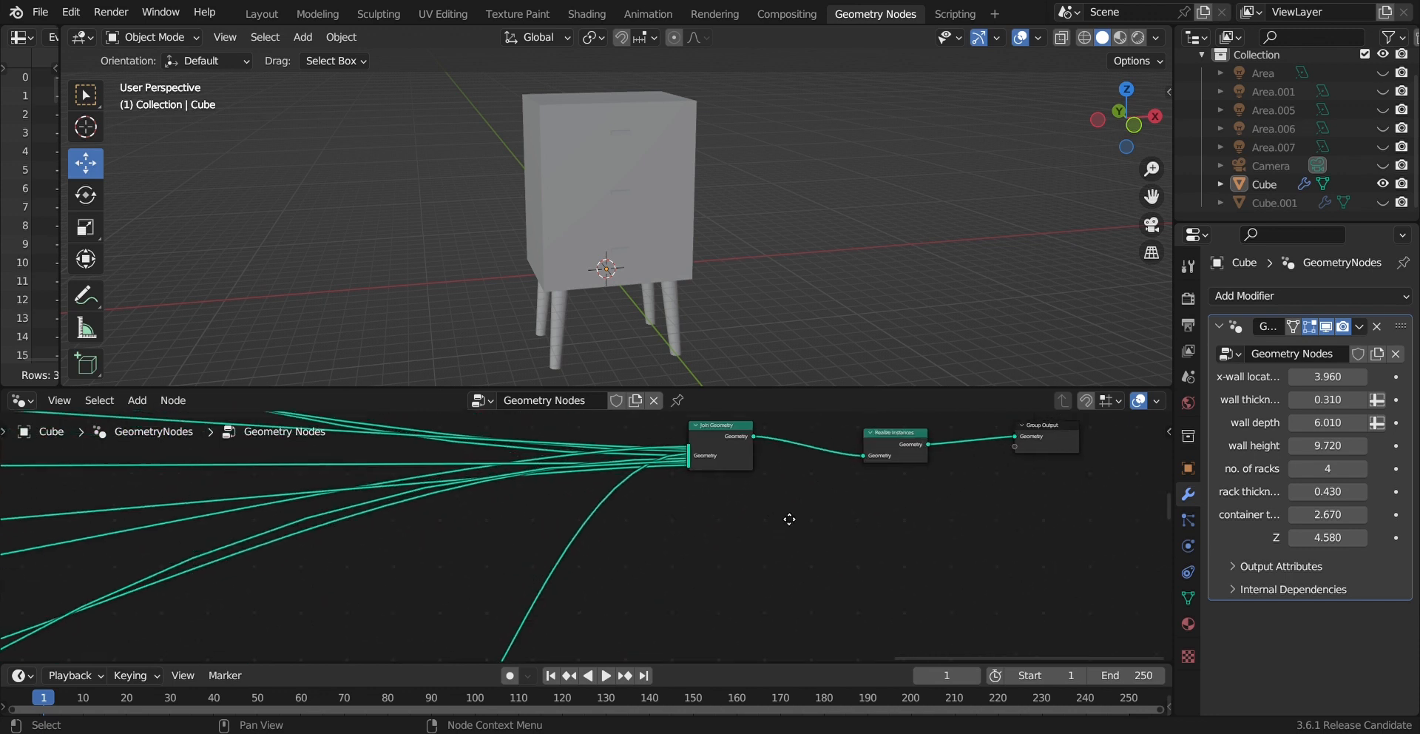
scroll(740, 455, up, 3)
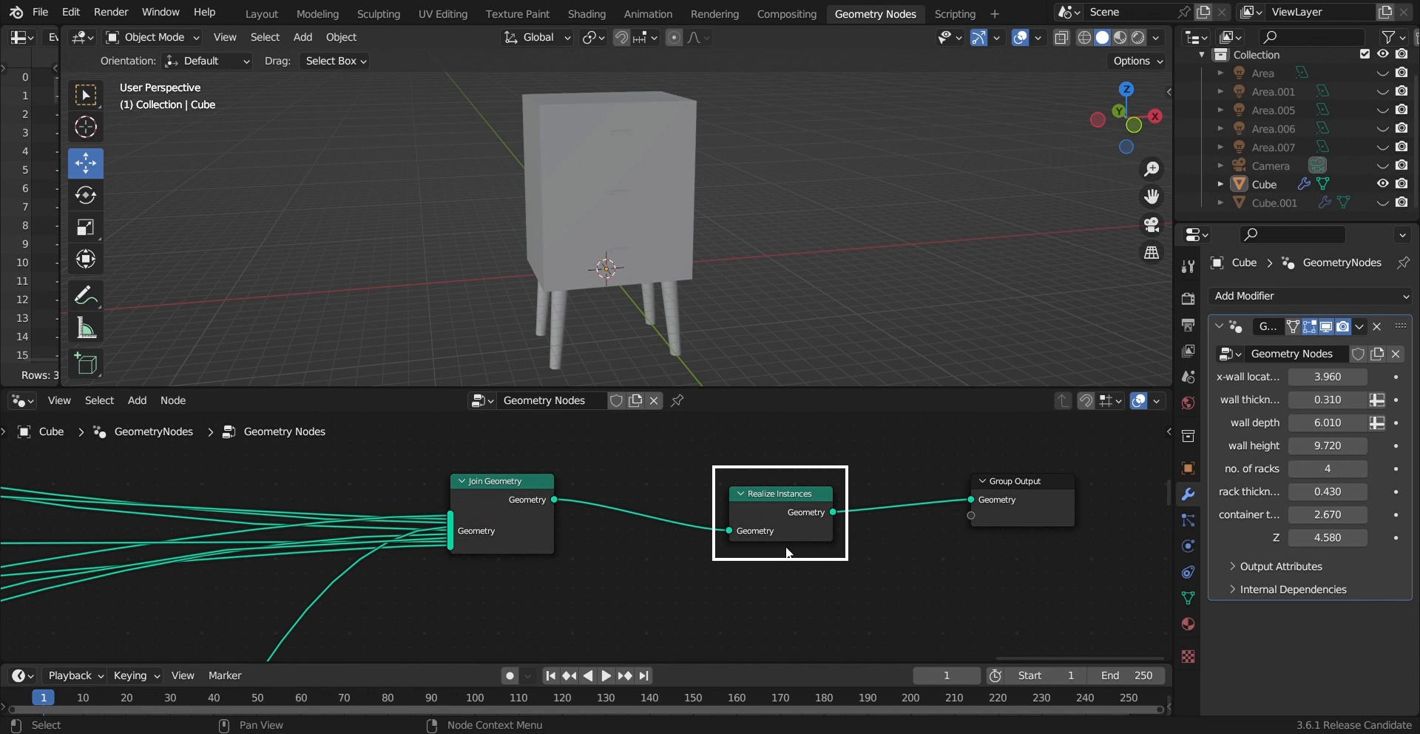
ctrl+middle_drag(759, 557, 686, 528)
scroll(677, 568, up, 5)
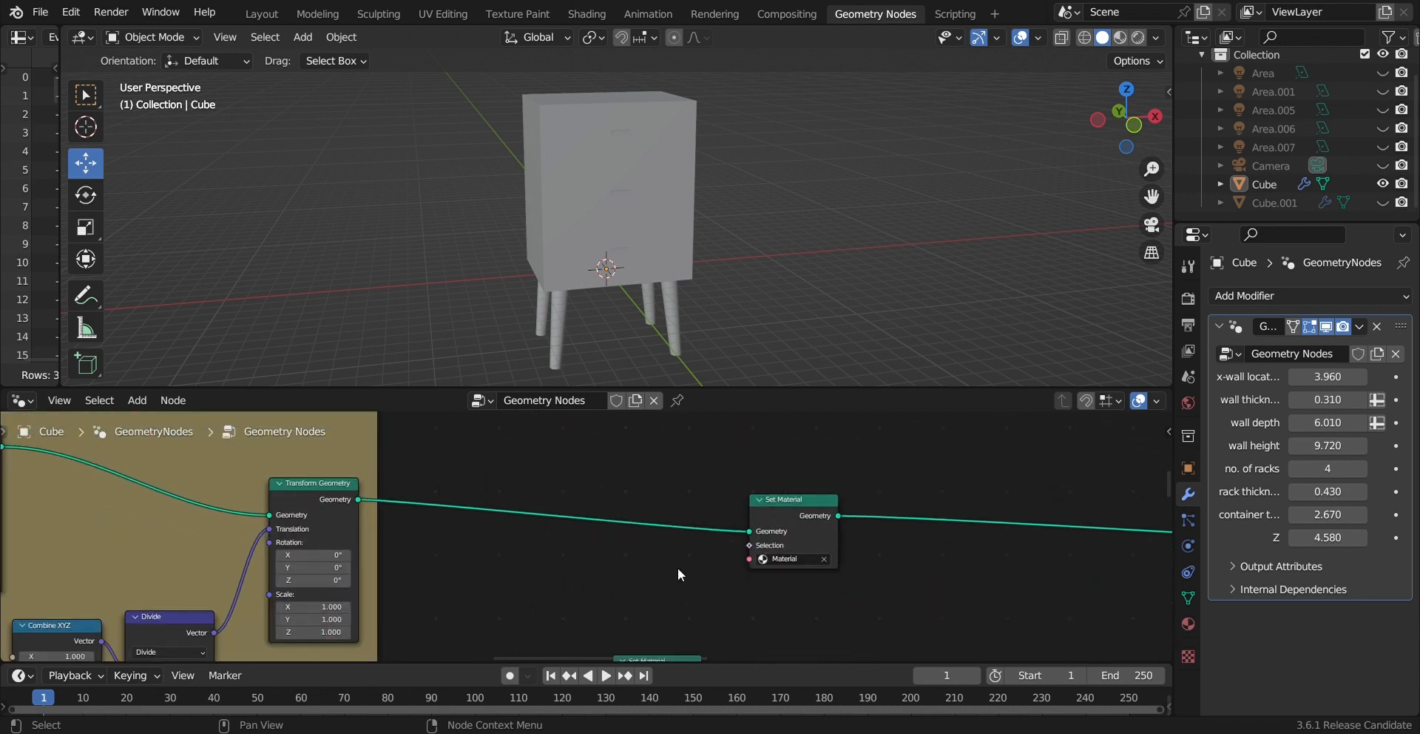
Step: Add a new material slot to the cabinet and create a material with a near-black base colour in it
click(699, 538)
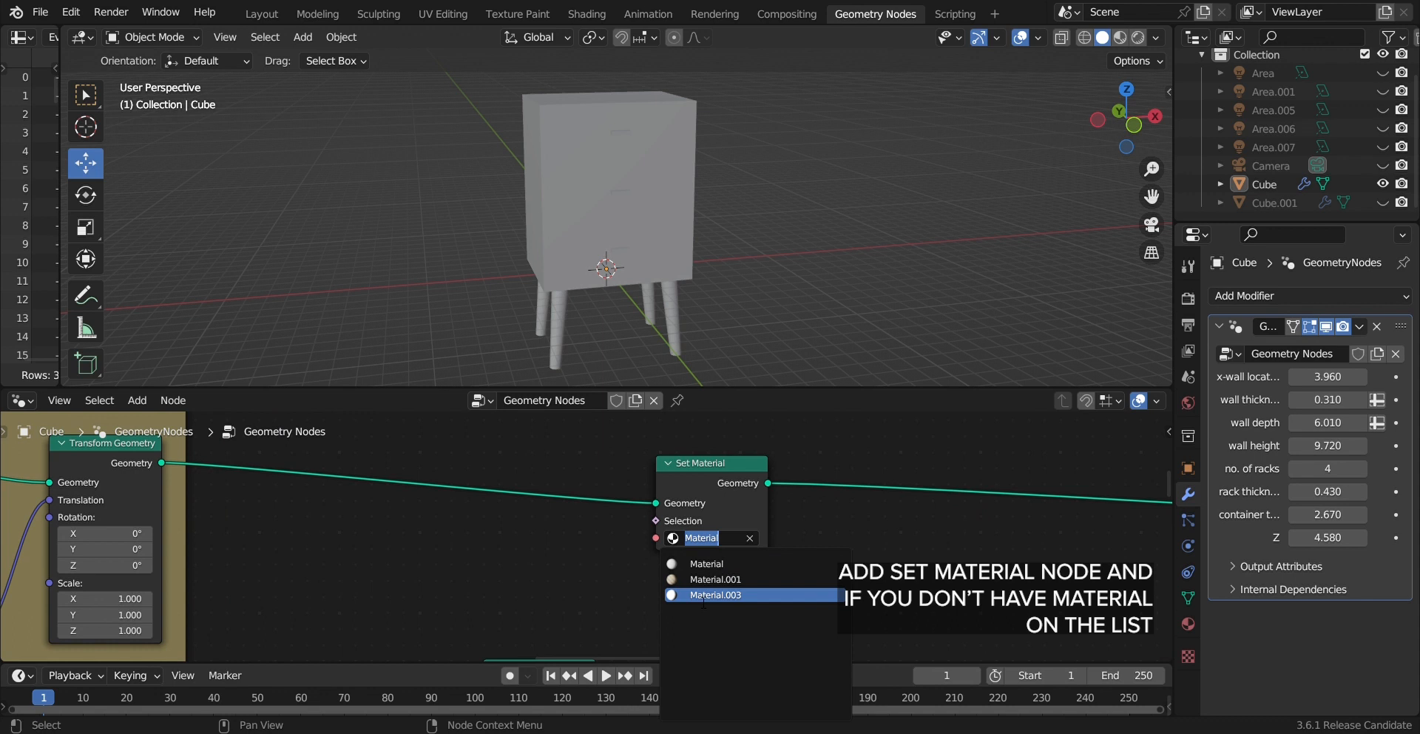
click(1188, 626)
click(1187, 625)
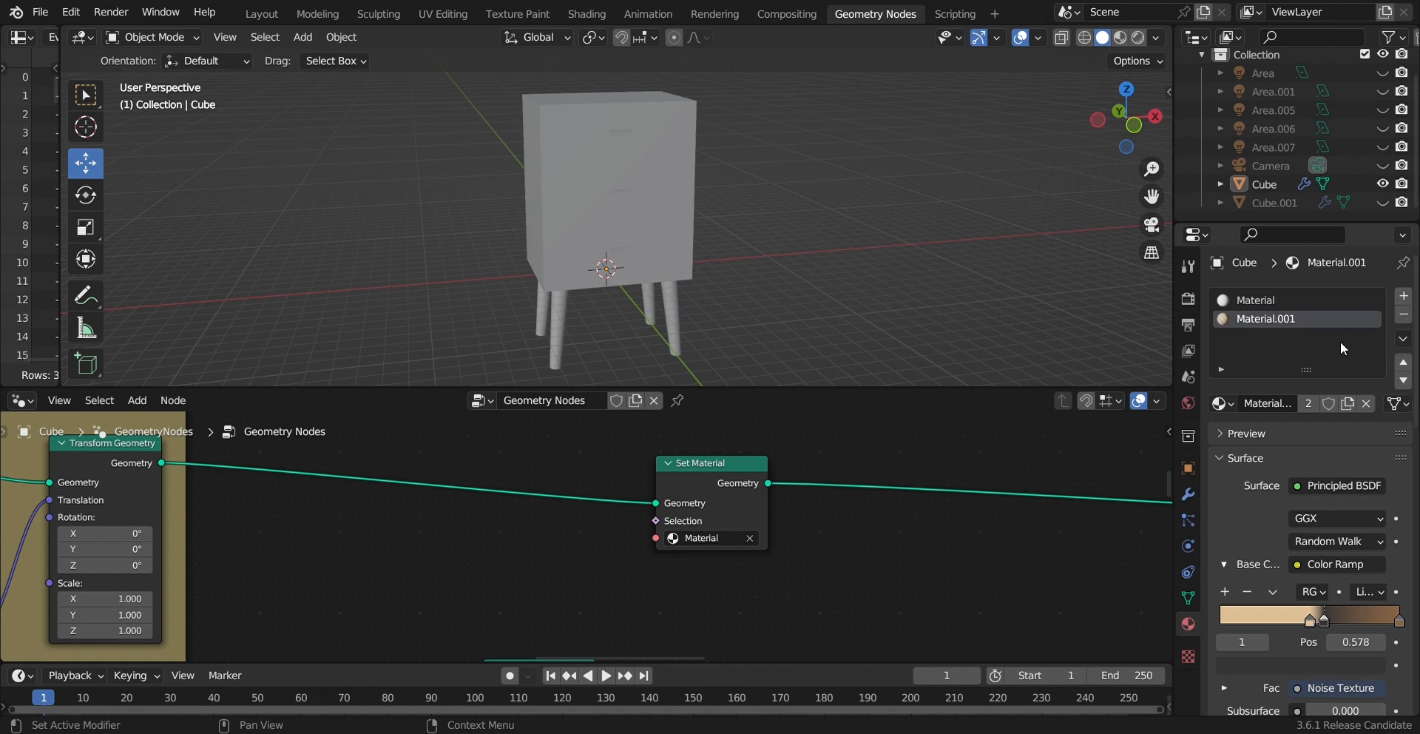
click(1404, 298)
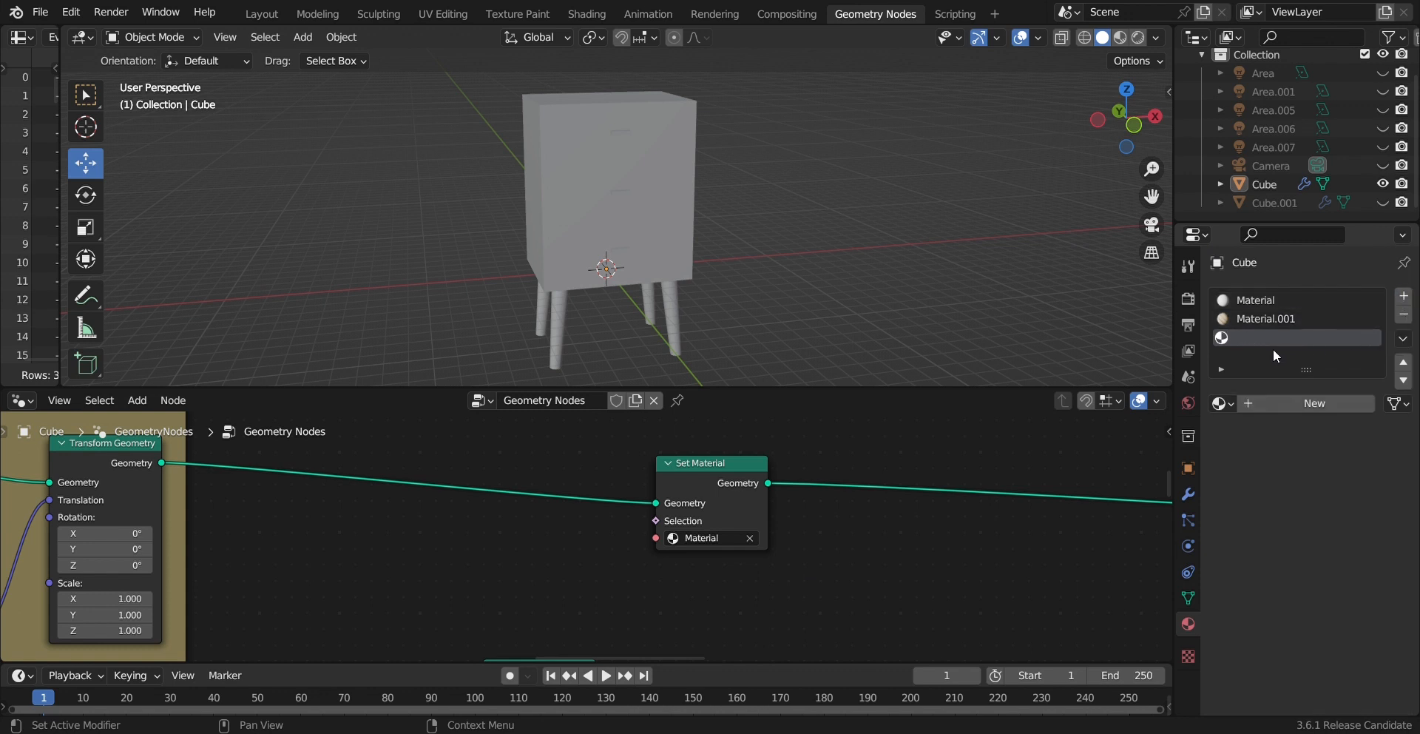
click(1305, 404)
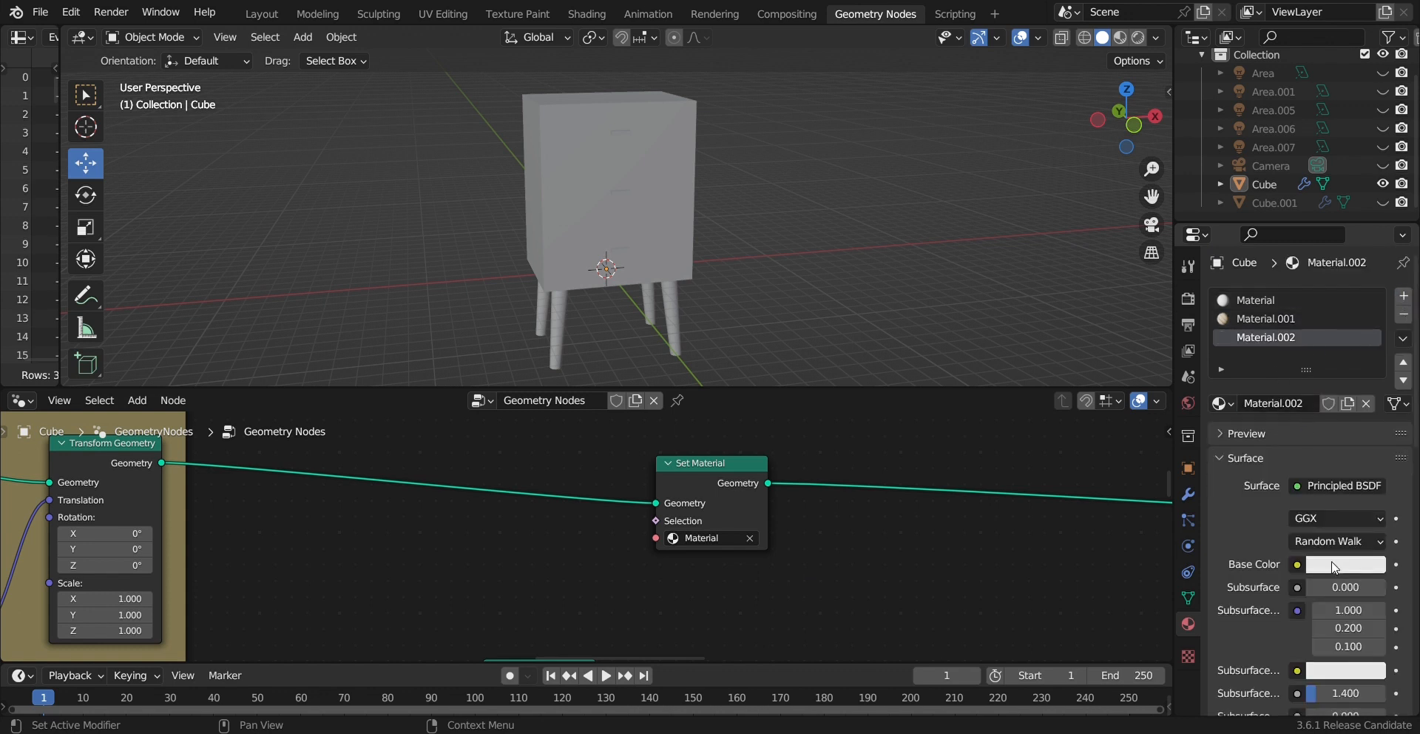
click(1343, 570)
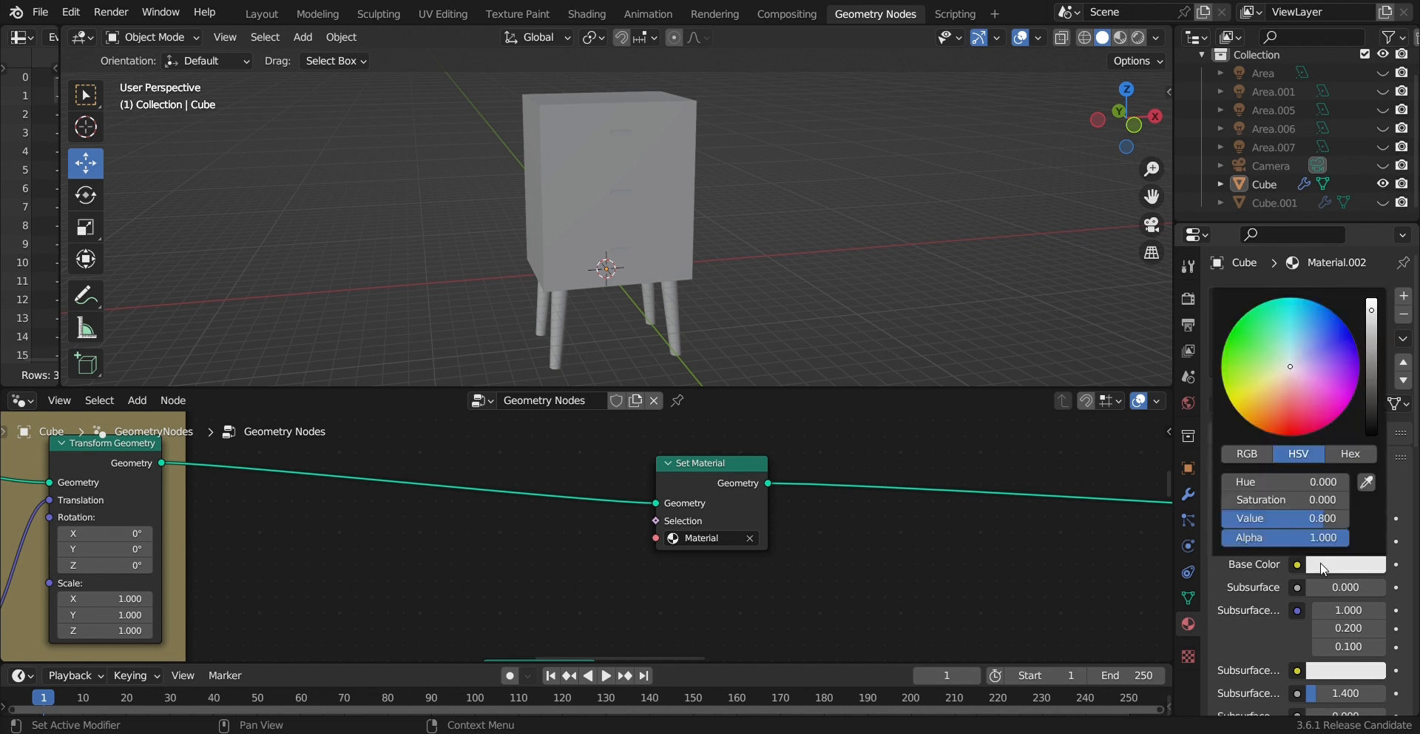
drag(1373, 377, 1372, 395)
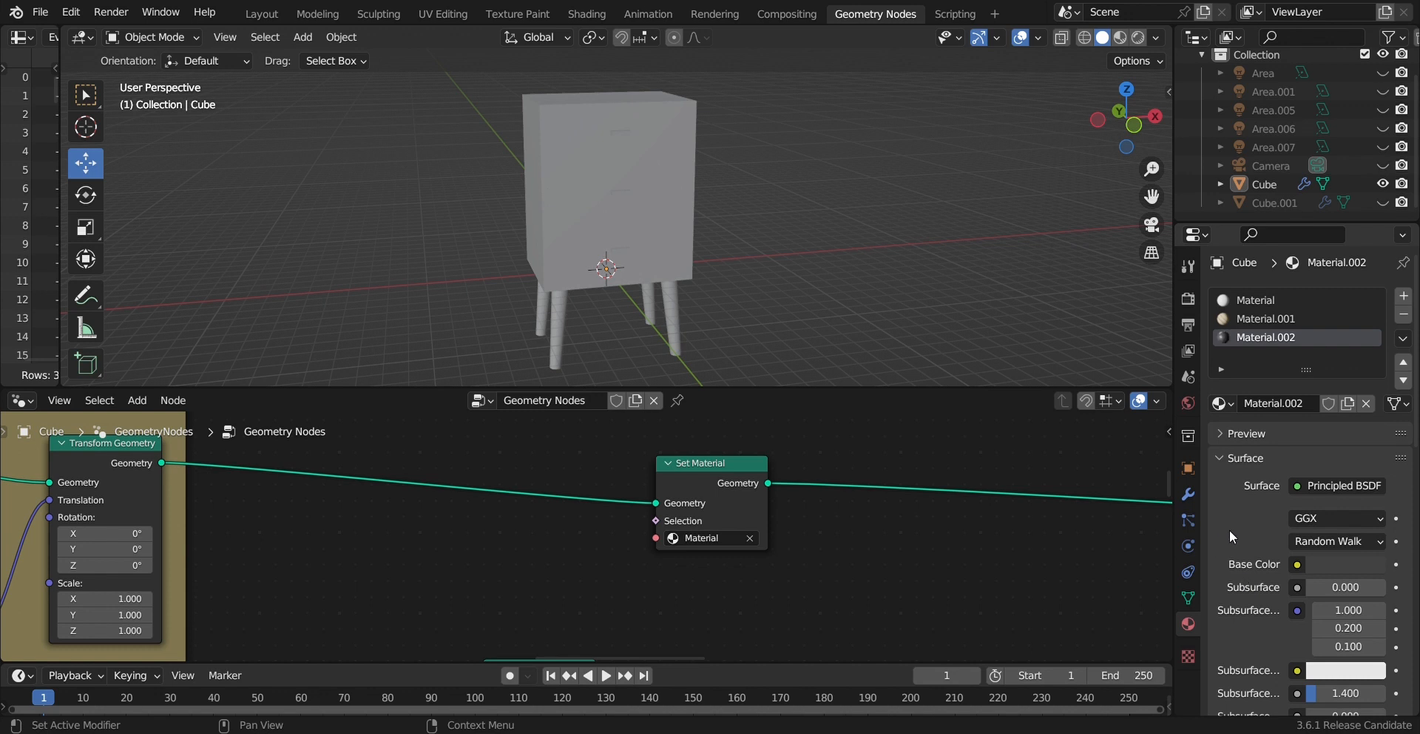
Step: Assign Material.002 to the Set Material node after the tan frame, and switch the viewport to rendered shading
click(734, 548)
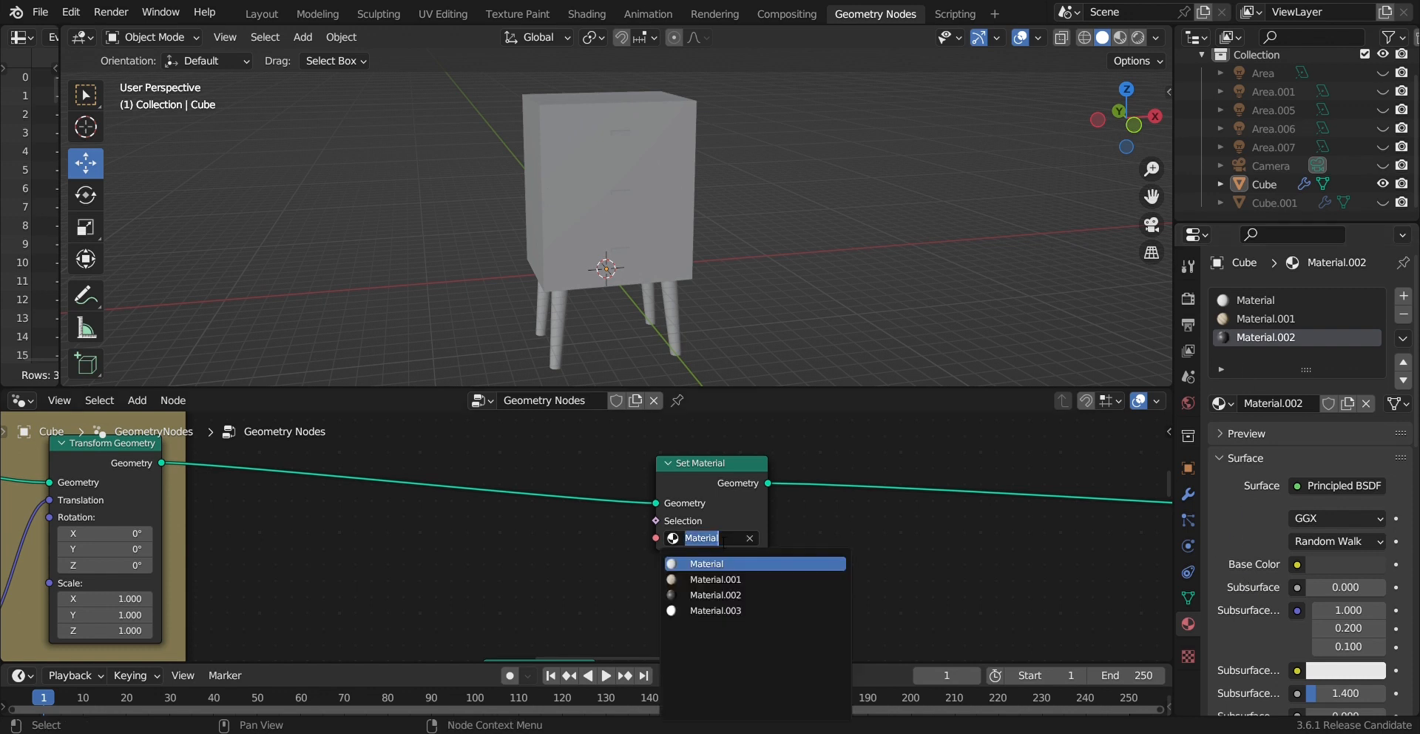
click(697, 595)
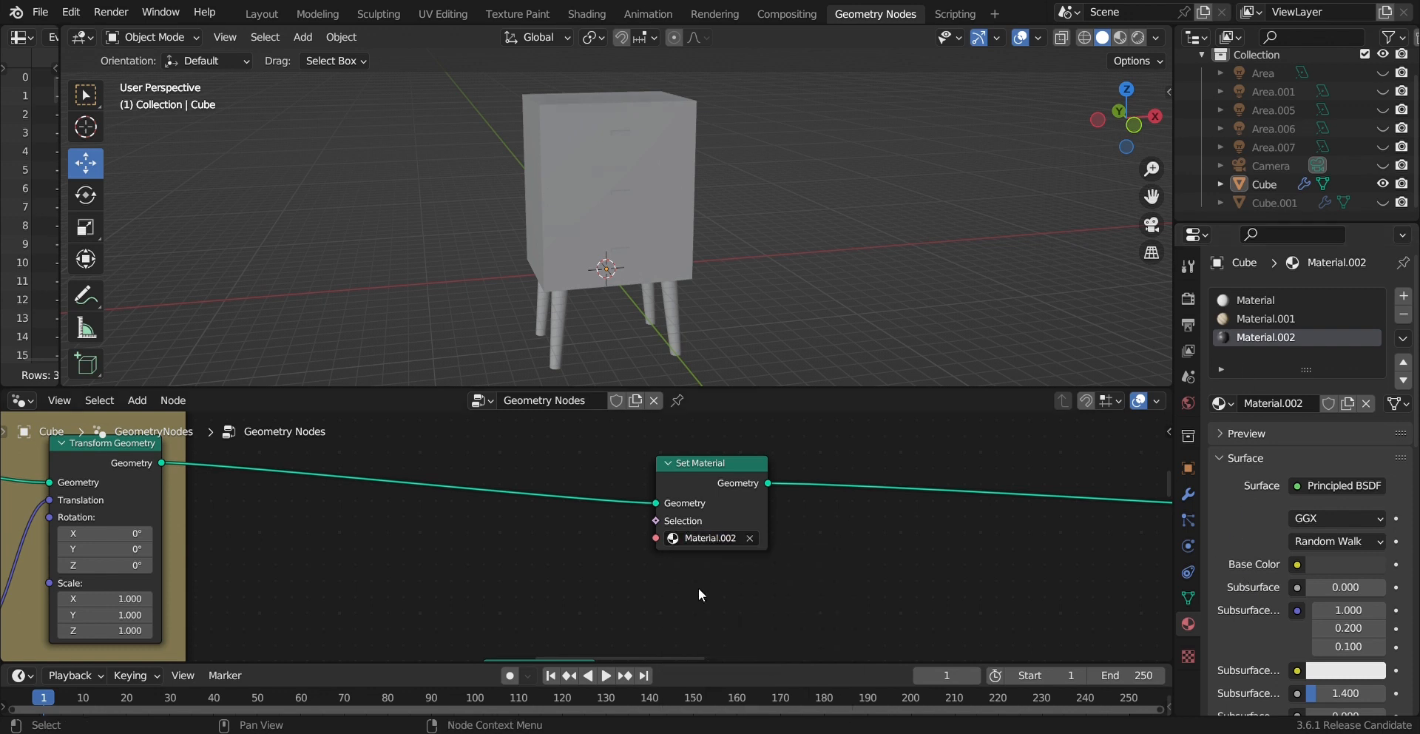
click(1138, 37)
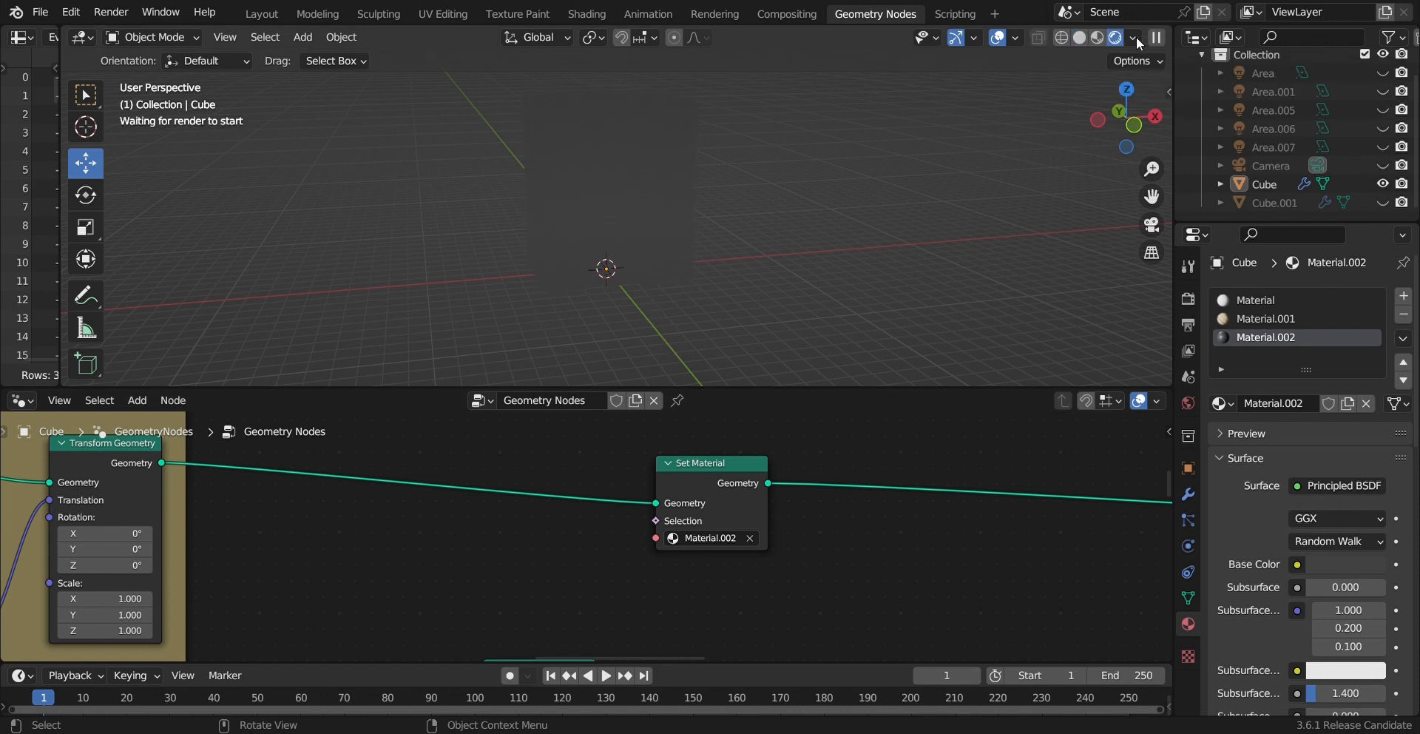
middle_drag(742, 252, 669, 265)
Step: Add an area light, raise it above the cabinet and move it along X to the cabinet's side
key(shift+a)
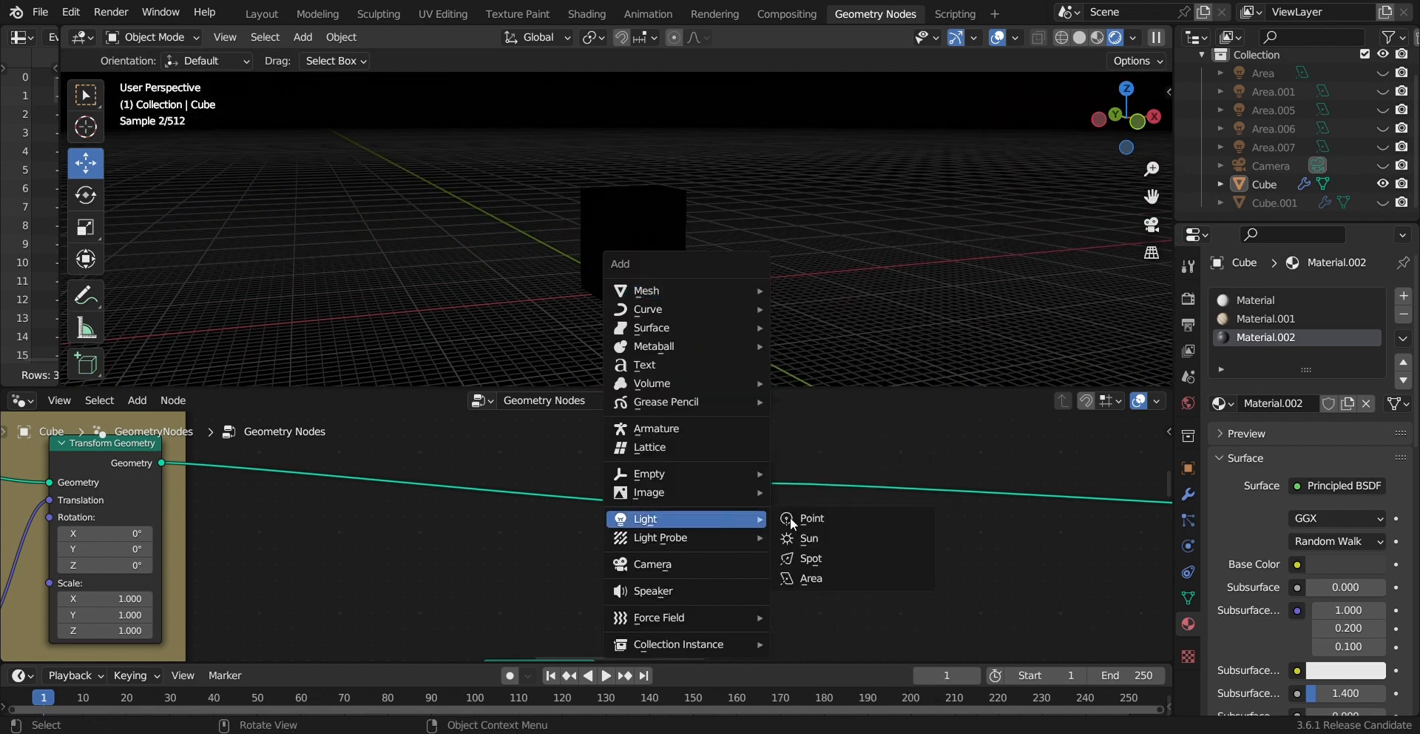
click(814, 579)
drag(633, 222, 634, 96)
drag(603, 165, 744, 167)
Step: Set the area light's power to 2000 W and size to 9.4 m, and place it higher and farther out
double_click(1336, 421)
text(2000)
key(Return)
drag(710, 107, 710, 74)
drag(676, 140, 775, 152)
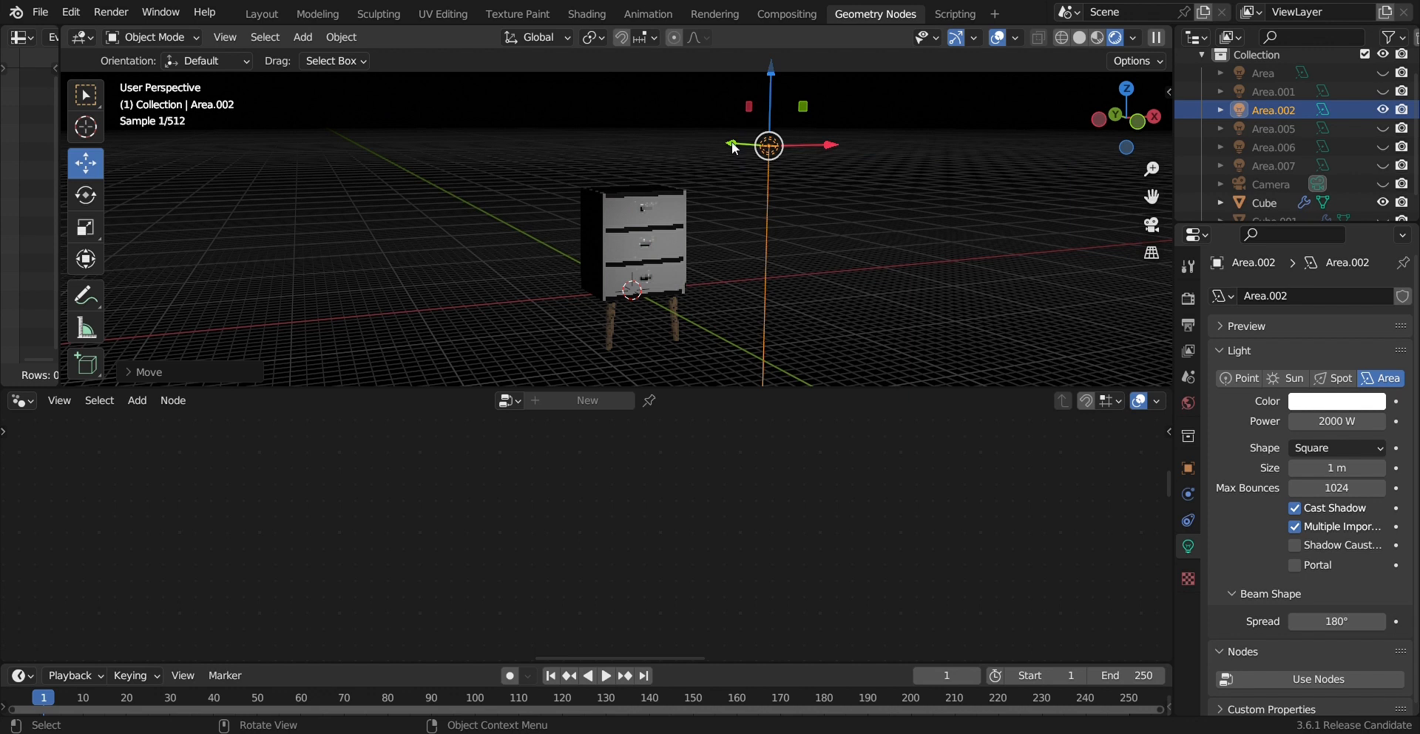
drag(1336, 468, 1412, 467)
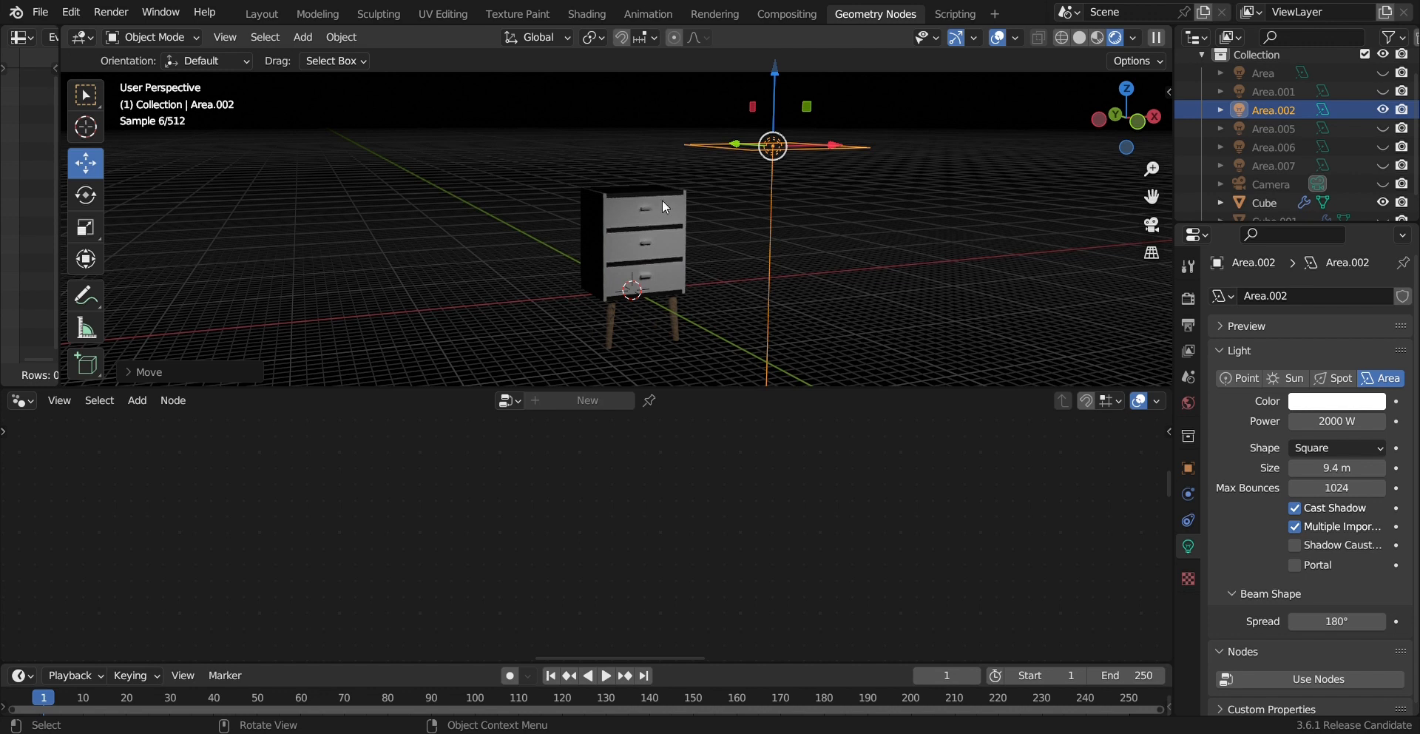
Step: Assign Material.002 to the cabinet's dark parts and Material.001 to the legs in their Set Material nodes
click(623, 262)
scroll(602, 537, down, 8)
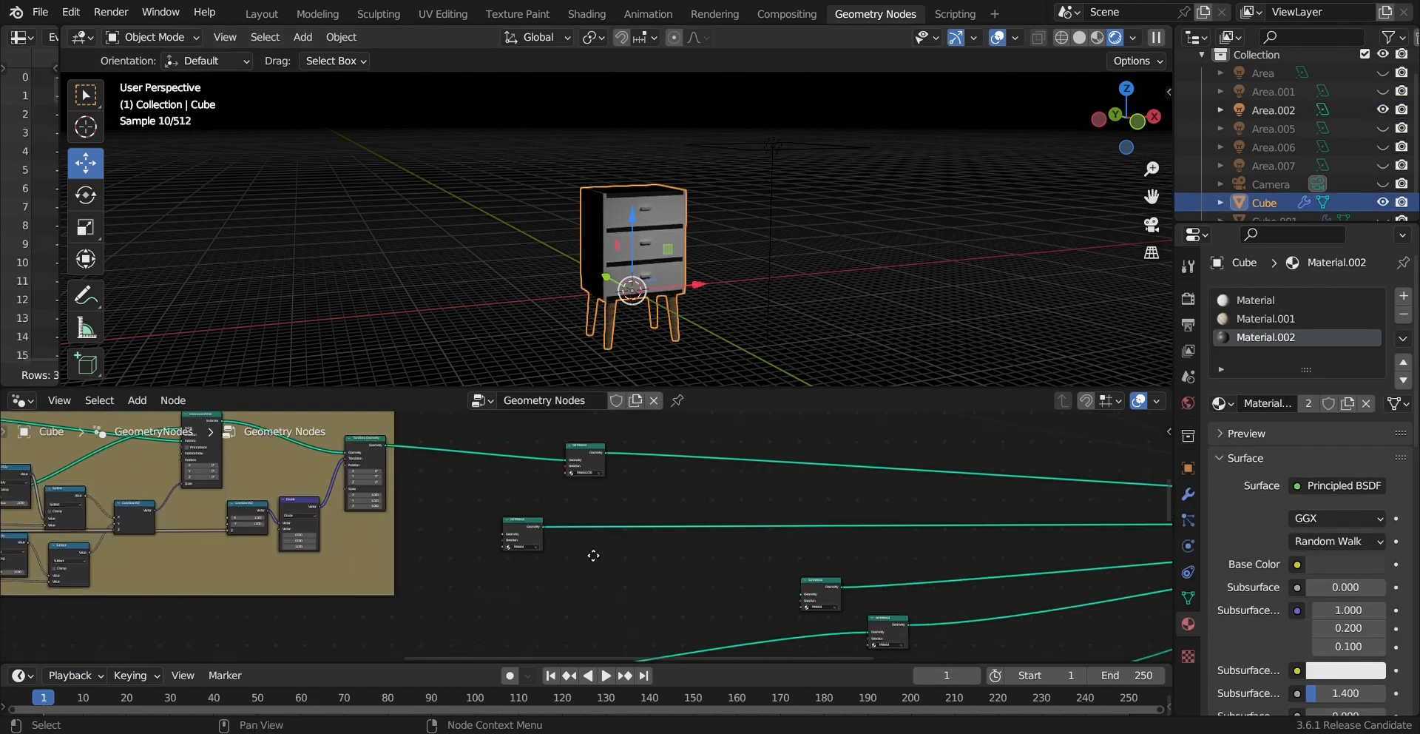
middle_drag(613, 432, 730, 511)
middle_drag(532, 421, 797, 504)
scroll(798, 504, up, 7)
scroll(778, 529, up, 5)
middle_drag(821, 459, 751, 549)
click(807, 487)
click(815, 508)
scroll(807, 531, down, 5)
scroll(796, 564, up, 7)
middle_drag(722, 484, 807, 555)
click(806, 548)
click(797, 582)
middle_drag(807, 325, 730, 285)
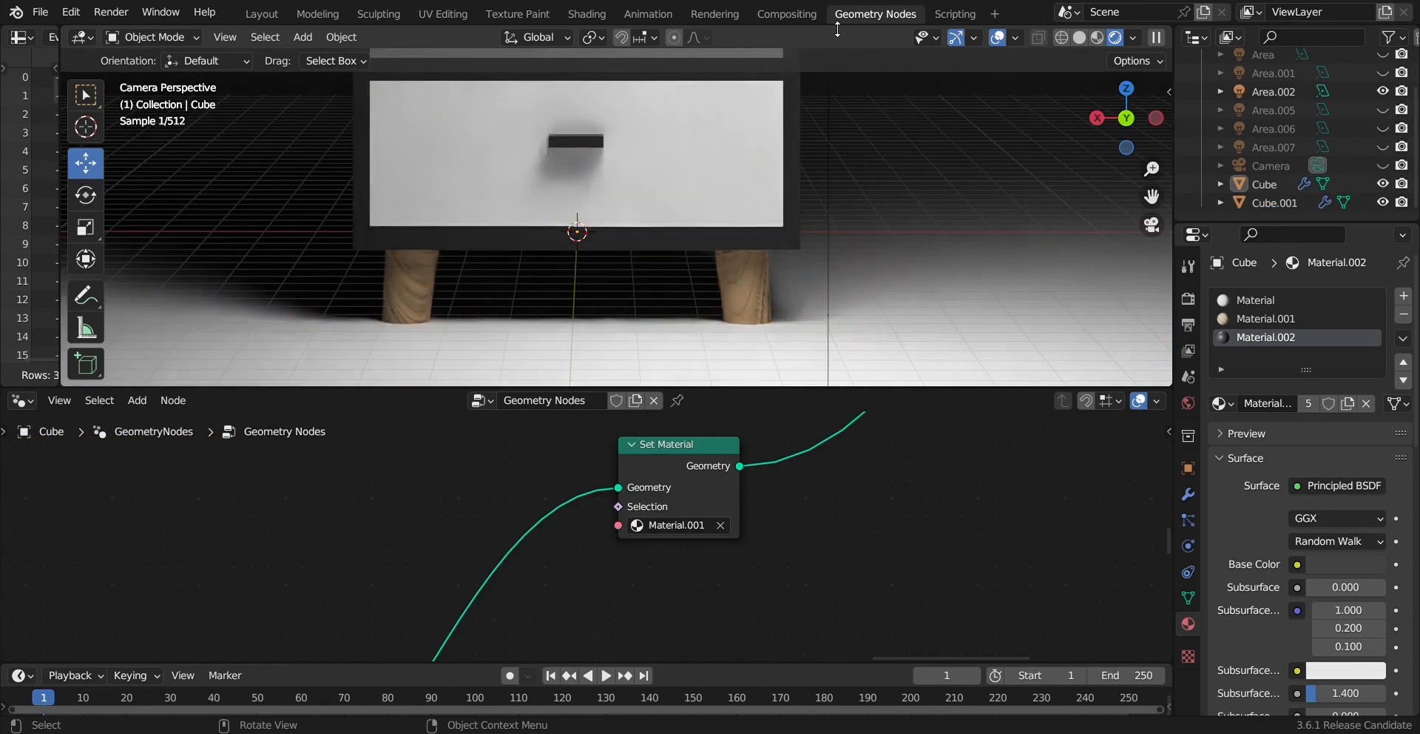
Step: Switch to the Shading workspace, select the cabinet and bring up the shader nodes of the legs' Material.001
click(596, 16)
scroll(624, 513, down, 3)
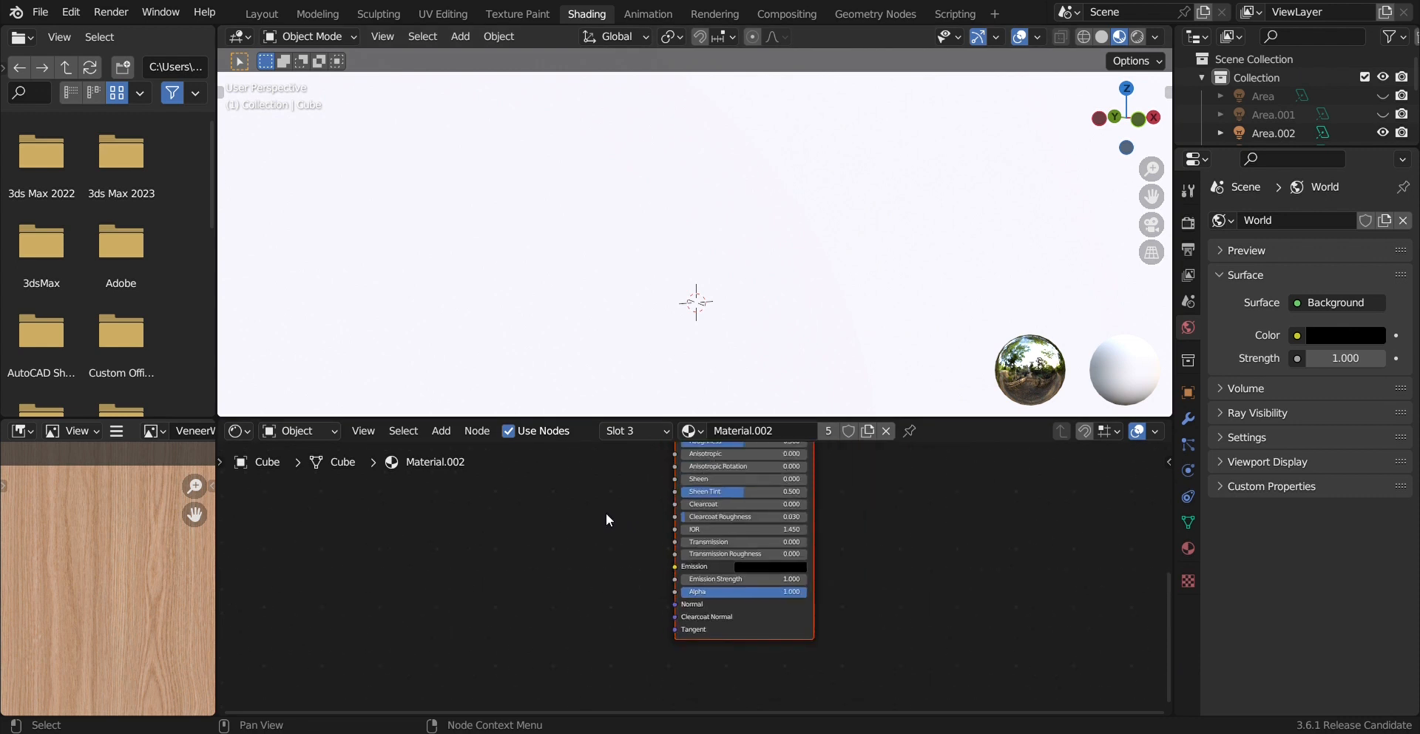
scroll(614, 514, down, 6)
scroll(776, 545, up, 4)
mouse_move(681, 280)
middle_down()
mouse_move(656, 256)
mouse_move(873, 238)
mouse_move(966, 269)
mouse_move(716, 247)
middle_up()
scroll(685, 273, down, 6)
scroll(716, 248, up, 4)
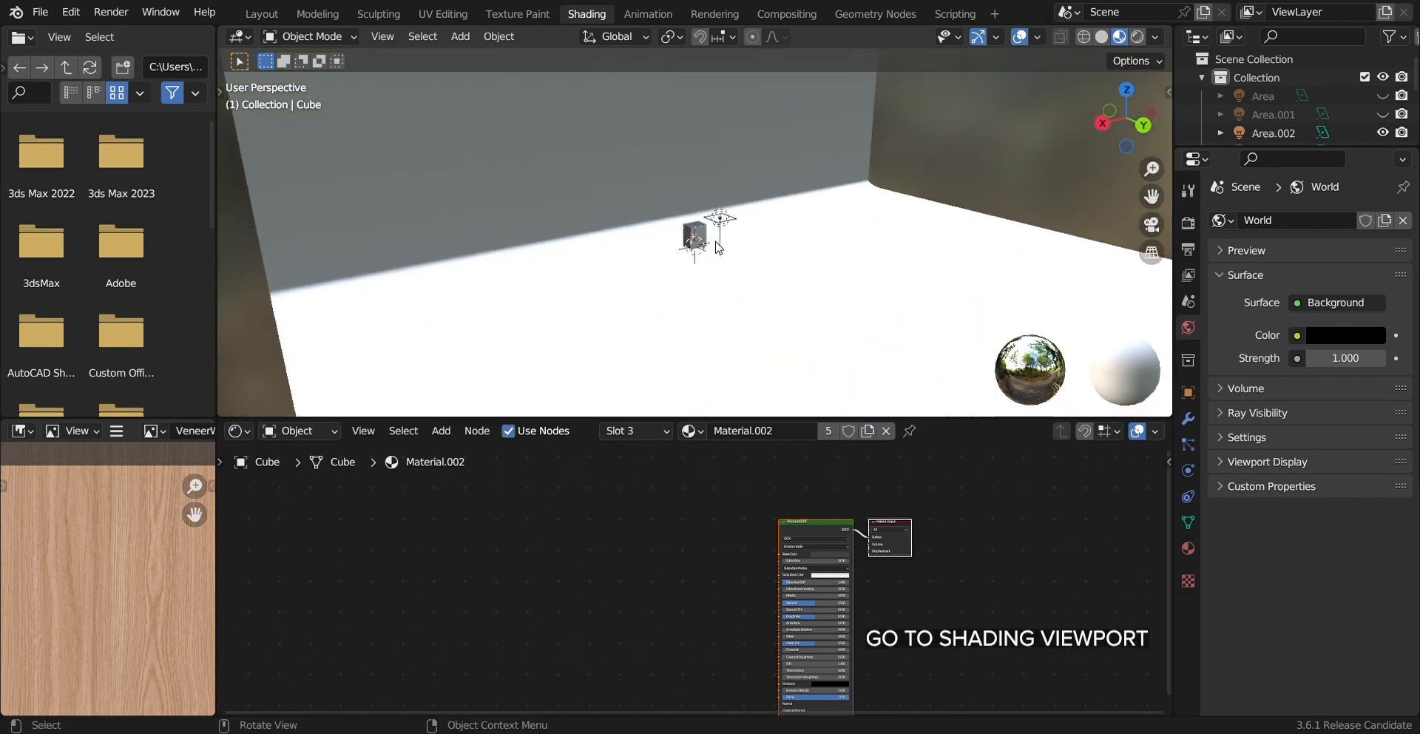
scroll(716, 248, up, 9)
shift+middle_drag(738, 315, 694, 259)
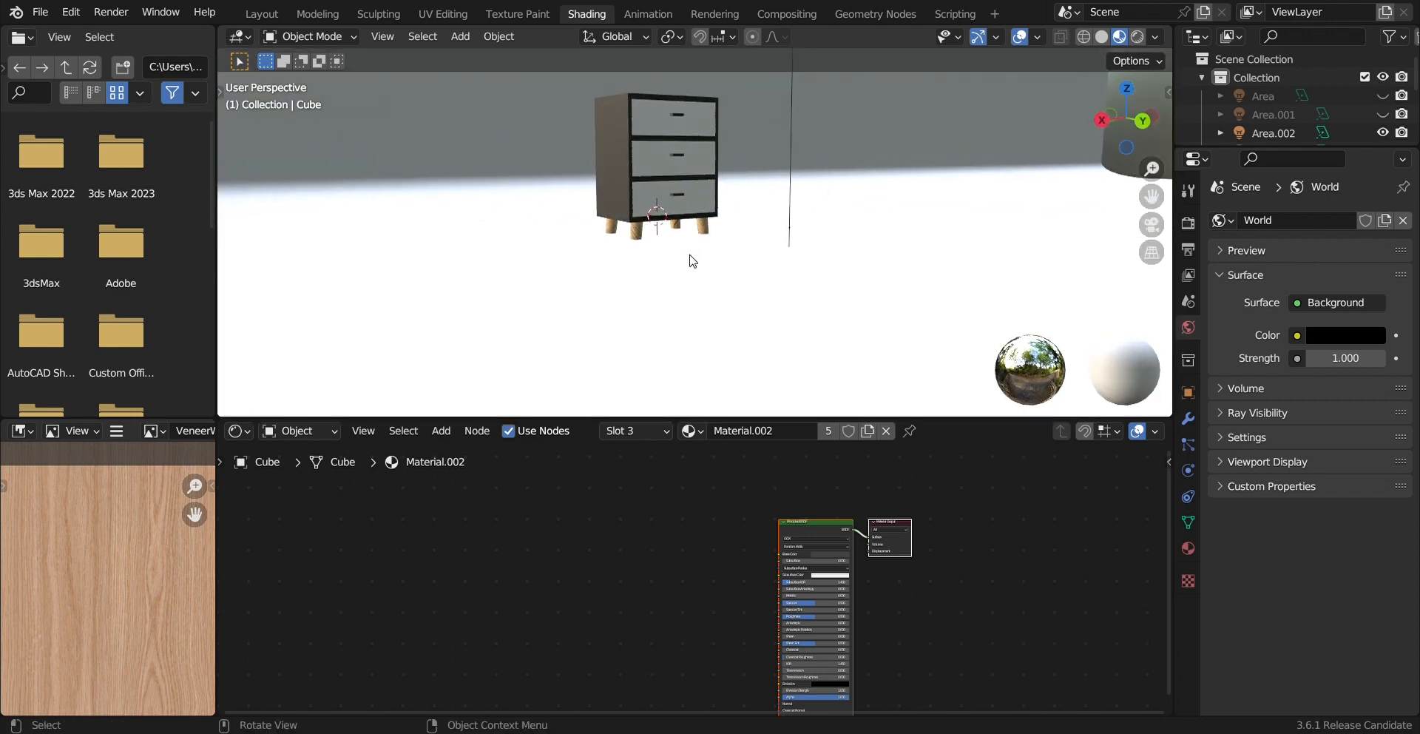
scroll(701, 229, up, 4)
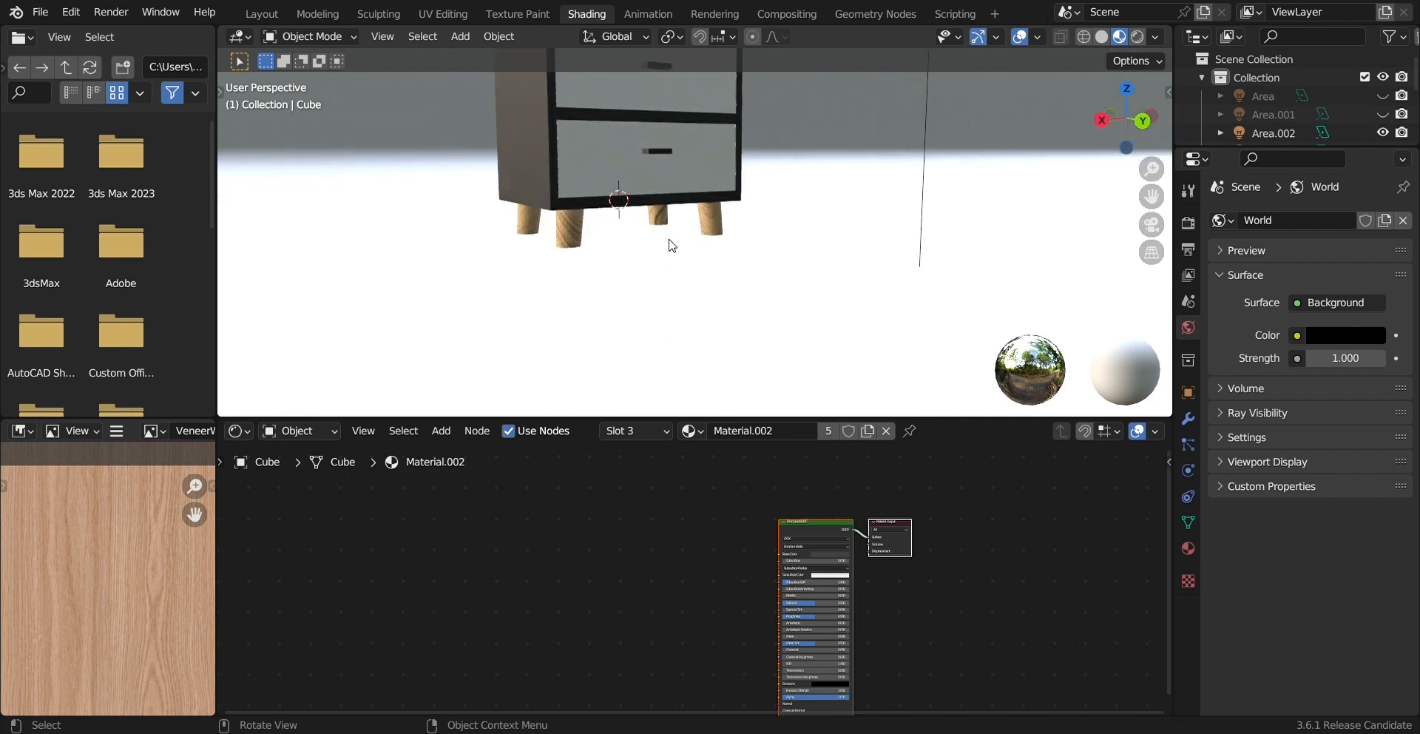
click(574, 235)
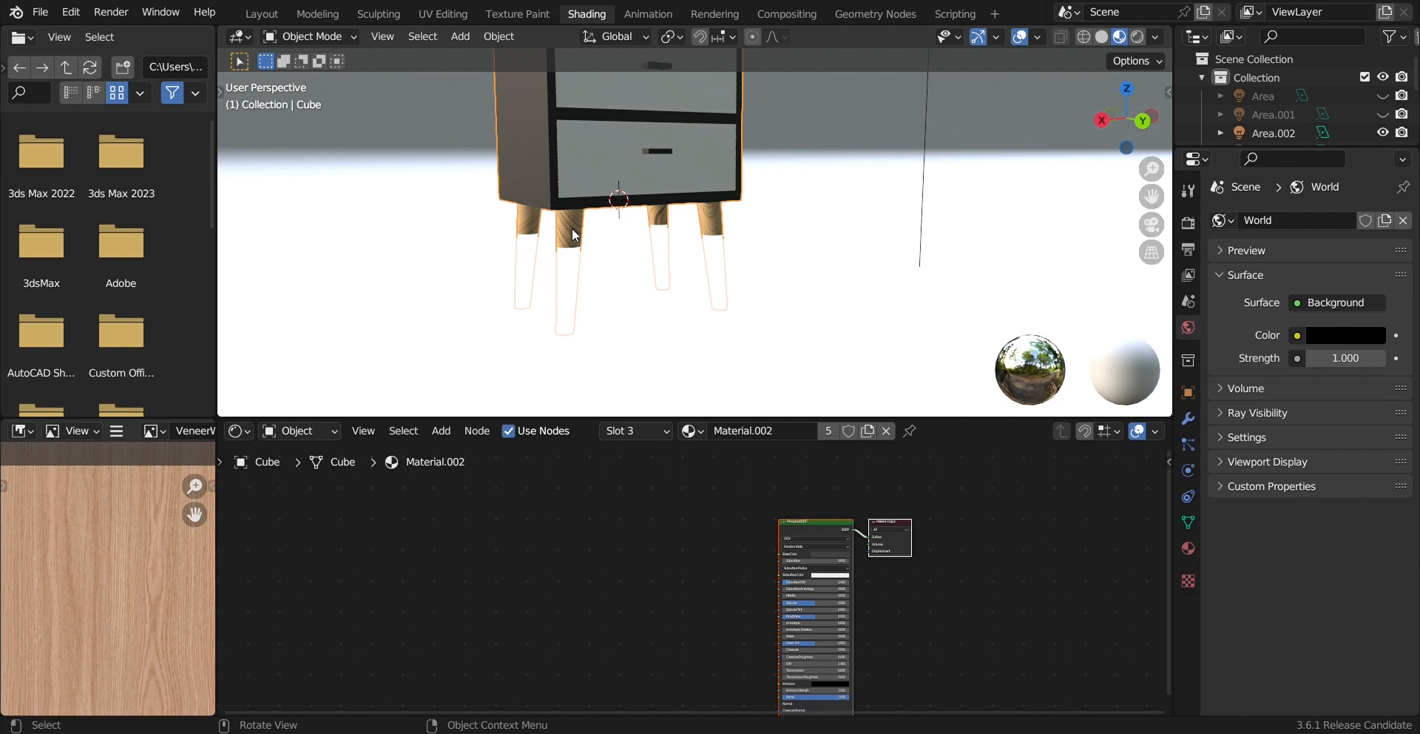
scroll(139, 530, down, 3)
ctrl+scroll(787, 543, left, 3)
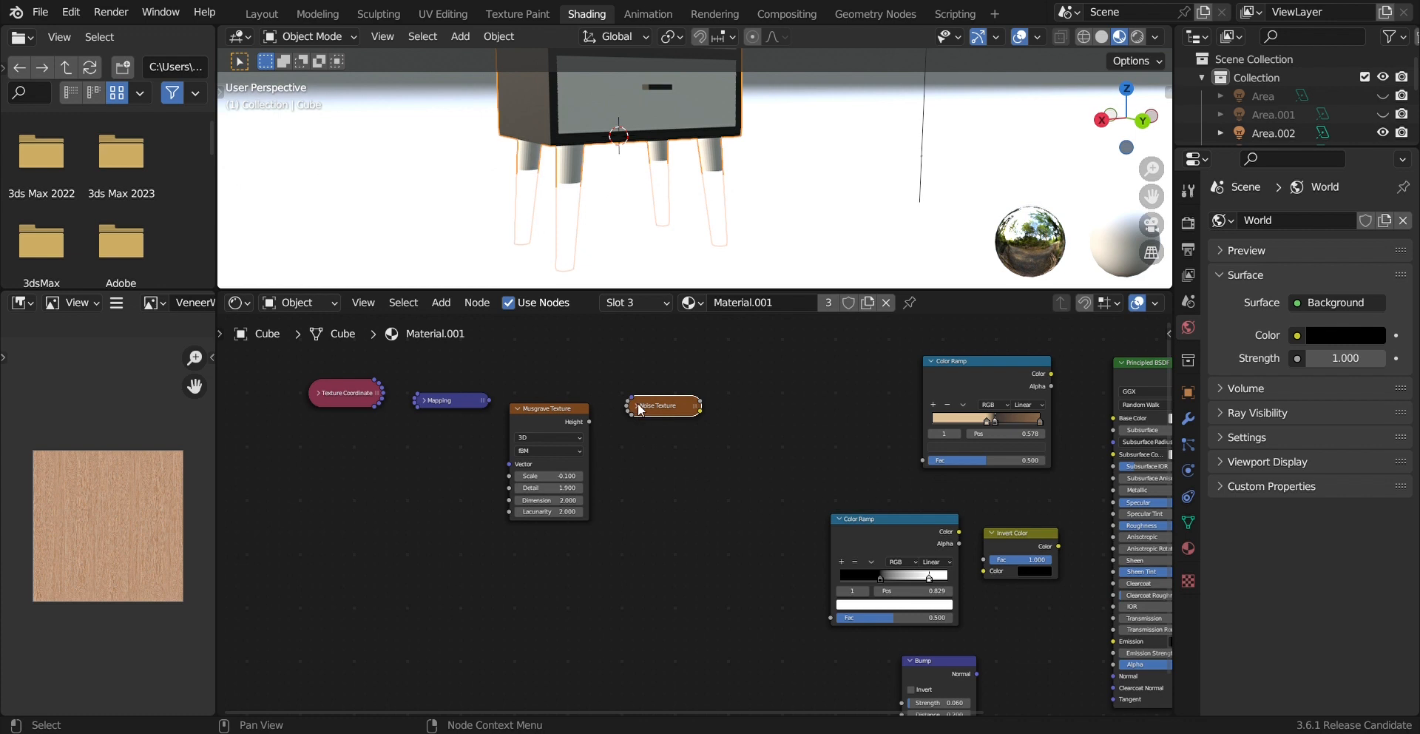
Step: Connect the Musgrave Texture's height to the Noise Texture's vector, and the Noise Texture's colour to the Principled BSDF's base colour
click(636, 406)
drag(589, 422, 626, 460)
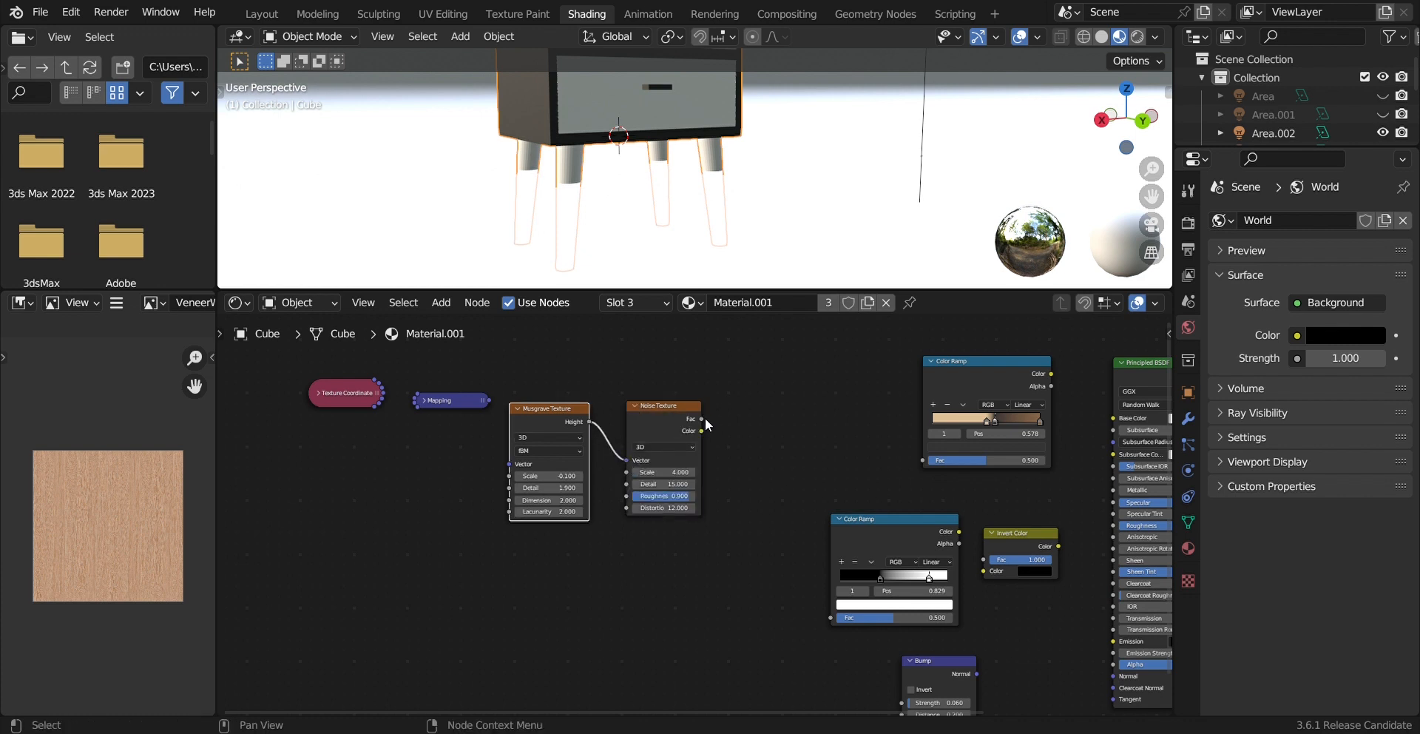
drag(702, 430, 1113, 419)
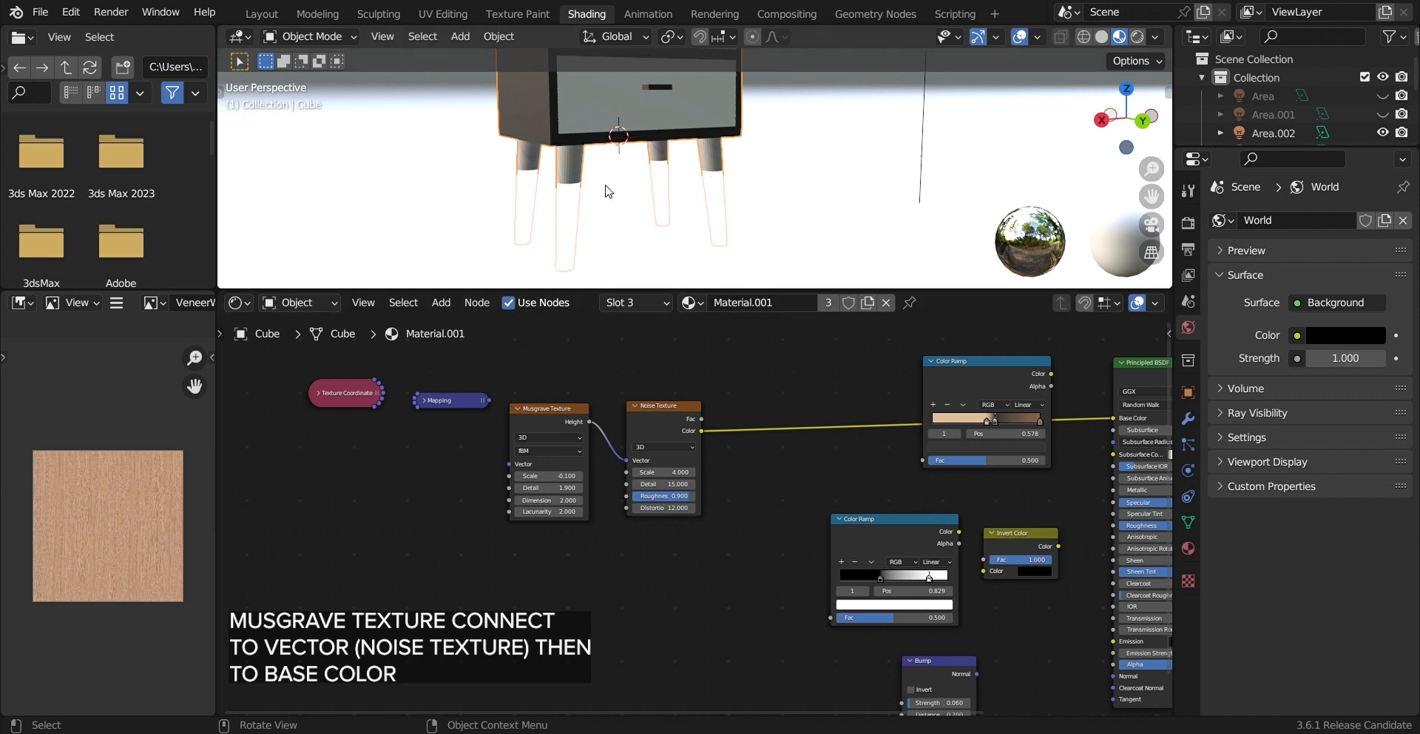
Step: Insert the tan-to-brown Color Ramp on the link between the Noise Texture and the Principled BSDF's base colour
scroll(553, 176, up, 2)
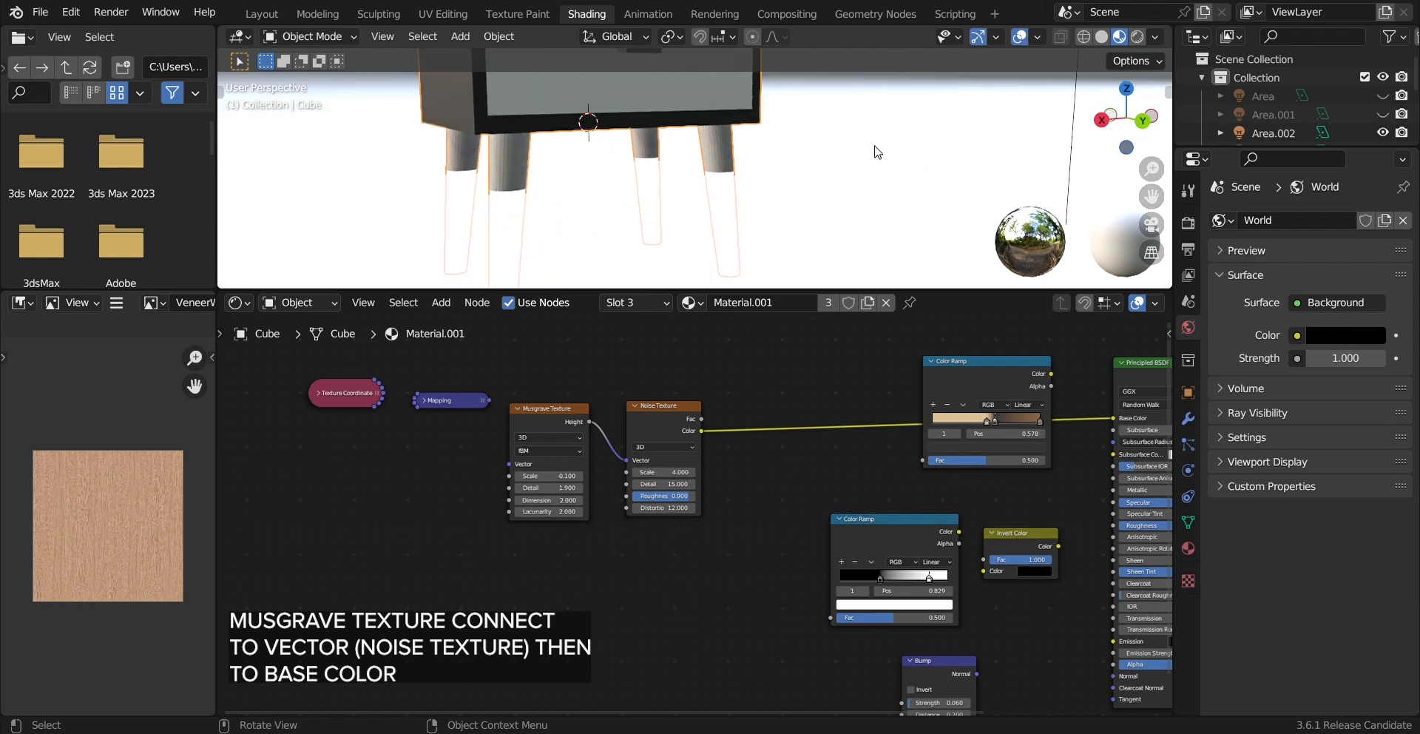
scroll(878, 153, down, 2)
scroll(892, 465, up, 1)
drag(984, 368, 910, 407)
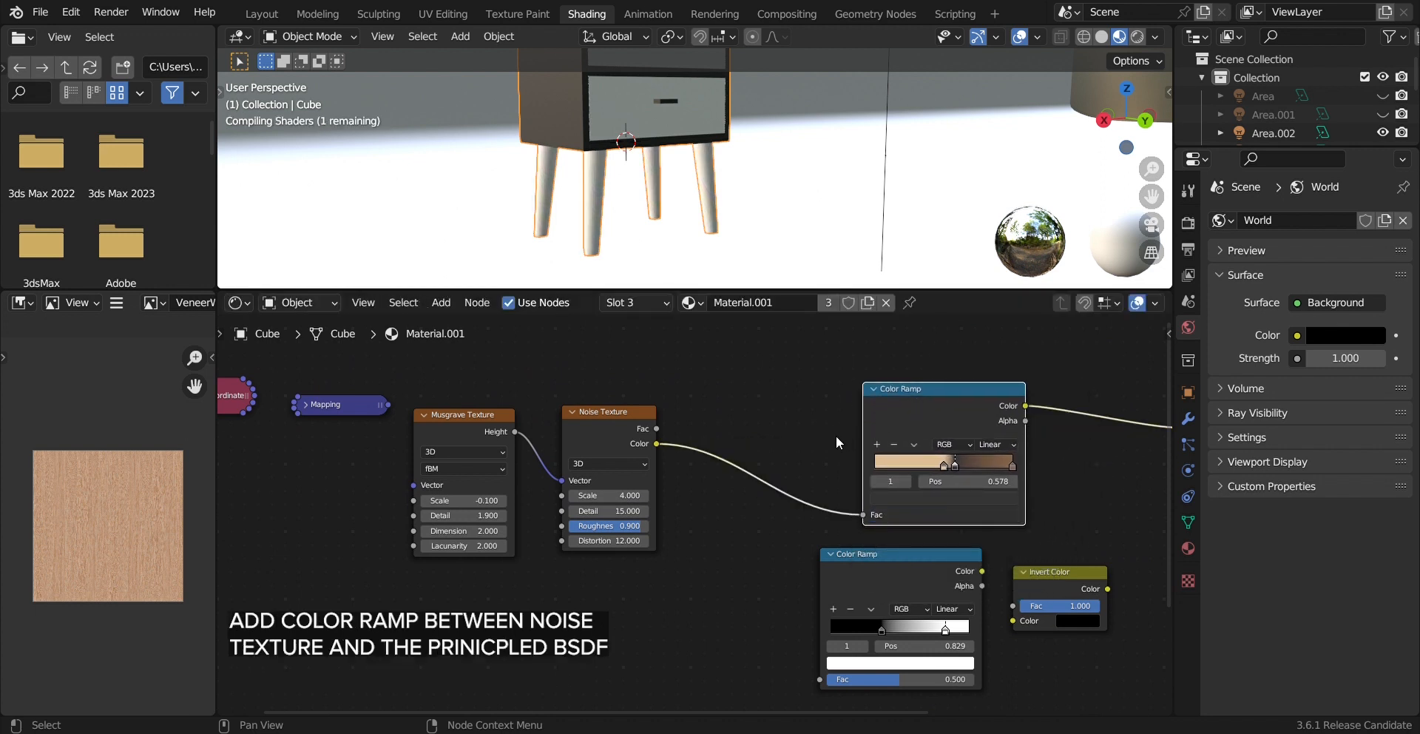
scroll(836, 437, down, 1)
Step: Set the Musgrave Texture's scale to 0.3 and detail to 3, and the Noise Texture's scale to 4
scroll(618, 228, up, 3)
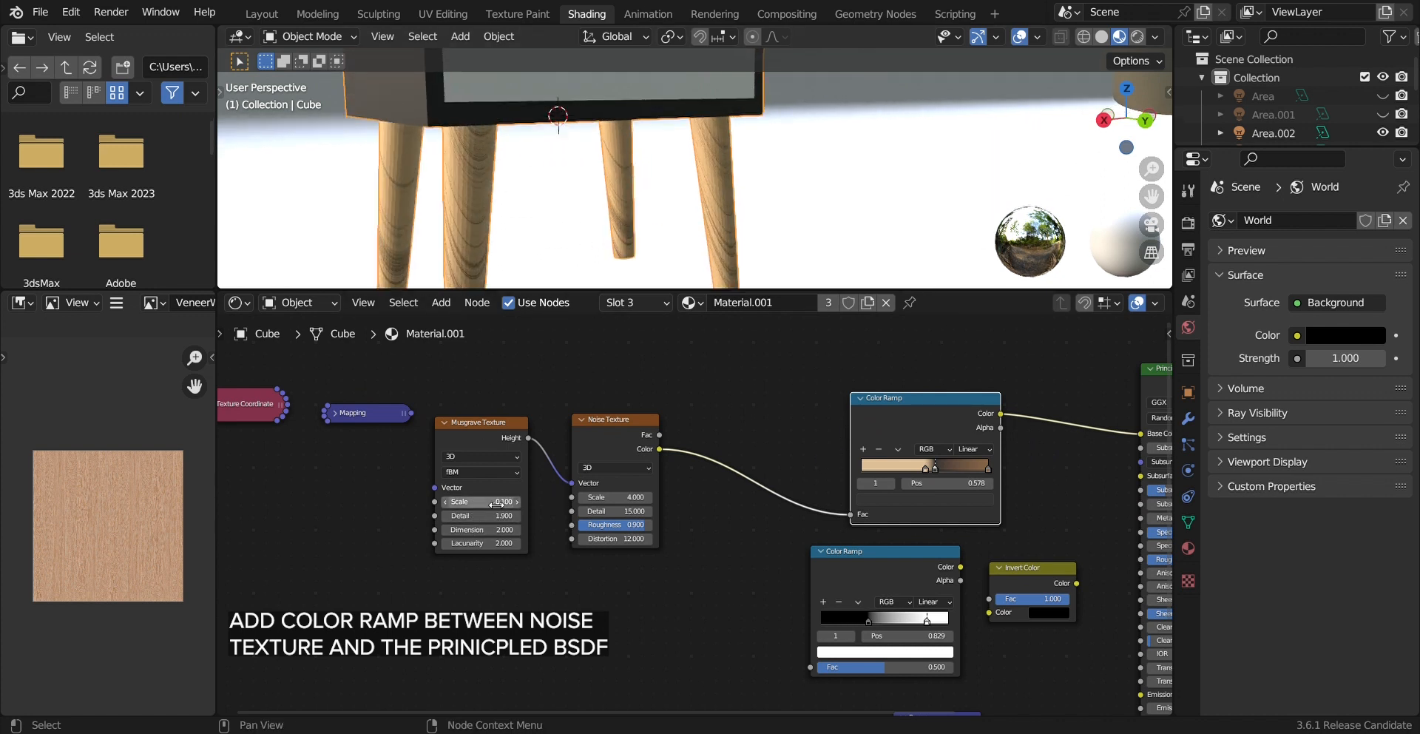
drag(487, 509, 356, 501)
scroll(580, 175, down, 2)
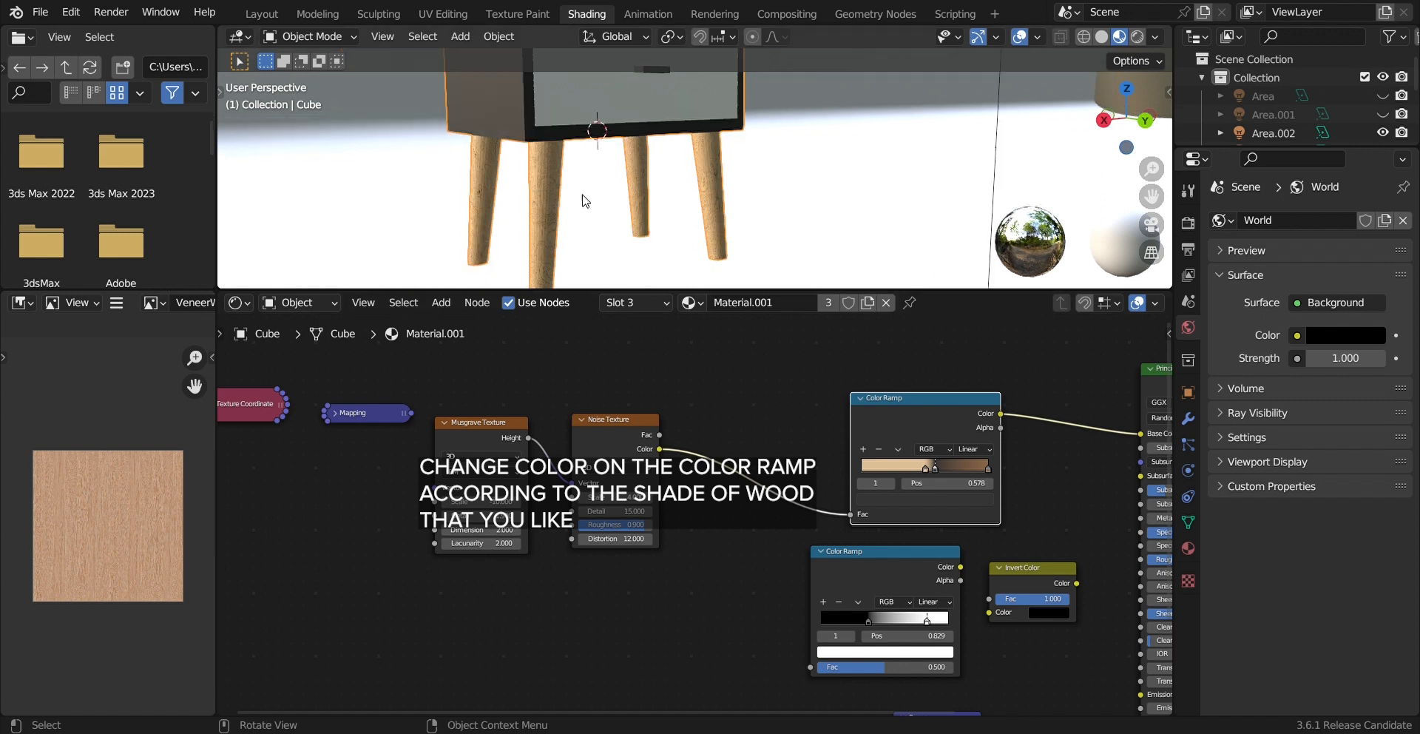
drag(480, 501, 554, 501)
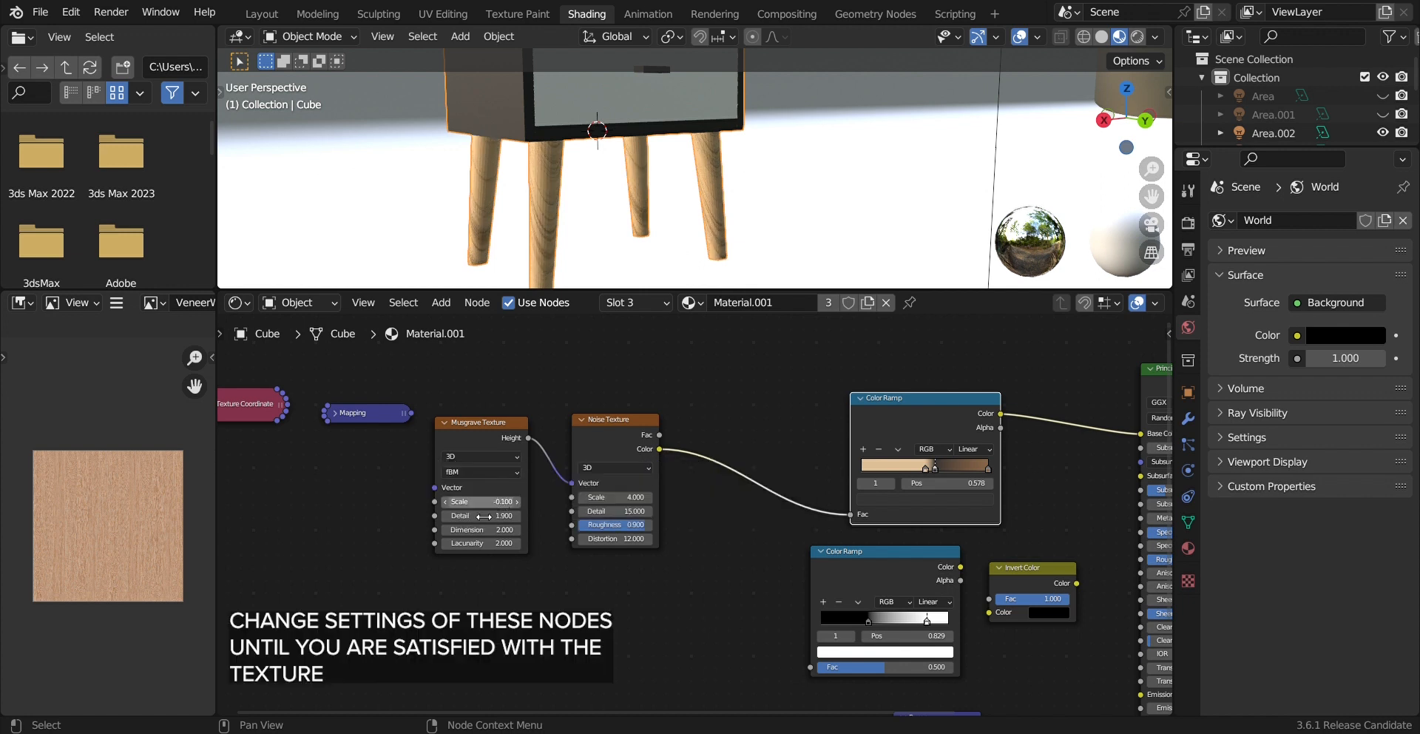
middle_drag(725, 193, 537, 246)
mouse_move(486, 501)
mouse_down()
mouse_move(507, 516)
mouse_move(495, 515)
mouse_up()
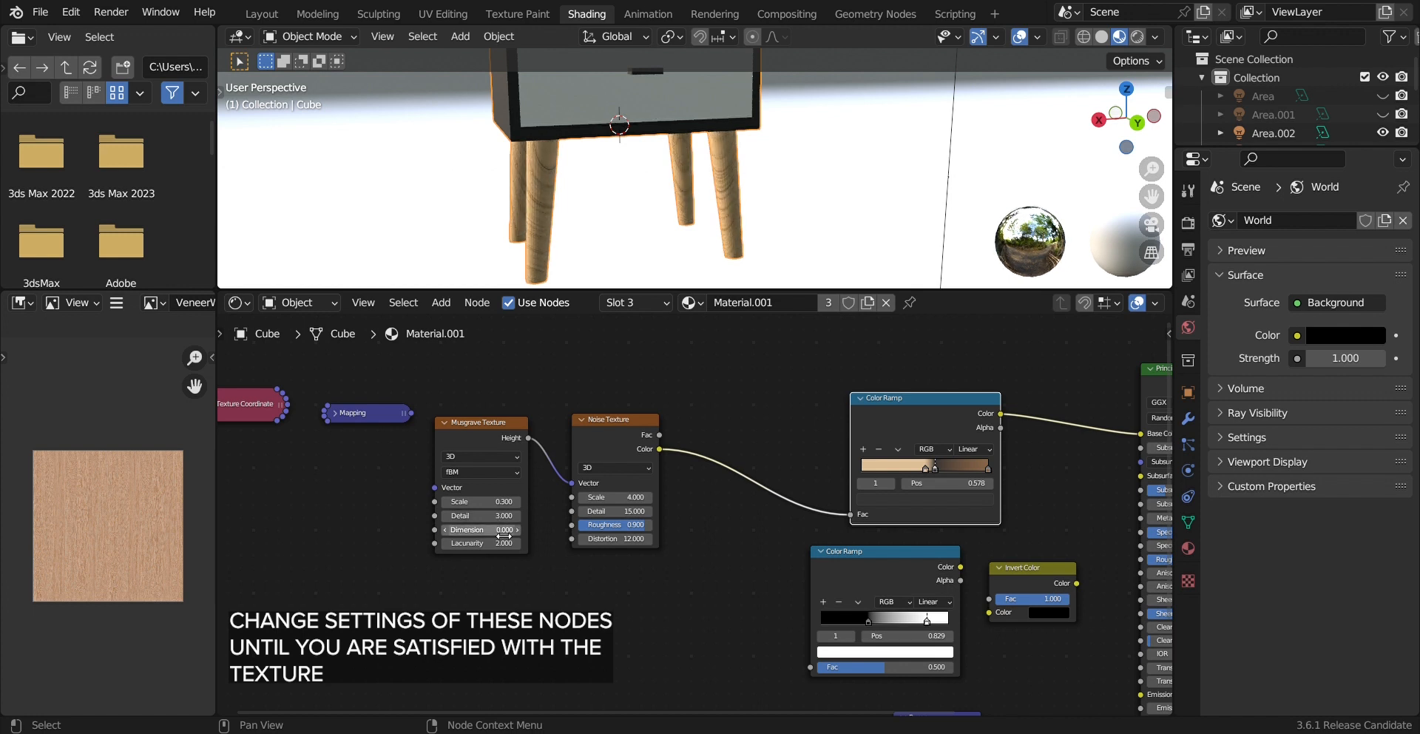
drag(620, 497, 285, 497)
click(640, 501)
text(4)
key(Return)
Step: Feed the Texture Coordinate's Object output through the Mapping node into the Musgrave Texture's vector
middle_drag(400, 468, 550, 484)
click(488, 430)
drag(562, 444, 586, 503)
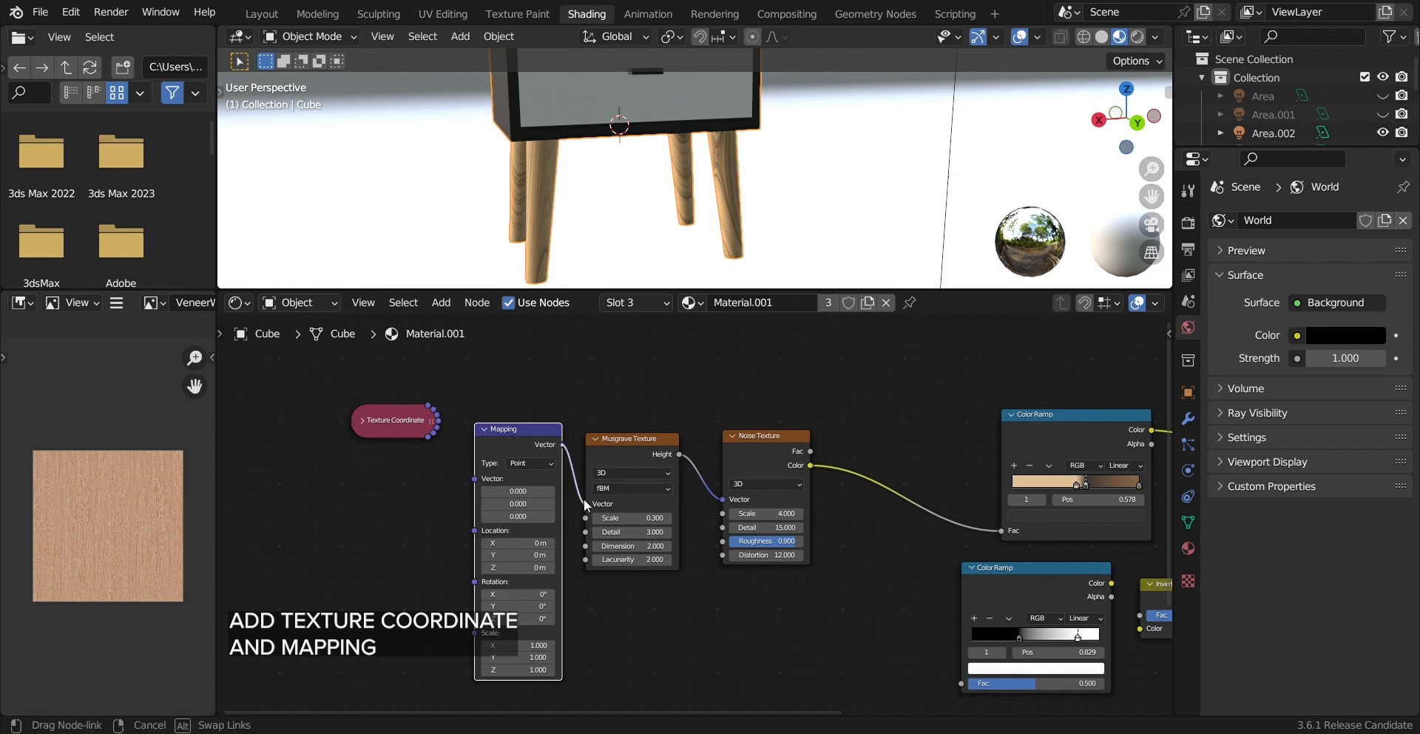
click(362, 415)
drag(437, 478, 475, 479)
Step: Set the Musgrave Texture's scale to -0.1 and check the wood grain on the legs
middle_drag(658, 248, 620, 201)
click(632, 518)
text(-0.1)
key(Return)
middle_drag(695, 176, 605, 158)
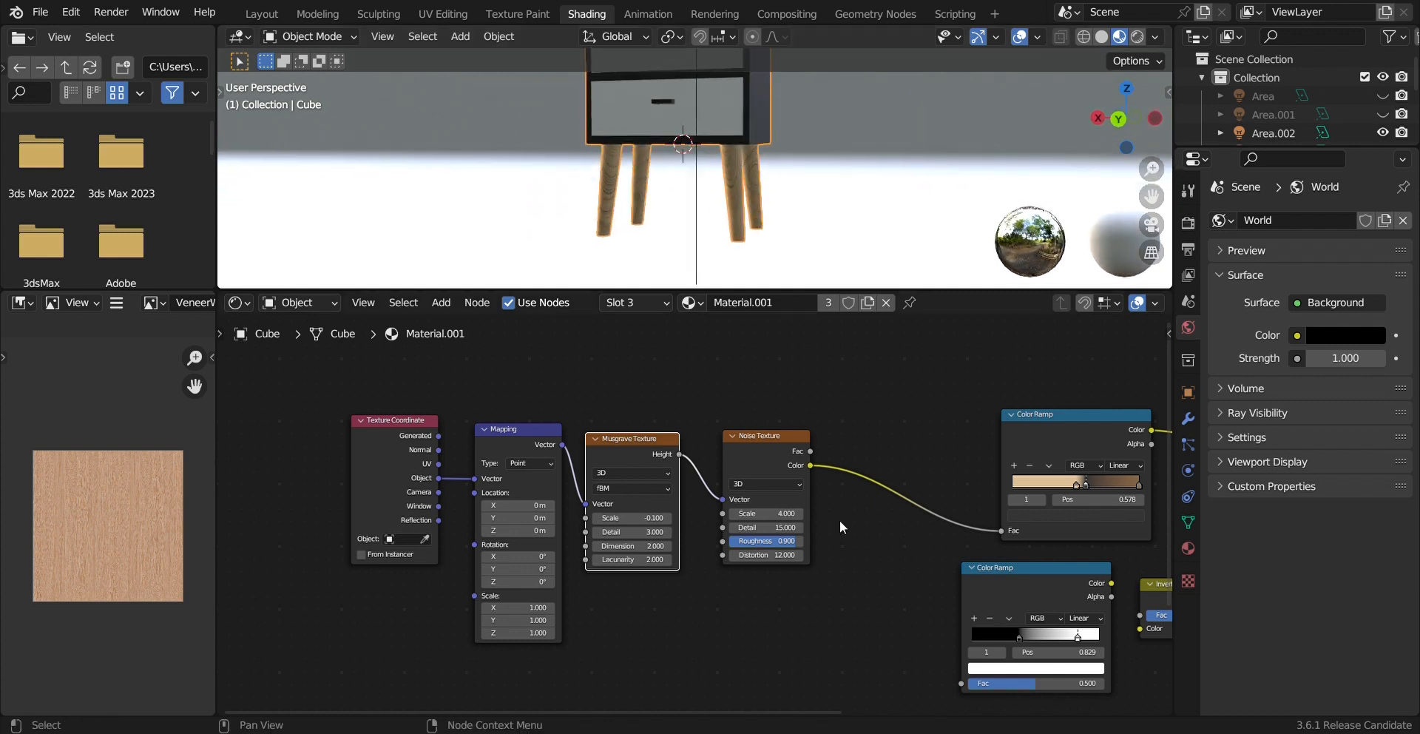
Step: Connect the black-and-white Color Ramp through Invert Color to the Principled BSDF's roughness, and the Bump node to its normal
middle_drag(860, 553, 469, 378)
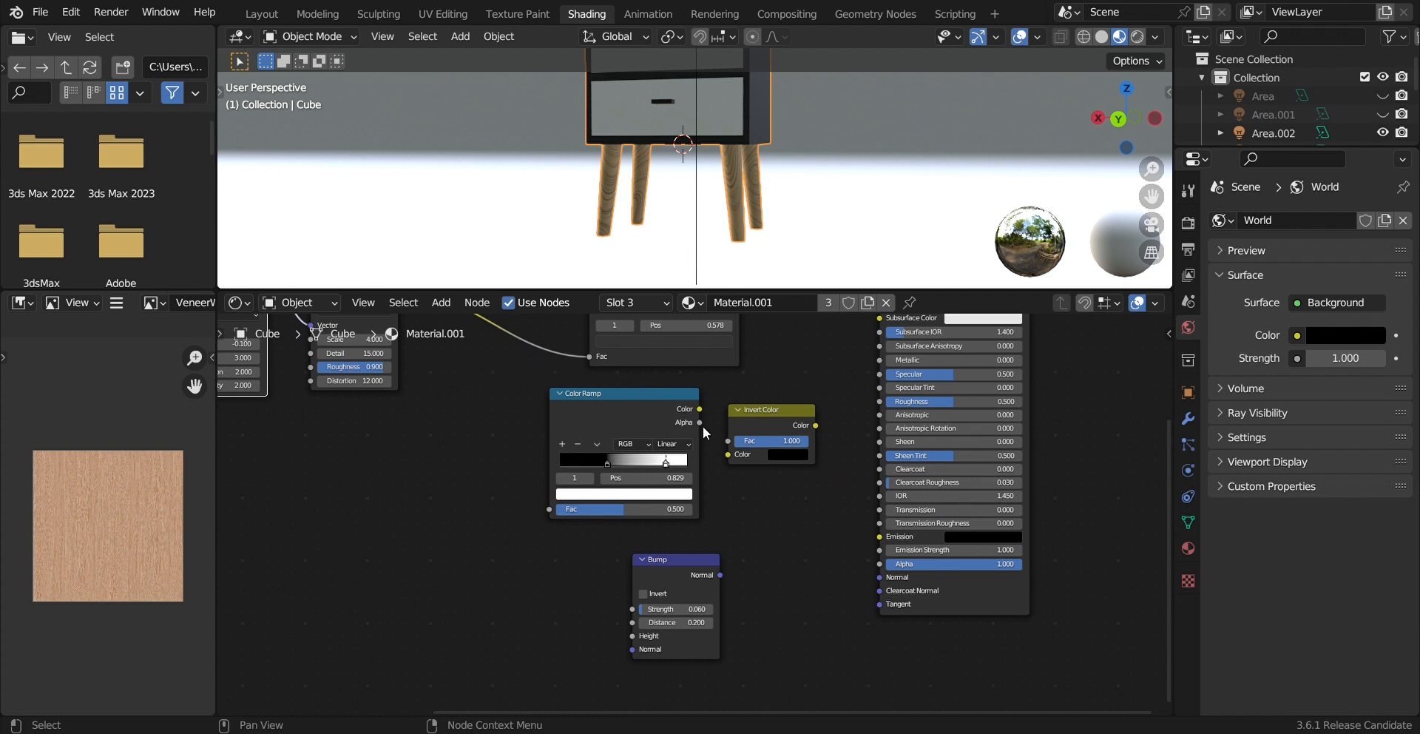
drag(700, 408, 728, 454)
drag(816, 425, 880, 401)
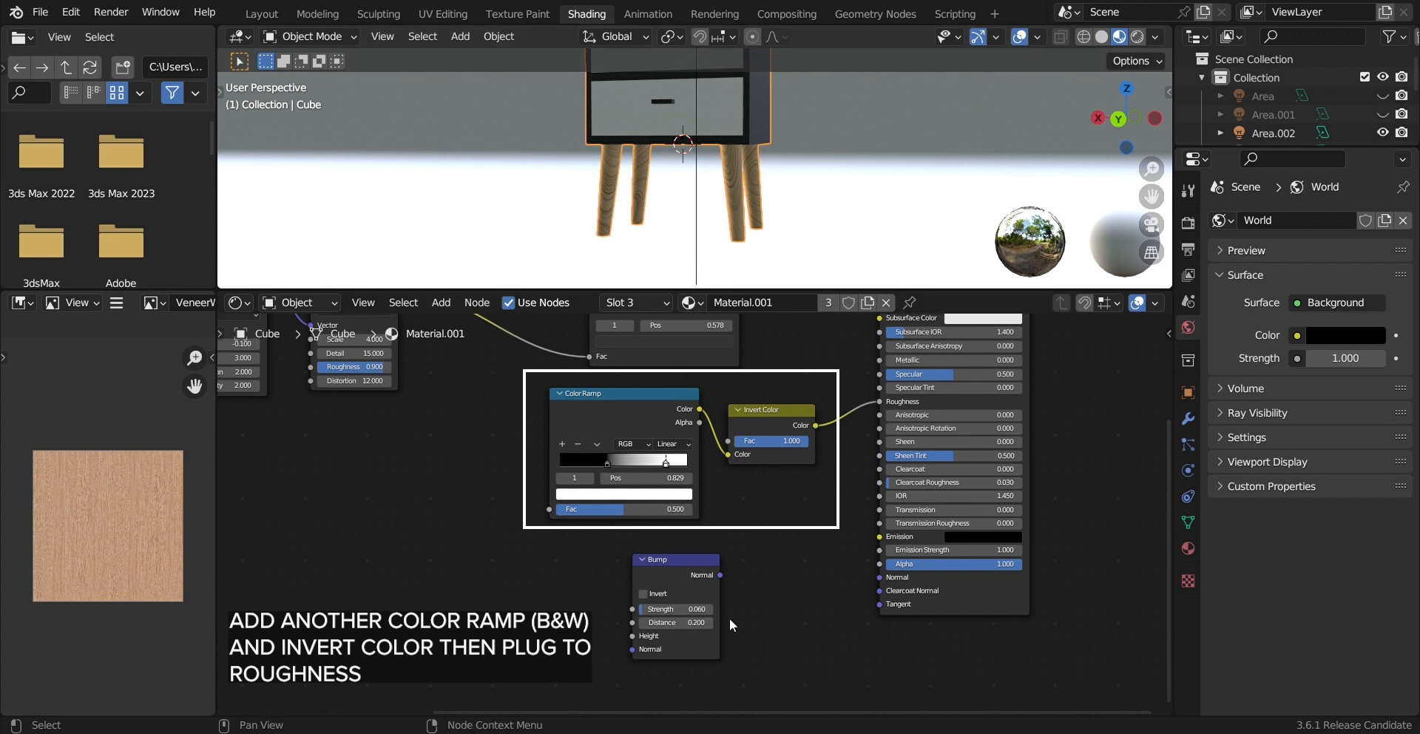
drag(725, 576, 882, 575)
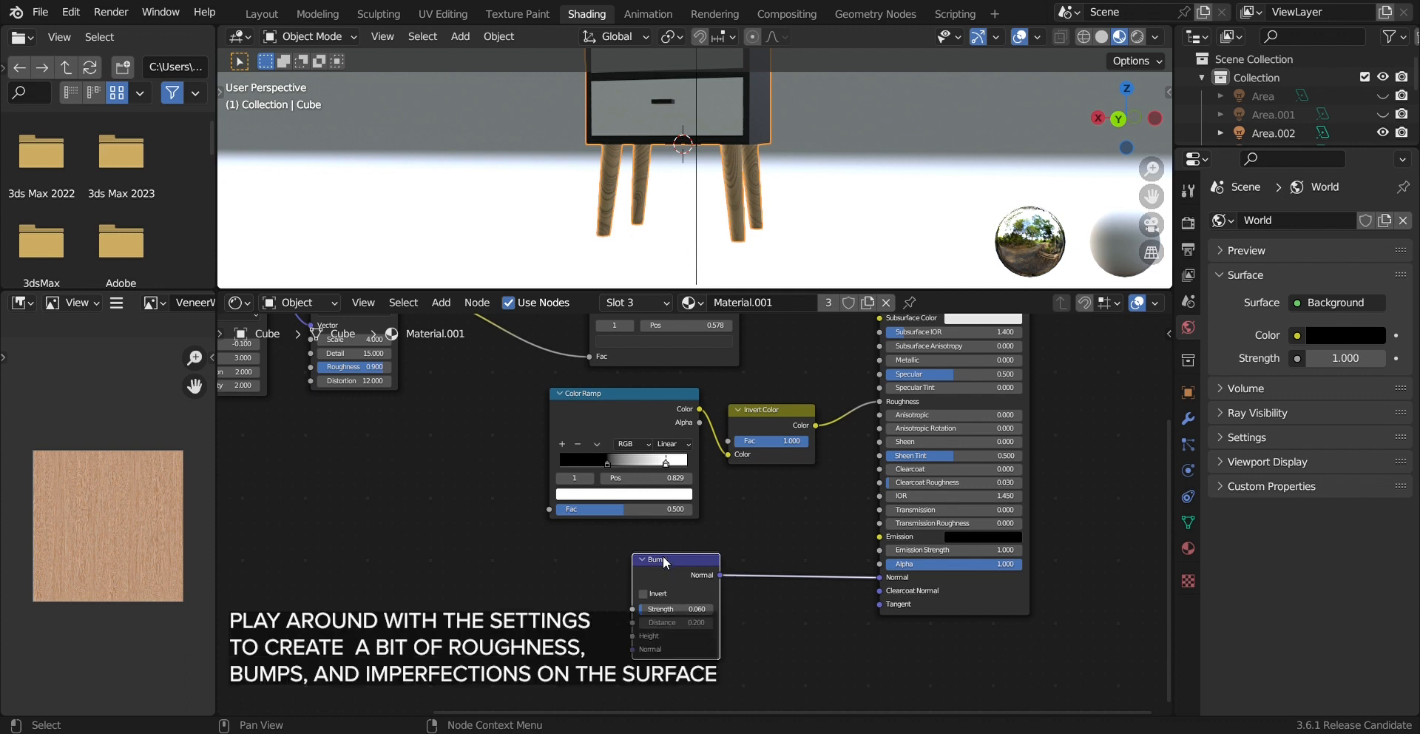
Step: Try a Bump strength of 0.6 with a distance of 3.3 on the leg material
drag(662, 614, 674, 616)
click(674, 609)
text(0.6)
key(Tab)
text(25)
key(Return)
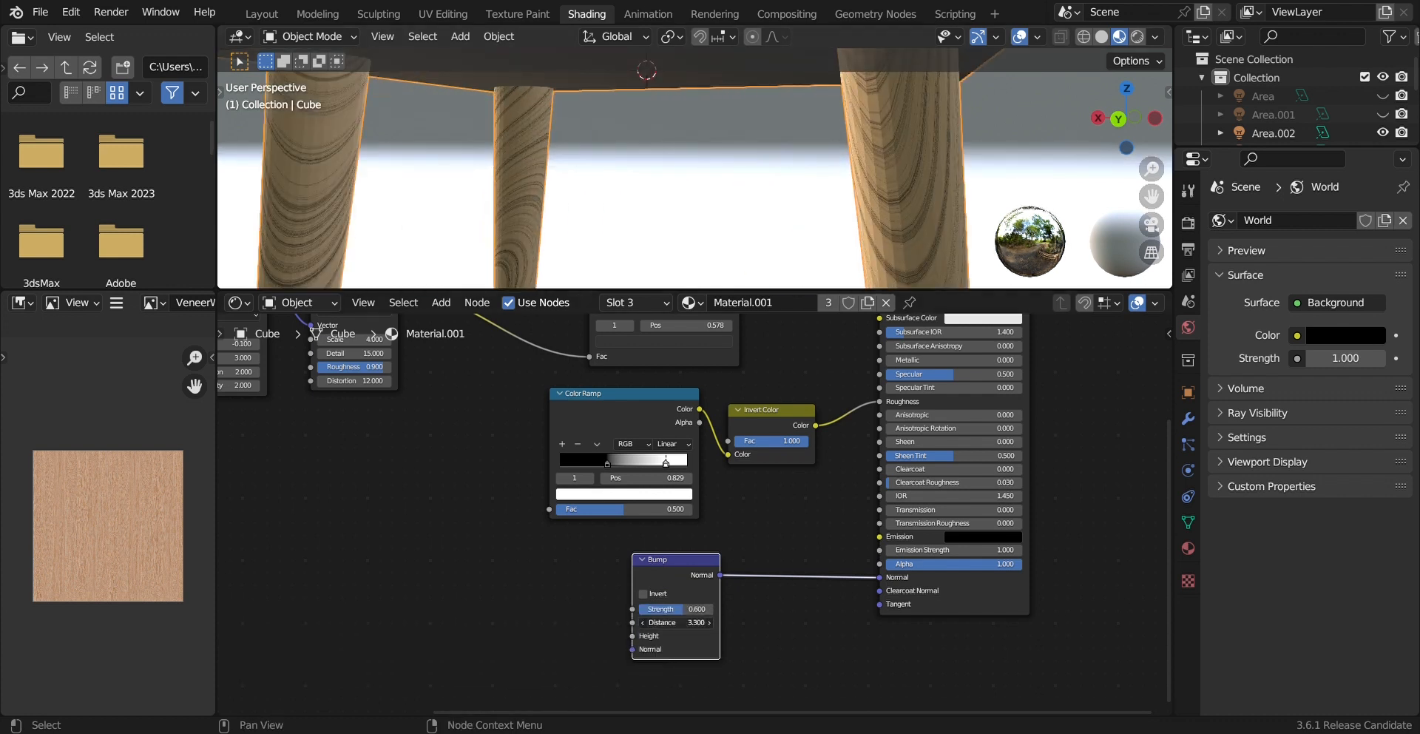
Step: Connect the Noise Texture's Fac output to both Color Ramps and the Bump height, with Bump strength 0.127 and distance 1
scroll(695, 178, up, 1)
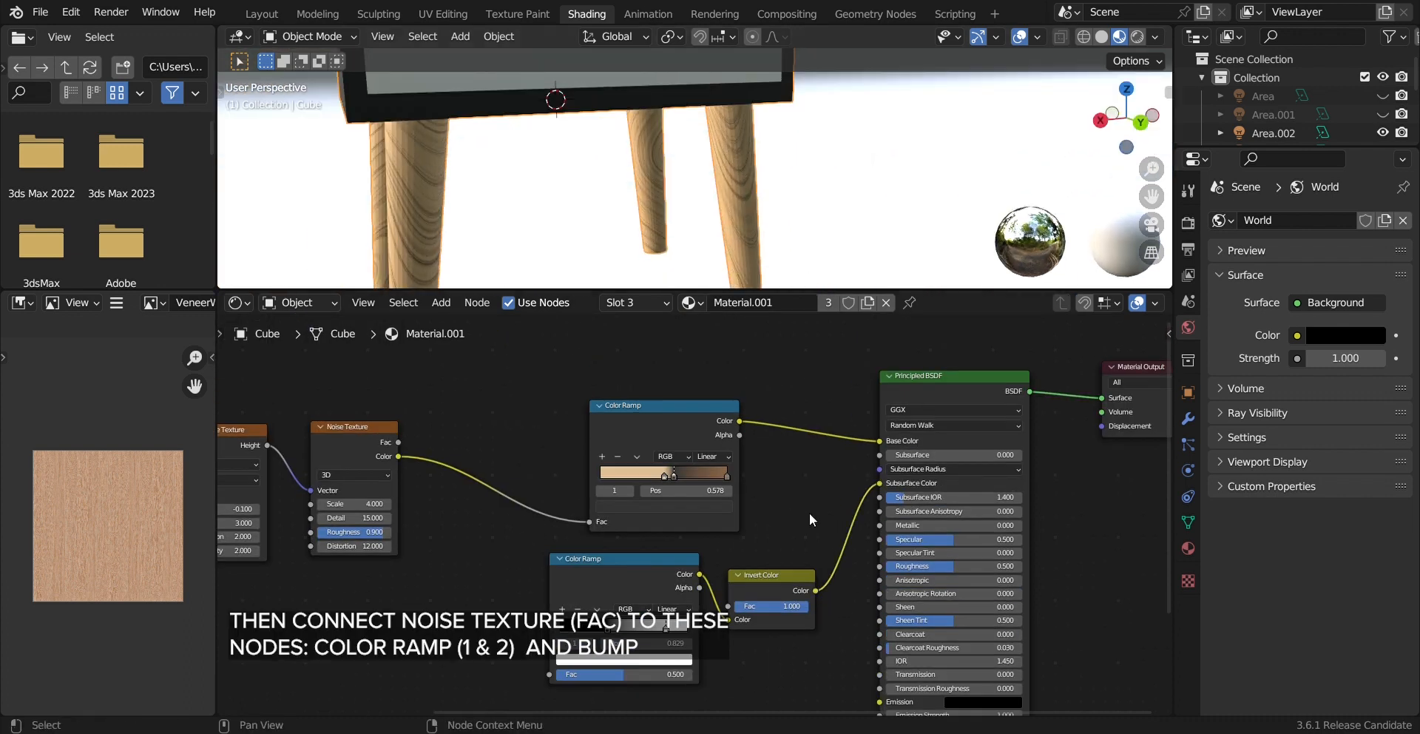
middle_drag(639, 678, 678, 504)
scroll(678, 510, up, 4)
scroll(799, 585, down, 6)
drag(518, 331, 647, 529)
drag(517, 331, 719, 638)
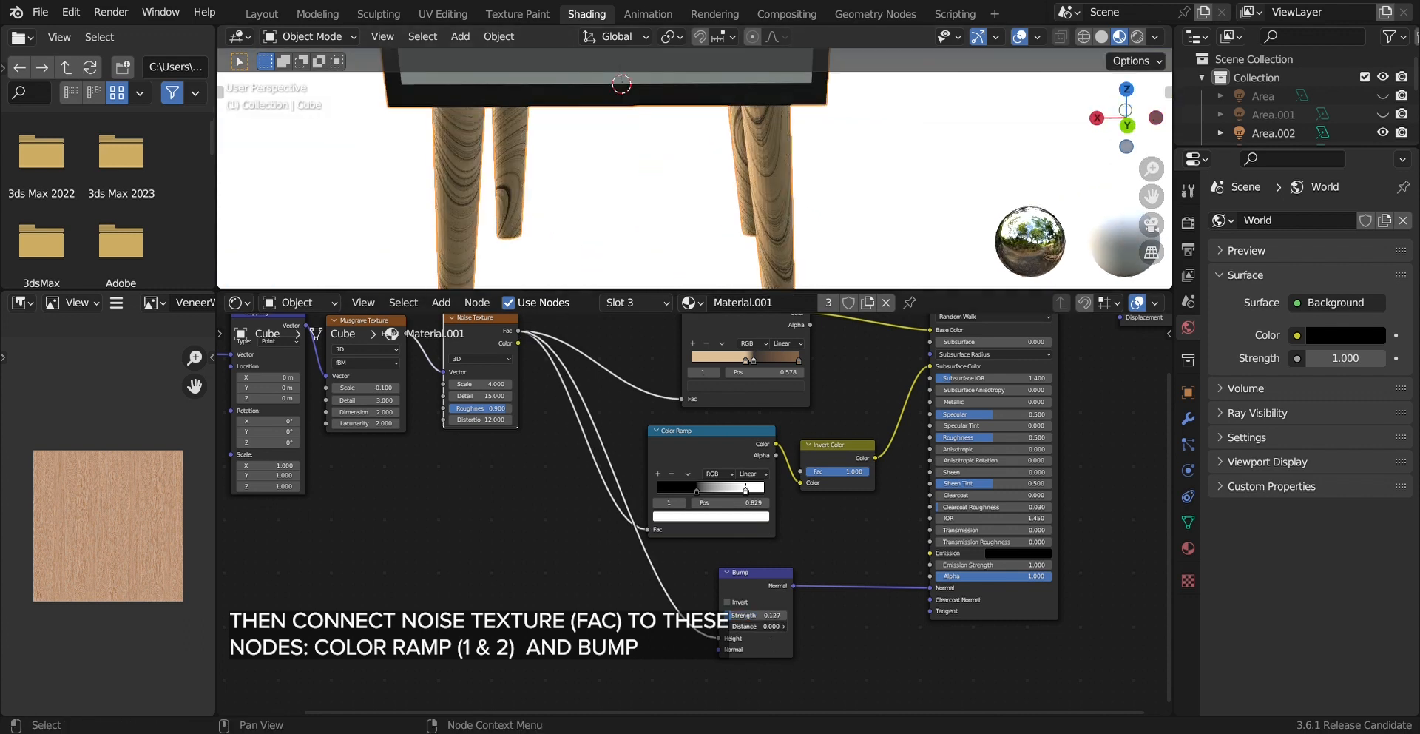
middle_drag(769, 226, 690, 236)
scroll(726, 139, down, 8)
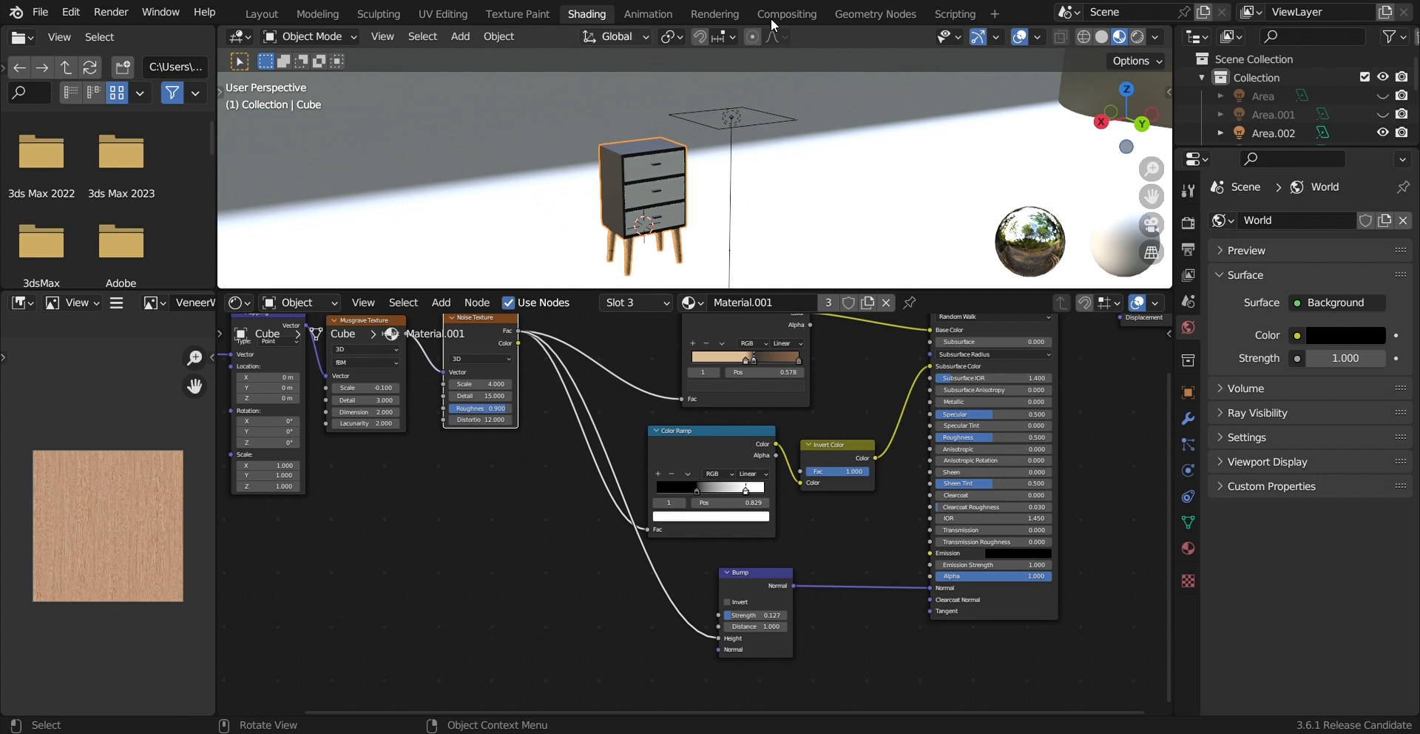
Step: In the Geometry Nodes workspace, add a Bevel modifier to the cabinet with an amount of 0.02 m and 3 segments
click(858, 13)
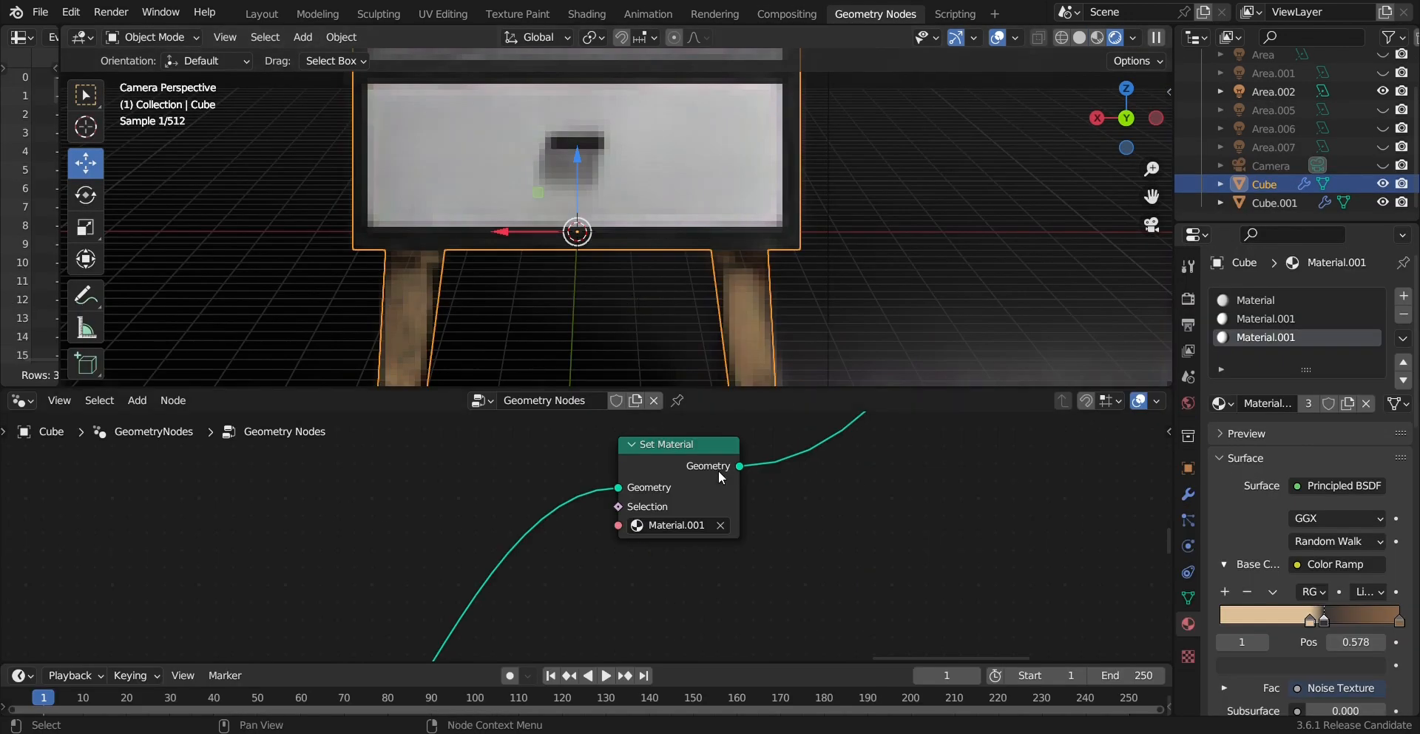
scroll(820, 281, down, 6)
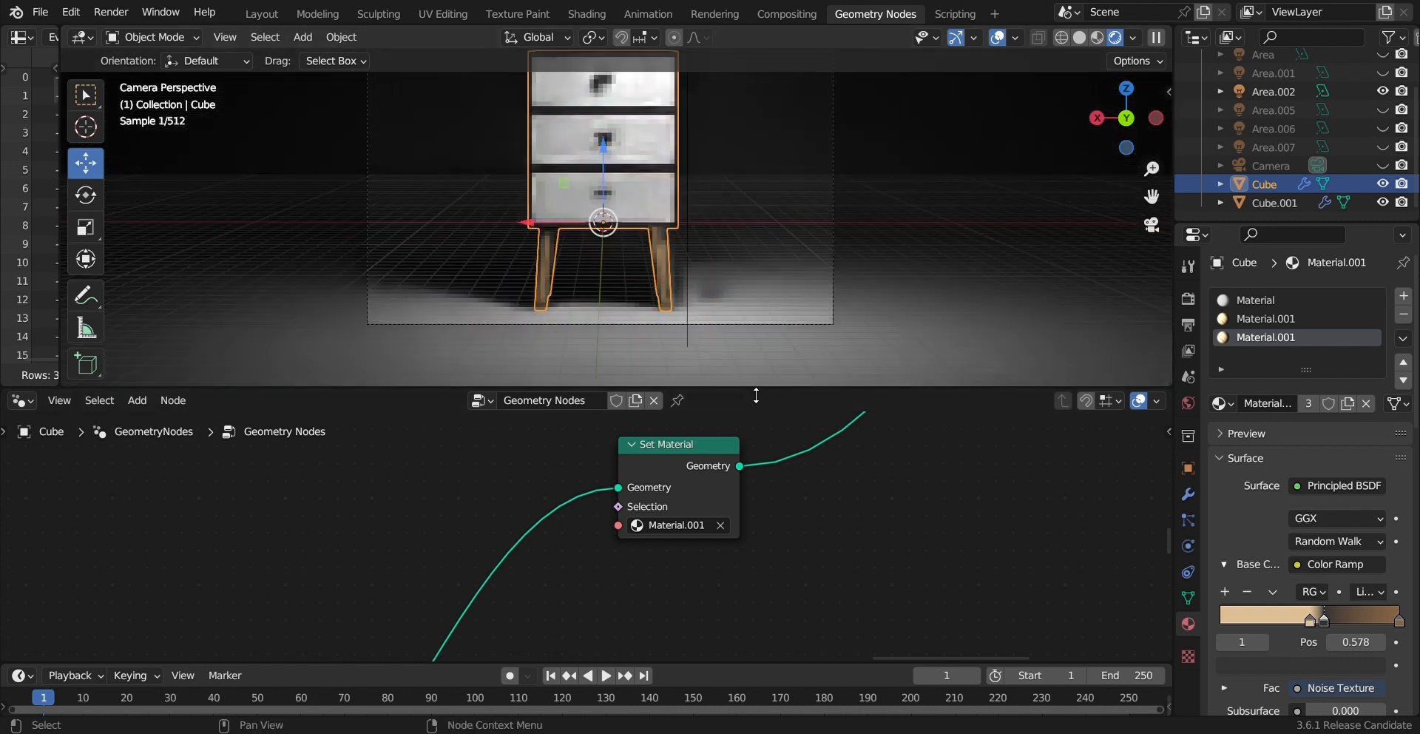
drag(756, 396, 768, 548)
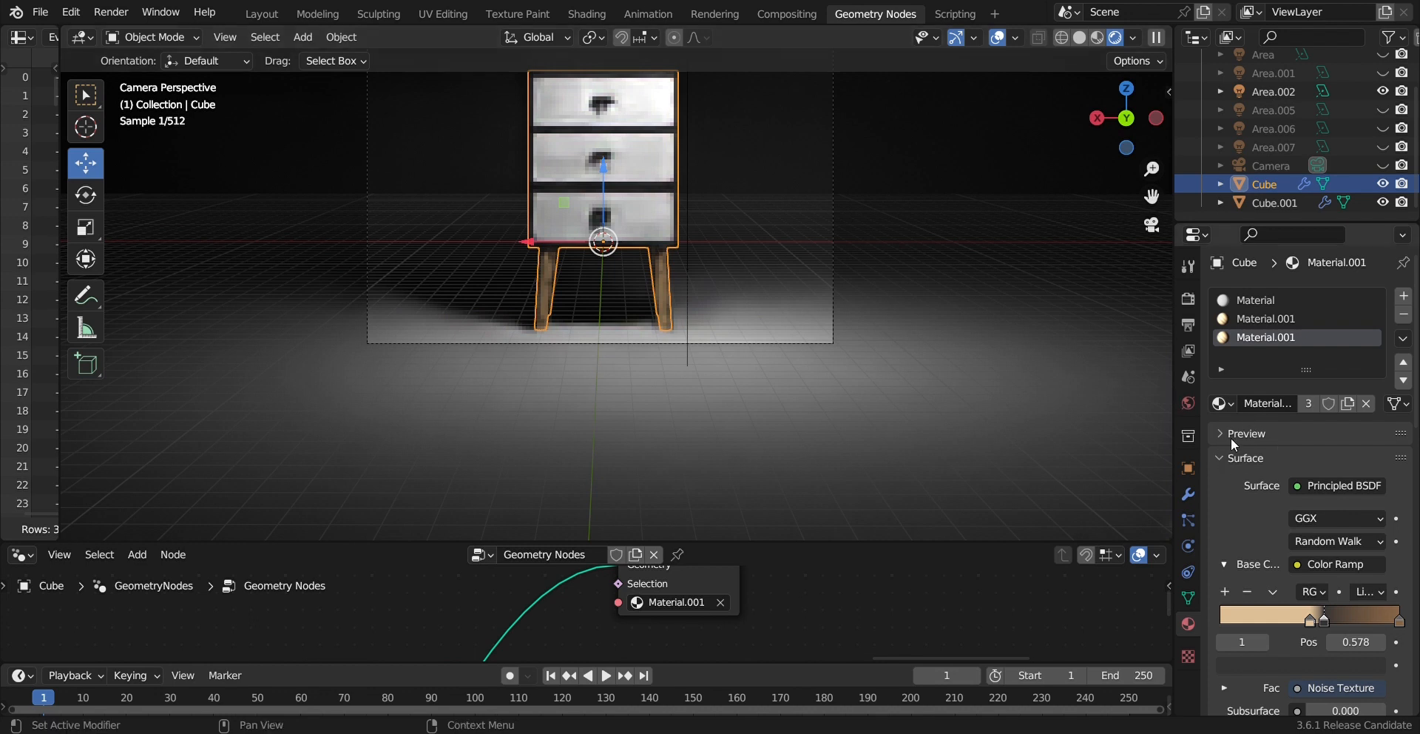
click(1188, 494)
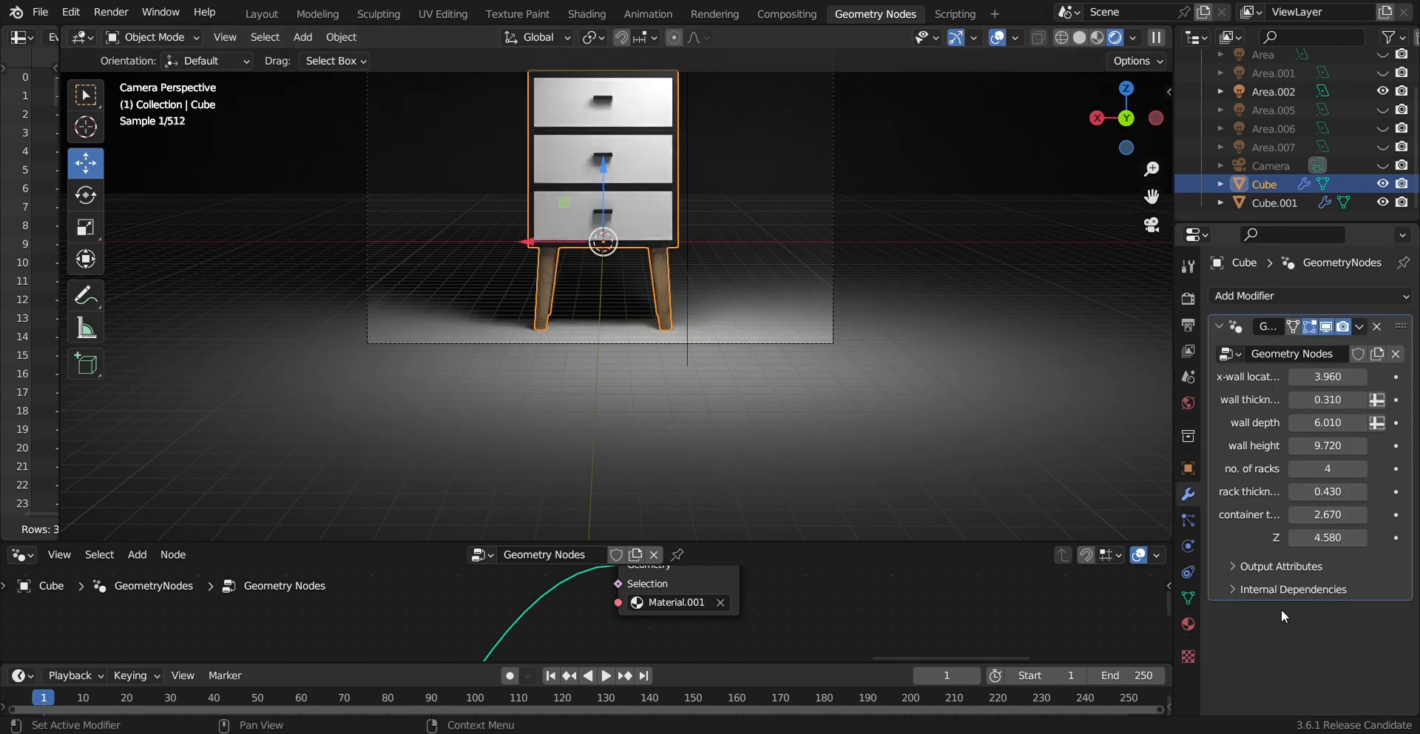
click(1323, 297)
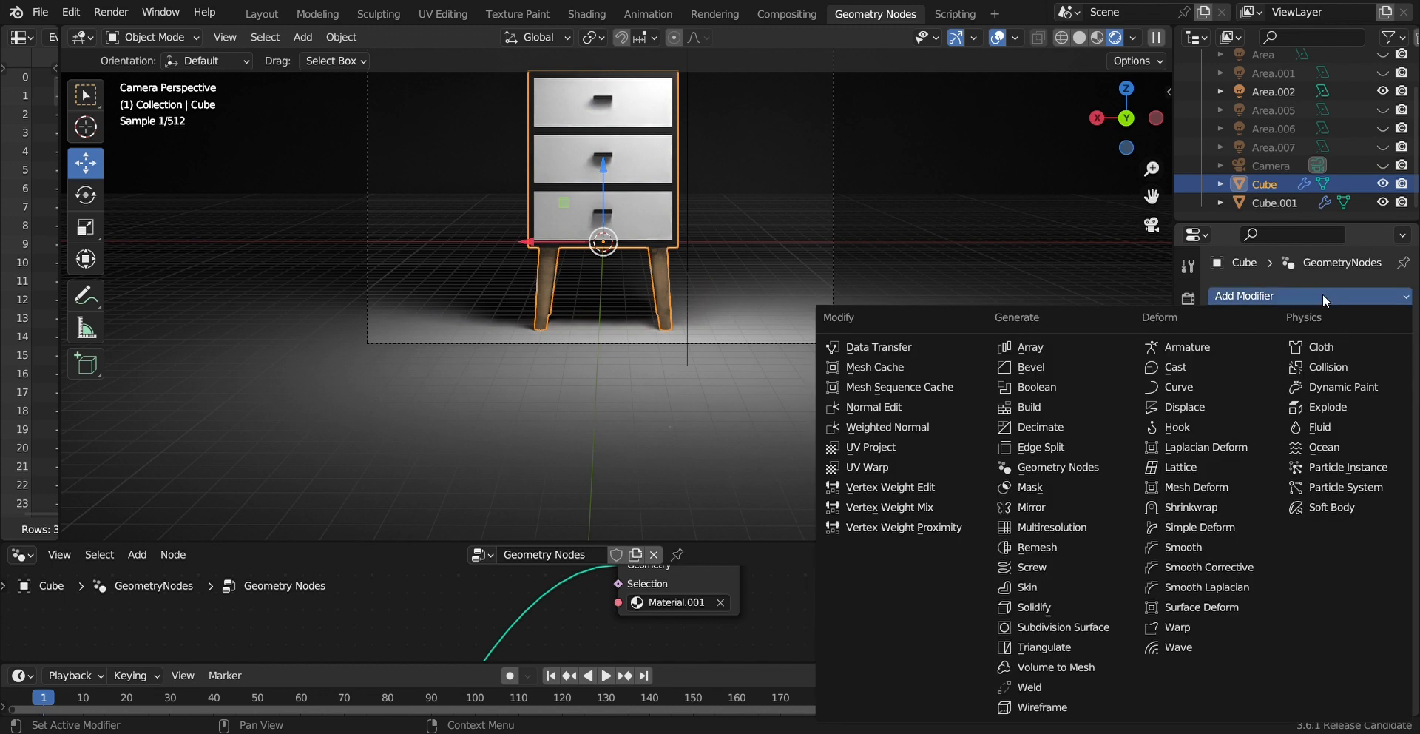
click(1059, 369)
click(1339, 684)
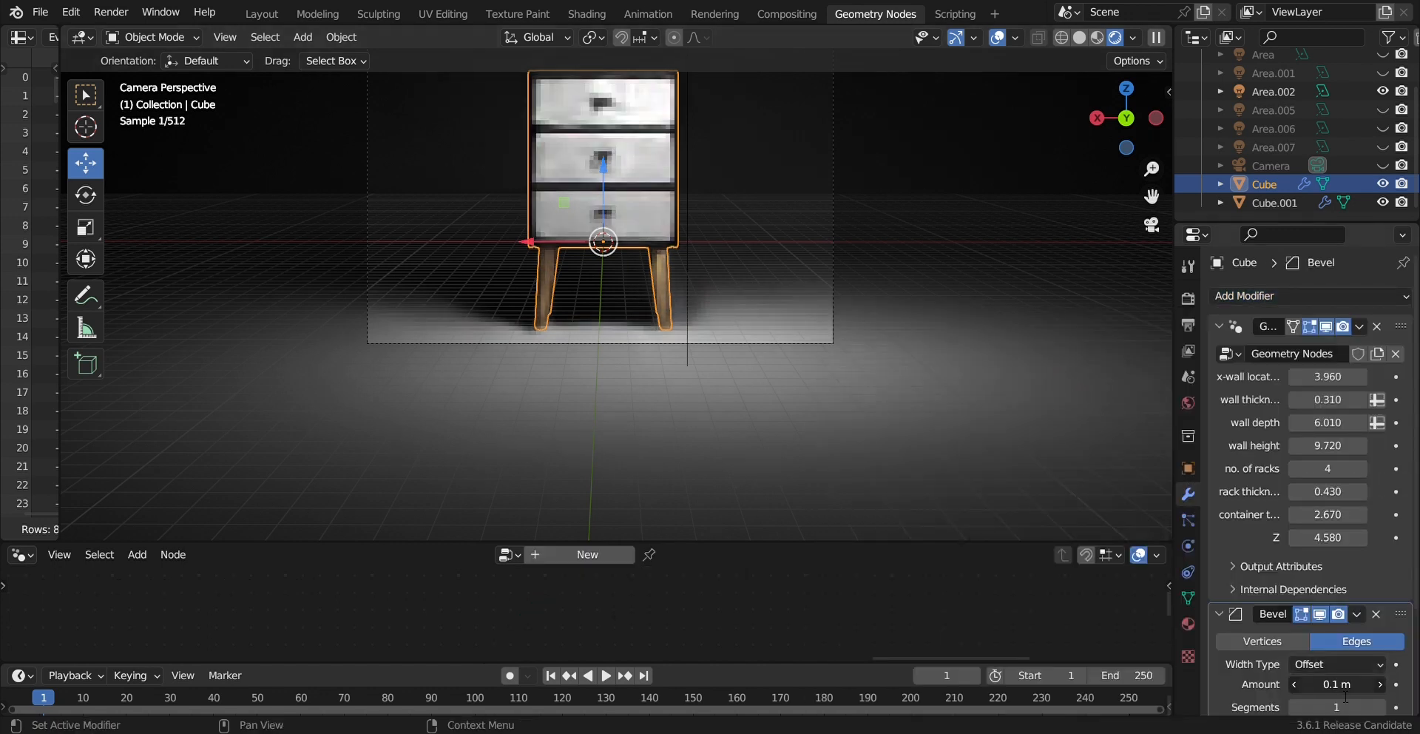
text(0.02)
key(Return)
click(1379, 707)
click(1379, 707)
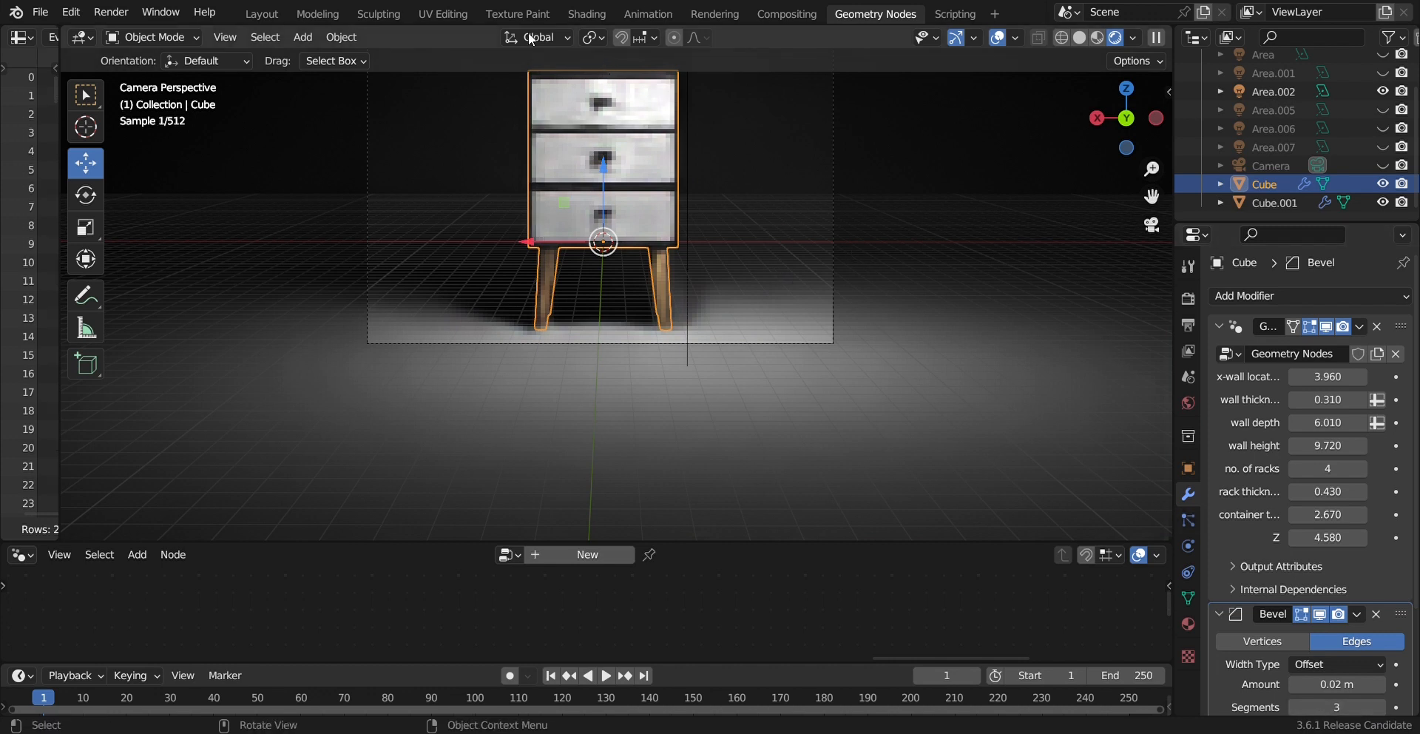
Step: Switch to the Layout workspace, show the camera viewport in rendered shading and toggle its camera view
click(262, 14)
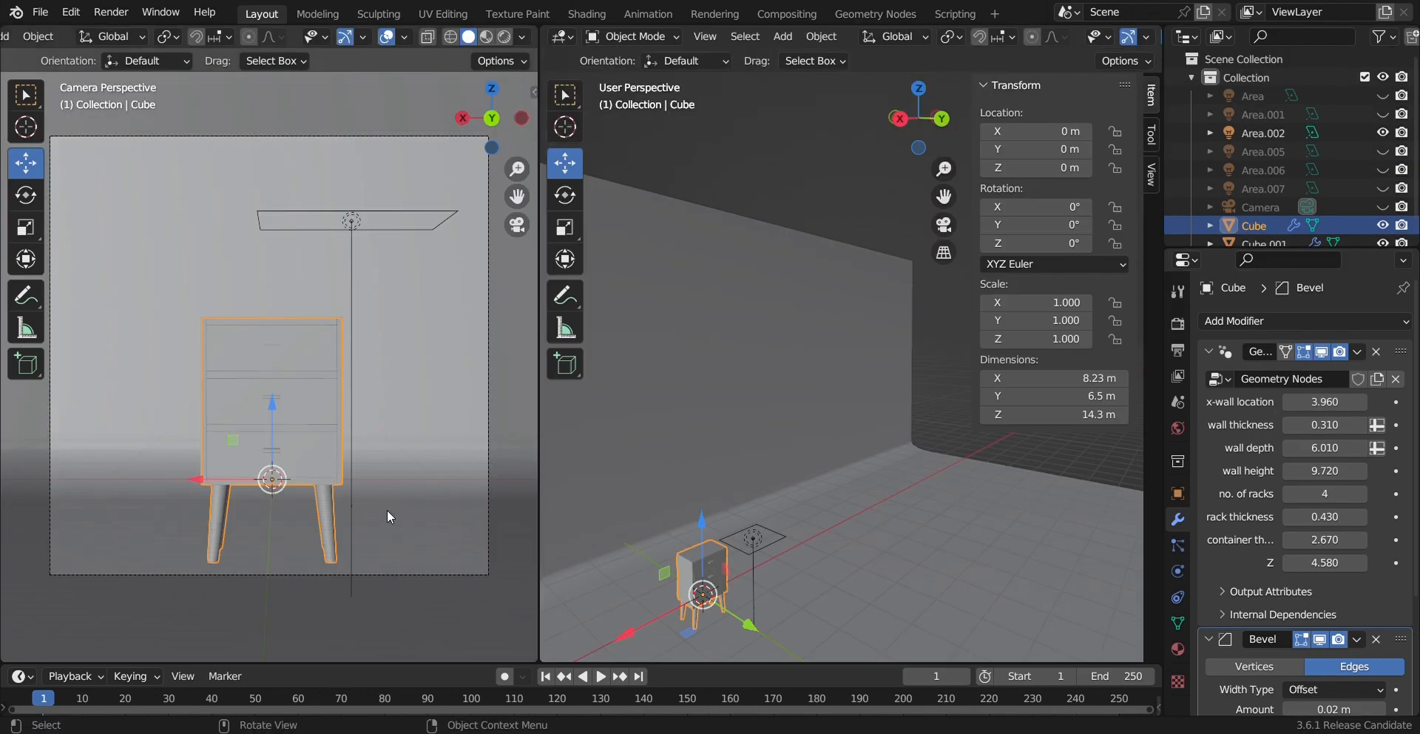
click(503, 37)
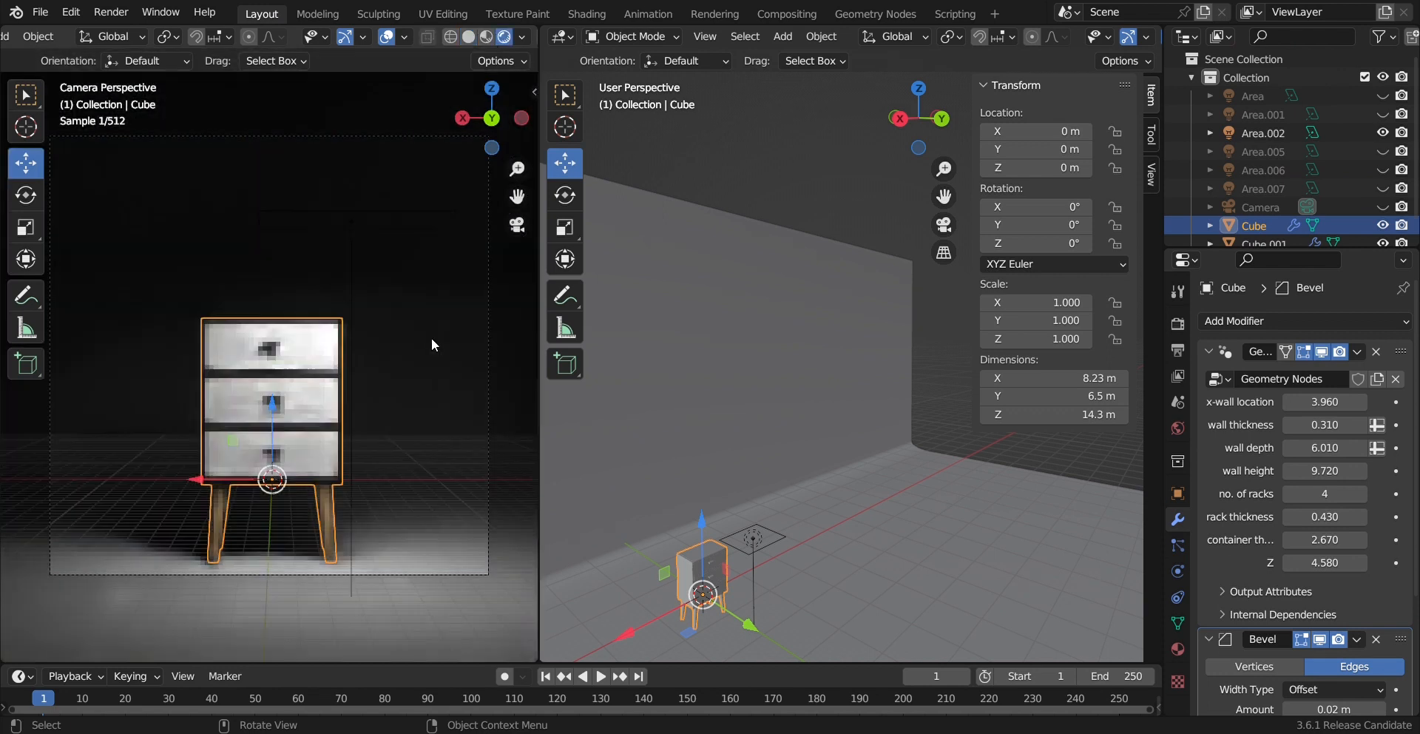
click(515, 239)
click(520, 228)
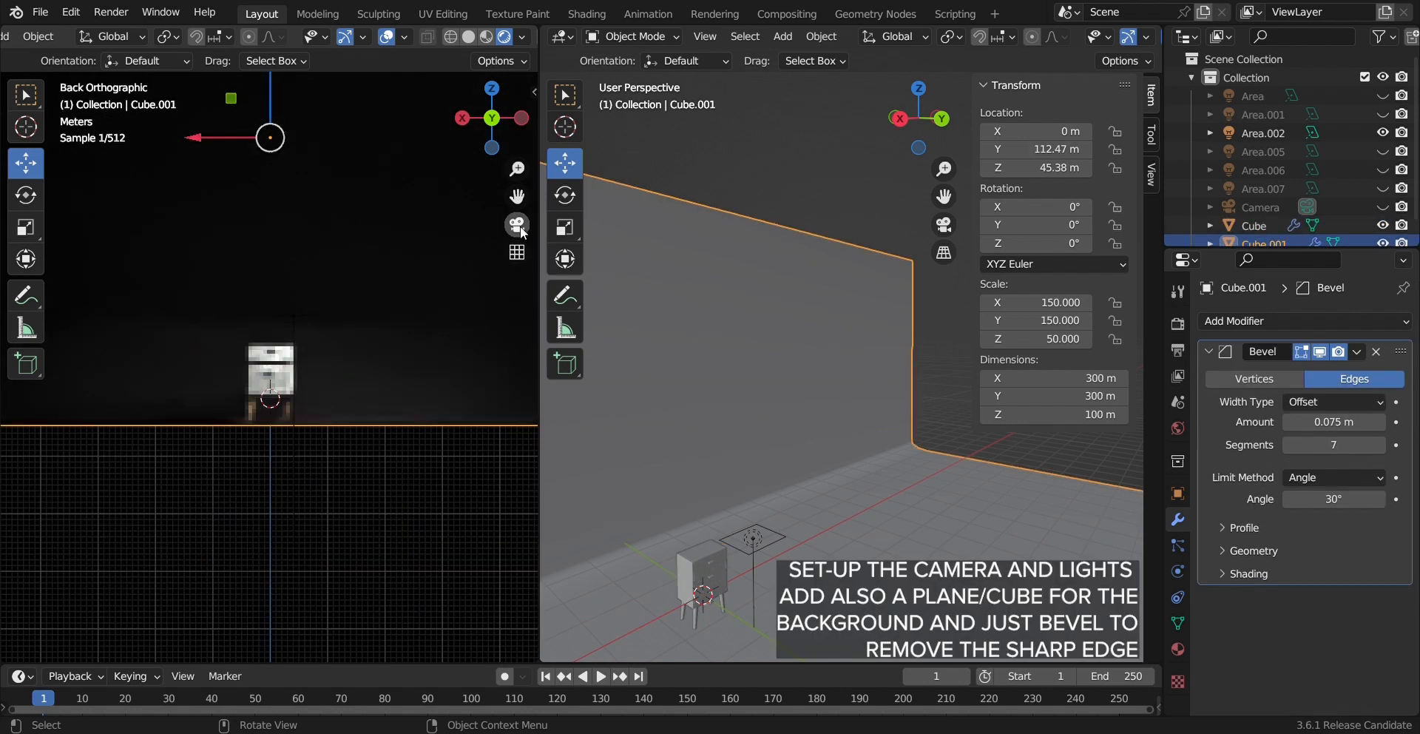
Step: Look through the scene camera in the rendered viewport and fit the camera frame to the view
middle_drag(370, 411, 508, 293)
click(518, 225)
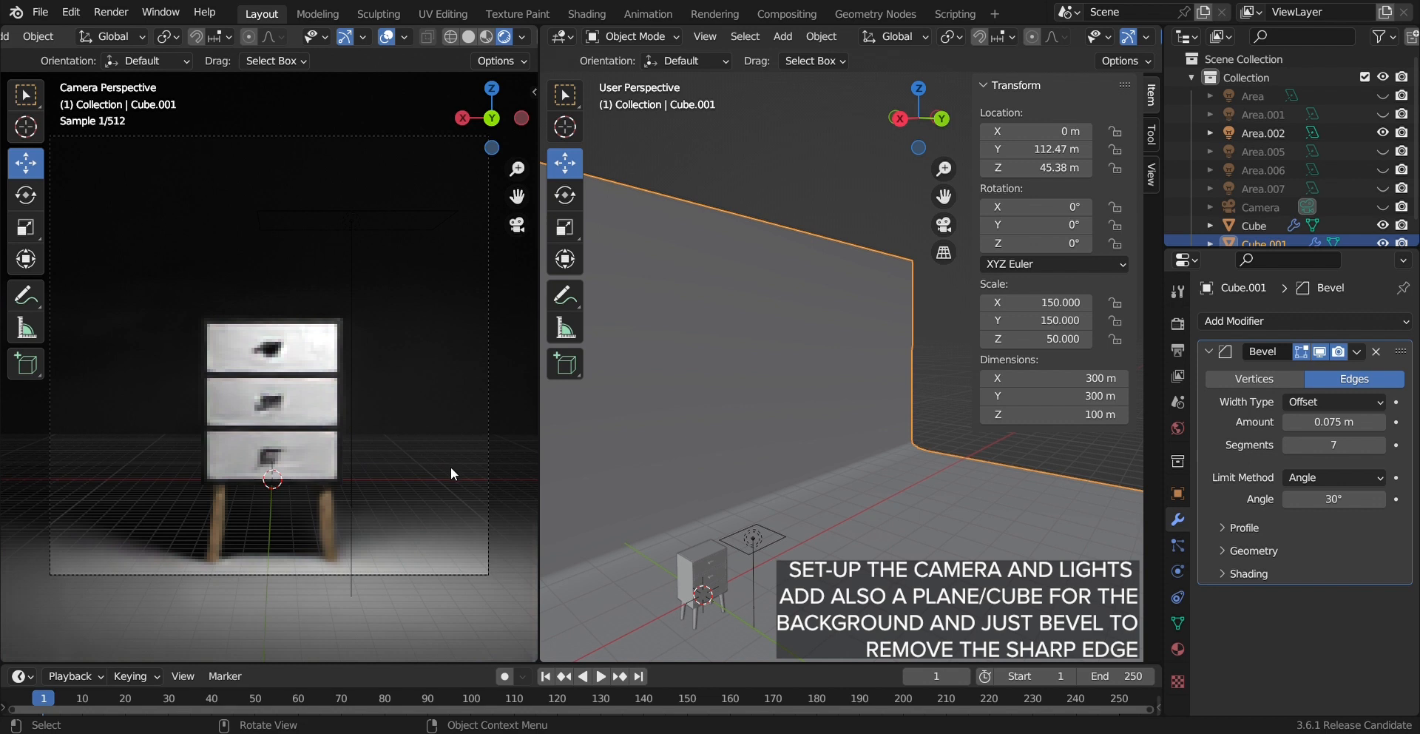
scroll(415, 464, down, 1)
scroll(367, 447, down, 1)
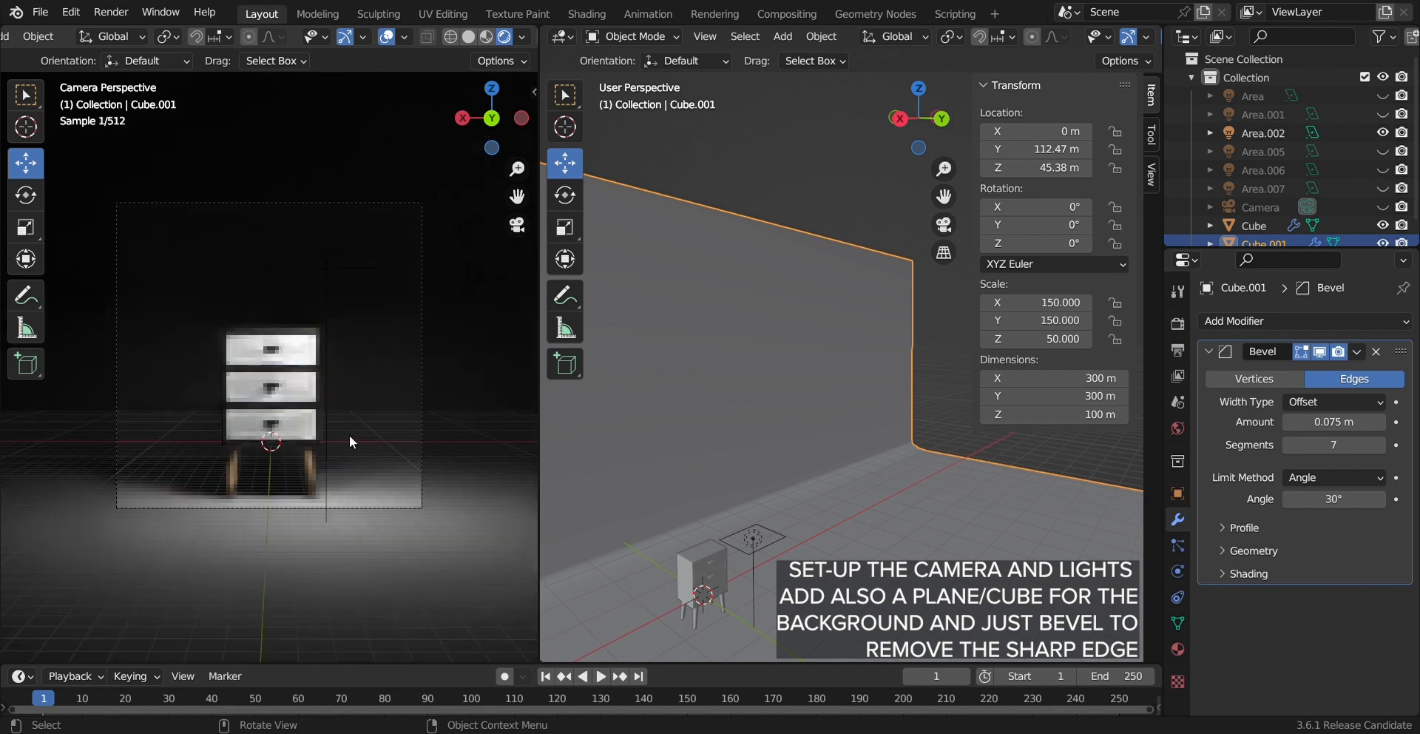
key(Home)
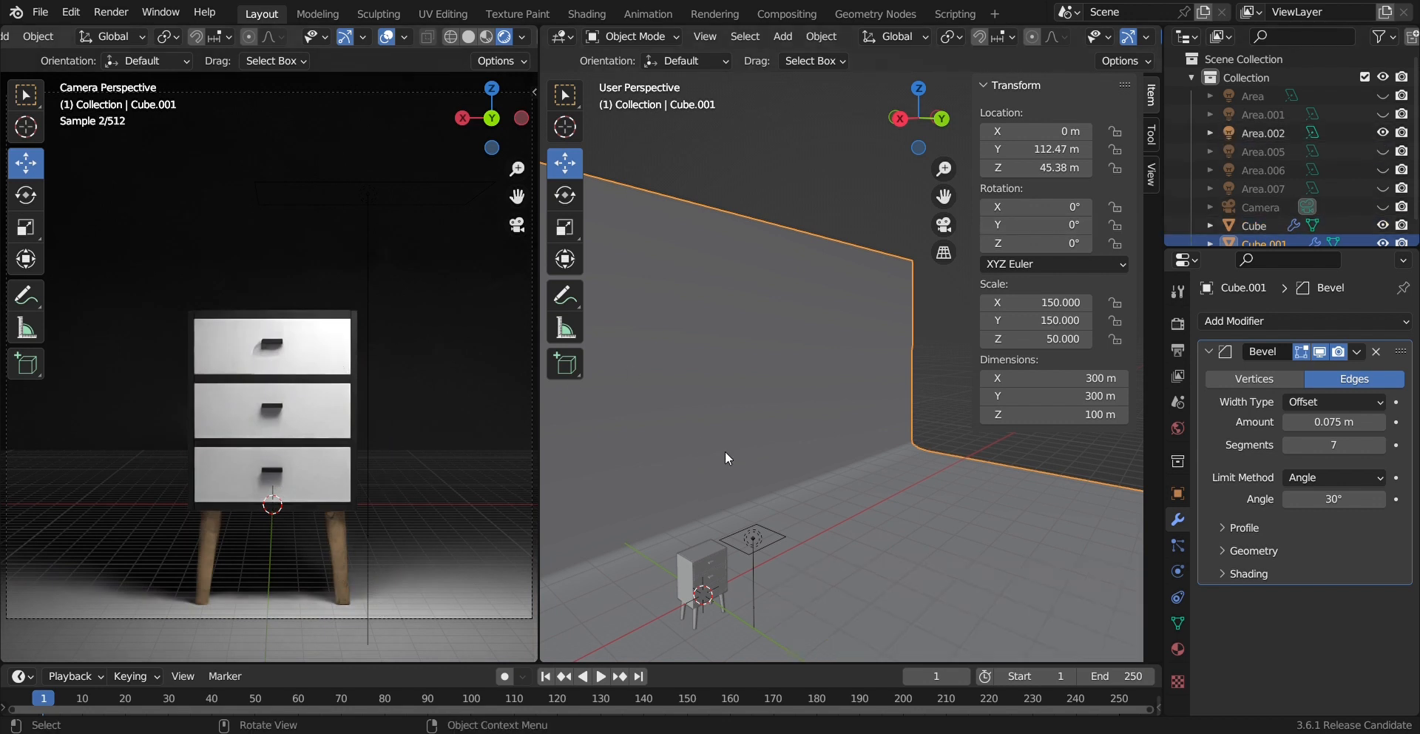
Step: Select the small area light above the cabinet, Area.002, hide it and show the Area.001 light instead
click(754, 532)
shift+middle_drag(802, 491, 1002, 388)
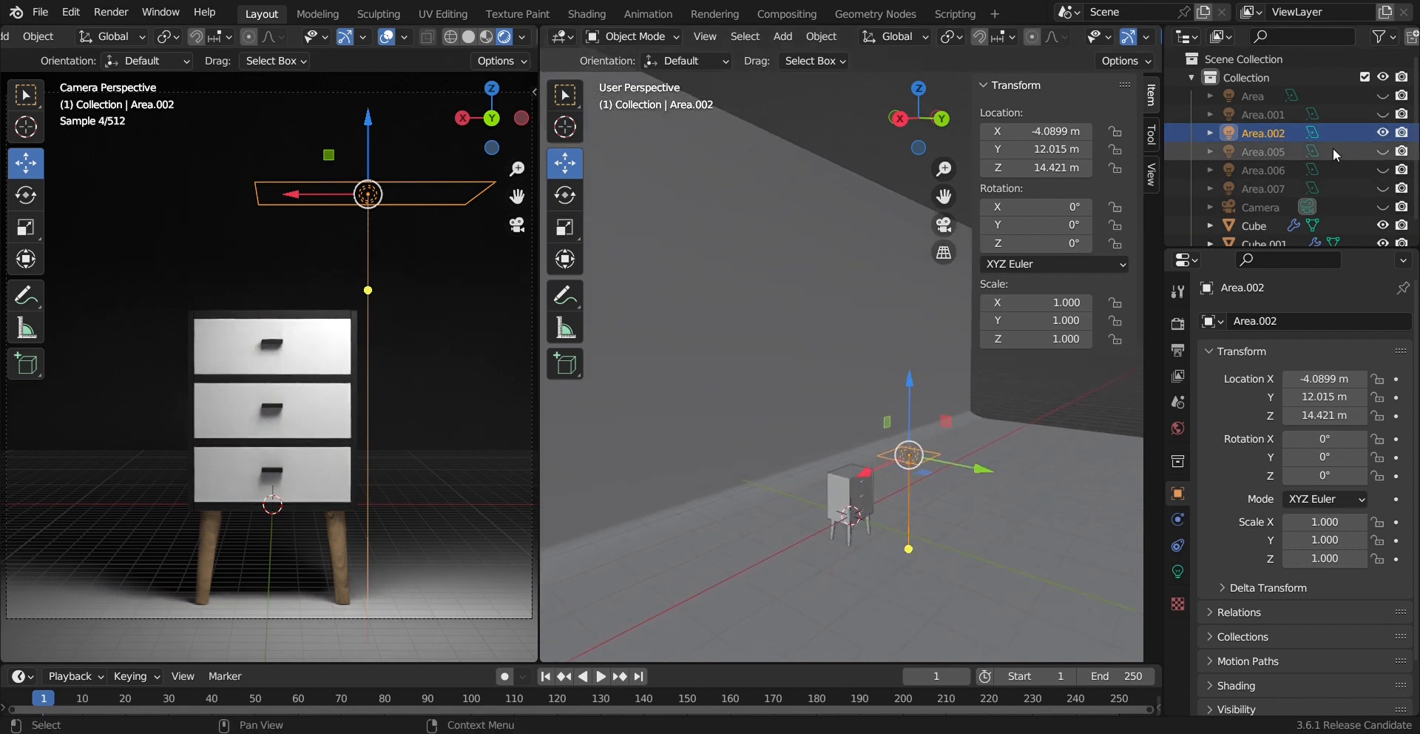
click(1383, 132)
click(1383, 114)
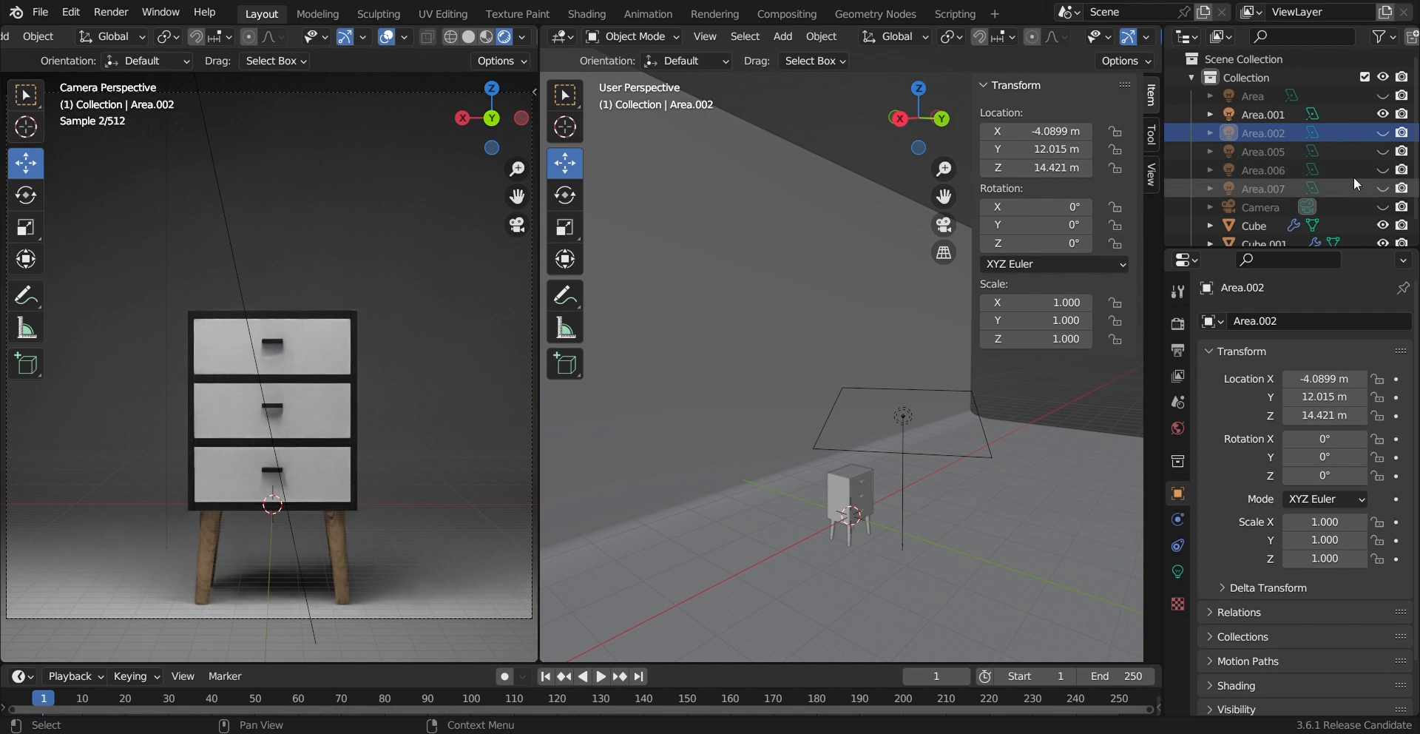
Step: Show the Area.005, Area.006 and Area.007 lights as well and save the file
click(1383, 151)
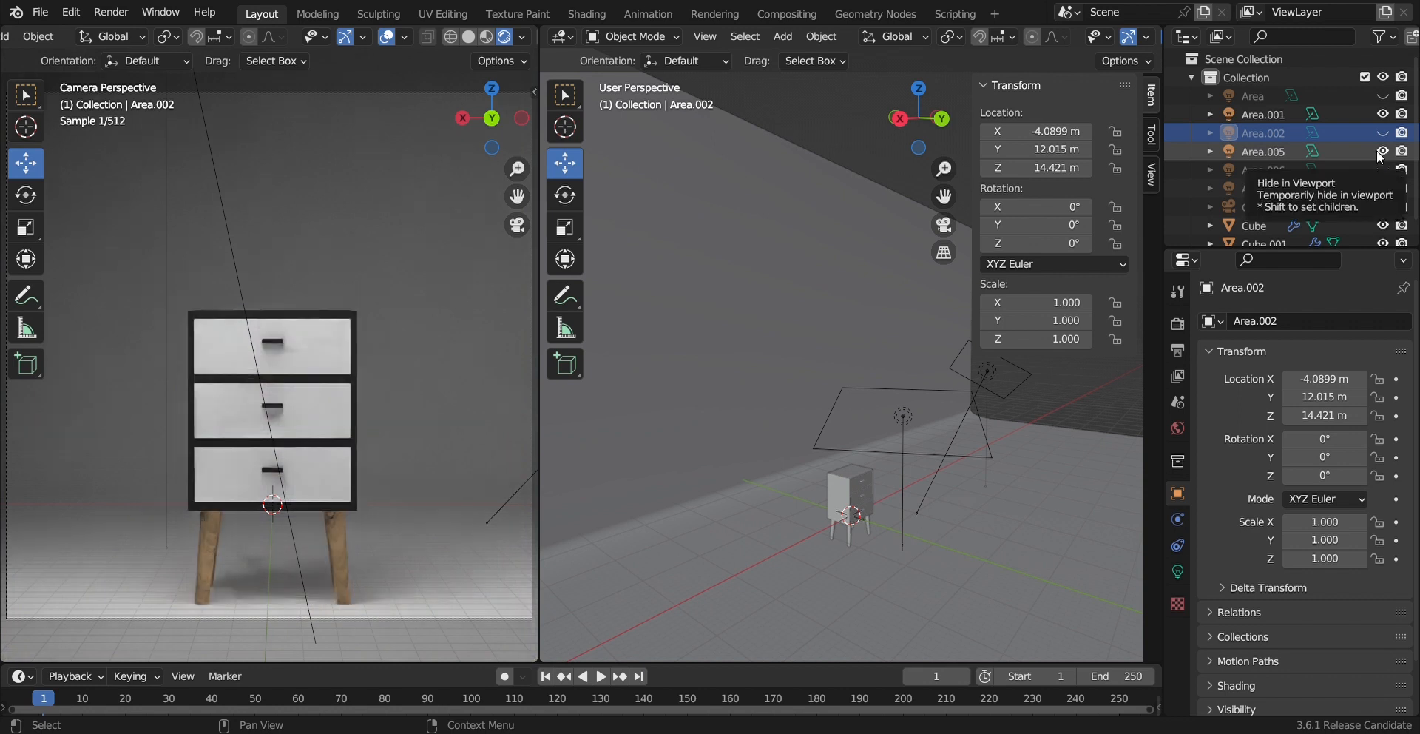
click(1383, 169)
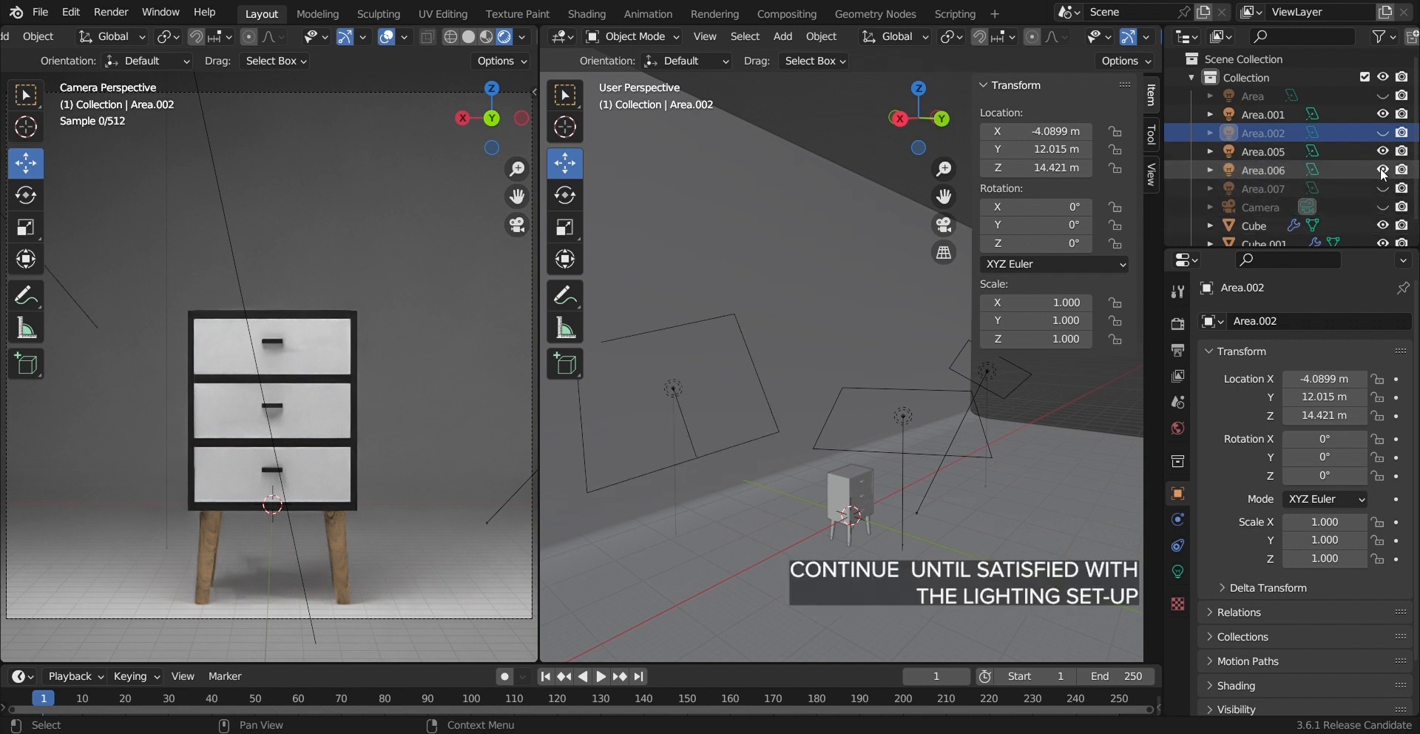
click(1383, 188)
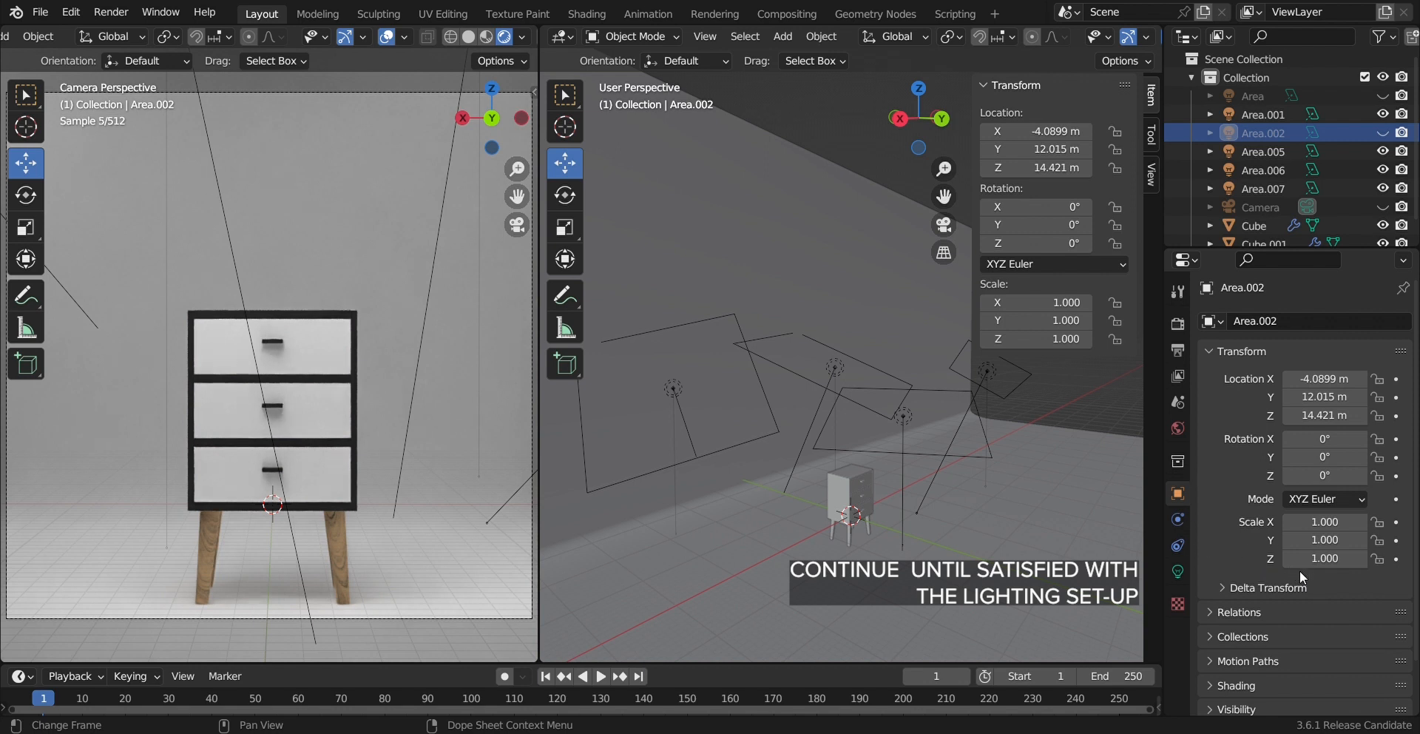
middle_drag(915, 566, 892, 509)
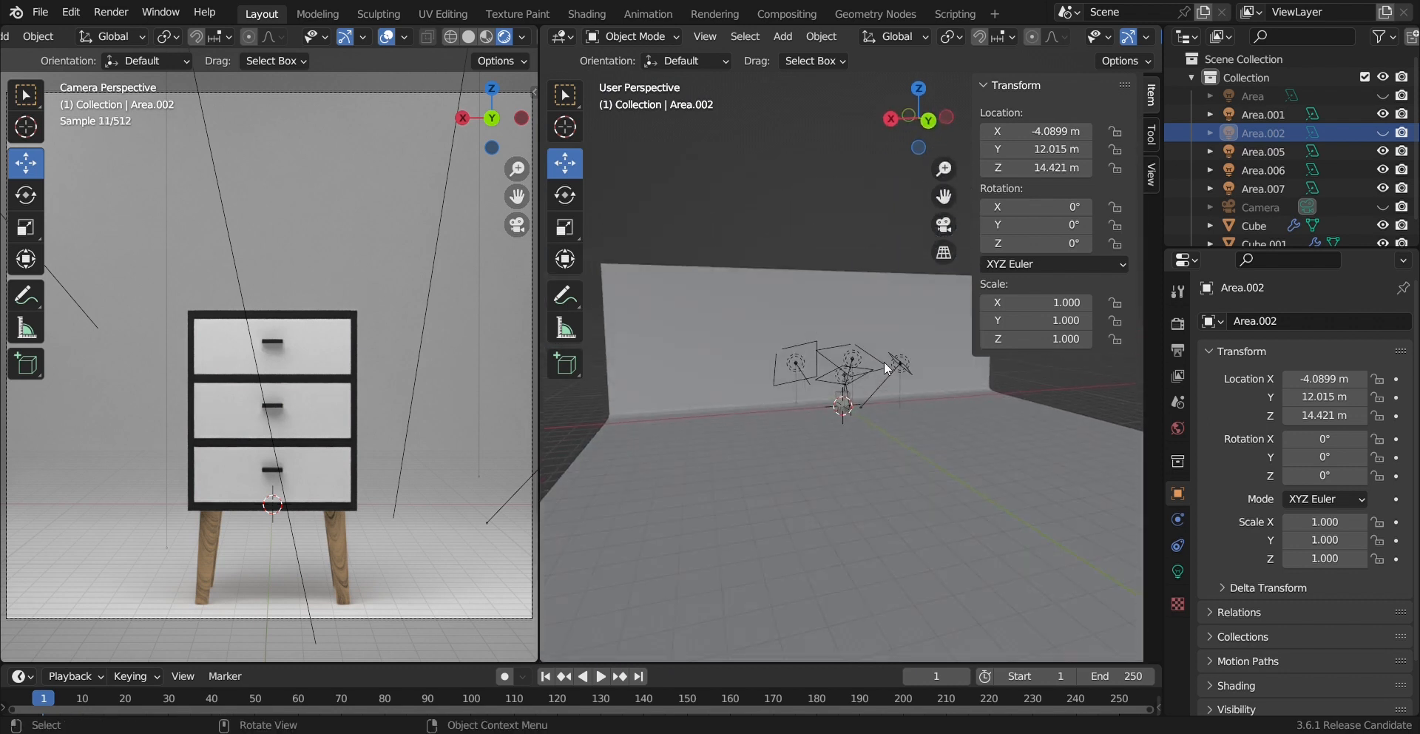
key(ctrl+s)
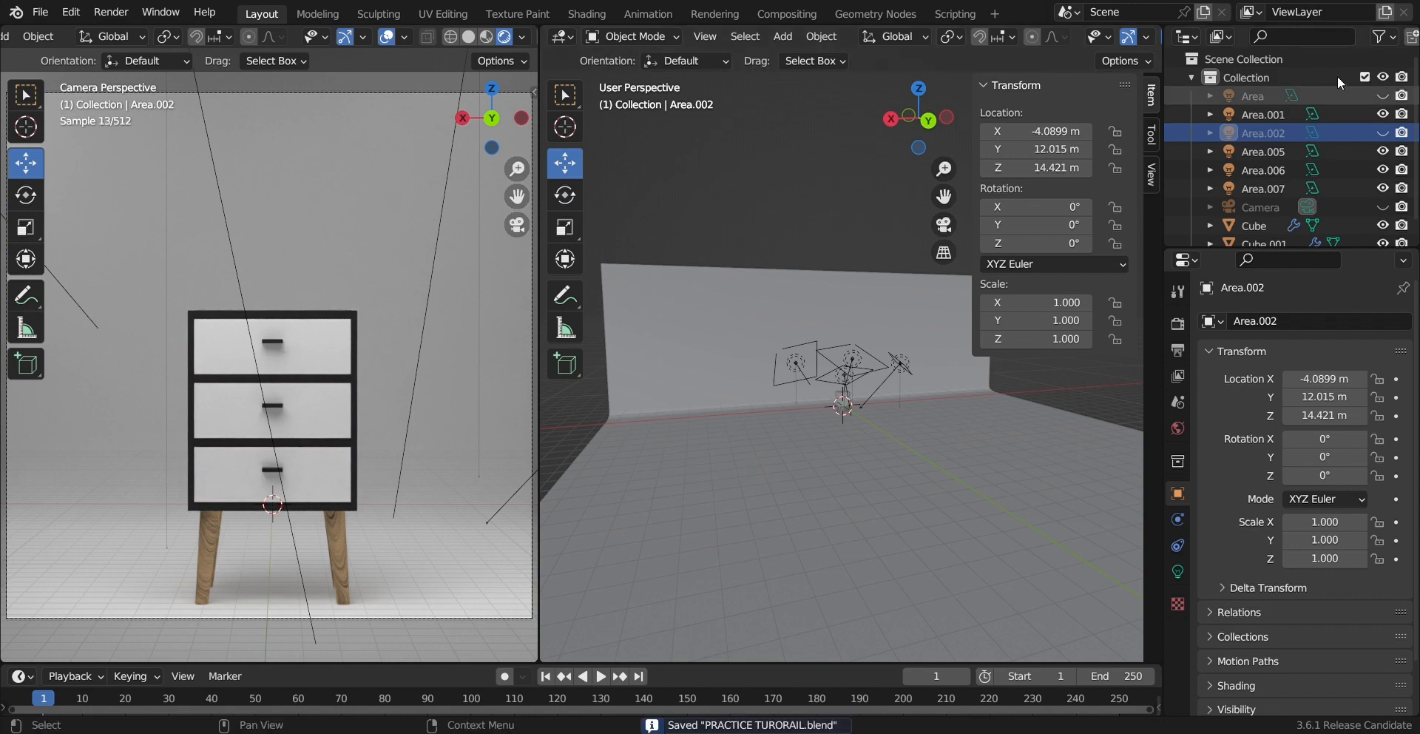